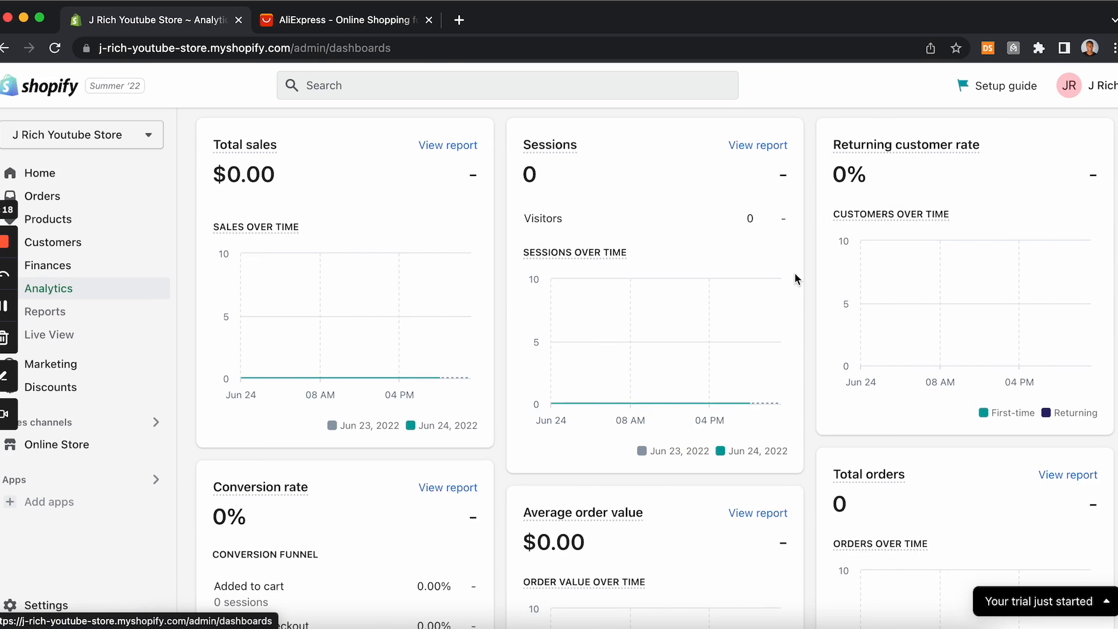
Step: Scroll through the Analytics dashboard to review its sales, sessions, conversion and traffic cards
scroll(796, 279, "down", 3)
mouse_move(297, 395)
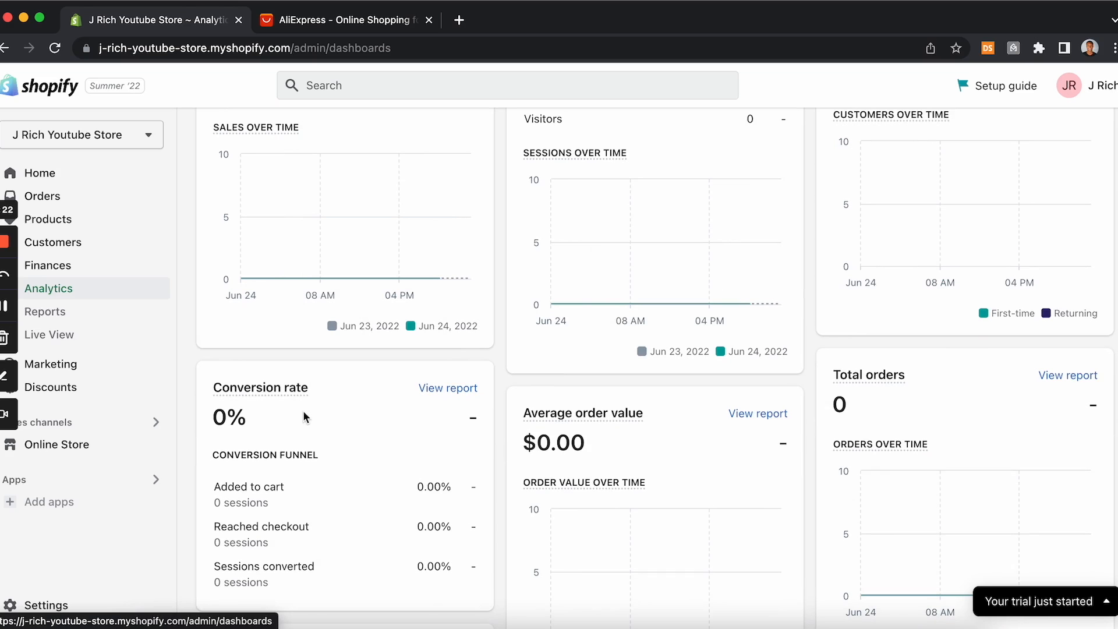
scroll(302, 411, "down", 3)
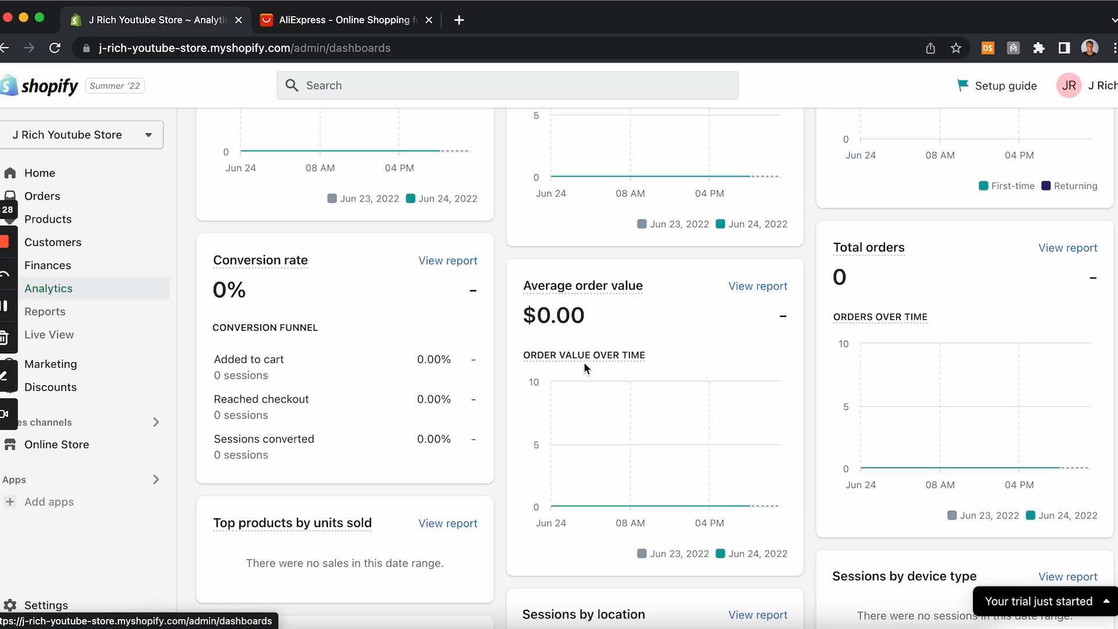
scroll(585, 366, "down", 3)
scroll(603, 349, "down", 8)
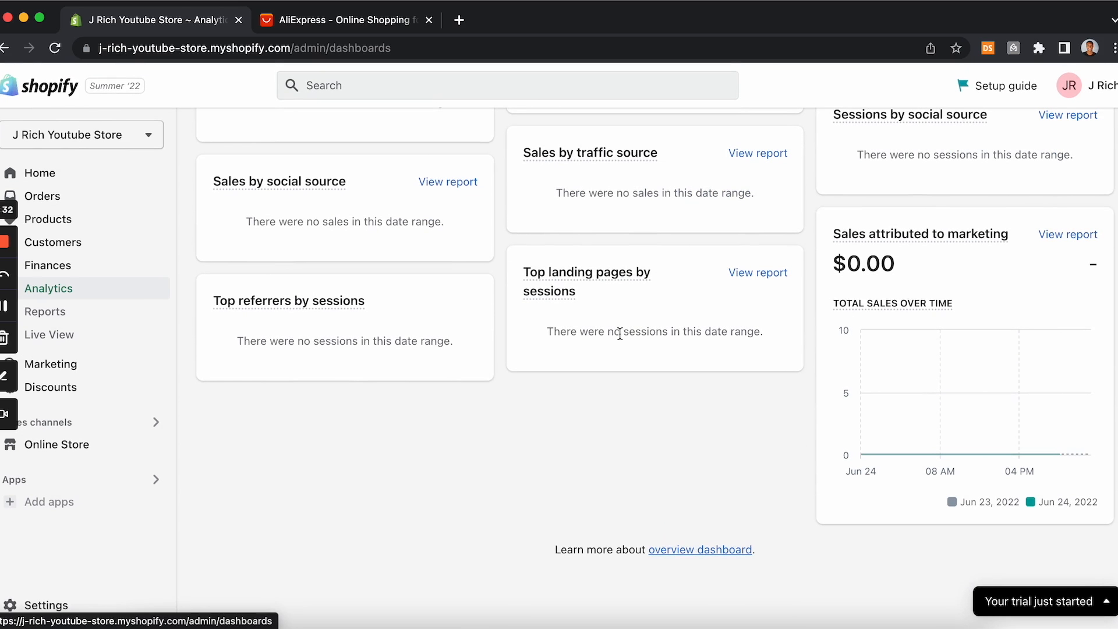
scroll(620, 333, "up", 10)
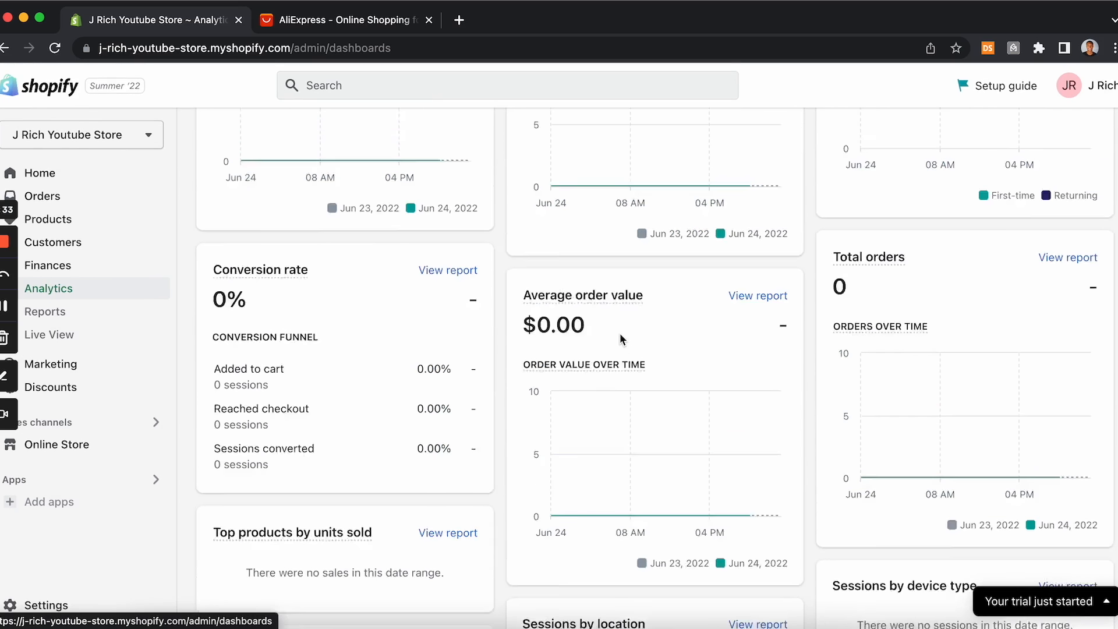
scroll(620, 340, "up", 1)
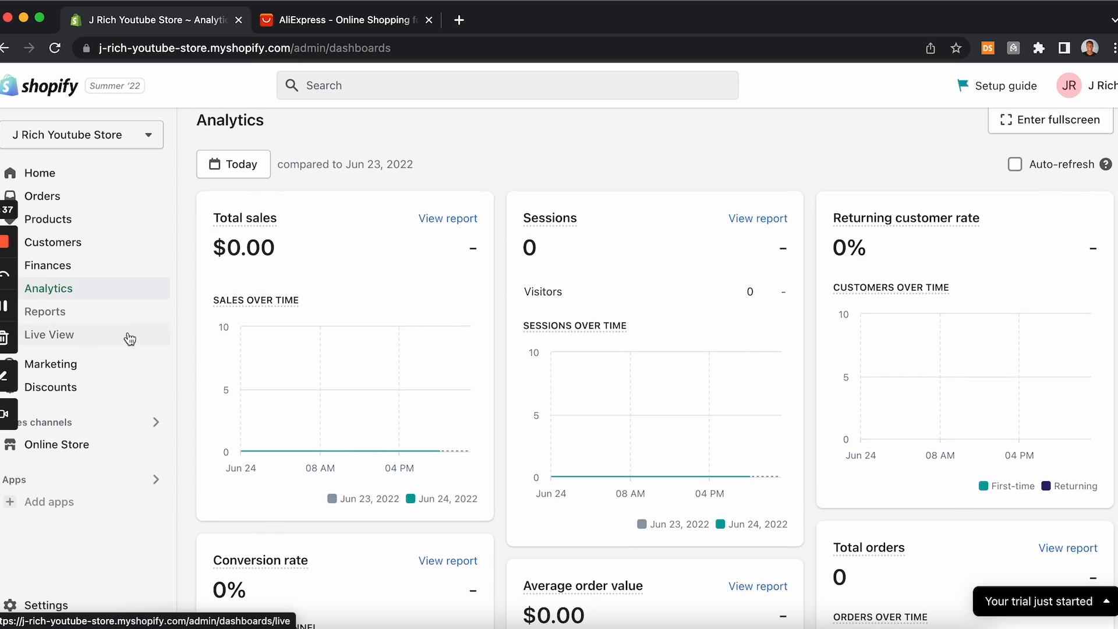
Step: Open the Reports page, then the Live View globe, and rotate the globe to inspect it
left_click(116, 318)
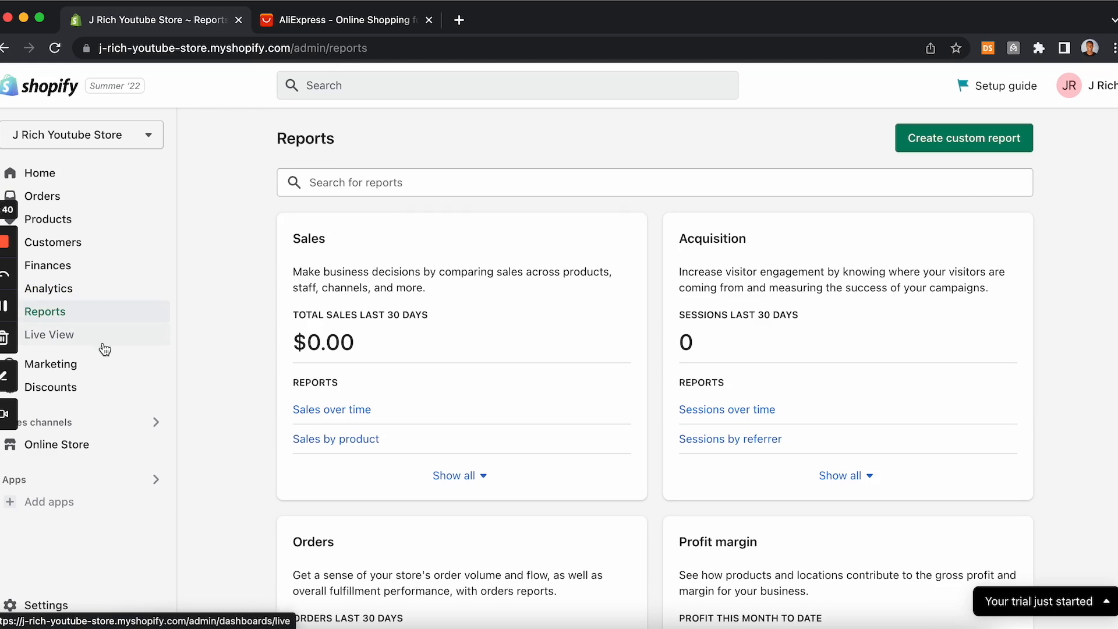
left_click(100, 341)
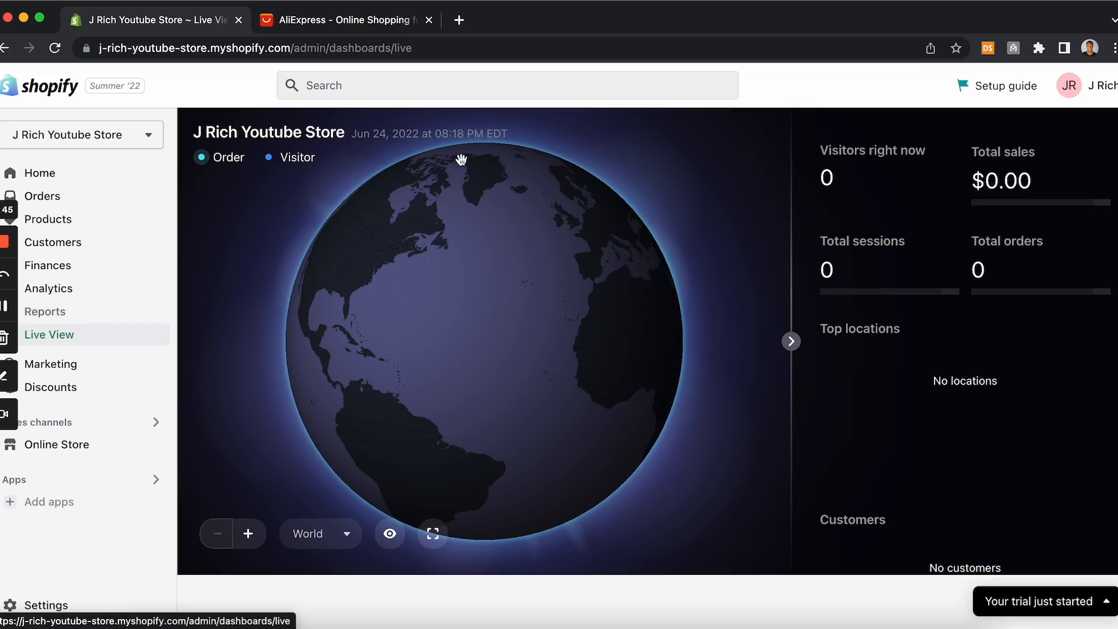
mouse_move(499, 279)
left_mouse_down()
mouse_move(394, 295)
mouse_move(344, 355)
mouse_move(410, 376)
mouse_move(499, 349)
mouse_move(541, 279)
mouse_move(536, 267)
mouse_move(496, 300)
left_mouse_up()
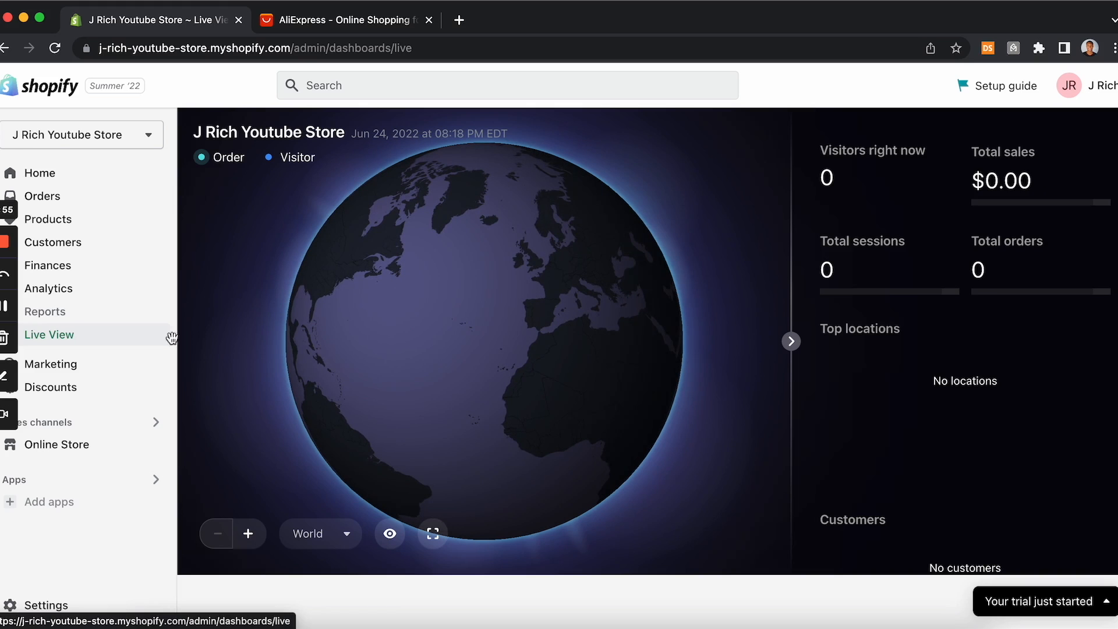
Step: Visit the Marketing, Discounts and Online Store themes pages, then return to the admin Home
left_click(85, 365)
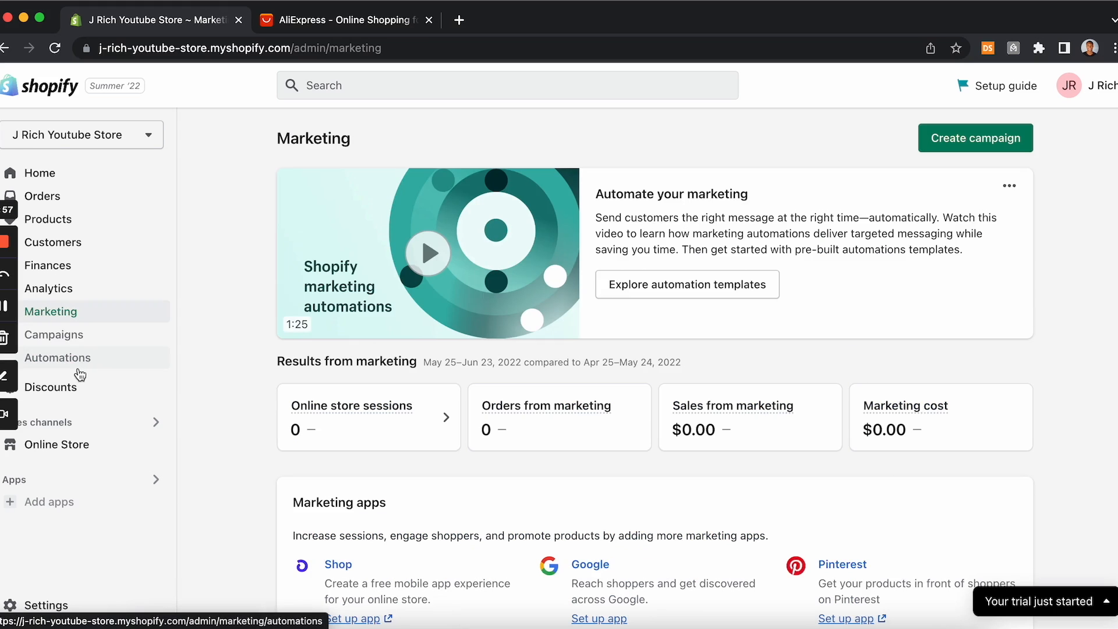
scroll(235, 380, "down", 3)
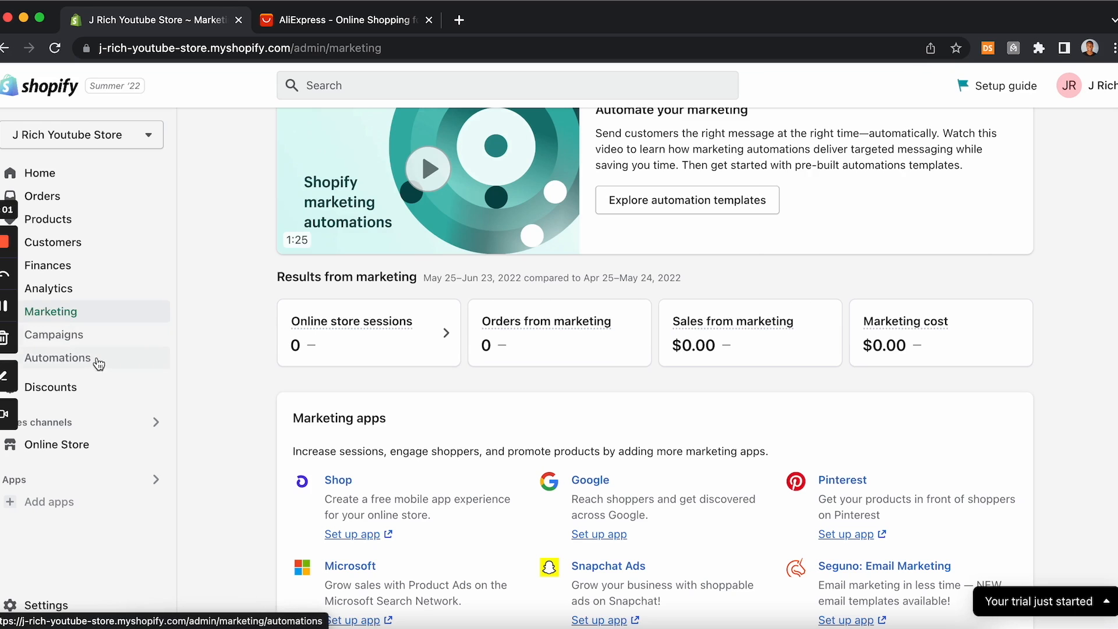
left_click(85, 389)
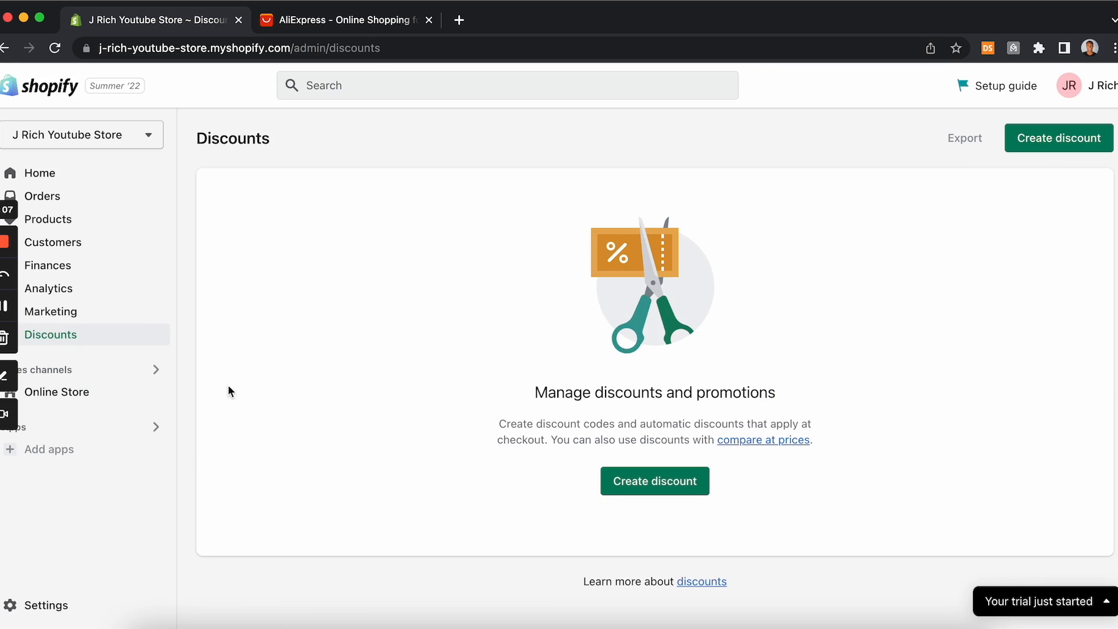
left_click(79, 394)
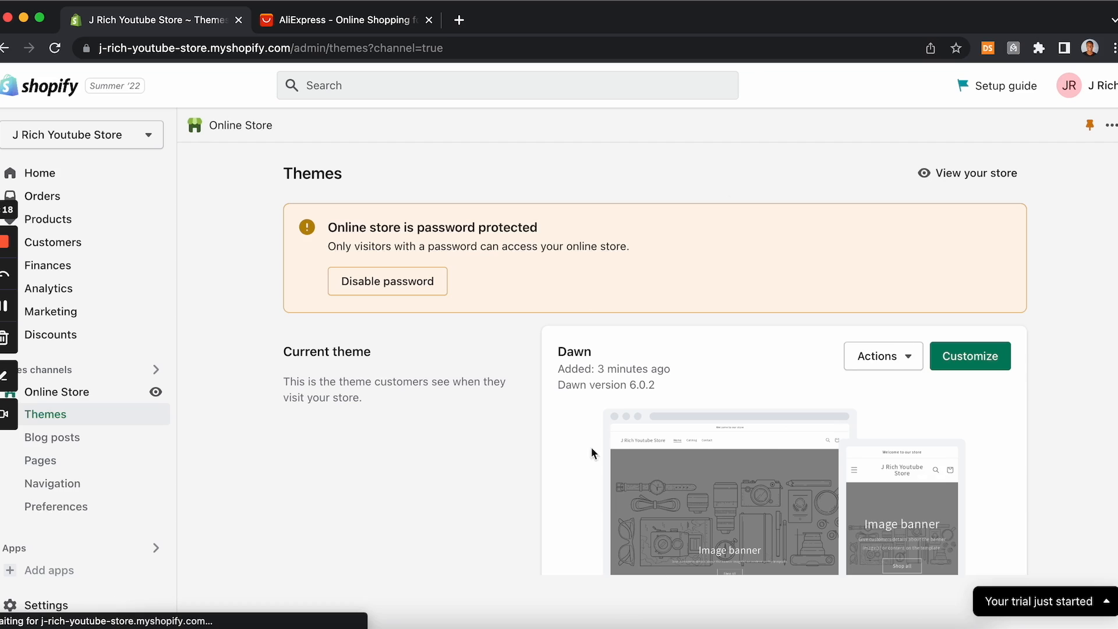
scroll(568, 466, "down", 3)
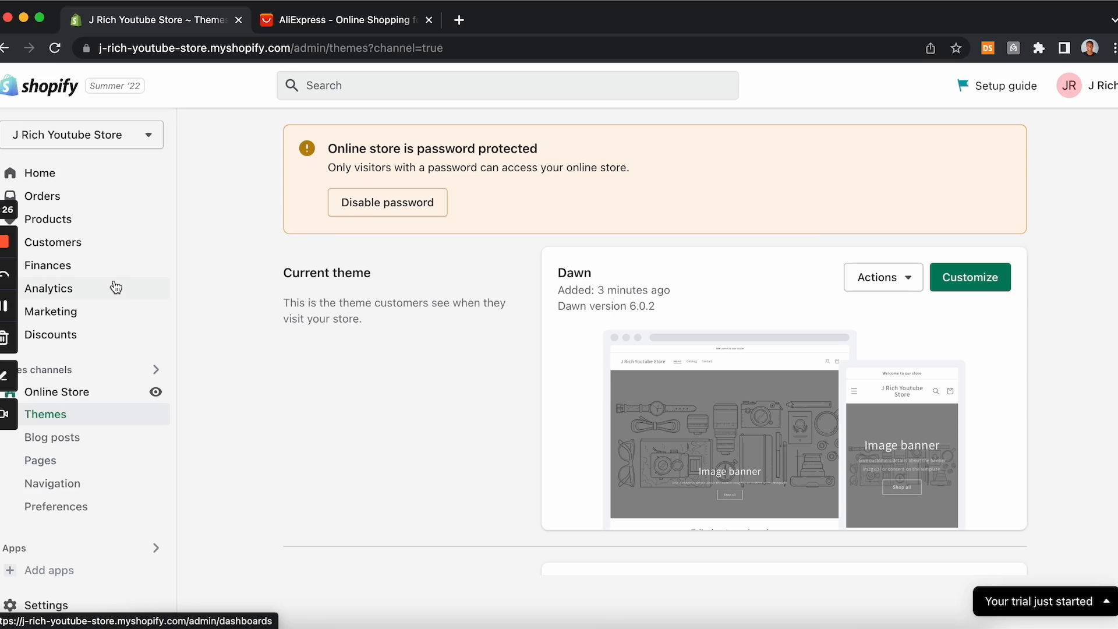
left_click(77, 184)
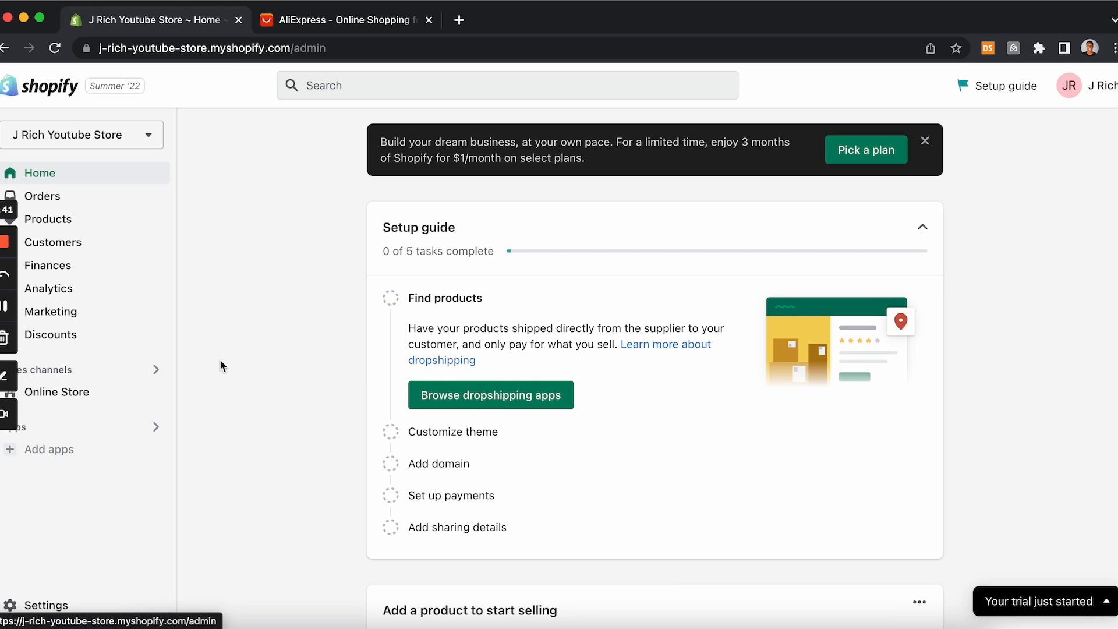
Step: Open the recommended apps panel and the Shopify App Store, then return to the admin and close the panel
left_click(50, 454)
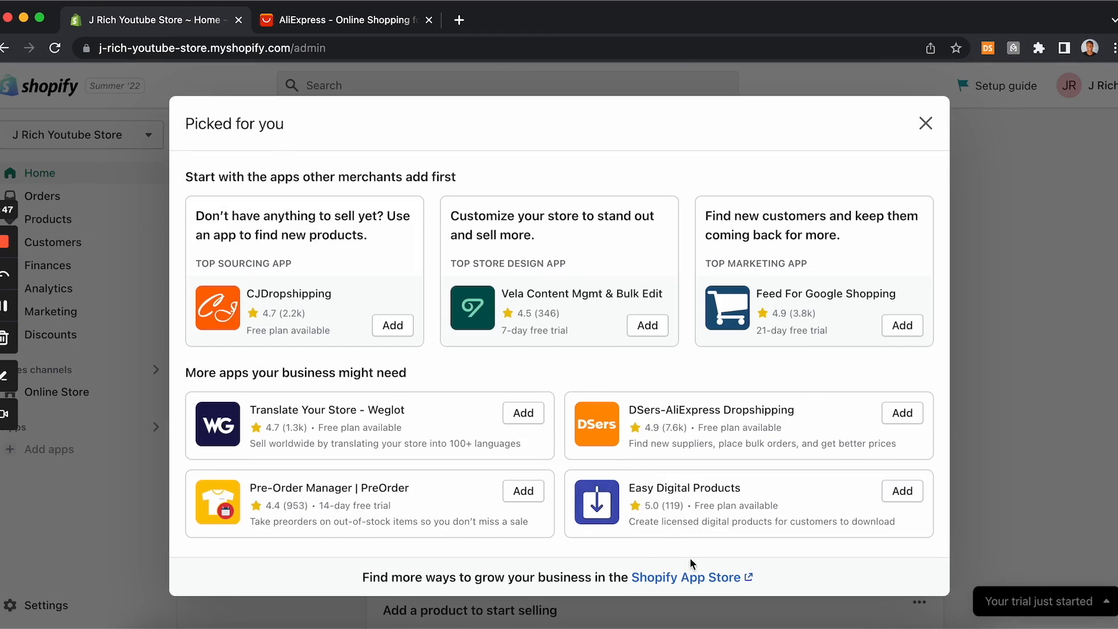
left_click(691, 578)
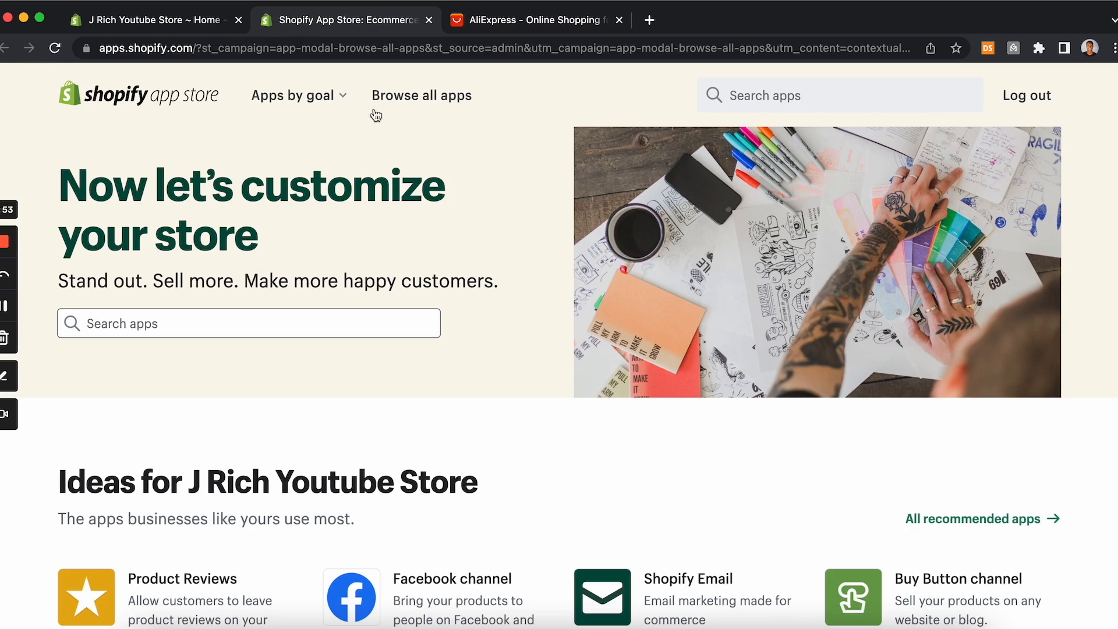
left_click(428, 20)
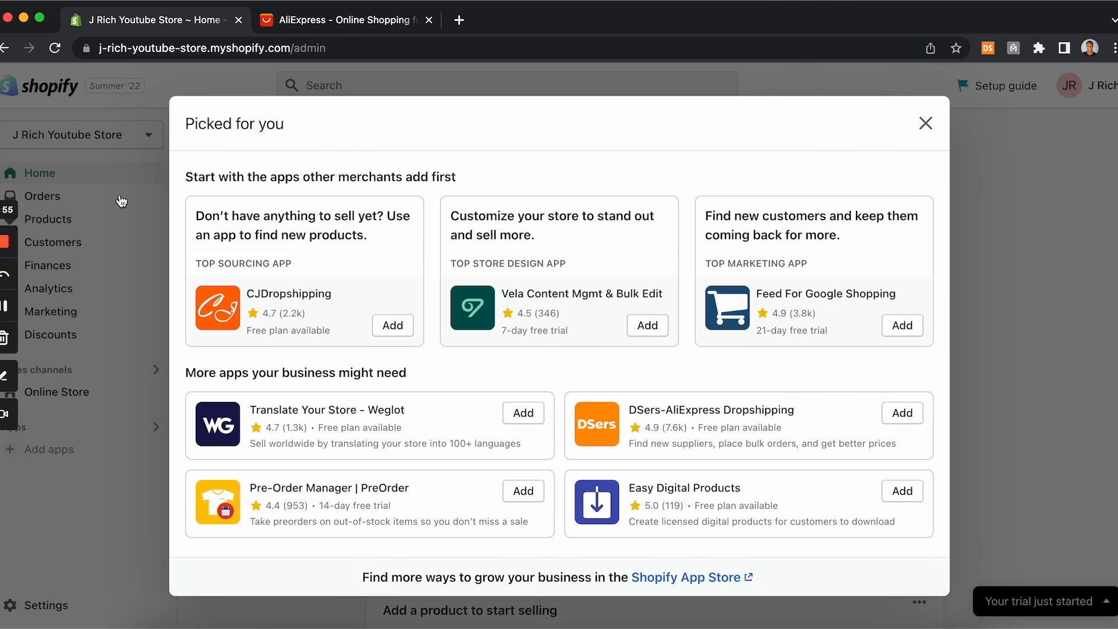
left_click(121, 201)
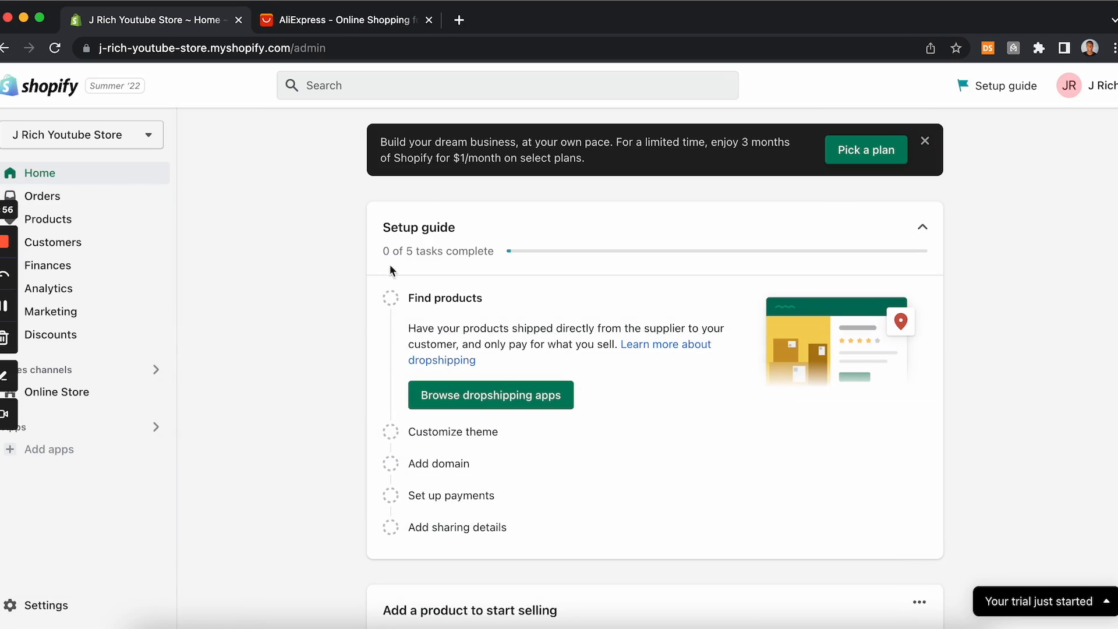
Step: Open the dropshipping apps collection from the setup guide and scroll through the listed apps
left_click(504, 394)
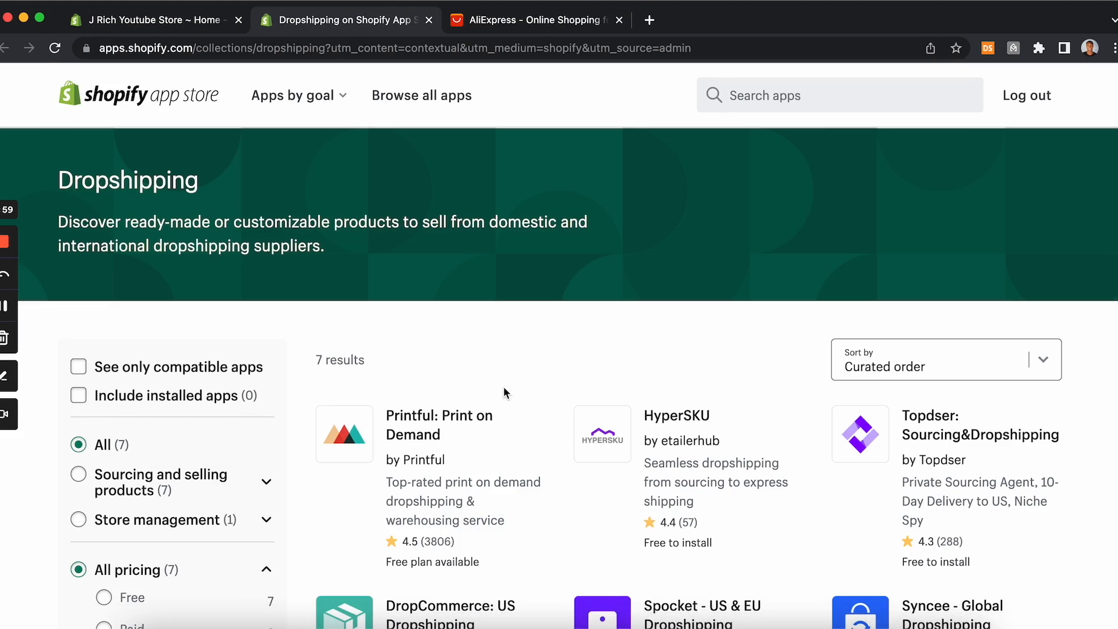
scroll(504, 388, "down", 8)
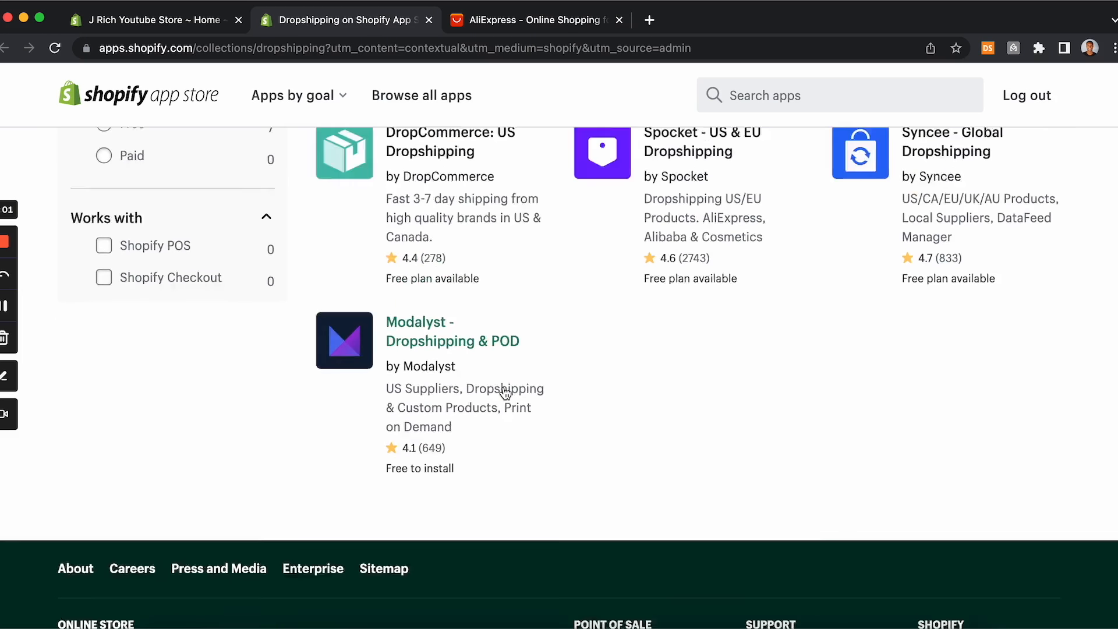
scroll(505, 394, "up", 9)
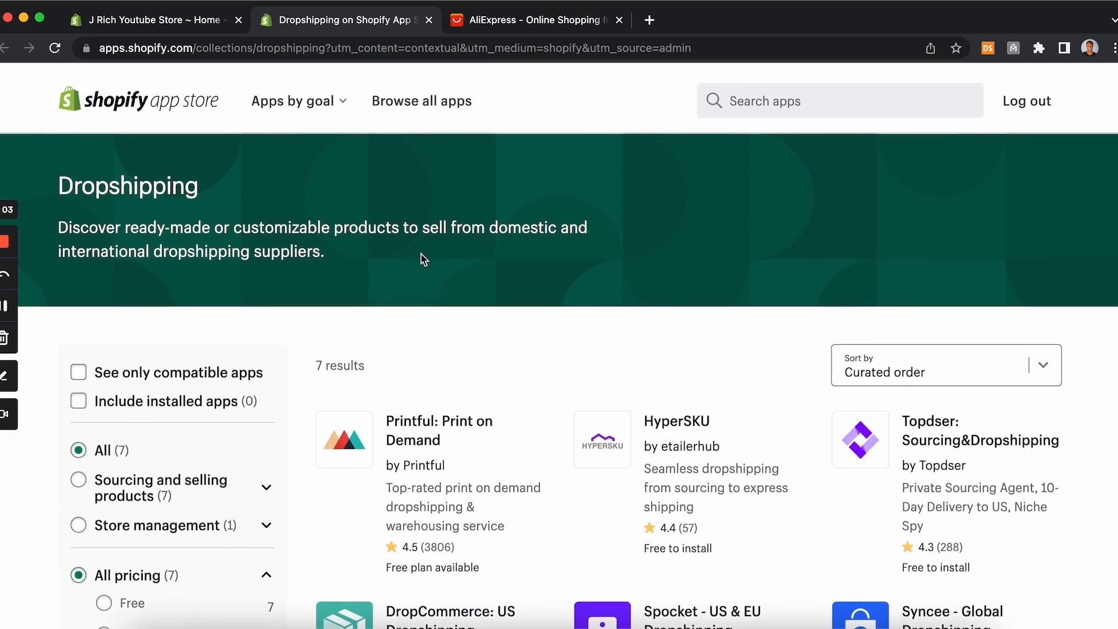
Step: Search the app store for dsers and open the DSers-AliExpress Dropshipping app listing
left_click(826, 92)
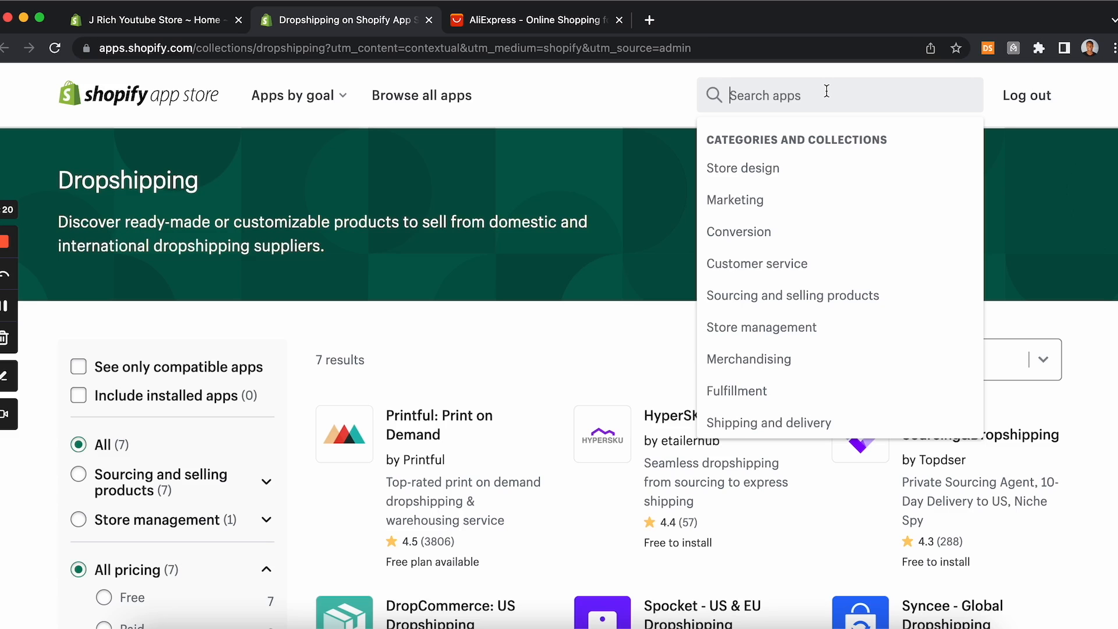
type("dsers")
key("Return")
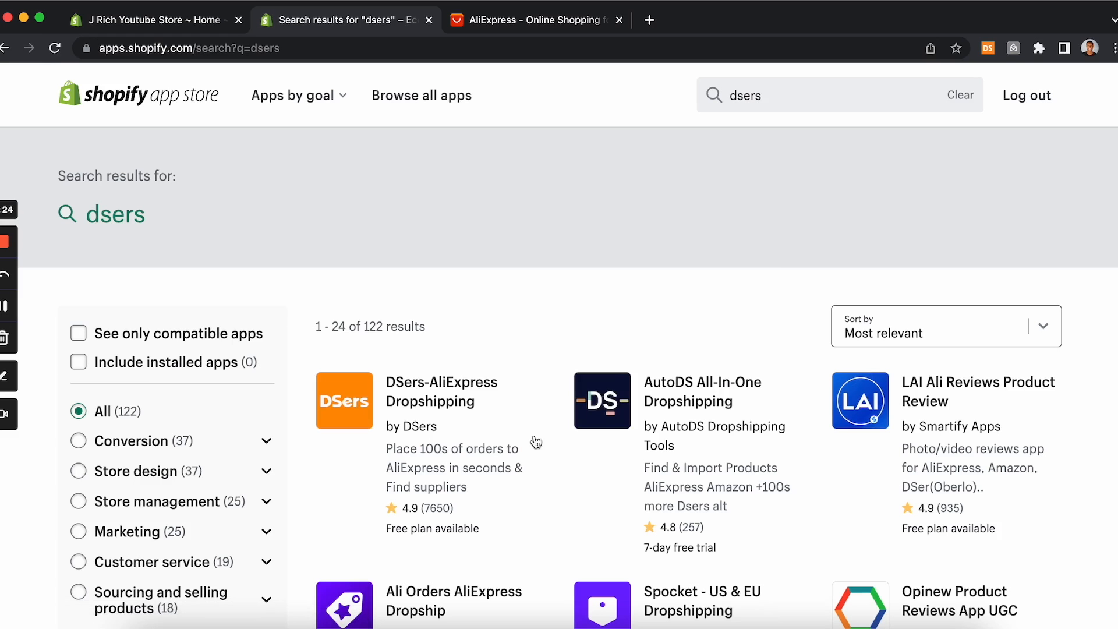
left_click(445, 406)
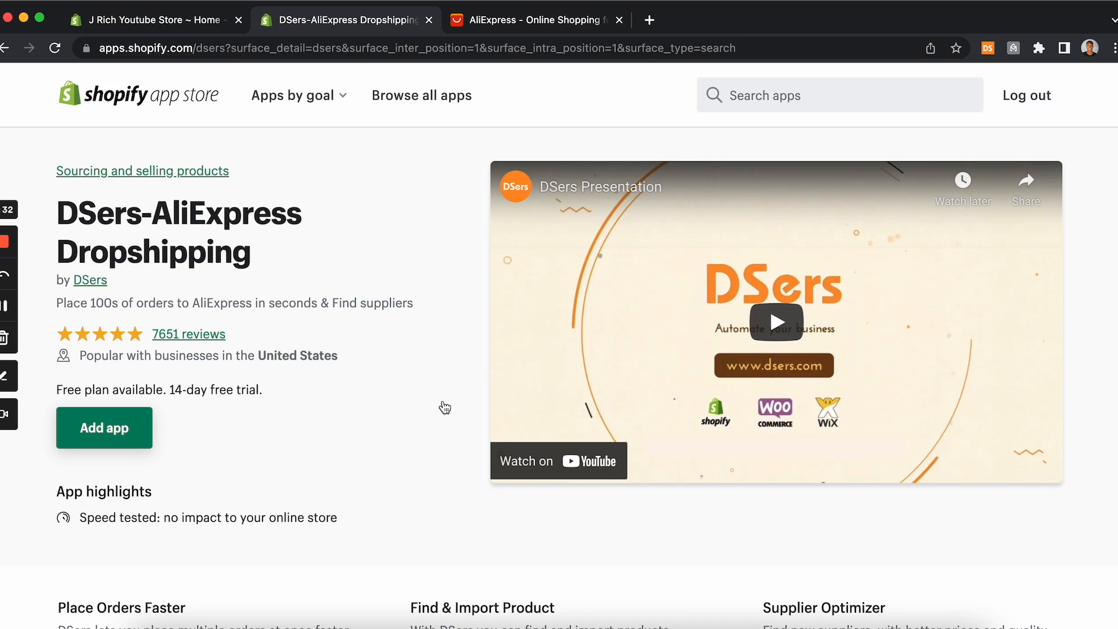
Step: Scroll through the DSers listing's features and pricing plans, returning to the top
scroll(445, 406, "down", 10)
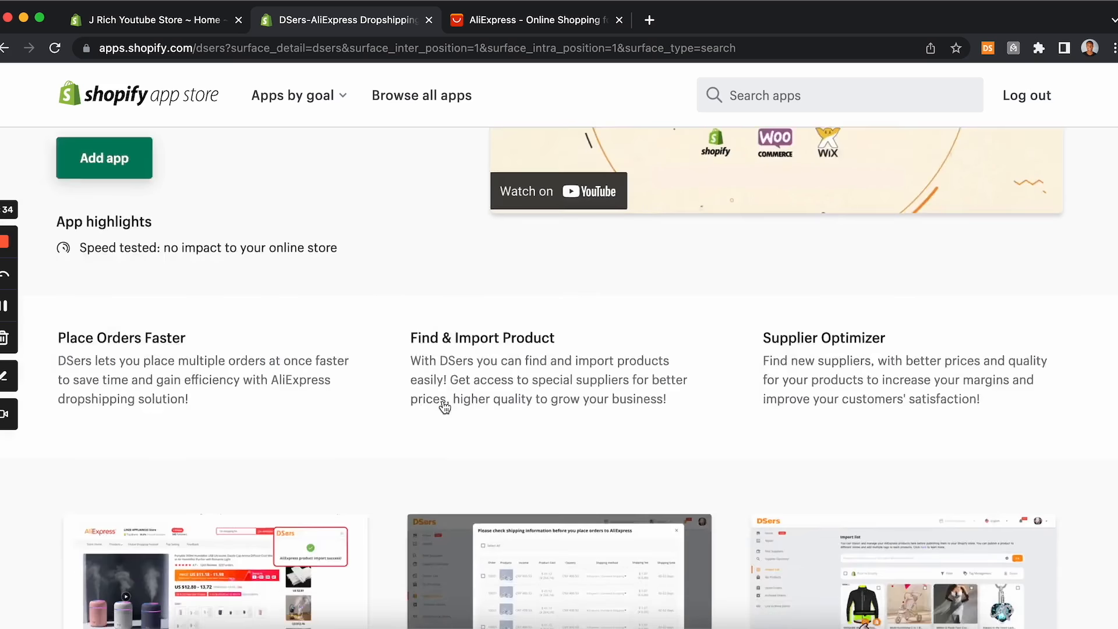
scroll(445, 406, "down", 15)
scroll(442, 405, "up", 1)
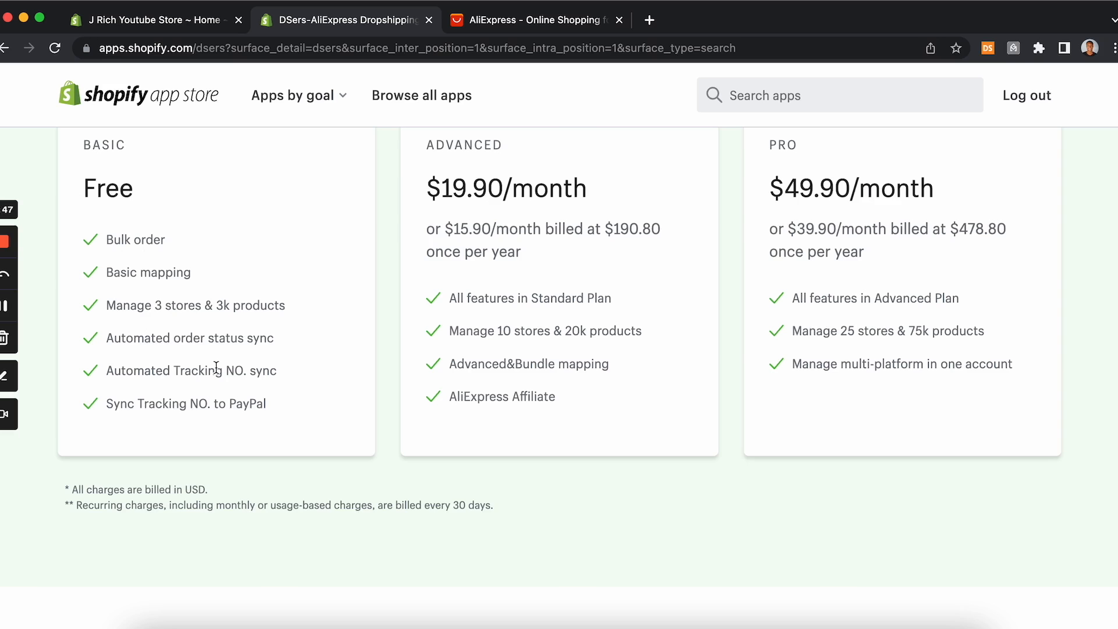
scroll(216, 368, "up", 1)
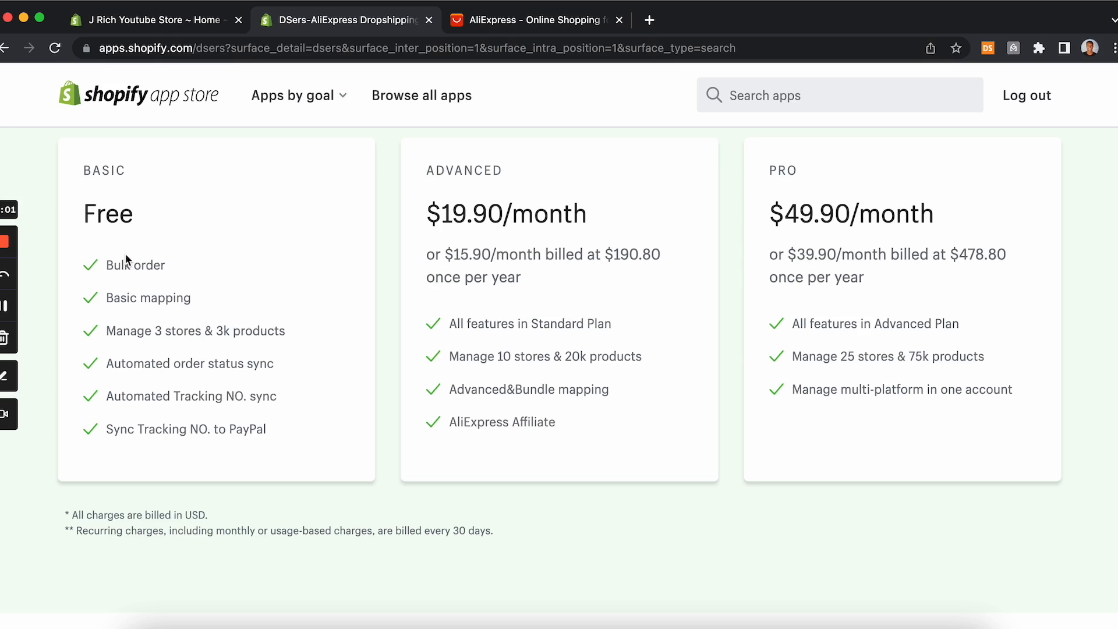
scroll(126, 257, "up", 8)
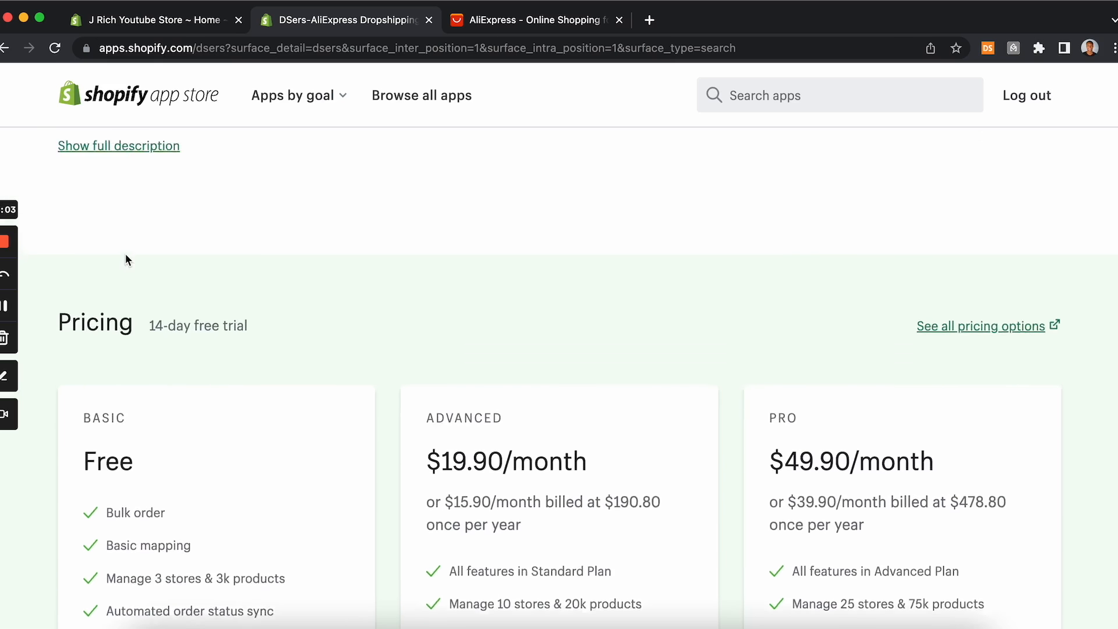
scroll(125, 254, "up", 10)
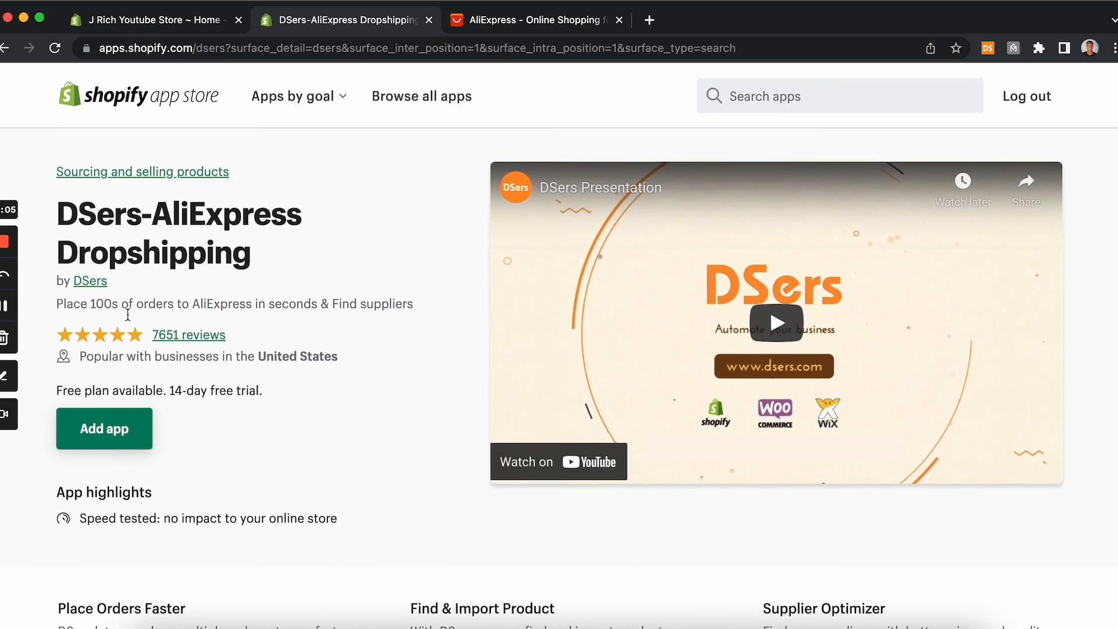
Step: Add the DSers-AliExpress Dropshipping app and install it on the store after reviewing its permissions
left_click(105, 443)
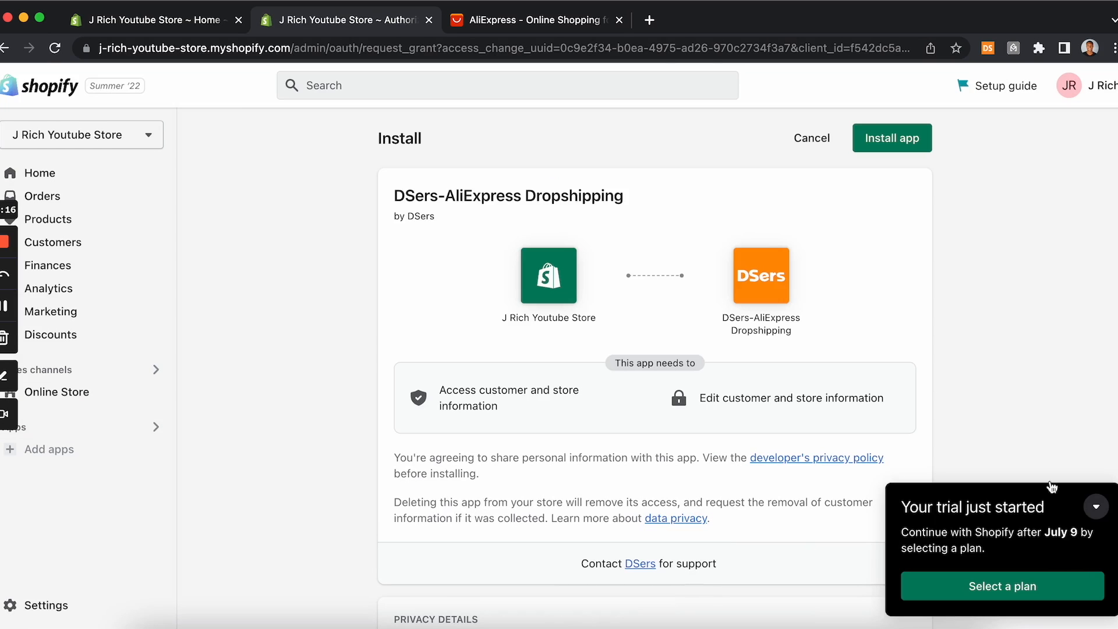
left_click(1107, 510)
scroll(1088, 528, "down", 3)
scroll(1088, 528, "down", 2)
scroll(1087, 529, "down", 3)
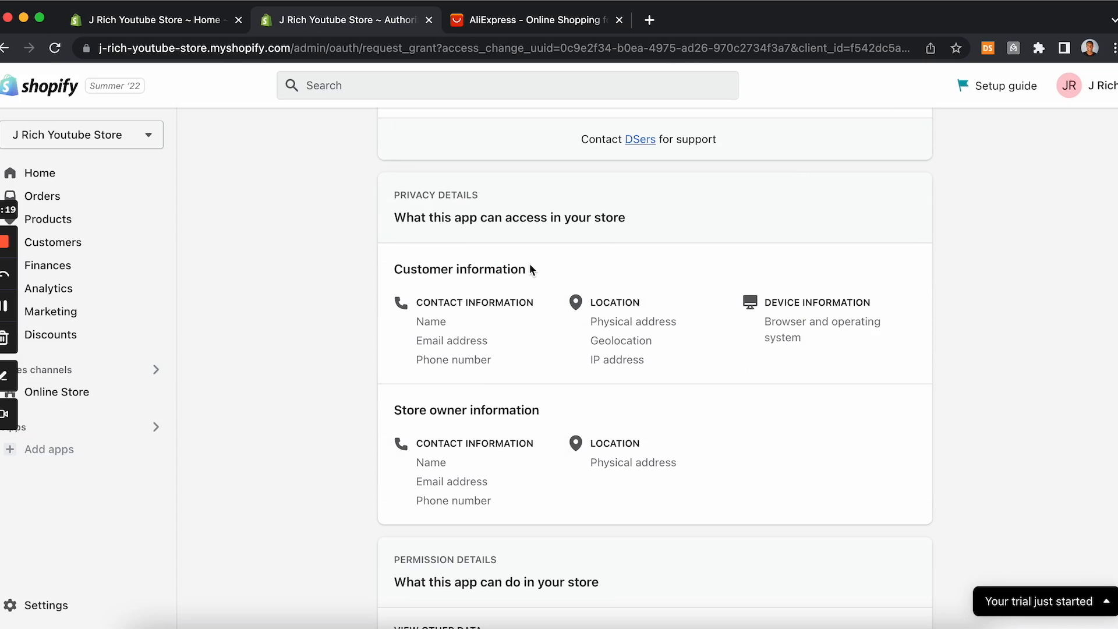
scroll(530, 265, "down", 6)
left_click(890, 508)
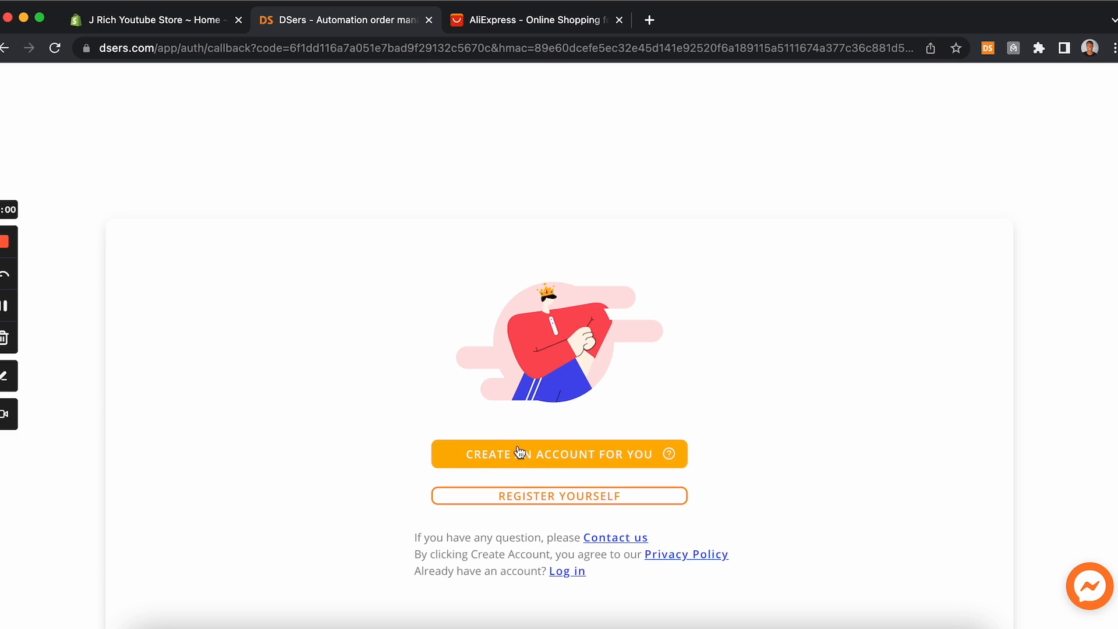
Step: Let DSers create an account automatically and scroll through its monthly payment plans
left_click(589, 458)
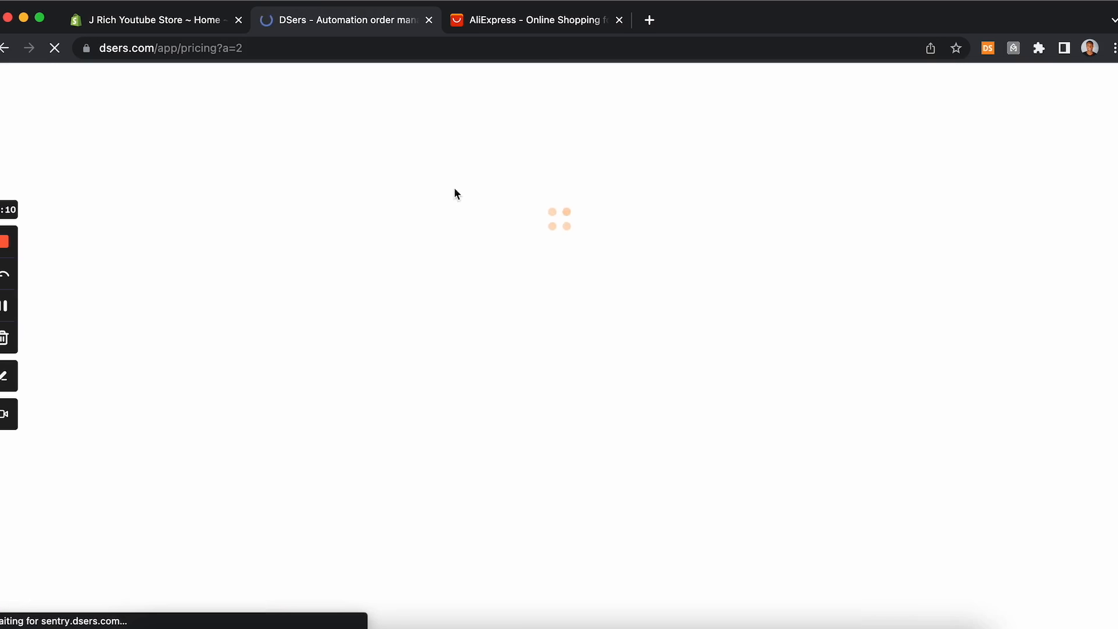
scroll(601, 418, "down", 2)
scroll(602, 421, "up", 1)
scroll(601, 419, "down", 5)
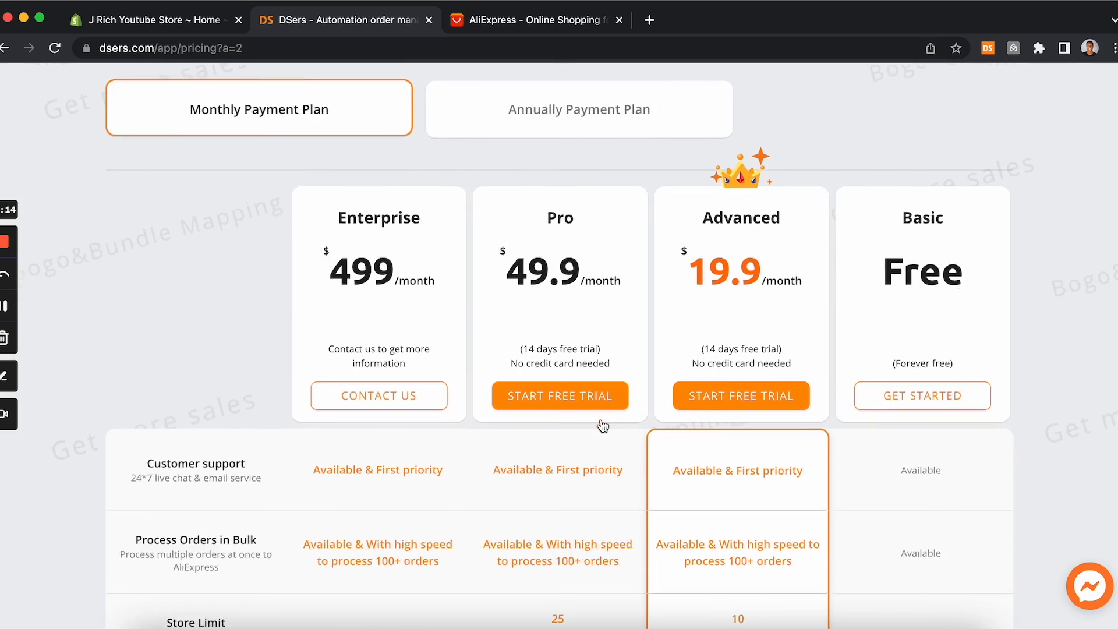
scroll(602, 419, "down", 3)
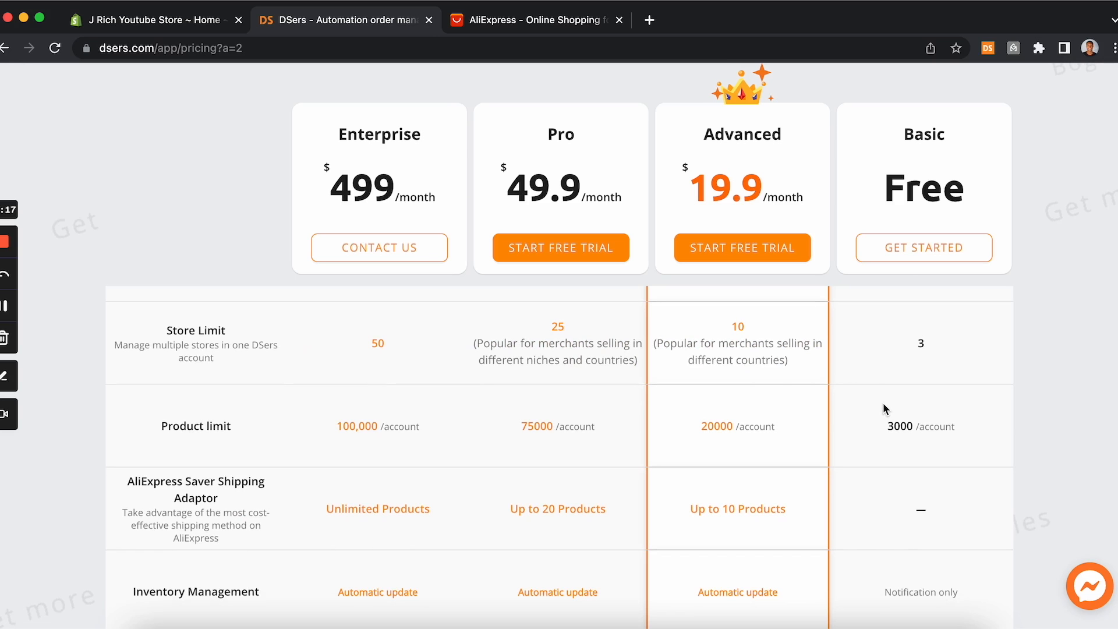
Step: Compare the DSers pricing plans and choose to get started with the free Basic plan
scroll(883, 405, "down", 4)
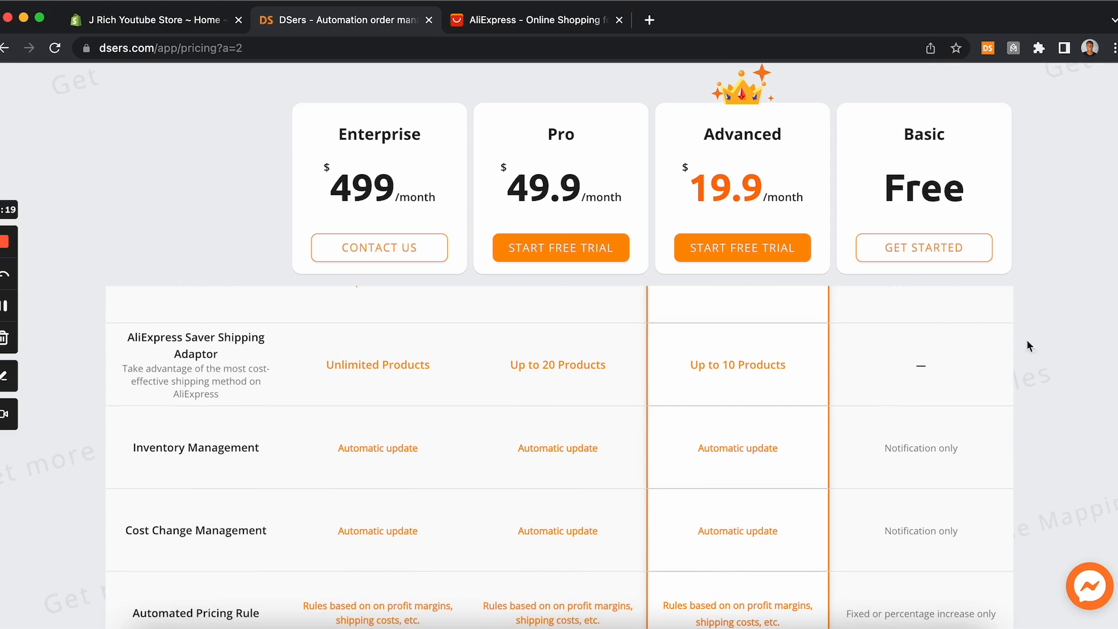
scroll(890, 529, "up", 3)
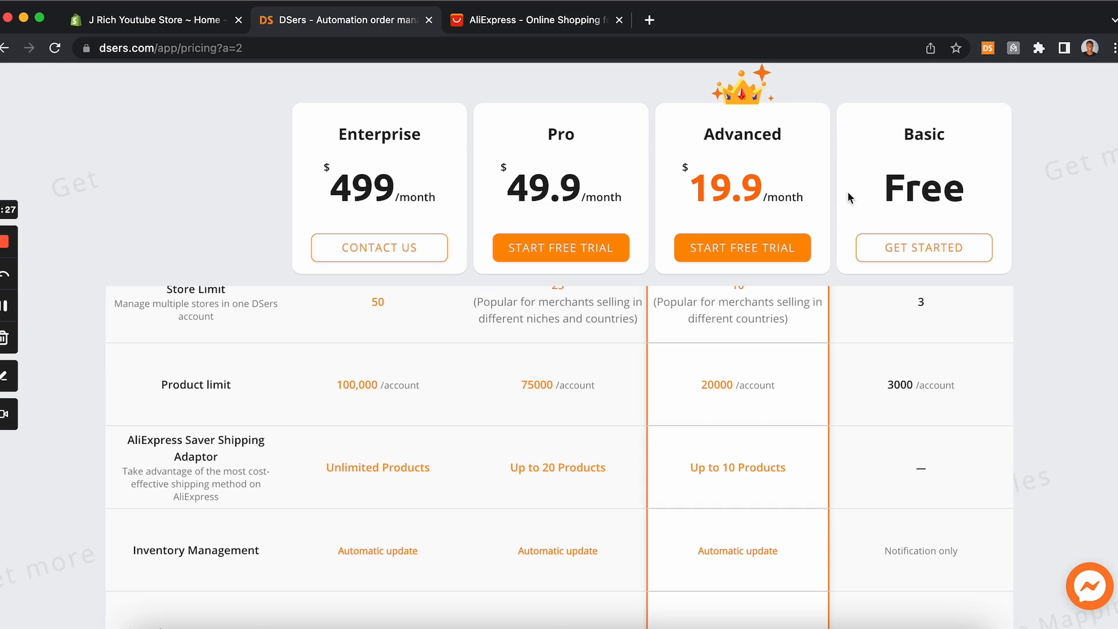
scroll(860, 321, "down", 1)
scroll(862, 321, "up", 5)
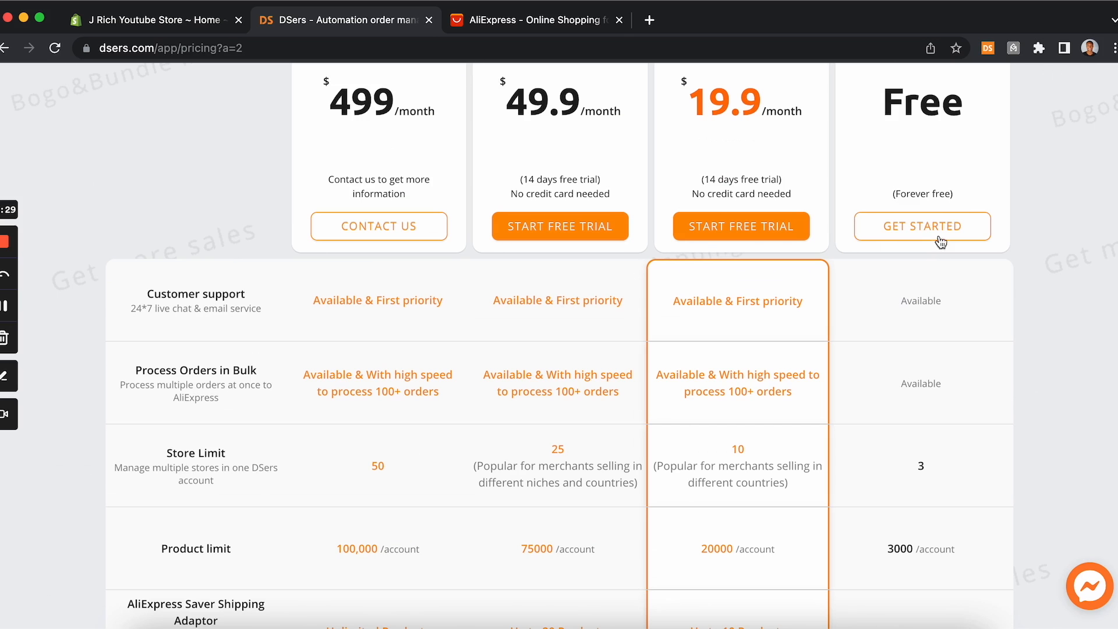
left_click(938, 231)
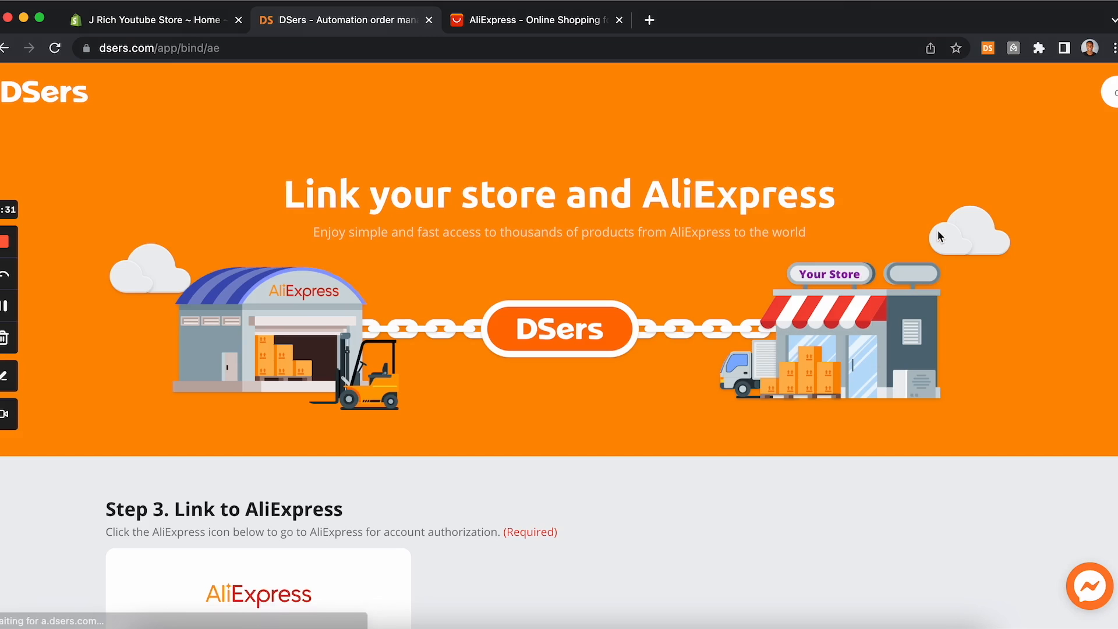
Step: Open the AliExpress authorization link for the store and switch to registering a new AliExpress account
scroll(800, 454, "down", 3)
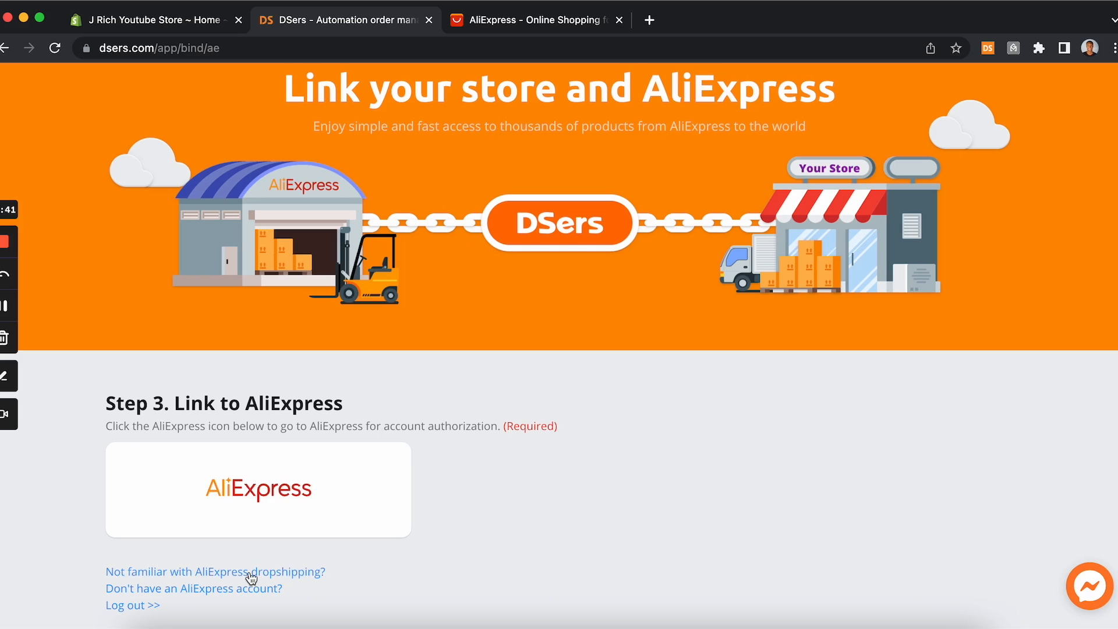
left_click(239, 499)
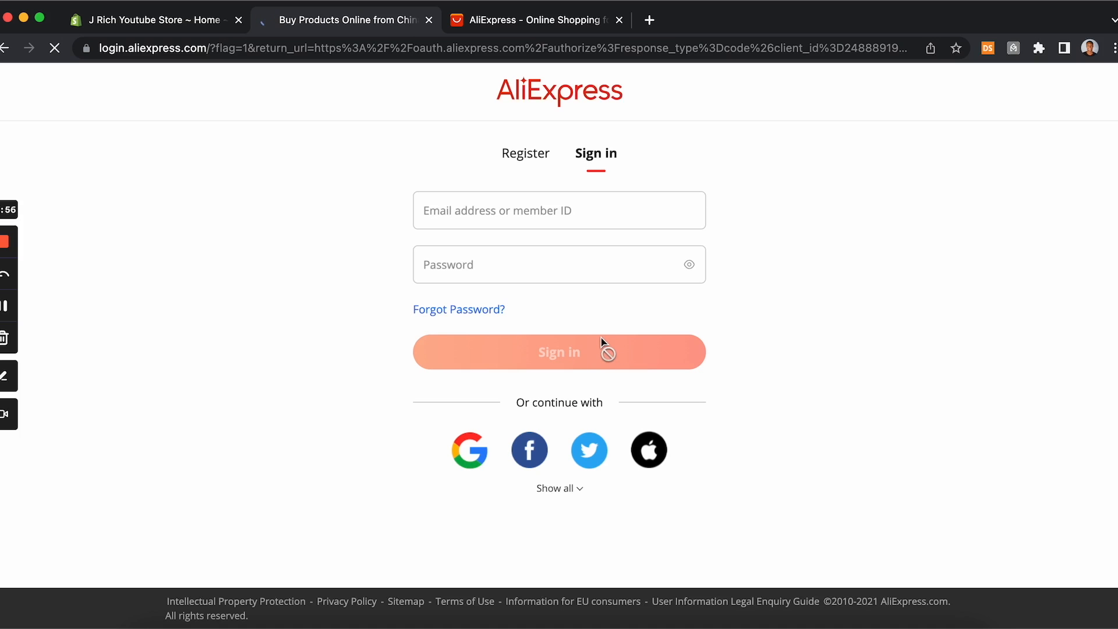
left_click(530, 158)
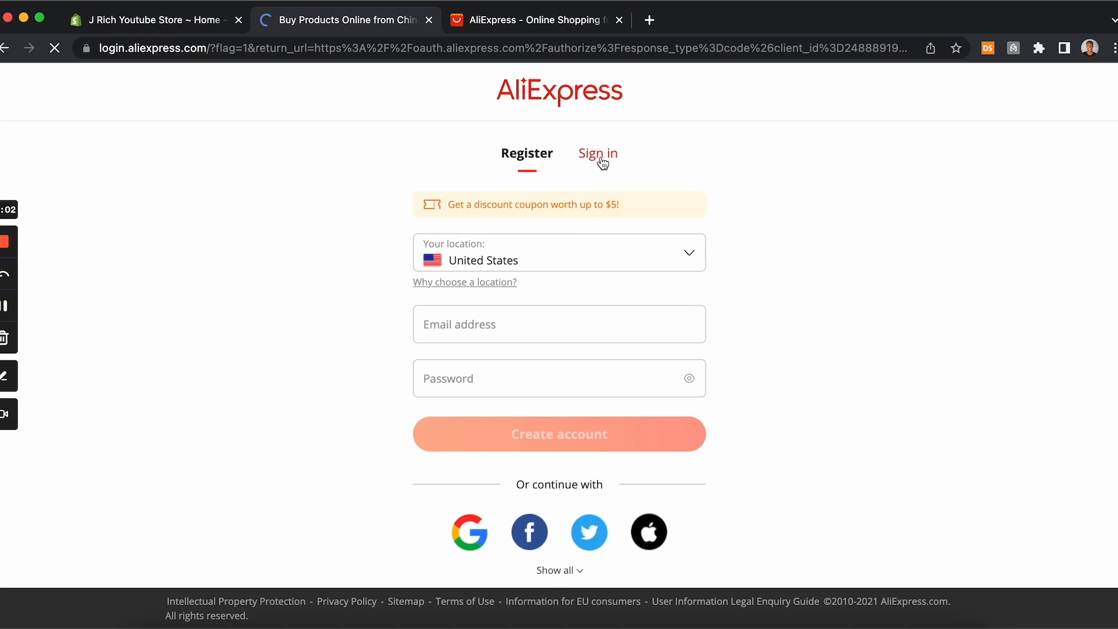
left_click(4, 309)
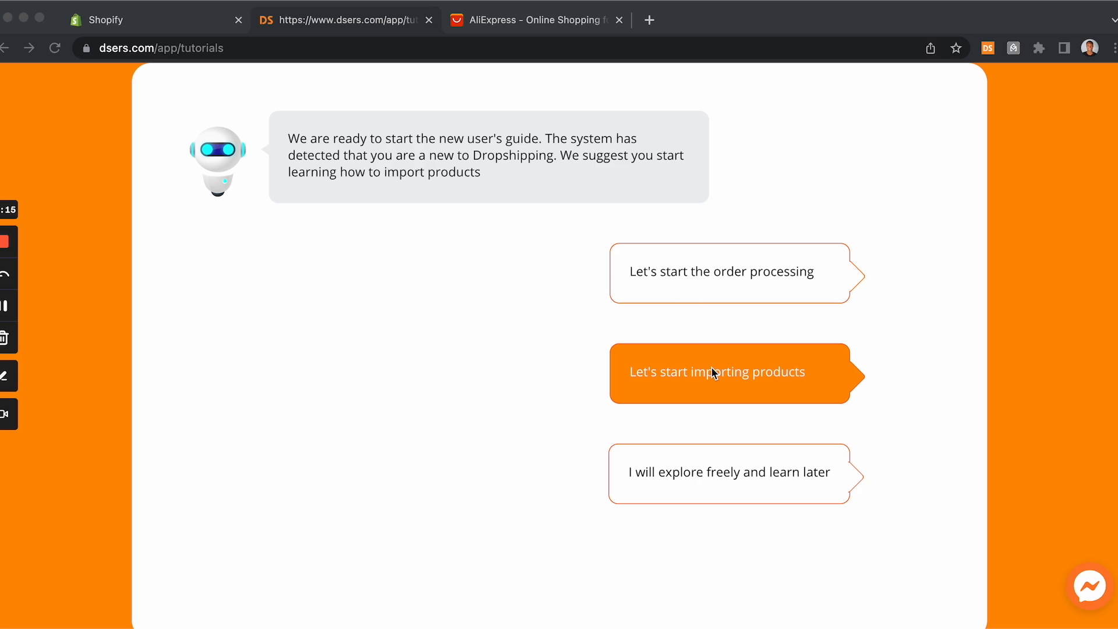
Step: Skip the new user's guide to explore freely, and browse the High profits selection of supplier products
left_click(714, 474)
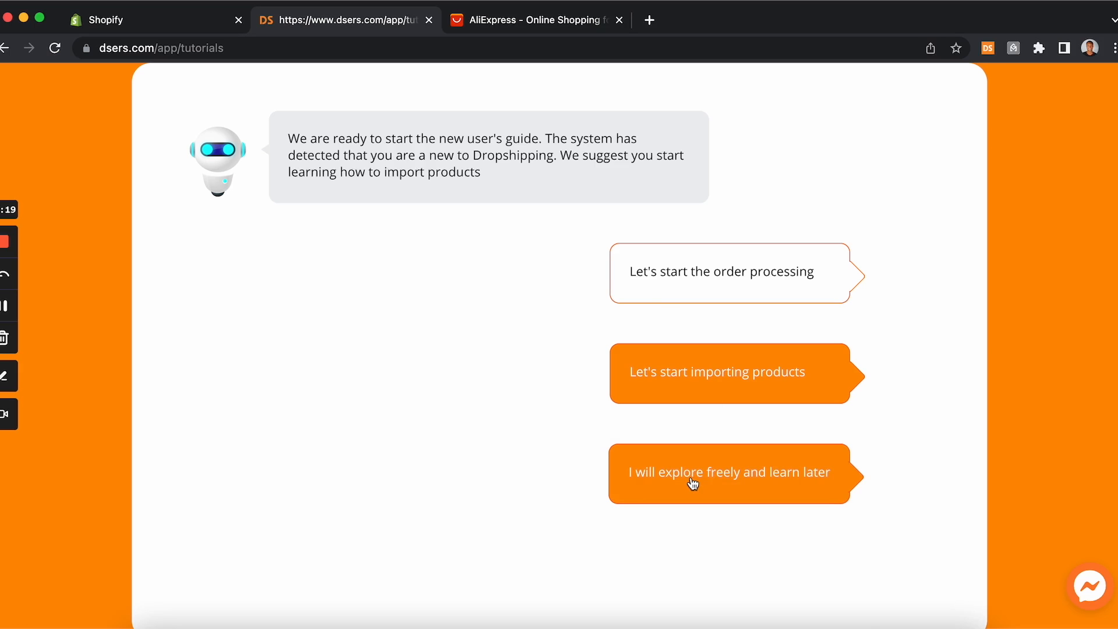
left_click(733, 483)
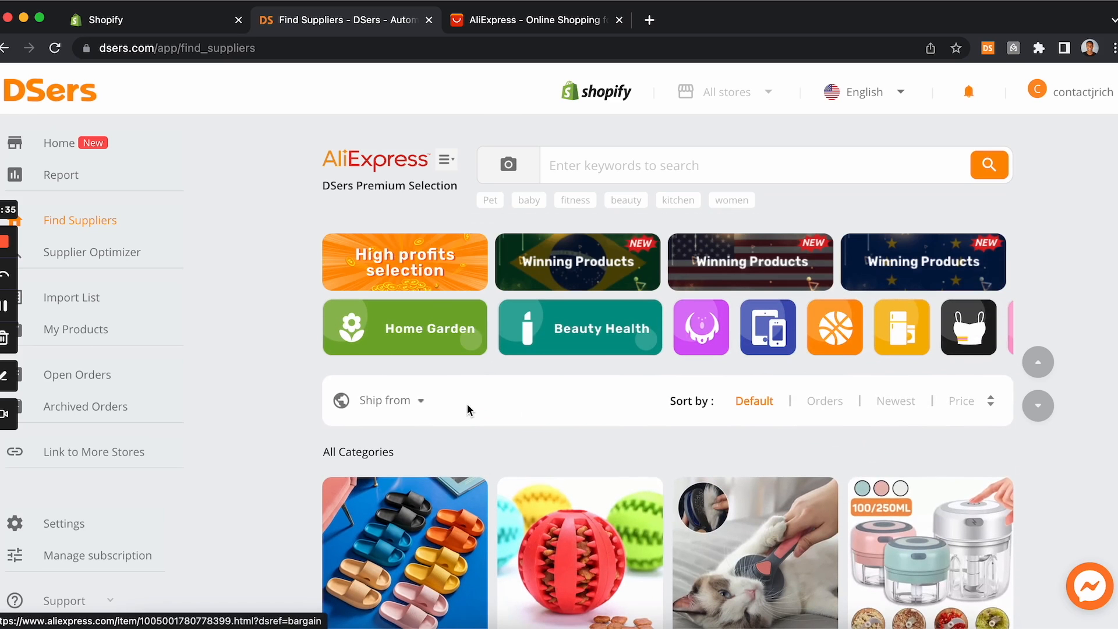
left_click(406, 268)
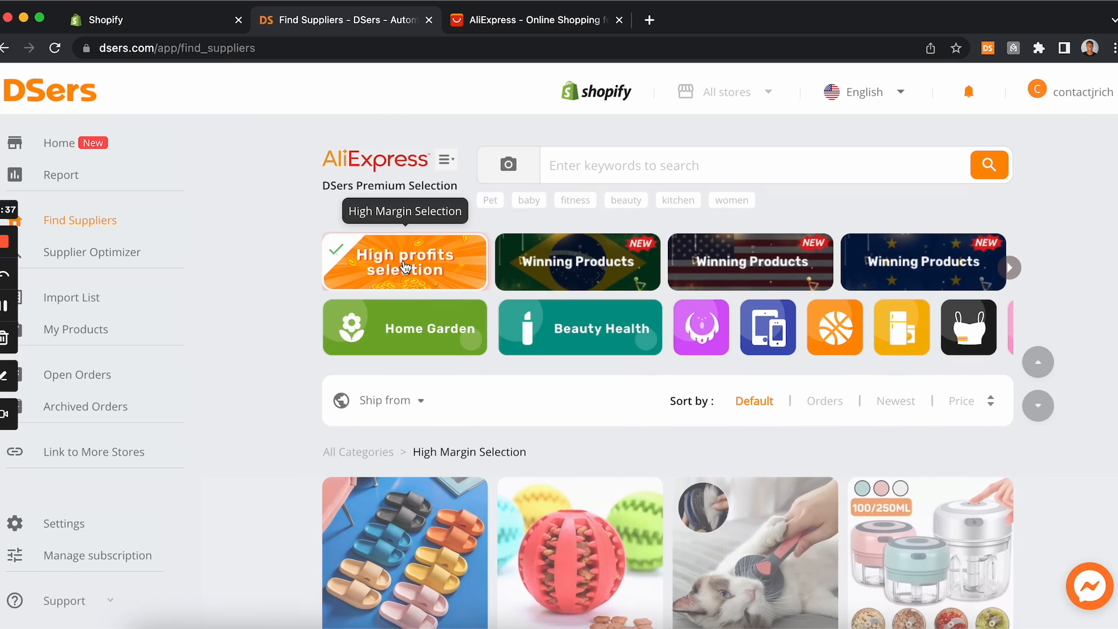
scroll(406, 384, "down", 5)
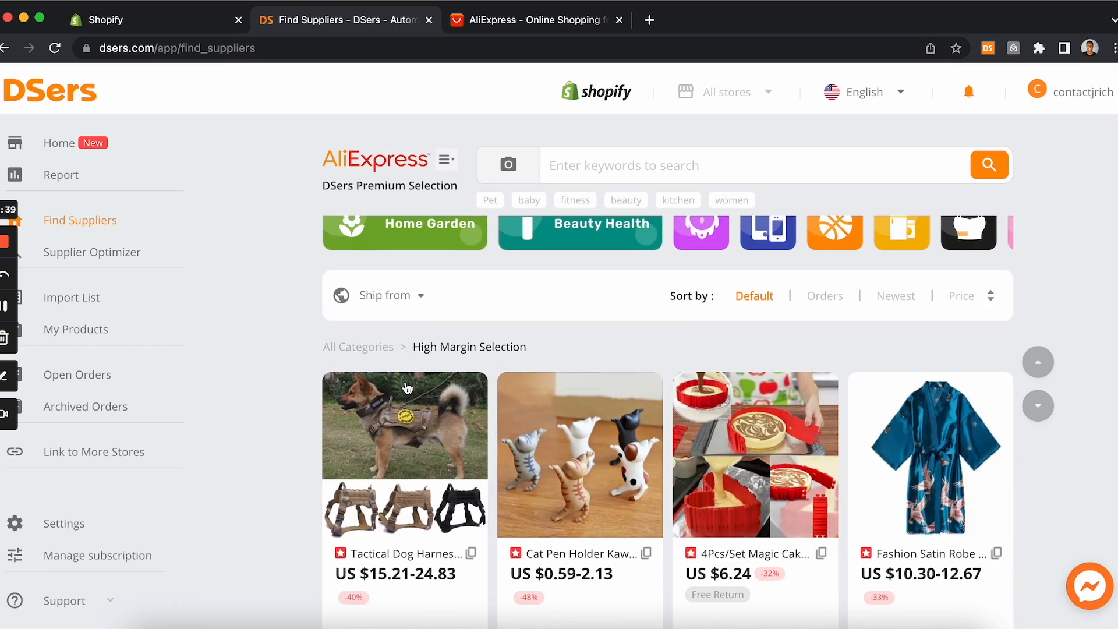
scroll(408, 389, "down", 2)
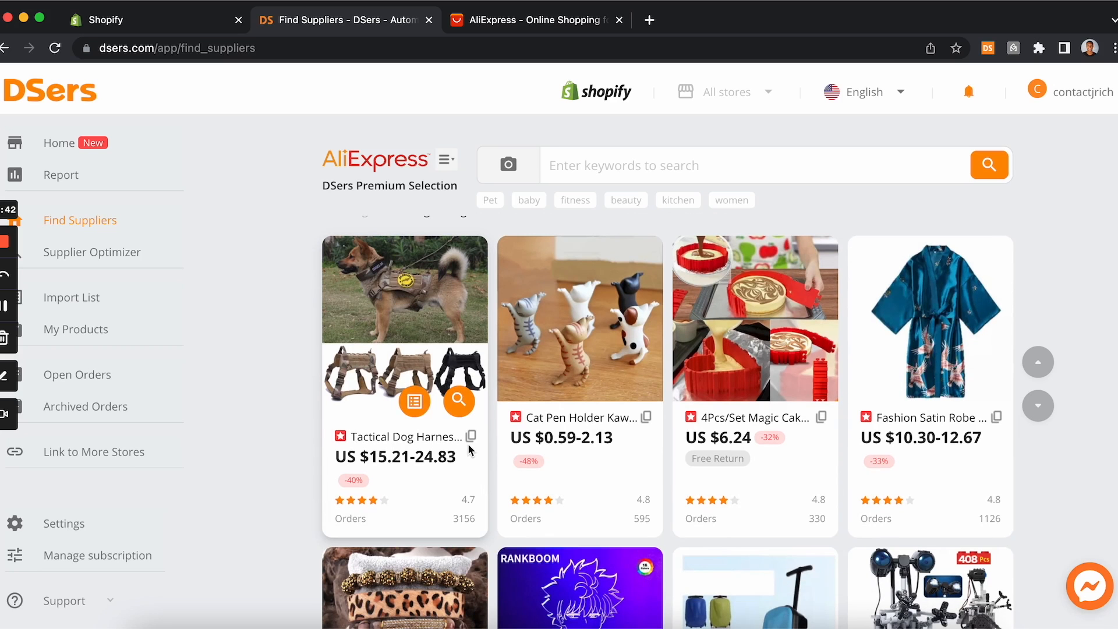
scroll(469, 448, "down", 2)
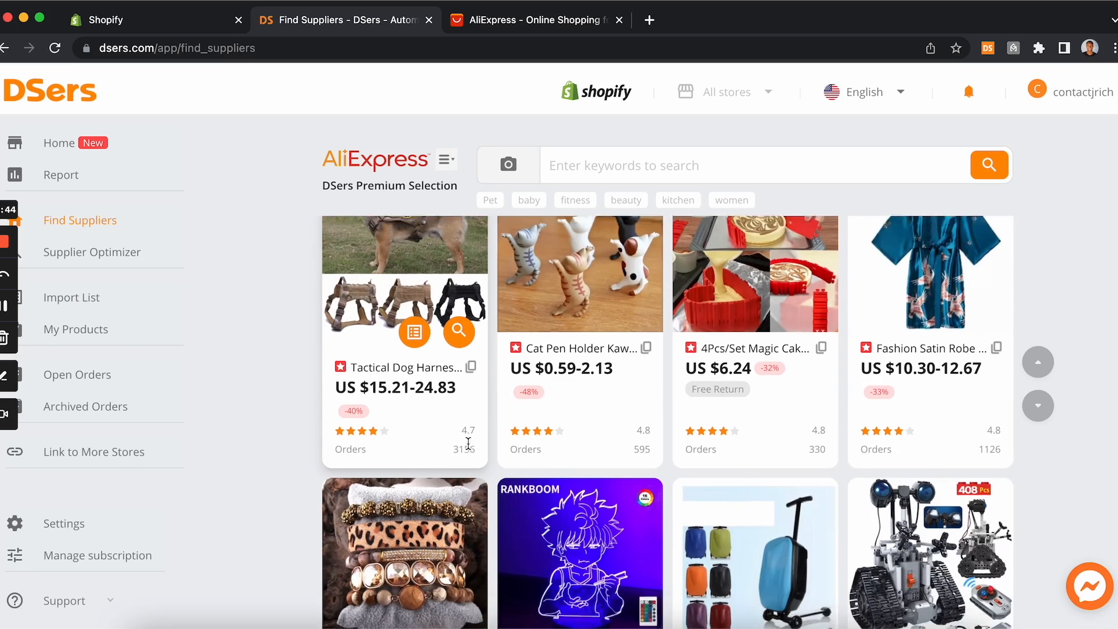
scroll(468, 446, "up", 6)
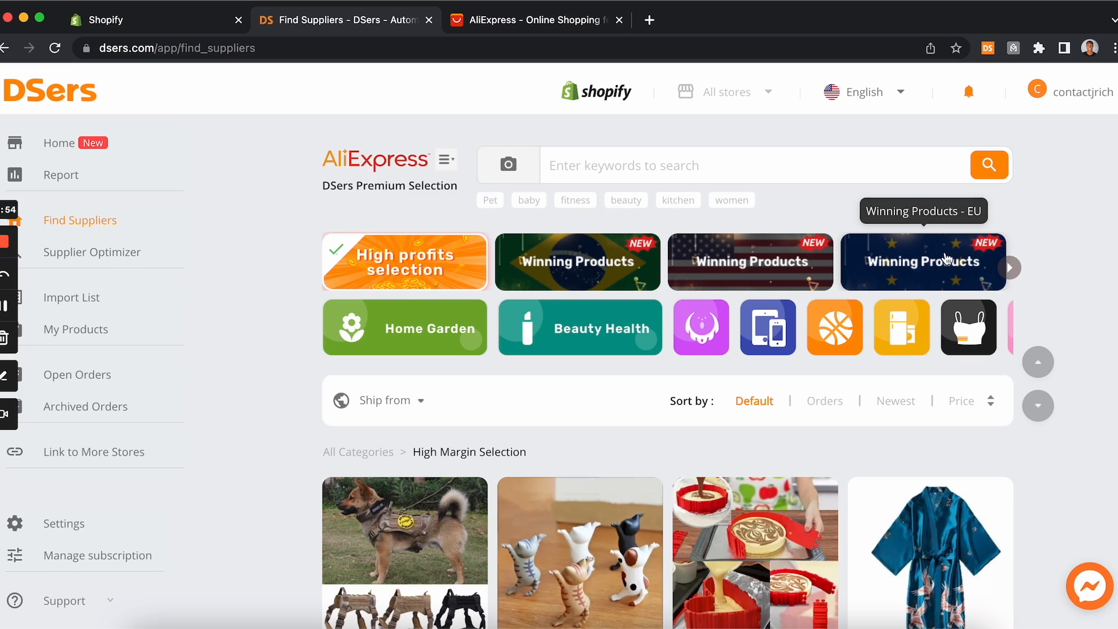
Step: Browse the Winning Products - US selection of supplier products
left_click(752, 256)
scroll(701, 317, "down", 2)
scroll(701, 317, "down", 2)
scroll(559, 260, "down", 2)
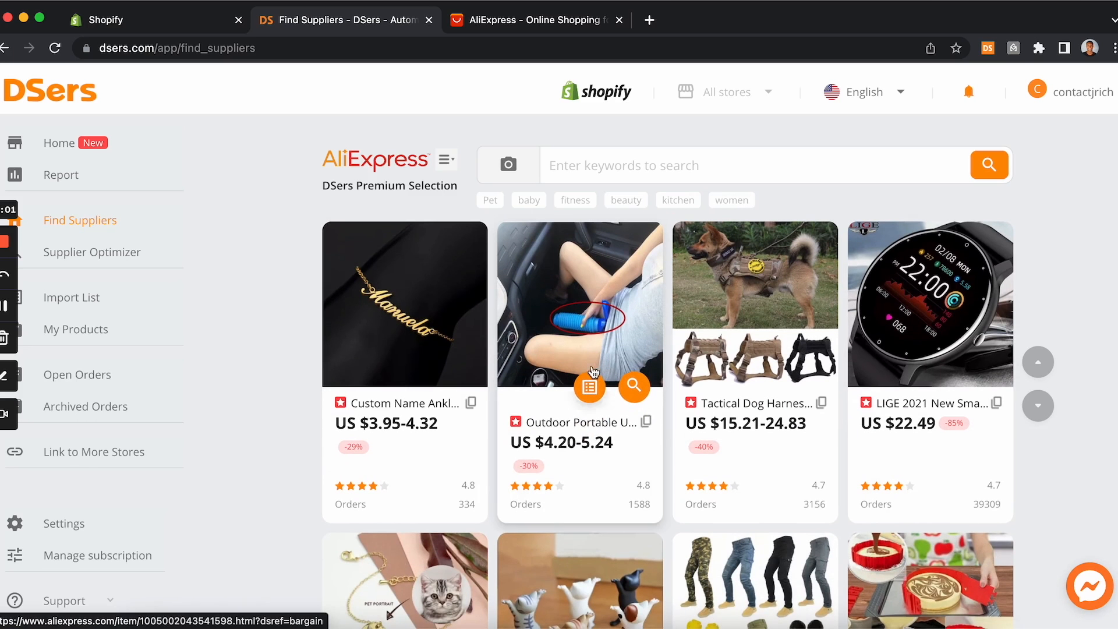
scroll(588, 380, "down", 5)
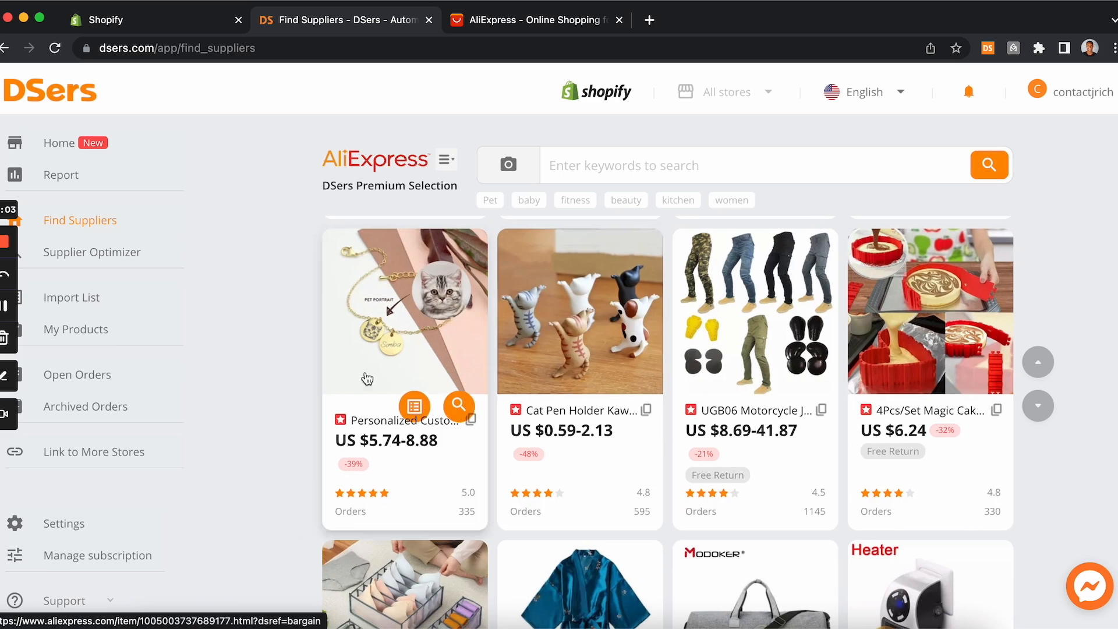
scroll(667, 453, "down", 2)
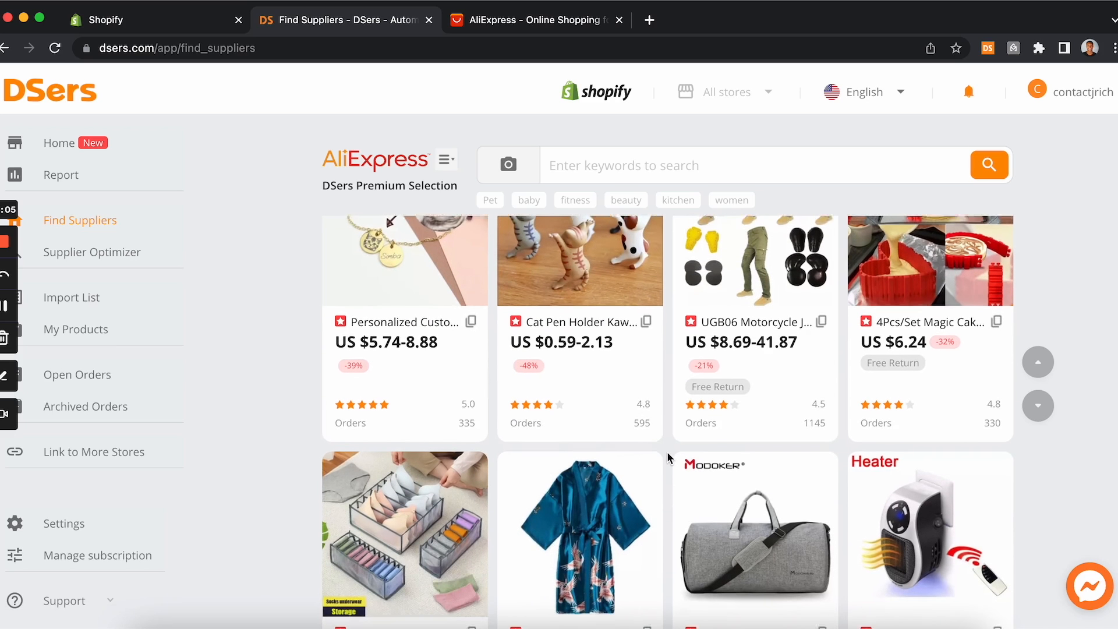
scroll(666, 452, "down", 1)
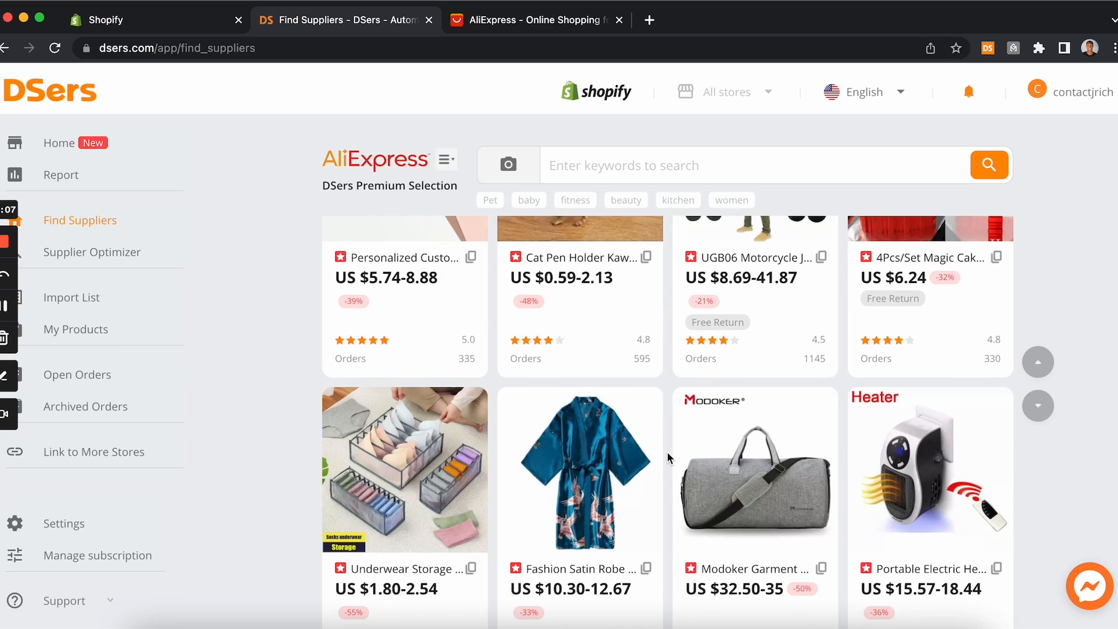
scroll(666, 452, "down", 1)
scroll(666, 452, "up", 10)
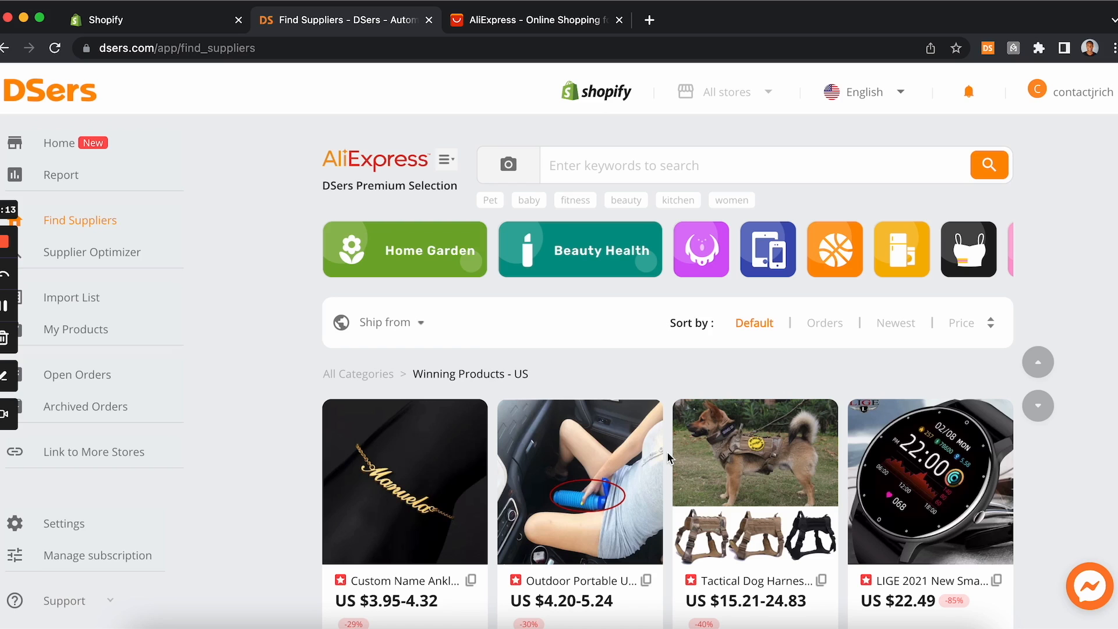
scroll(668, 456, "down", 5)
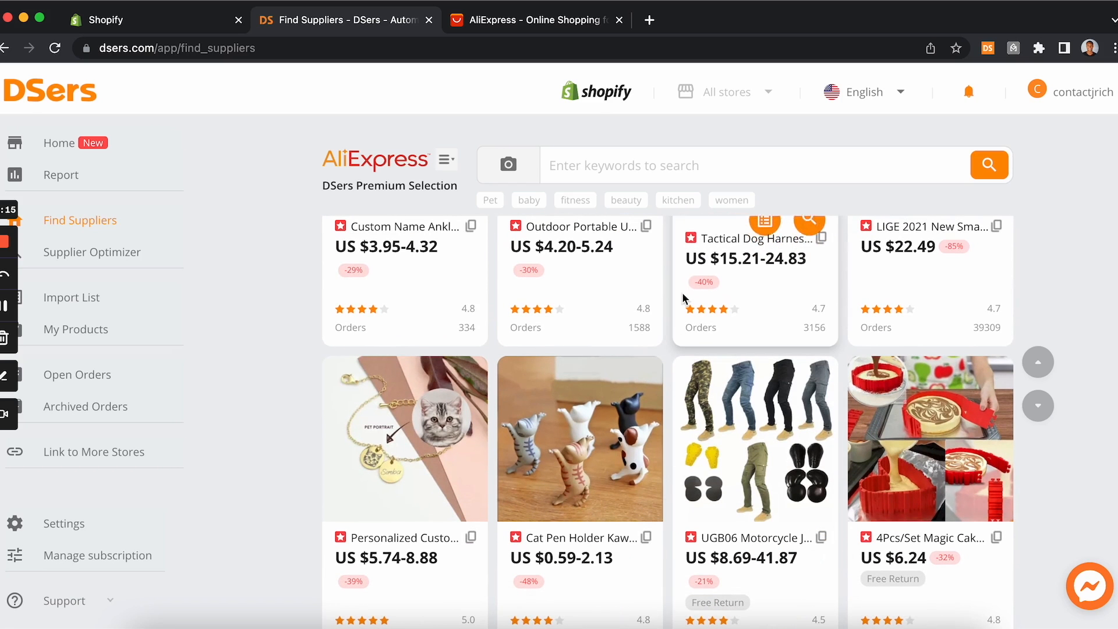
scroll(695, 366, "down", 1)
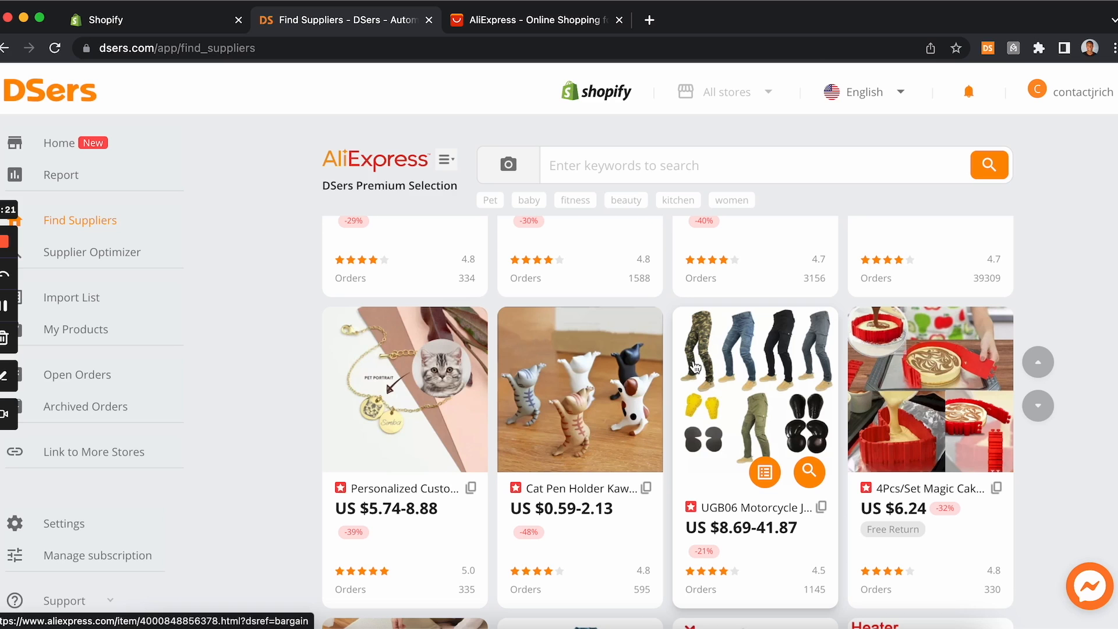
scroll(695, 366, "up", 2)
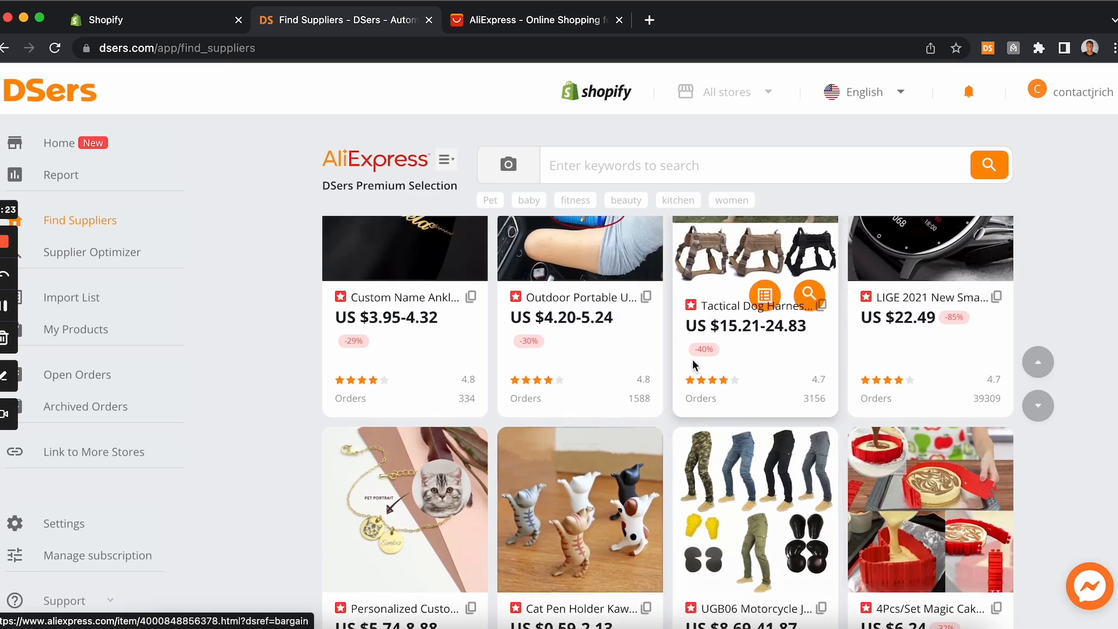
scroll(695, 366, "down", 5)
scroll(694, 365, "down", 10)
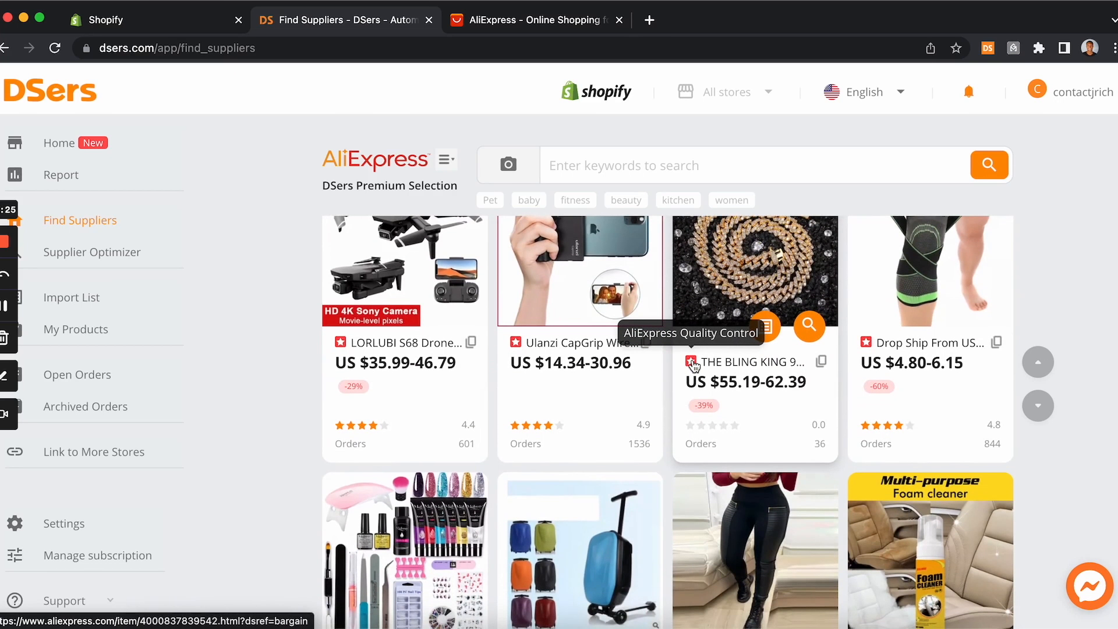
scroll(694, 366, "down", 2)
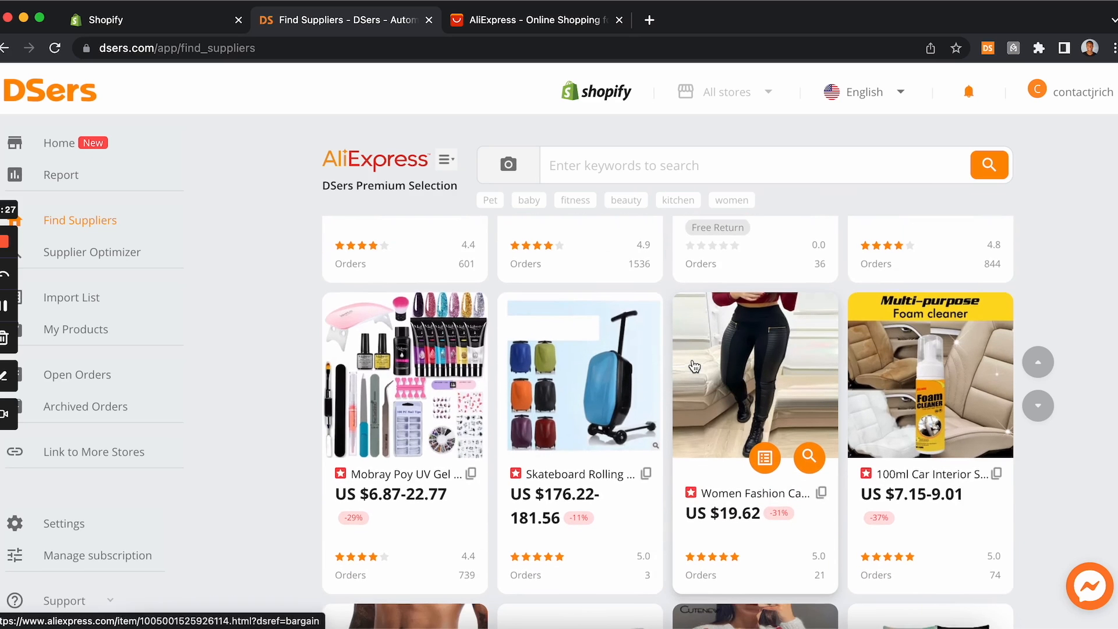
scroll(695, 366, "down", 4)
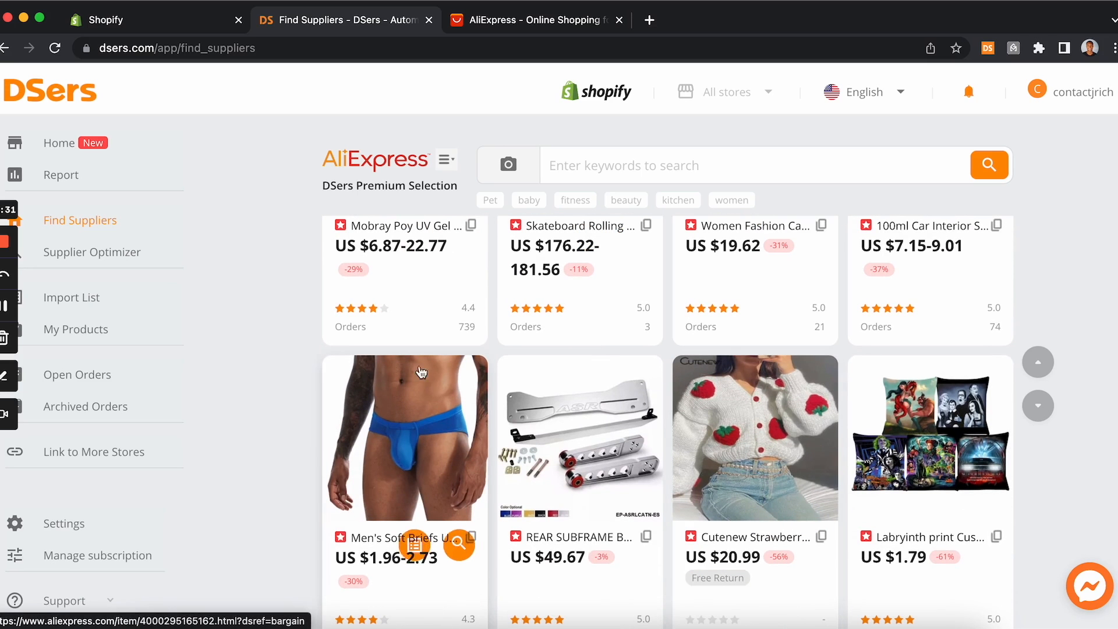
scroll(438, 394, "up", 2)
scroll(437, 393, "up", 8)
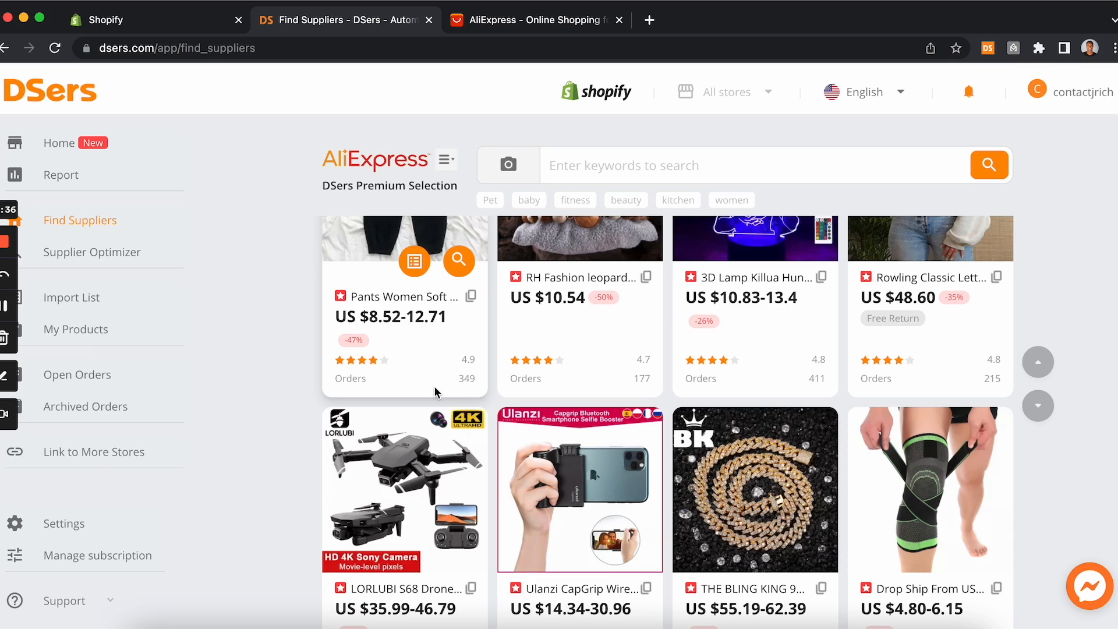
scroll(437, 394, "up", 5)
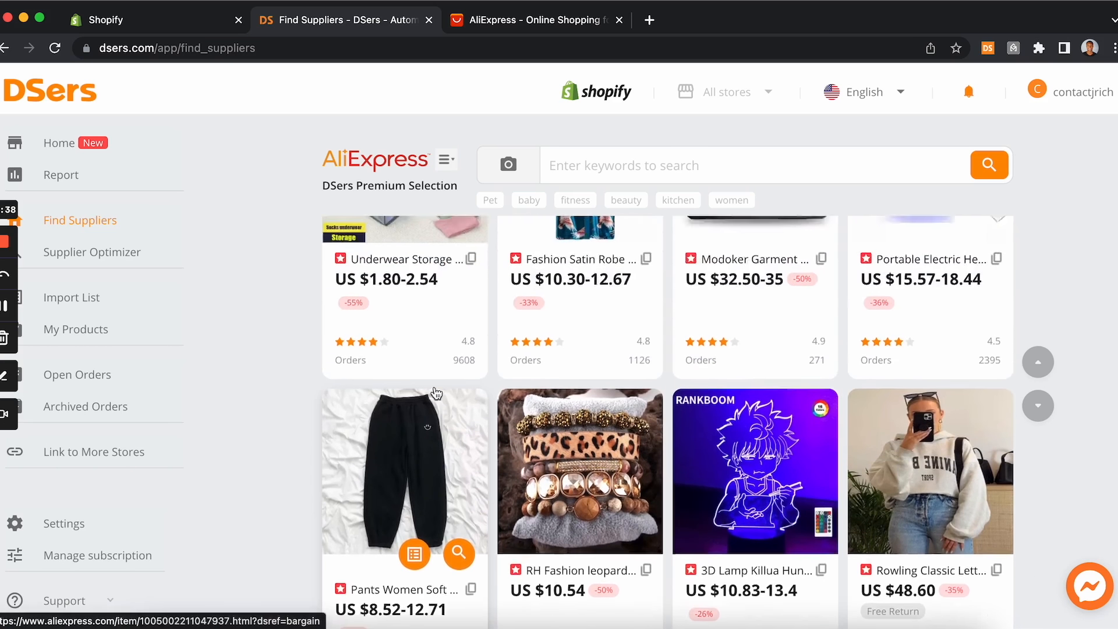
scroll(623, 303, "up", 5)
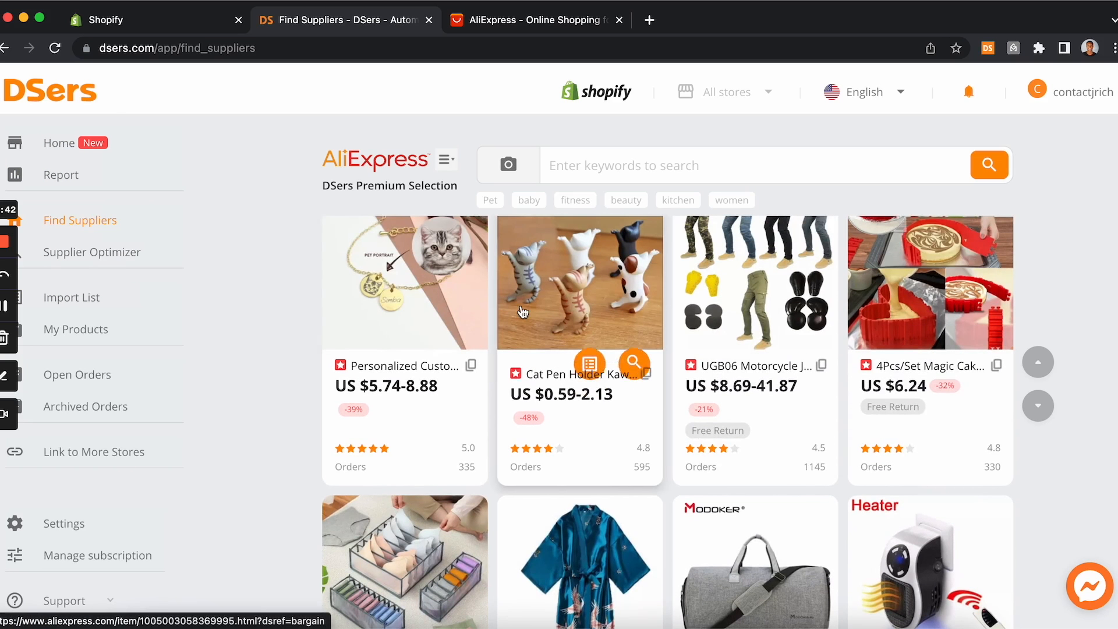
scroll(521, 305, "up", 3)
scroll(521, 306, "up", 6)
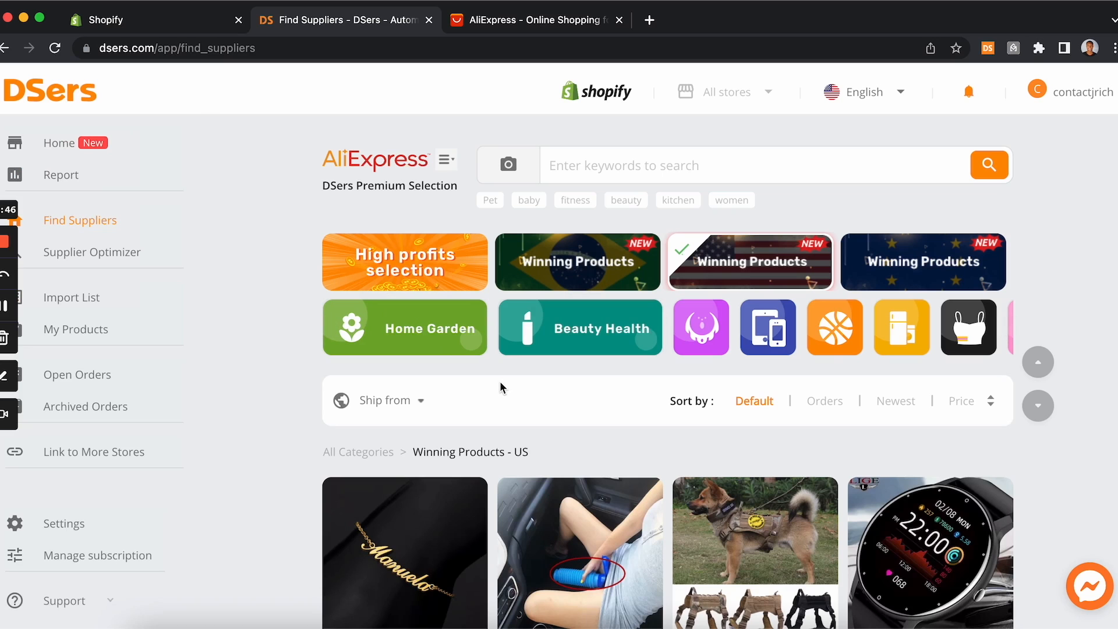
scroll(534, 563, "down", 5)
scroll(533, 563, "up", 5)
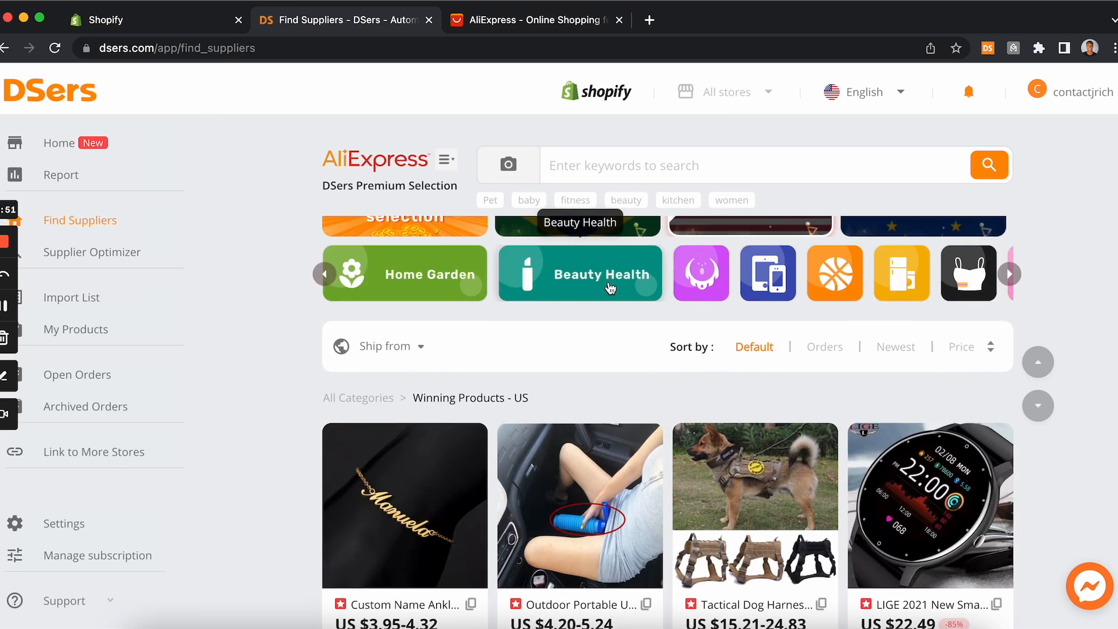
scroll(606, 288, "up", 1)
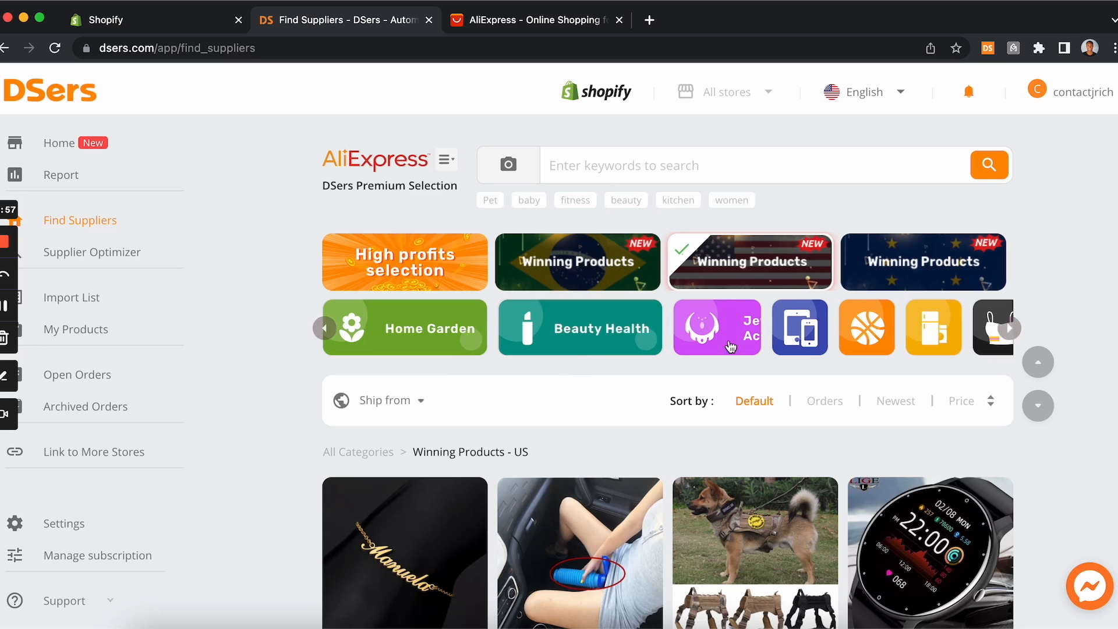
Step: Add the Sports Entertainment category filter and browse its winning products
left_click(920, 340)
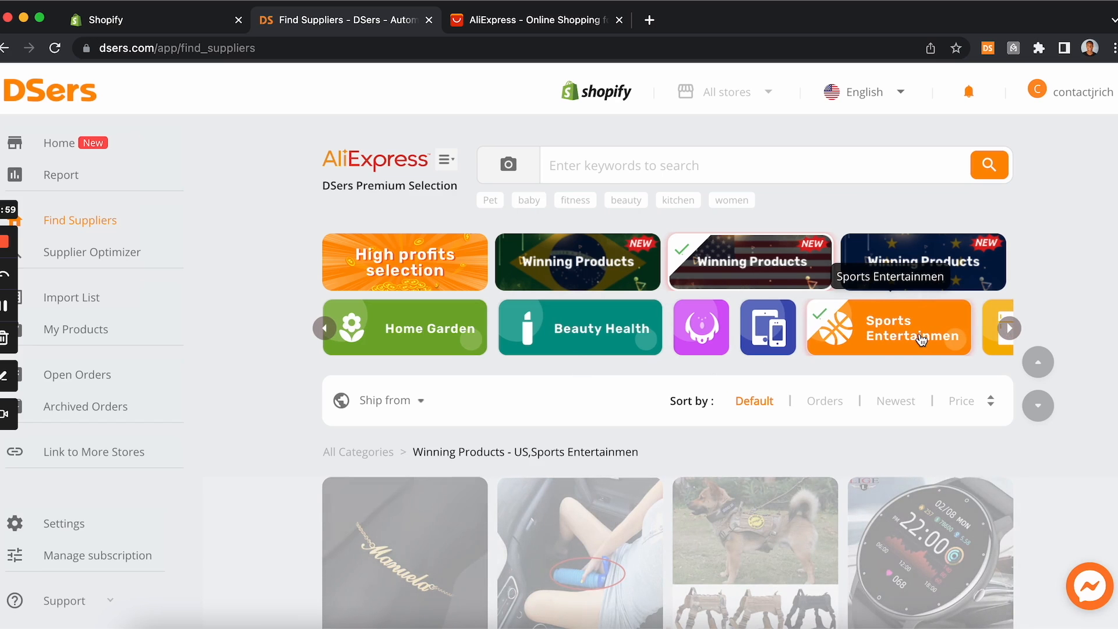
scroll(854, 342, "down", 6)
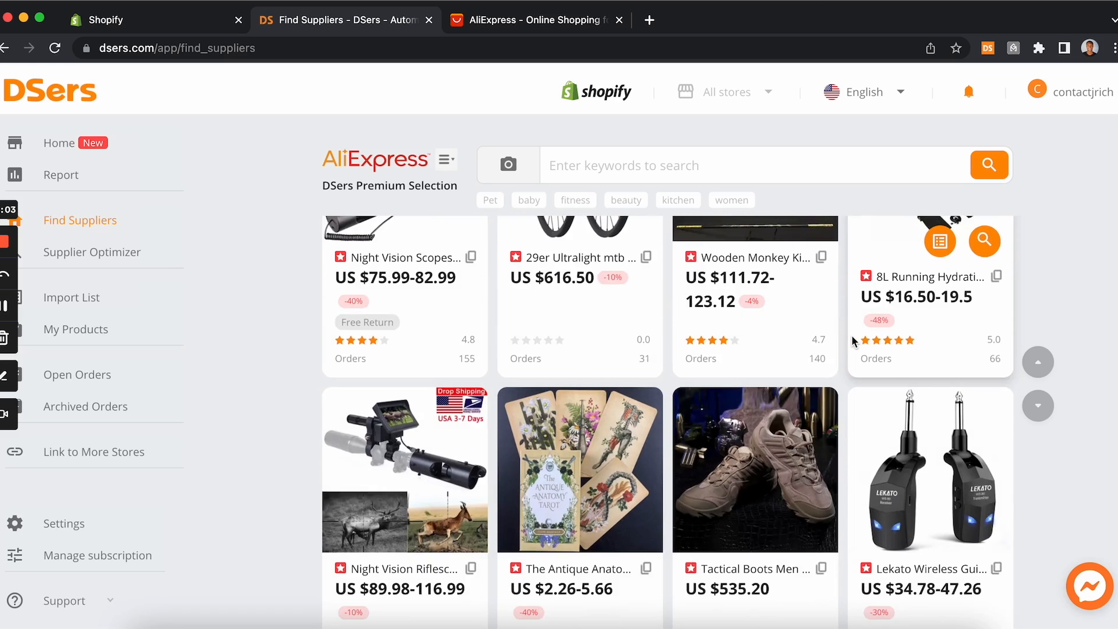
scroll(852, 341, "up", 3)
scroll(853, 343, "up", 1)
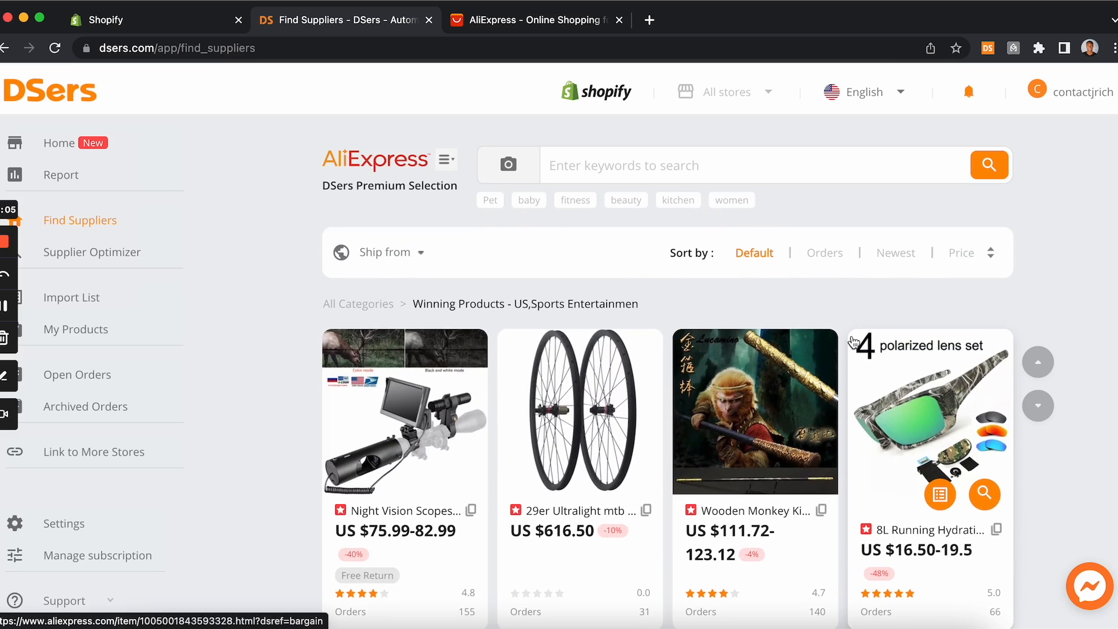
Step: Return to the DSers Home page and review its getting-started steps
scroll(853, 342, "up", 3)
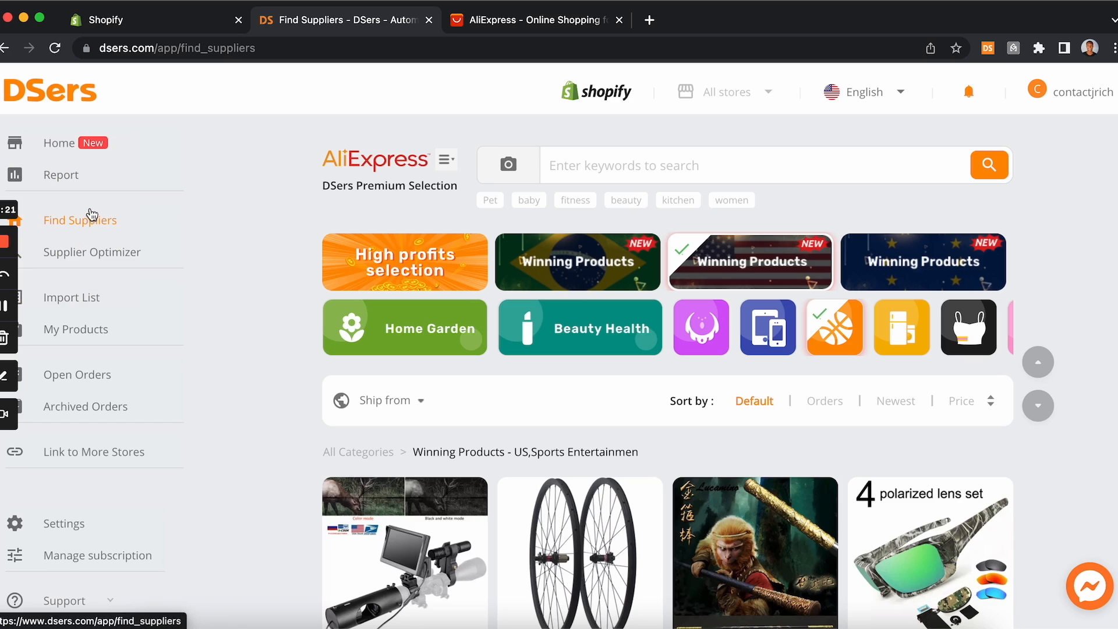
left_click(69, 145)
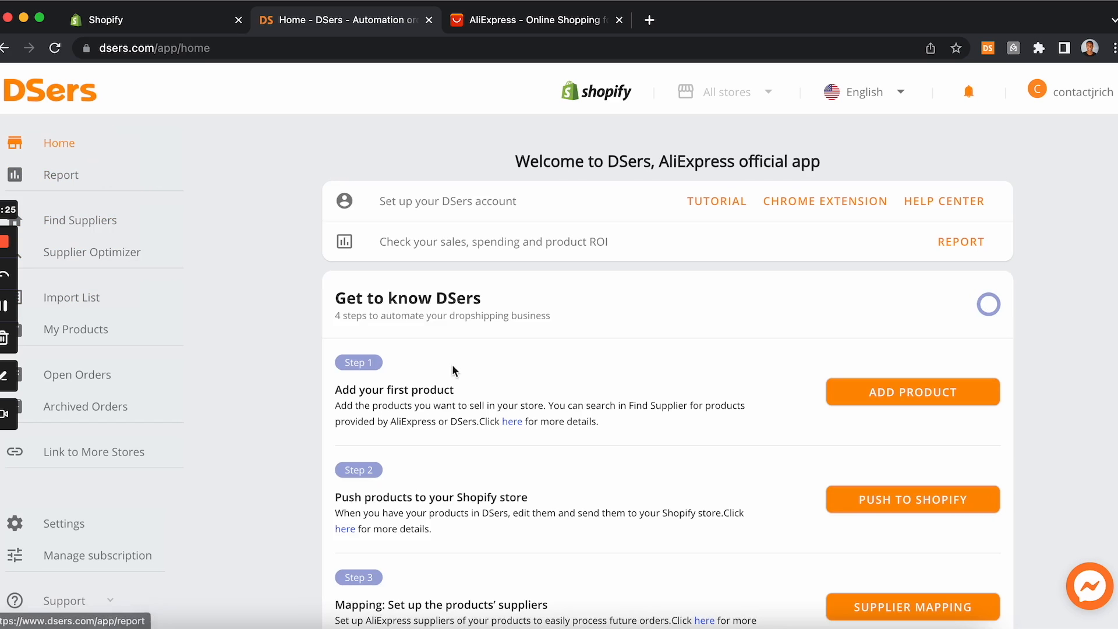
scroll(351, 396, "down", 2)
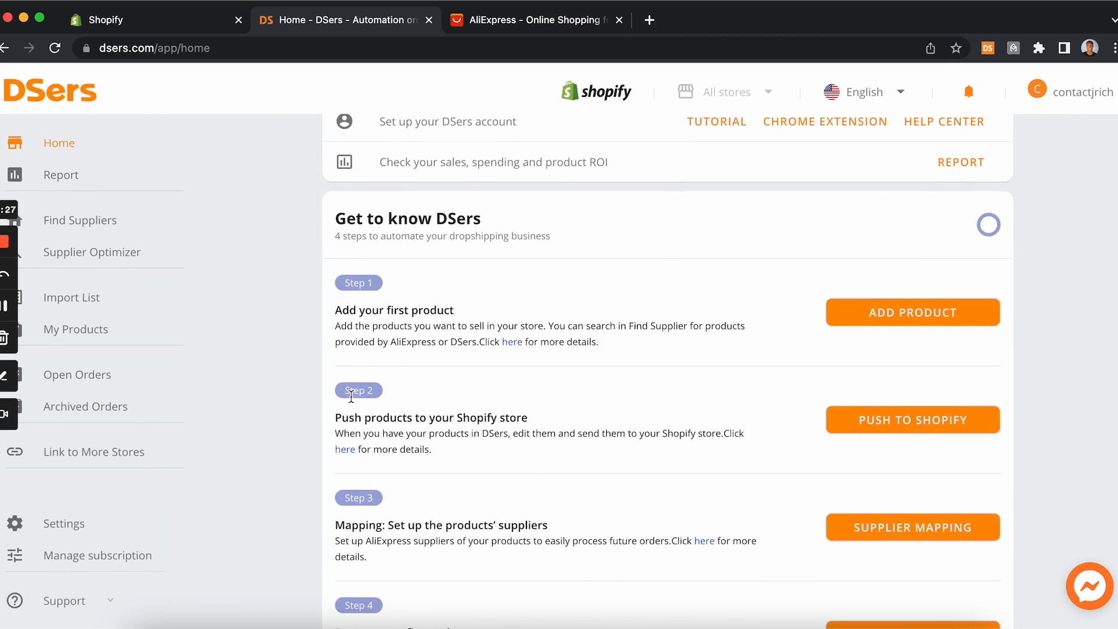
scroll(352, 396, "down", 5)
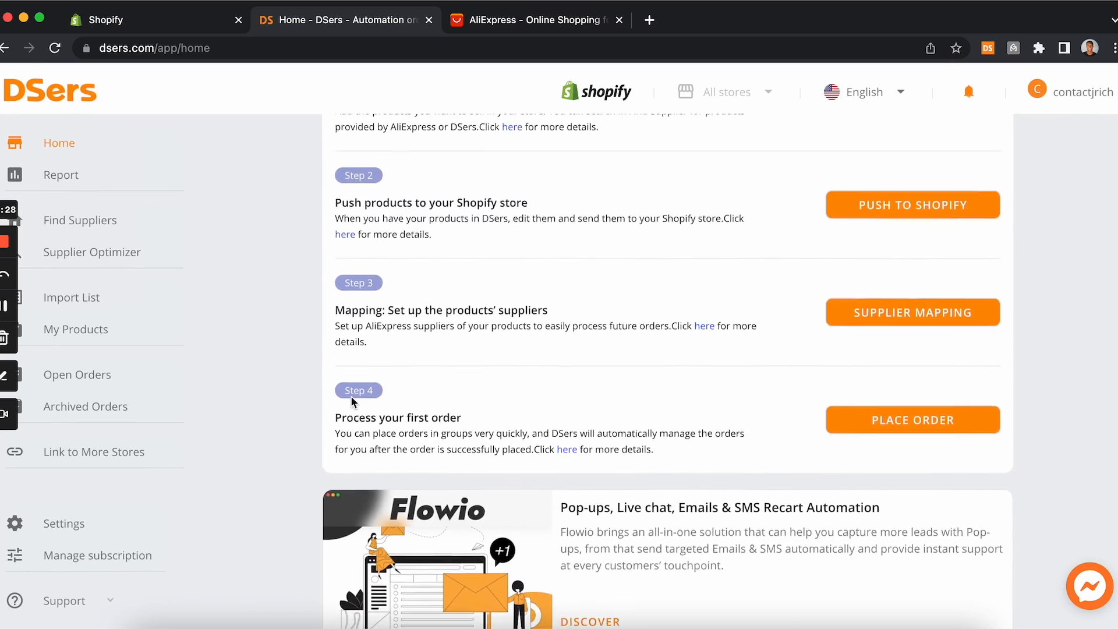
scroll(351, 401, "up", 7)
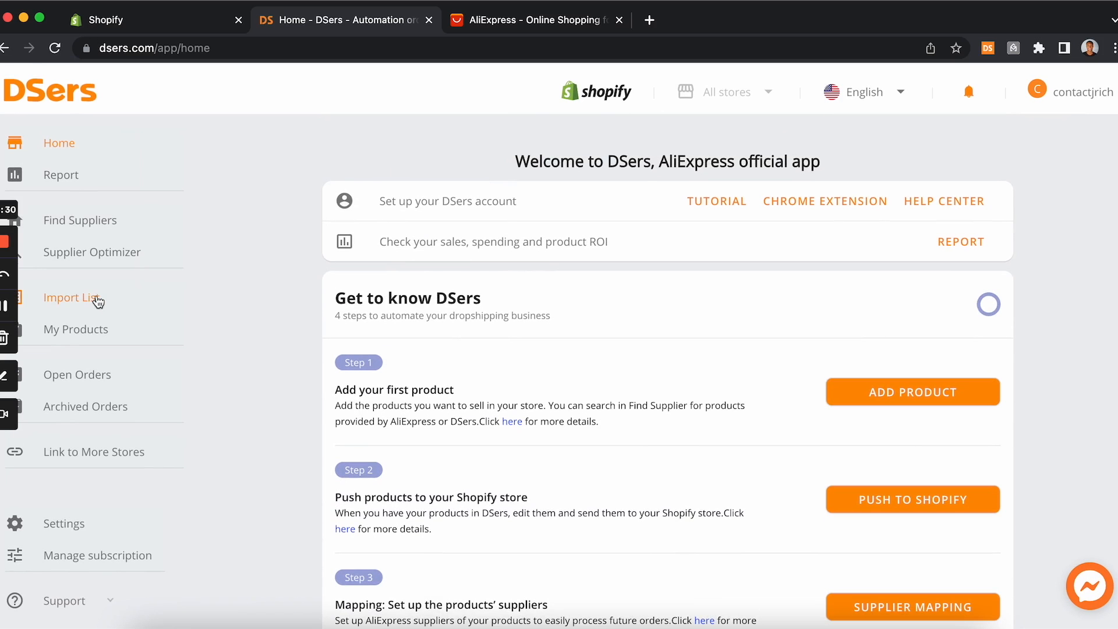
Step: Visit the Import List, My Products and Open Orders sections of DSers
left_click(86, 305)
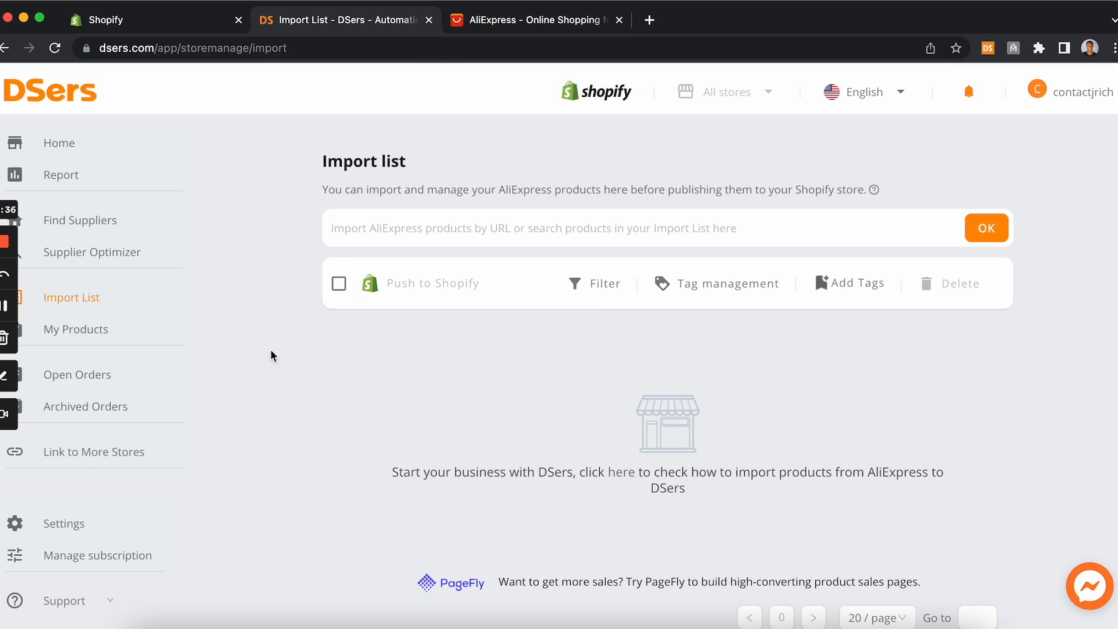
left_click(91, 329)
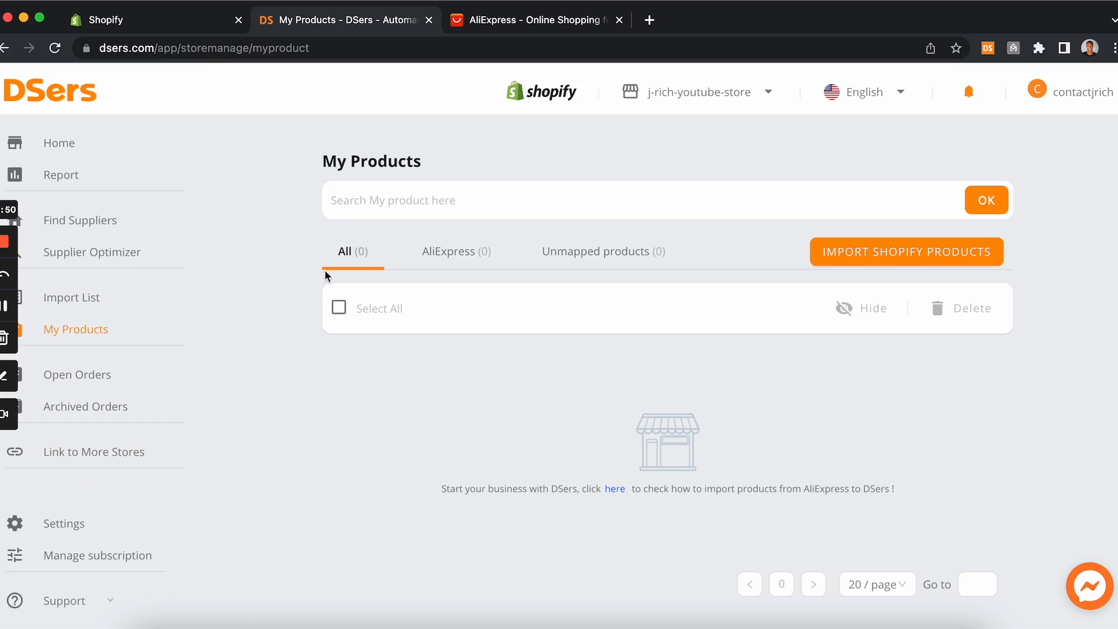
scroll(310, 300, "down", 1)
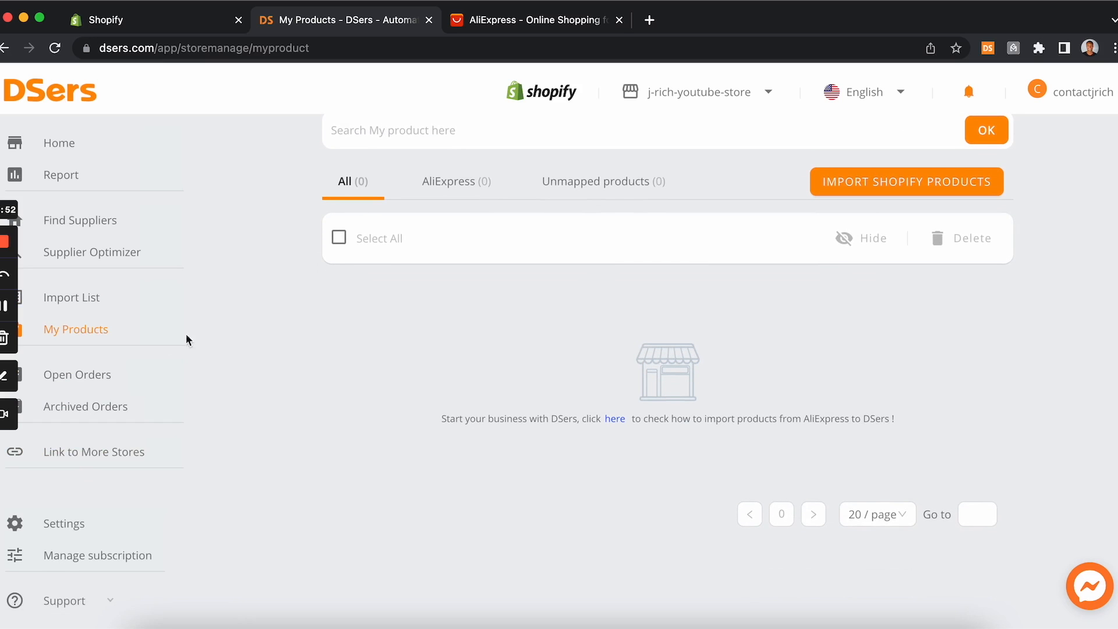
left_click(102, 384)
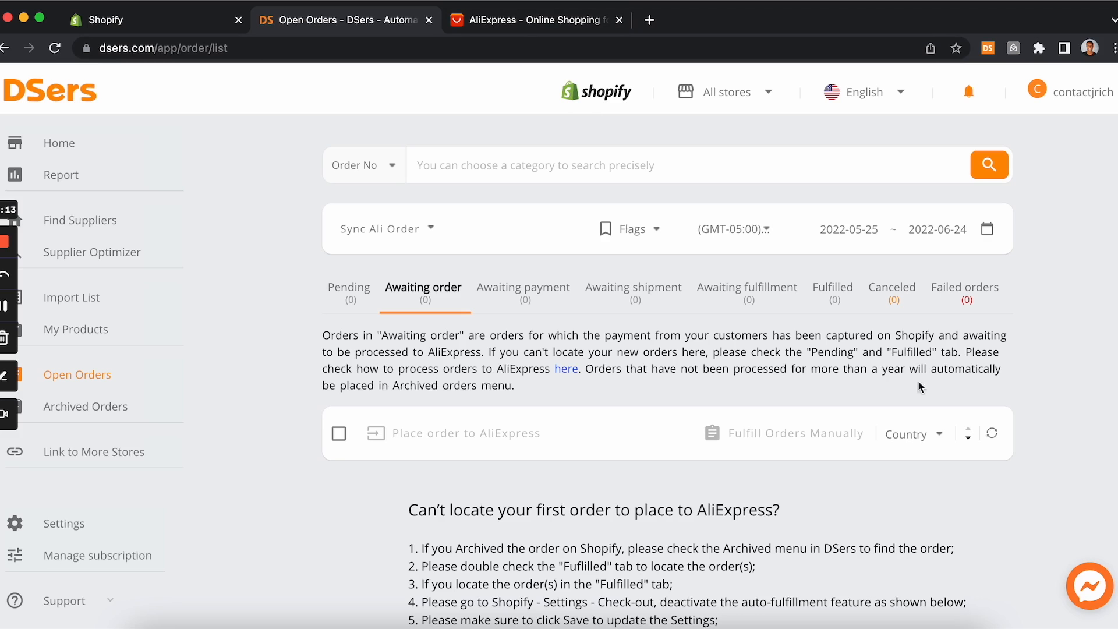
Step: Open the DSers Settings and view the Pricing Rule section
left_click(565, 26)
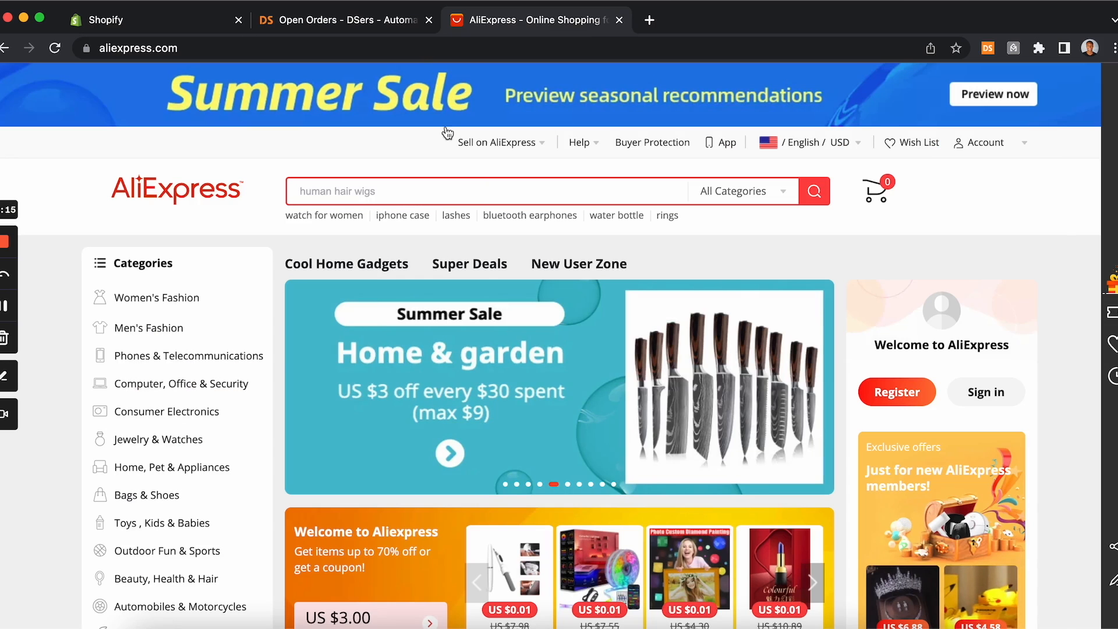
left_click(362, 25)
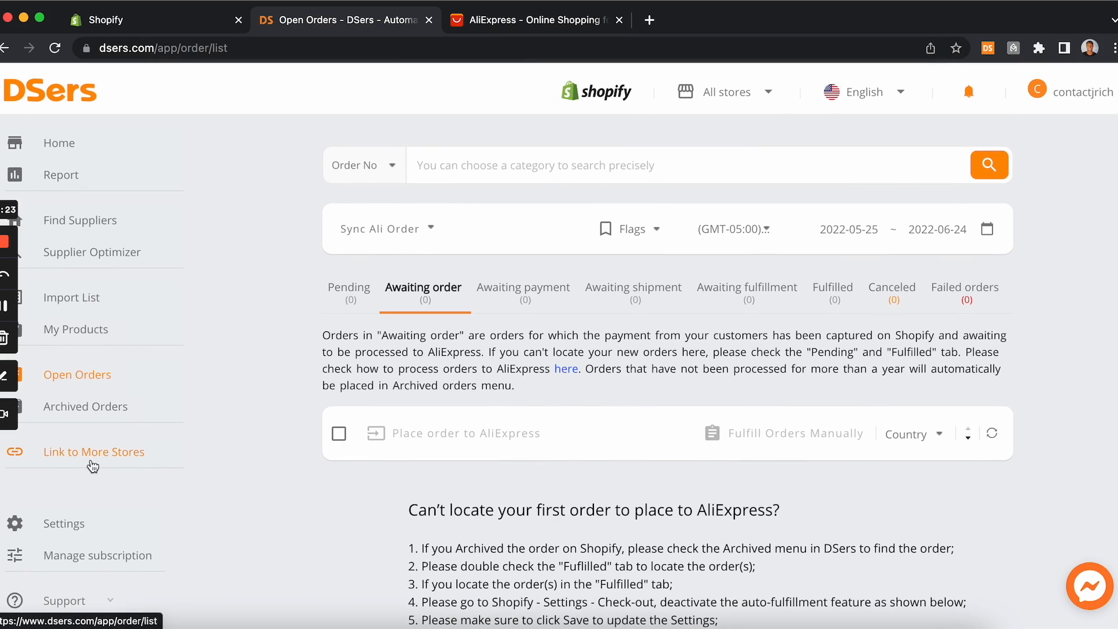
left_click(60, 534)
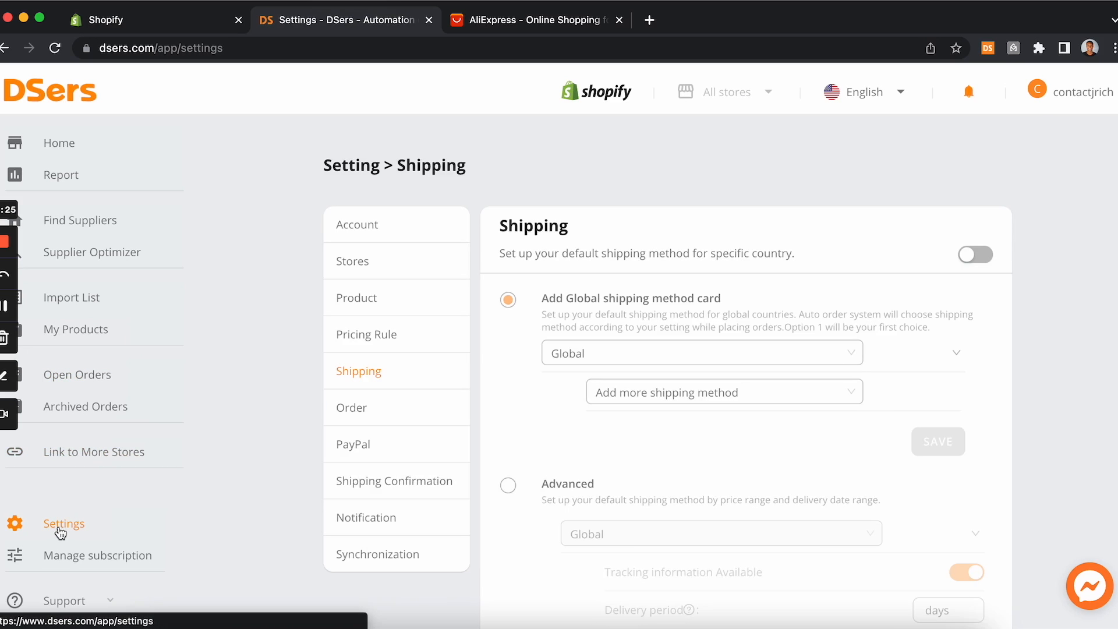
scroll(377, 530, "down", 2)
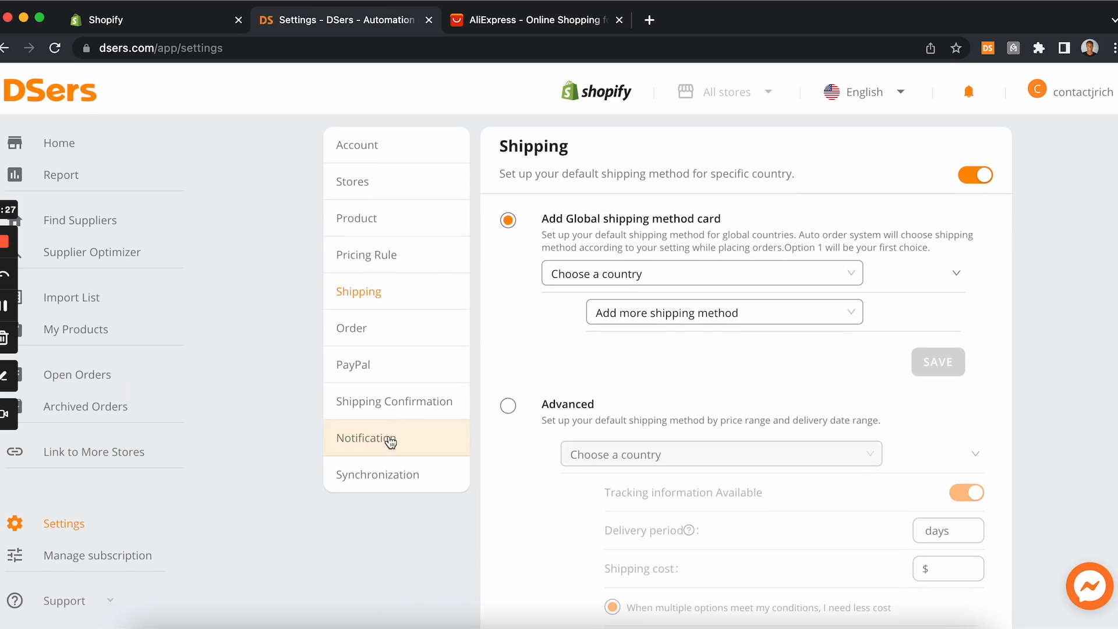
left_click(389, 268)
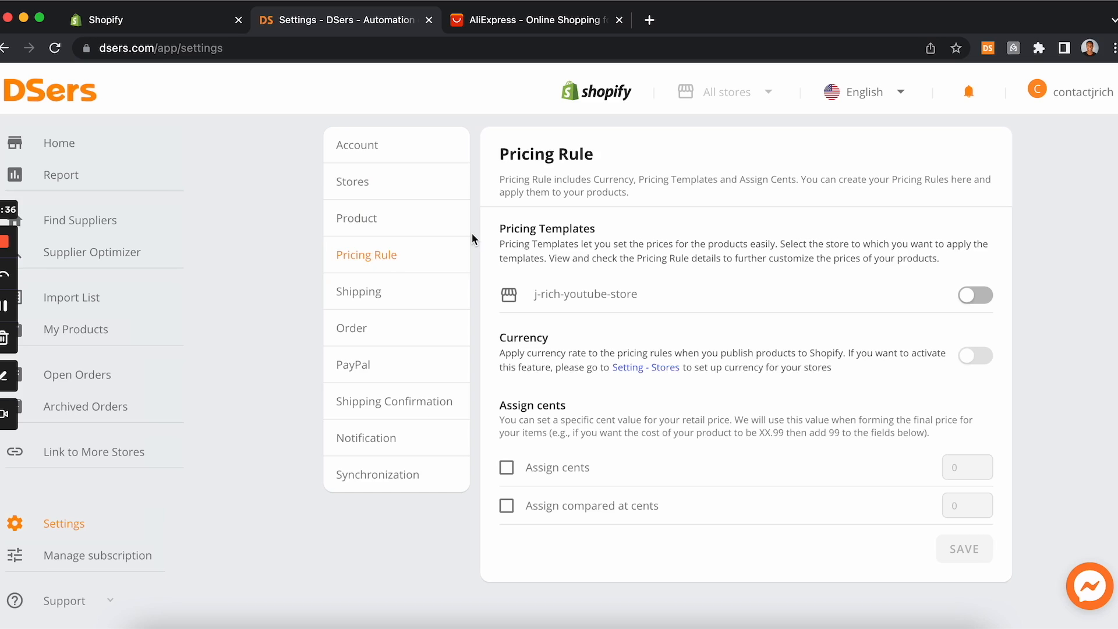
Step: Go back to the DSers Home page
left_click(515, 29)
left_click(336, 23)
left_click(100, 156)
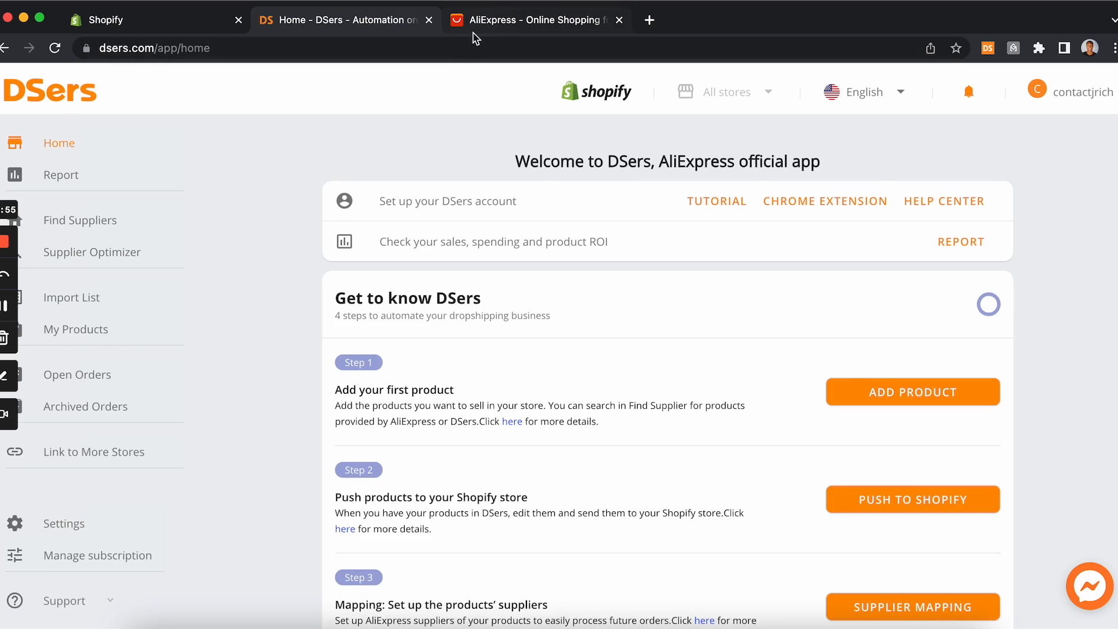
Step: Search the web in a new tab for dropshipping center aliexpress and open the AliExpress Dropshipping Center
left_click(475, 27)
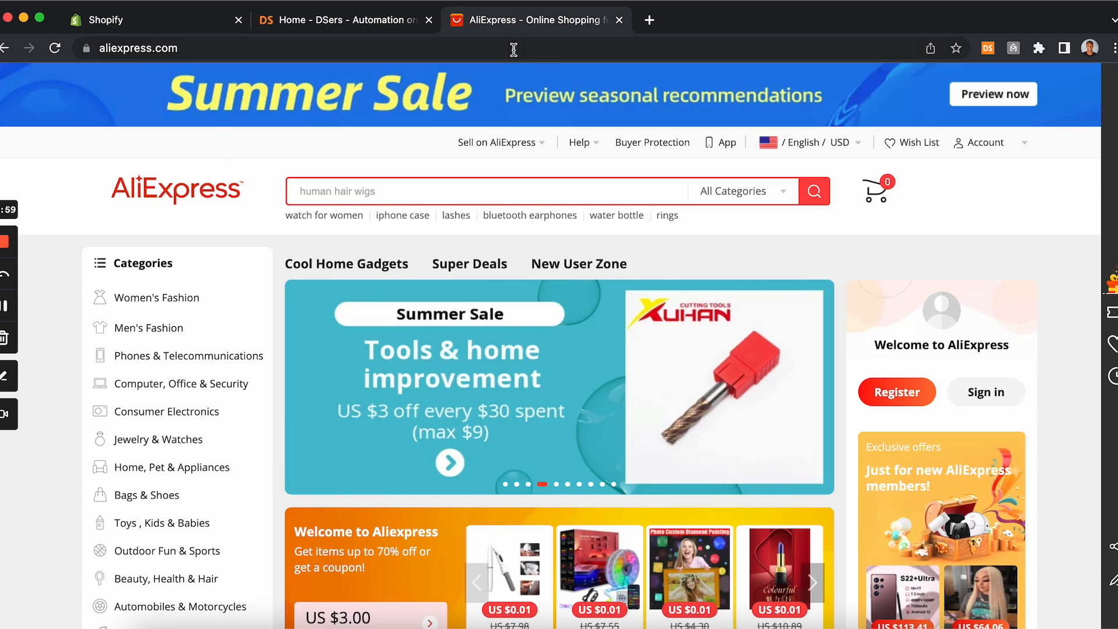
left_click(649, 20)
type("dropshipping center")
key("Return")
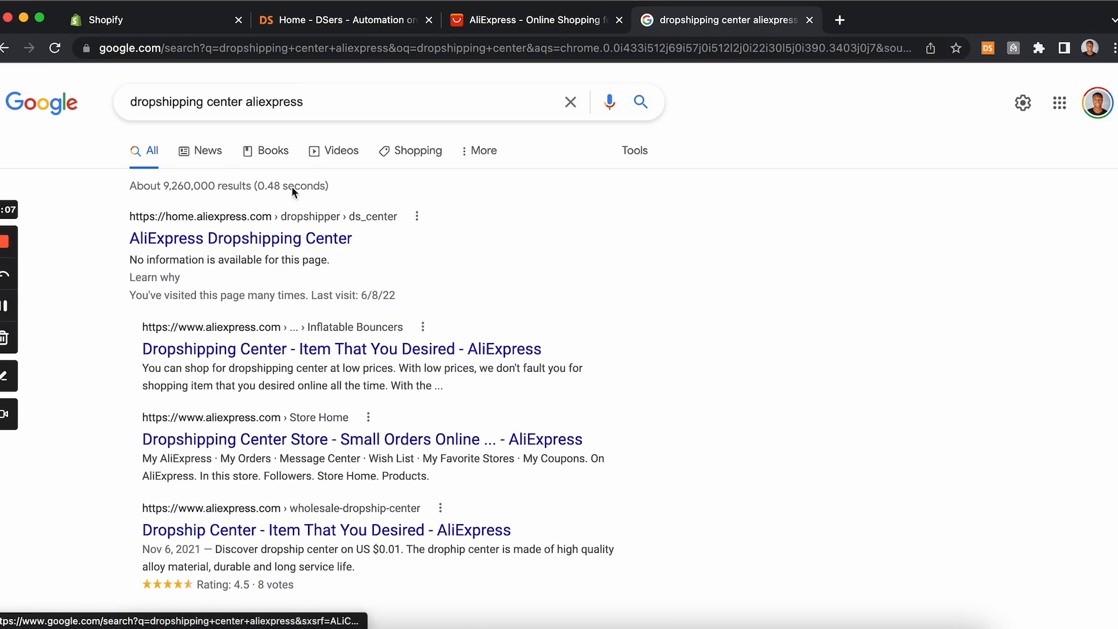
left_click(293, 240)
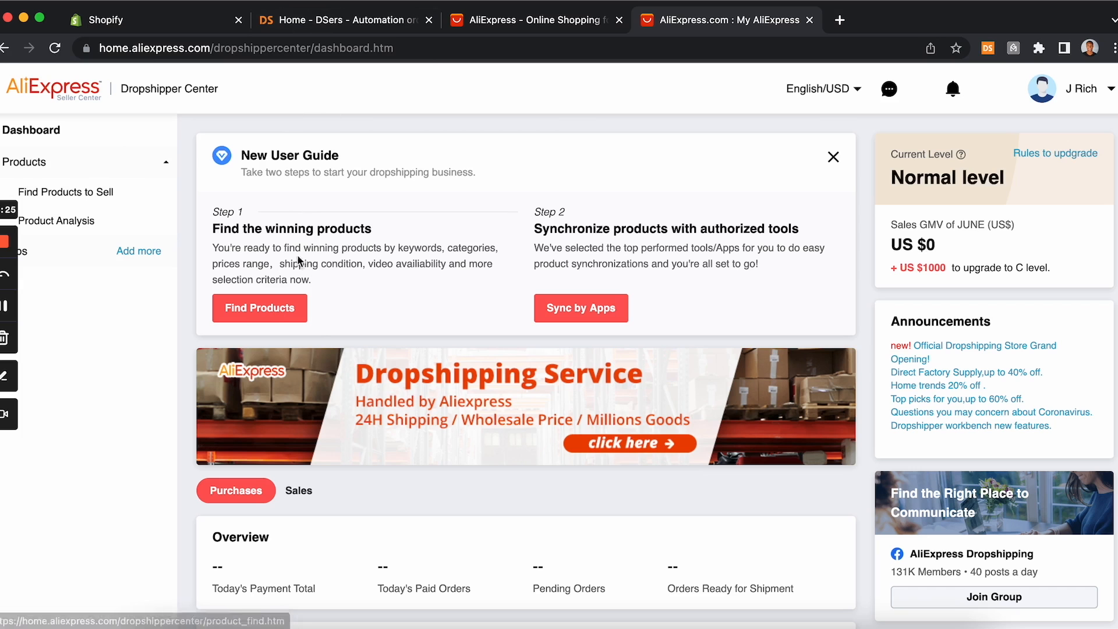
Step: Open Find Products to Sell and sort the hot-selling products by Orders across All Countries
left_click(285, 309)
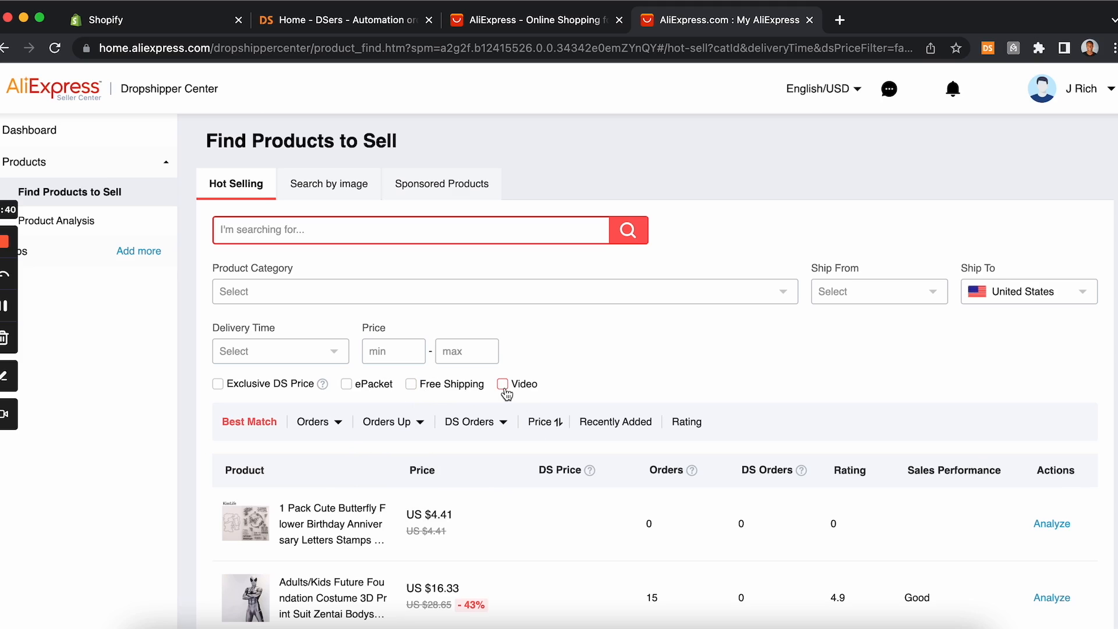
scroll(505, 393, "down", 6)
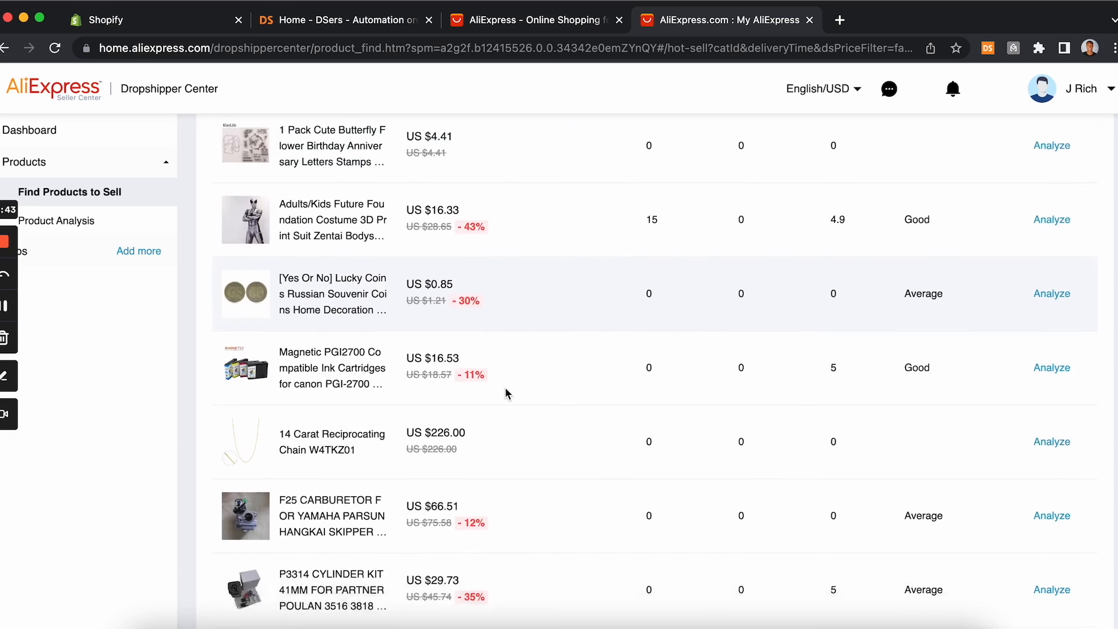
scroll(506, 393, "up", 3)
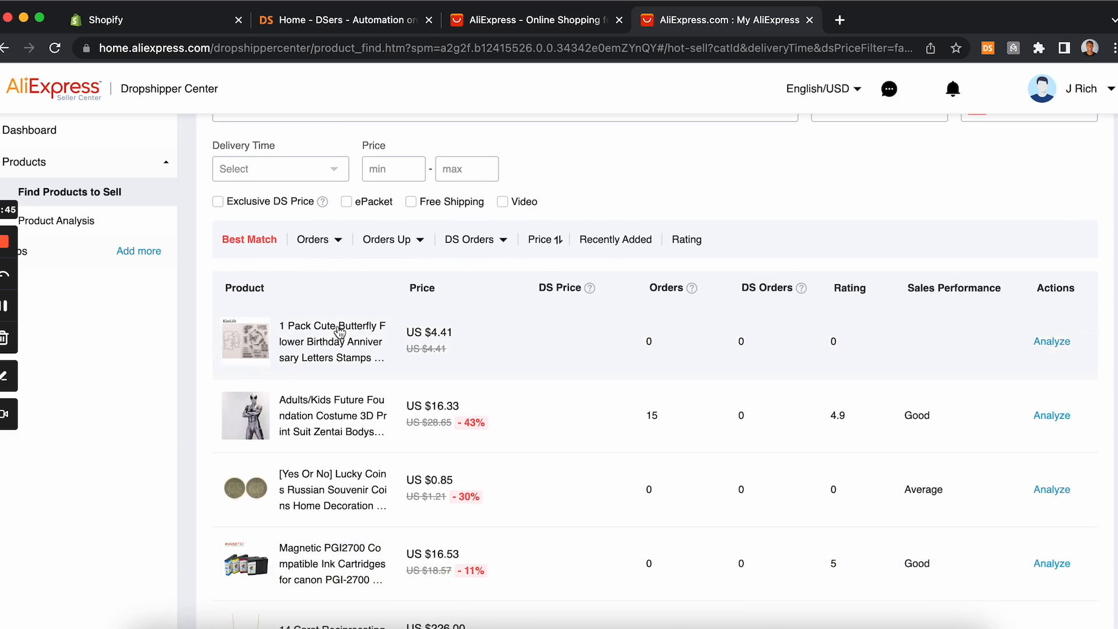
mouse_move(493, 244)
mouse_move(315, 239)
left_click(328, 298)
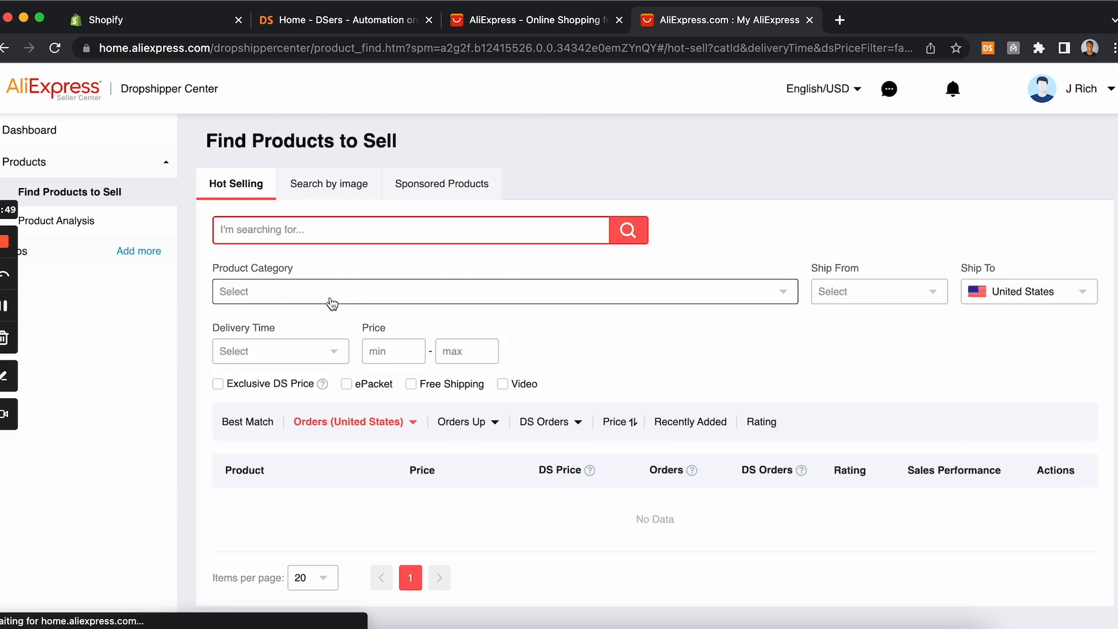
mouse_move(391, 427)
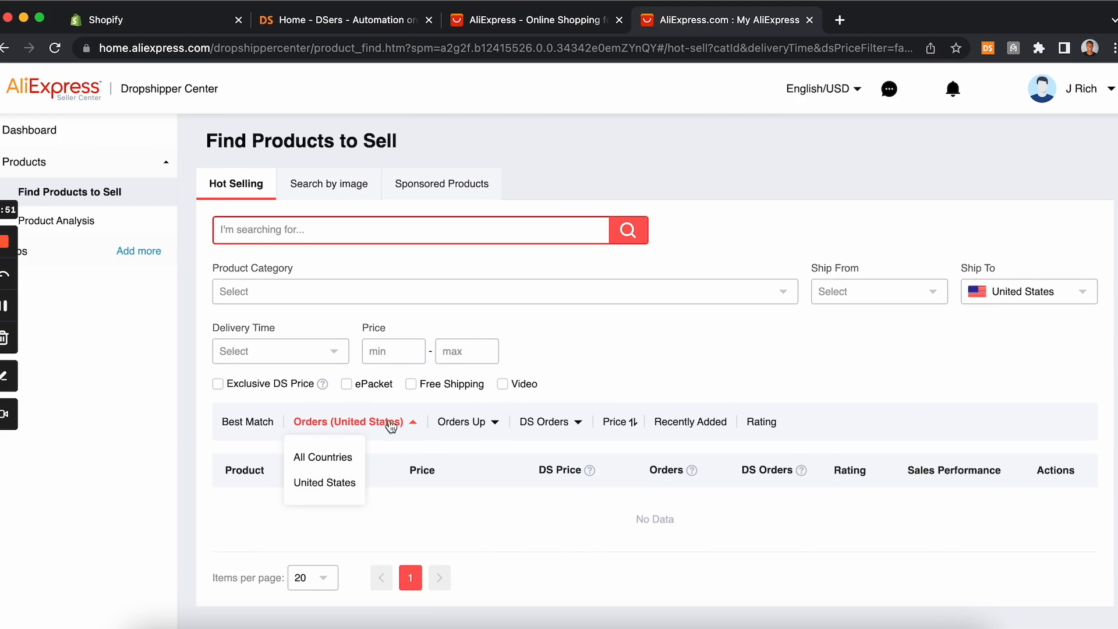
left_click(338, 458)
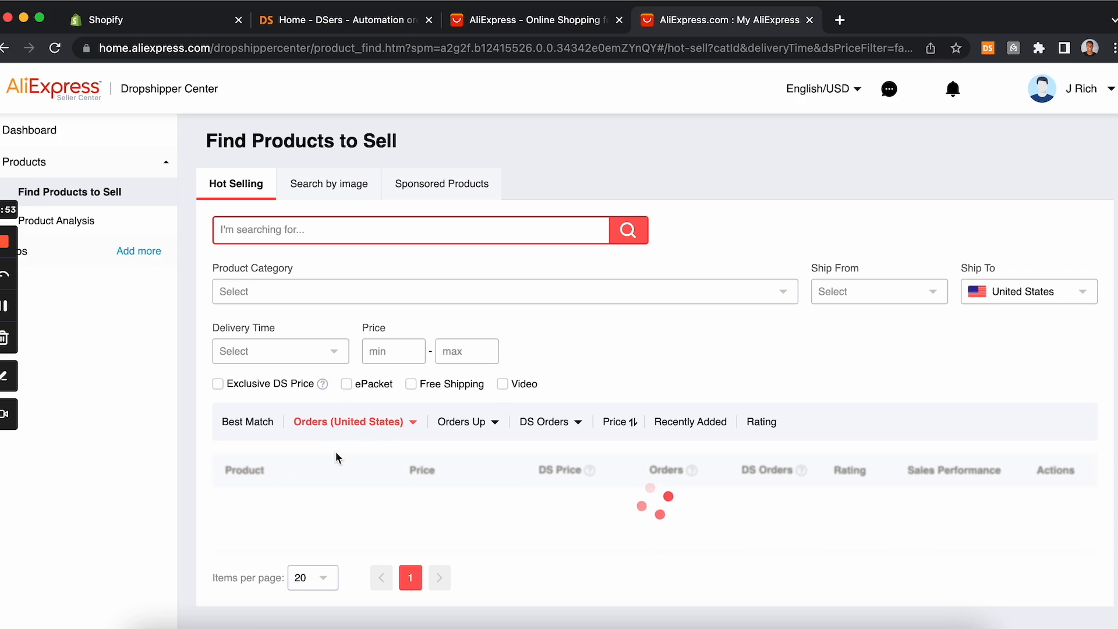
Step: Browse the hot-selling products sorted by orders
scroll(336, 452, "down", 2)
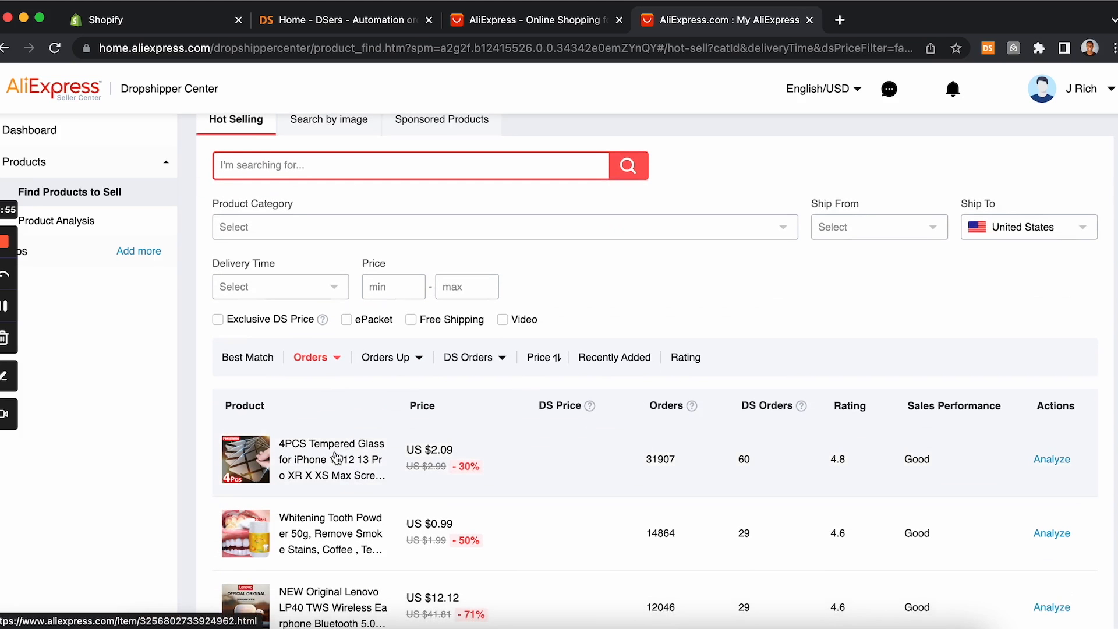
scroll(336, 456, "down", 5)
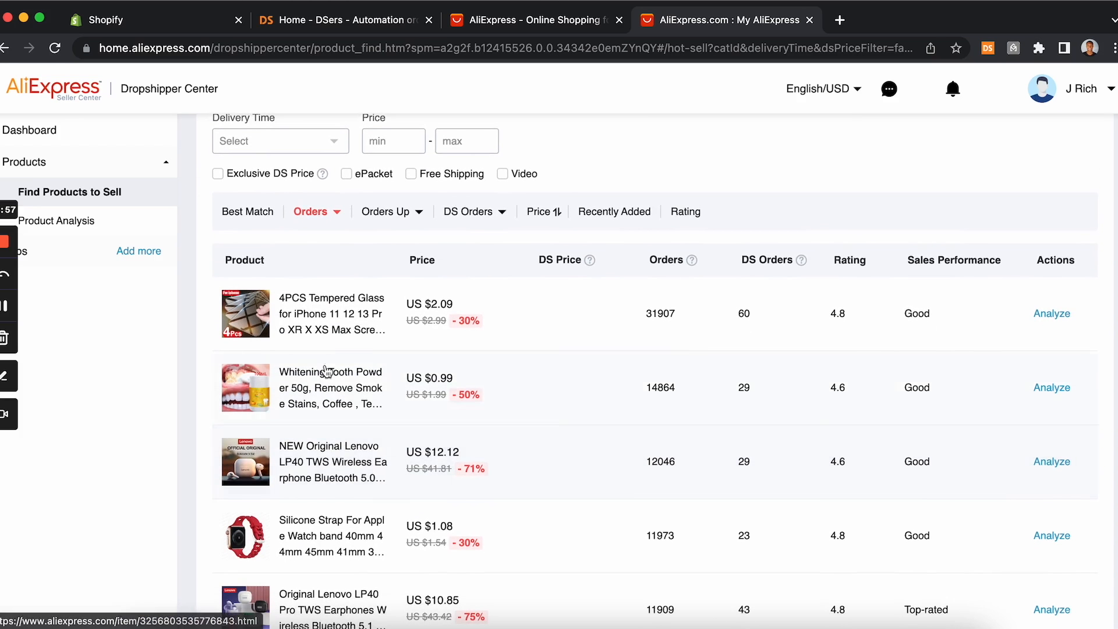
left_click(336, 224)
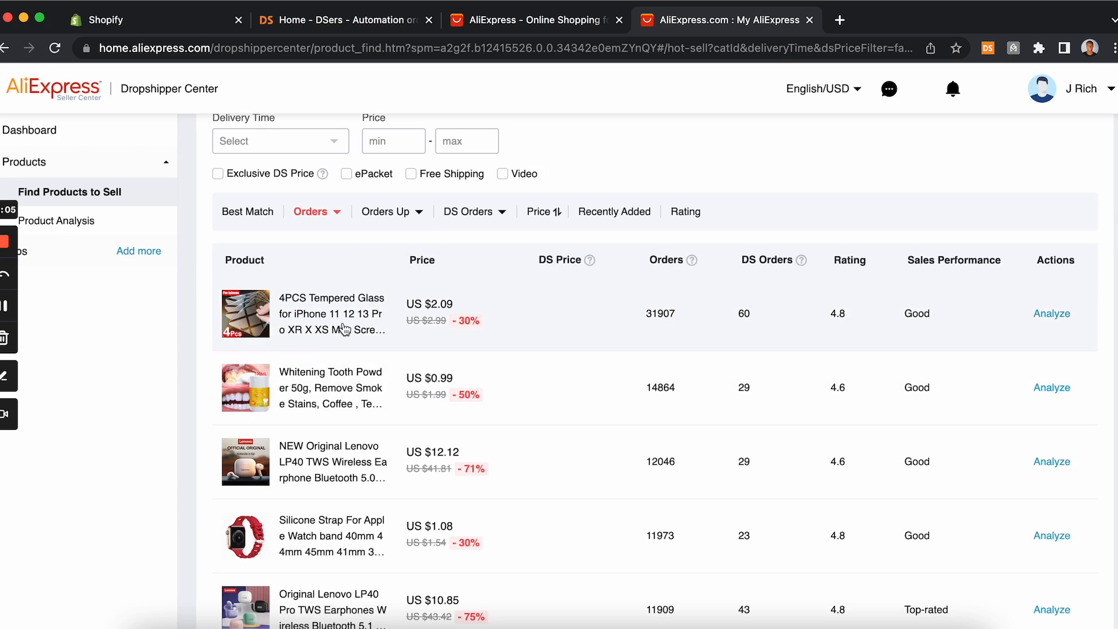
scroll(344, 330, "down", 3)
scroll(344, 329, "up", 2)
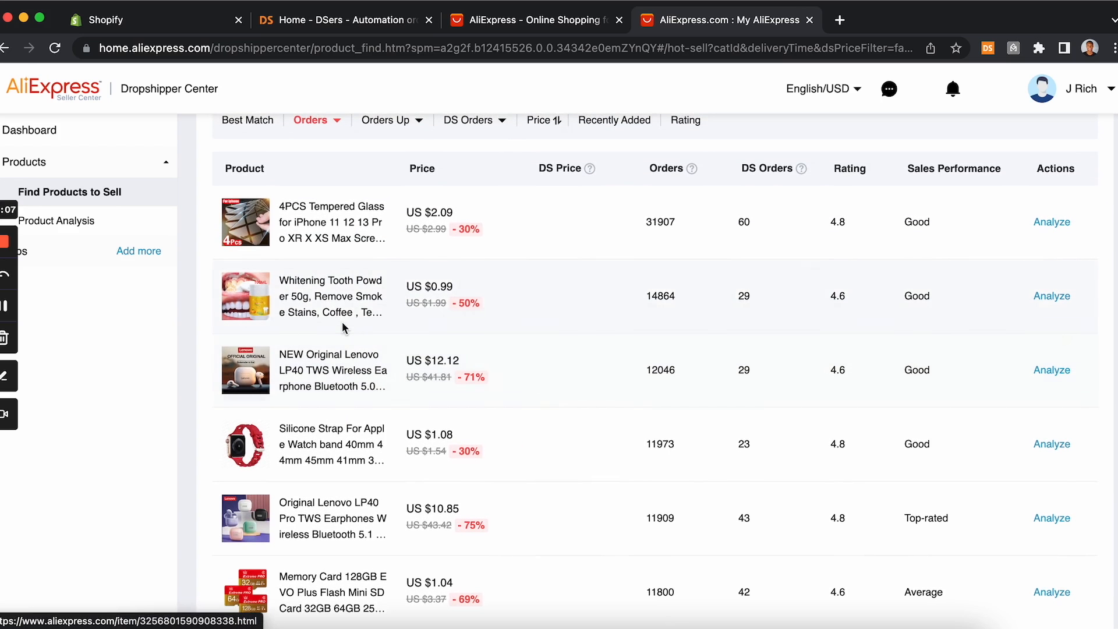
scroll(539, 306, "up", 3)
scroll(540, 314, "up", 2)
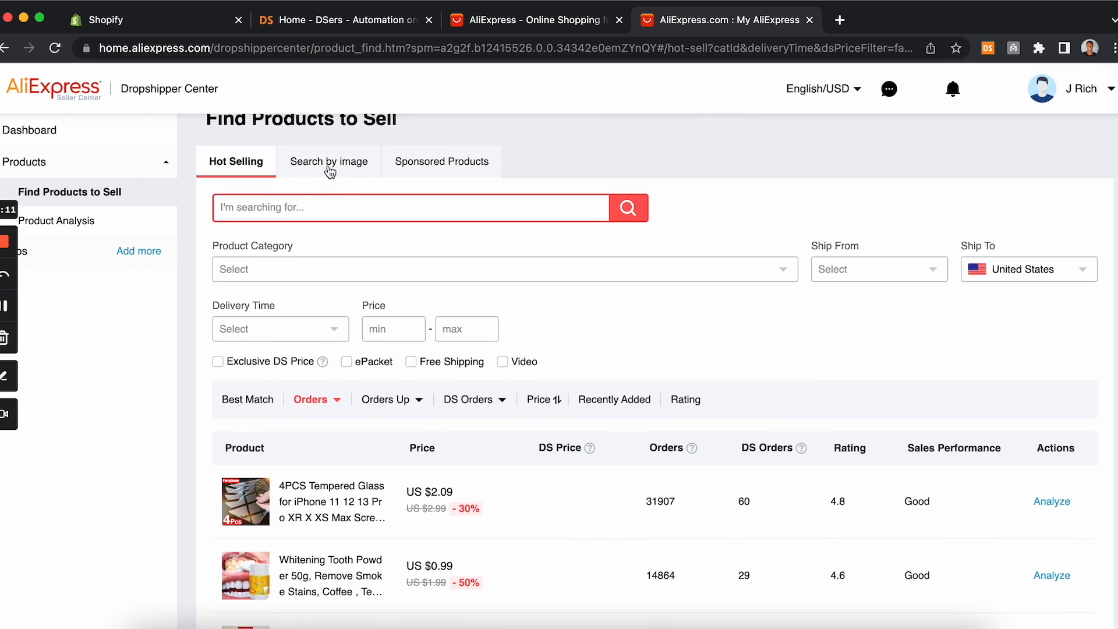
Step: Look through the Search by image, Sponsored Products and Product Analysis pages, then return to Find Products to Sell
left_click(330, 167)
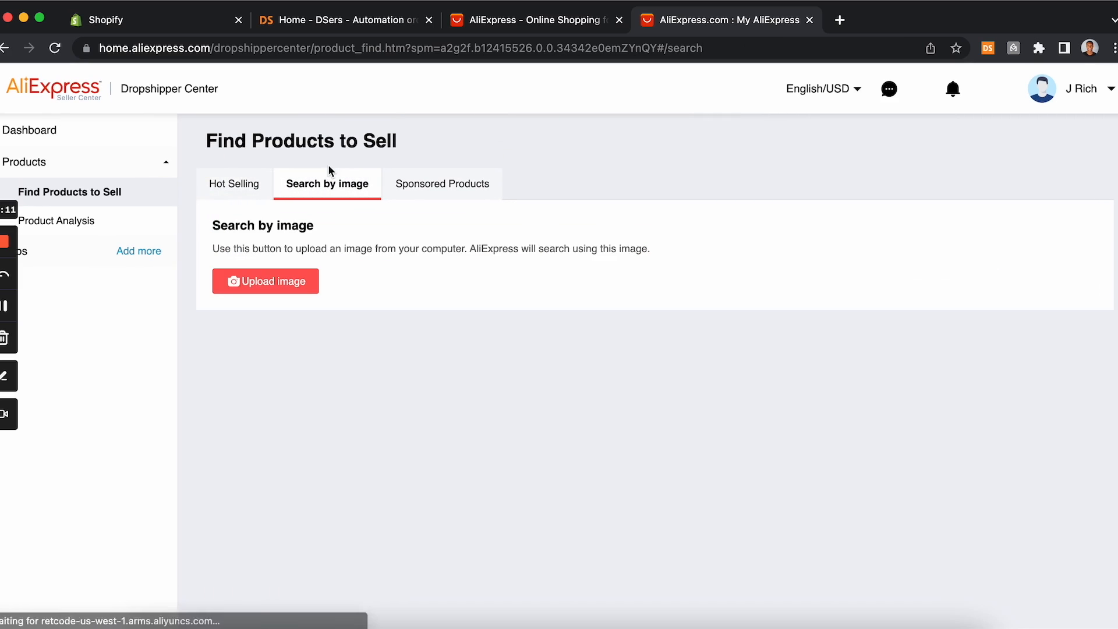
left_click(428, 201)
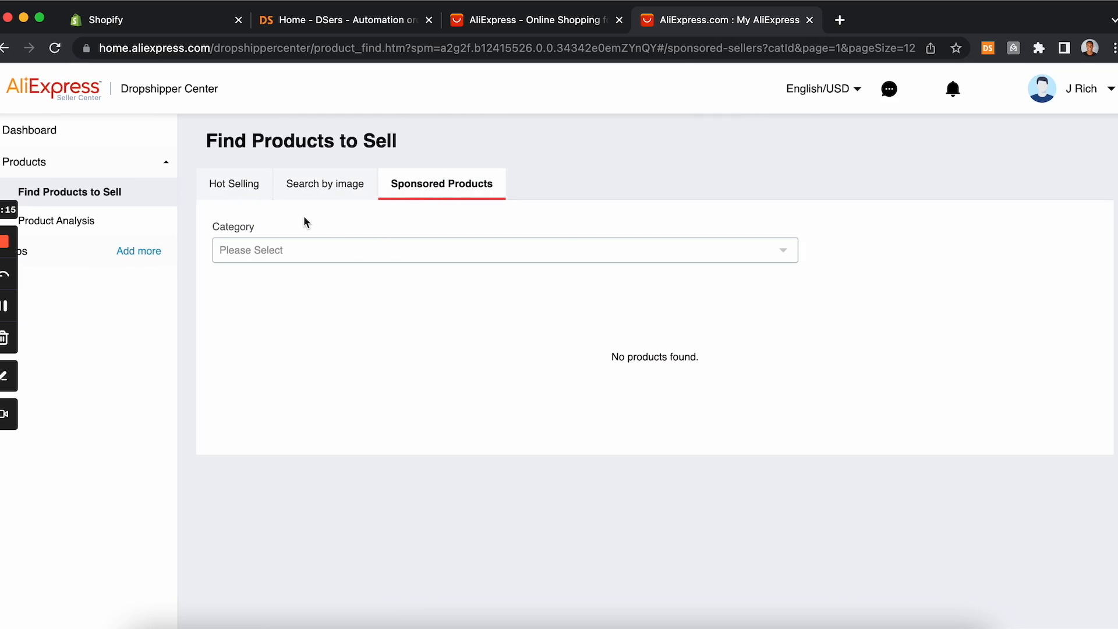
left_click(236, 195)
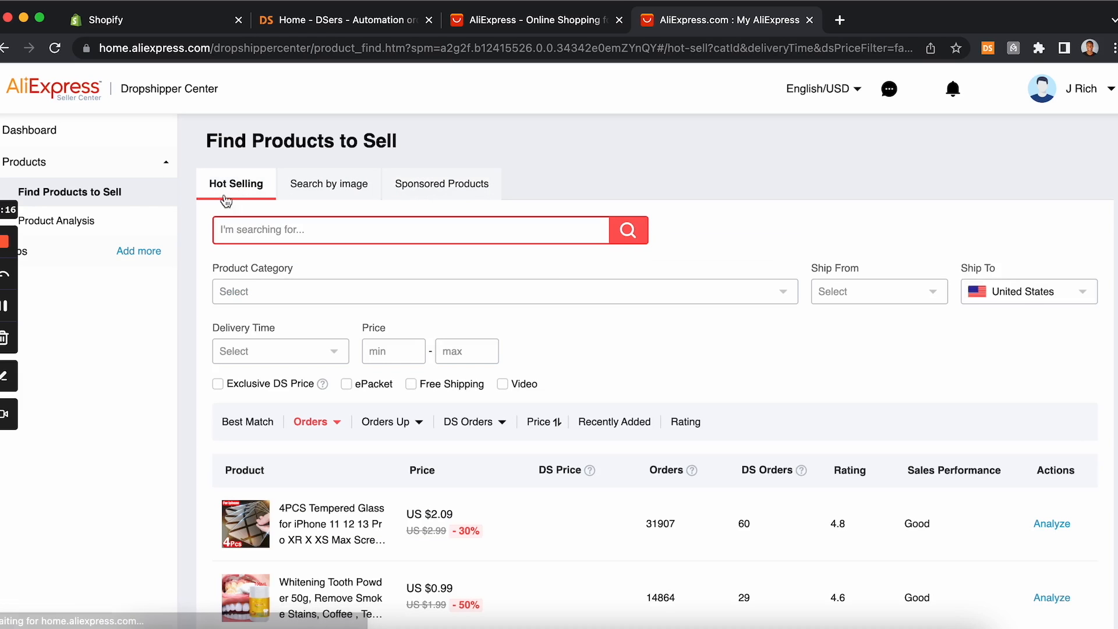
left_click(119, 227)
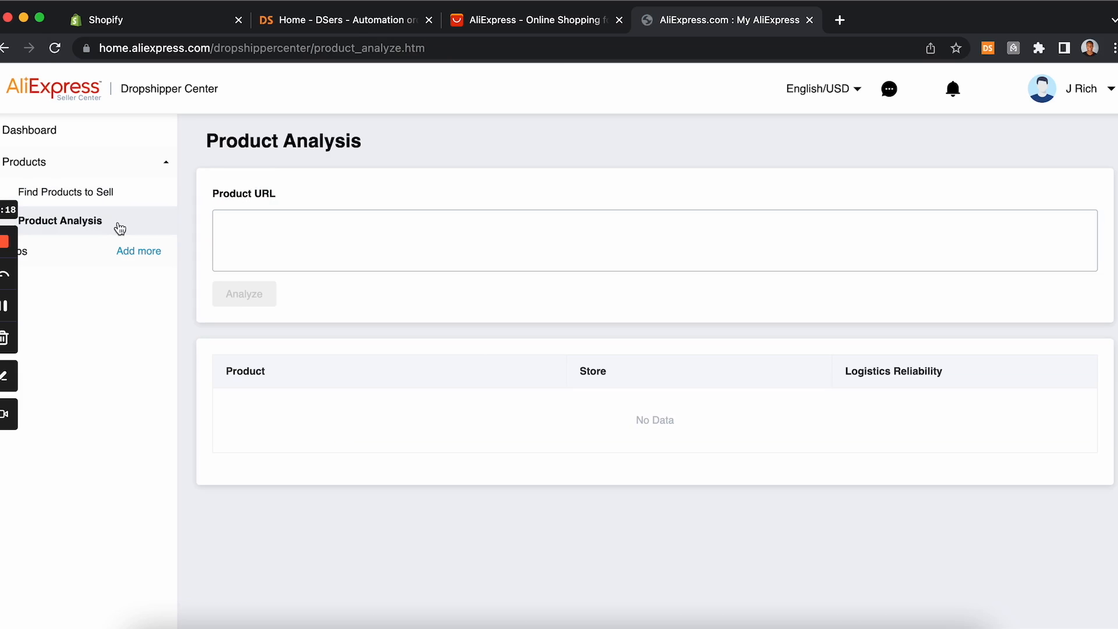
left_click(96, 200)
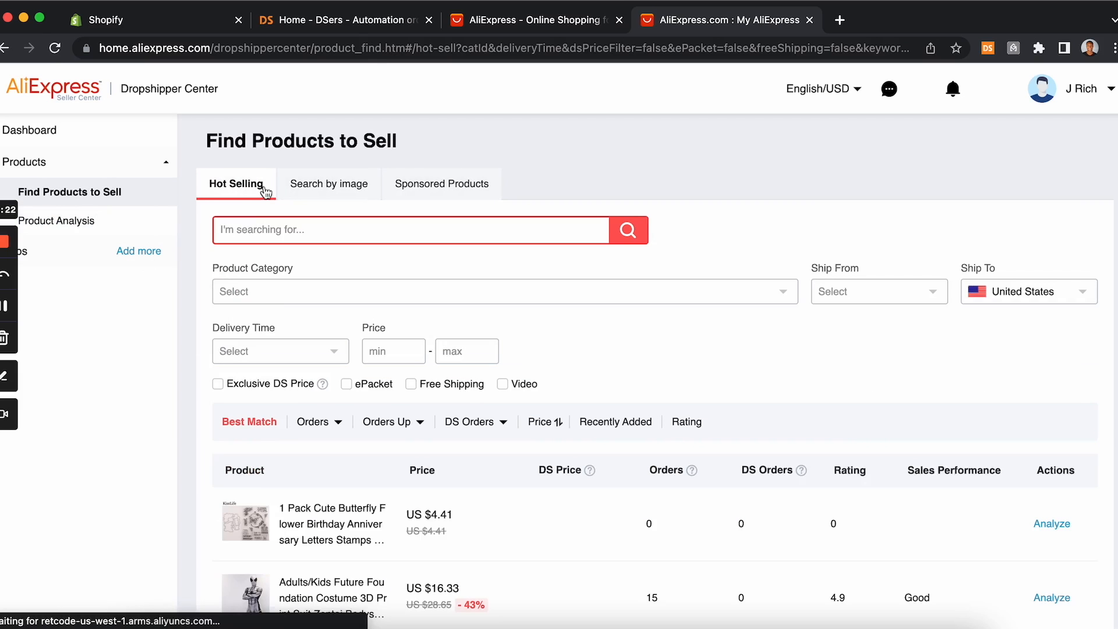
scroll(280, 400, "down", 2)
scroll(279, 401, "down", 4)
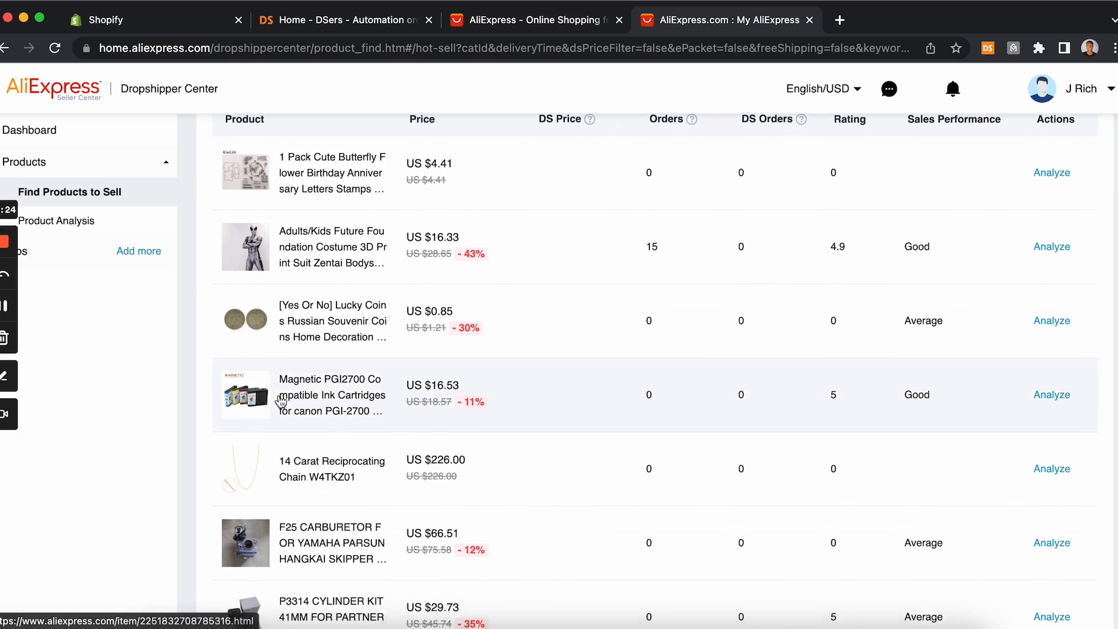
Step: Sort the hot-selling products by Orders and scroll through the top results
scroll(451, 388, "up", 1)
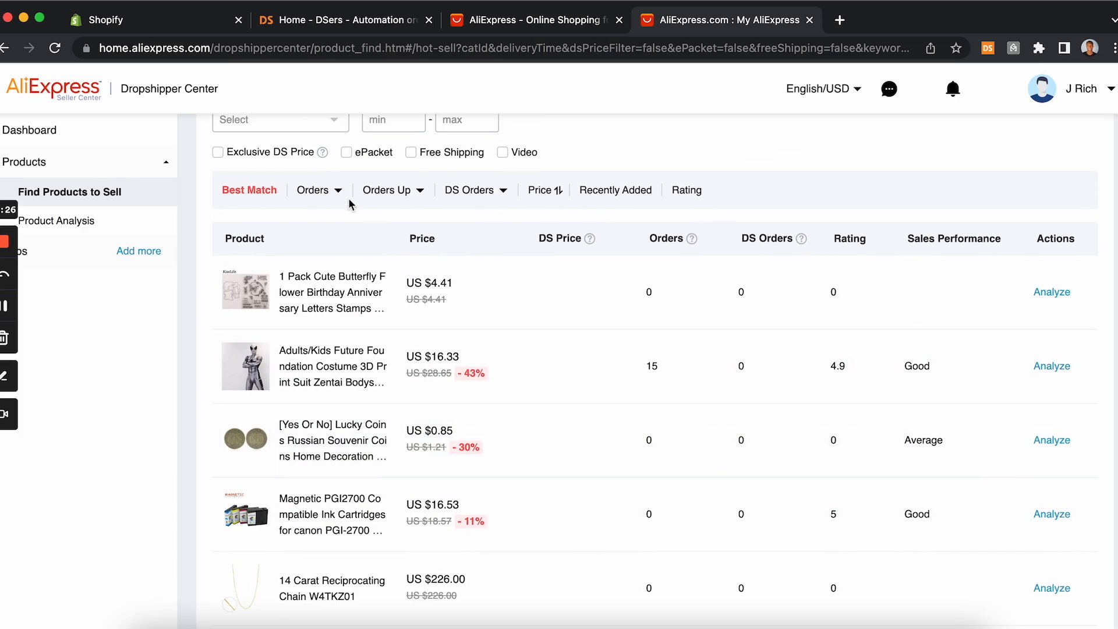
left_click(422, 196)
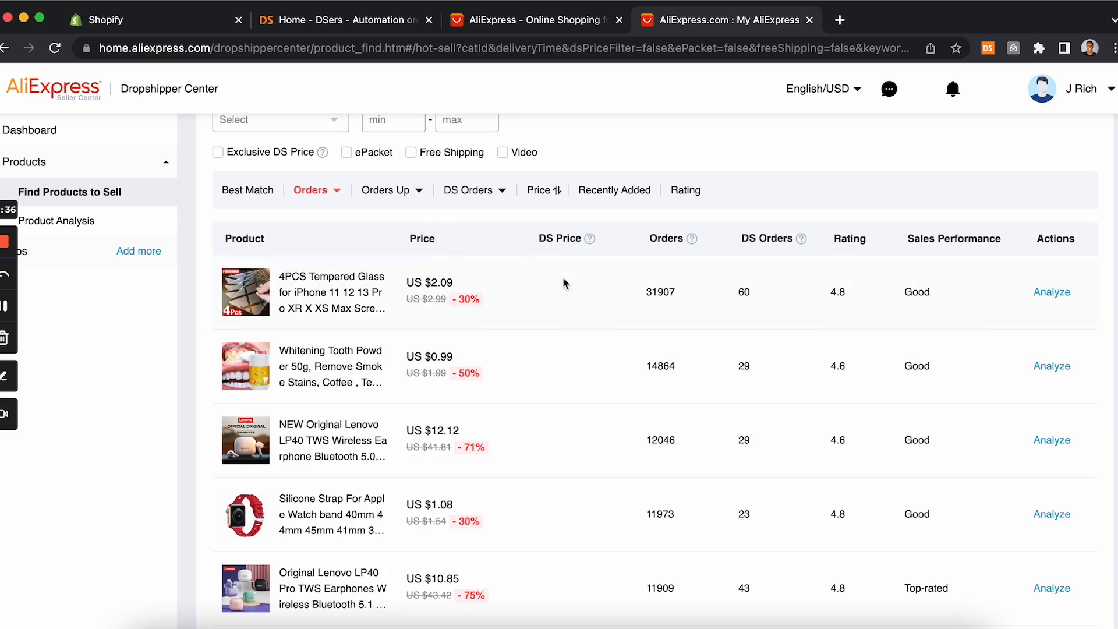
scroll(513, 311, "down", 3)
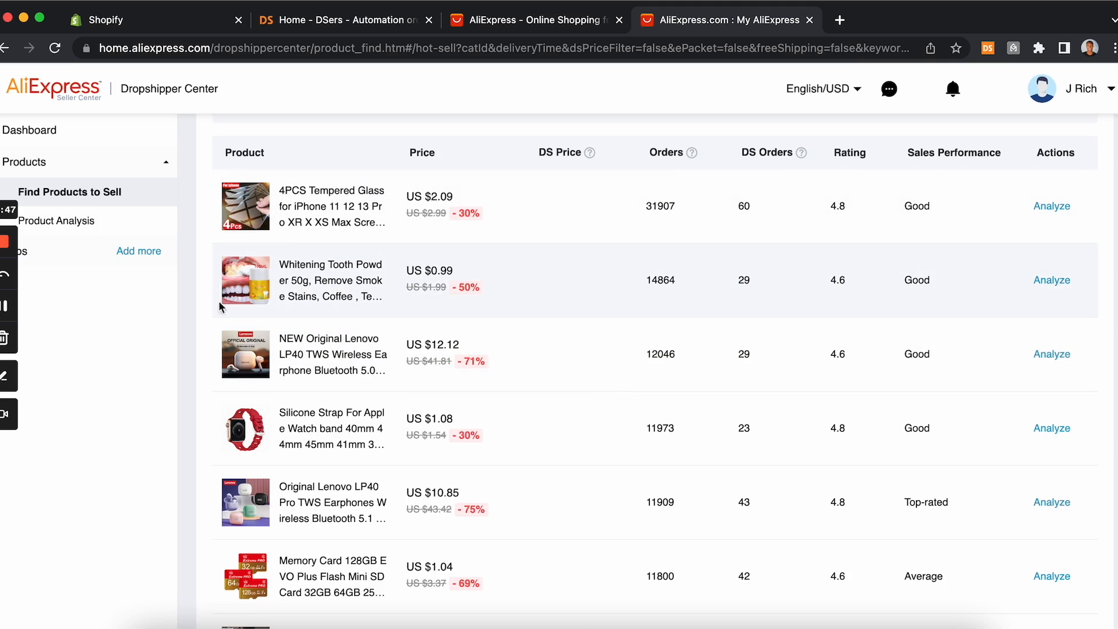
scroll(314, 273, "down", 2)
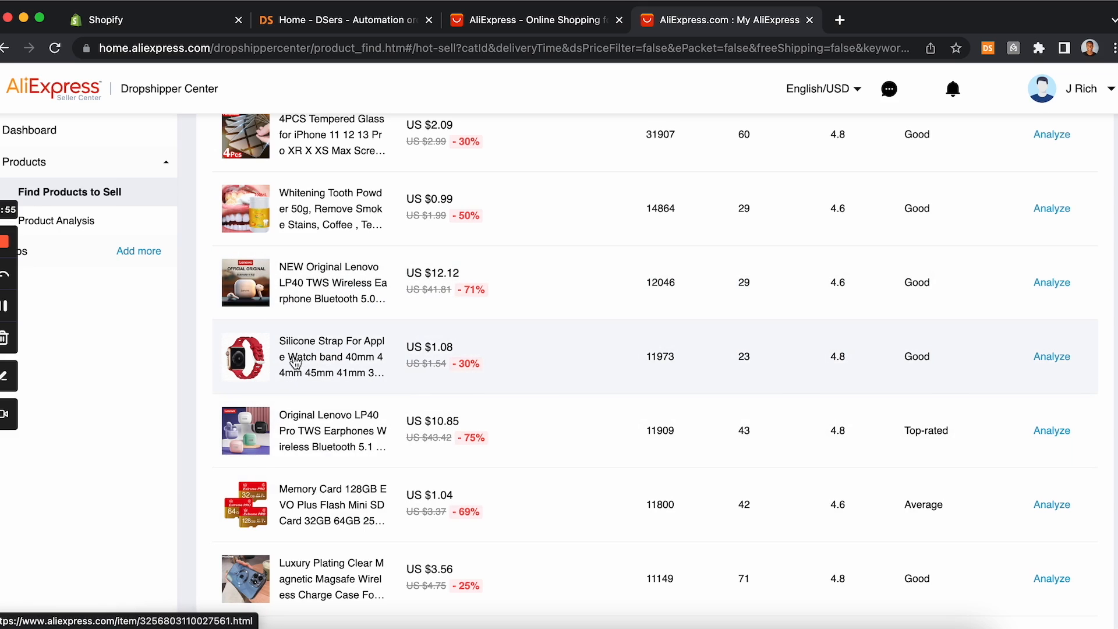
scroll(295, 362, "down", 6)
scroll(295, 363, "down", 5)
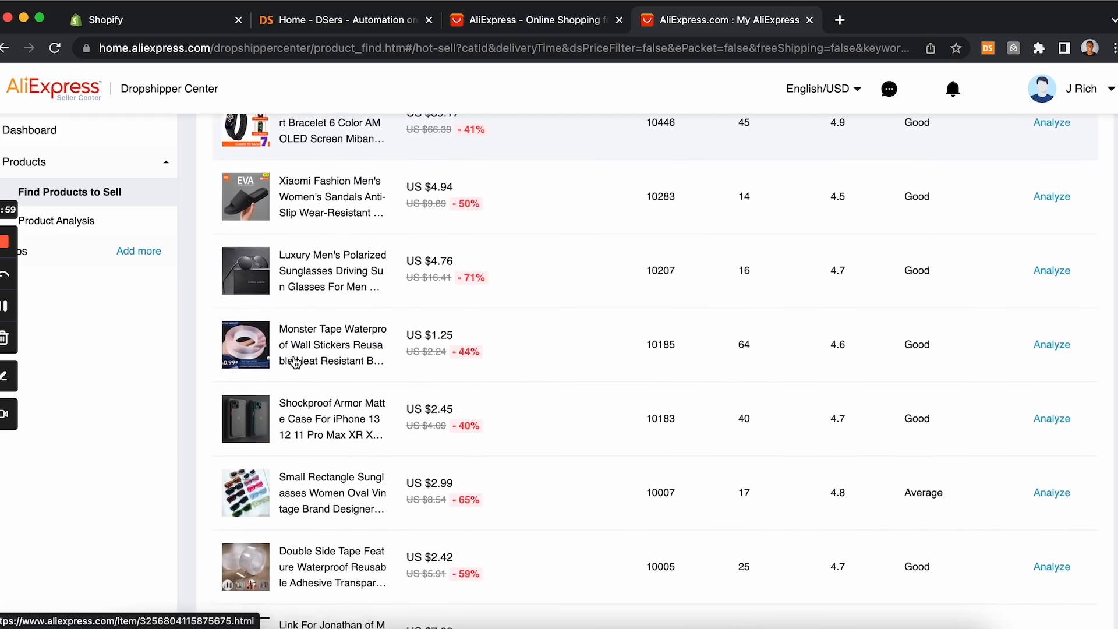
scroll(295, 363, "down", 5)
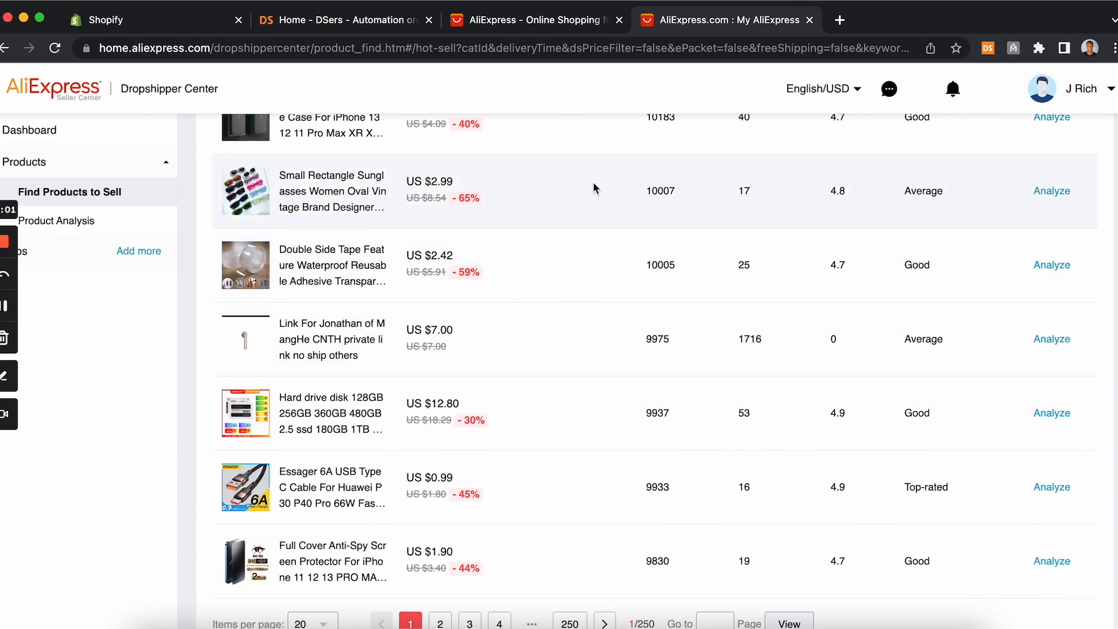
scroll(593, 189, "up", 15)
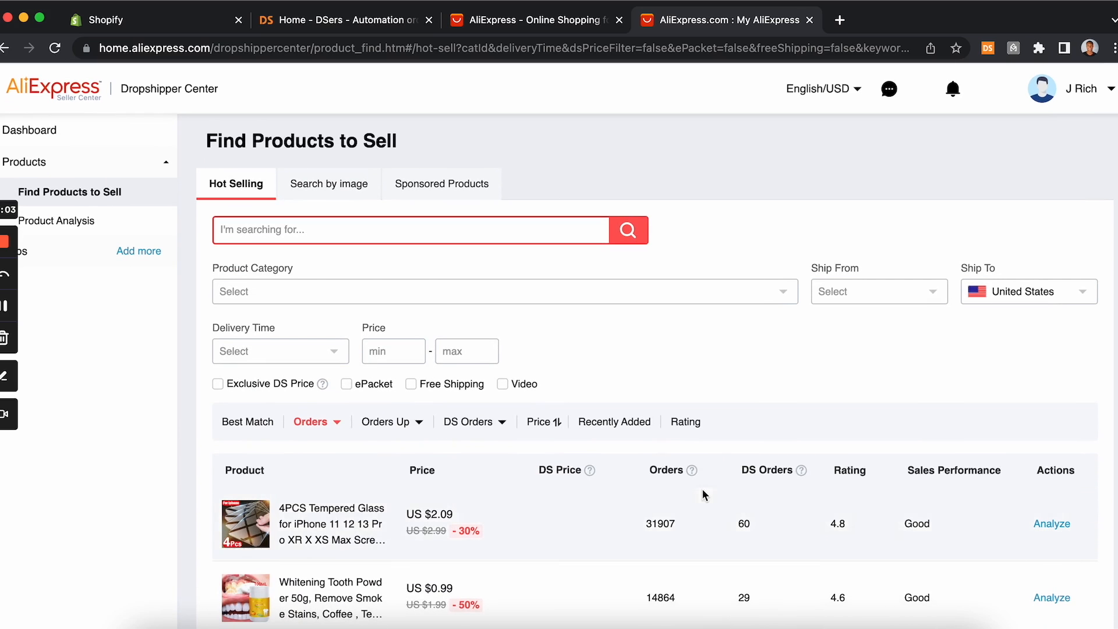
scroll(686, 233, "down", 3)
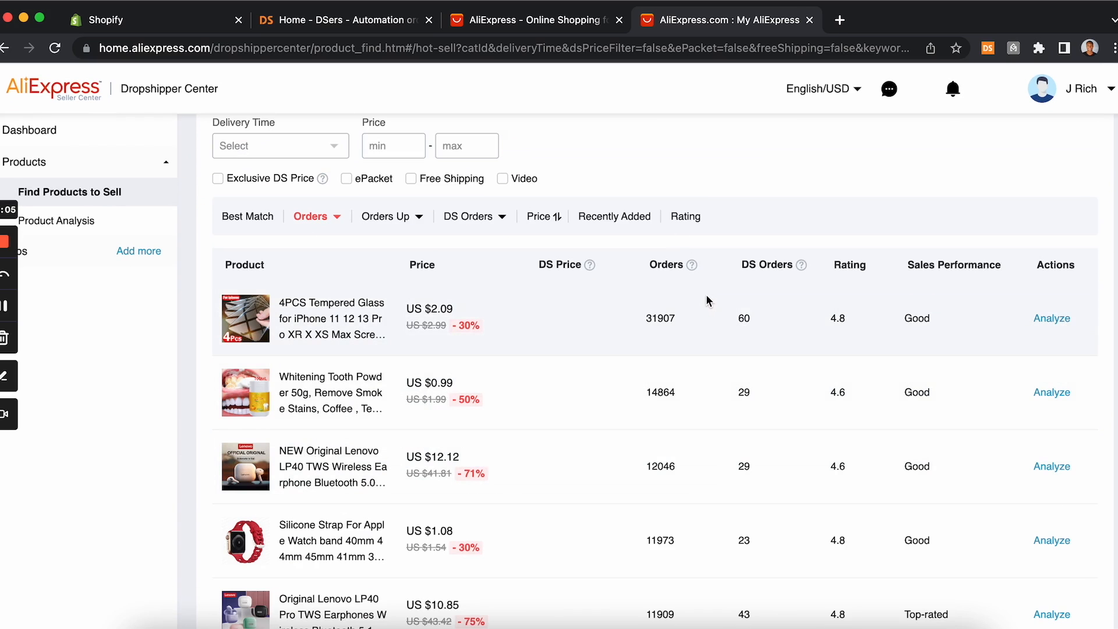
scroll(706, 297, "down", 1)
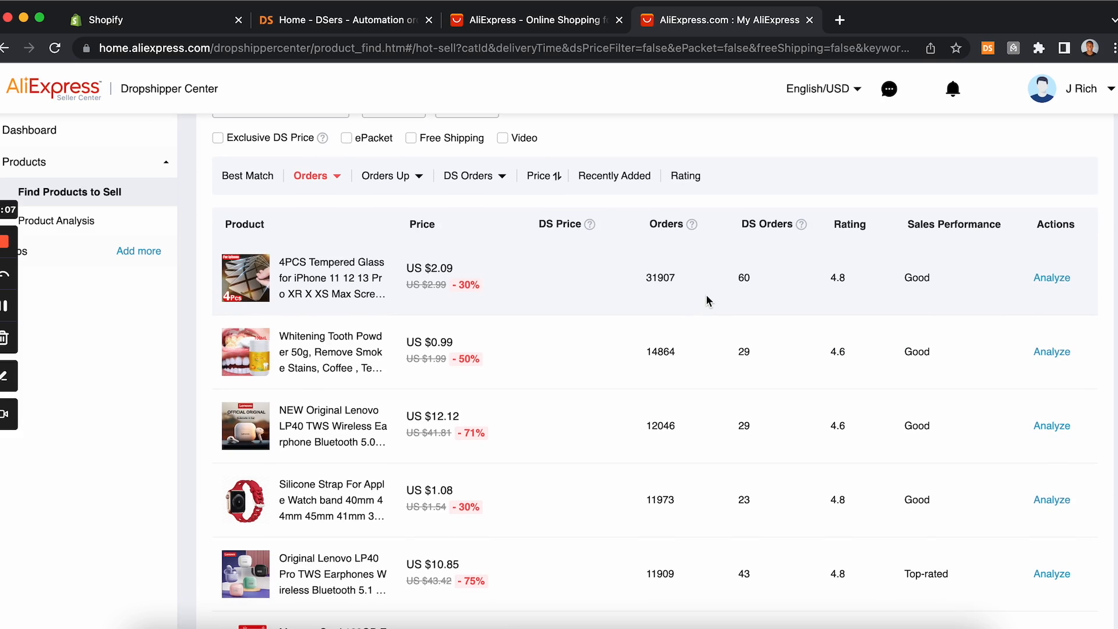
scroll(706, 297, "down", 1)
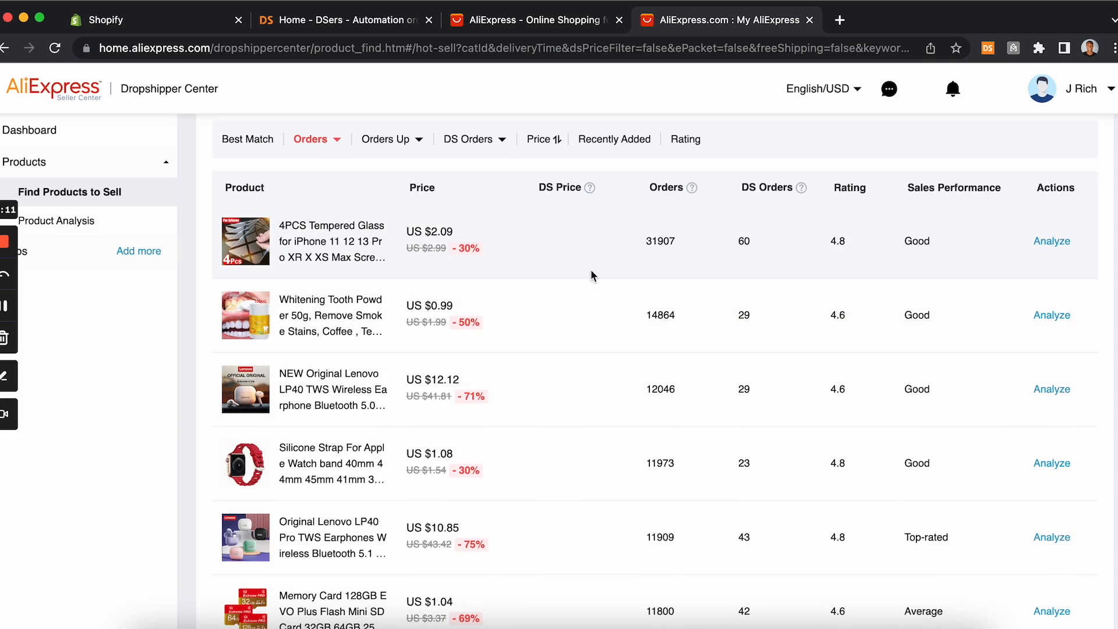
scroll(591, 272, "down", 15)
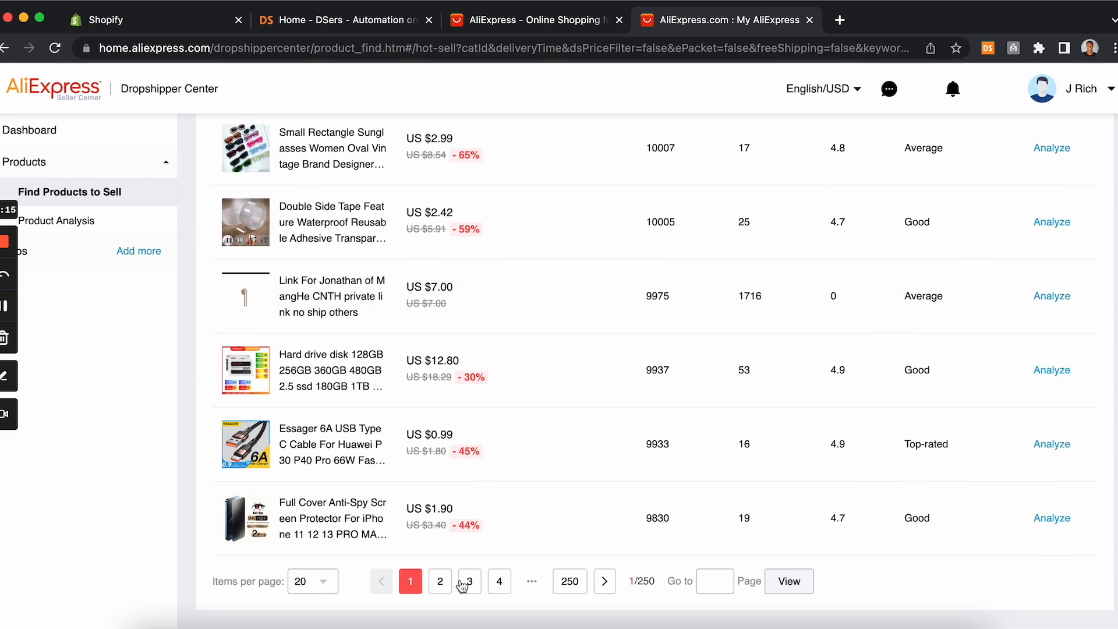
Step: Open the second page of hot-selling products and scroll back to the top of the list
left_click(442, 583)
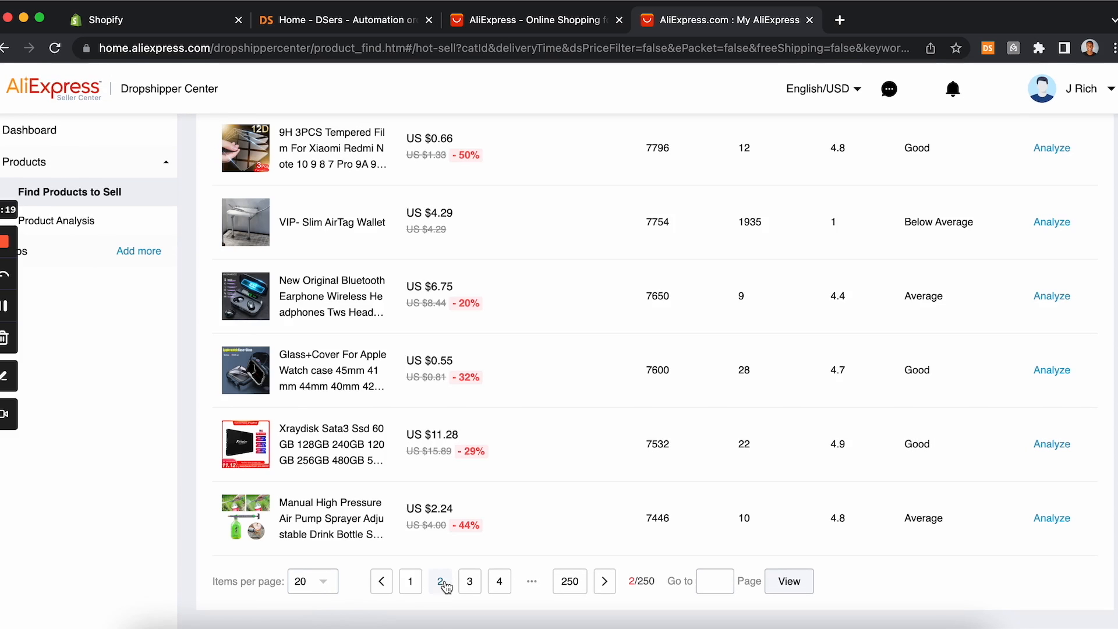
scroll(445, 586, "up", 3)
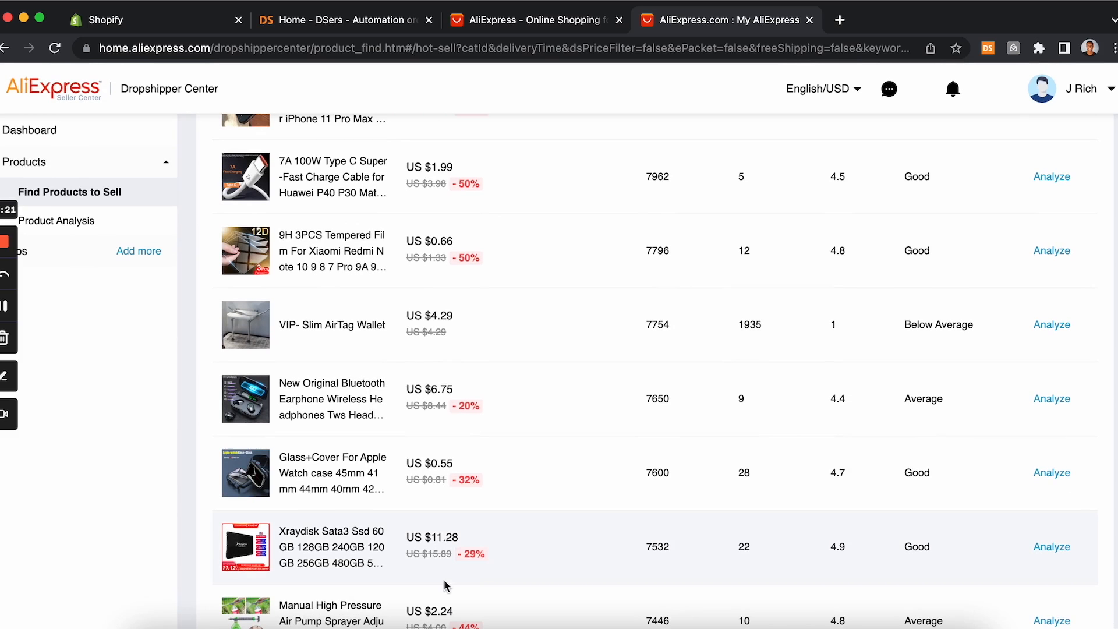
scroll(446, 586, "up", 18)
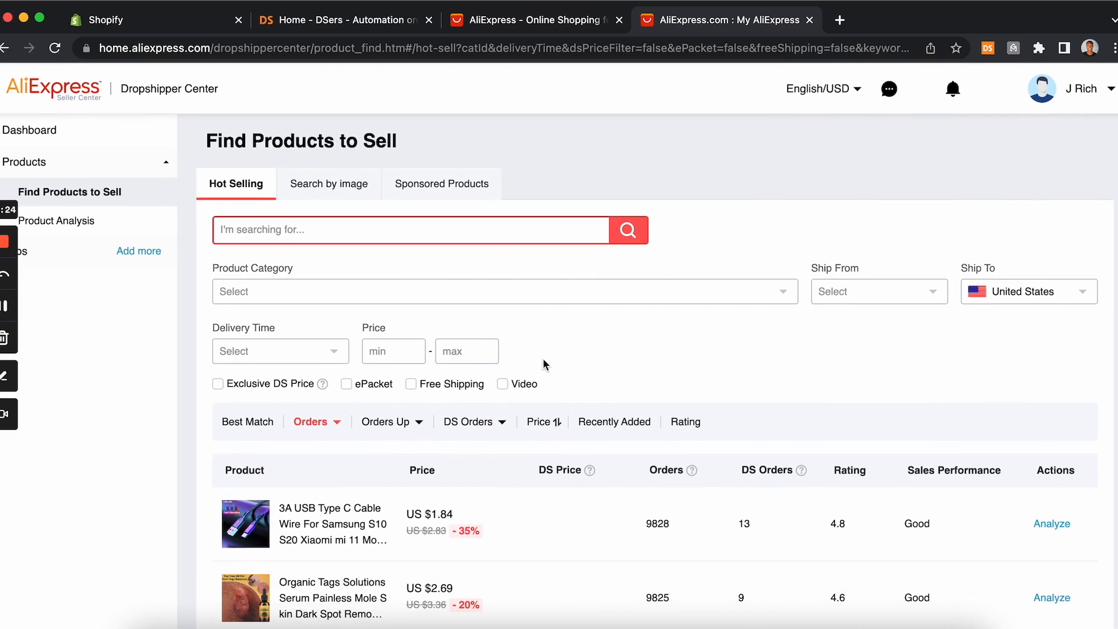
Step: Switch to the AliExpress home tab and open the Bikini Sets category under Women's Fashion
left_click(556, 25)
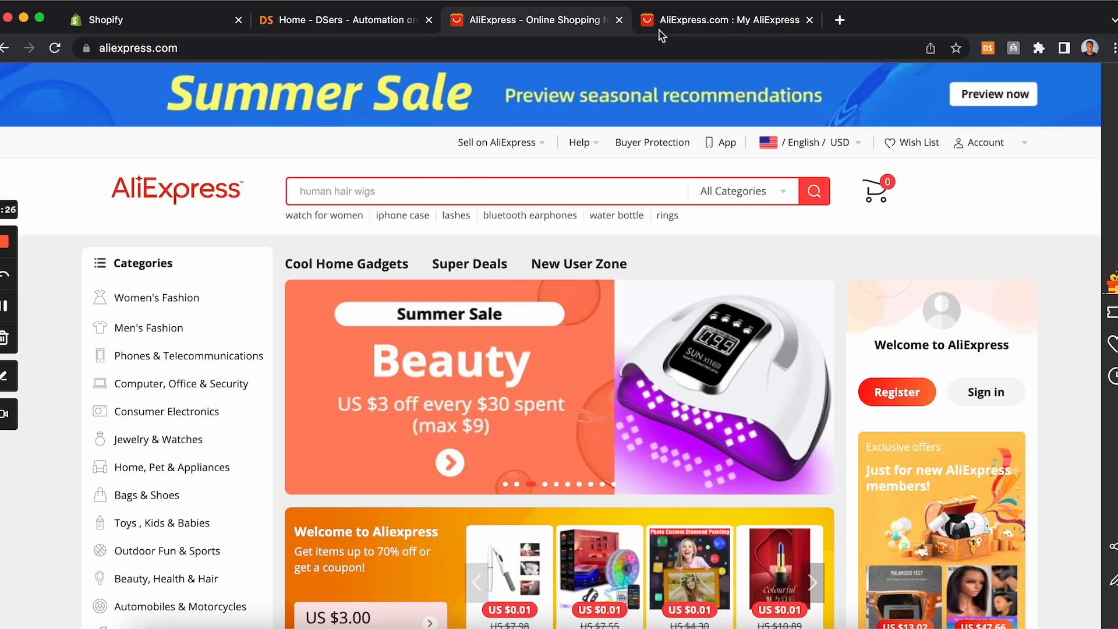
left_click(684, 28)
left_click(579, 24)
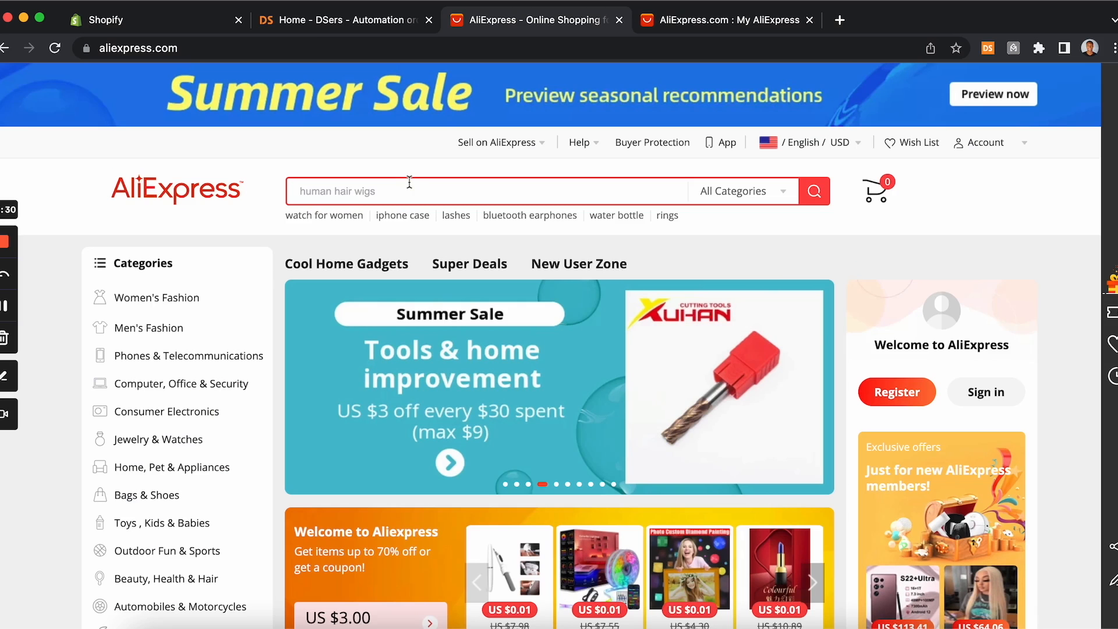
scroll(283, 279, "down", 5)
scroll(283, 280, "down", 10)
scroll(283, 281, "up", 10)
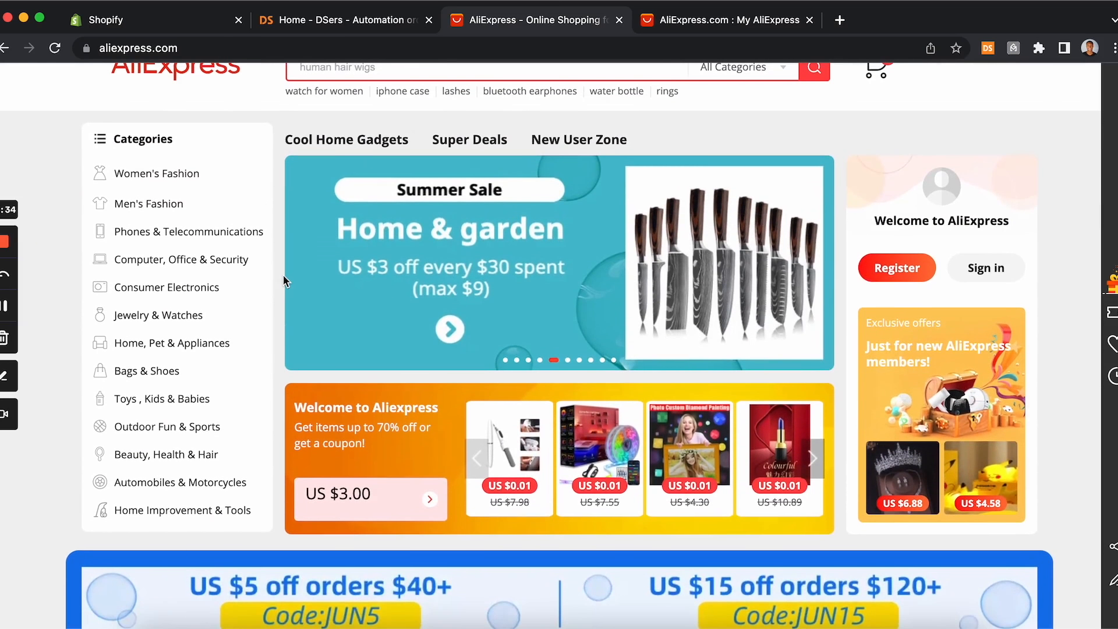
mouse_move(157, 175)
mouse_move(147, 201)
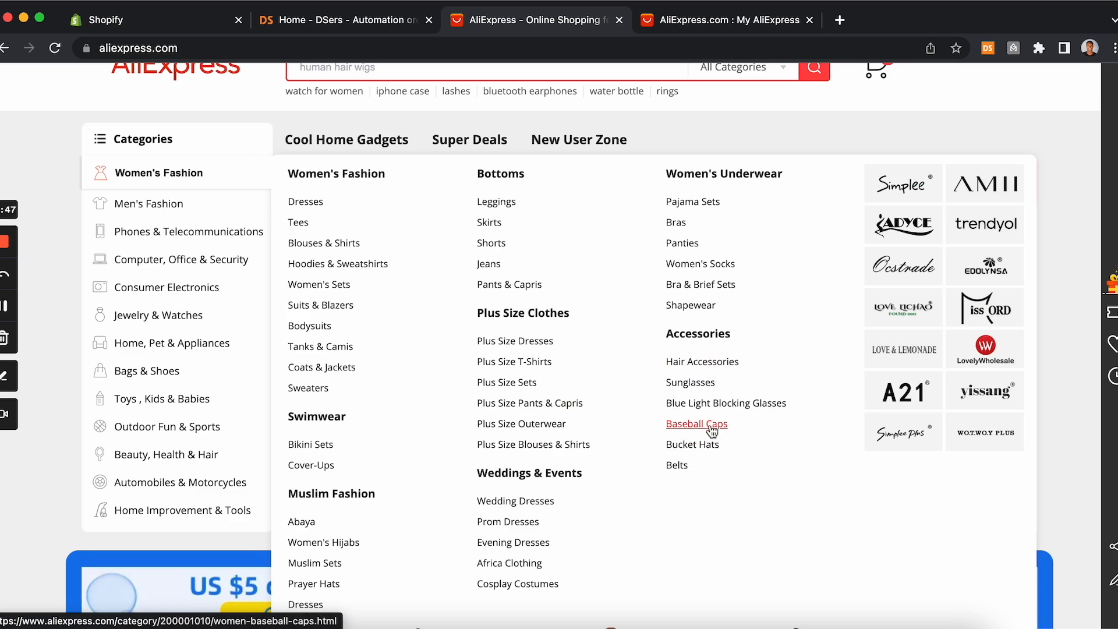
left_click(311, 445)
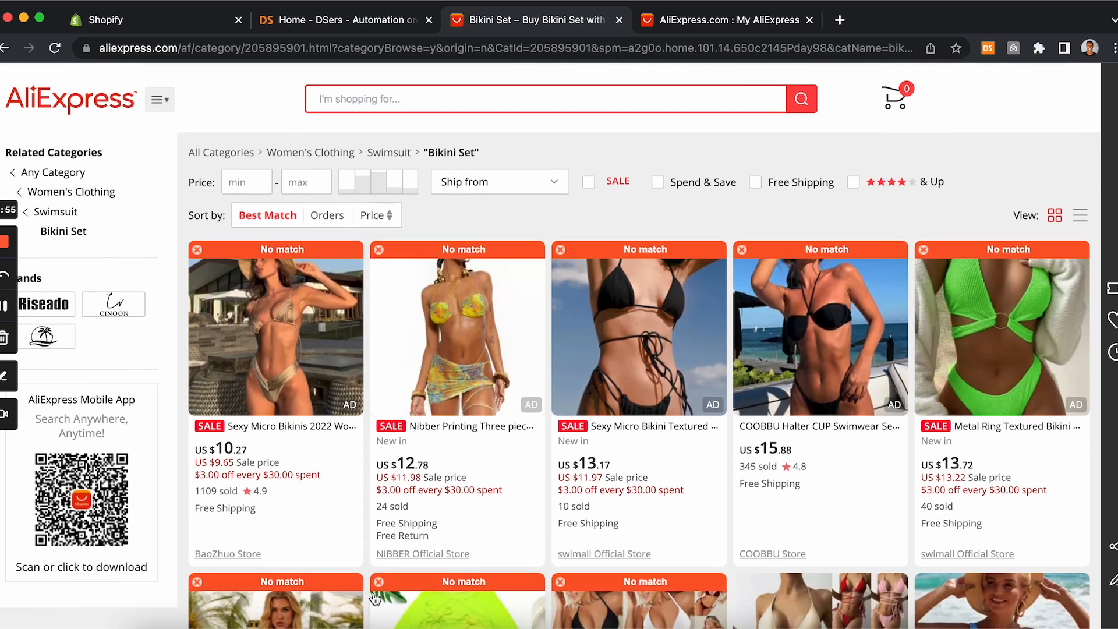
Step: Scroll through the Bikini Sets listings, then sort them by Orders
scroll(376, 599, "down", 3)
scroll(375, 599, "down", 5)
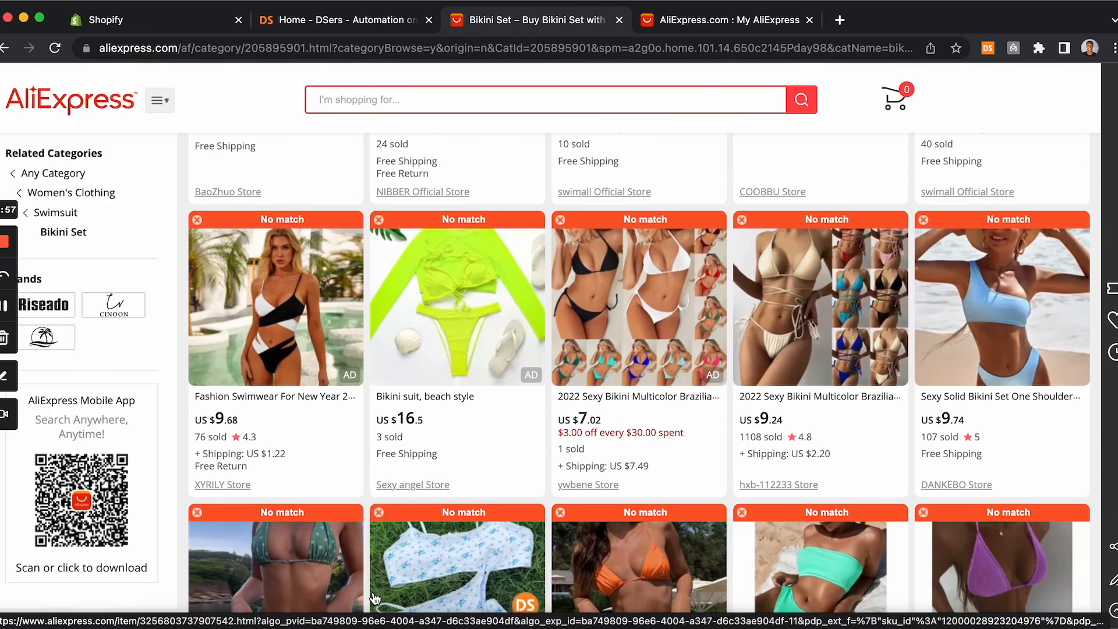
scroll(375, 598, "down", 15)
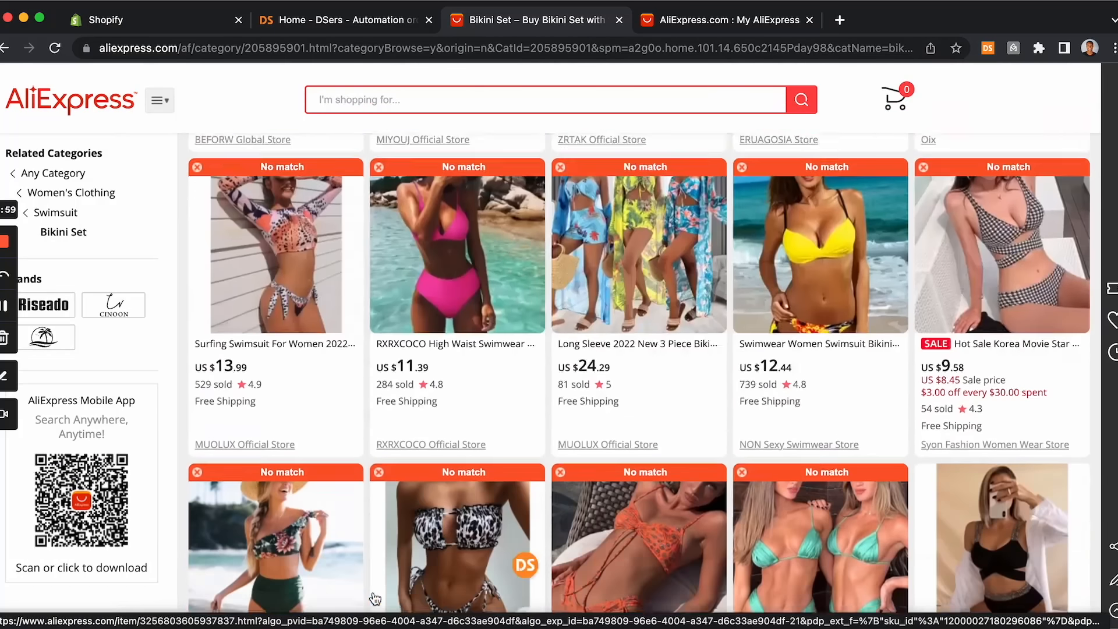
scroll(375, 599, "down", 3)
scroll(180, 438, "up", 20)
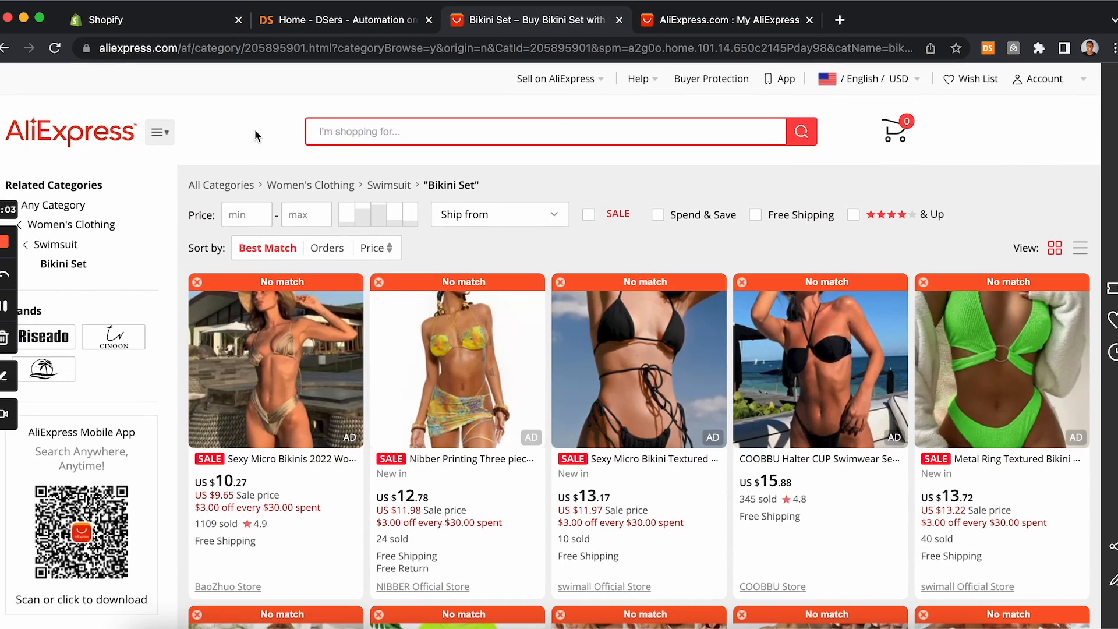
mouse_move(327, 324)
mouse_move(73, 240)
left_click(326, 251)
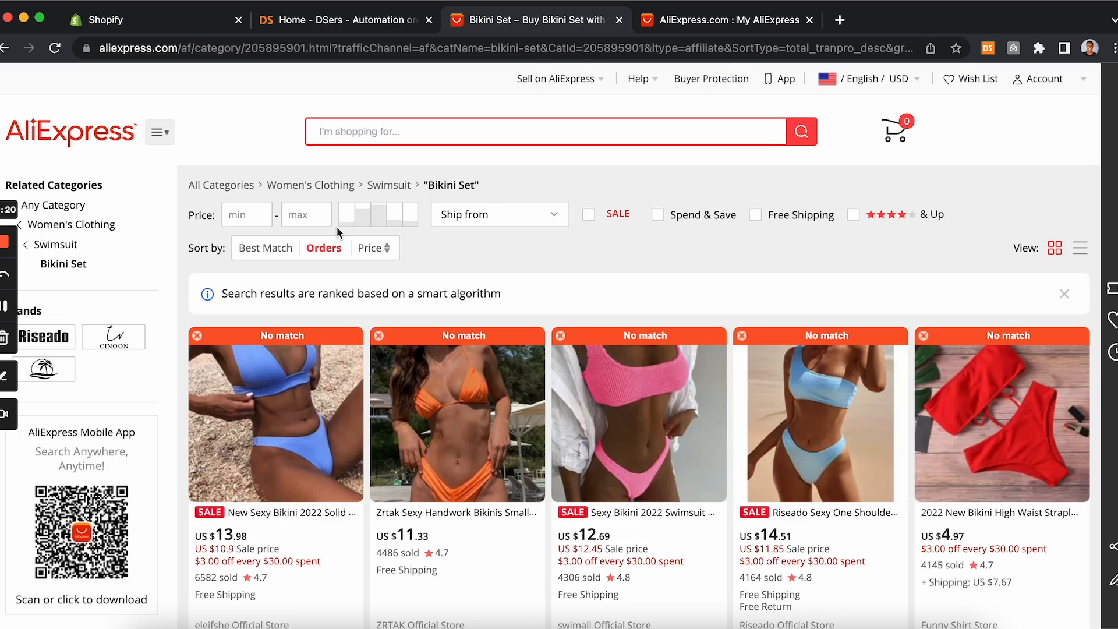
Step: Browse the bikini sets sorted by orders, comparing sales and prices
scroll(337, 228, "down", 3)
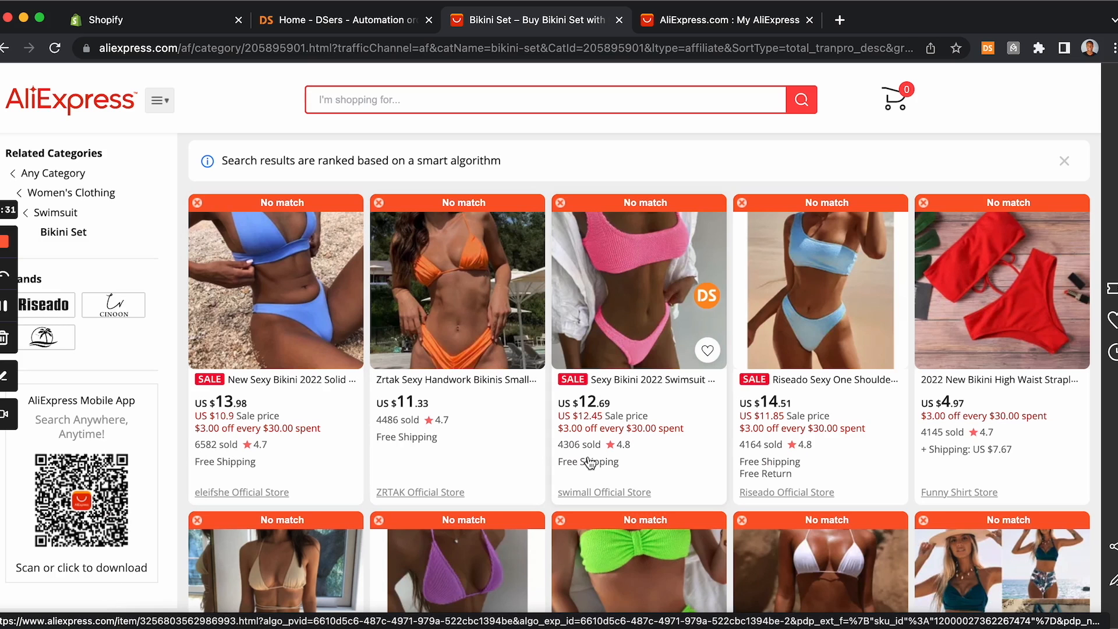
scroll(636, 454, "down", 8)
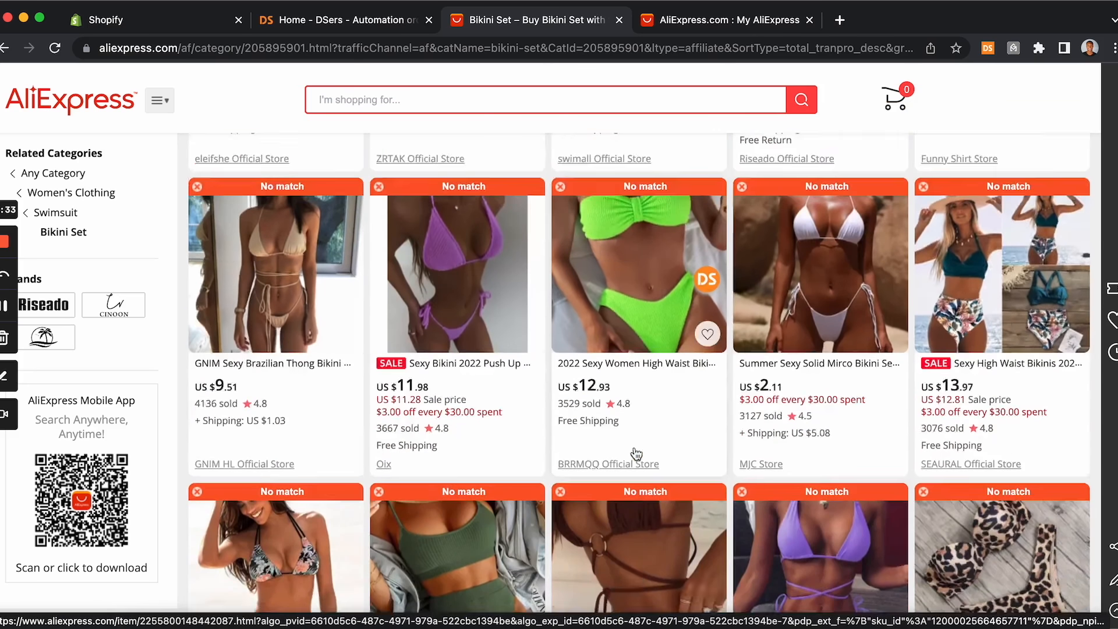
scroll(636, 454, "down", 3)
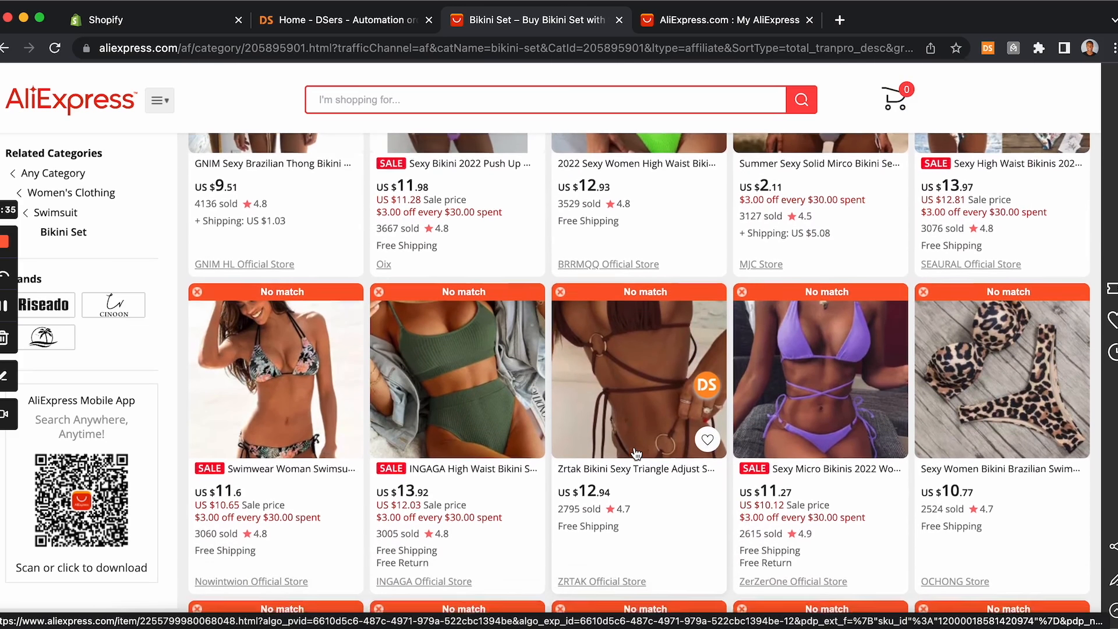
scroll(636, 454, "down", 1)
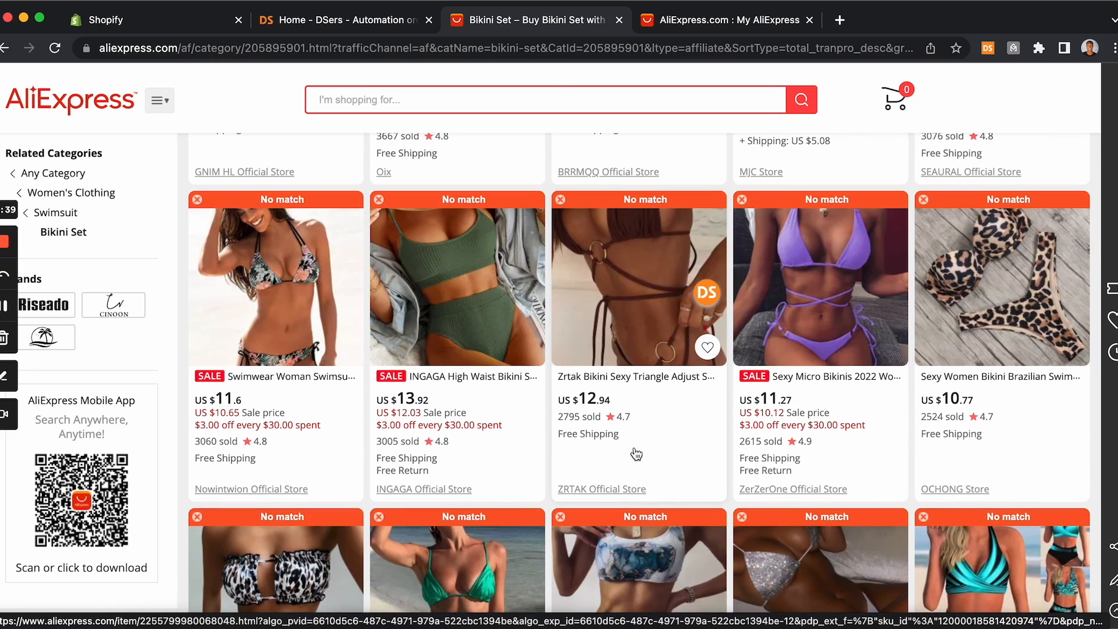
scroll(637, 454, "up", 12)
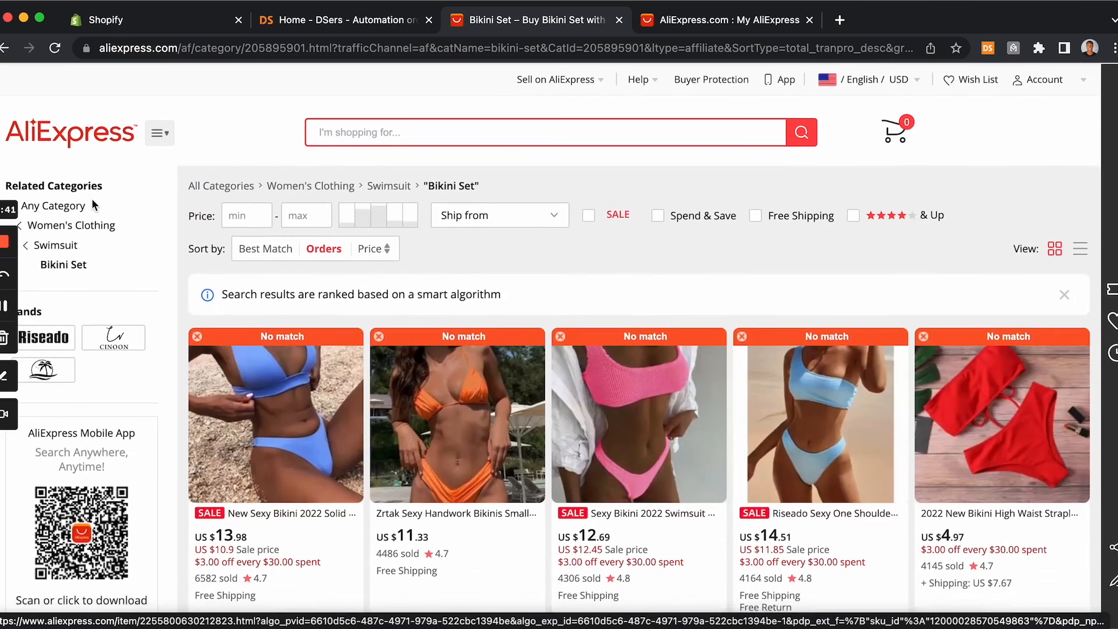
Step: Return to the AliExpress home page and dismiss the notification subscription prompt
left_click(69, 136)
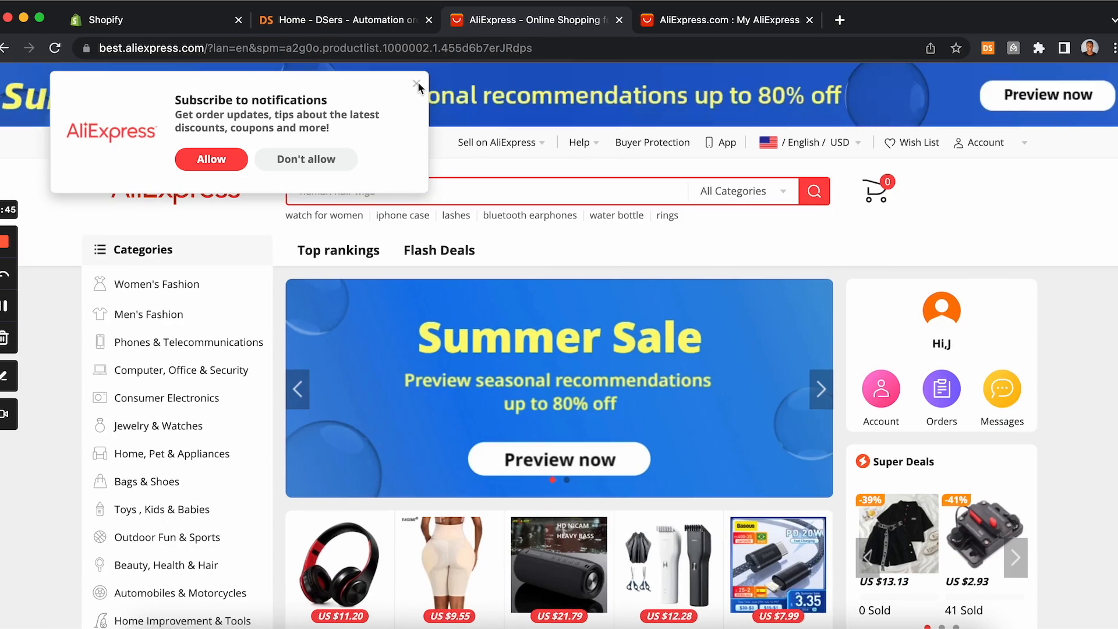
left_click(417, 83)
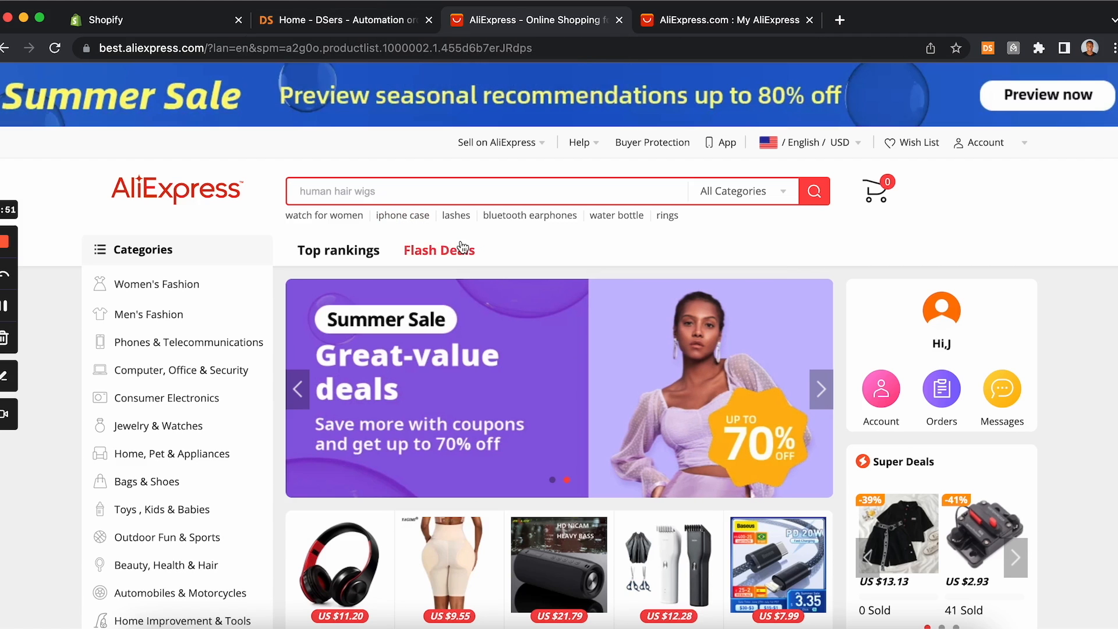
scroll(463, 247, "down", 7)
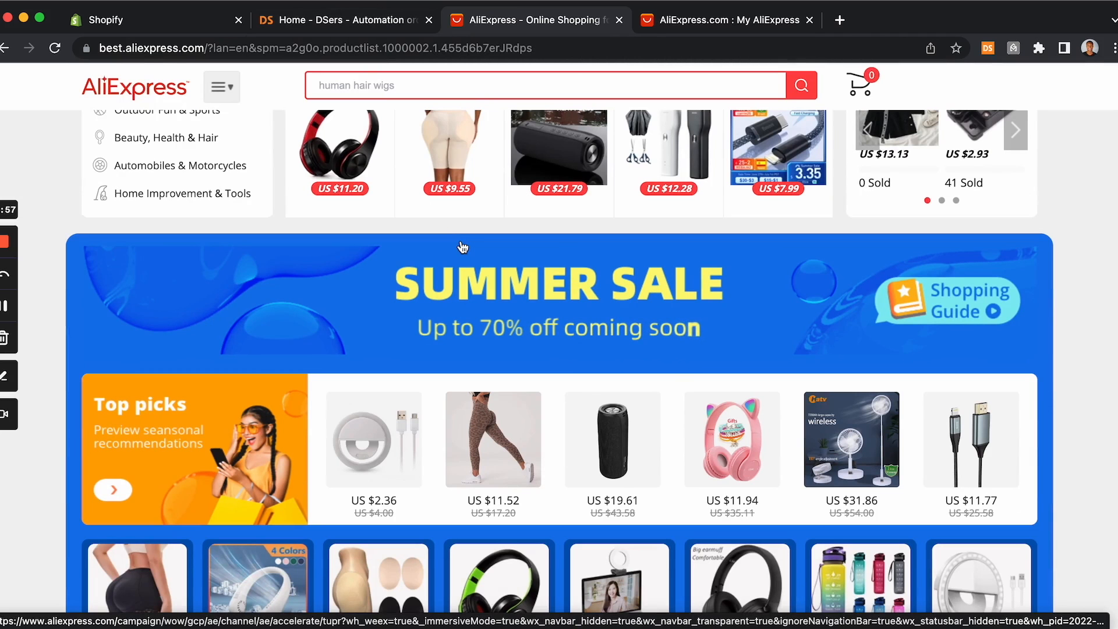
scroll(463, 248, "down", 12)
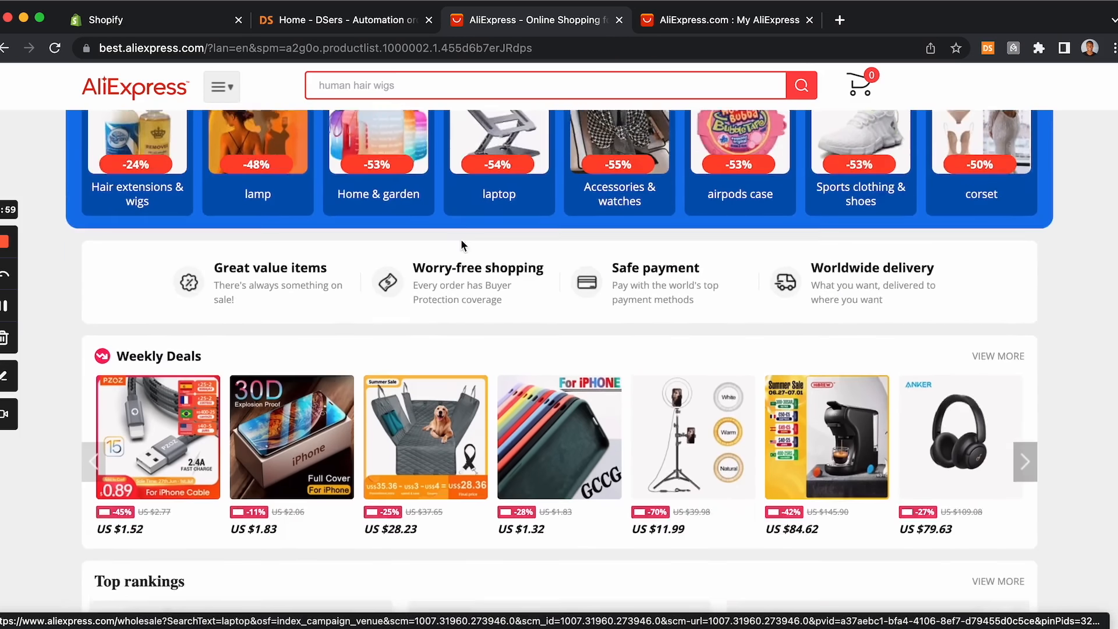
scroll(463, 247, "up", 15)
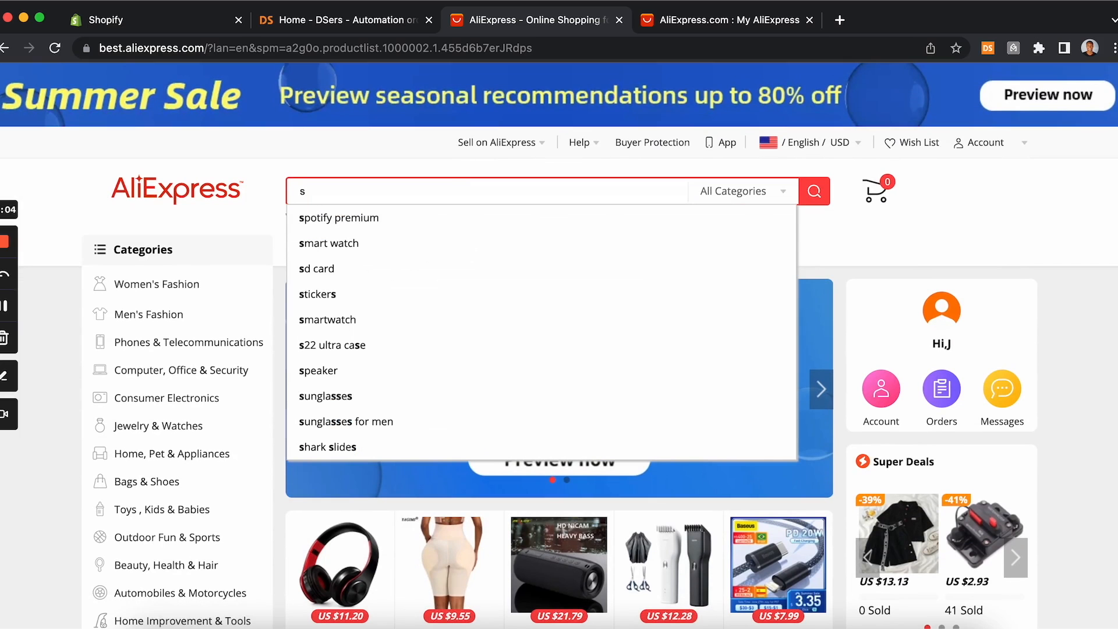
Step: Search AliExpress for sleeping mask with headphones bluetooth using the search suggestions
type("eeping mask")
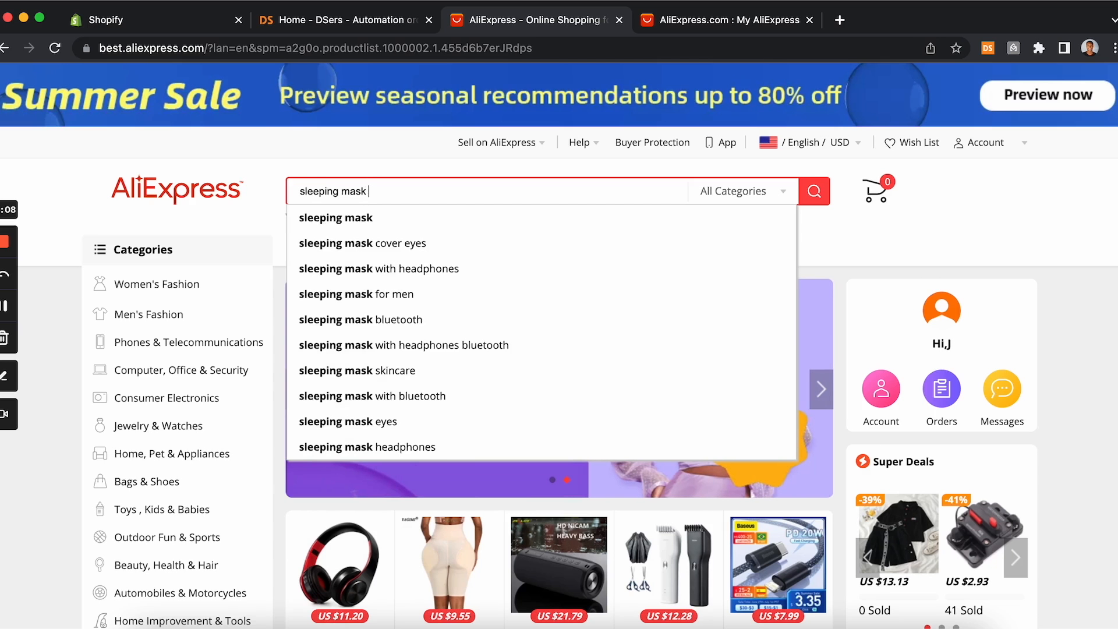
left_click(523, 222)
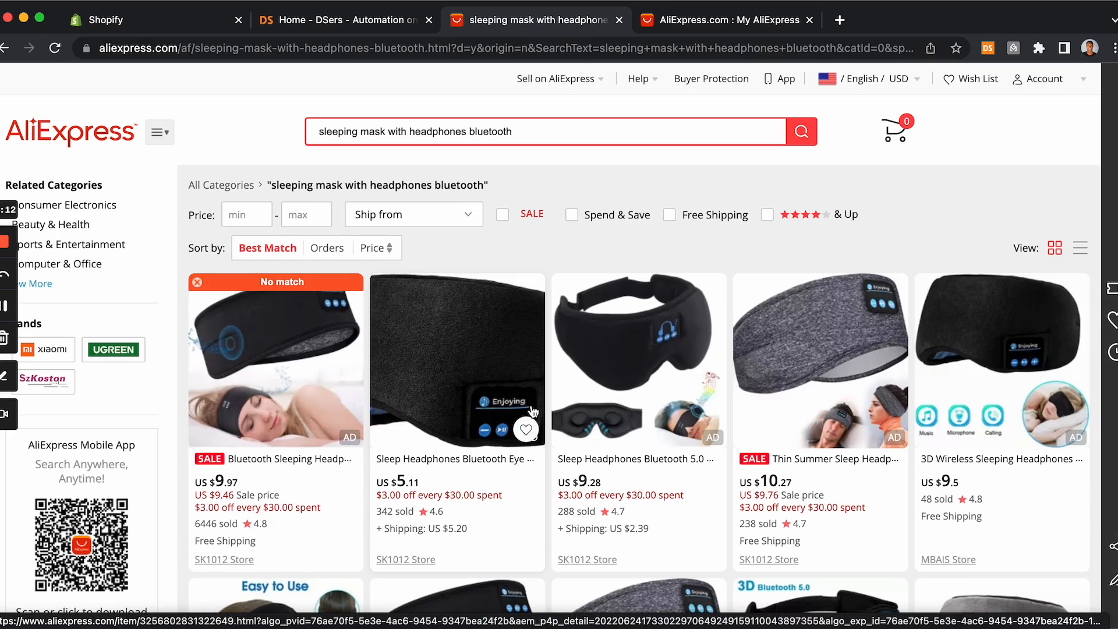
Step: Sort the sleeping mask with headphones search results by Orders
scroll(537, 493, "down", 1)
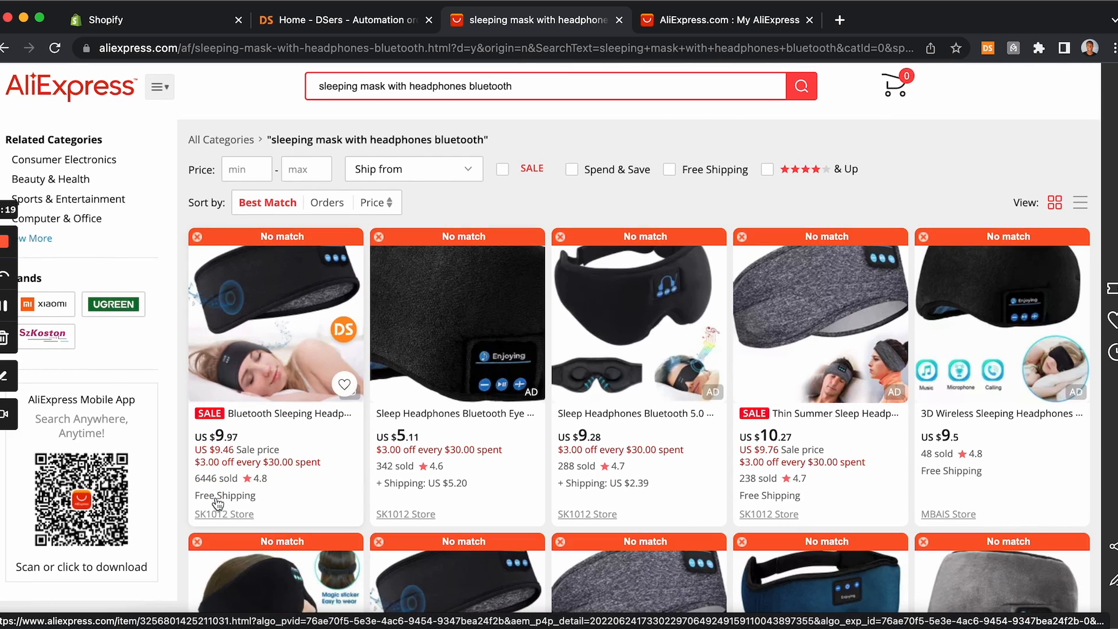
left_click(332, 207)
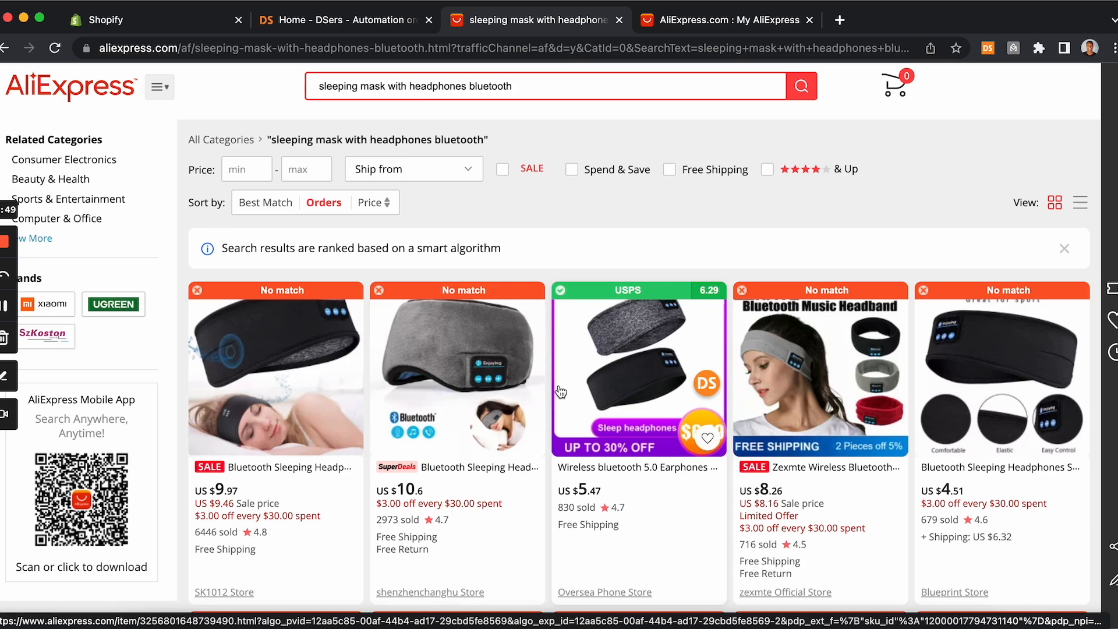
scroll(492, 460, "up", 1)
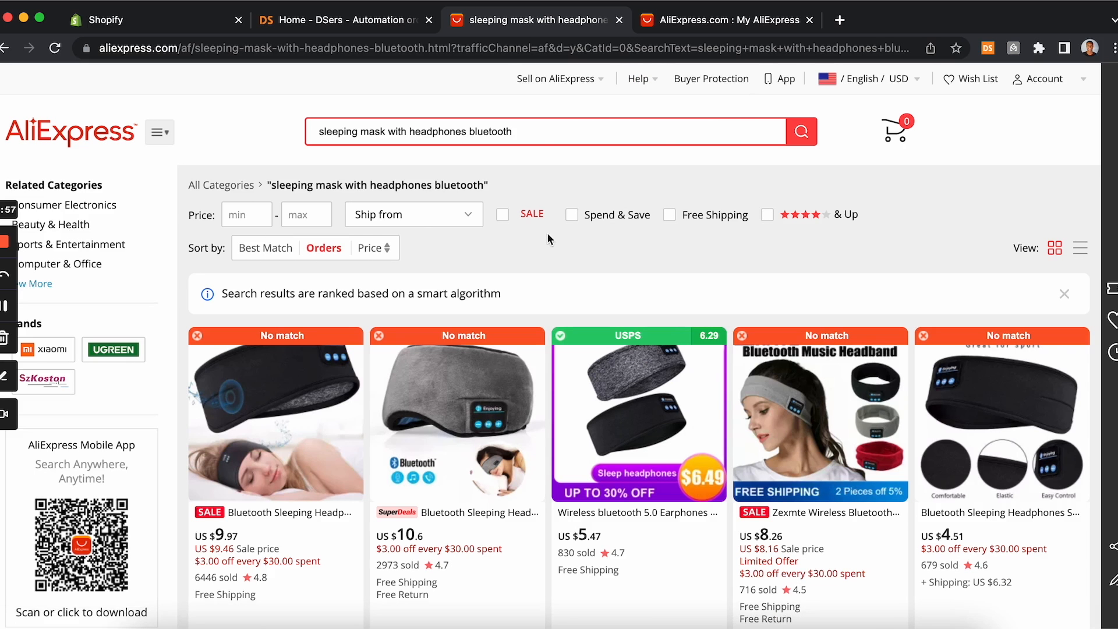
Step: Open a new tab, search Google for the DSers chrome extension, and open its Chrome Web Store page
mouse_move(570, 76)
mouse_move(1044, 81)
left_click(839, 20)
type("ds")
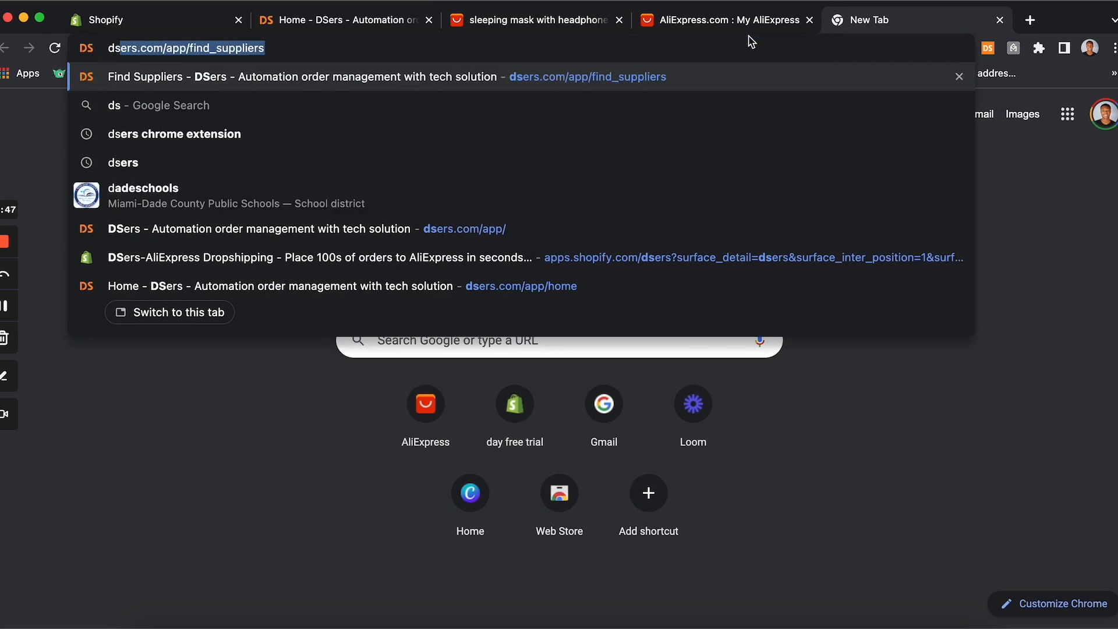
type("ers")
left_click(700, 103)
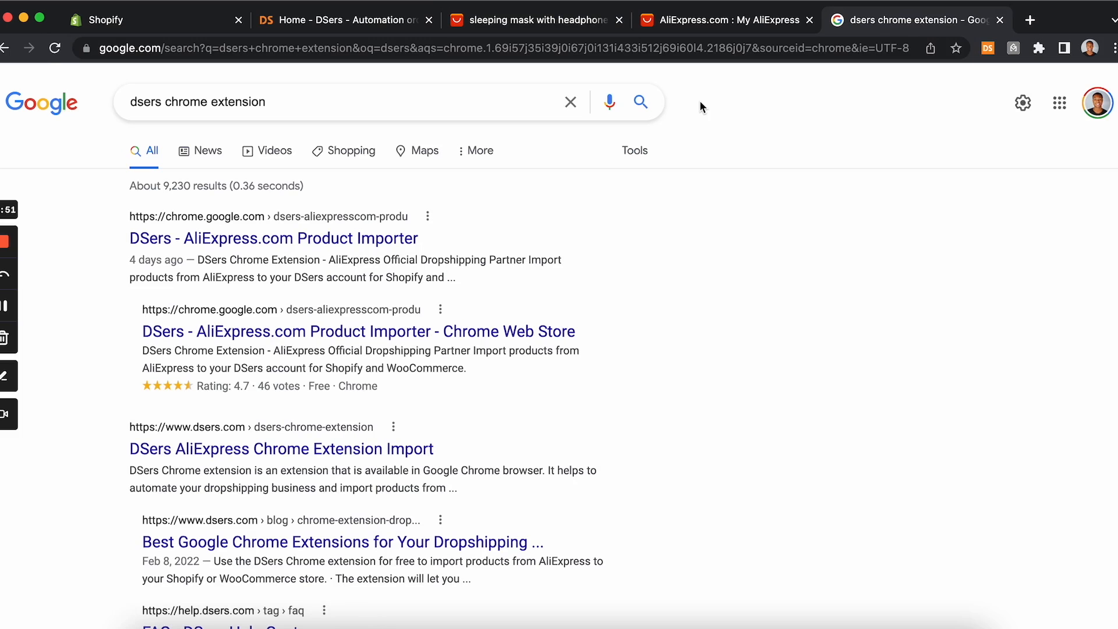
left_click(252, 247)
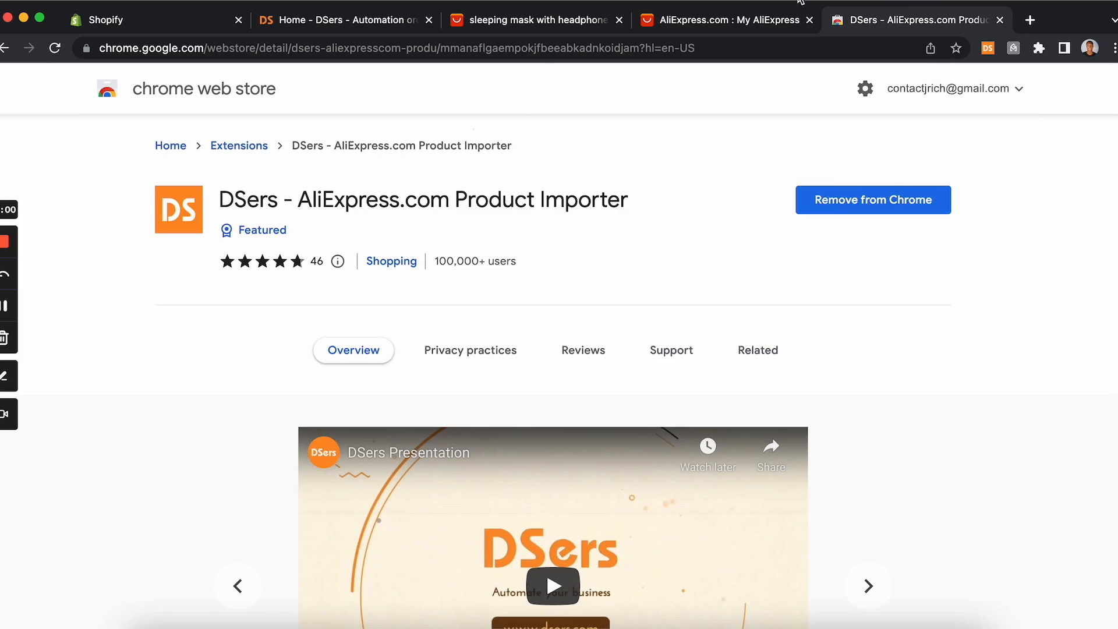
Step: Return to the sleeping mask results and set the DSers extension's shipping option to All, then update the settings
left_click(707, 26)
left_click(566, 20)
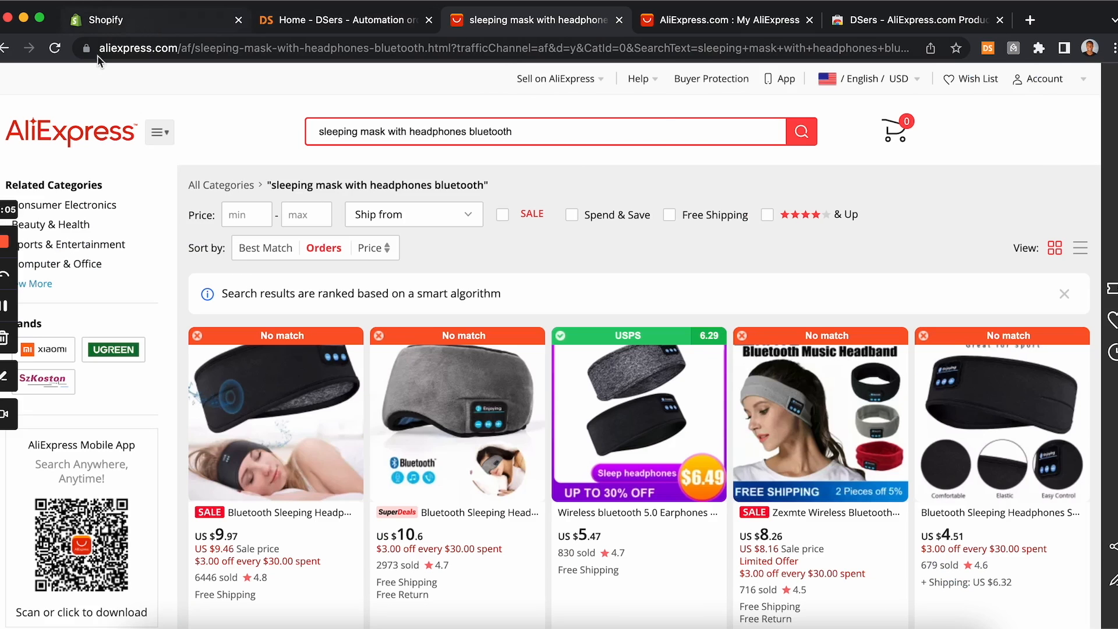
left_click(58, 54)
left_click(988, 49)
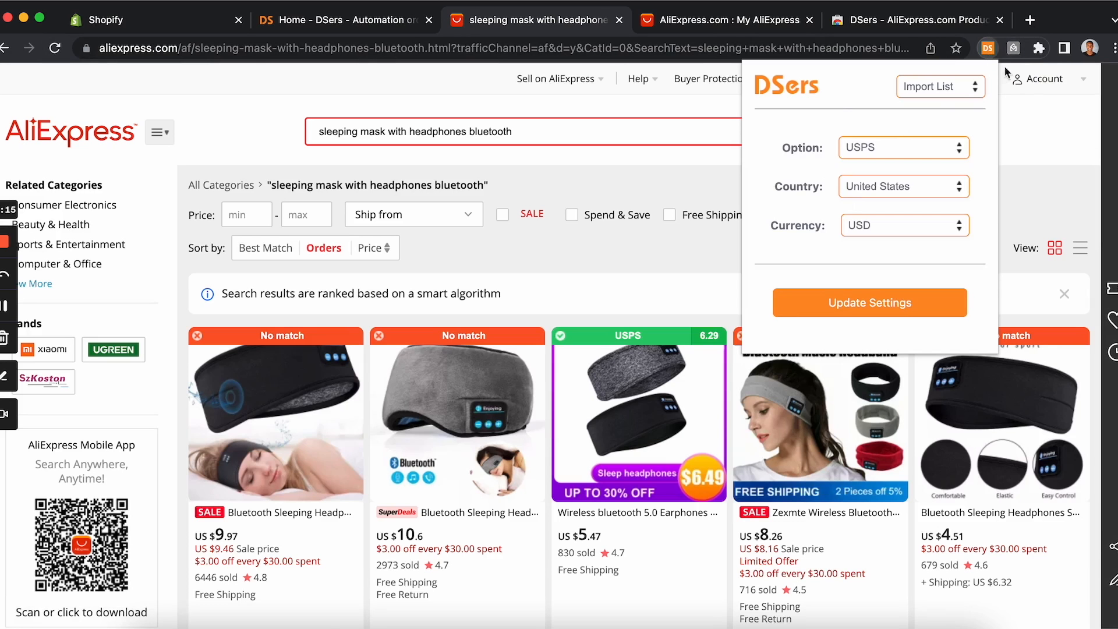
left_click(911, 153)
scroll(897, 35, "up", 5)
left_click(898, 7)
left_click(872, 313)
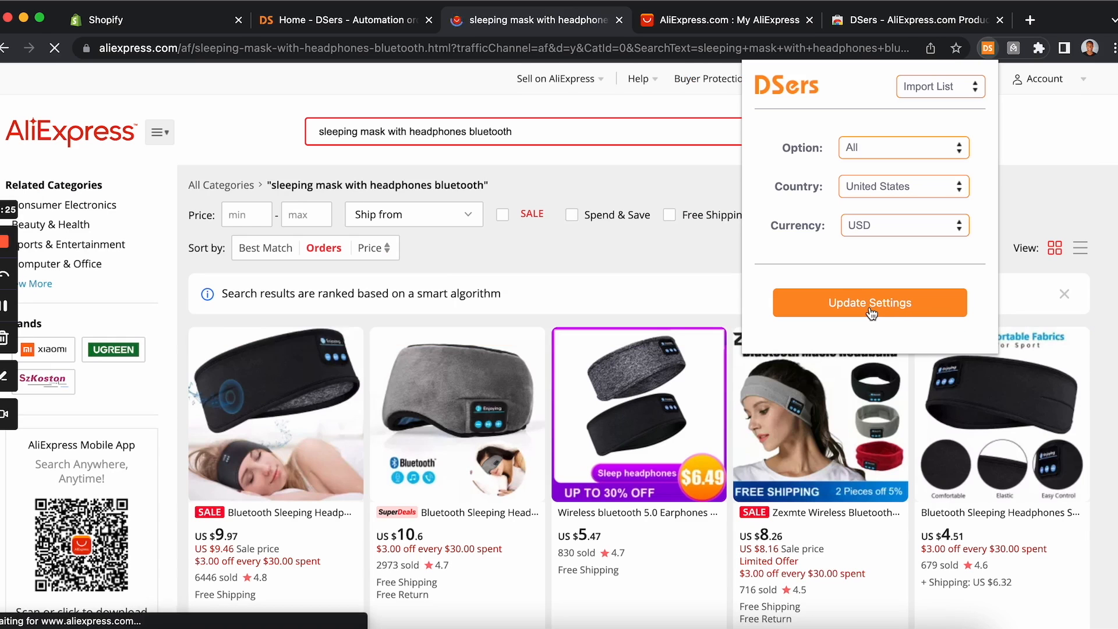
left_click(660, 272)
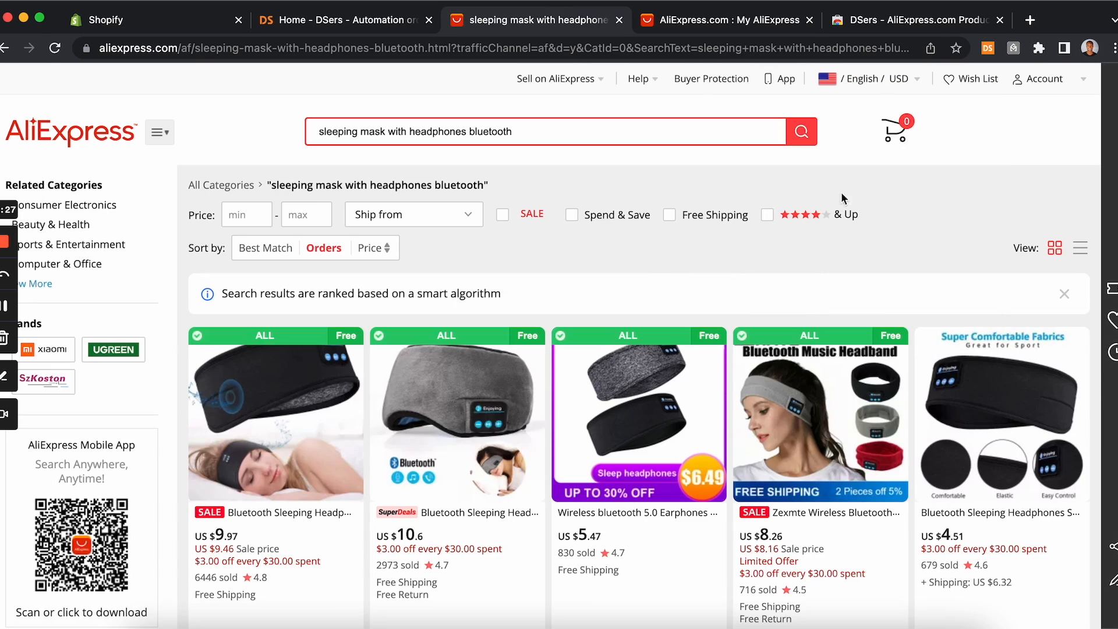
Step: Scroll through the search results, checking the DSers shipping badges on the listings
left_click(988, 49)
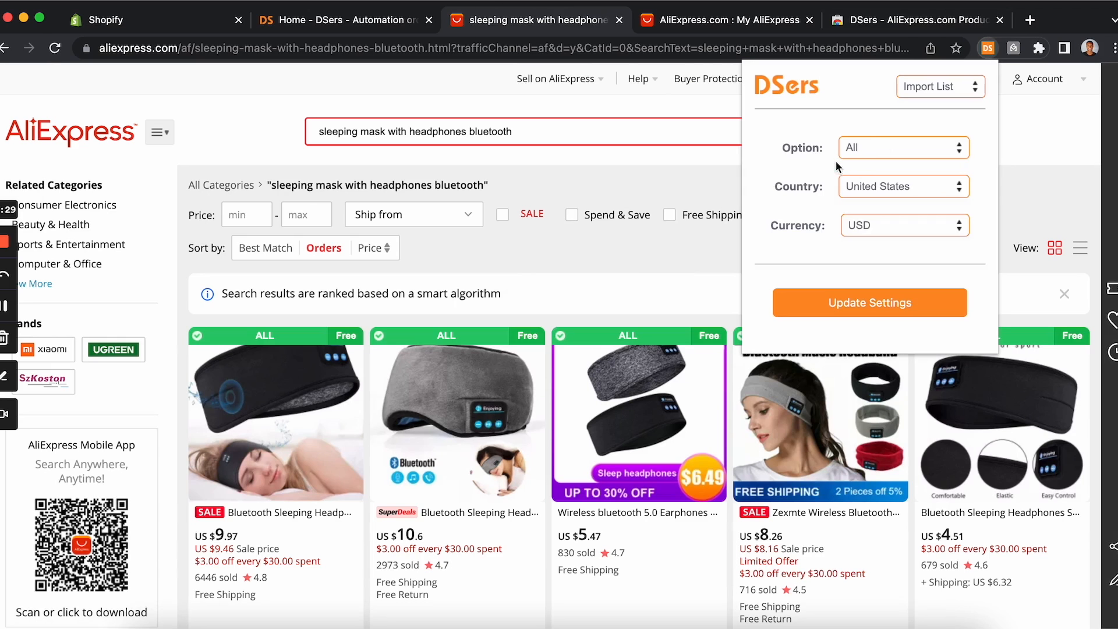
left_click(646, 274)
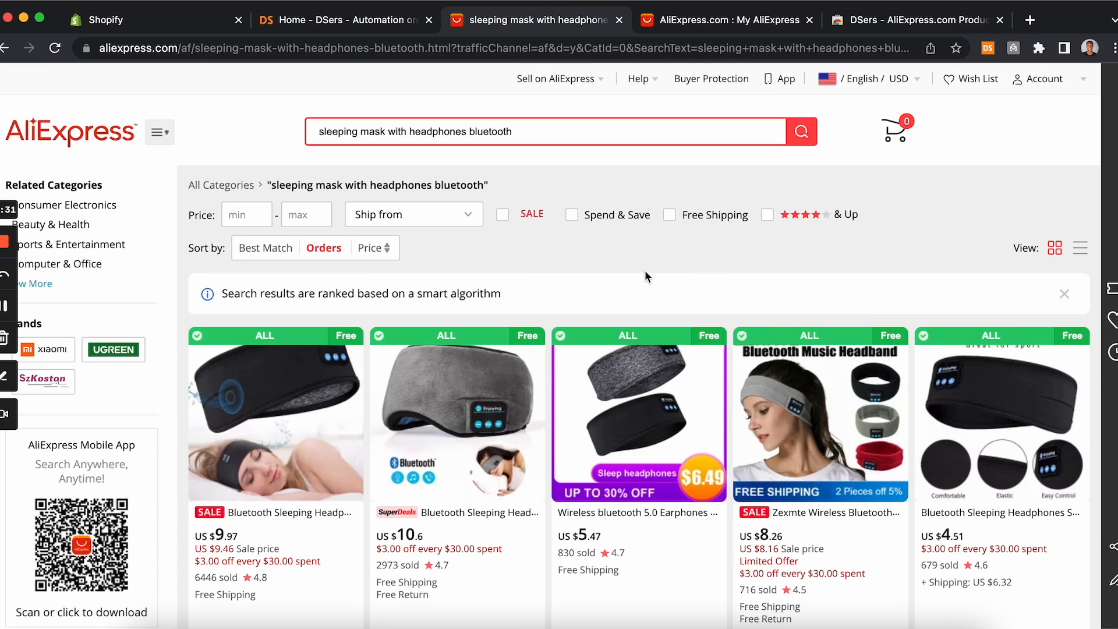
scroll(524, 449, "down", 8)
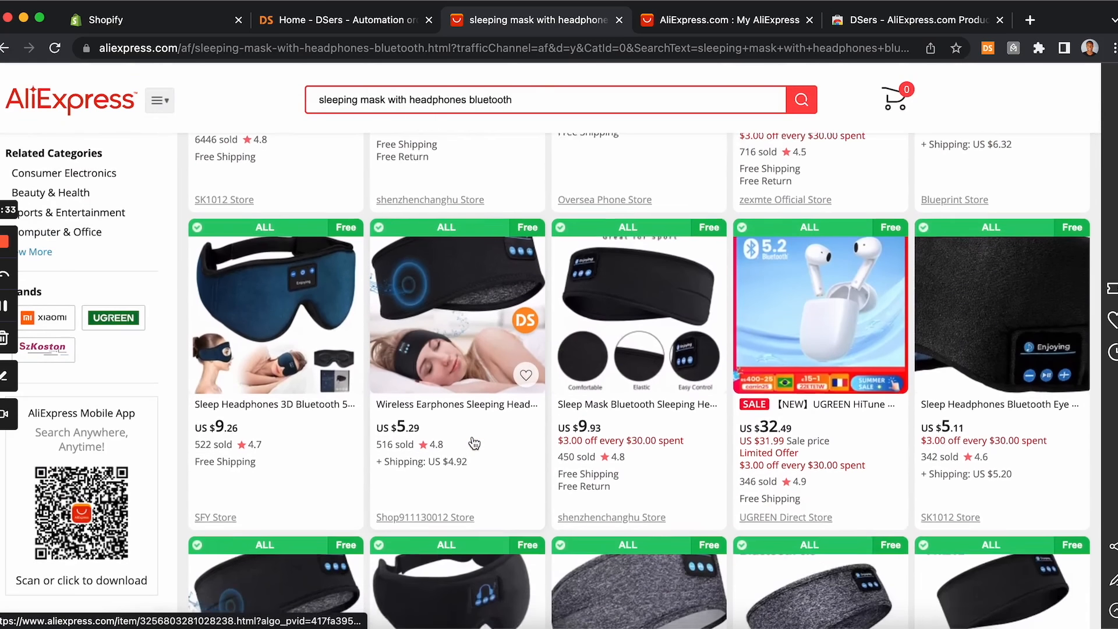
scroll(474, 444, "down", 10)
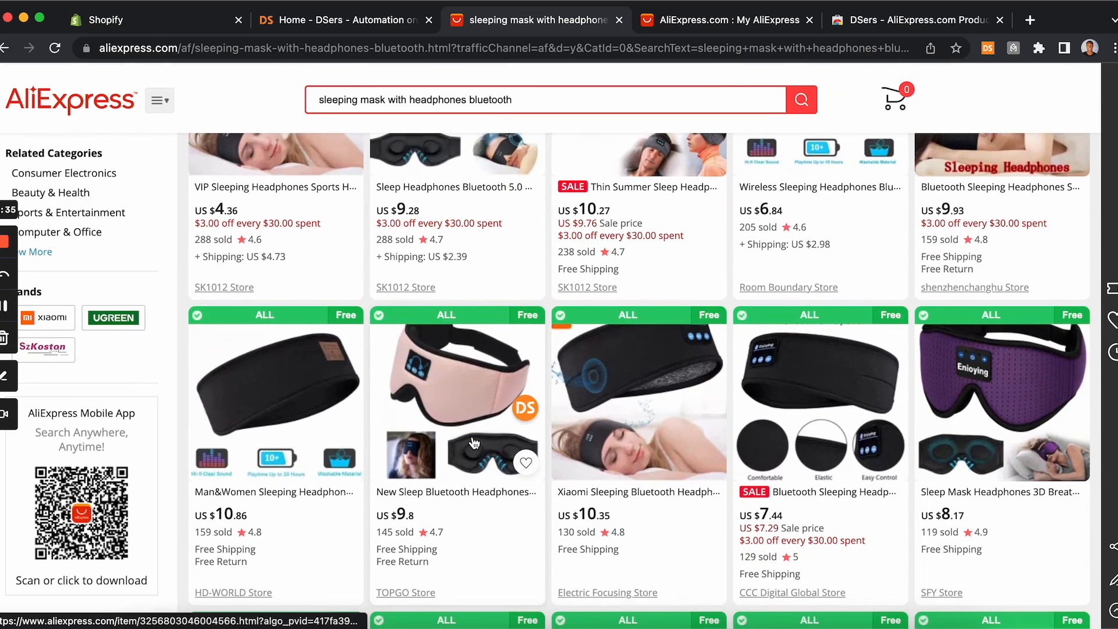
scroll(475, 443, "up", 8)
scroll(474, 444, "up", 10)
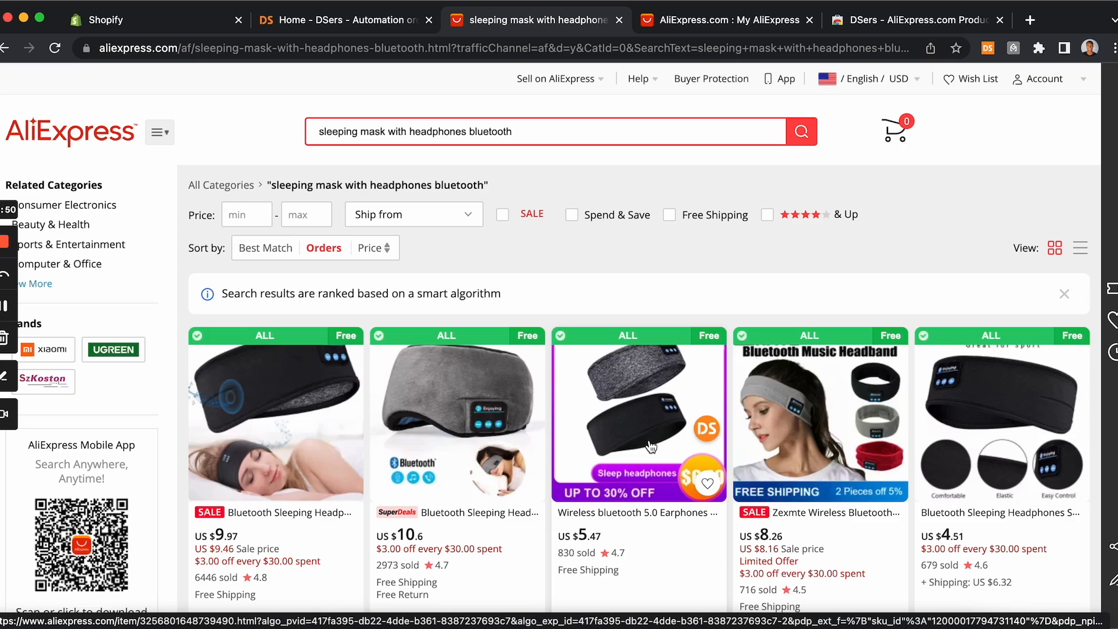
Step: Change the DSers extension's shipping option to Fedex IP and update the settings
left_click(988, 49)
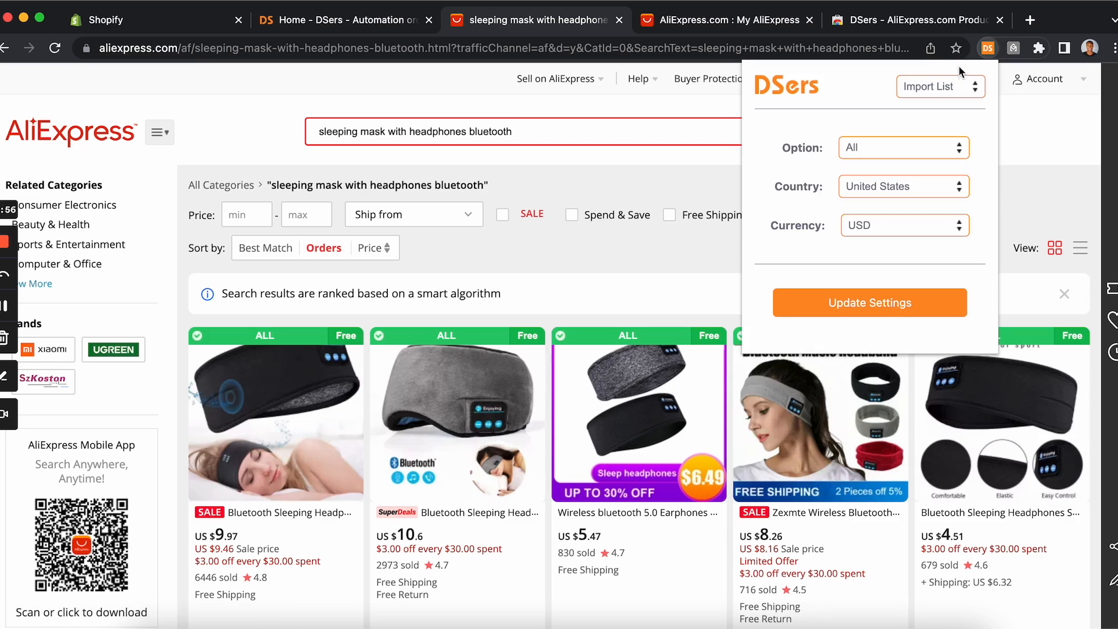
left_click(865, 145)
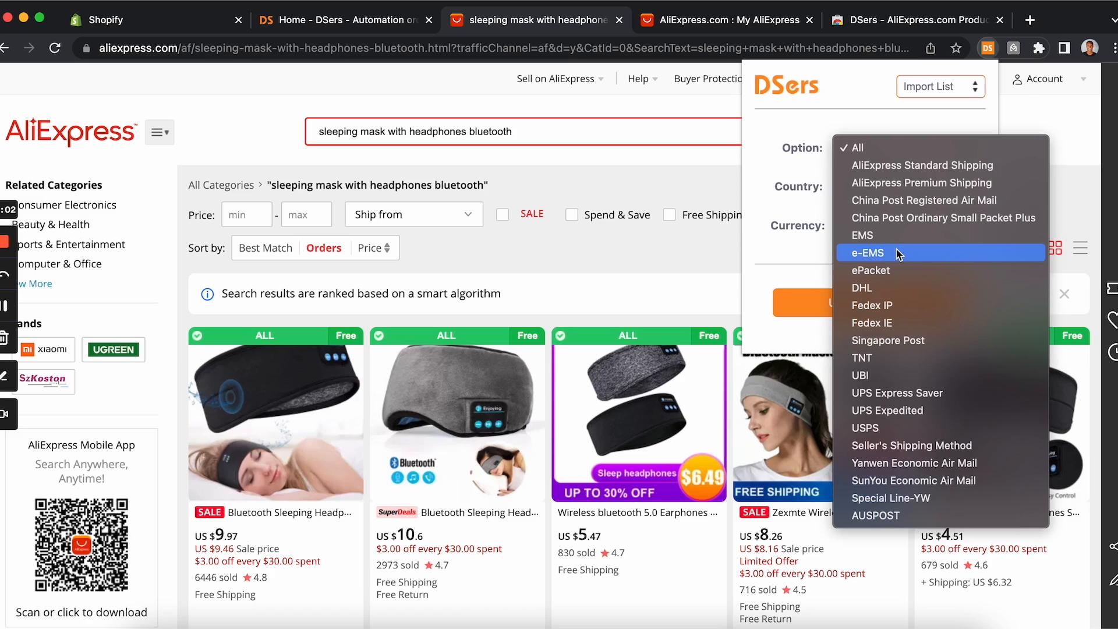
left_click(874, 309)
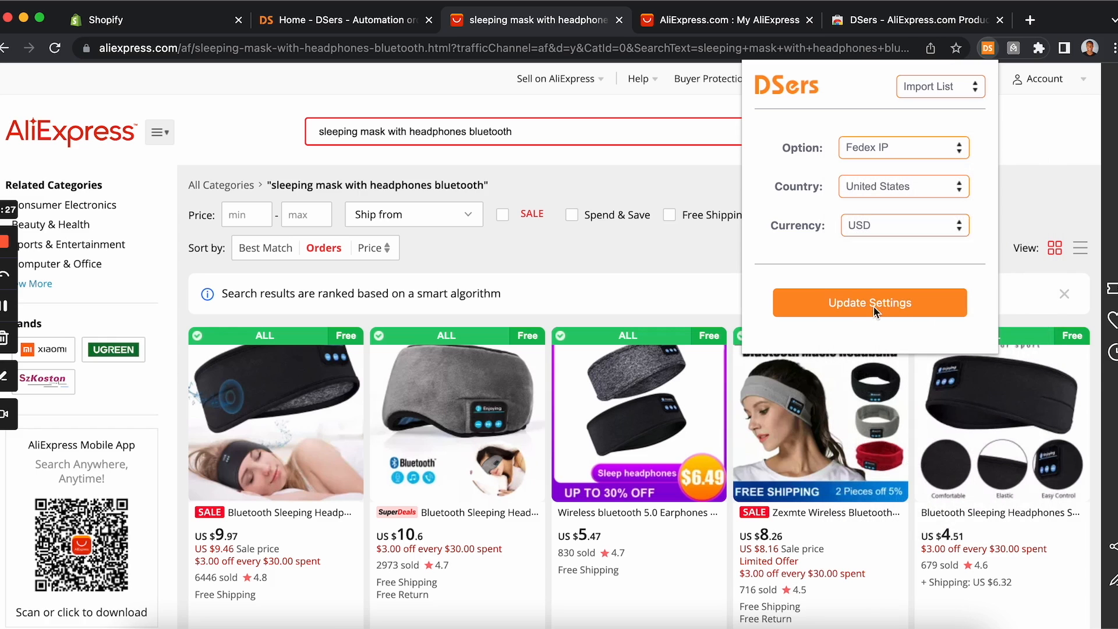
left_click(867, 311)
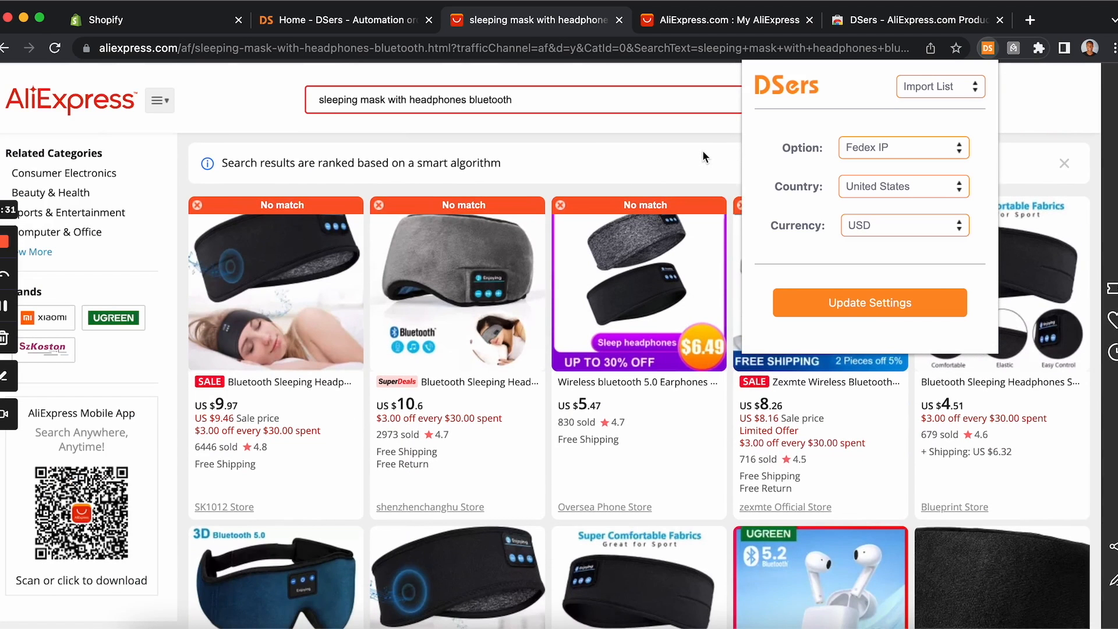
left_click(702, 150)
Step: Scroll the results and open the Fedex IP-badged wireless sleeping headphones headband listing
scroll(702, 150, "down", 5)
scroll(705, 158, "down", 1)
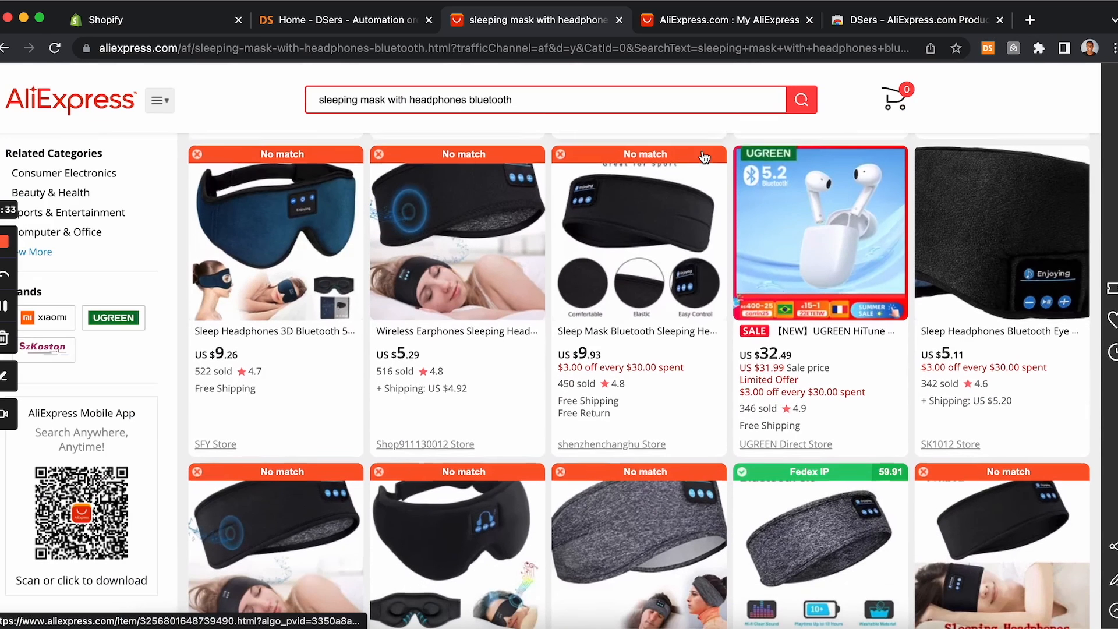
scroll(705, 158, "down", 2)
scroll(705, 158, "up", 1)
scroll(705, 157, "up", 1)
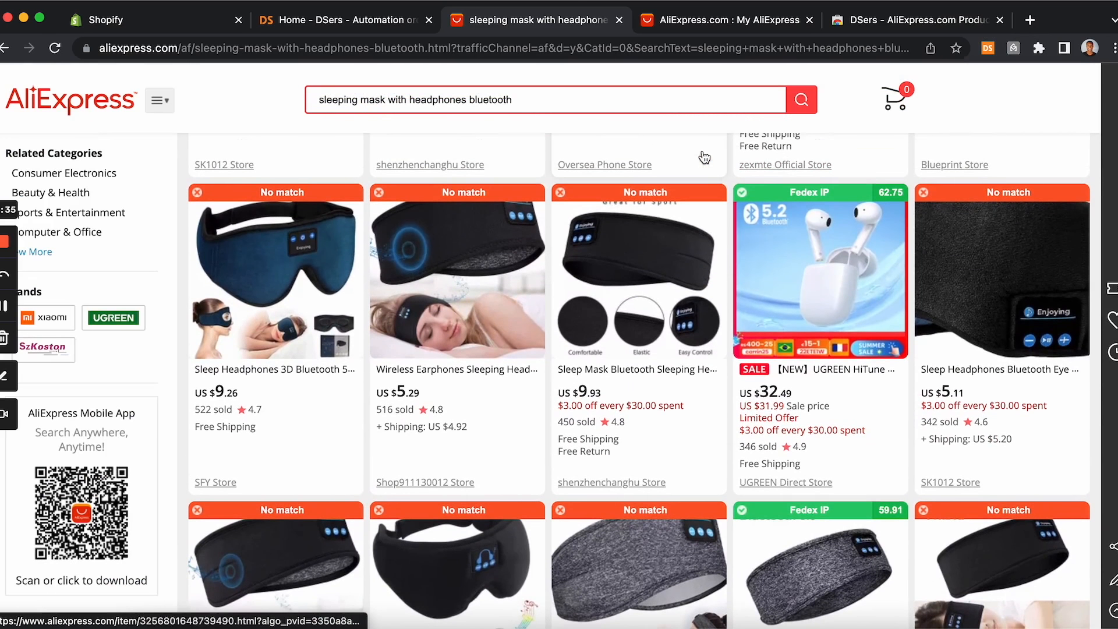
scroll(842, 381, "down", 4)
left_click(837, 294)
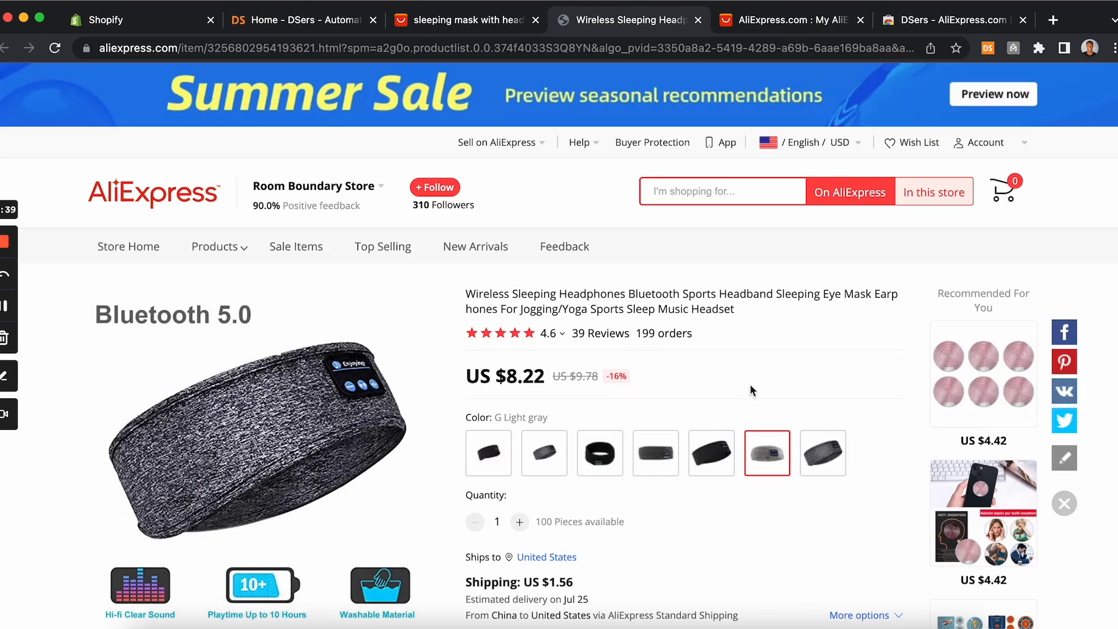
Step: Open the product's shipping methods, expand more options, and select Fedex IP shipping
scroll(607, 477, "down", 3)
left_click(597, 469)
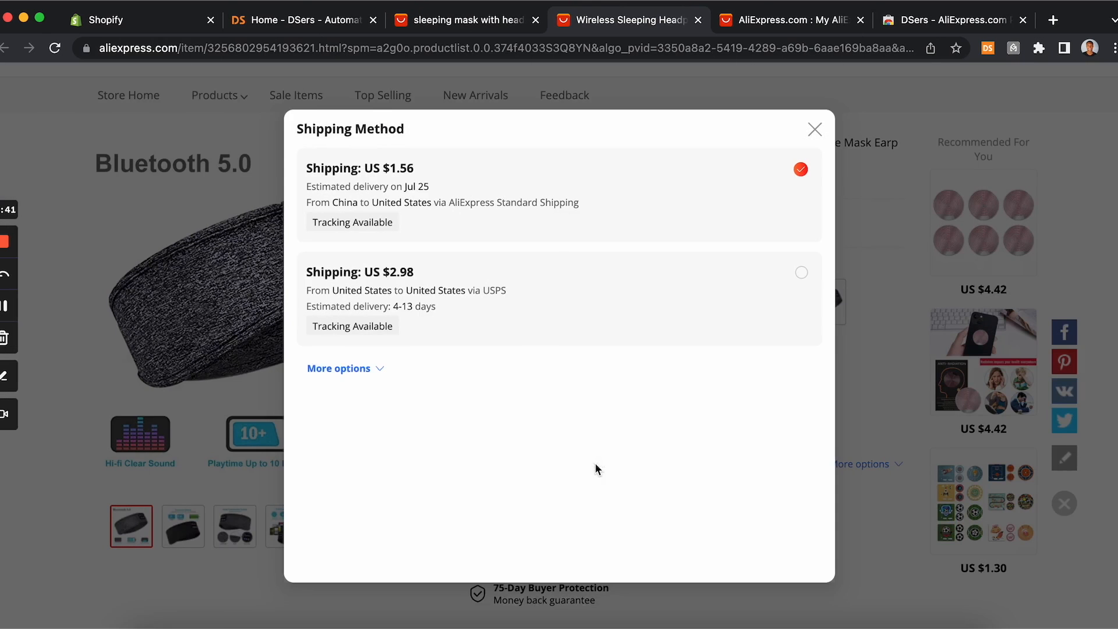
left_click(372, 368)
scroll(426, 317, "down", 7)
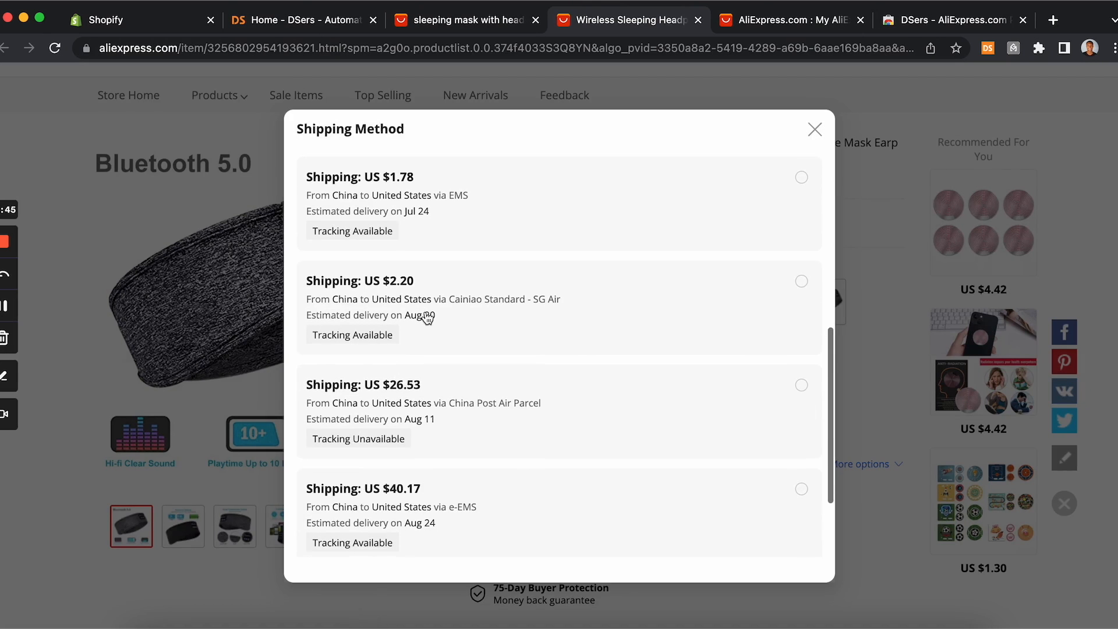
scroll(414, 507, "down", 2)
scroll(426, 413, "down", 2)
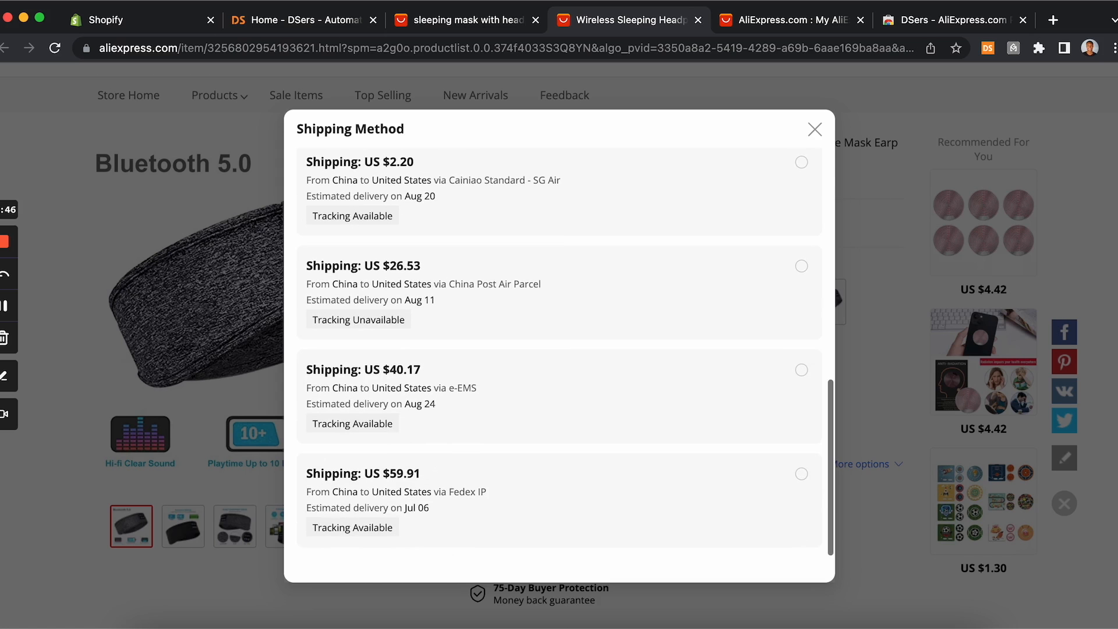
left_click(468, 498)
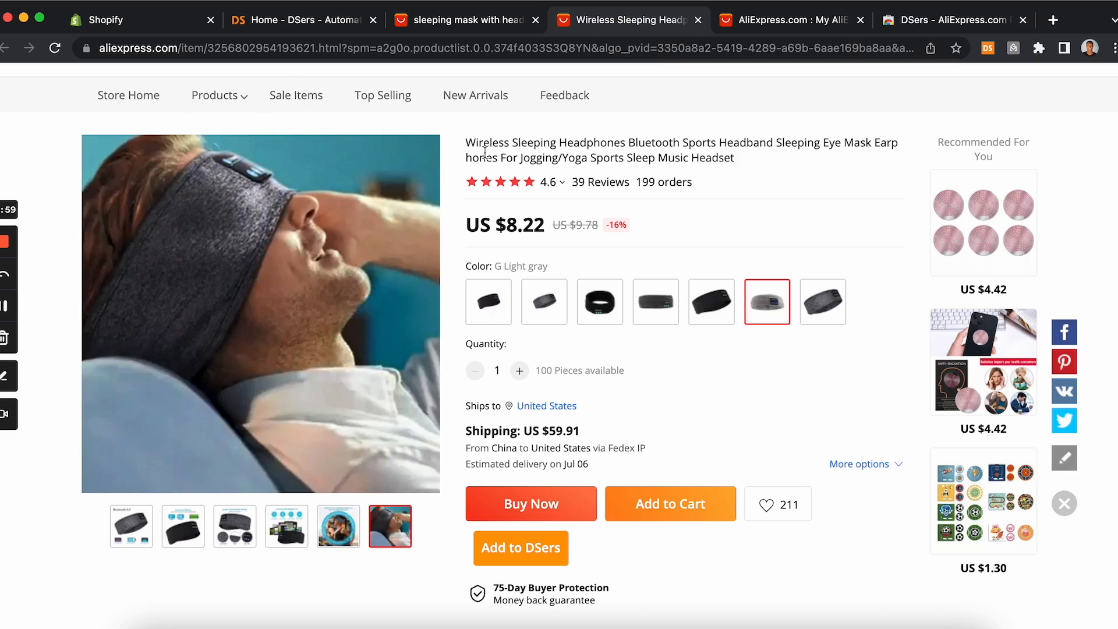
Step: Return to the search results and switch the DSers extension's shipping option to USPS, updating the settings
left_click(482, 31)
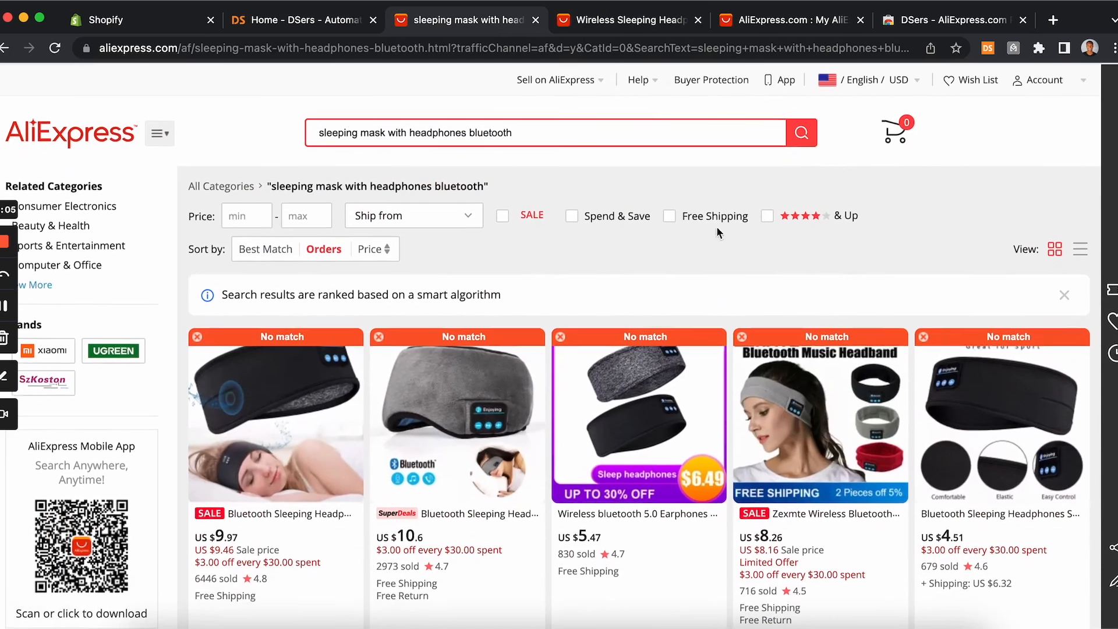
left_click(988, 49)
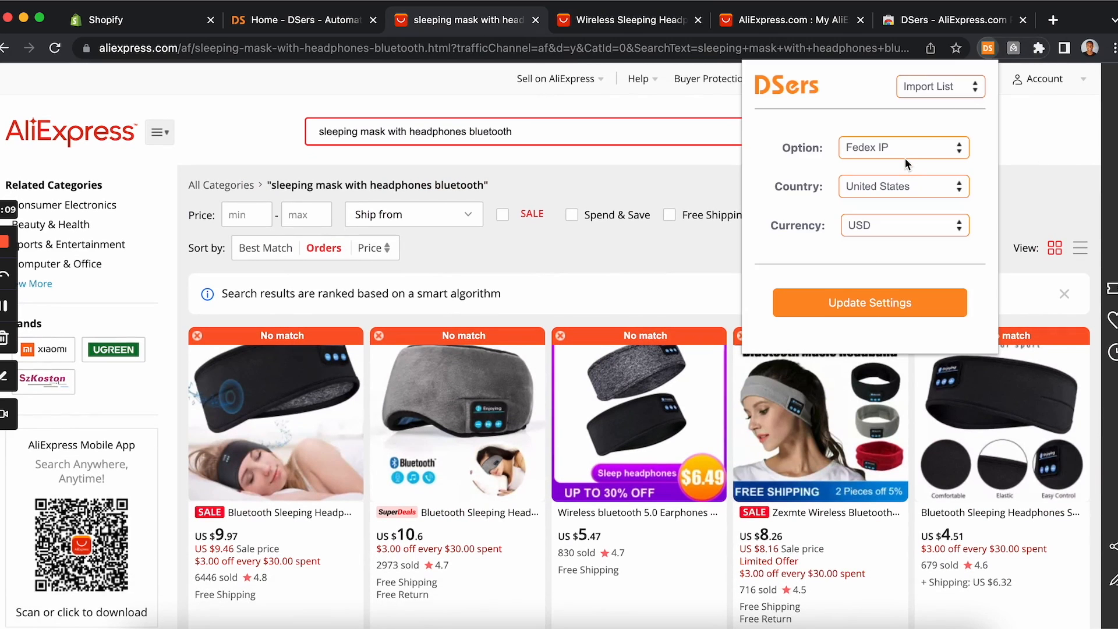
left_click(863, 147)
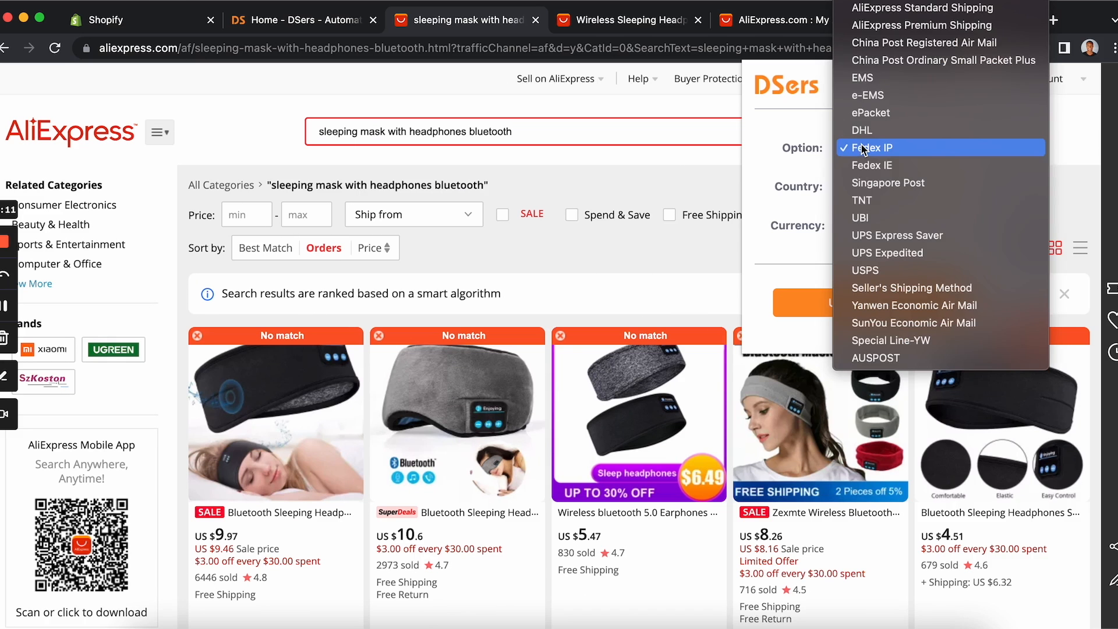
left_click(867, 270)
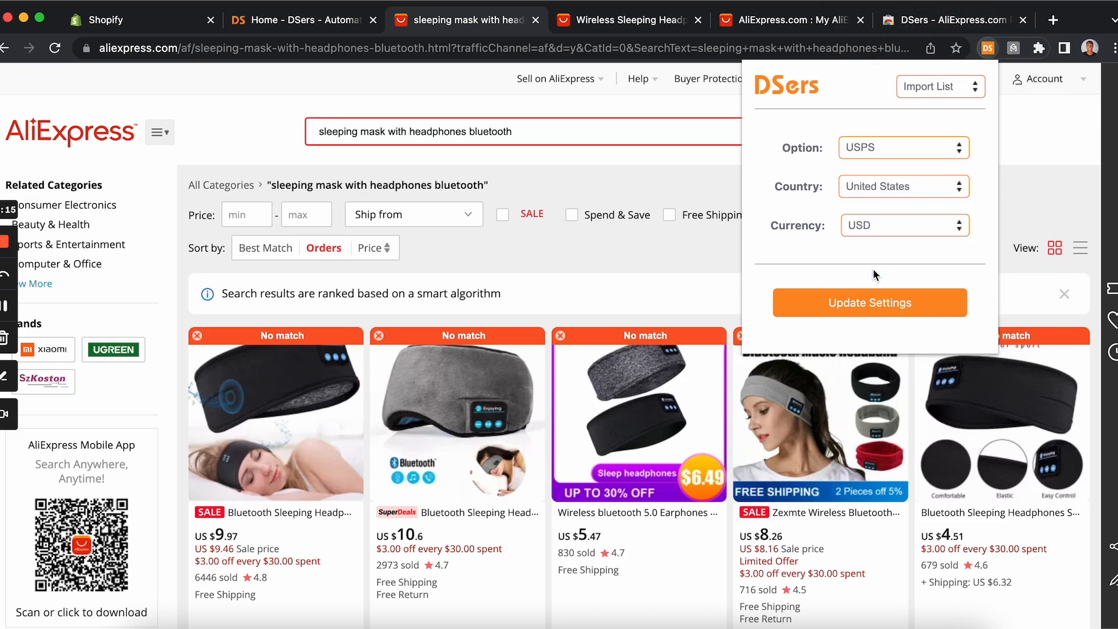
left_click(871, 303)
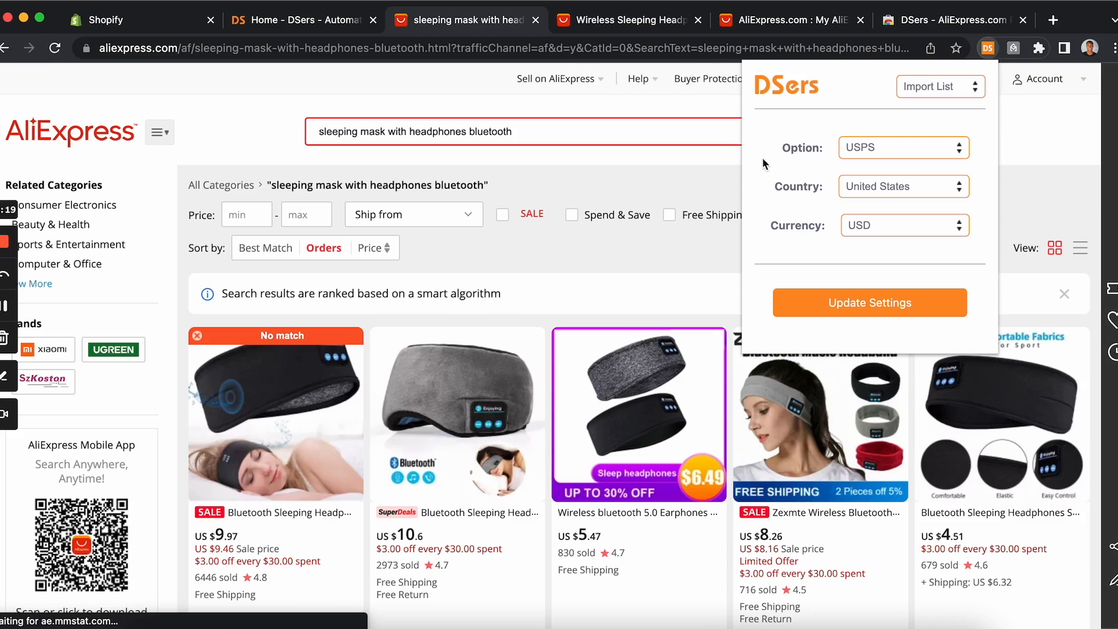
left_click(718, 282)
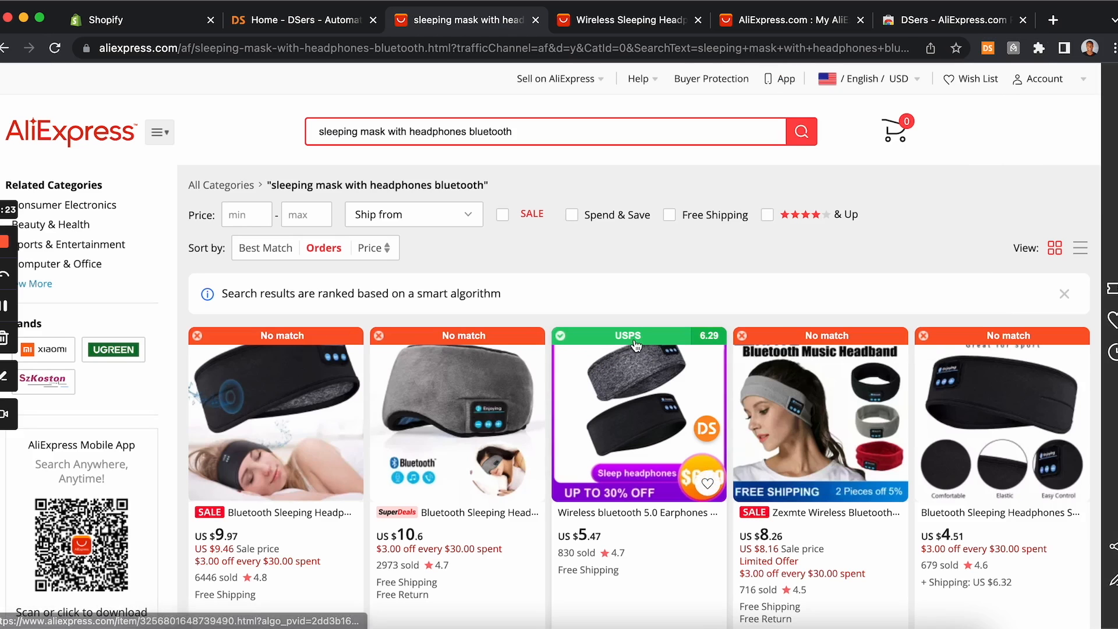
Step: Scroll through the results comparing the USPS shipping badges and prices
scroll(636, 346, "down", 7)
scroll(637, 346, "down", 10)
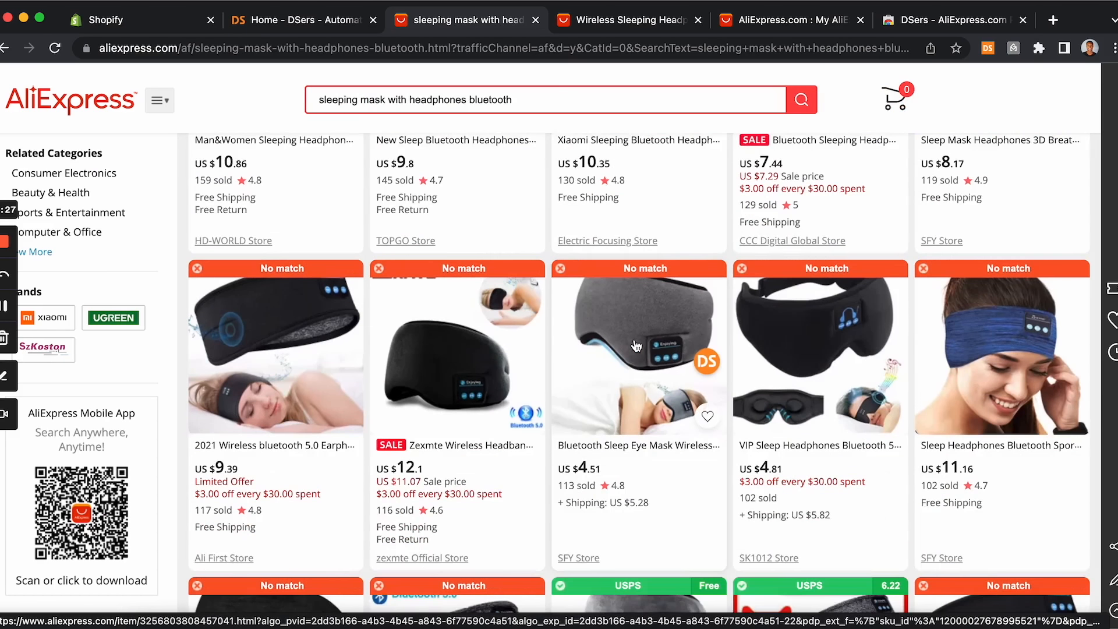
scroll(637, 346, "down", 5)
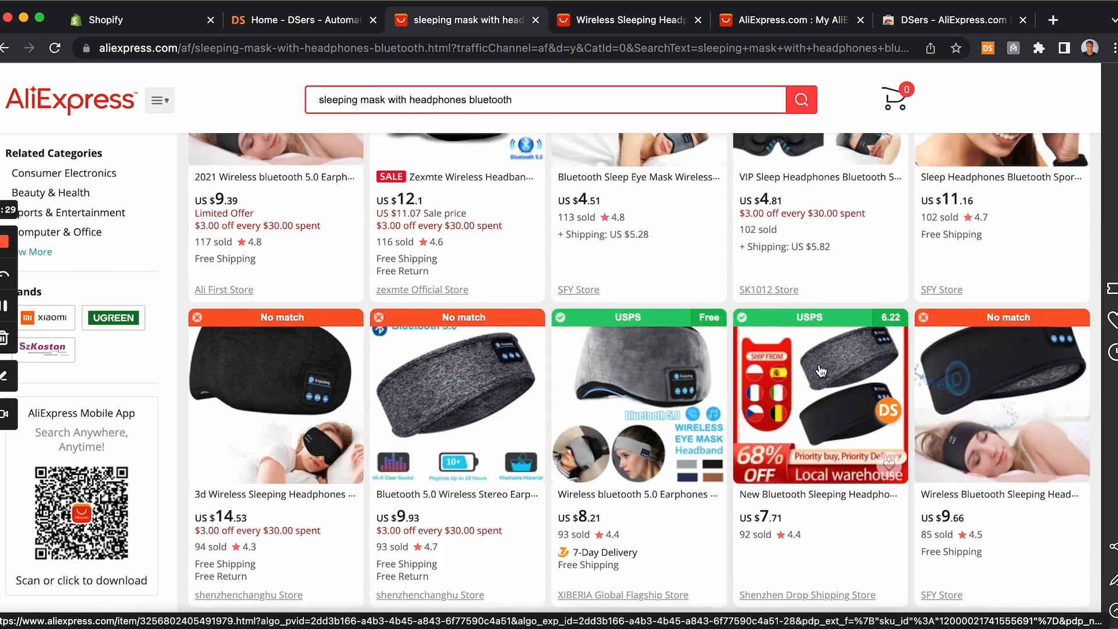
scroll(821, 371, "down", 6)
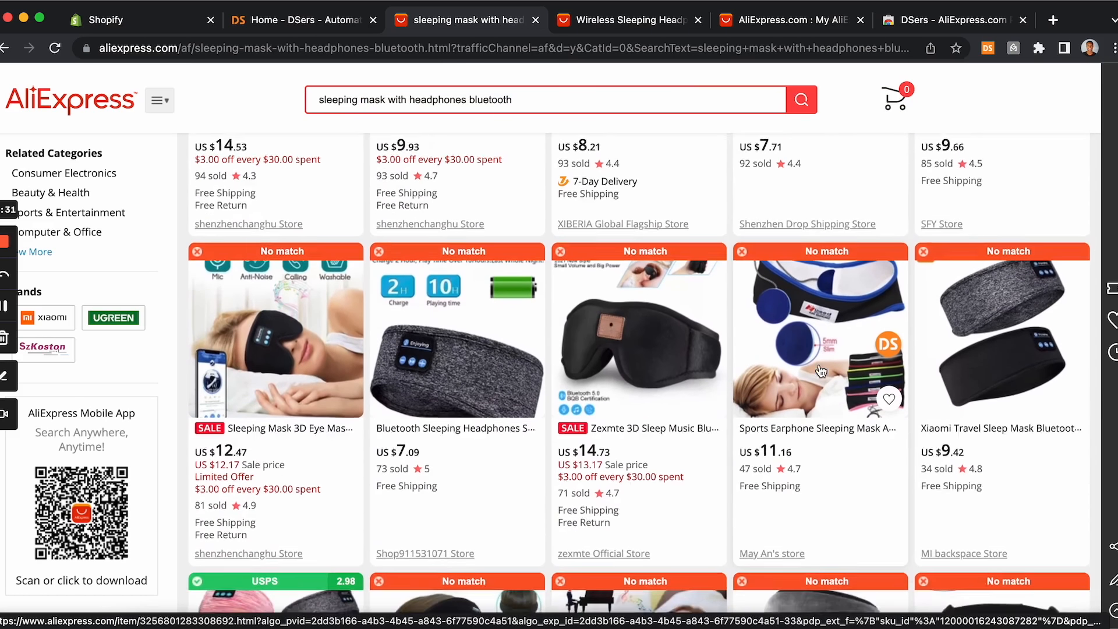
Step: Scroll back up the results and open the USPS-badged wireless bluetooth 5.0 earphones sleep headband listing
scroll(821, 371, "down", 3)
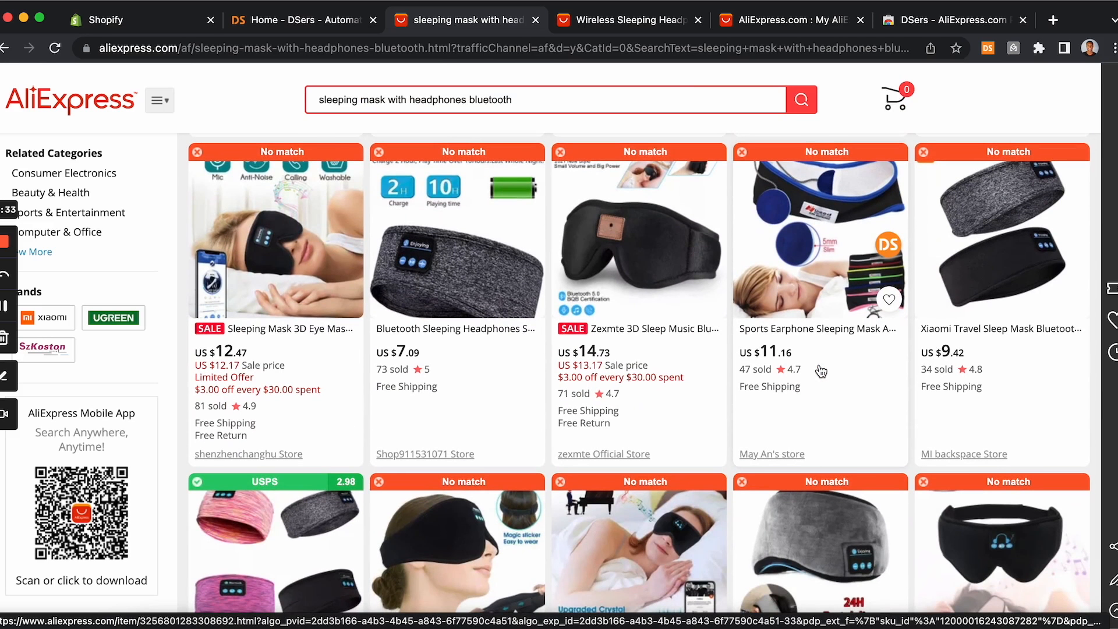
scroll(821, 371, "down", 10)
scroll(821, 371, "down", 8)
scroll(821, 371, "up", 20)
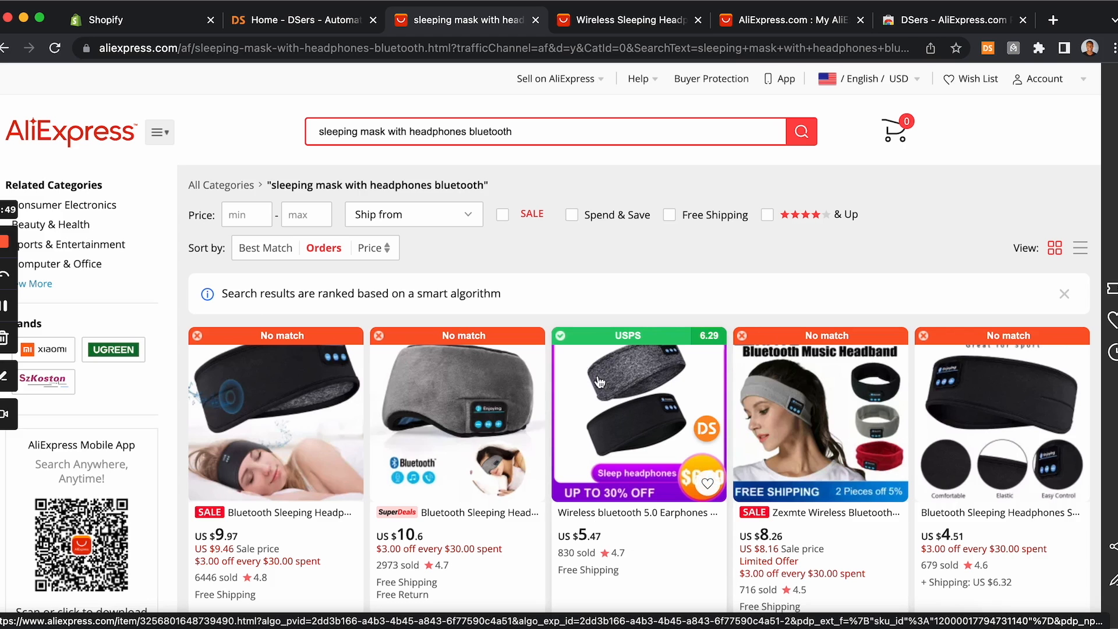
scroll(643, 381, "down", 2)
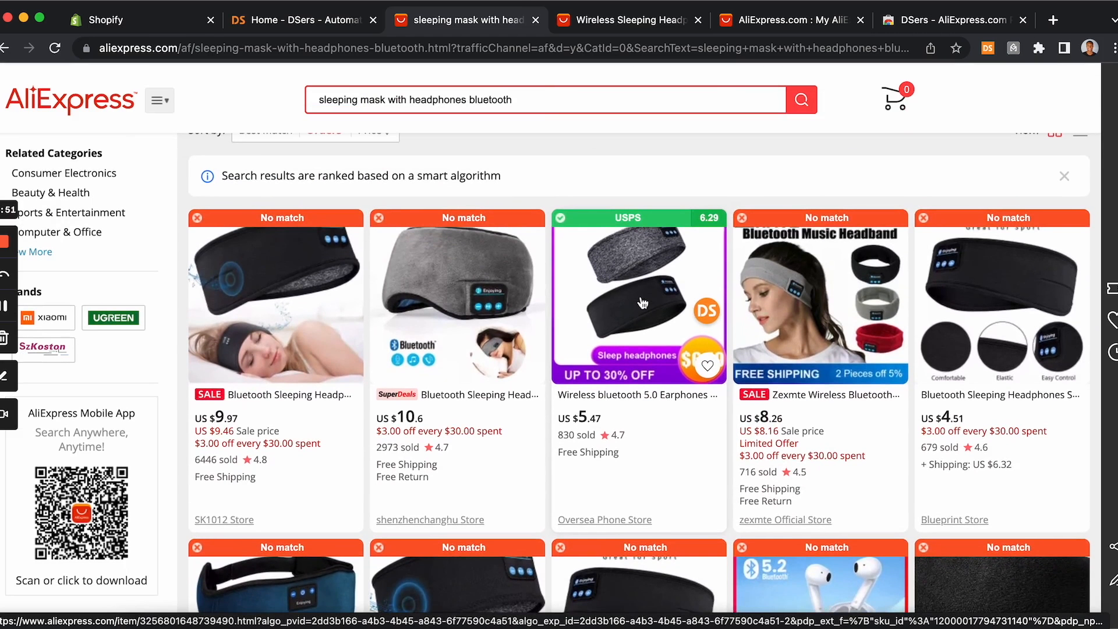
left_click(643, 324)
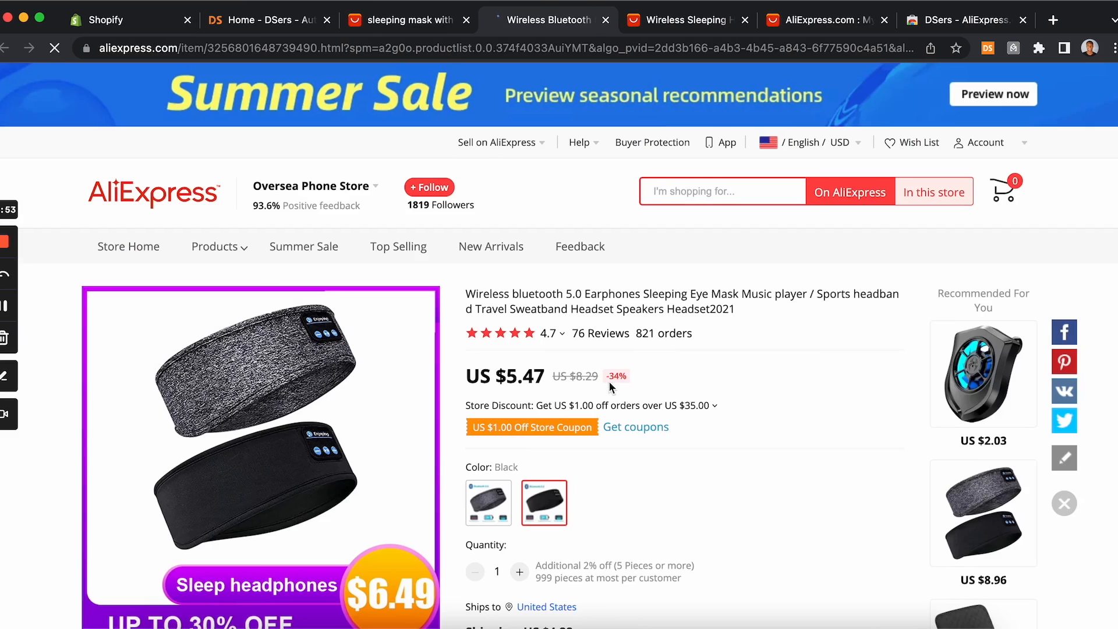
Step: Open the product's shipping methods, expand more options, and select the USPS shipping option
scroll(528, 368, "down", 3)
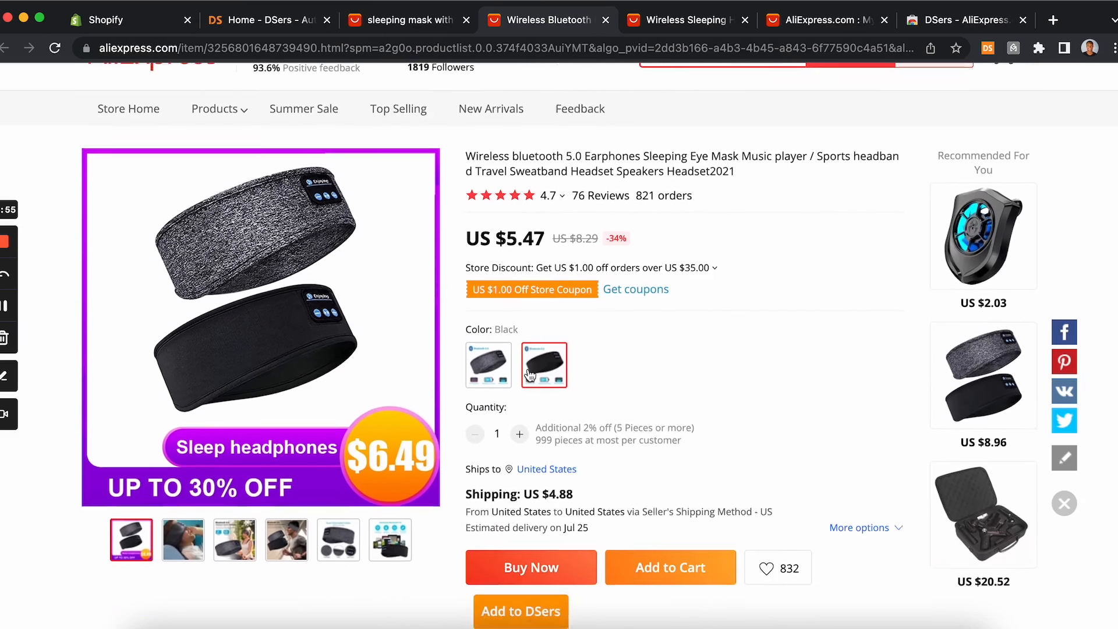
scroll(529, 368, "down", 2)
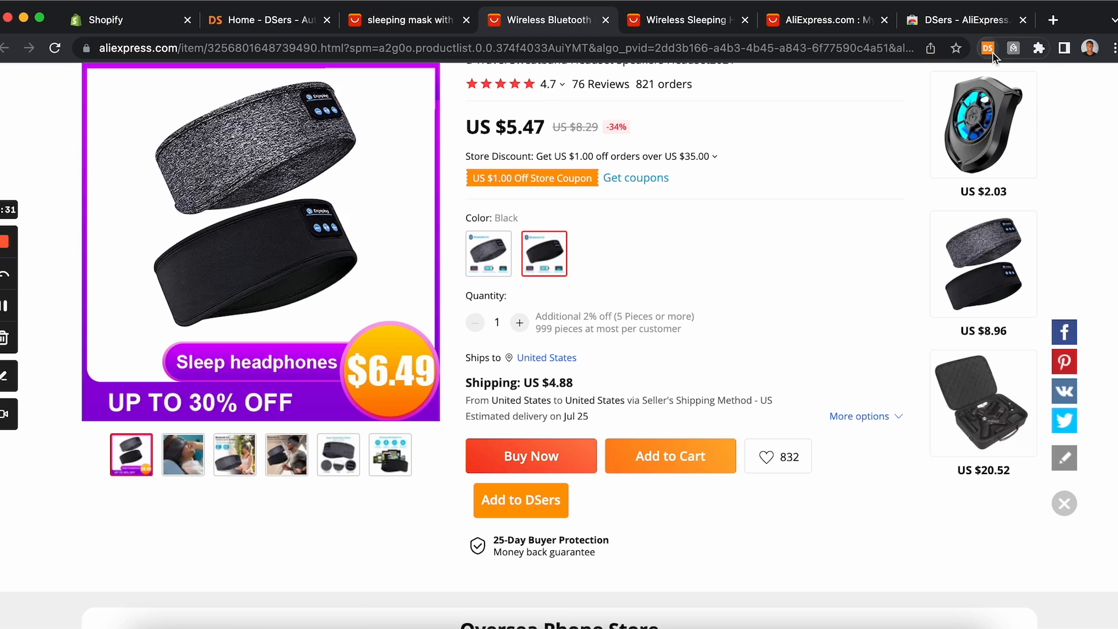
left_click(718, 402)
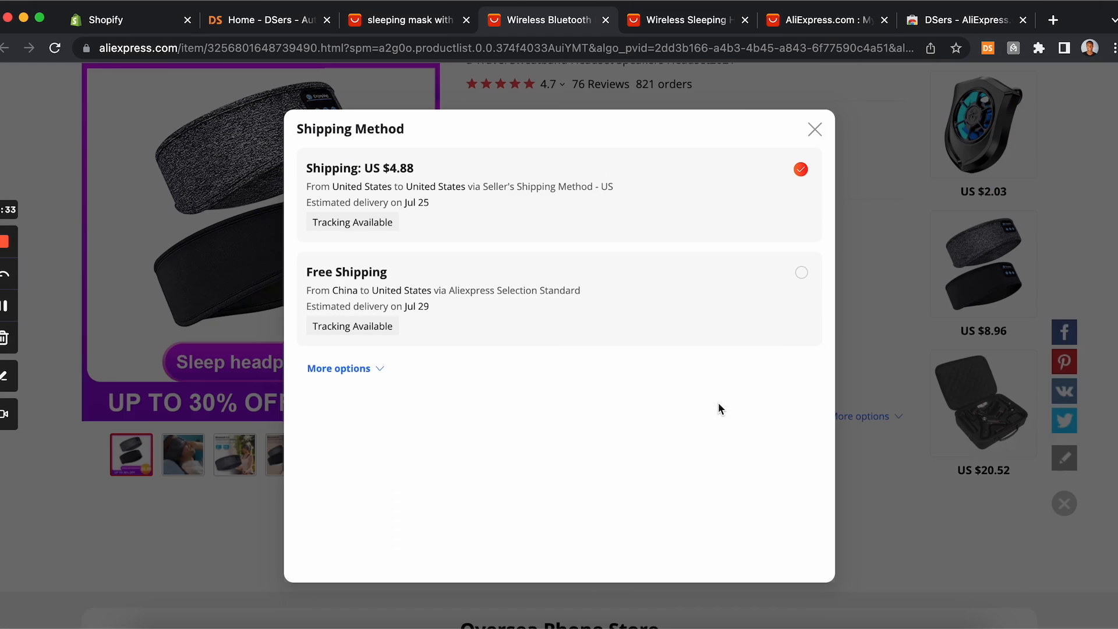
left_click(370, 369)
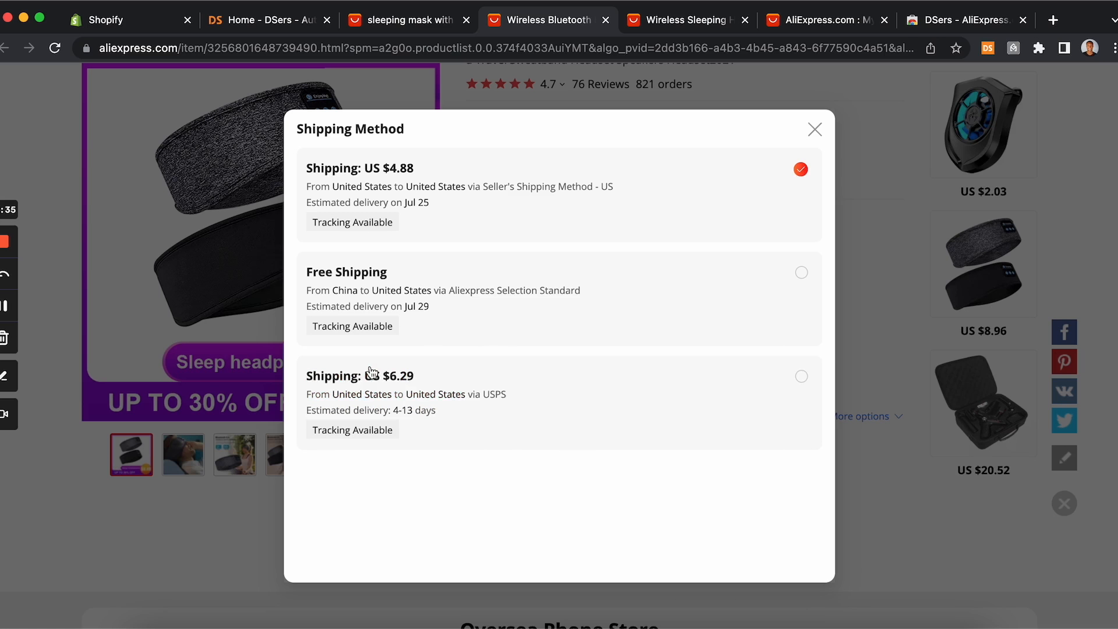
left_click(505, 408)
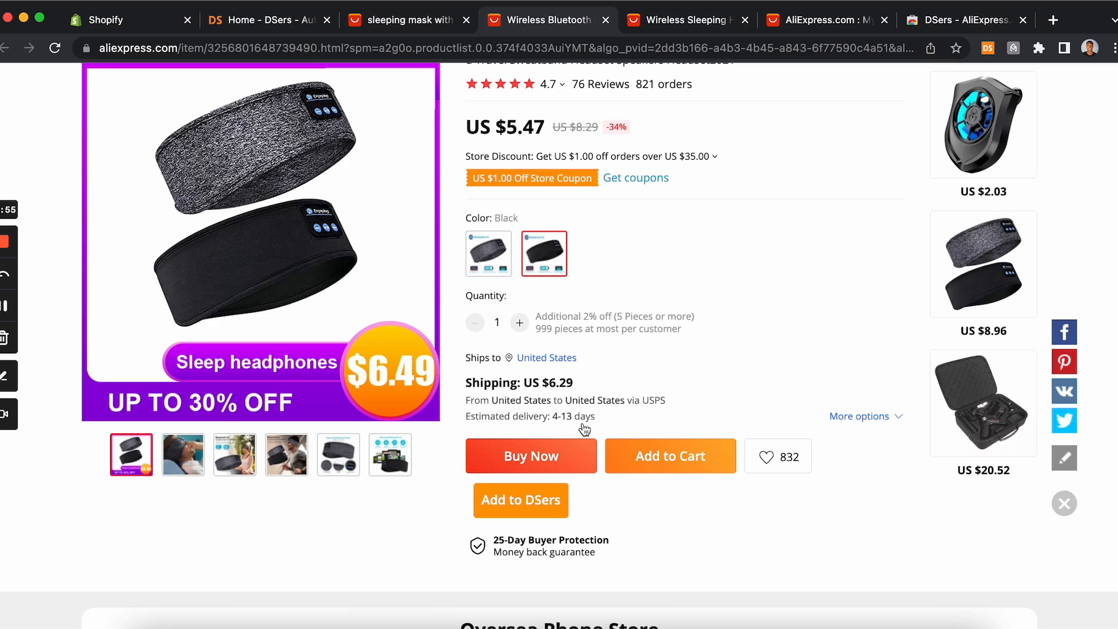
Step: Return to the search results and open the DSers extension's shipping option list without changing it
left_click(428, 26)
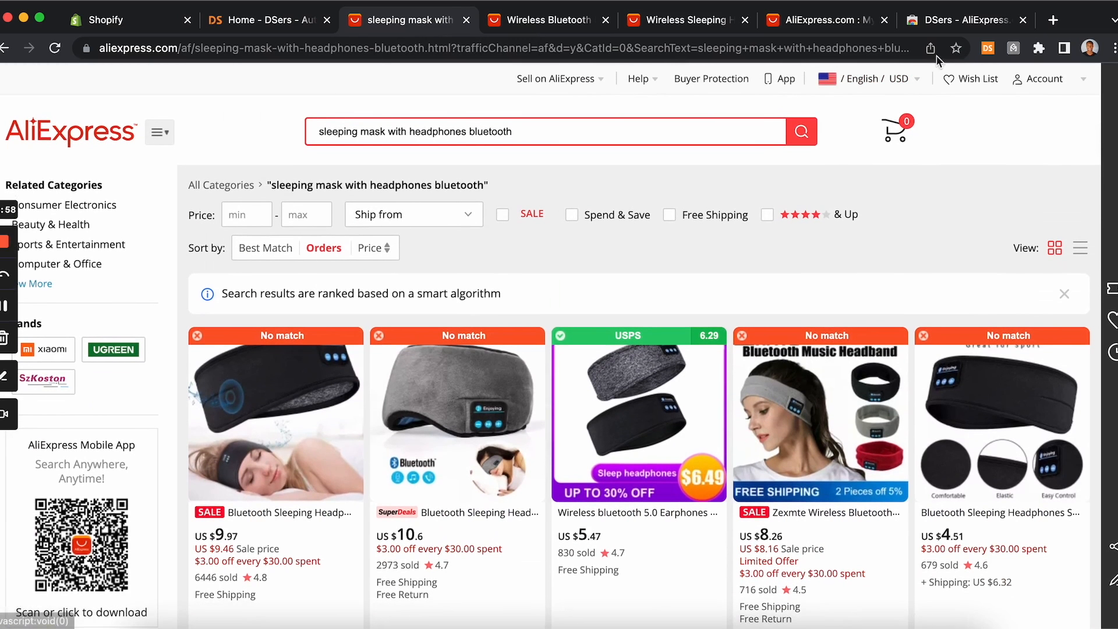
left_click(988, 48)
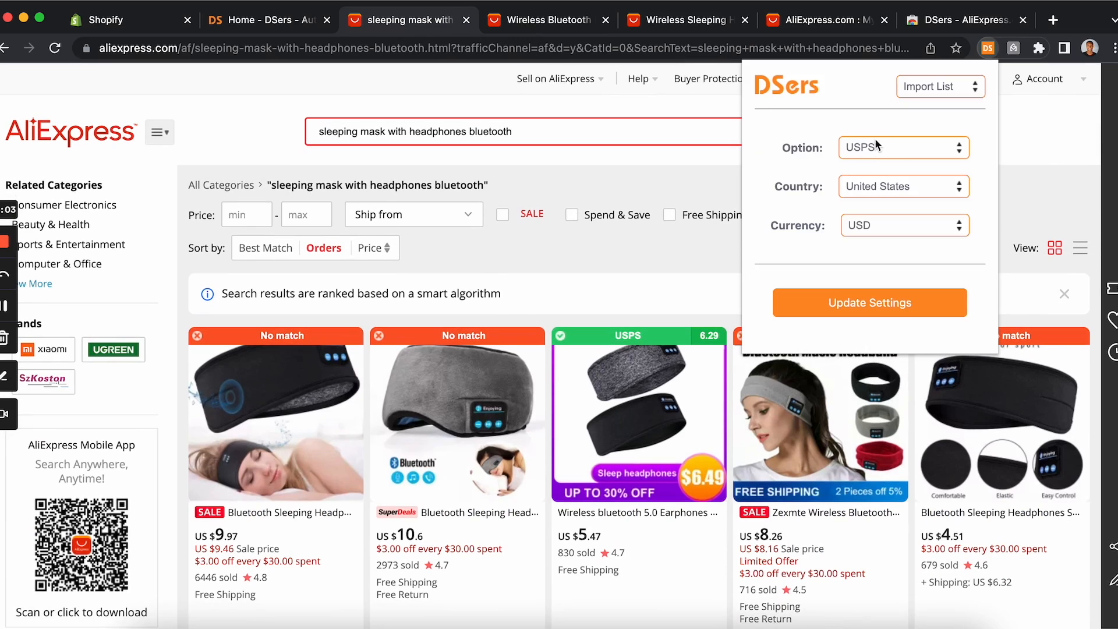
left_click(703, 173)
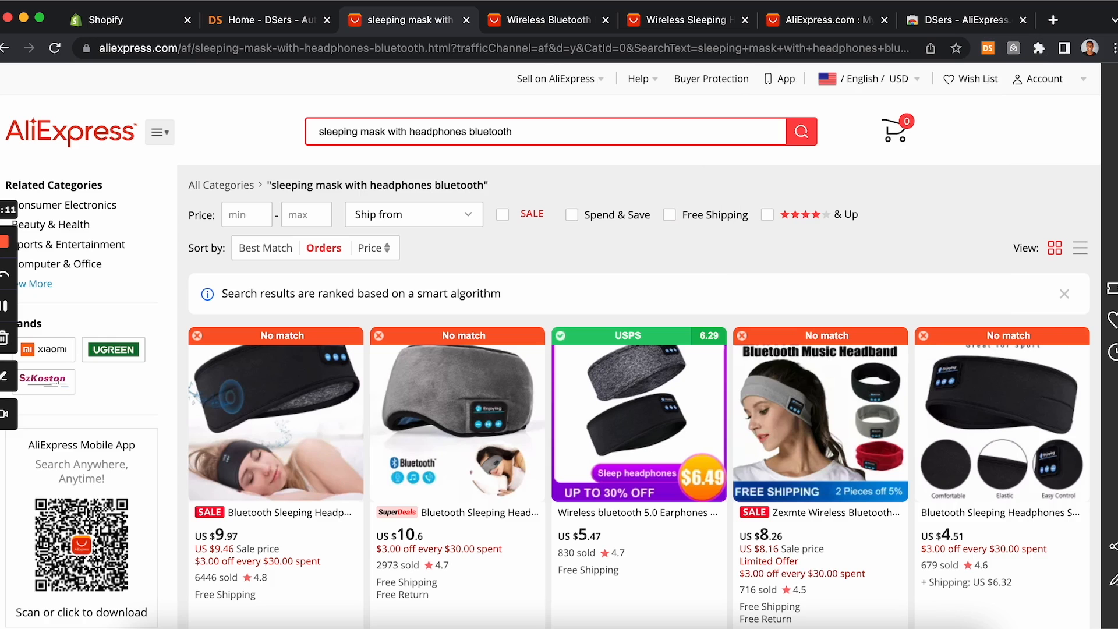
left_click(987, 48)
left_click(909, 147)
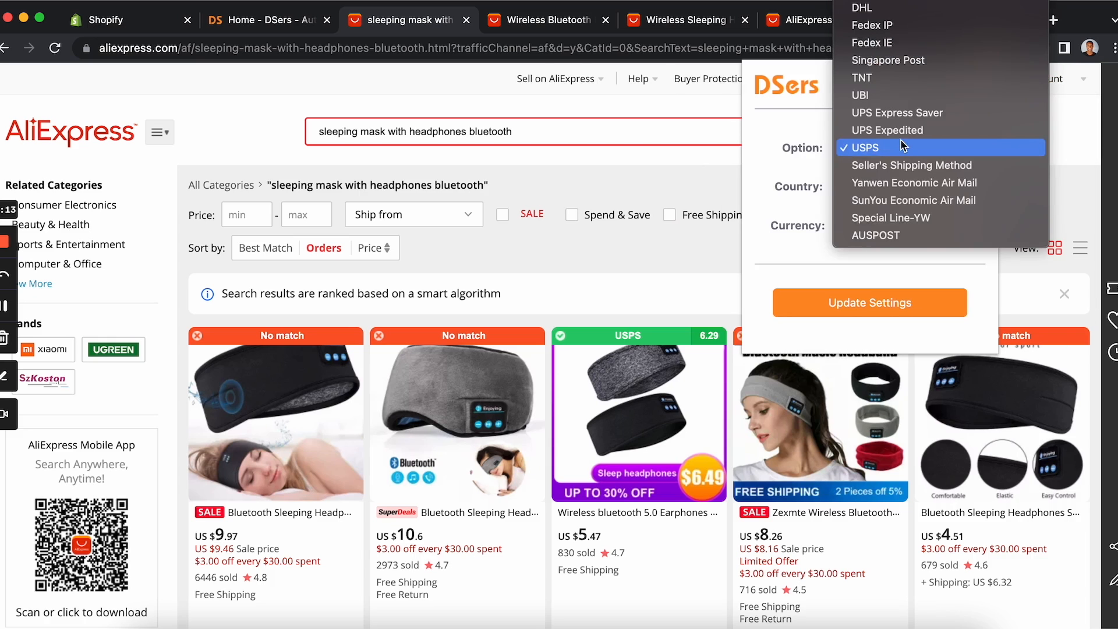
left_click(708, 174)
left_click(708, 174)
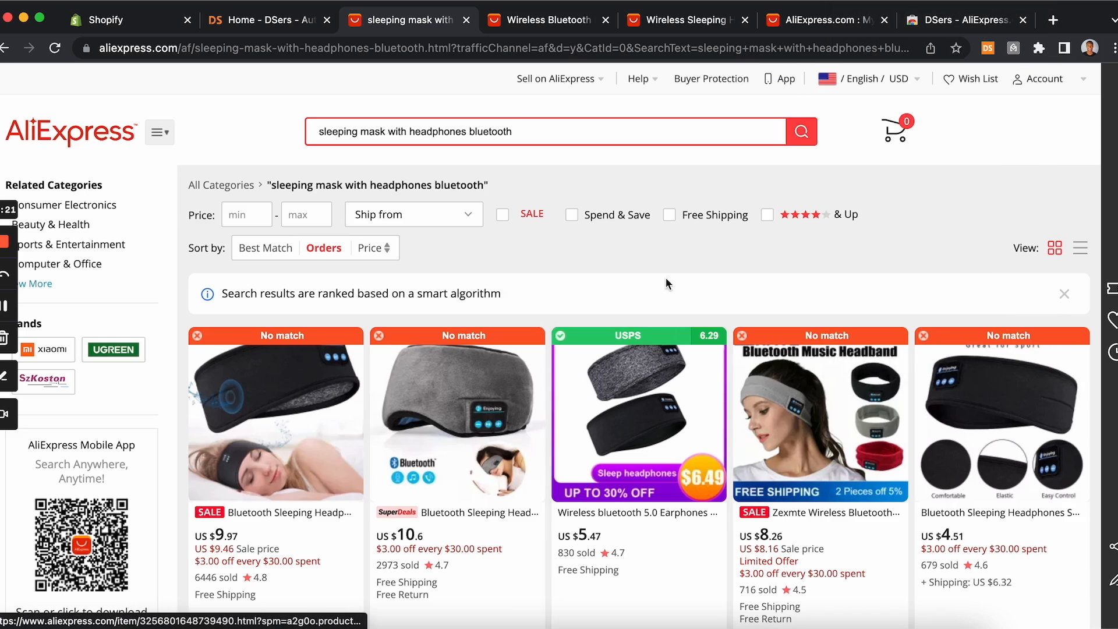
Step: Scroll the results, then review the full list of shipping carriers in the DSers extension's option menu
scroll(499, 441, "down", 3)
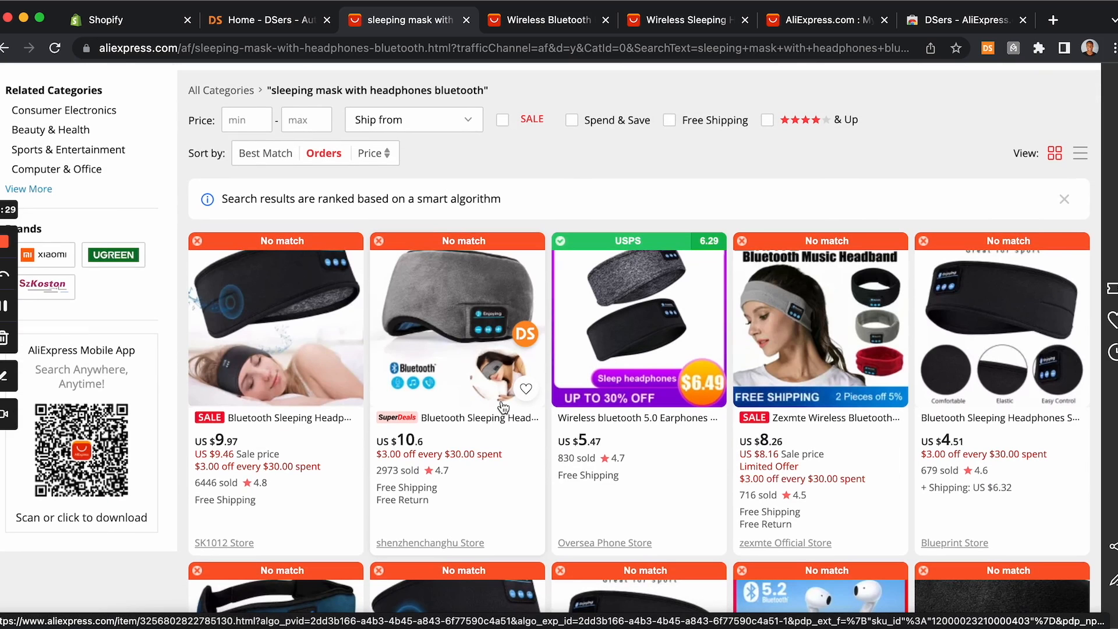
scroll(503, 406, "down", 3)
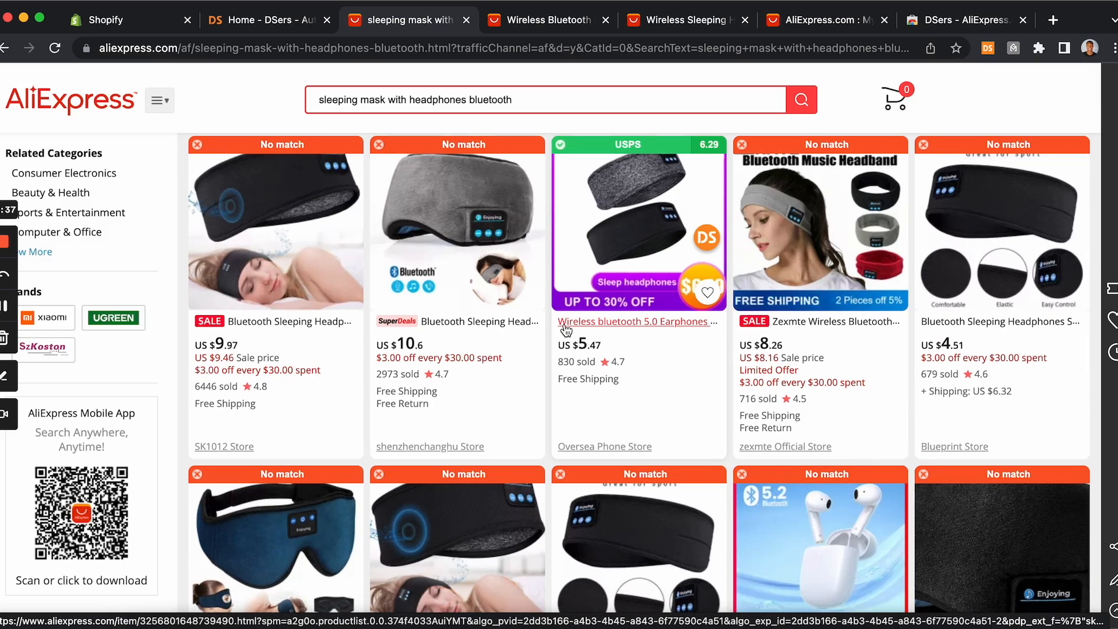
scroll(566, 330, "down", 1)
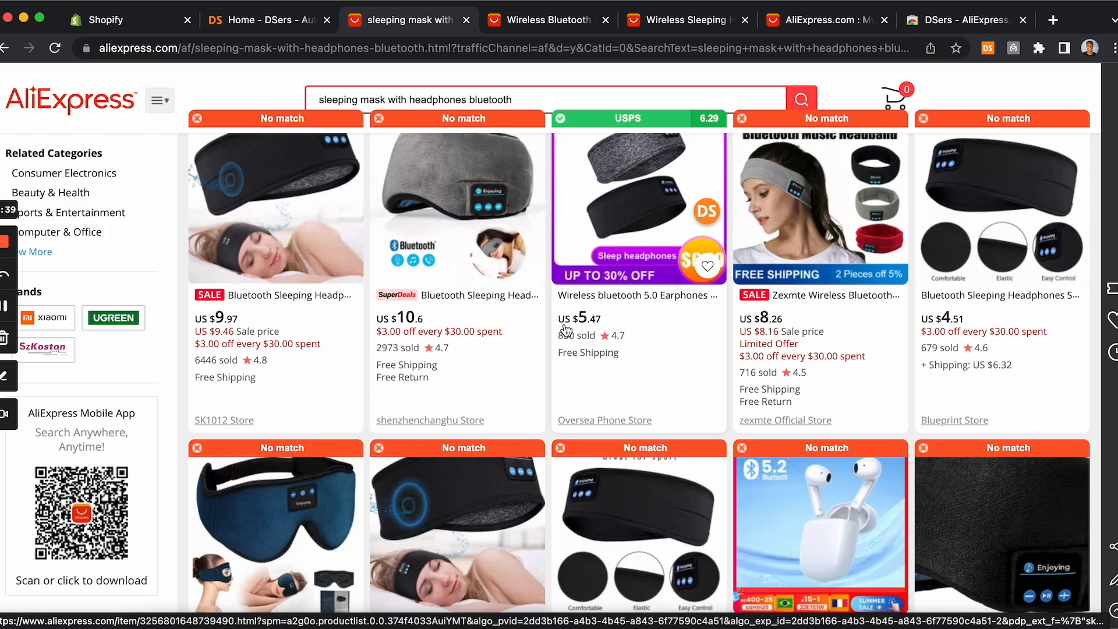
scroll(566, 330, "up", 5)
mouse_move(961, 146)
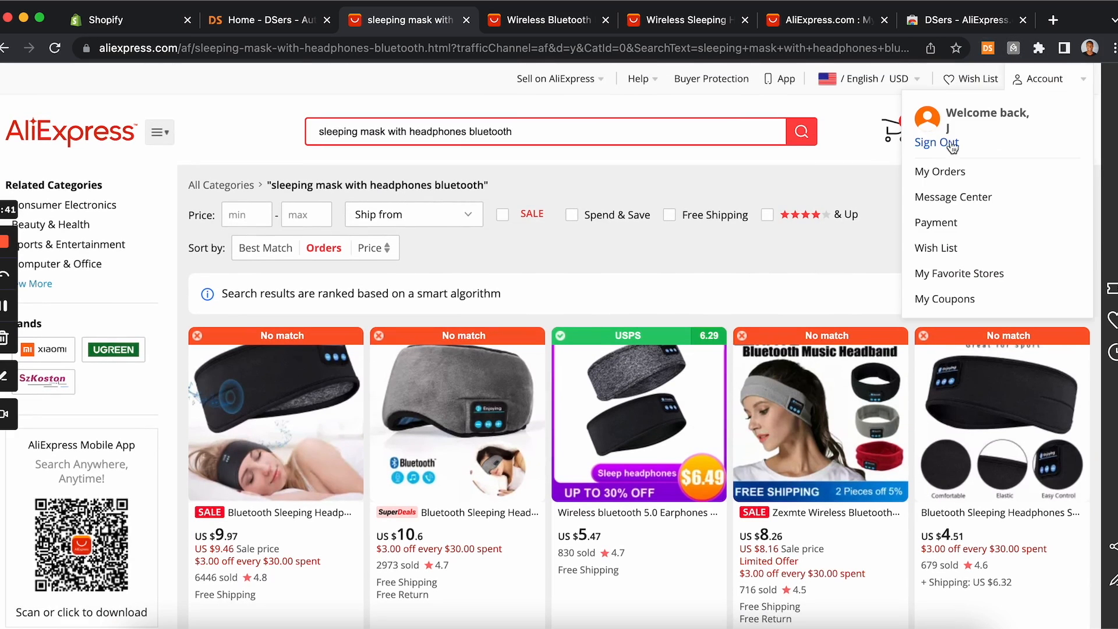
left_click(988, 48)
left_click(900, 148)
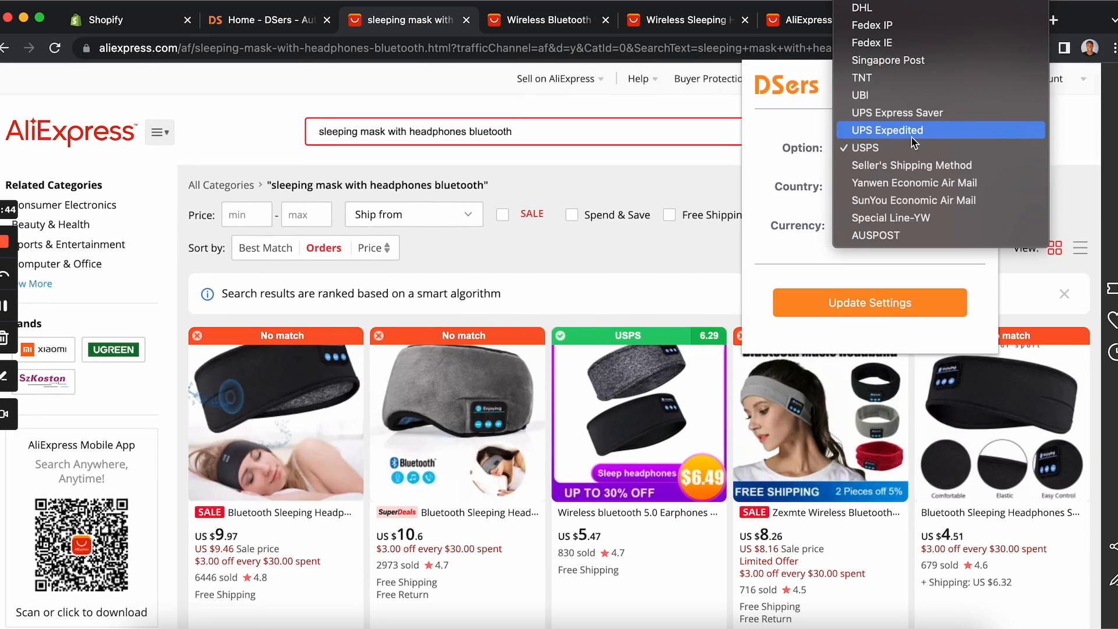
scroll(873, 127, "up", 4)
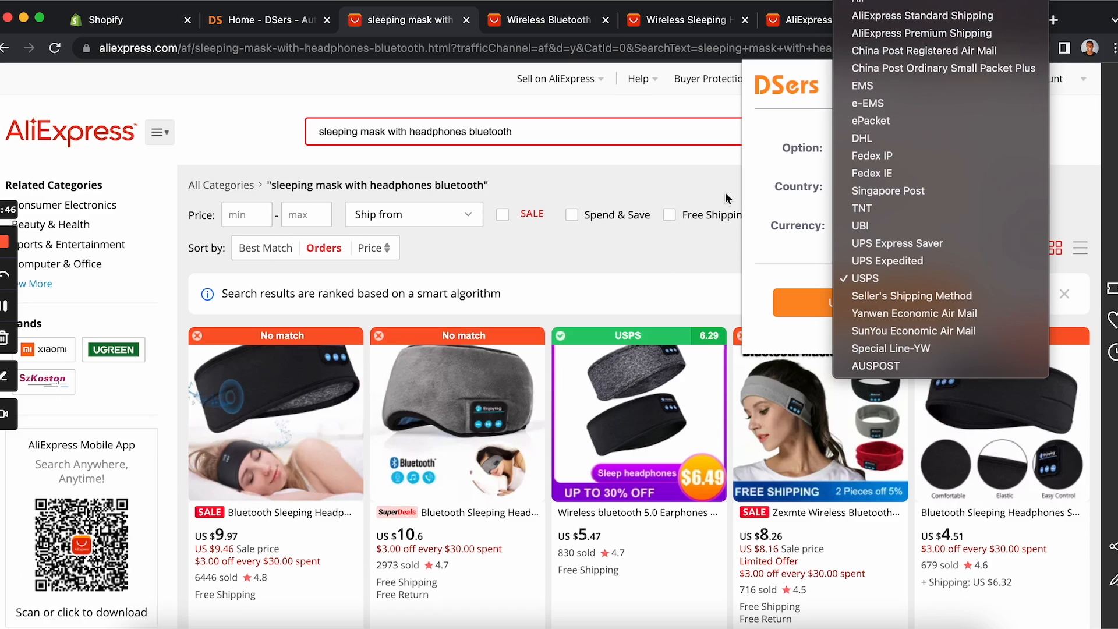
left_click(700, 244)
left_click(700, 247)
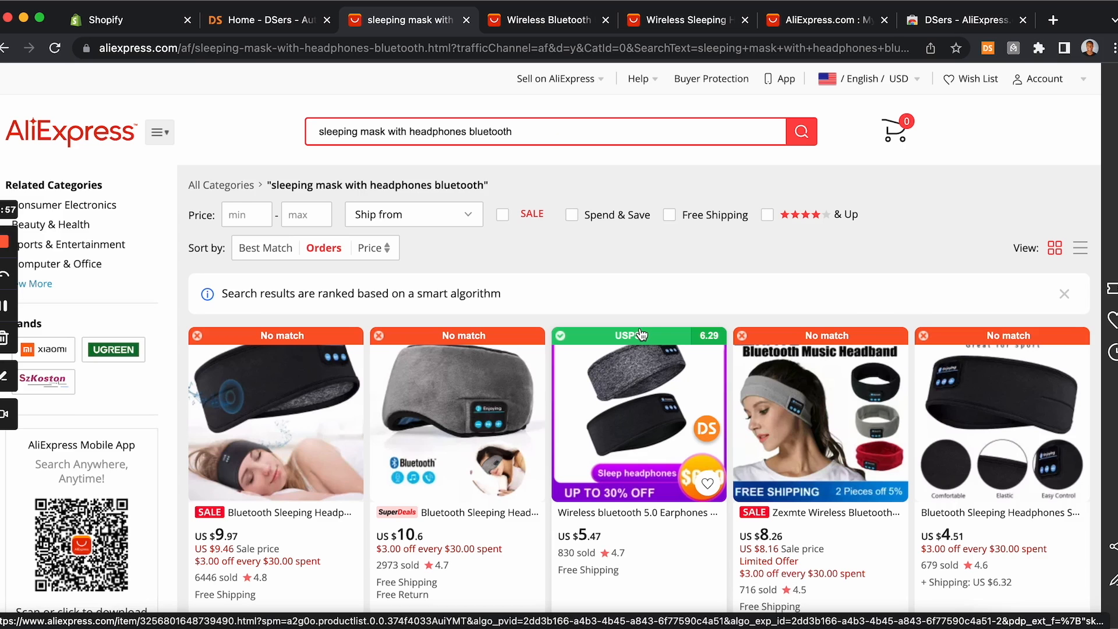
Step: Scroll through the search results comparing the USPS-badged listings and their shipping costs
scroll(641, 334, "down", 8)
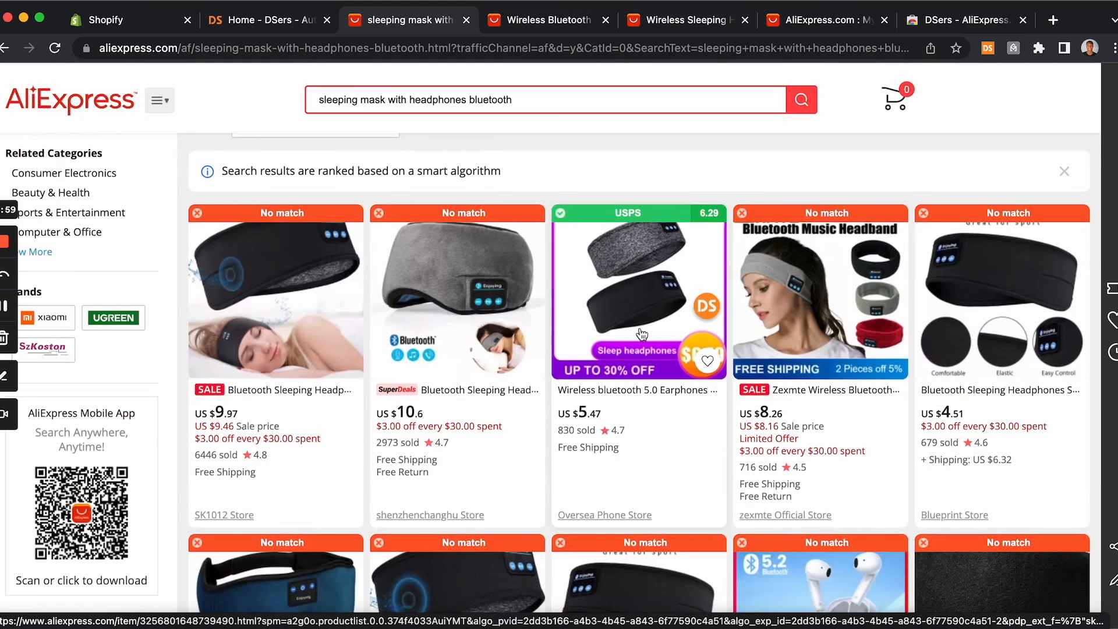
scroll(640, 333, "down", 12)
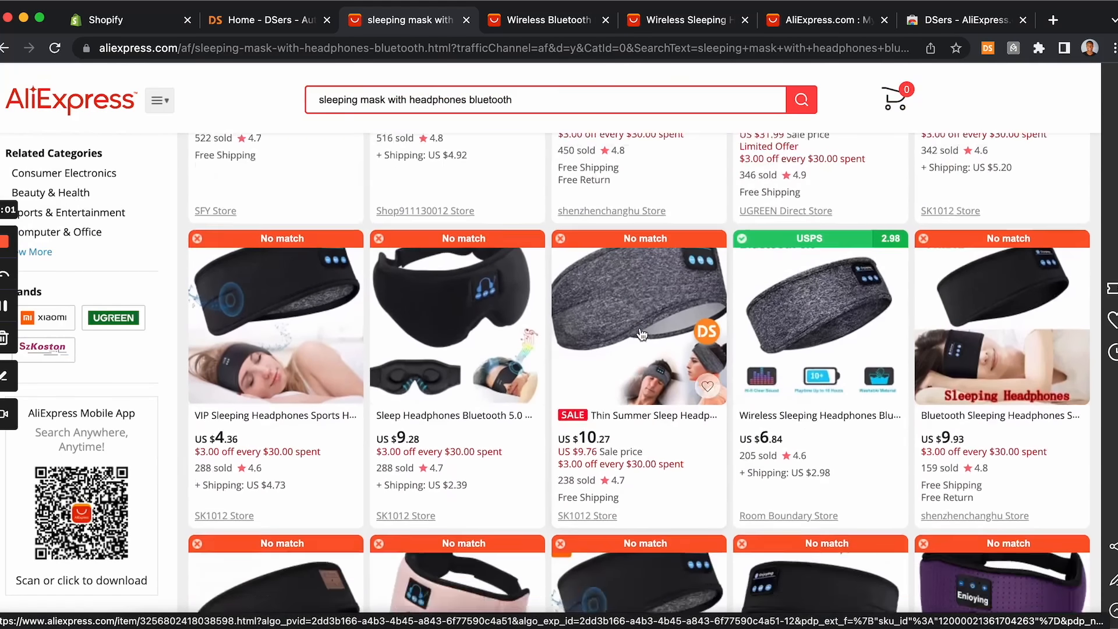
scroll(641, 334, "down", 15)
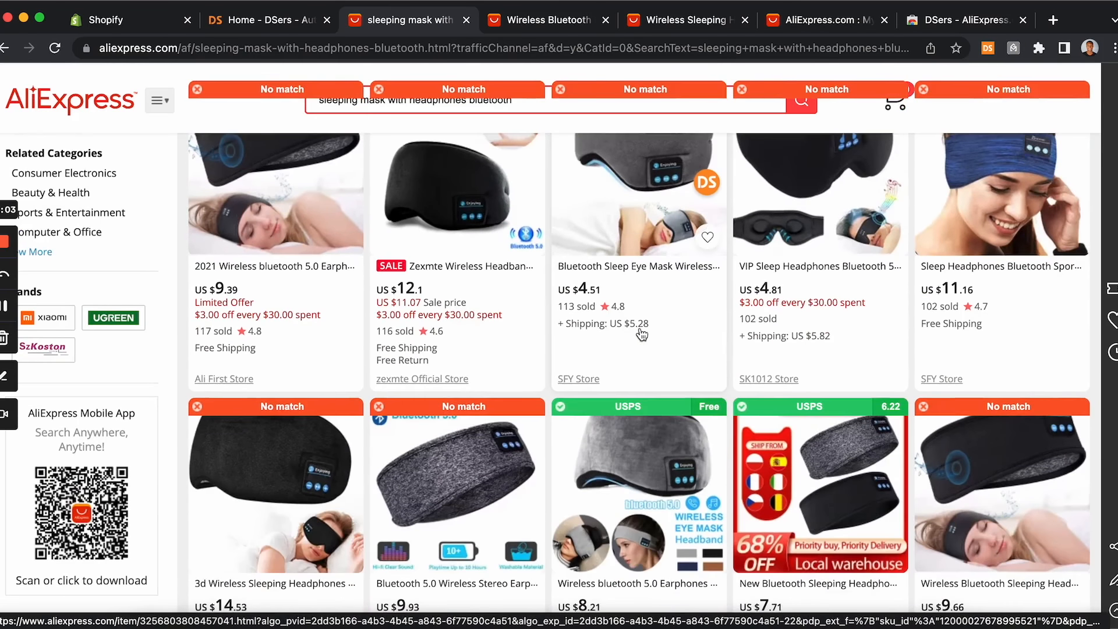
scroll(642, 334, "down", 15)
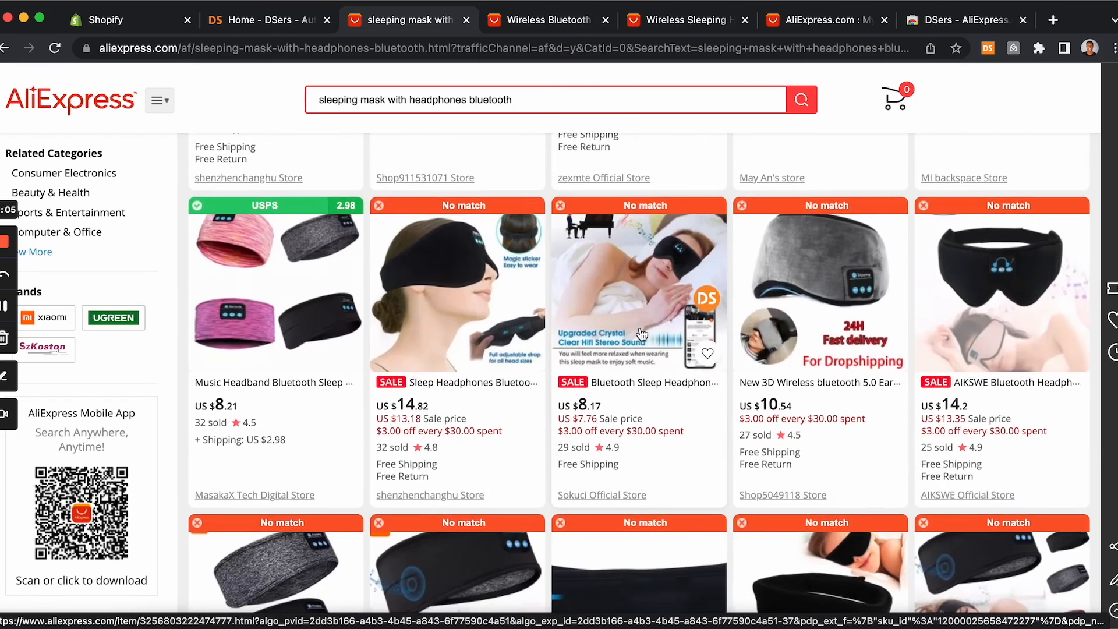
scroll(641, 334, "down", 5)
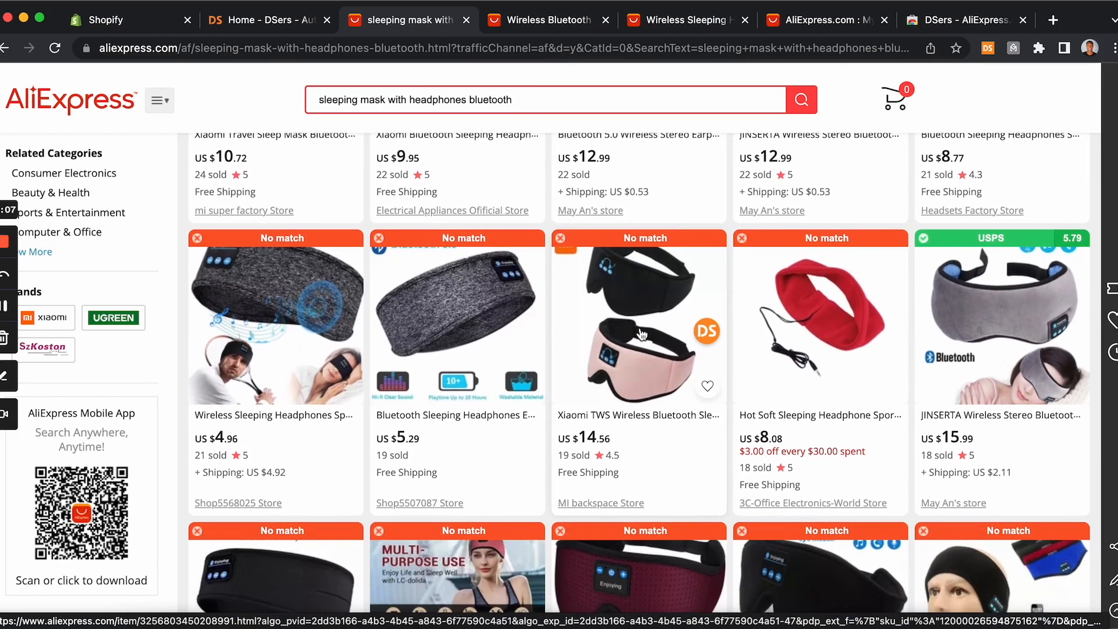
scroll(928, 349, "down", 15)
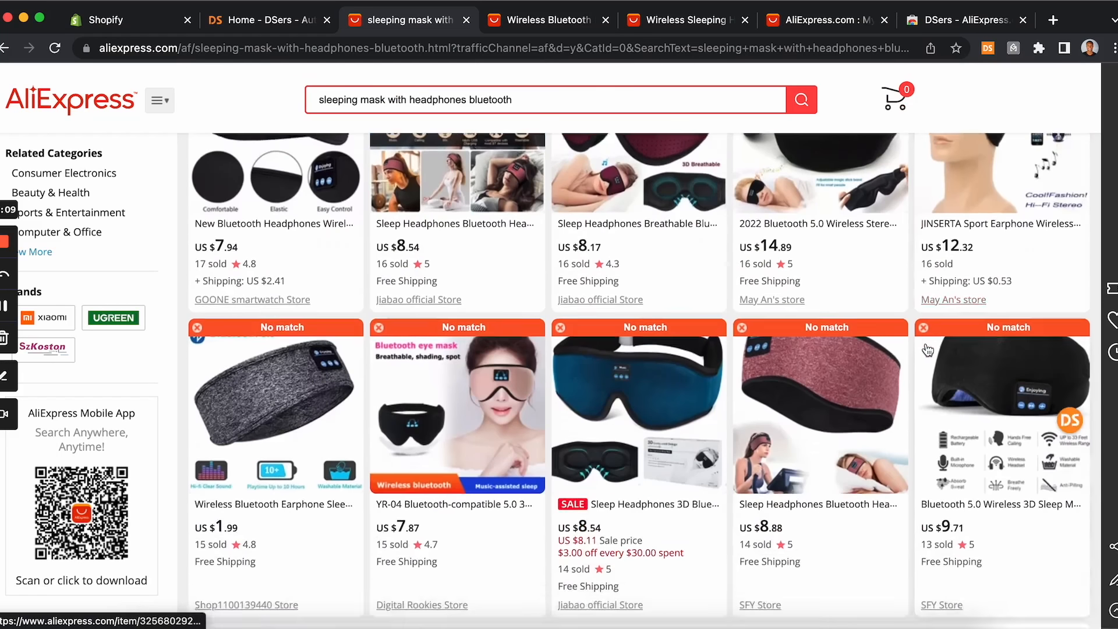
scroll(927, 350, "up", 8)
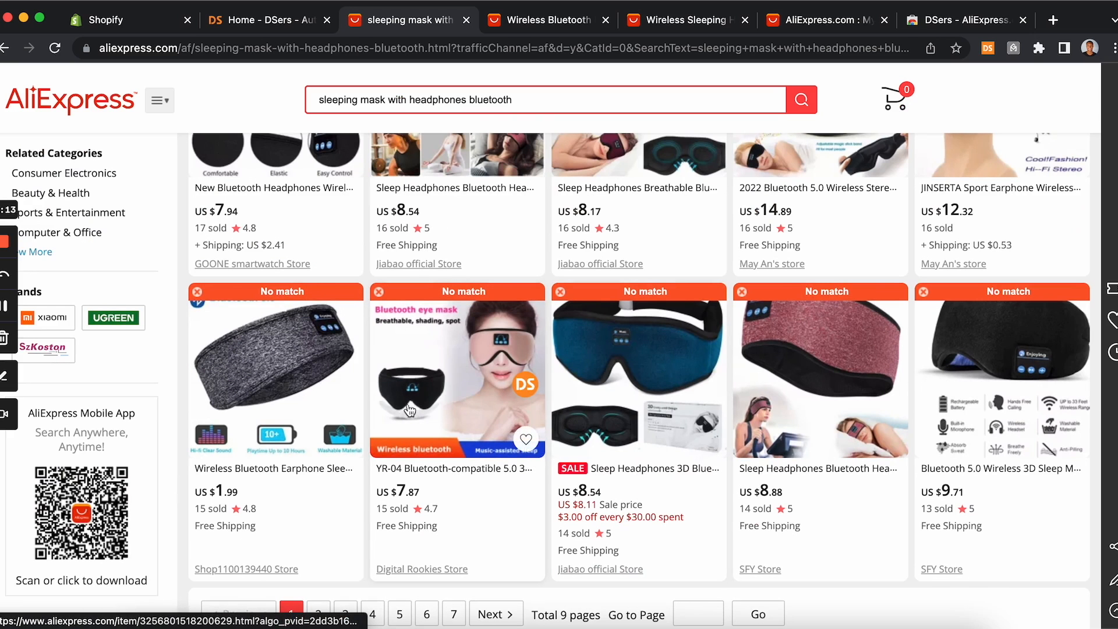
scroll(447, 235, "up", 6)
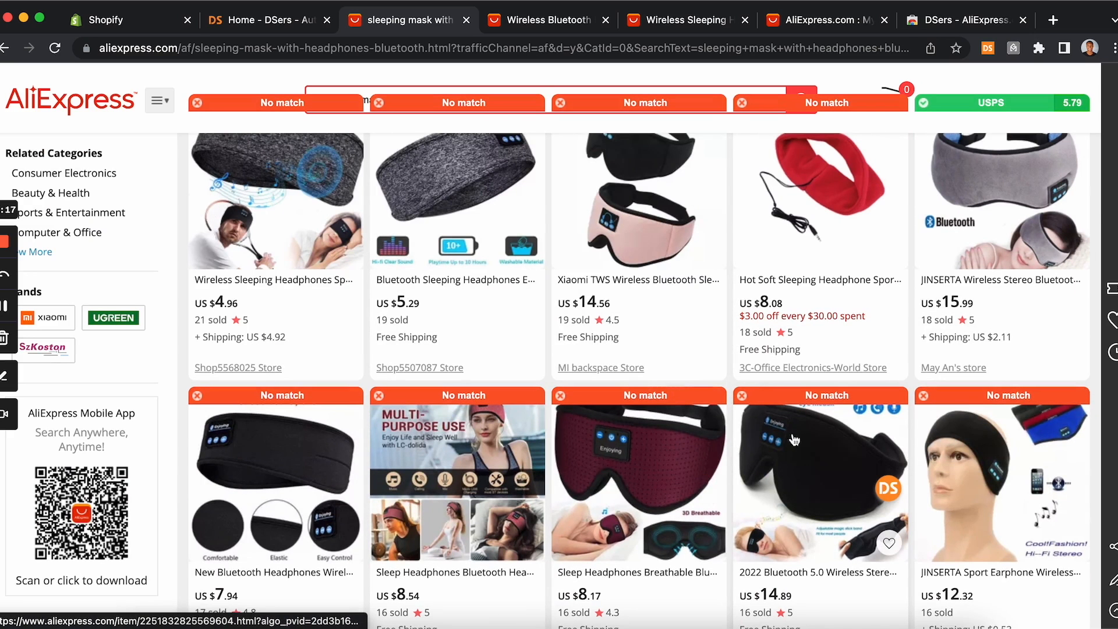
scroll(786, 464, "up", 1)
scroll(786, 464, "up", 12)
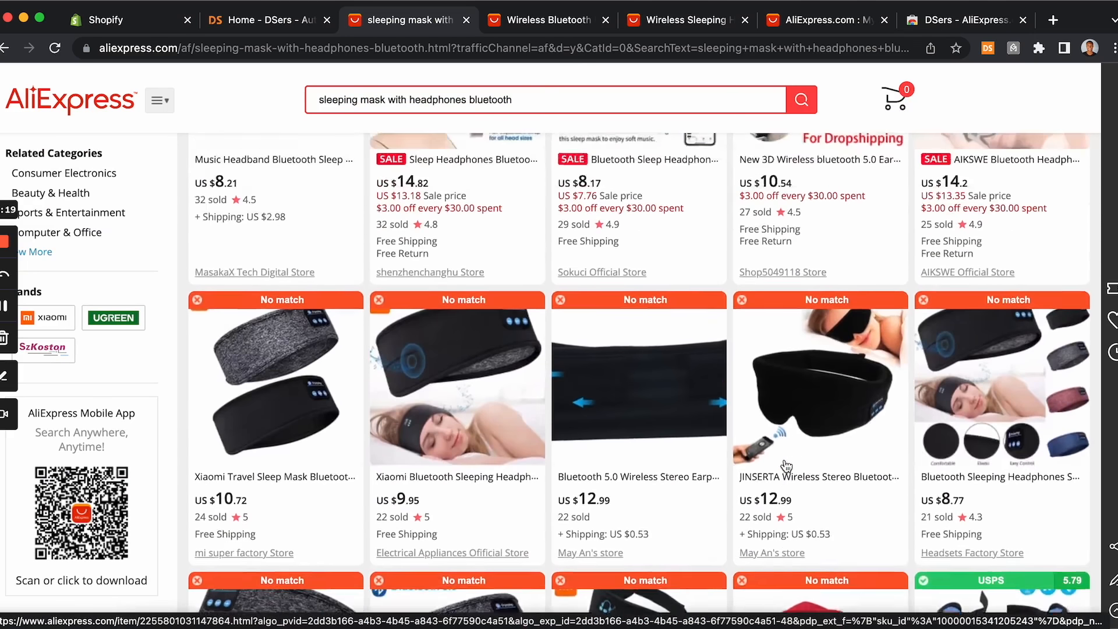
scroll(786, 465, "up", 15)
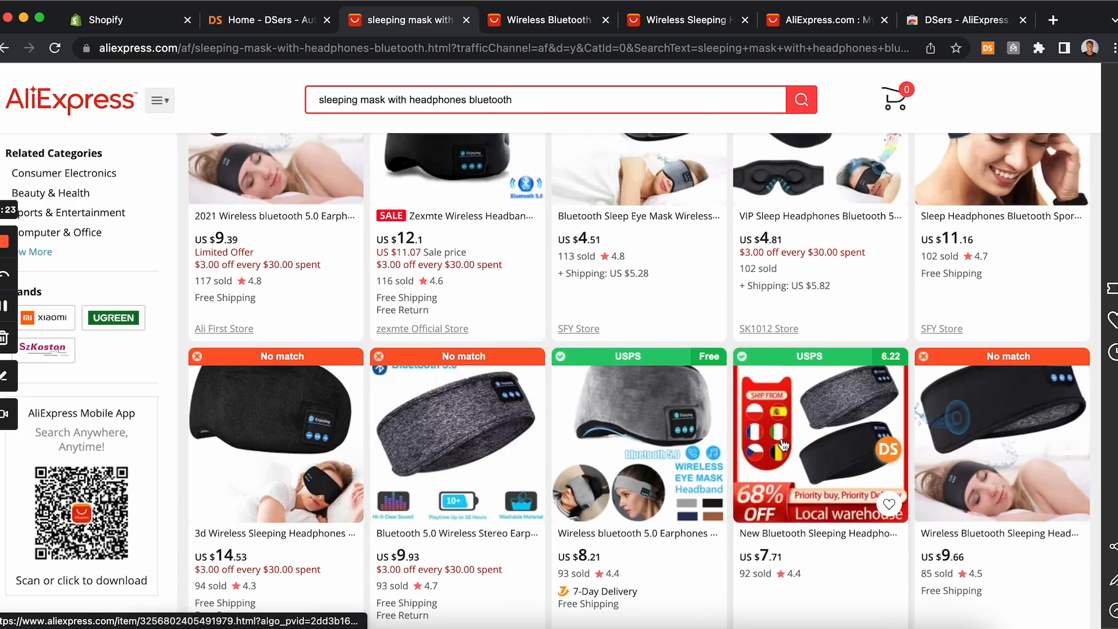
scroll(805, 418, "up", 3)
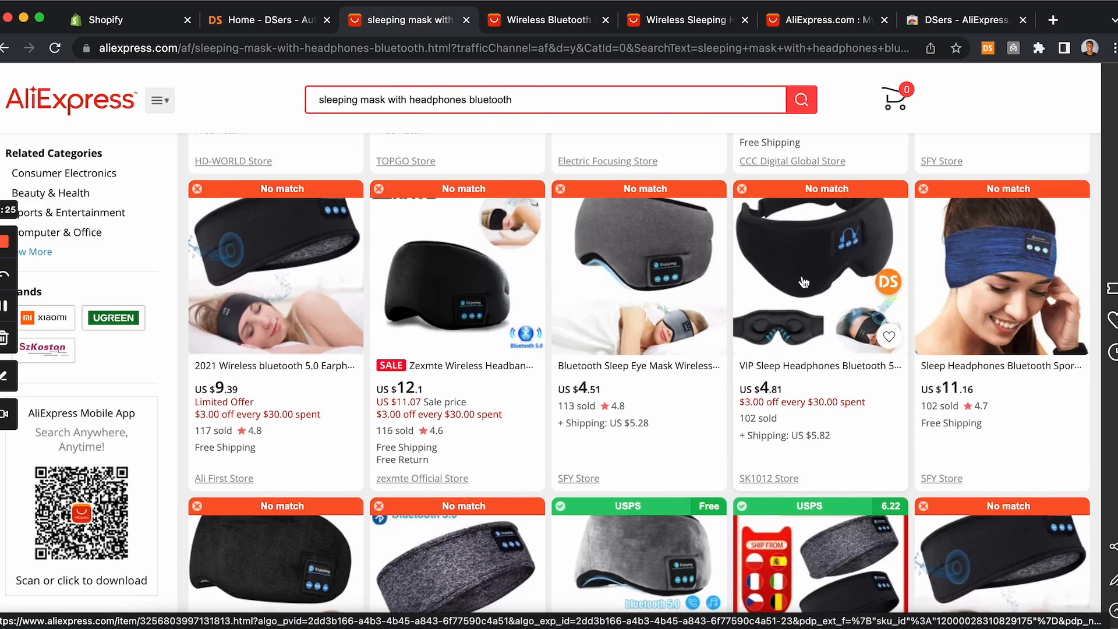
scroll(751, 286, "up", 4)
scroll(753, 285, "up", 10)
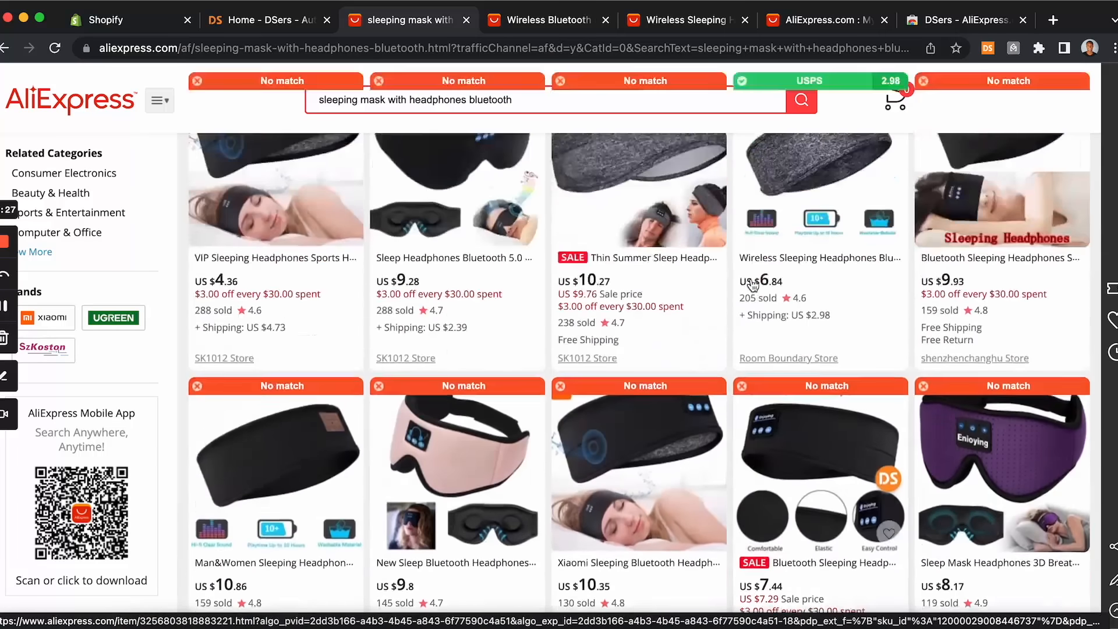
scroll(754, 285, "down", 10)
scroll(753, 285, "down", 20)
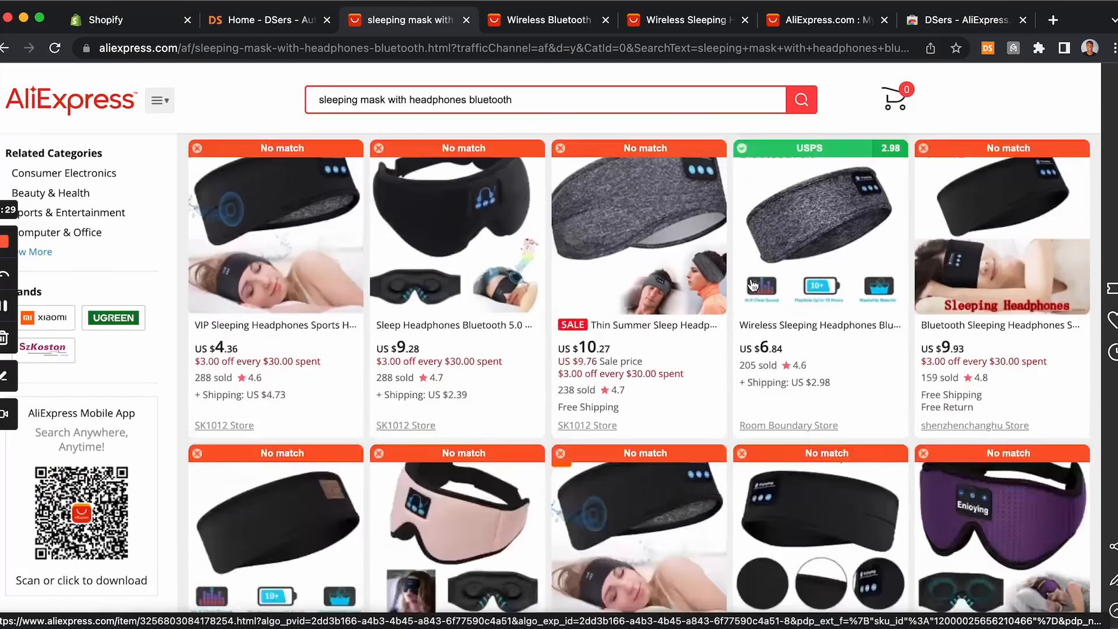
scroll(753, 285, "up", 5)
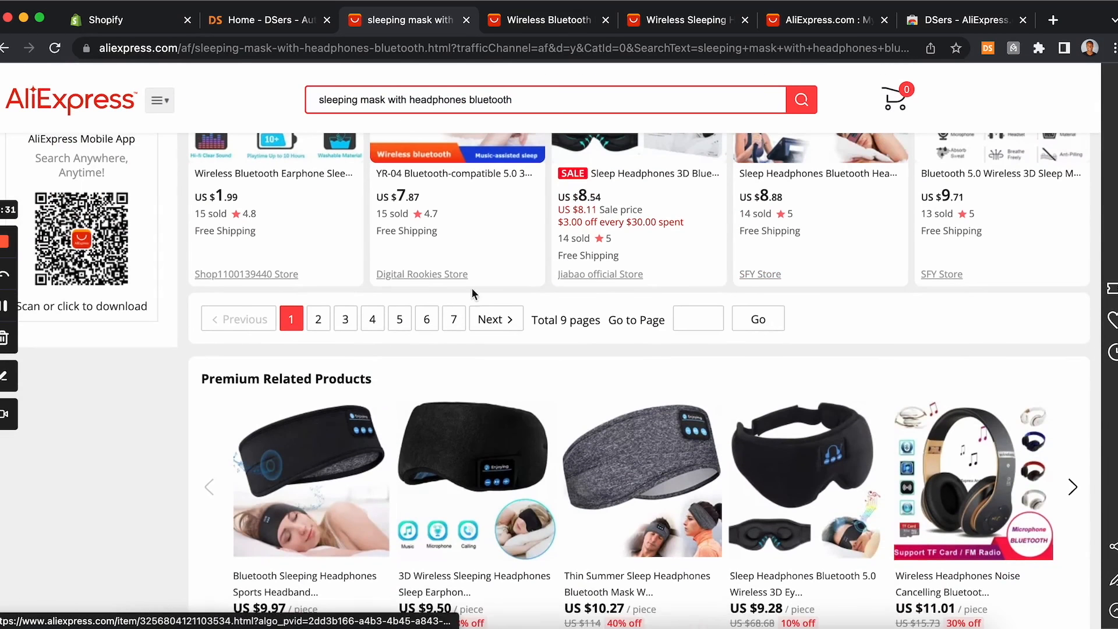
Step: Go back to the first page of results and open the USPS-badged Stereo Wireless V5.0 sleep mask listing
left_click(319, 314)
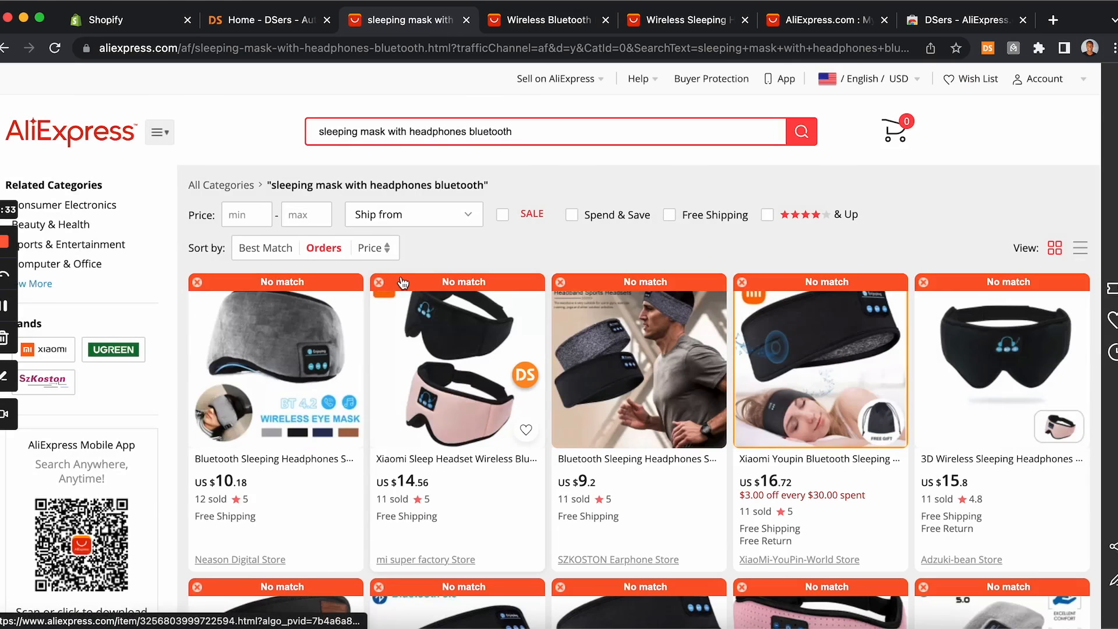
scroll(427, 315, "down", 6)
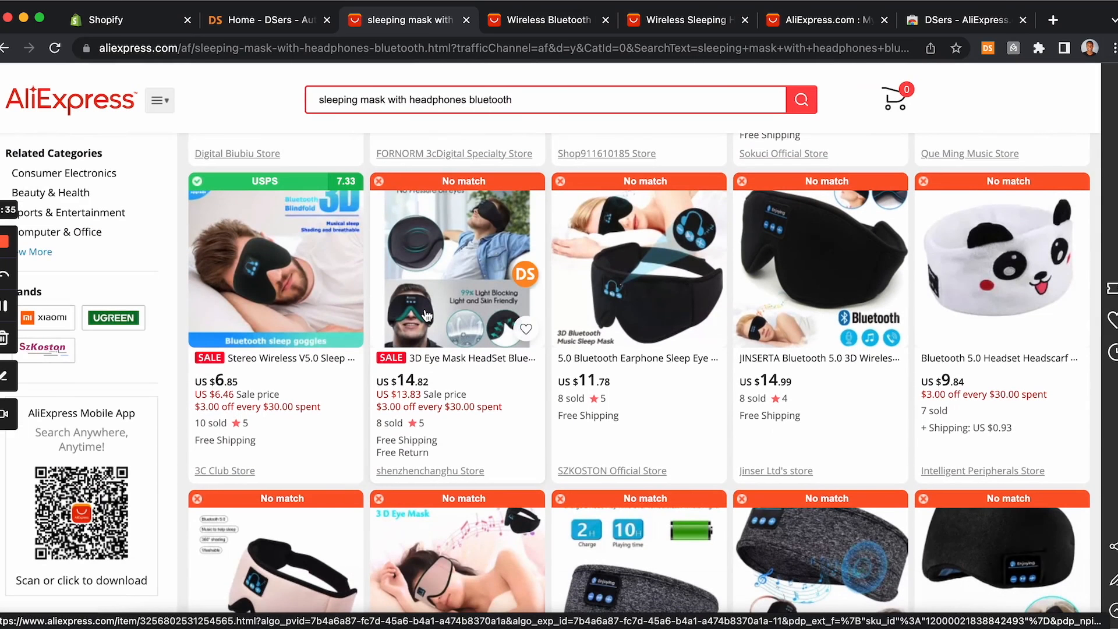
scroll(427, 315, "down", 1)
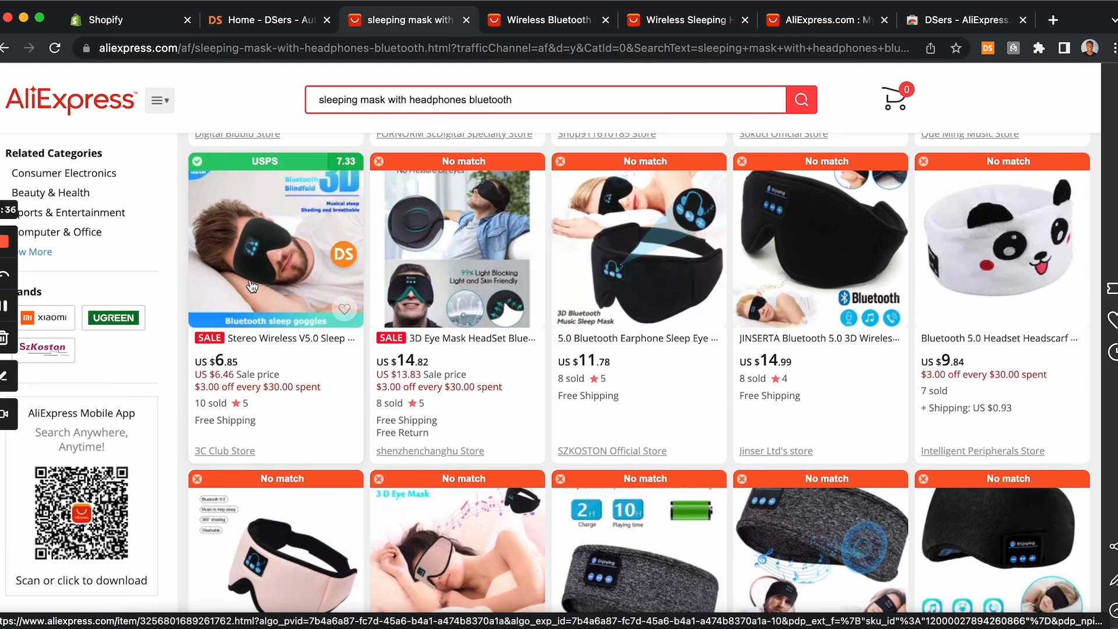
scroll(267, 252, "down", 1)
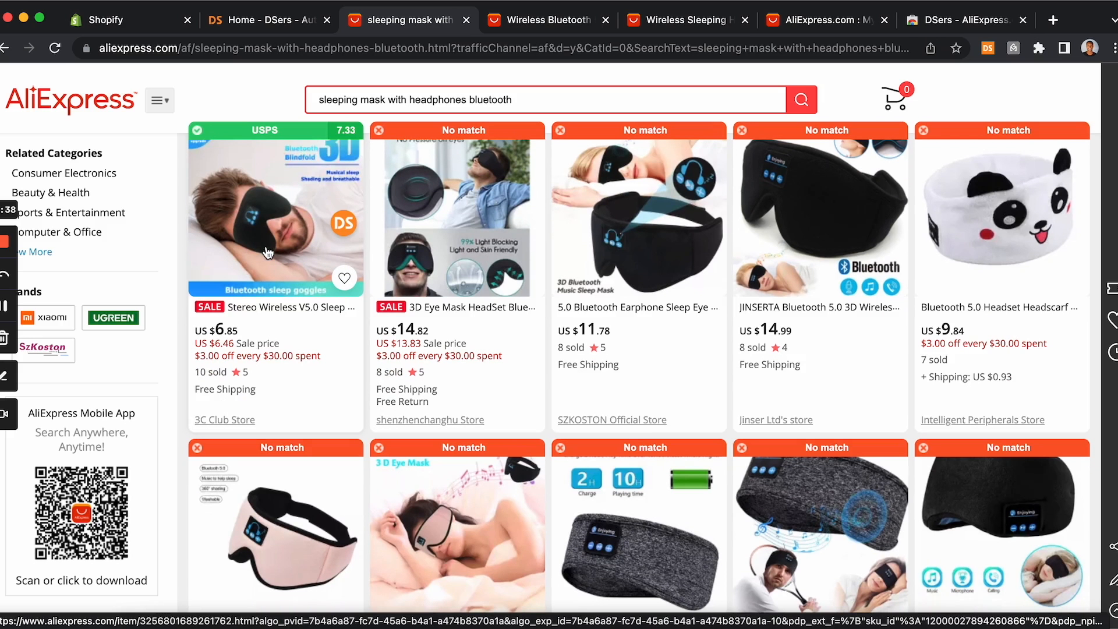
left_click(261, 215)
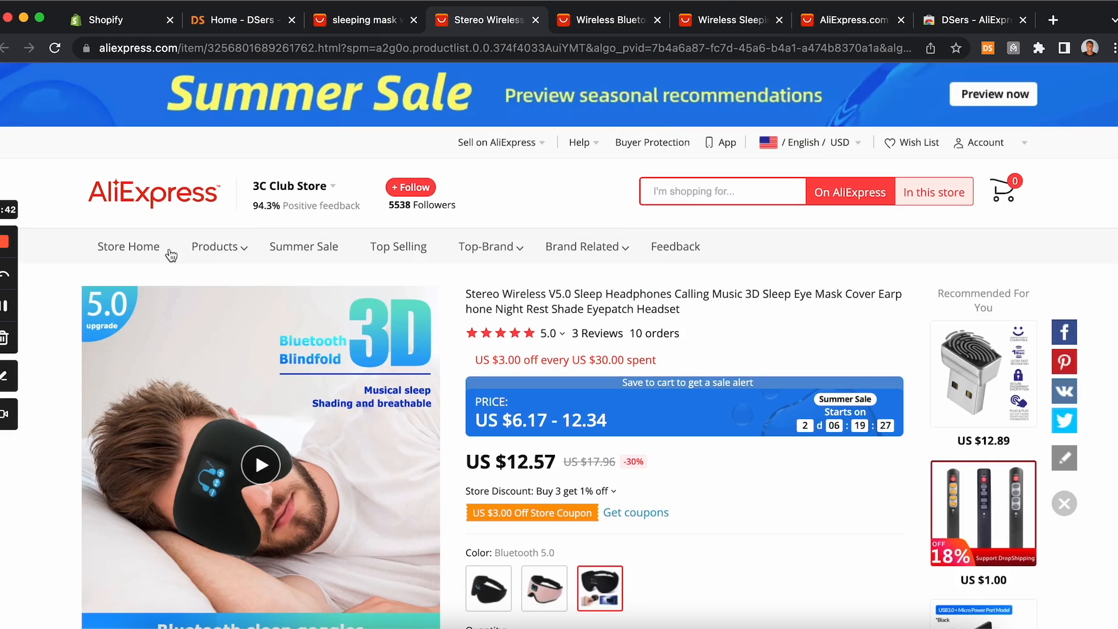
Step: Review the sleep mask's product page and compare it with the listings in the search results
scroll(390, 265, "down", 3)
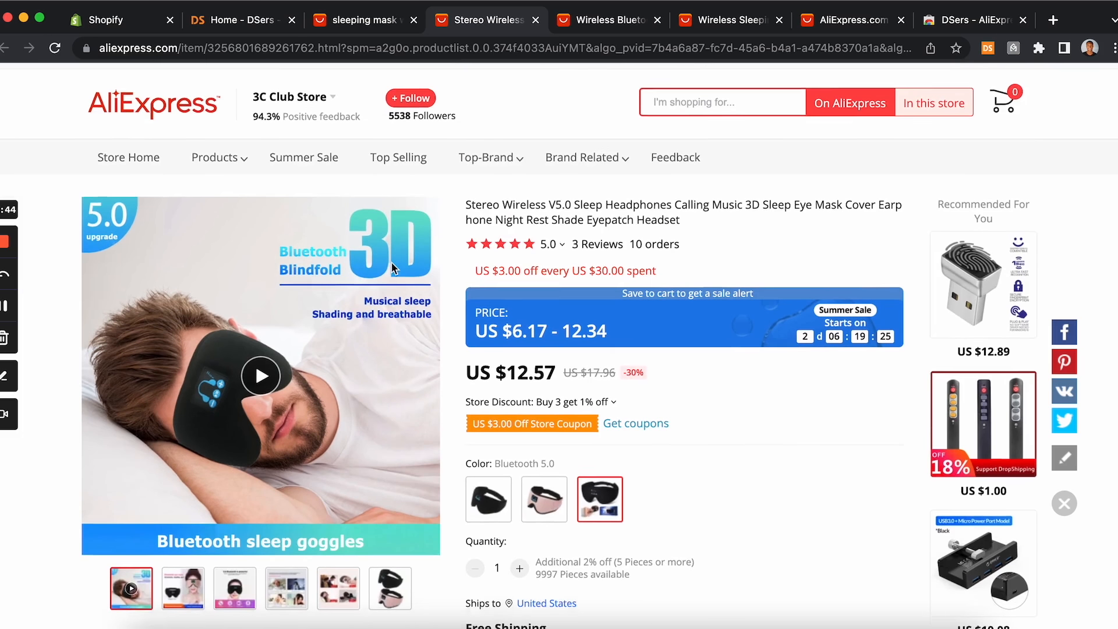
scroll(391, 263, "down", 6)
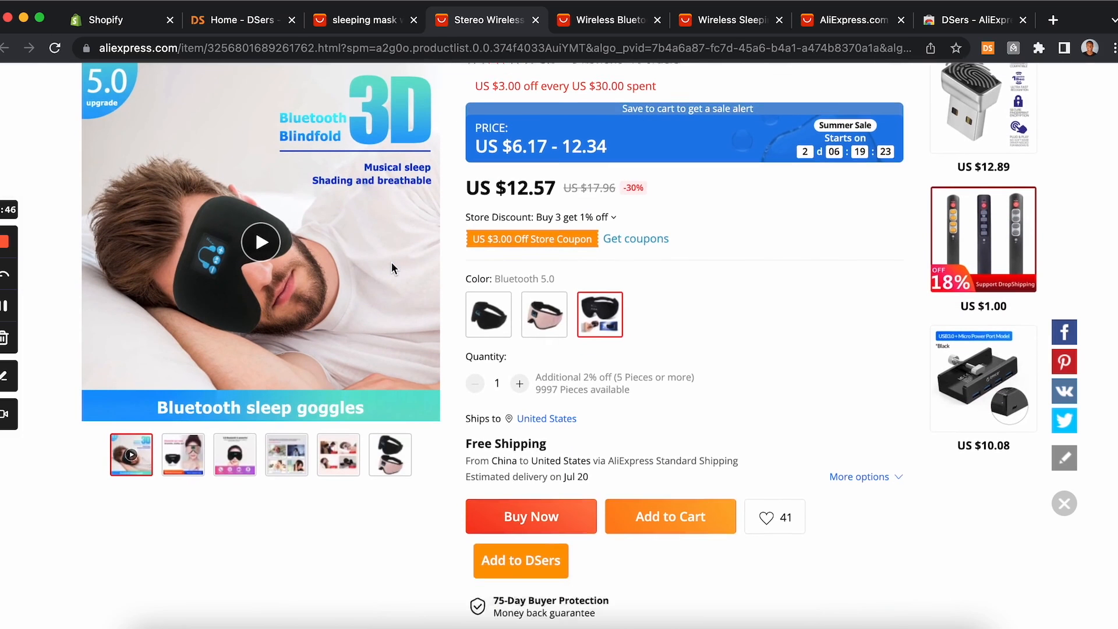
scroll(392, 268, "up", 4)
scroll(392, 268, "down", 2)
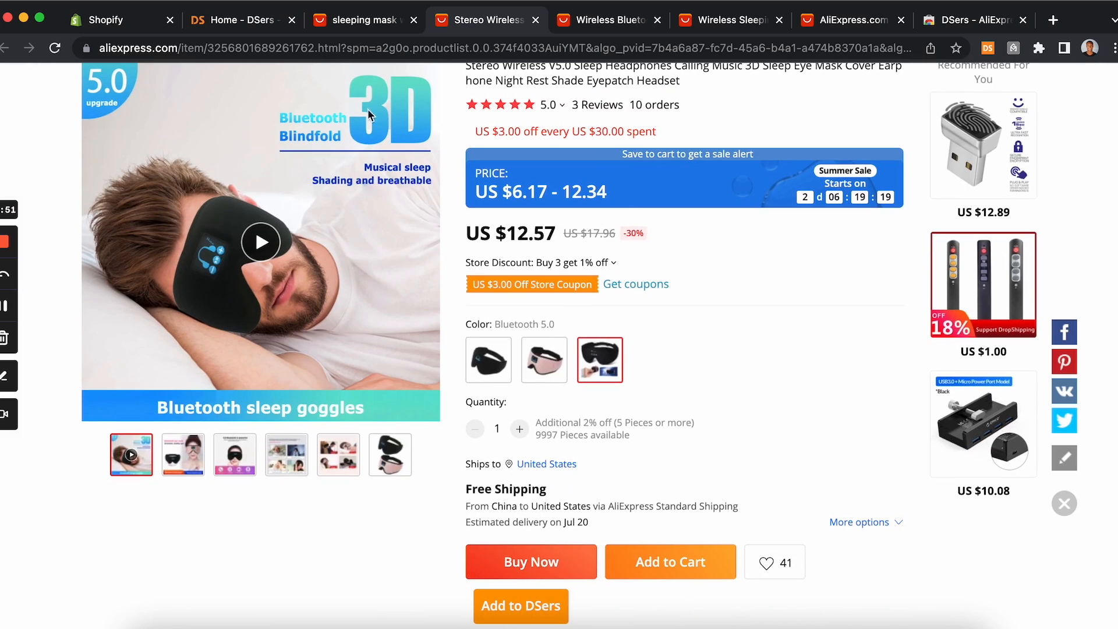
left_click(367, 22)
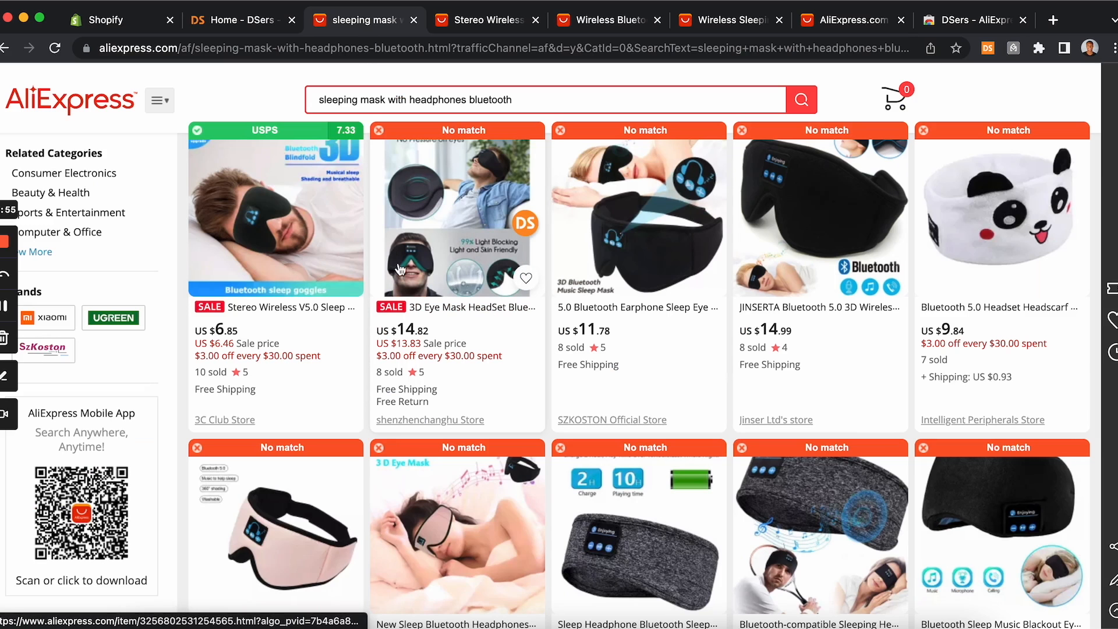
scroll(398, 317, "up", 2)
scroll(399, 317, "up", 5)
scroll(322, 376, "down", 3)
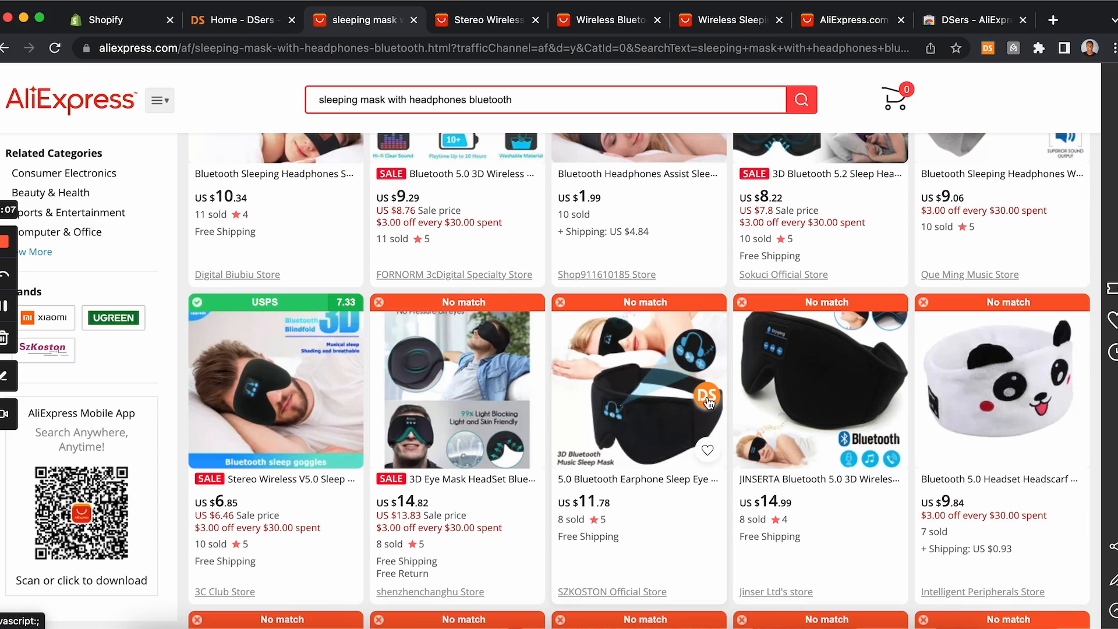
Step: Import the Stereo Wireless V5.0 sleep mask into DSers from its product page
left_click(487, 23)
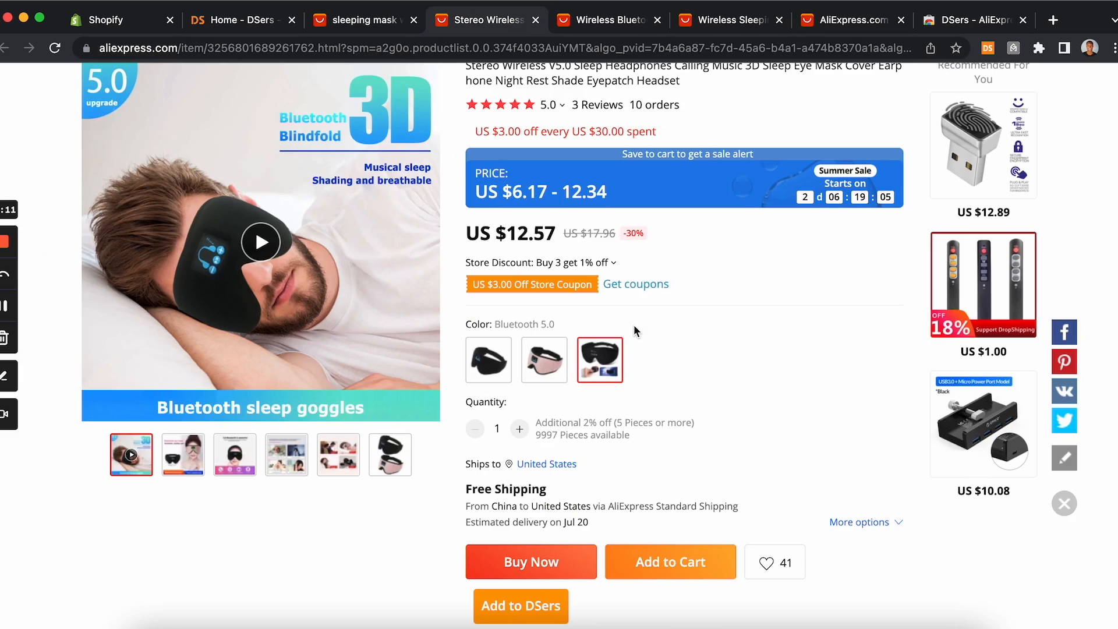
scroll(635, 331, "down", 2)
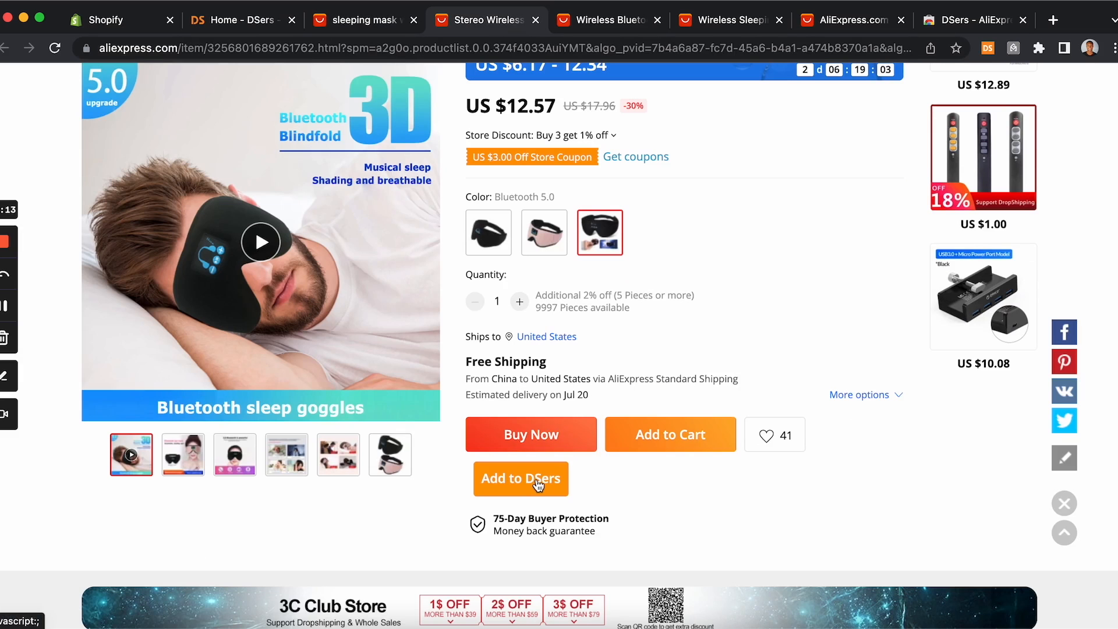
left_click(538, 485)
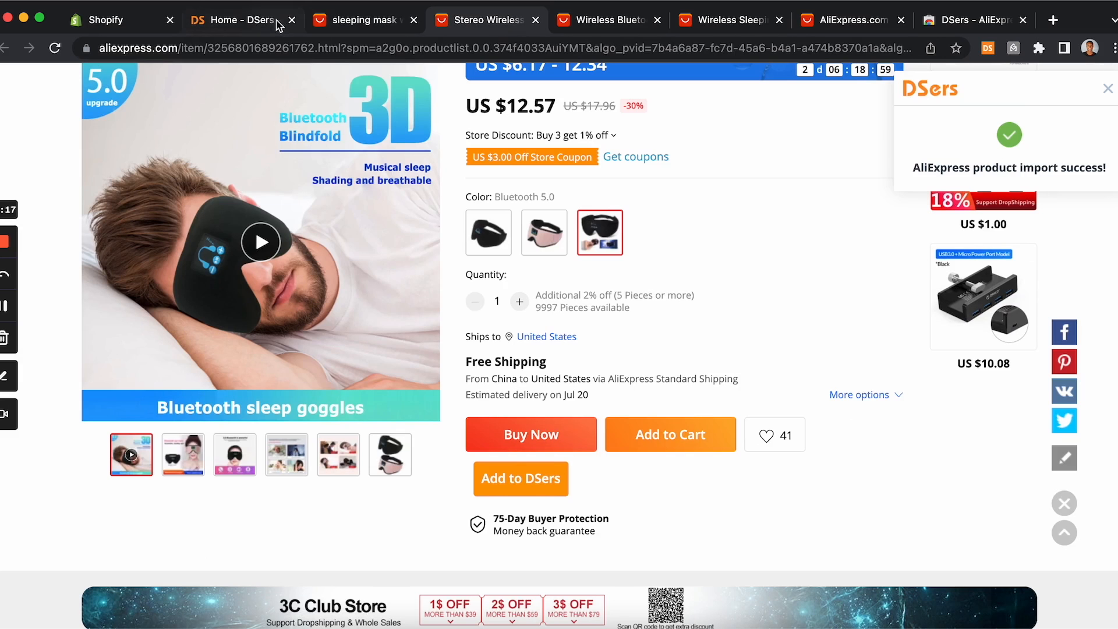
Step: Open the DSers Import List and open the imported sleep mask's product details for editing
left_click(279, 24)
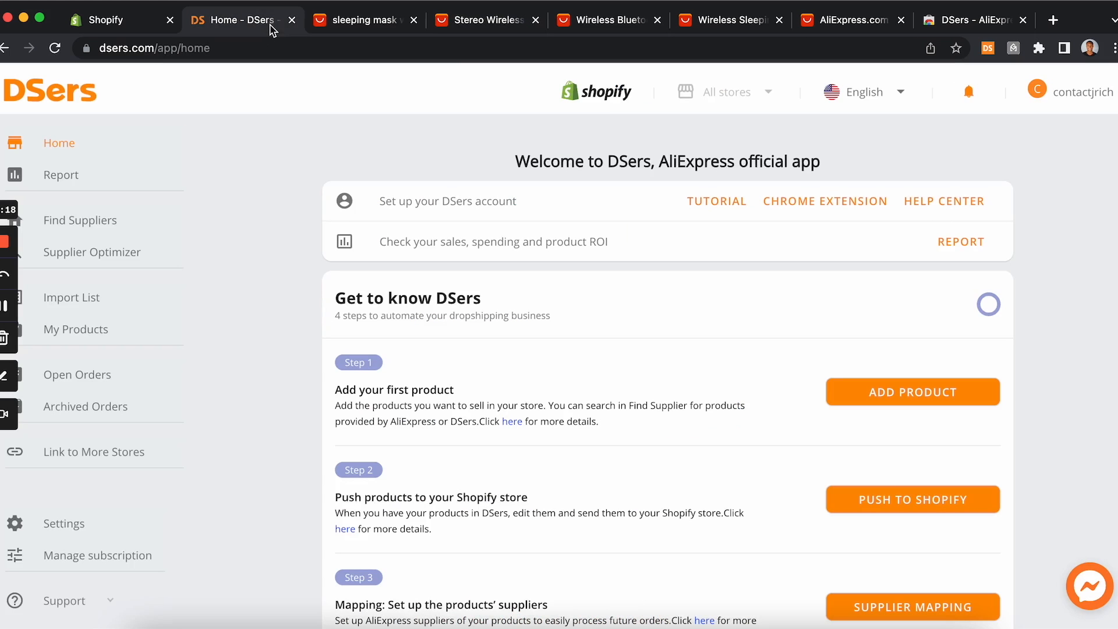
left_click(88, 307)
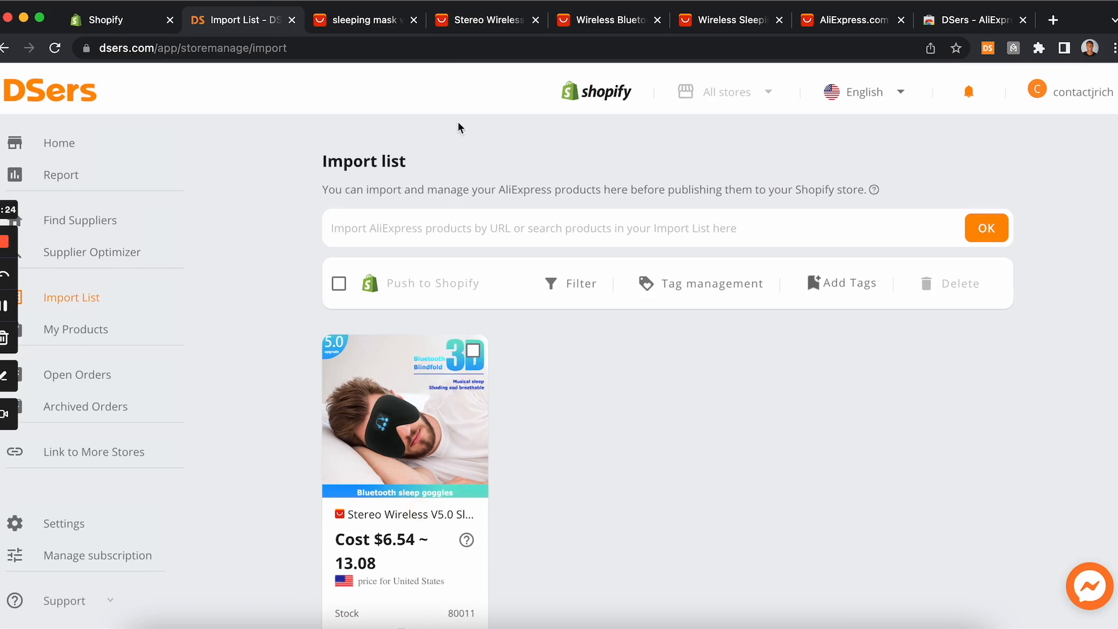
scroll(444, 324, "down", 3)
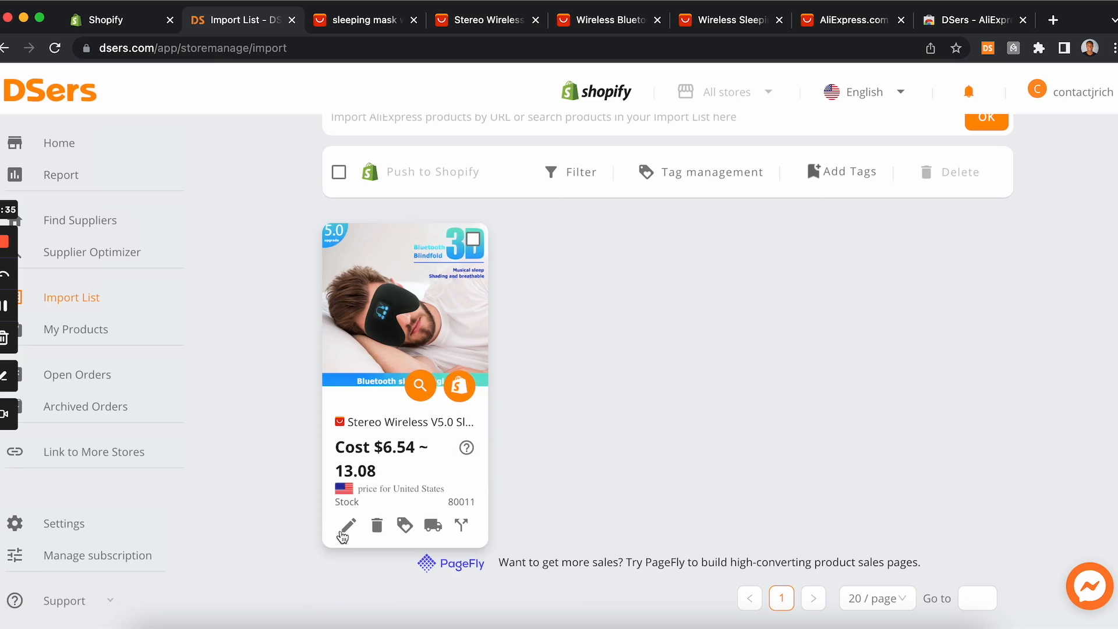
left_click(350, 527)
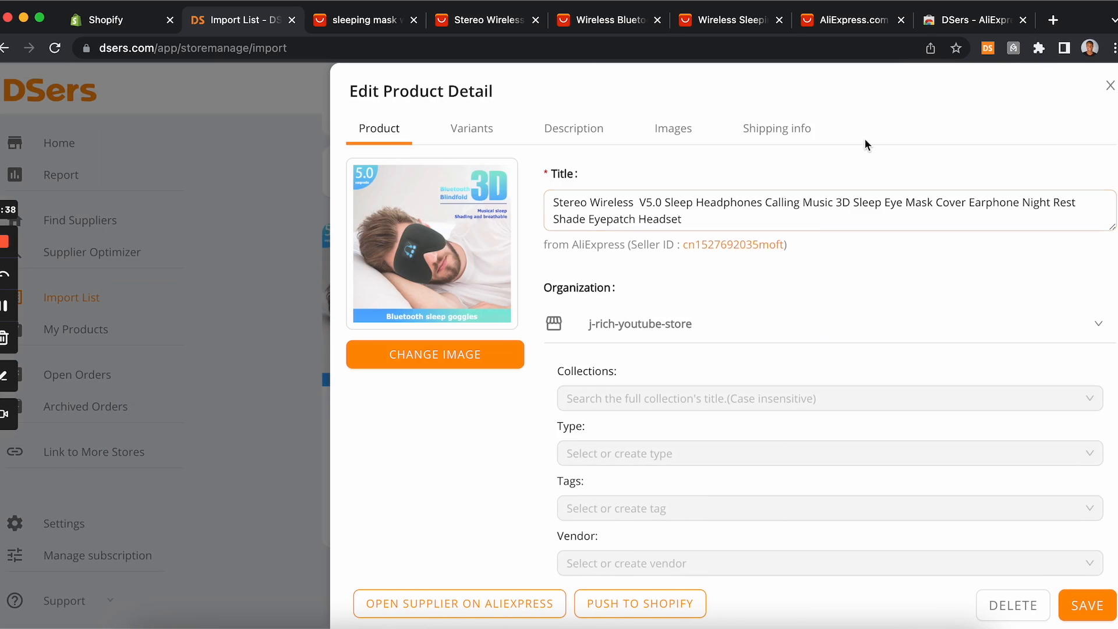
Step: Replace the product title with SleepMask Headset
left_click_drag(707, 215, 530, 208)
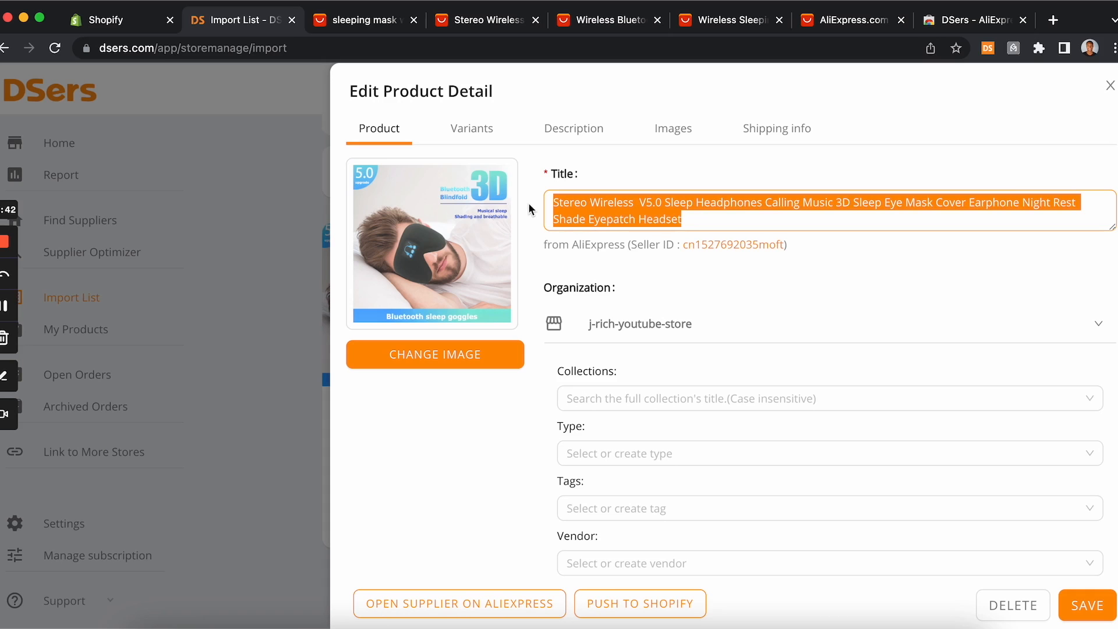
key("BackSpace")
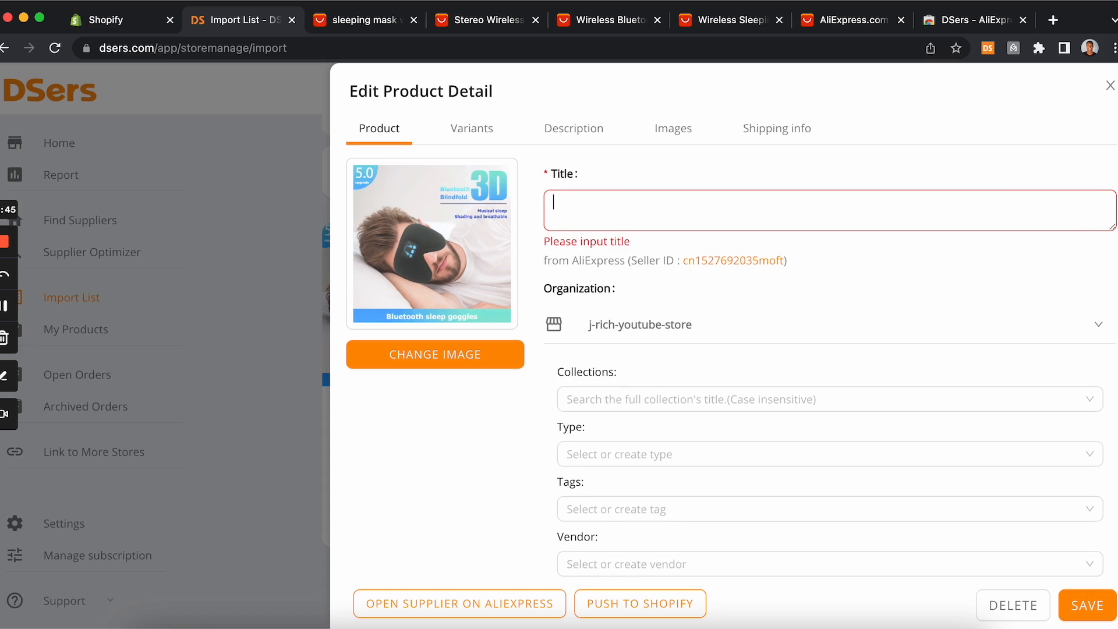
type("SleepMask Headset")
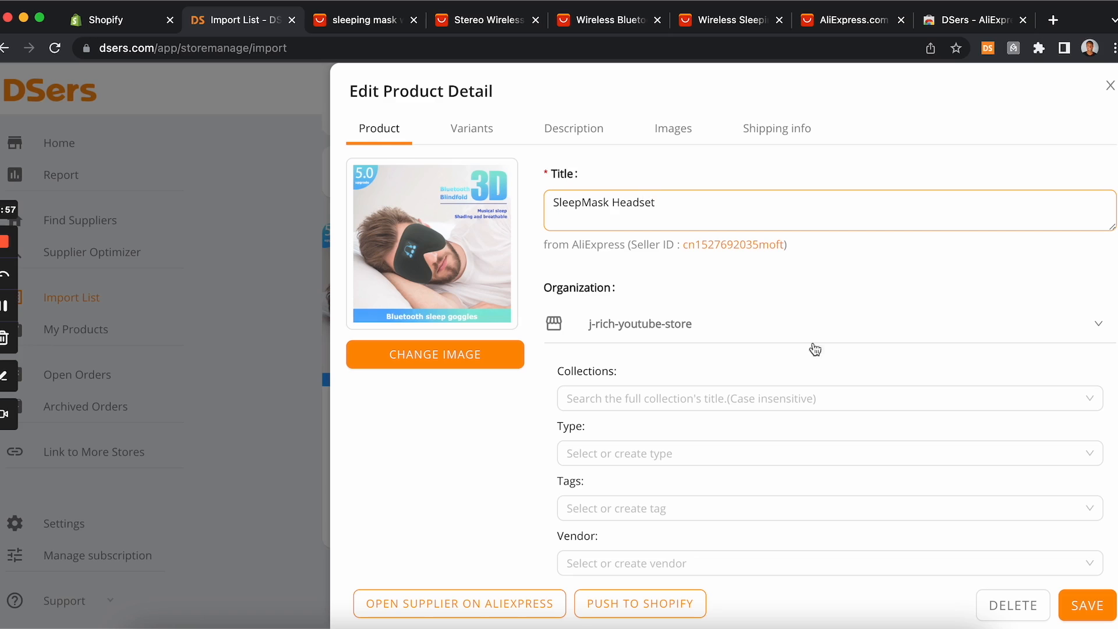
Step: Open the product's Variants section and review the variants' costs, prices and ship-from countries
scroll(815, 370, "down", 1)
left_click(814, 367)
scroll(757, 309, "up", 1)
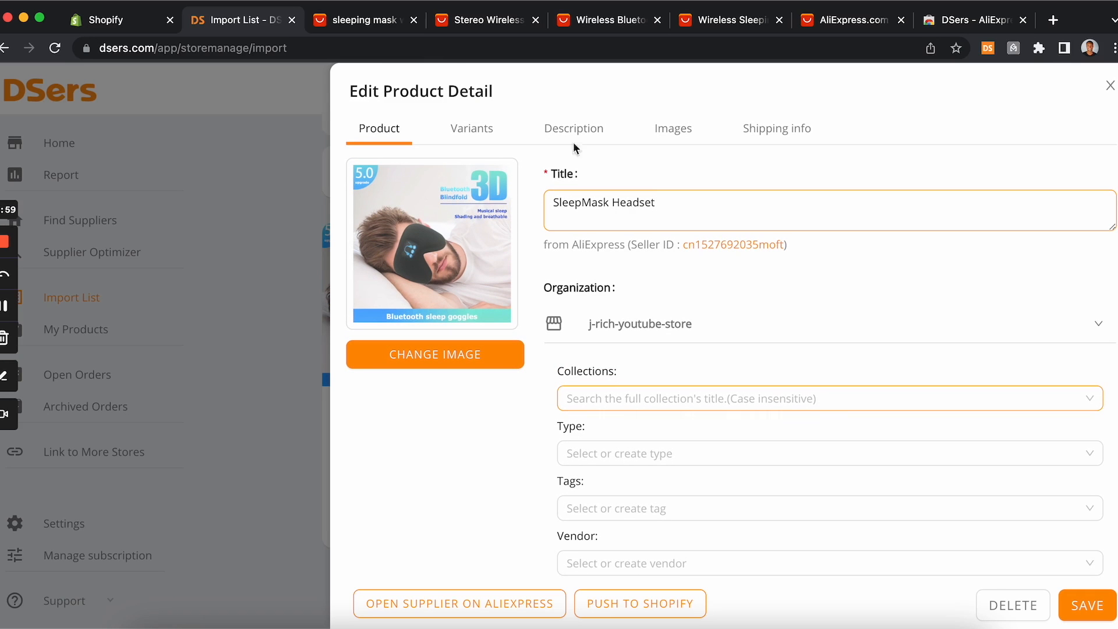
left_click(469, 139)
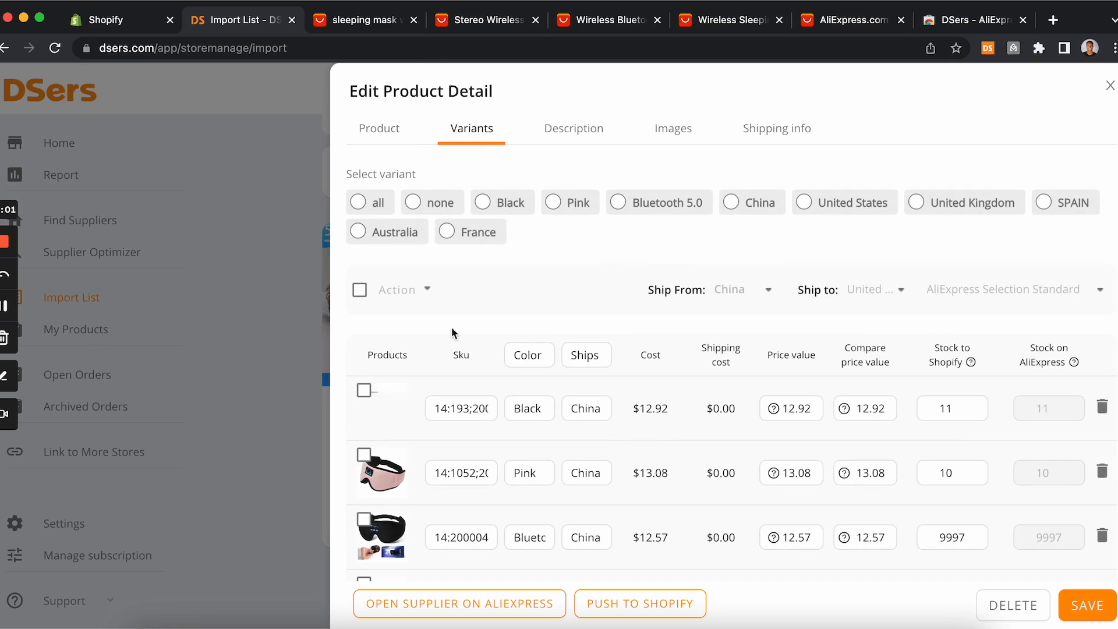
scroll(472, 384, "down", 6)
scroll(472, 384, "down", 3)
scroll(472, 383, "up", 7)
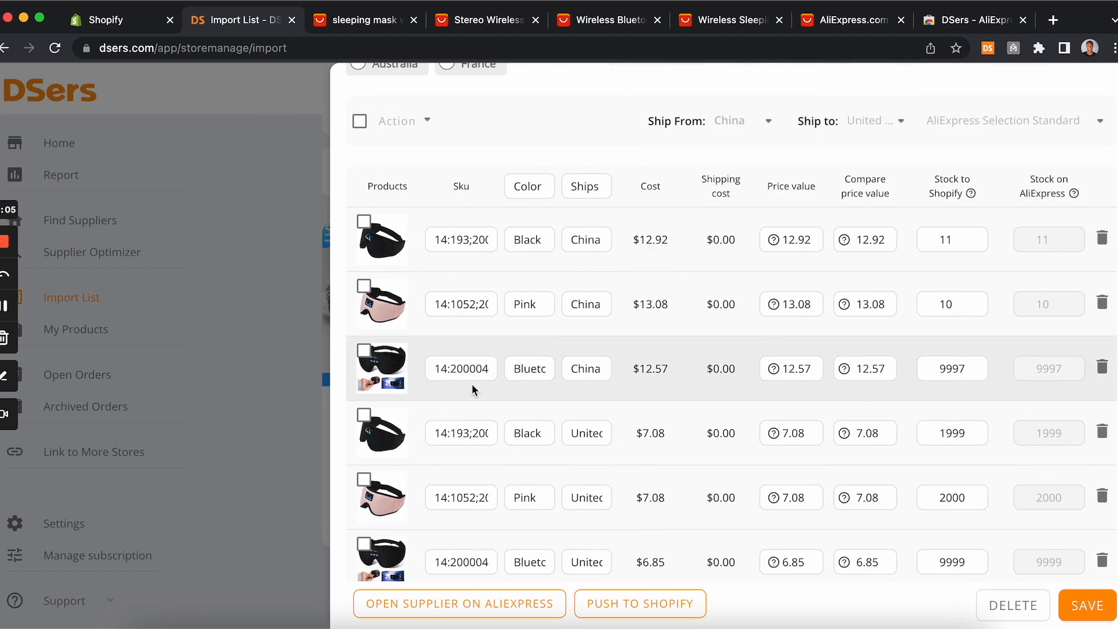
scroll(472, 383, "up", 2)
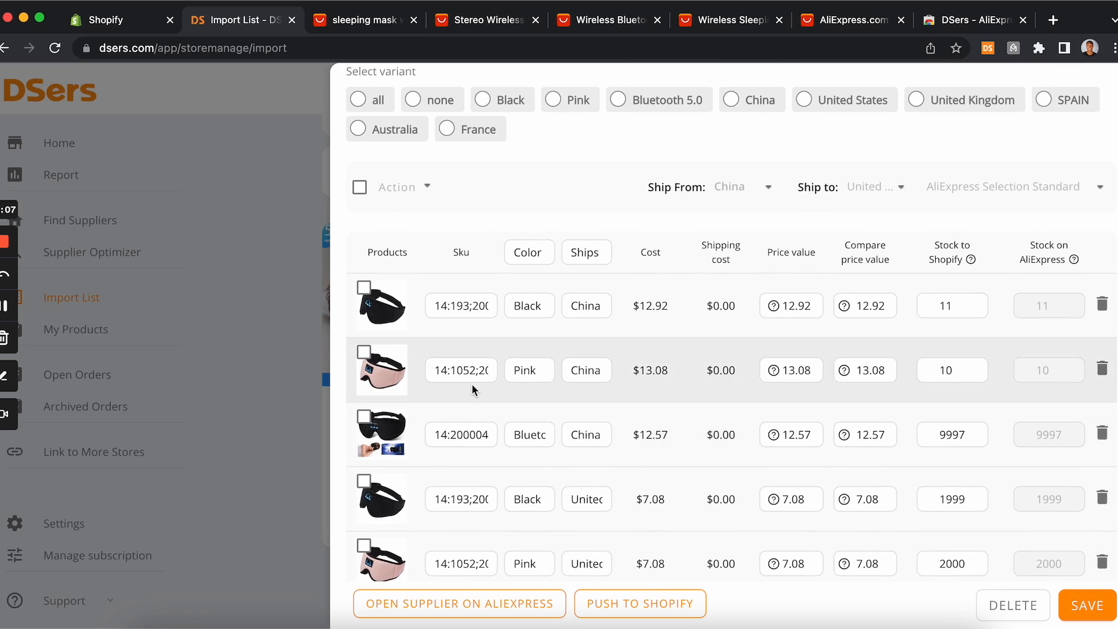
scroll(472, 383, "up", 3)
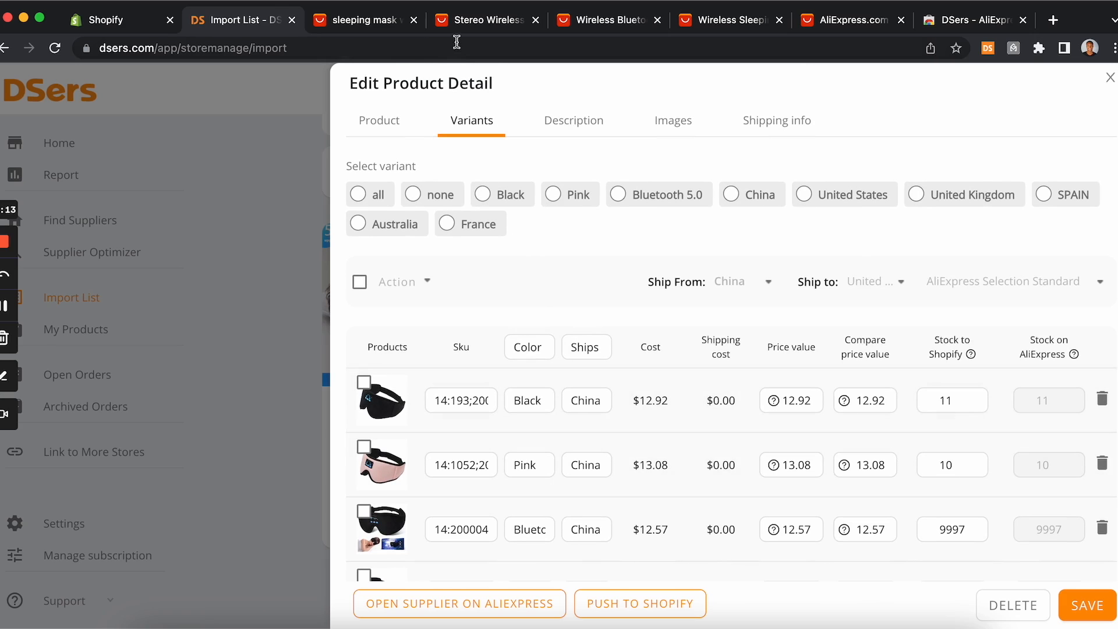
left_click(385, 24)
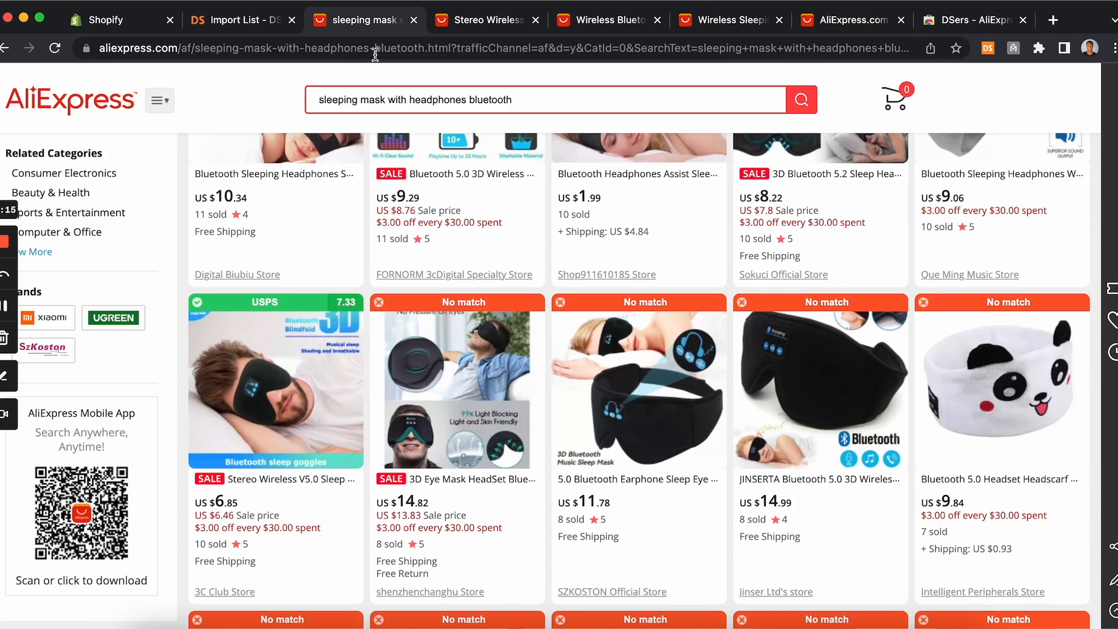
left_click(478, 24)
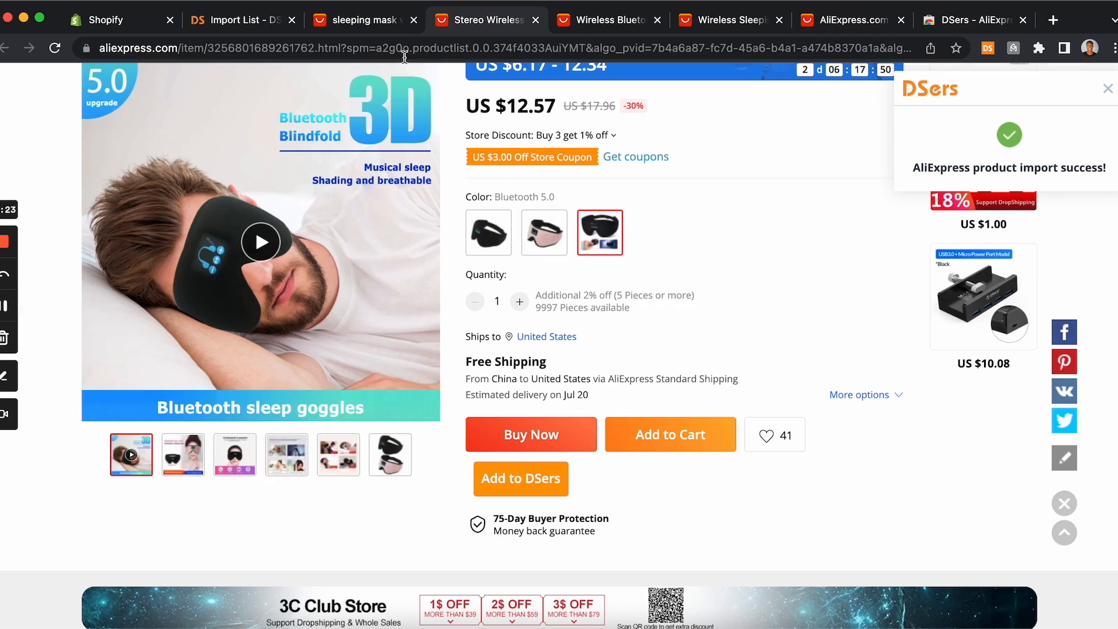
left_click(389, 30)
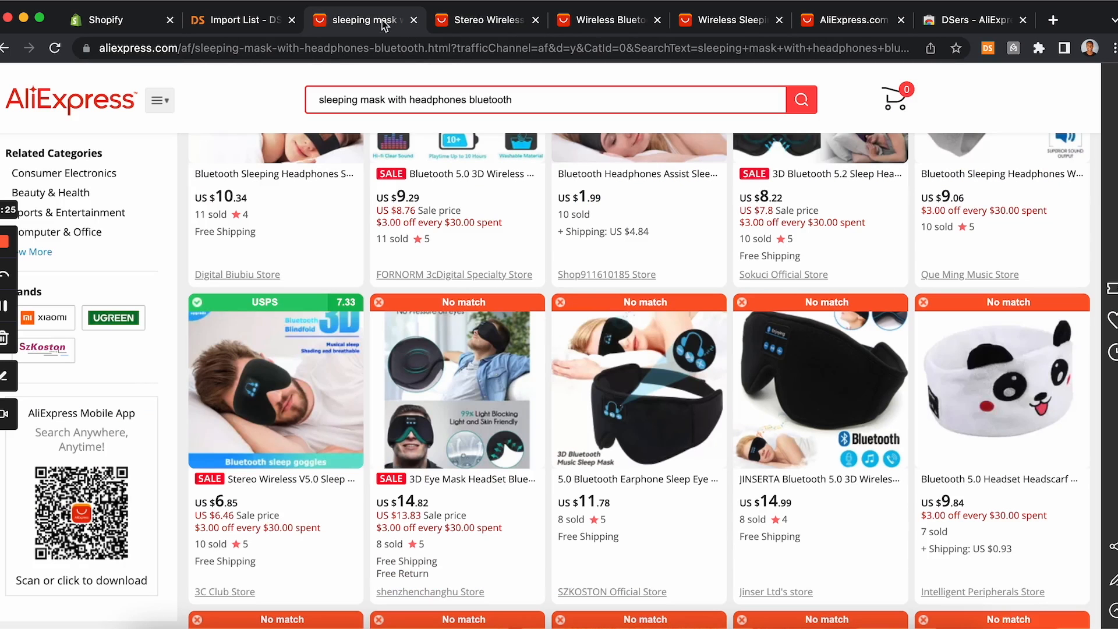
left_click(260, 27)
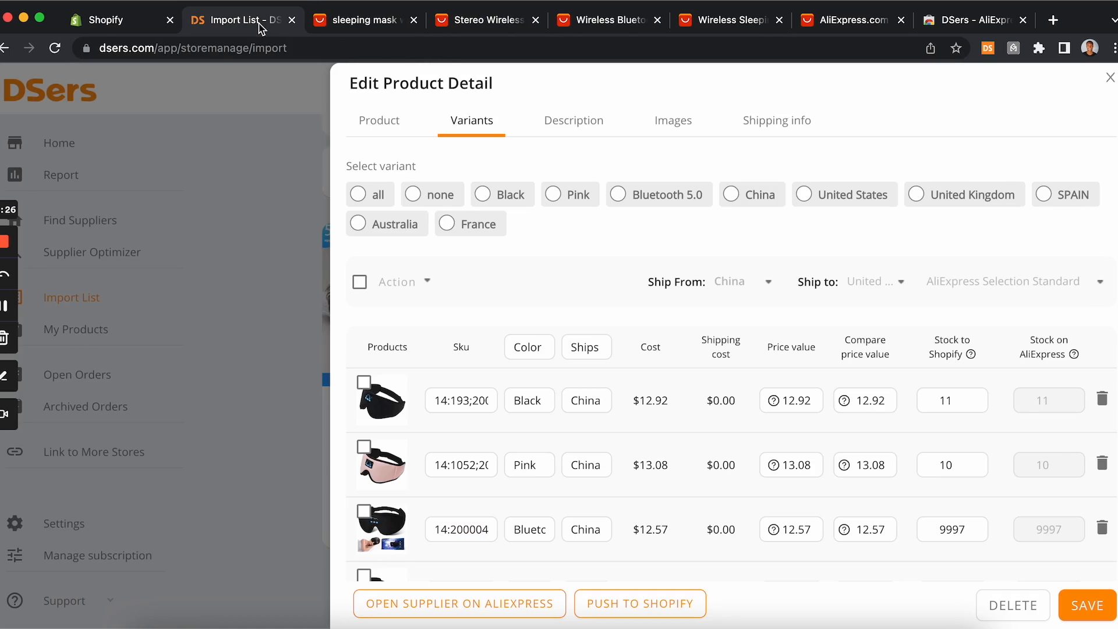
Step: Scroll through all variants, then select every variant shipping from China
scroll(407, 358, "down", 3)
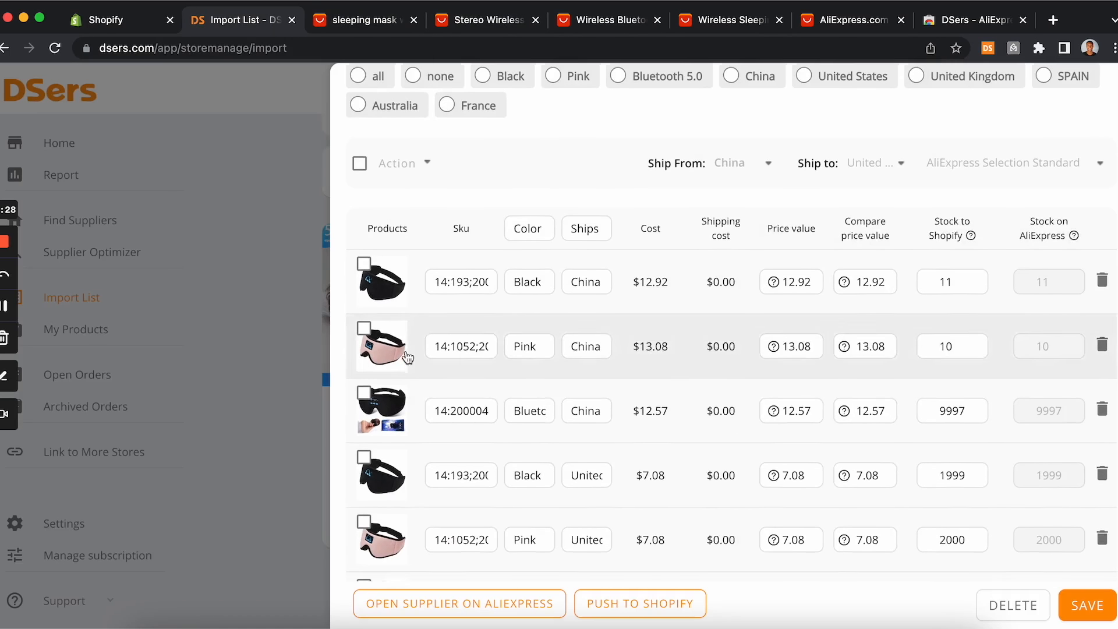
scroll(600, 249, "down", 4)
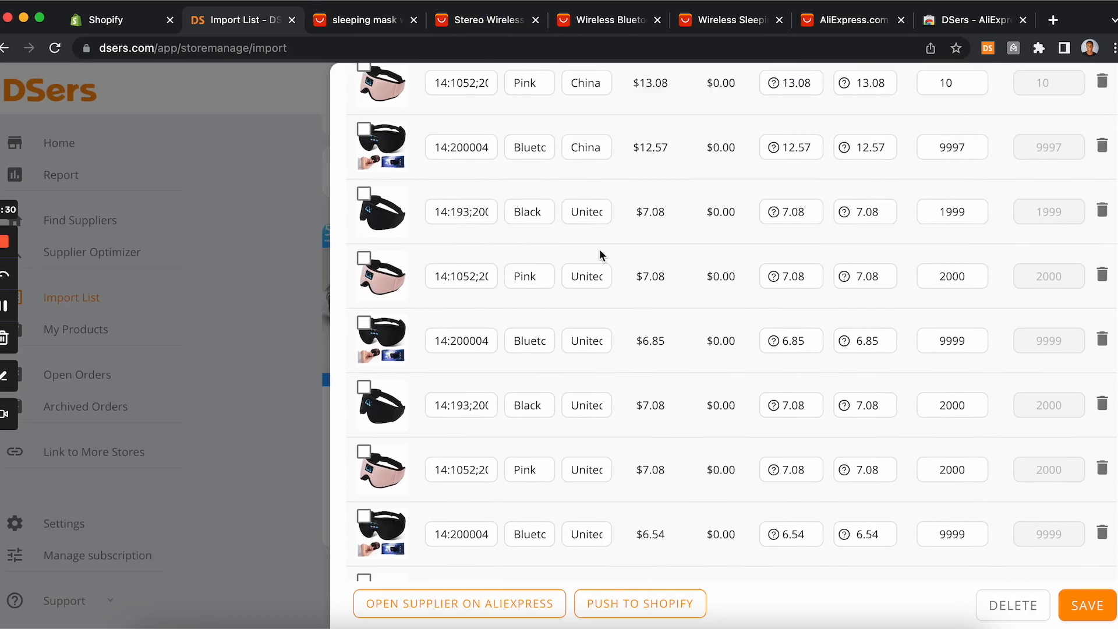
scroll(607, 200, "down", 8)
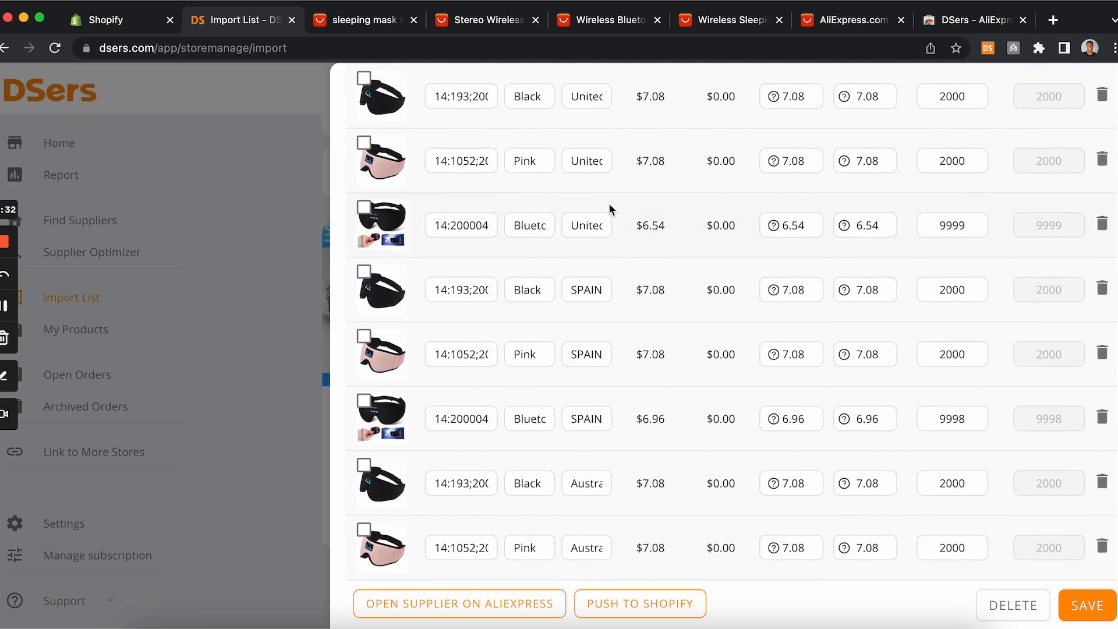
scroll(578, 151, "down", 2)
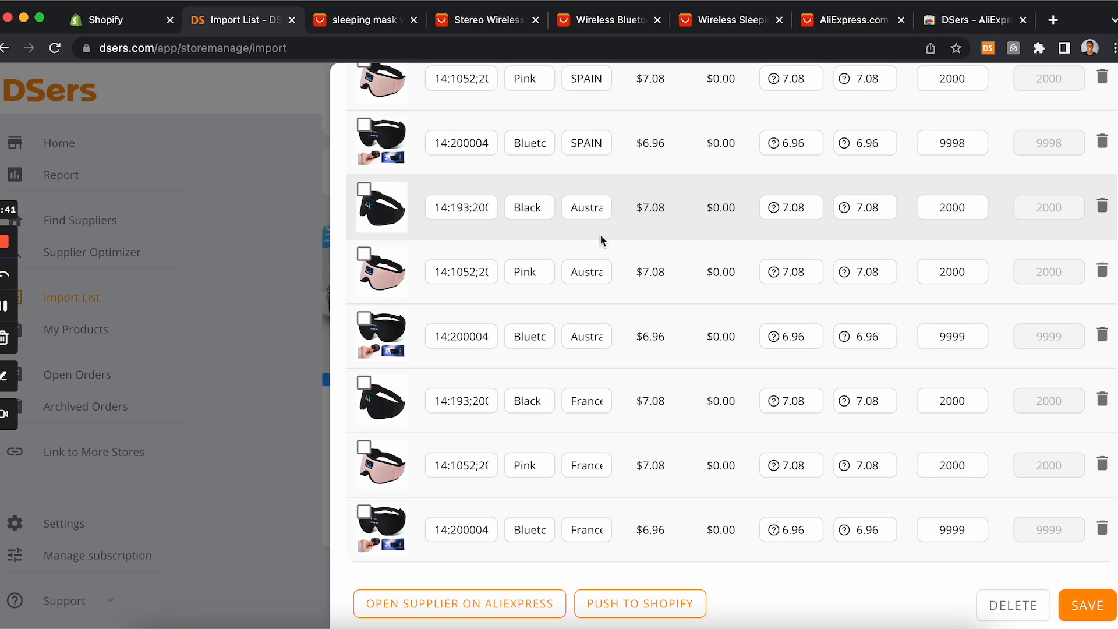
scroll(599, 239, "up", 15)
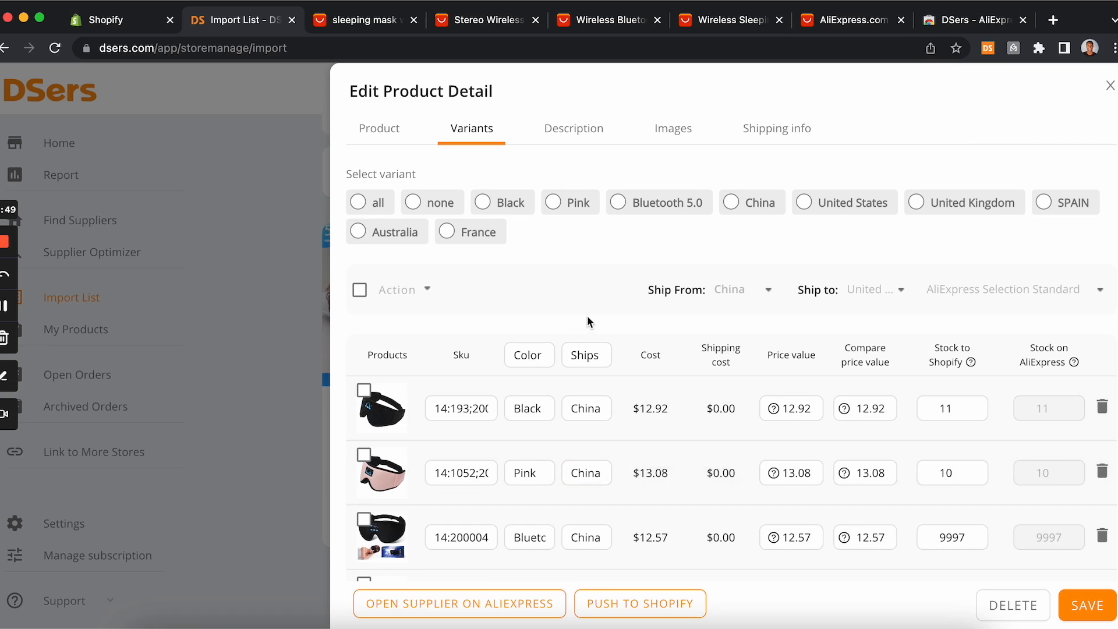
left_click(732, 205)
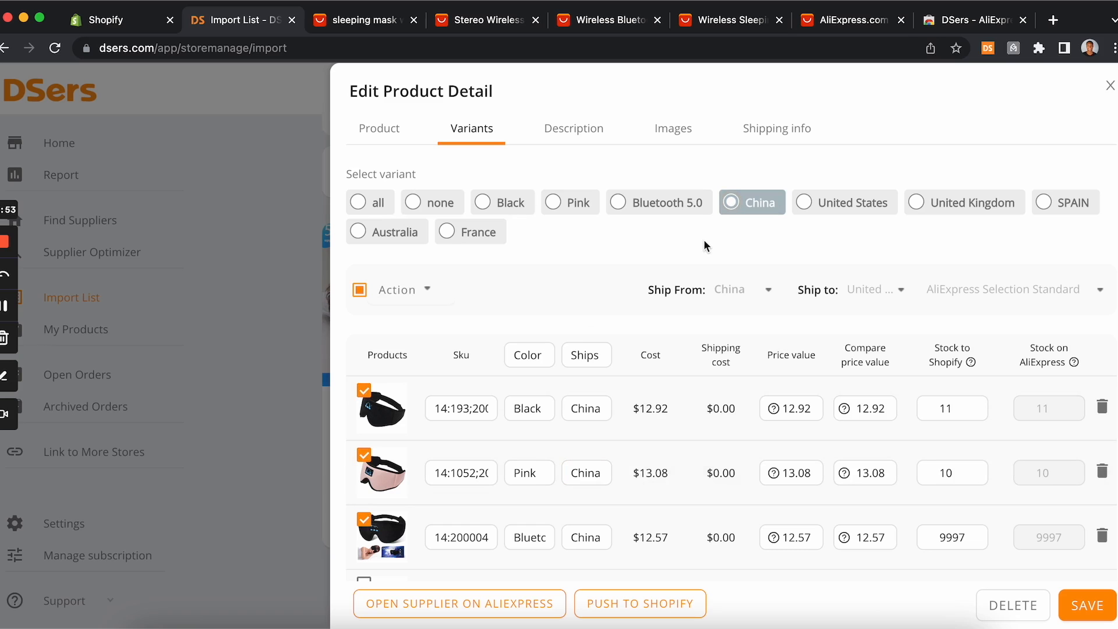
Step: Remove all variants that ship from China from the product
left_click(807, 209)
left_click(754, 202)
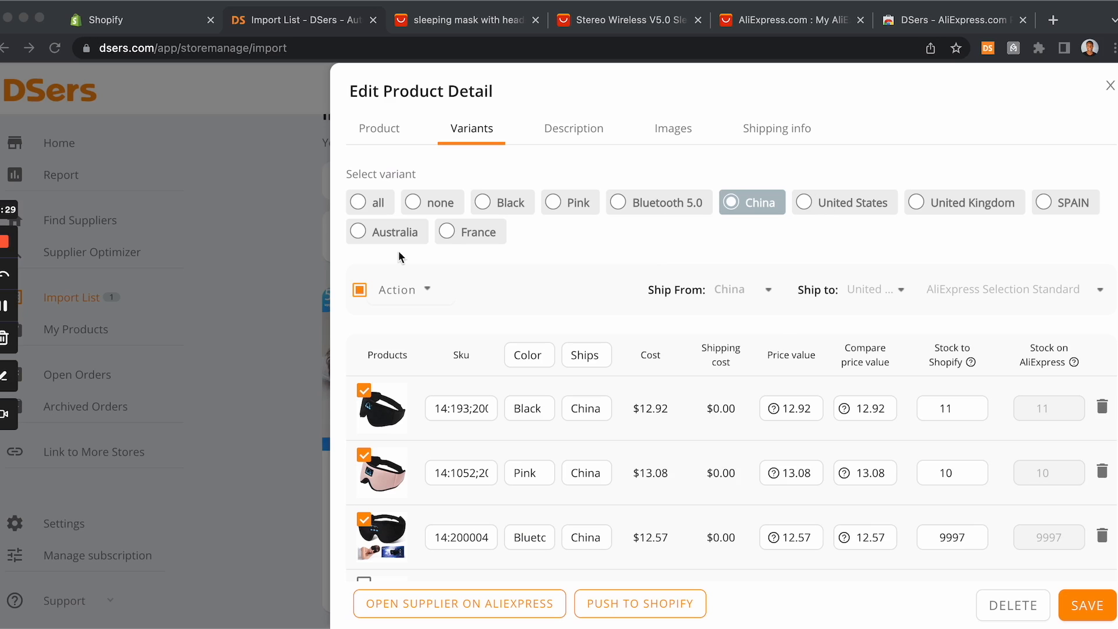
scroll(376, 466, "down", 1)
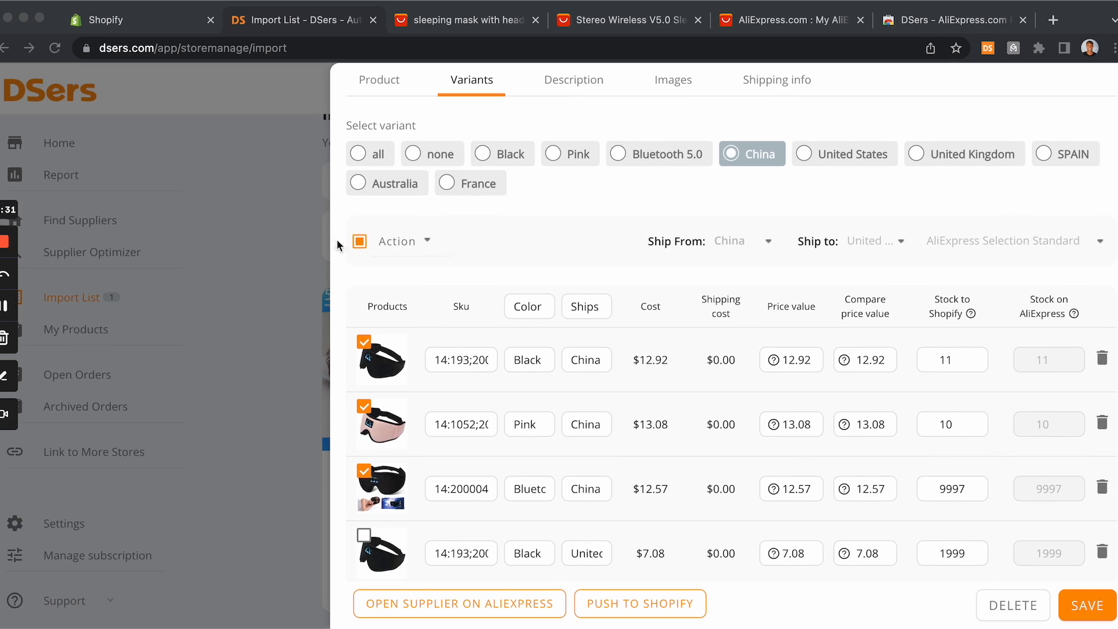
scroll(376, 353, "up", 1)
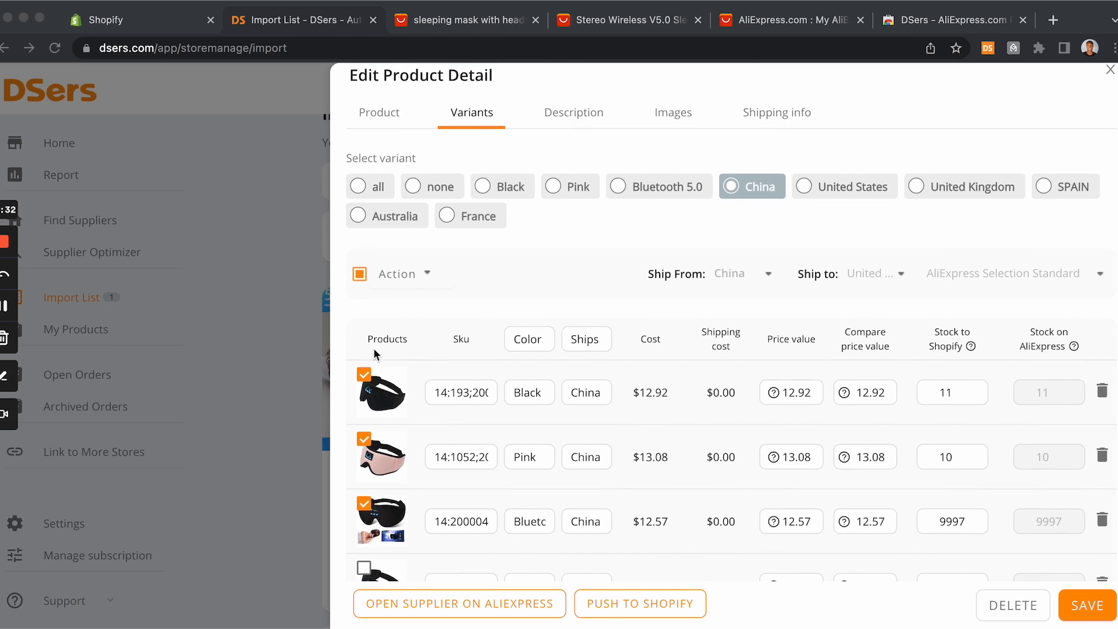
left_click(416, 272)
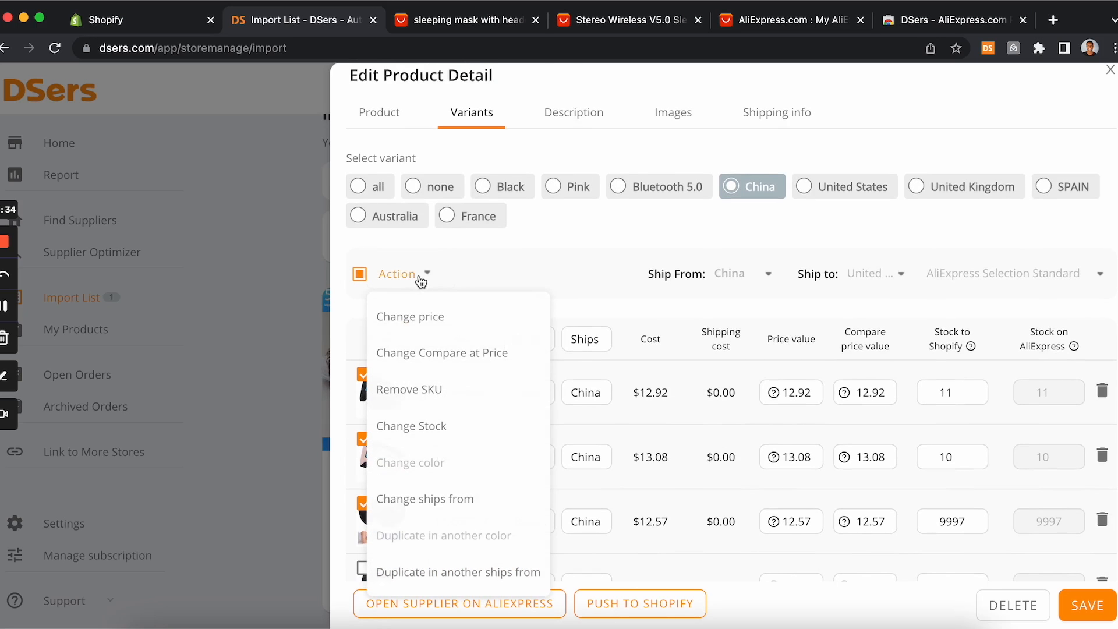
left_click(412, 399)
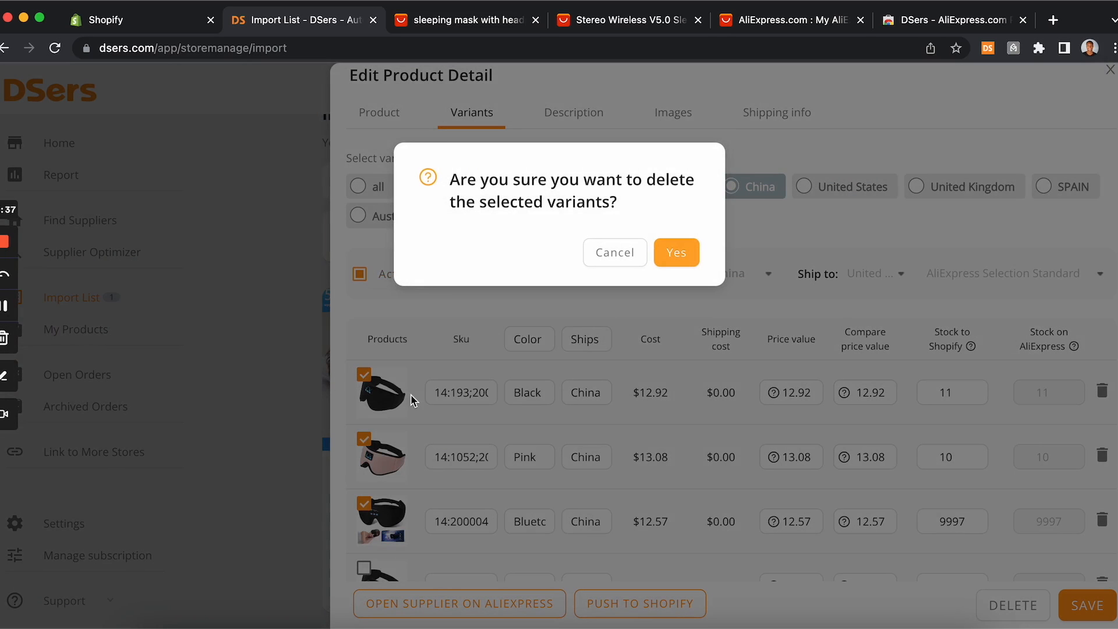
left_click(681, 256)
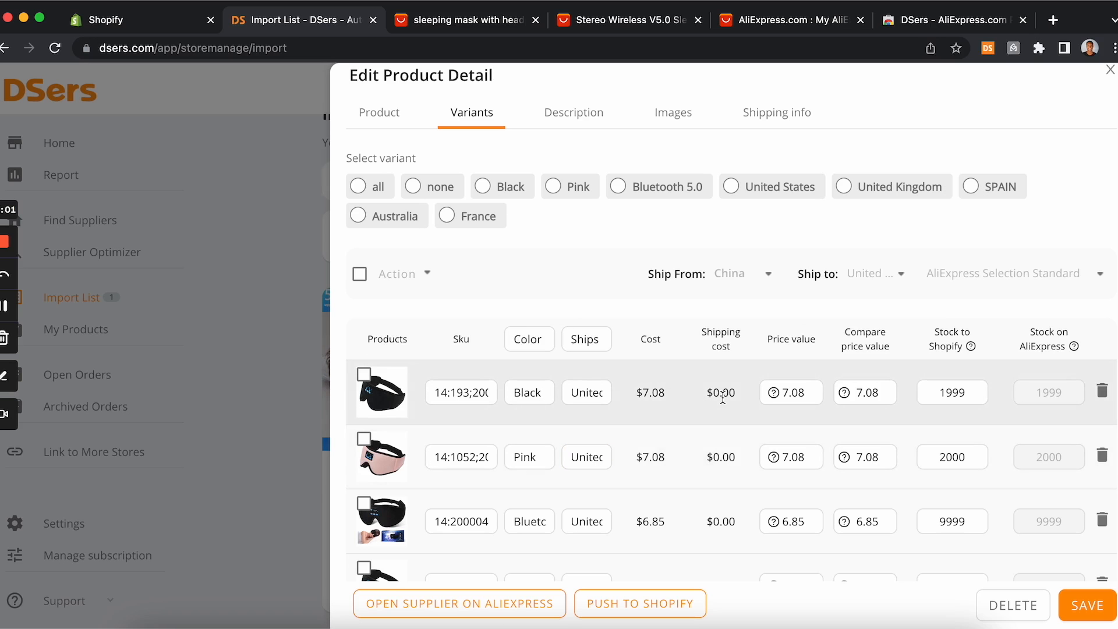
Step: Remove all variants that ship from the United Kingdom
scroll(722, 399, "down", 1)
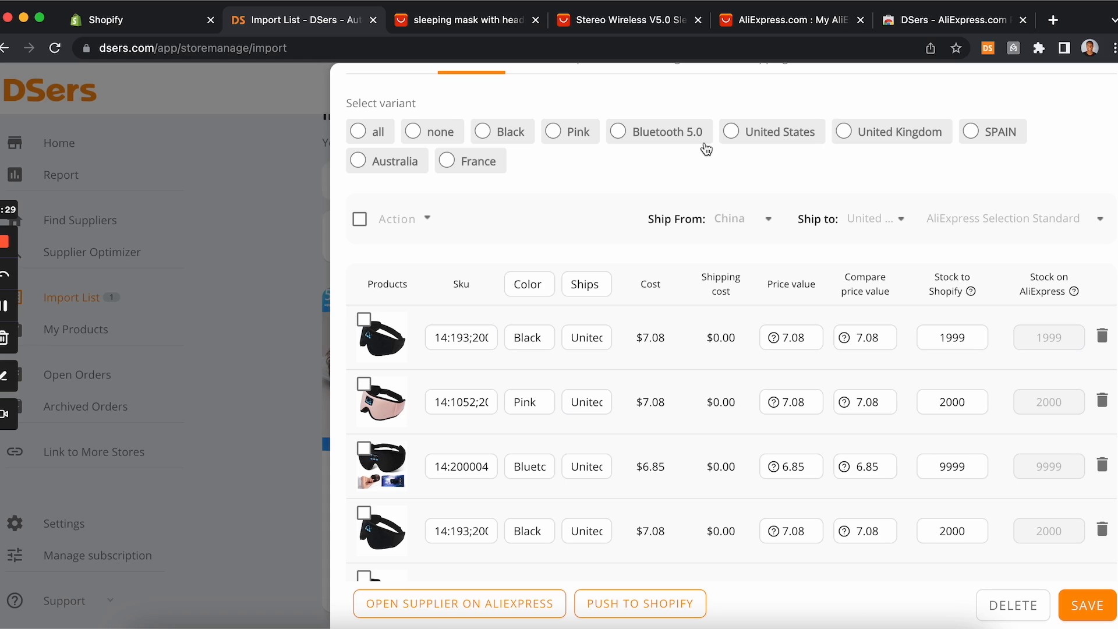
left_click(844, 133)
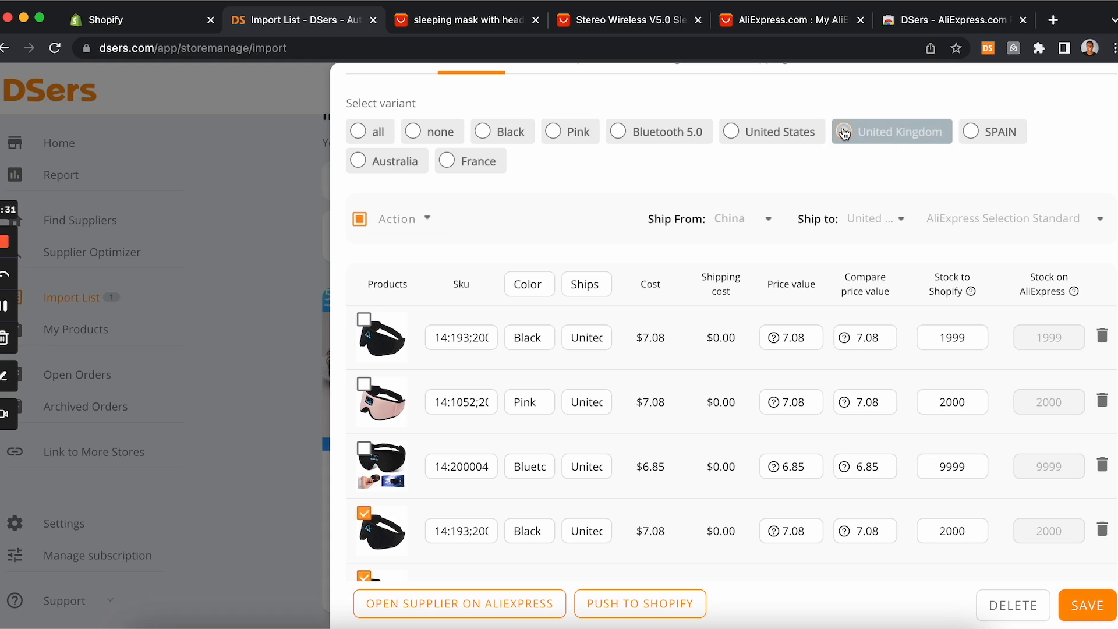
left_click(411, 229)
left_click(409, 333)
left_click(677, 252)
Step: Remove all variants that ship from Spain
left_click(874, 131)
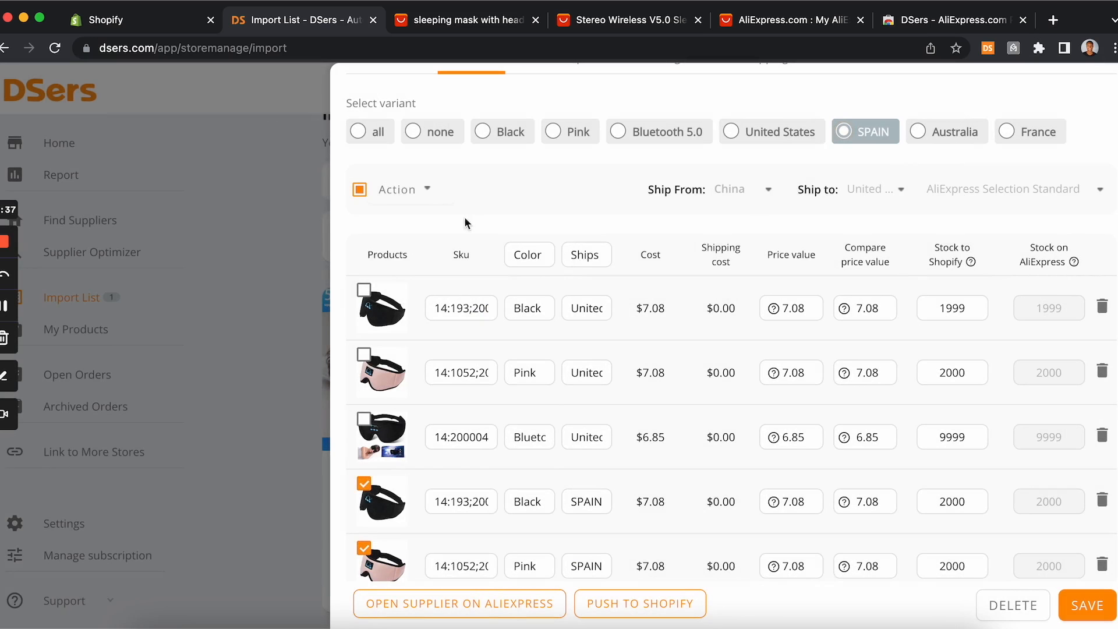
left_click(429, 190)
left_click(423, 315)
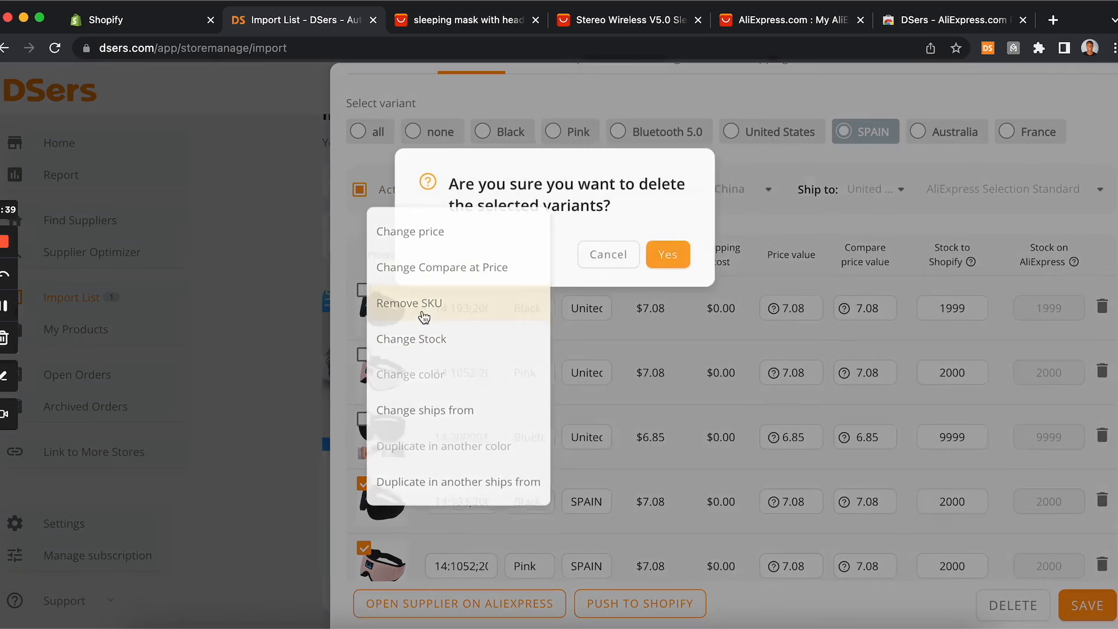
left_click(675, 254)
Step: Remove all variants that ship from Australia
left_click(873, 131)
left_click(428, 190)
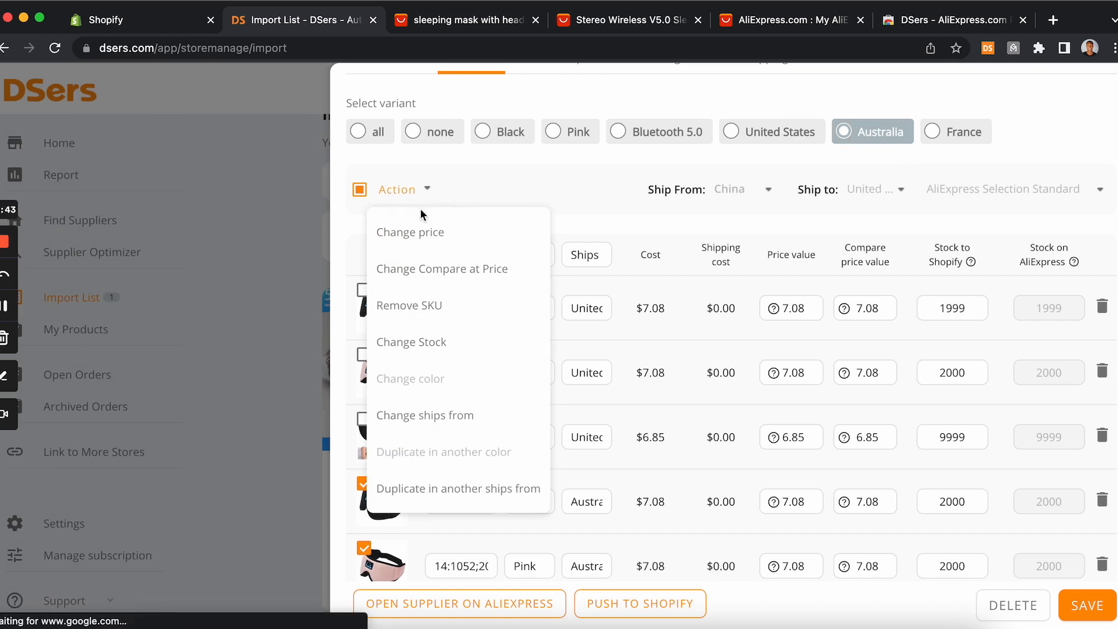
left_click(416, 311)
left_click(677, 250)
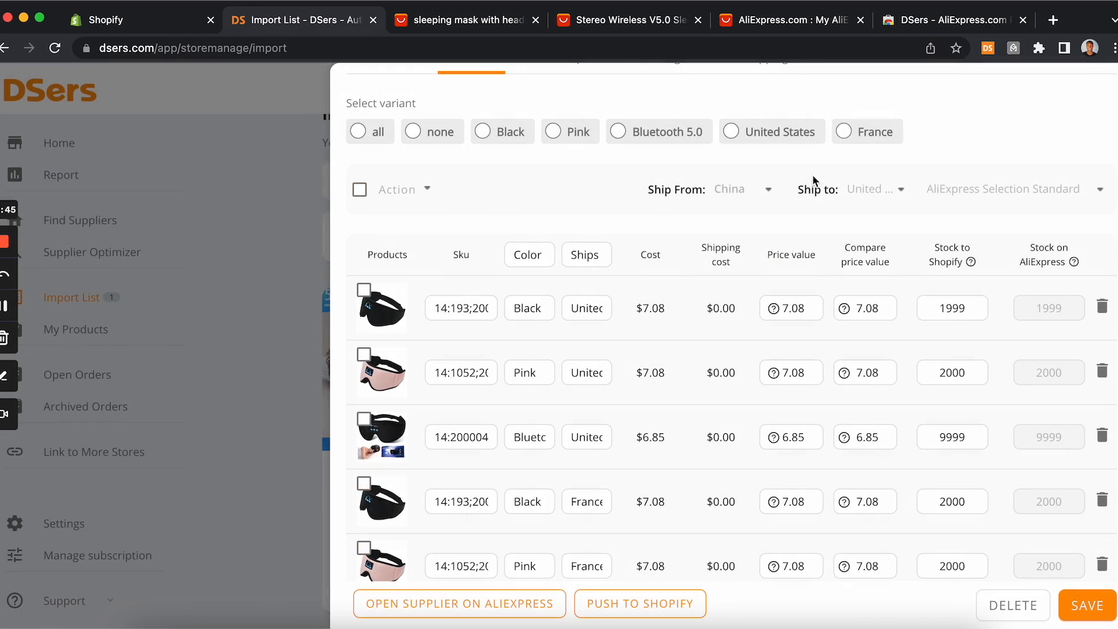
Step: Remove all variants that ship from France
left_click(844, 132)
left_click(423, 201)
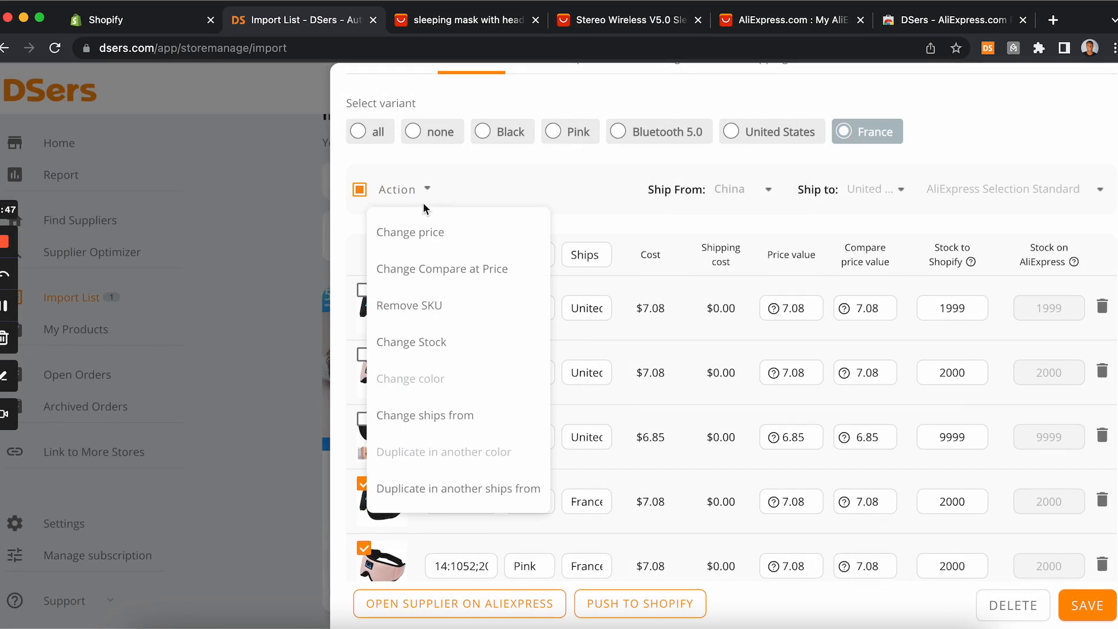
left_click(431, 307)
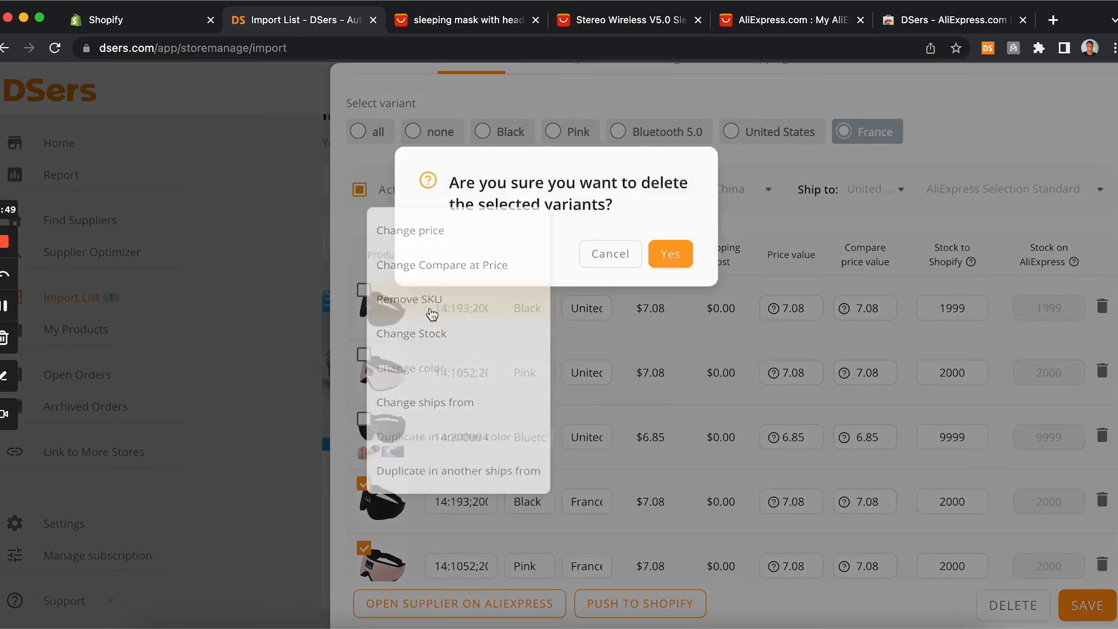
left_click(676, 254)
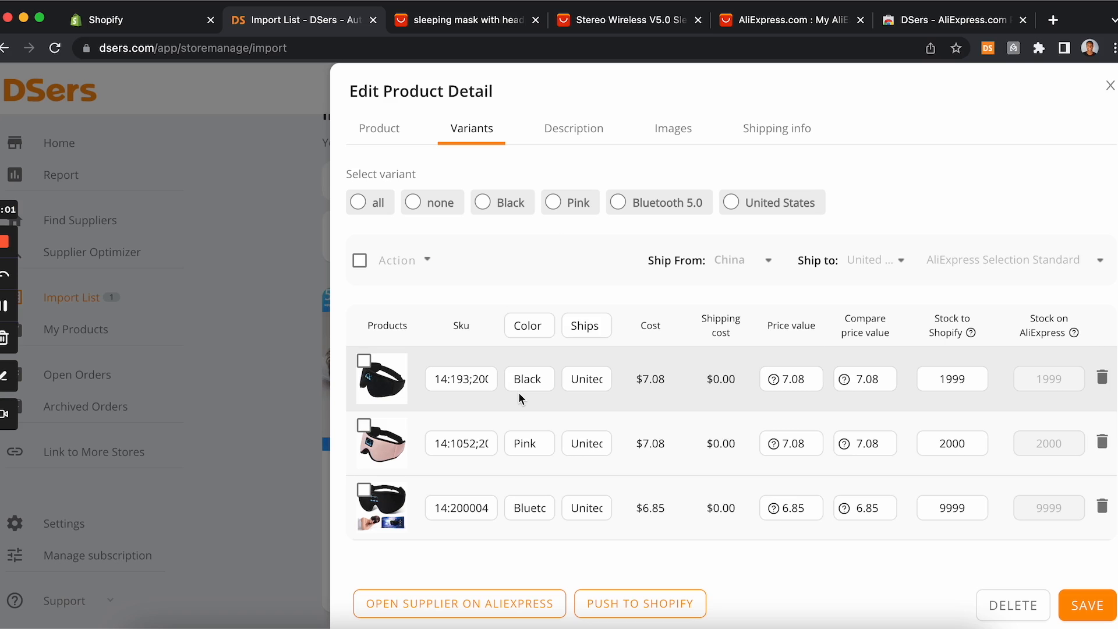
Step: Compare the sleep mask's colour options and prices on the AliExpress supplier page
left_click(494, 379)
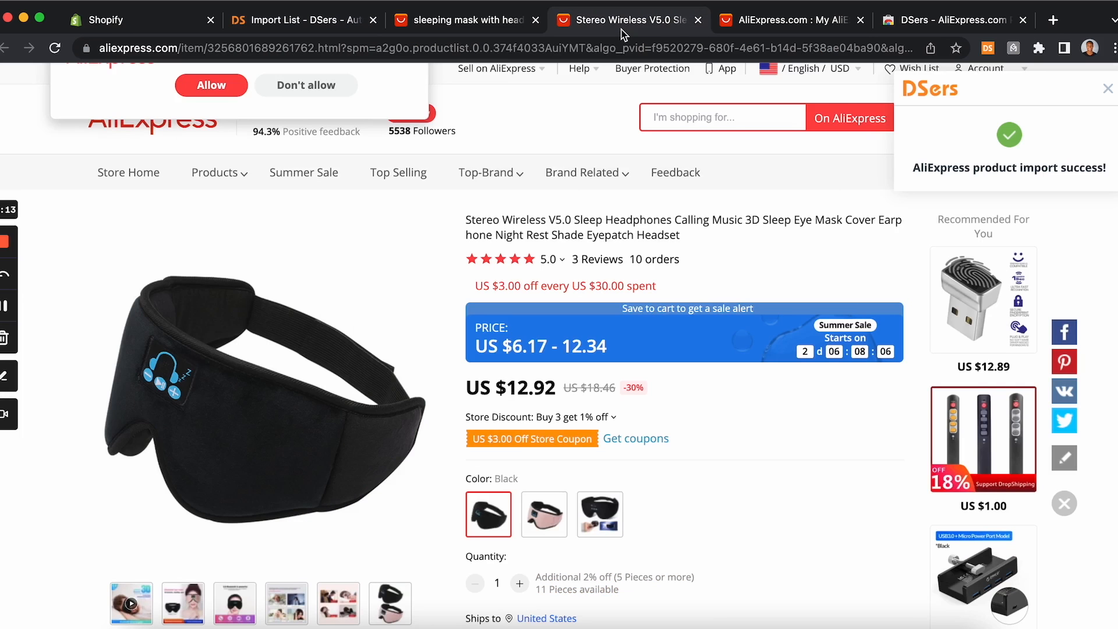
left_click(624, 21)
scroll(450, 364, "down", 2)
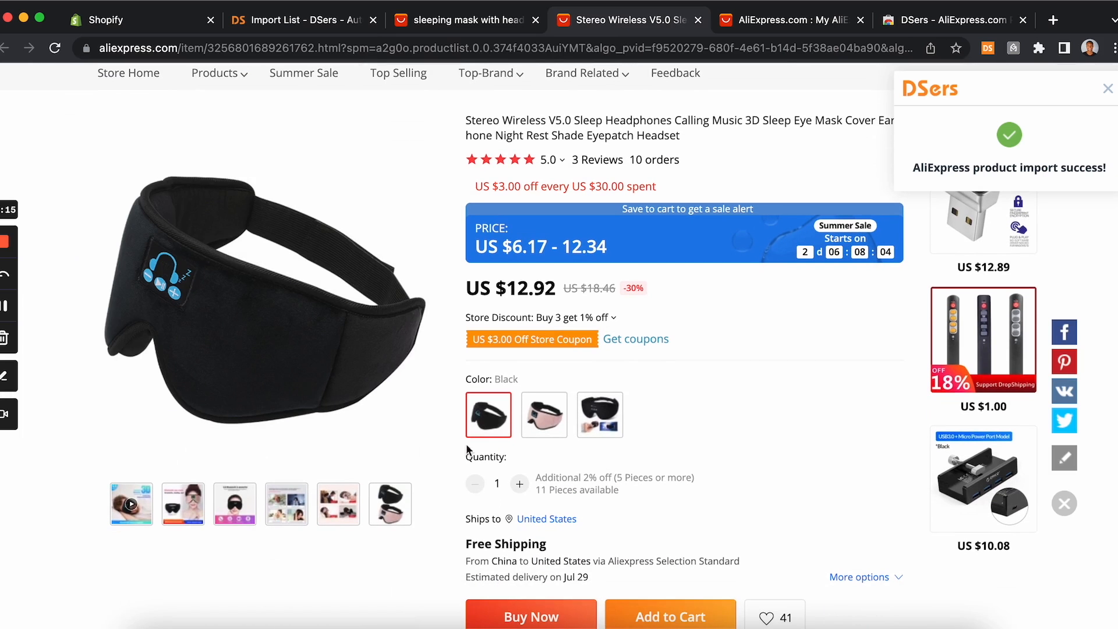
left_click(608, 417)
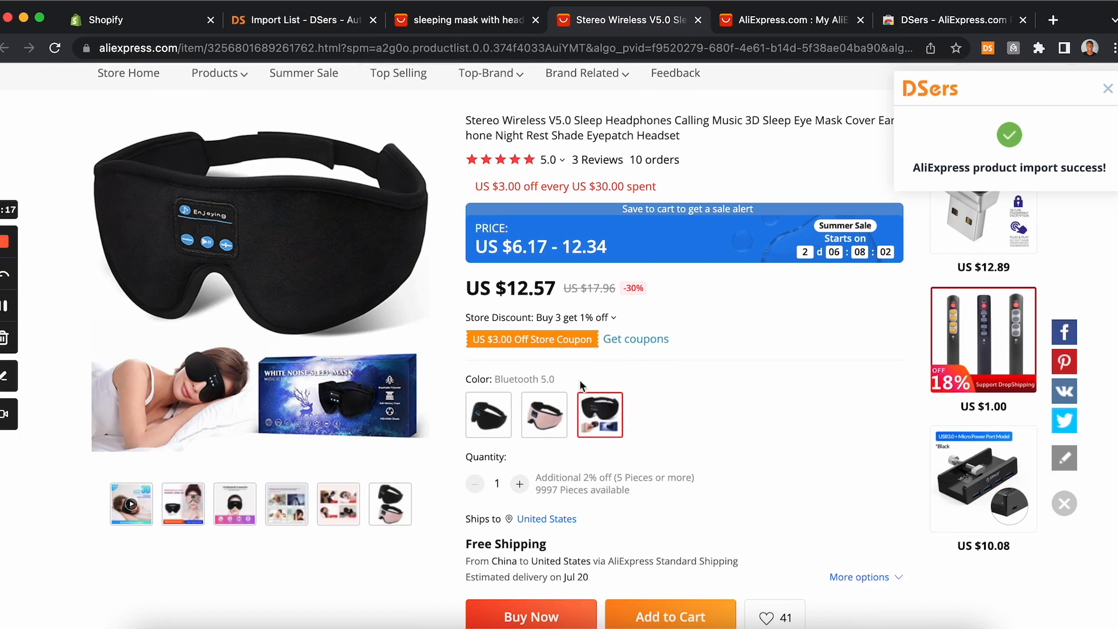
left_click(501, 420)
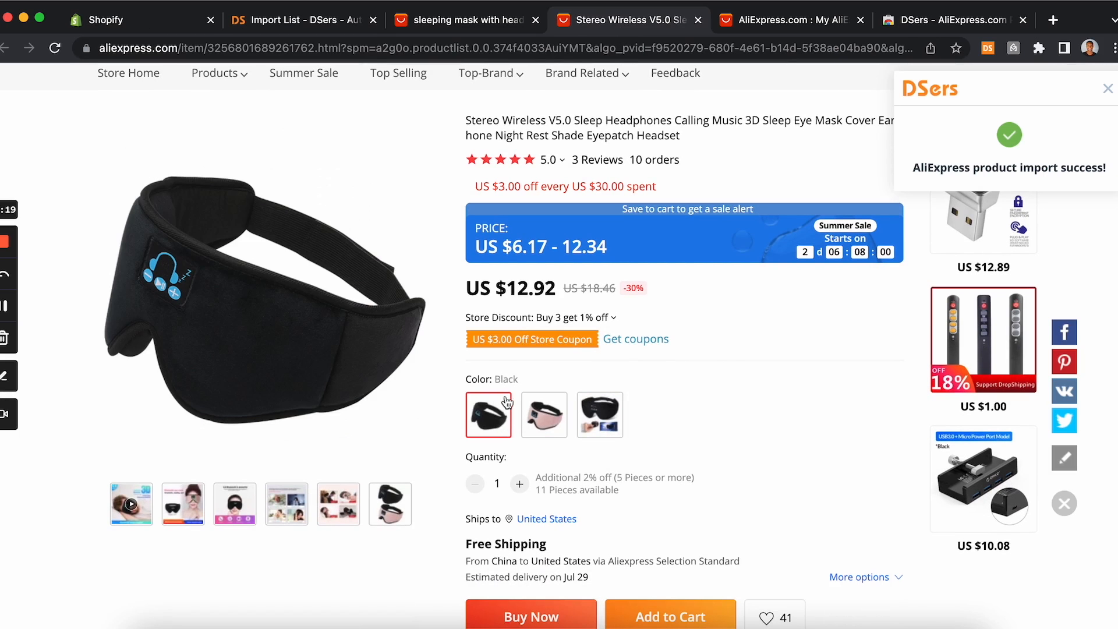
left_click(528, 418)
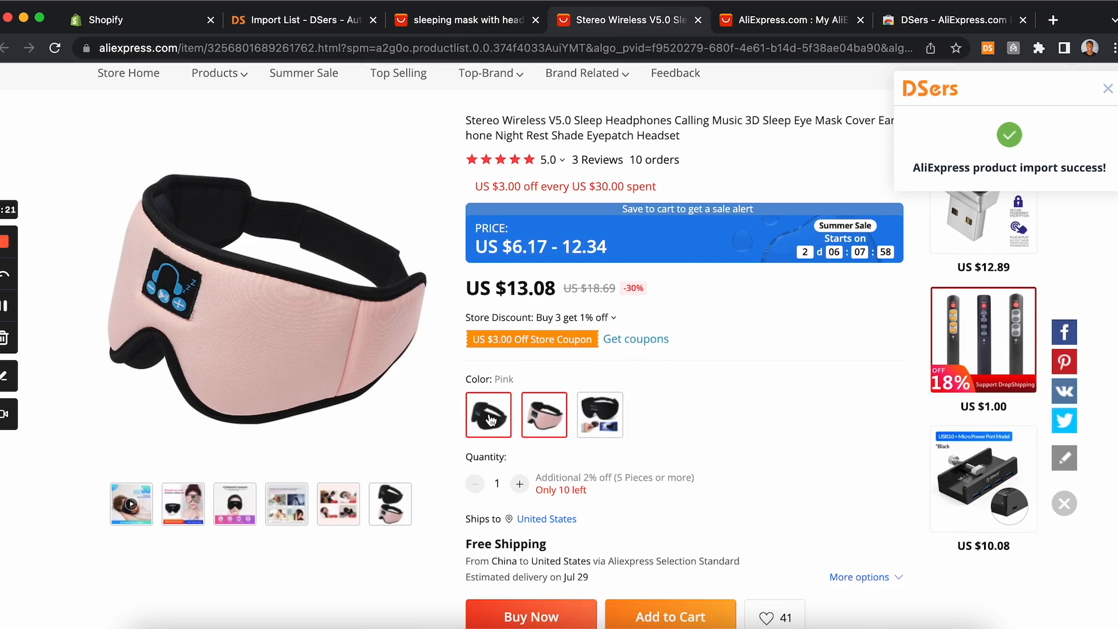
left_click(492, 419)
left_click(585, 402)
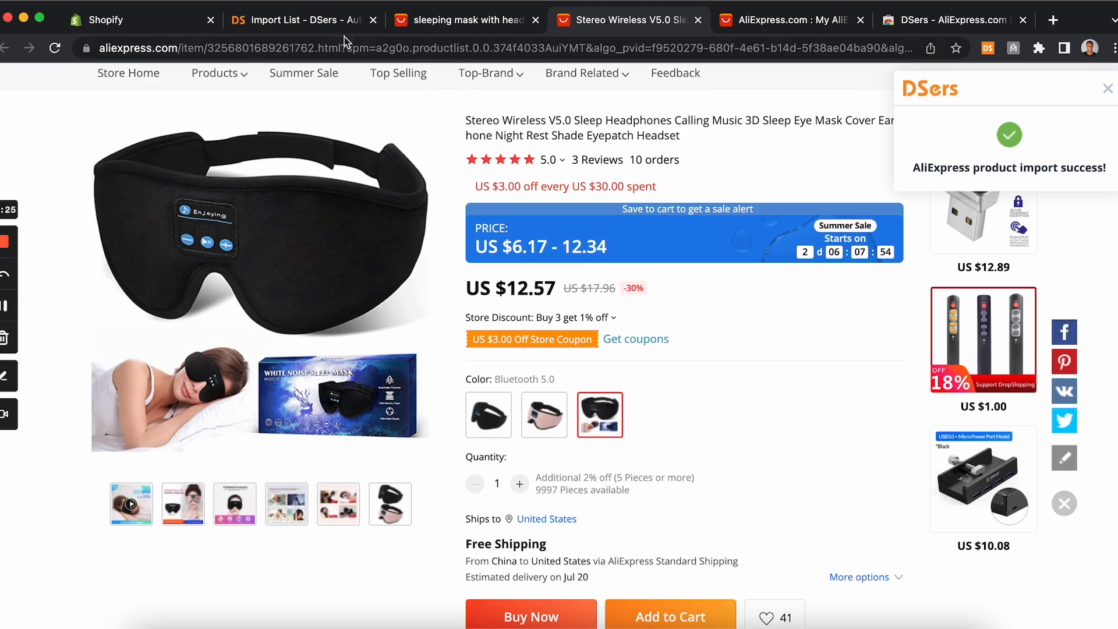
left_click(446, 28)
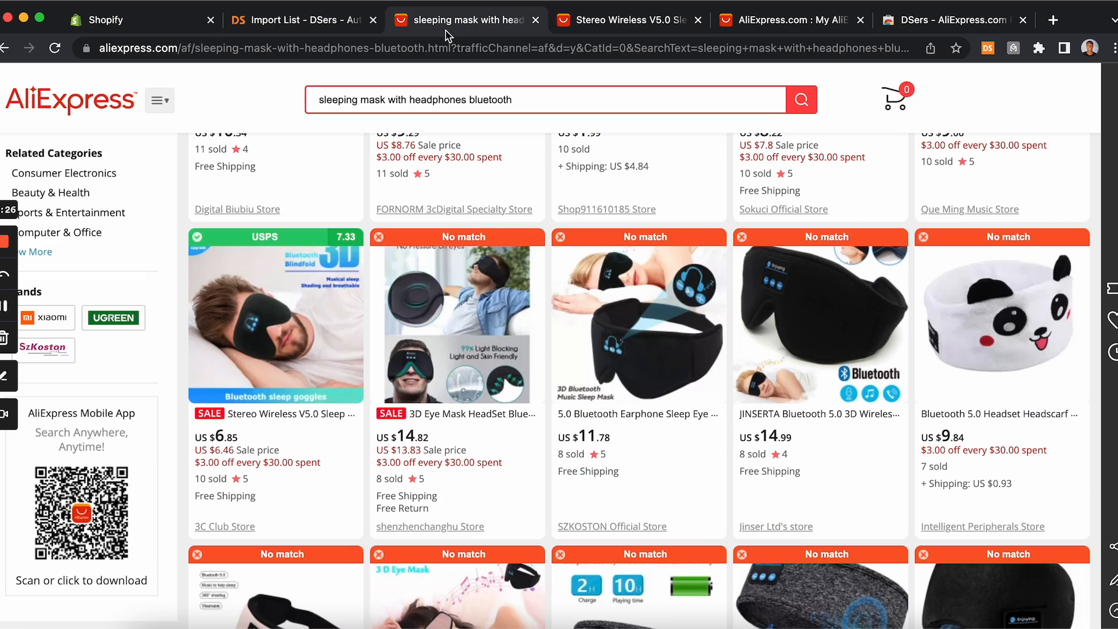
left_click(304, 21)
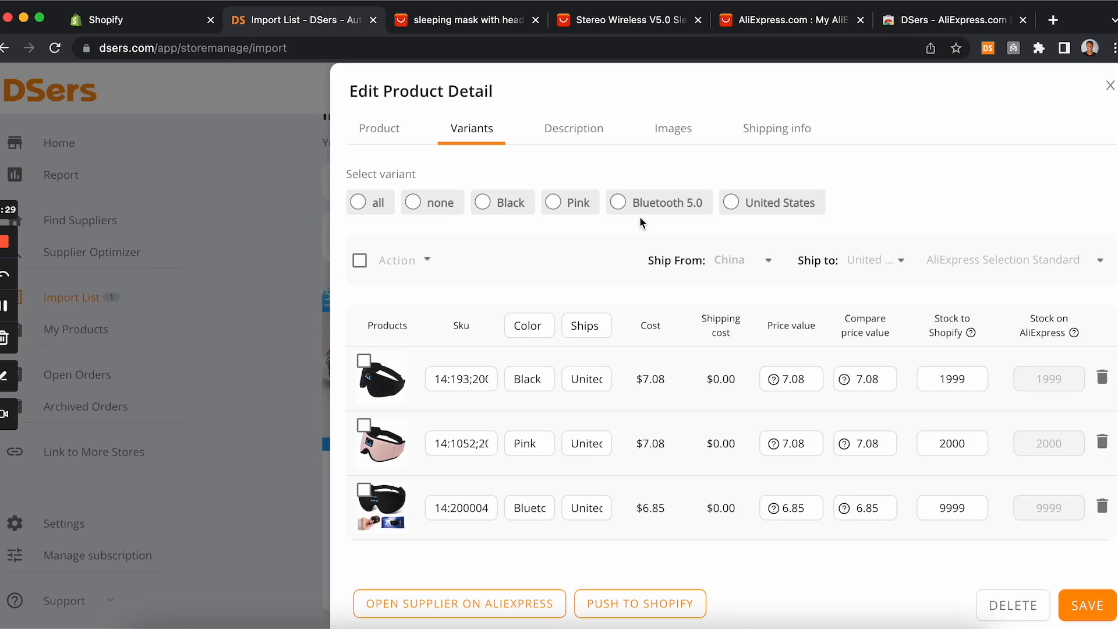
Step: Remove the Bluetooth 5.0 variant, keeping only the Black and Pink US-shipped variants
left_click(619, 204)
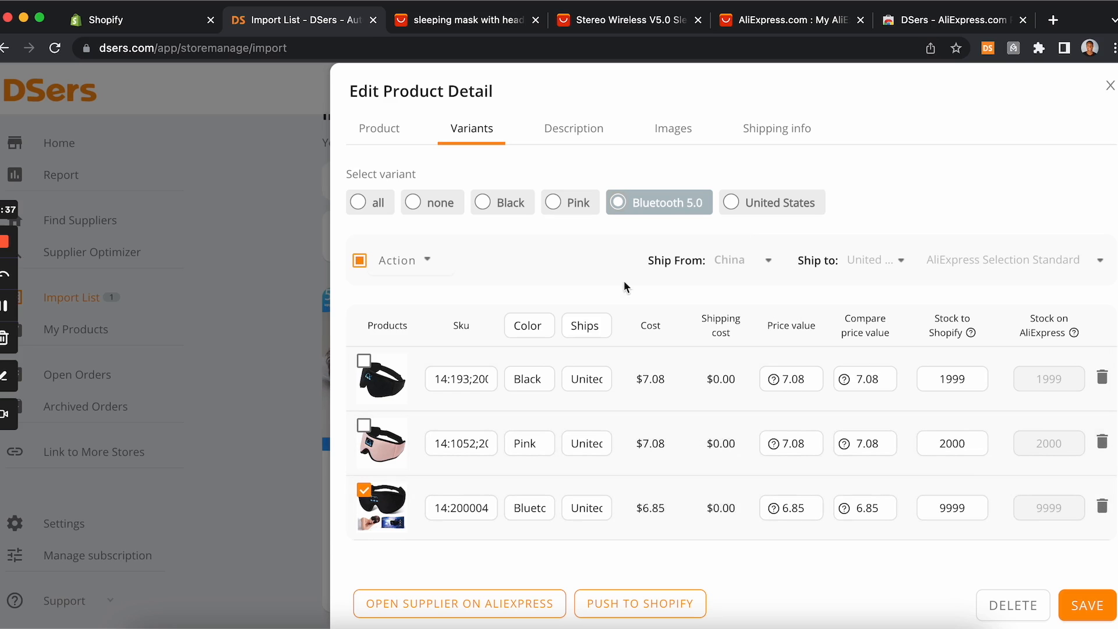
left_click(419, 260)
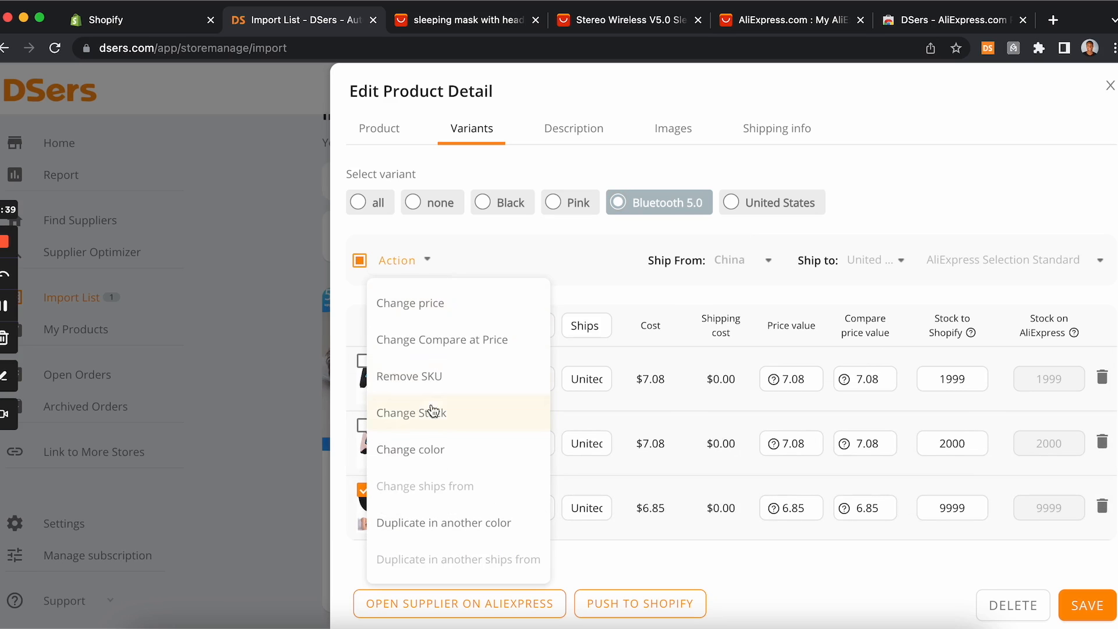
left_click(437, 385)
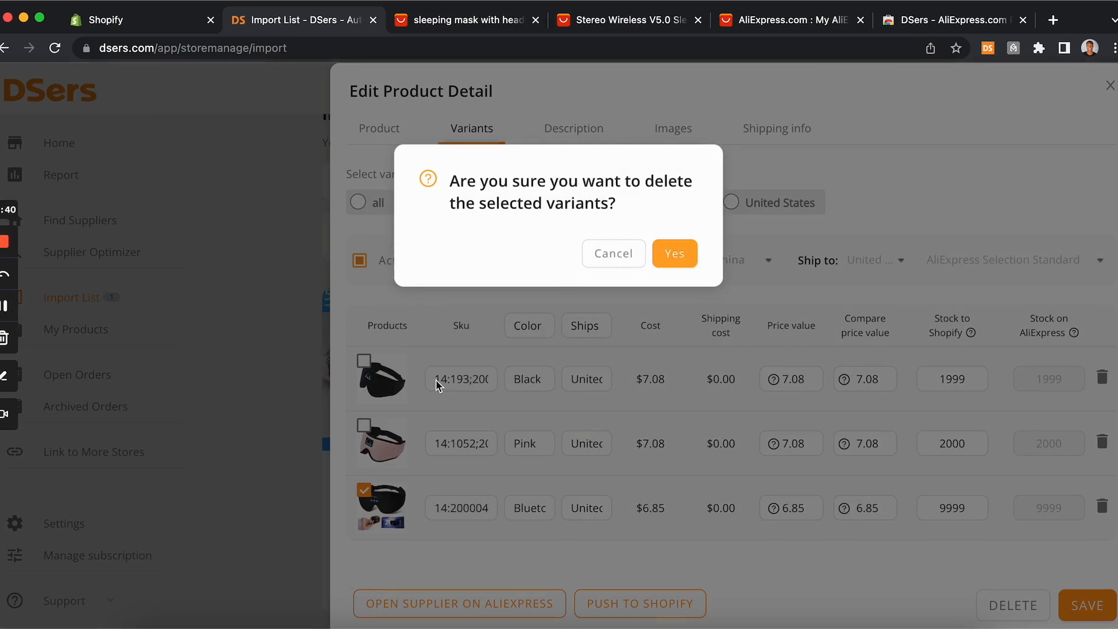
left_click(670, 253)
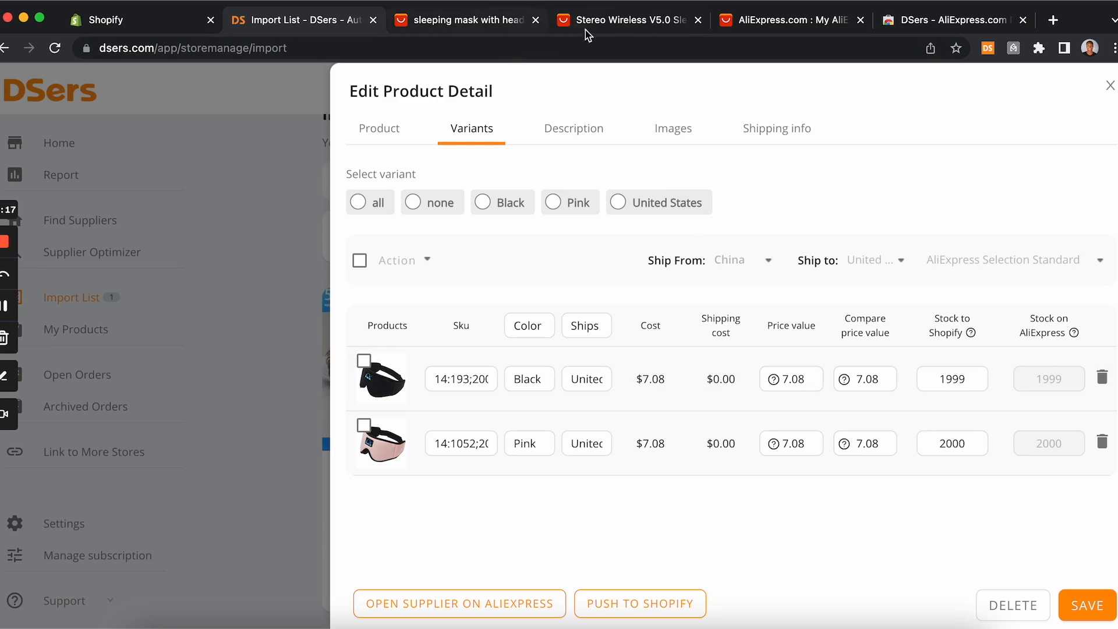
Step: Review the sleep mask's shipping methods on the AliExpress supplier page, choosing USPS delivery to the United States
left_click(622, 26)
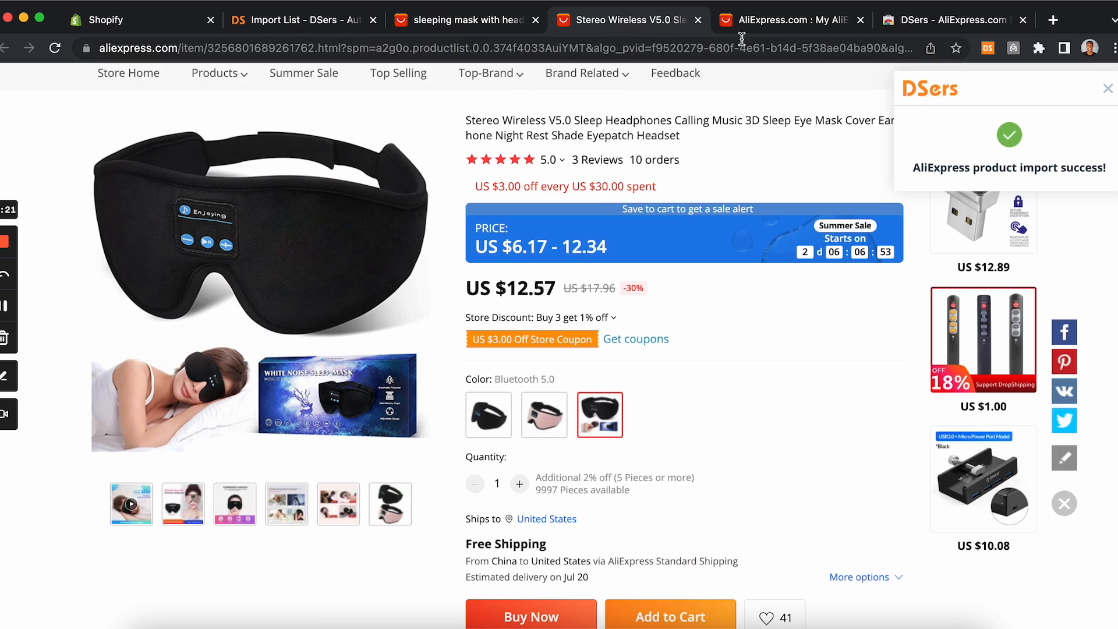
left_click(485, 27)
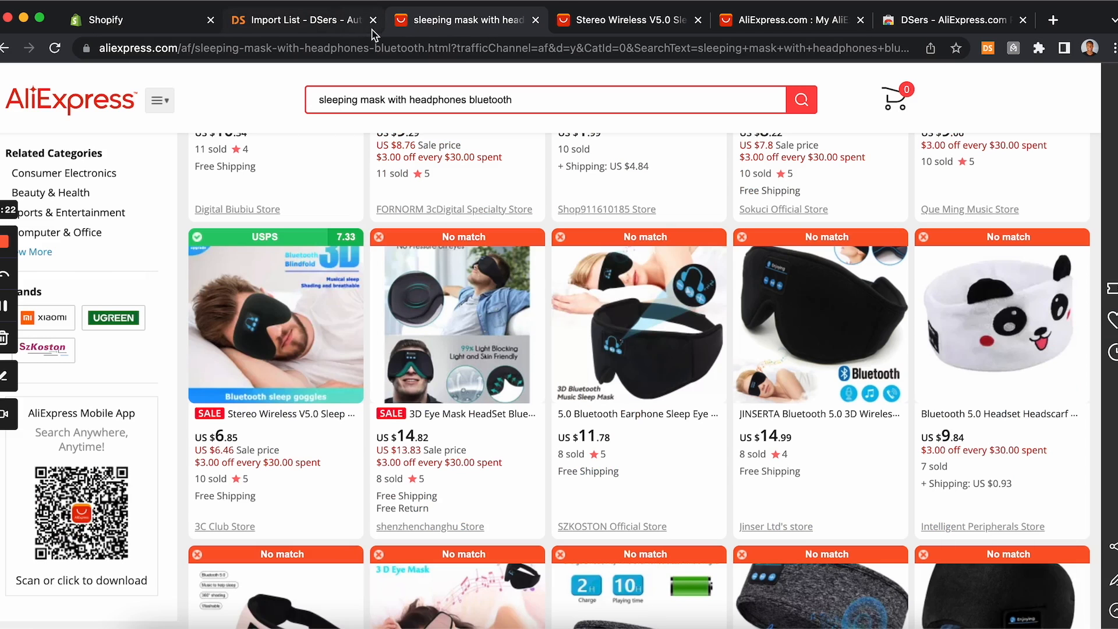
left_click(769, 24)
left_click(631, 22)
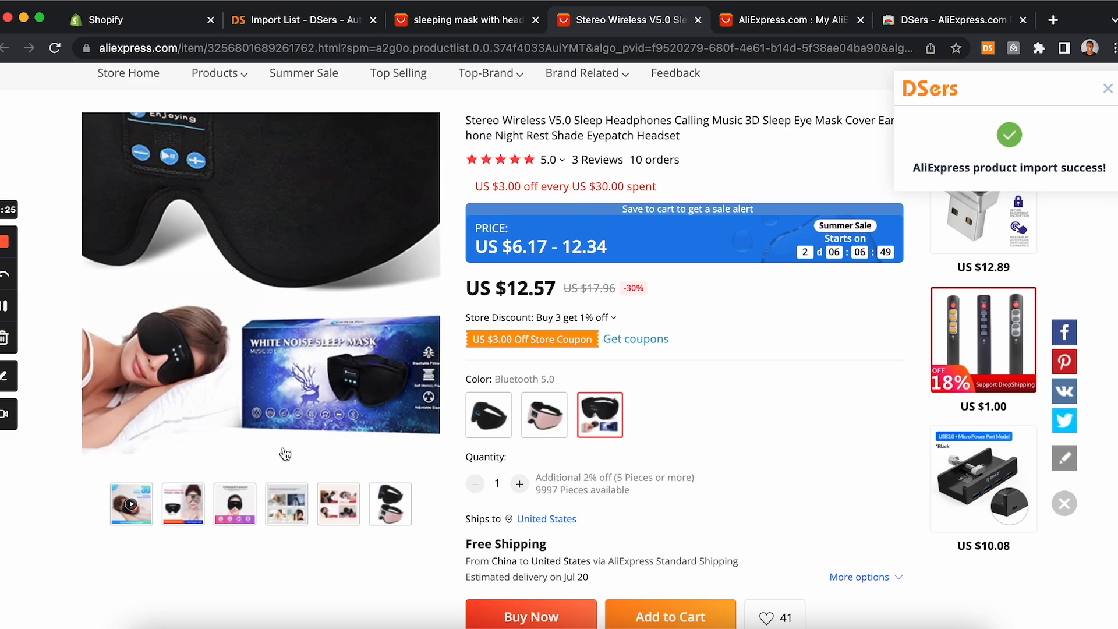
left_click(510, 407)
scroll(624, 507, "down", 2)
left_click(617, 478)
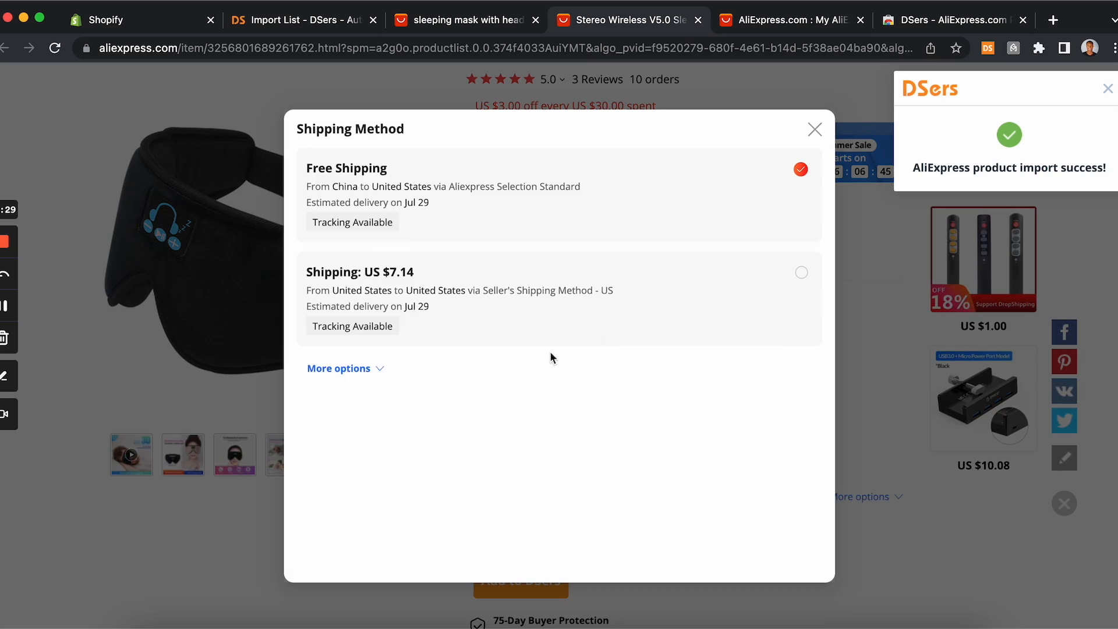
left_click(350, 374)
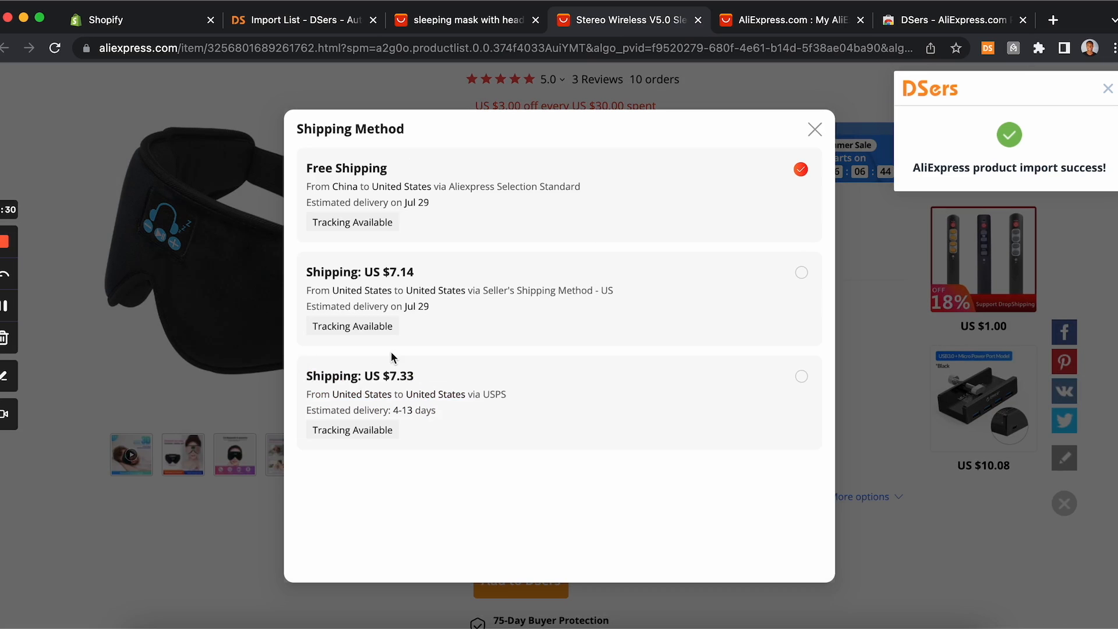
left_click(650, 399)
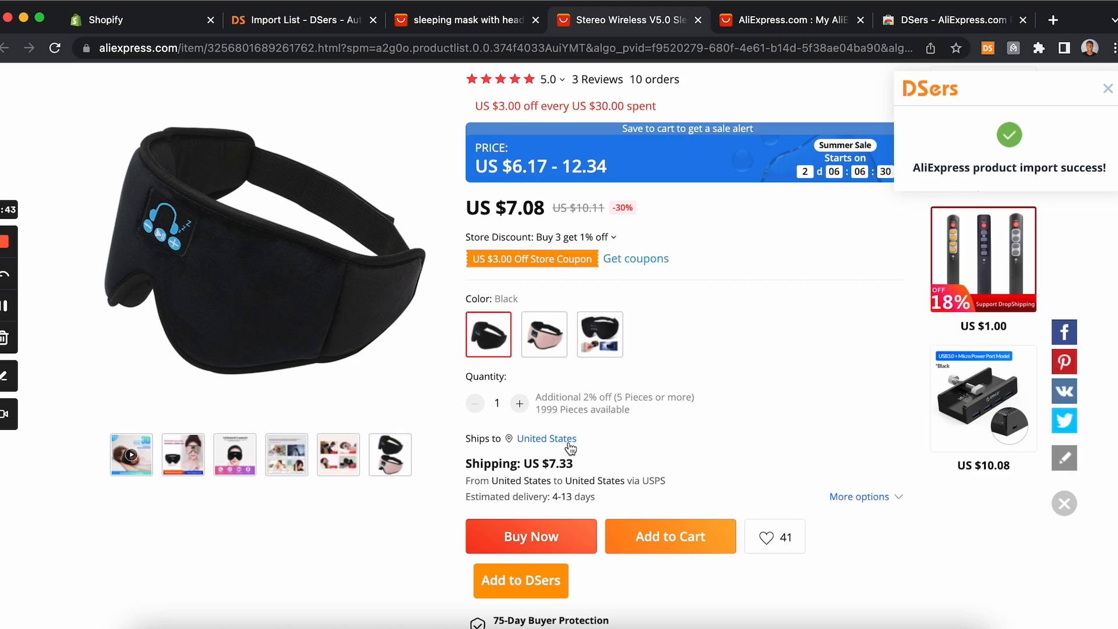
Step: Set the price of both the Black and Pink variants to 49.99
left_click(452, 28)
left_click(285, 22)
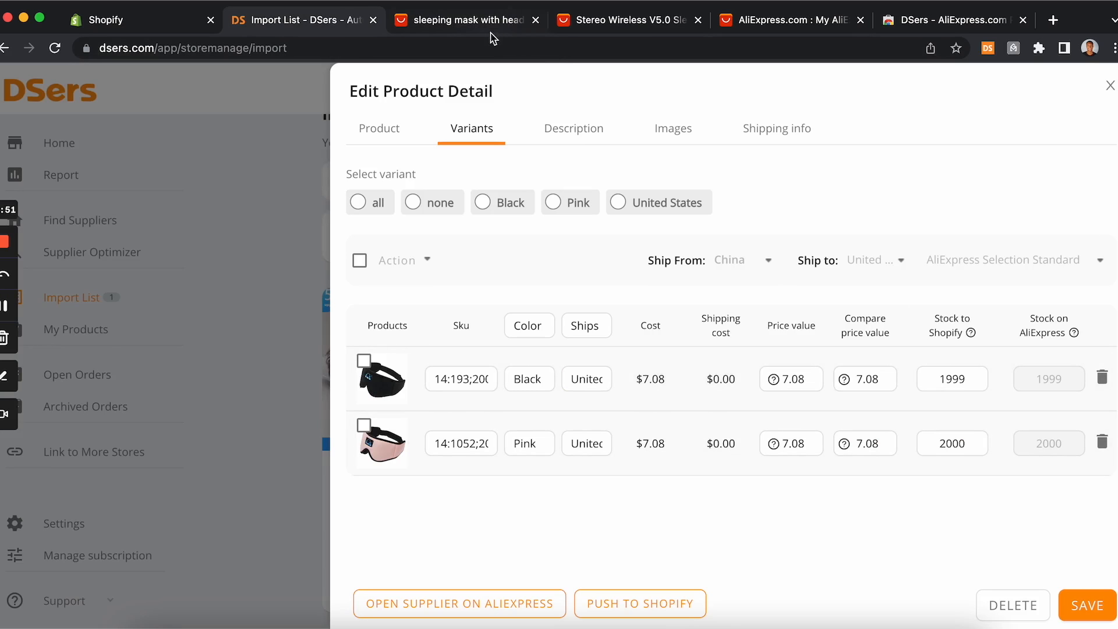
left_click(596, 29)
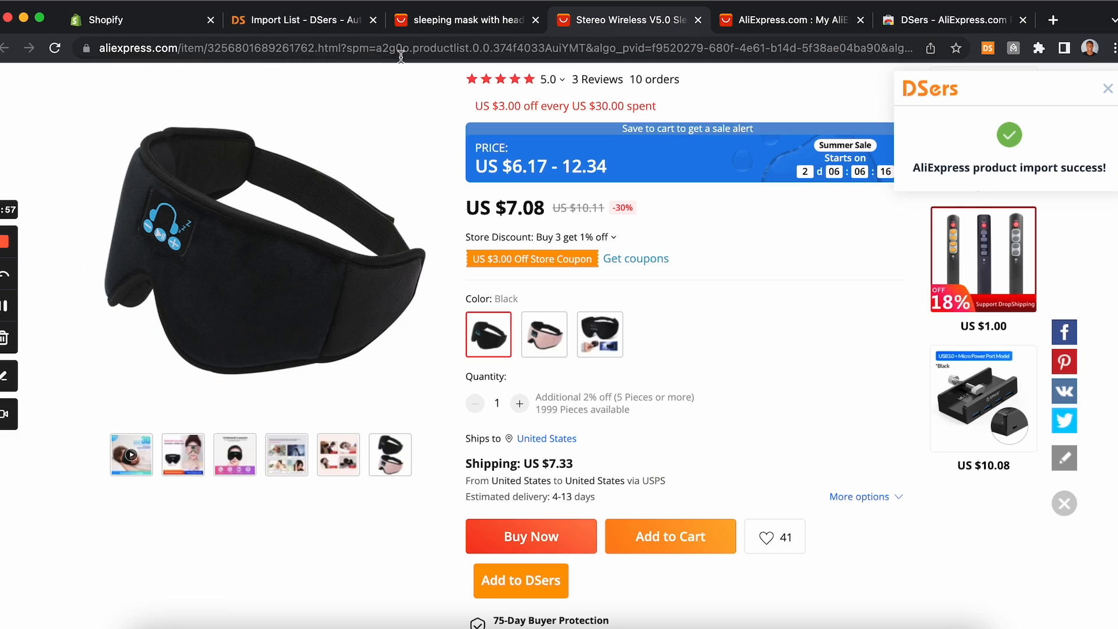
left_click(332, 28)
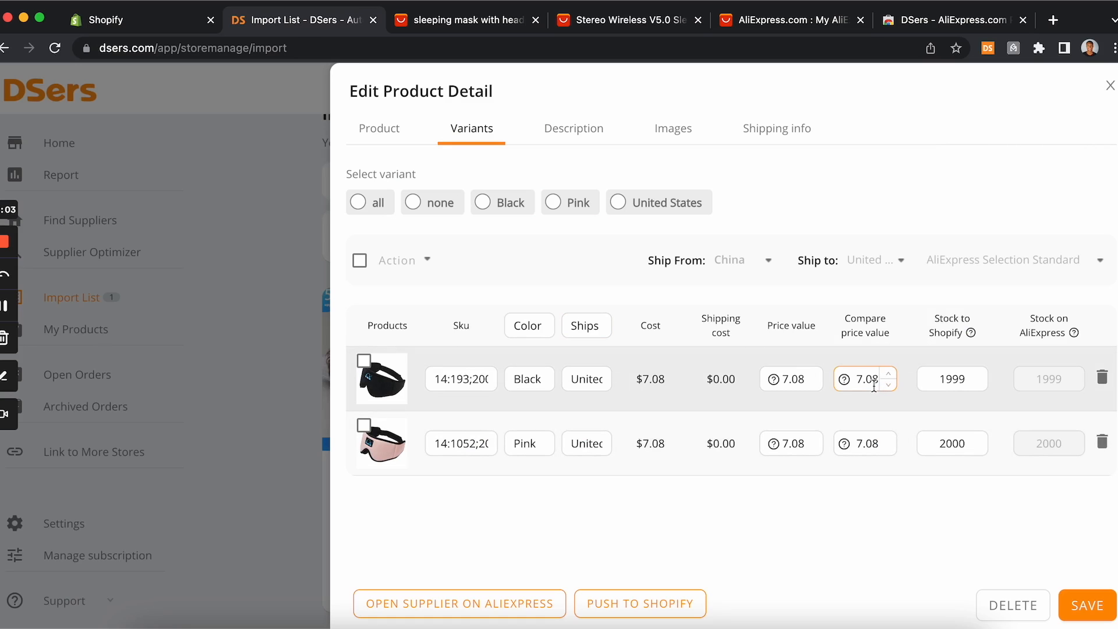
left_click_drag(855, 379, 880, 383)
left_click(787, 379)
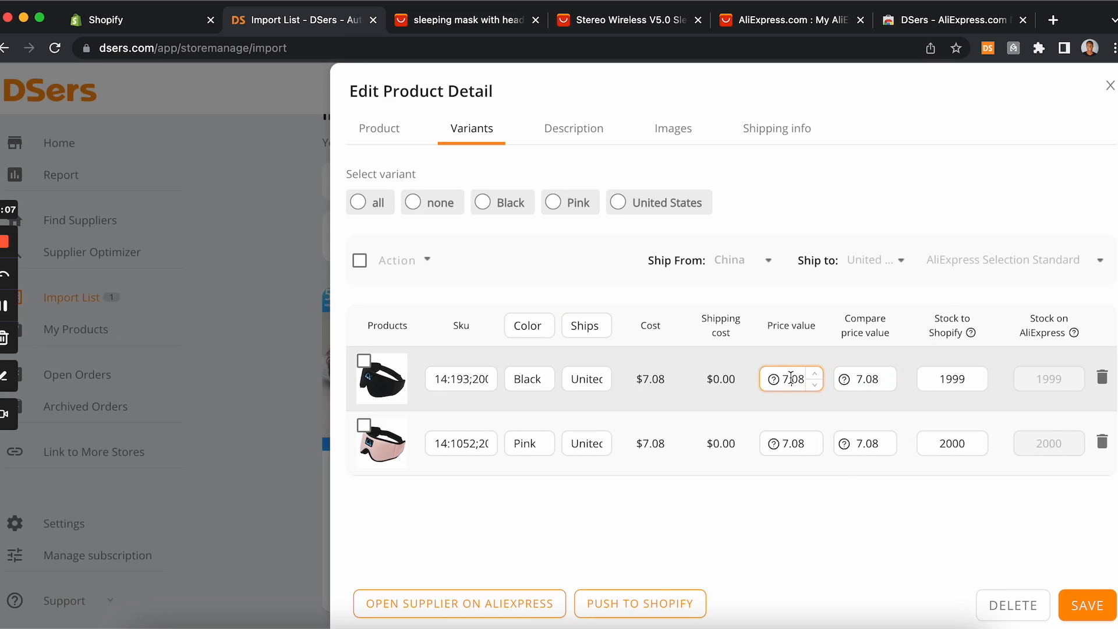
left_click_drag(783, 379, 810, 386)
type("49")
left_click(783, 444)
left_click_drag(782, 444, 807, 443)
type("49.9")
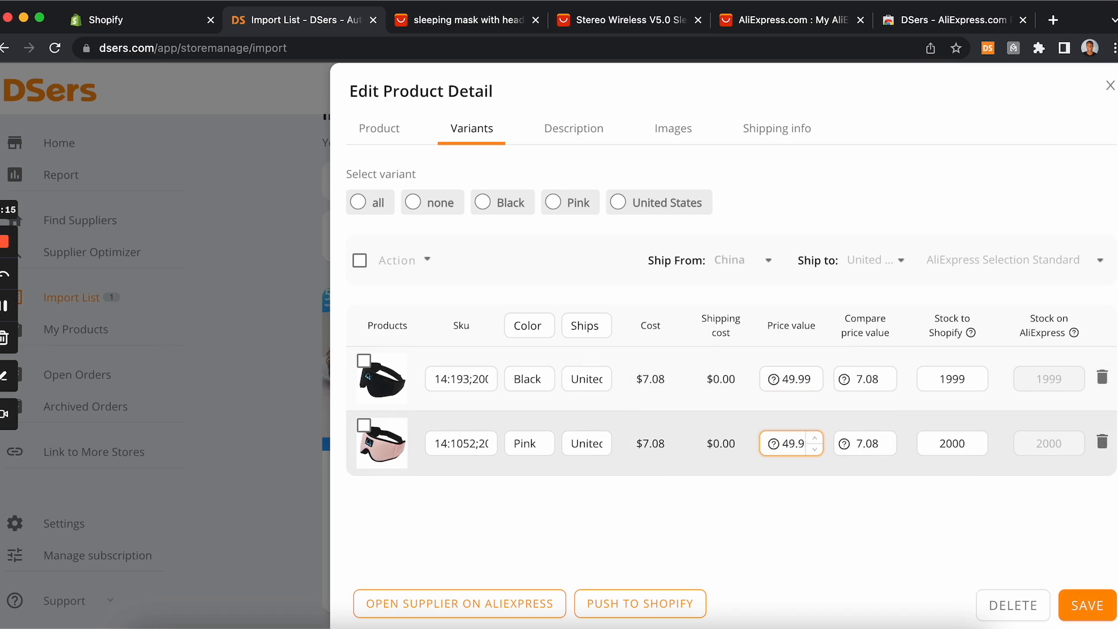
Step: Set the compare-at price of both variants to 100
left_click(857, 381)
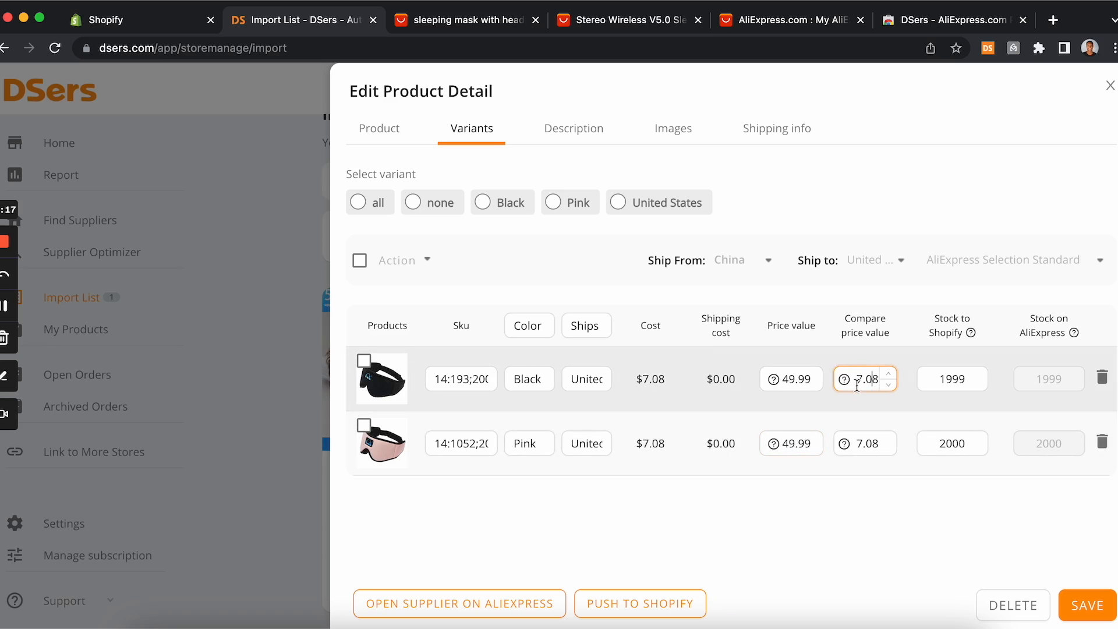
left_click_drag(858, 384, 881, 384)
type("100")
left_click_drag(861, 443, 879, 444)
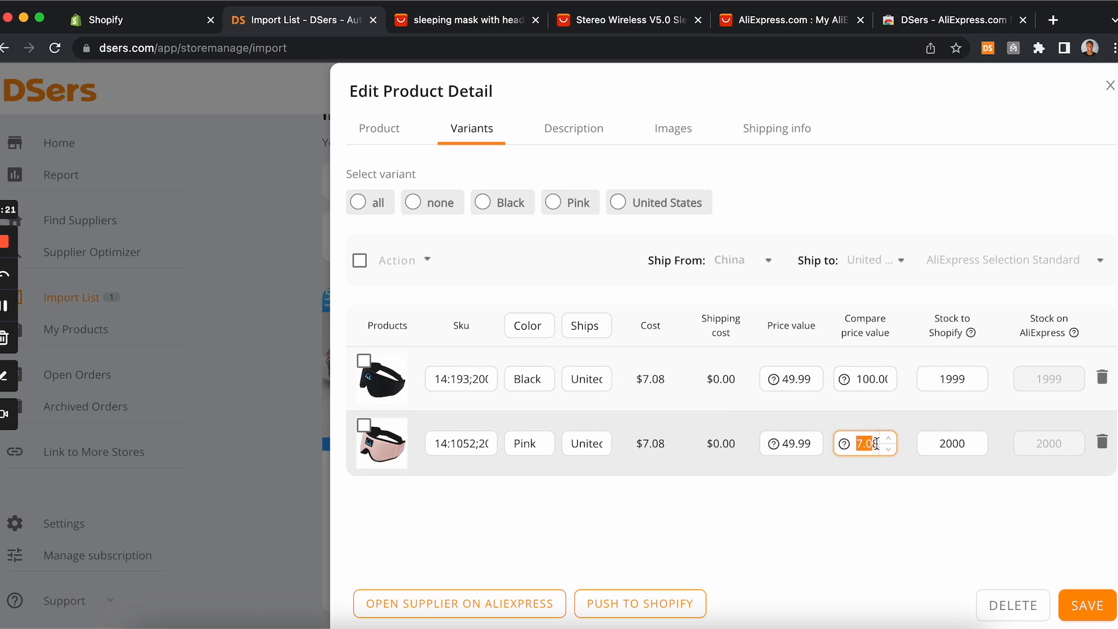
type("100")
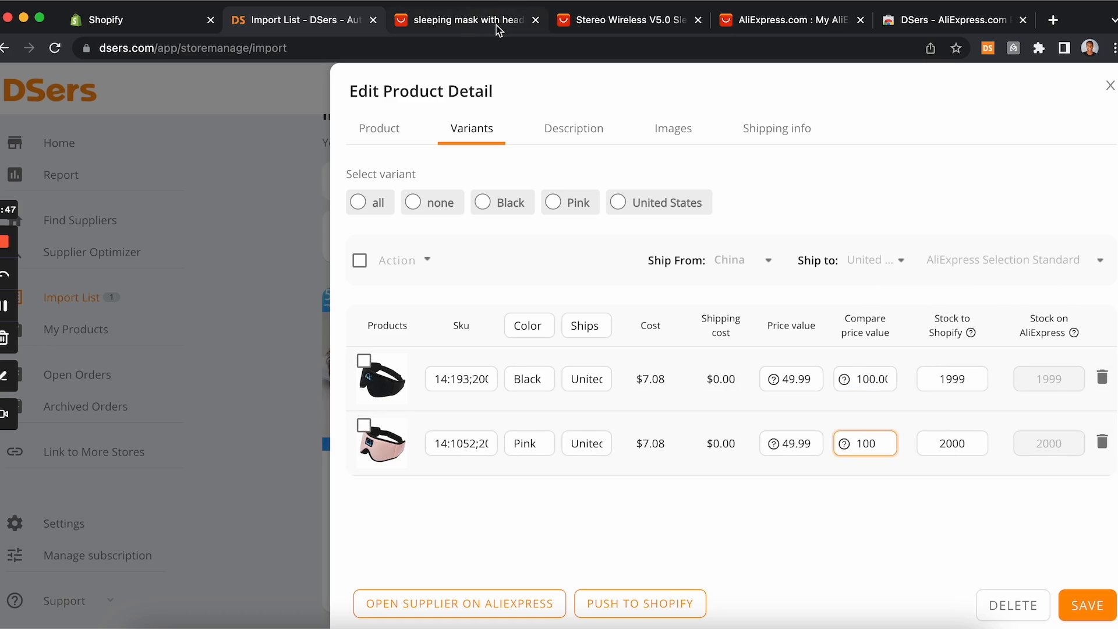
Step: Compare the supplier page against the variant prices and stock in the product editor
left_click_drag(584, 24, 437, 27)
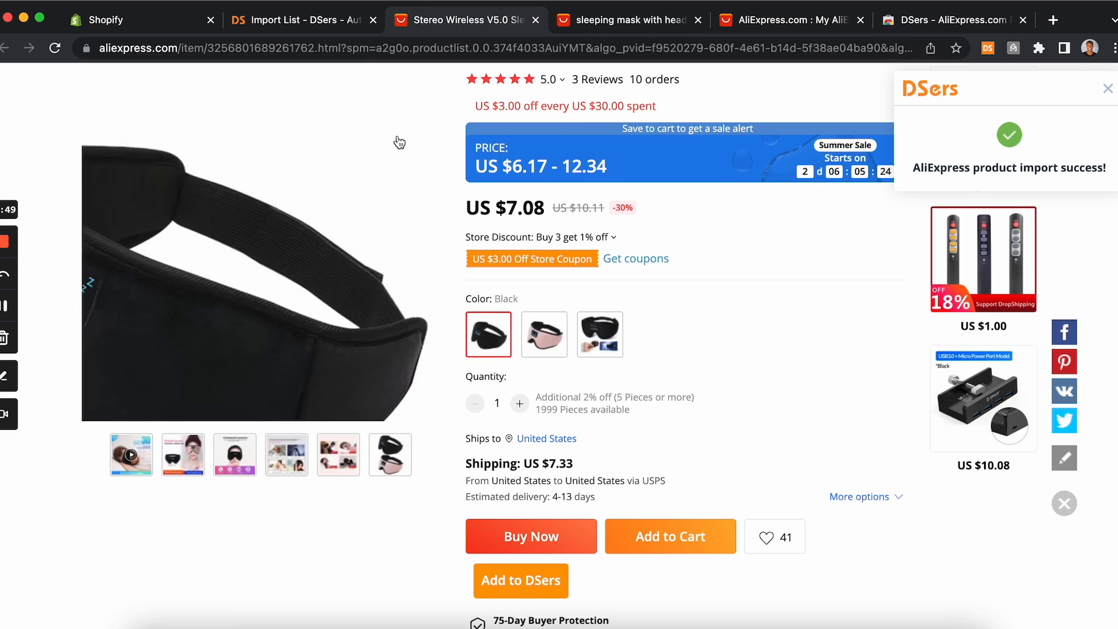
left_click(321, 22)
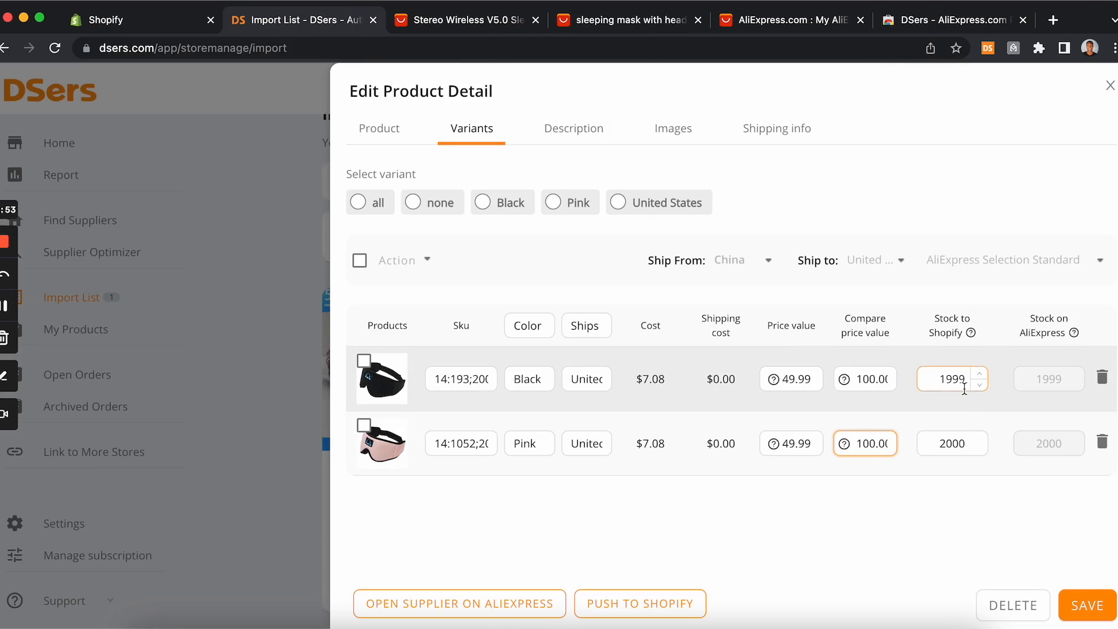
left_click(481, 29)
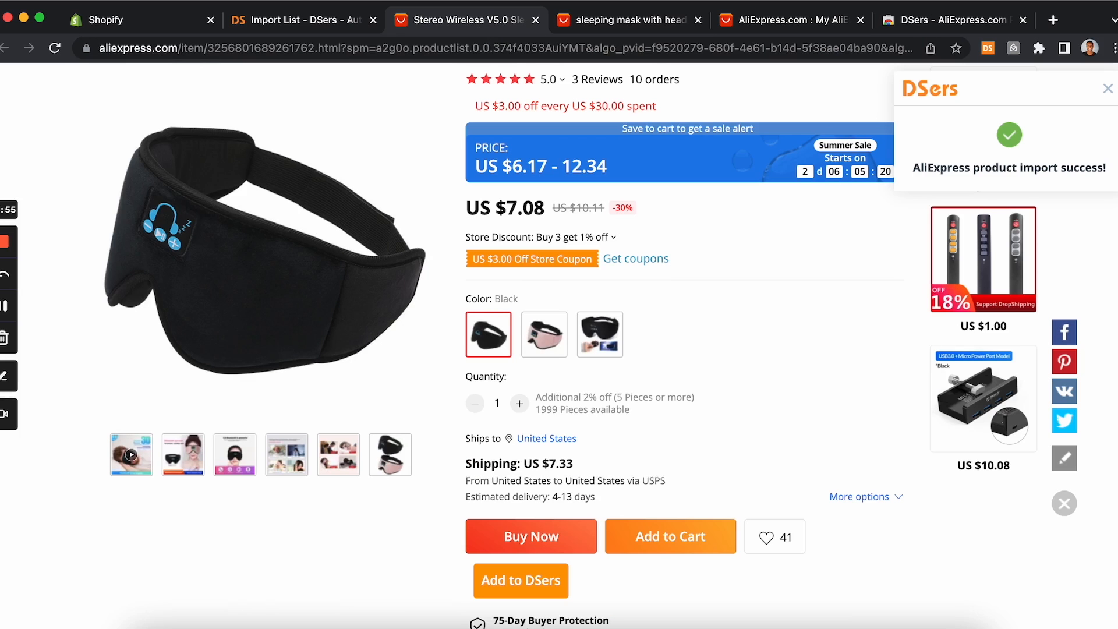
left_click(318, 24)
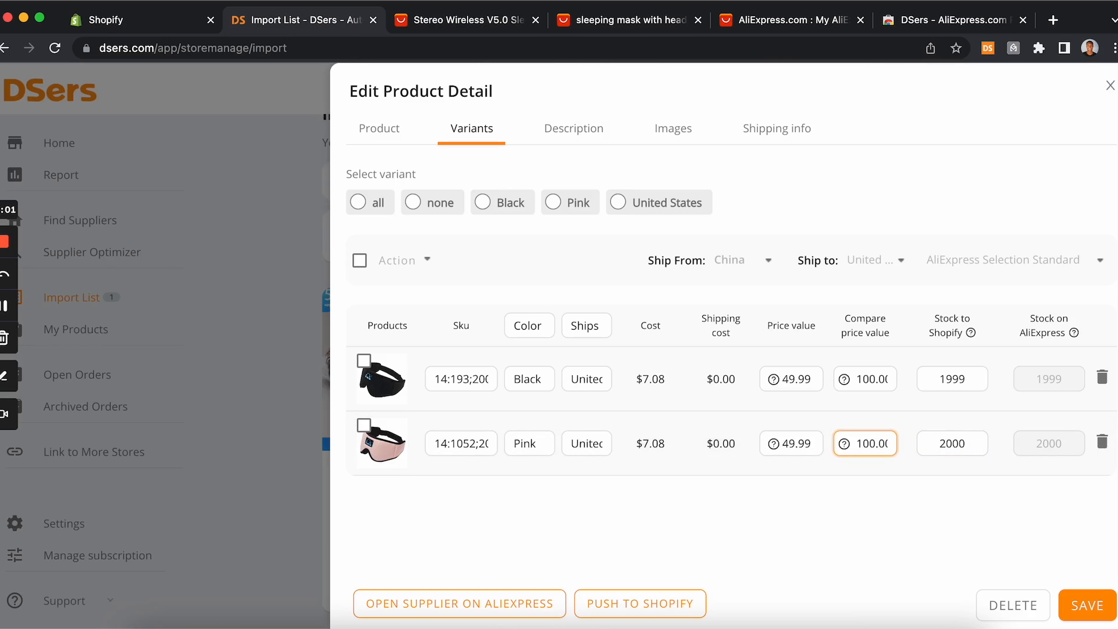
left_click(438, 23)
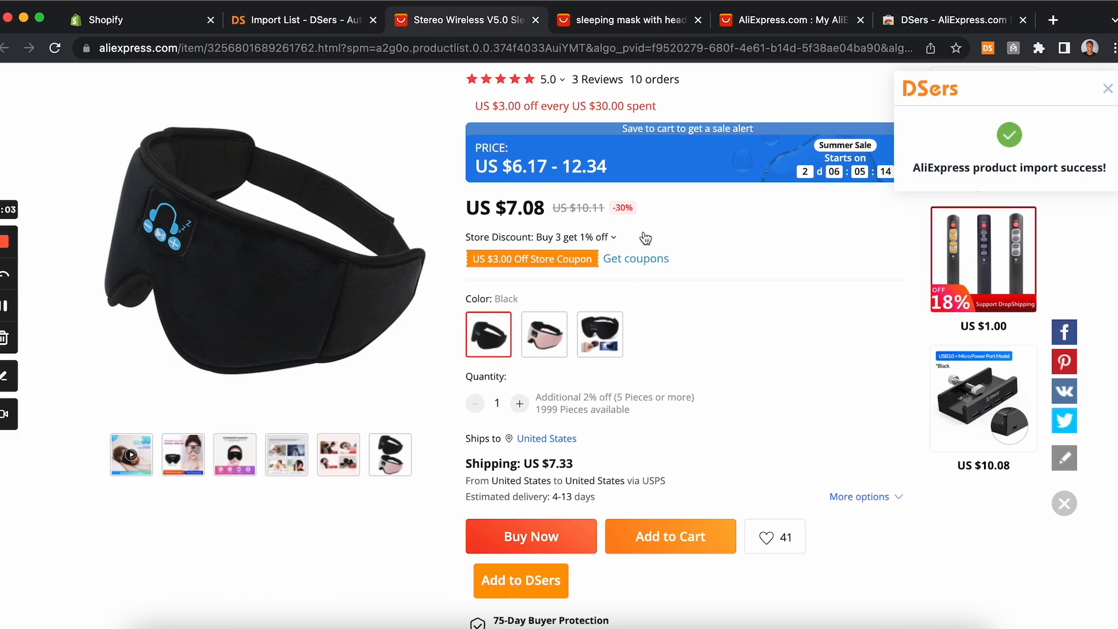
left_click(353, 21)
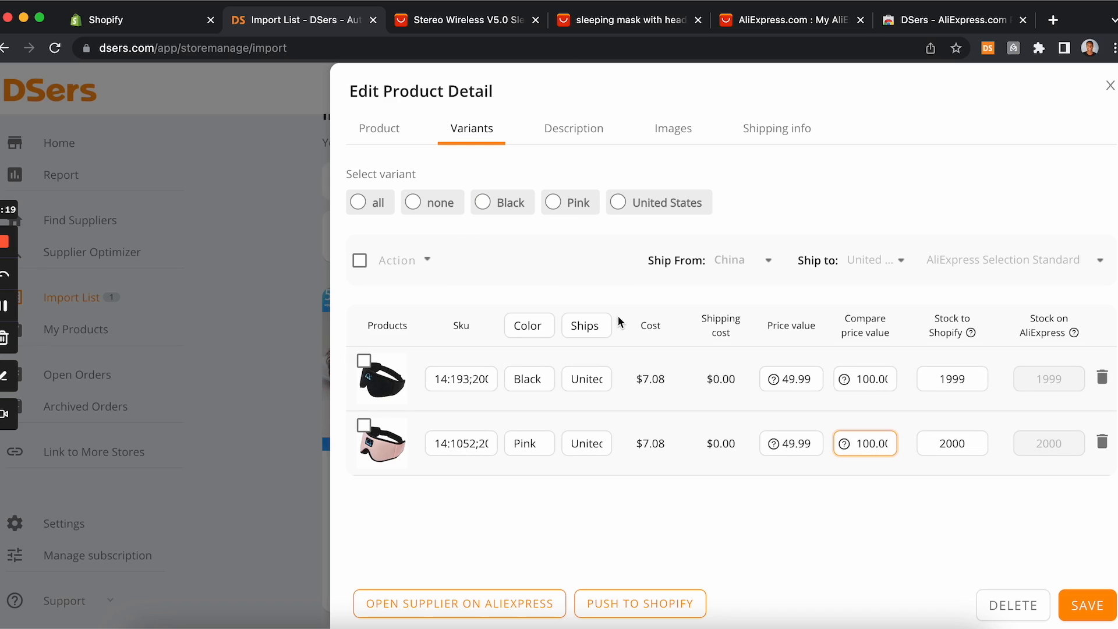
Step: Open the product description and scroll through its specifications and overview content
left_click(580, 134)
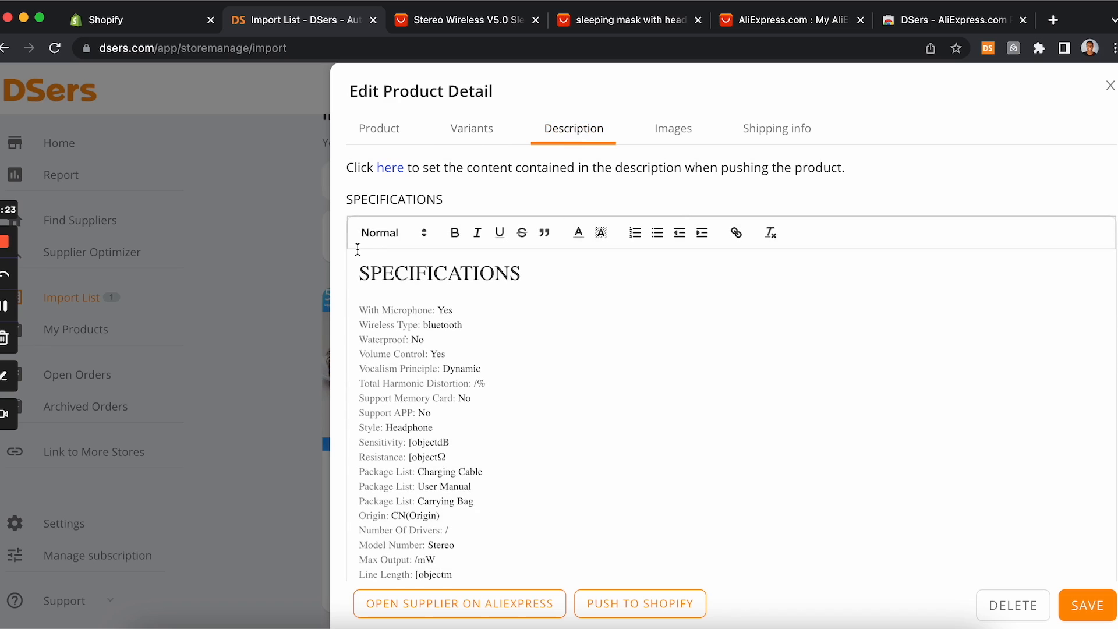
scroll(381, 354, "down", 10)
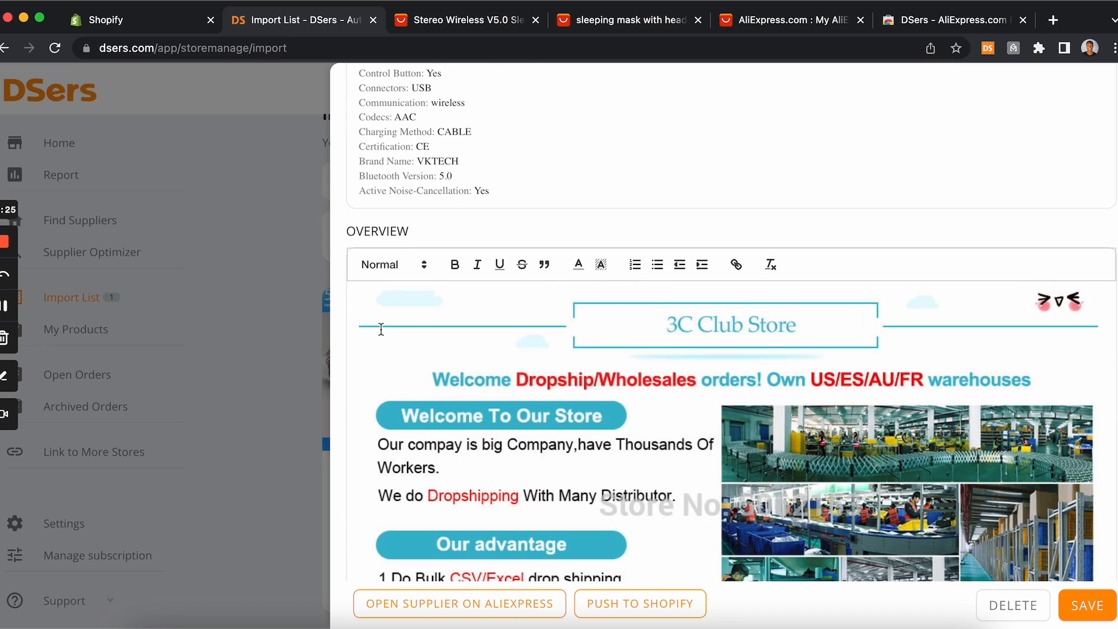
left_click_drag(360, 309, 539, 359)
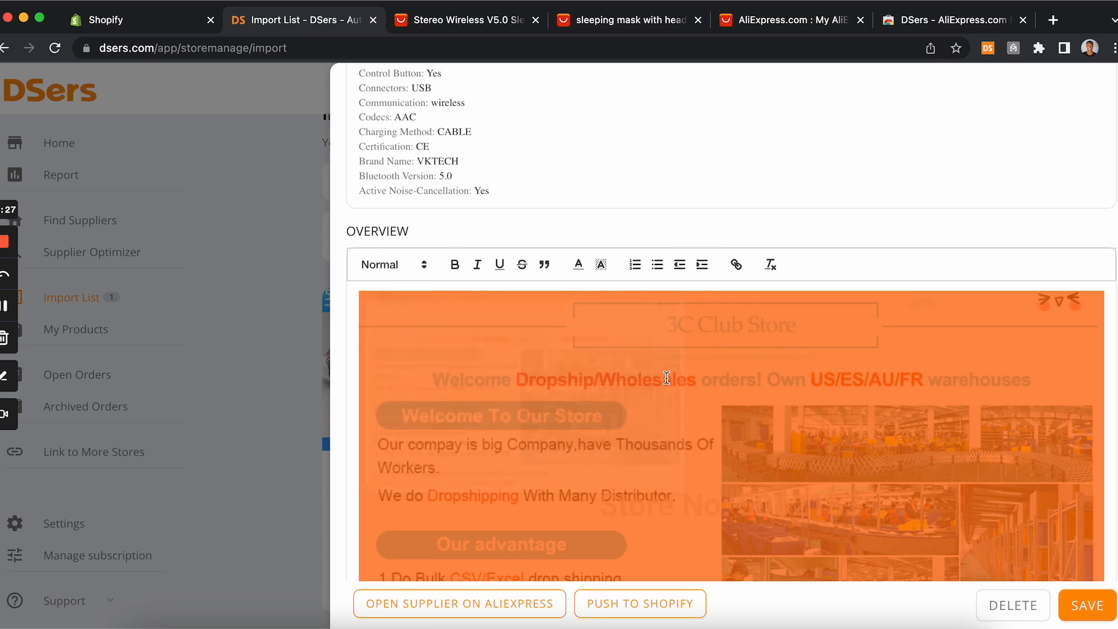
scroll(666, 378, "down", 6)
scroll(667, 378, "down", 15)
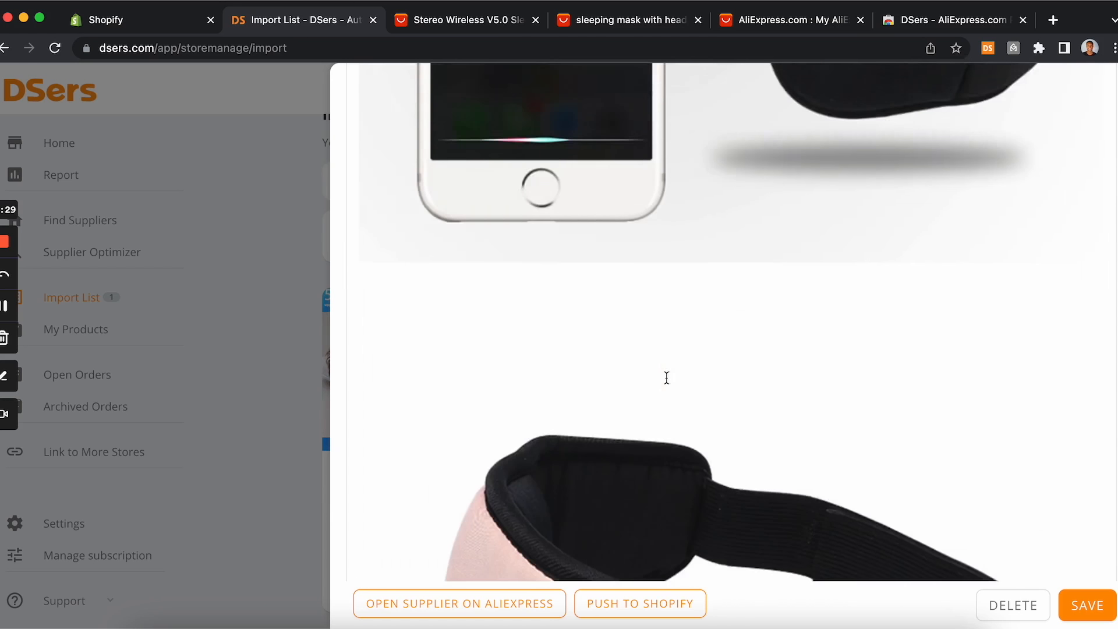
scroll(667, 377, "down", 15)
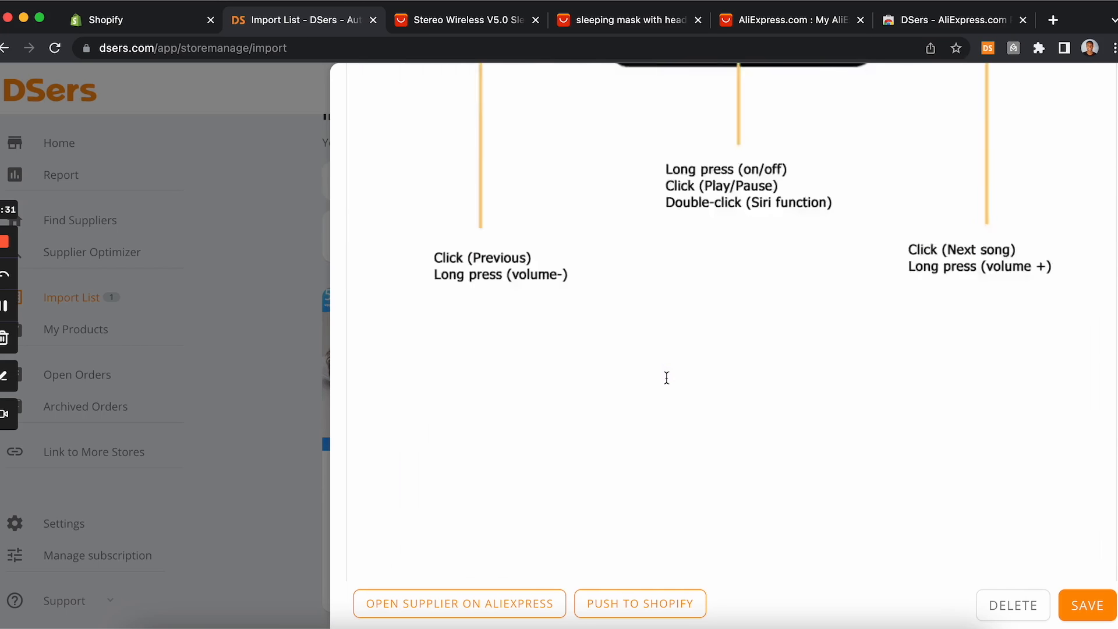
scroll(666, 378, "down", 15)
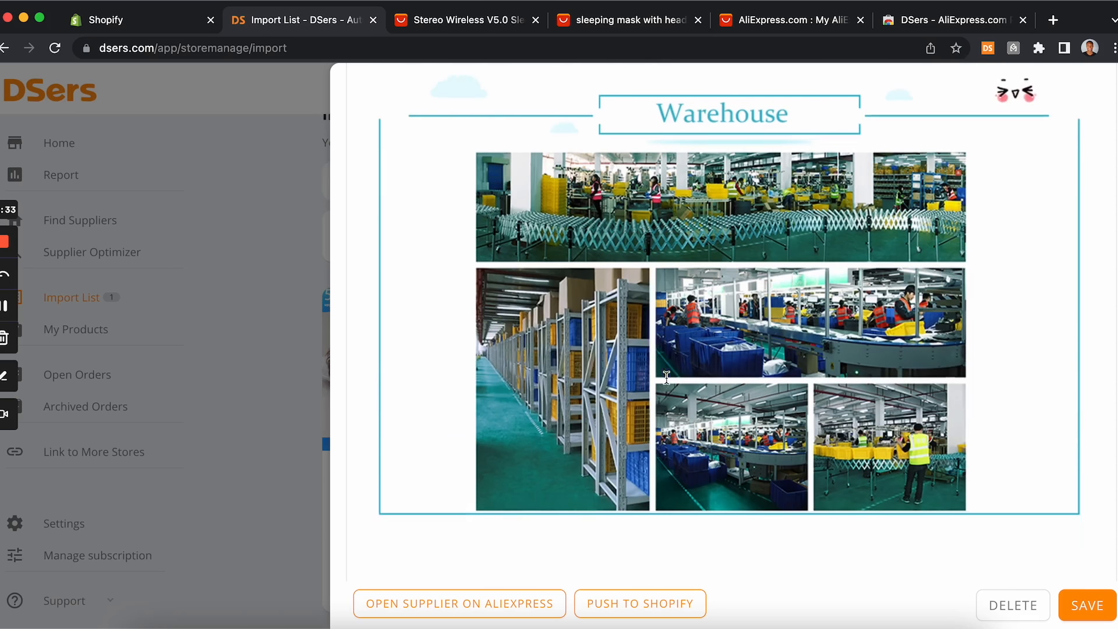
Step: Compare the supplier page's description with the imported overview, scrolling back up through the editor
left_click(469, 22)
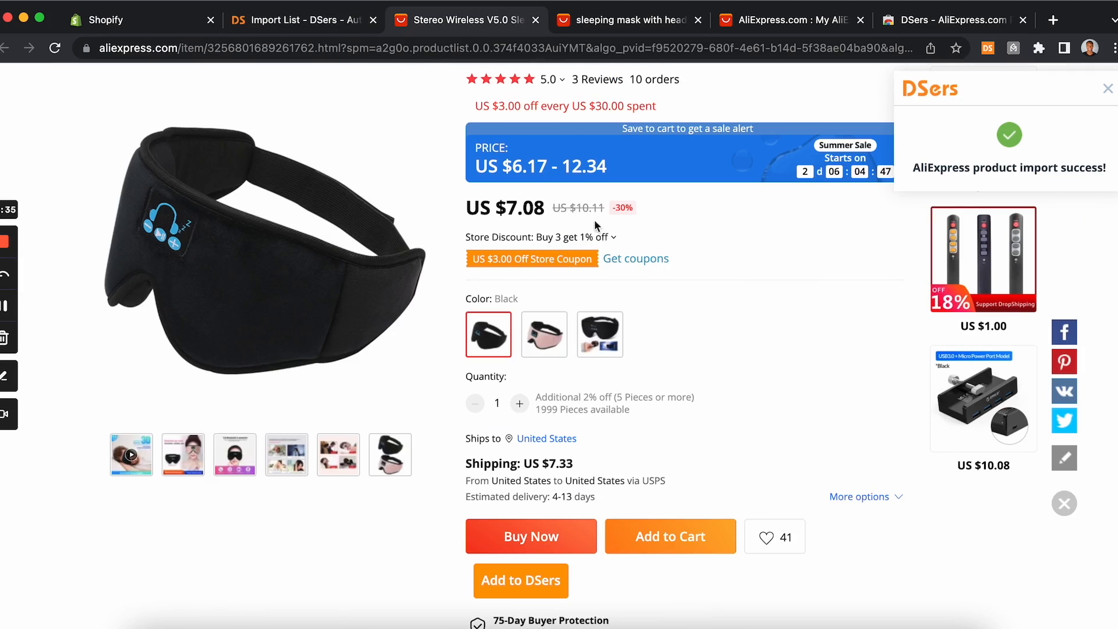
scroll(471, 353, "down", 15)
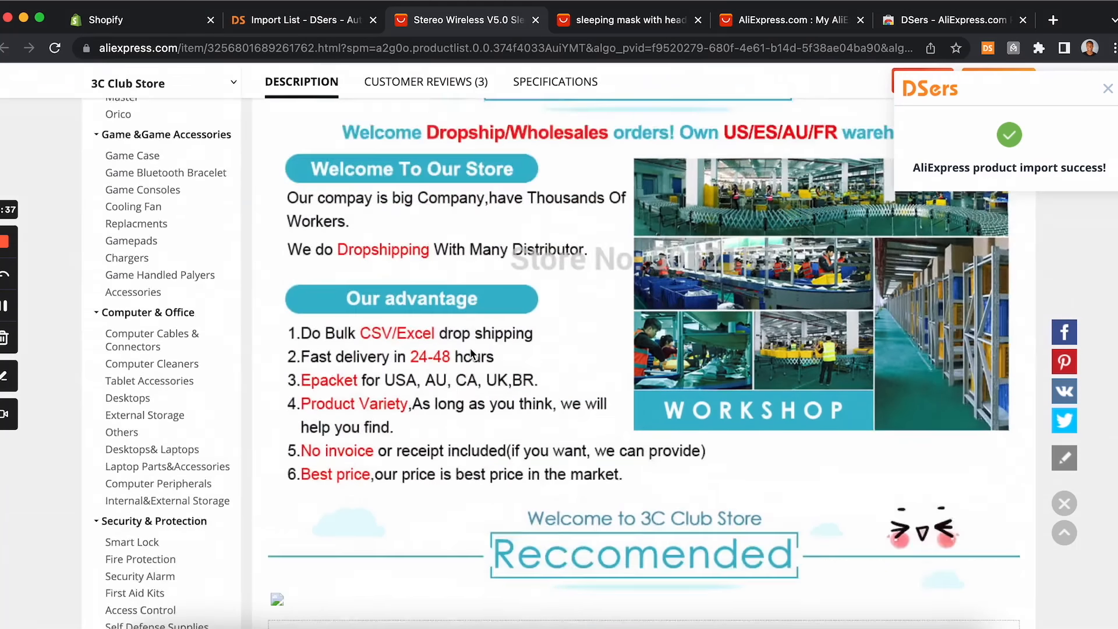
scroll(538, 402, "down", 10)
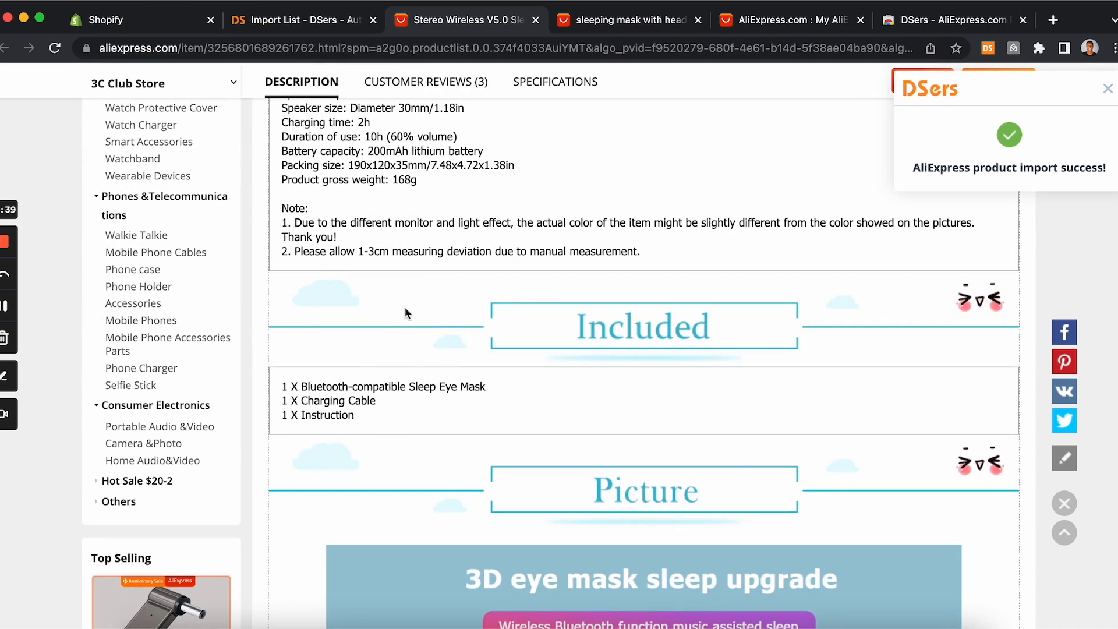
left_click(300, 22)
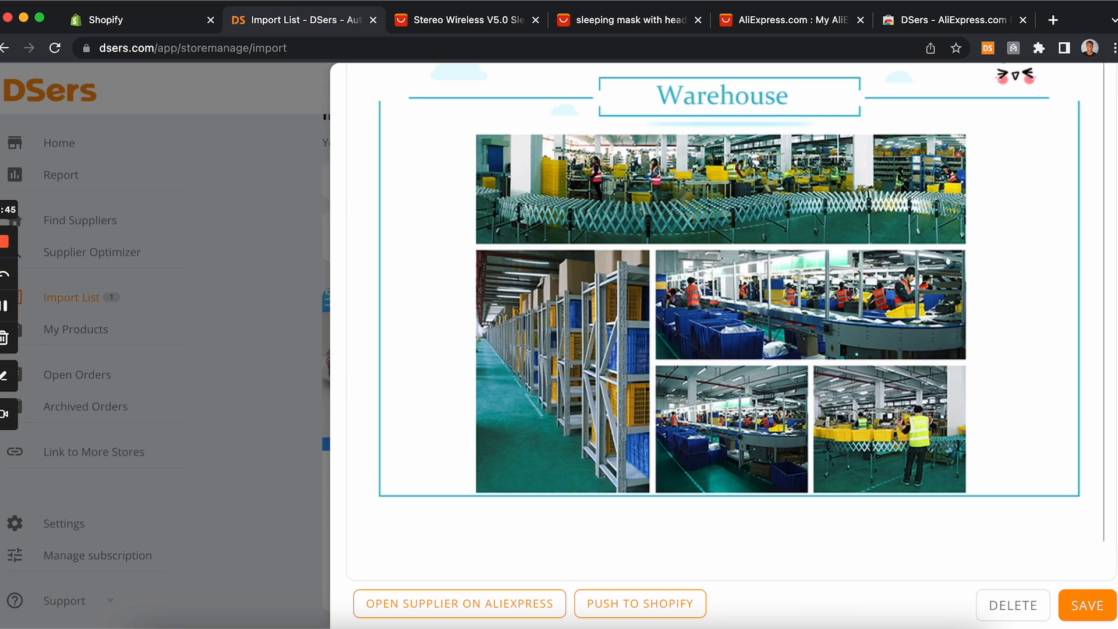
scroll(1104, 536, "up", 8)
scroll(359, 534, "up", 15)
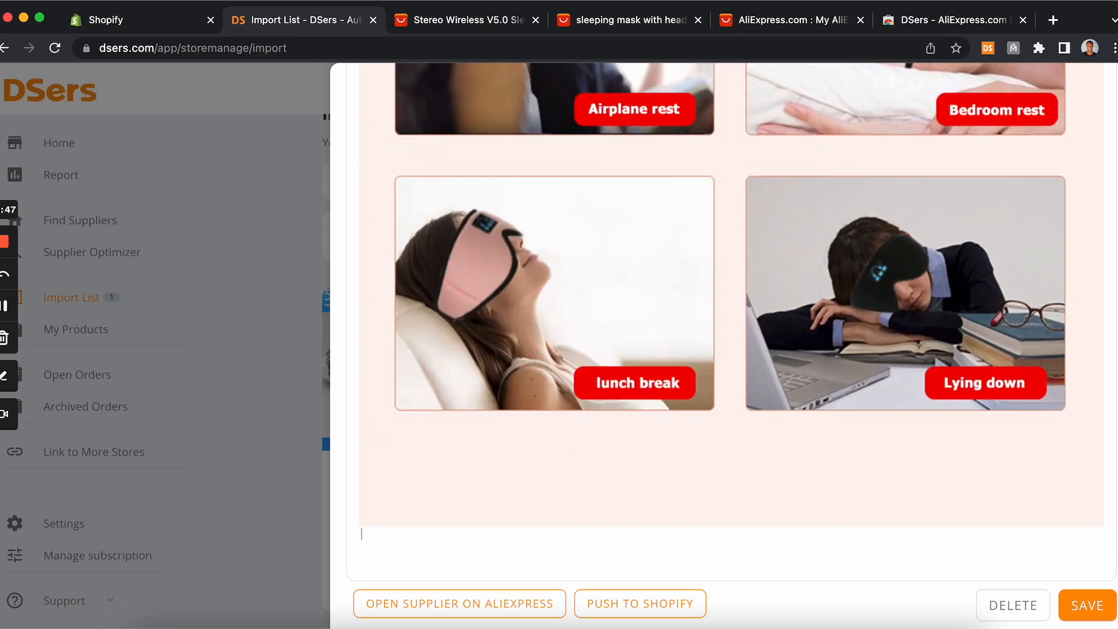
scroll(361, 534, "up", 15)
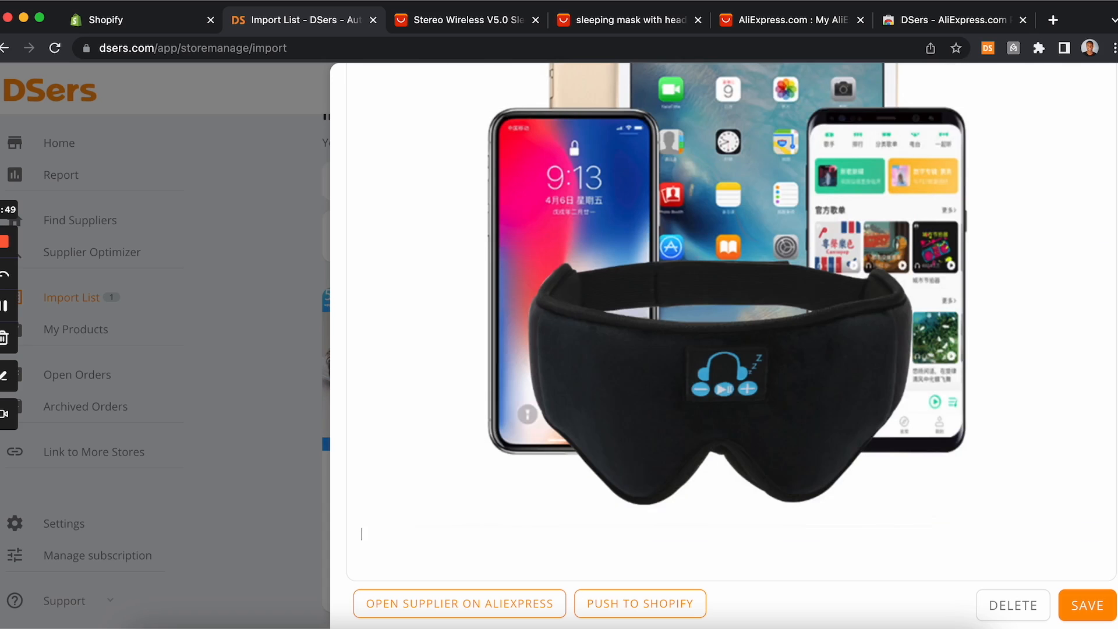
scroll(361, 534, "up", 15)
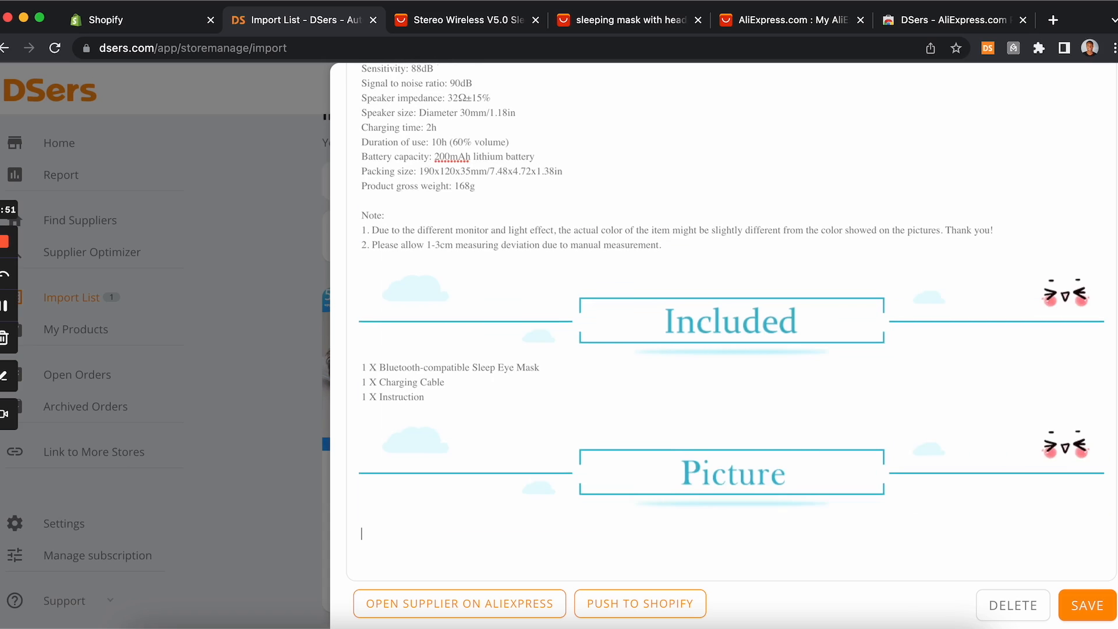
scroll(427, 534, "up", 5)
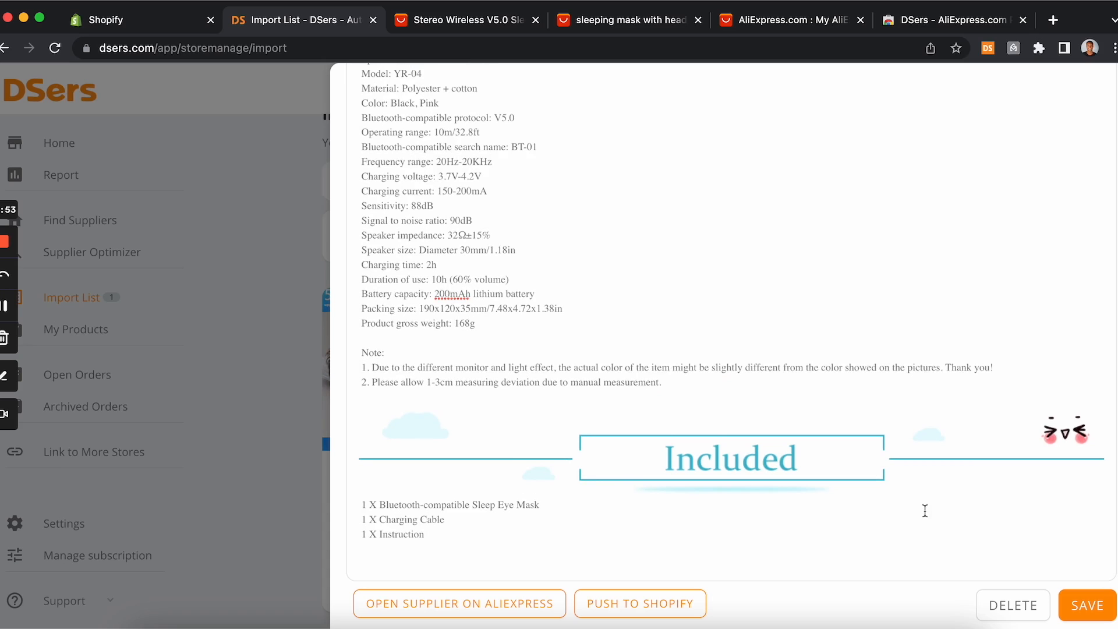
left_click_drag(587, 567, 315, 47)
left_click(305, 54)
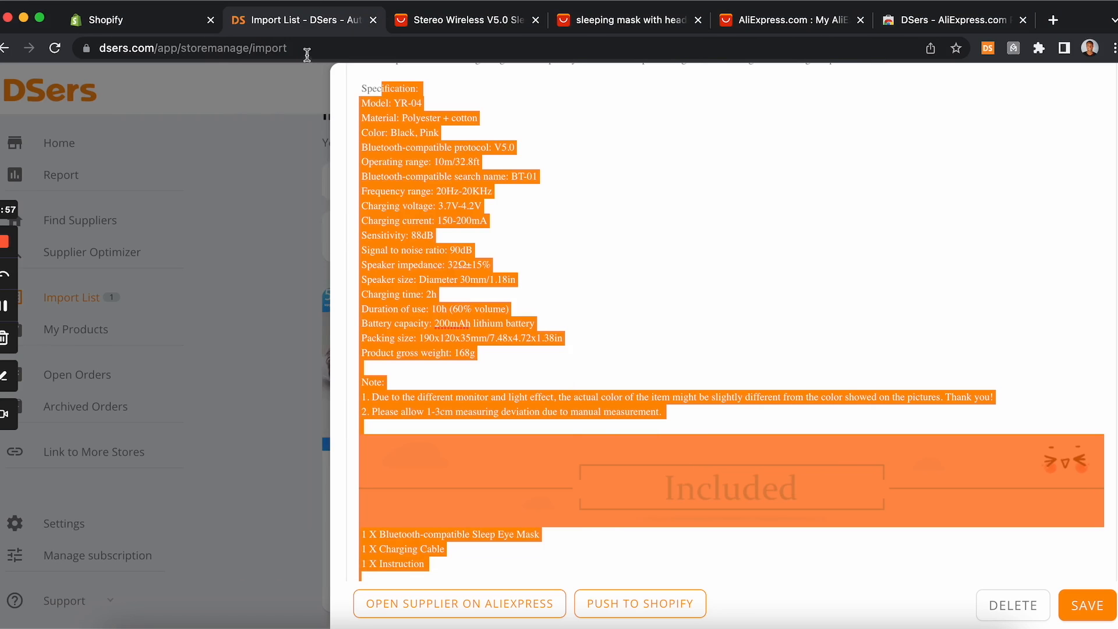
left_click(484, 581)
scroll(484, 576, "down", 1)
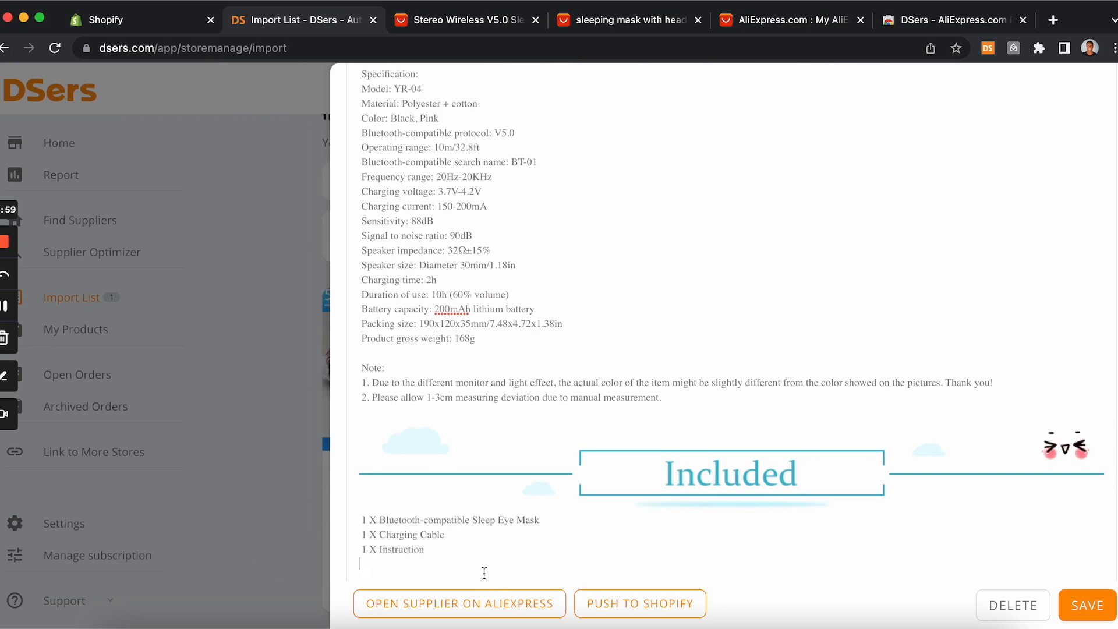
left_click_drag(462, 553, 345, 59)
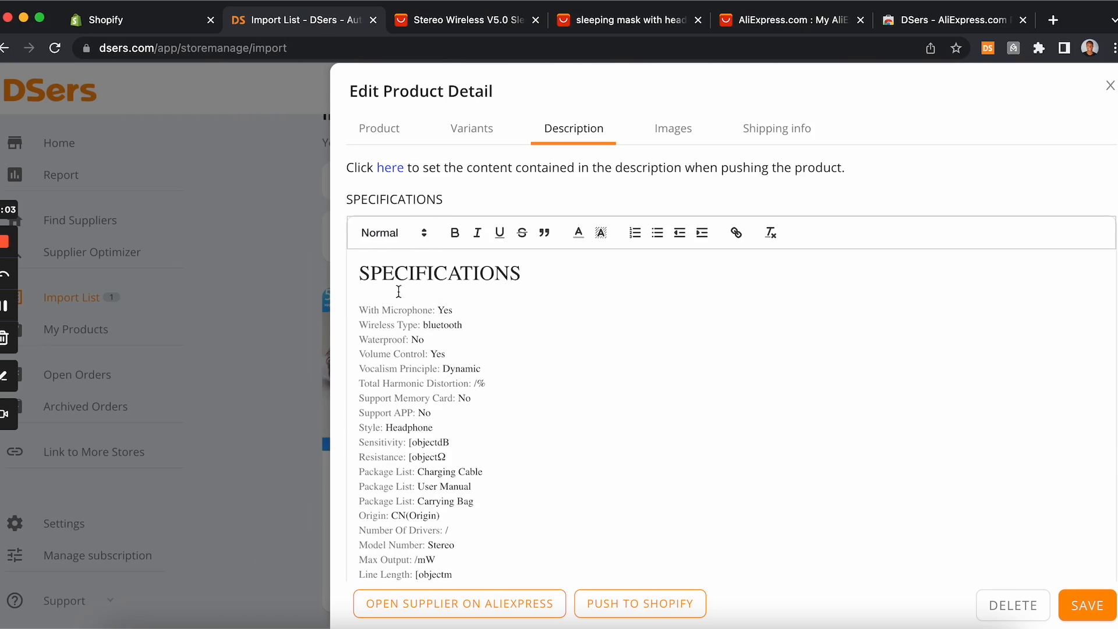
Step: Select all of the imported specifications content in the description editor and delete it
scroll(509, 309, "down", 10)
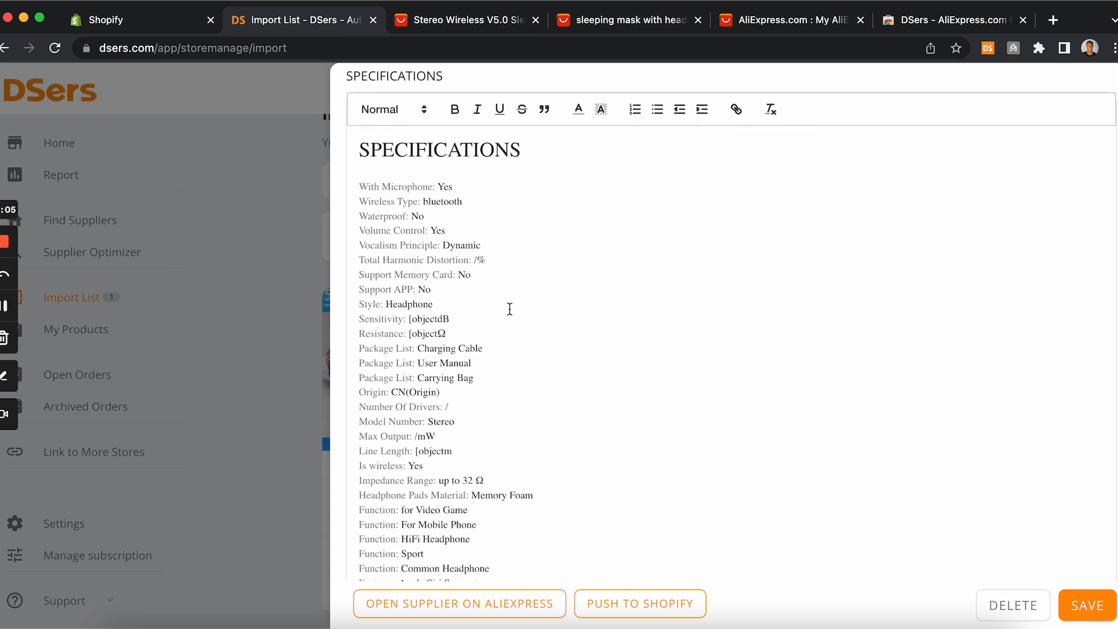
scroll(510, 315, "up", 4)
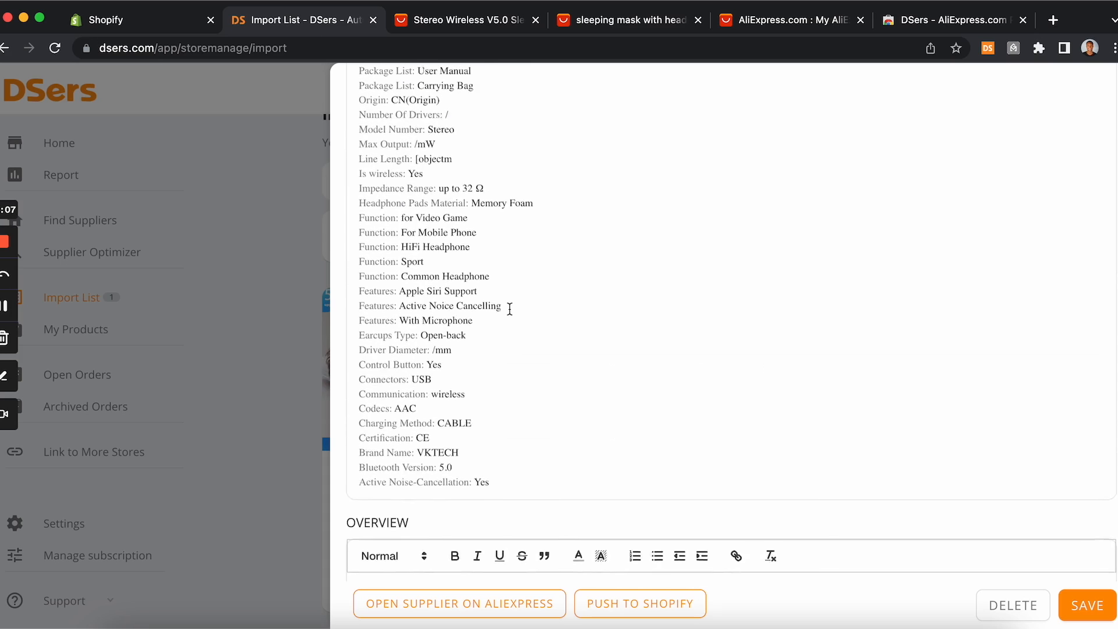
left_click_drag(524, 540, 300, 21)
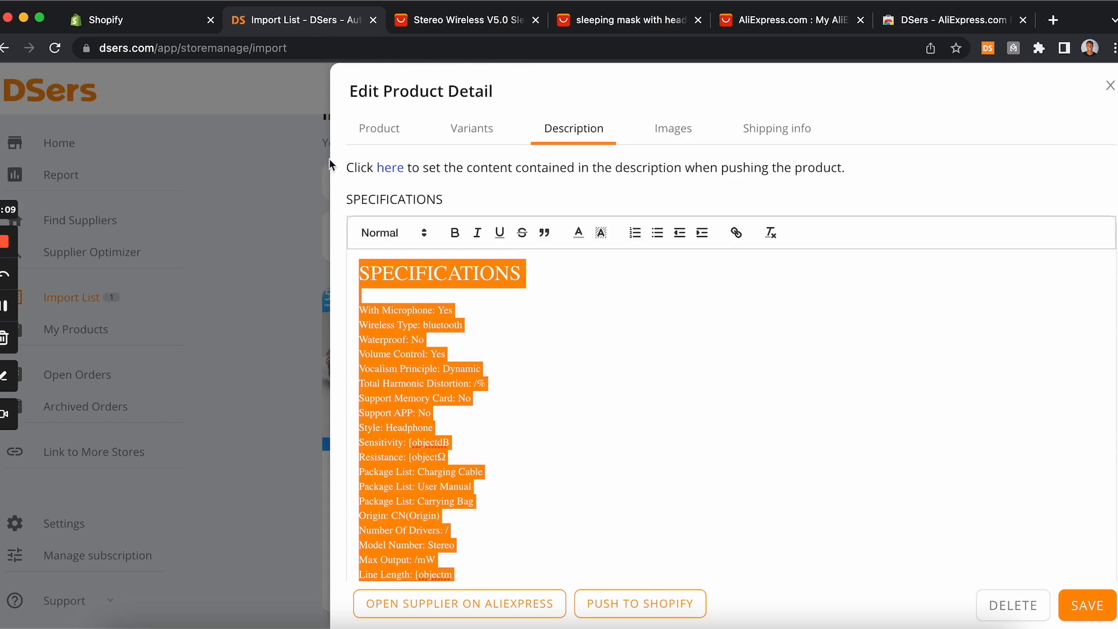
key("BackSpace")
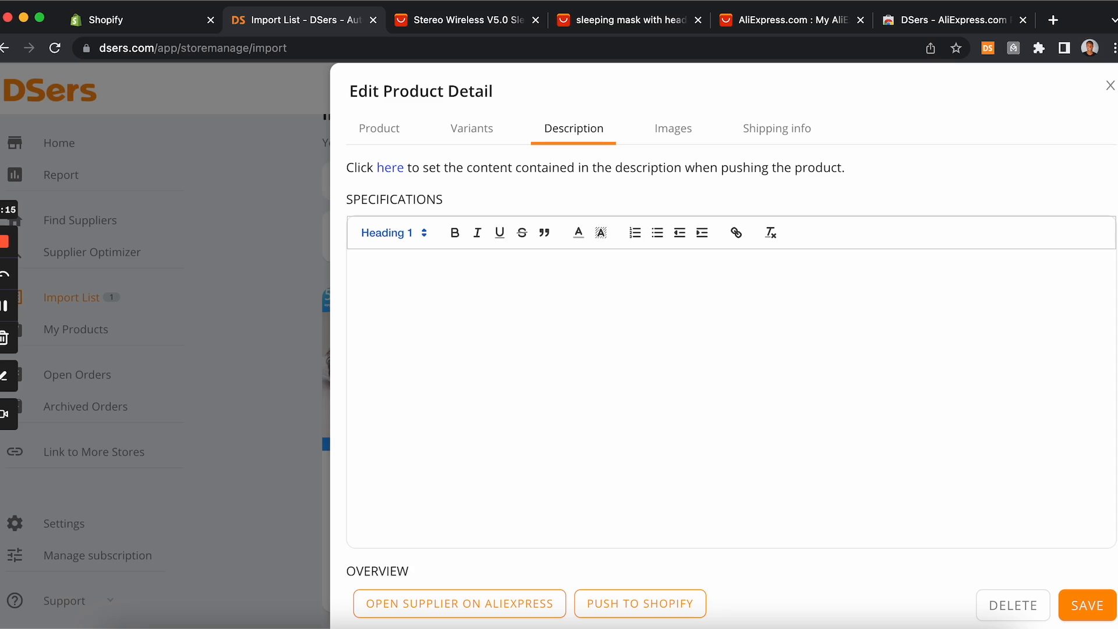
Step: Write the new specifications heading text "If you're struggling with sleep, our SleepMask Headset is the per"
type("If you're stugglin")
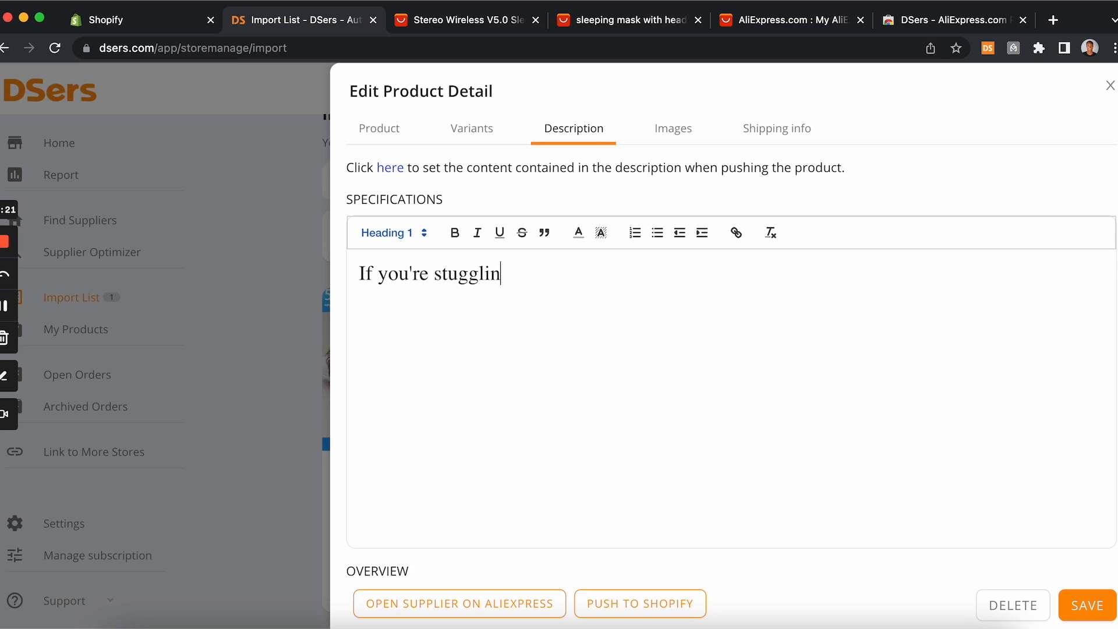
type("eg")
key("BackSpace")
key("BackSpace")
key("BackSpace")
key("BackSpace")
type("ruggli")
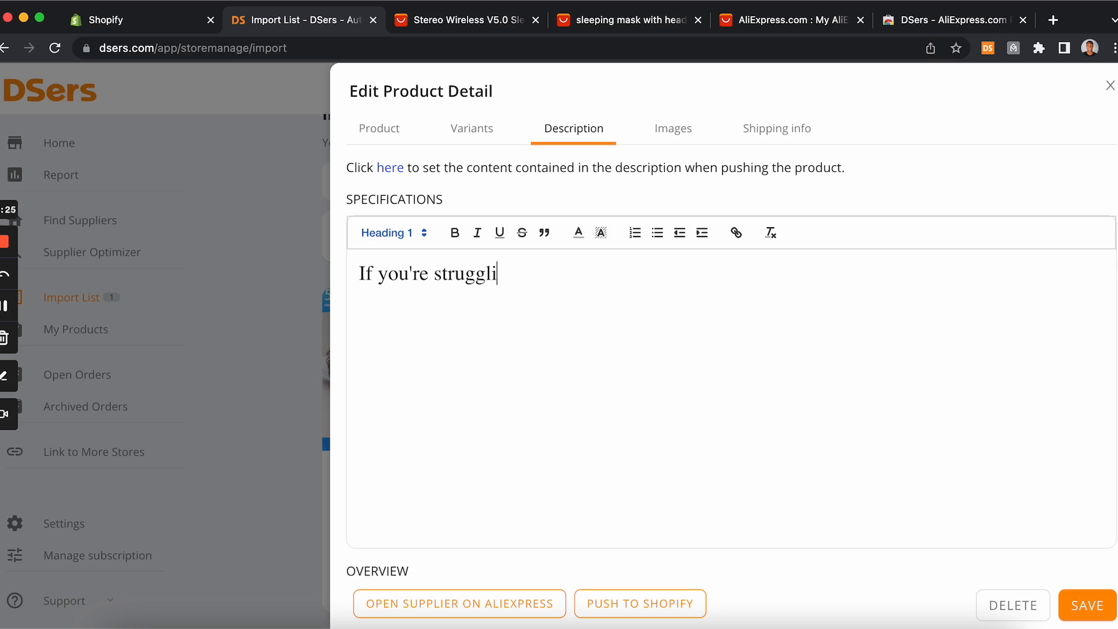
type("ng with sleep")
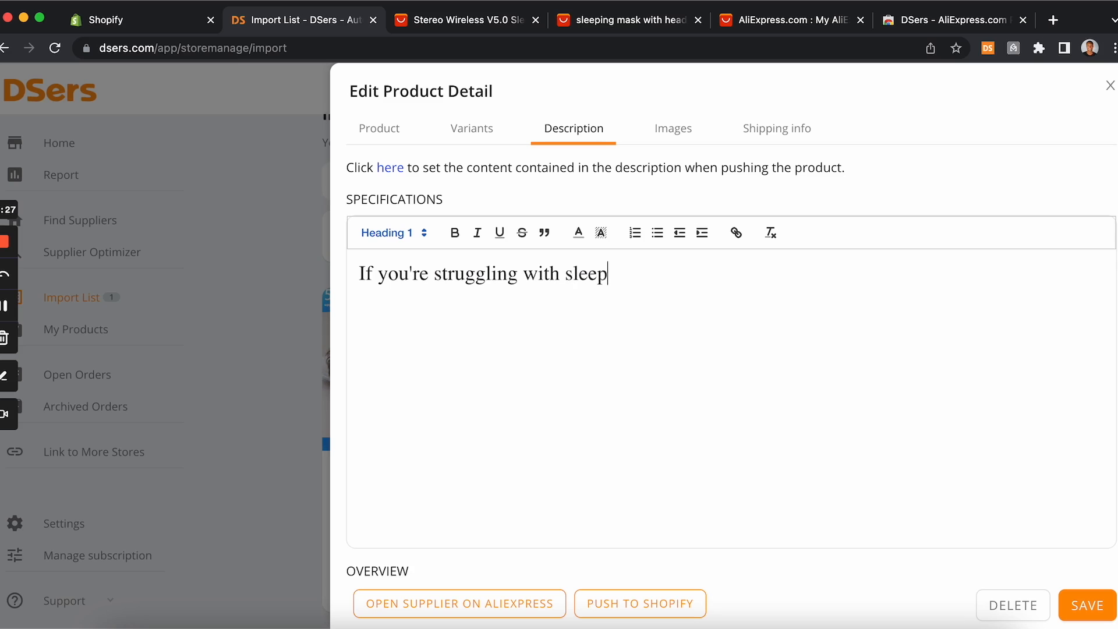
type(", our Sleep")
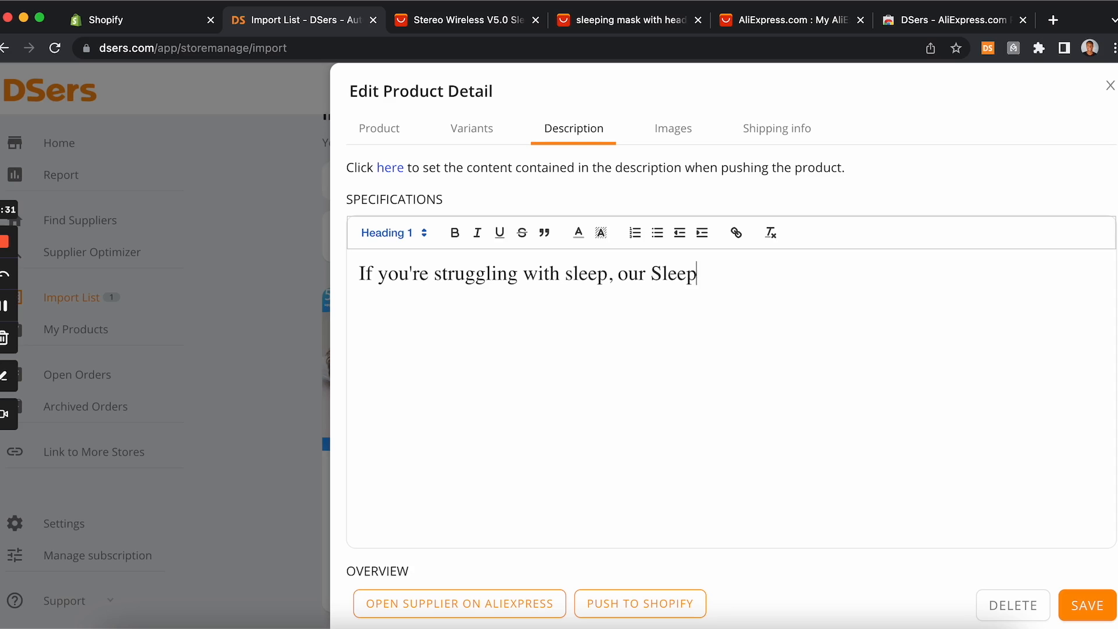
type("Mask Headset")
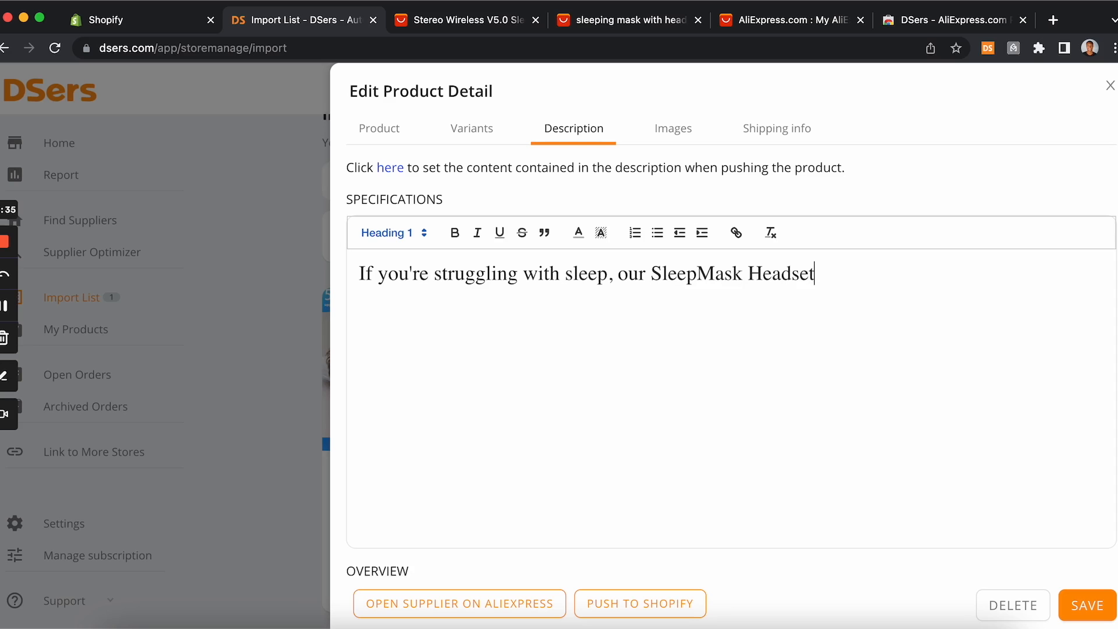
type(" is the per")
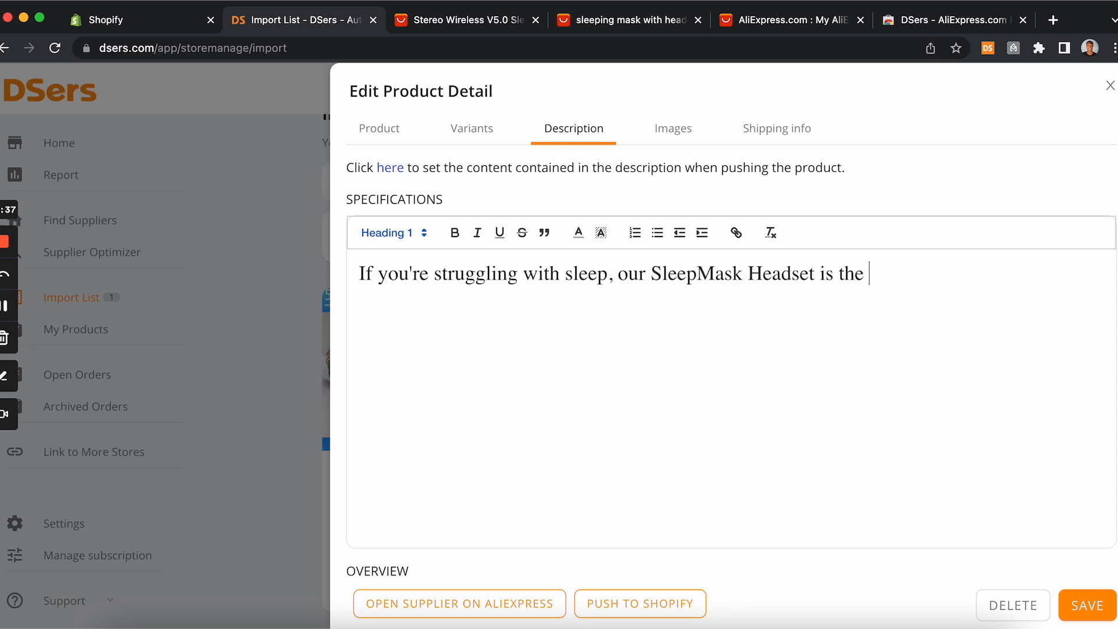
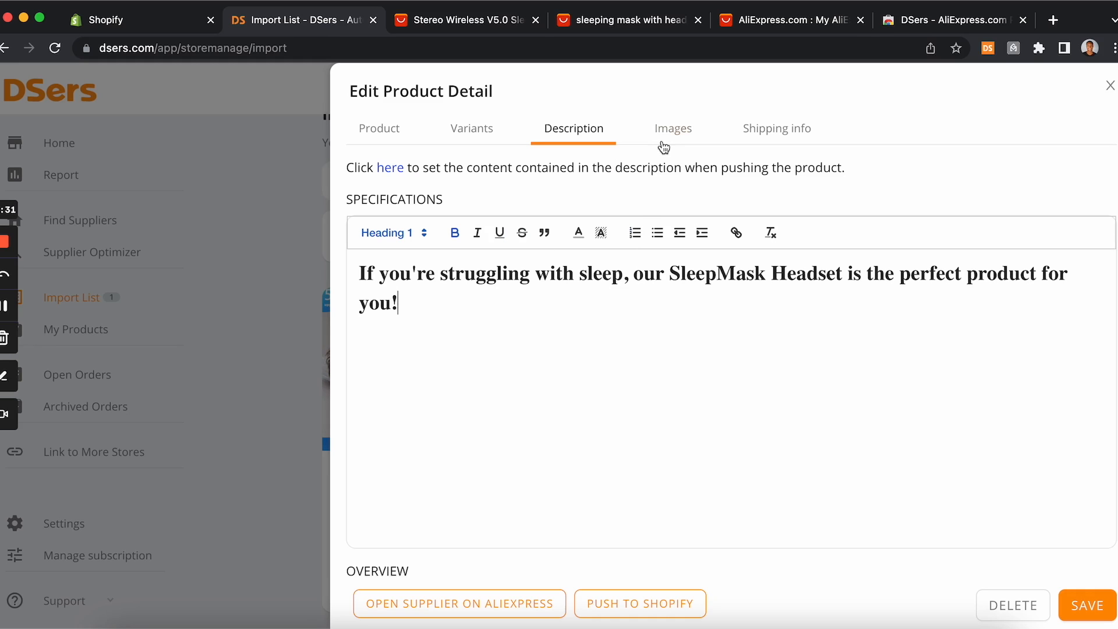
Step: Open the product's images and deselect the sleep-problems collage and the "5.0 Bluetooth is powerful" image from the Shopify media
left_click(683, 136)
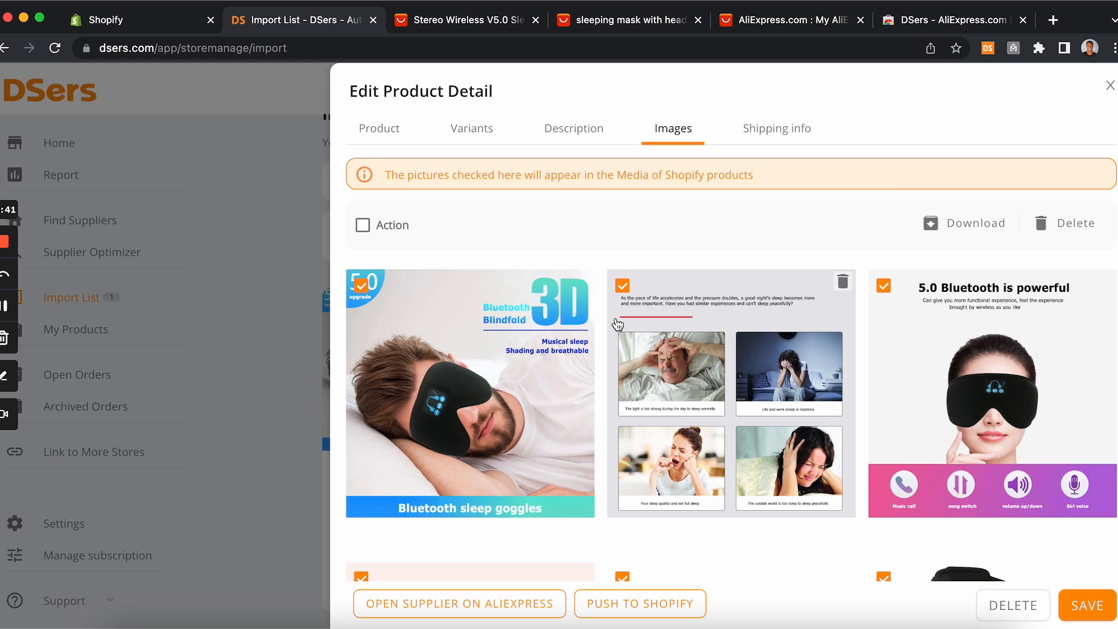
scroll(618, 324, "down", 5)
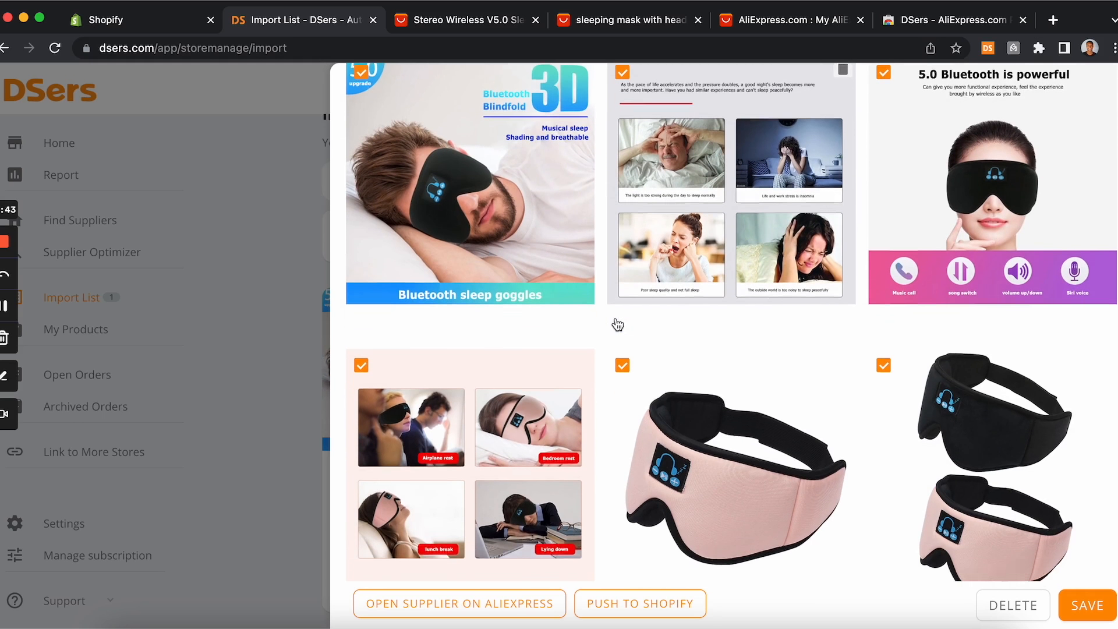
scroll(621, 325, "up", 2)
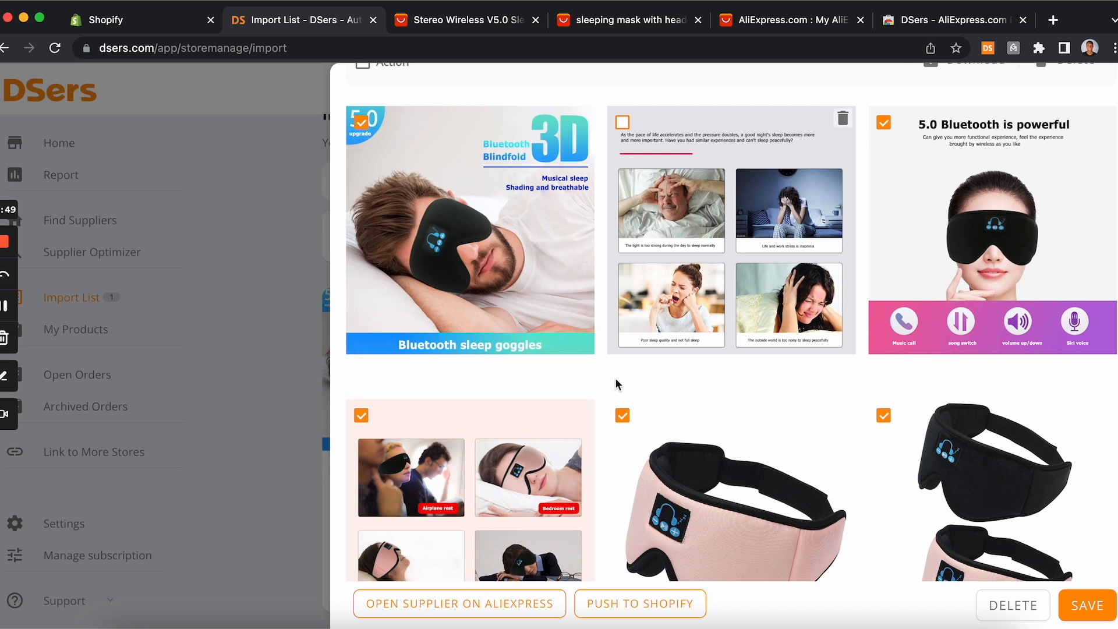
scroll(617, 384, "up", 1)
scroll(615, 380, "down", 1)
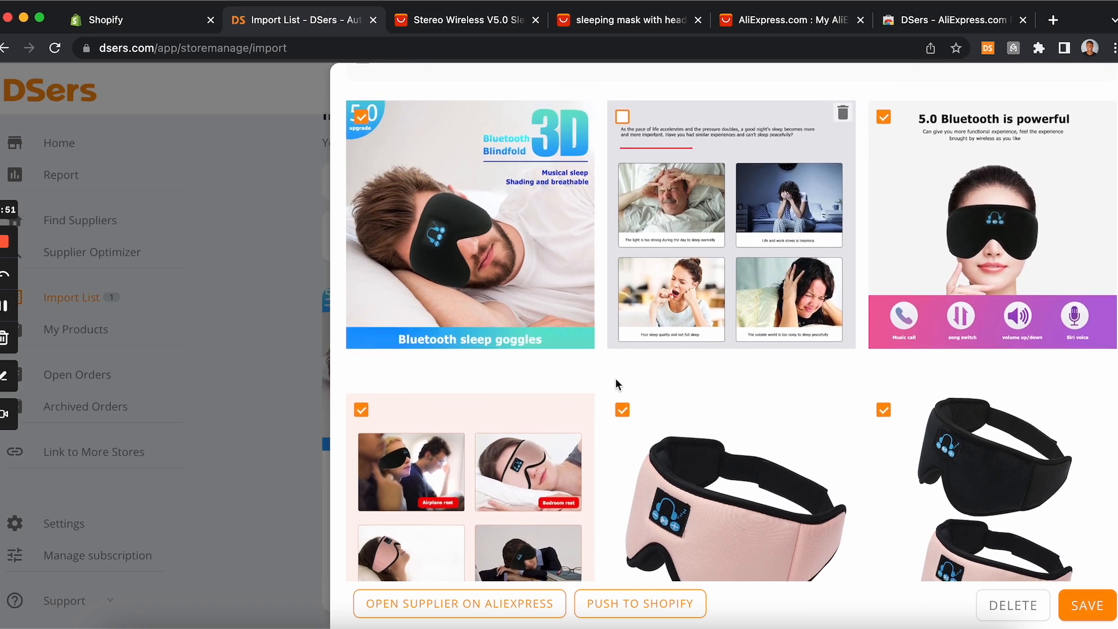
scroll(616, 383, "up", 2)
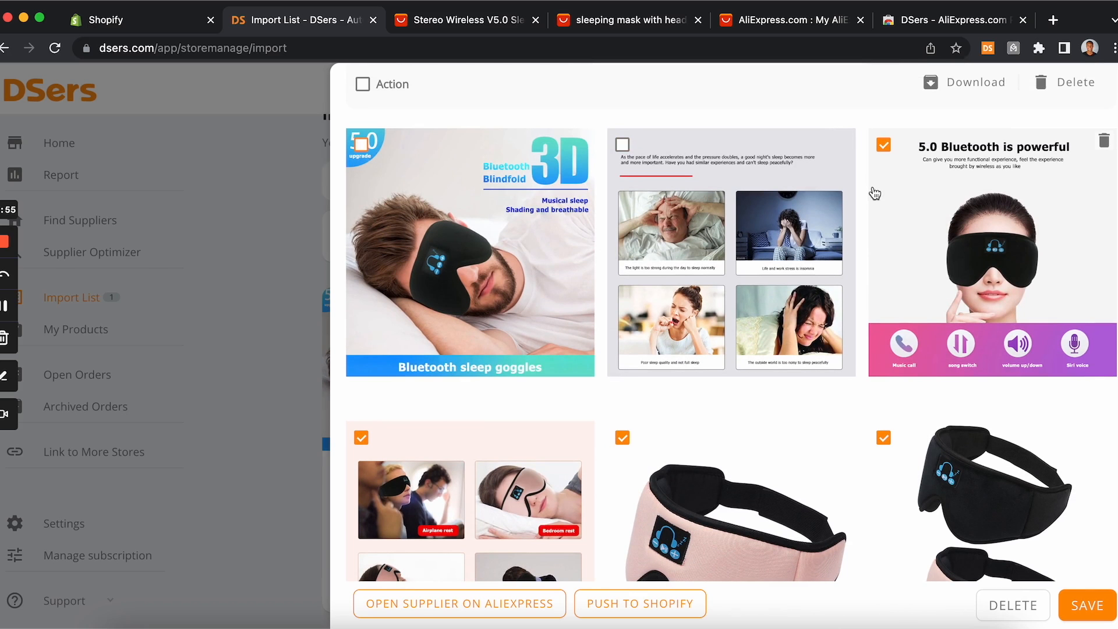
left_click(884, 144)
Step: Deselect the black mask image shown with its retail box
scroll(659, 368, "down", 2)
scroll(659, 368, "down", 5)
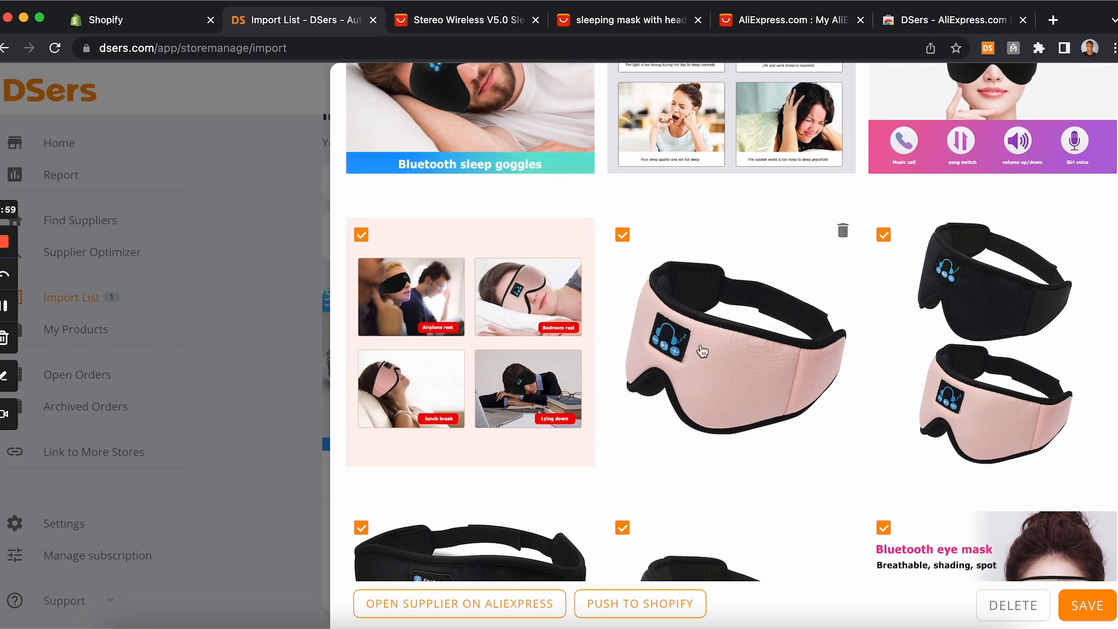
scroll(781, 286, "down", 2)
scroll(961, 249, "down", 10)
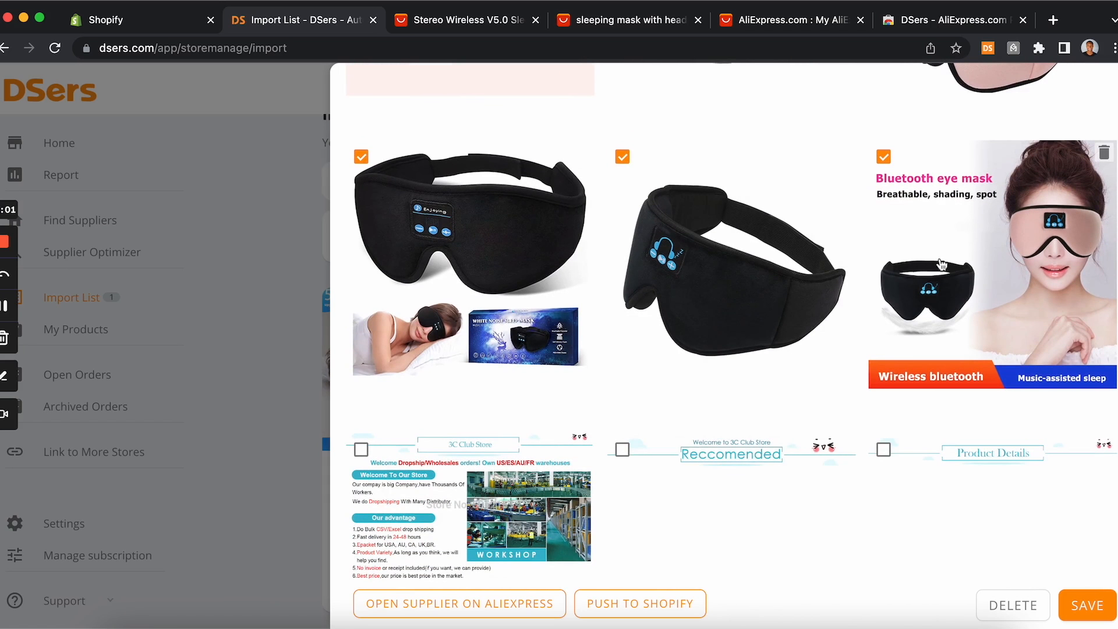
scroll(874, 268, "up", 1)
left_click(361, 178)
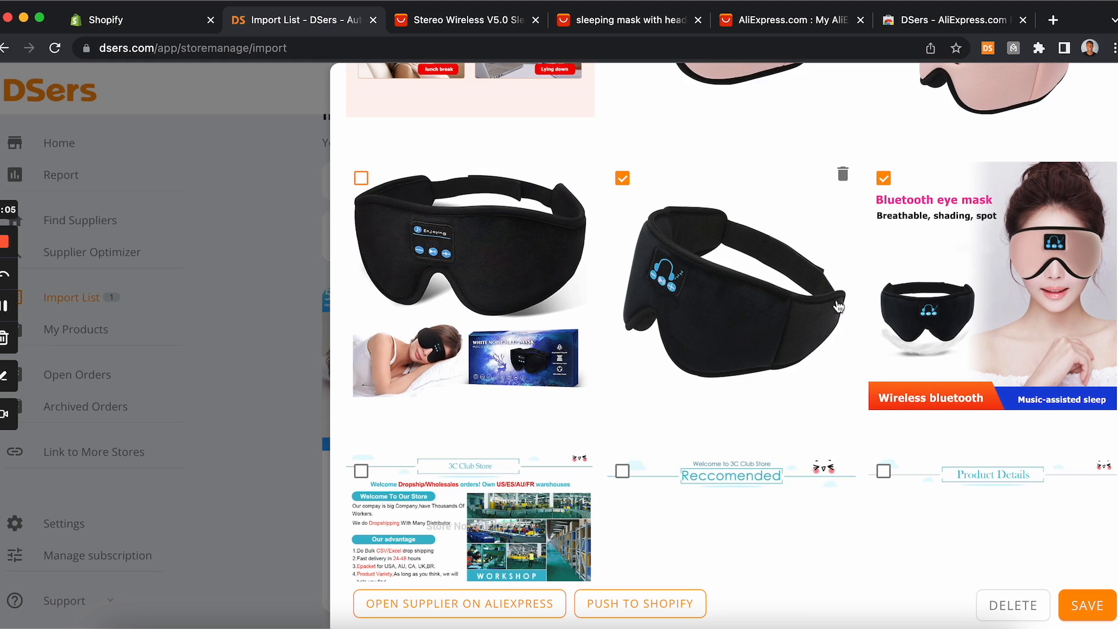
Step: Scroll through the rest of the image gallery to review which product images are selected
scroll(675, 291, "down", 15)
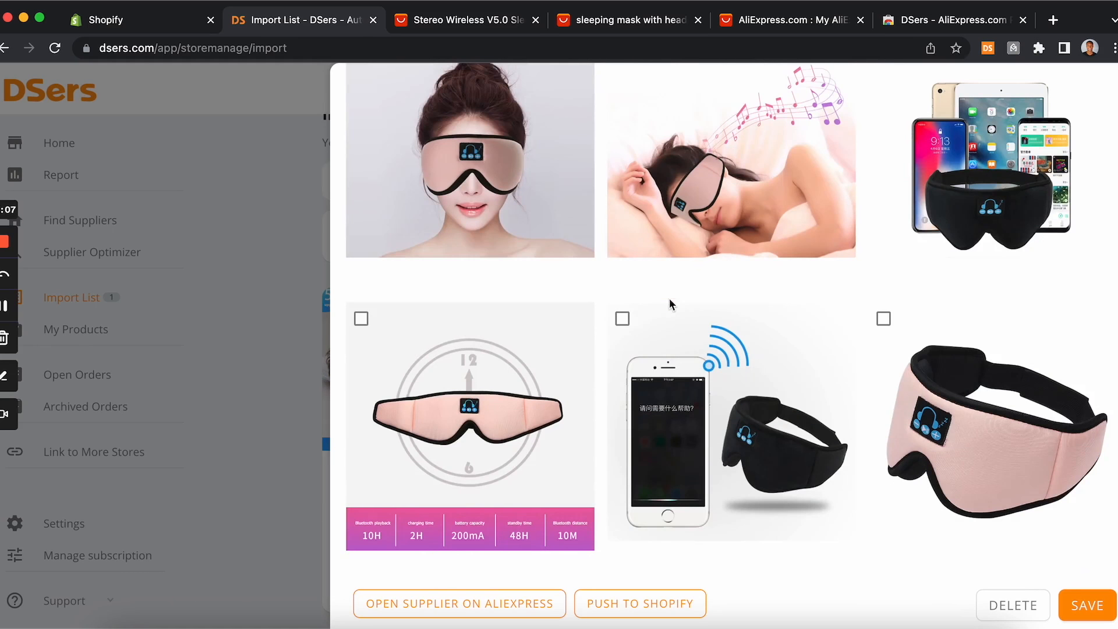
scroll(669, 303, "down", 8)
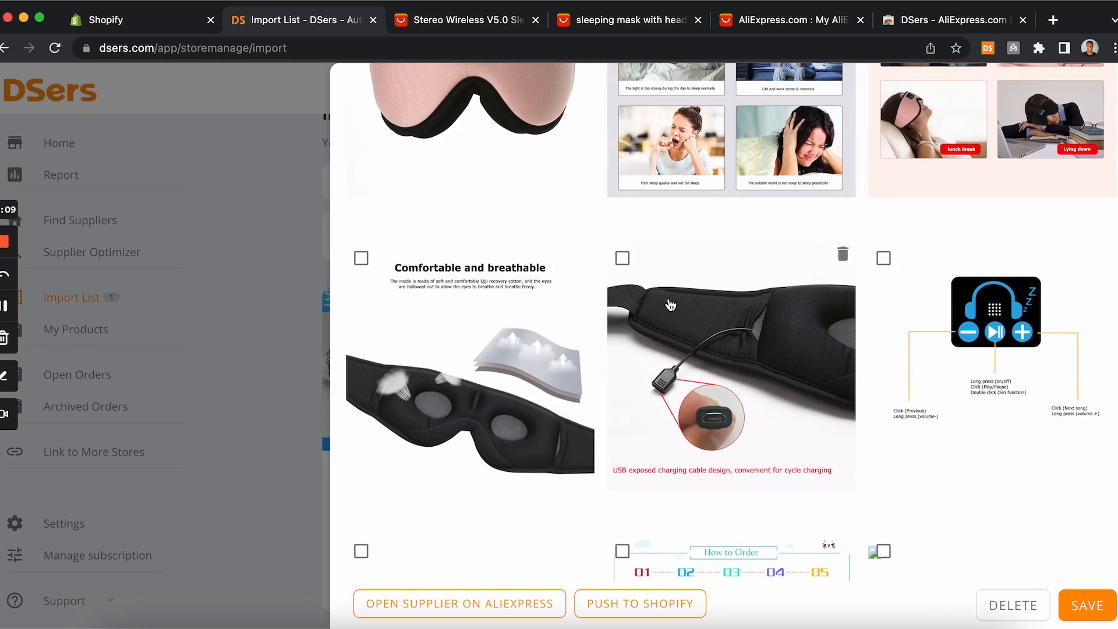
scroll(670, 305, "down", 8)
scroll(670, 304, "up", 14)
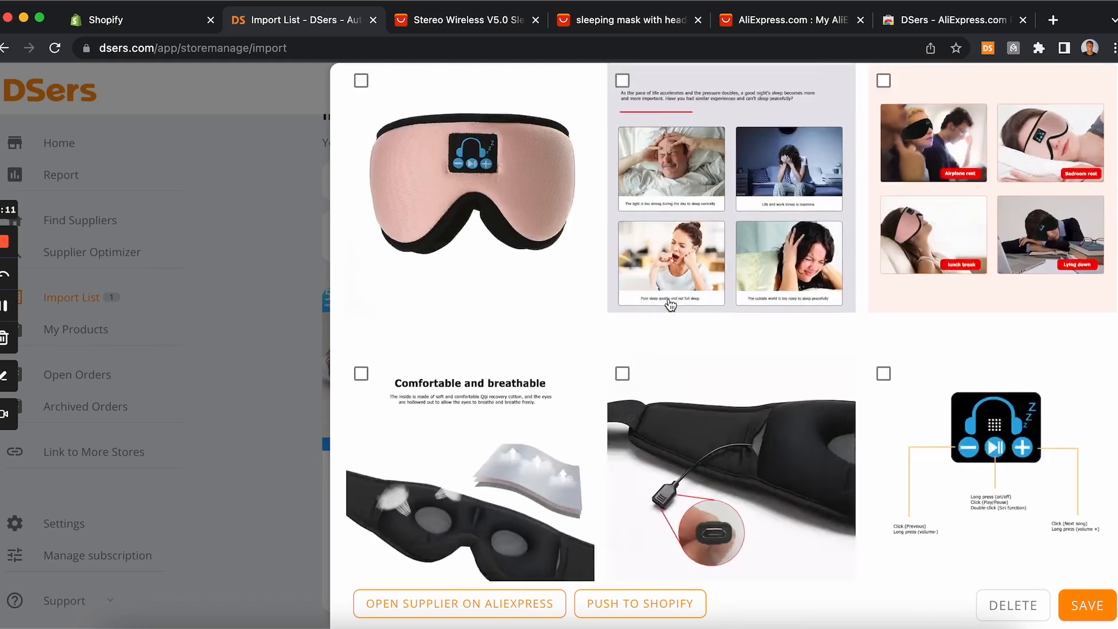
scroll(671, 305, "down", 10)
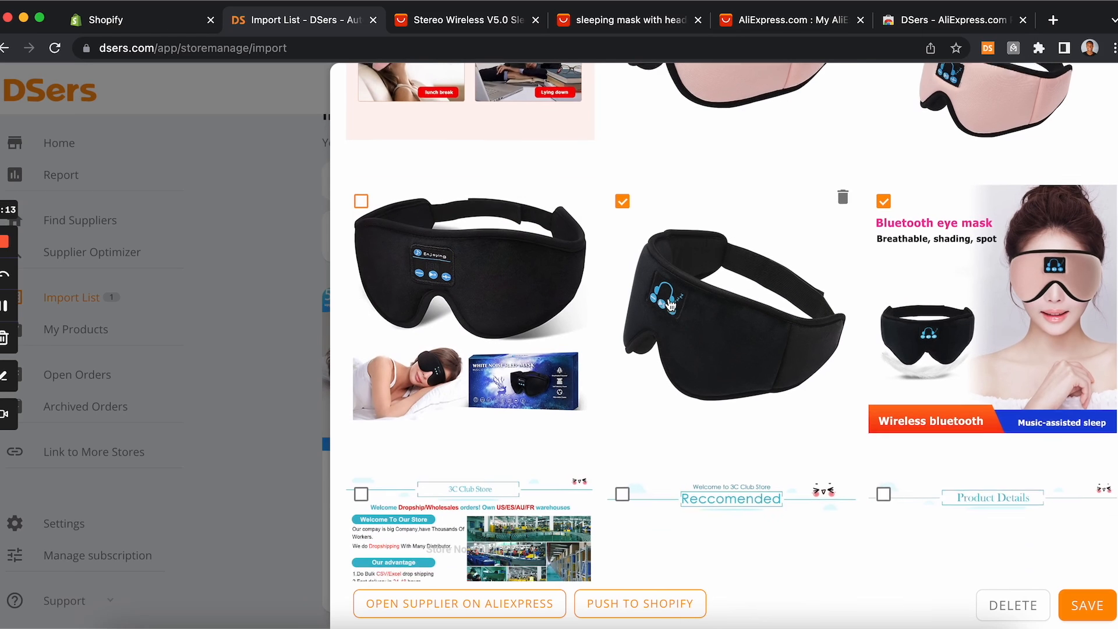
left_click(622, 192)
scroll(735, 297, "up", 4)
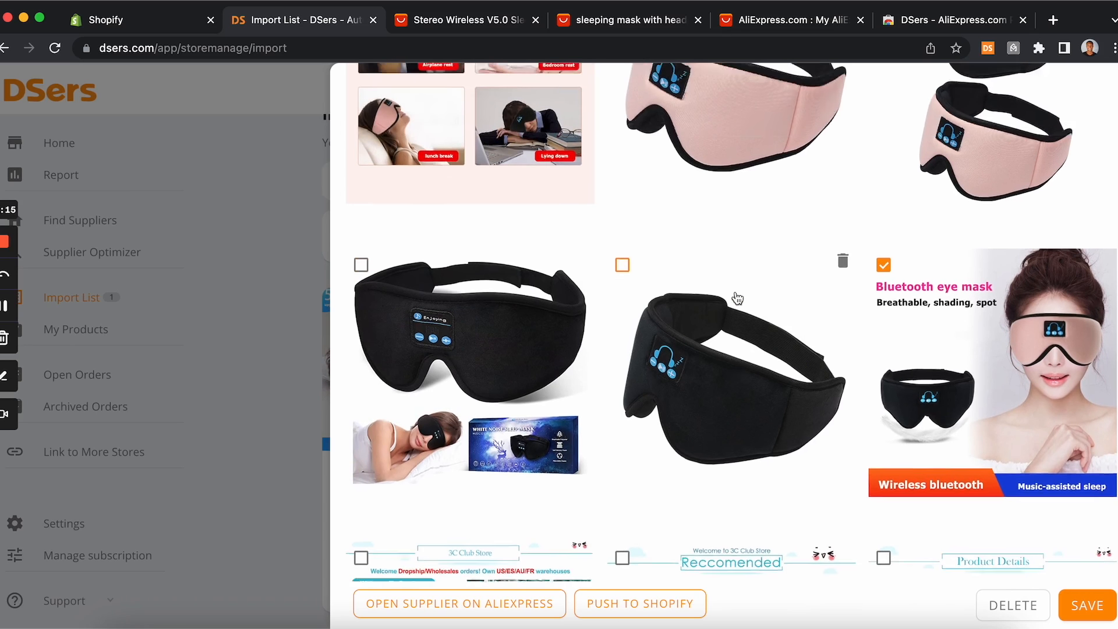
scroll(737, 298, "up", 6)
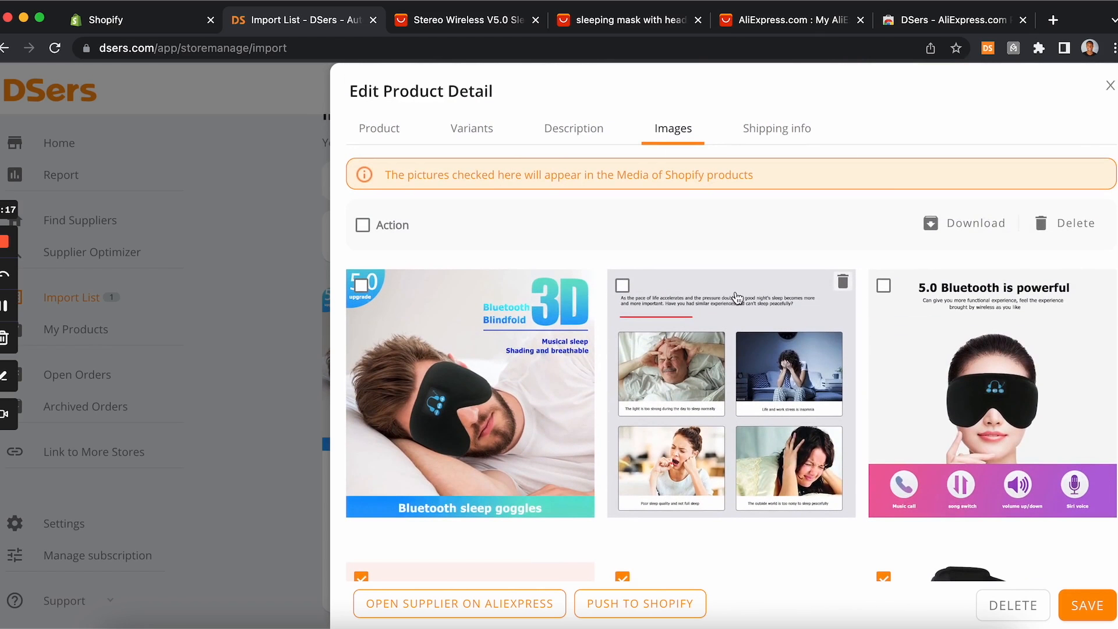
scroll(736, 298, "down", 15)
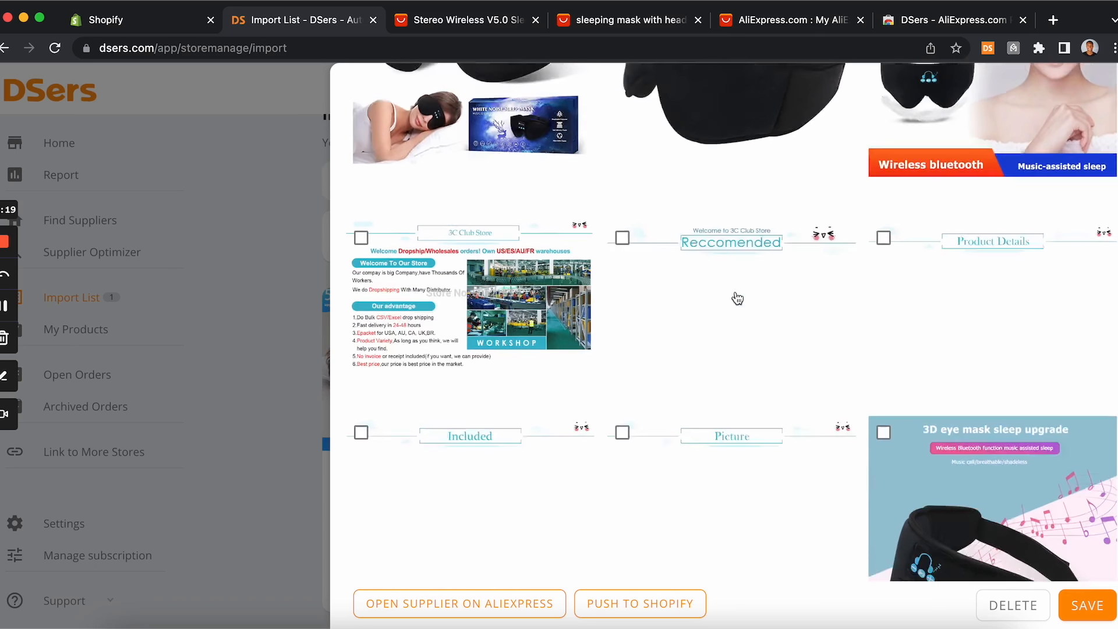
scroll(736, 297, "up", 6)
left_click(622, 184)
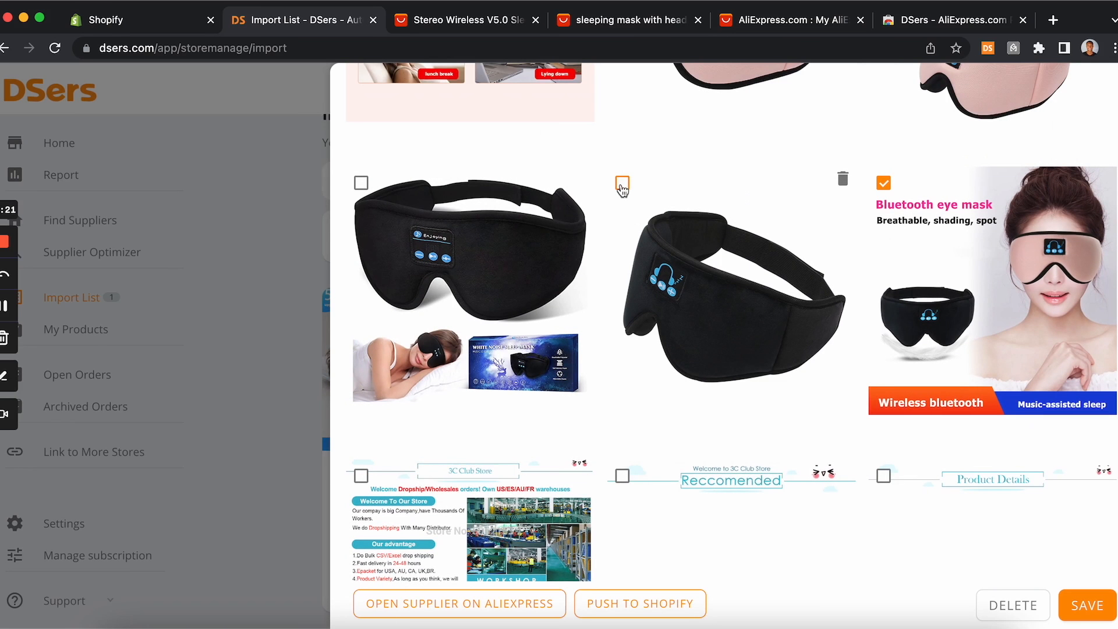
scroll(786, 408, "down", 4)
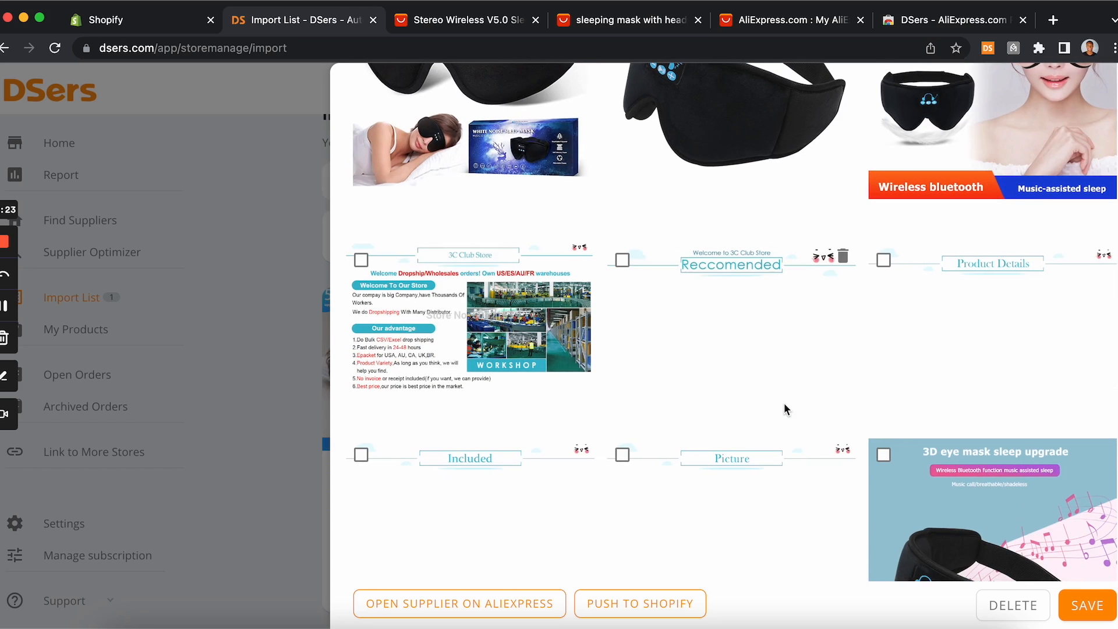
scroll(717, 326, "up", 5)
scroll(775, 332, "up", 10)
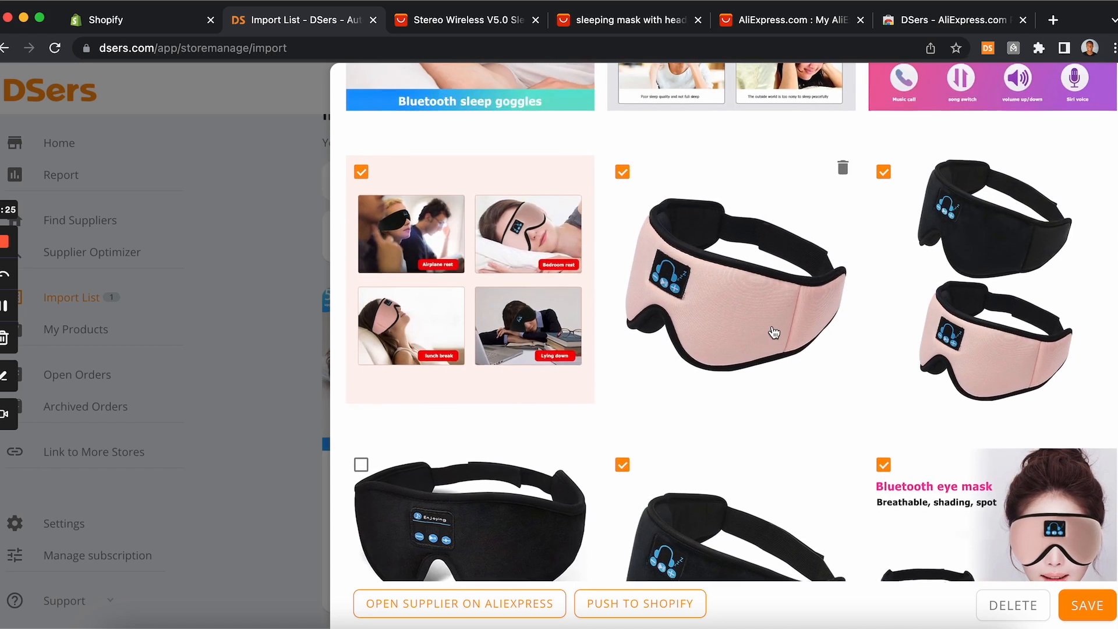
scroll(774, 332, "up", 2)
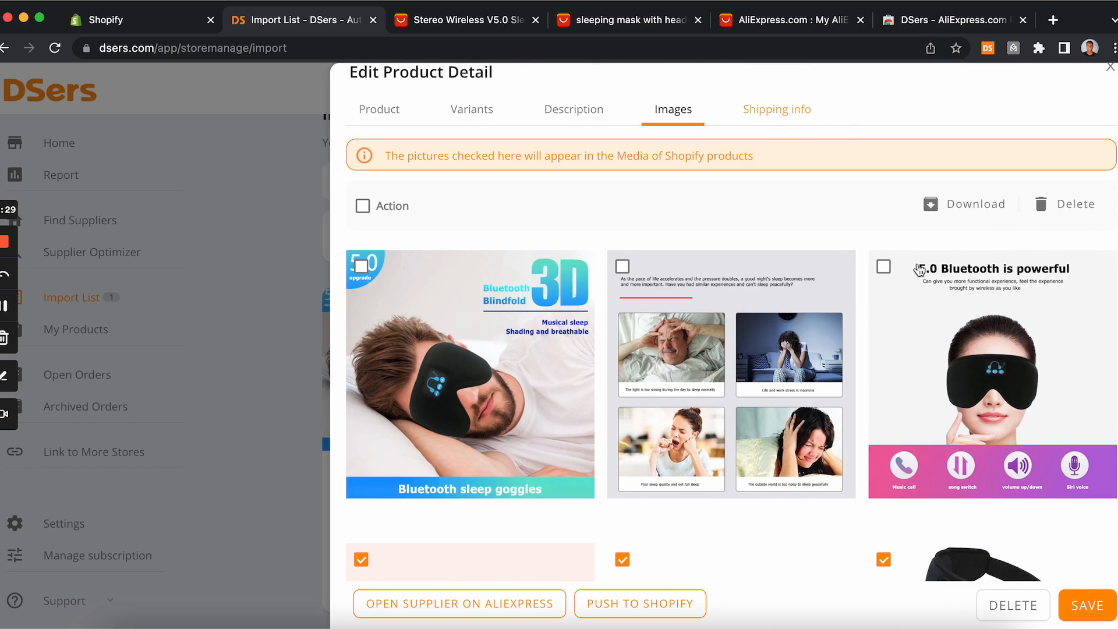
Step: Check the shipping info and variants of the product, then save the product edits
left_click(753, 113)
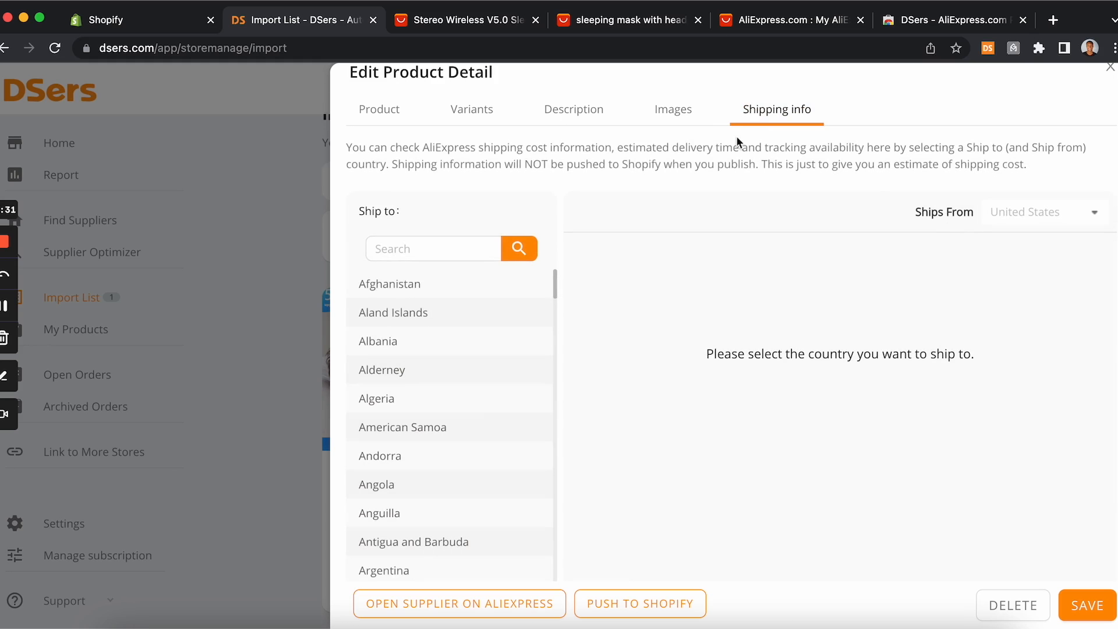
left_click(485, 113)
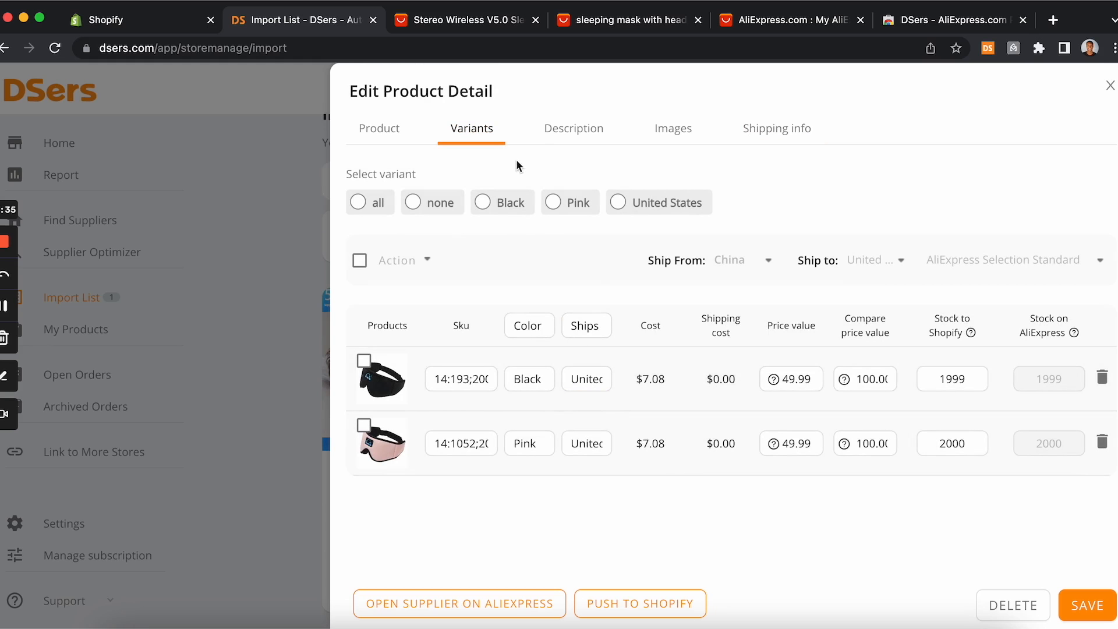
left_click(1089, 607)
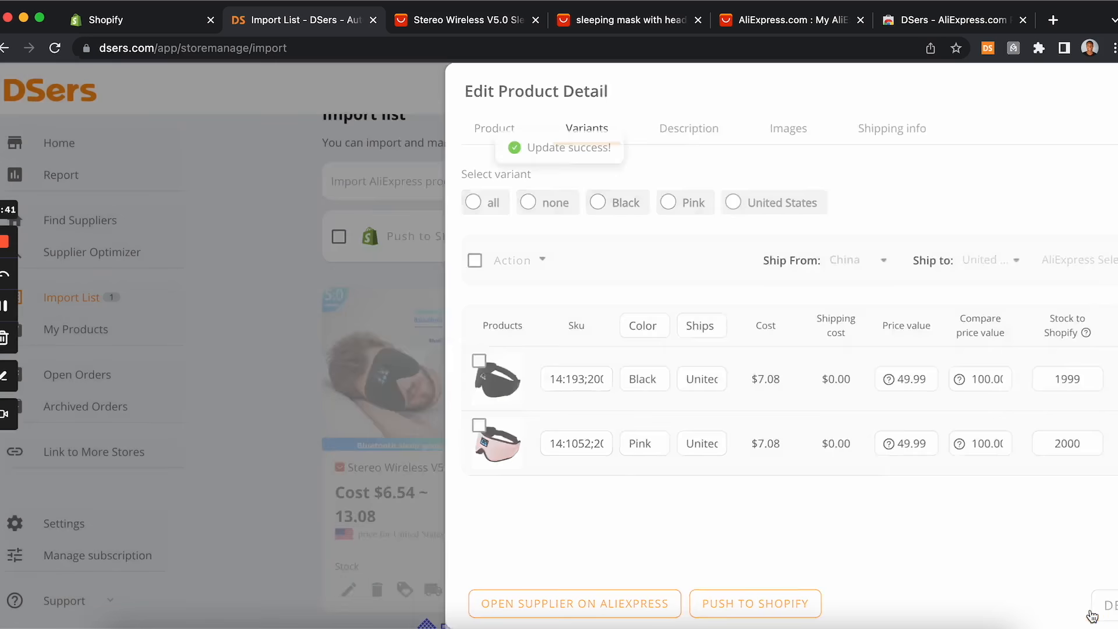
mouse_move(447, 540)
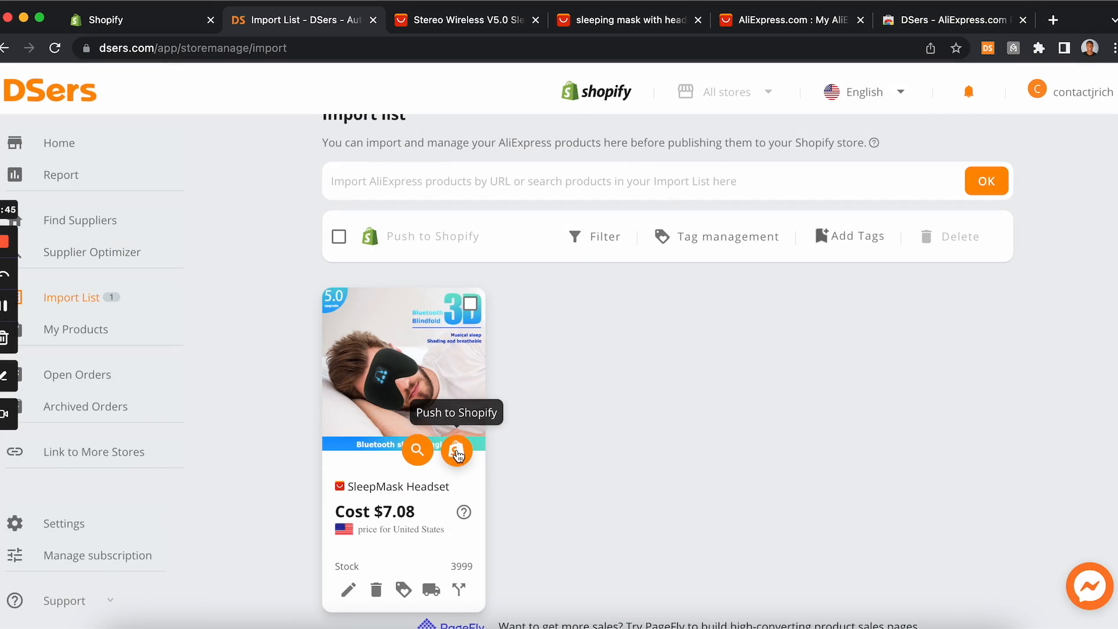
Step: Open the push dialog for the SleepMask Headset and enable continue selling when out of stock and publishing to the Online Store
left_click(458, 453)
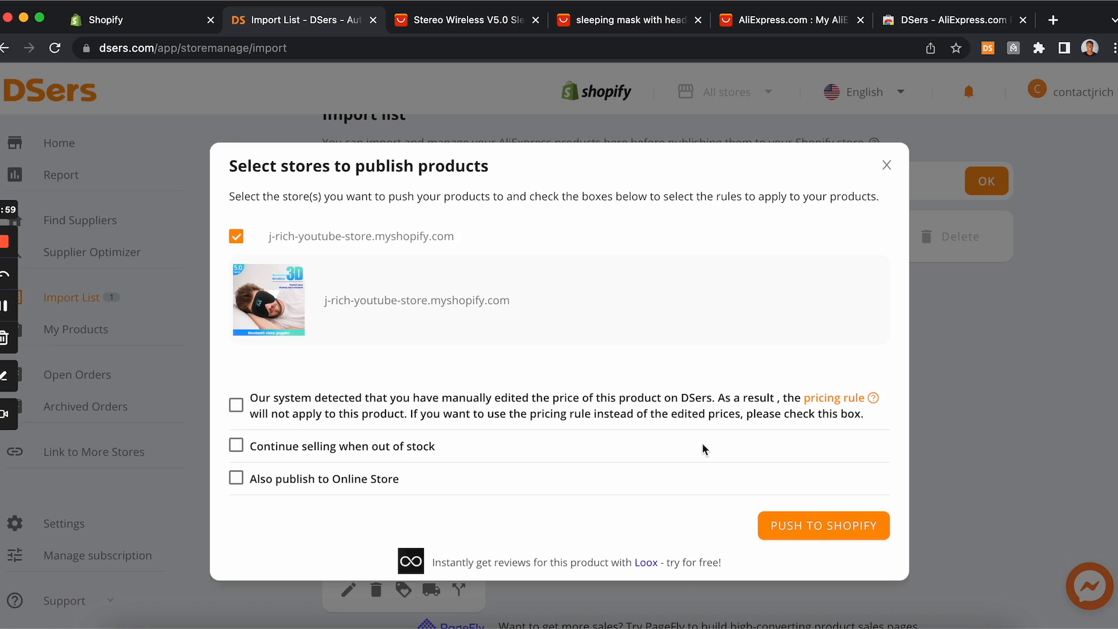
mouse_move(851, 403)
left_click(489, 23)
left_click(628, 23)
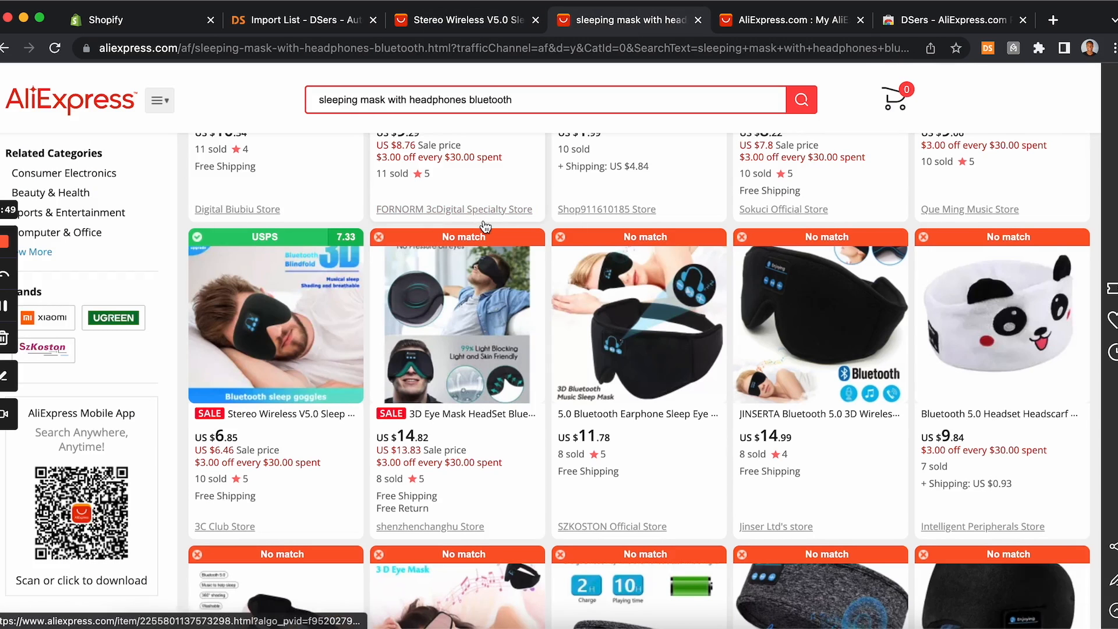
scroll(481, 225, "up", 1)
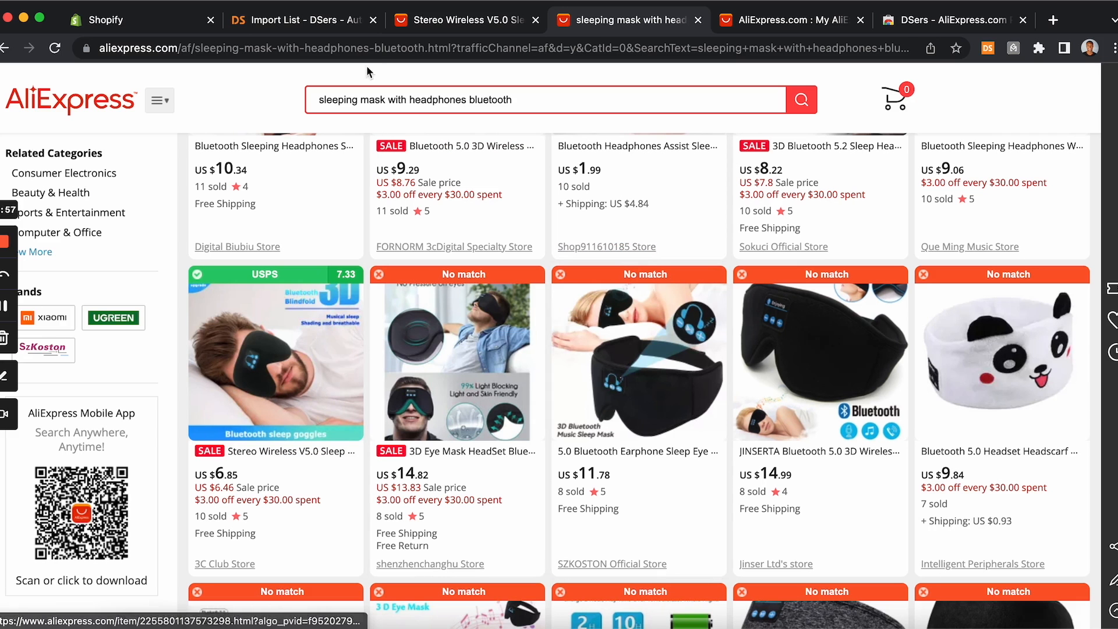
left_click(341, 28)
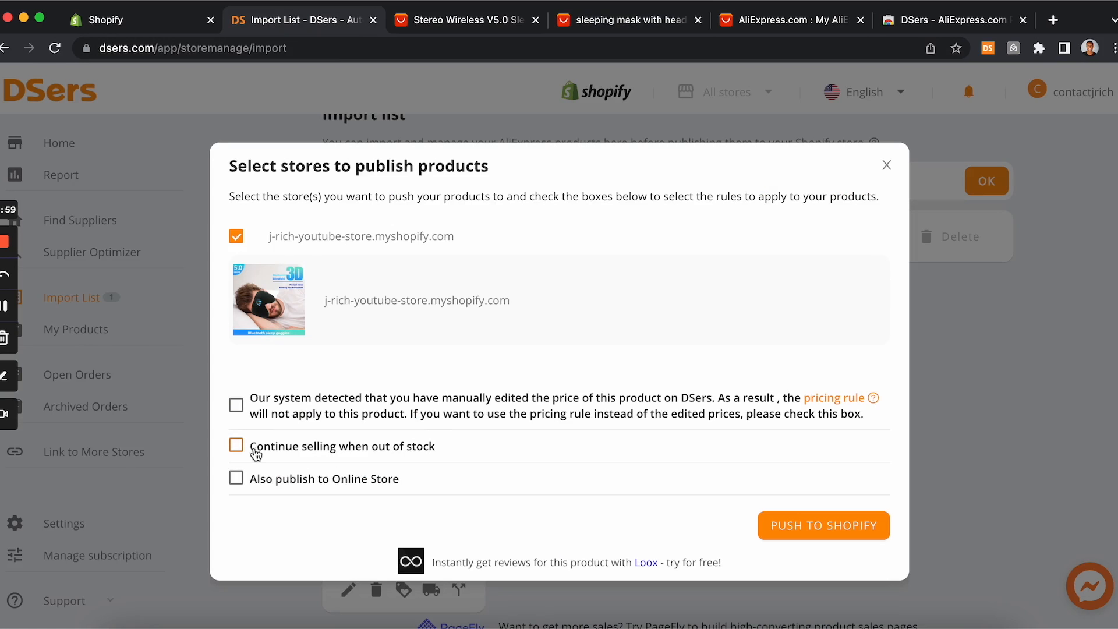
left_click(440, 24)
left_click(327, 26)
left_click(461, 16)
left_click(330, 28)
left_click(472, 23)
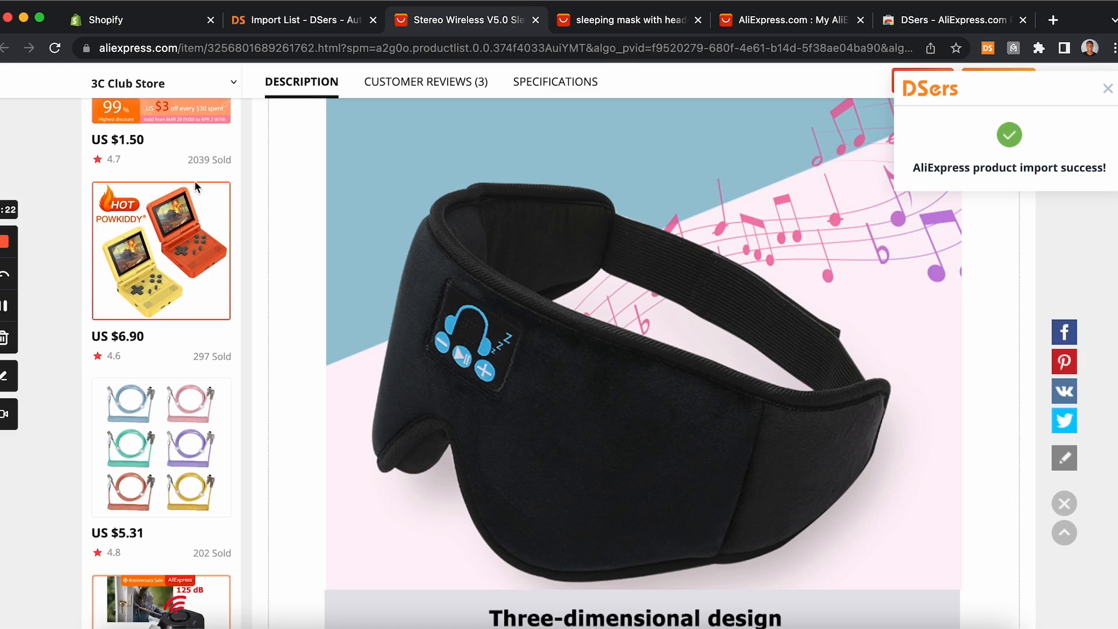
left_click(305, 17)
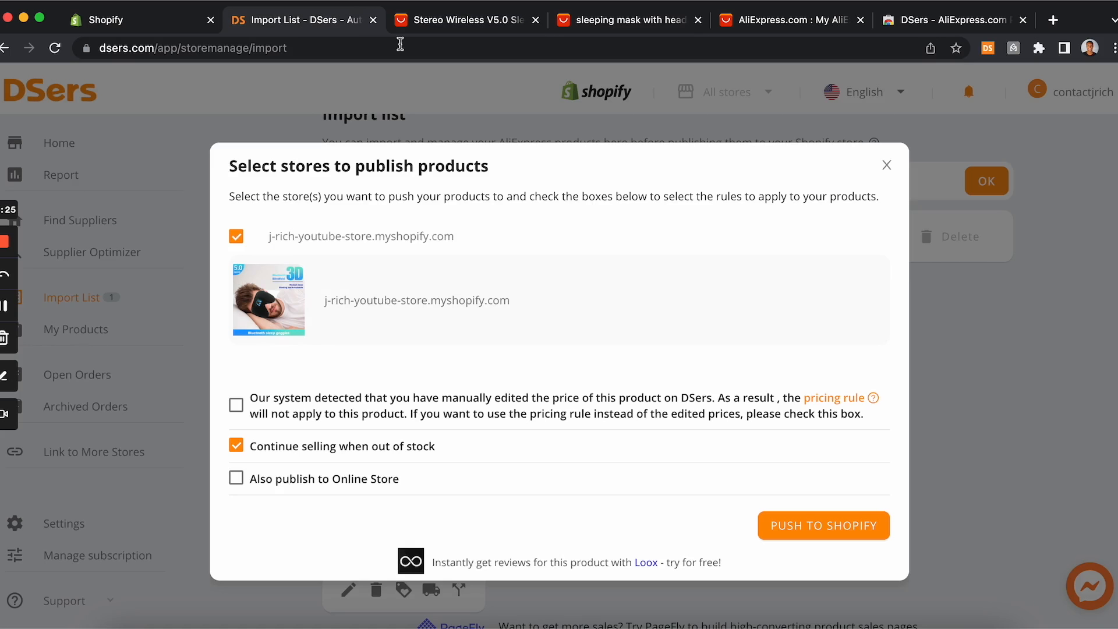
left_click(481, 24)
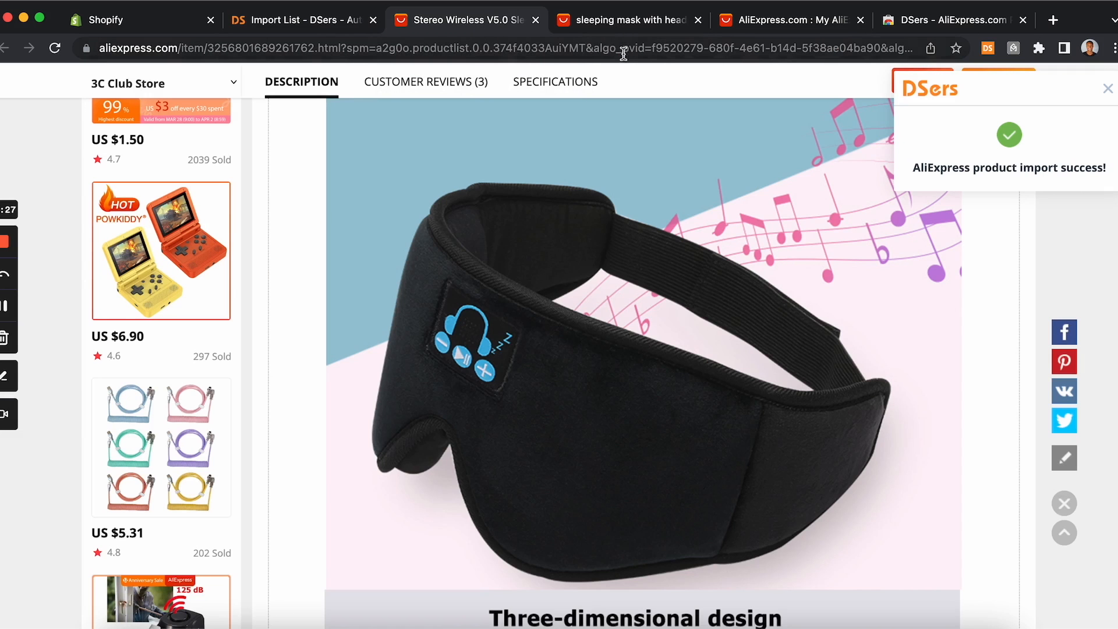
left_click(624, 25)
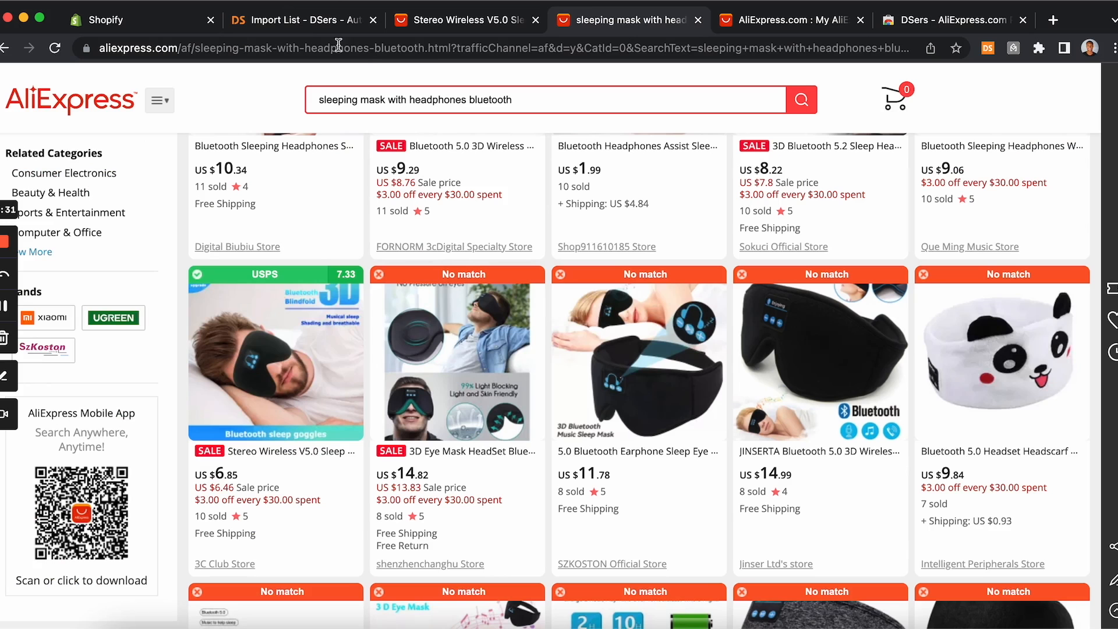
left_click(328, 26)
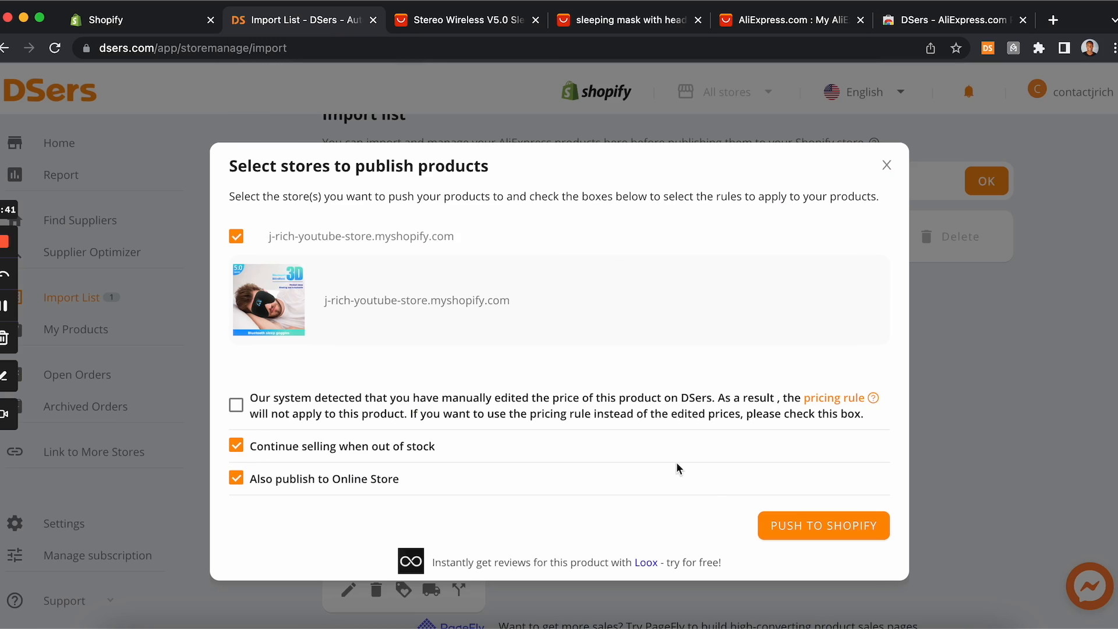
Step: Push the product to Shopify, then return to the Shopify admin and close the setup guide
left_click(818, 525)
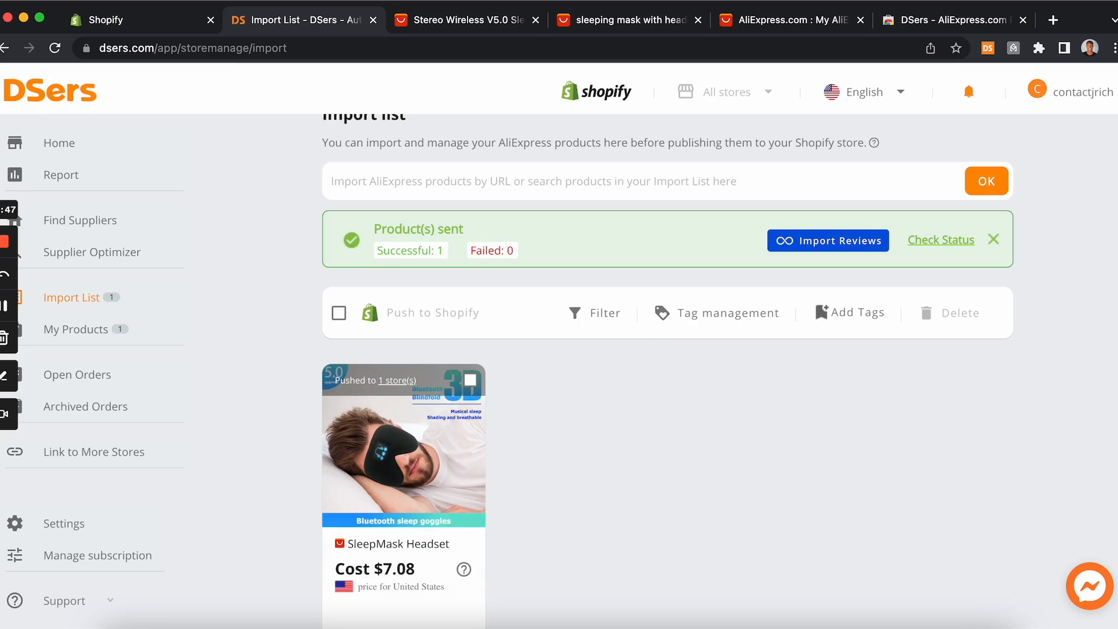
left_click(170, 20)
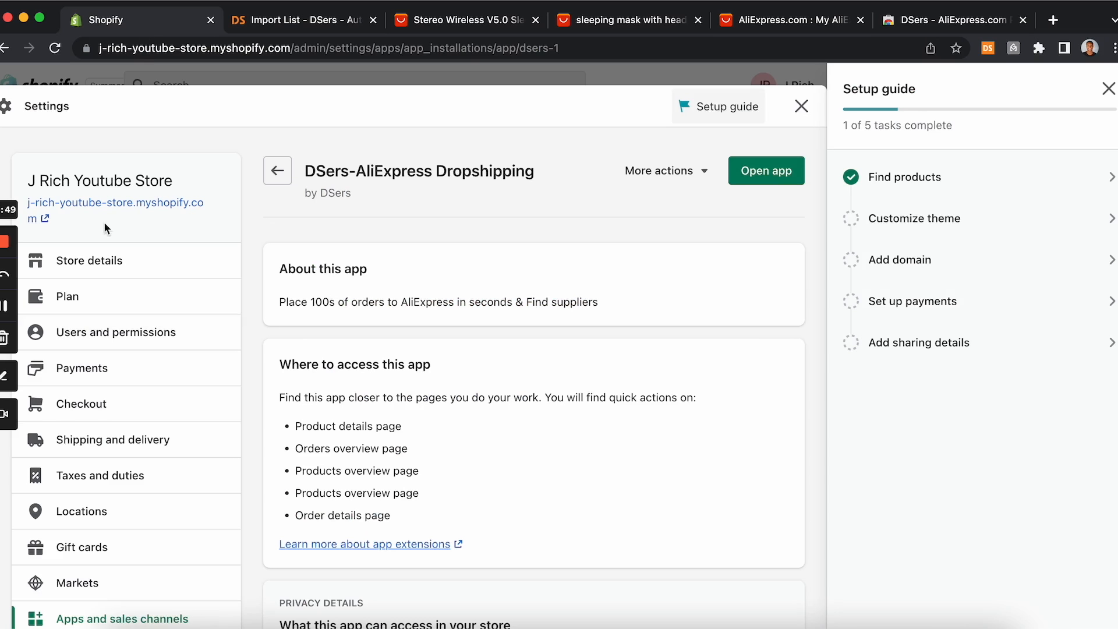
left_click(1109, 88)
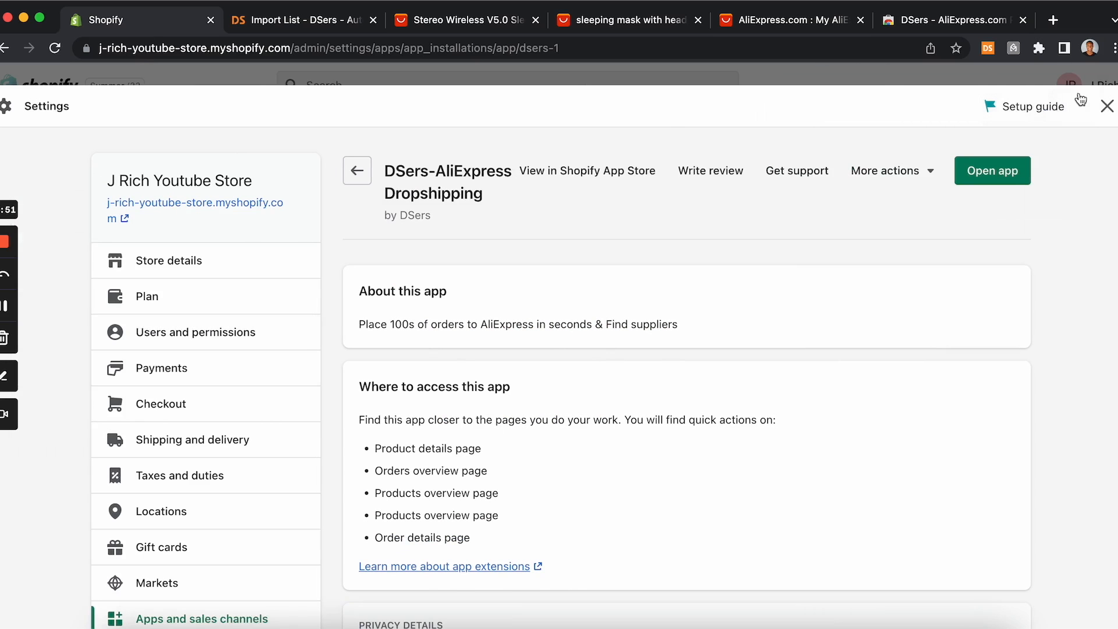
Step: Close the app settings and open the SleepMask Headset product from the store's product list
left_click(1106, 106)
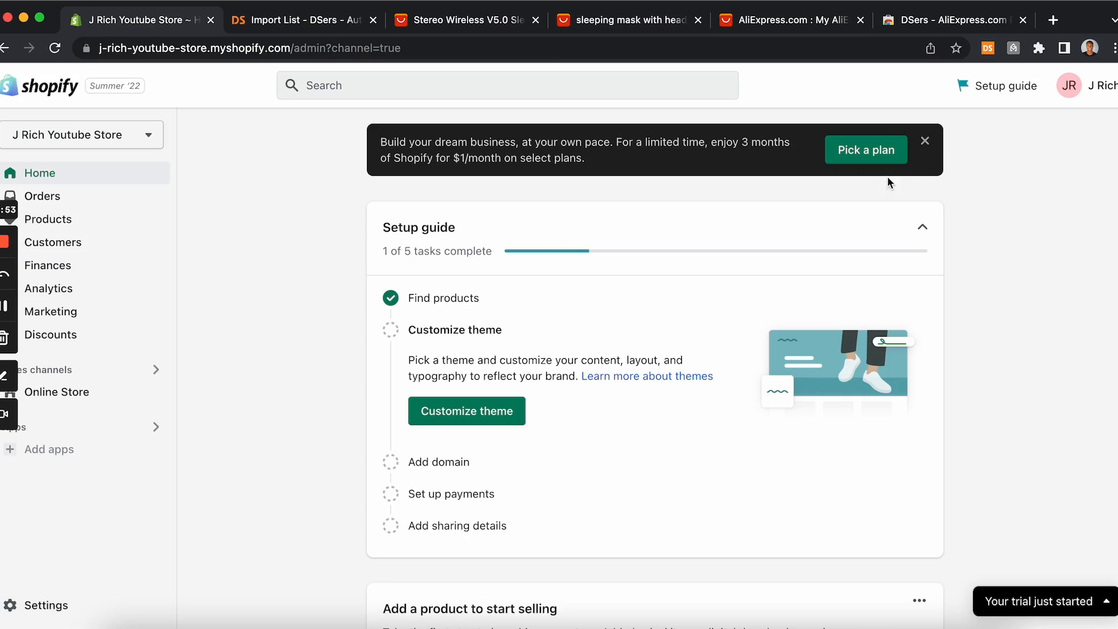
left_click(98, 229)
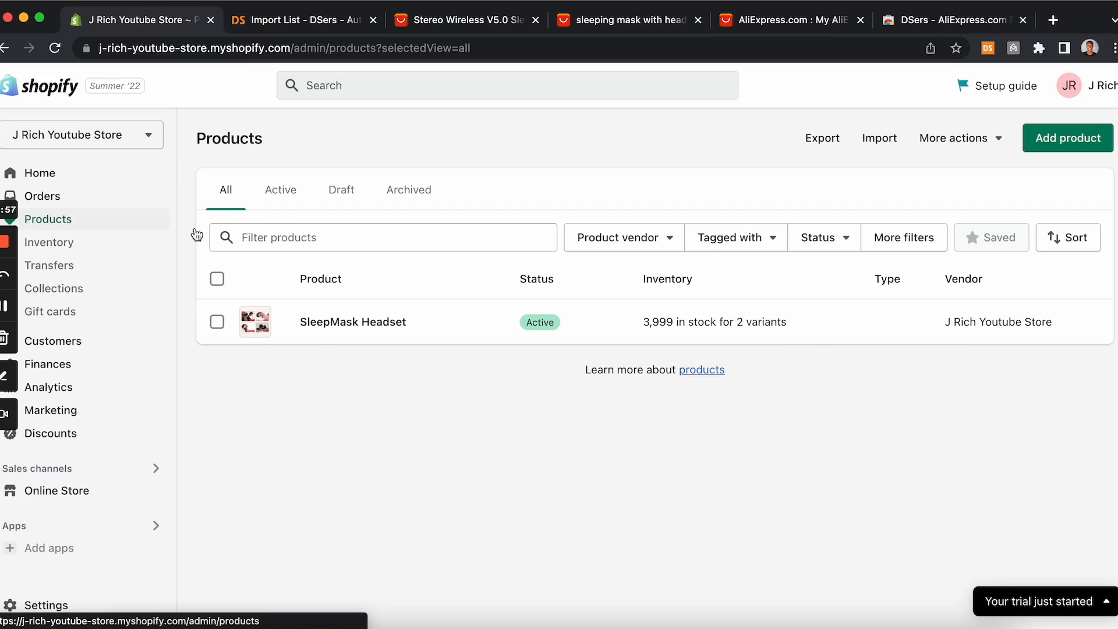
left_click(334, 326)
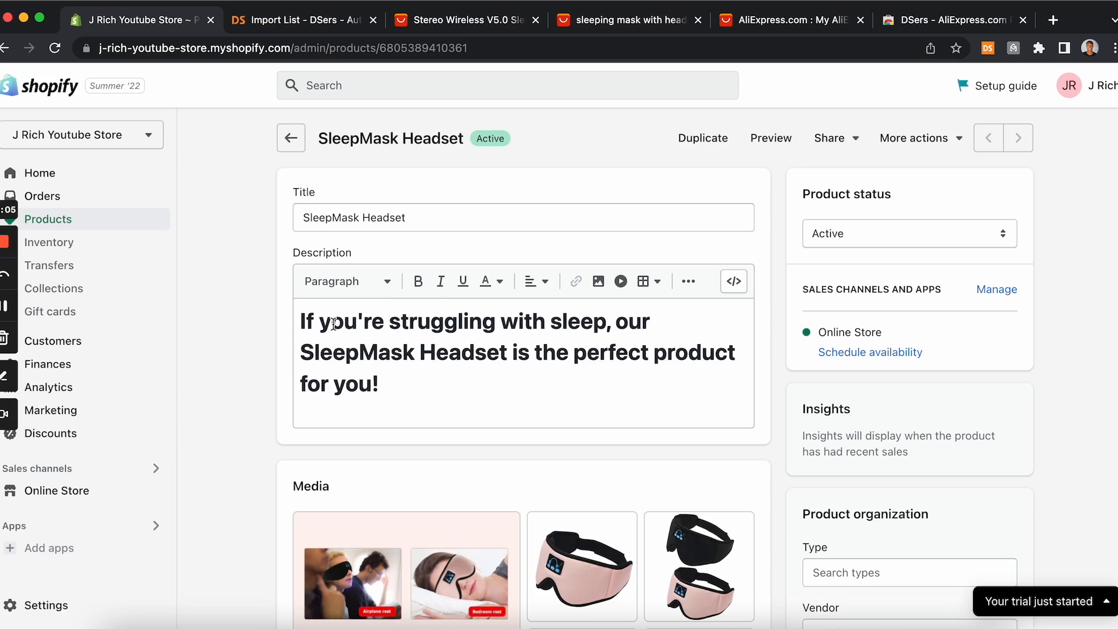
Step: Reorder the product media so the black-and-pink mask image is first, followed by the black and pink mask shots
scroll(333, 324, "down", 5)
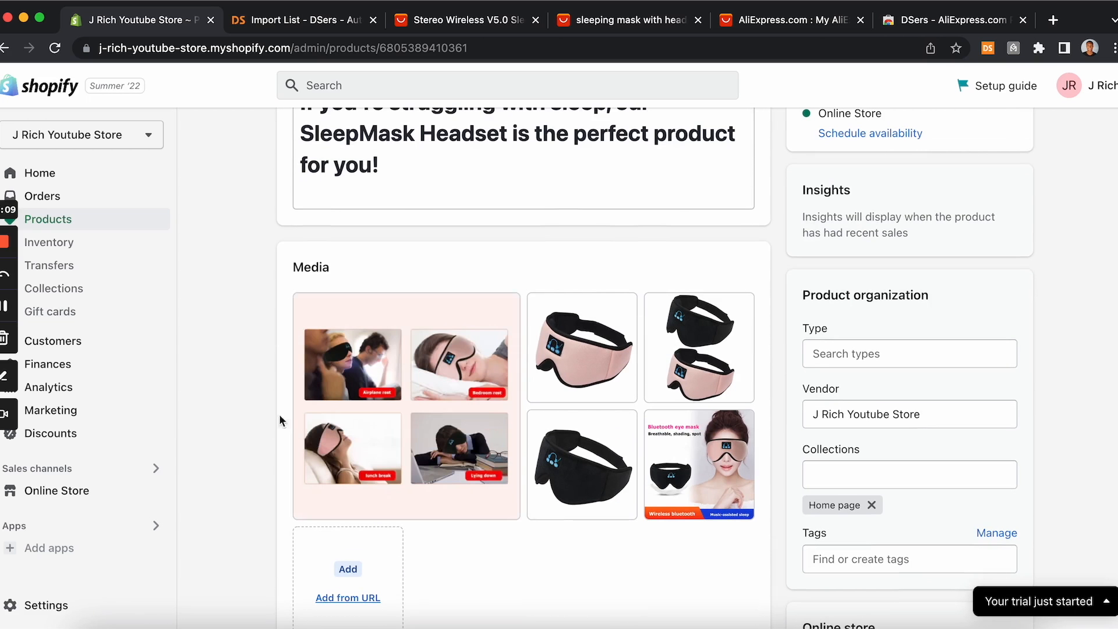
scroll(371, 361, "down", 2)
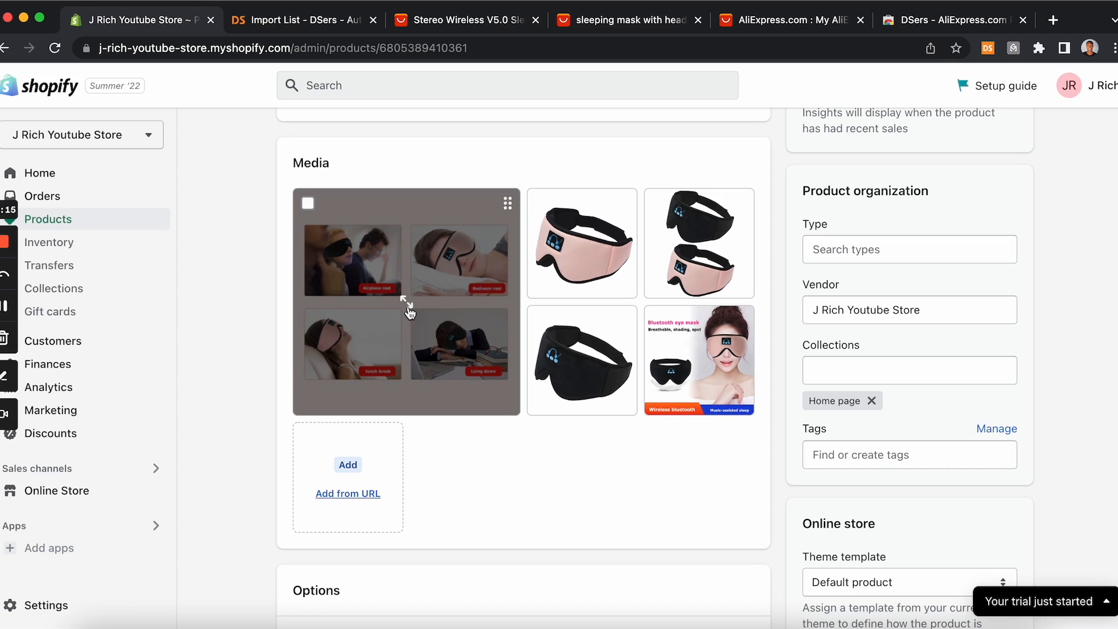
left_click_drag(737, 255, 442, 294)
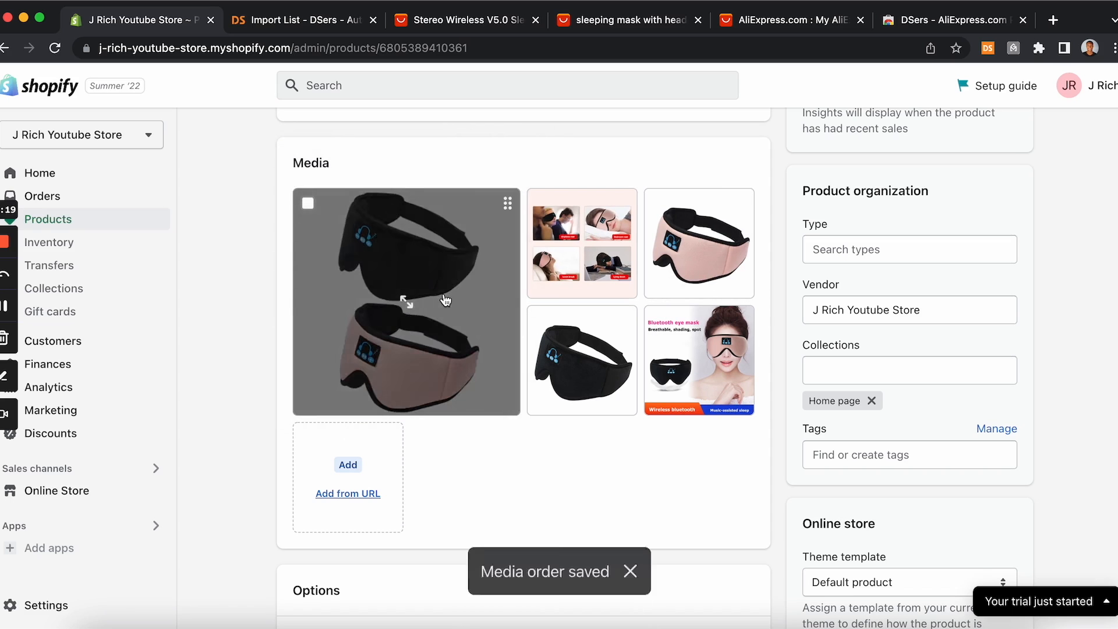
left_click_drag(583, 358, 595, 257)
left_click_drag(589, 338, 687, 233)
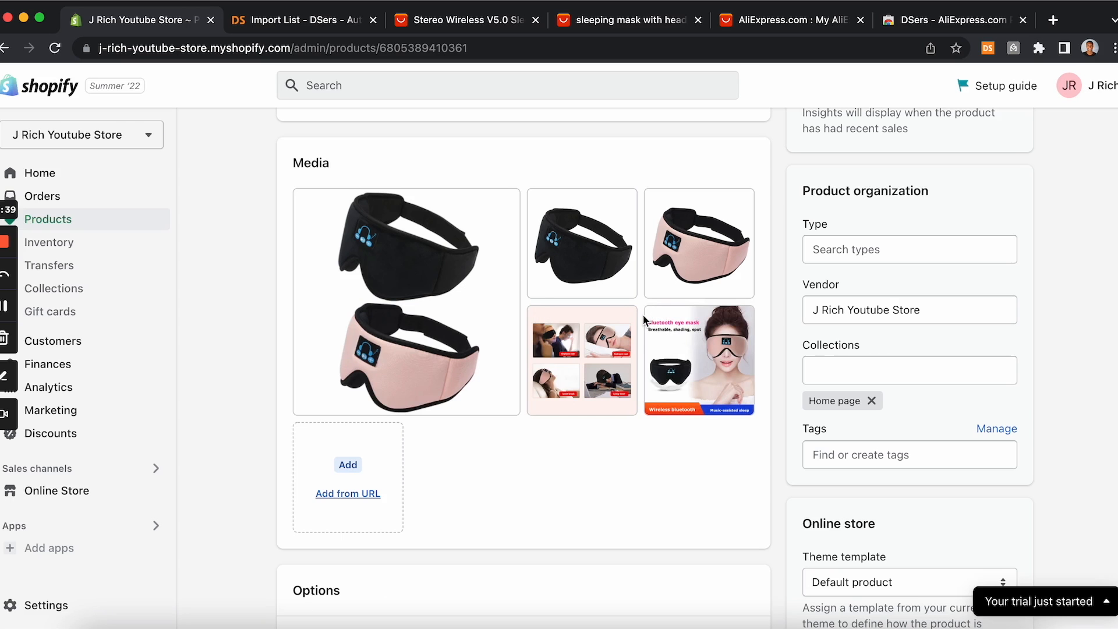
Step: Preview the SleepMask Headset product page in the online store, then return to the product editor
scroll(644, 318, "down", 10)
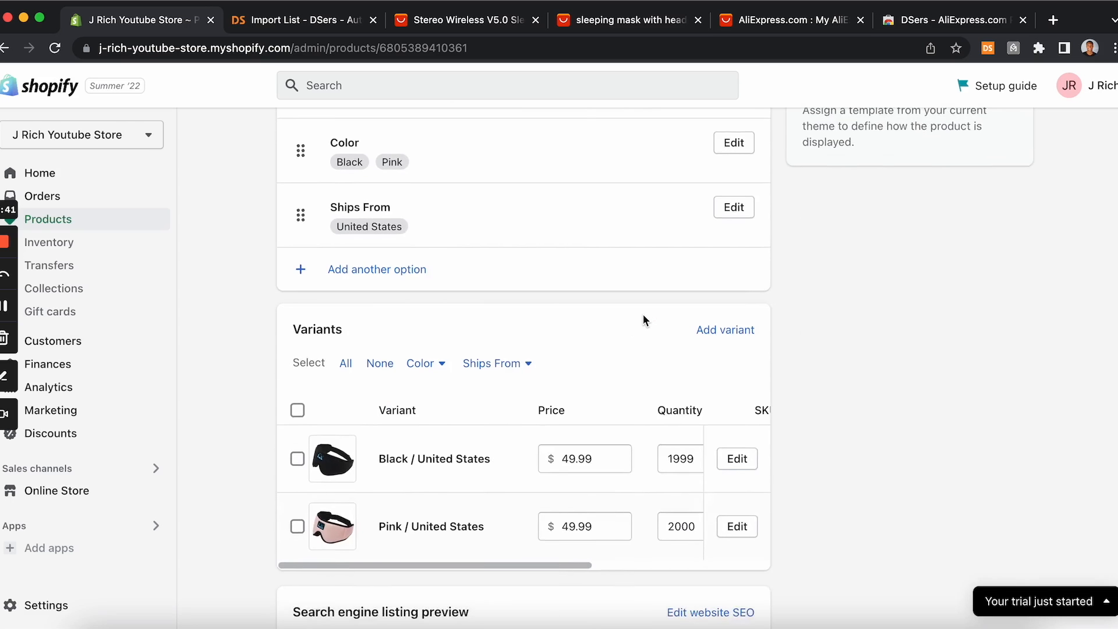
scroll(644, 318, "up", 10)
scroll(644, 320, "up", 4)
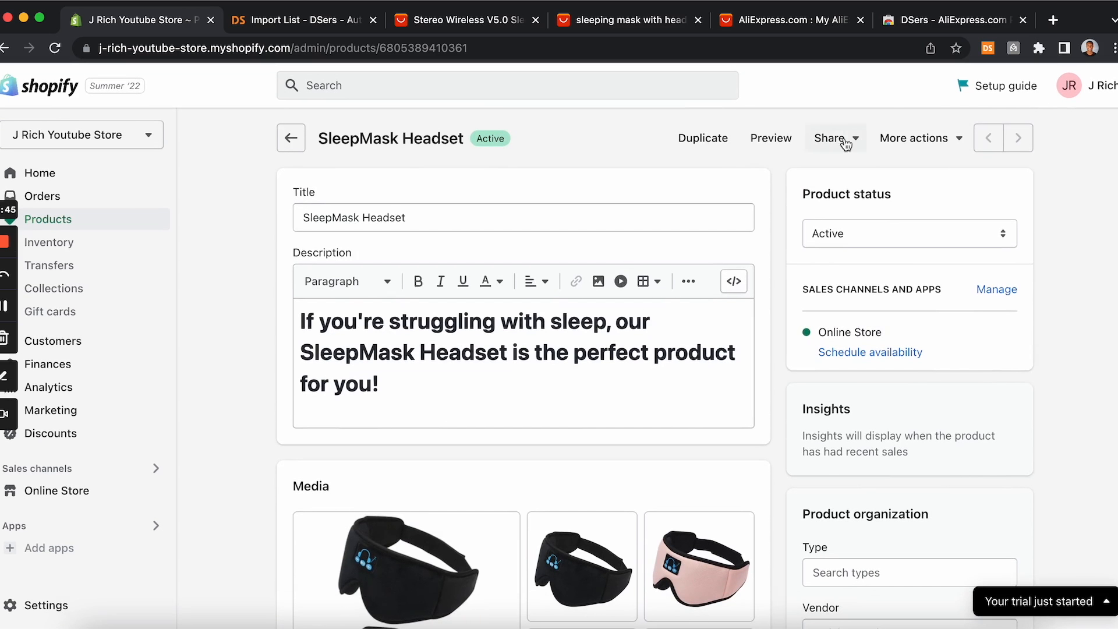
left_click(769, 140)
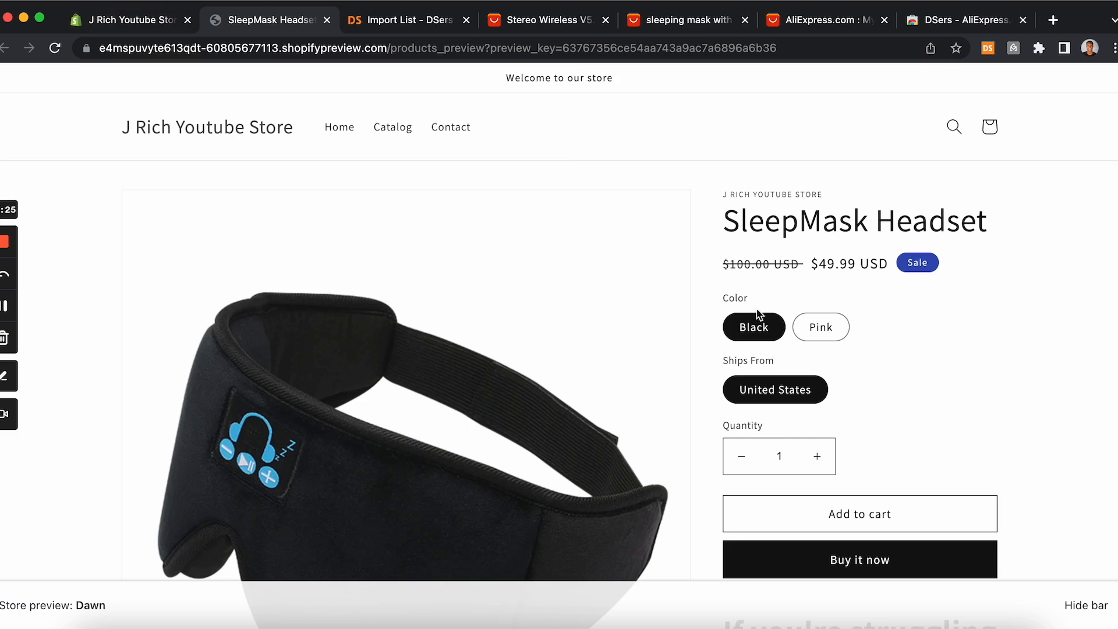
left_click(132, 26)
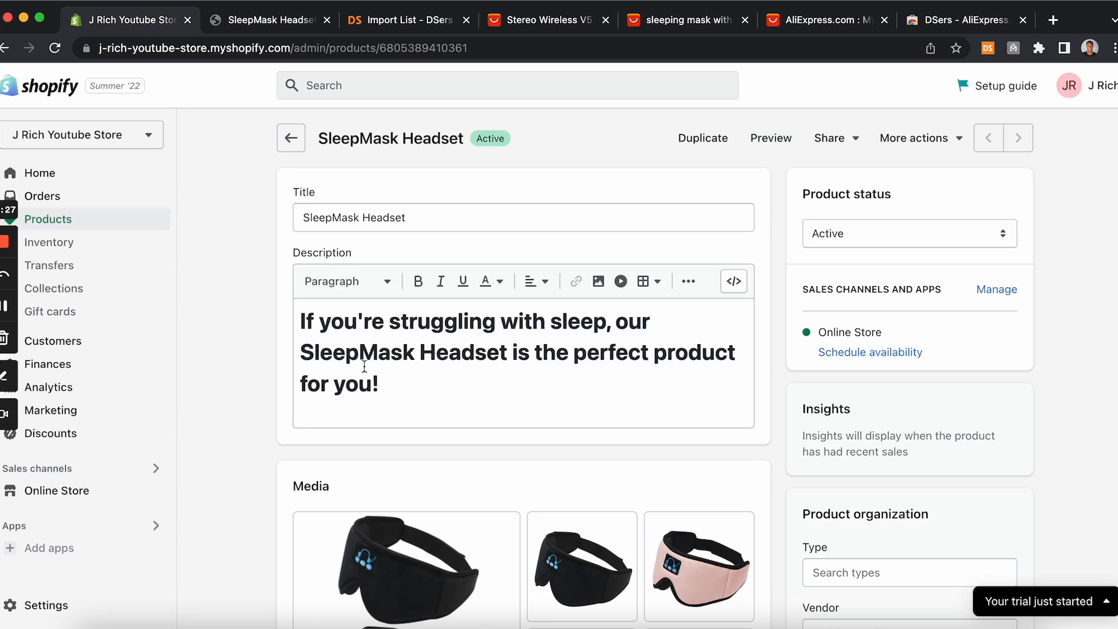
Step: Delete the Ships From option from the product and save, confirming removal of those variants
scroll(364, 368, "down", 10)
scroll(365, 371, "down", 1)
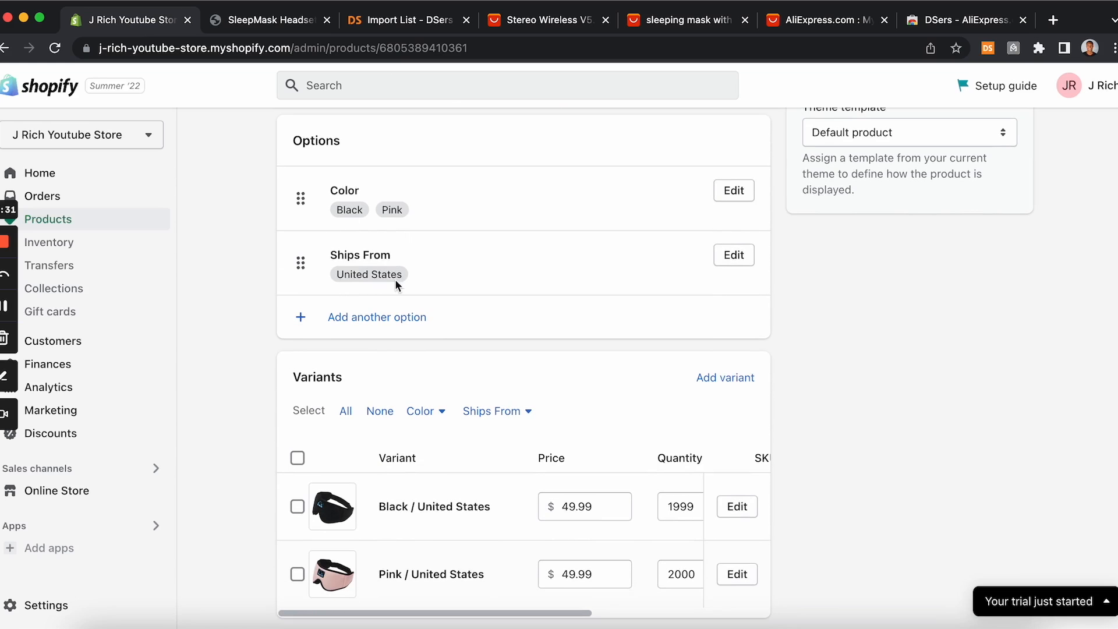
left_click(734, 261)
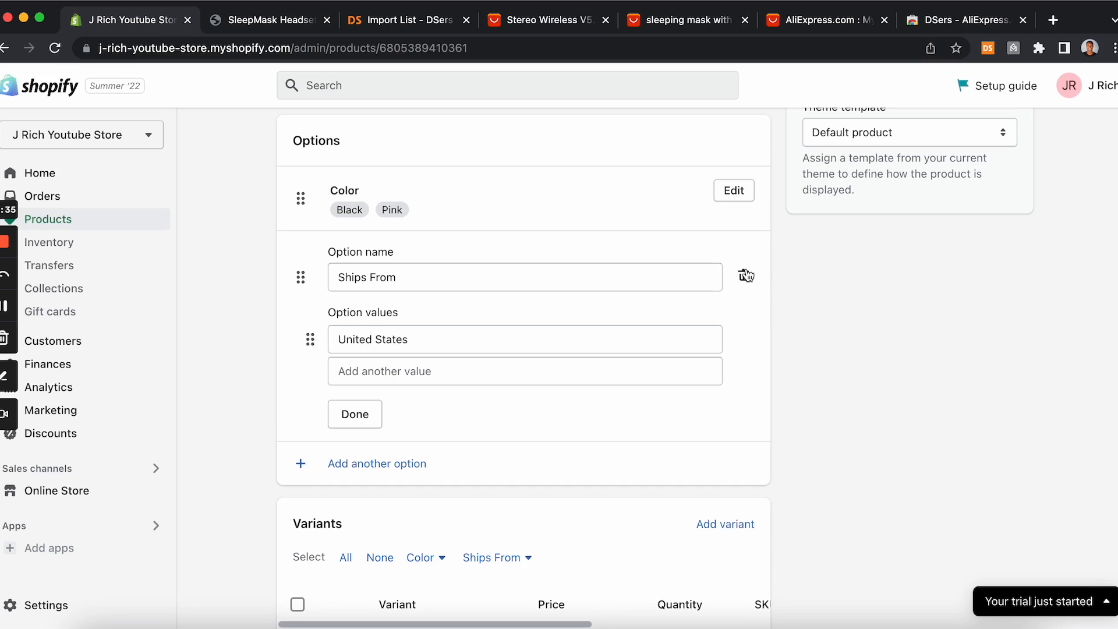
left_click(746, 276)
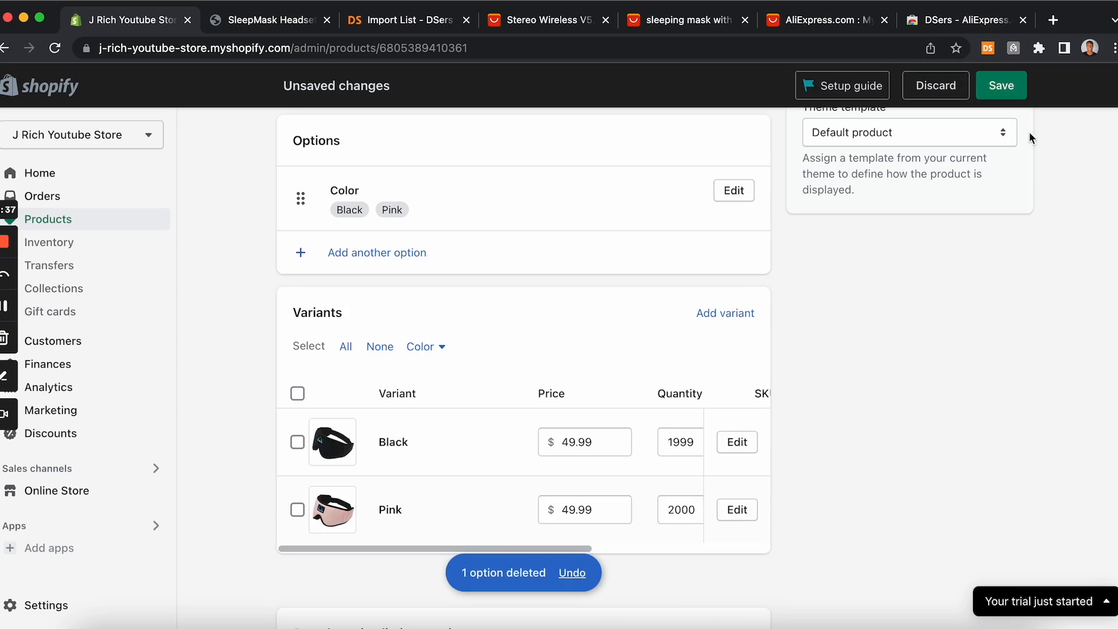
left_click(1001, 85)
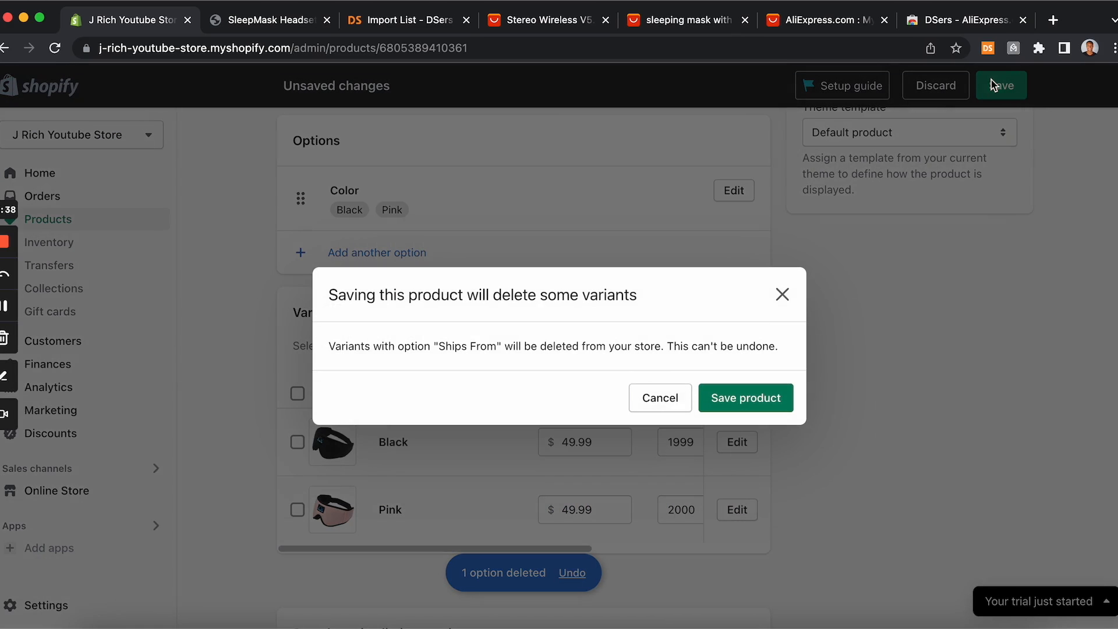
left_click(749, 390)
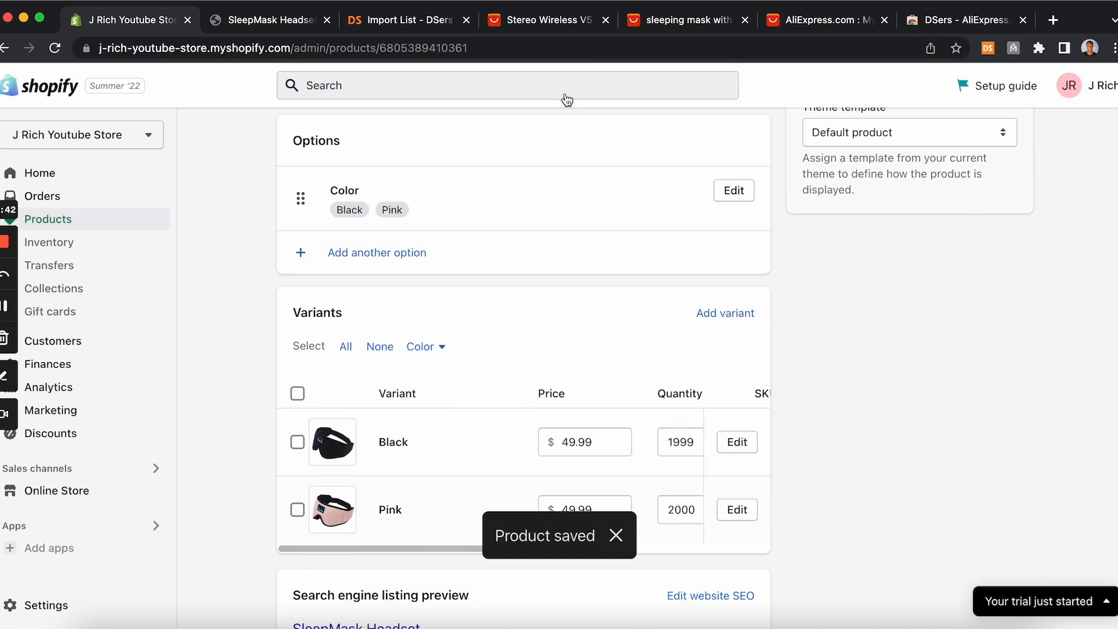
Step: Reload the storefront preview and check the product page's color options
left_click(274, 21)
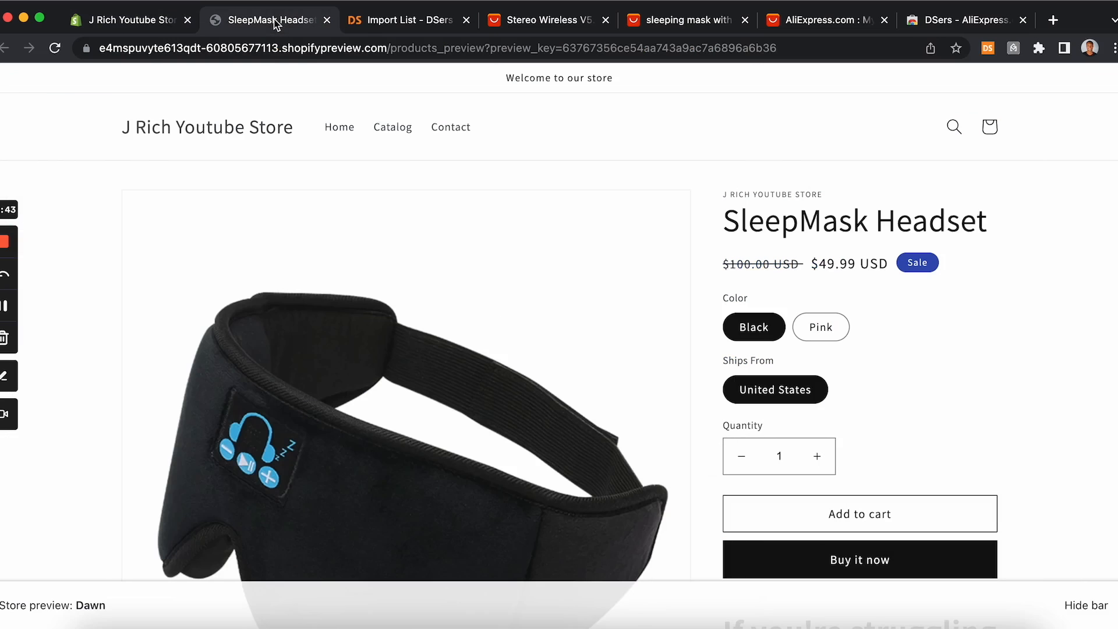
left_click(58, 55)
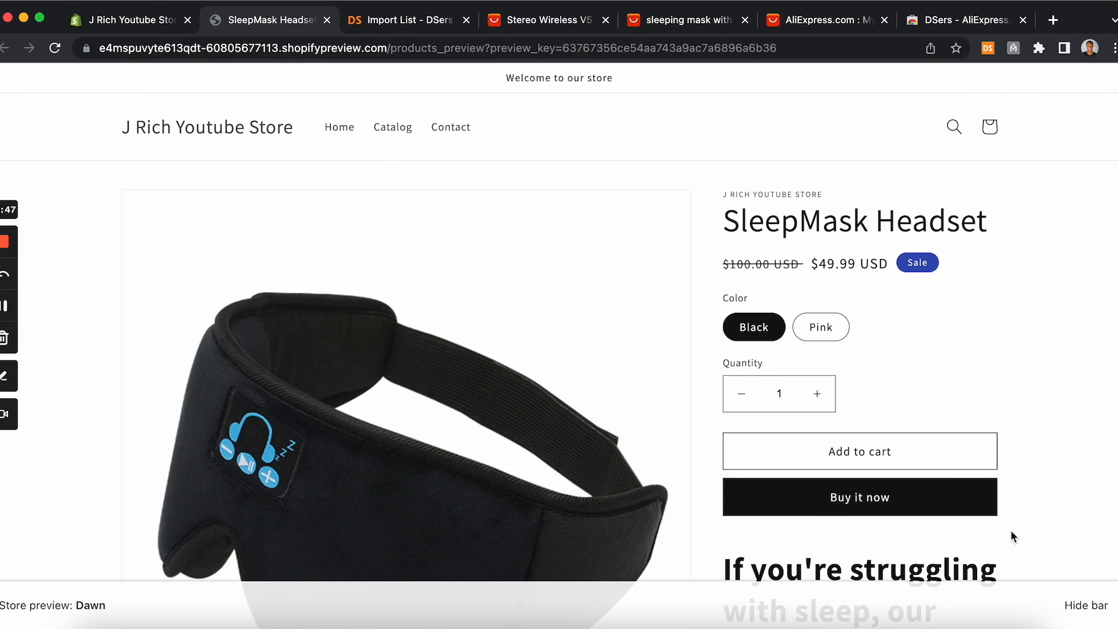
scroll(944, 442, "down", 1)
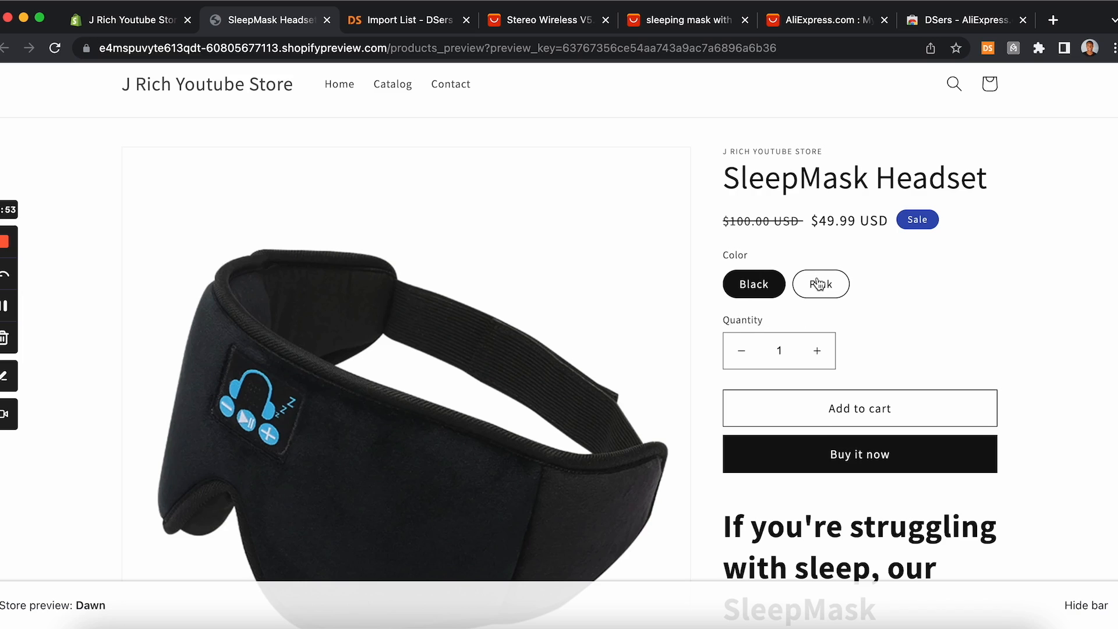
scroll(820, 284, "up", 1)
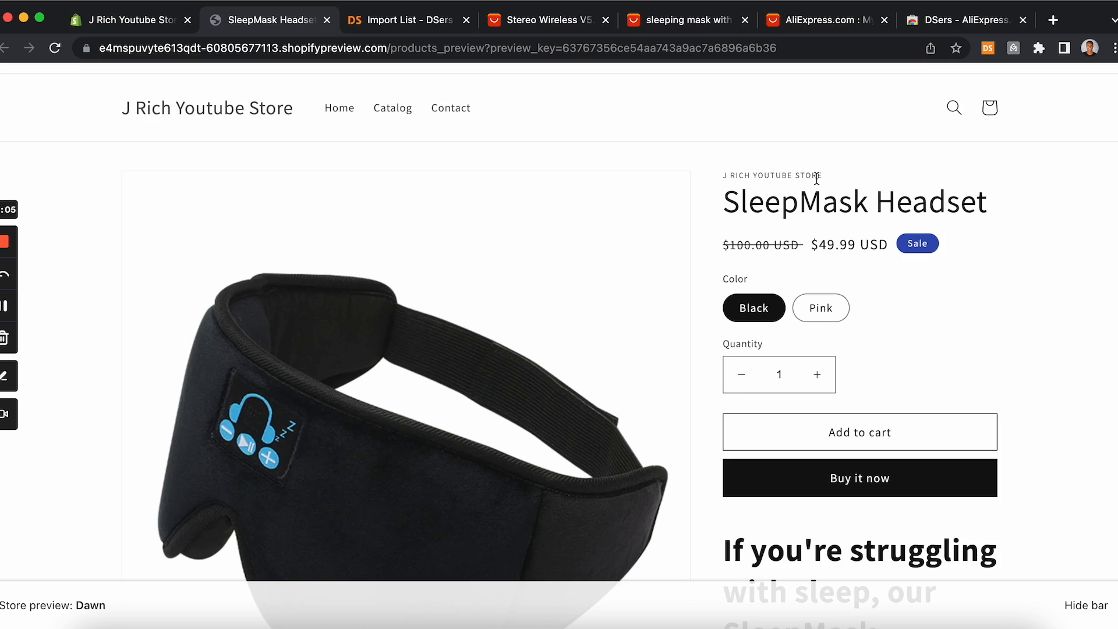
Step: Open the search engine listing editor for the product, review the page title and meta description, and save
left_click(142, 23)
scroll(346, 190, "down", 5)
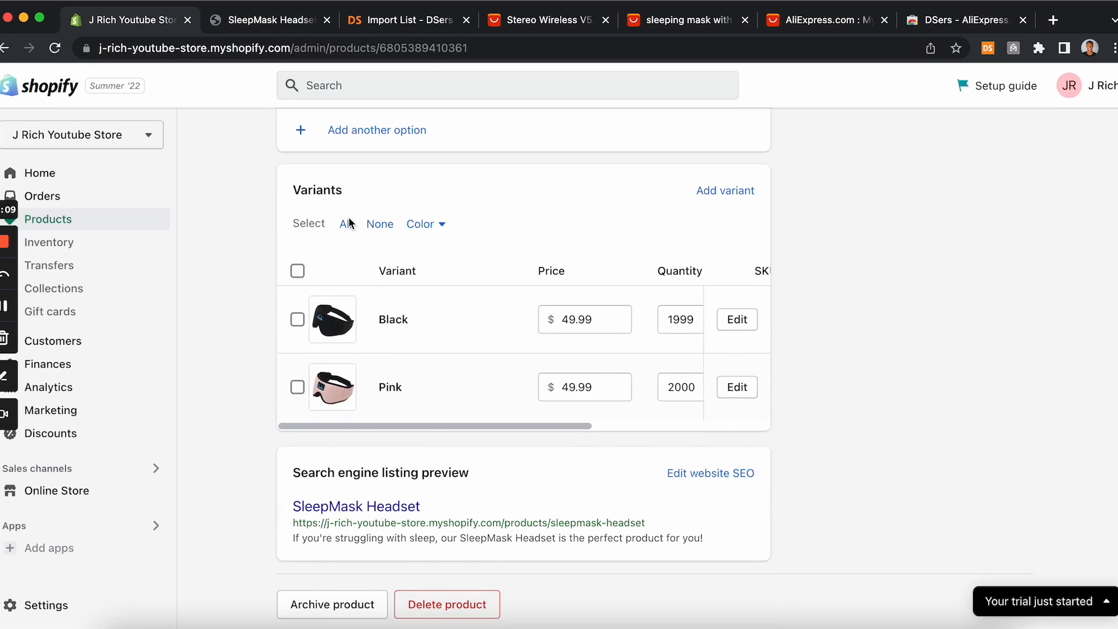
scroll(348, 220, "up", 10)
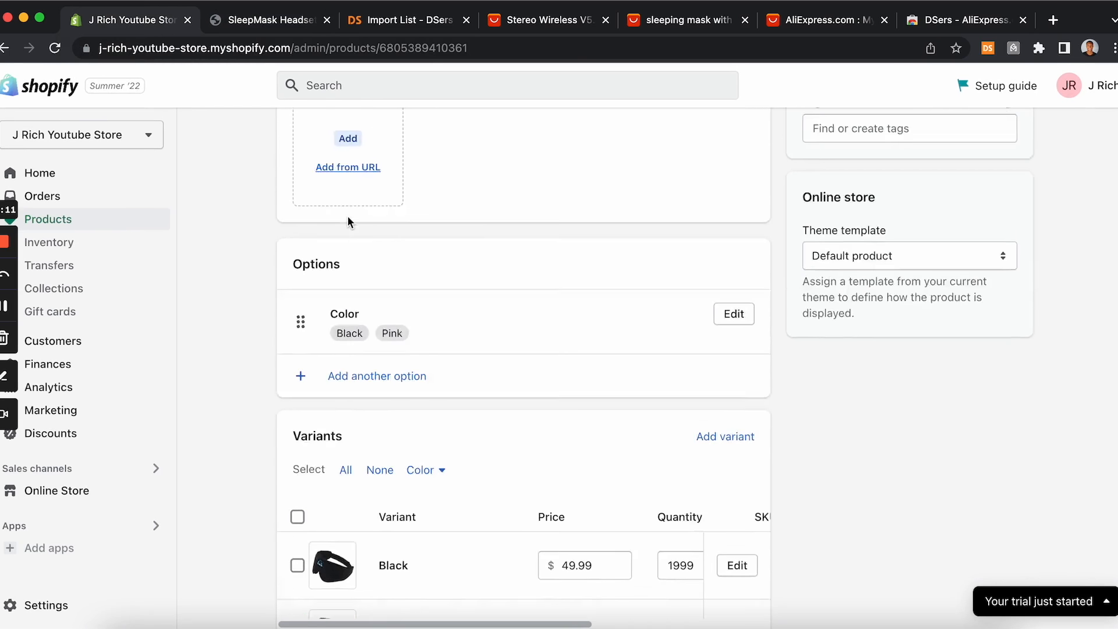
scroll(348, 220, "down", 9)
scroll(348, 220, "down", 2)
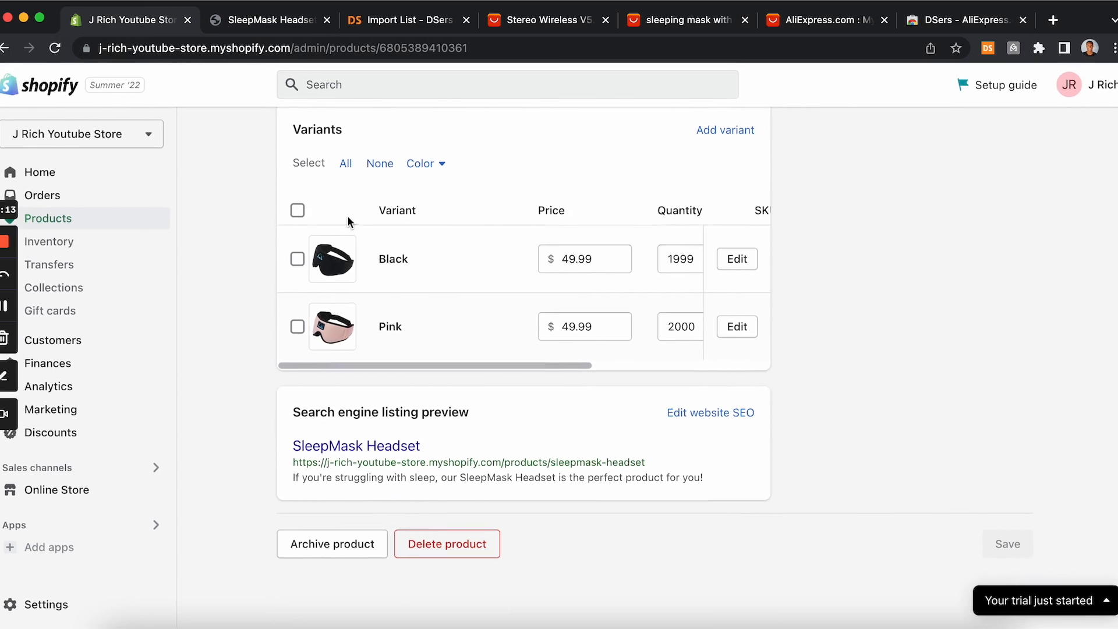
left_click(695, 415)
scroll(690, 408, "down", 4)
scroll(692, 415, "down", 1)
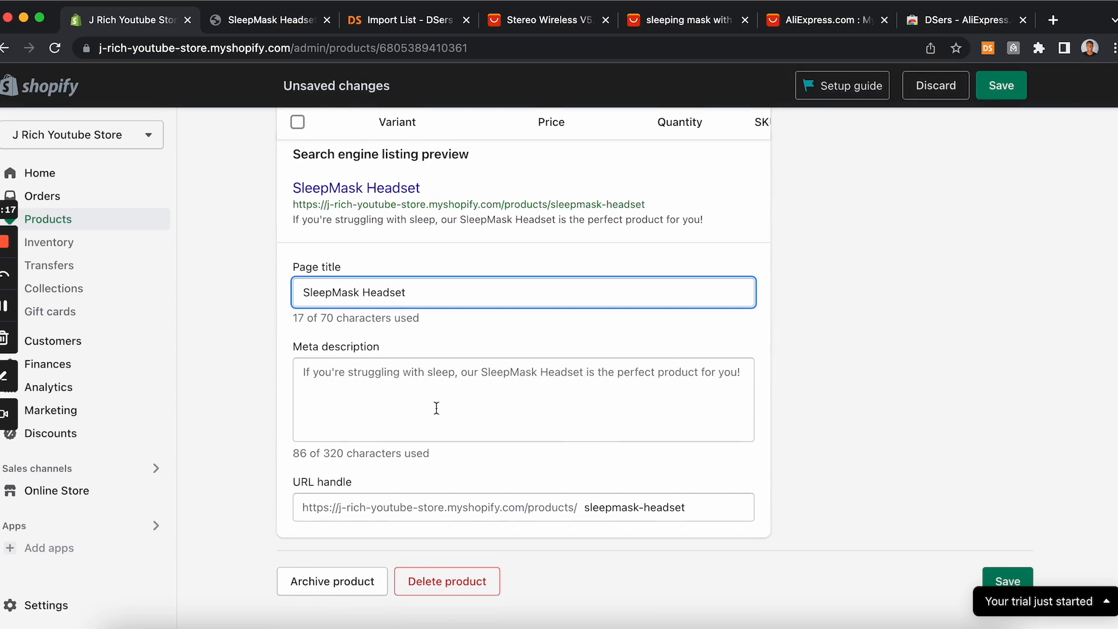
left_click(421, 398)
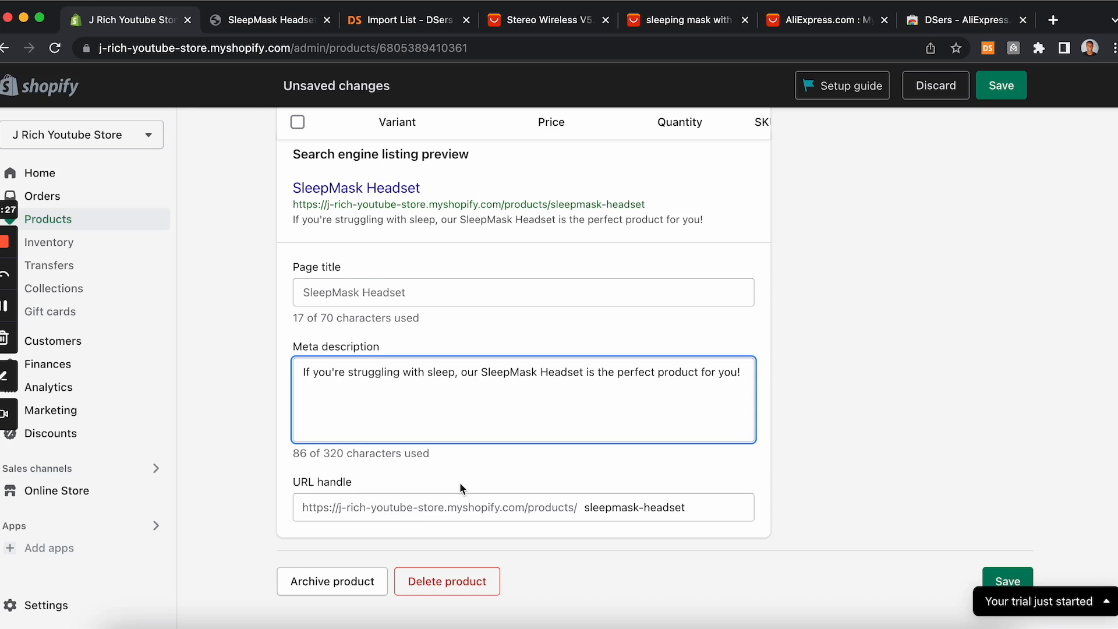
left_click(1012, 83)
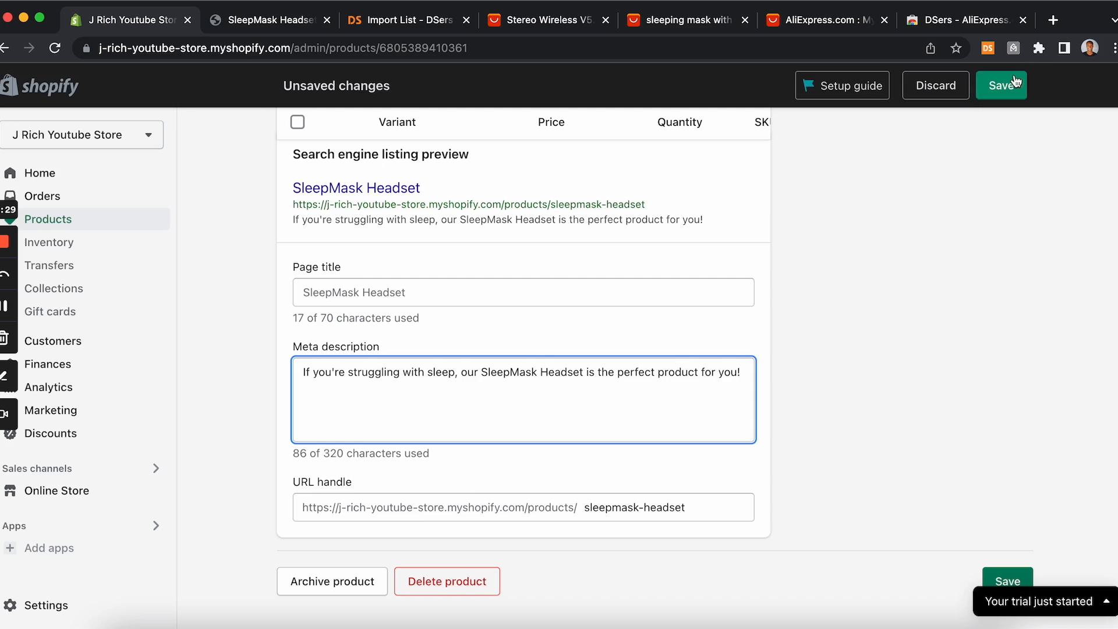
Step: Switch between the product editor, the AliExpress listing, the AliExpress search results and the storefront preview to review them
scroll(513, 434, "up", 7)
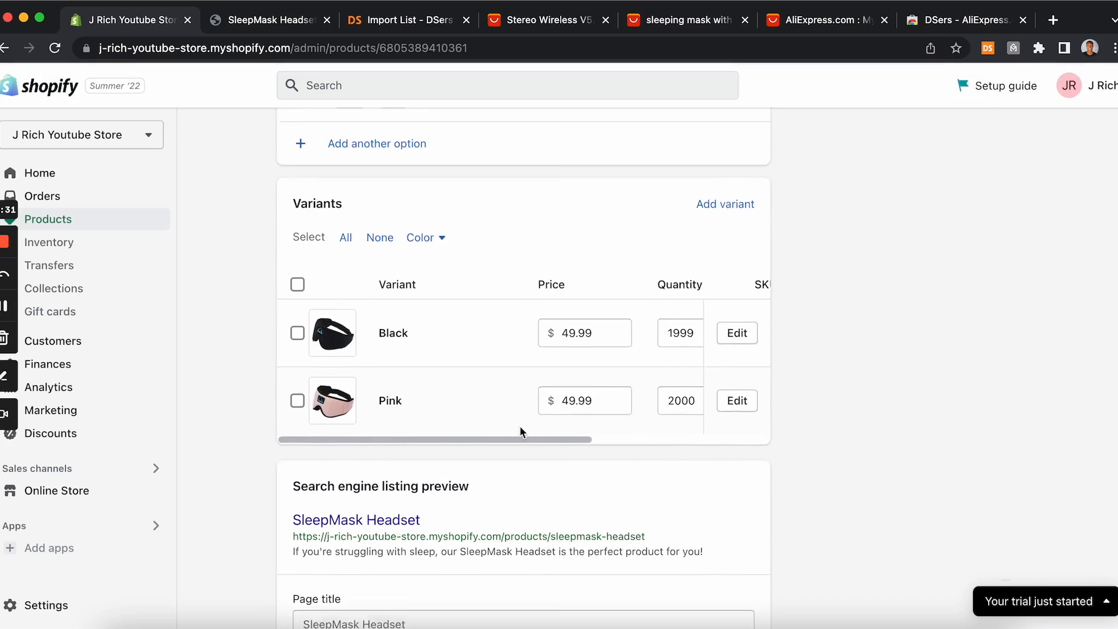
scroll(521, 432, "up", 7)
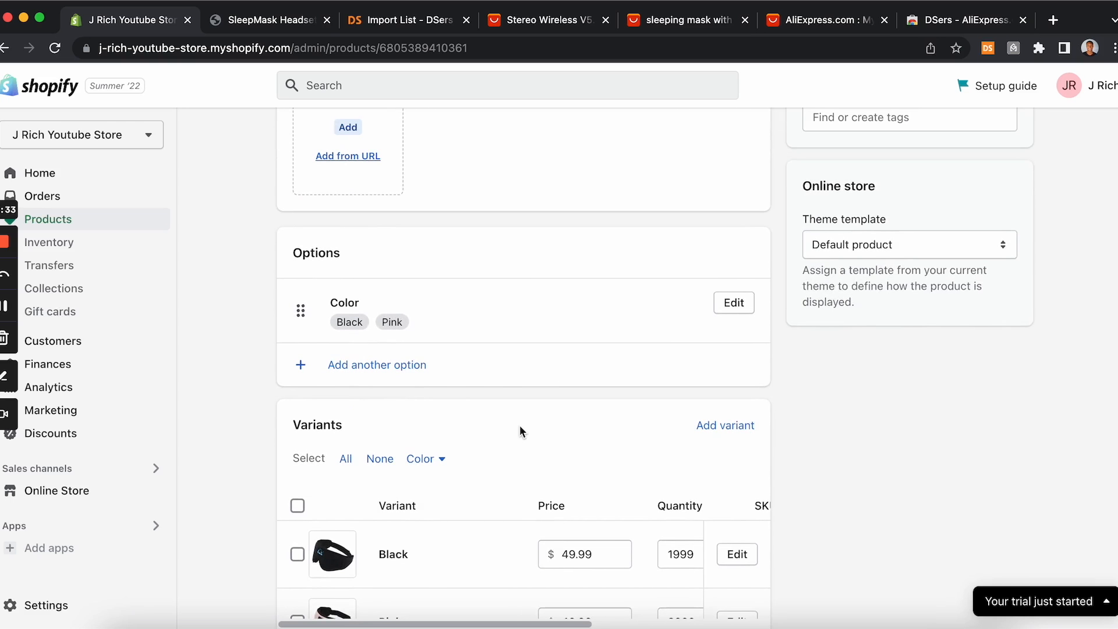
scroll(520, 431, "up", 7)
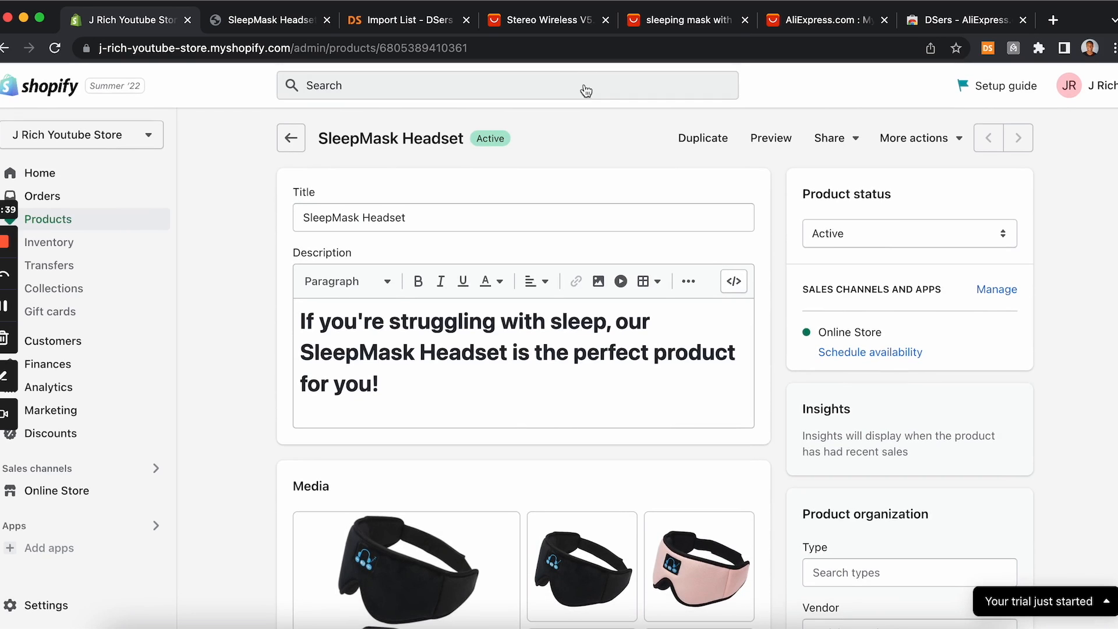
left_click(553, 24)
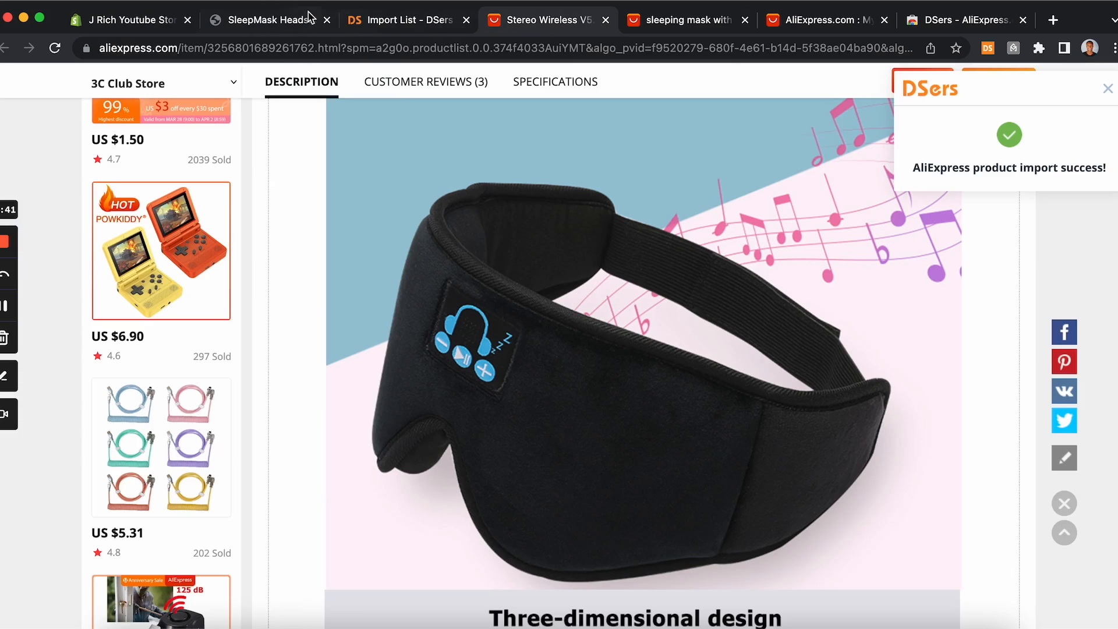
left_click(139, 23)
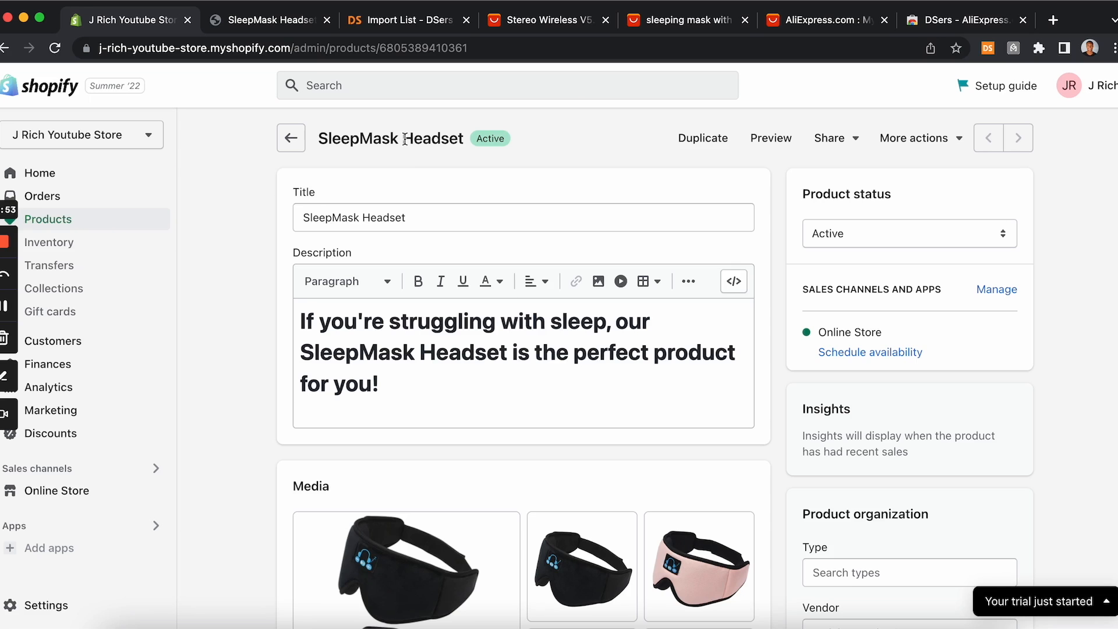
left_click(563, 20)
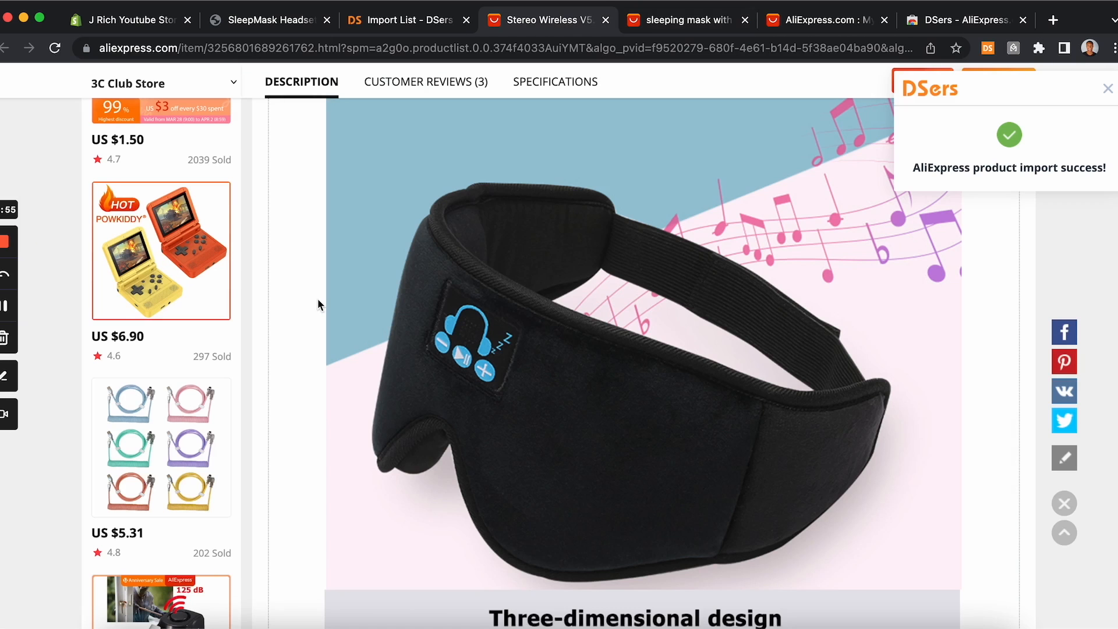
left_click(677, 26)
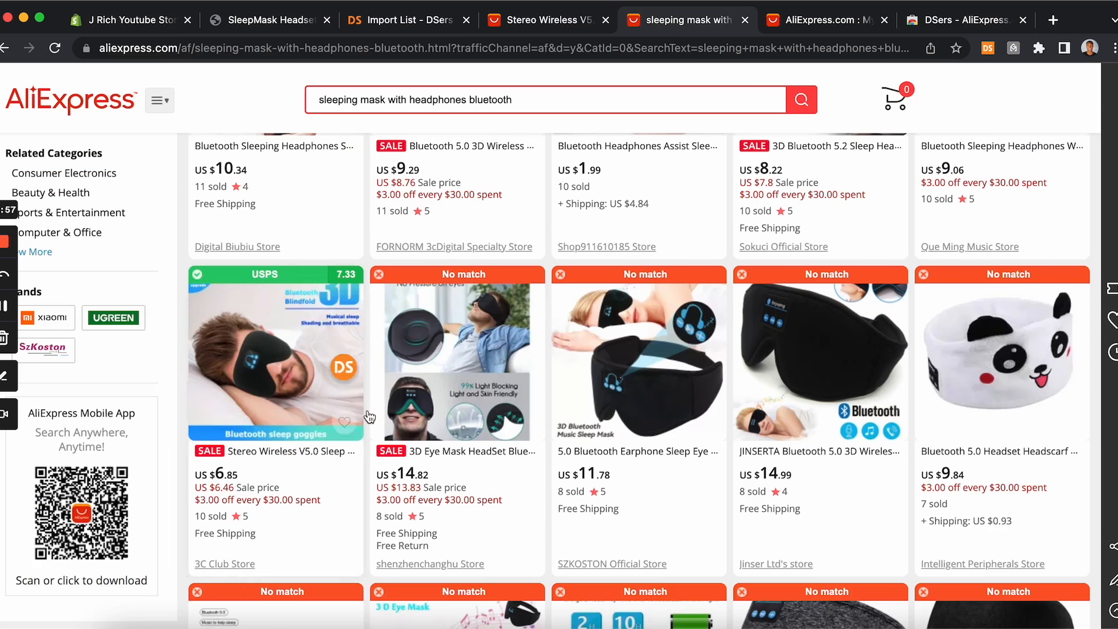
scroll(391, 389, "up", 7)
scroll(392, 389, "down", 1)
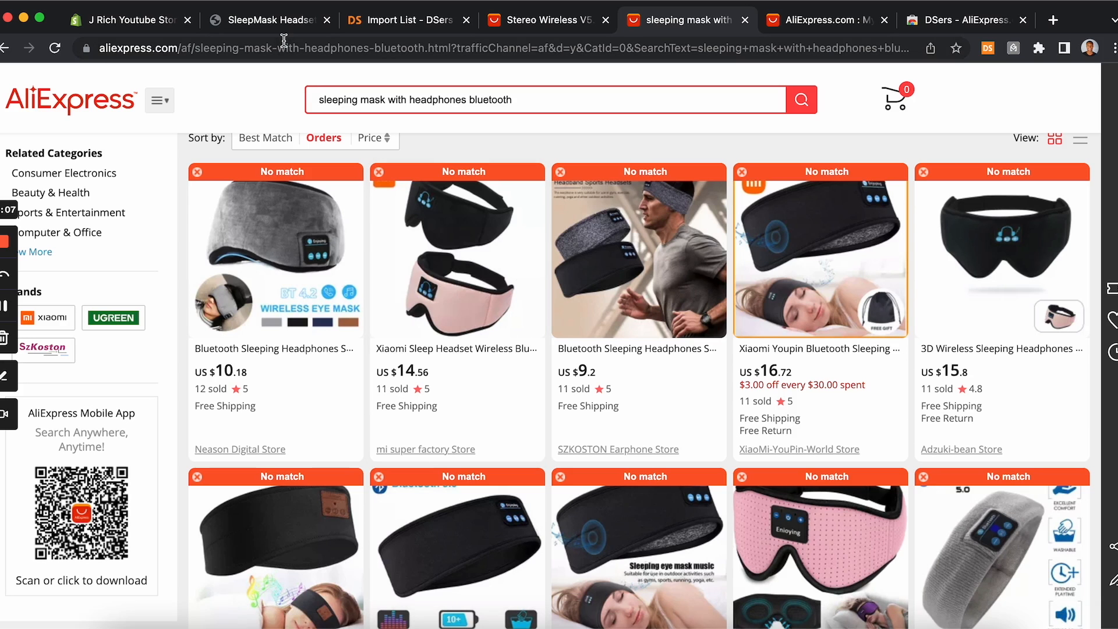
left_click(272, 23)
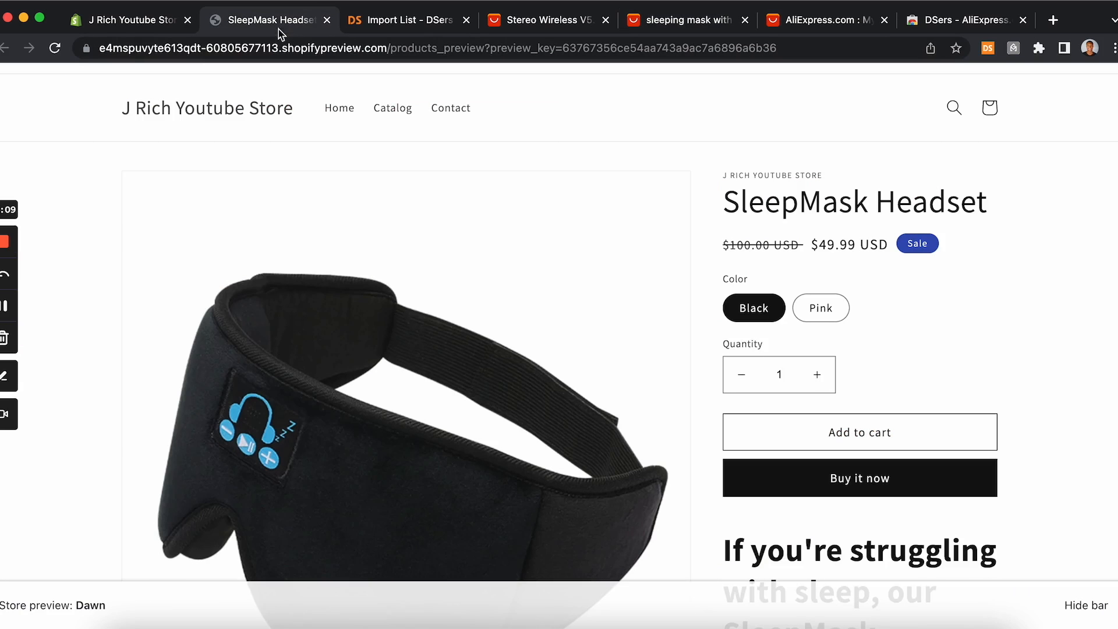
Step: Compare the storefront product page with the AliExpress product listing and search results tabs
scroll(323, 186, "up", 2)
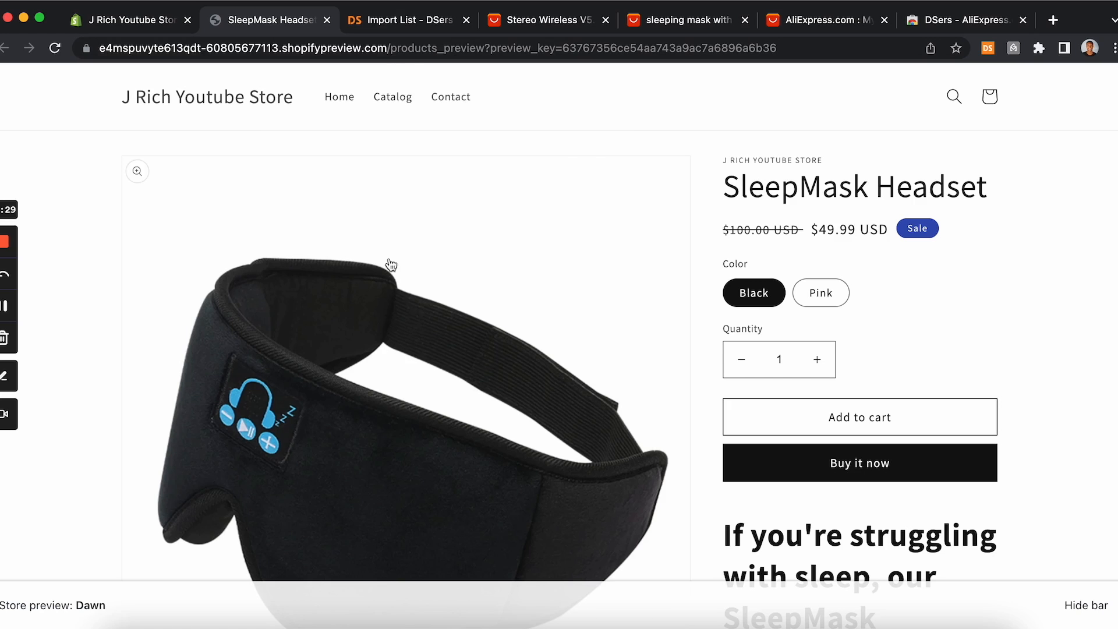
scroll(446, 184, "down", 1)
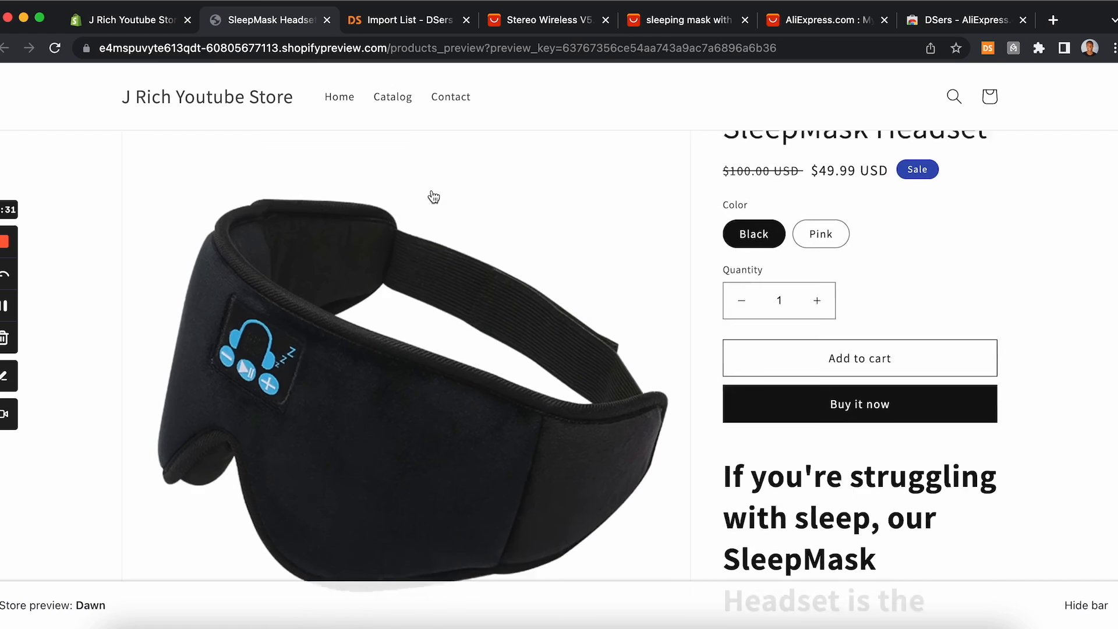
scroll(434, 197, "up", 3)
scroll(434, 197, "down", 1)
scroll(434, 197, "down", 1)
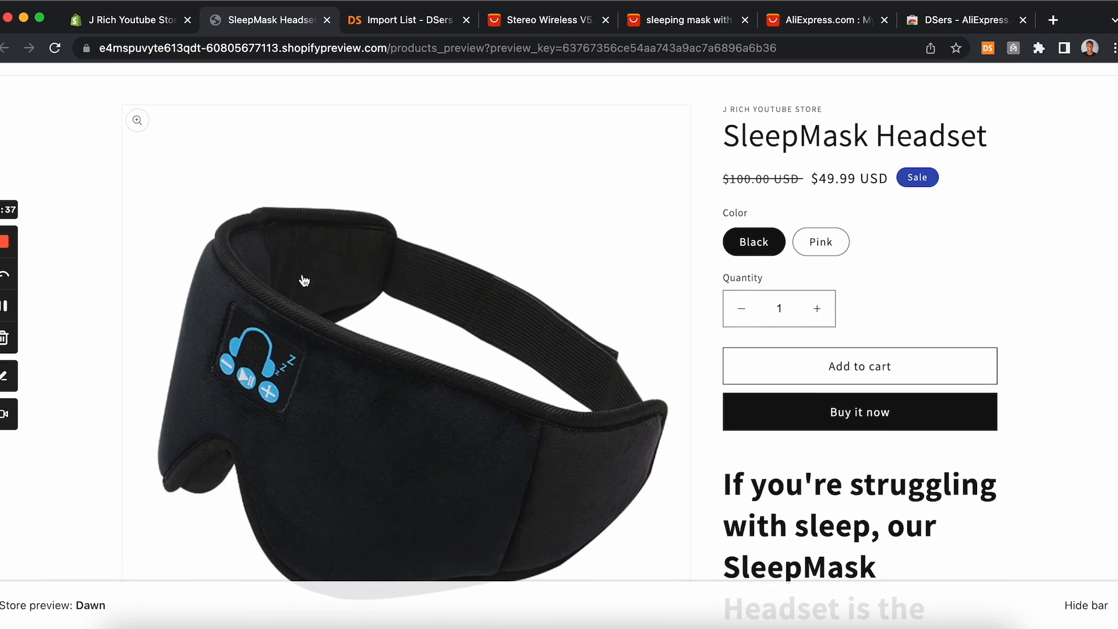
left_click(548, 21)
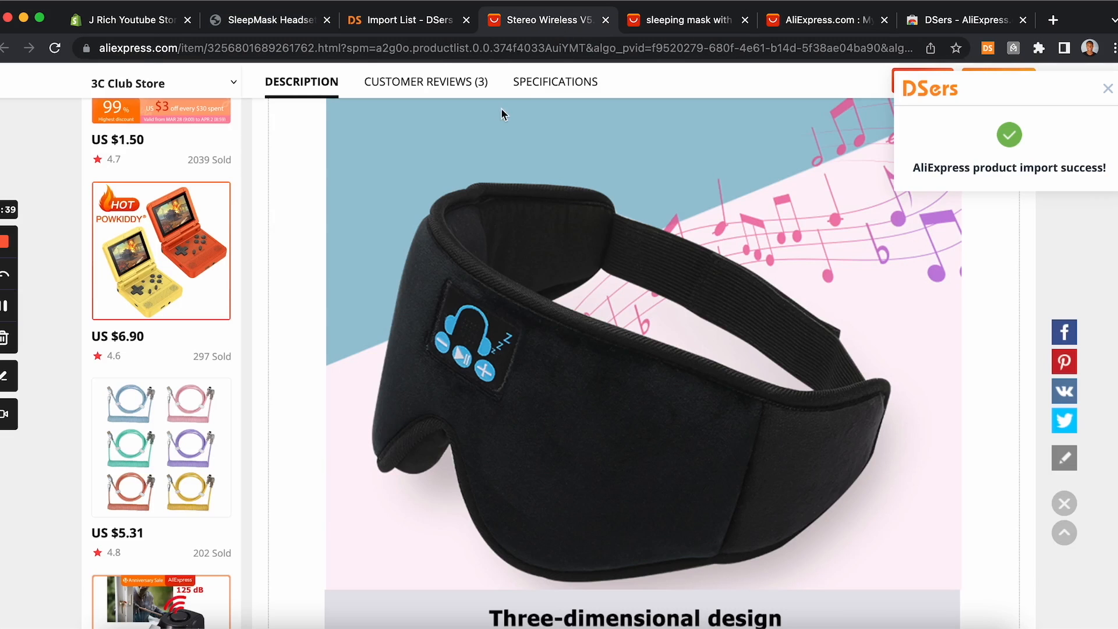
left_click(688, 23)
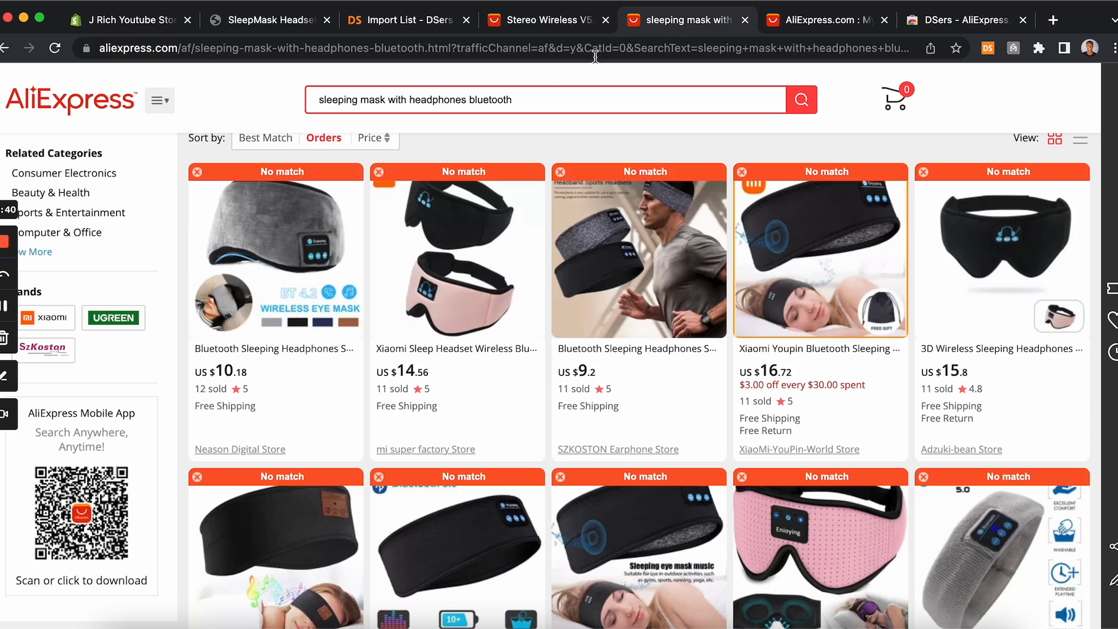
left_click(269, 24)
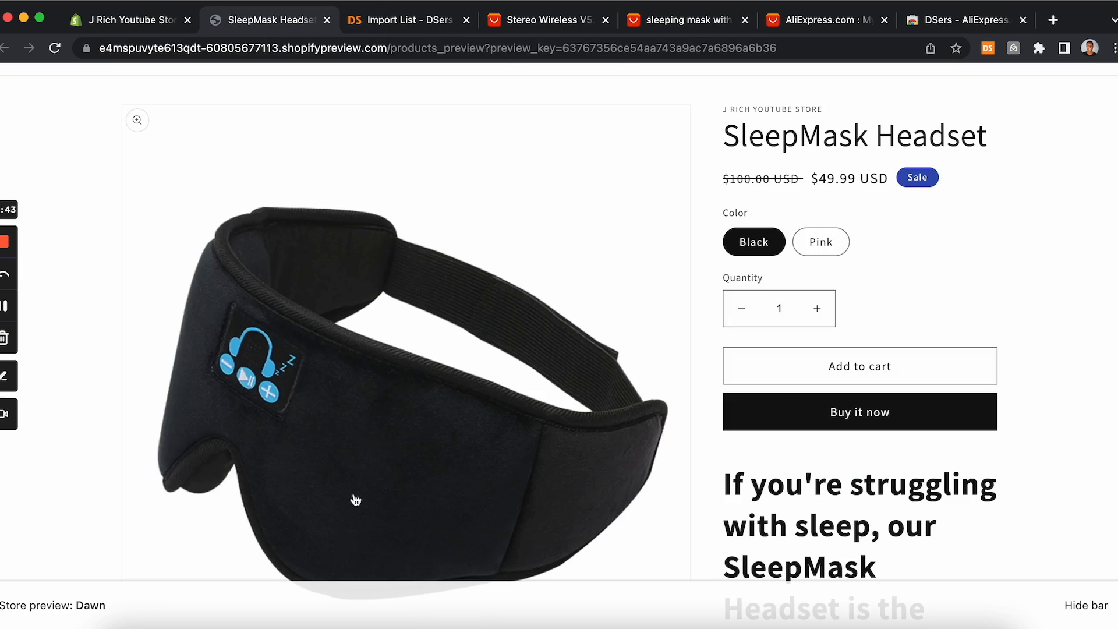
left_click(693, 23)
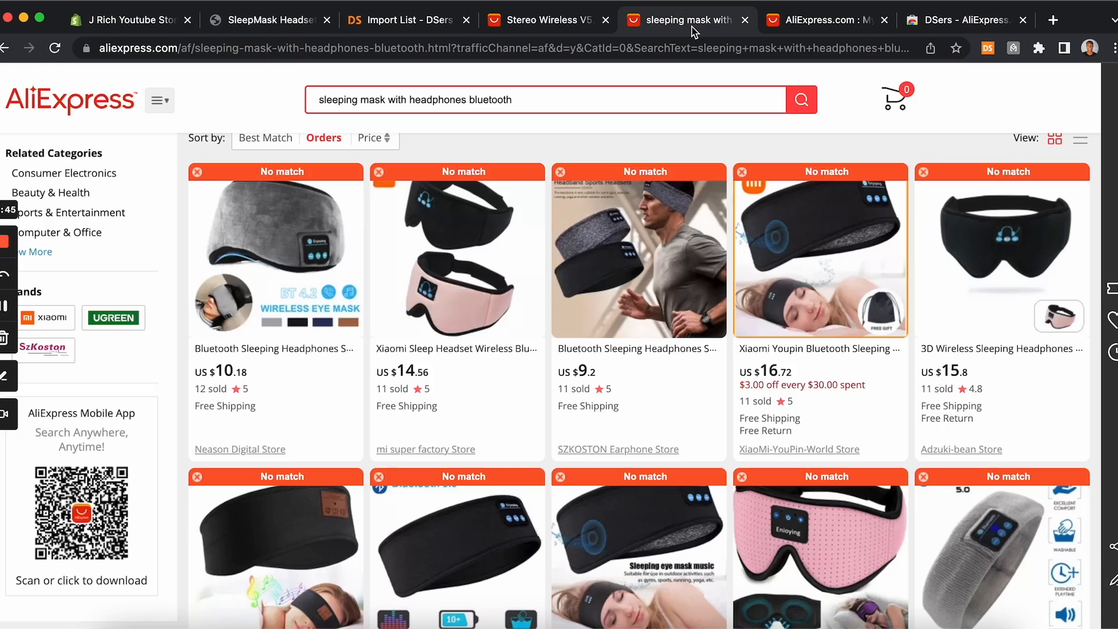
scroll(460, 350, "down", 1)
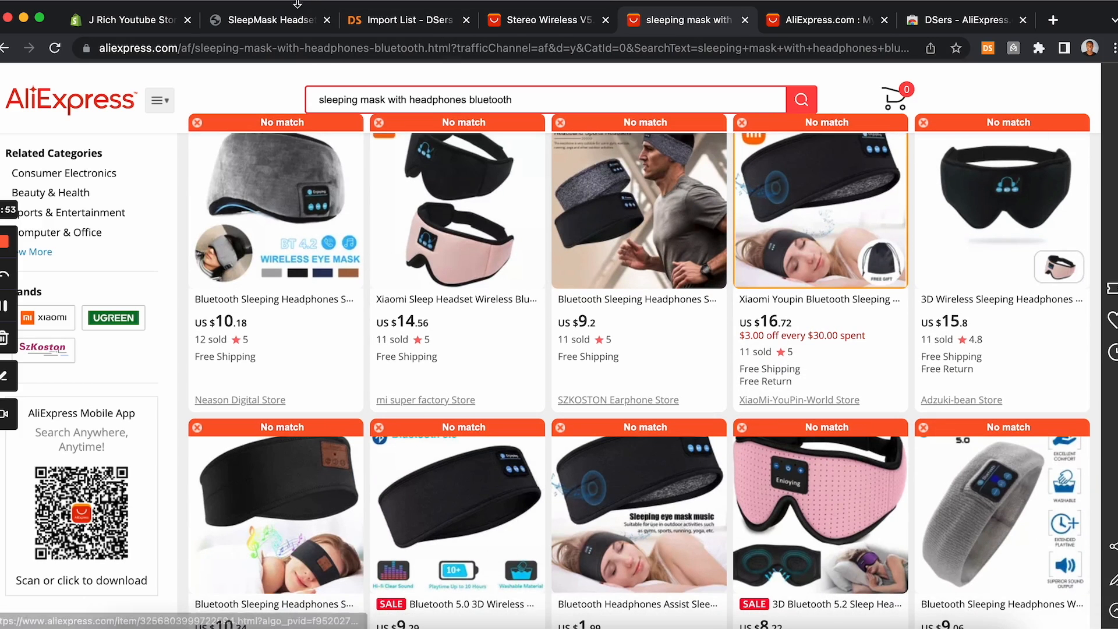
left_click(289, 20)
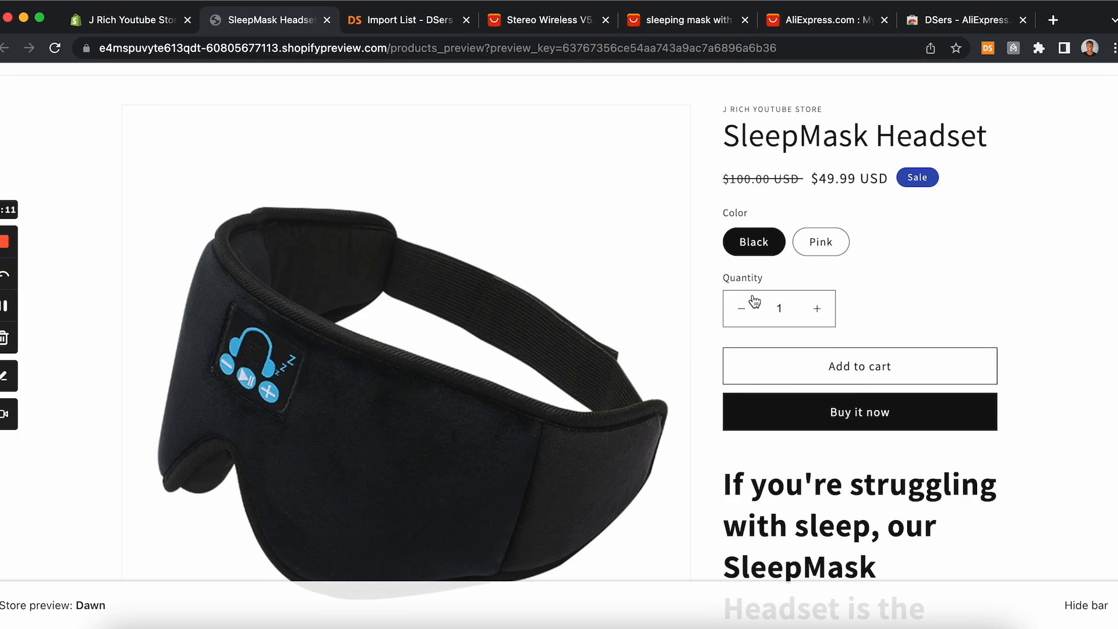
scroll(754, 301, "up", 2)
scroll(752, 297, "down", 3)
scroll(753, 299, "up", 3)
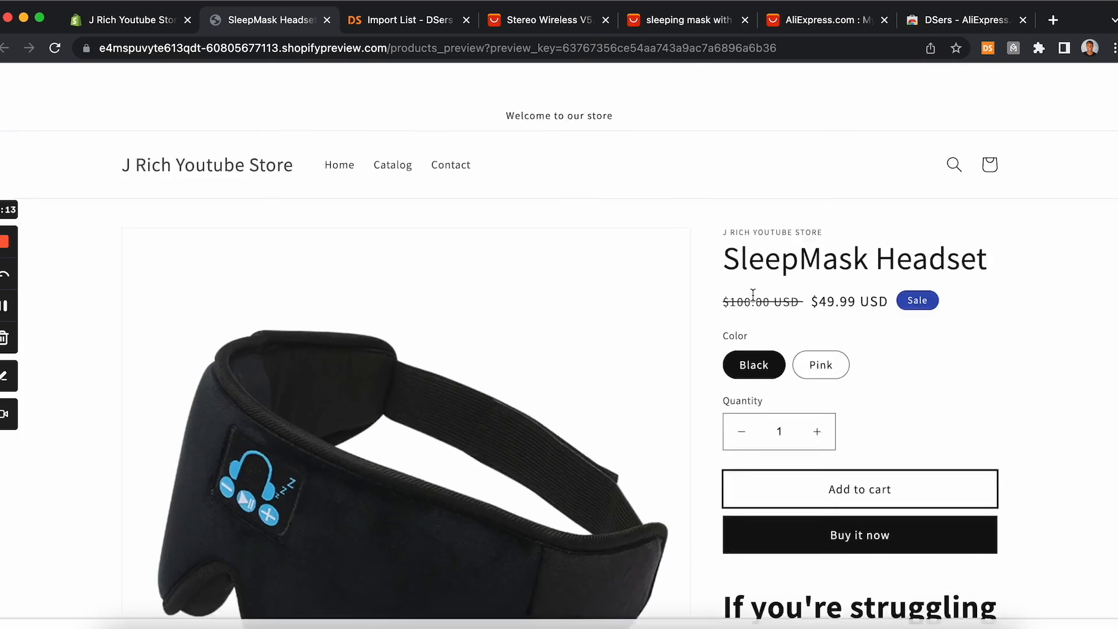
Step: Open the Online Store themes page in the store admin
left_click(159, 28)
scroll(367, 416, "down", 3)
scroll(367, 415, "up", 3)
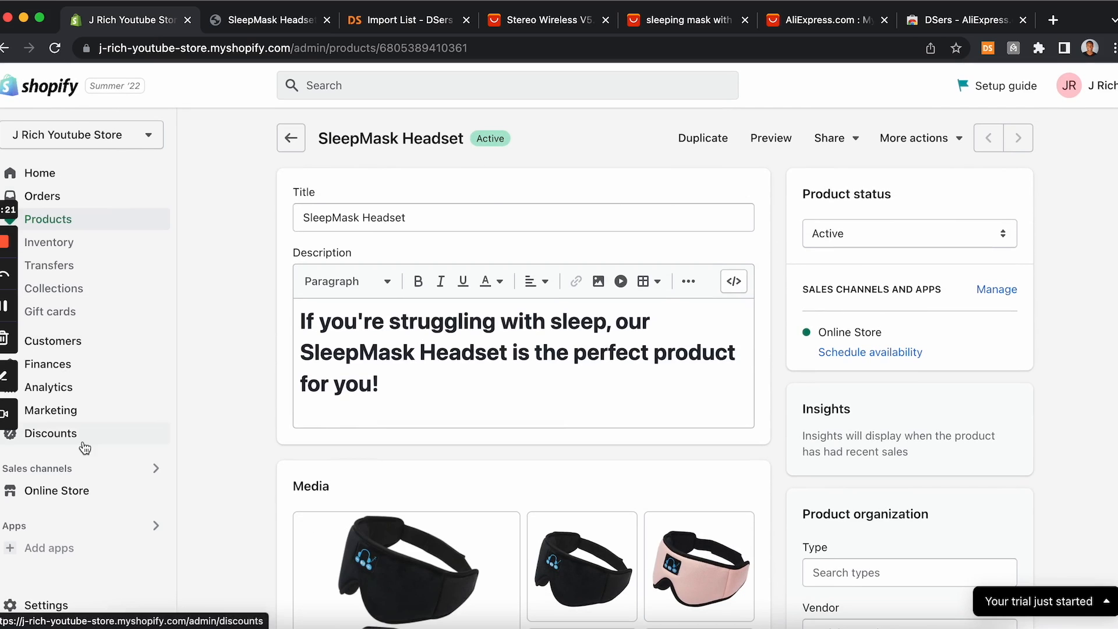
left_click(57, 495)
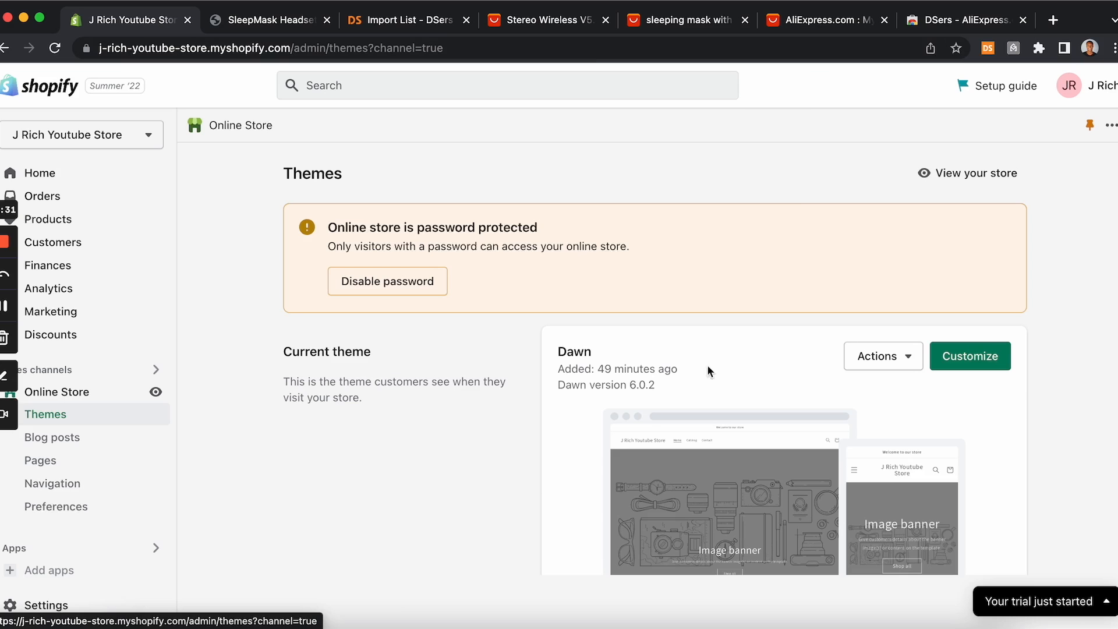
Step: Browse the storefront preview's home page, including the image banner and featured products sections
left_click(301, 21)
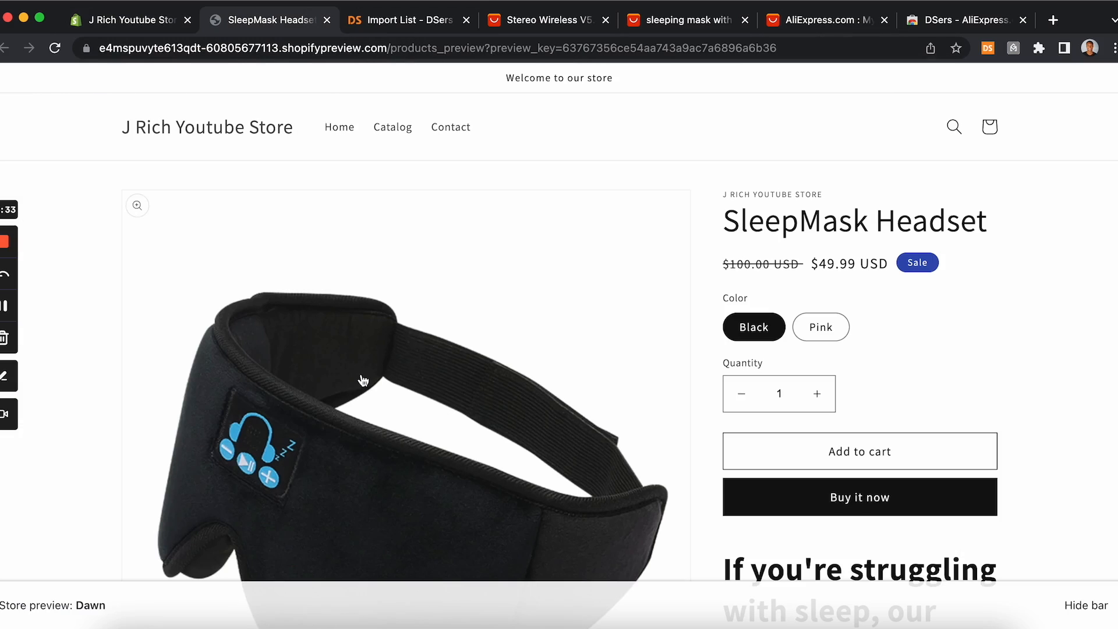
scroll(362, 379, "down", 8)
scroll(362, 379, "up", 7)
left_click(339, 98)
scroll(314, 333, "down", 10)
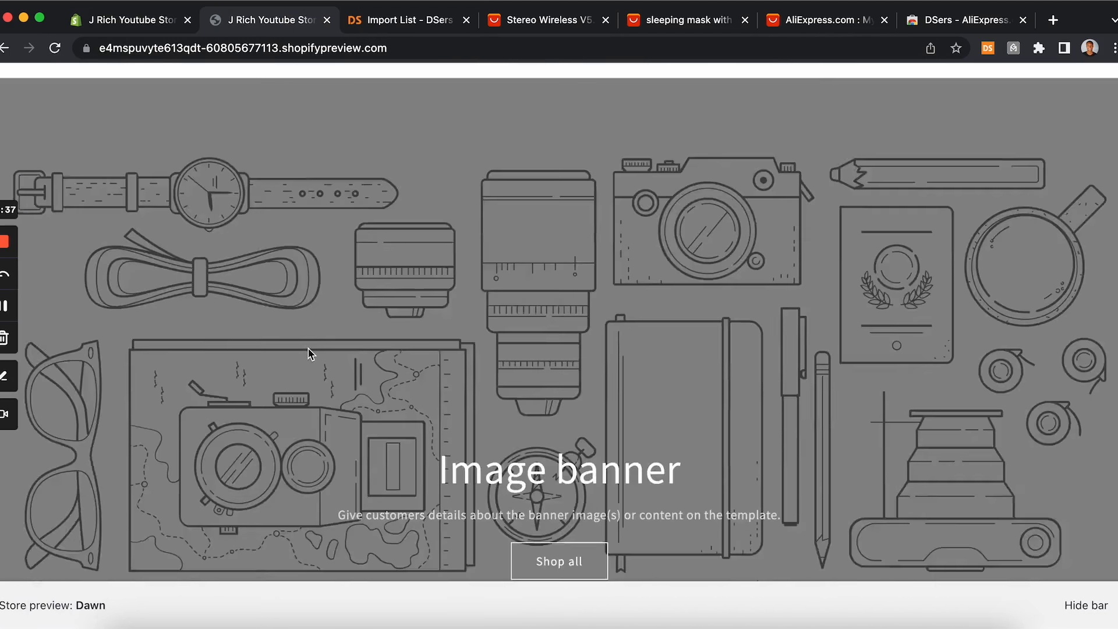
scroll(310, 354, "up", 5)
scroll(310, 355, "up", 8)
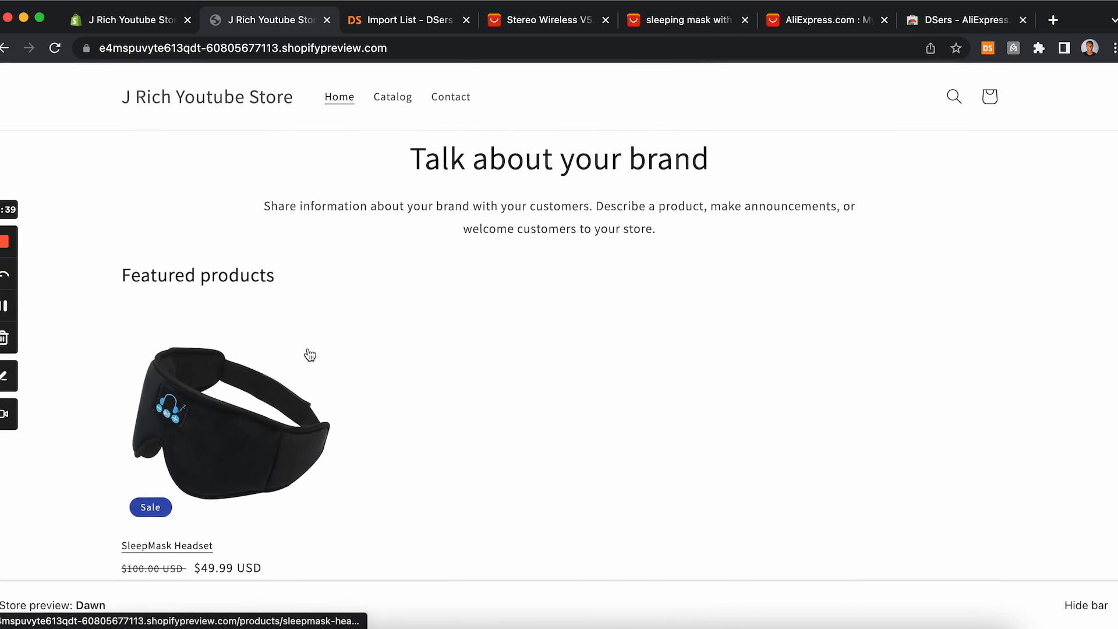
scroll(312, 359, "down", 10)
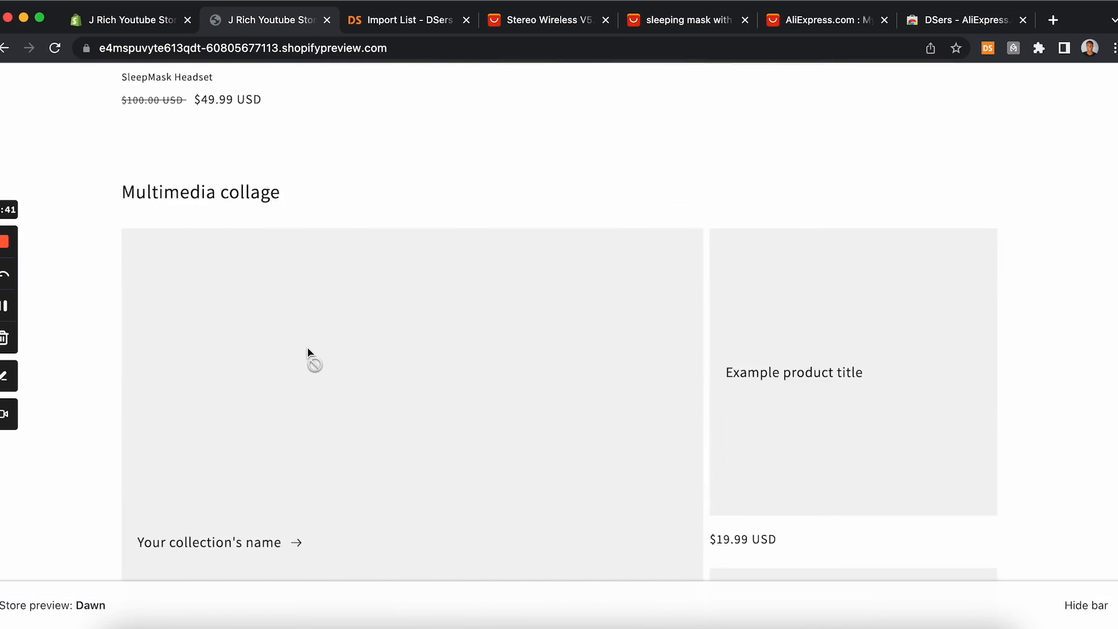
scroll(326, 337, "up", 15)
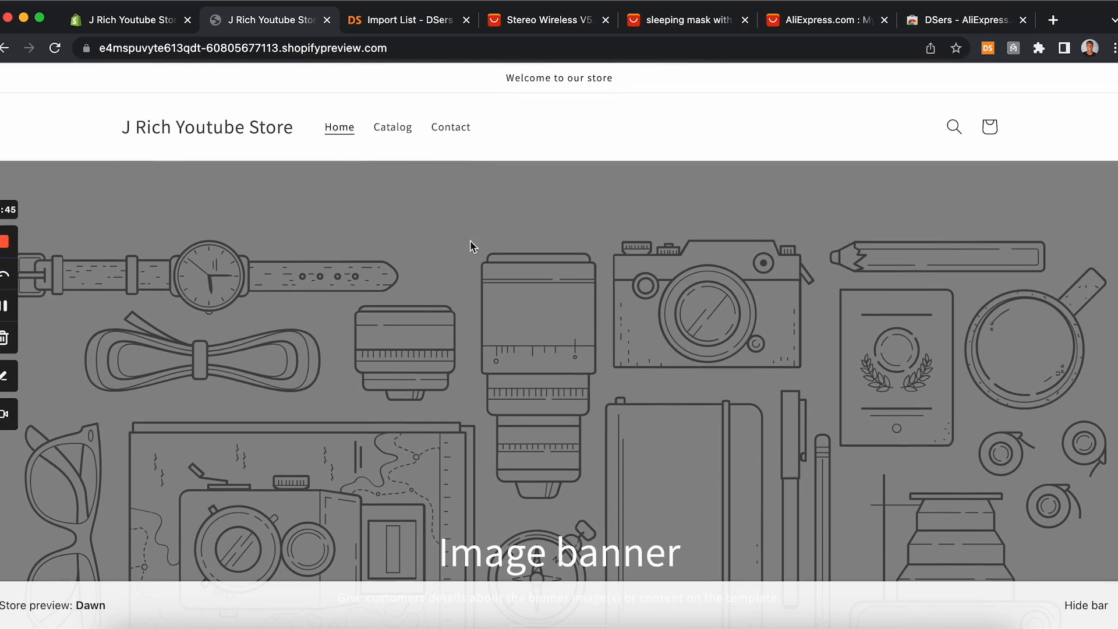
scroll(576, 217, "down", 7)
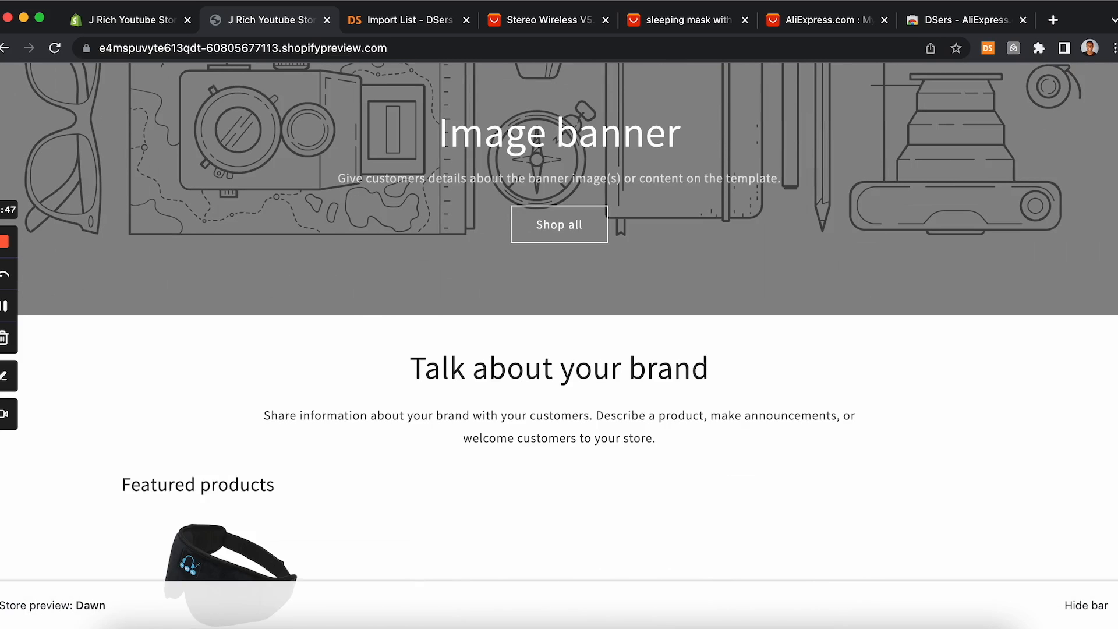
Step: Add the free Refresh theme to the theme library and close the setup guide panel
left_click(131, 20)
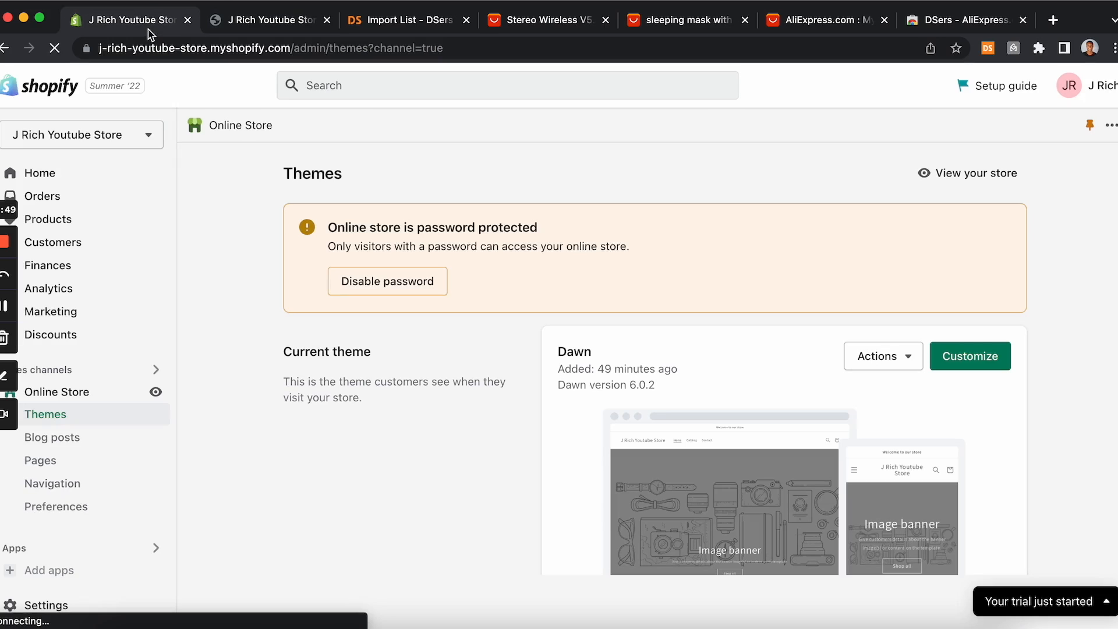
scroll(676, 205, "down", 2)
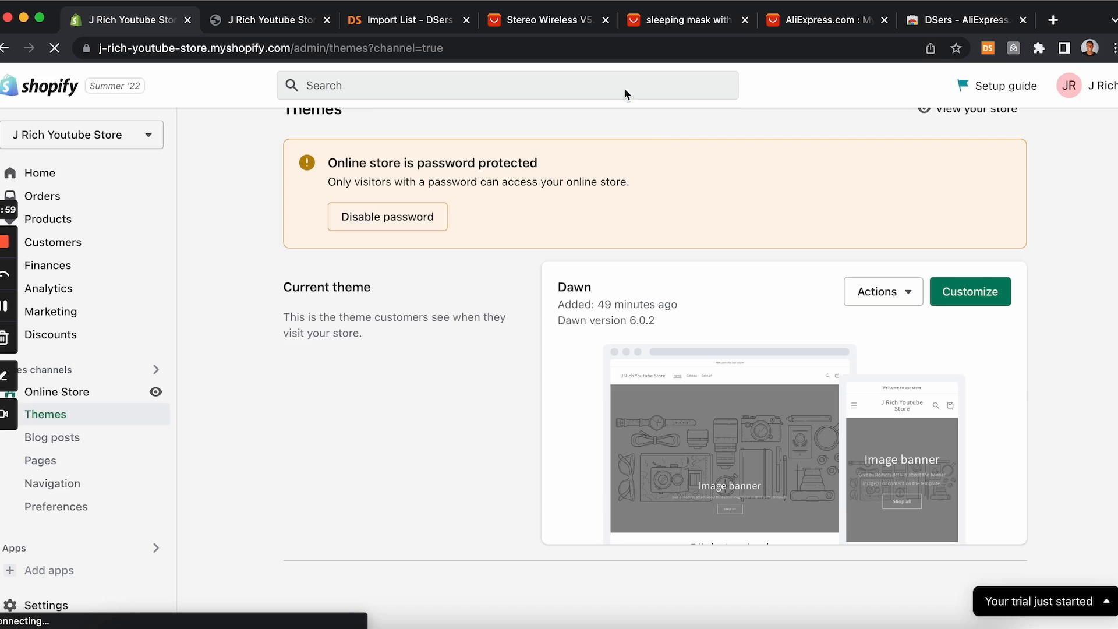
scroll(434, 289, "down", 5)
scroll(433, 288, "down", 2)
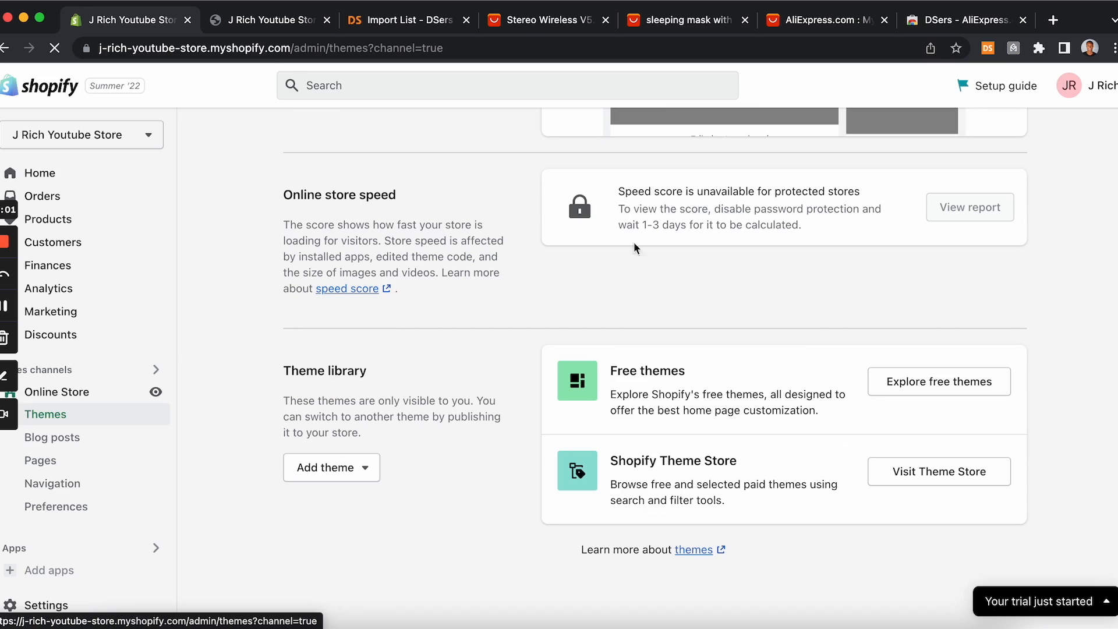
left_click(907, 389)
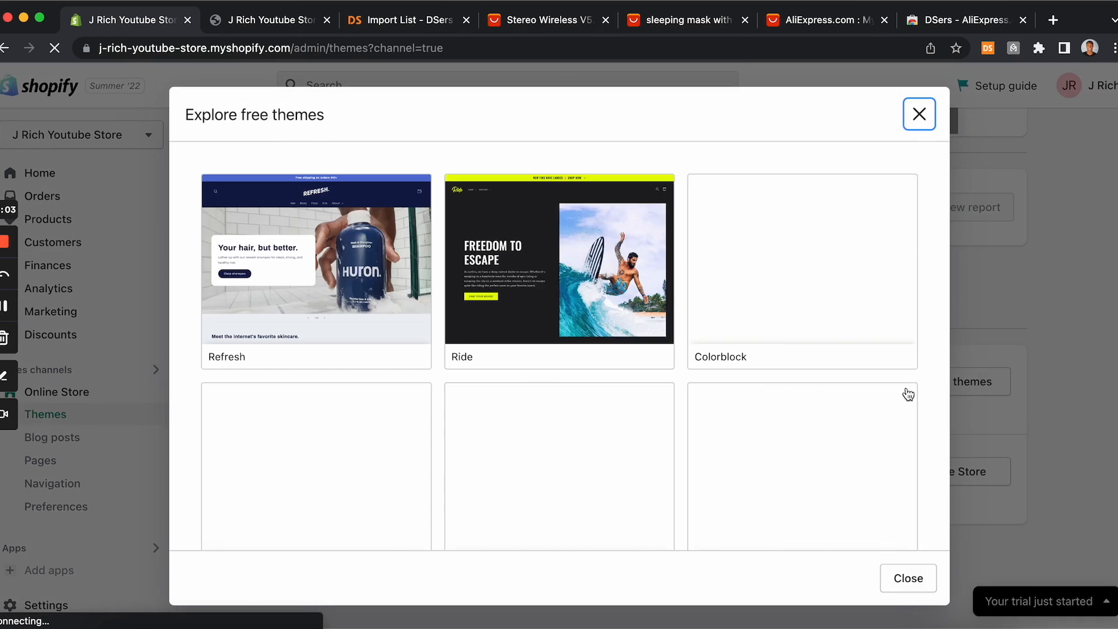
left_click(322, 274)
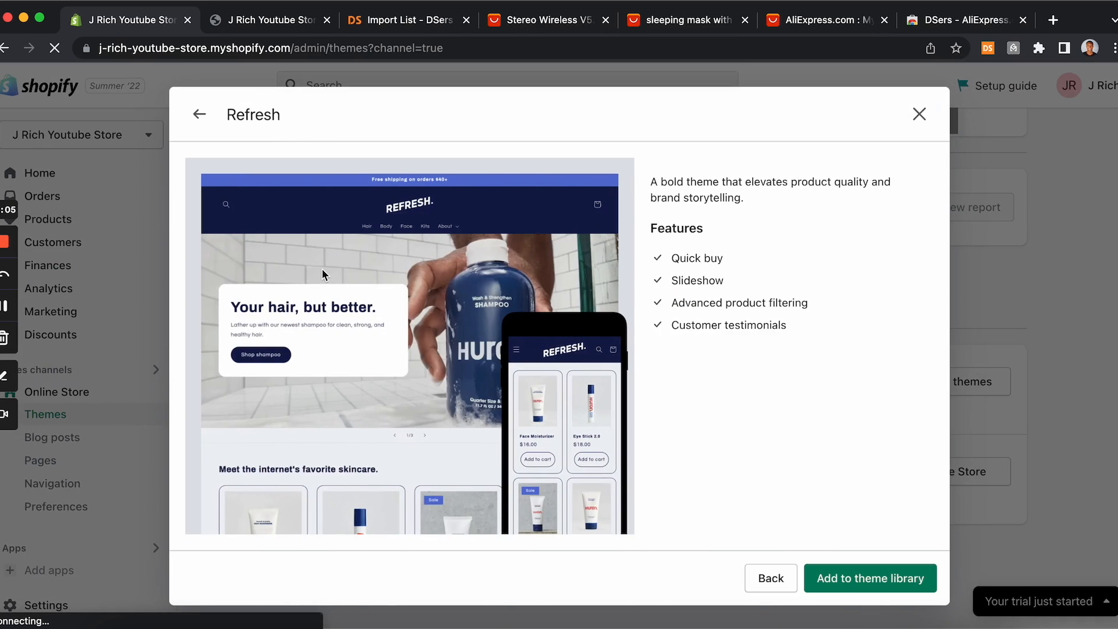
left_click(878, 579)
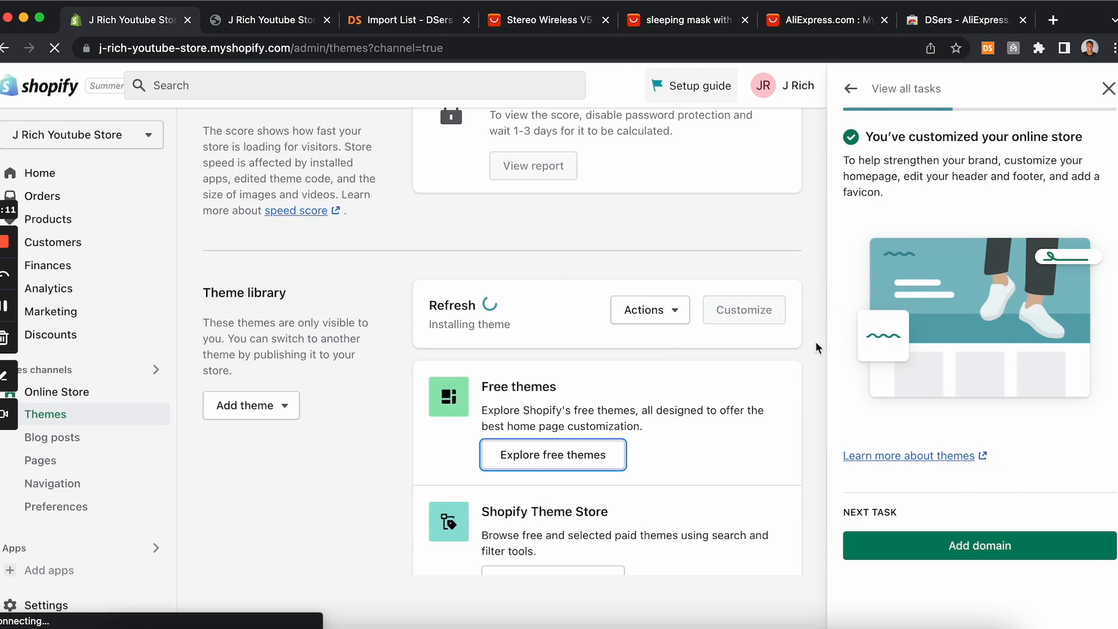
left_click(1108, 88)
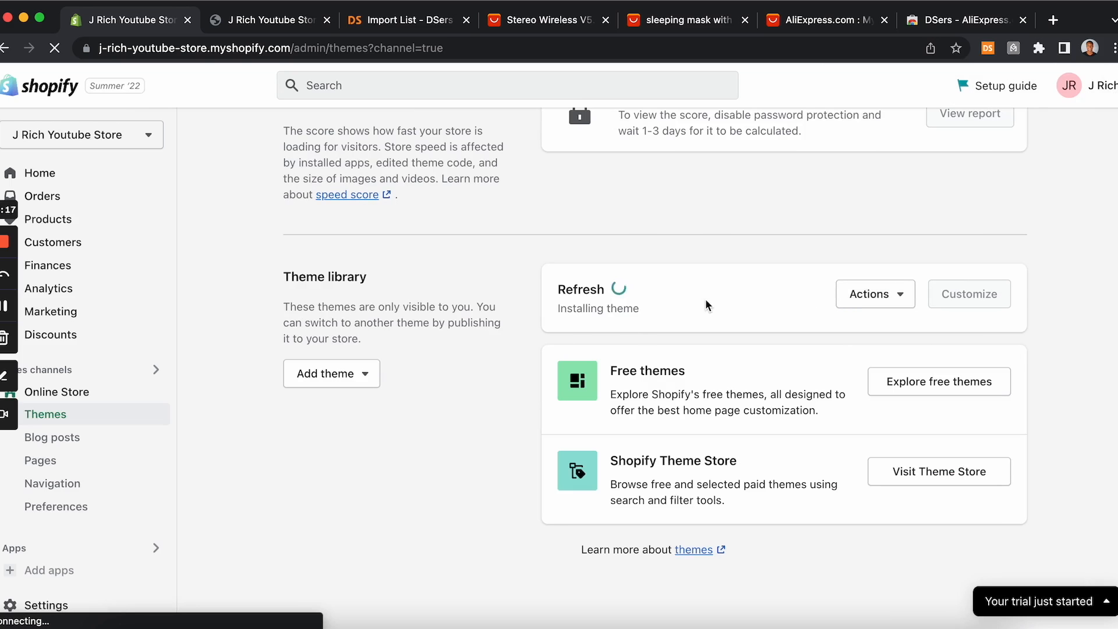
left_click(4, 307)
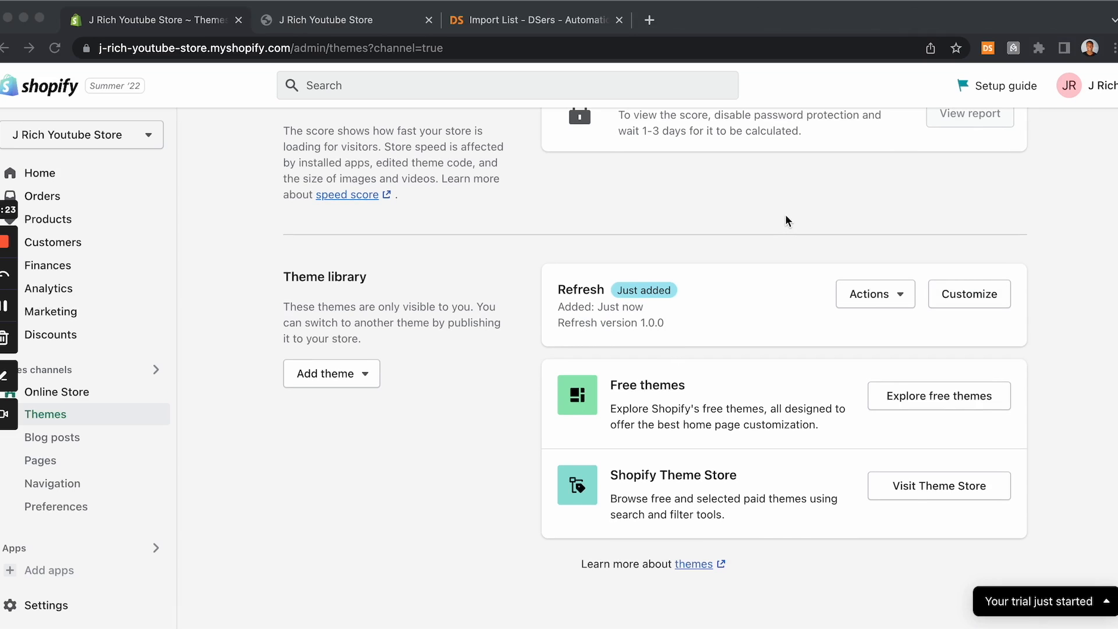
scroll(771, 230, "up", 3)
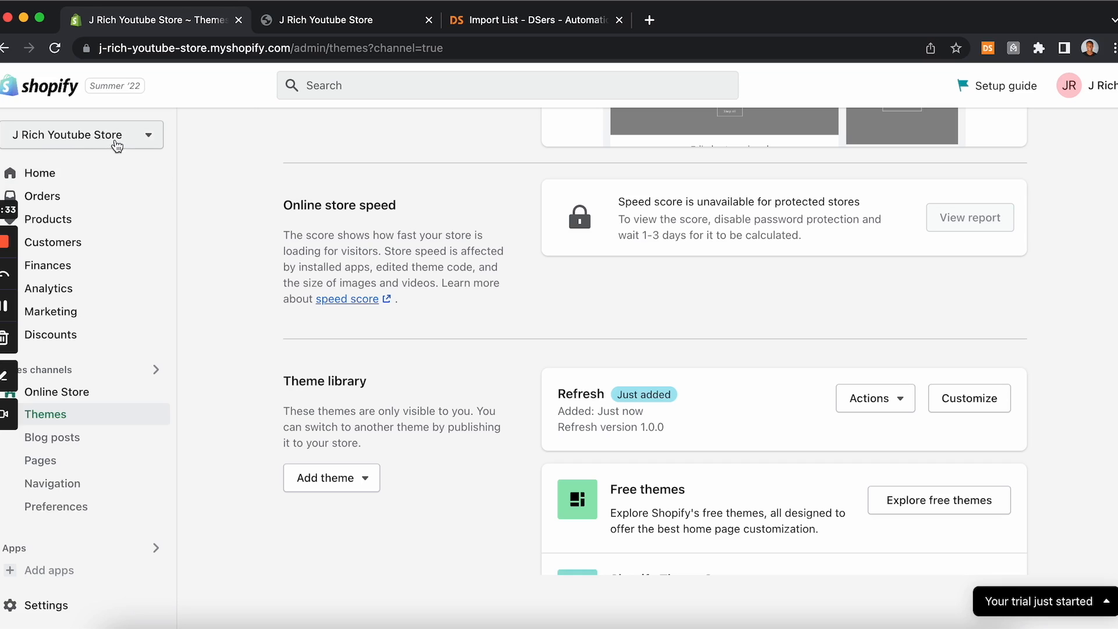
scroll(328, 318, "down", 1)
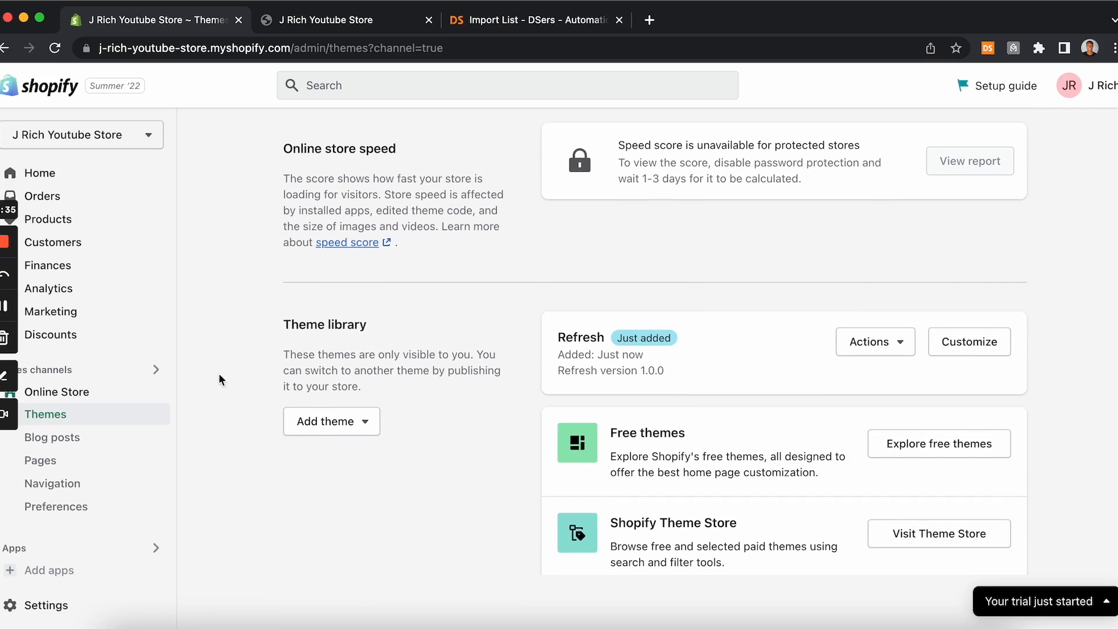
Step: Rename the store as SleepMask in the store details settings and save
left_click(70, 605)
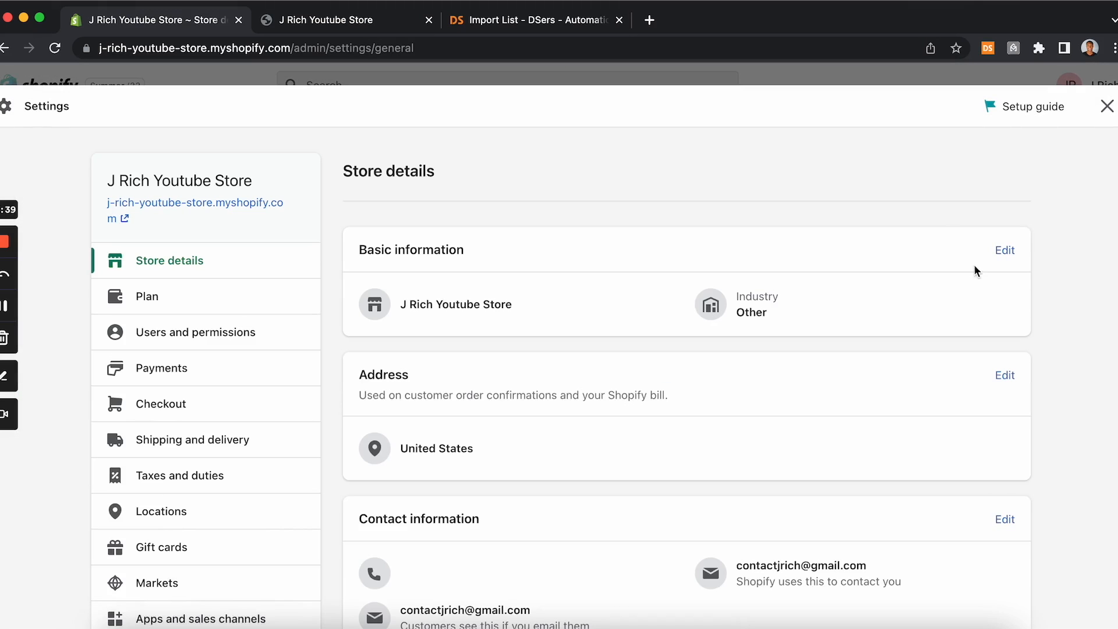
left_click(1006, 252)
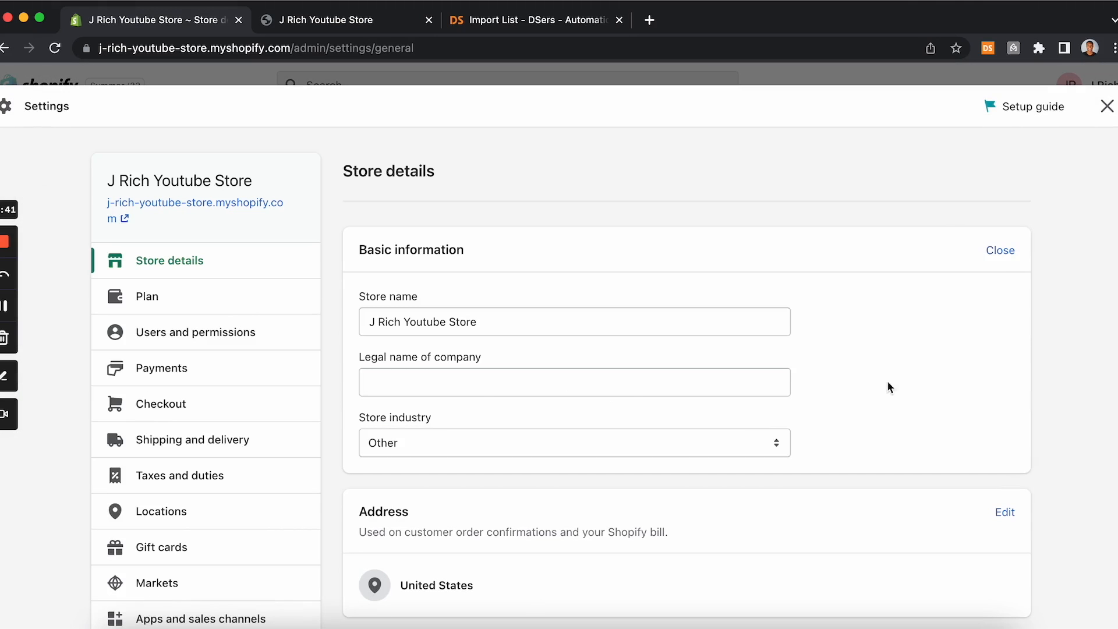
left_click_drag(492, 320, 329, 322)
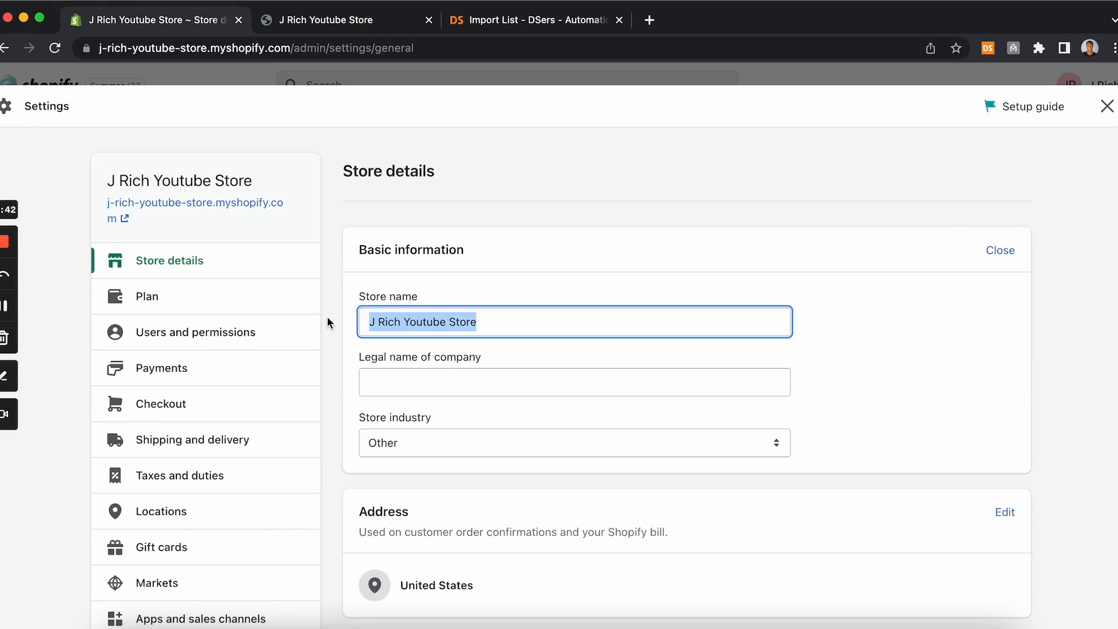
type("SleepMask")
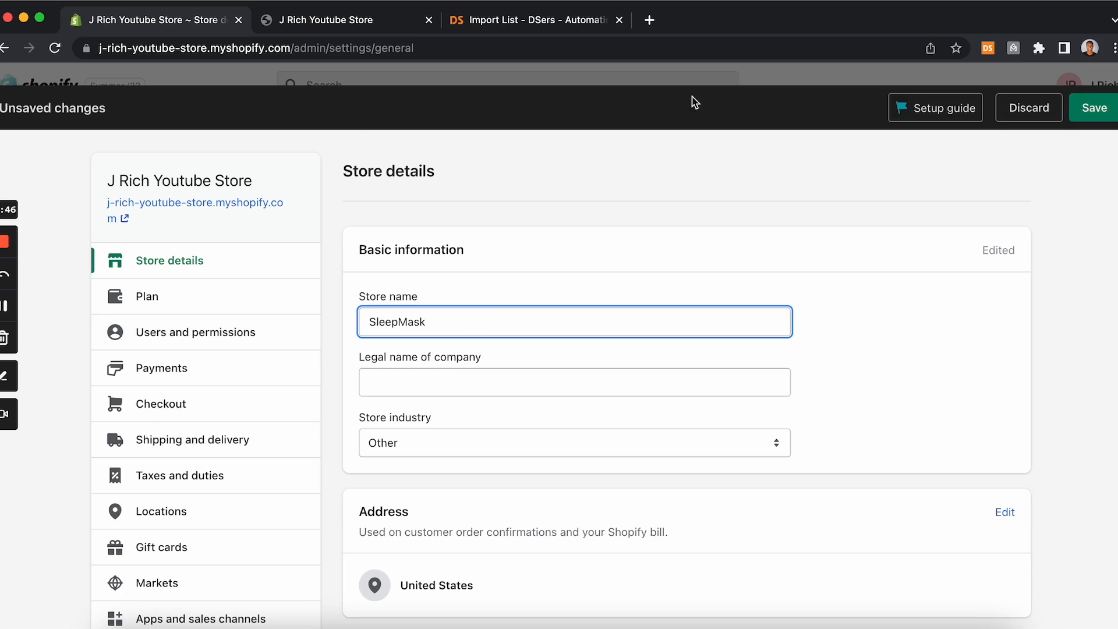
left_click(1100, 111)
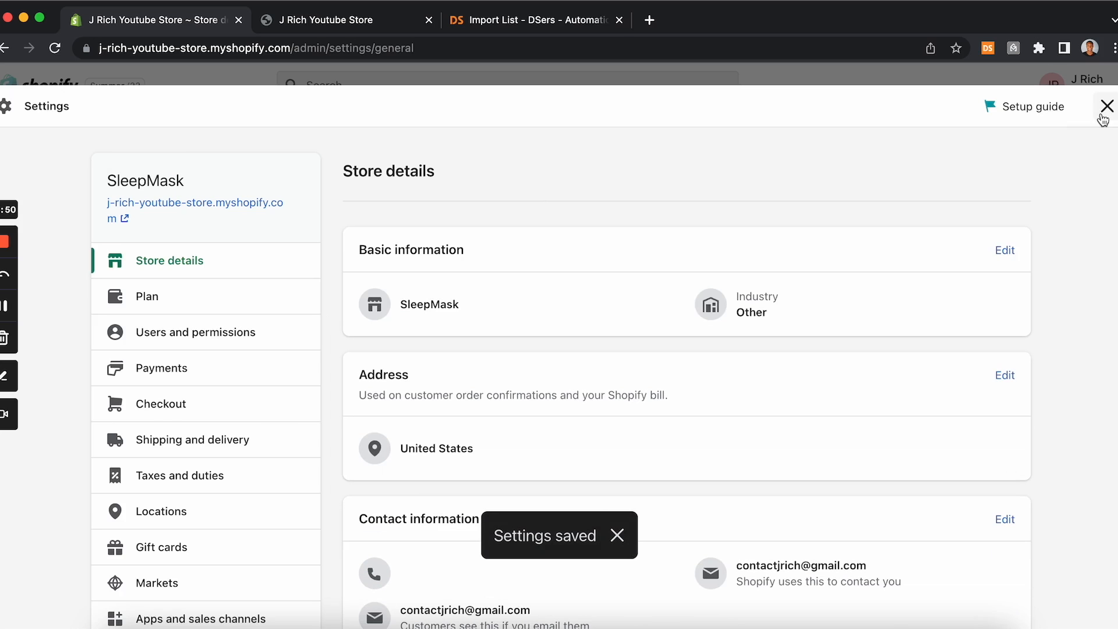
left_click(1105, 109)
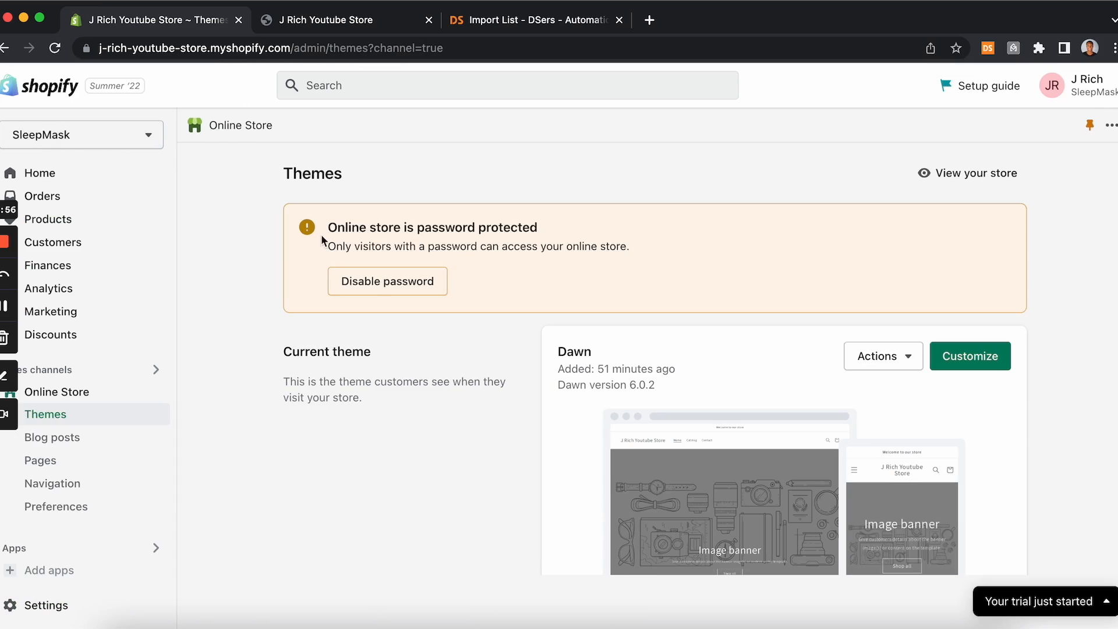
scroll(565, 338, "down", 8)
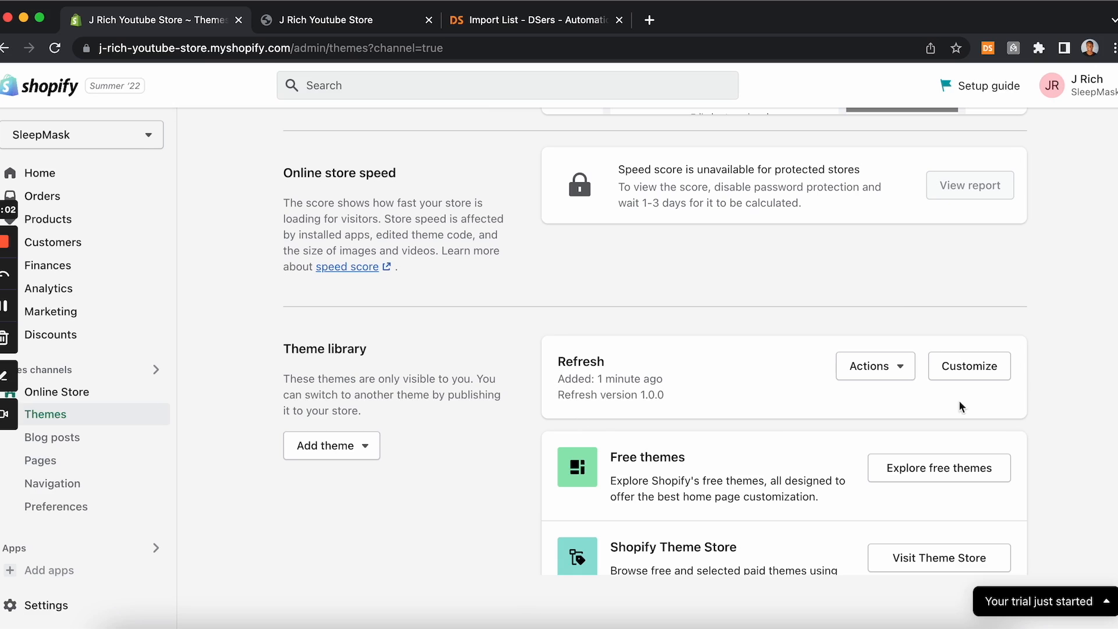
Step: Open the Refresh theme in the theme editor and dismiss the Preview Inspector introduction
left_click(974, 364)
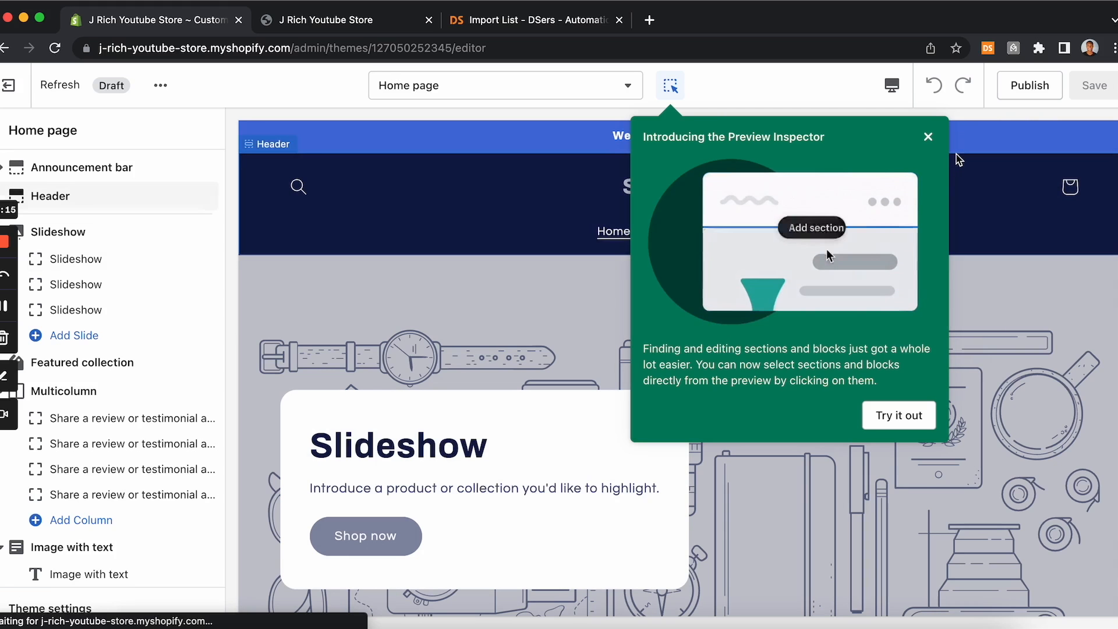
left_click(928, 138)
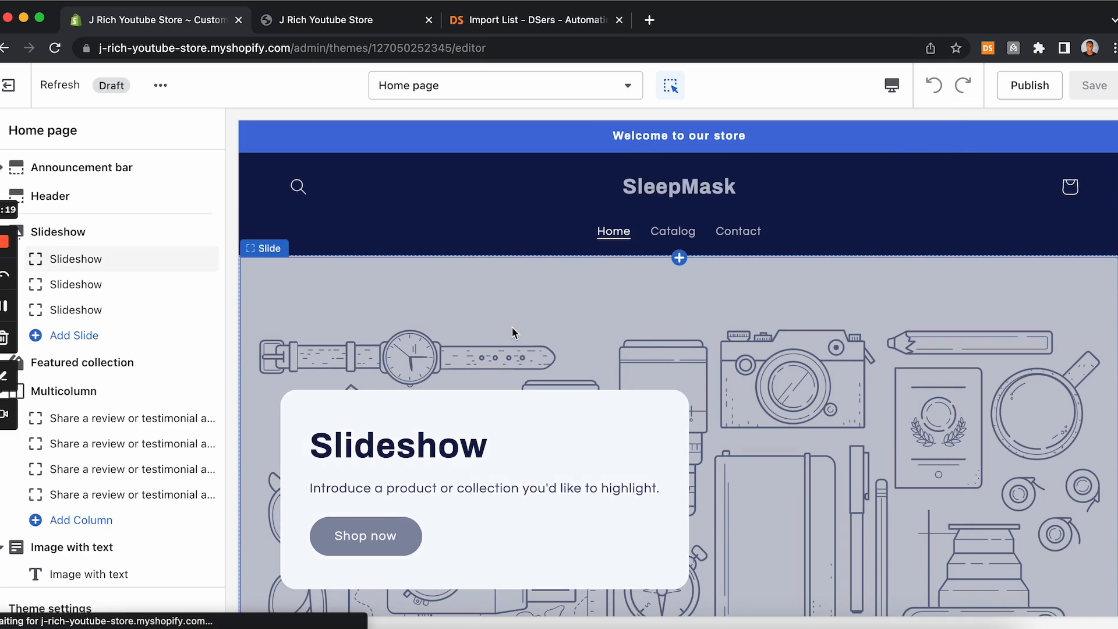
Step: Scroll through the home page preview to examine the theme's default sections
scroll(511, 326, "down", 10)
scroll(513, 333, "down", 6)
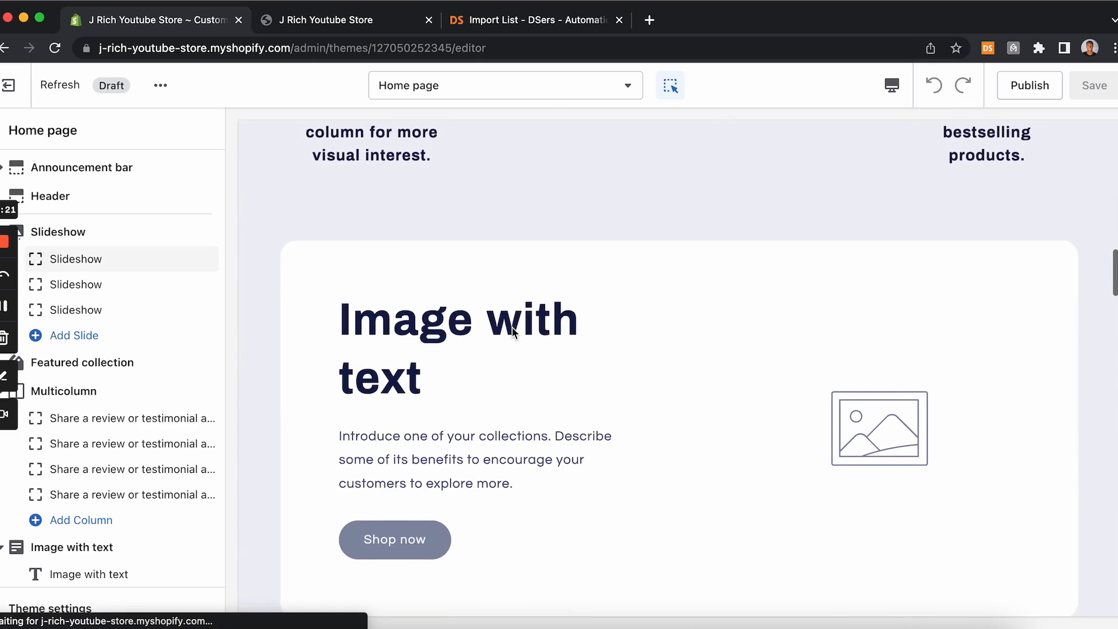
scroll(513, 332, "up", 15)
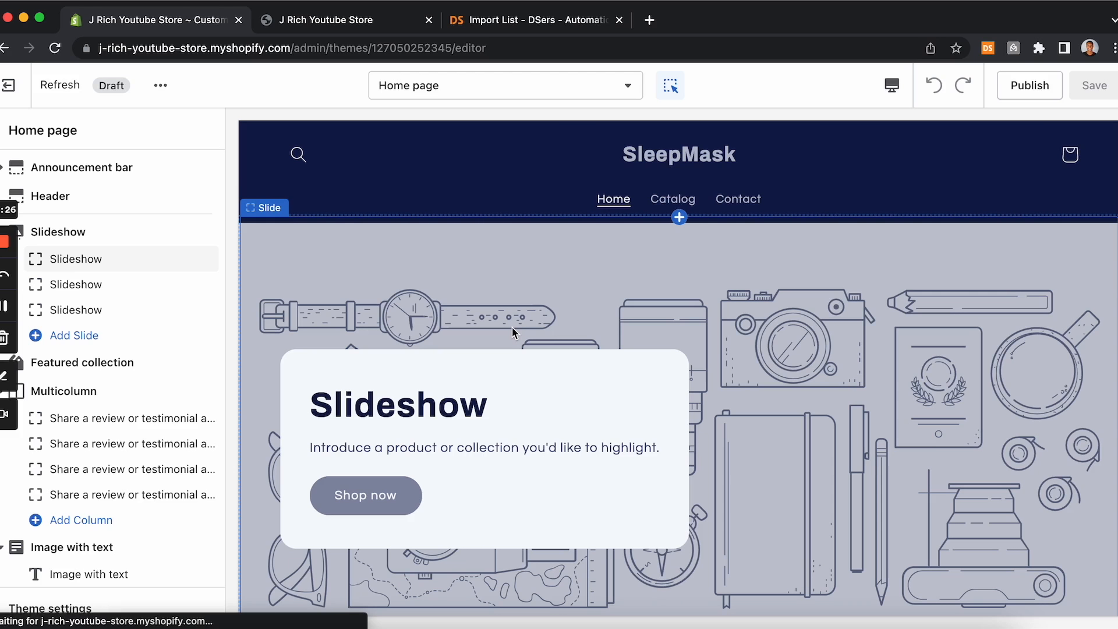
scroll(512, 327, "down", 15)
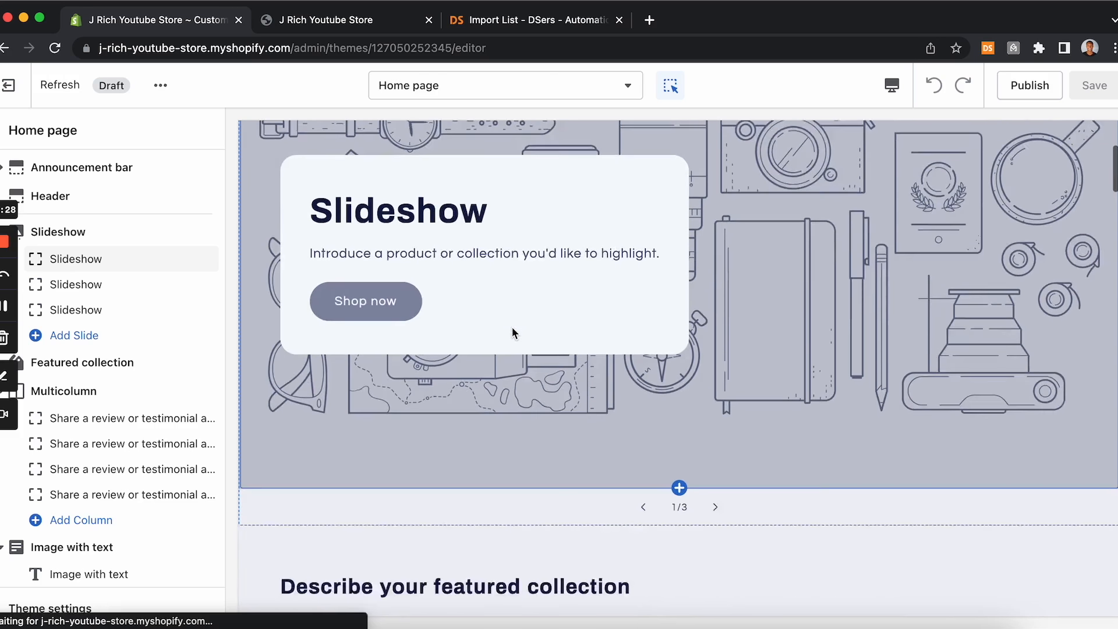
scroll(512, 333, "up", 10)
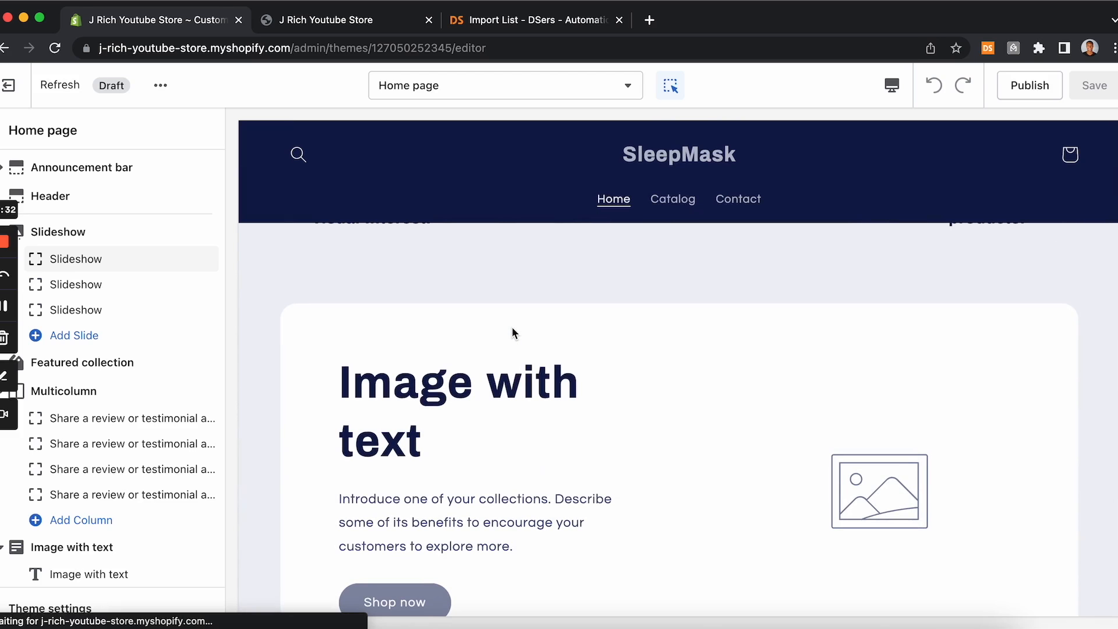
scroll(509, 476, "up", 10)
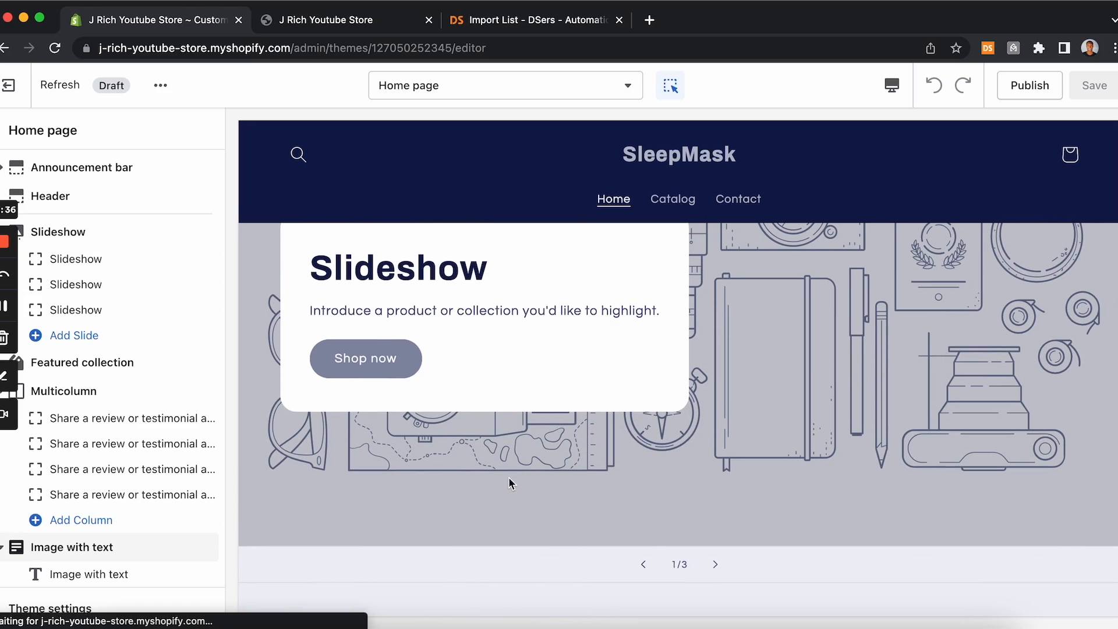
scroll(601, 520, "up", 3)
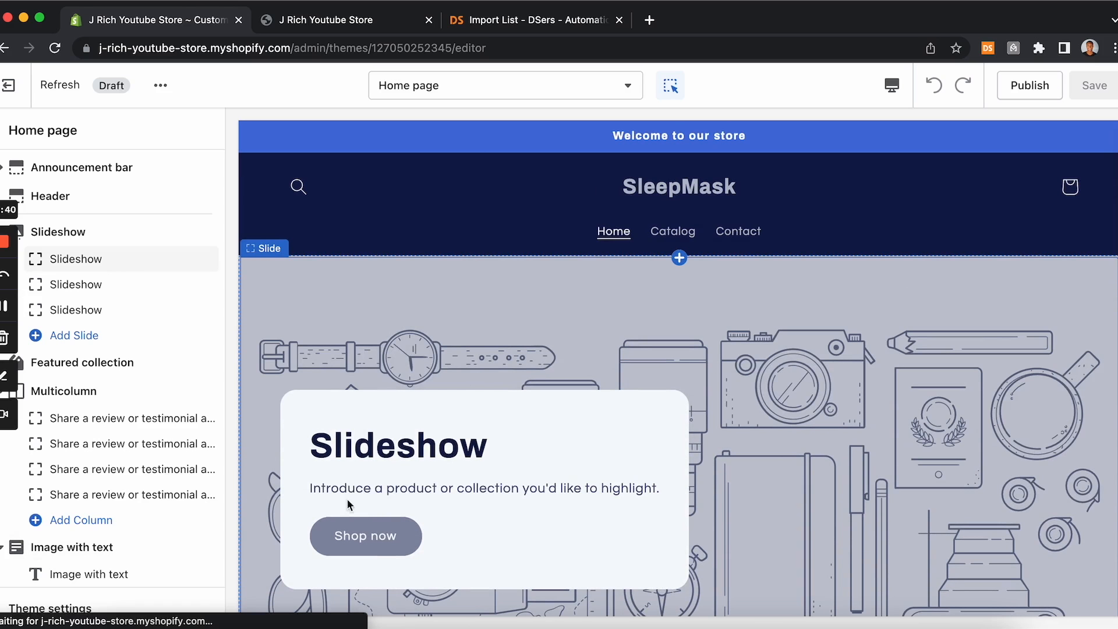
scroll(476, 407, "down", 10)
scroll(476, 406, "down", 10)
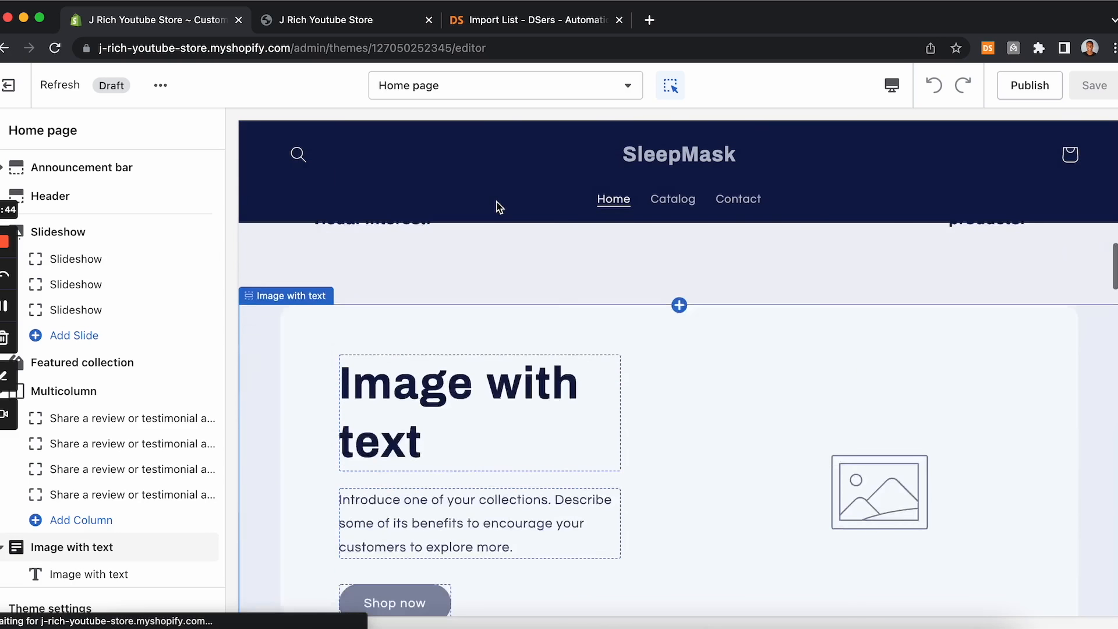
scroll(497, 204, "down", 5)
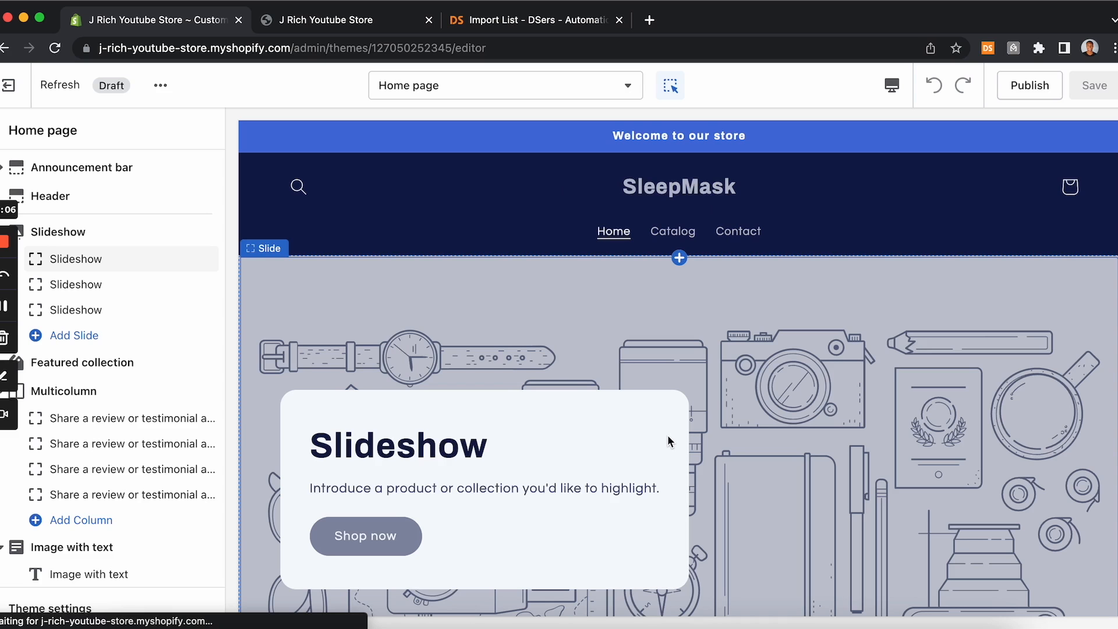
Step: Remove the Slideshow section from the home page
left_click(154, 233)
scroll(119, 396, "down", 2)
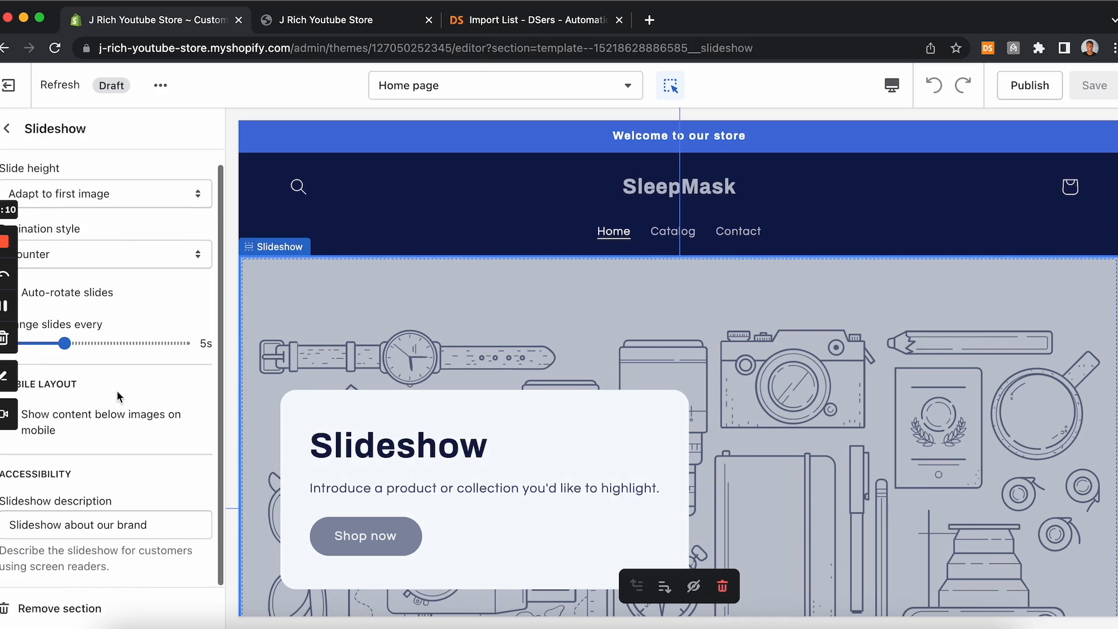
left_click(47, 608)
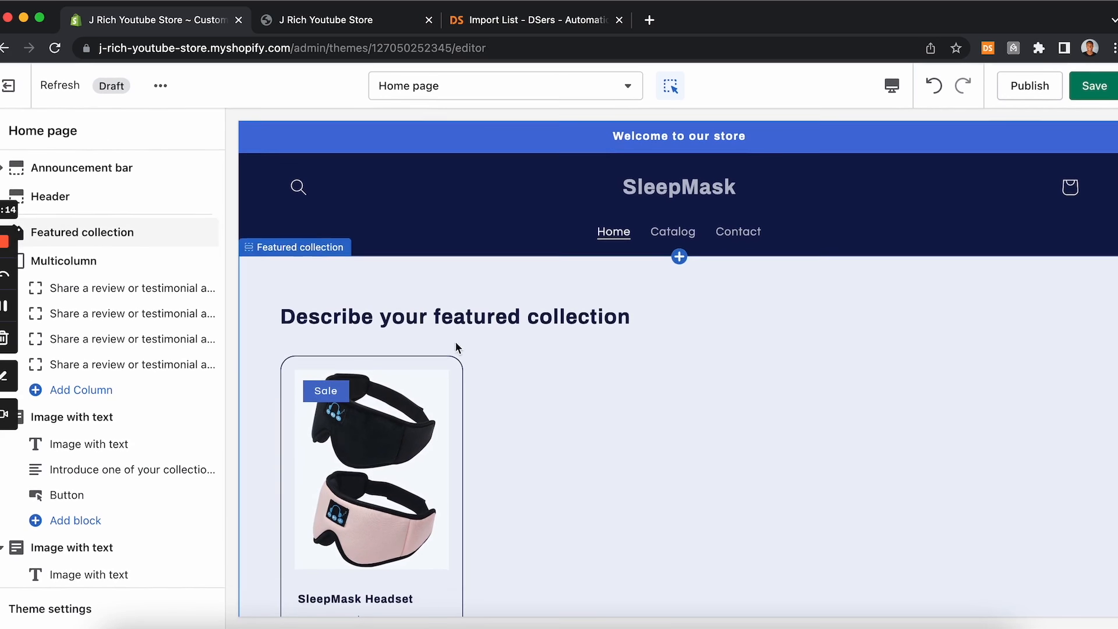
Step: Remove the first Featured collection section from the home page
left_click(137, 232)
scroll(125, 294, "down", 8)
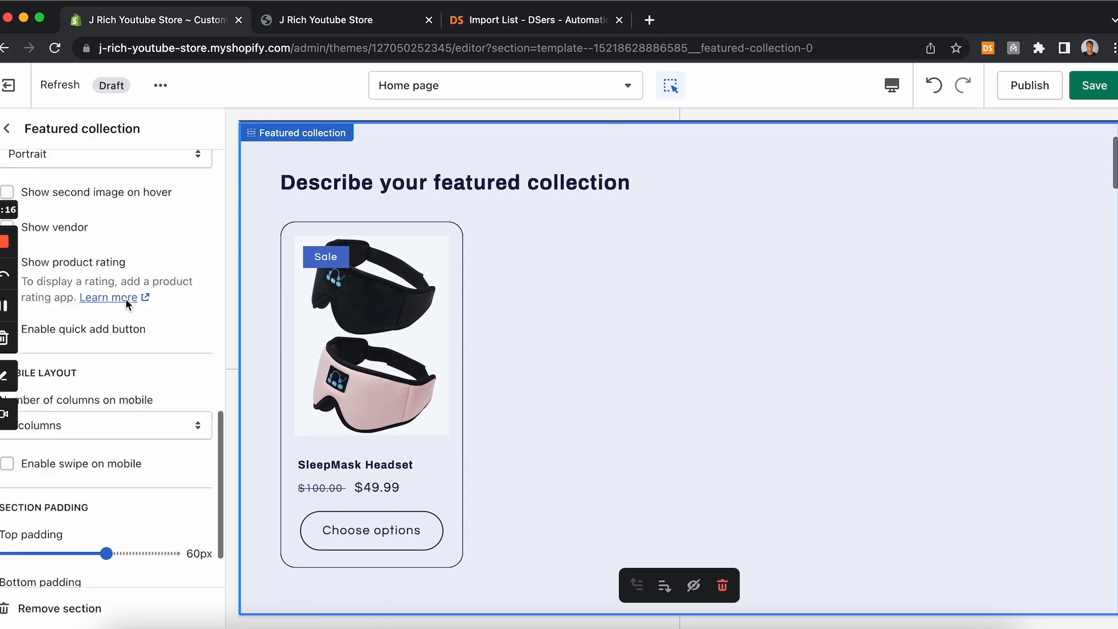
scroll(125, 299, "down", 3)
left_click(38, 608)
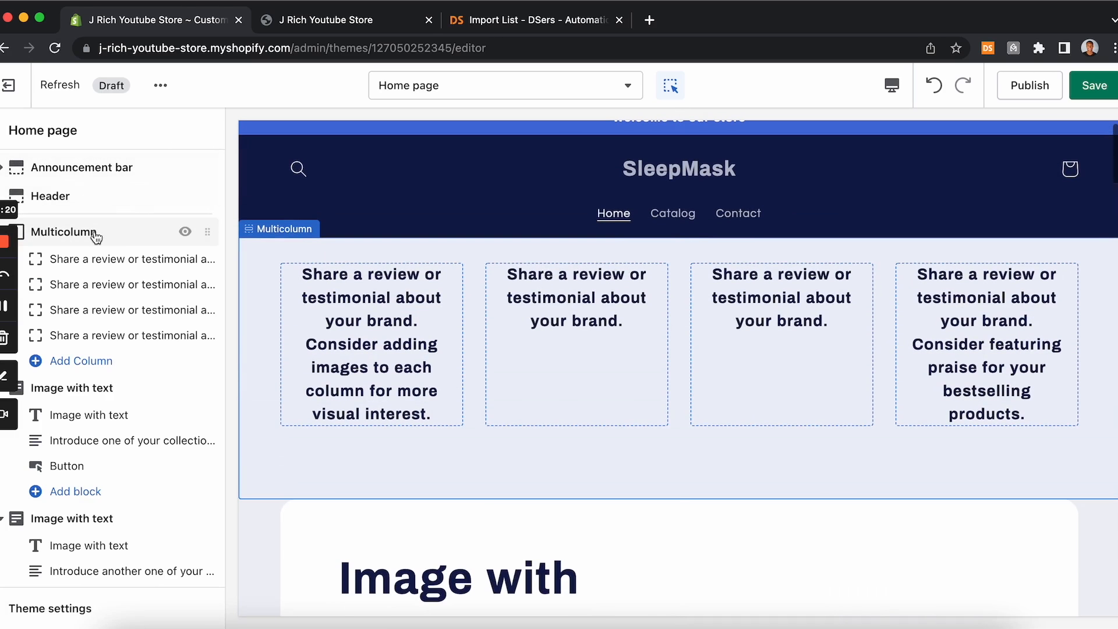
Step: Remove the testimonial Multicolumn section from the home page
left_click(95, 233)
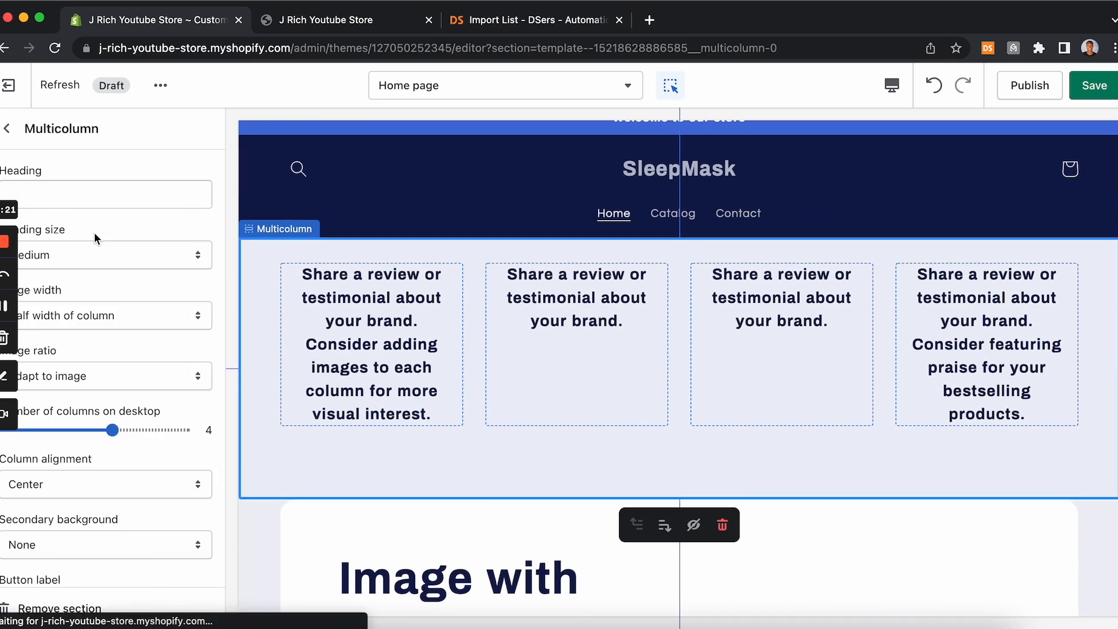
left_click(5, 127)
scroll(111, 258, "down", 10)
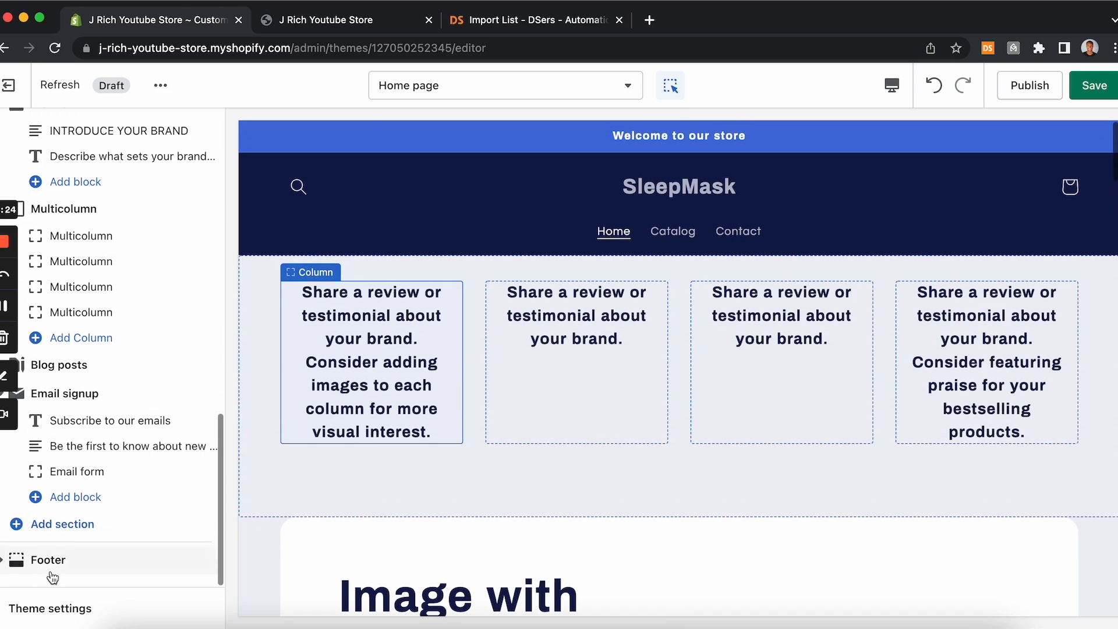
scroll(36, 148, "up", 10)
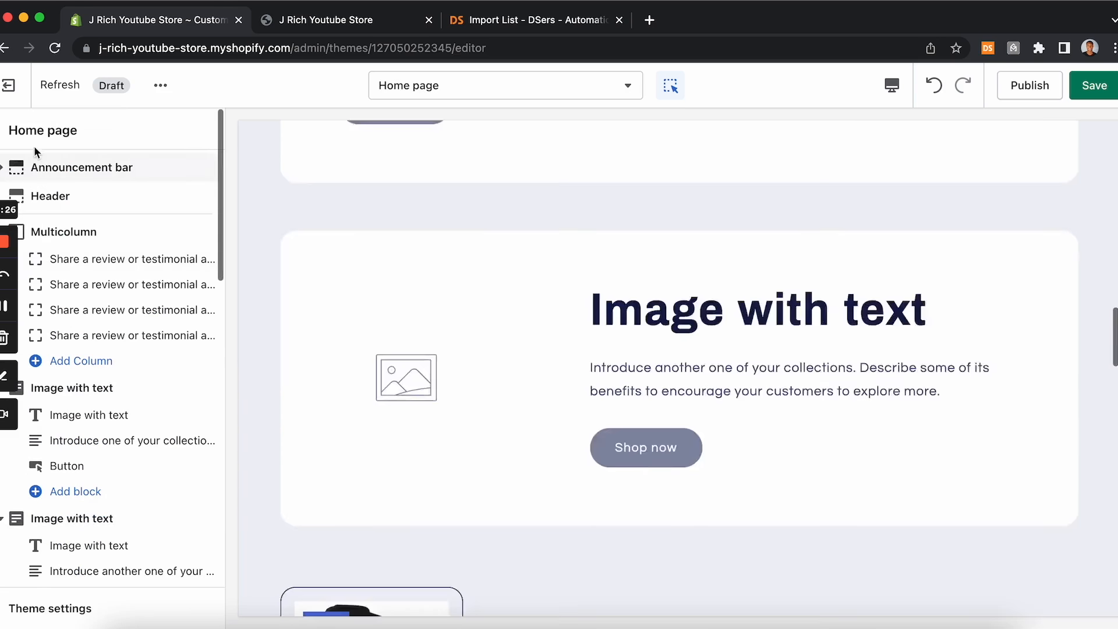
left_click(93, 236)
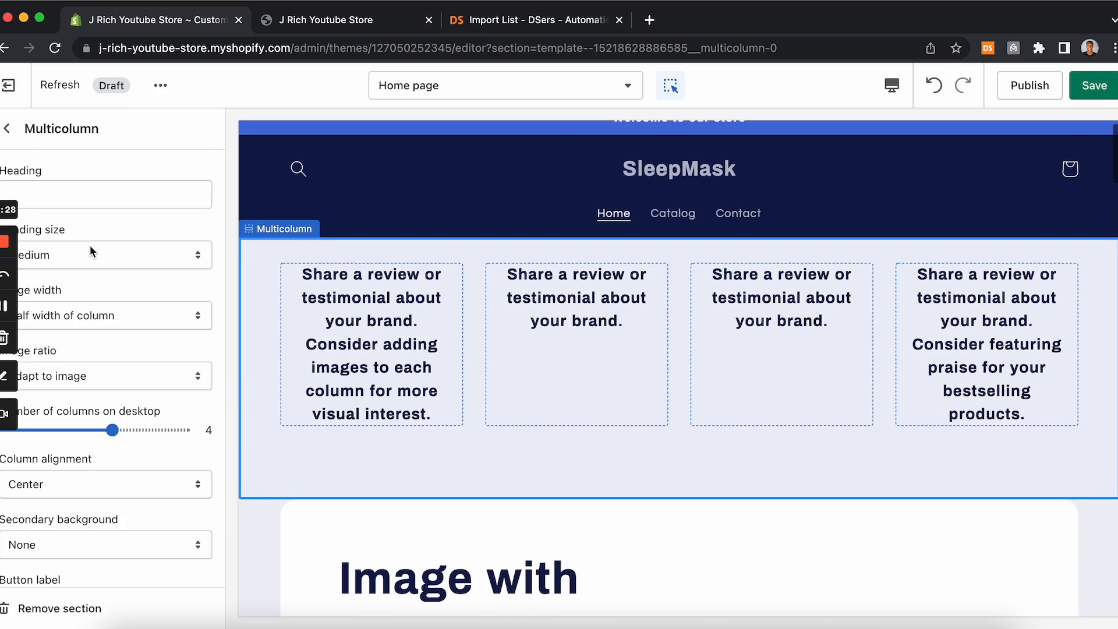
scroll(90, 264, "down", 10)
left_click(58, 608)
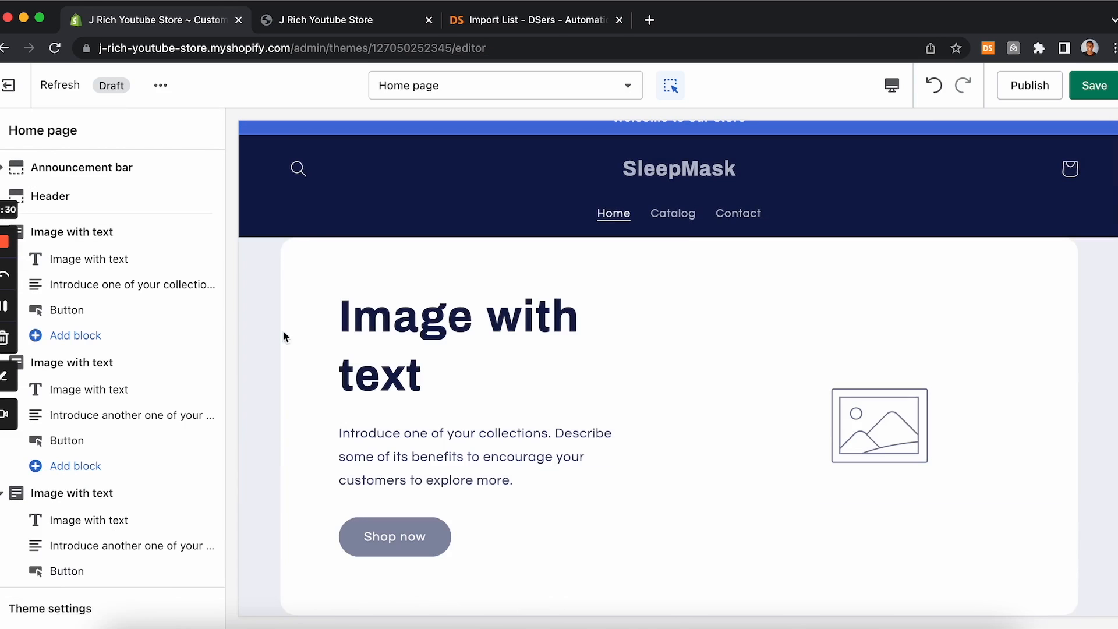
Step: Remove the first two Image with text sections from the home page
left_click(120, 232)
scroll(122, 359, "down", 10)
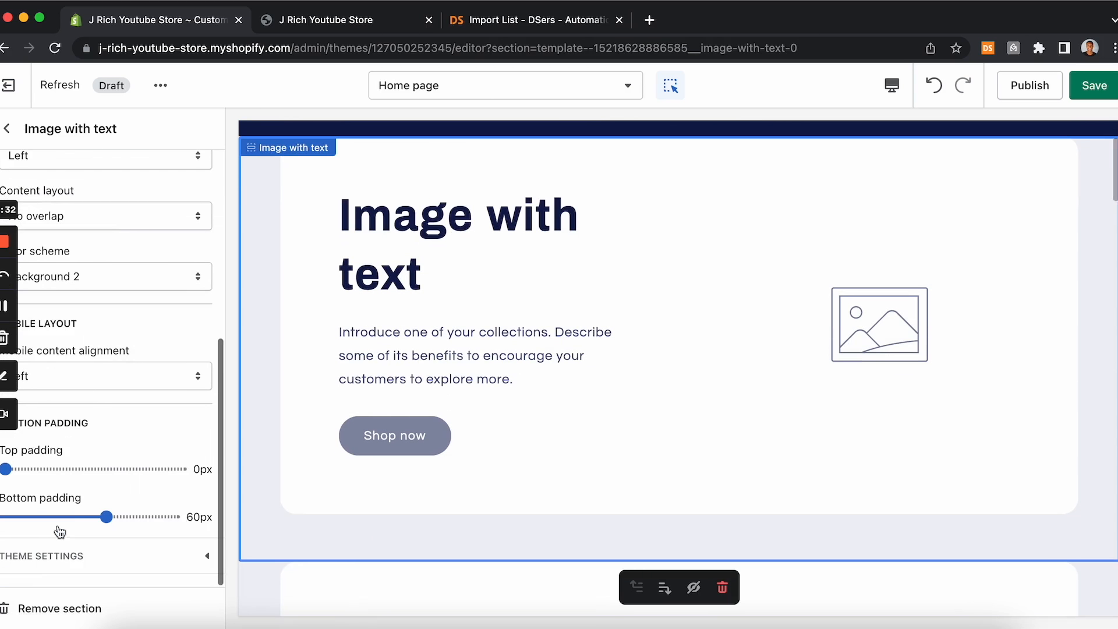
left_click(33, 608)
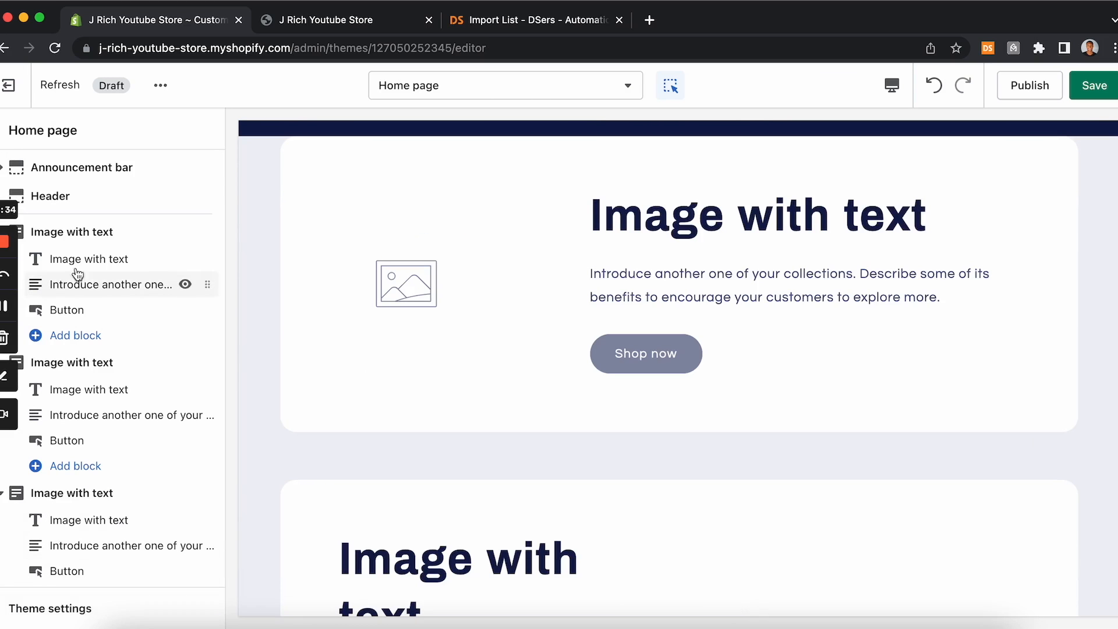
left_click(81, 233)
scroll(93, 323, "down", 10)
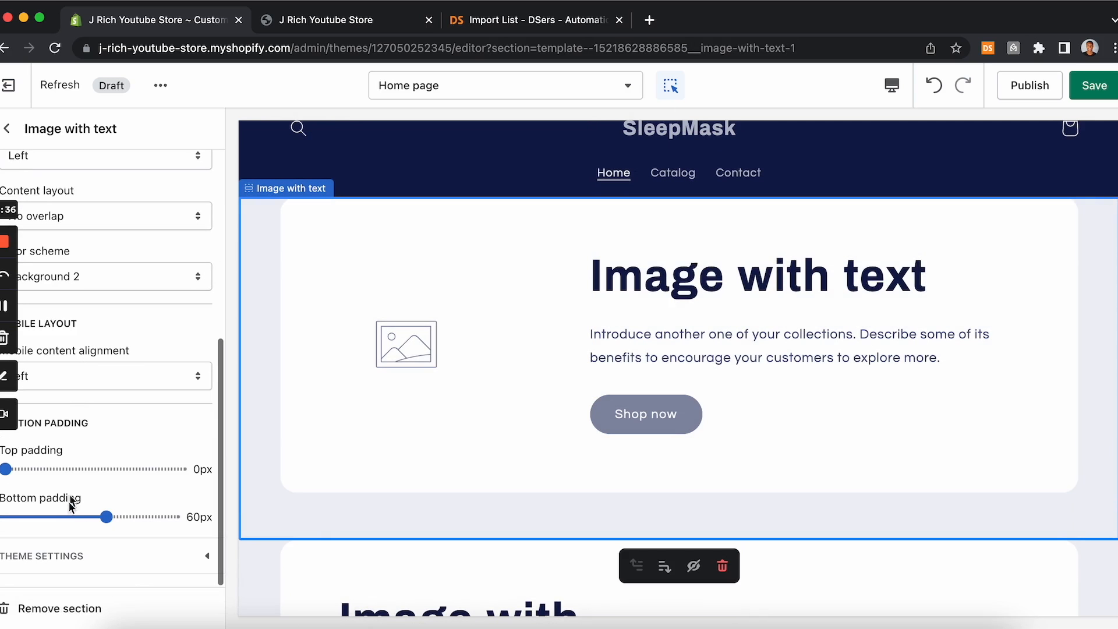
left_click(52, 608)
Step: Remove the remaining two Image with text sections from the home page
left_click(117, 236)
scroll(117, 242, "down", 10)
left_click(32, 608)
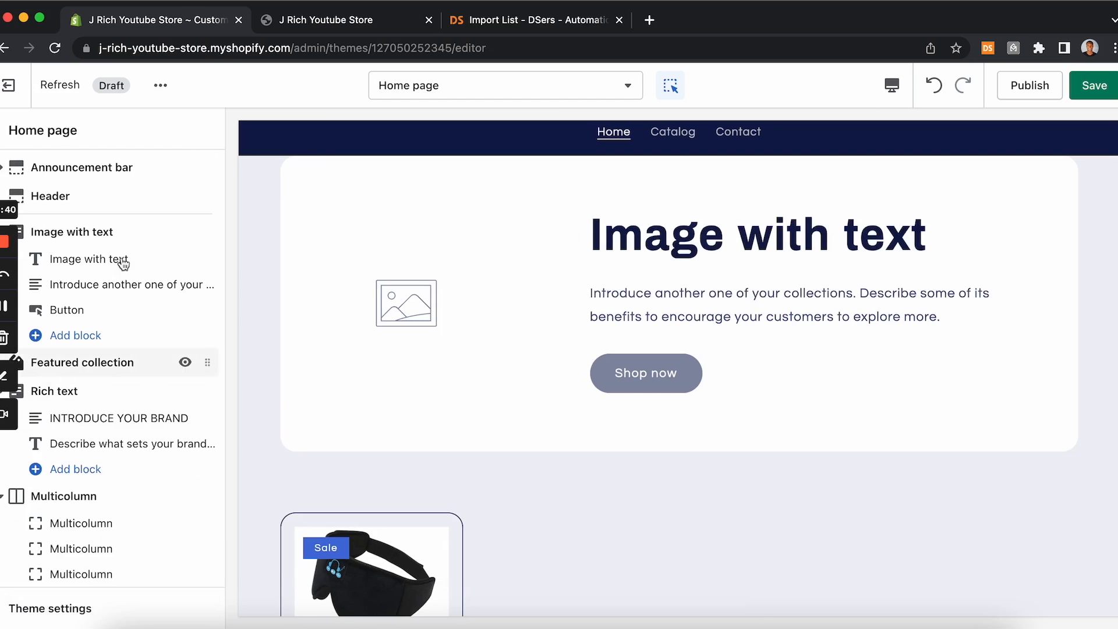
left_click(114, 231)
scroll(93, 404, "down", 10)
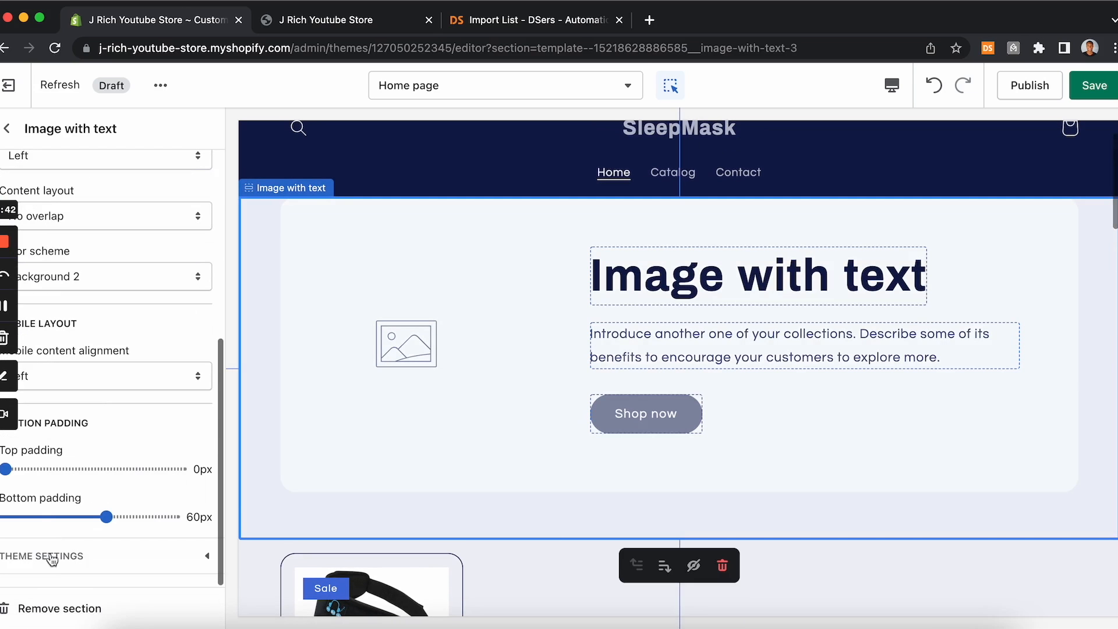
left_click(37, 610)
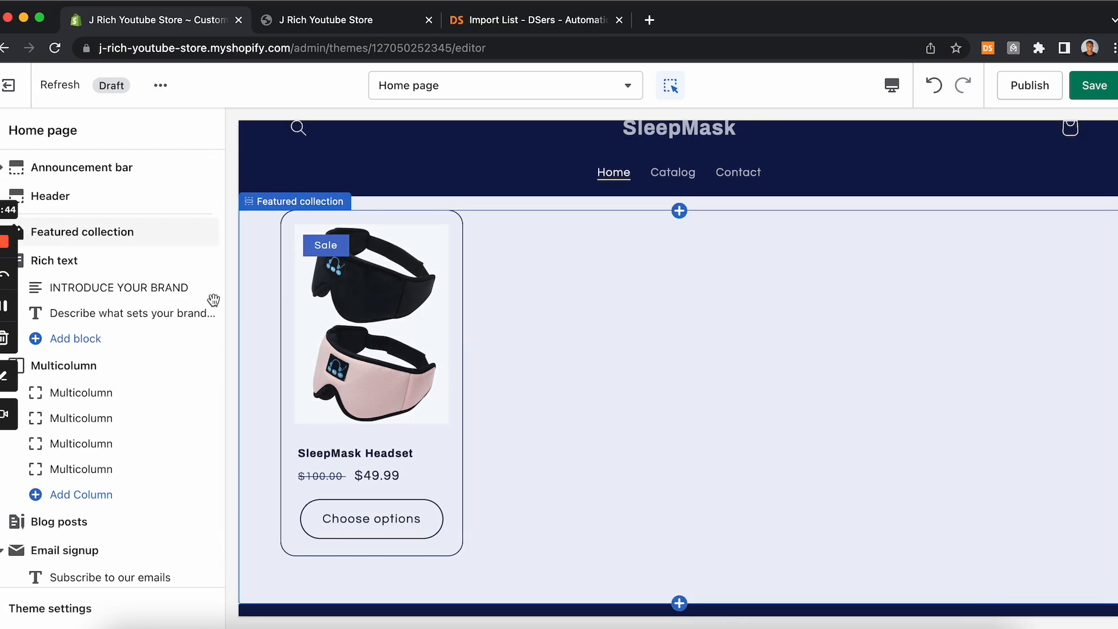
Step: Remove the Rich text and Blog posts sections from the home page
left_click(113, 272)
left_click(48, 610)
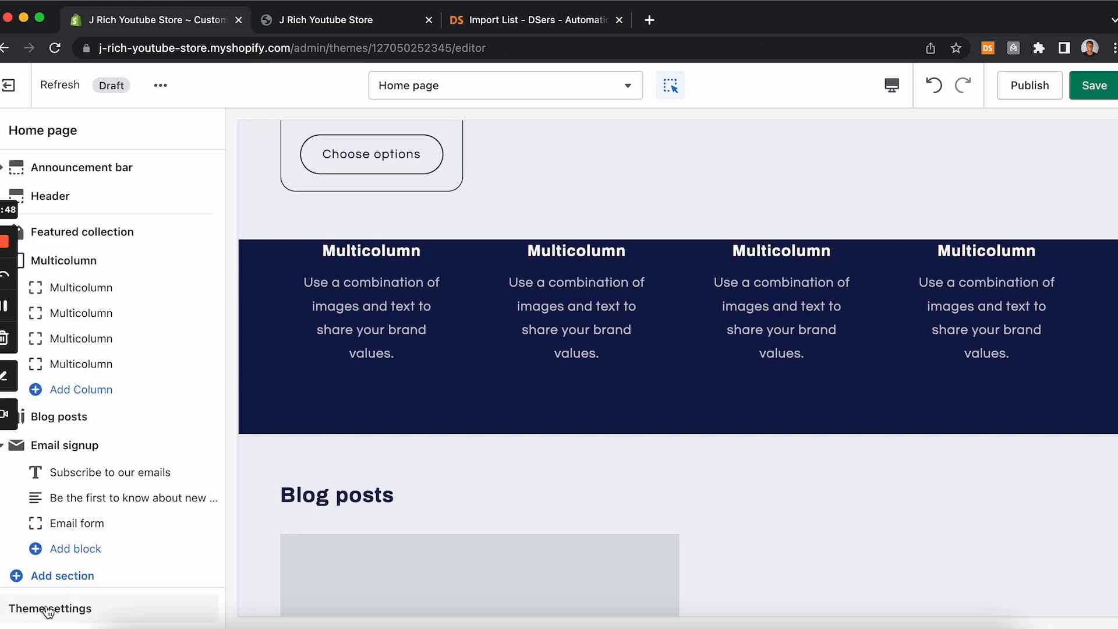
left_click(73, 421)
scroll(34, 482, "down", 10)
left_click(48, 608)
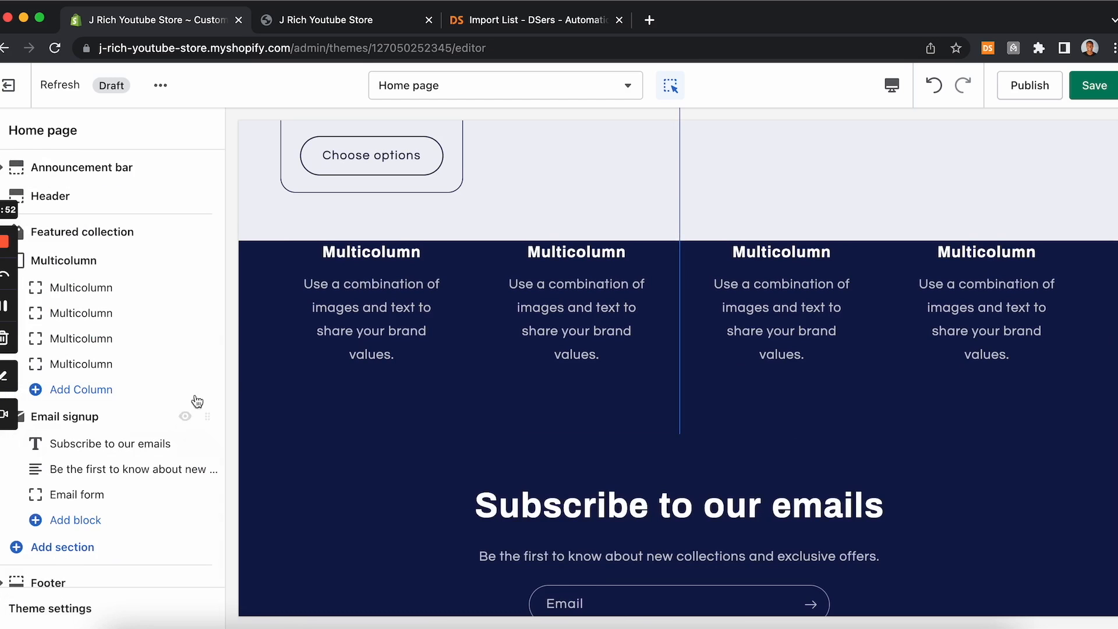
Step: Remove the remaining Multicolumn section from the home page
left_click(134, 266)
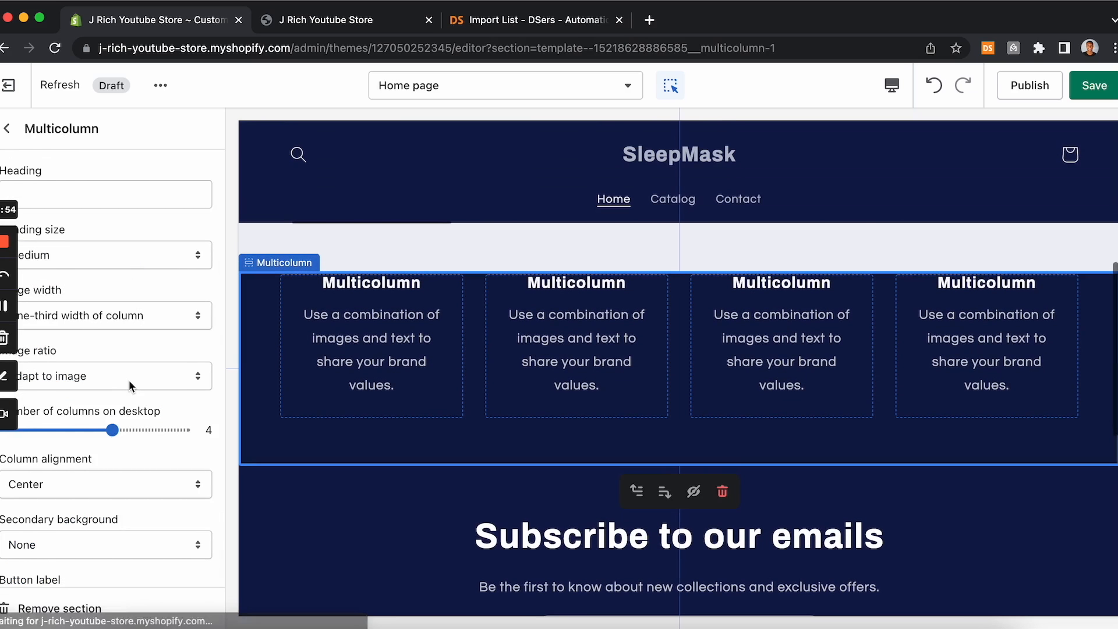
scroll(128, 380, "down", 10)
left_click(51, 608)
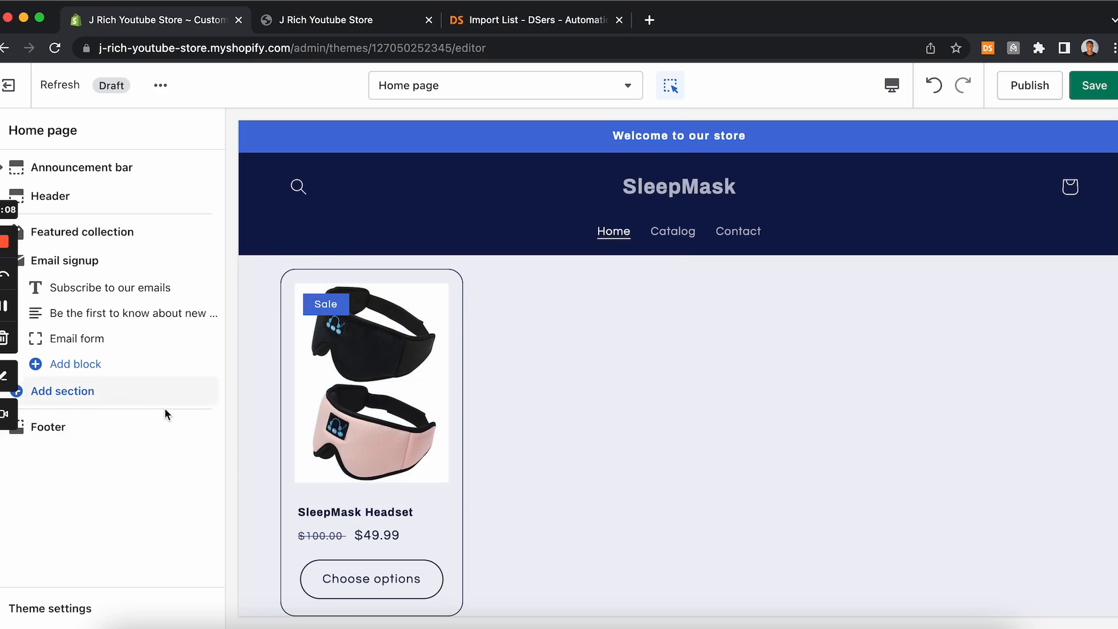
Step: Add a Featured product section to the home page
left_click(71, 395)
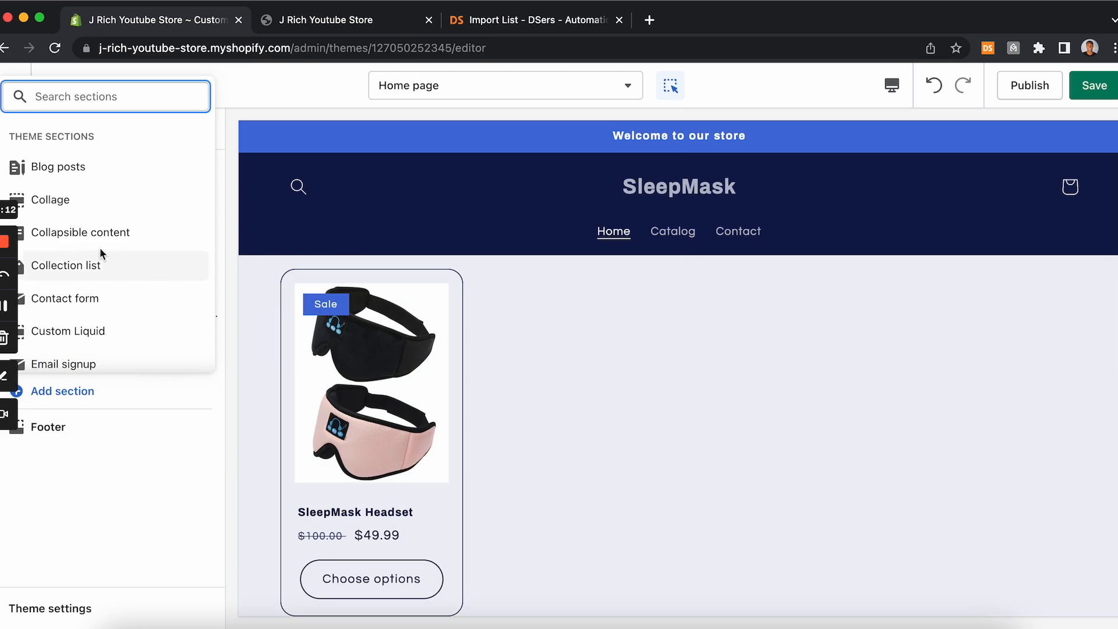
scroll(106, 231, "down", 1)
scroll(105, 233, "down", 4)
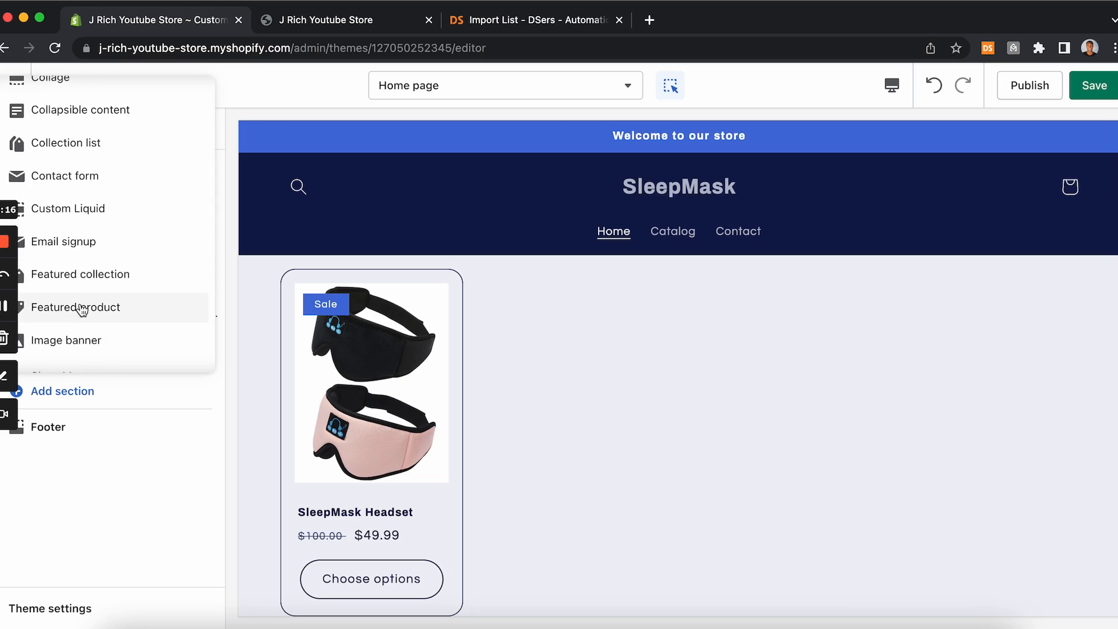
left_click(82, 310)
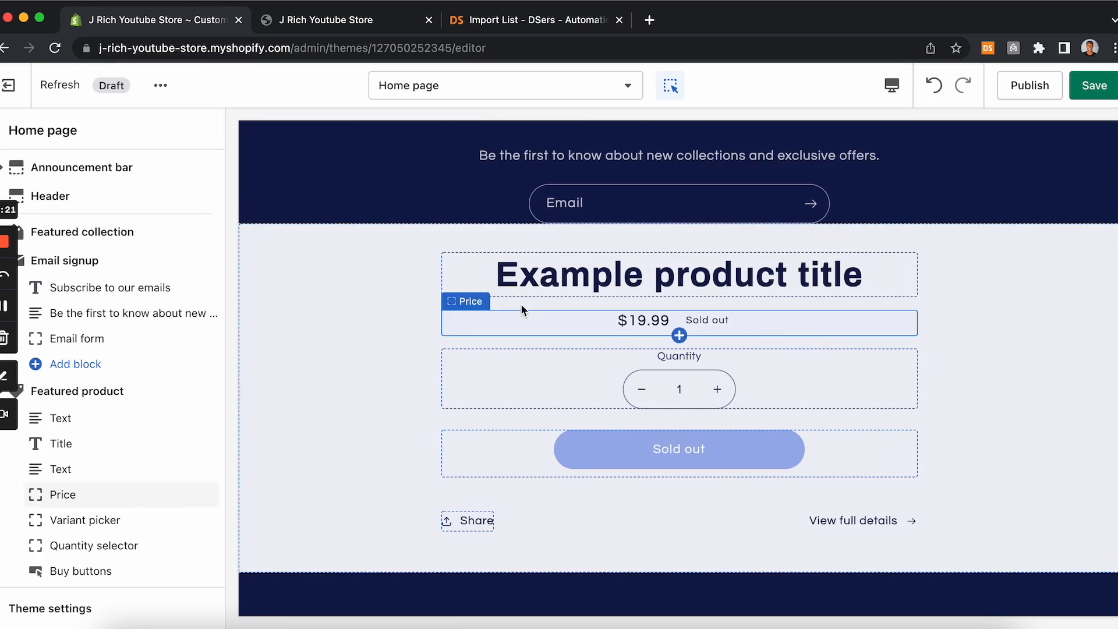
Step: Set the Featured product section's product to SleepMask Headset
left_click(110, 397)
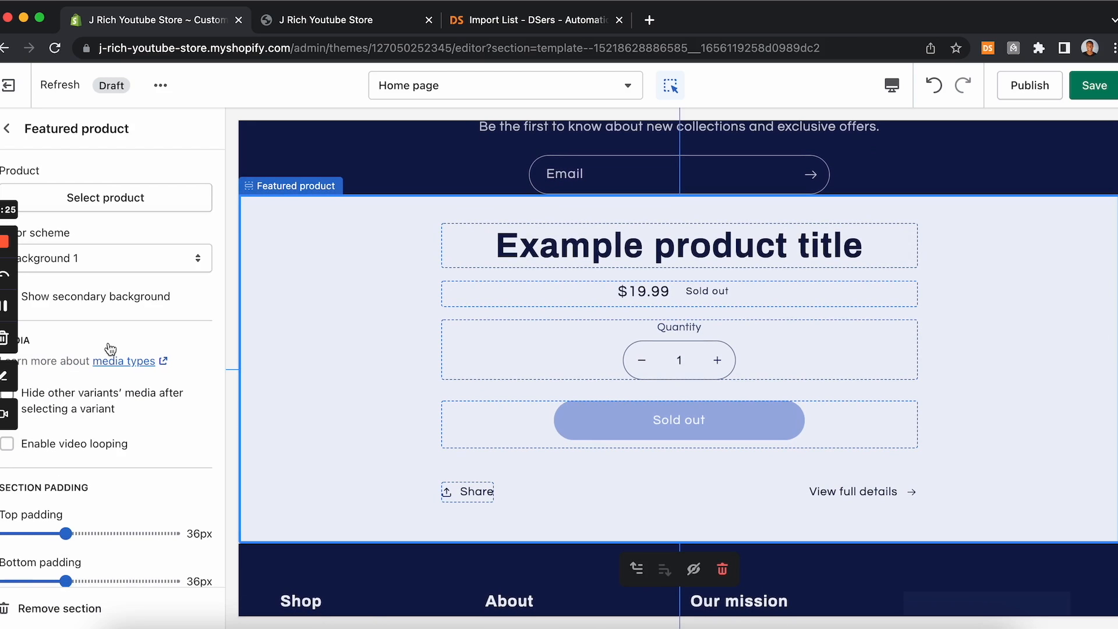
left_click(146, 200)
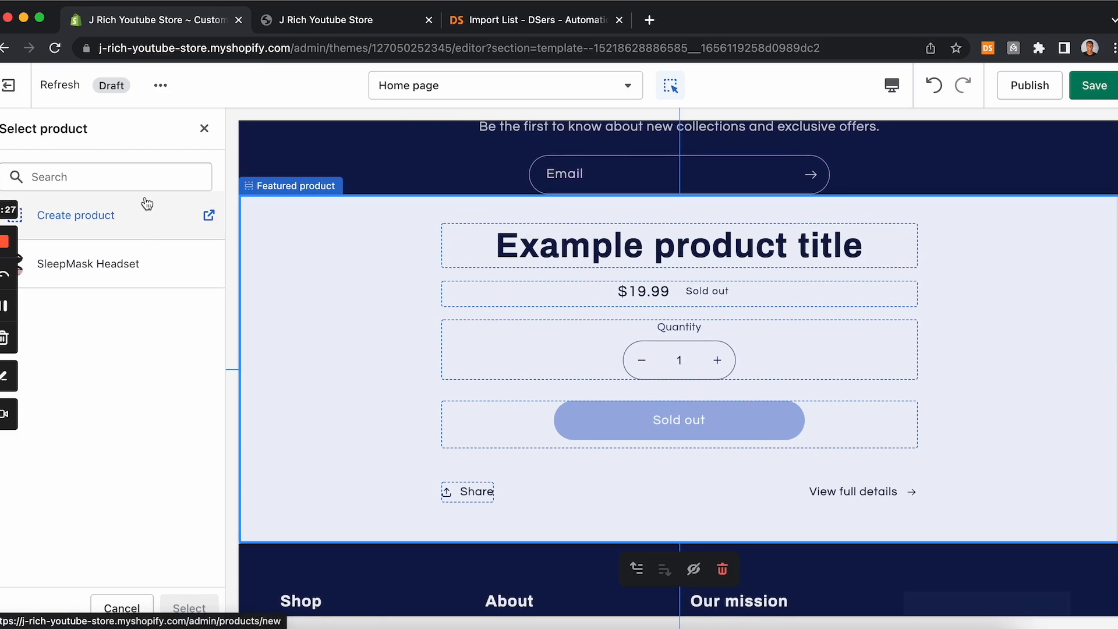
left_click(125, 274)
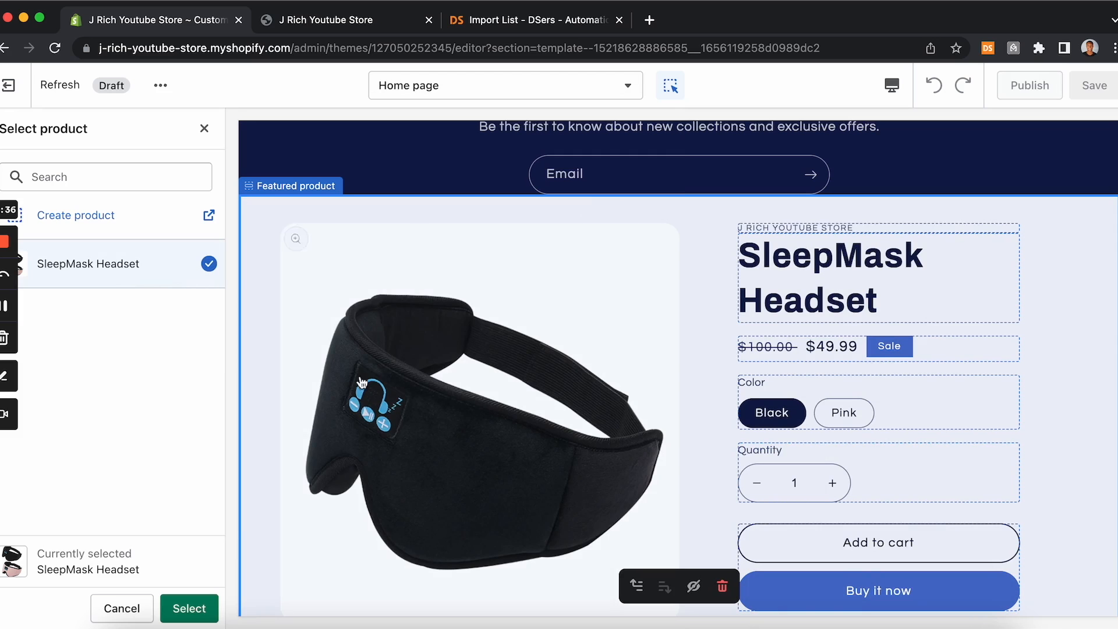
left_click(189, 608)
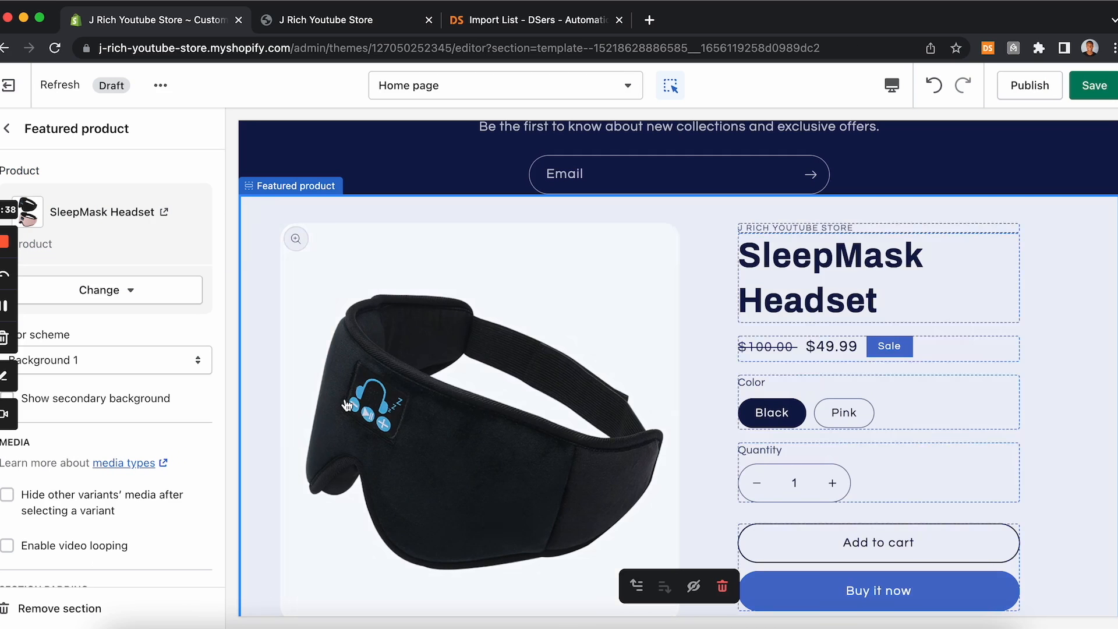
left_click(7, 128)
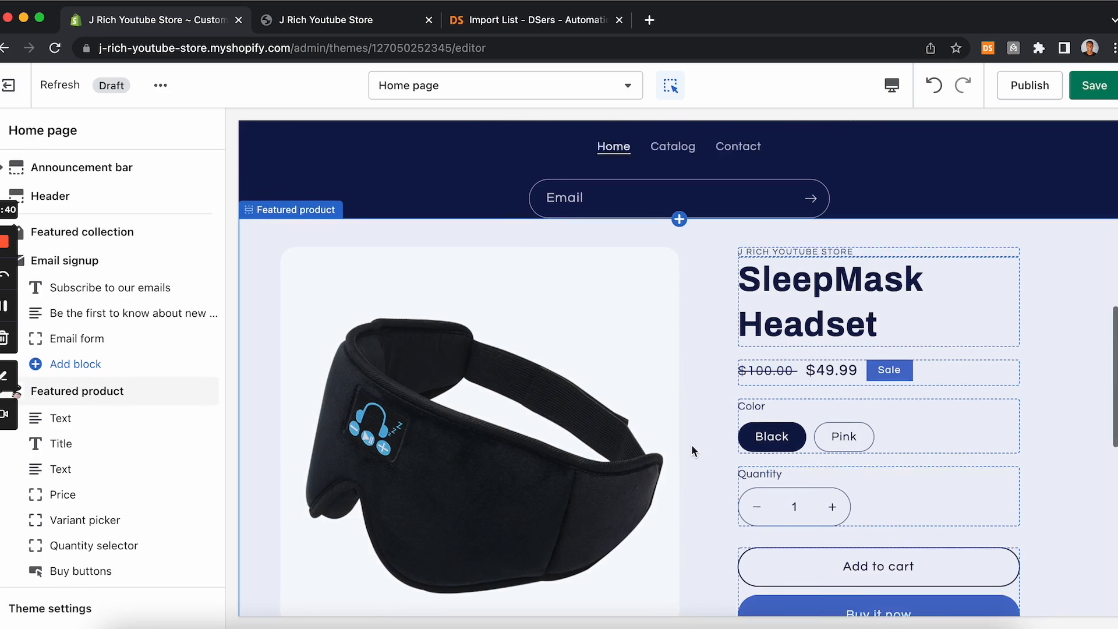
Step: Move the Featured product section to the top of the home page, above Featured collection
scroll(692, 450, "up", 10)
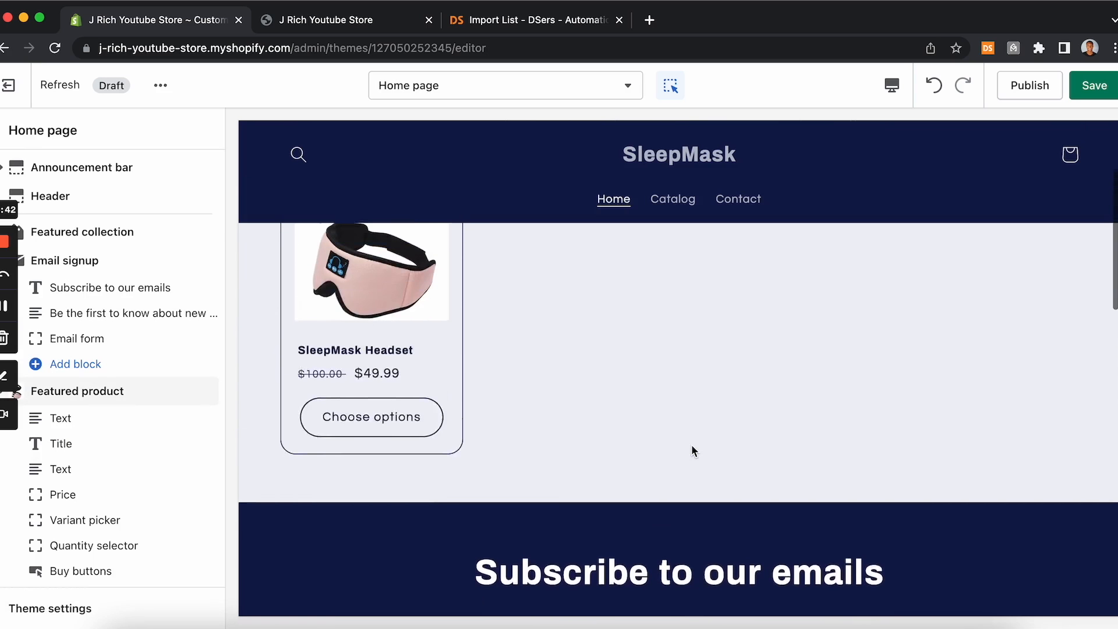
scroll(691, 445, "up", 5)
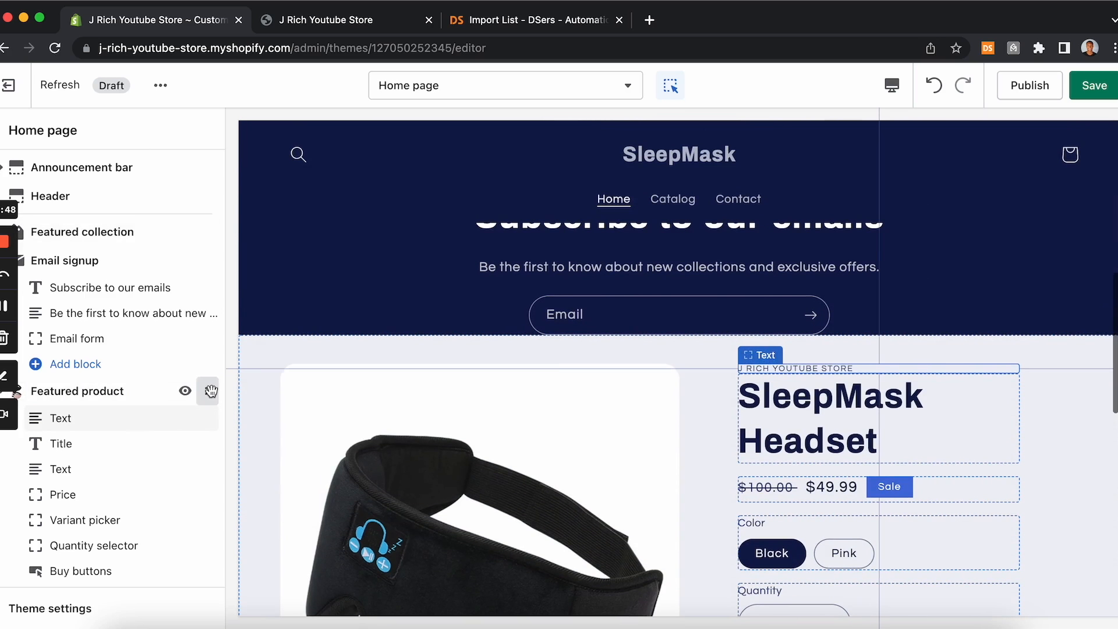
left_click_drag(208, 391, 221, 232)
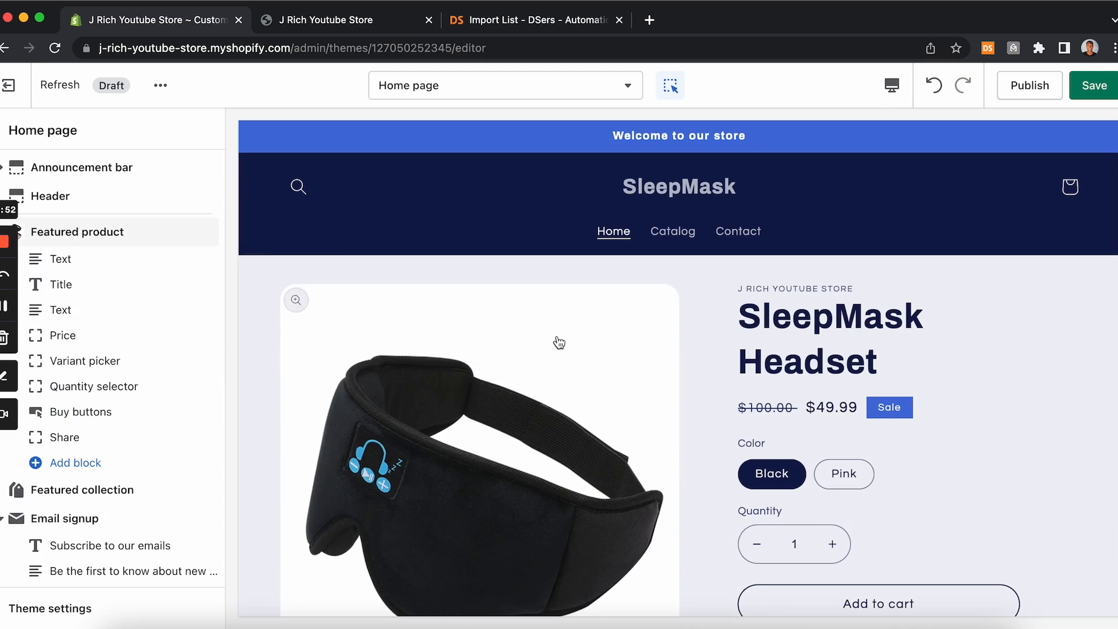
Step: Remove the Featured collection section from the home page
left_click(119, 491)
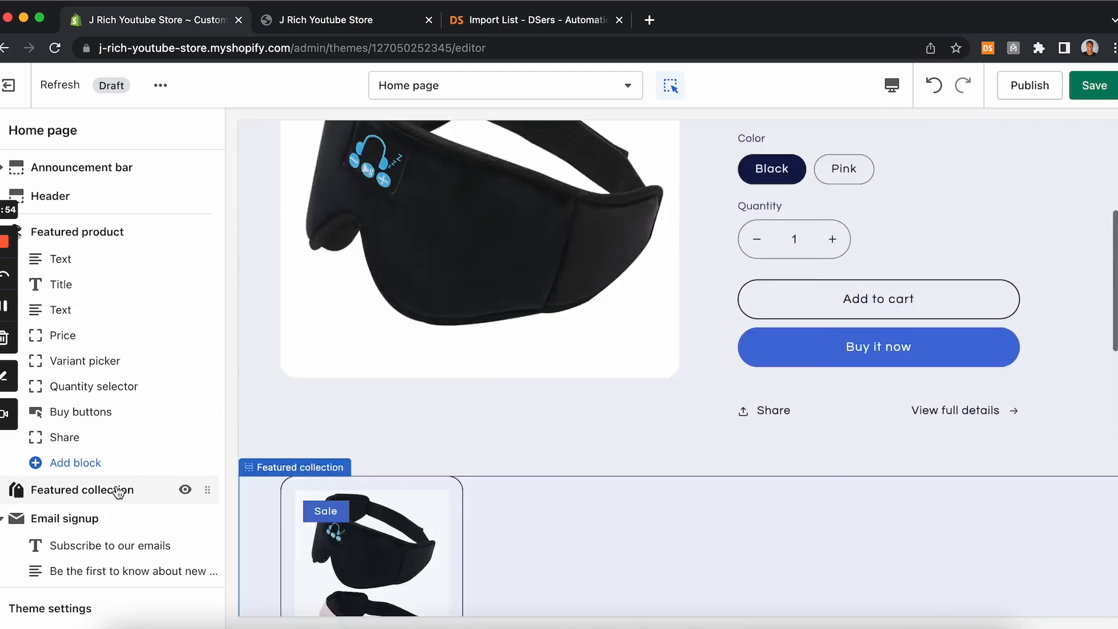
scroll(117, 485, "down", 10)
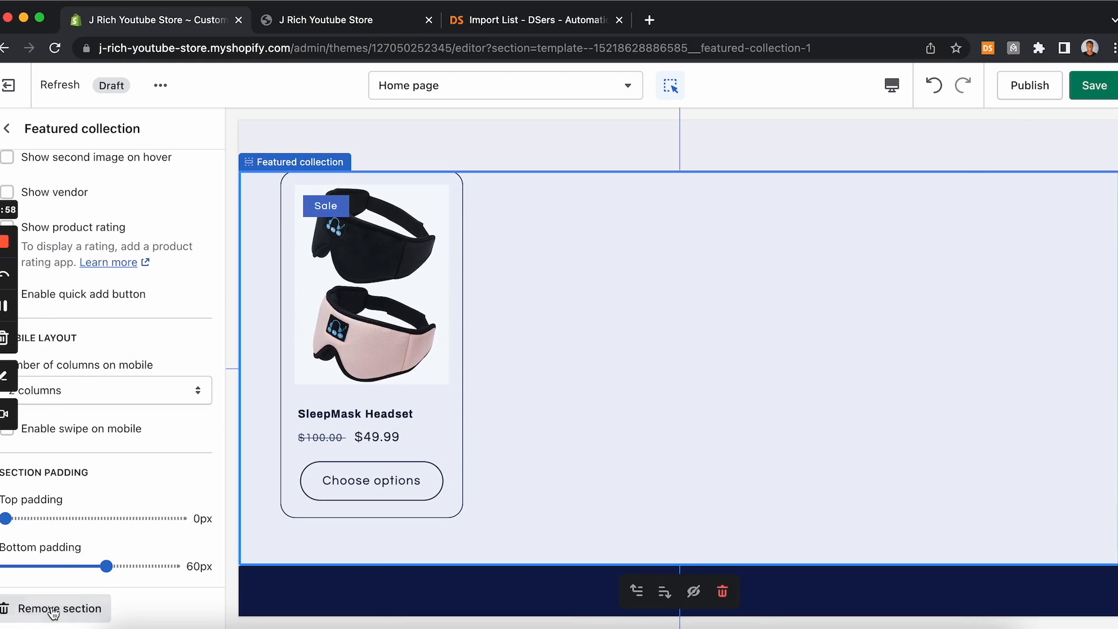
left_click(53, 608)
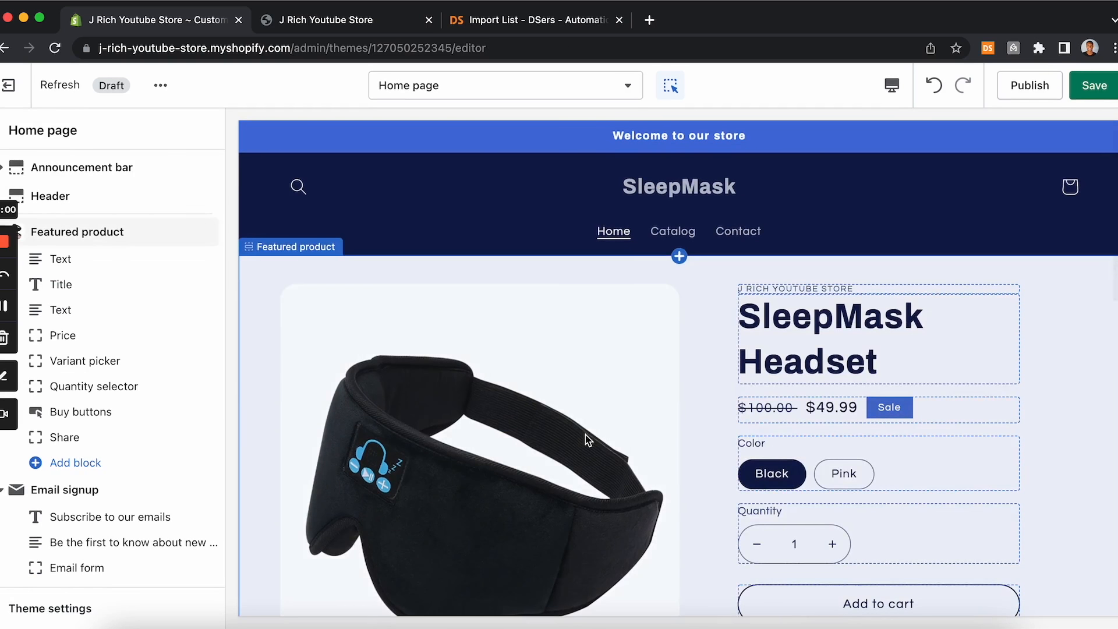
Step: Scroll through the home page preview to review the current layout
scroll(586, 441, "down", 15)
scroll(586, 440, "up", 15)
scroll(585, 440, "down", 10)
scroll(585, 440, "down", 3)
scroll(585, 440, "up", 15)
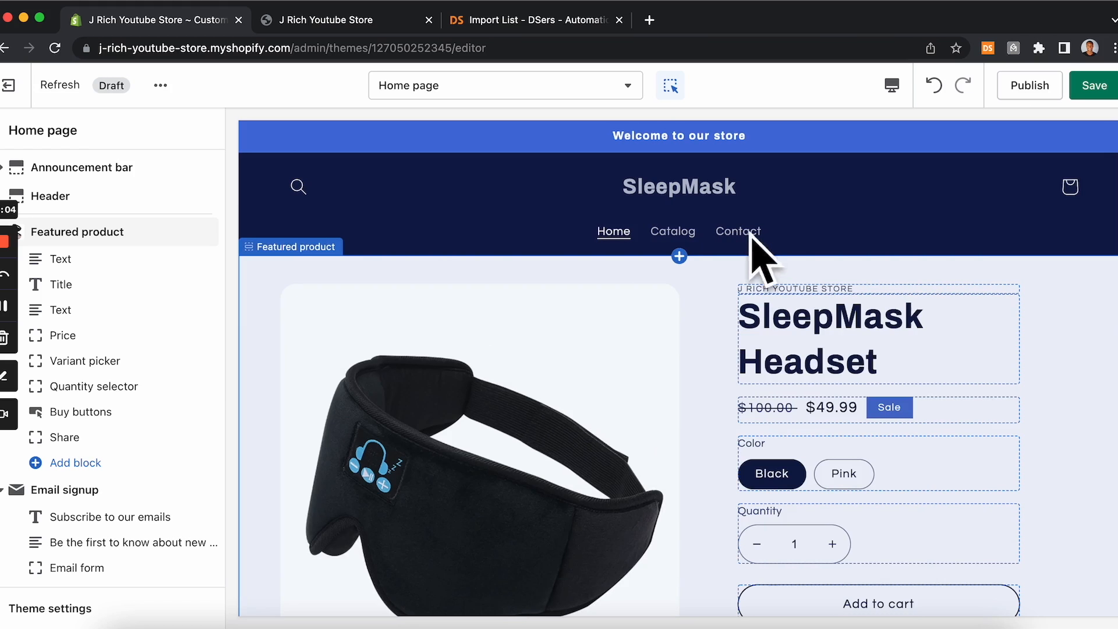
scroll(789, 411, "down", 3)
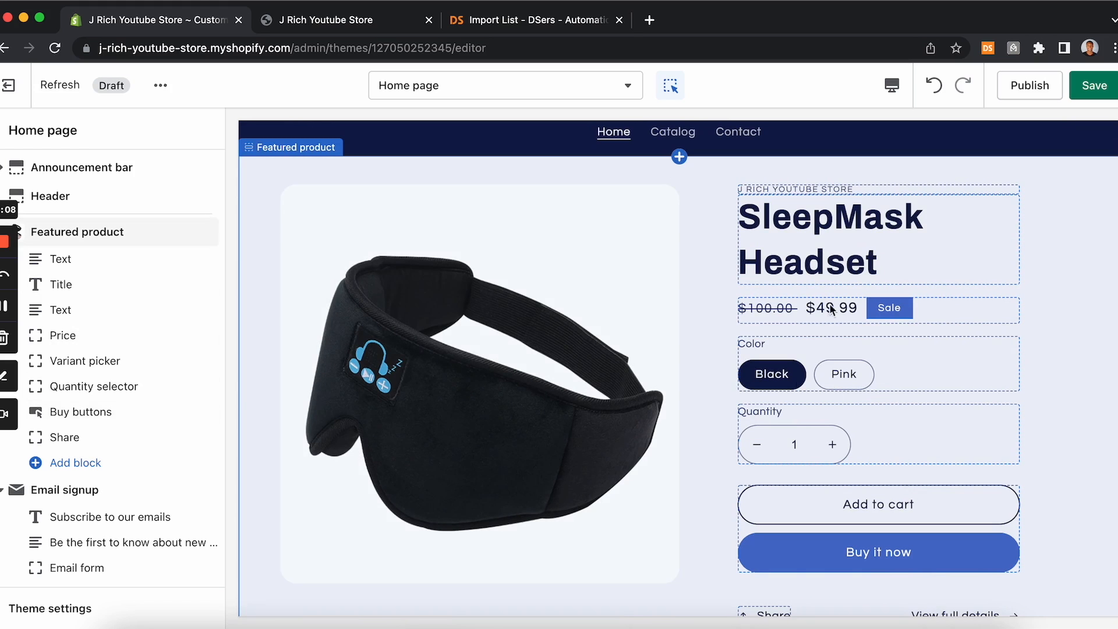
scroll(548, 349, "up", 3)
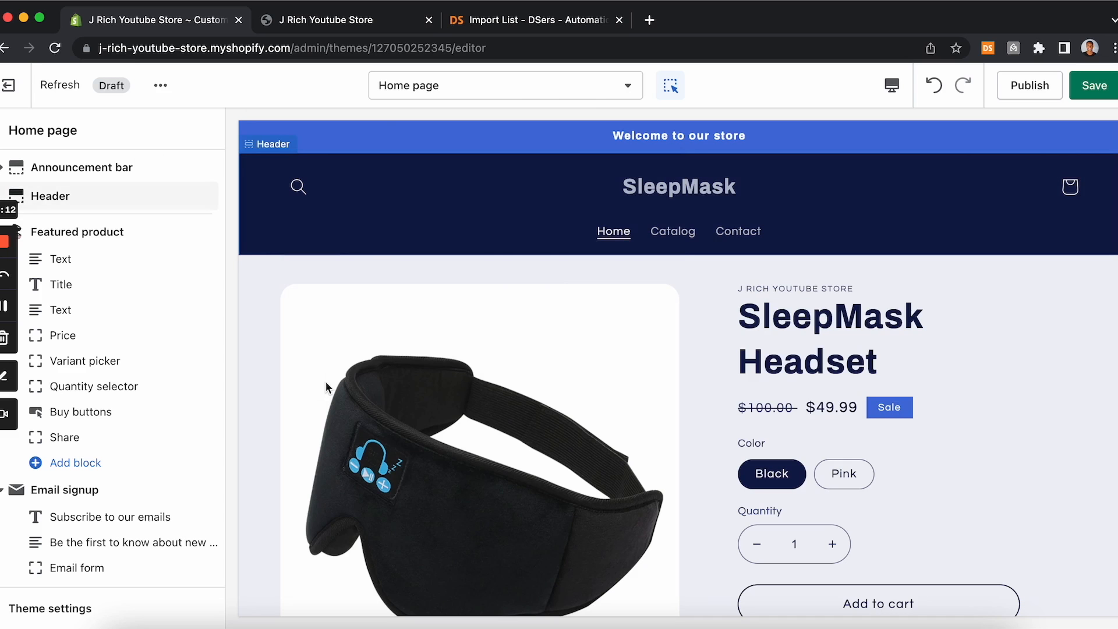
scroll(327, 387, "down", 4)
scroll(328, 388, "up", 3)
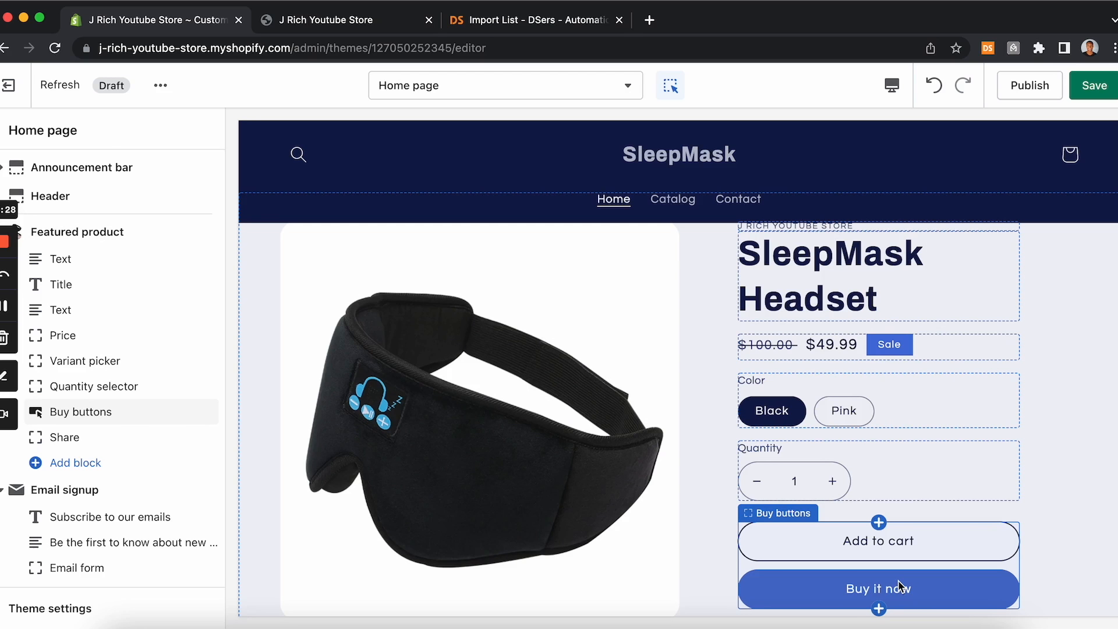
scroll(900, 585, "down", 10)
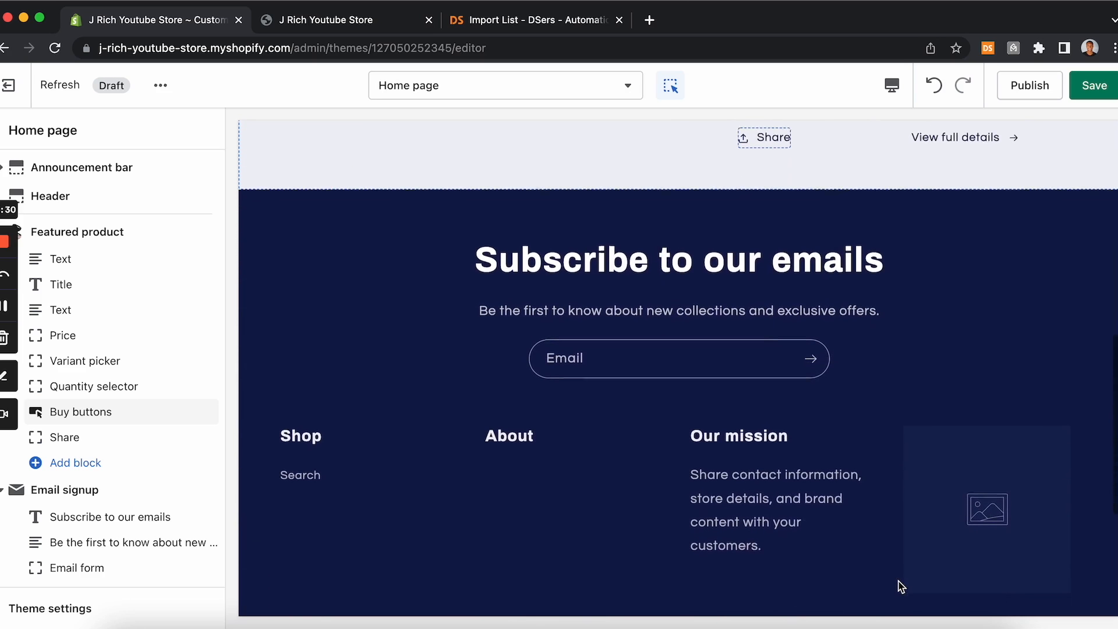
scroll(901, 587, "down", 1)
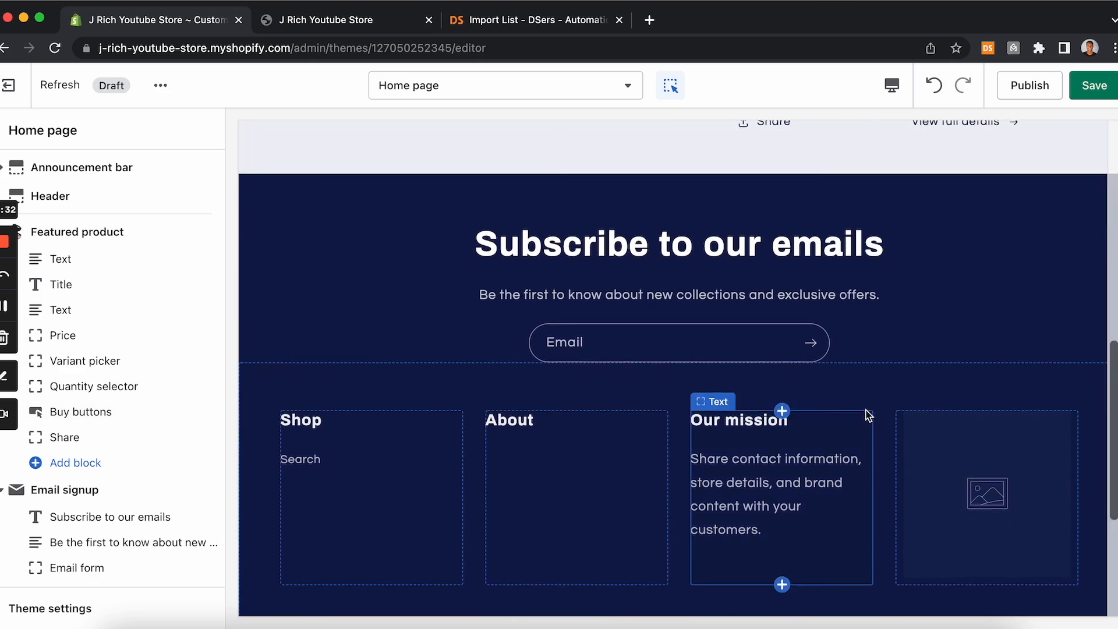
scroll(866, 417, "up", 15)
scroll(581, 476, "down", 2)
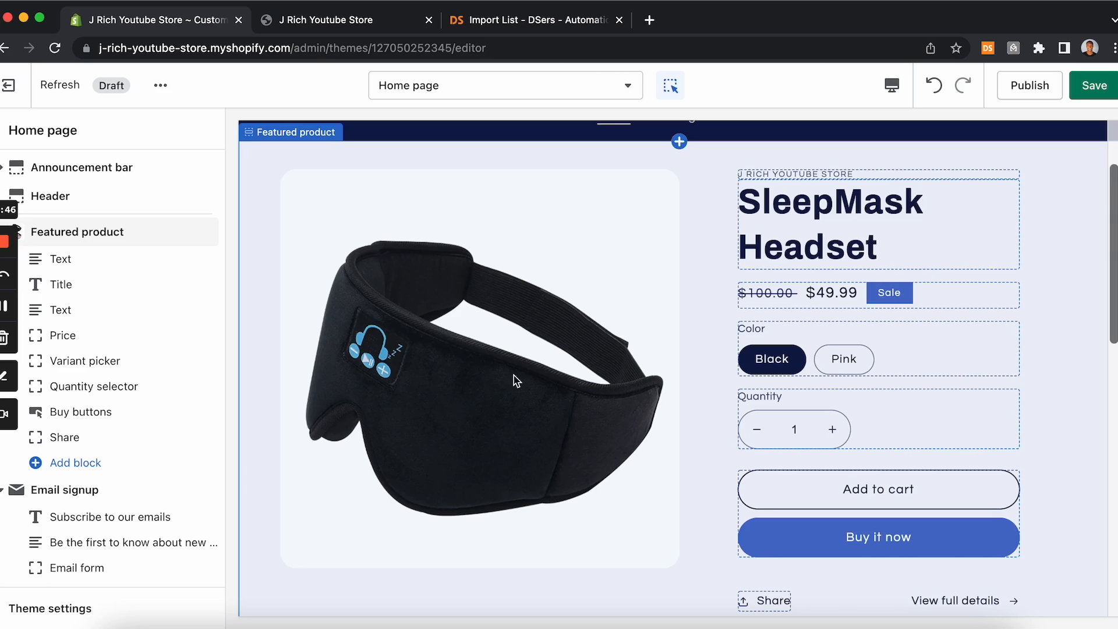
scroll(512, 375, "up", 2)
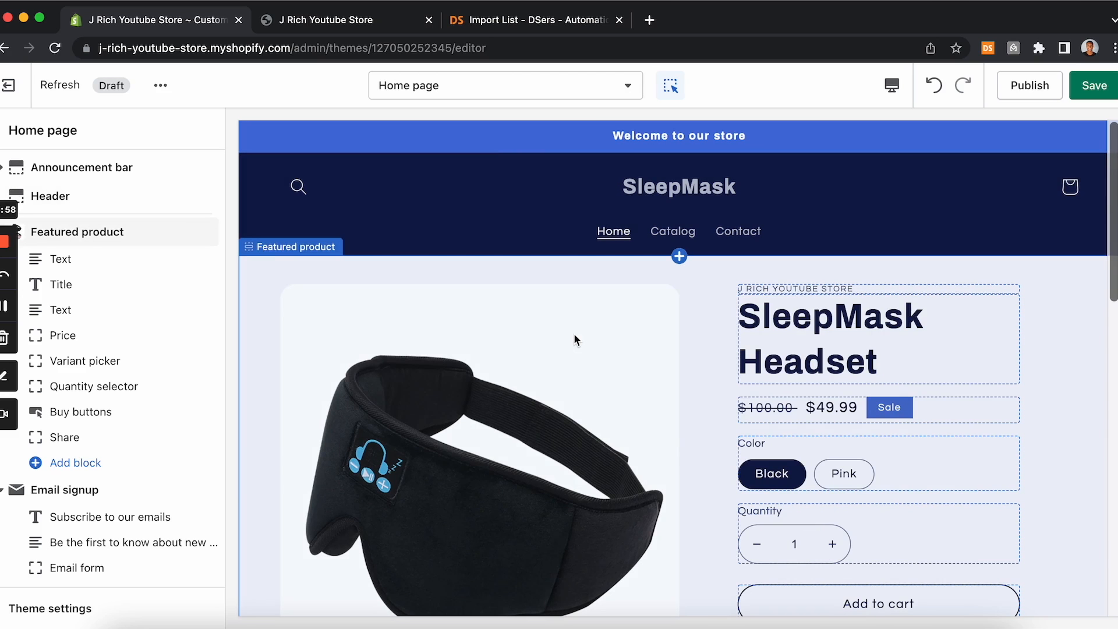
scroll(715, 378, "down", 15)
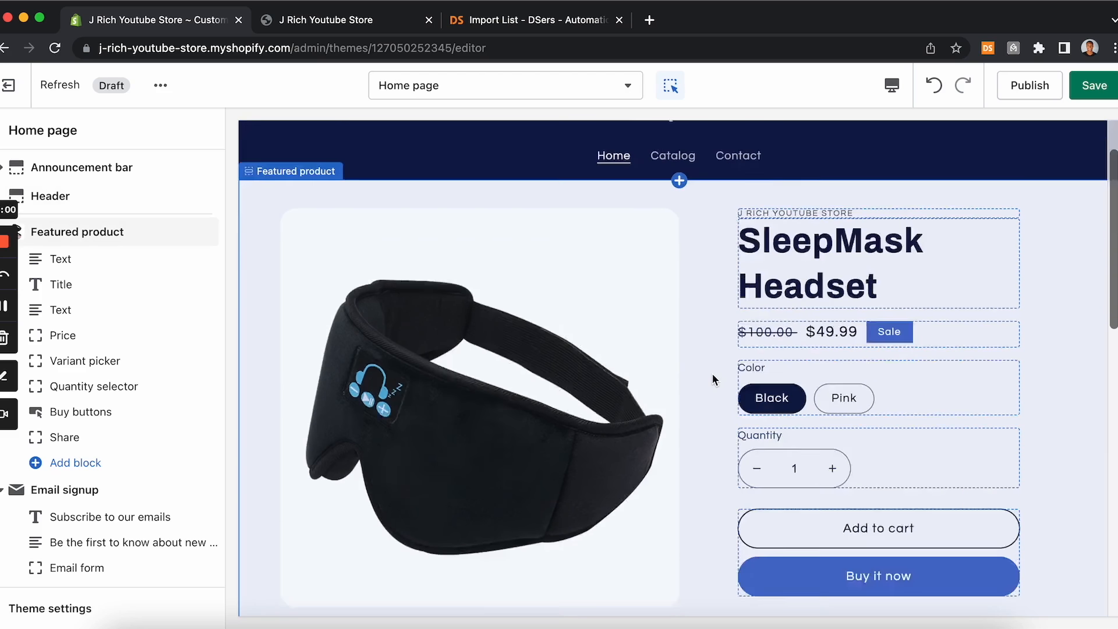
scroll(717, 375, "down", 2)
scroll(722, 373, "up", 5)
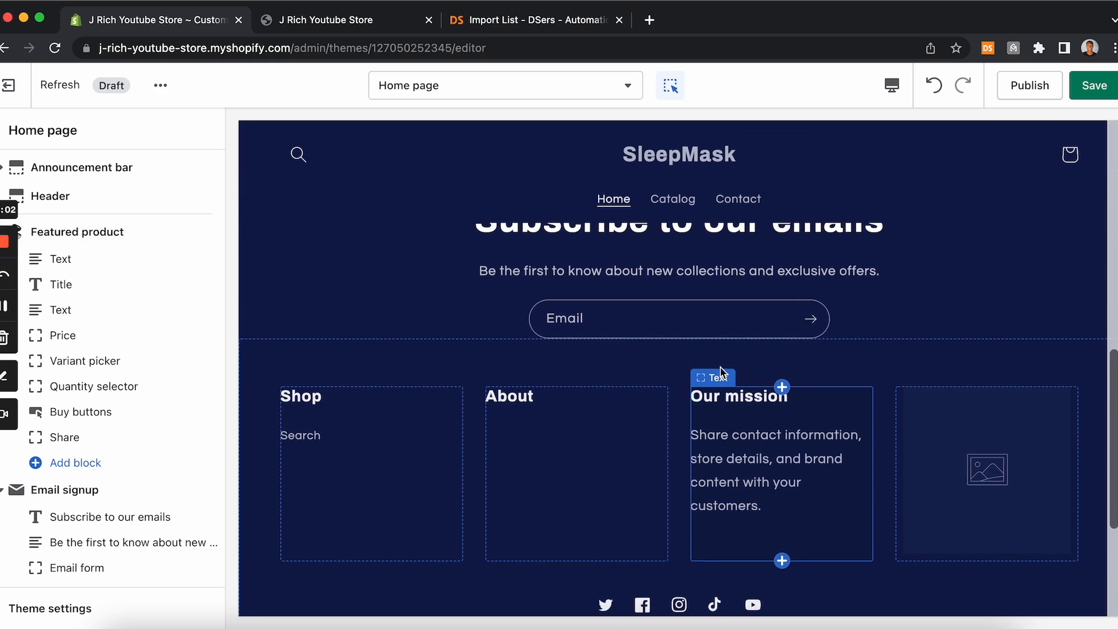
scroll(702, 297, "up", 1)
scroll(702, 297, "down", 2)
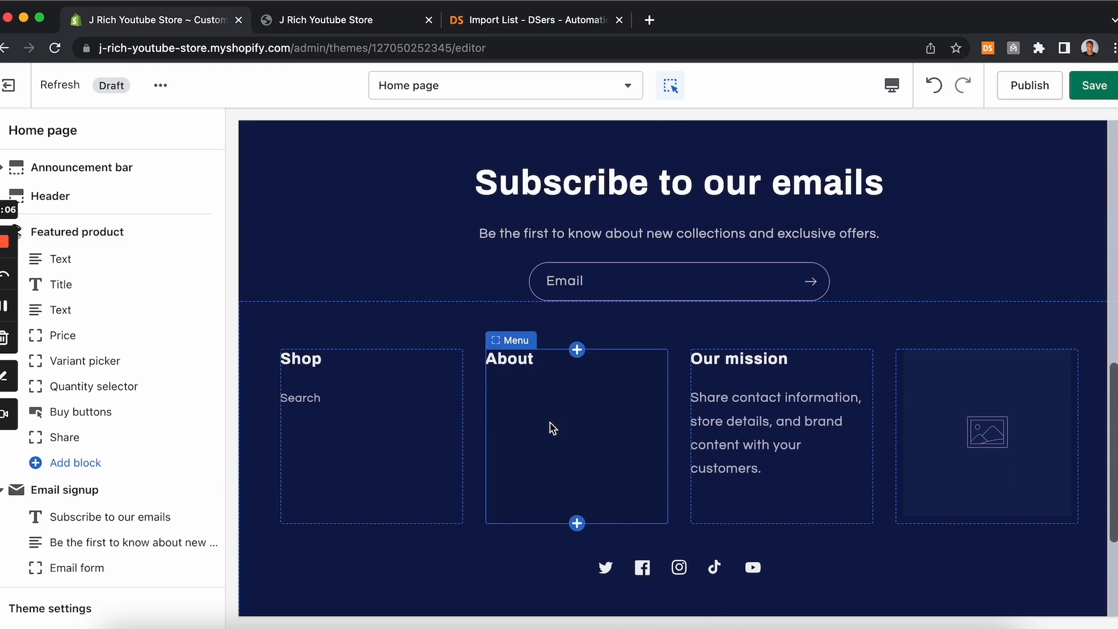
scroll(192, 469, "down", 3)
Step: Open the Footer section and remove its Shop menu block
mouse_move(187, 470)
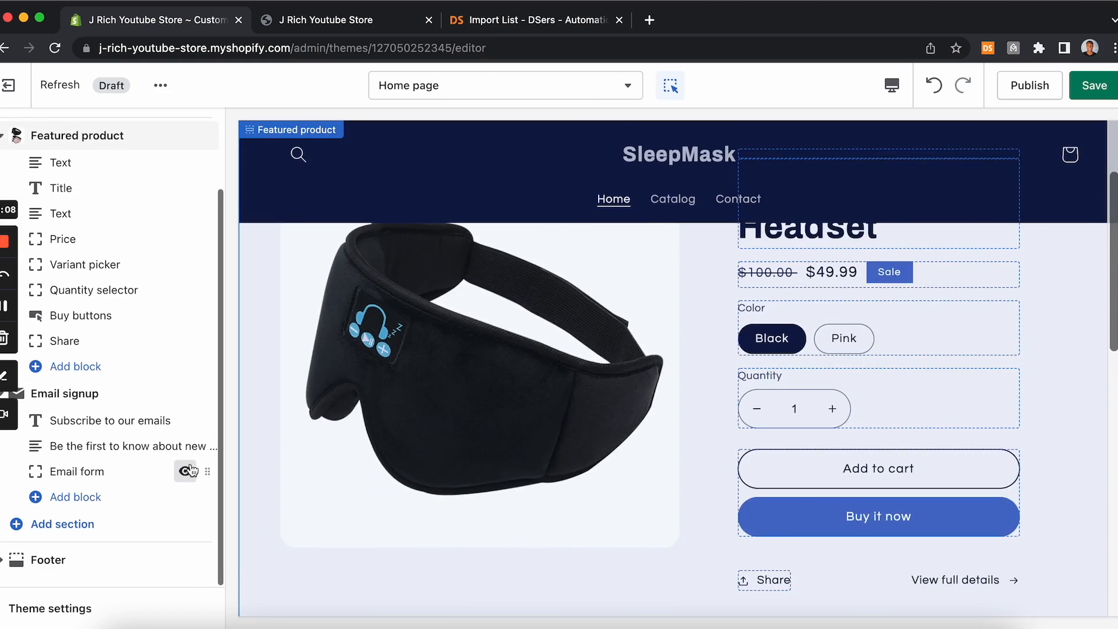
left_click(95, 554)
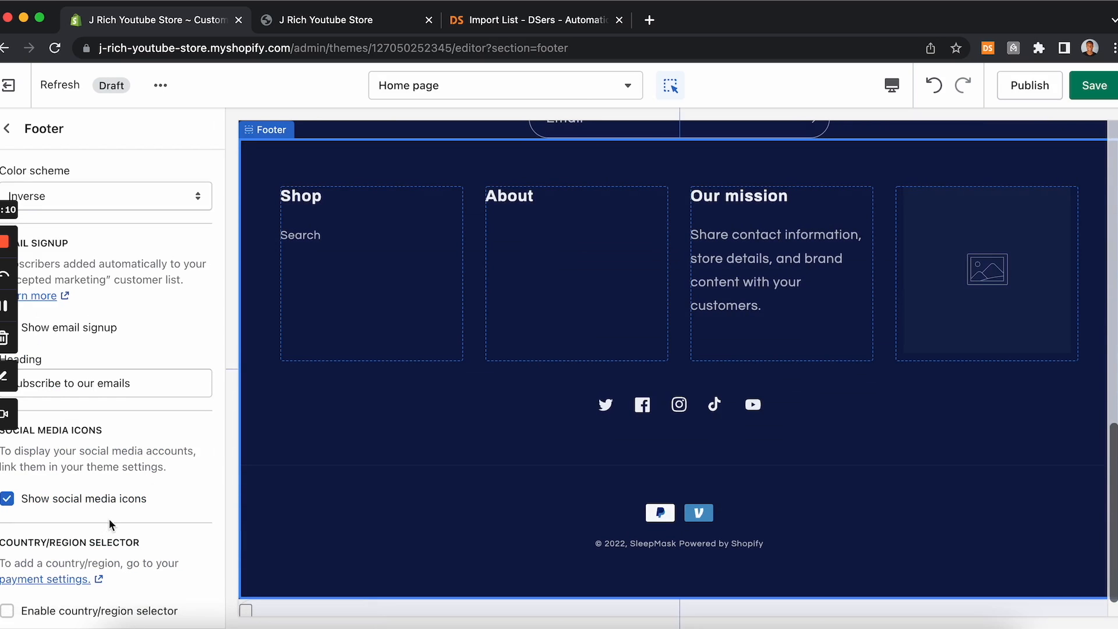
scroll(108, 519, "down", 2)
scroll(109, 521, "up", 2)
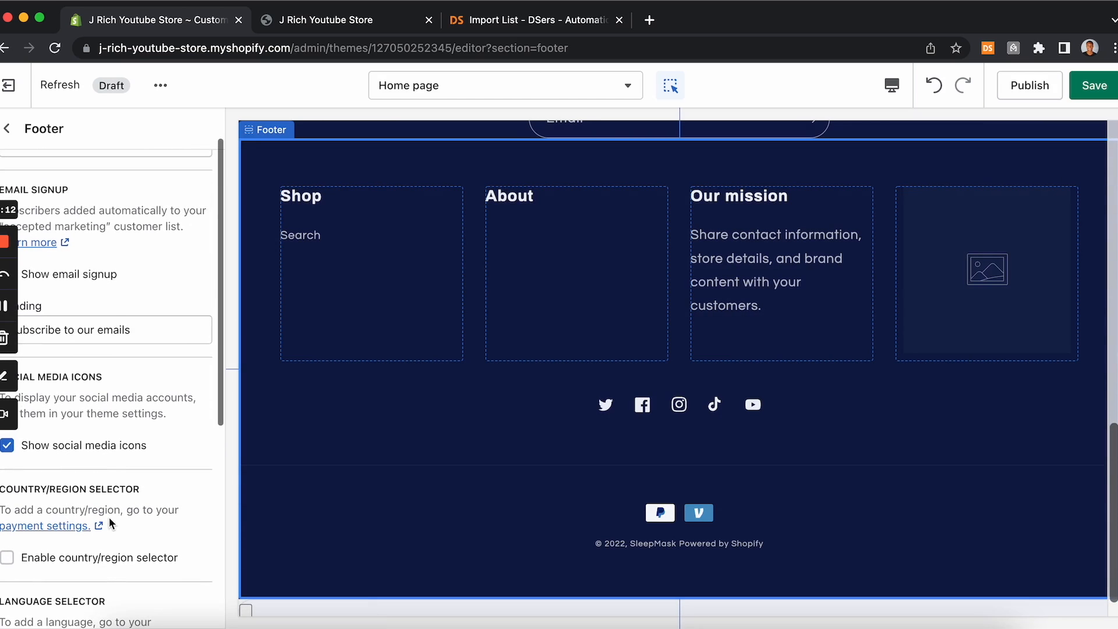
left_click(378, 266)
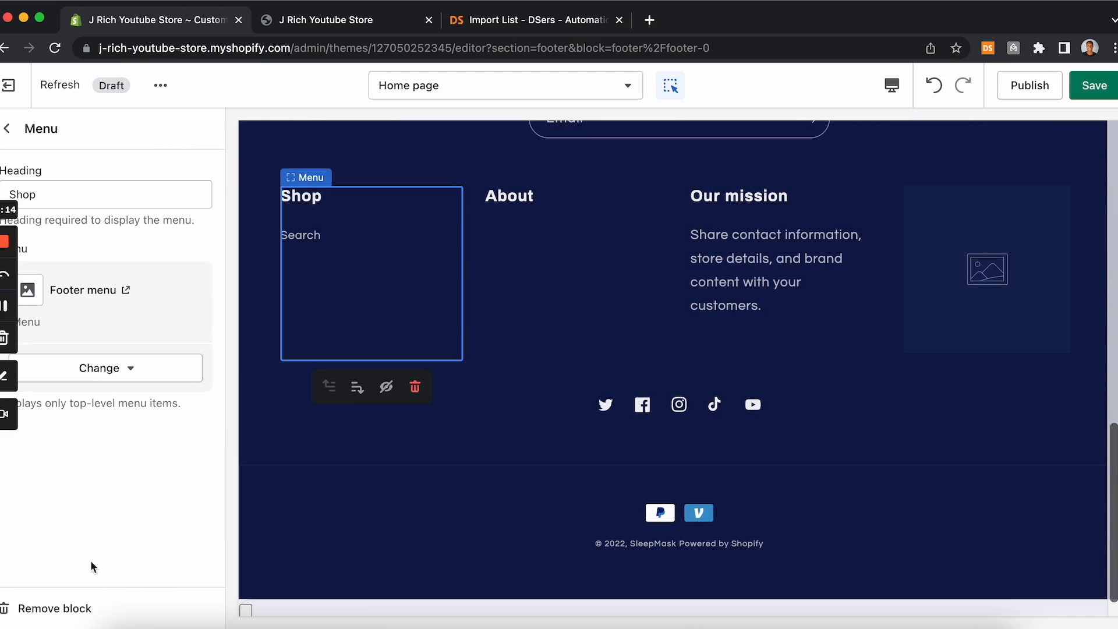
left_click(76, 608)
Step: Remove the About menu block and the Our mission text block from the footer
left_click(357, 280)
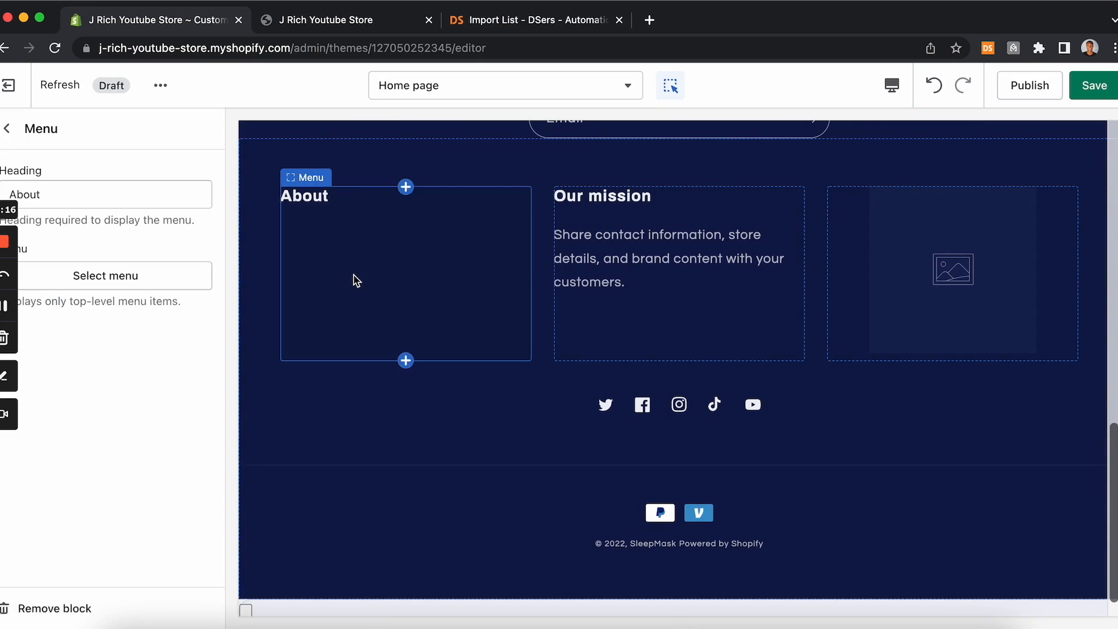
left_click(65, 609)
left_click(379, 236)
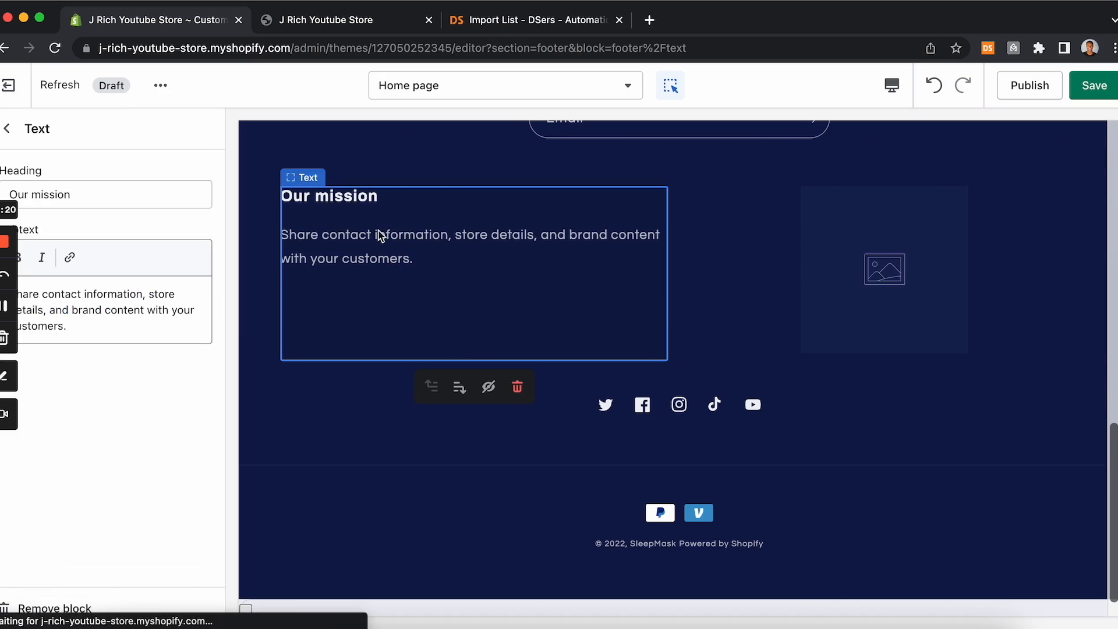
left_click(73, 608)
Step: Remove the remaining image block from the footer
left_click(711, 260)
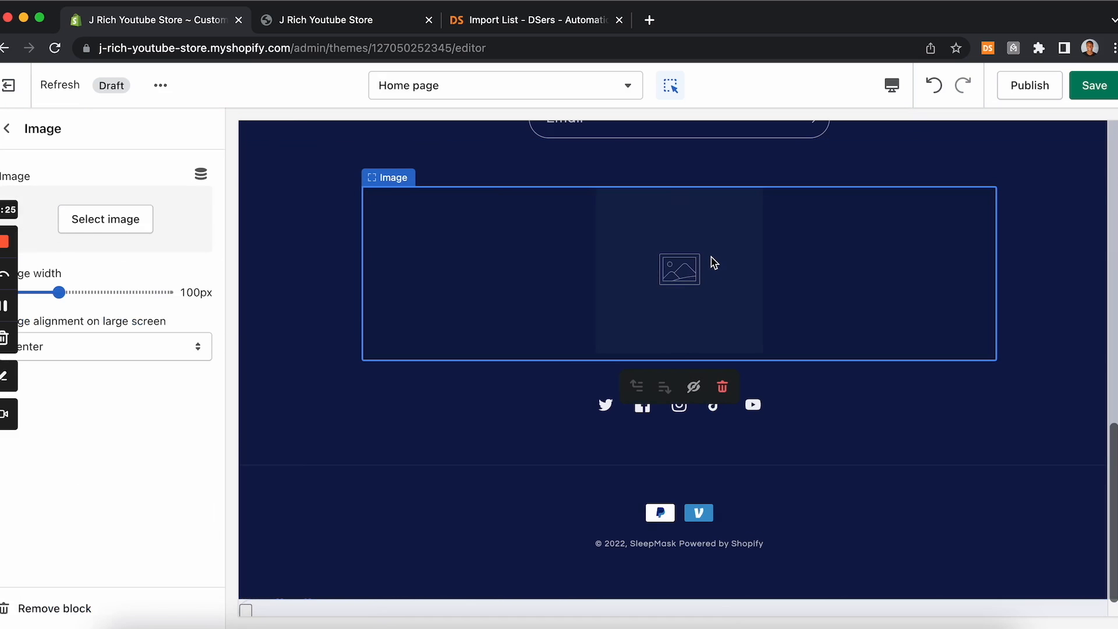
left_click(38, 608)
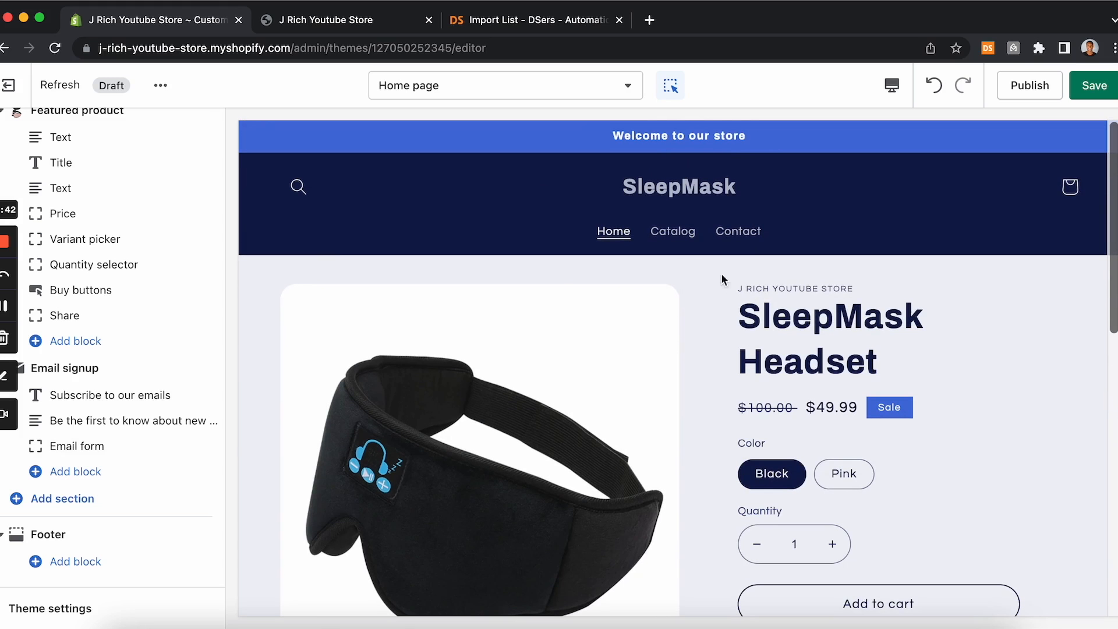
scroll(580, 389, "down", 15)
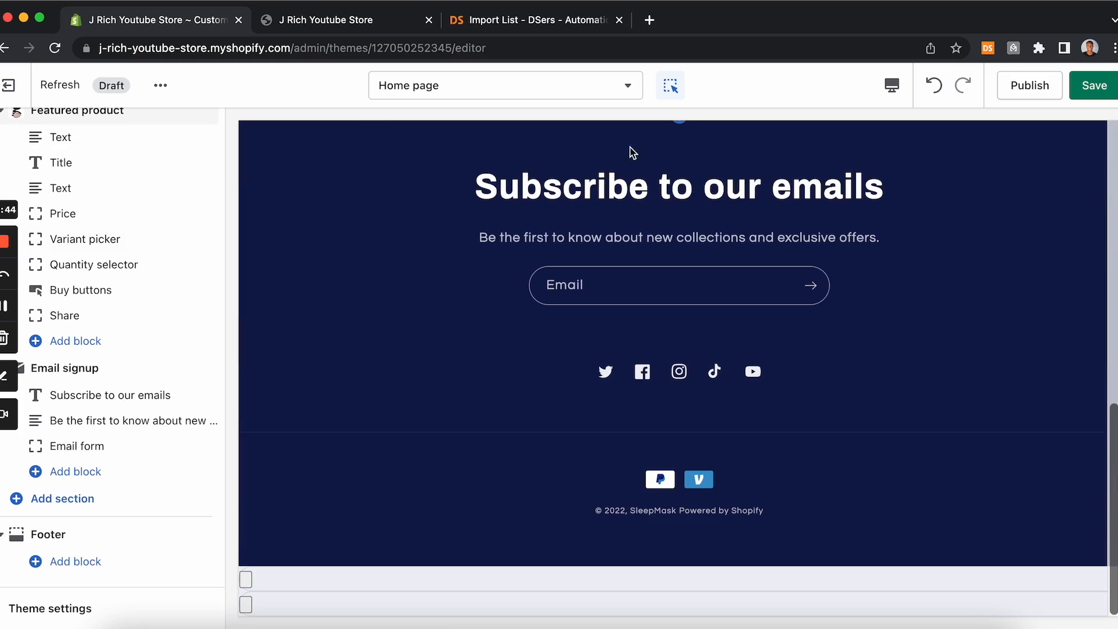
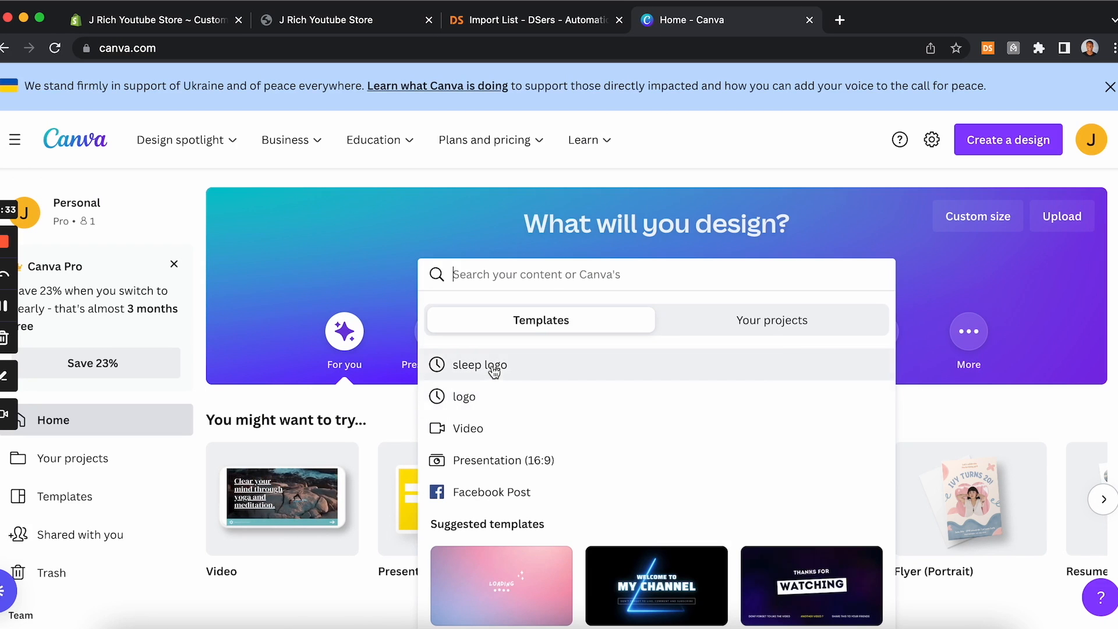
Step: Search Canva templates for "sleep logo" and open the Cozy Sleep logo template
left_click(494, 367)
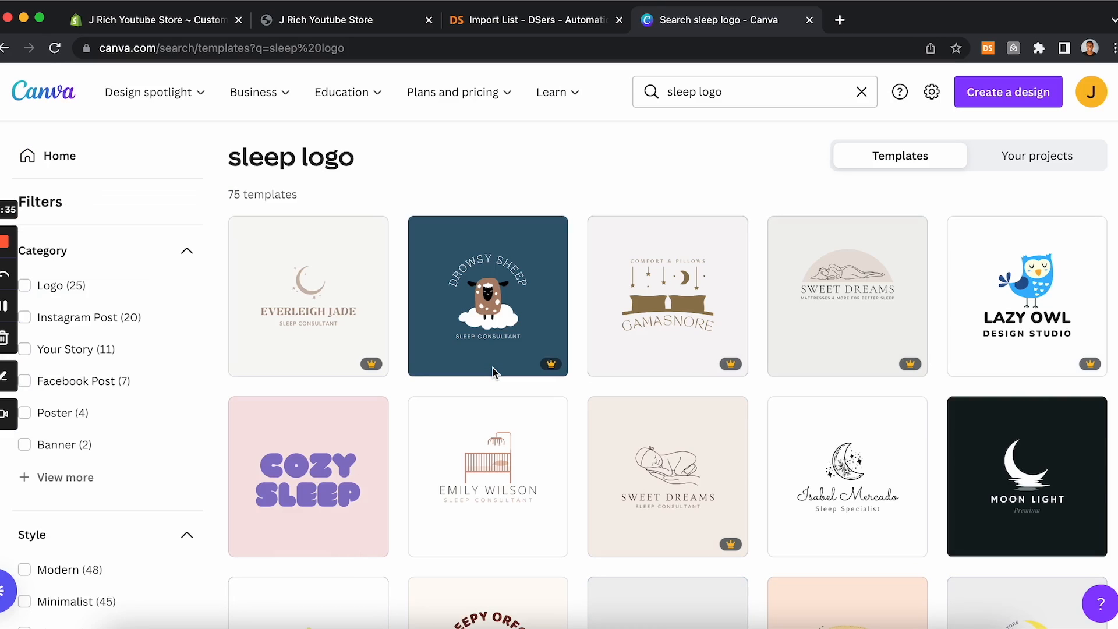
left_click(317, 466)
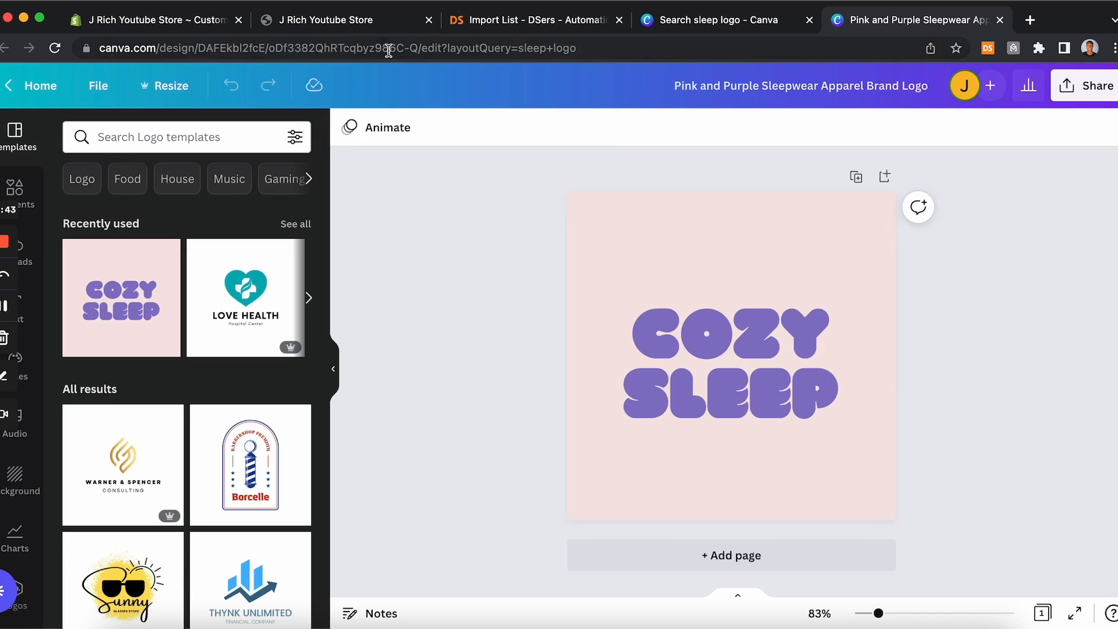
Step: Close the storefront preview tab and move the logo design tab next to the store admin tab
left_click(377, 30)
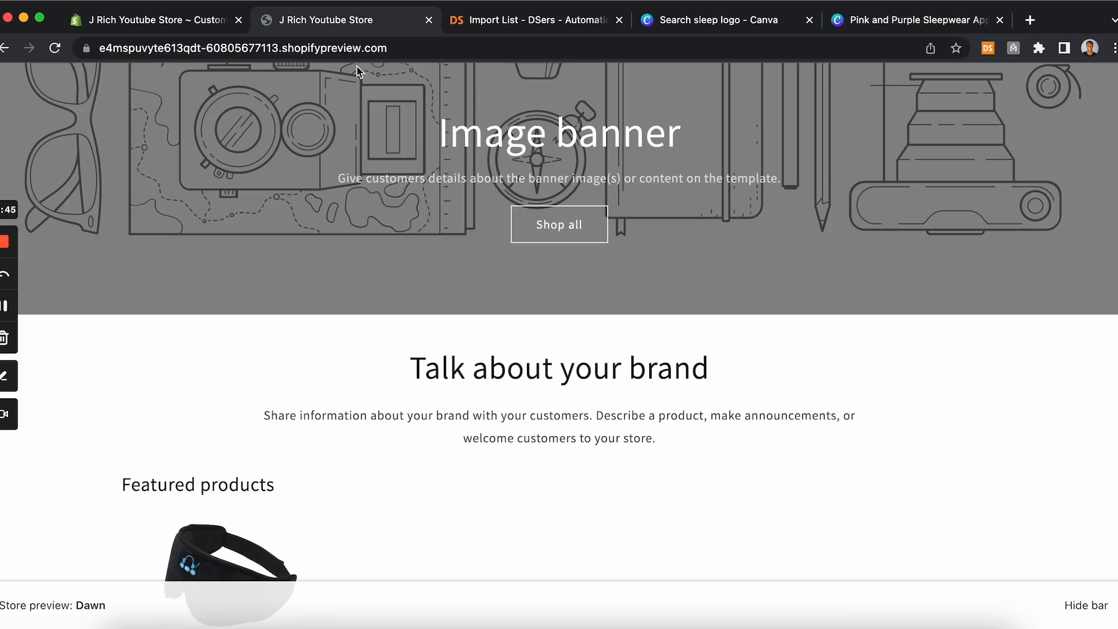
left_click(429, 20)
left_click_drag(712, 21, 302, 34)
left_click(202, 26)
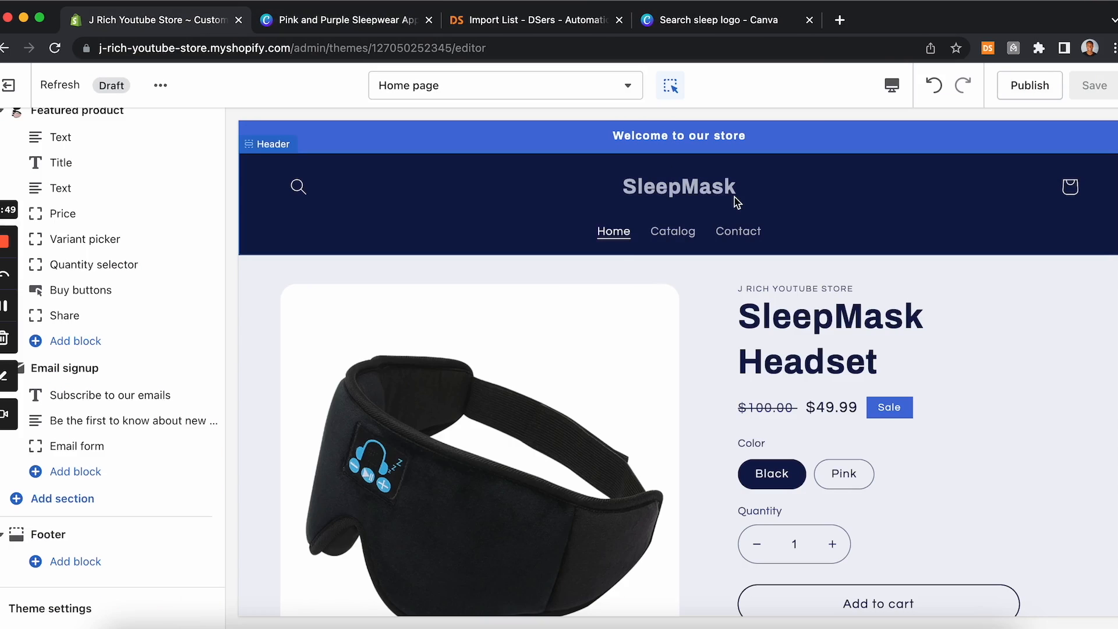
Step: Resize the logo design to 1640 × 700 px
left_click(357, 25)
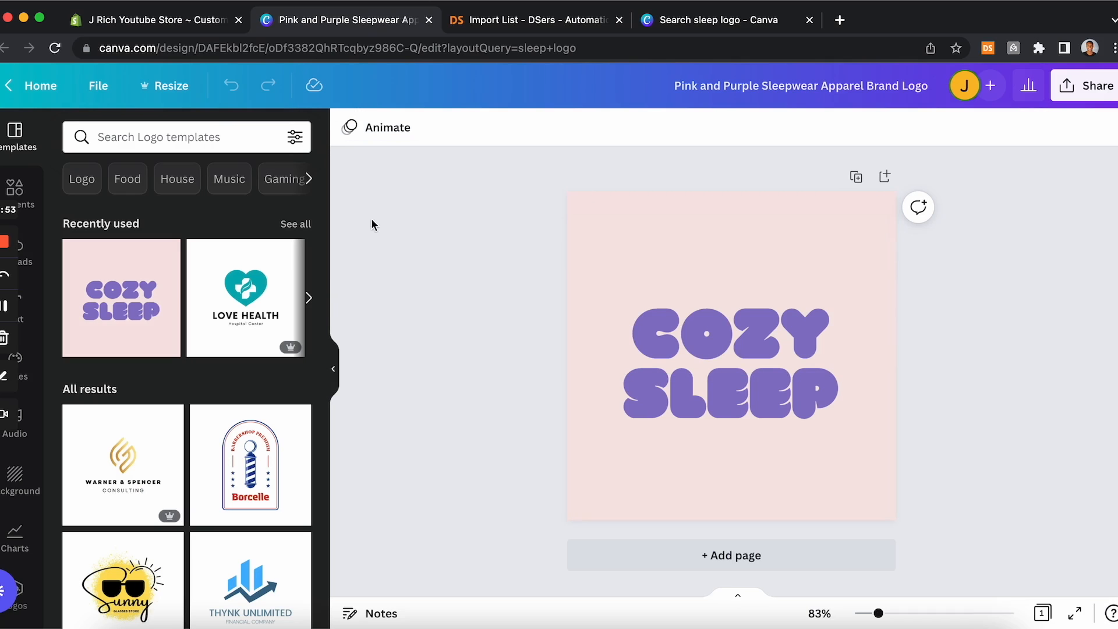
left_click(177, 93)
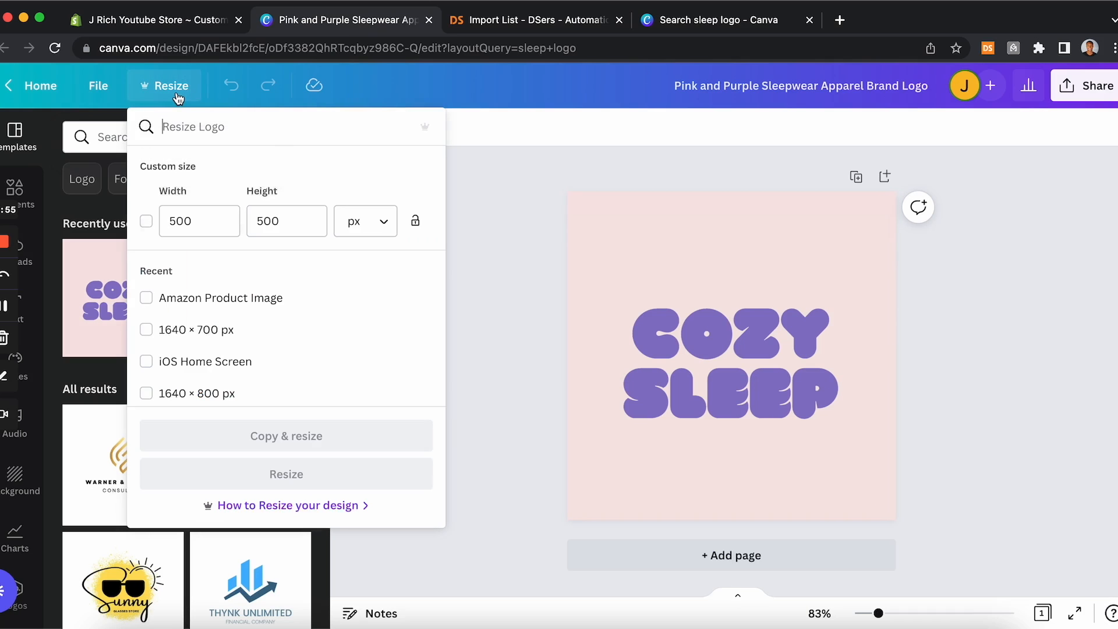
scroll(242, 294, "down", 3)
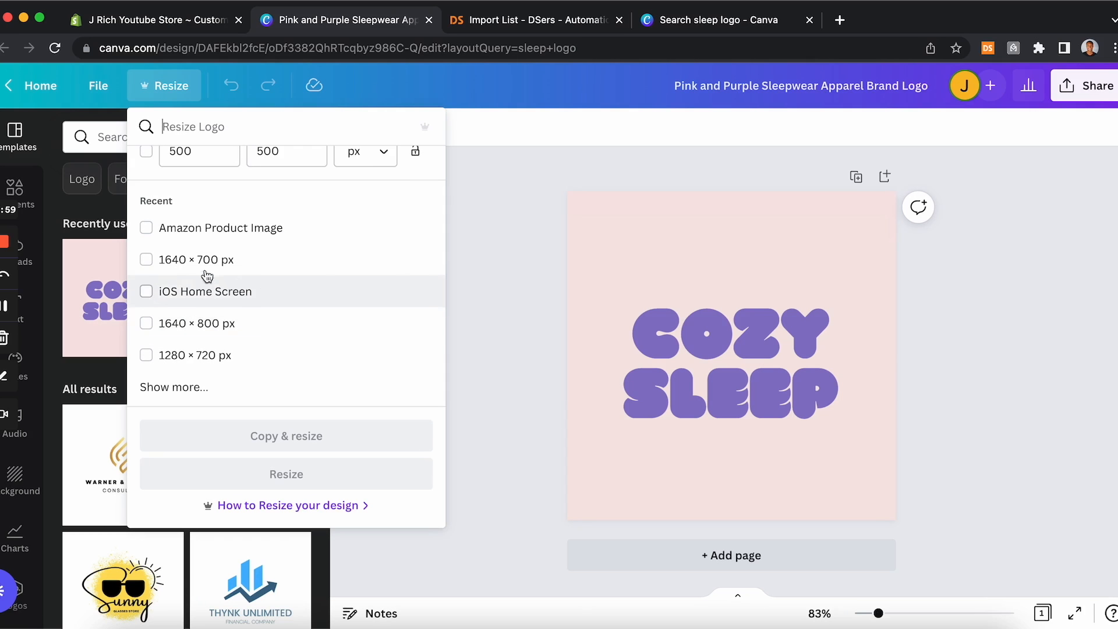
left_click(149, 263)
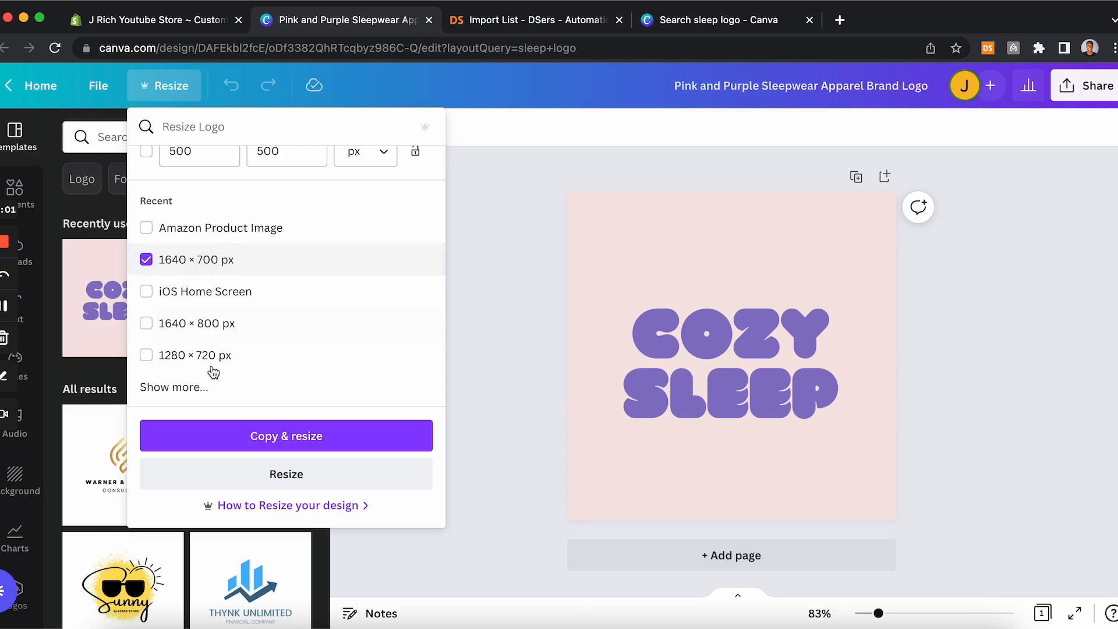
left_click(220, 478)
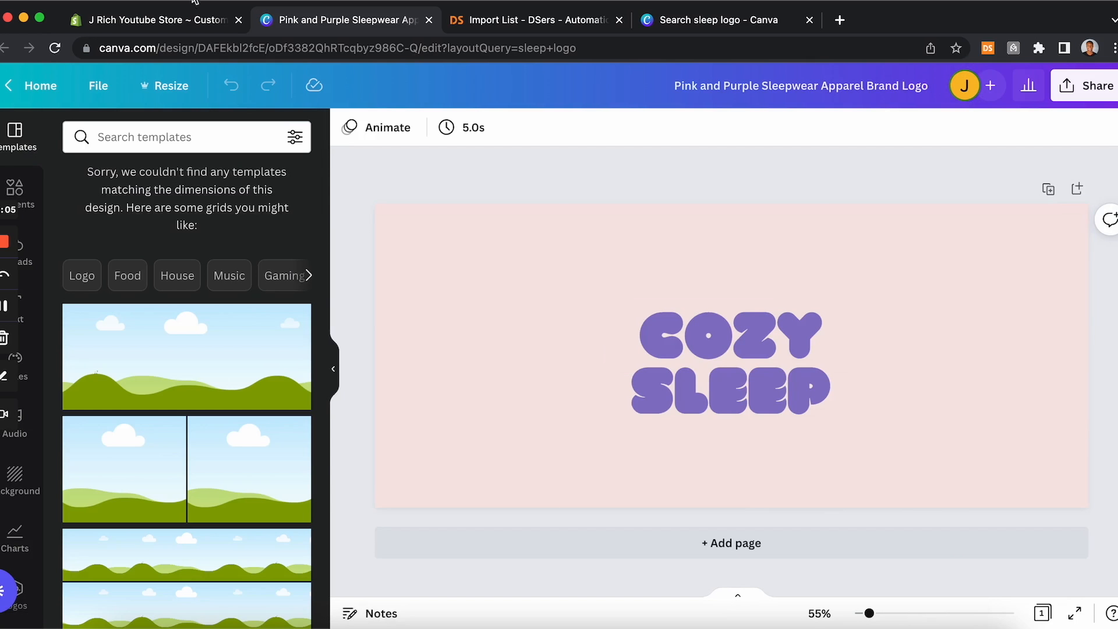
Step: Rearrange the two words so SLEEP sits on the left and COZY on the right on one line
left_click(188, 26)
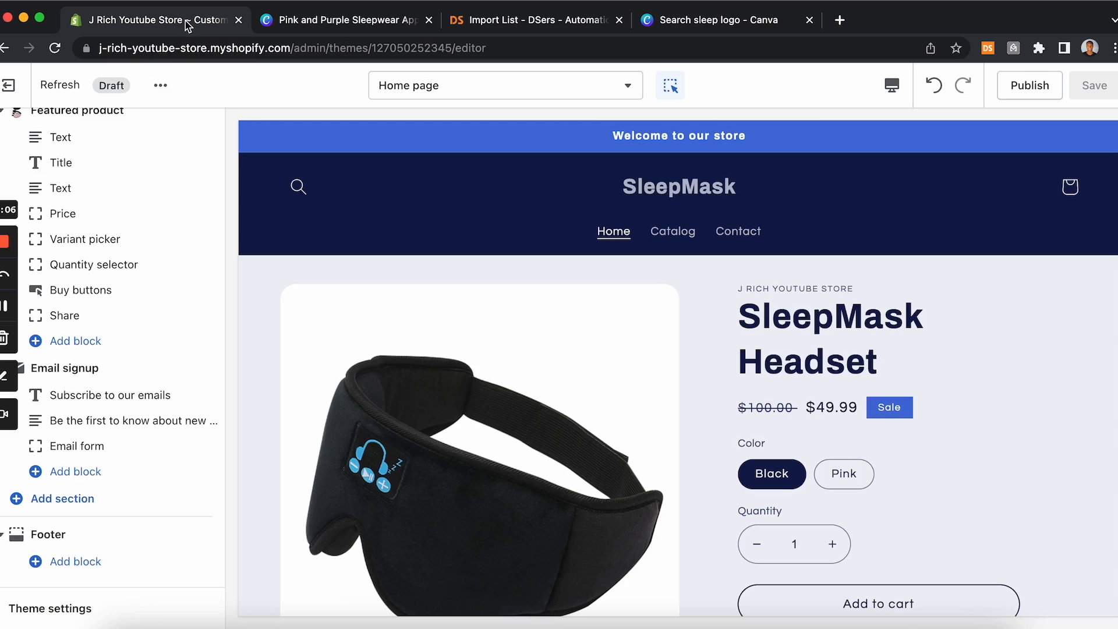
left_click(362, 22)
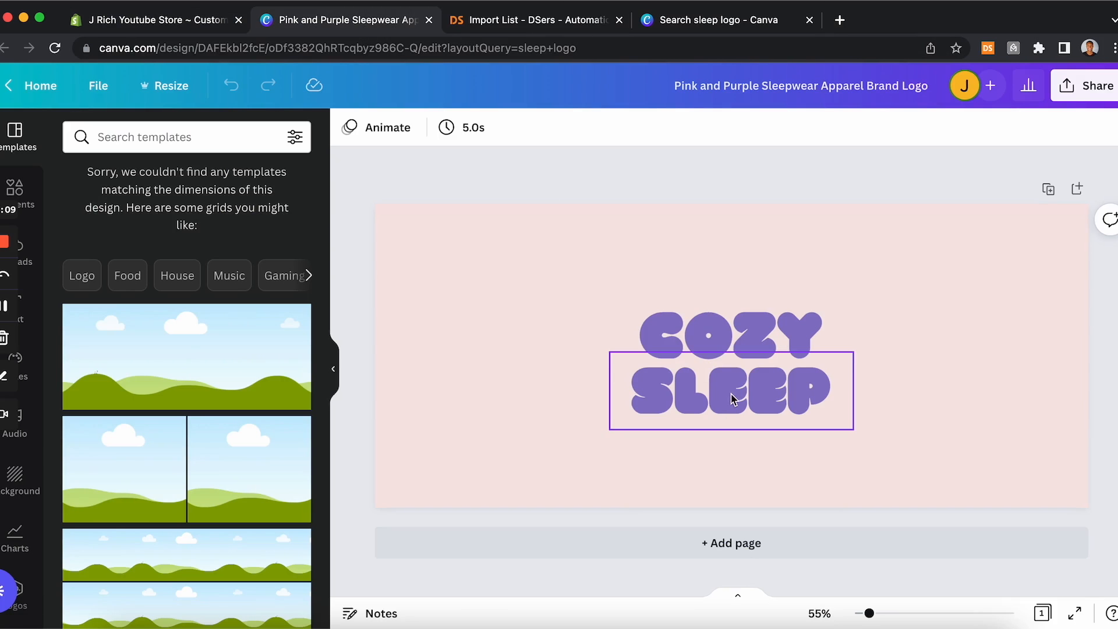
left_click_drag(732, 353, 538, 379)
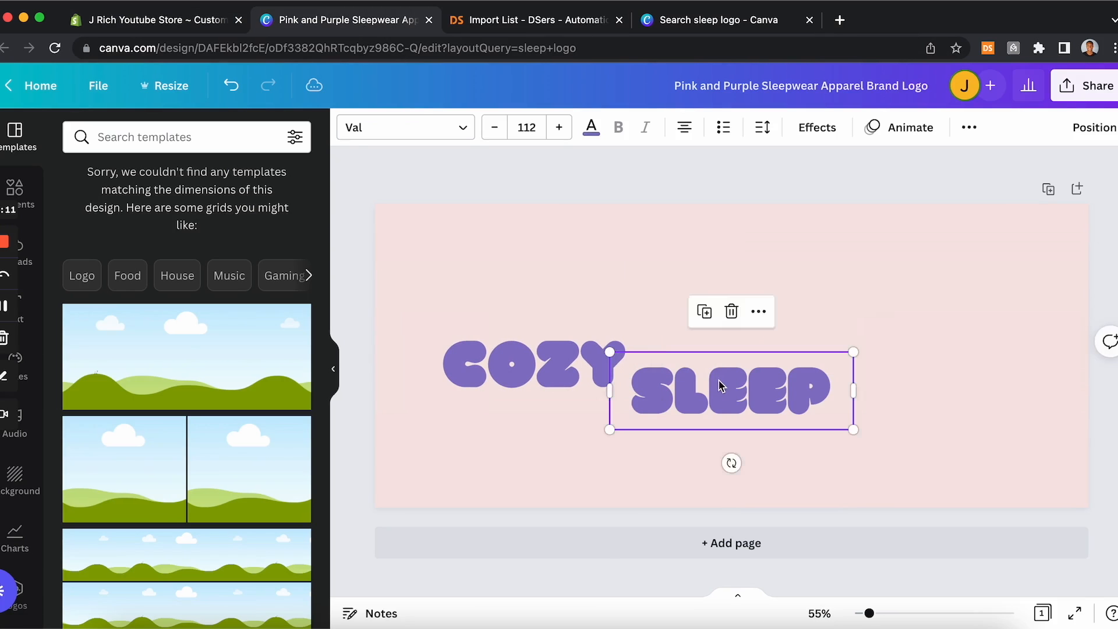
left_click_drag(721, 386, 807, 358)
left_click(531, 373)
left_click_drag(626, 413, 676, 357)
left_click_drag(794, 359, 827, 361)
Step: Replace the word COZY with MASK
double_click(875, 360)
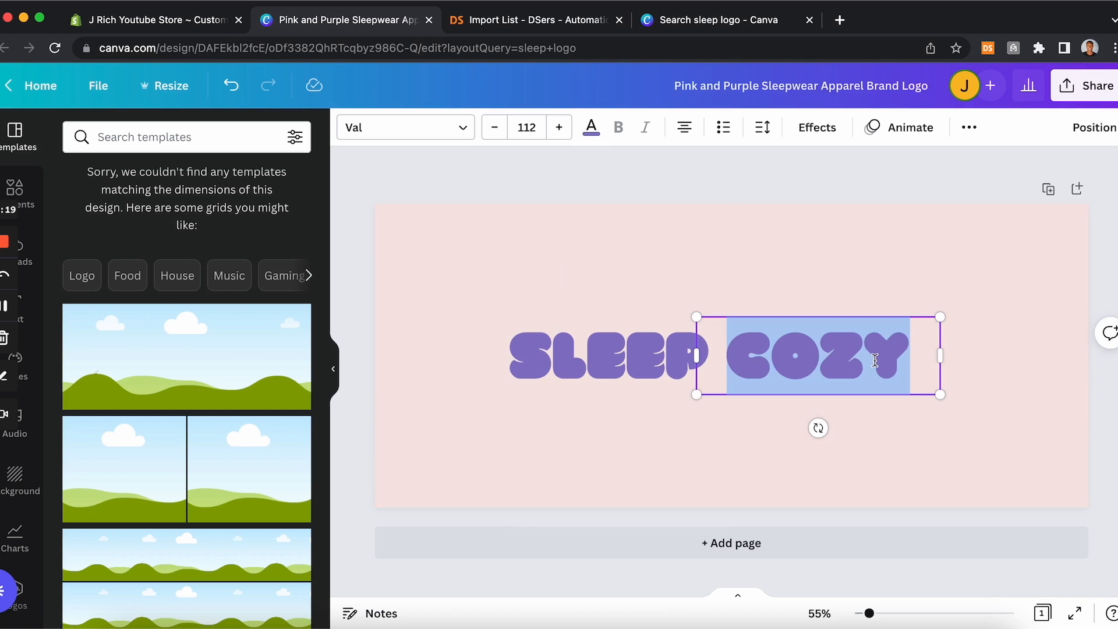
type("MASK")
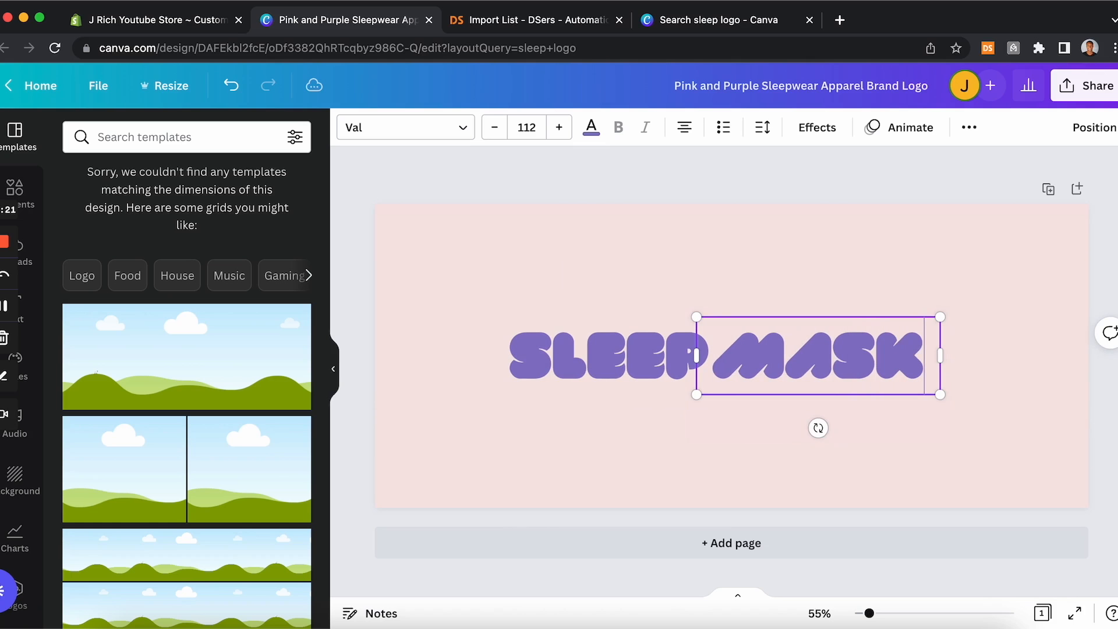
Step: Set the design's background colour to white
left_click(1028, 400)
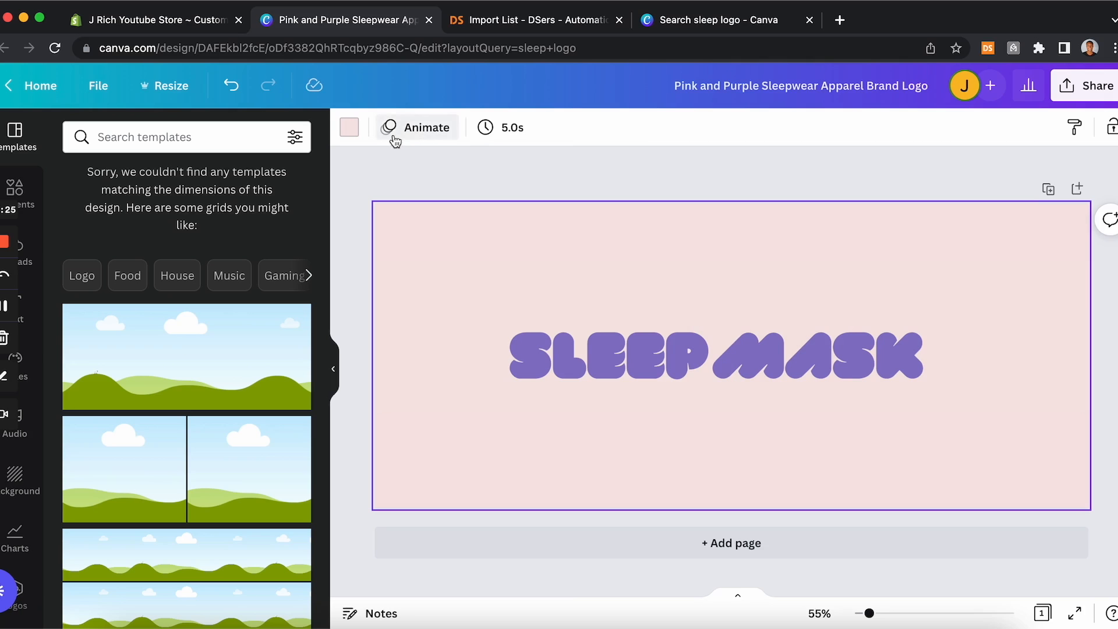
left_click(349, 128)
left_click(87, 332)
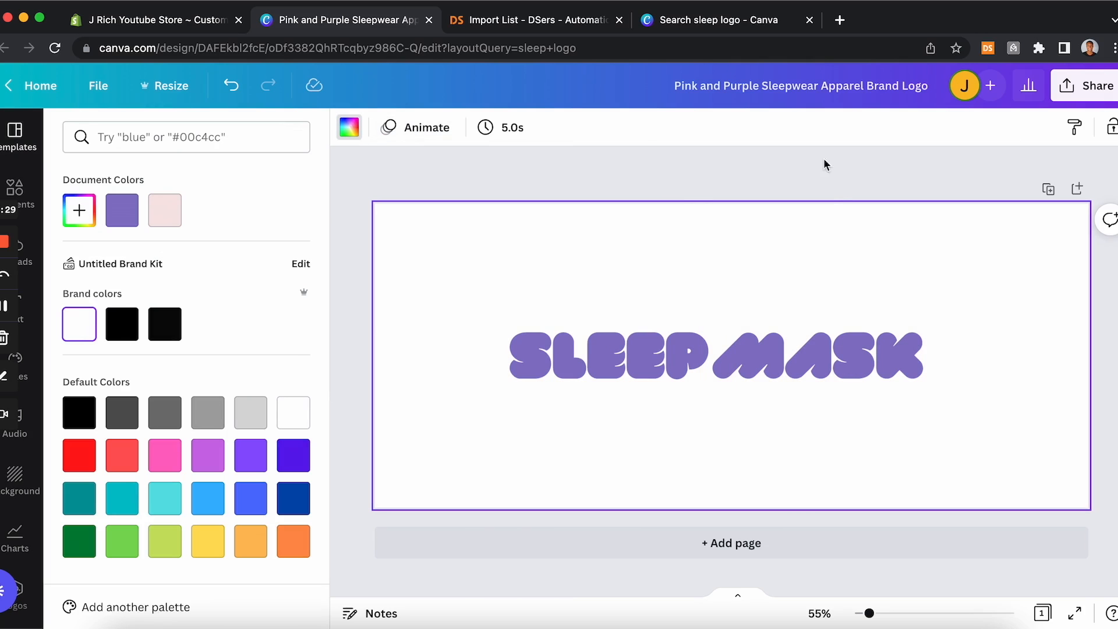
Step: Search elements for "sleep" and add the purple crescent moon with stars graphic
left_click(153, 20)
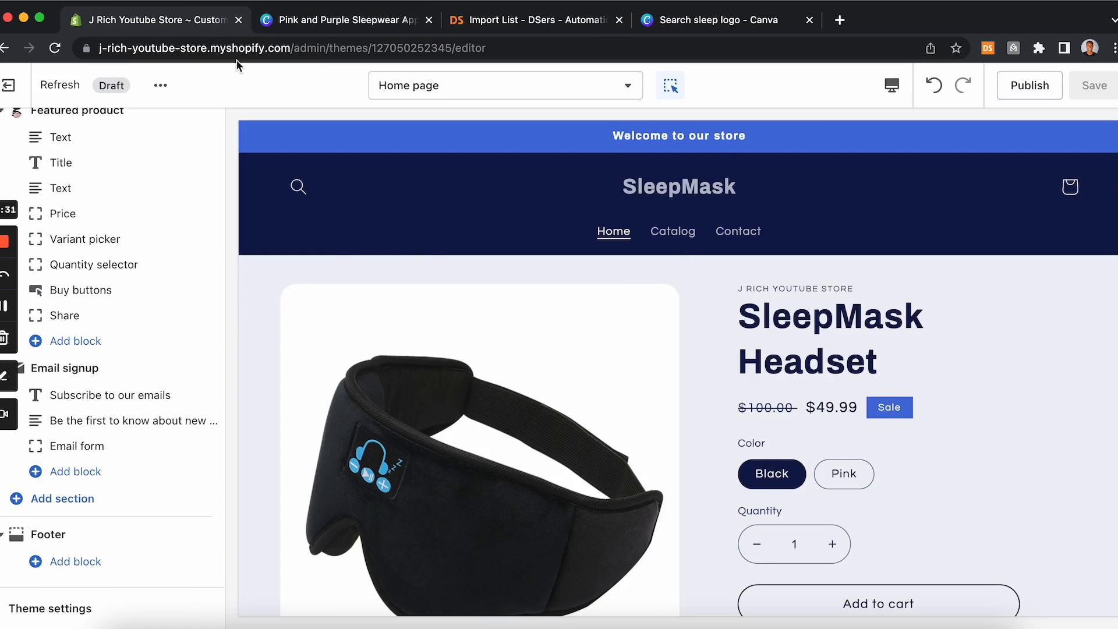
left_click(348, 20)
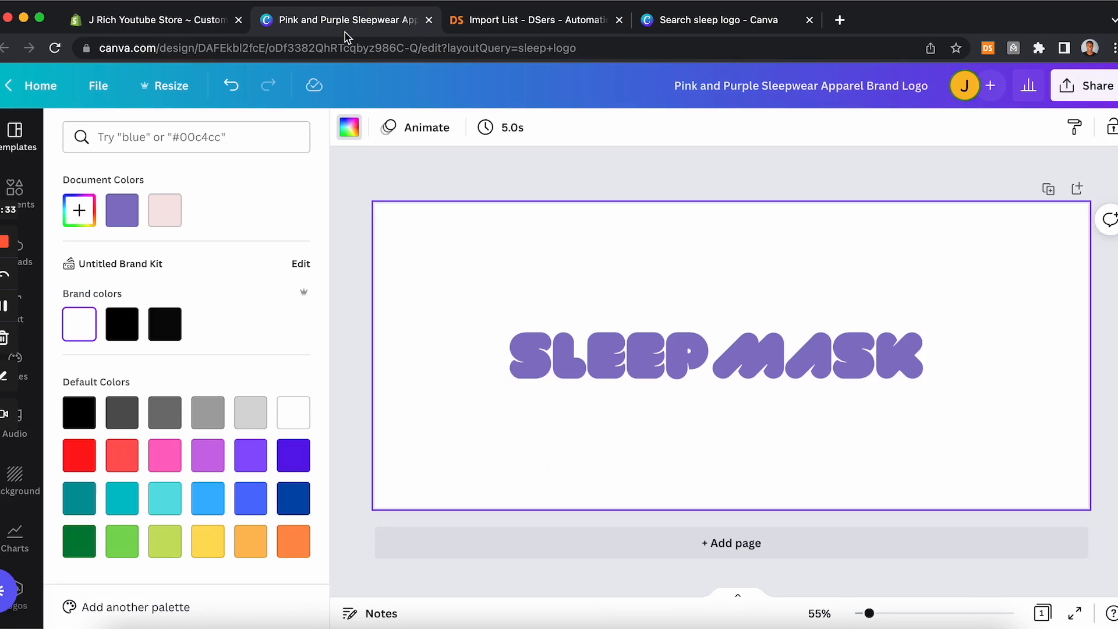
left_click(37, 187)
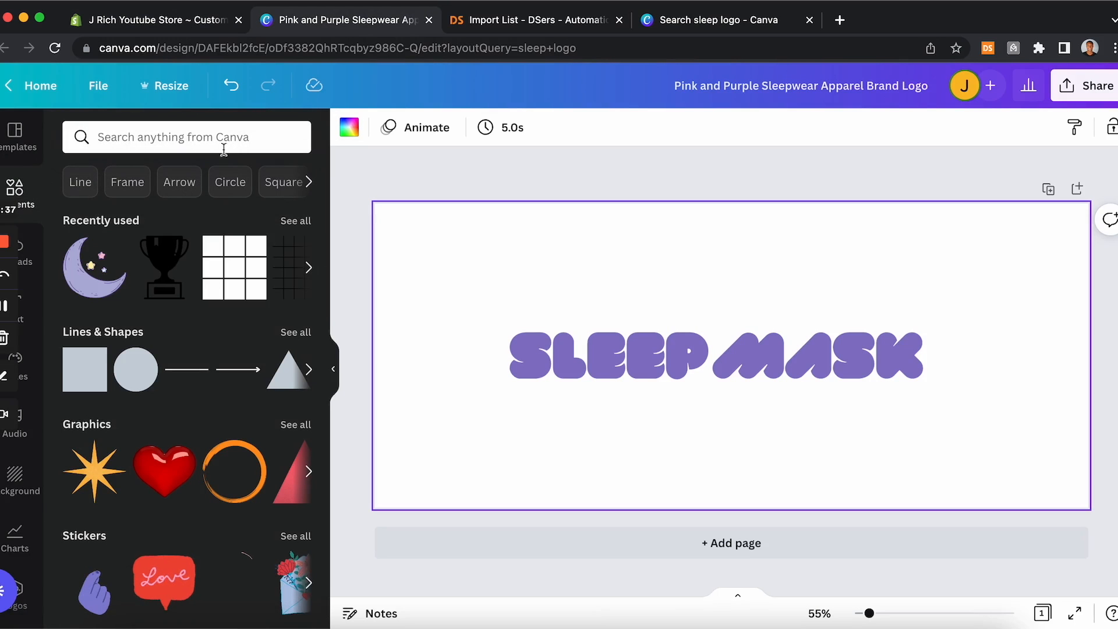
left_click(169, 141)
type("sl")
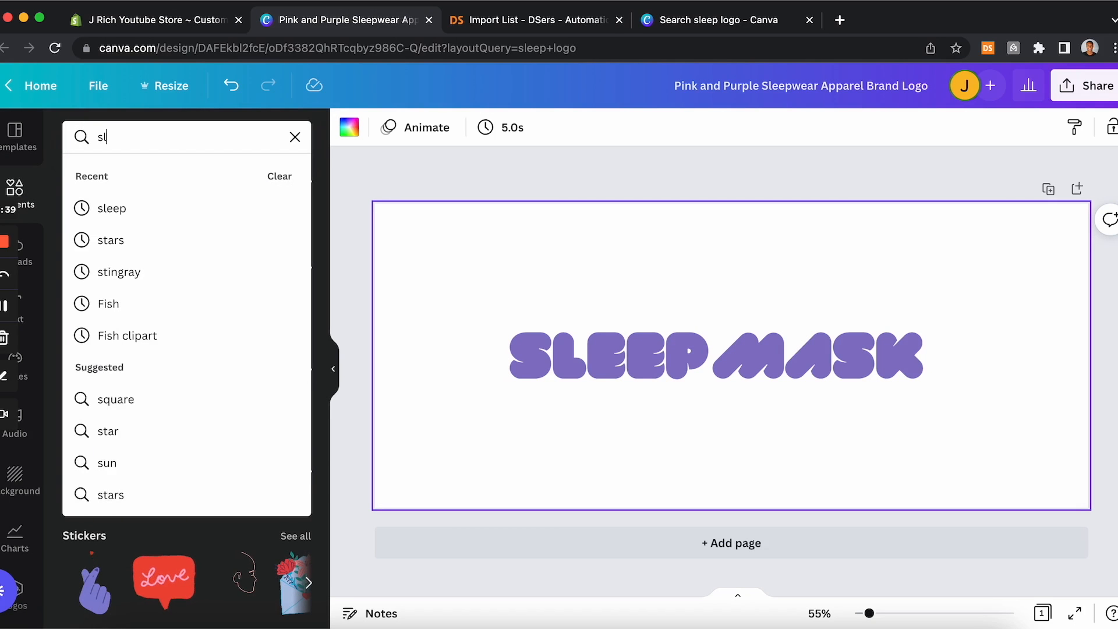
type("eep")
key("Return")
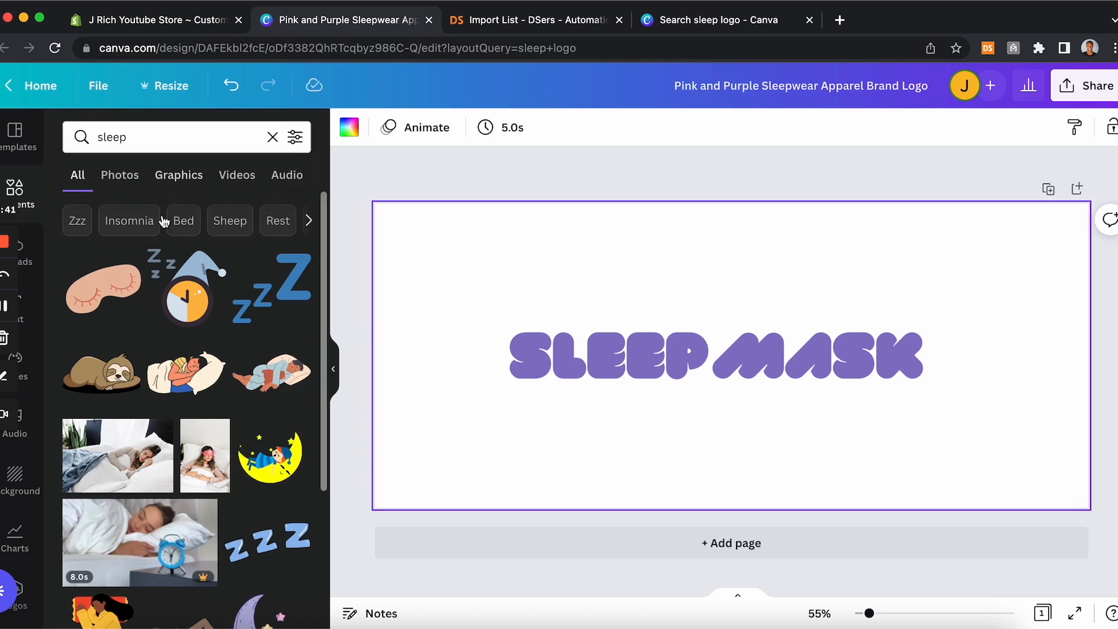
scroll(242, 348, "down", 5)
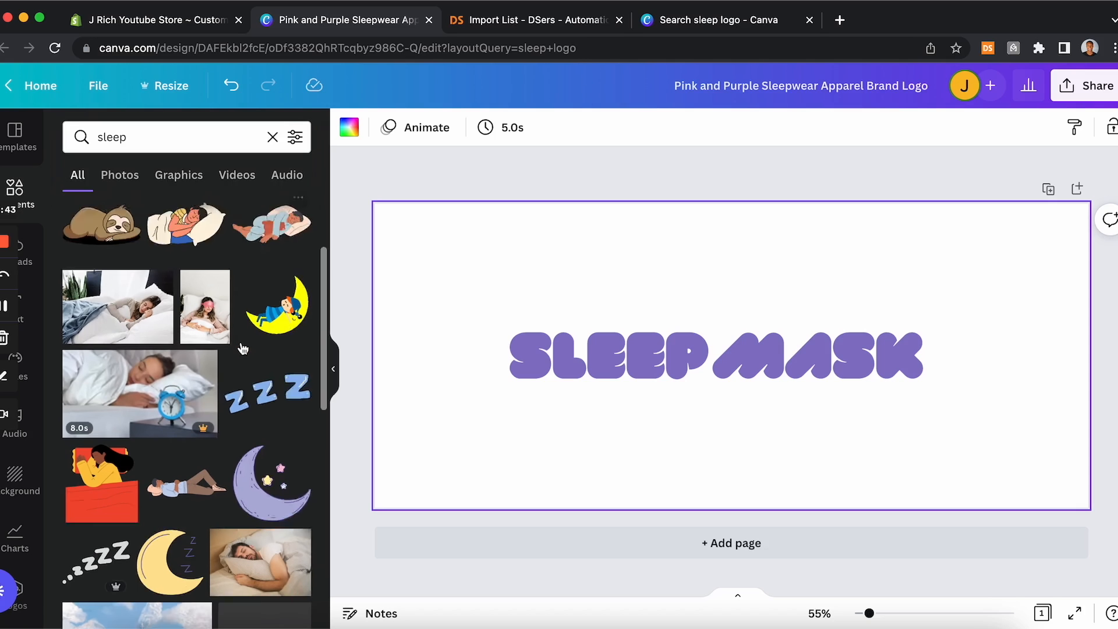
left_click(263, 405)
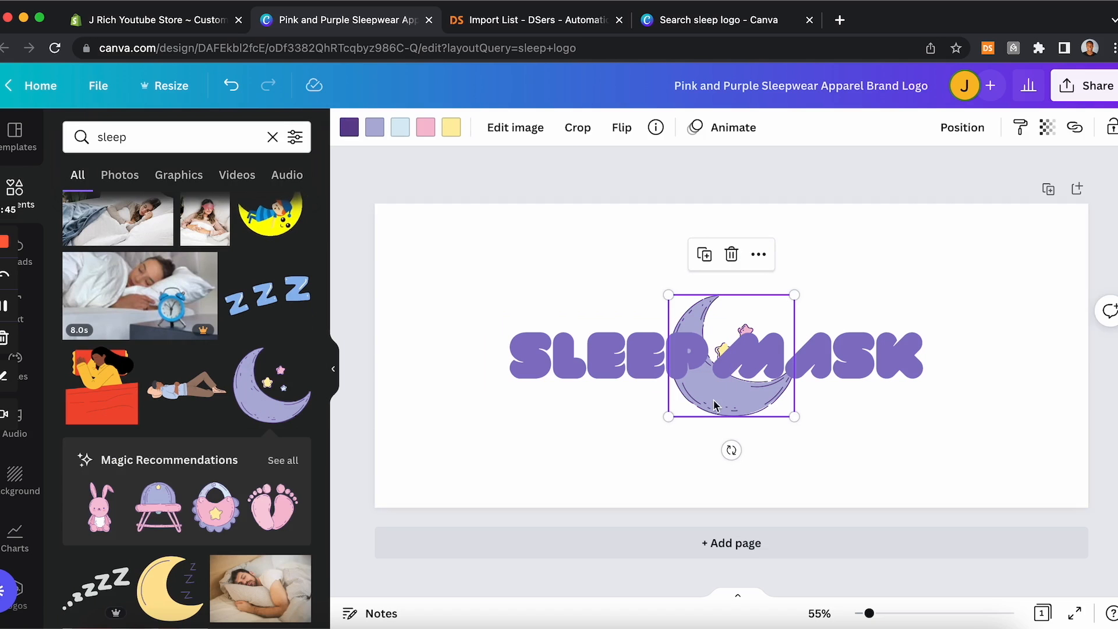
Step: Spread SLEEP and MASK apart and shrink the moon to sit between them
left_click_drag(878, 371, 961, 357)
left_click_drag(689, 369, 622, 369)
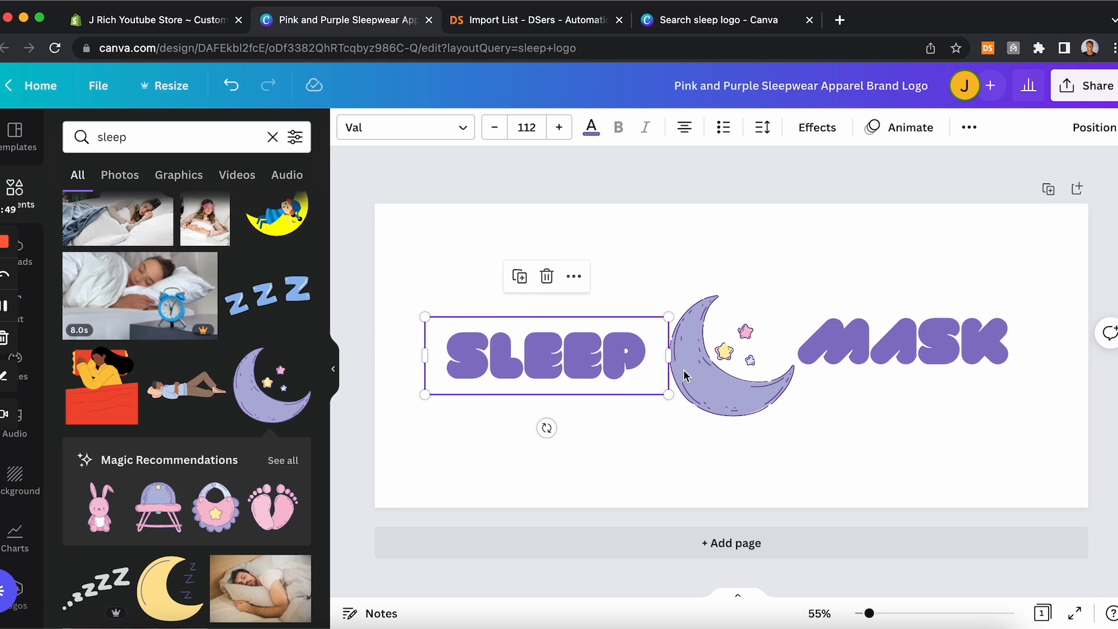
left_click(748, 351)
left_click_drag(796, 293, 771, 317)
left_click_drag(734, 371, 722, 356)
left_click_drag(907, 365, 897, 364)
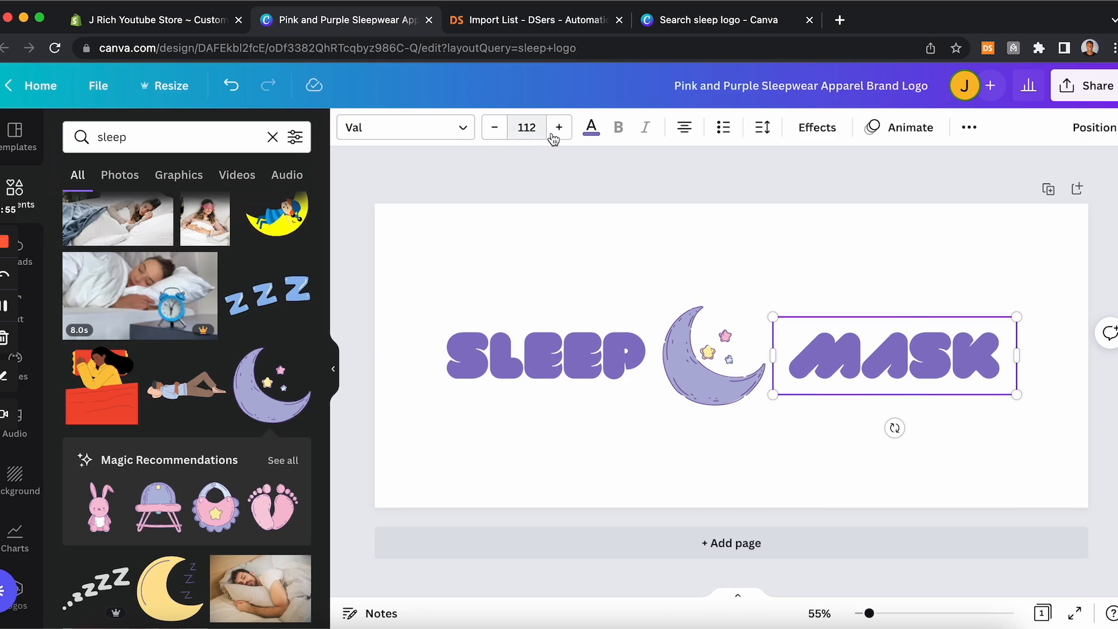
Step: Change the MASK text colour to black
left_click(592, 130)
left_click(131, 372)
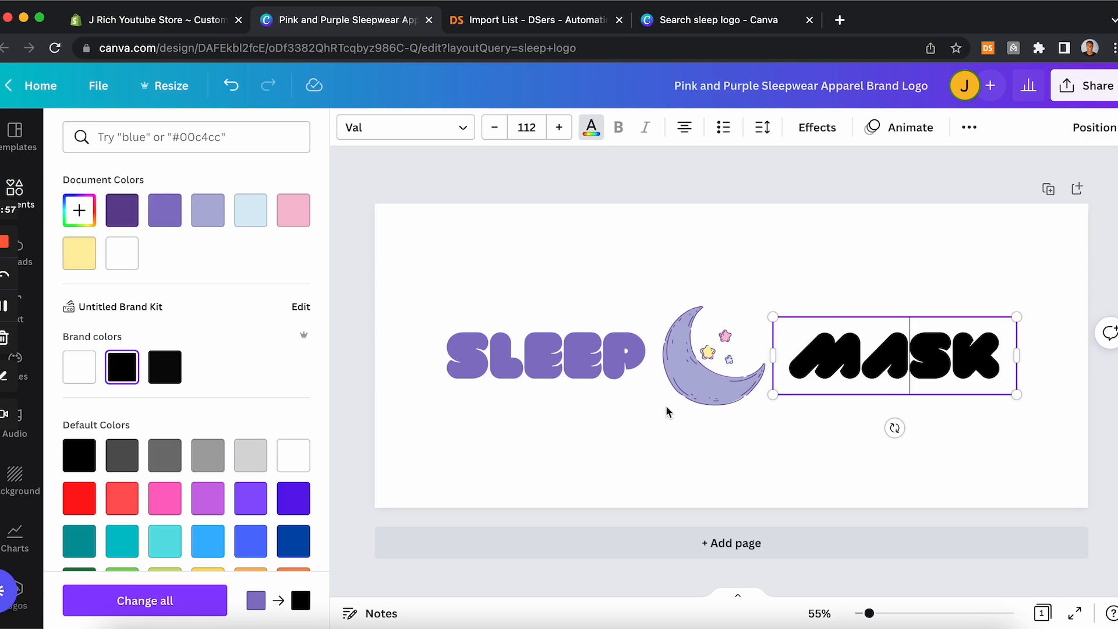
key("Escape")
left_click(757, 254)
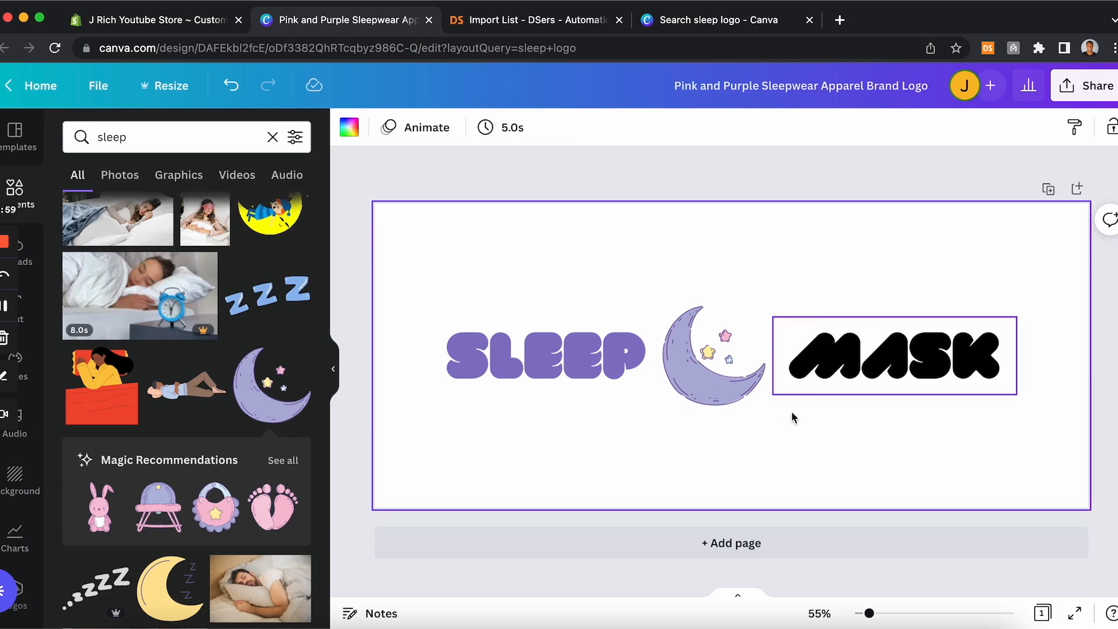
Step: Shrink the moon further and move SLEEP and MASK closer to it
left_click(587, 376)
left_click_drag(587, 376, 597, 376)
left_click_drag(871, 357, 865, 360)
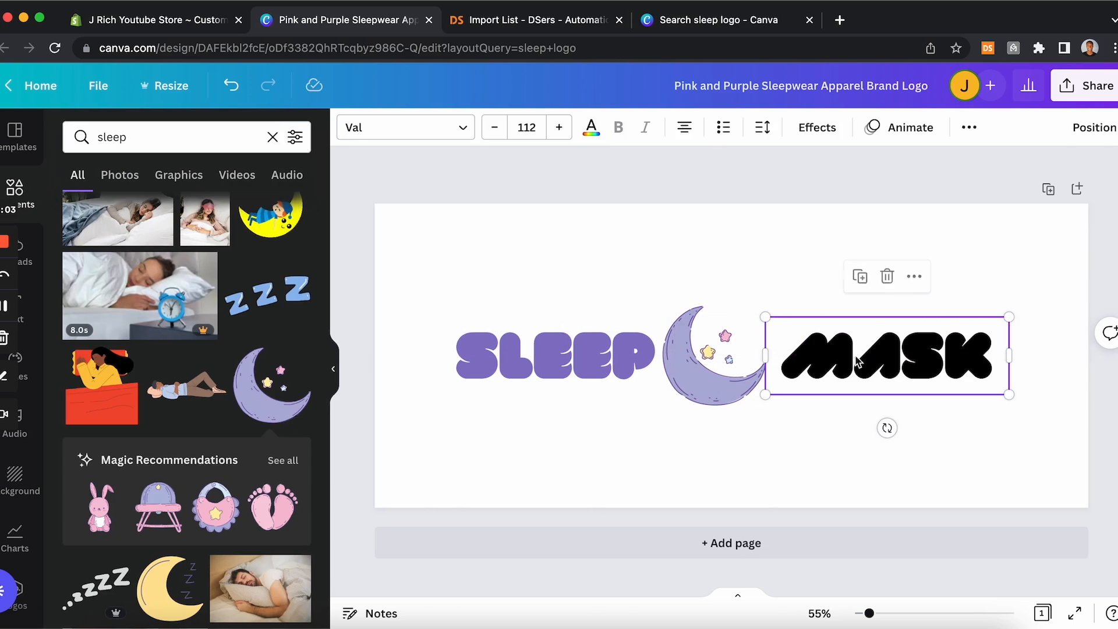
left_click(724, 340)
left_click_drag(765, 305, 748, 322)
left_click_drag(657, 406, 669, 400)
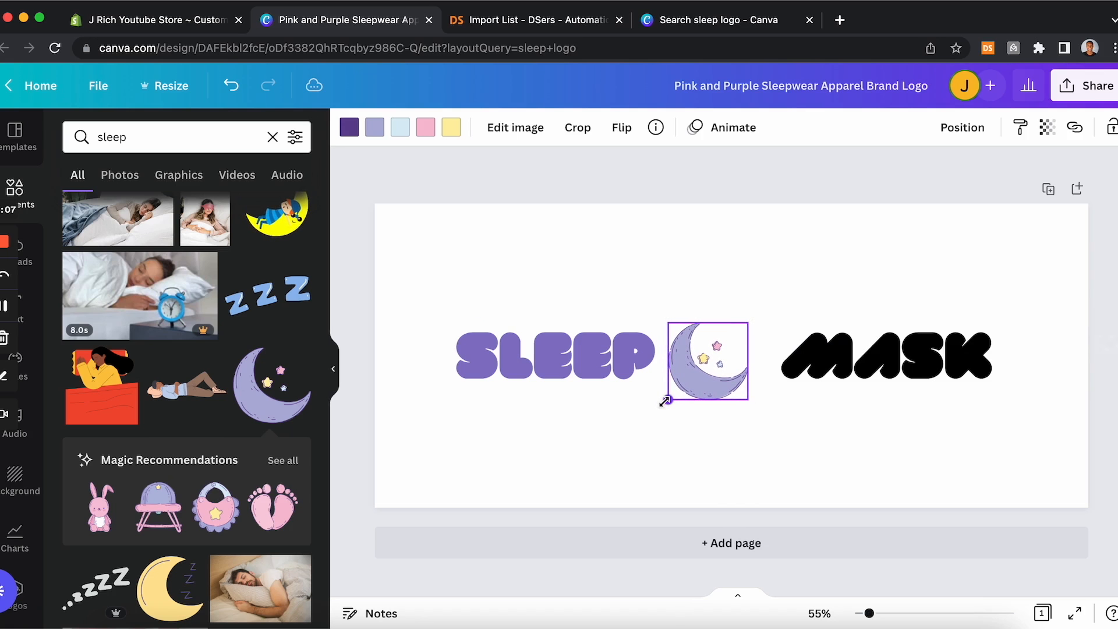
left_click_drag(876, 373, 865, 373)
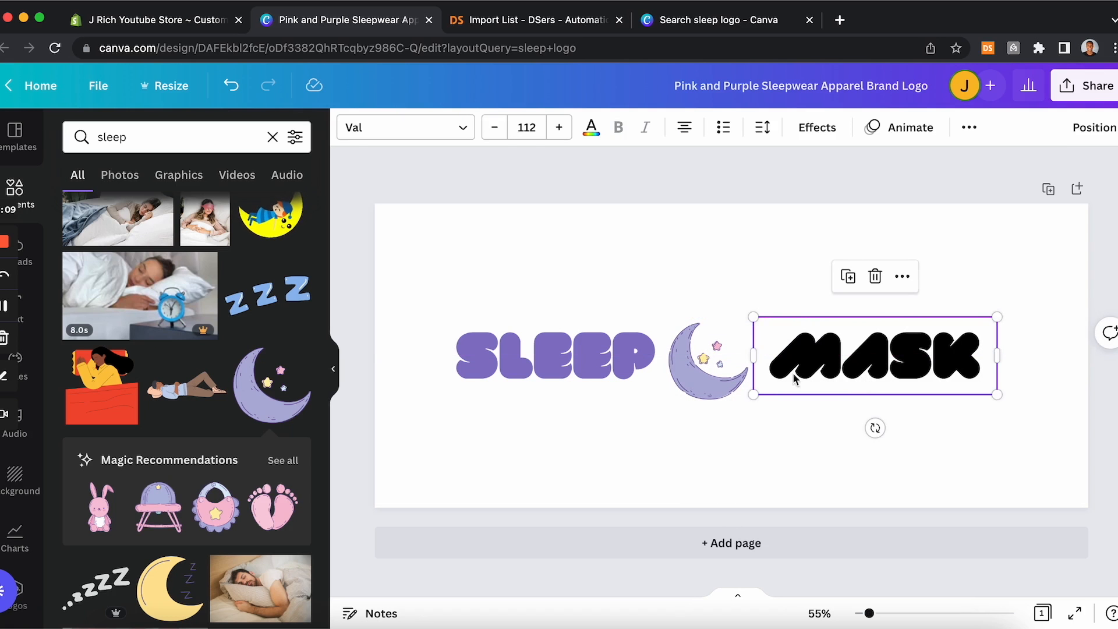
left_click(1039, 406)
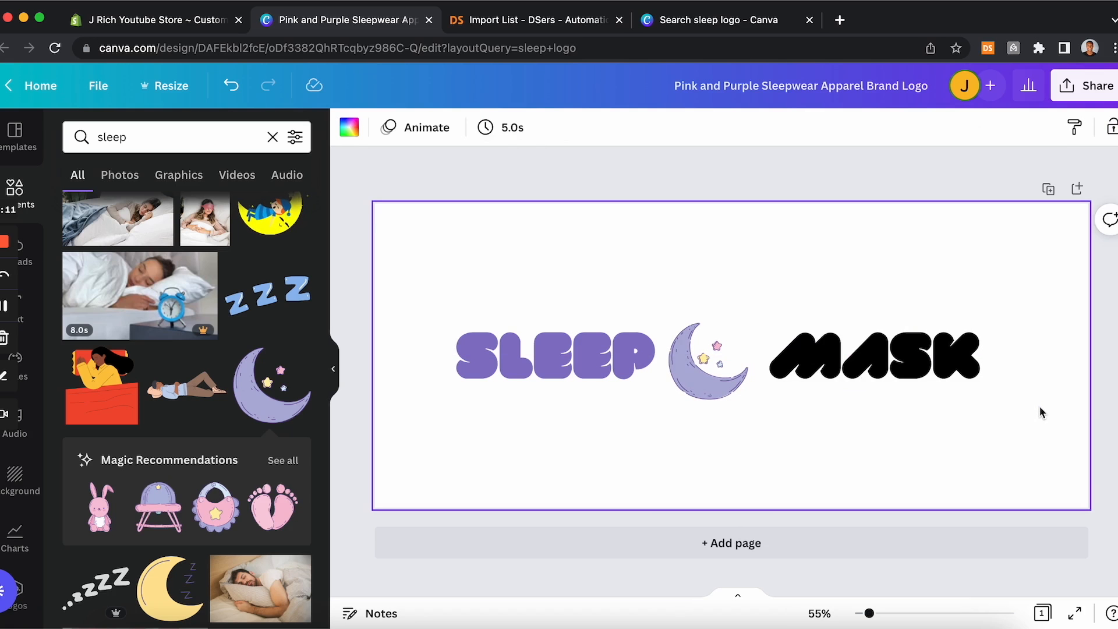
Step: Nudge SLEEP, the moon and MASK together into a tight, centred logo
left_click_drag(947, 366, 927, 366)
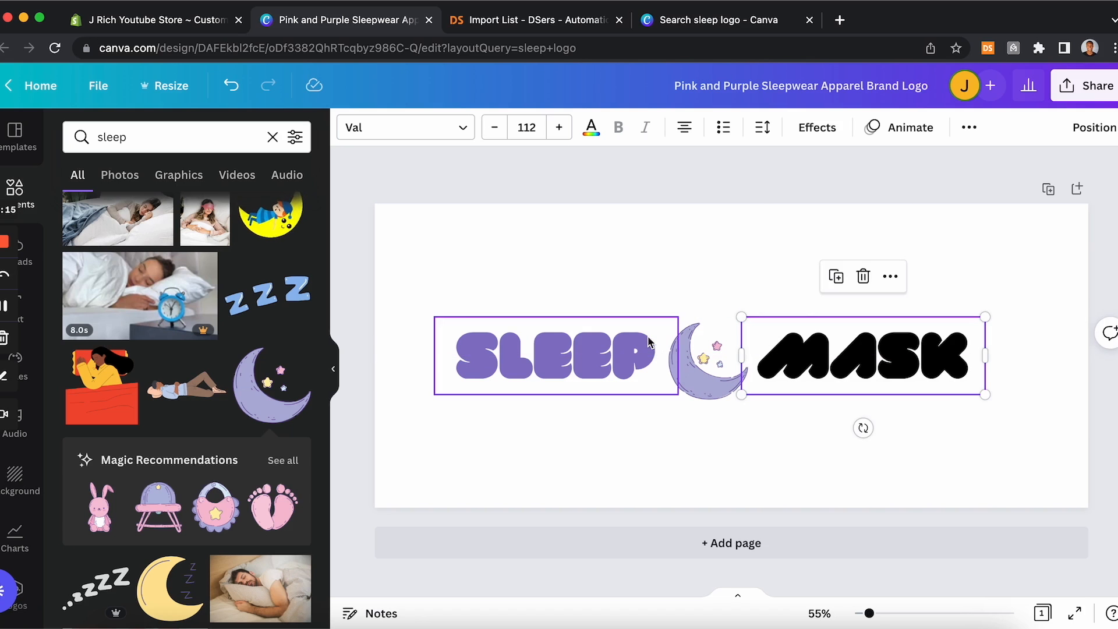
left_click_drag(563, 328, 576, 338)
left_click(803, 294)
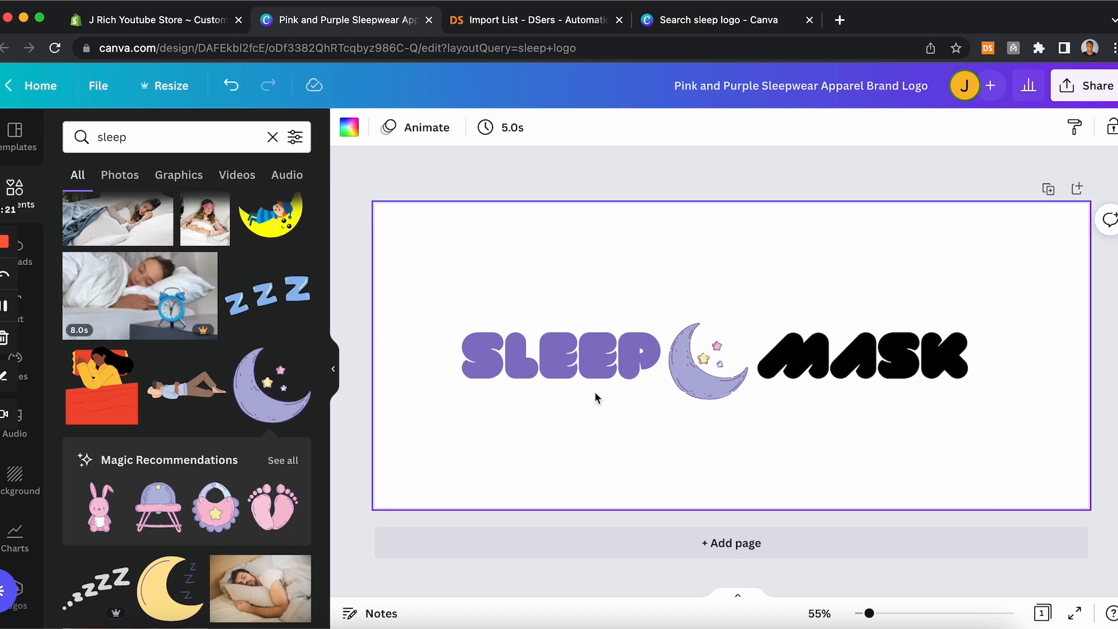
left_click(711, 374)
left_click_drag(710, 374, 710, 369)
left_click(816, 372)
left_click_drag(815, 372, 812, 372)
left_click(994, 431)
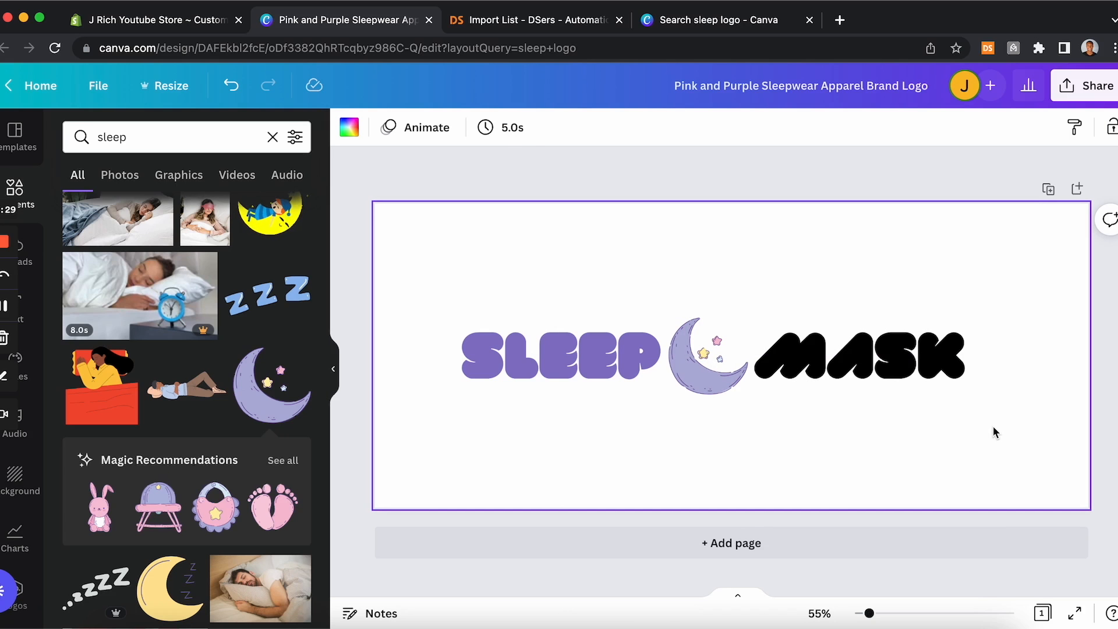
Step: Download the logo design as a PNG with a transparent background
left_click(1079, 94)
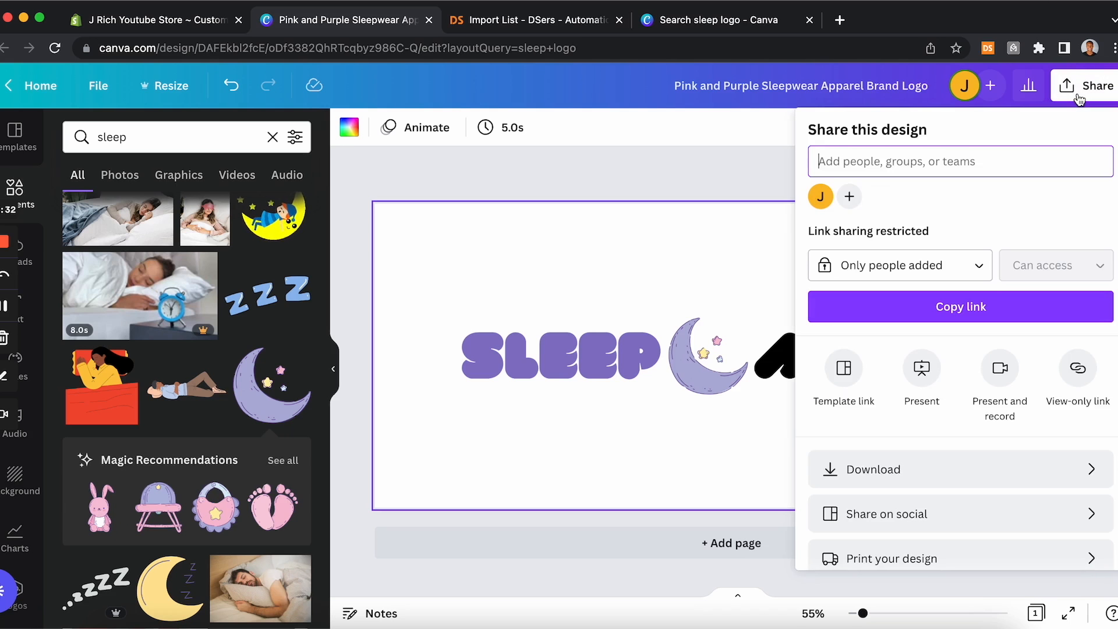
left_click(1064, 490)
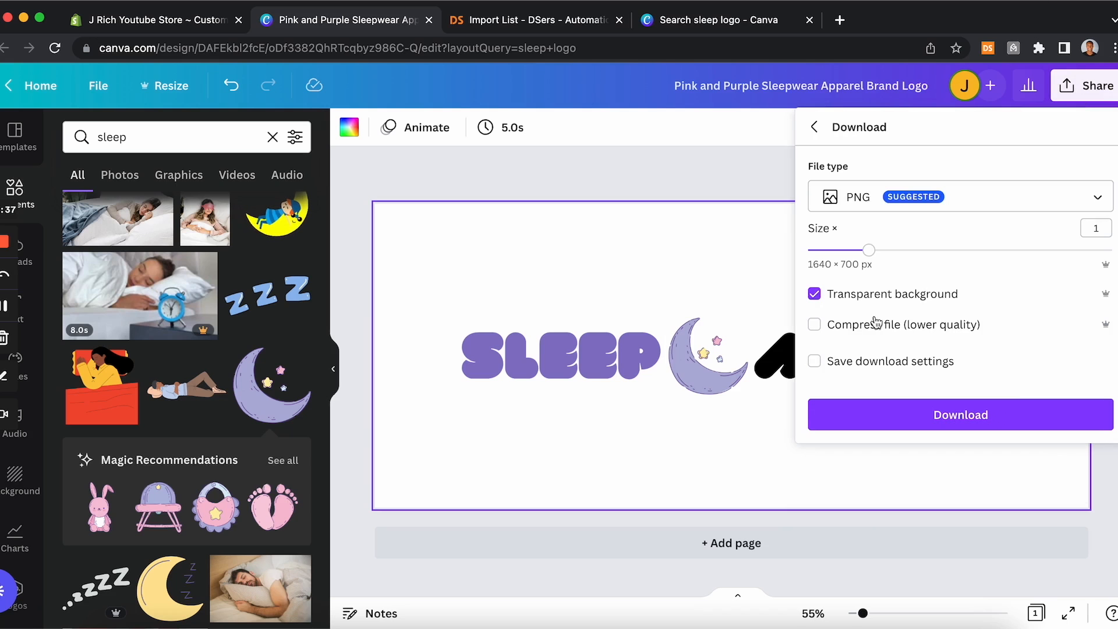
left_click(950, 411)
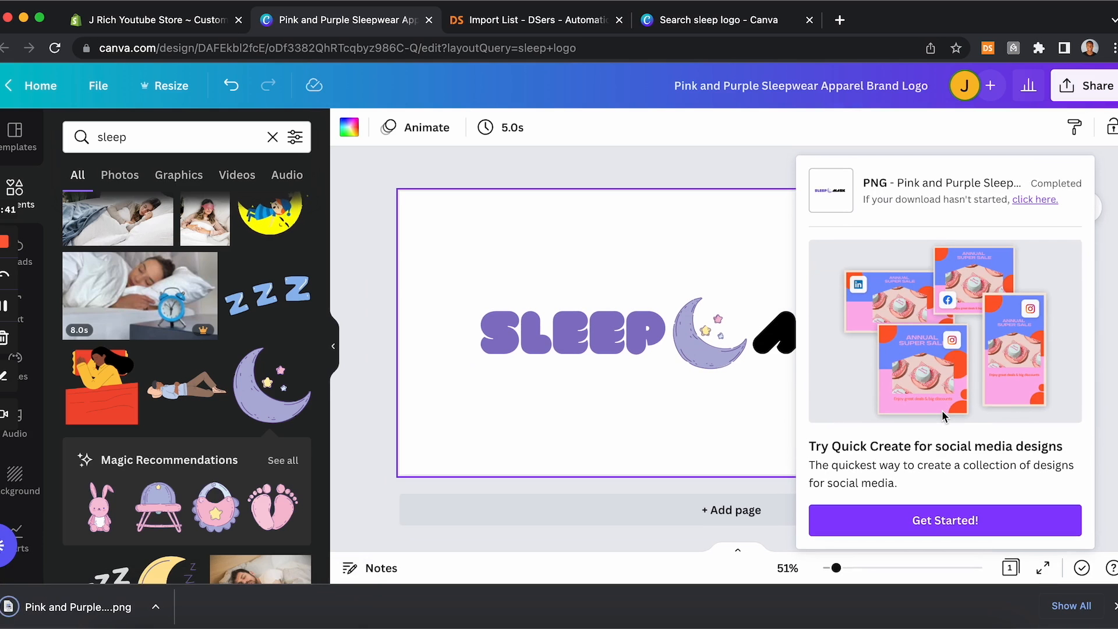
left_click(1112, 236)
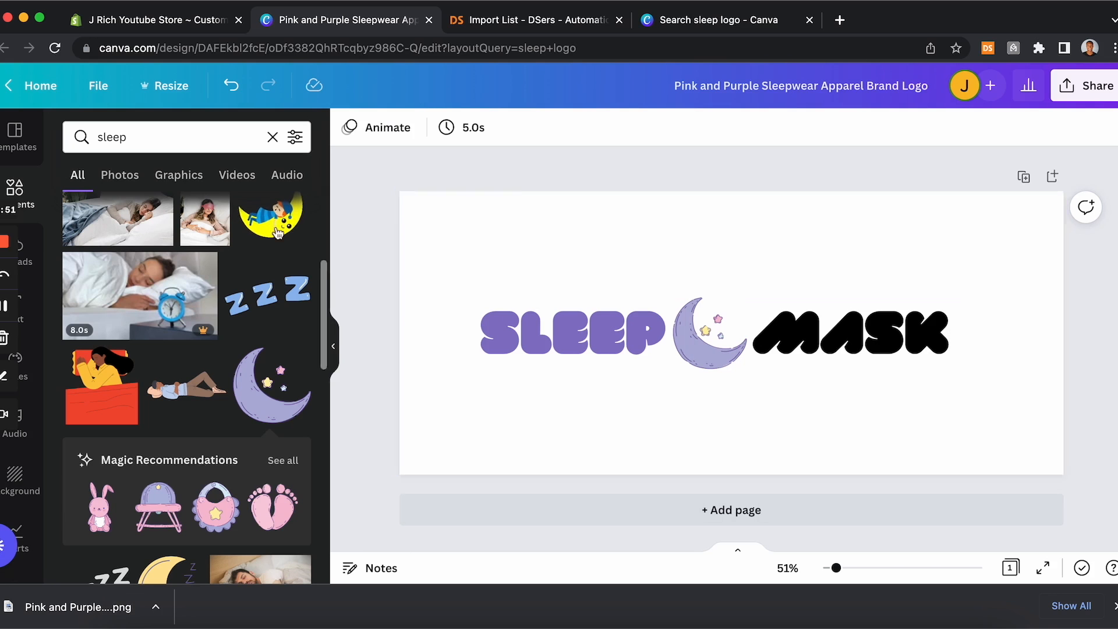
Step: Open the downloaded PNG and crop it tightly around the SLEEP moon MASK artwork
left_click(68, 609)
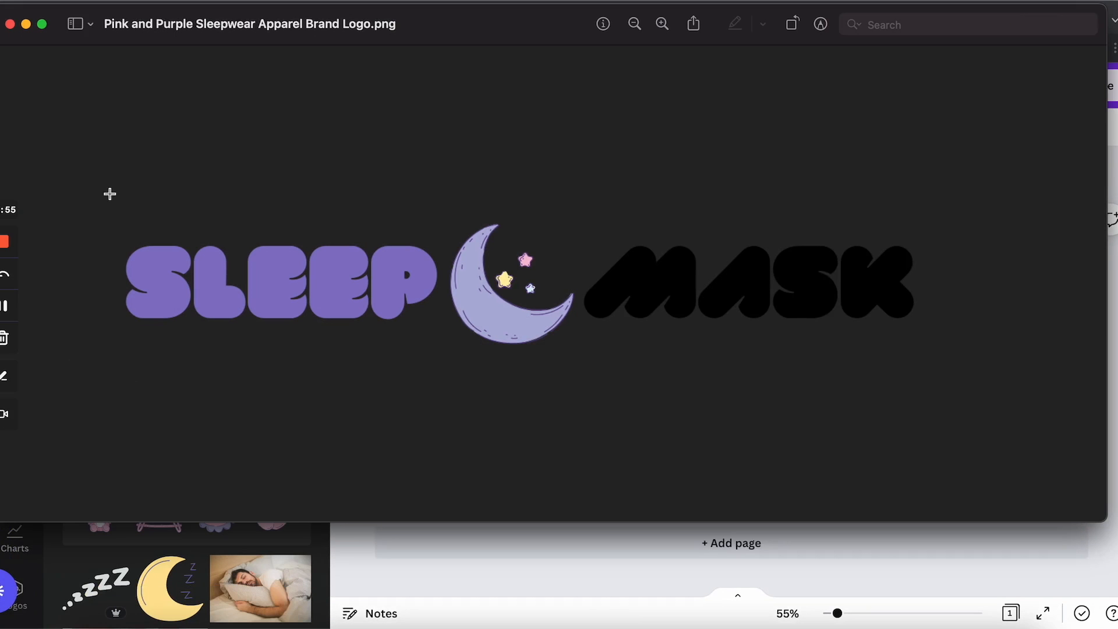
left_click_drag(354, 260, 920, 350)
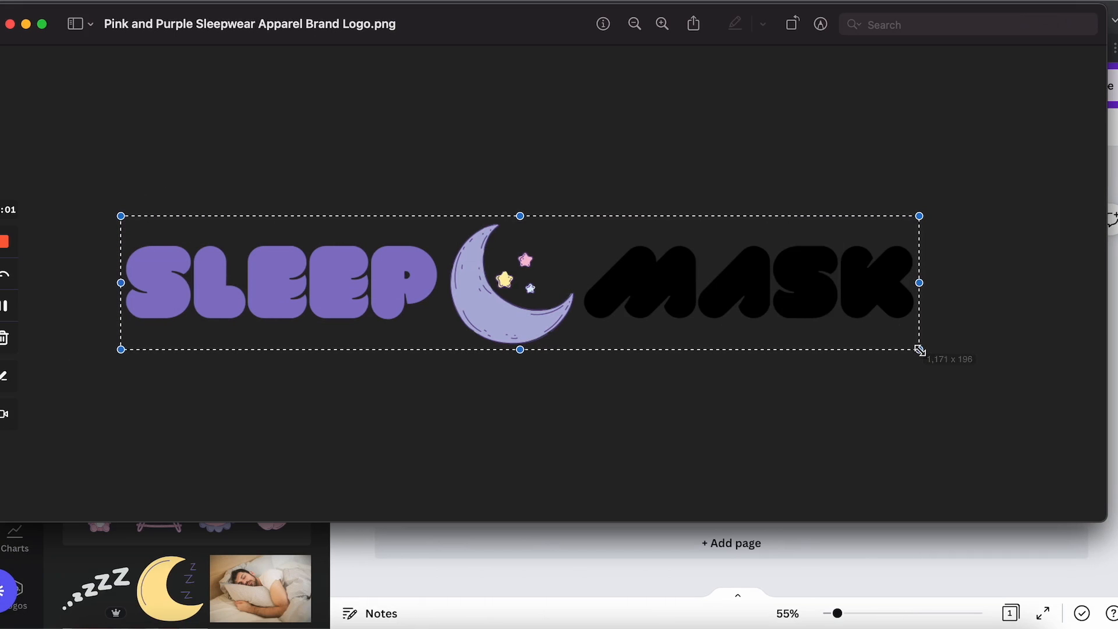
left_click_drag(919, 217, 920, 222)
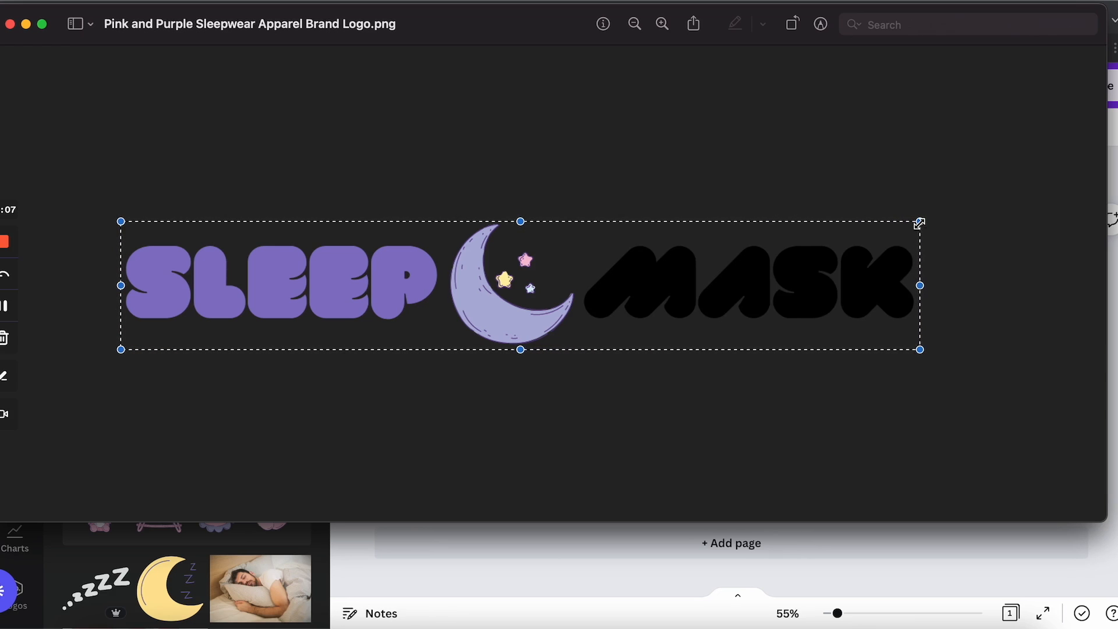
left_click(241, 1)
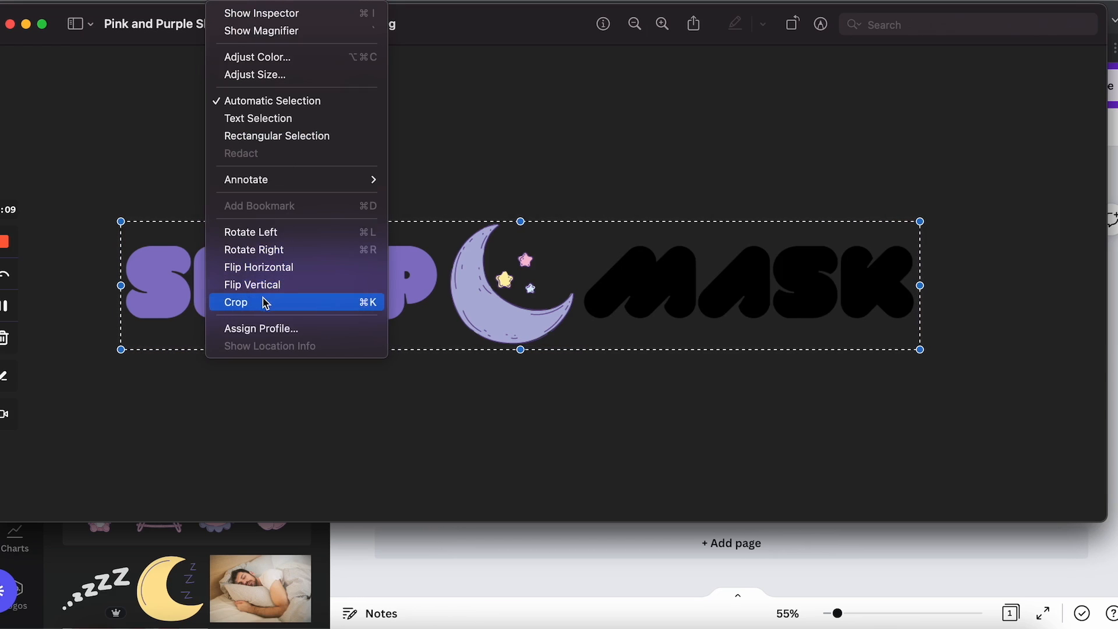
left_click(300, 301)
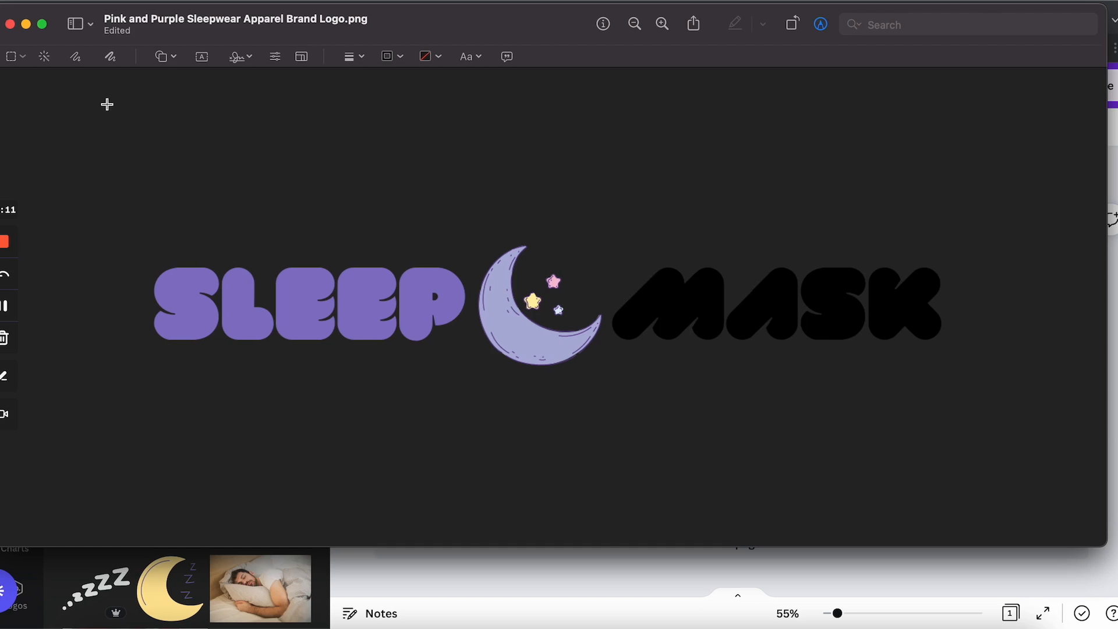
left_click(9, 25)
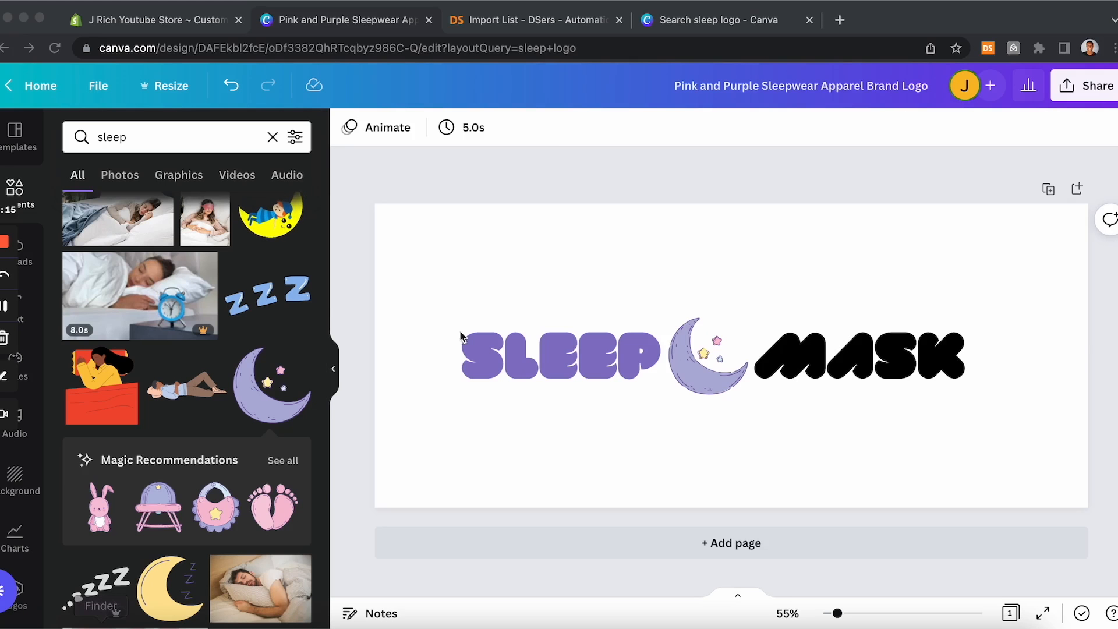
Step: In the store theme editor, upload the cropped logo image and set it as the header logo
left_click(178, 28)
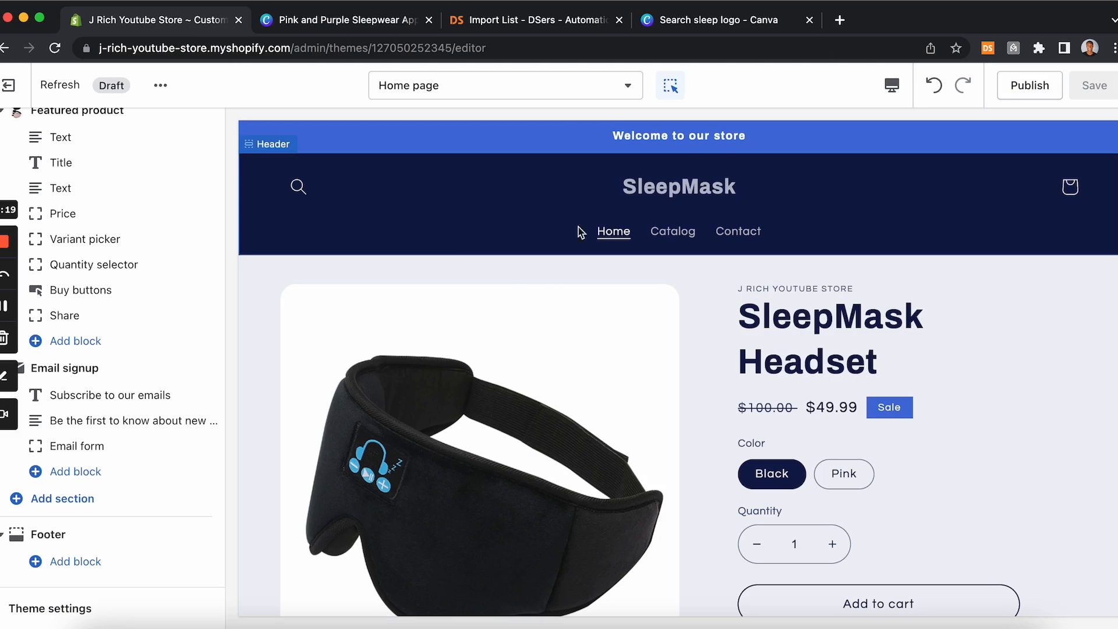
left_click(682, 187)
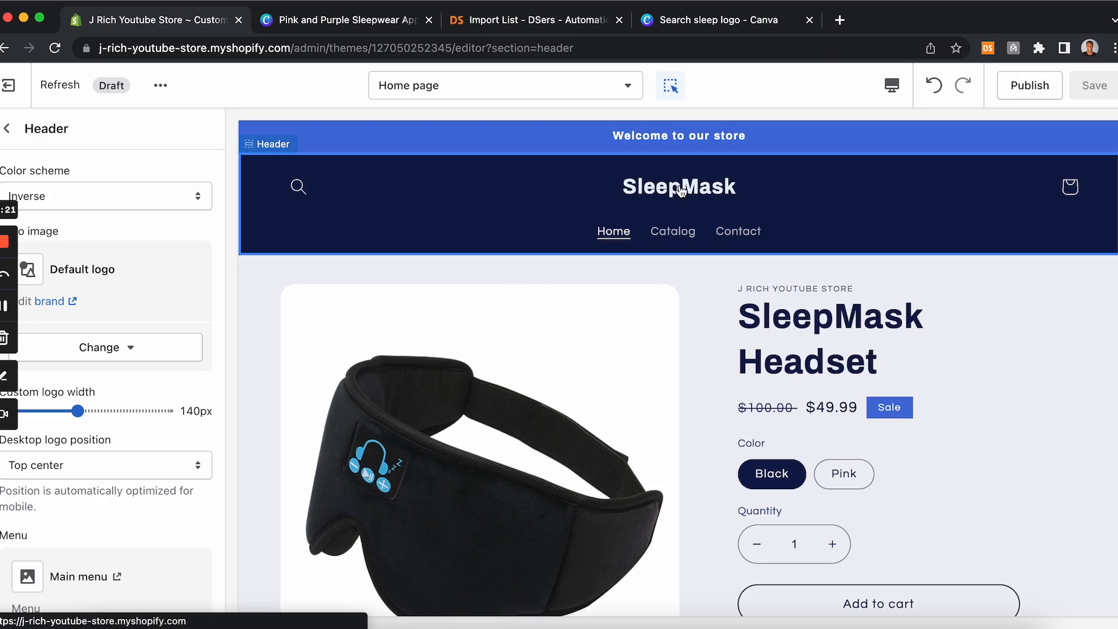
left_click(681, 191)
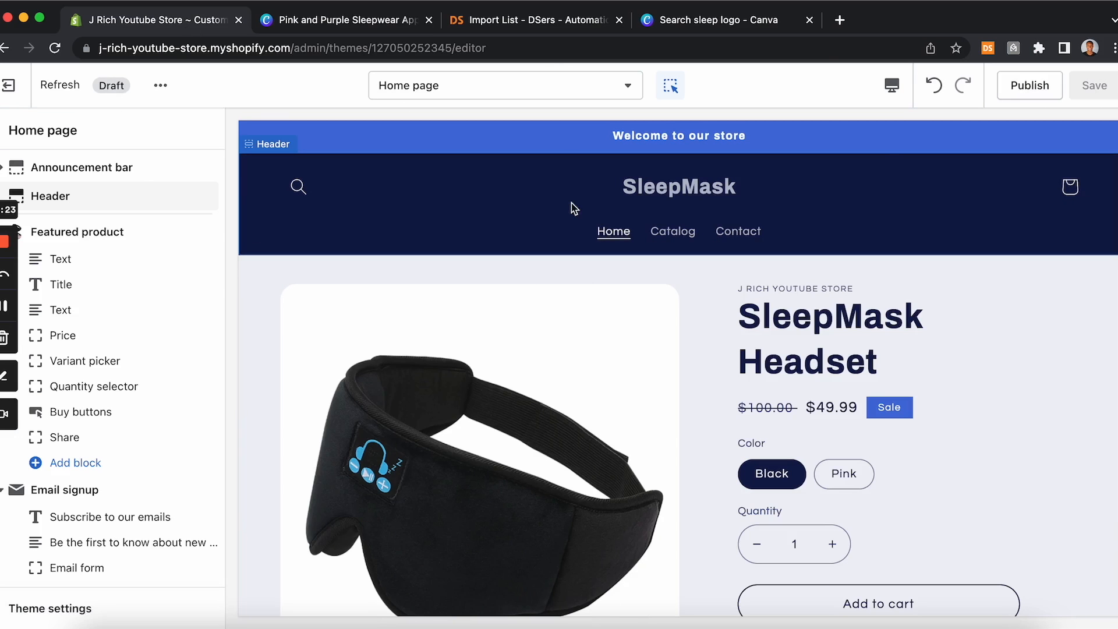
left_click(79, 201)
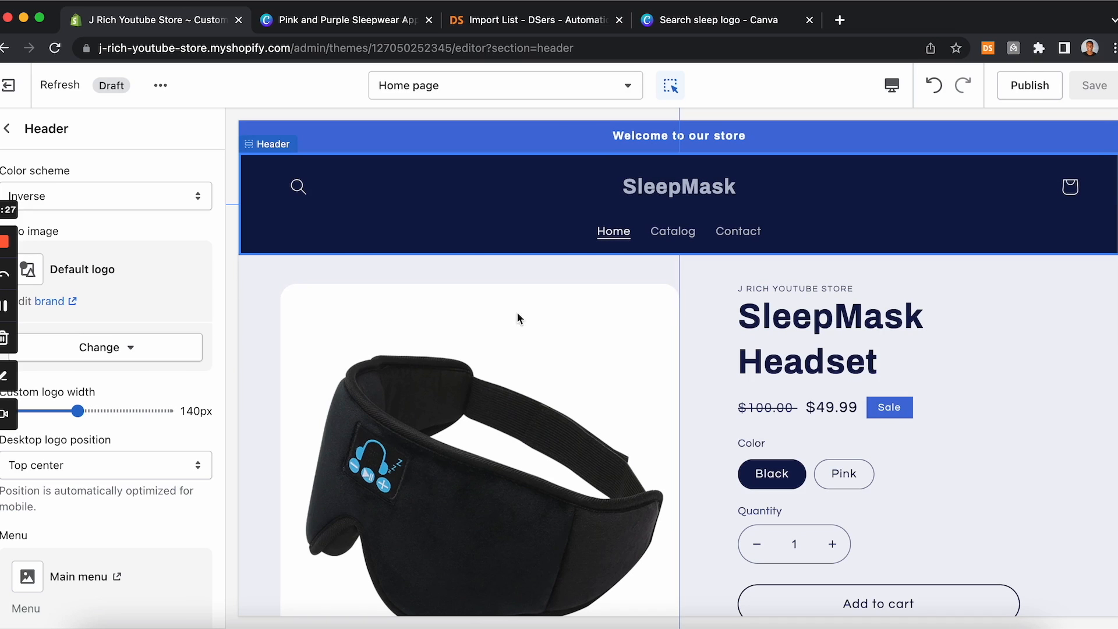
left_click(116, 353)
left_click(115, 451)
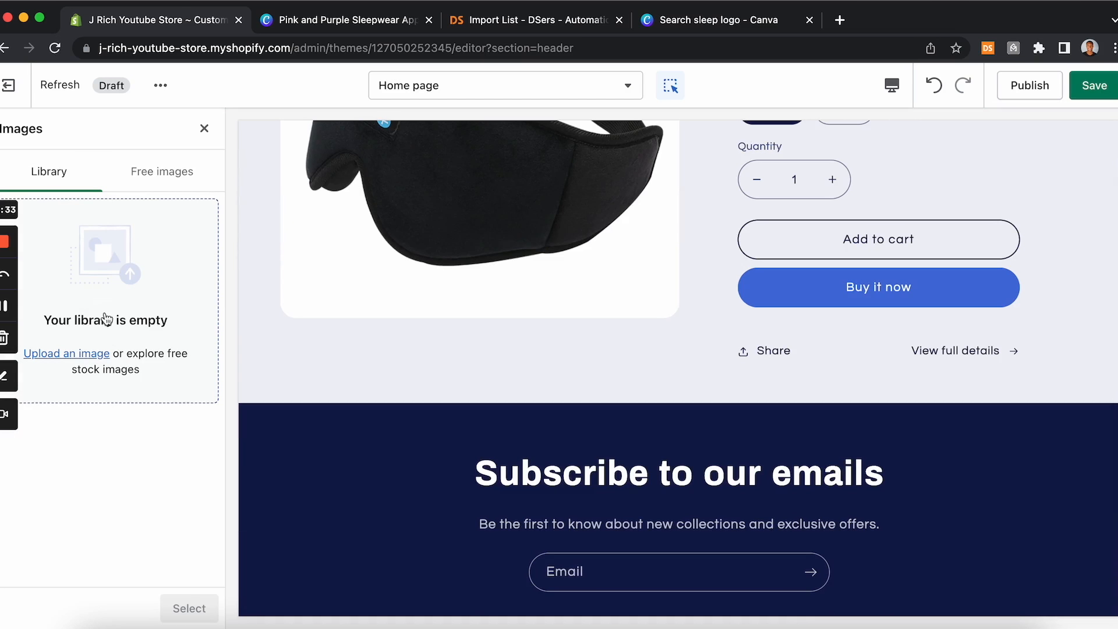
left_click(102, 283)
double_click(445, 267)
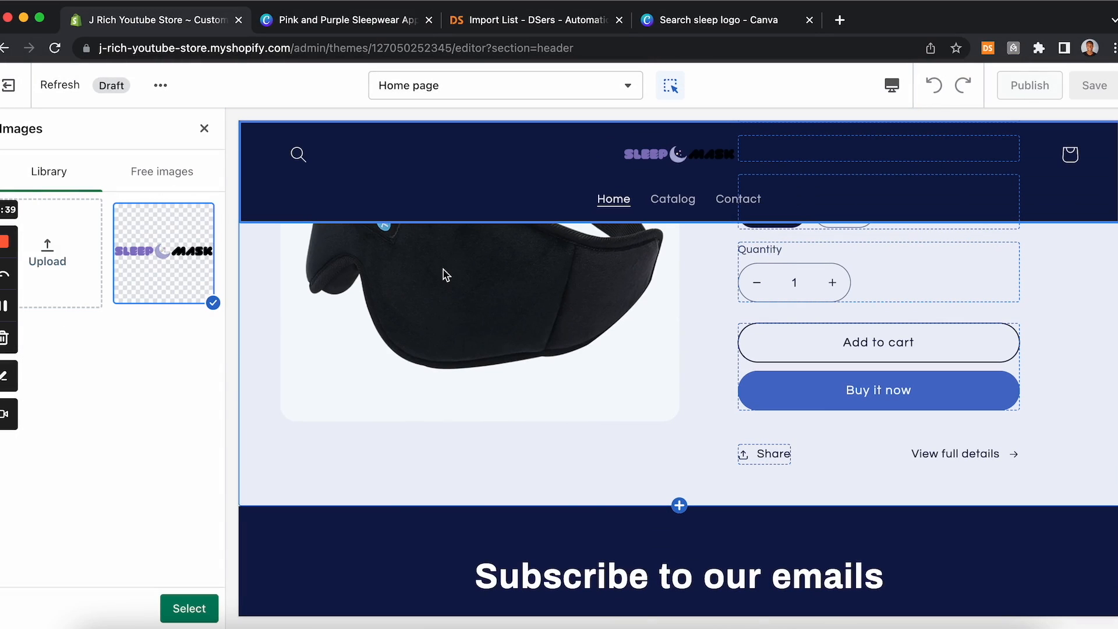
scroll(756, 395, "up", 5)
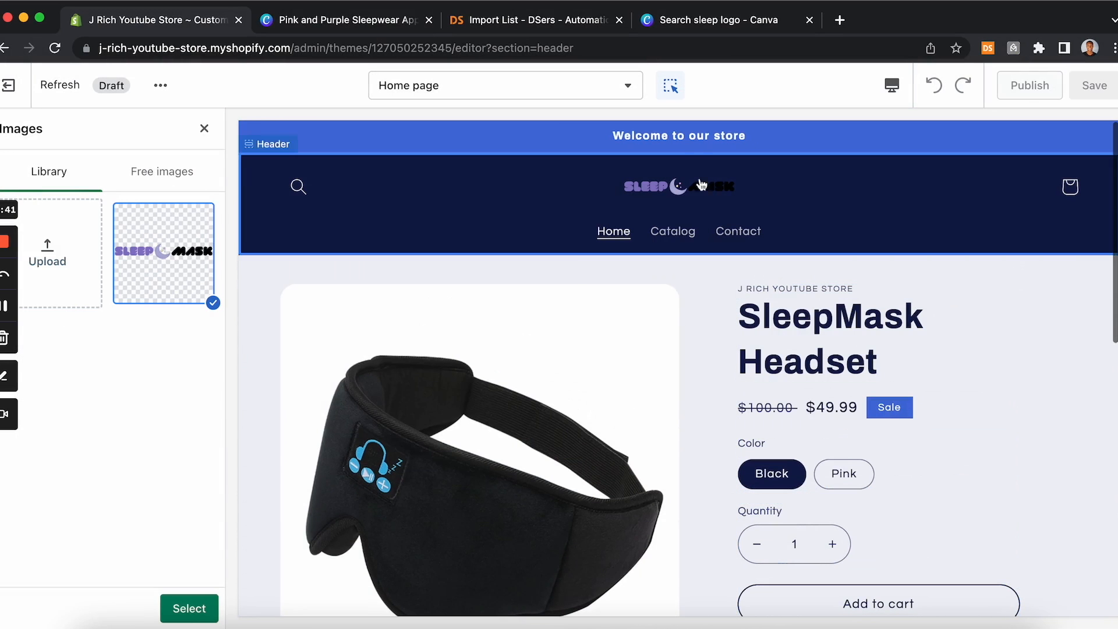
left_click(189, 607)
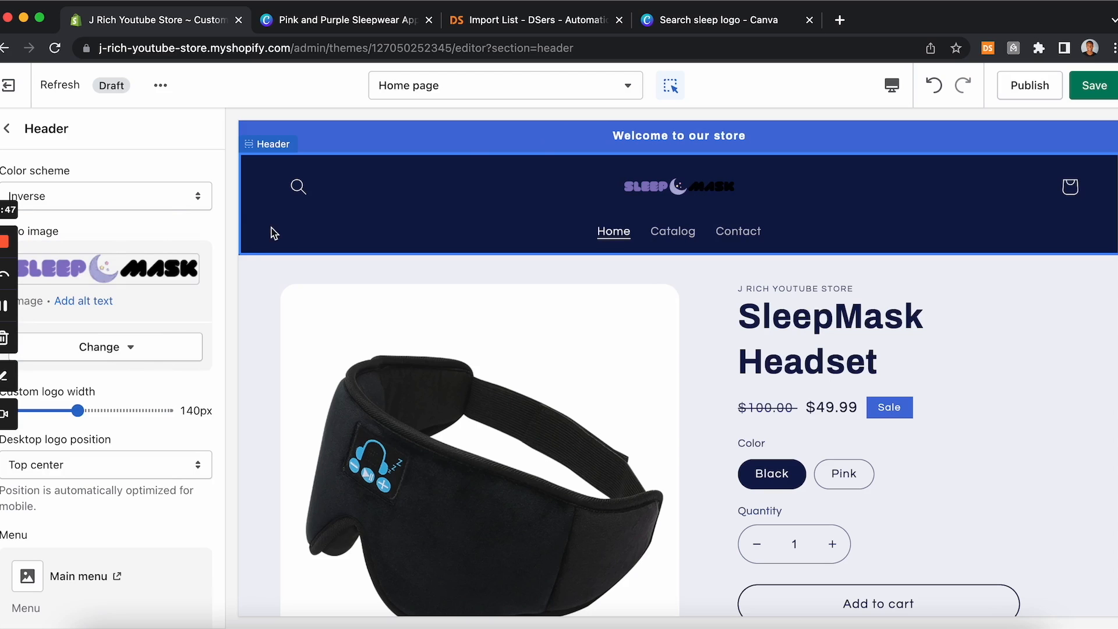
Step: Set the header colour scheme to Background 1 and widen the custom logo width to 250px
left_click(164, 207)
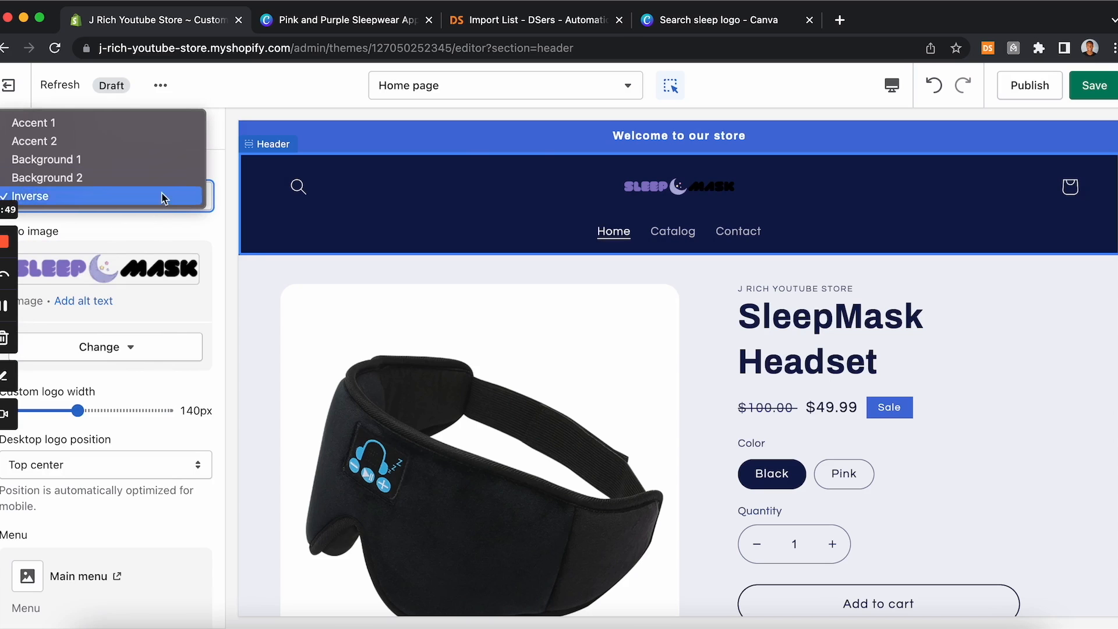
left_click(148, 160)
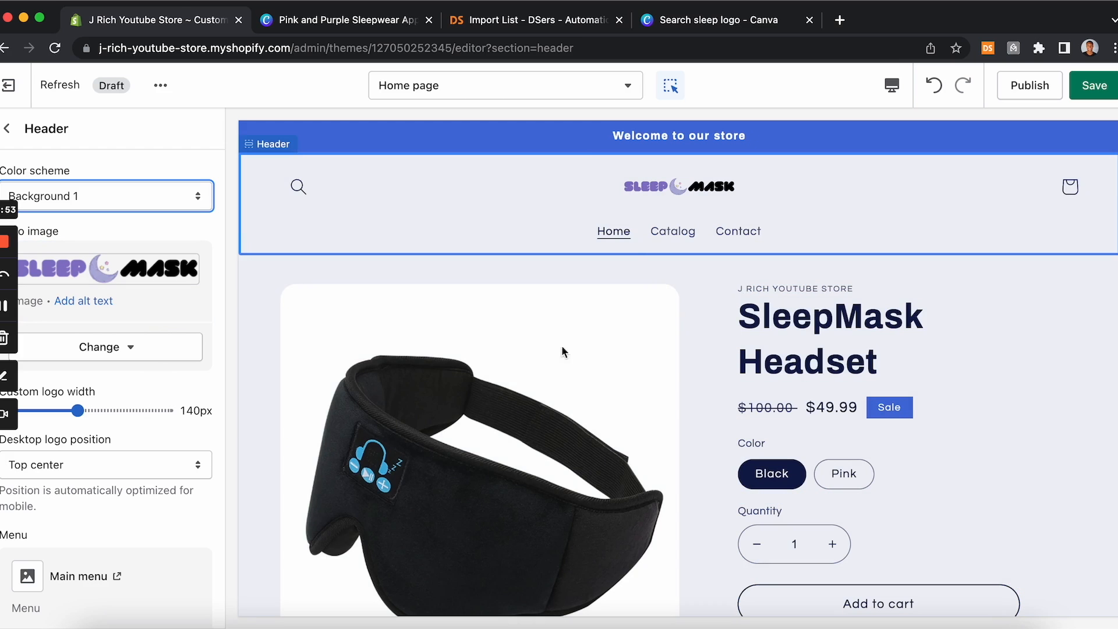
left_click_drag(74, 409, 97, 411)
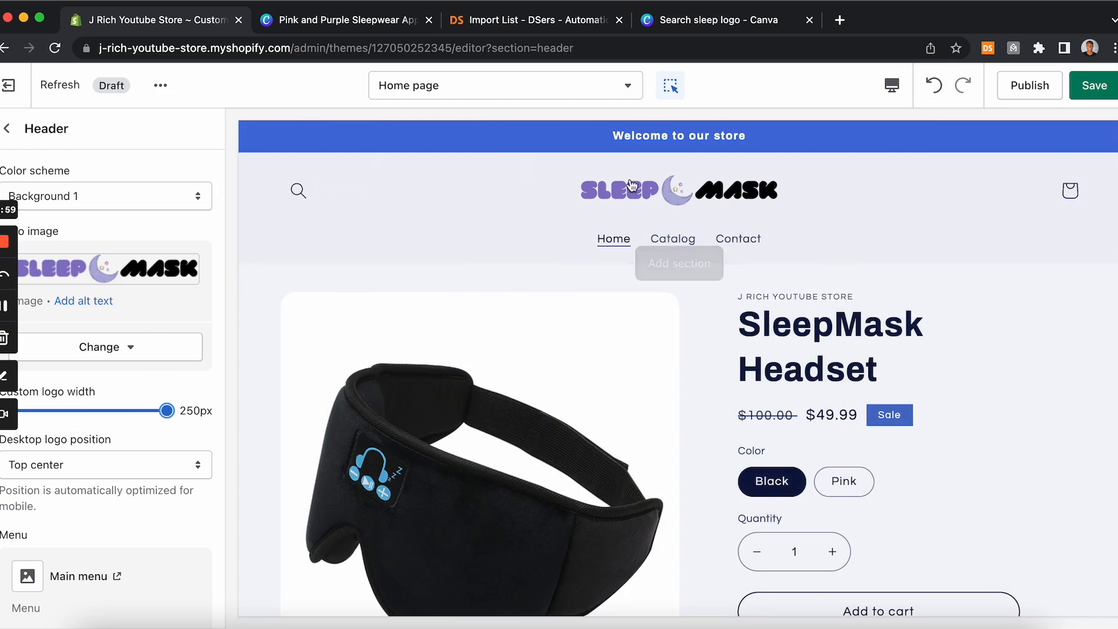
scroll(661, 380, "down", 2)
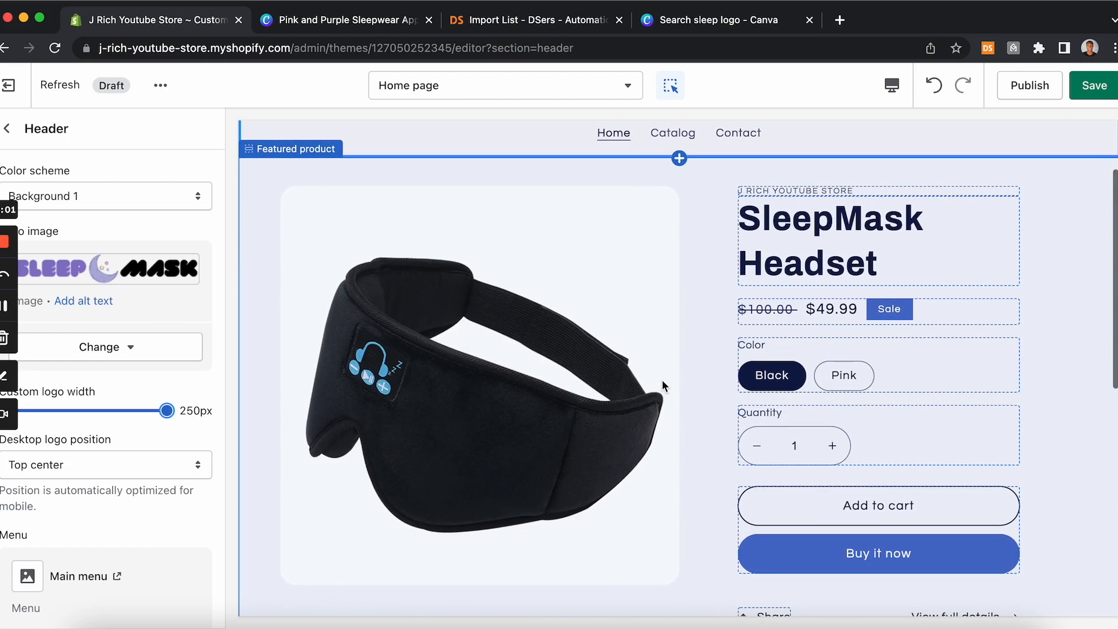
scroll(662, 379, "up", 2)
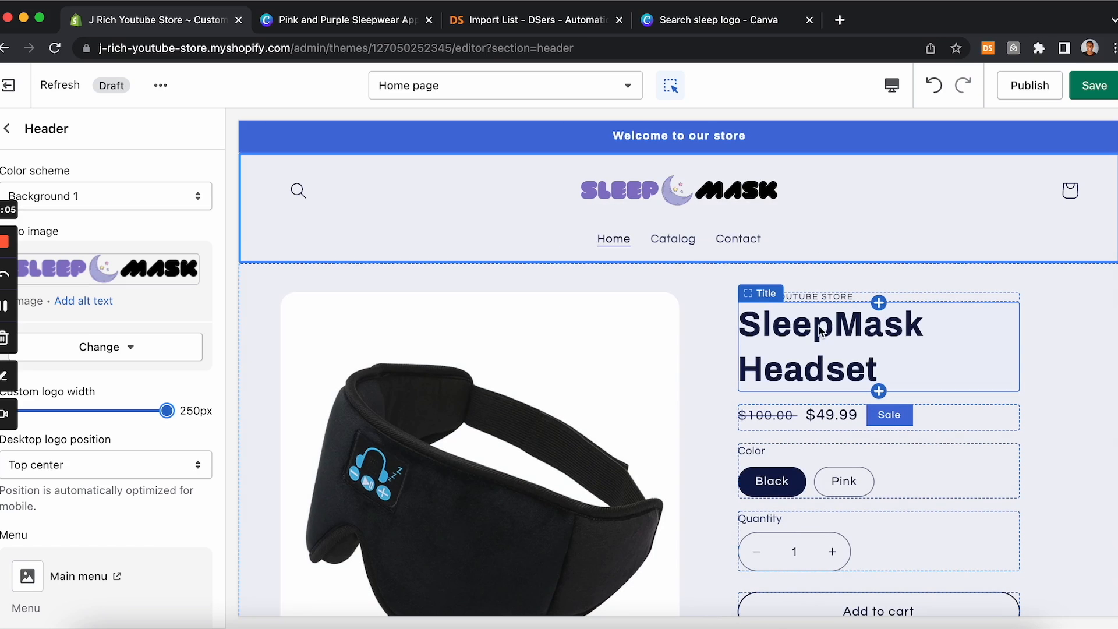
scroll(759, 424, "down", 2)
scroll(759, 424, "up", 2)
scroll(794, 330, "down", 10)
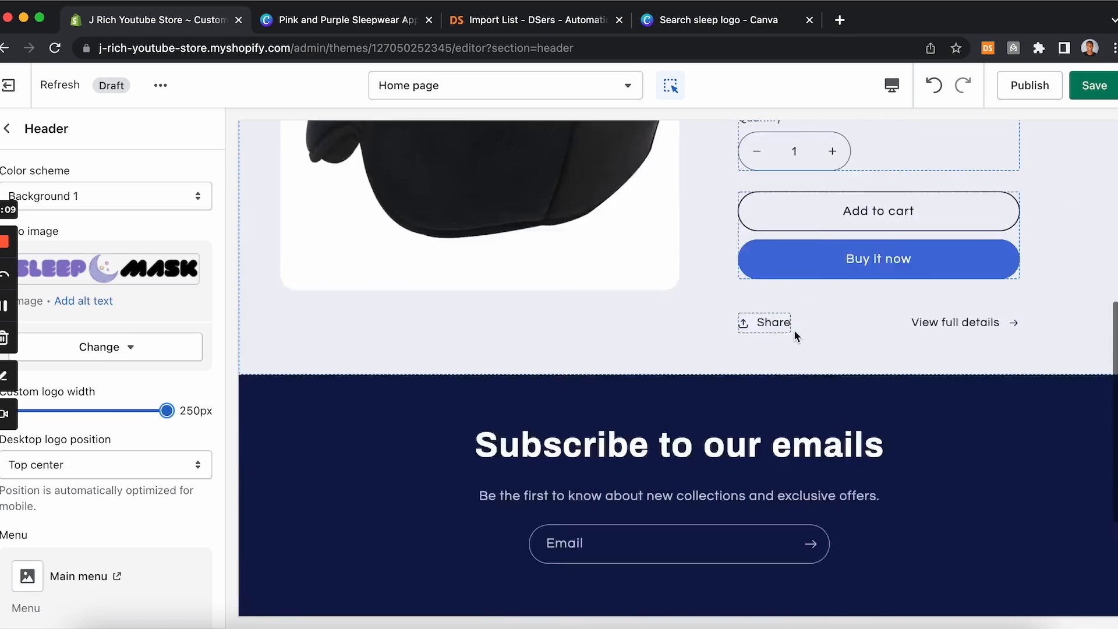
scroll(651, 247, "up", 10)
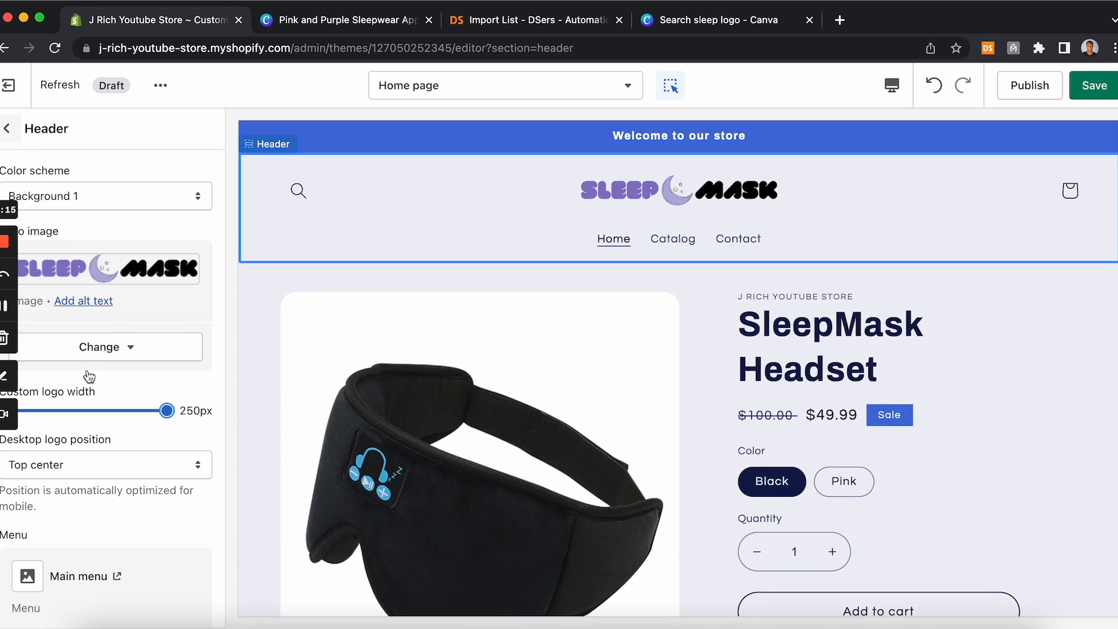
Step: Open the Colors section of the theme settings
left_click(12, 139)
scroll(125, 554, "down", 2)
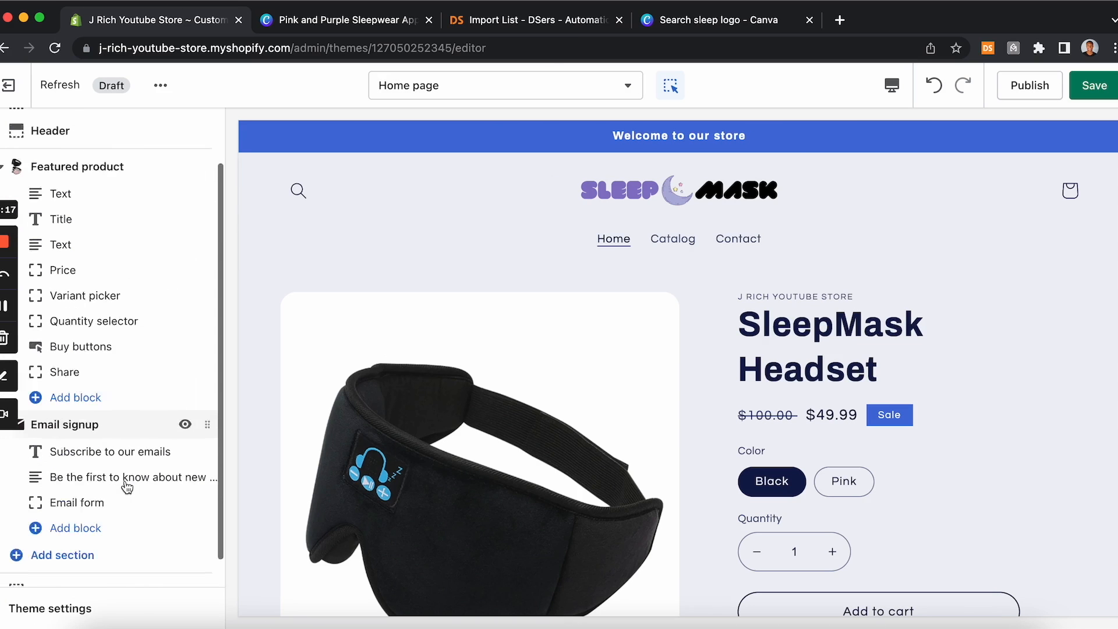
left_click(68, 609)
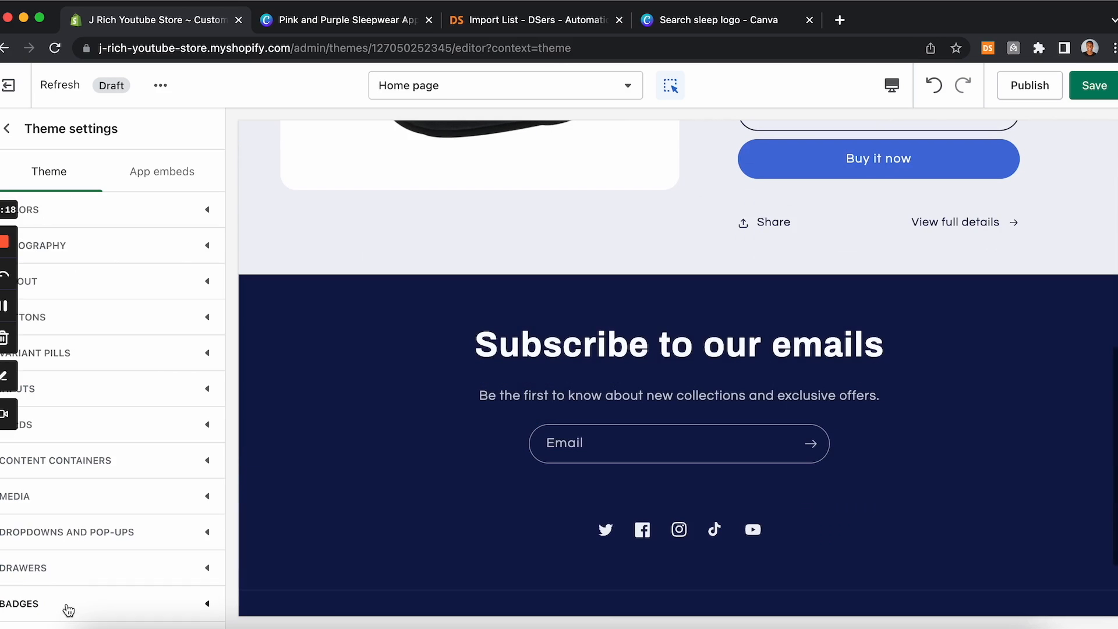
left_click(173, 216)
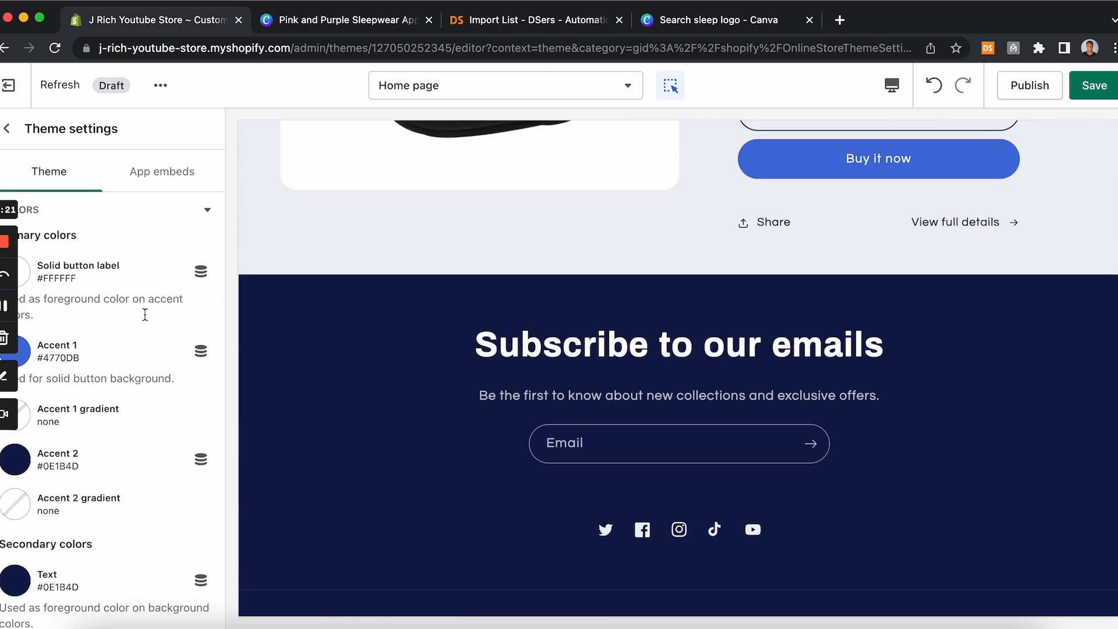
Step: Look up the hex colour code of the purple SLEEP text in the Canva logo
left_click(377, 24)
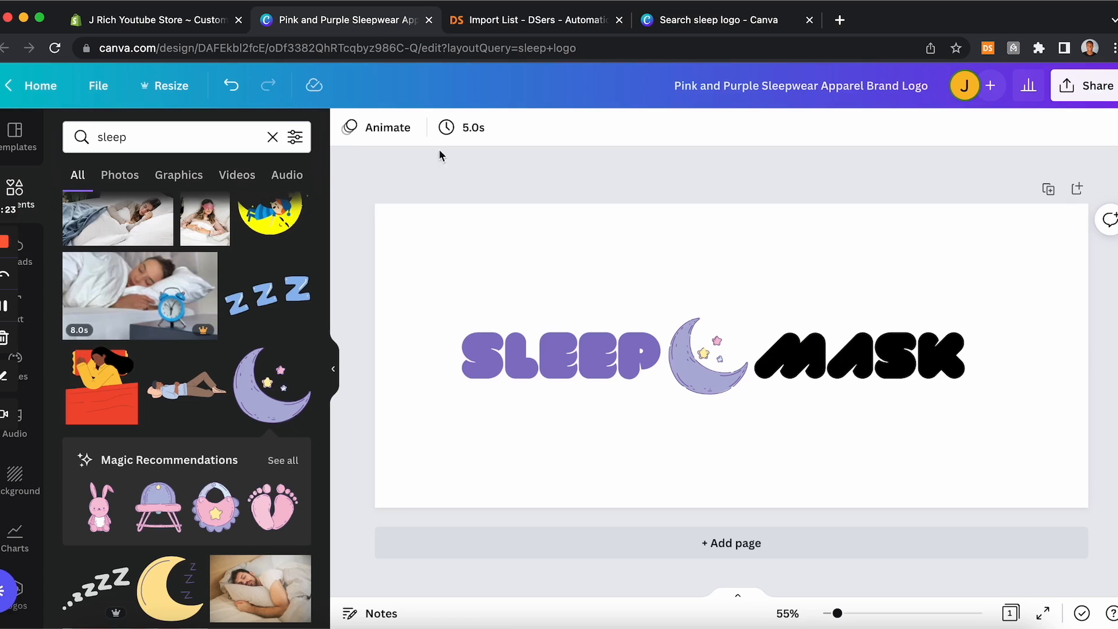
left_click(586, 364)
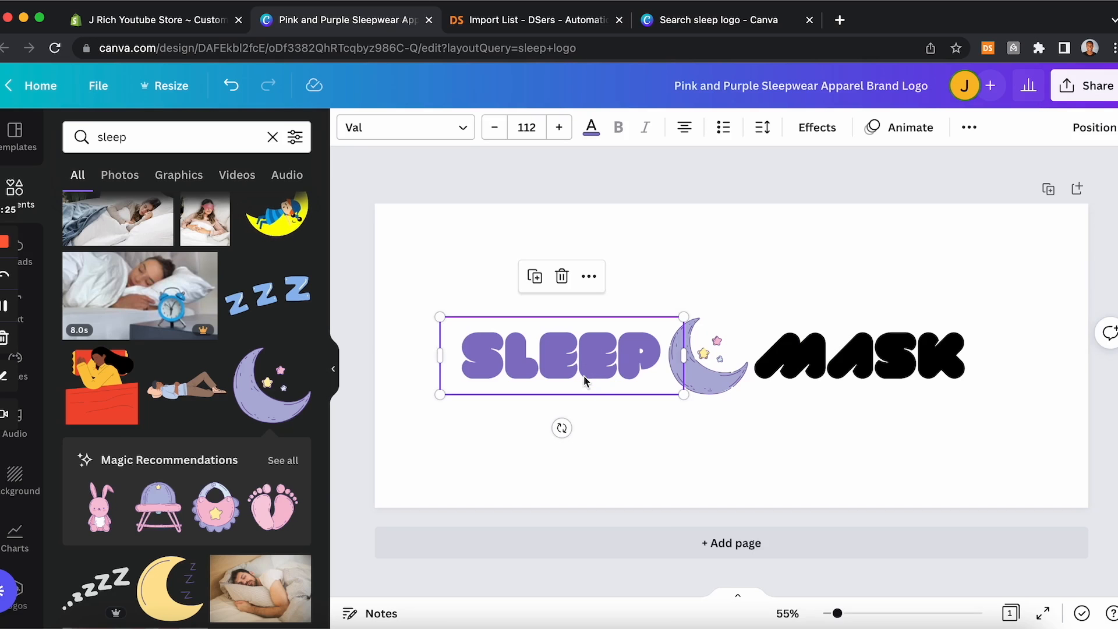
double_click(606, 359)
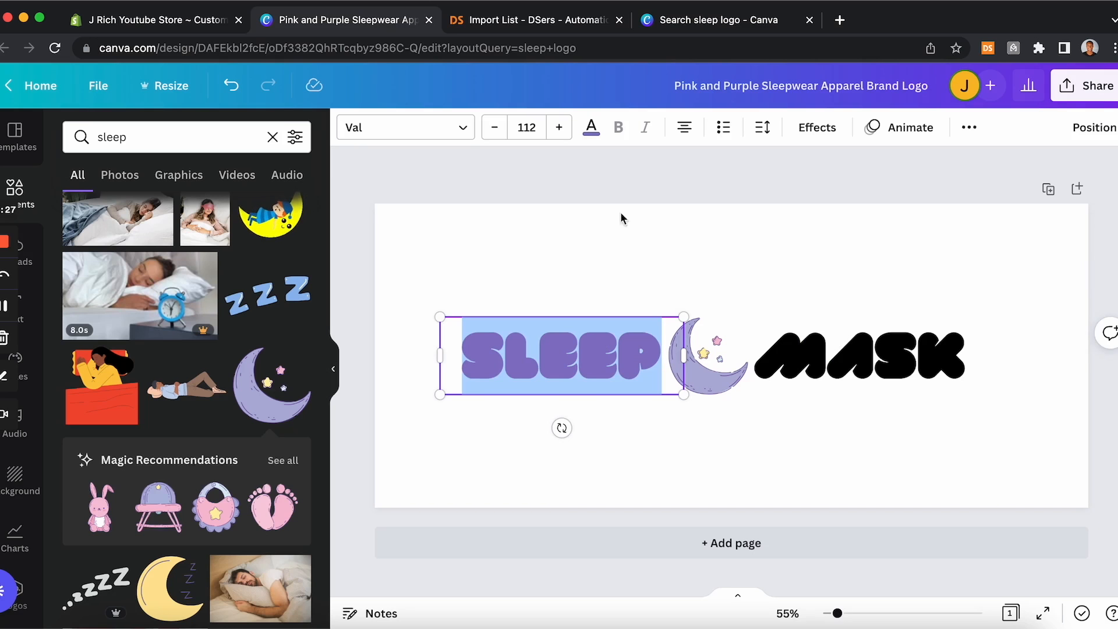
left_click(591, 128)
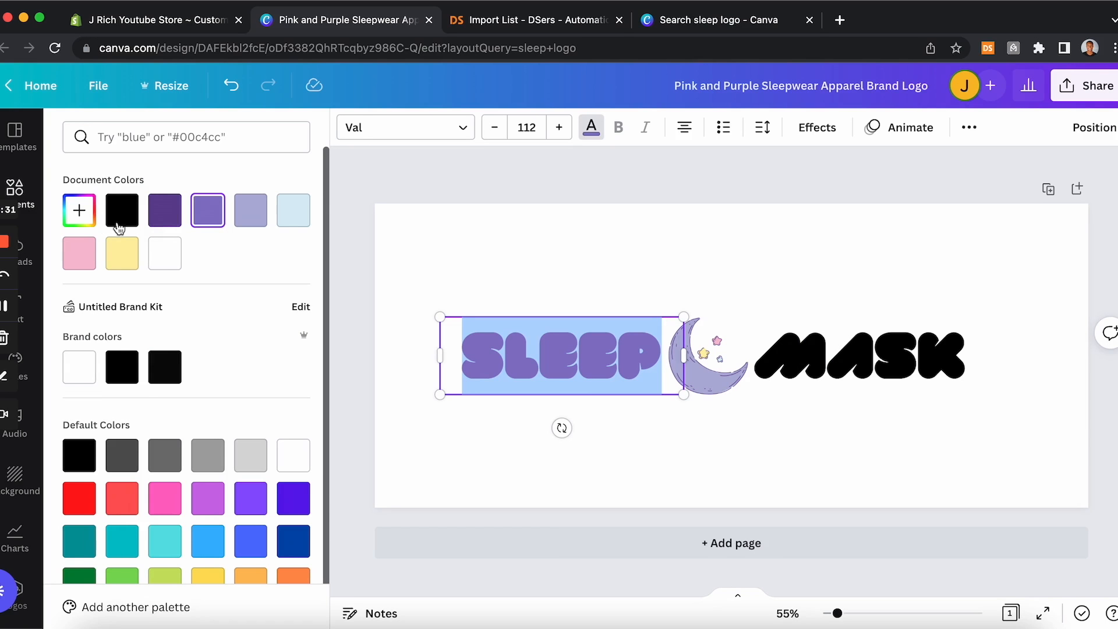
left_click(87, 215)
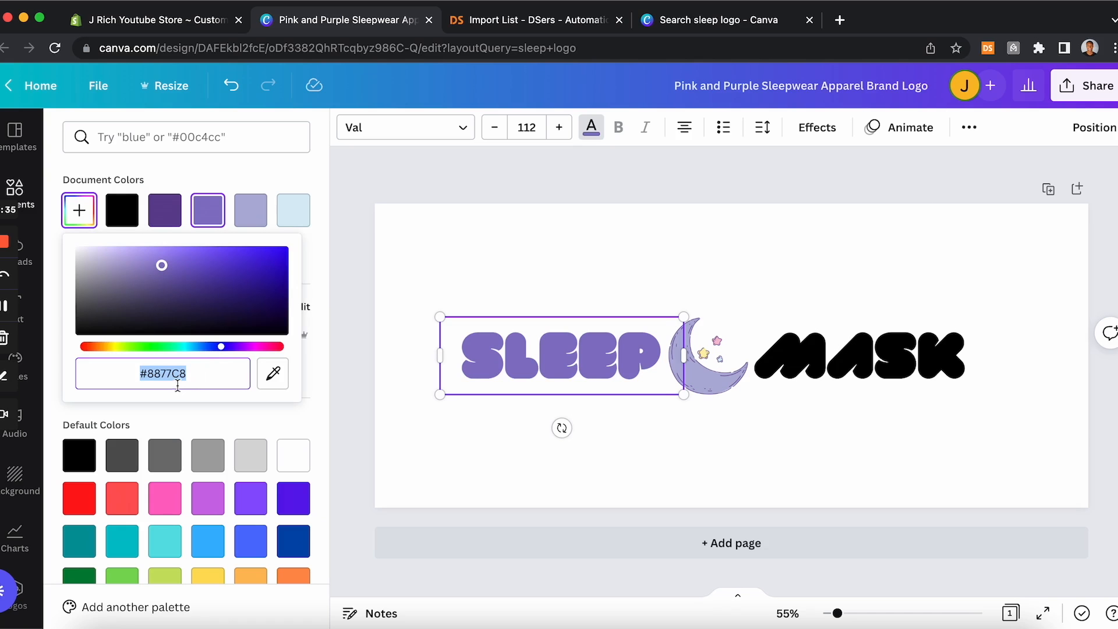
Step: Back in the store theme editor, set the Accent 1 colour to #8877C8 to match the logo's purple
left_click(188, 23)
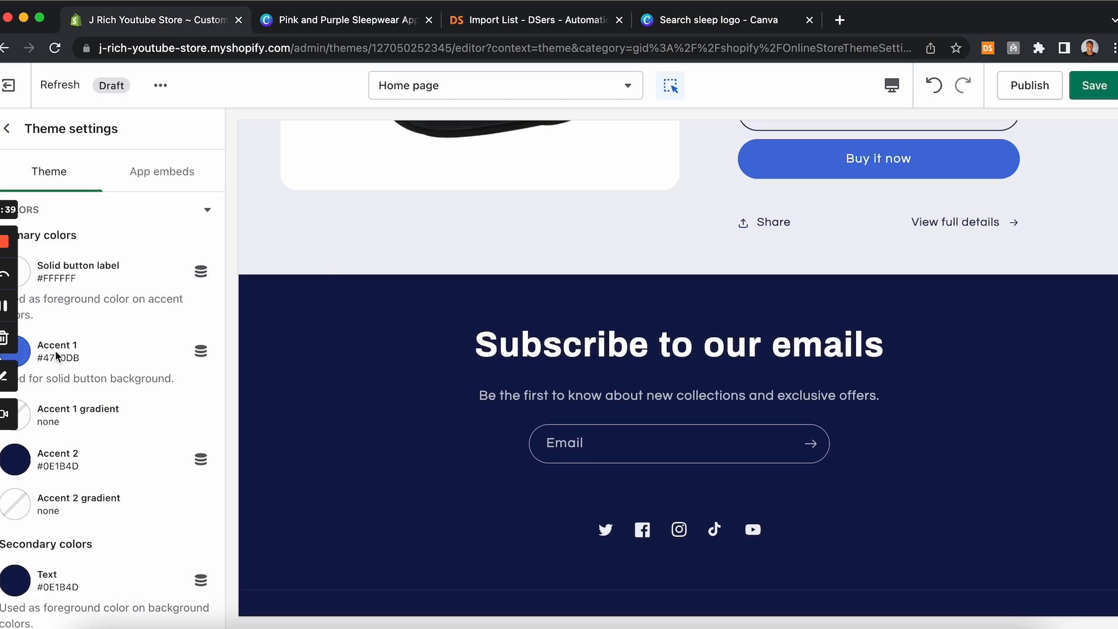
left_click(18, 351)
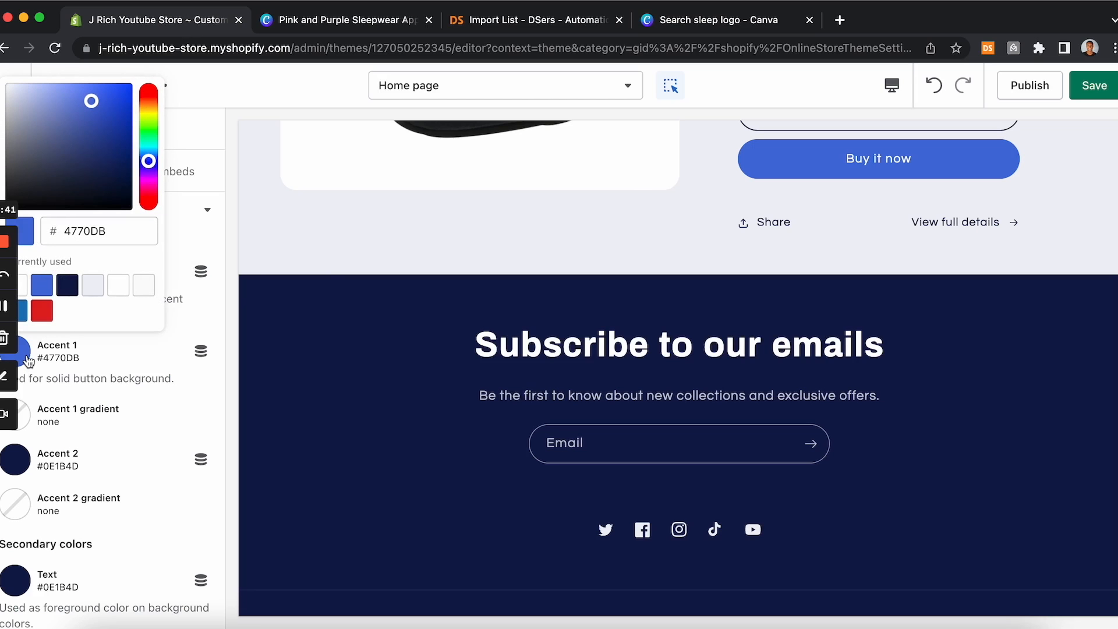
left_click_drag(121, 235, 67, 235)
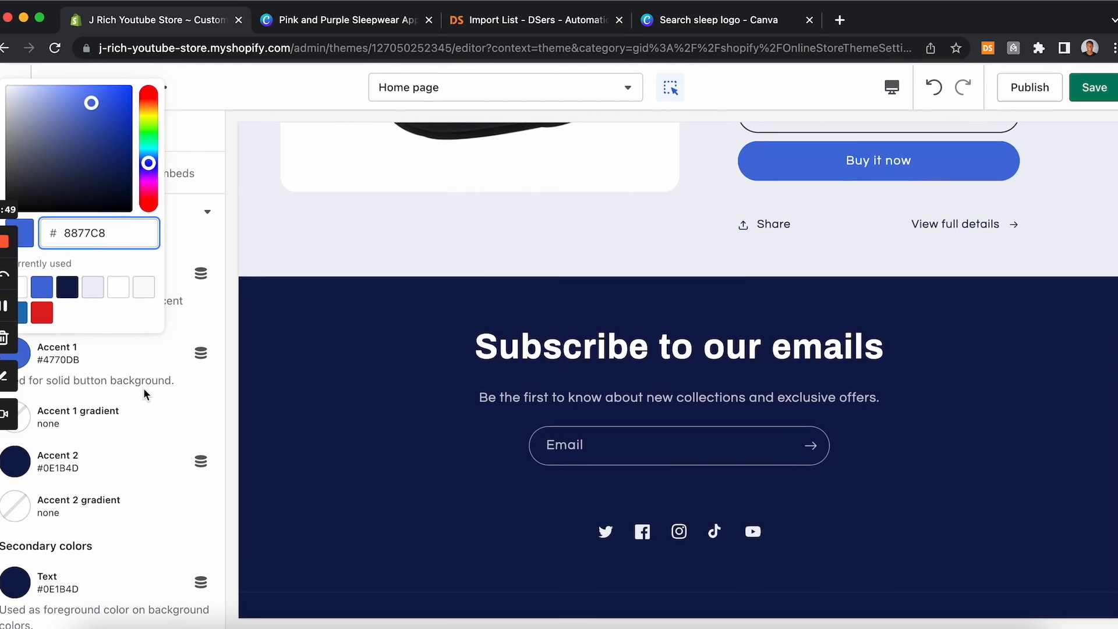
left_click(148, 370)
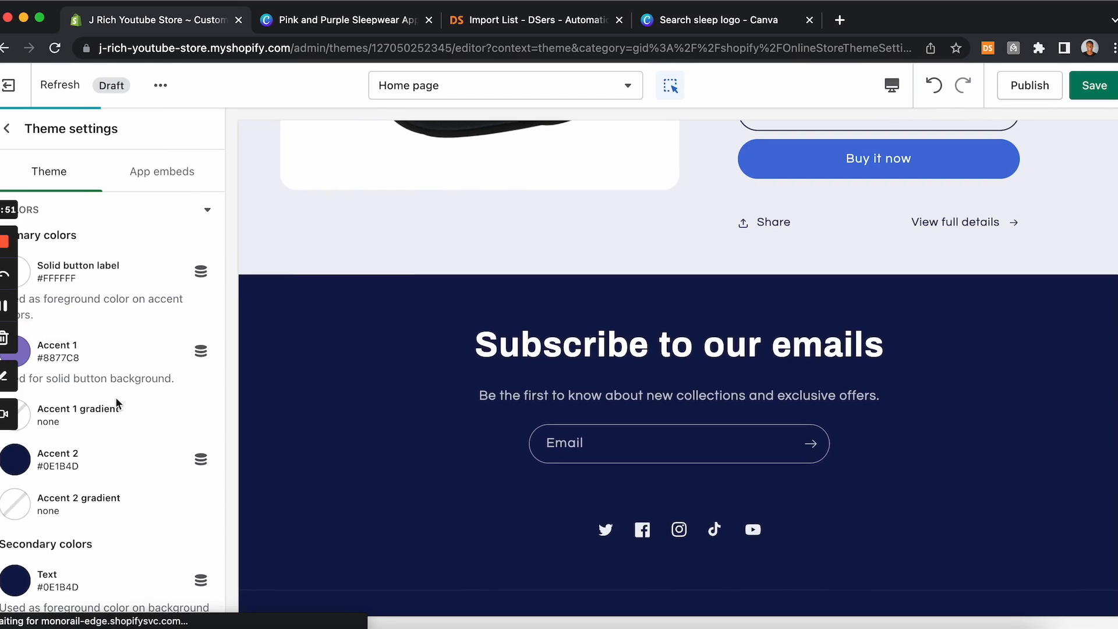
Step: Set the Accent 2 and Text colours to the same #8877C8 purple
left_click(14, 460)
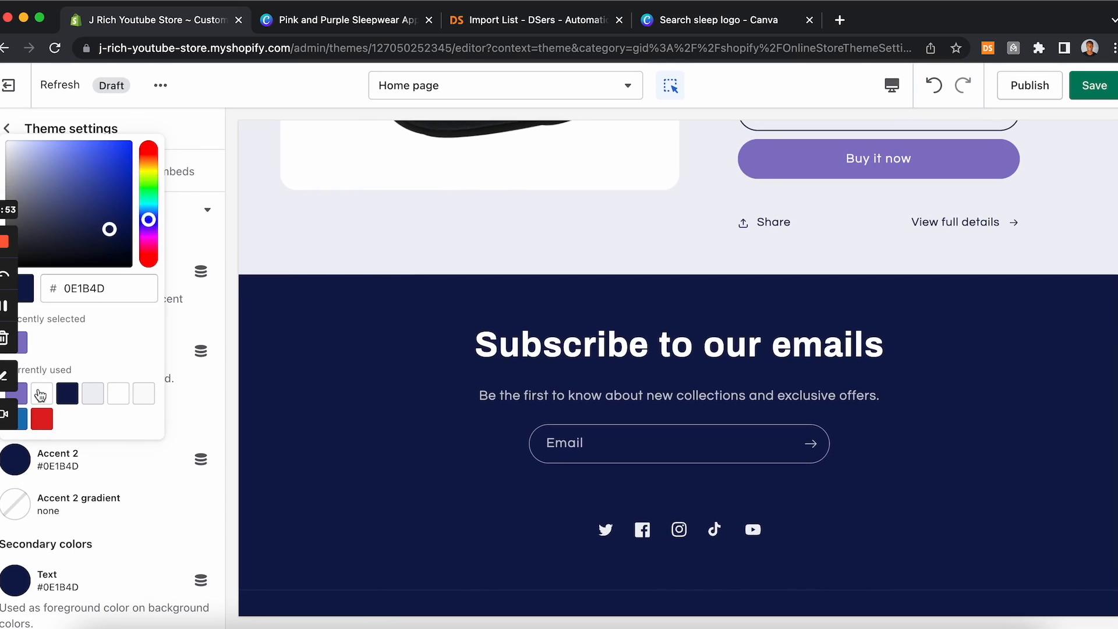
left_click(24, 344)
scroll(46, 459, "down", 1)
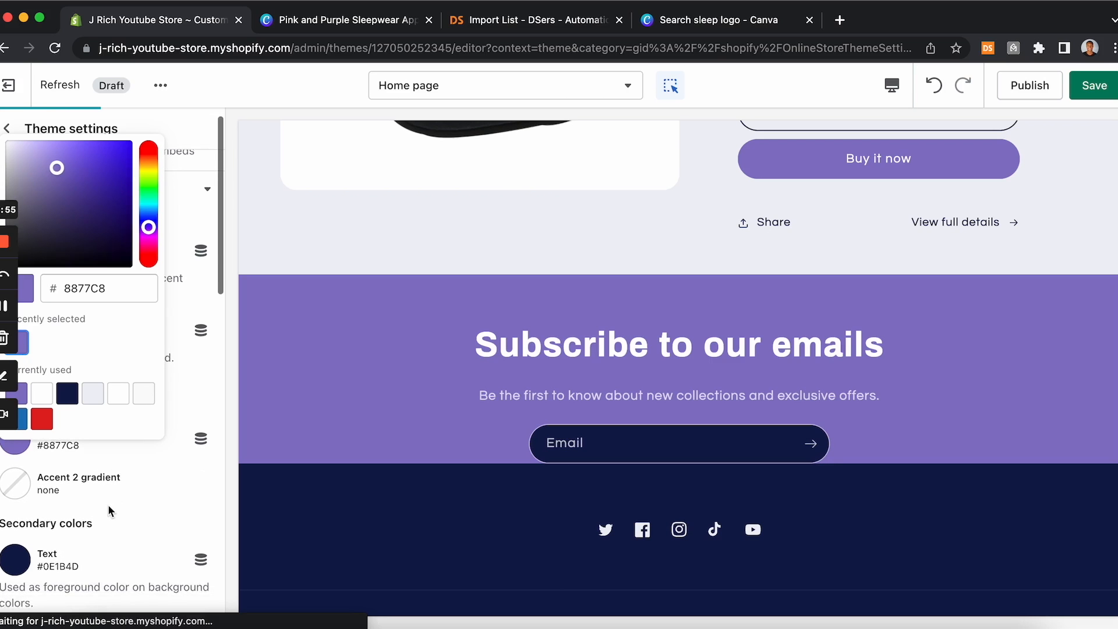
scroll(23, 524, "down", 1)
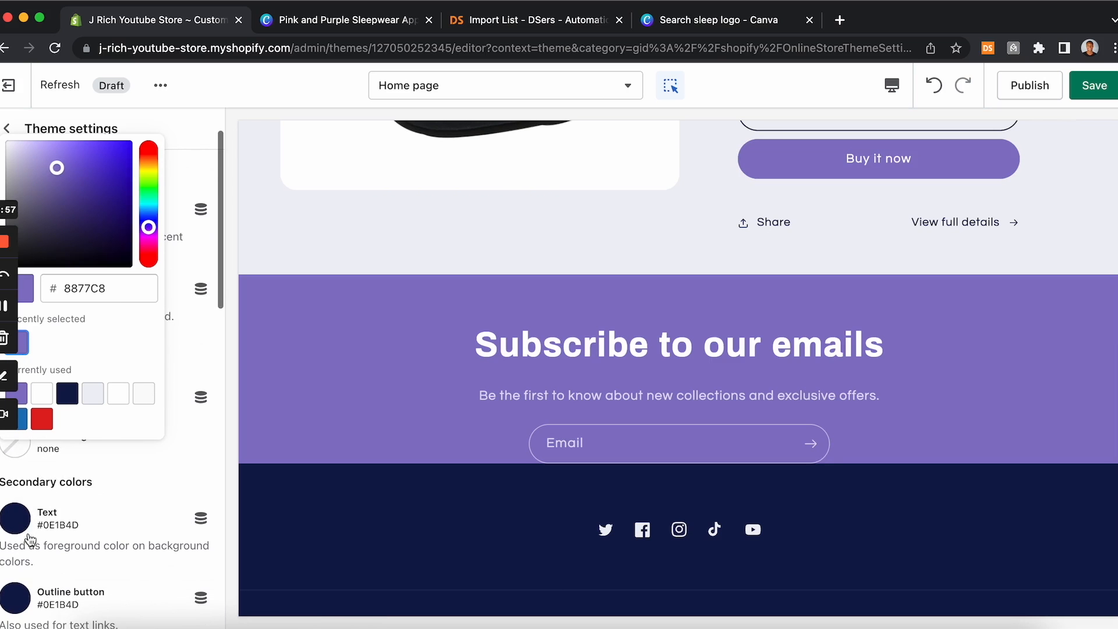
left_click(22, 531)
left_click(20, 460)
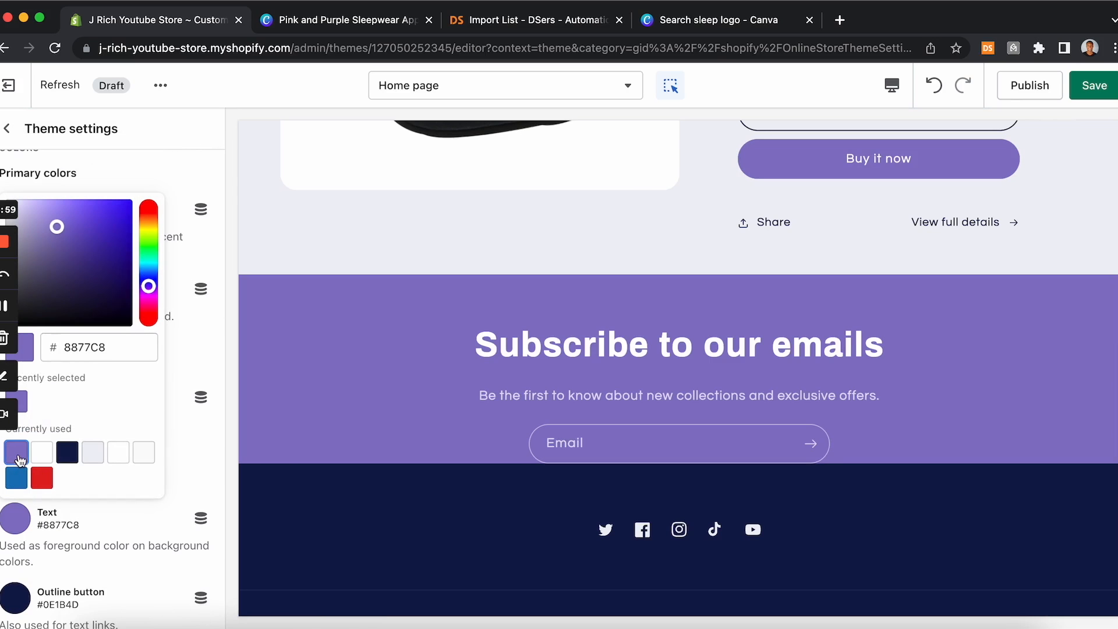
Step: Set the Outline button colour to the #8877C8 purple as well
scroll(75, 576, "down", 1)
left_click(15, 567)
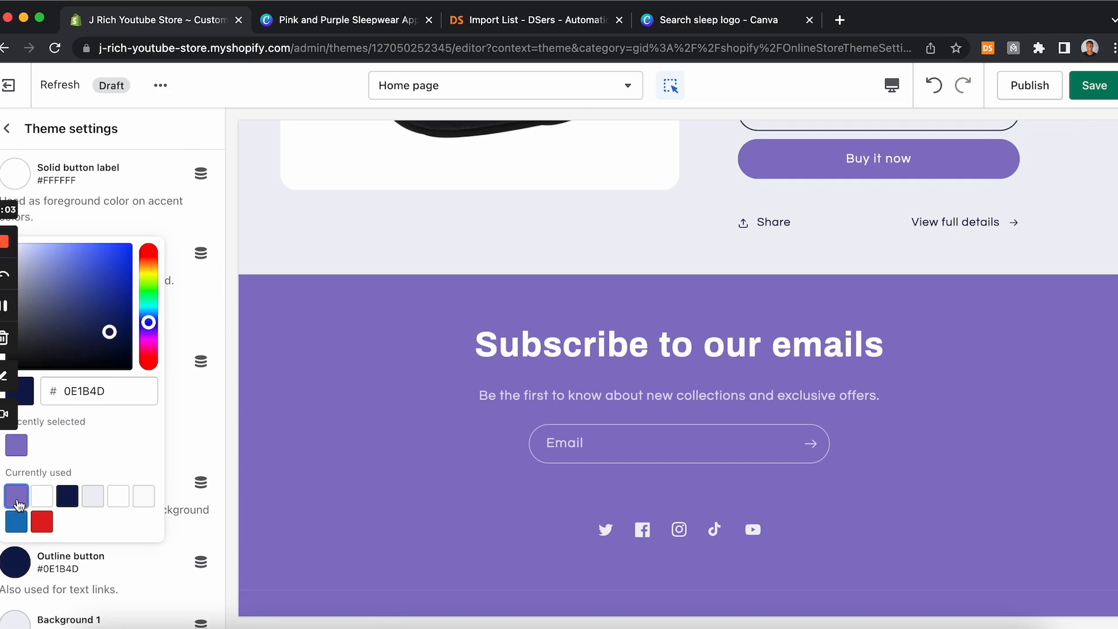
left_click(16, 495)
left_click(150, 554)
scroll(150, 559, "down", 3)
scroll(151, 557, "down", 10)
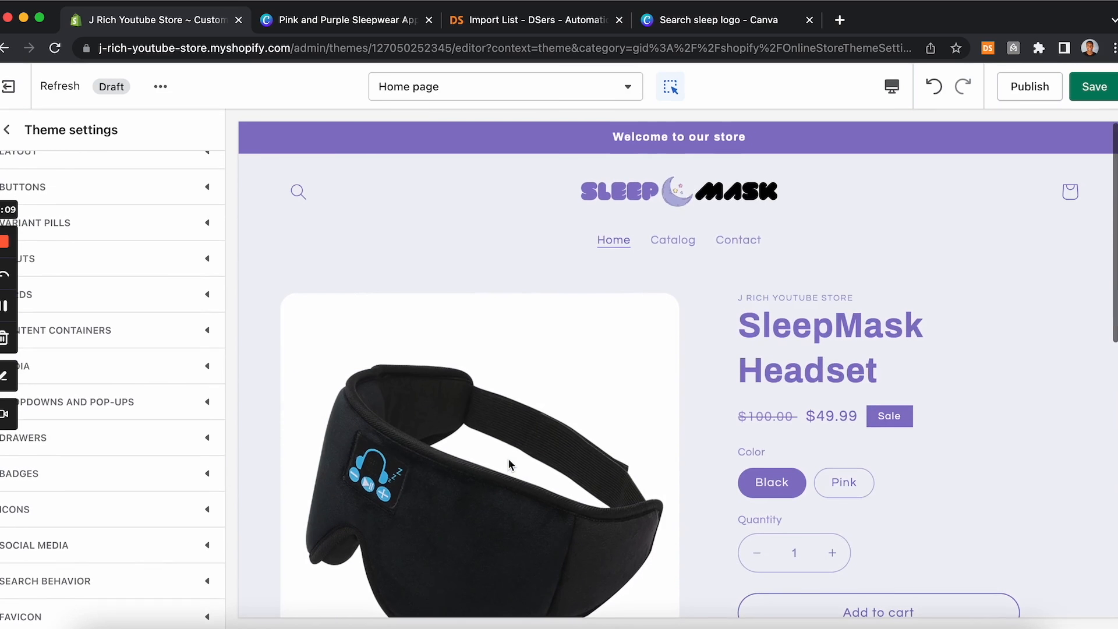
scroll(509, 464, "down", 5)
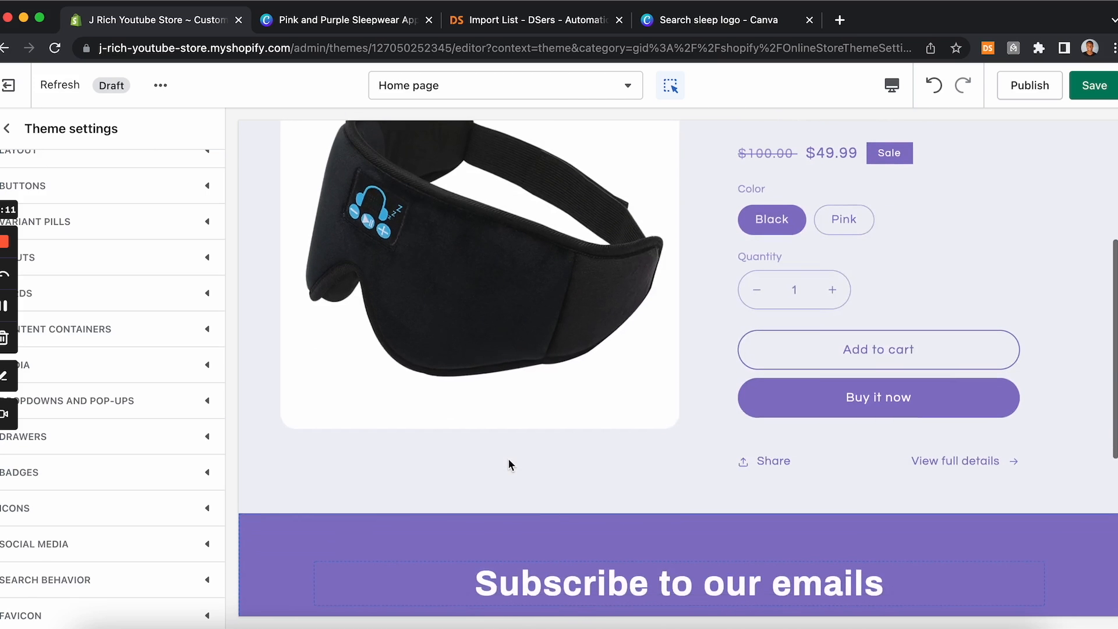
scroll(508, 464, "up", 5)
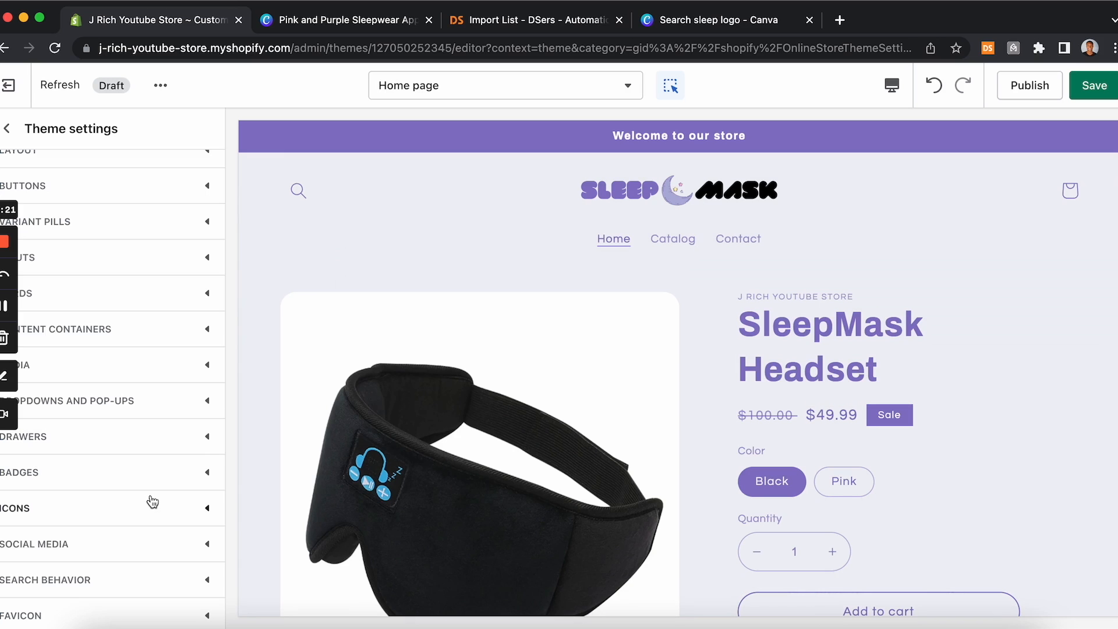
scroll(150, 300, "up", 2)
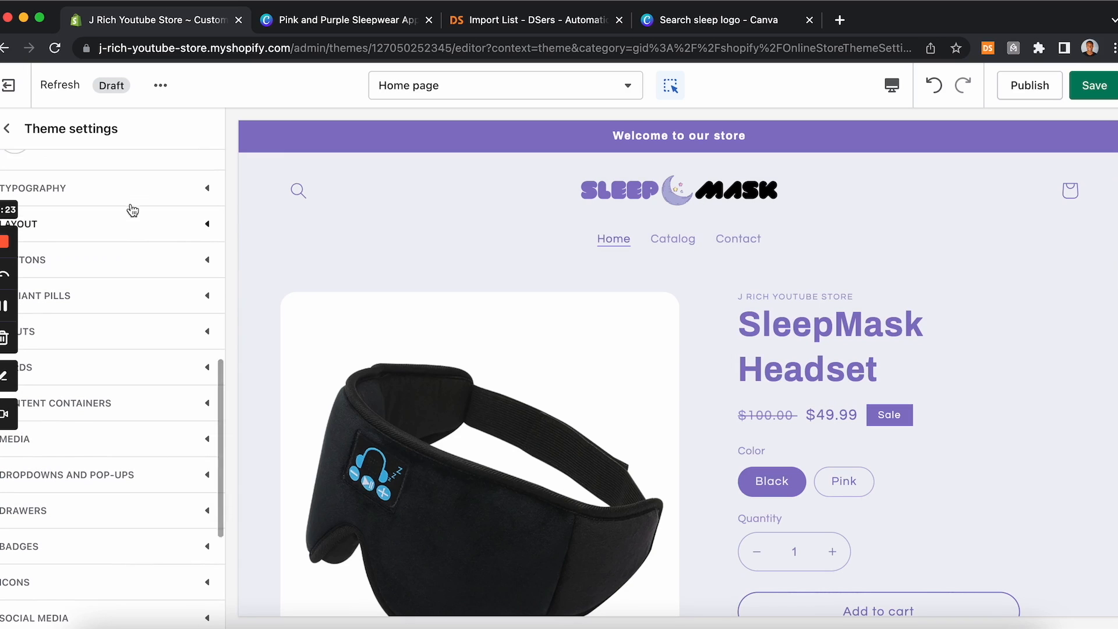
Step: Open the Typography settings and change the headings font to Beefcakes
left_click(99, 194)
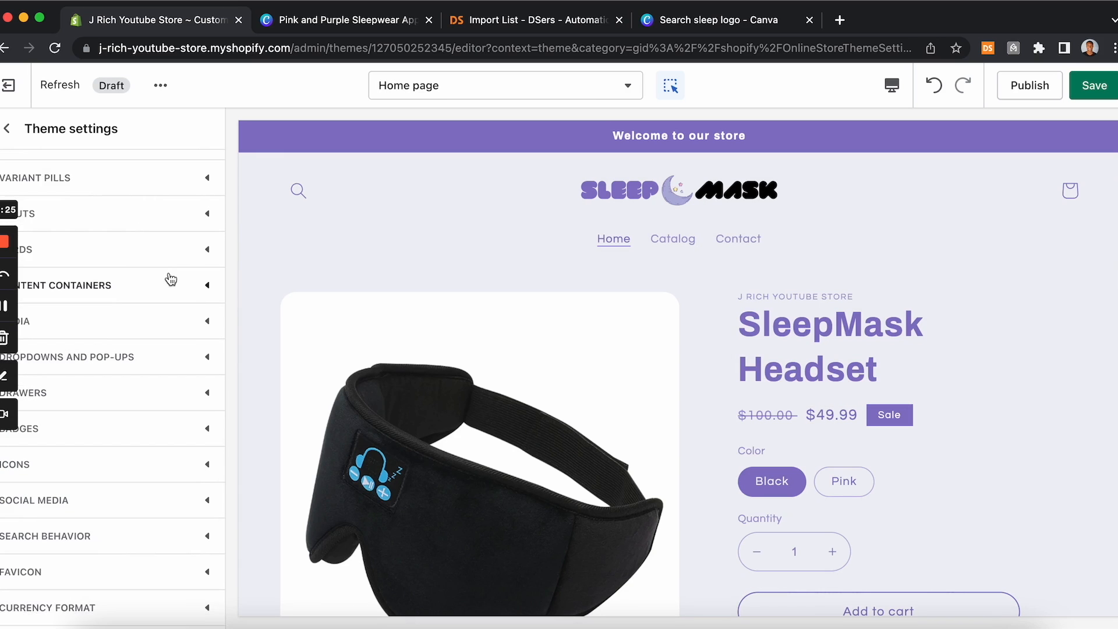
scroll(169, 271, "up", 5)
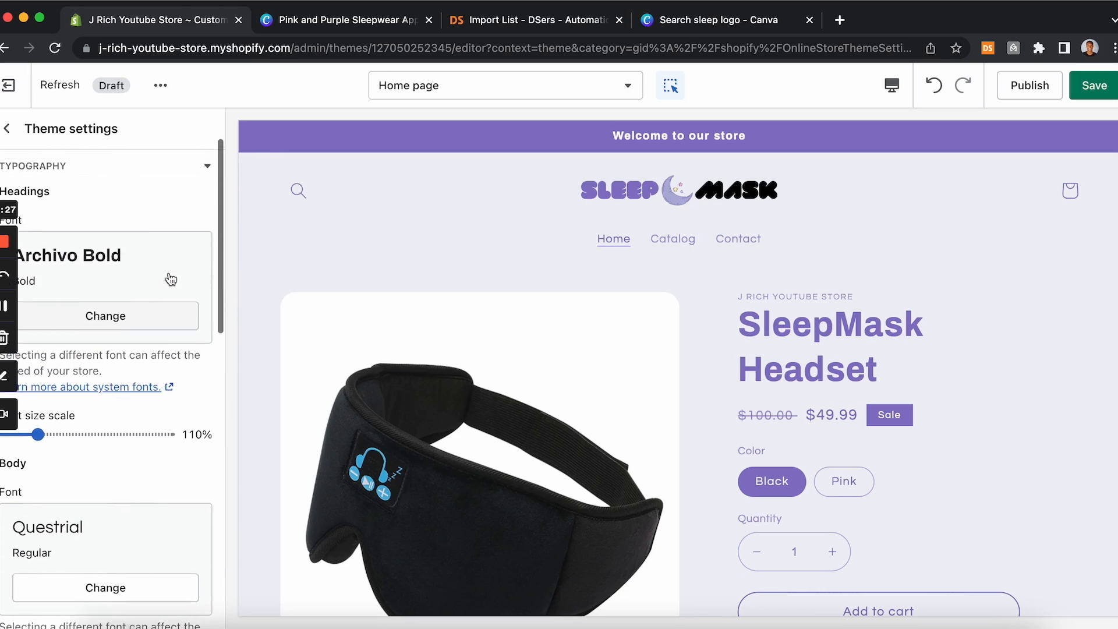
scroll(169, 271, "down", 2)
scroll(169, 272, "up", 2)
scroll(169, 280, "down", 1)
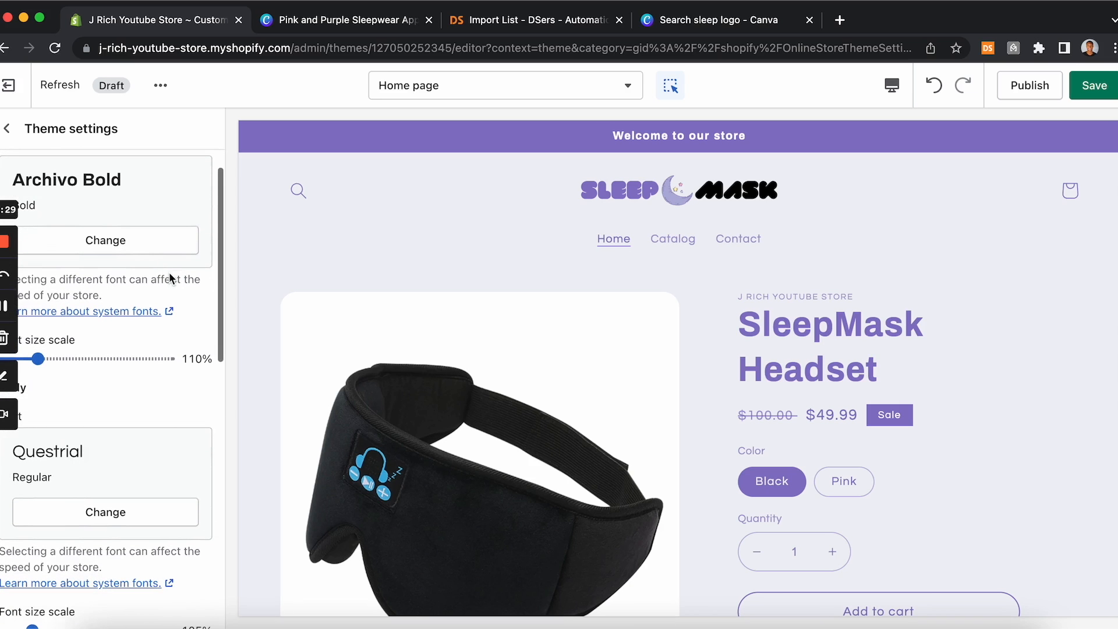
left_click(155, 244)
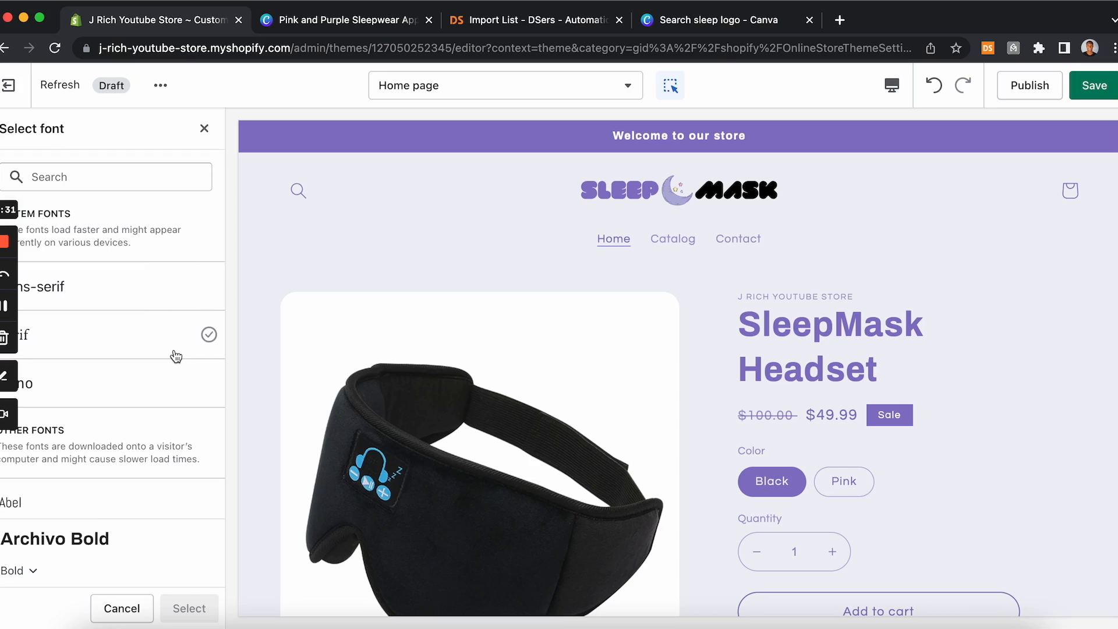
scroll(122, 389, "down", 8)
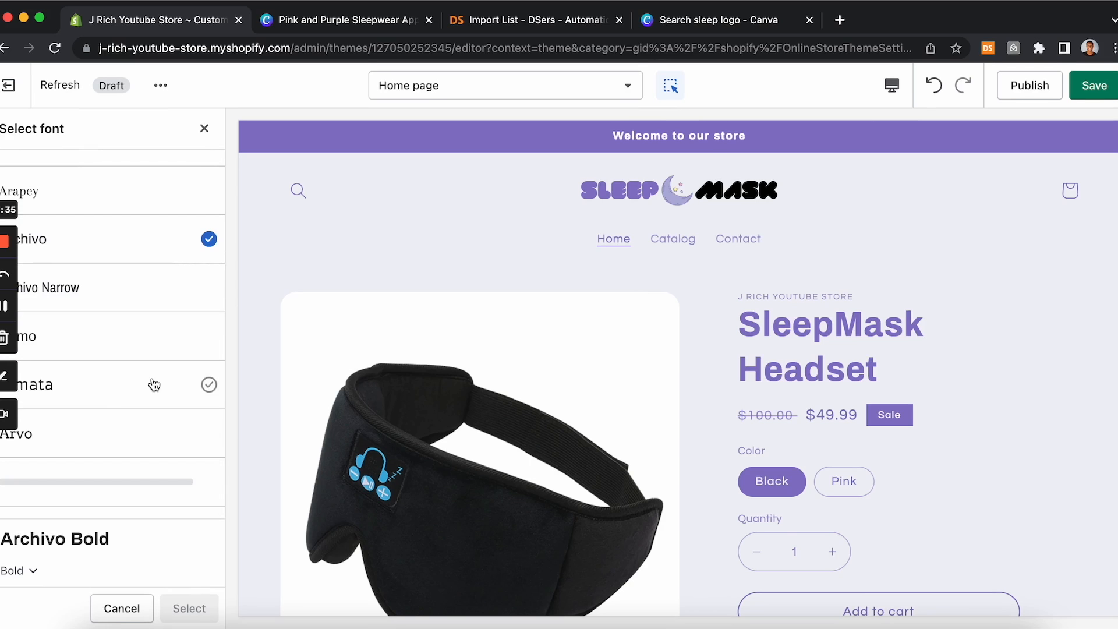
scroll(155, 385, "down", 15)
left_click(120, 483)
scroll(126, 395, "down", 5)
scroll(126, 394, "down", 8)
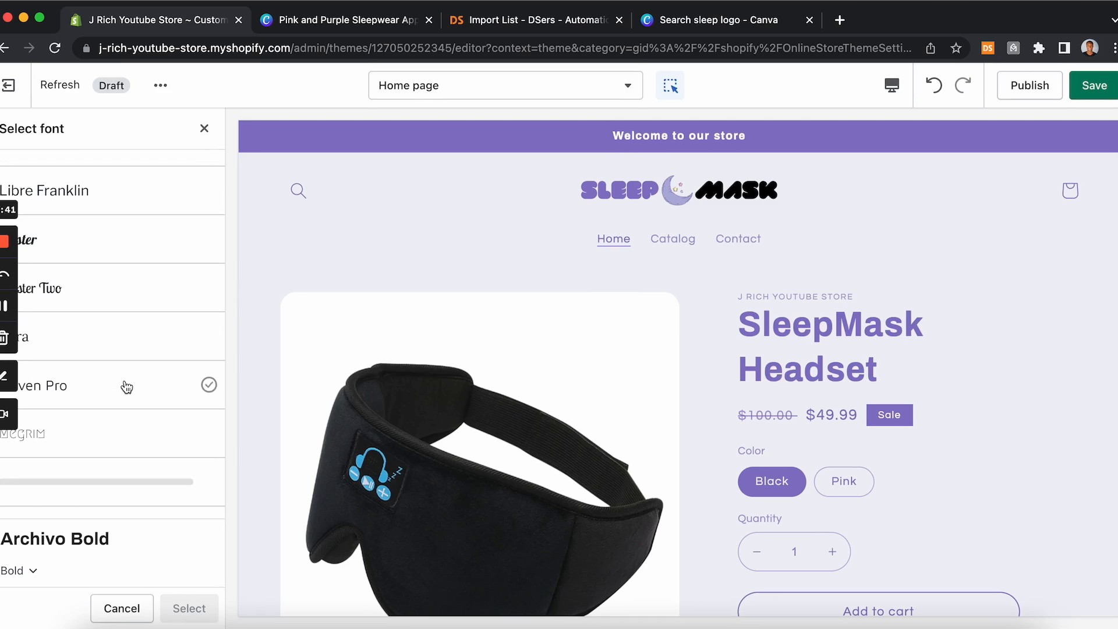
scroll(125, 386, "down", 7)
scroll(125, 380, "down", 6)
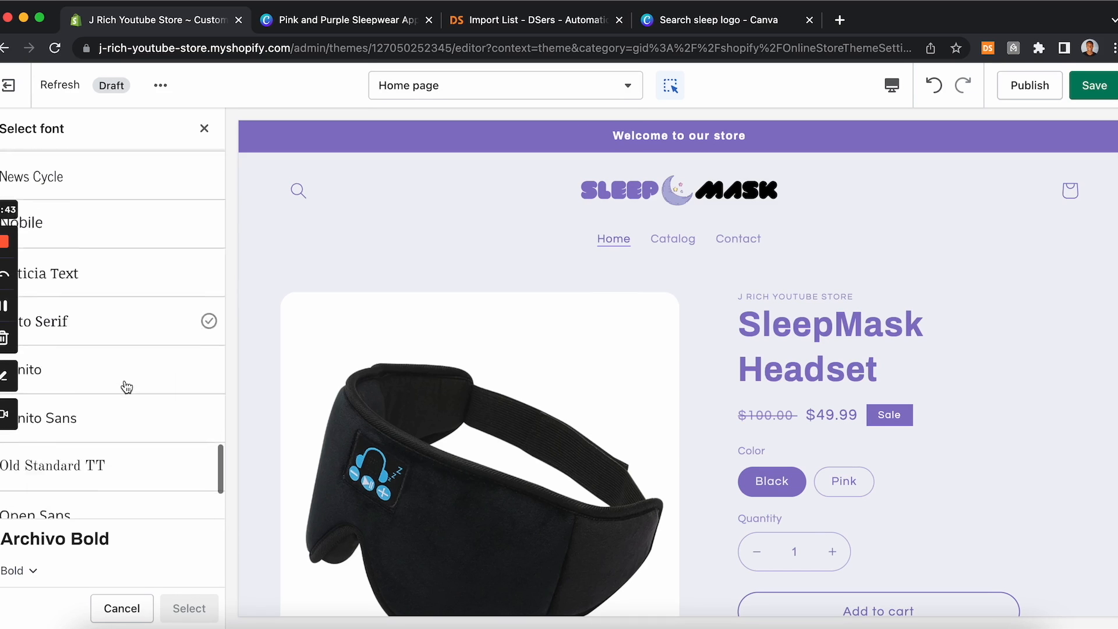
left_click(105, 484)
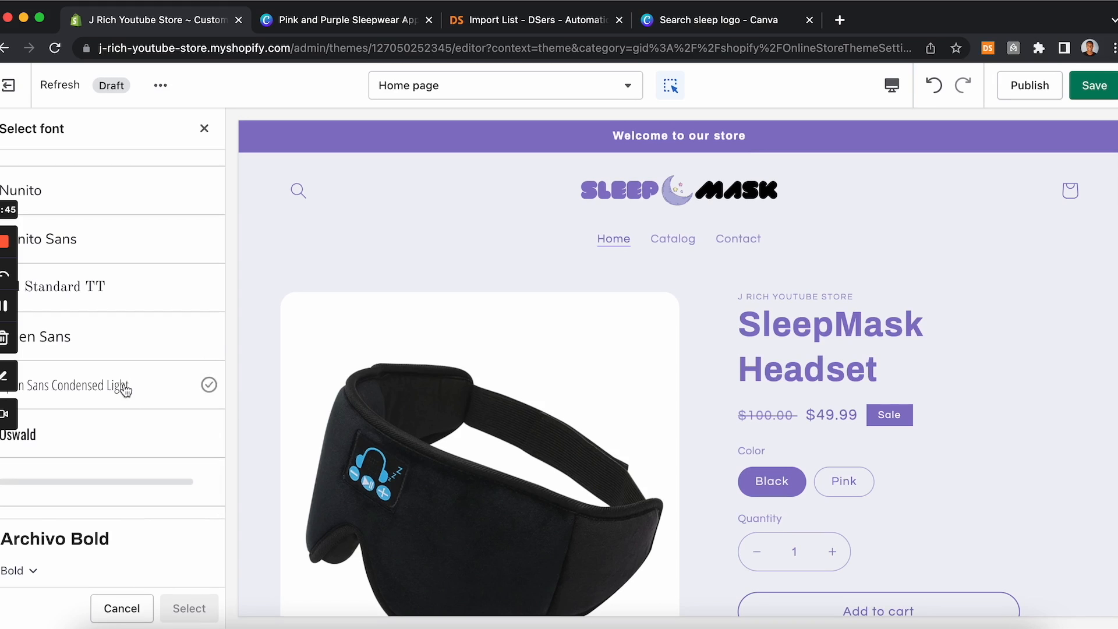
scroll(100, 430, "down", 1)
scroll(100, 430, "down", 10)
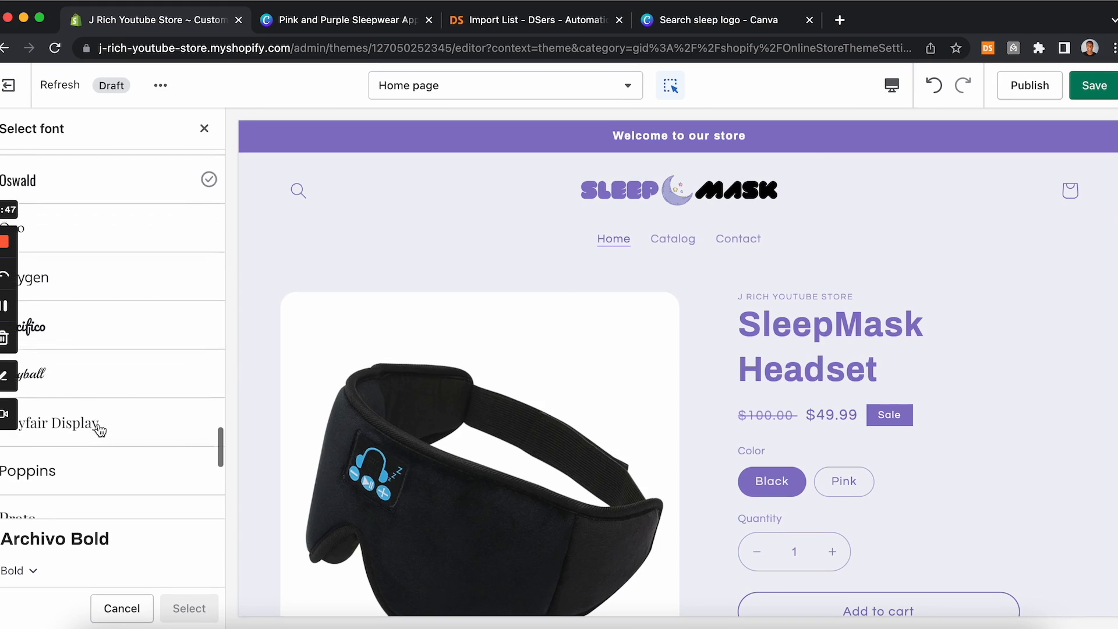
scroll(100, 430, "down", 3)
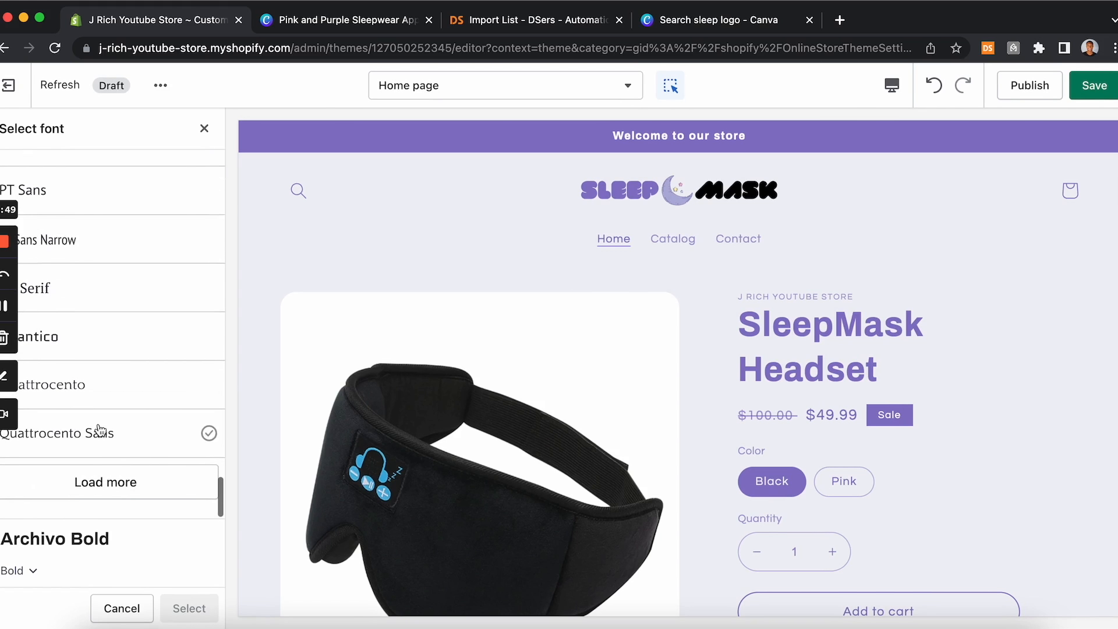
scroll(110, 411, "down", 5)
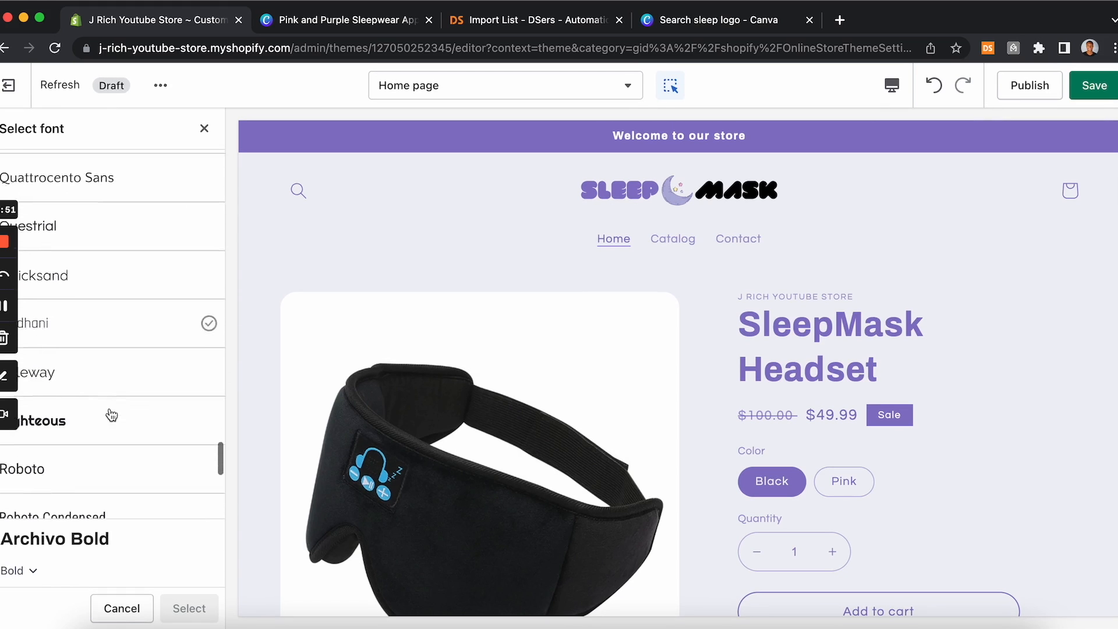
scroll(112, 415, "down", 6)
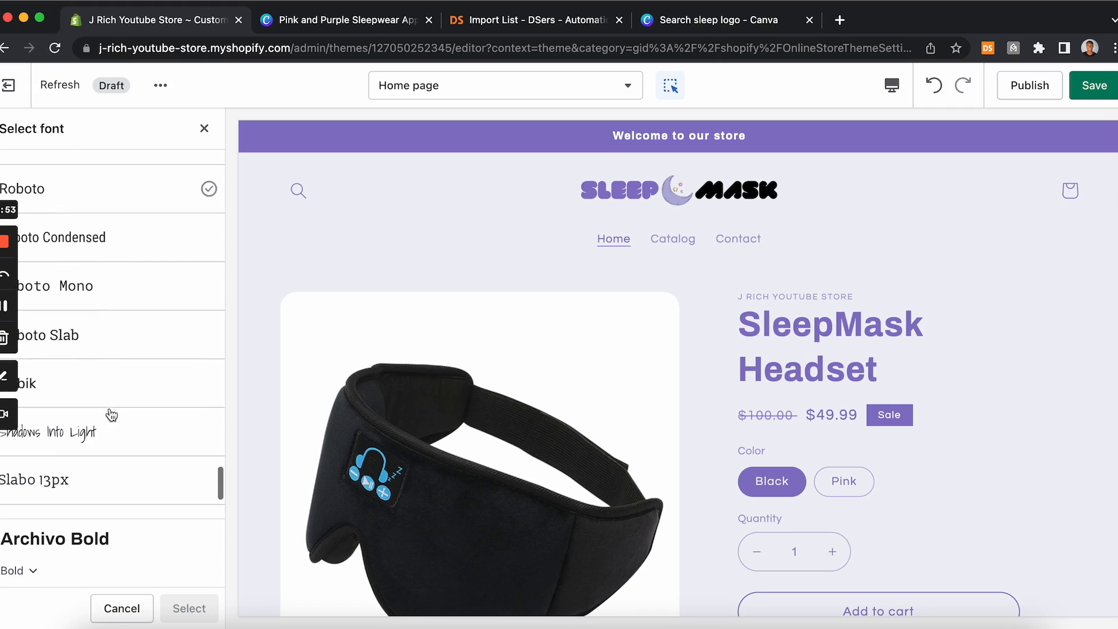
scroll(110, 407, "down", 3)
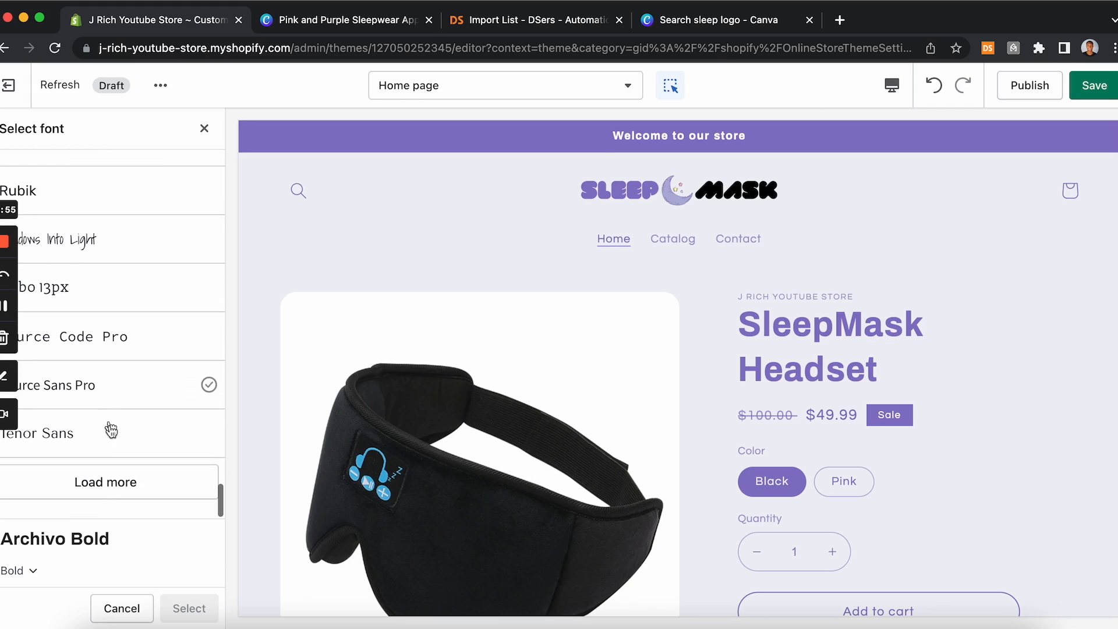
scroll(120, 454, "down", 5)
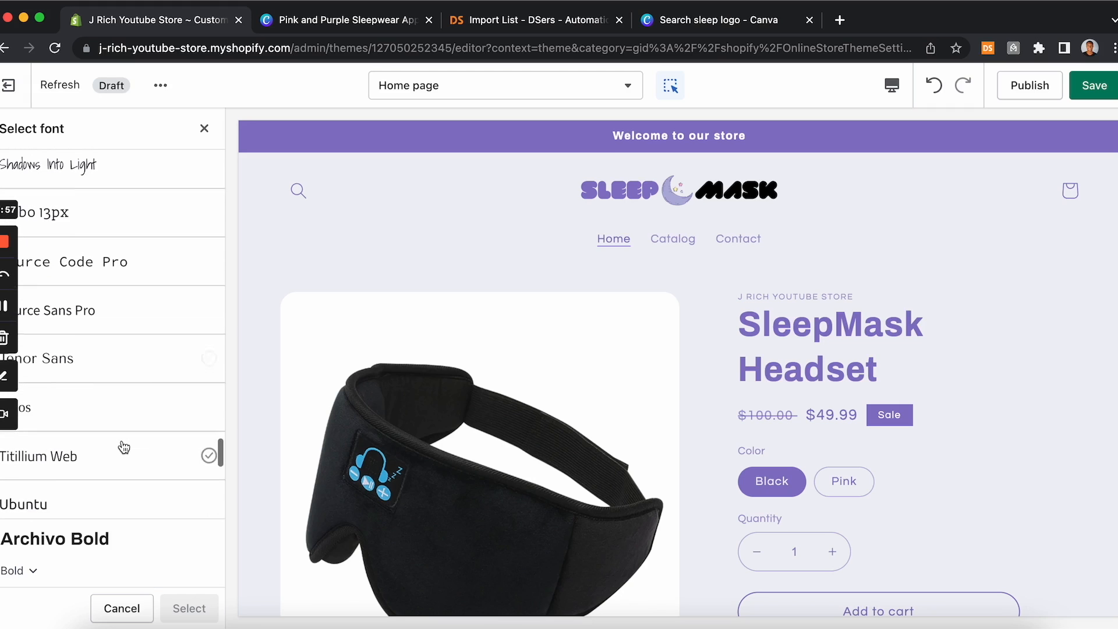
scroll(122, 446, "down", 10)
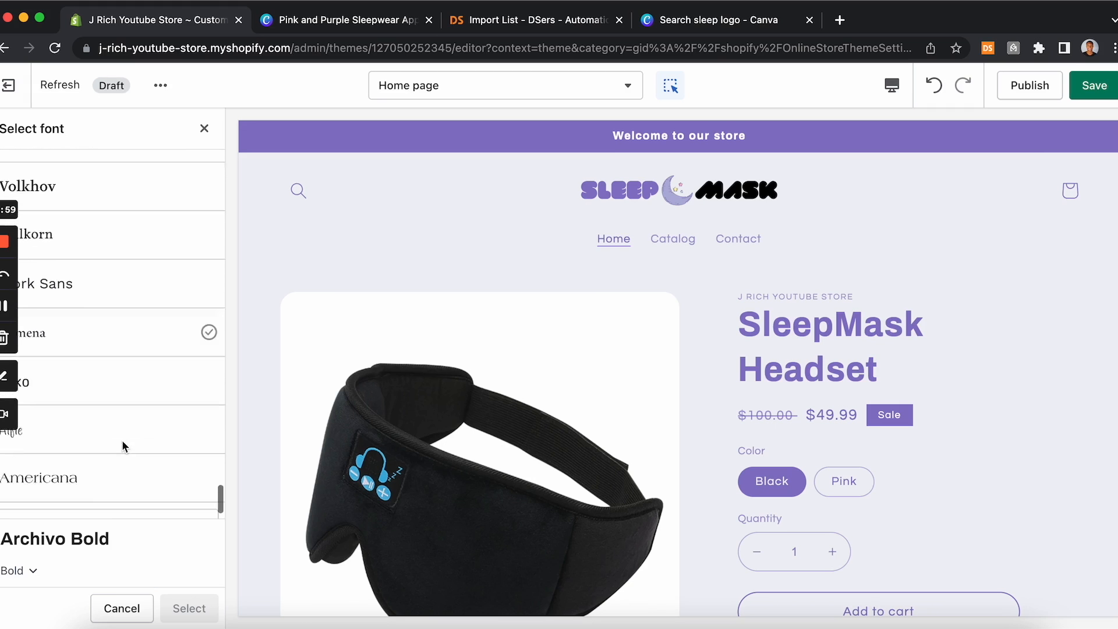
left_click(111, 483)
scroll(132, 390, "down", 7)
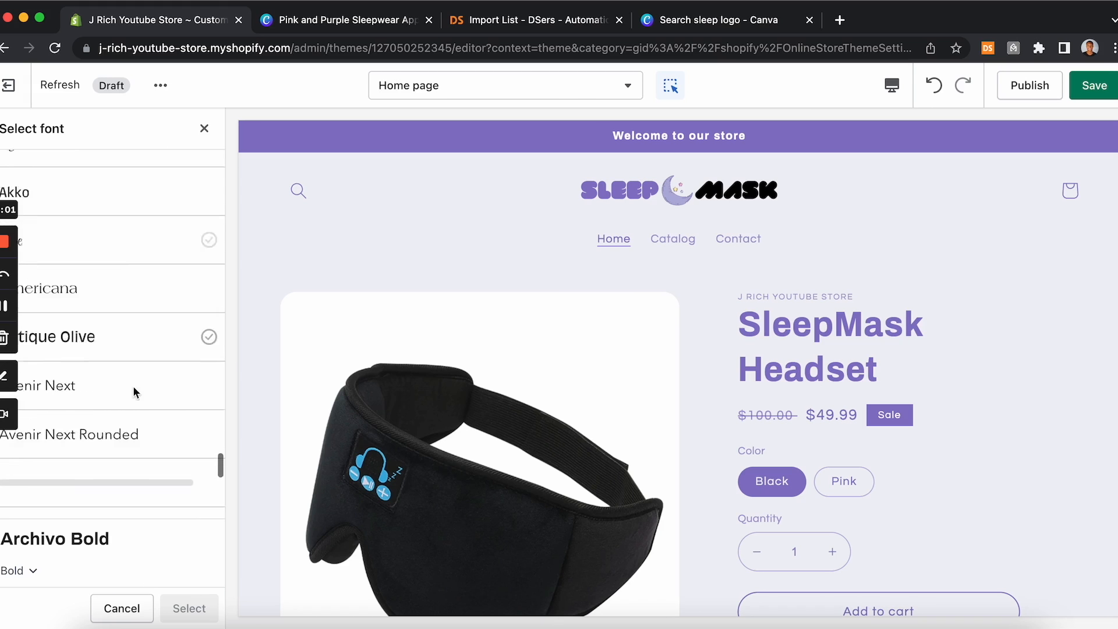
scroll(134, 393, "down", 3)
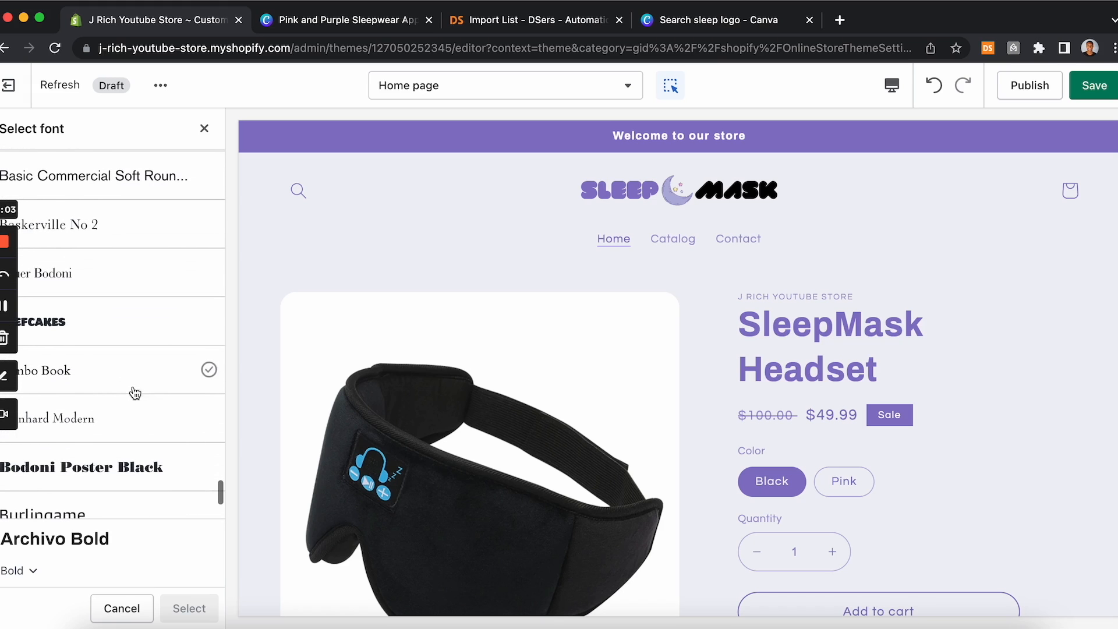
left_click(99, 336)
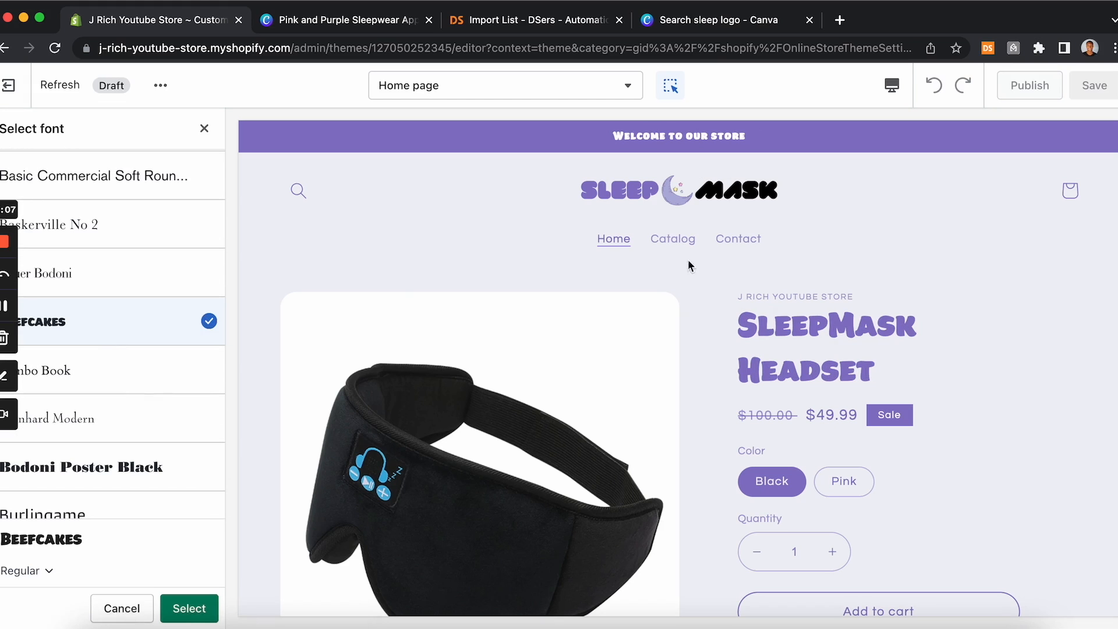
left_click(192, 610)
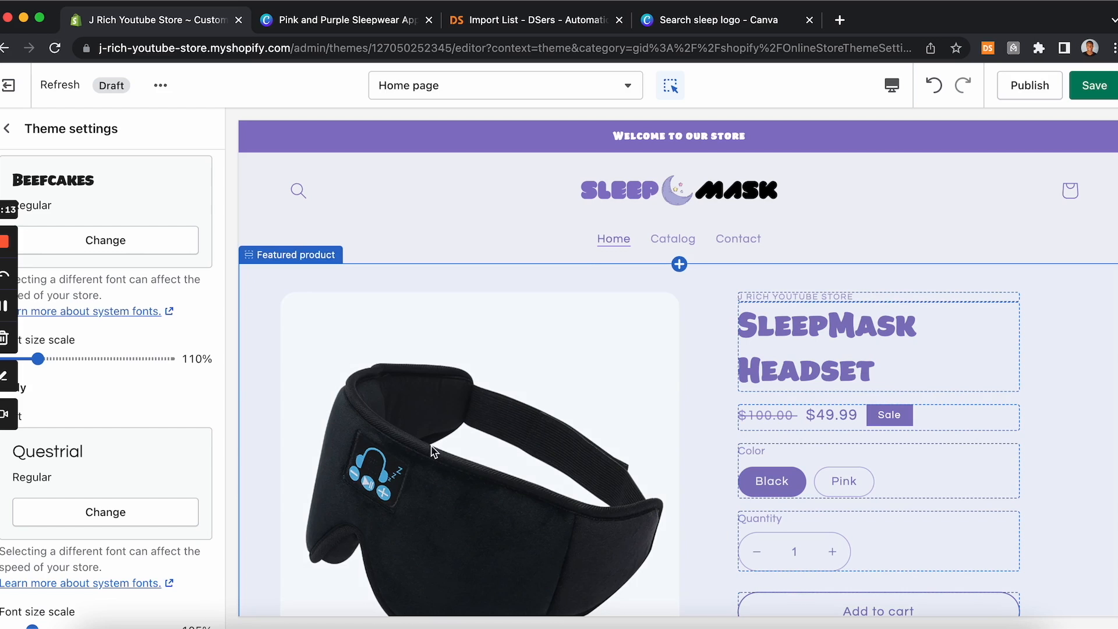
Step: Clear the store name text shown above the product title in the featured product section
left_click(819, 296)
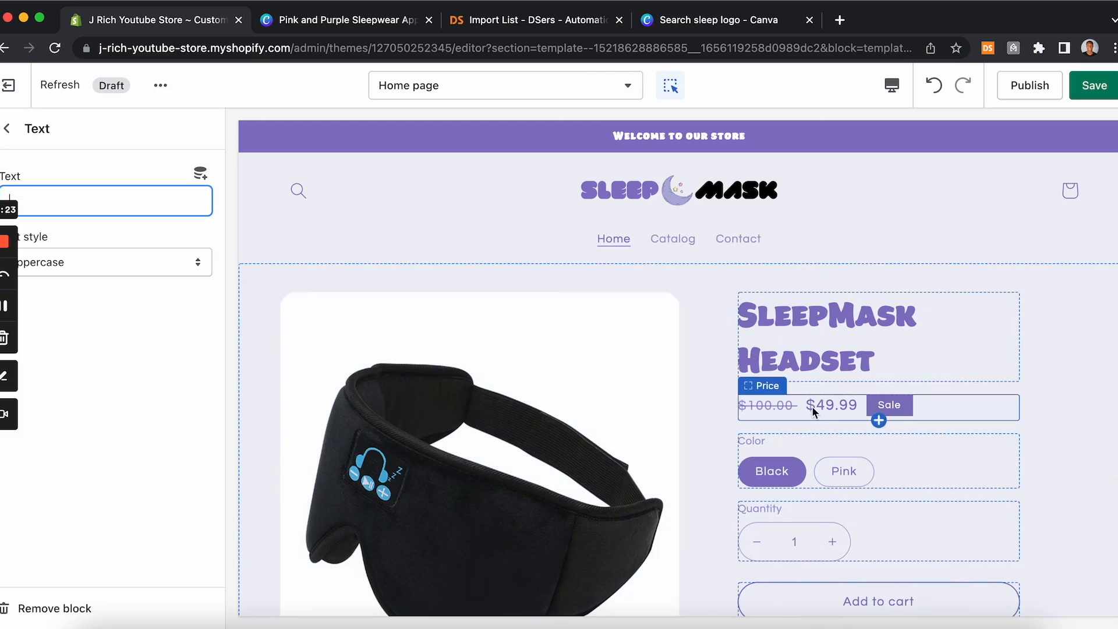
scroll(812, 407, "down", 10)
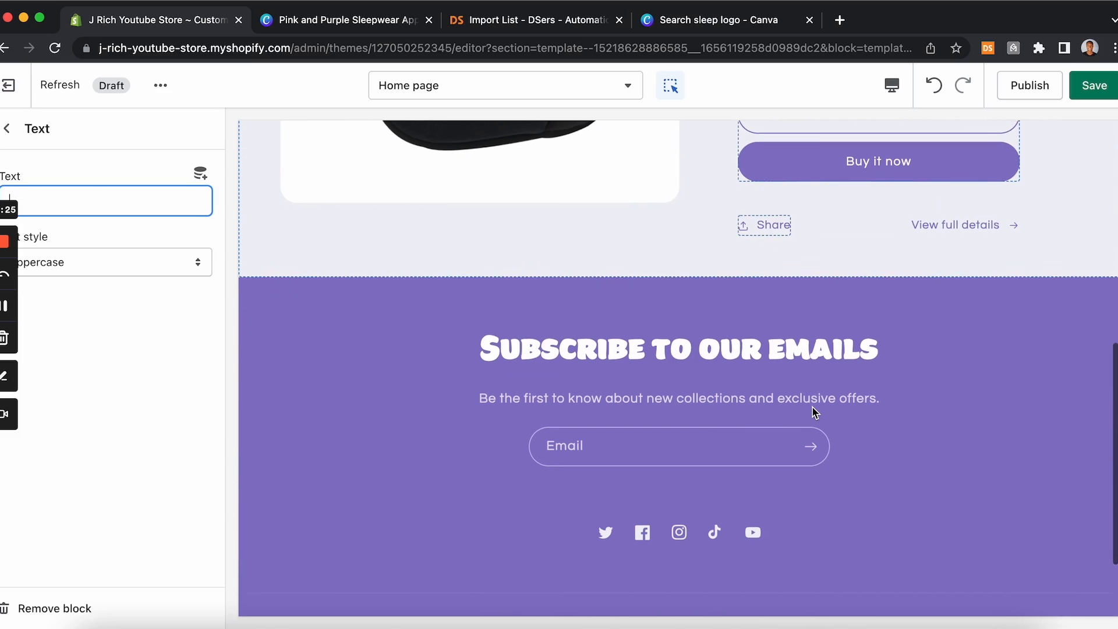
scroll(812, 407, "down", 2)
scroll(812, 407, "up", 10)
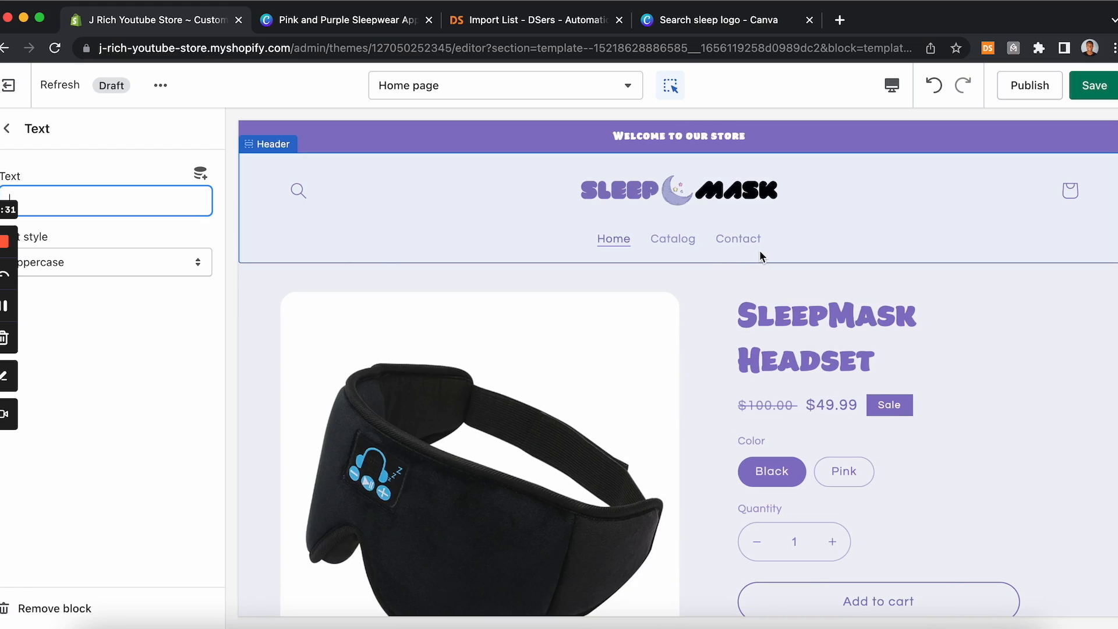
Step: Save the theme editor changes after checking the featured product section
scroll(673, 414, "down", 1)
scroll(673, 414, "down", 2)
scroll(673, 415, "up", 2)
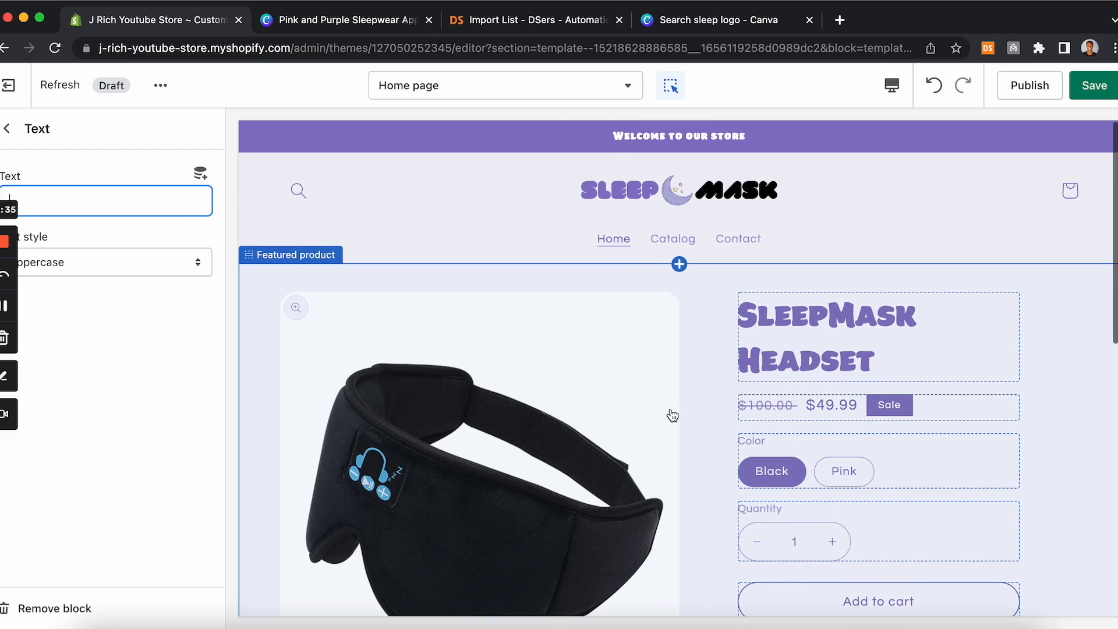
scroll(673, 415, "down", 1)
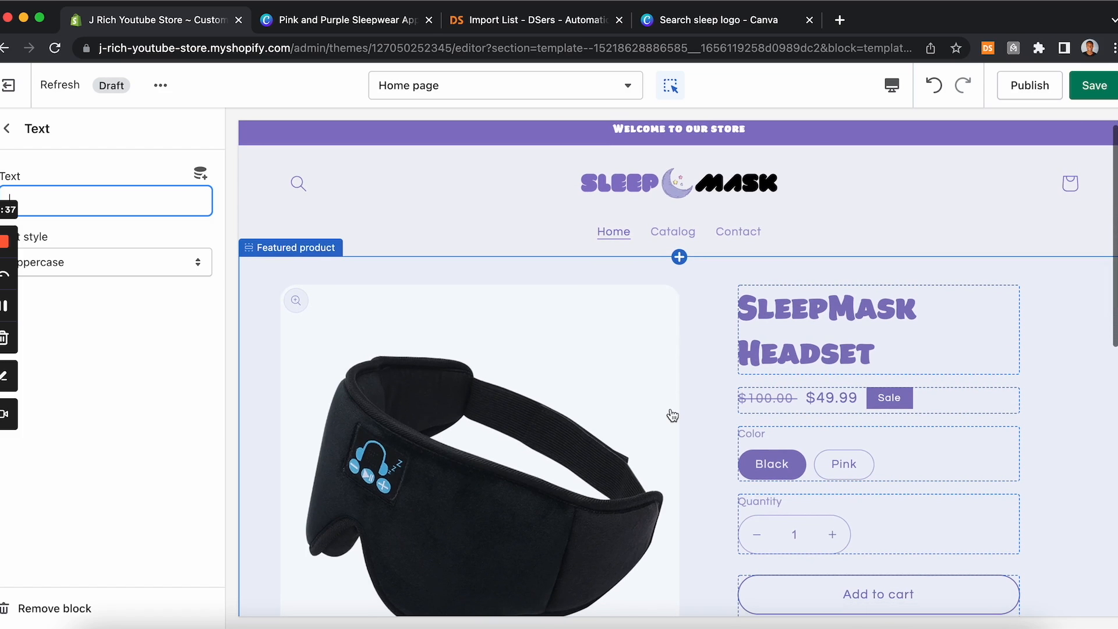
scroll(672, 415, "down", 3)
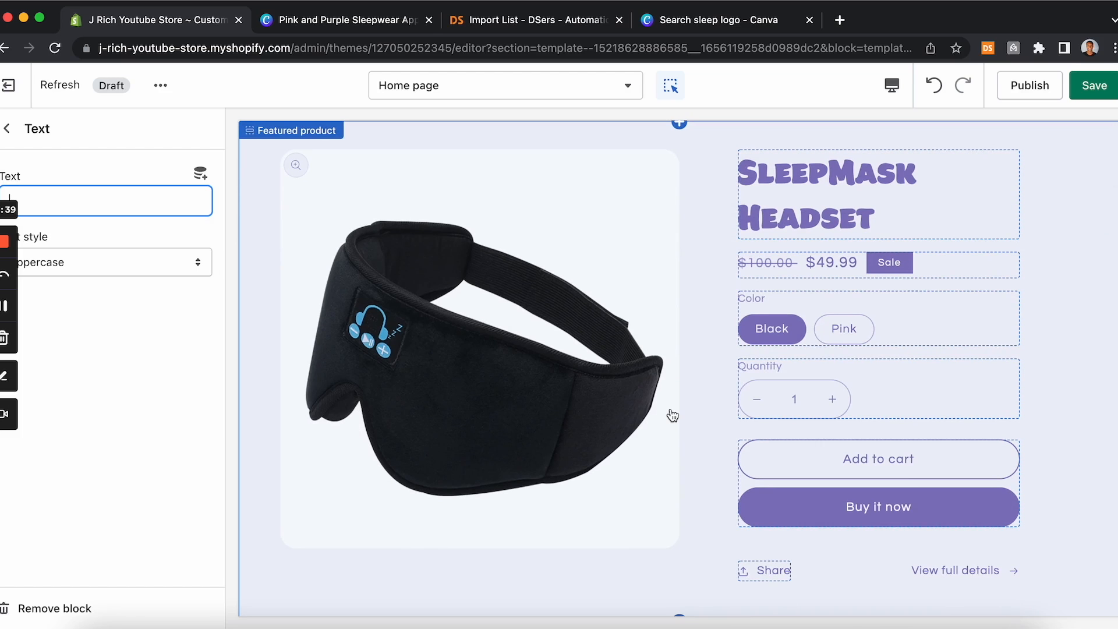
scroll(673, 415, "down", 1)
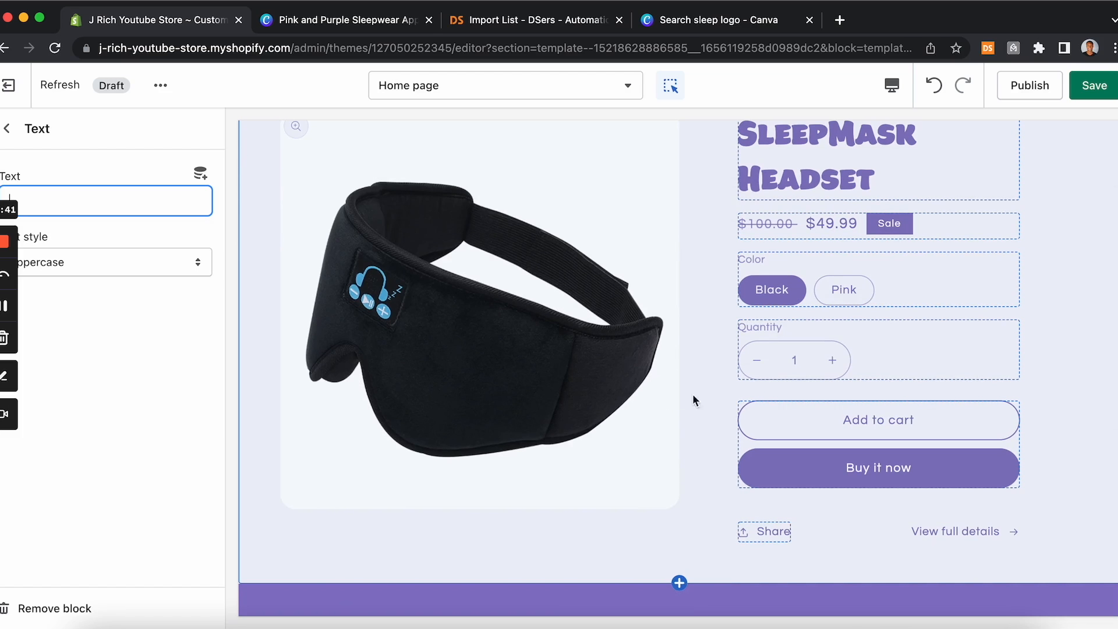
left_click(1094, 85)
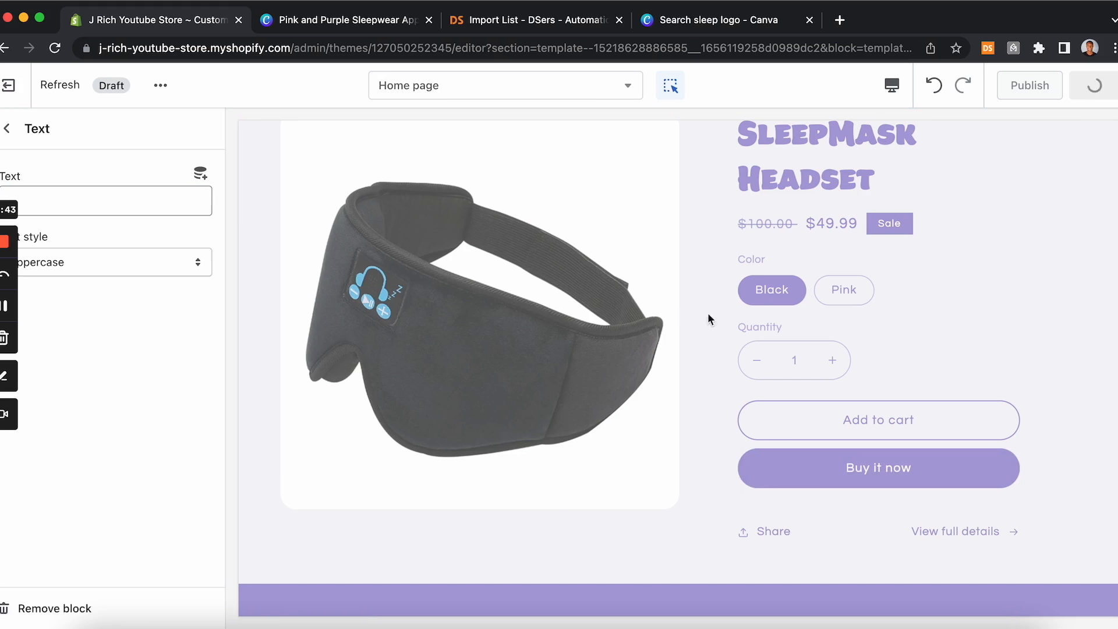
Step: Exit the theme editor into a new tab and open the Products list in the store admin
scroll(627, 219, "up", 3)
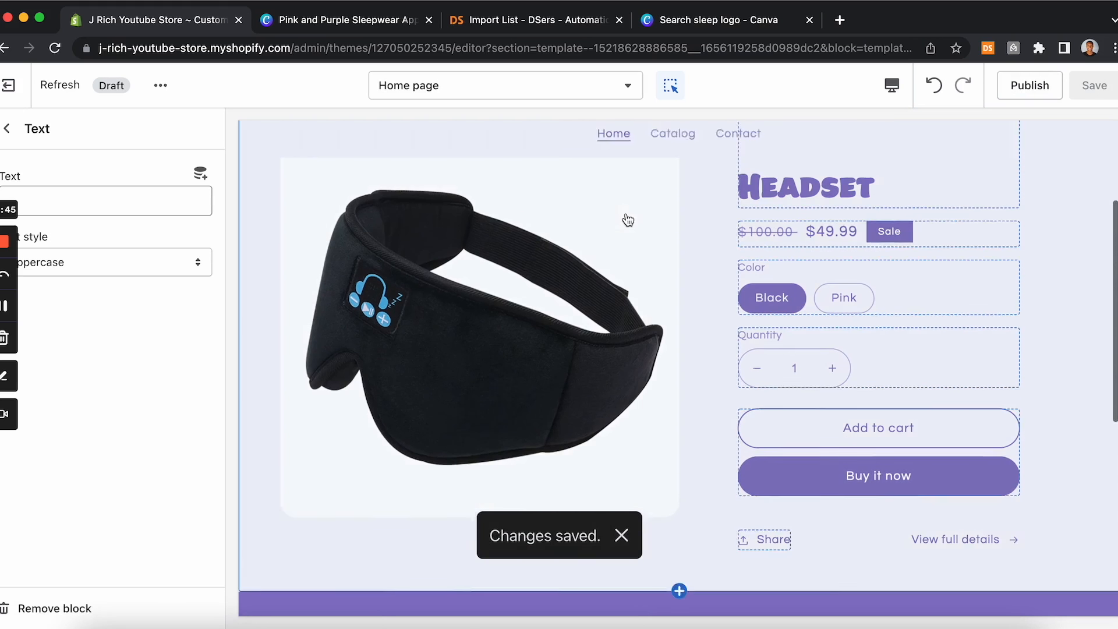
scroll(626, 219, "up", 2)
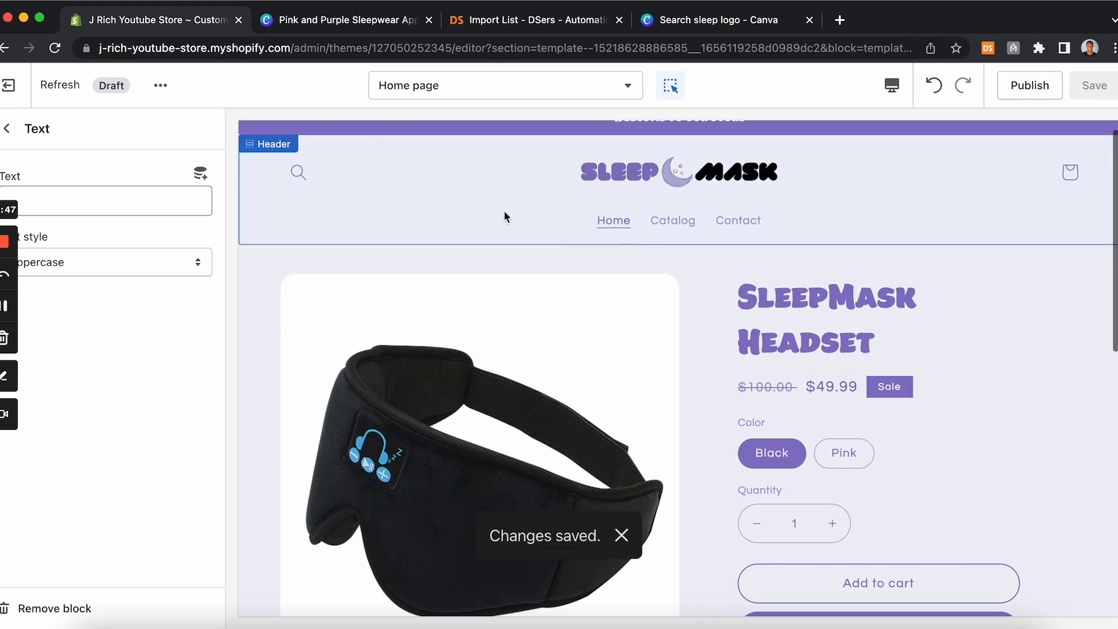
scroll(315, 337, "down", 2)
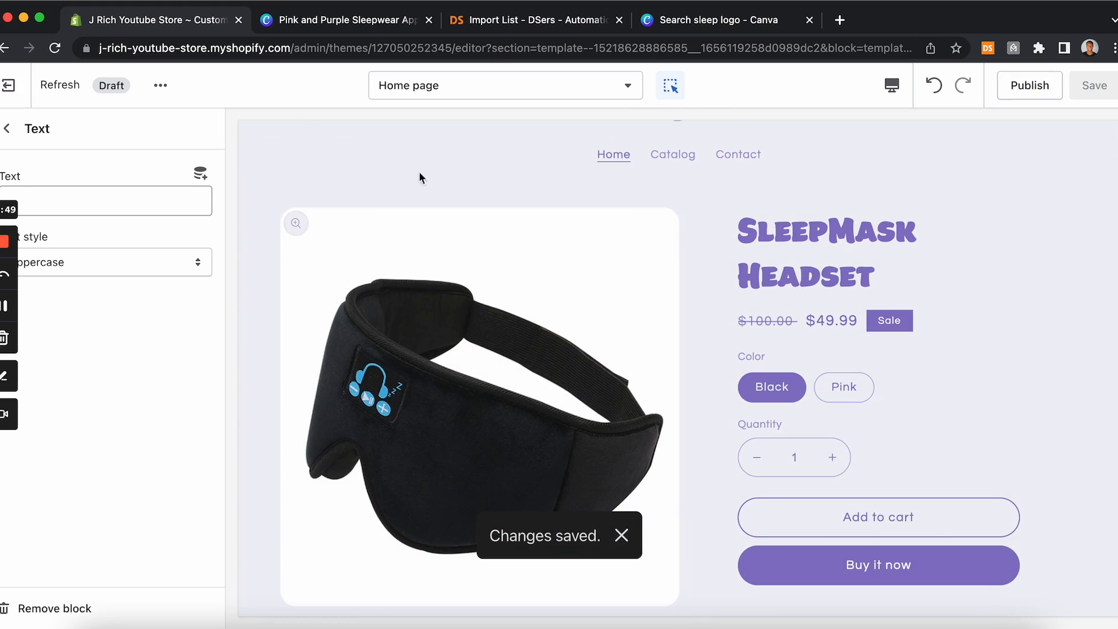
scroll(484, 267, "up", 3)
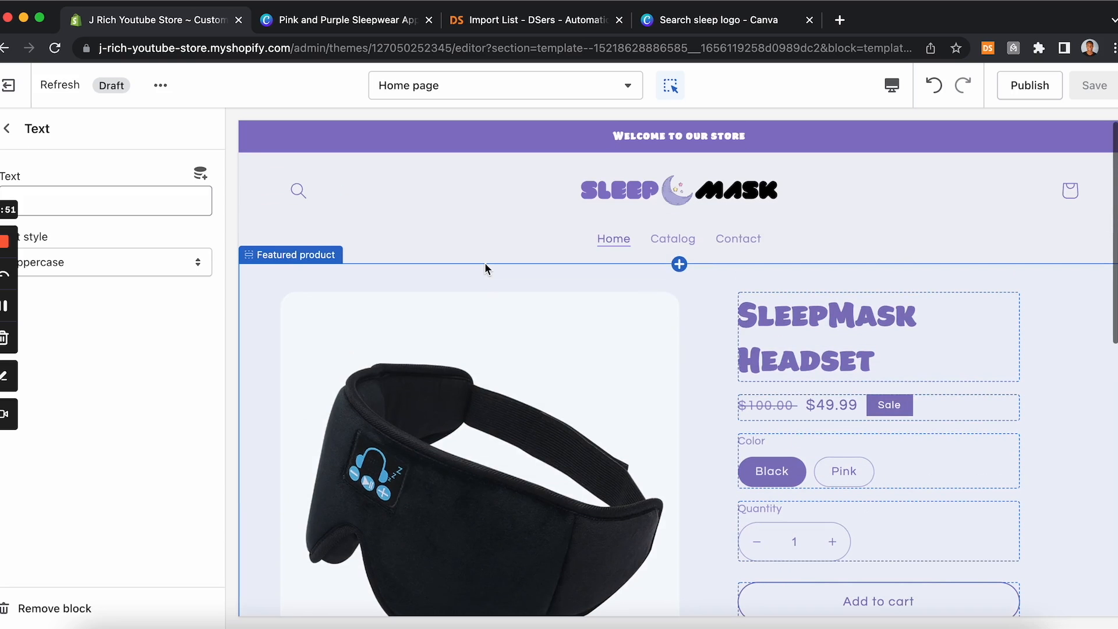
scroll(485, 268, "down", 3)
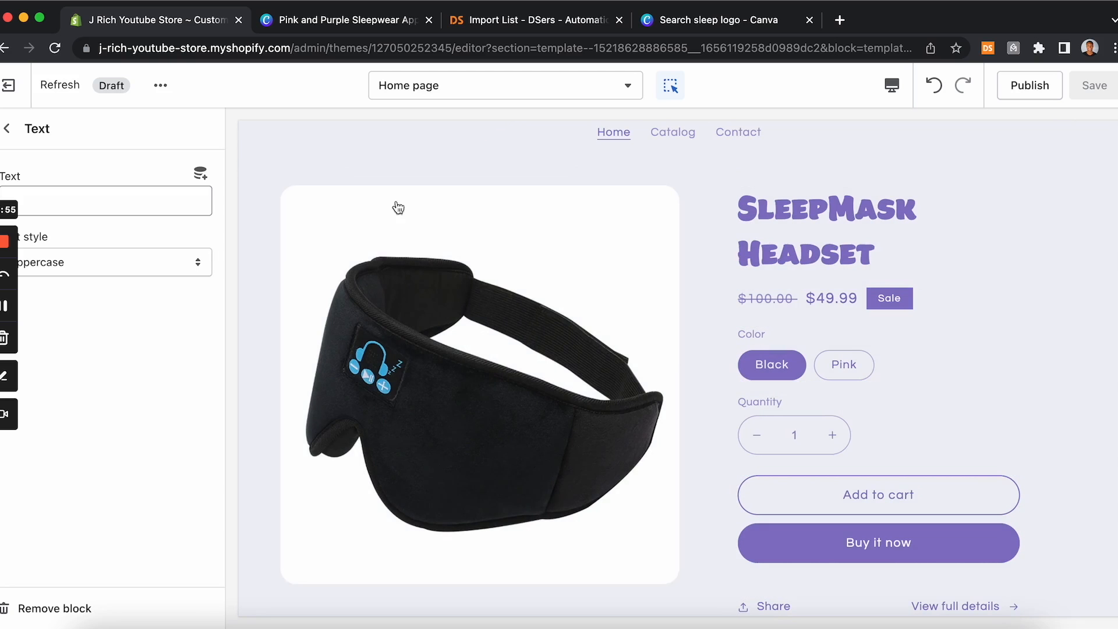
scroll(373, 218, "up", 3)
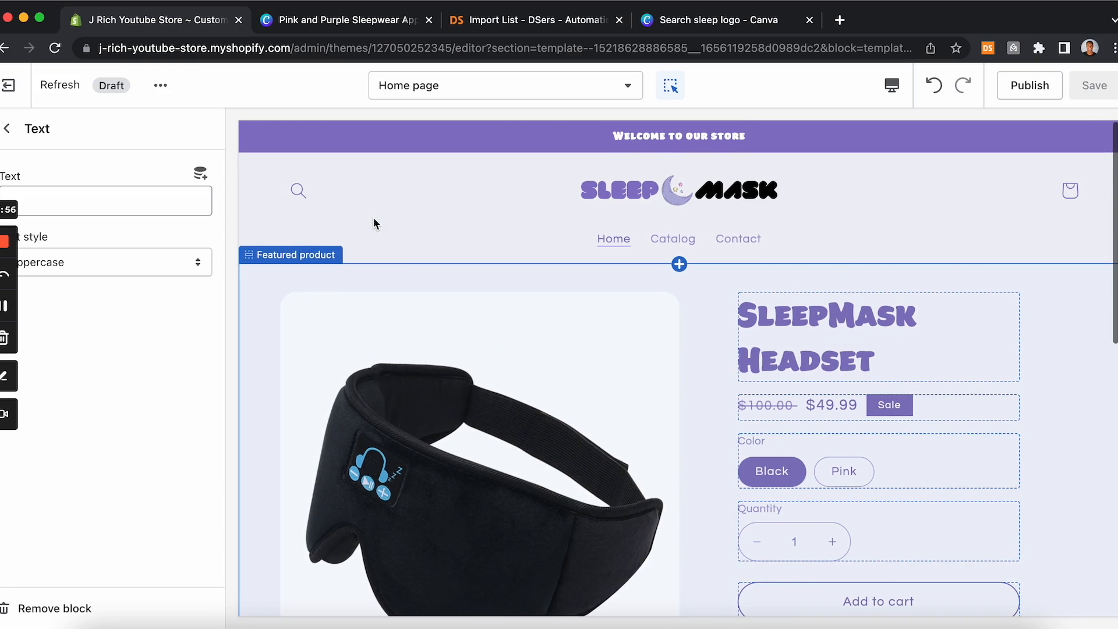
left_click(10, 86)
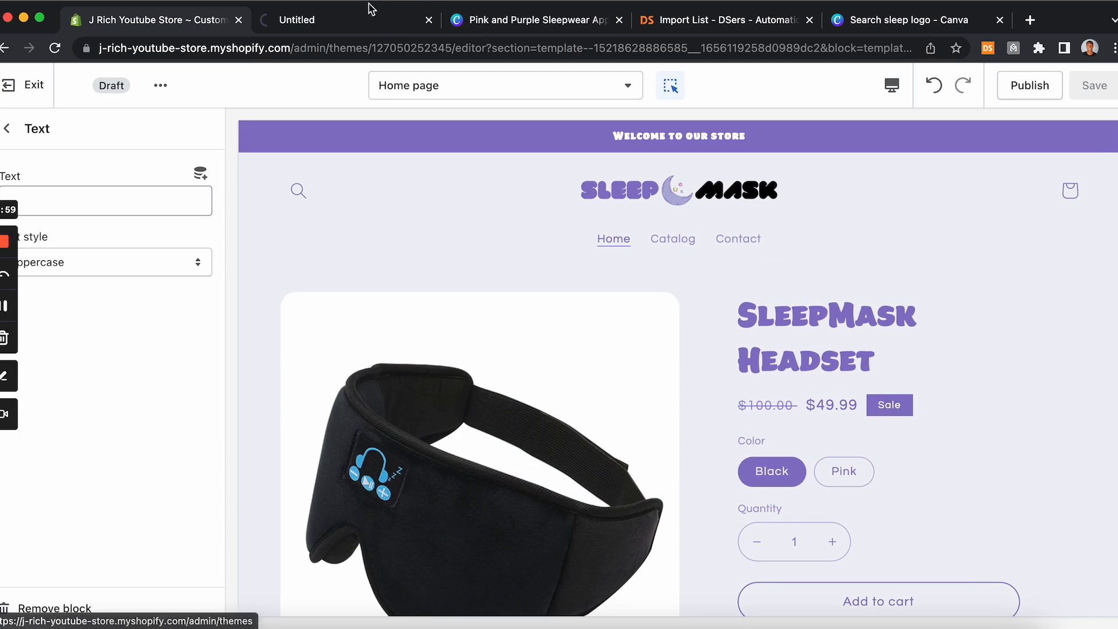
left_click(366, 23)
left_click_drag(366, 23, 133, 23)
left_click(111, 225)
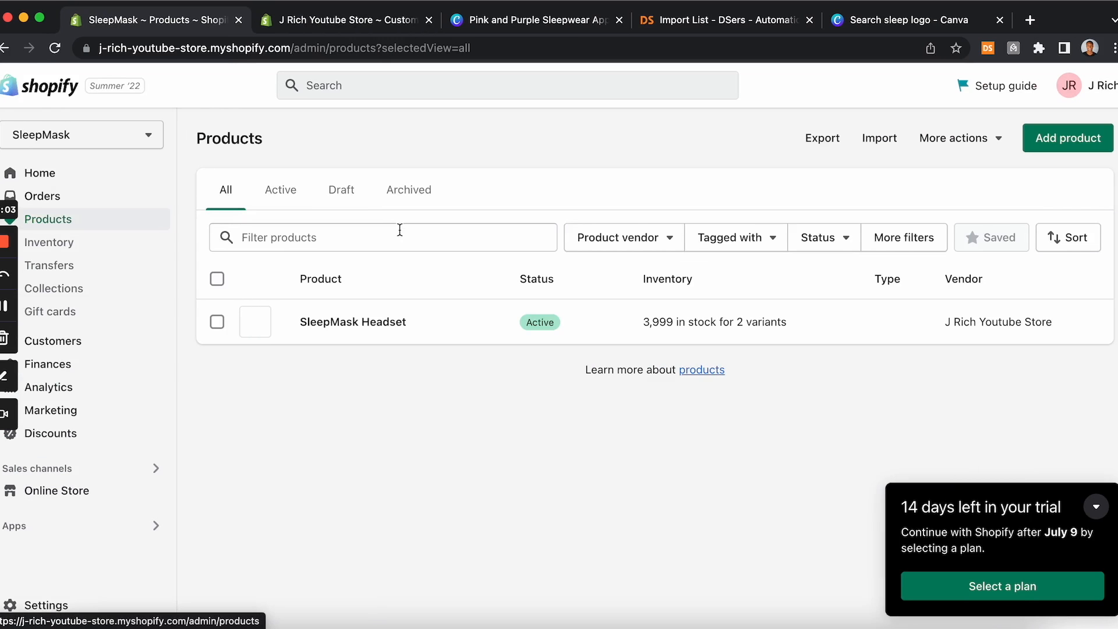
Step: Open the SleepMask Headset product and download its first media image
left_click(336, 325)
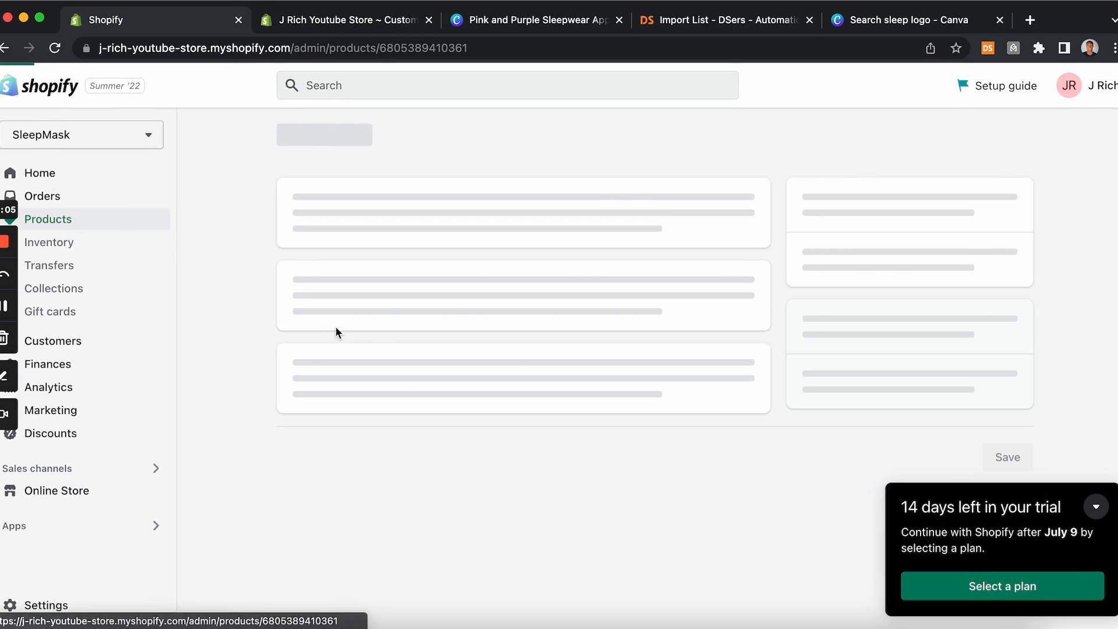
scroll(385, 239, "down", 5)
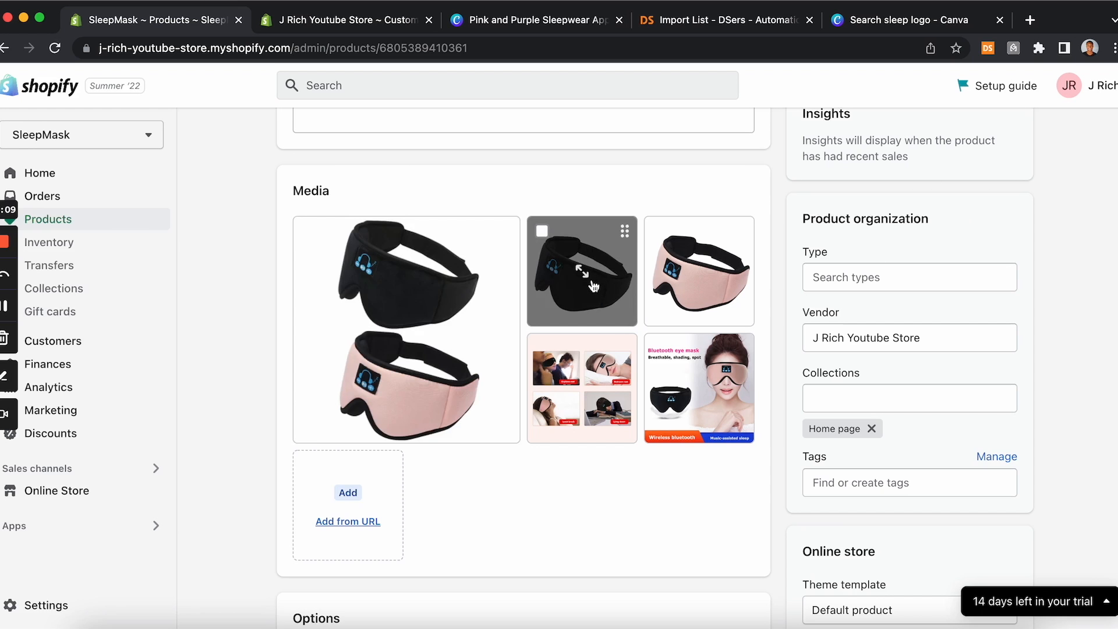
left_click(458, 311)
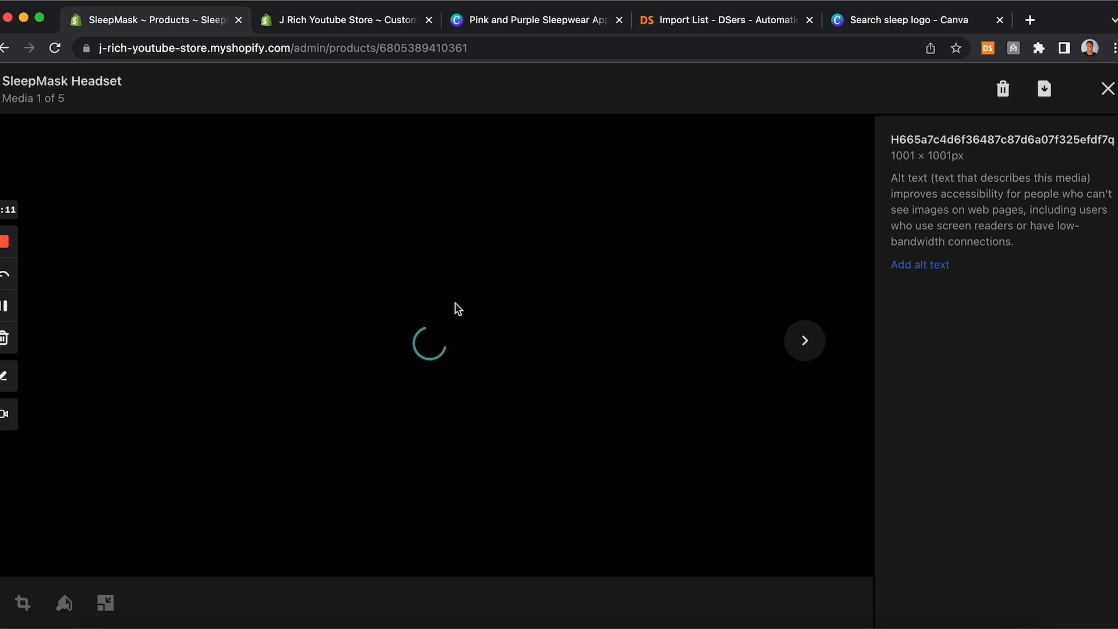
left_click(1050, 96)
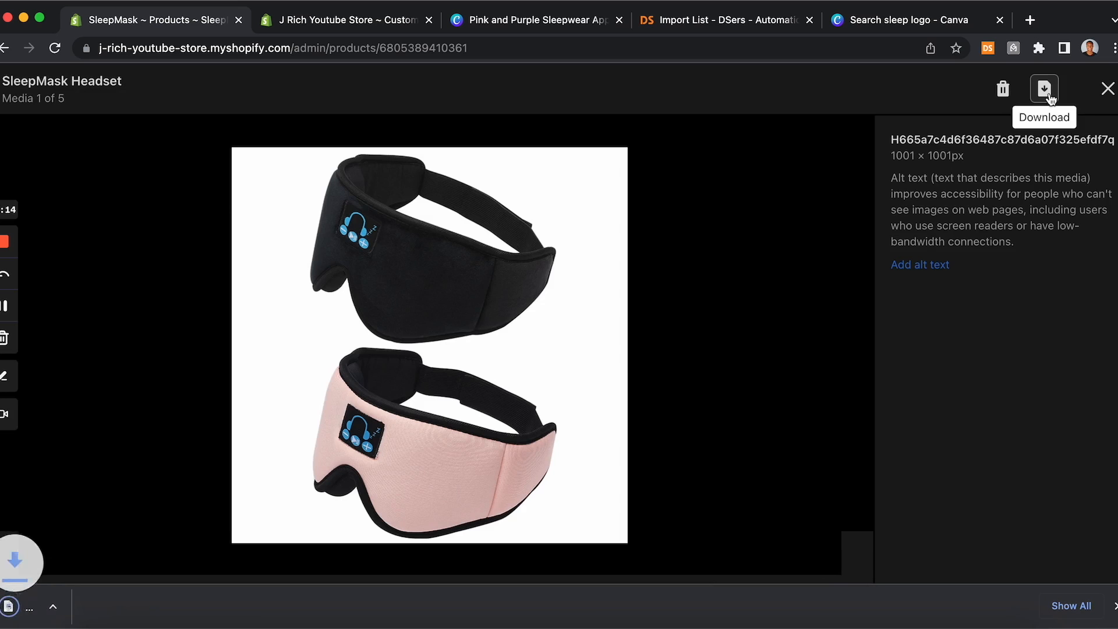
left_click(1108, 93)
Step: Download the second and third product images, the black mask and the pink mask
left_click(582, 265)
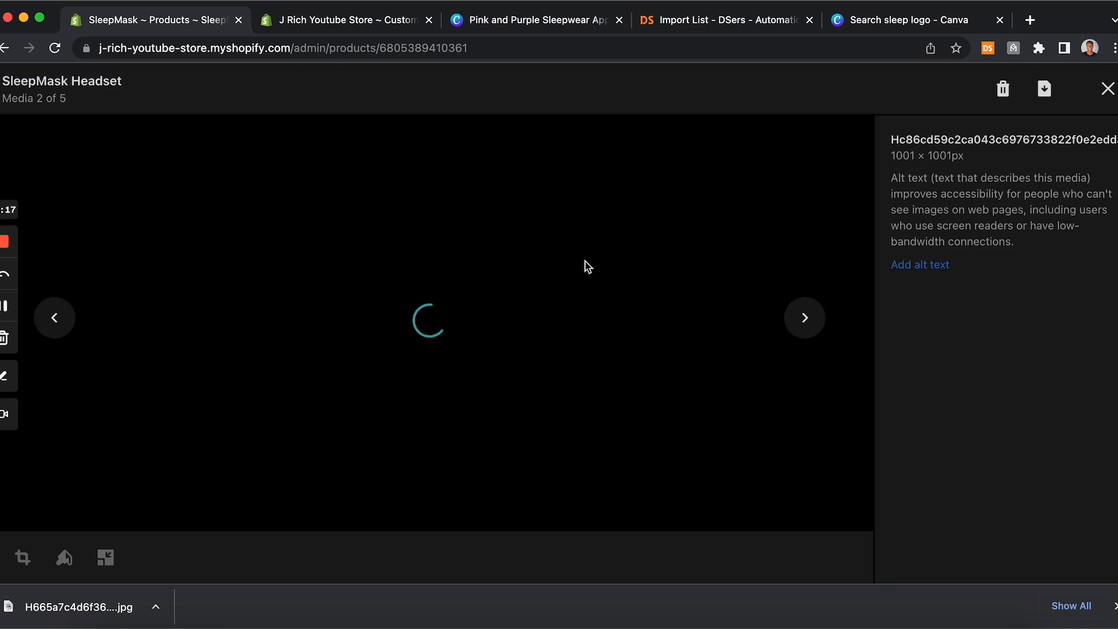
left_click(1045, 89)
left_click(1109, 88)
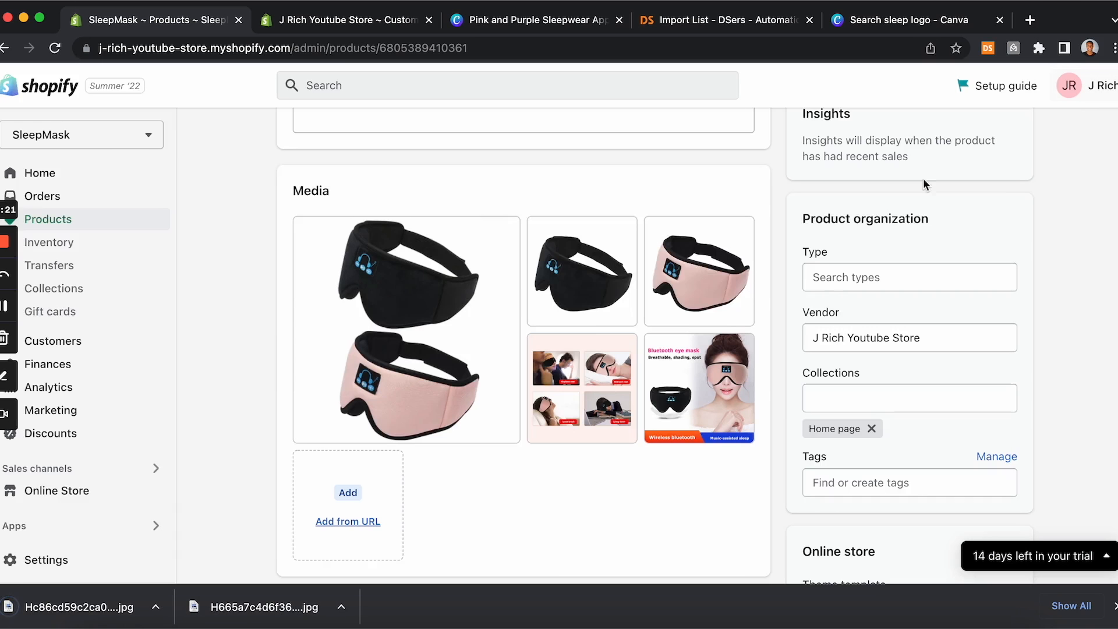
left_click(655, 276)
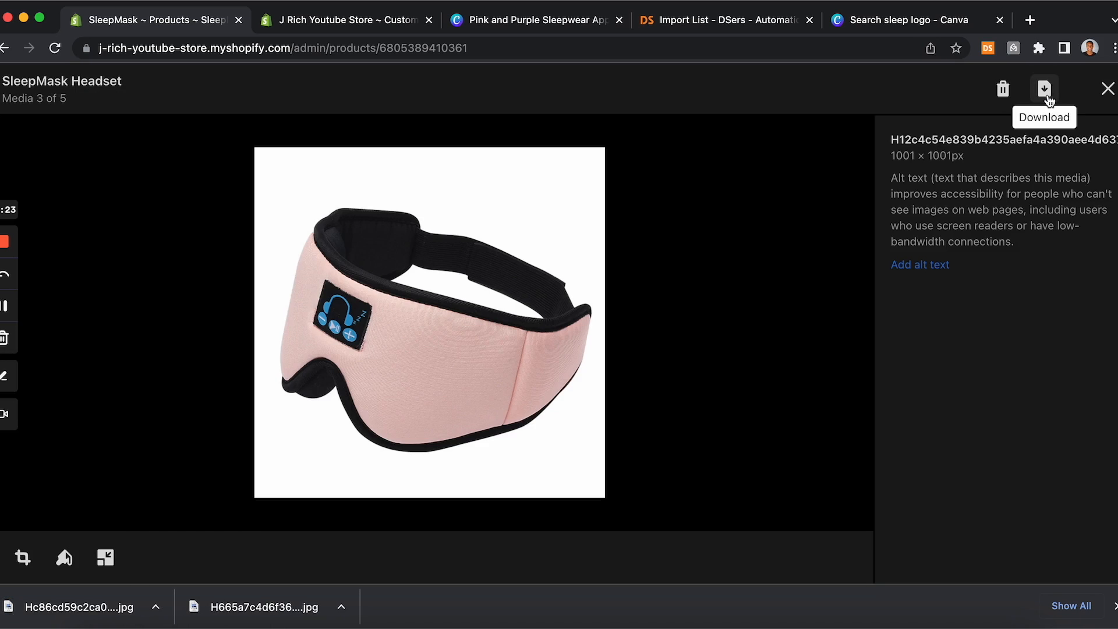
left_click(1044, 88)
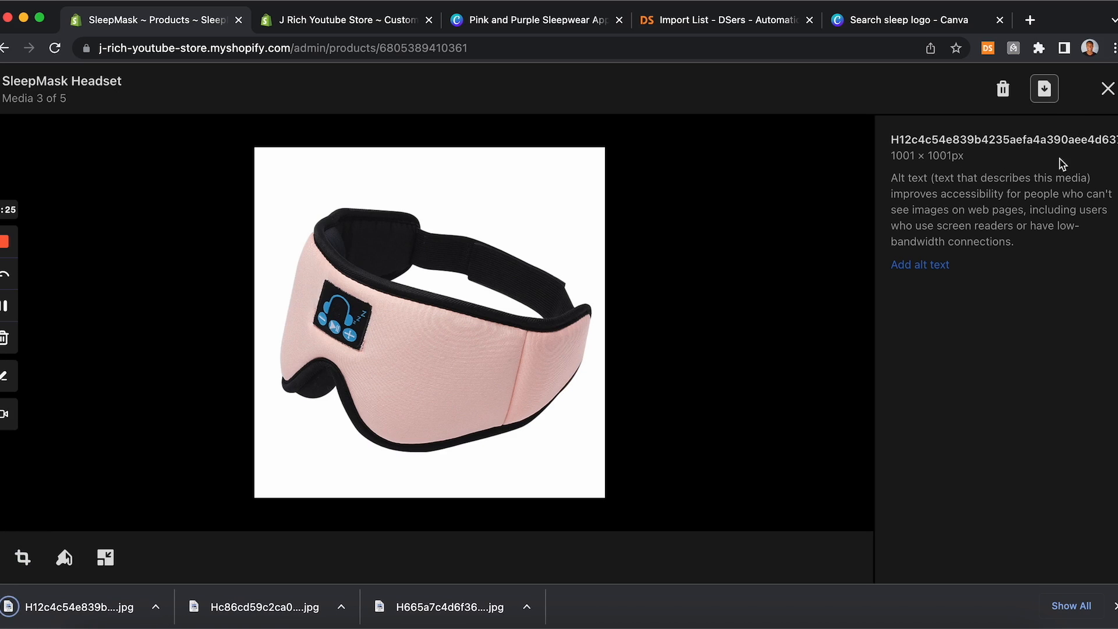
left_click(1108, 89)
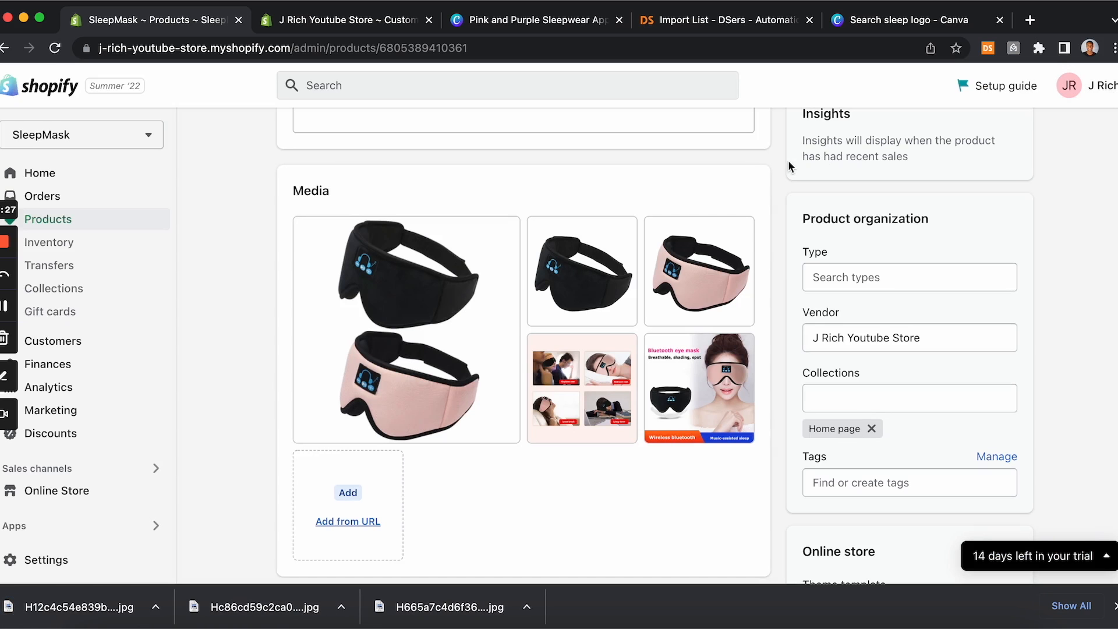
left_click(478, 29)
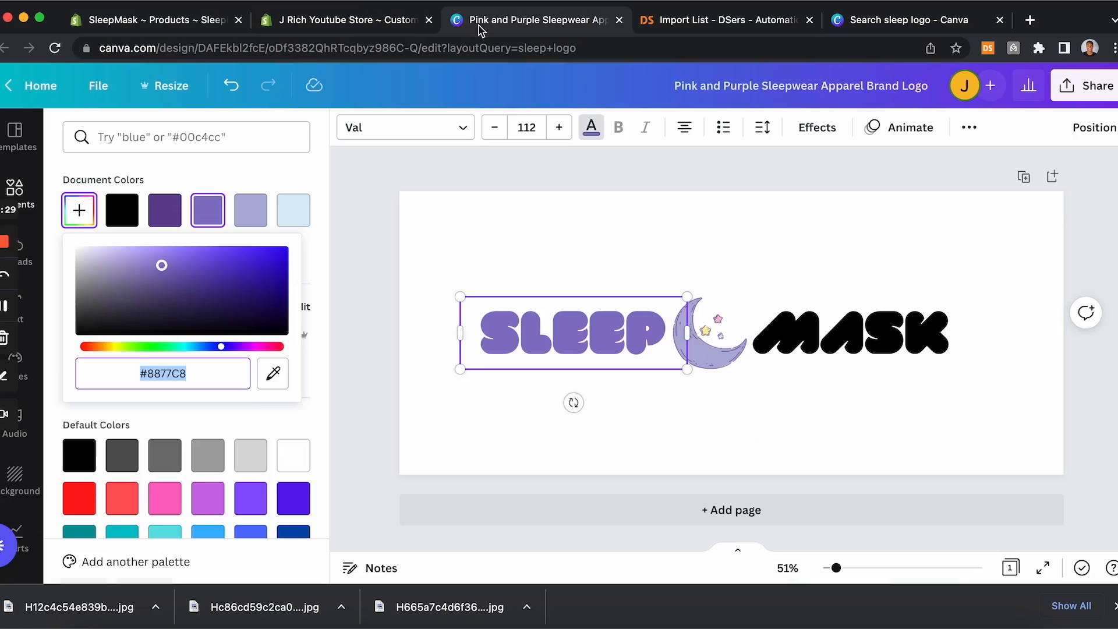
left_click(388, 30)
scroll(326, 424, "down", 5)
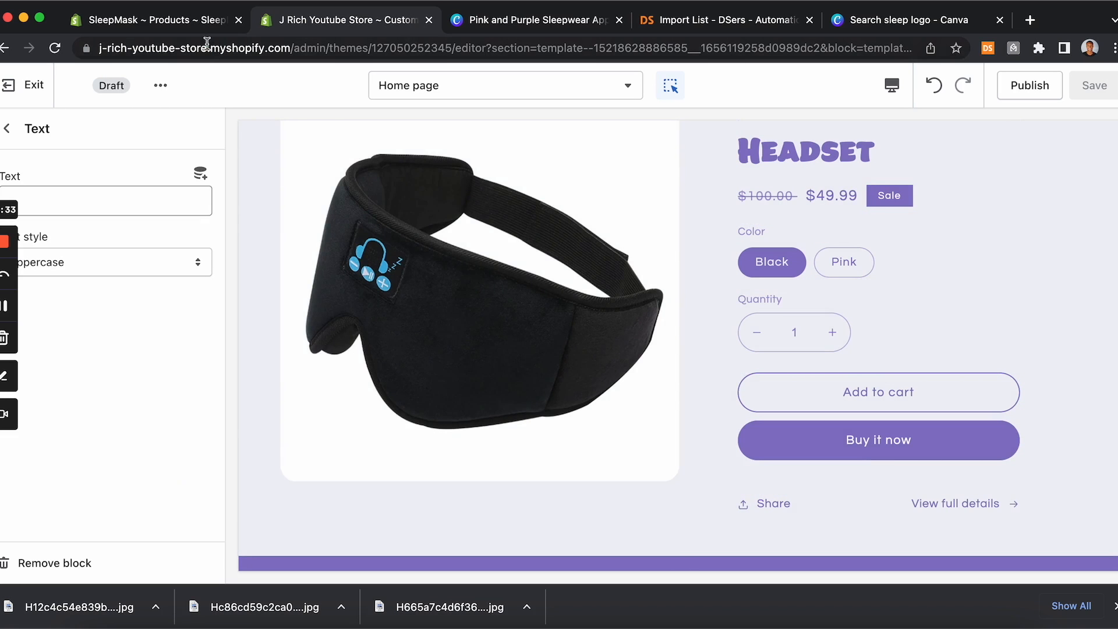
left_click(133, 23)
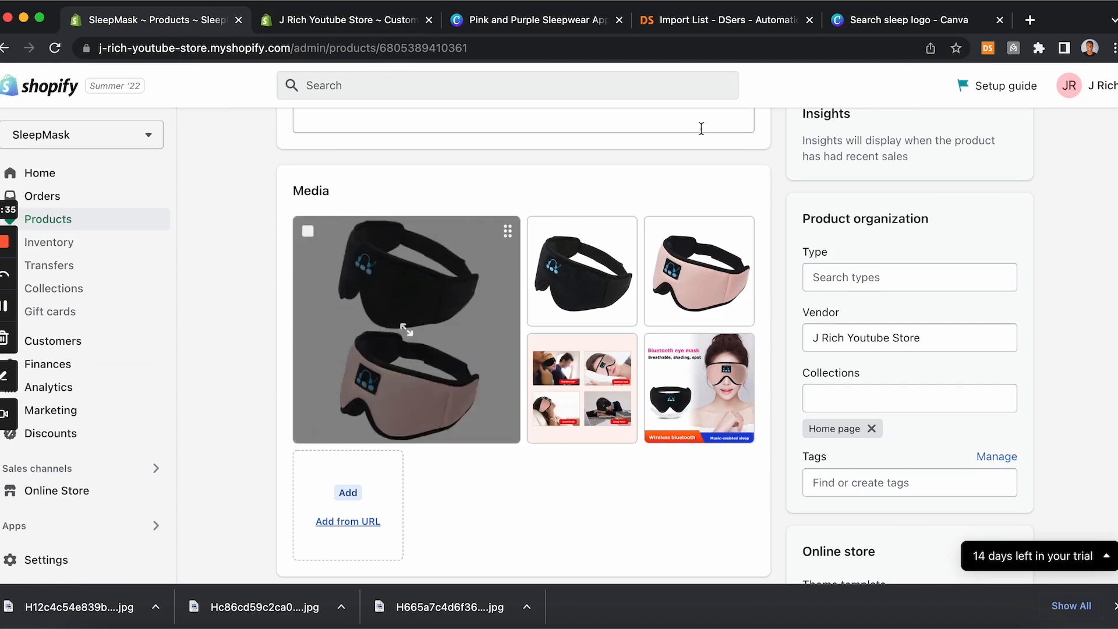
Step: Create a new Canva design using the Amazon Product Image format
left_click(866, 26)
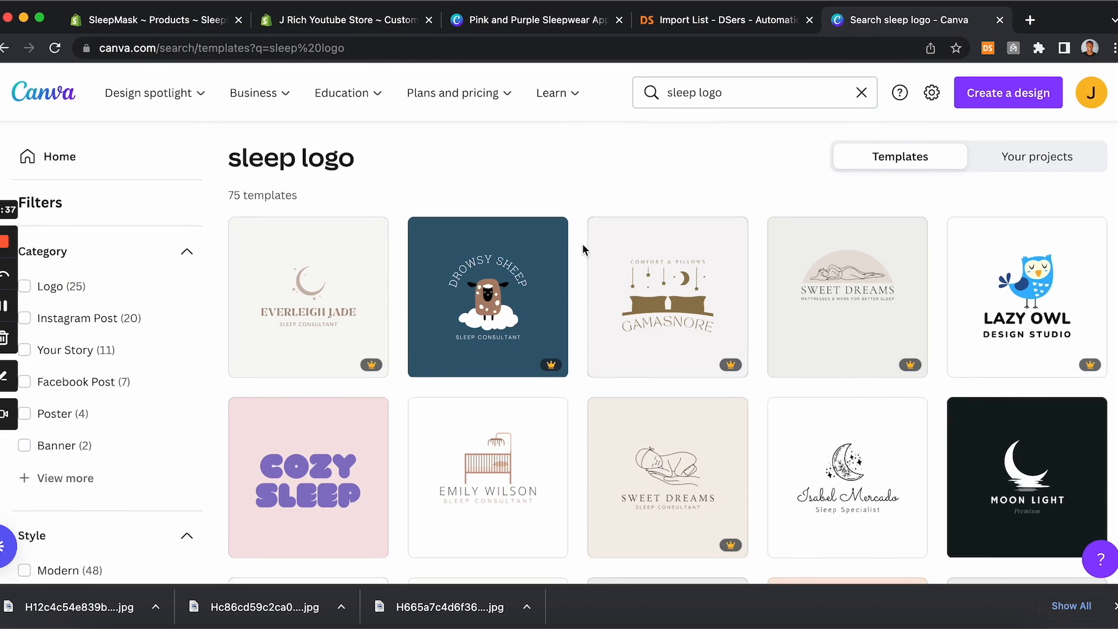
left_click(991, 107)
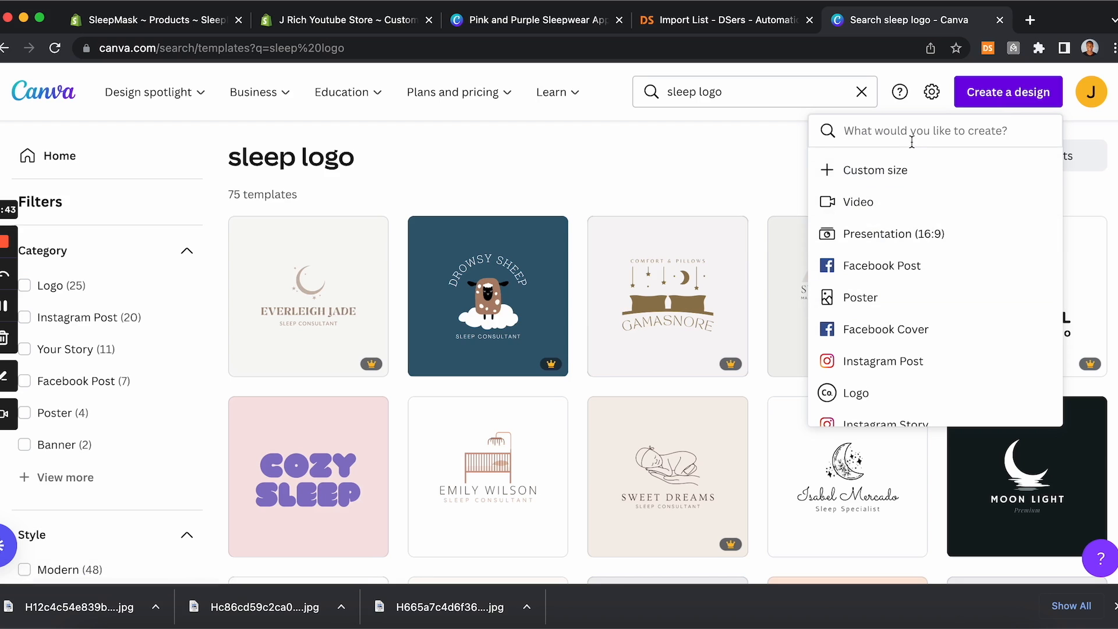
type("produc")
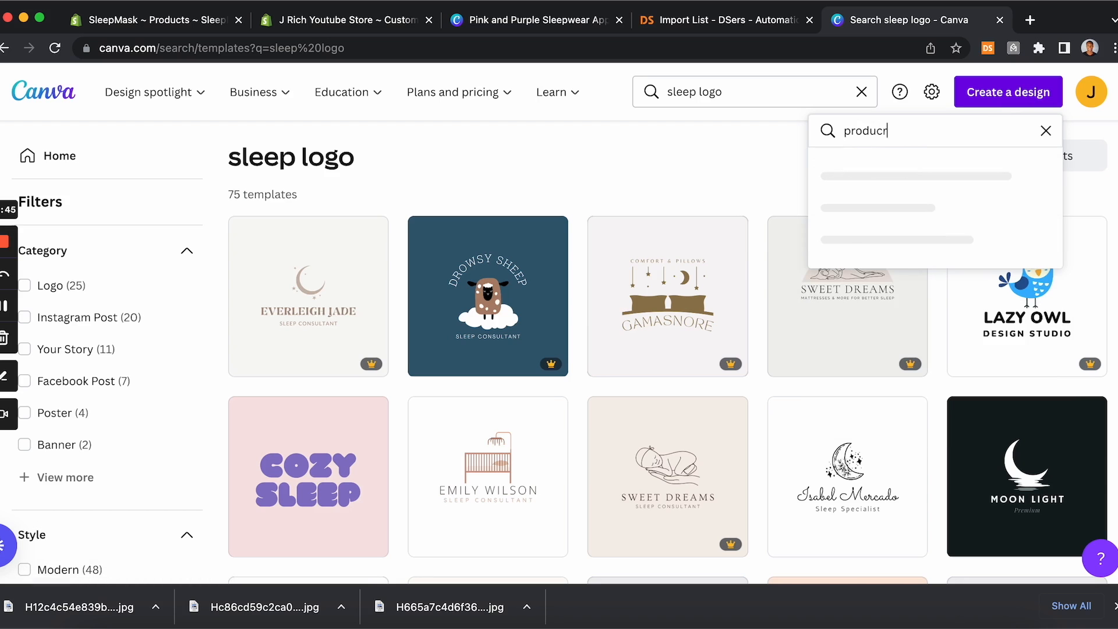
type("t")
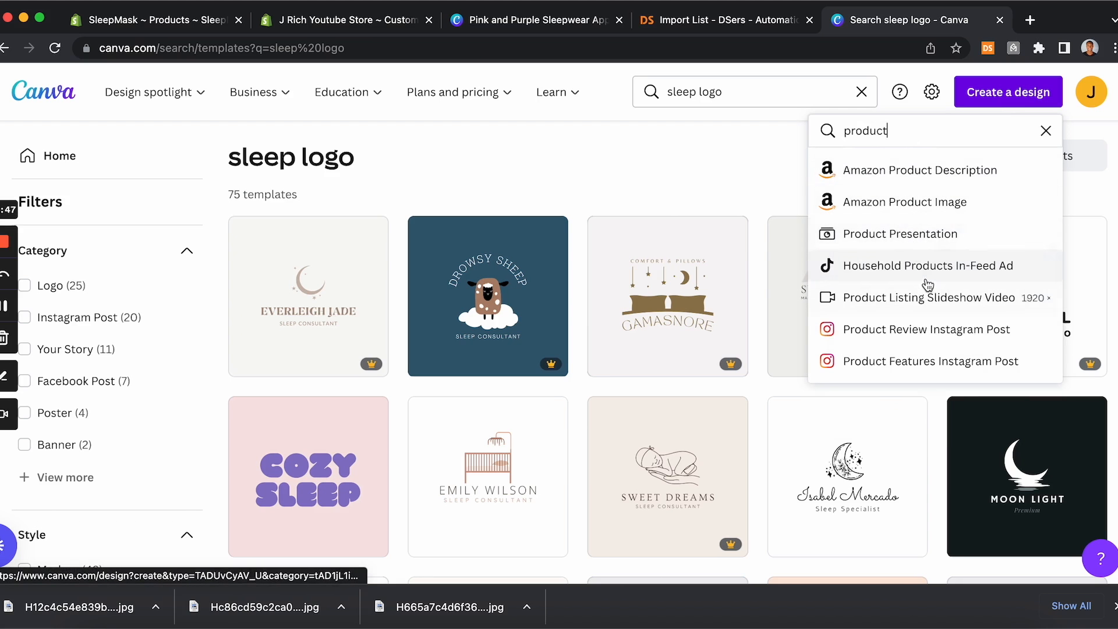
left_click(931, 213)
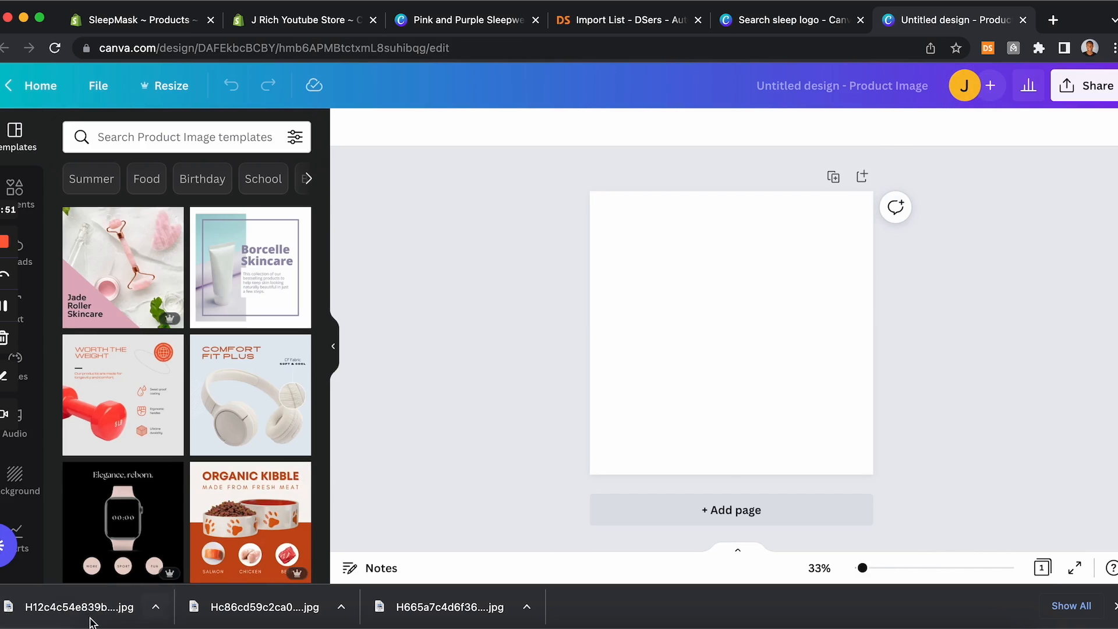
Step: Add the downloaded pink mask image to the design and set it as the page background
left_click_drag(23, 607, 689, 315)
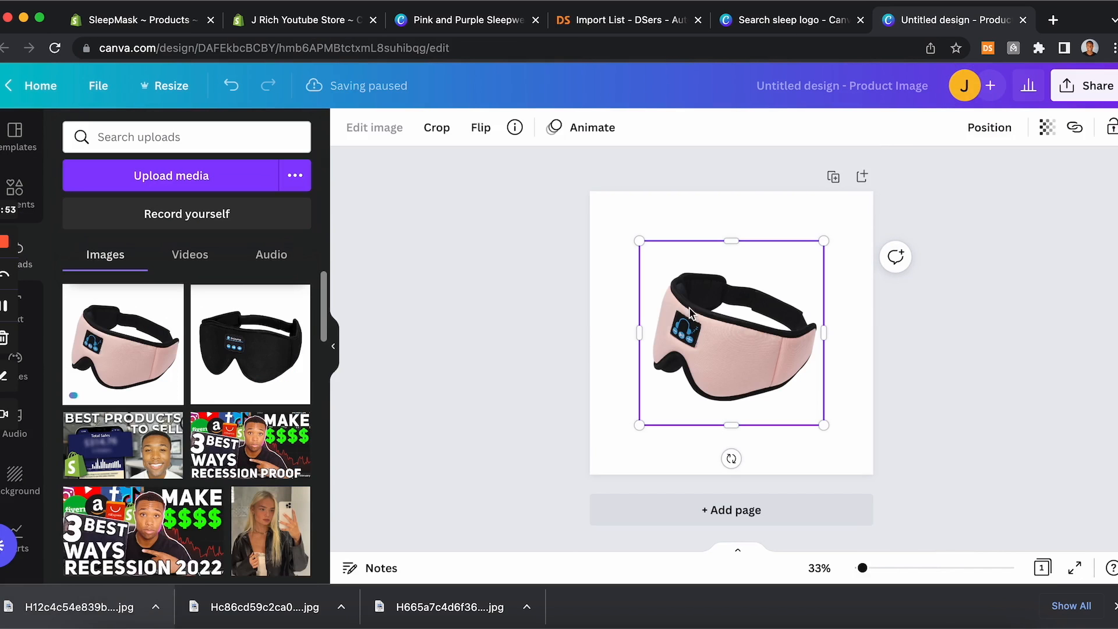
right_click(728, 312)
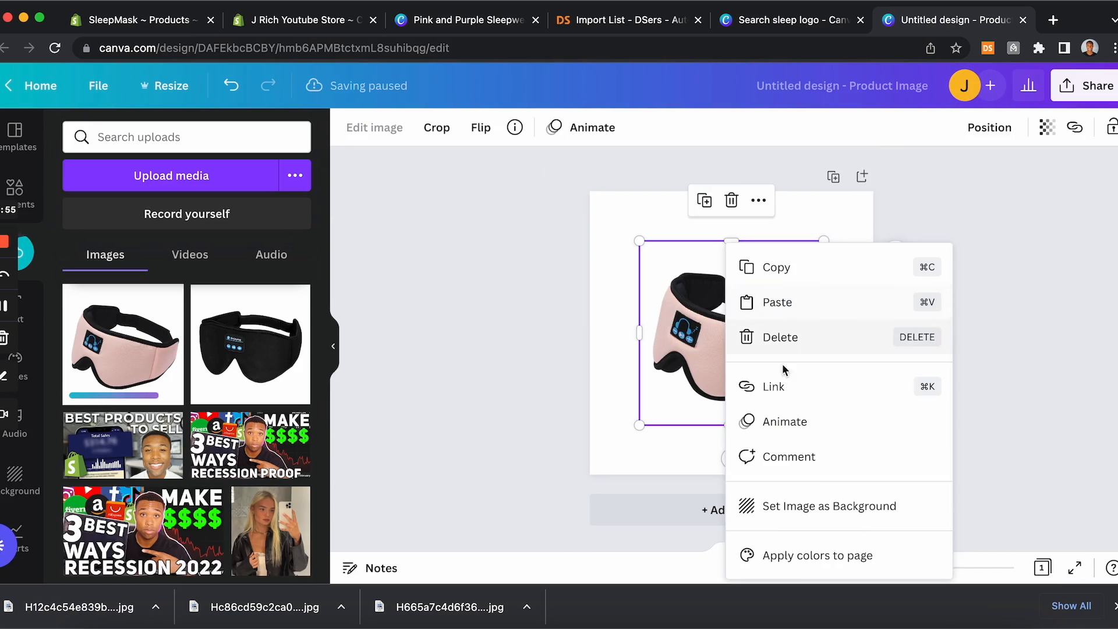
left_click(790, 504)
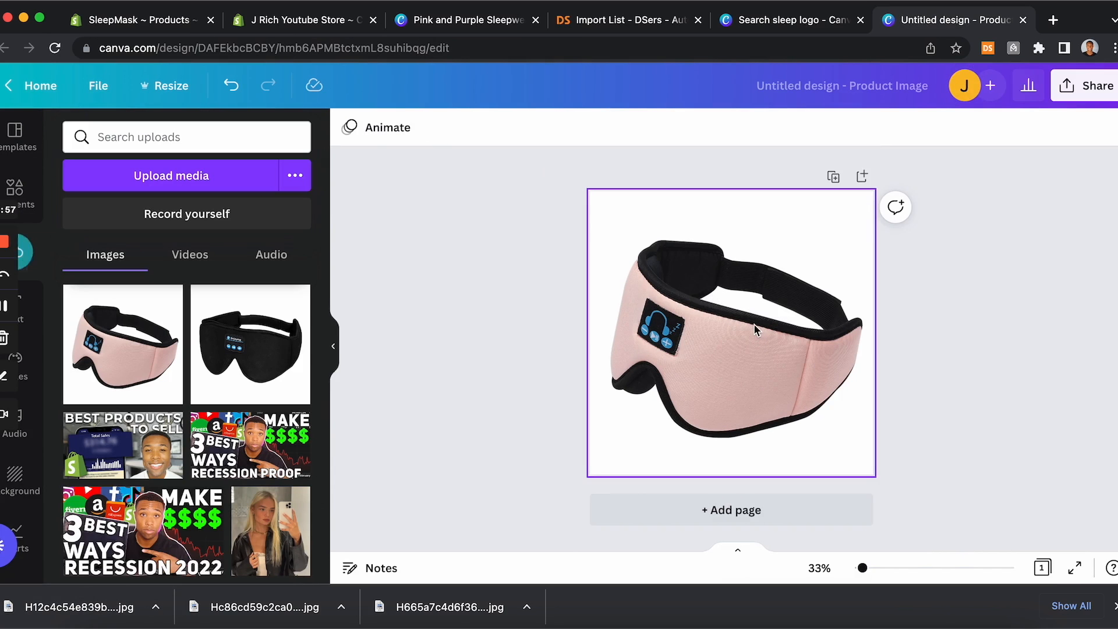
Step: Remove the background from the pink mask image with Background Remover
left_click(689, 289)
left_click(420, 137)
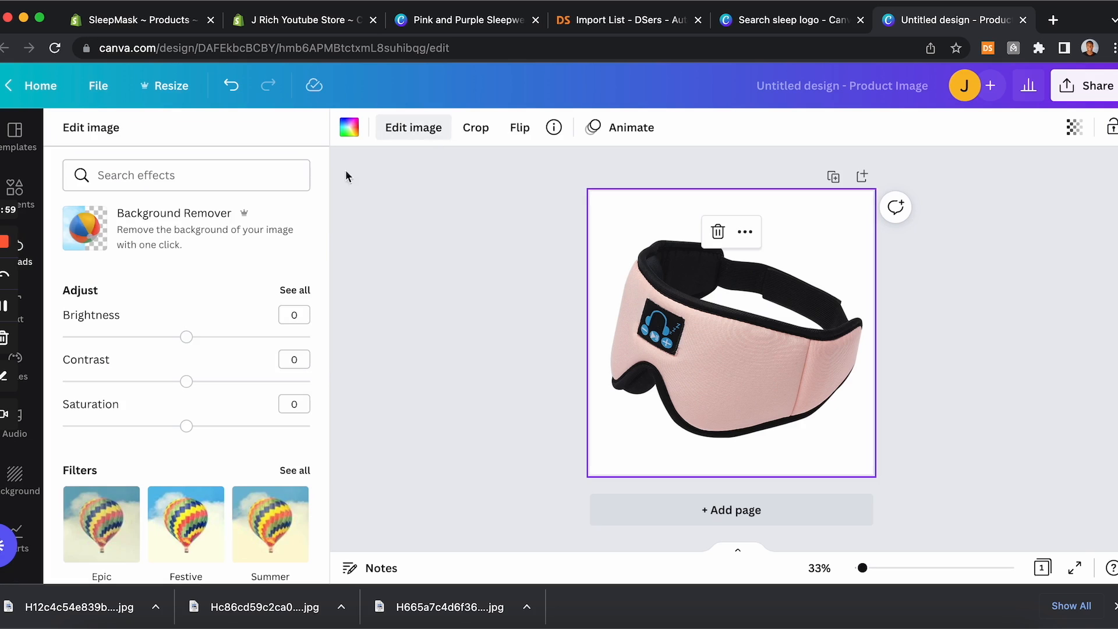
left_click(229, 255)
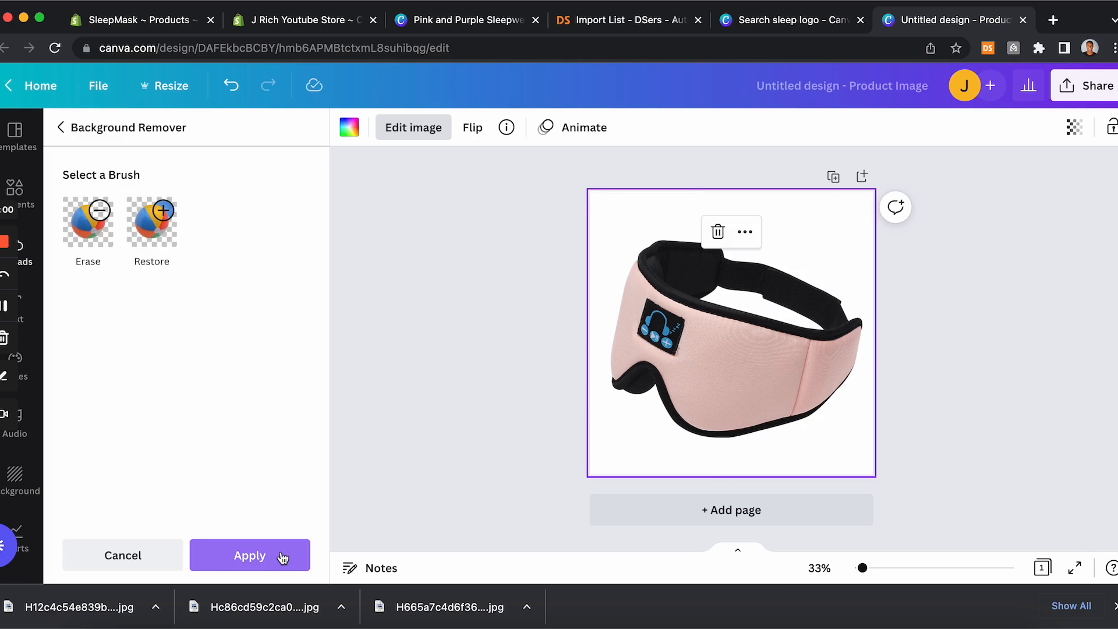
left_click(400, 470)
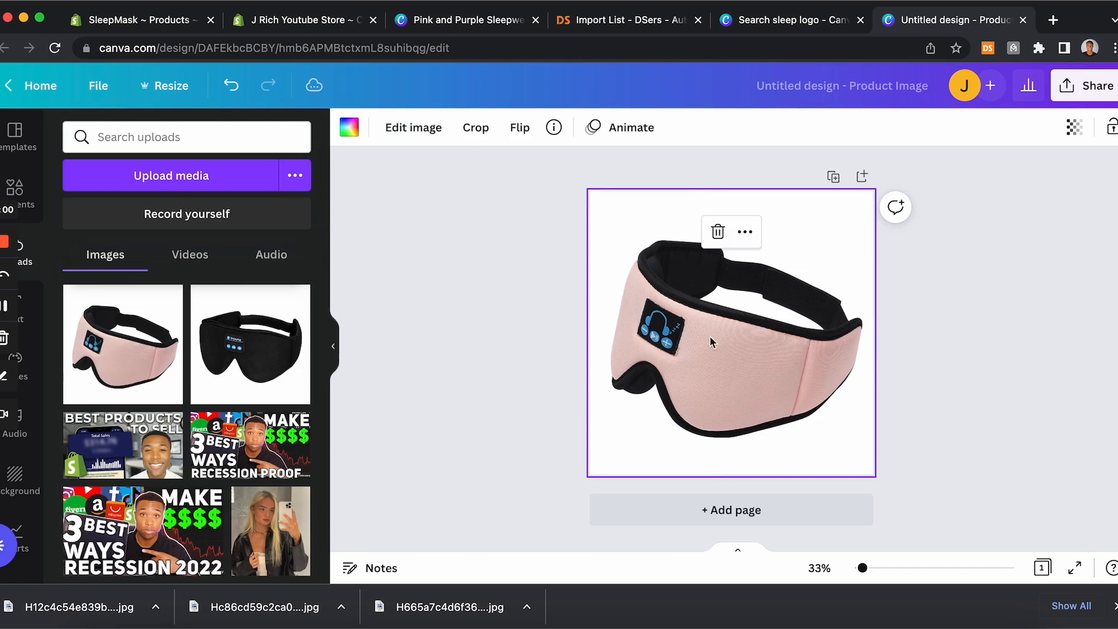
Step: Download the design as a 1080 × 1080 PNG with transparent background
left_click(1085, 86)
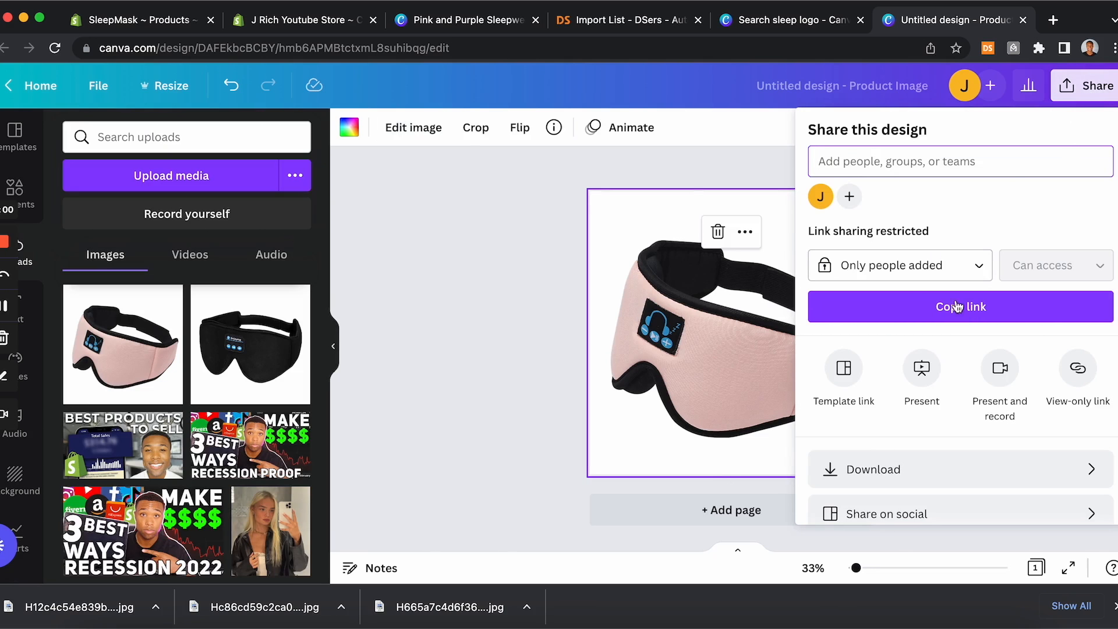
scroll(930, 391, "down", 2)
left_click(926, 404)
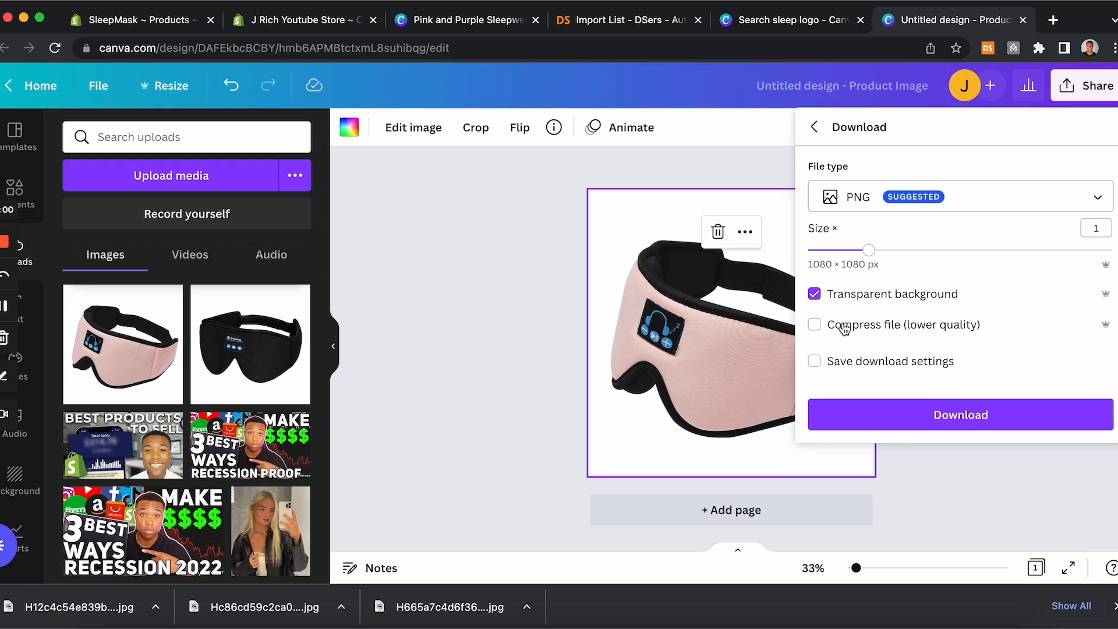
left_click(935, 410)
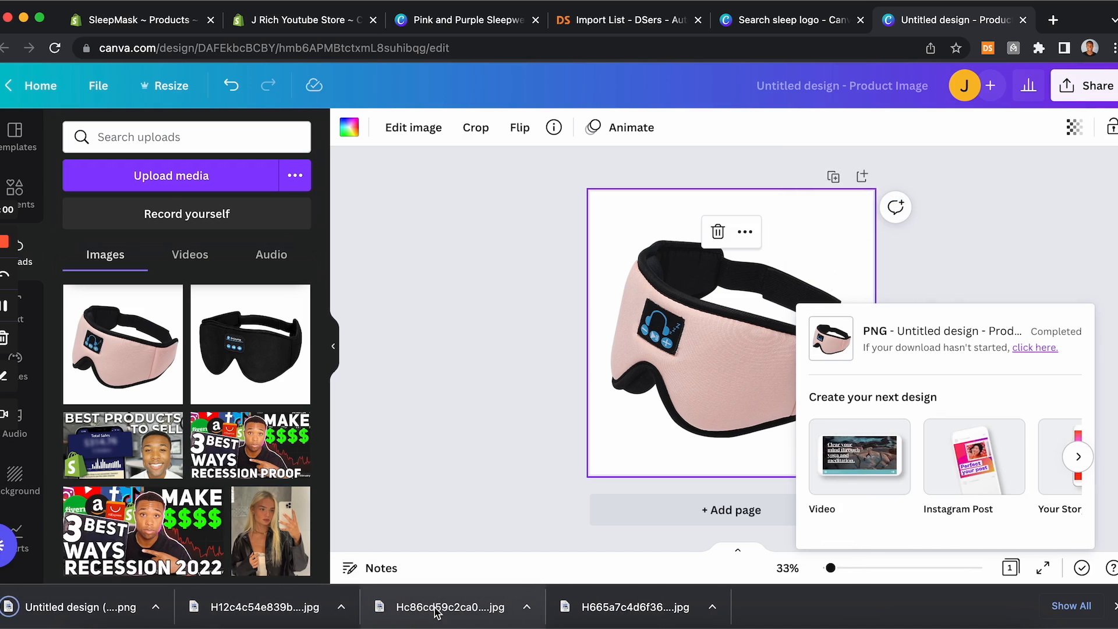
Step: Replace the pink mask with the downloaded black mask image and set it as the page background
left_click_drag(440, 607, 693, 310)
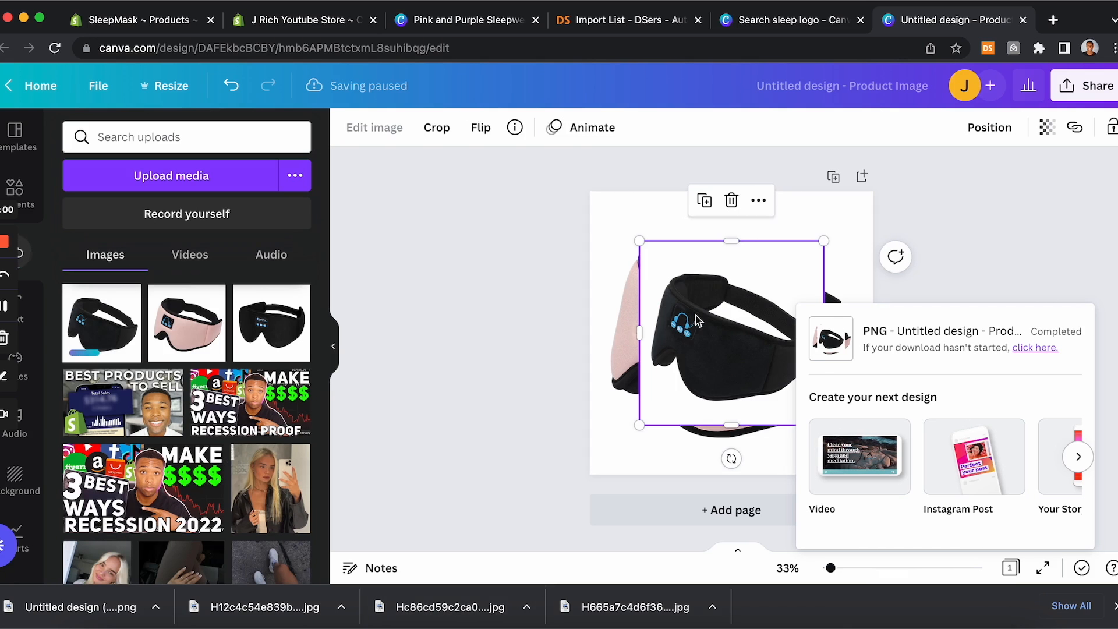
left_click(636, 227)
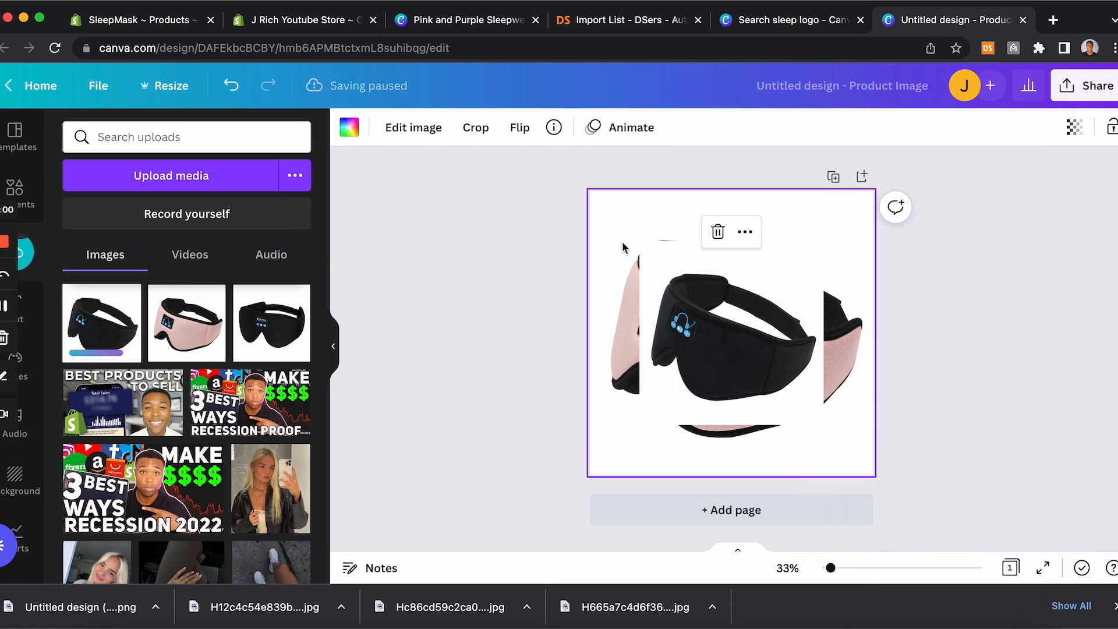
key("Delete")
left_click(698, 274)
right_click(698, 273)
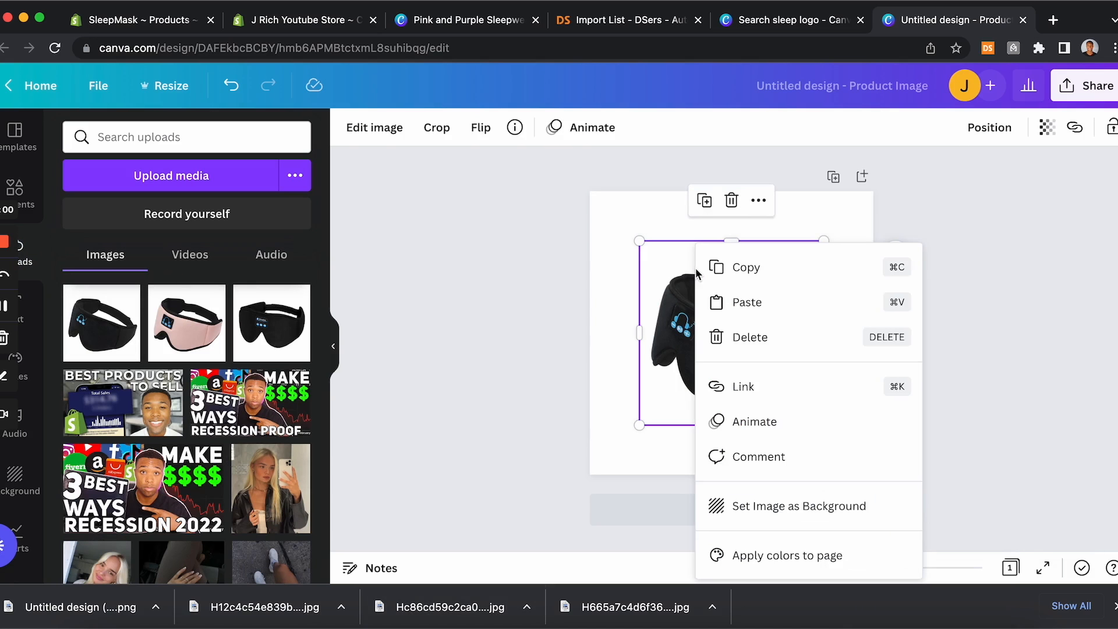
left_click(751, 505)
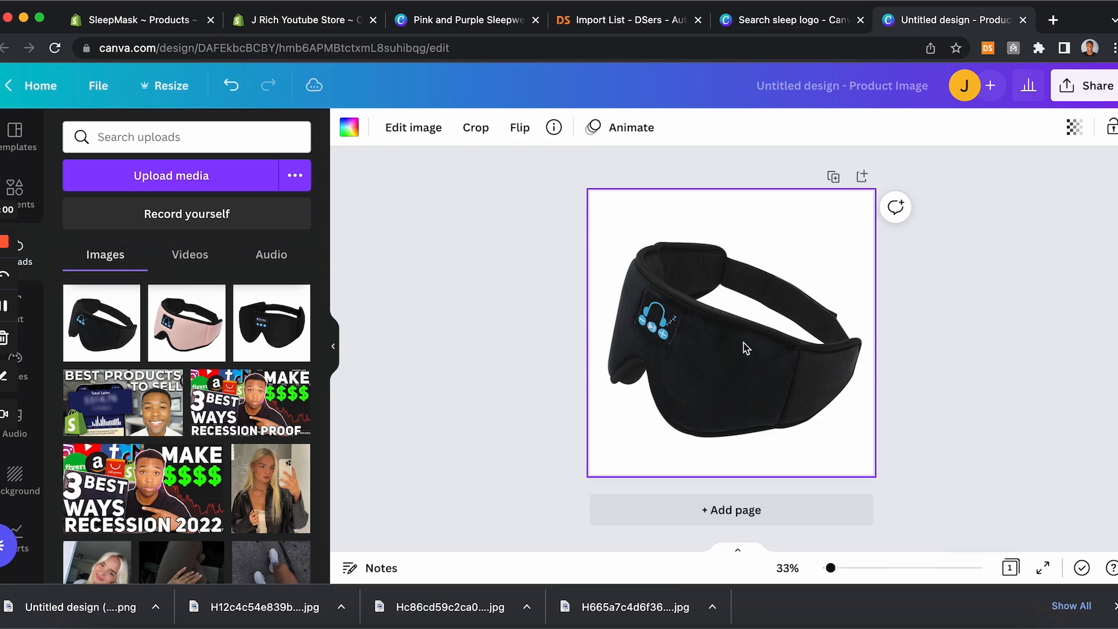
Step: Remove the black mask's background and download the design as a transparent PNG
left_click(402, 132)
left_click(122, 277)
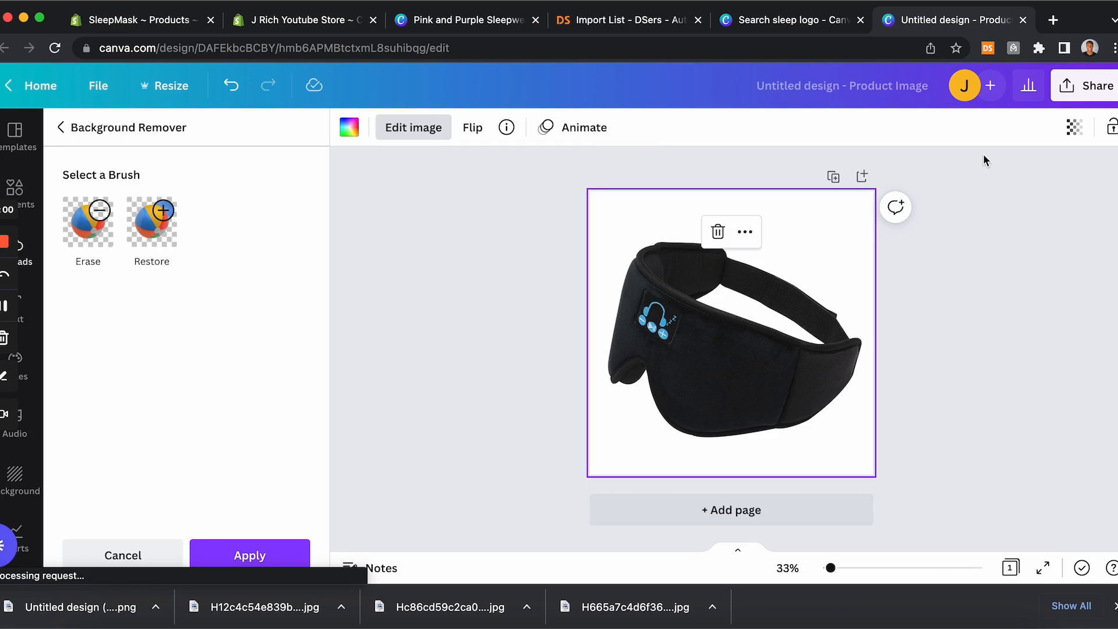
left_click(1079, 103)
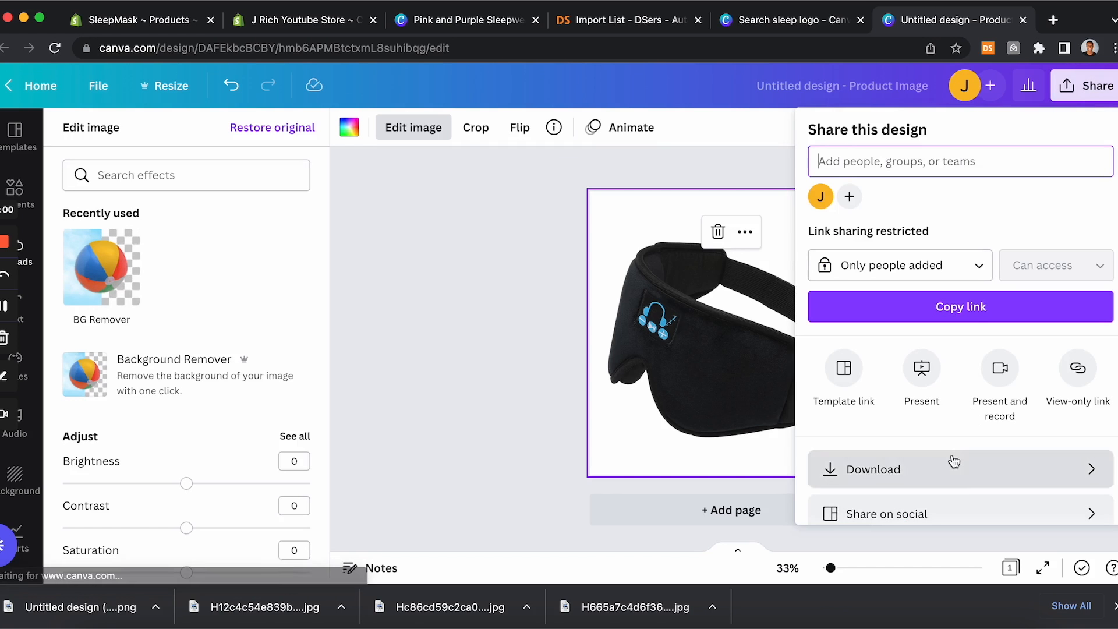
left_click(951, 463)
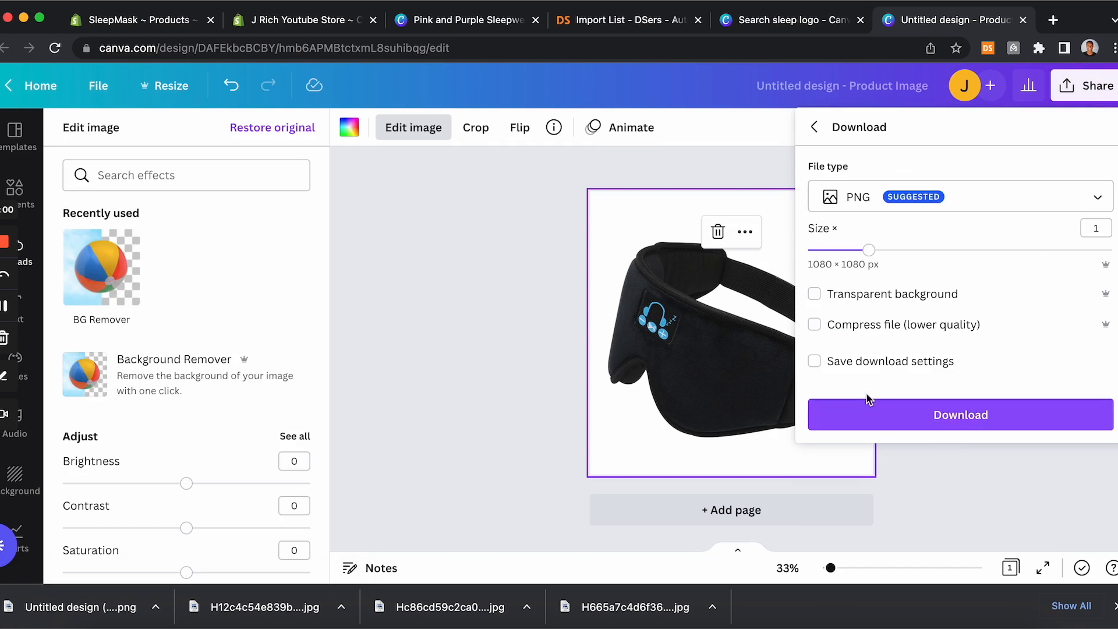
left_click(983, 413)
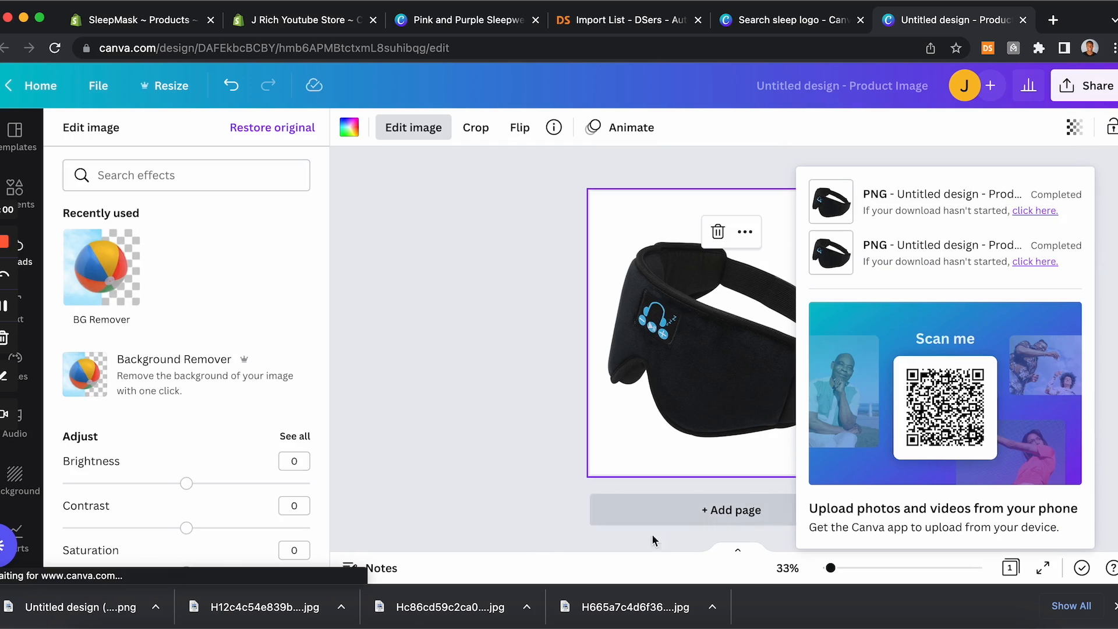
Step: Add the image showing both black and pink masks and set it as the page background
left_click_drag(778, 614, 708, 329)
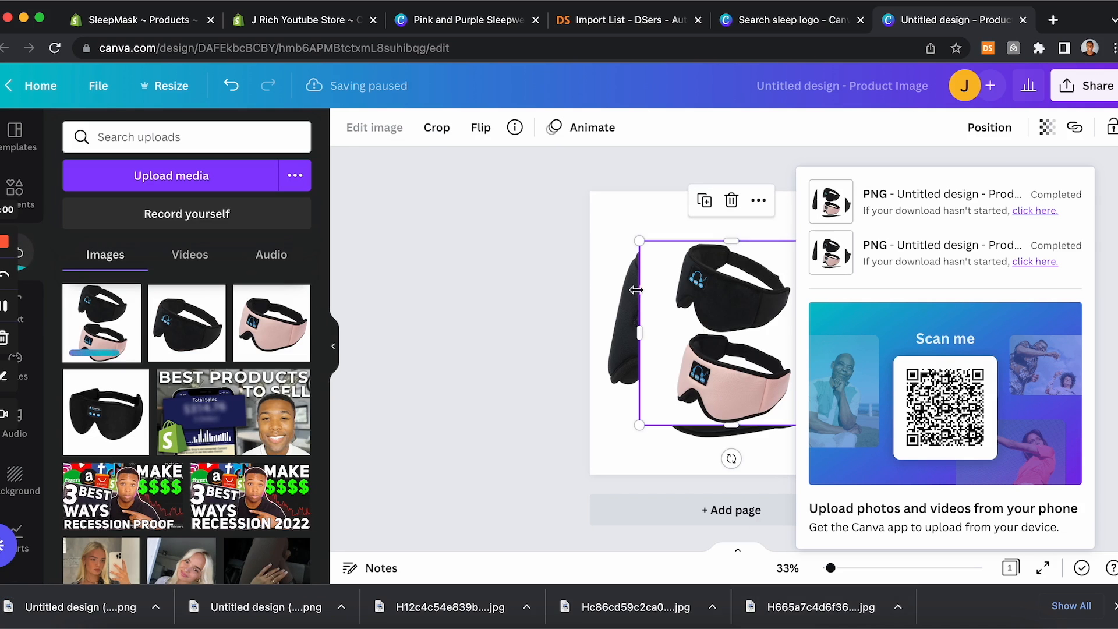
left_click(619, 305)
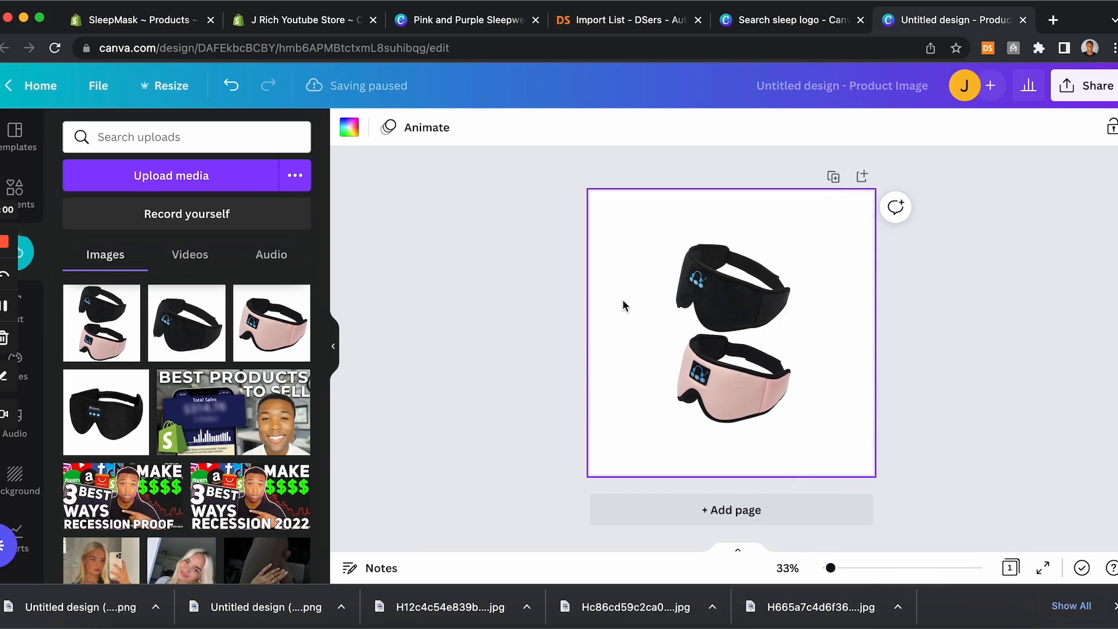
right_click(674, 244)
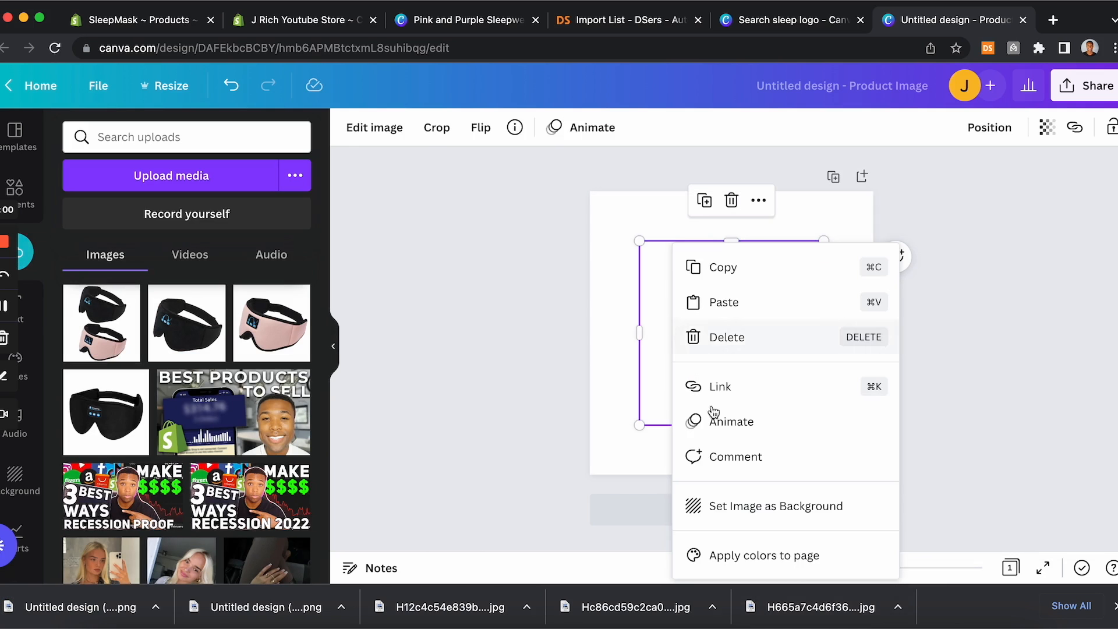
left_click(742, 507)
Step: Remove the two-mask image's background and download the design as a transparent PNG
left_click(414, 130)
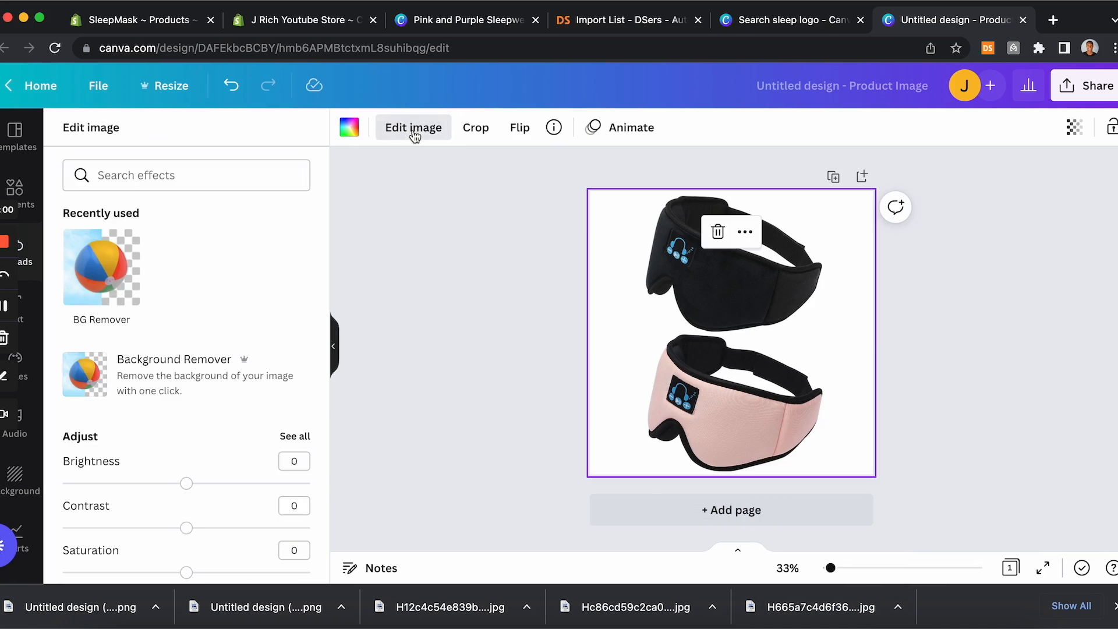
scroll(236, 328, "down", 2)
scroll(235, 333, "up", 2)
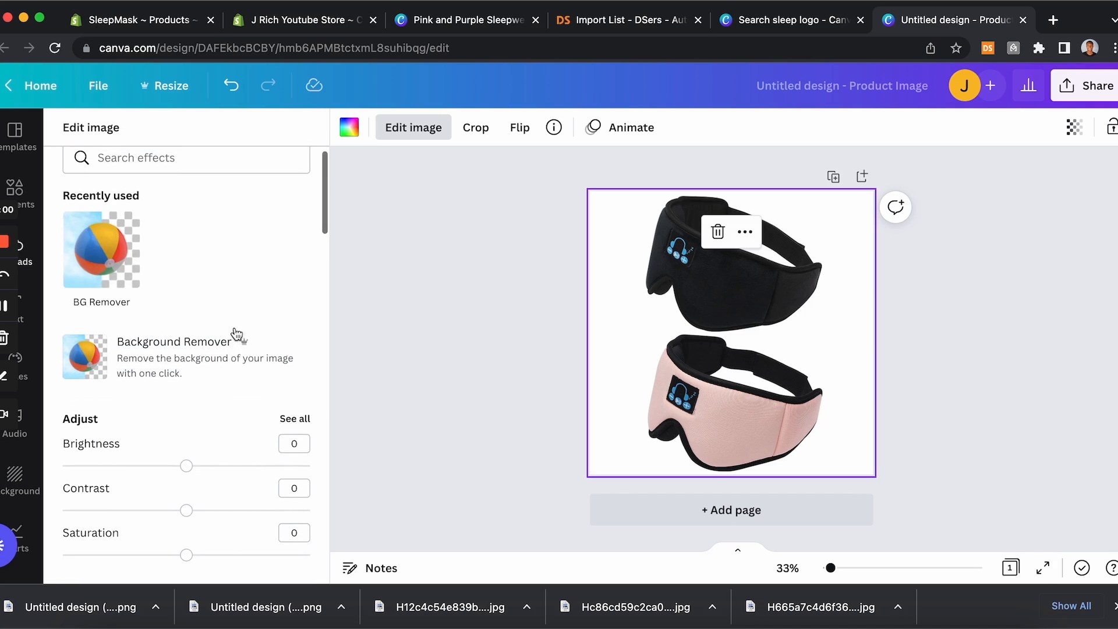
left_click(107, 272)
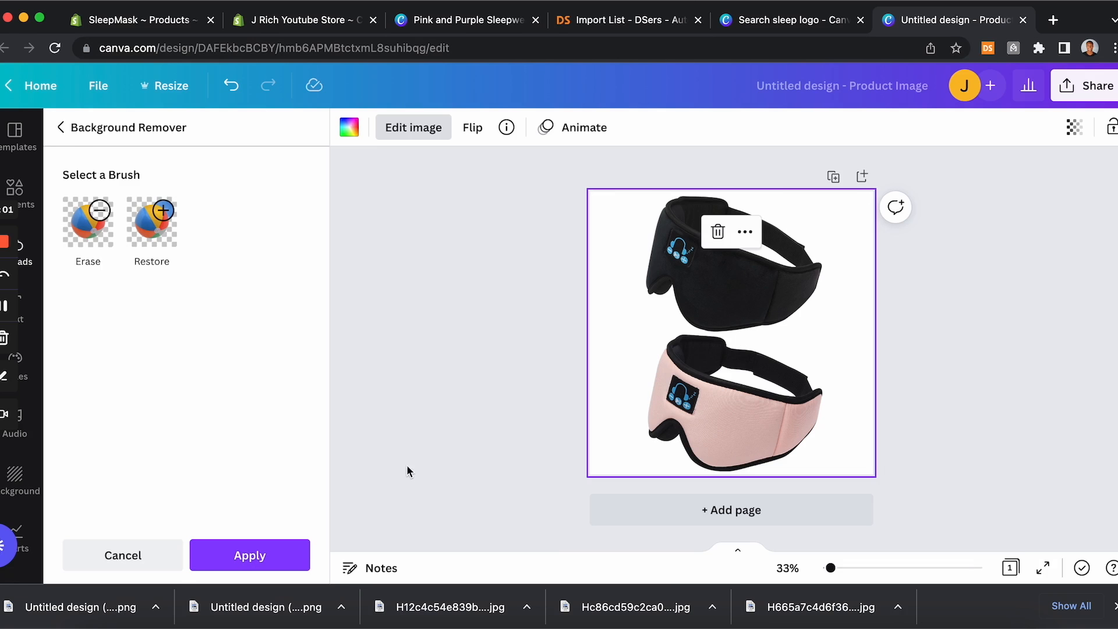
left_click(1080, 101)
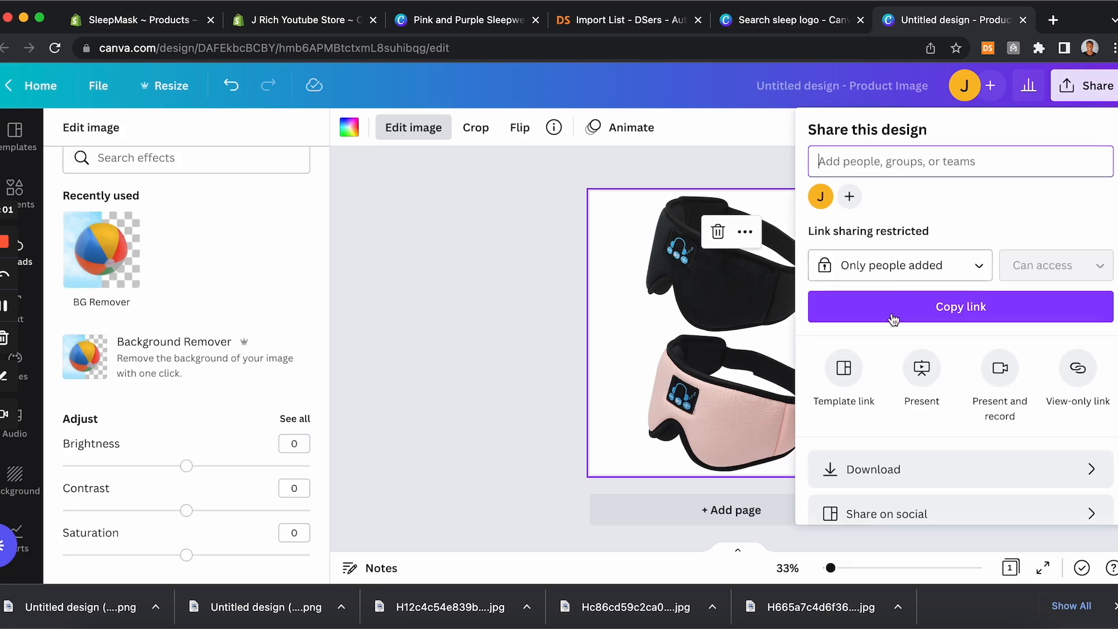
scroll(929, 402, "down", 3)
left_click(927, 398)
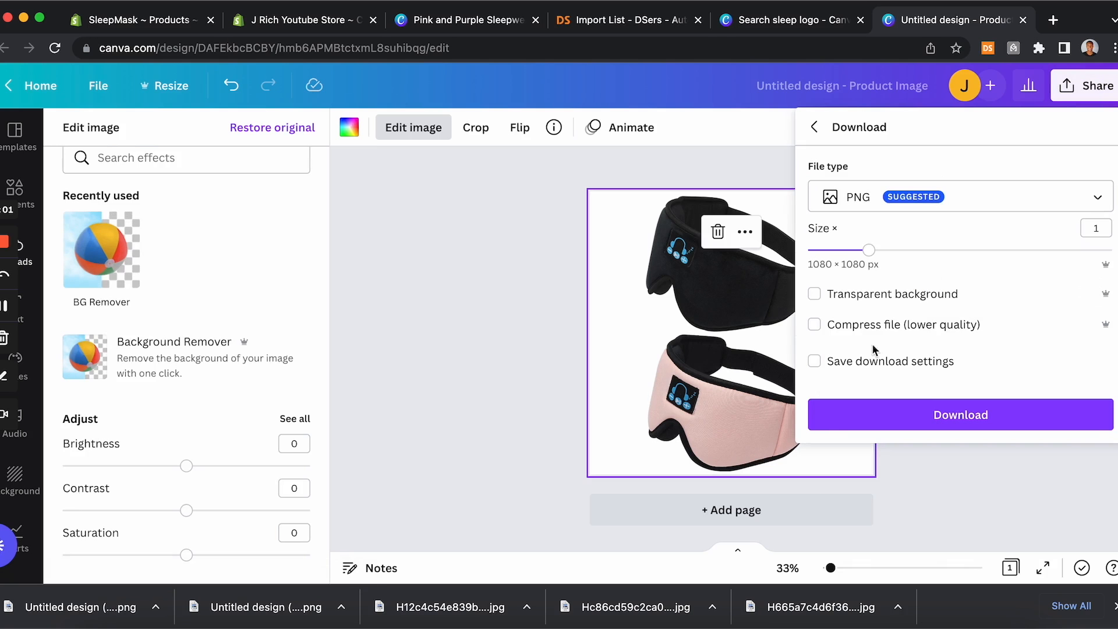
left_click(900, 413)
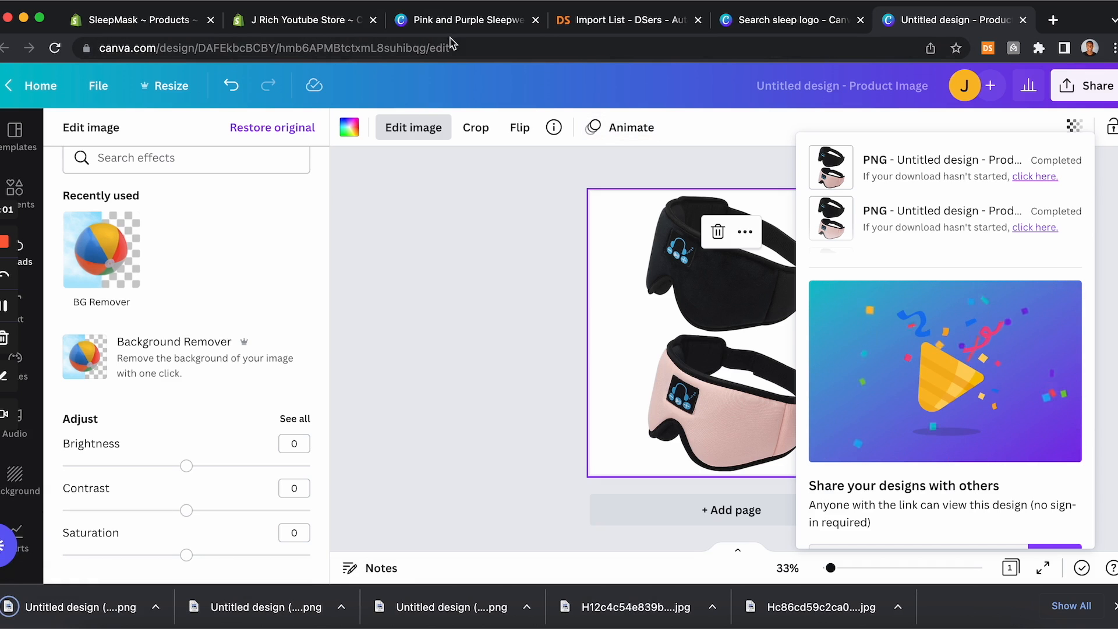
Step: Upload the three downloaded Canva PNGs to the SleepMask Headset product's media in Shopify
left_click(179, 29)
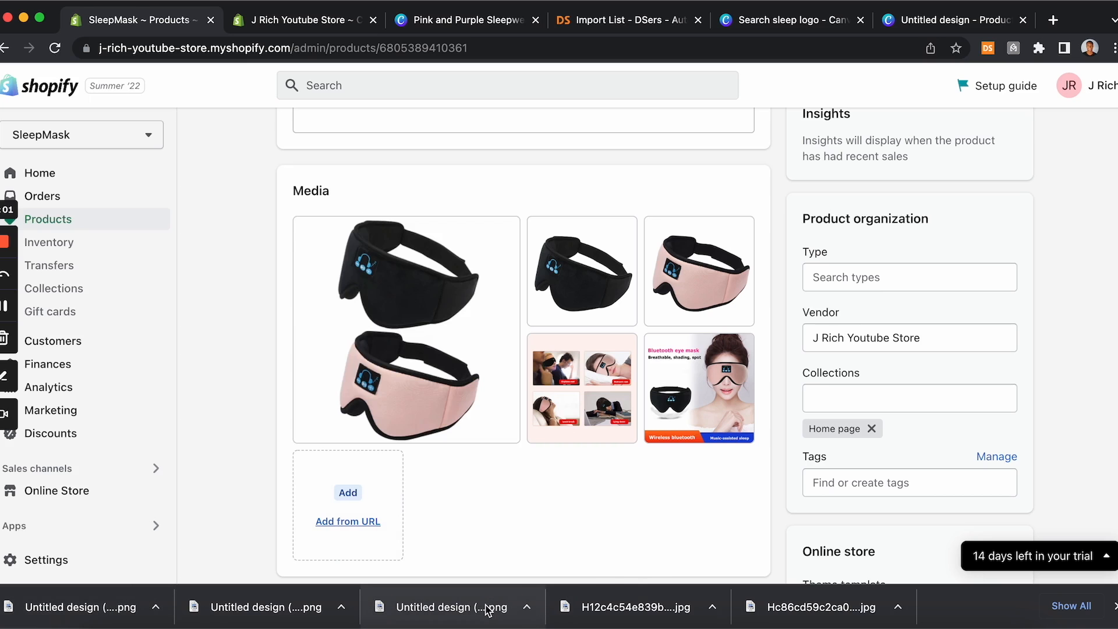
left_click_drag(488, 610, 365, 260)
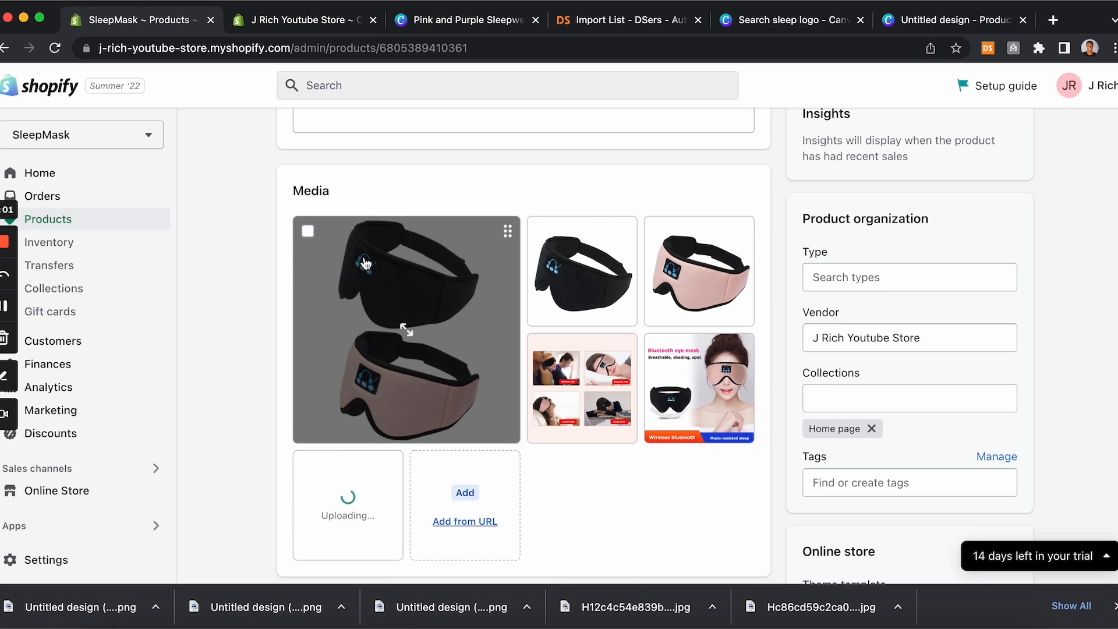
left_click_drag(283, 608, 417, 368)
left_click_drag(56, 608, 380, 348)
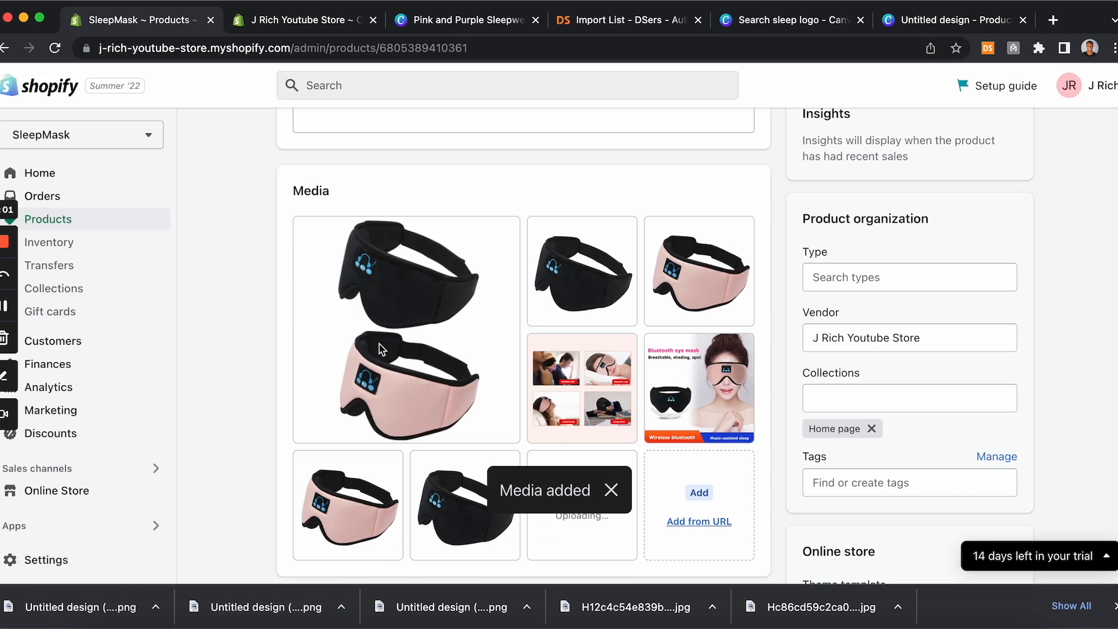
Step: Delete the three original product photos from the media section
left_click_drag(584, 441, 361, 250)
left_click(307, 232)
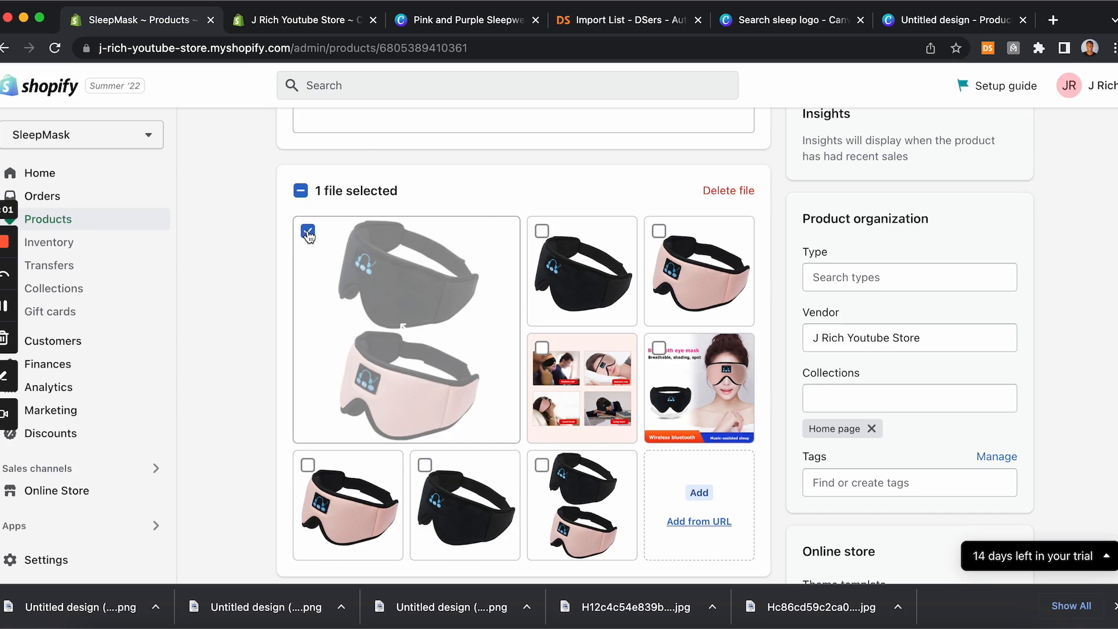
left_click(541, 231)
left_click(658, 232)
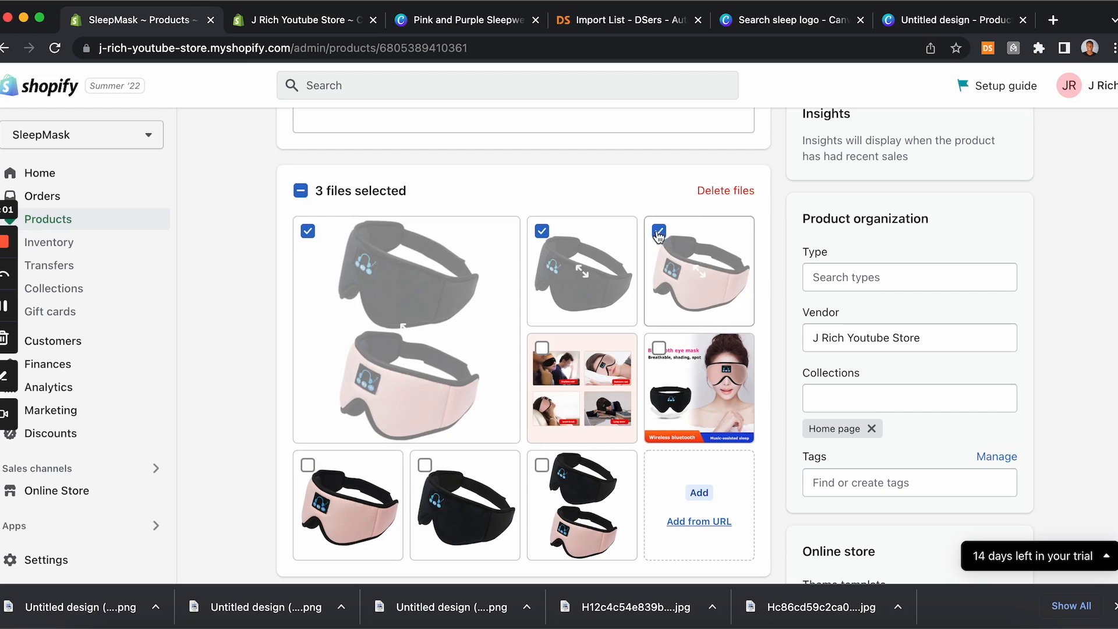
left_click(725, 192)
left_click(771, 382)
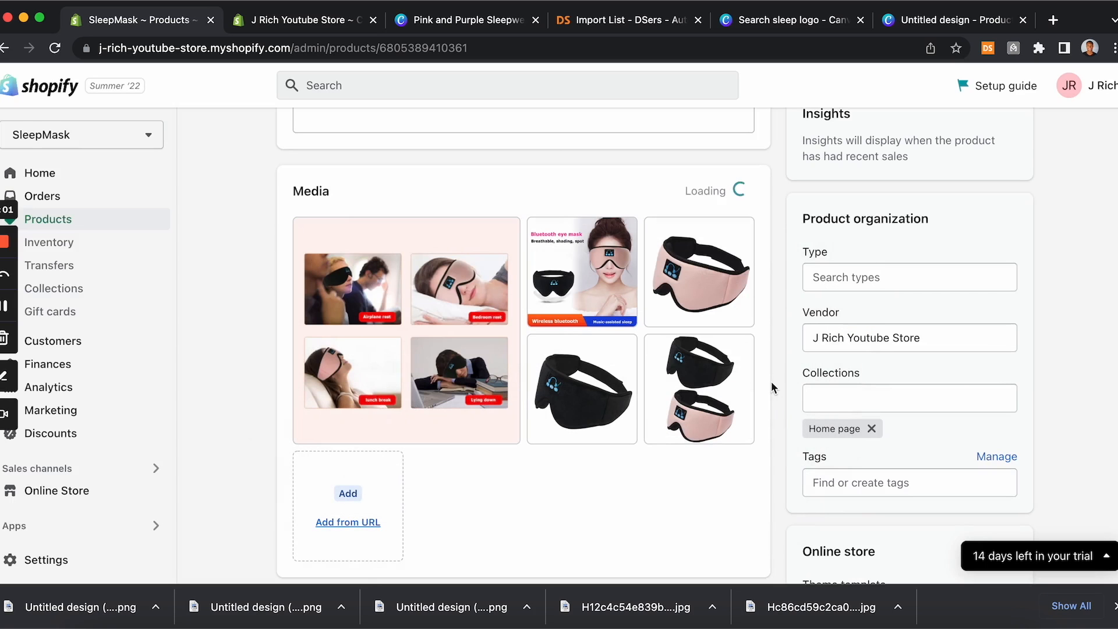
Step: Reorder the media so the two-mask image comes first, followed by the pink mask
left_click_drag(699, 389, 373, 326)
left_click_drag(669, 396, 582, 285)
Step: Assign the black single-mask image to the Black variant
scroll(680, 285, "down", 8)
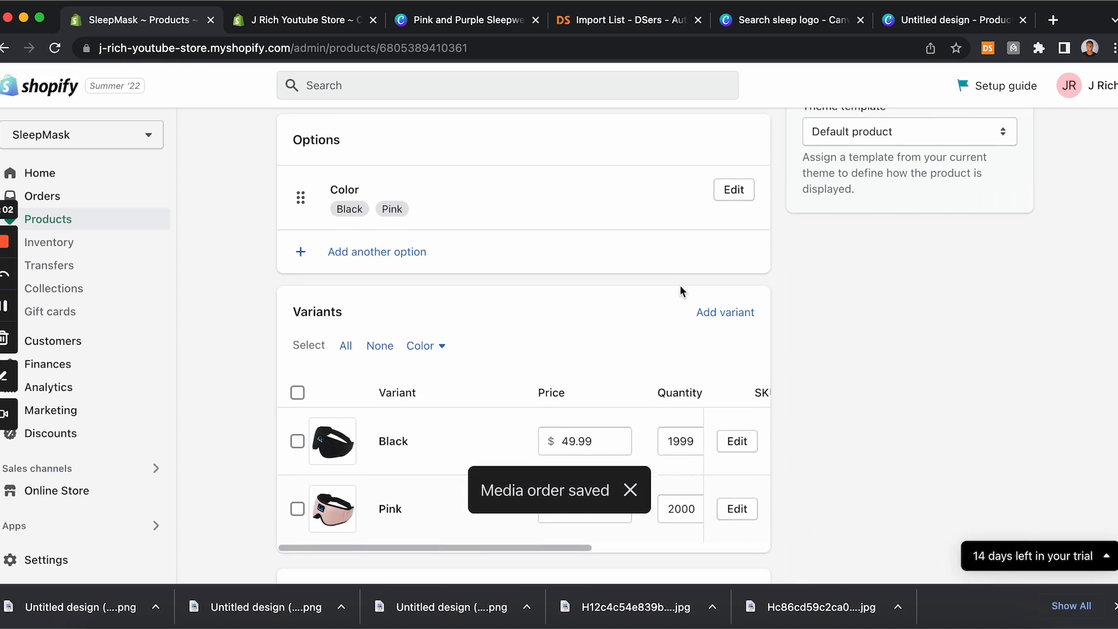
scroll(680, 285, "down", 2)
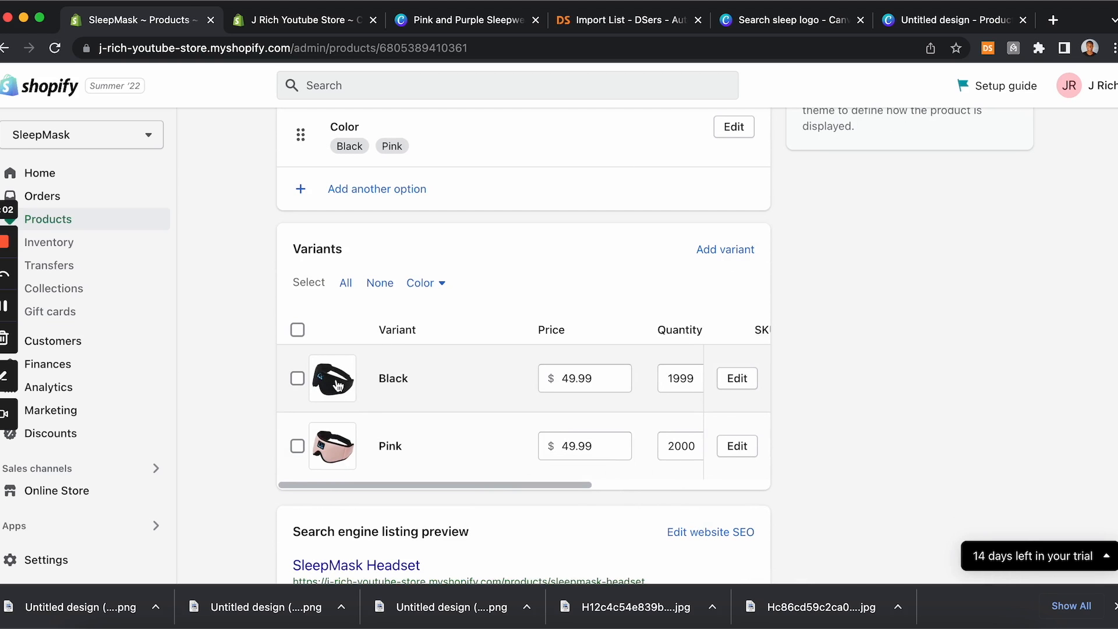
left_click(338, 386)
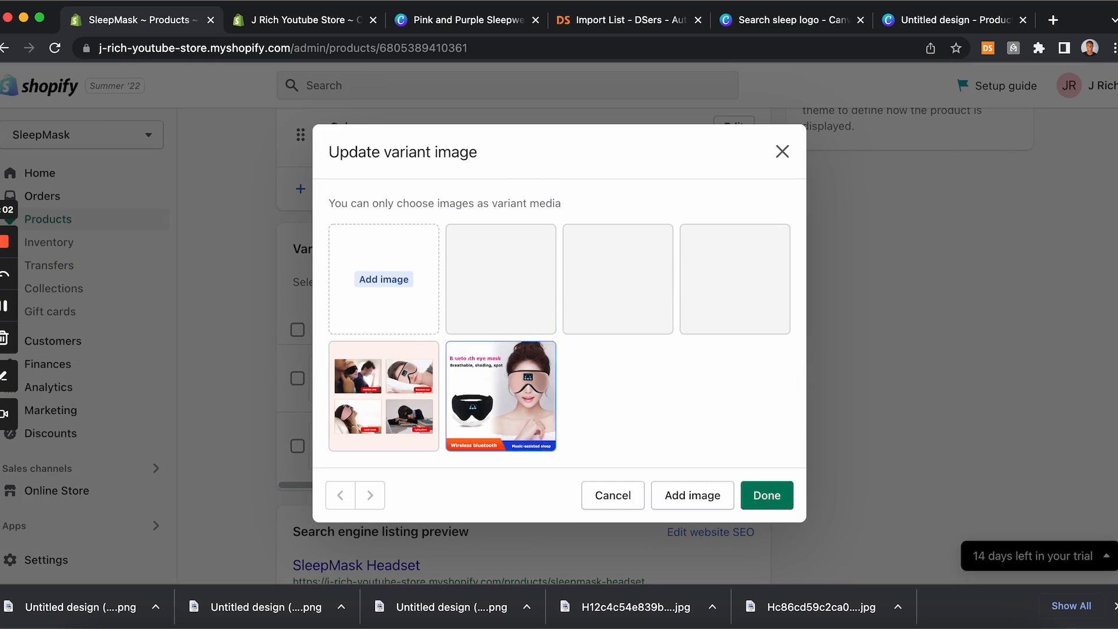
left_click(613, 495)
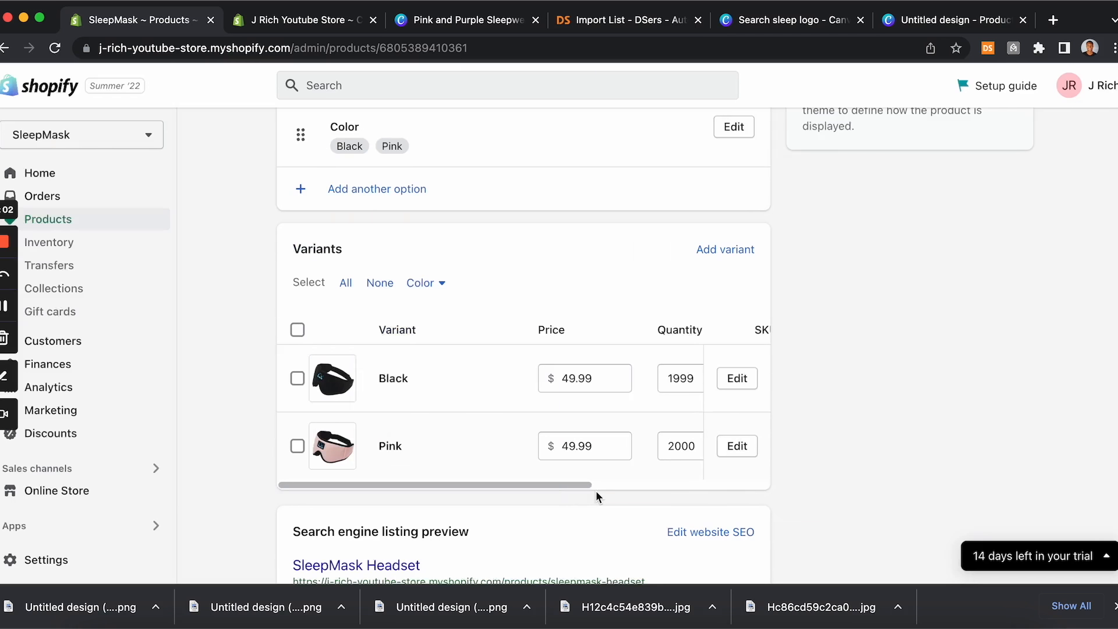
left_click(338, 394)
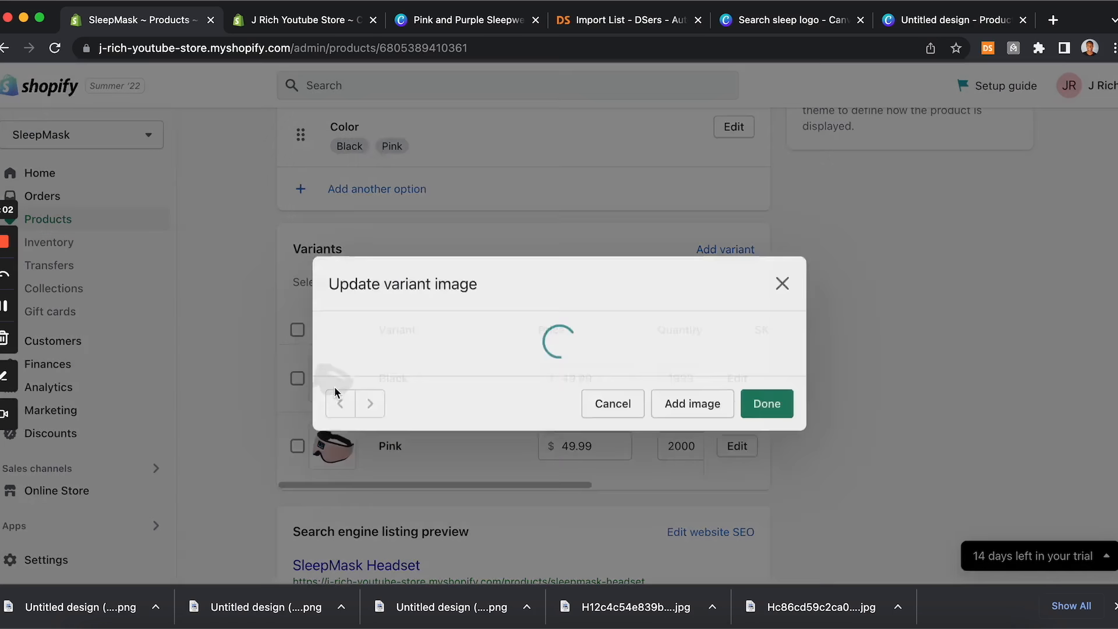
left_click(608, 289)
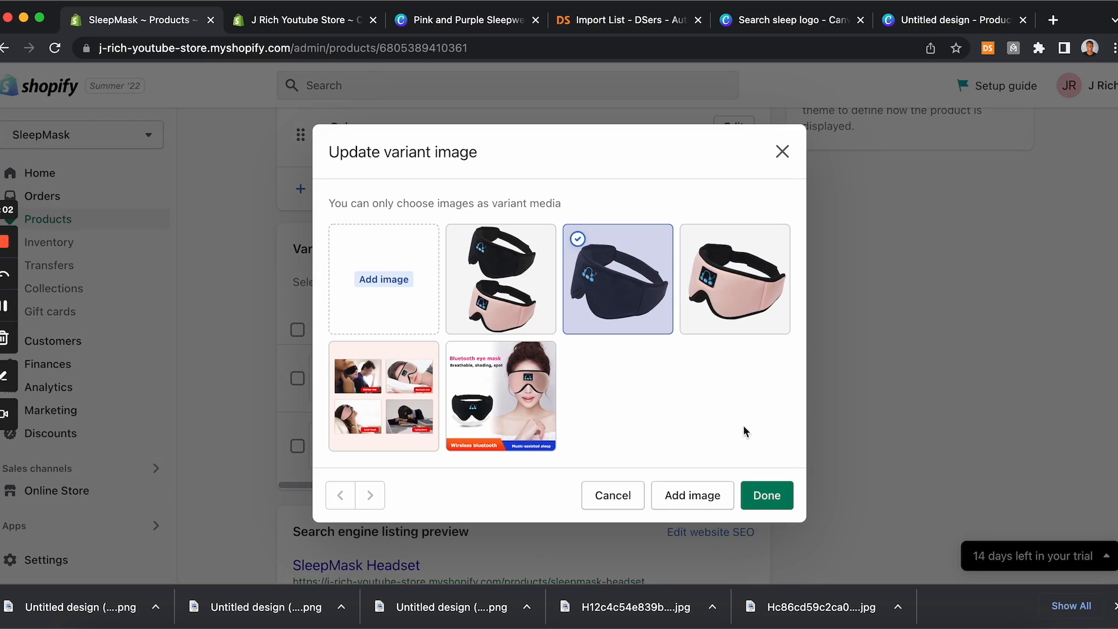
left_click(765, 495)
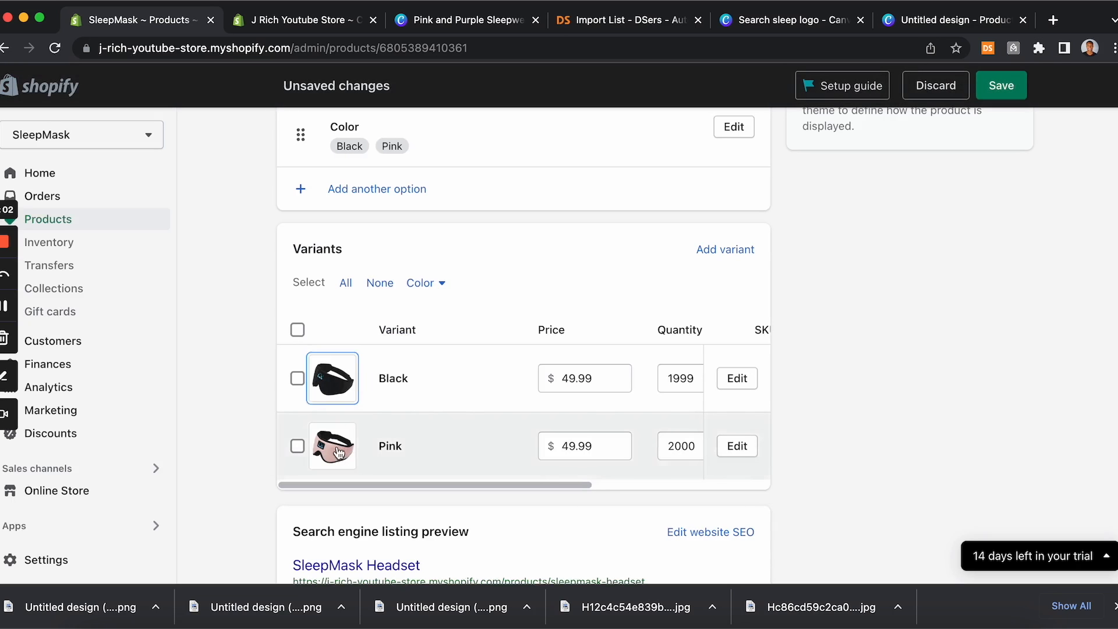
Step: Assign the pink single-mask image to the Pink variant and save the product
left_click(338, 451)
left_click(733, 291)
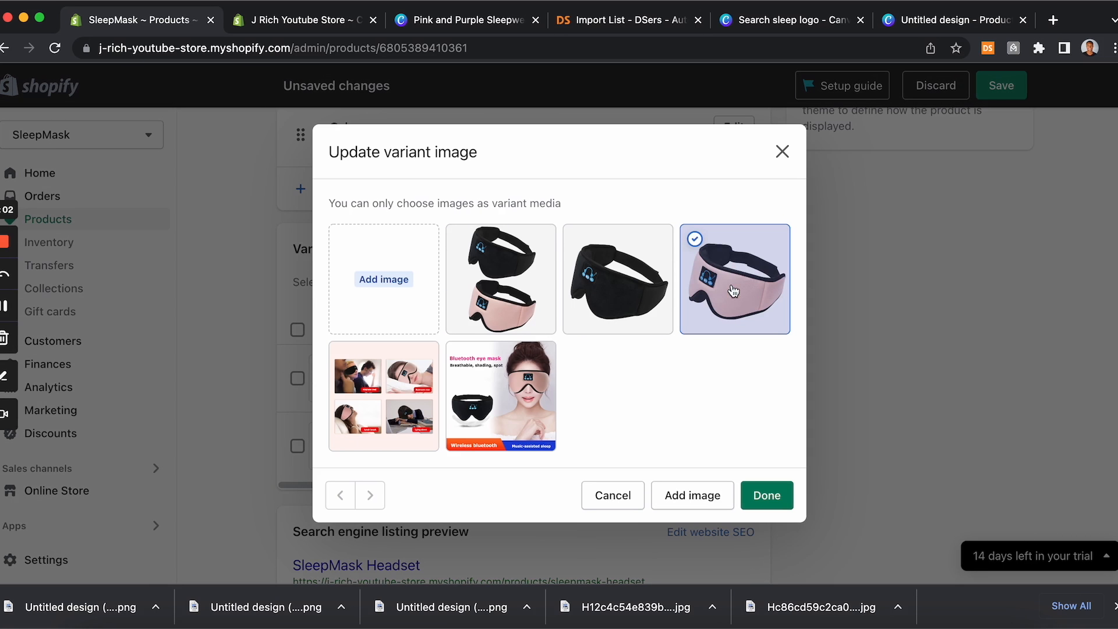
left_click(772, 496)
scroll(768, 431, "up", 15)
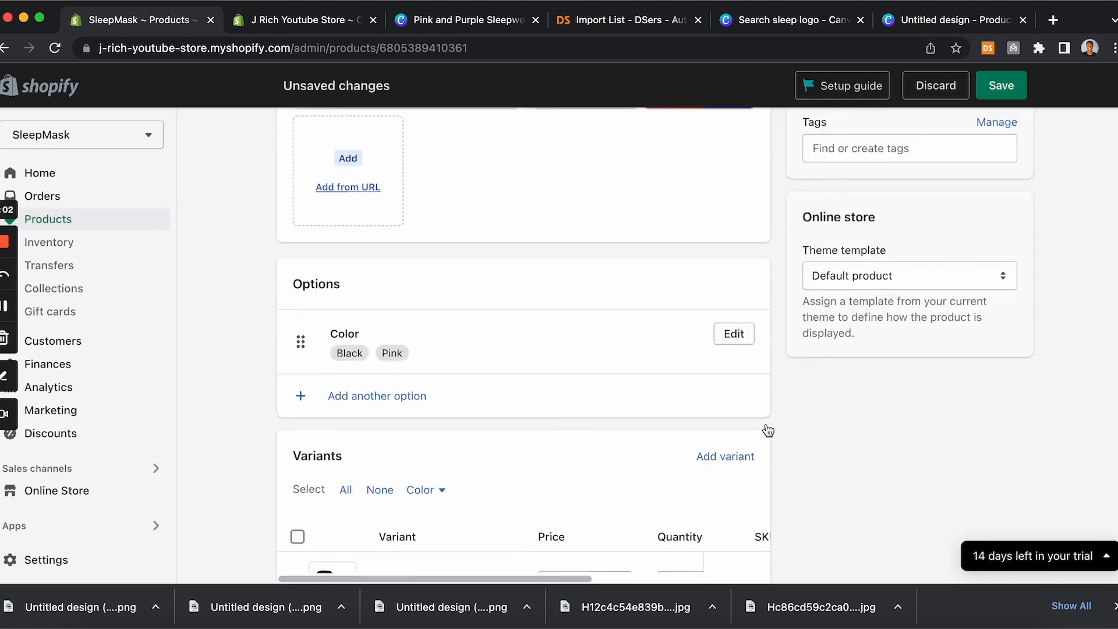
left_click(997, 86)
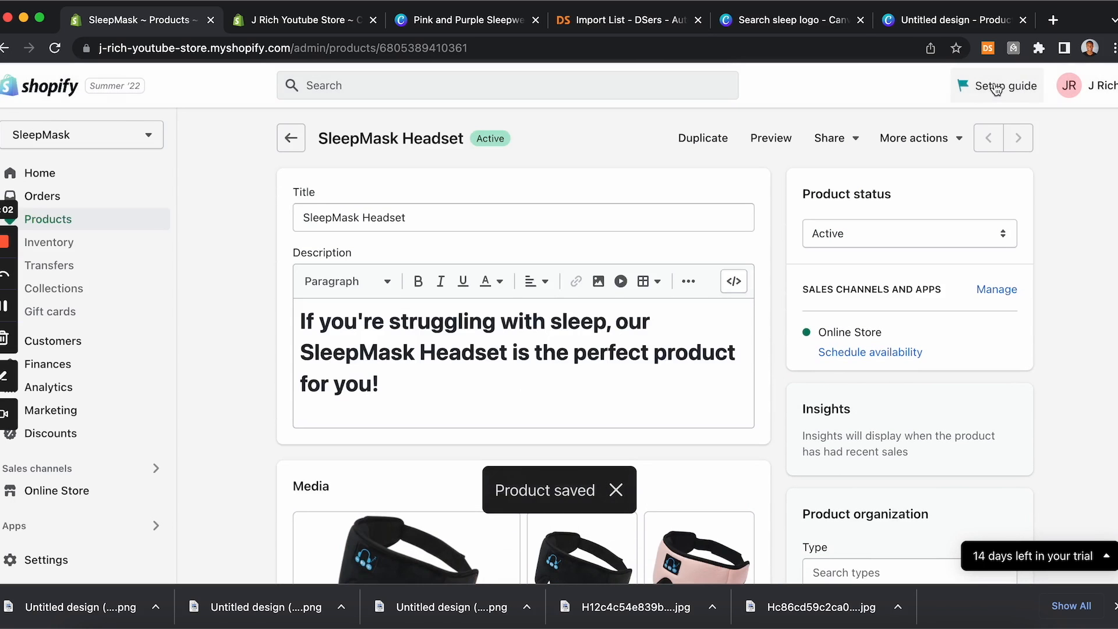
Step: Preview the first product image in the media section
scroll(656, 219, "down", 3)
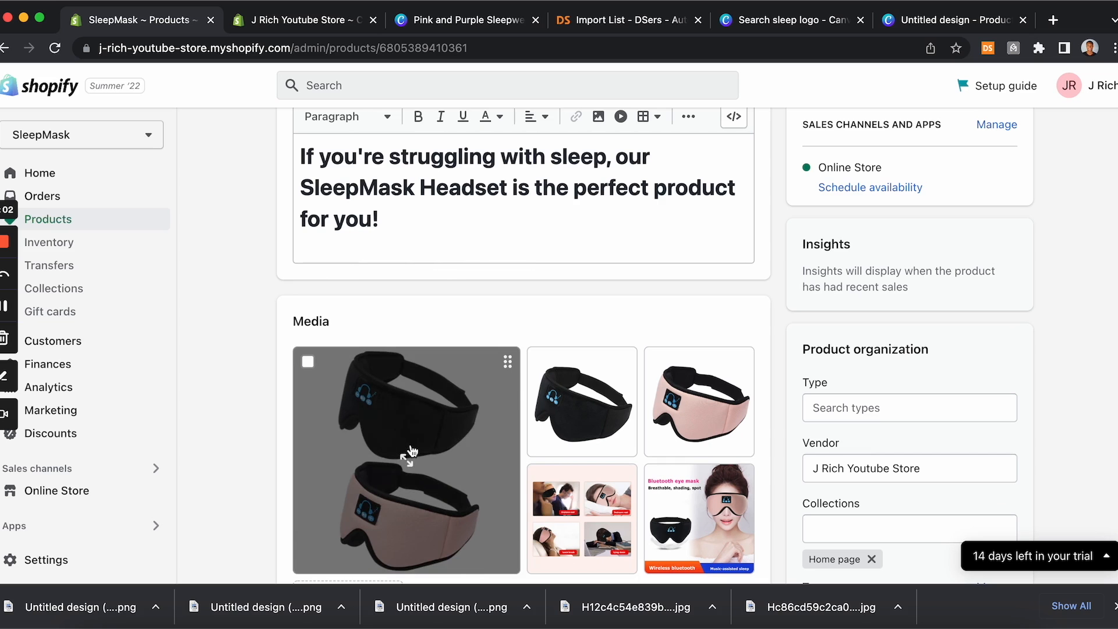
left_click(404, 464)
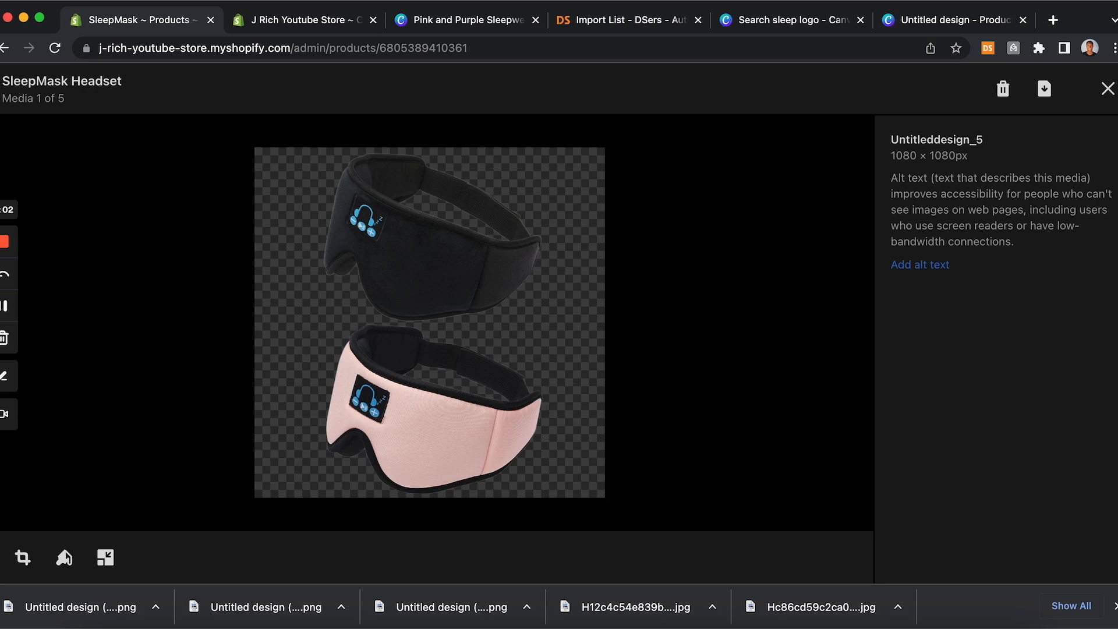
left_click(1107, 90)
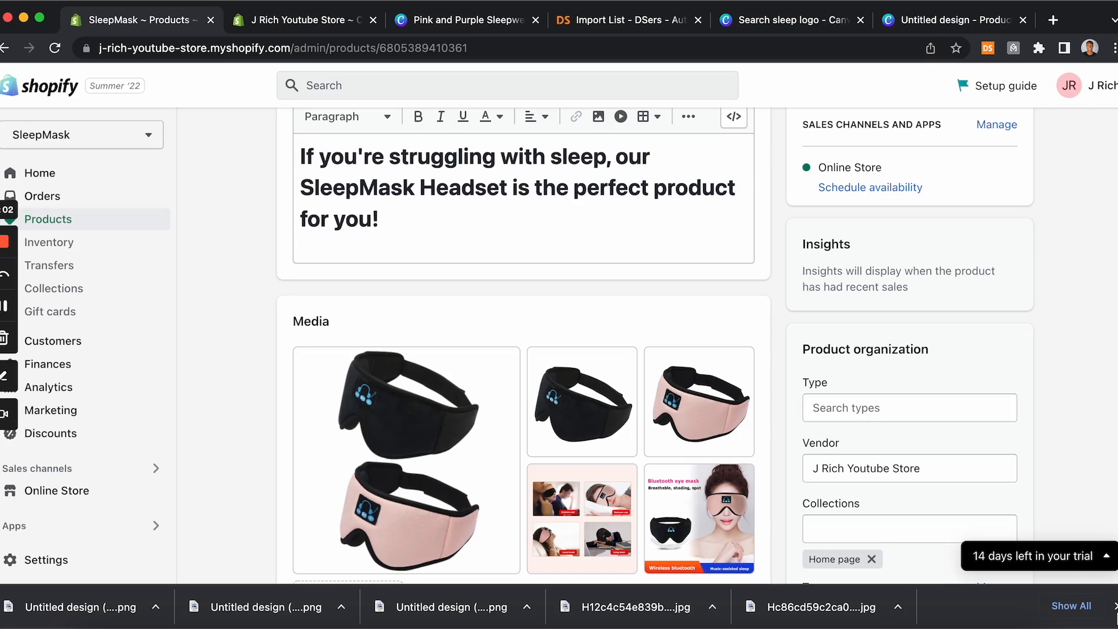
Step: Switch to the theme editor tab, reload it and review the home page's featured product
left_click(1114, 606)
left_click(298, 21)
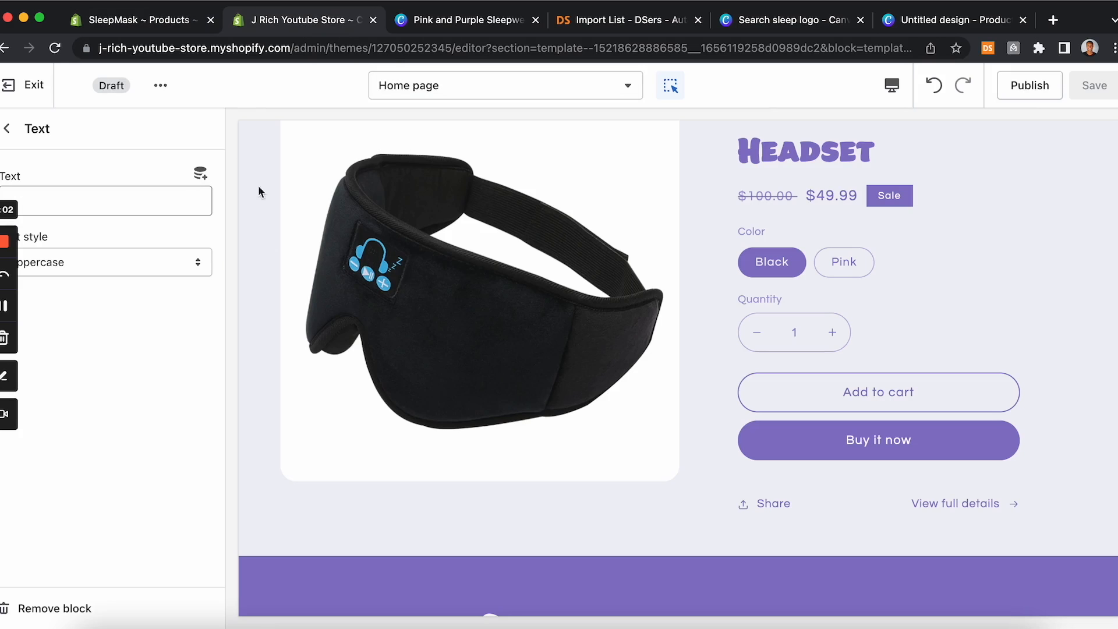
scroll(404, 404, "up", 5)
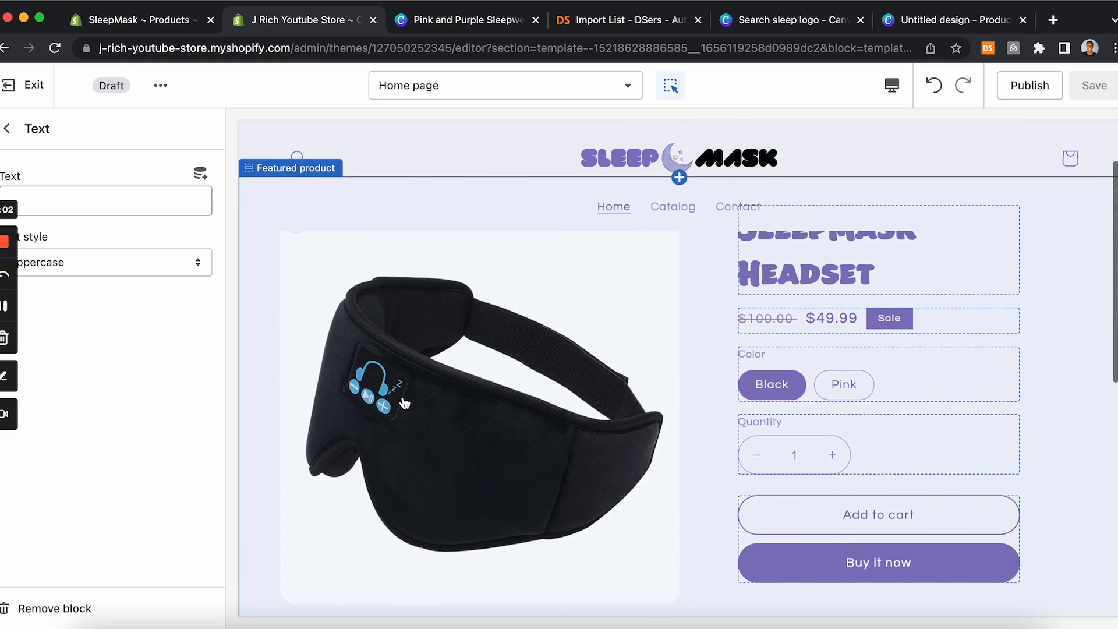
scroll(405, 404, "down", 2)
scroll(405, 404, "up", 2)
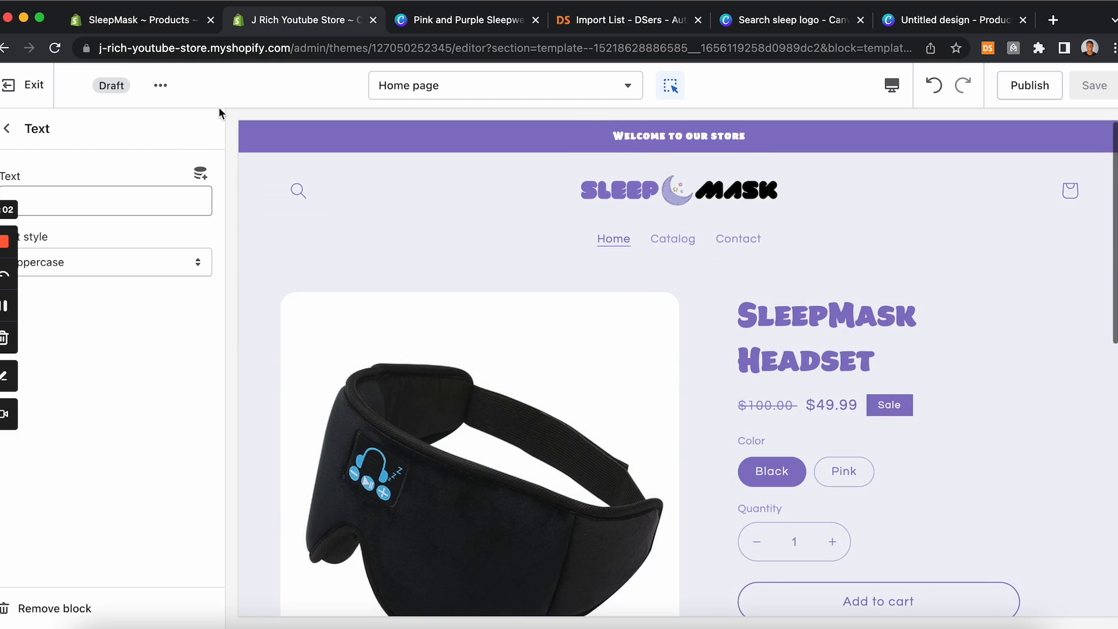
left_click(57, 48)
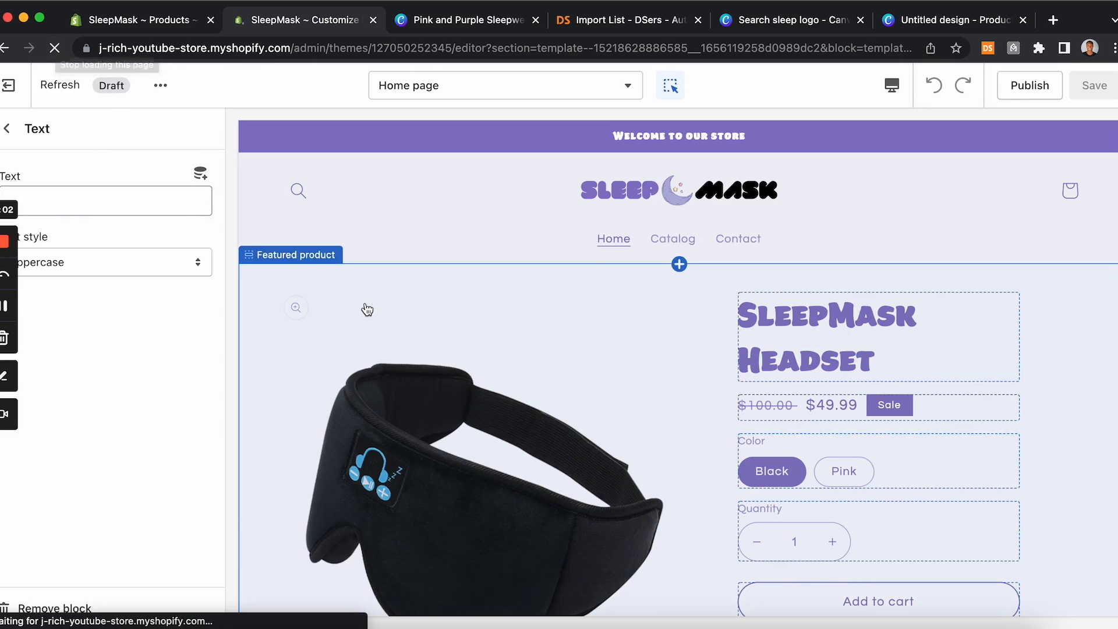
scroll(593, 391, "down", 2)
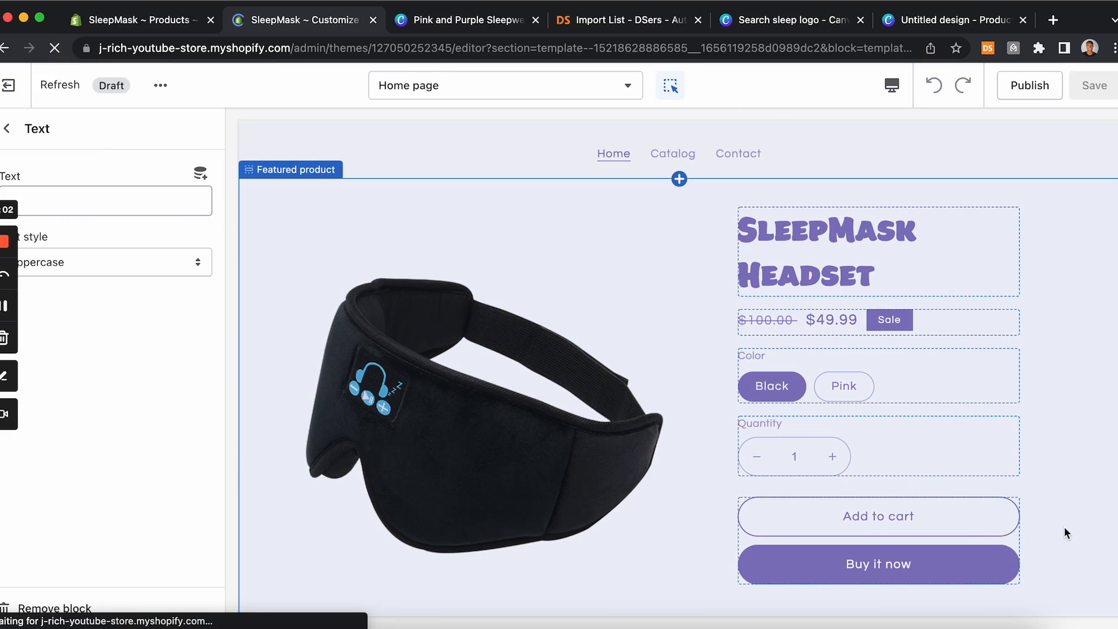
scroll(1064, 526, "down", 4)
scroll(1065, 527, "up", 5)
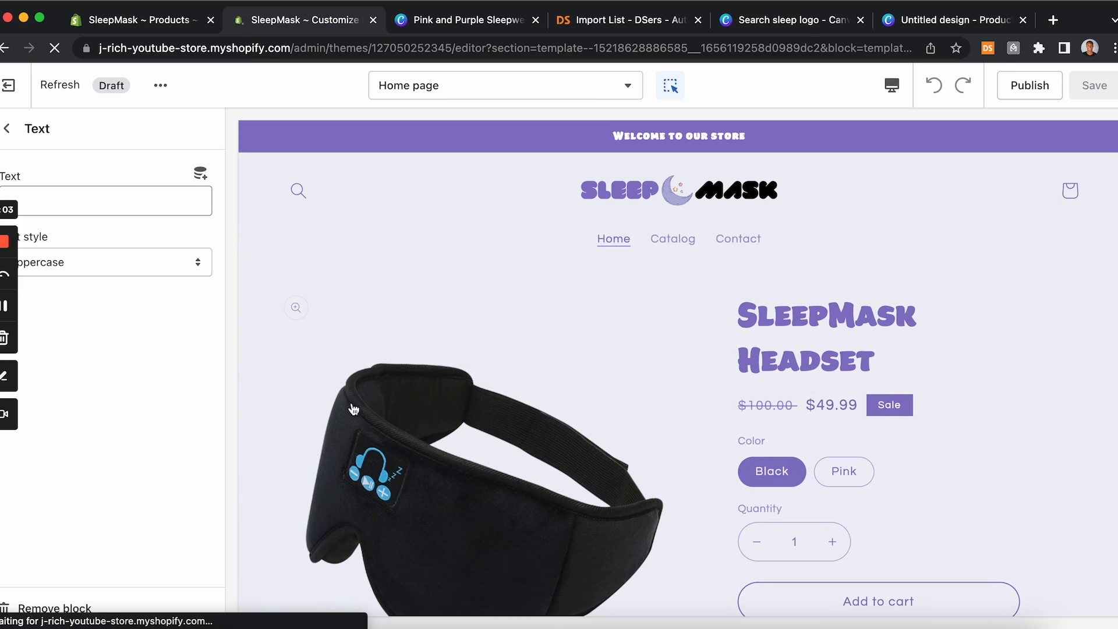
scroll(353, 403, "down", 10)
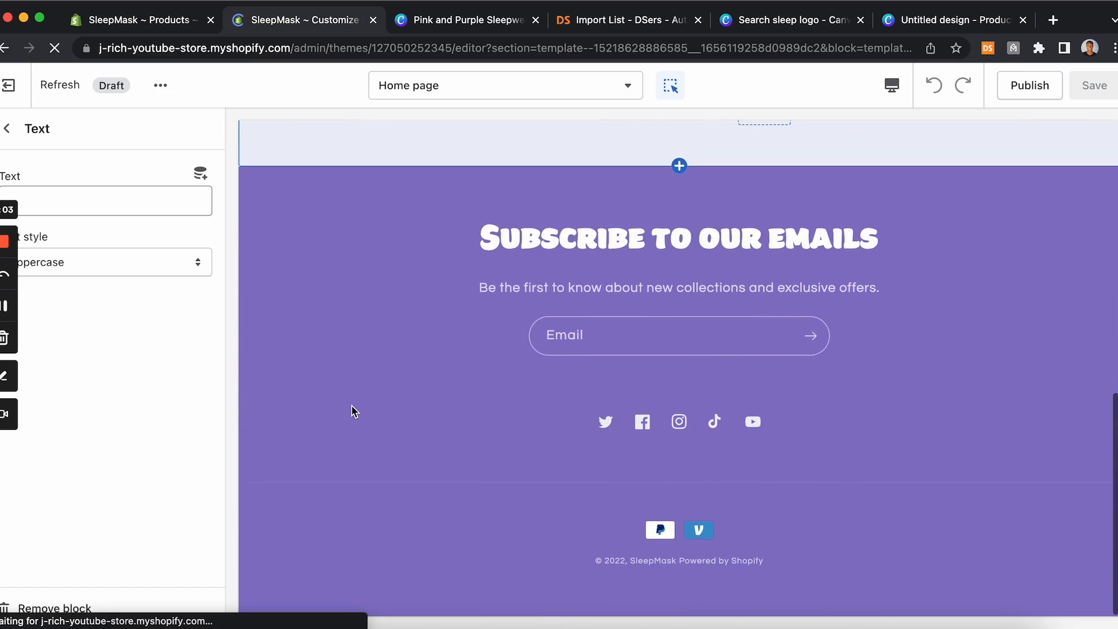
scroll(353, 412, "up", 10)
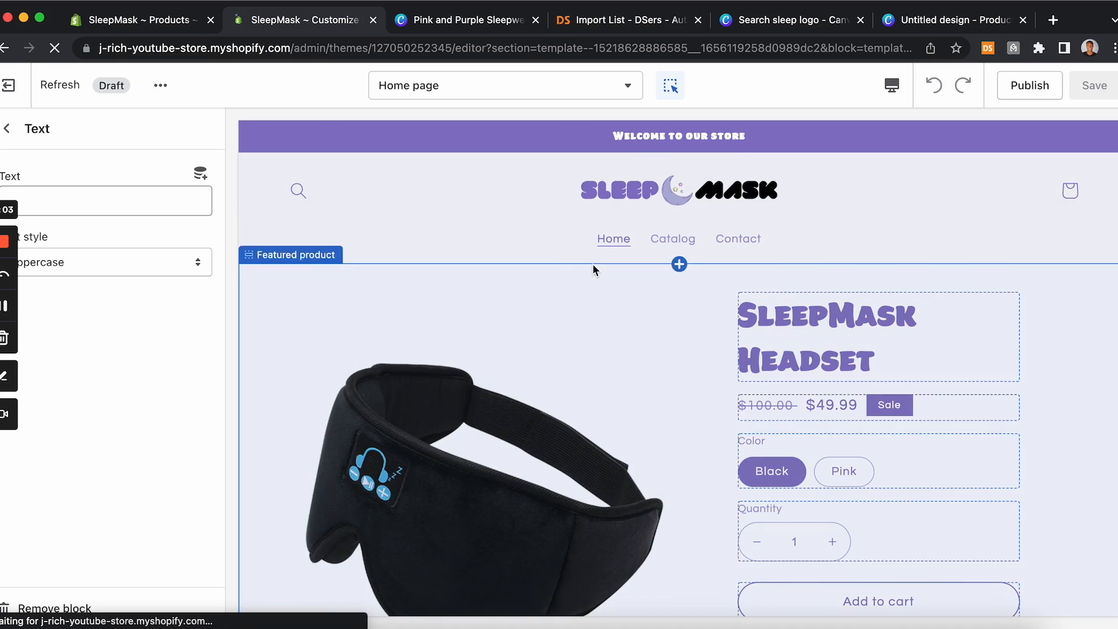
Step: Open the Default product template in the theme editor and review the product page preview
left_click(604, 93)
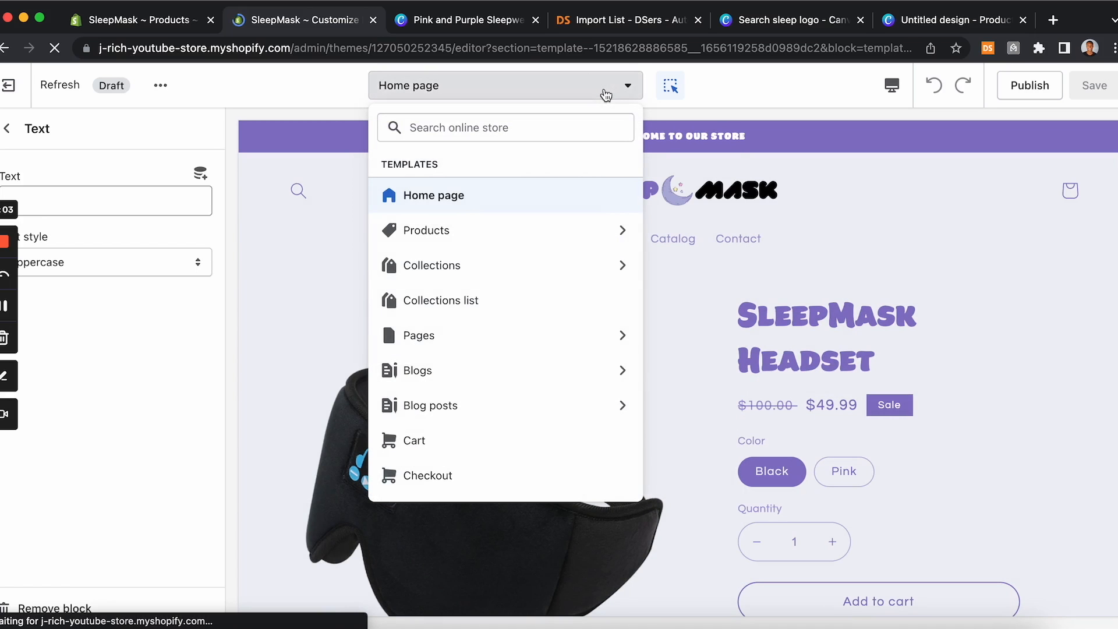
left_click(470, 235)
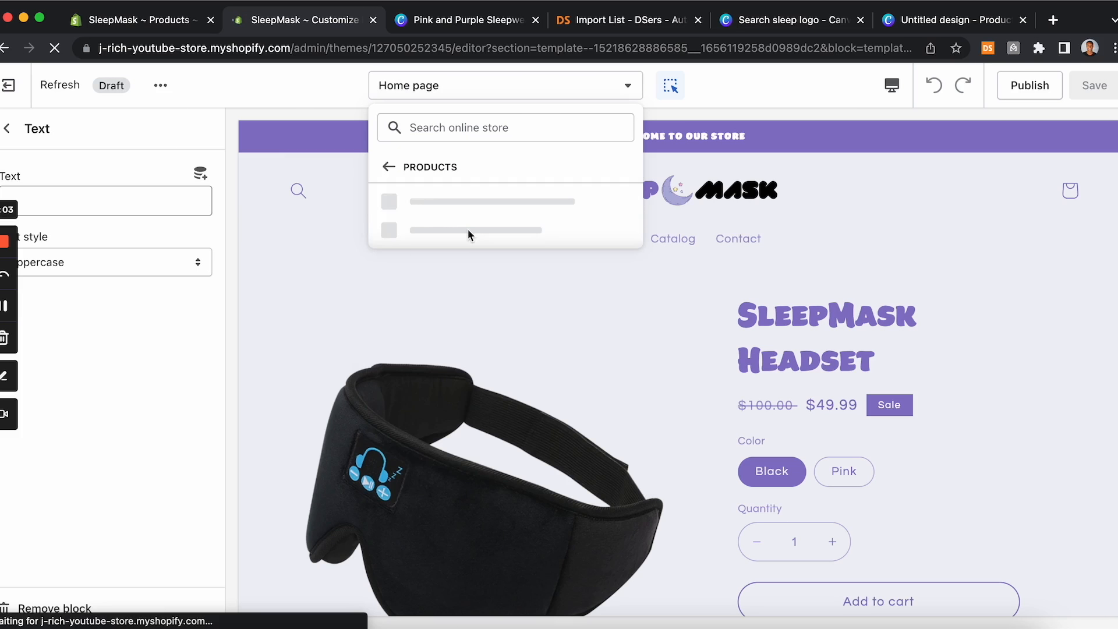
left_click(457, 205)
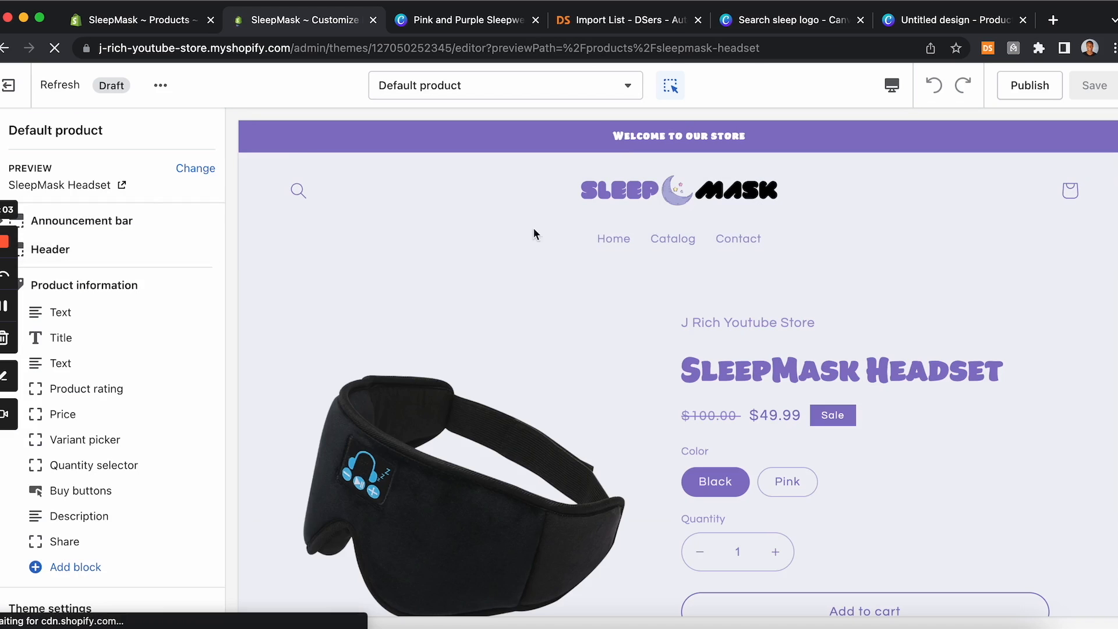
scroll(499, 431, "down", 1)
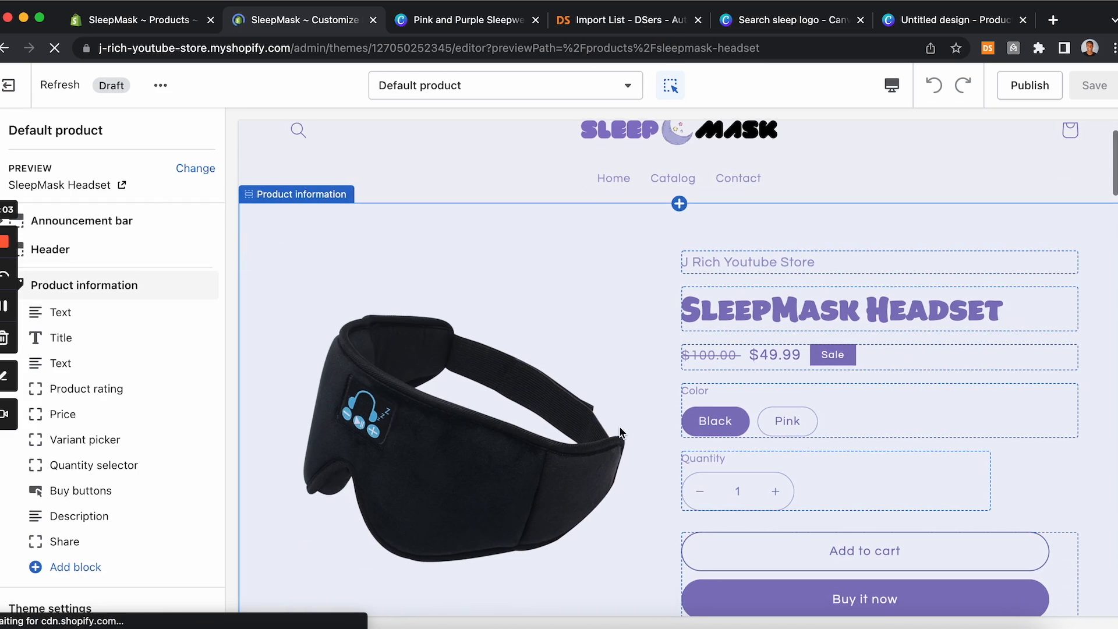
scroll(620, 425, "down", 2)
scroll(669, 501, "down", 5)
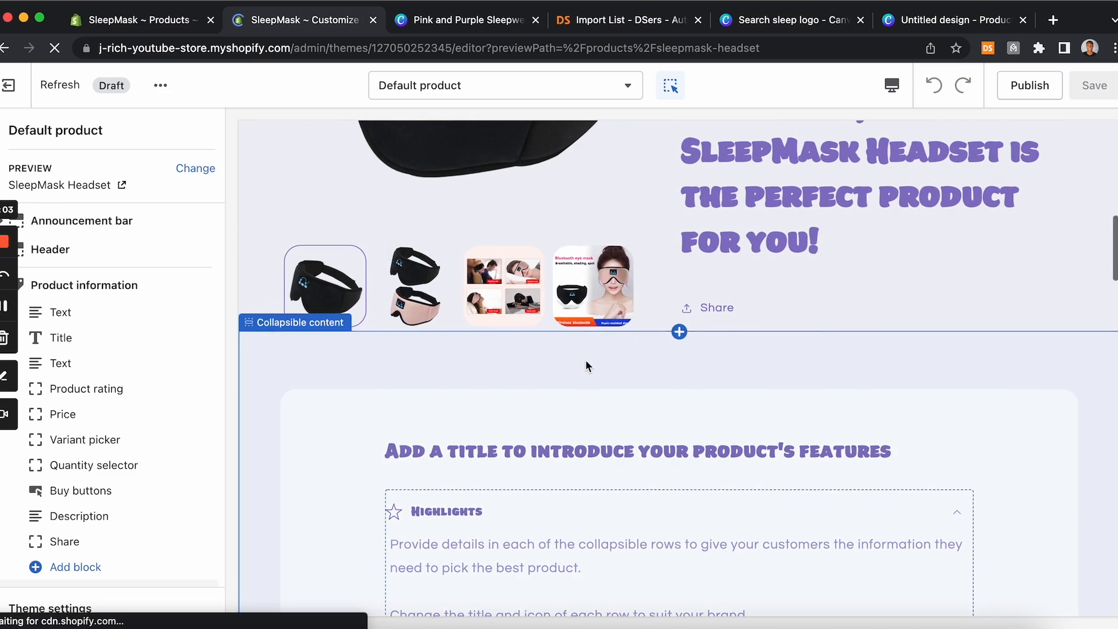
scroll(854, 464, "up", 5)
scroll(867, 502, "down", 9)
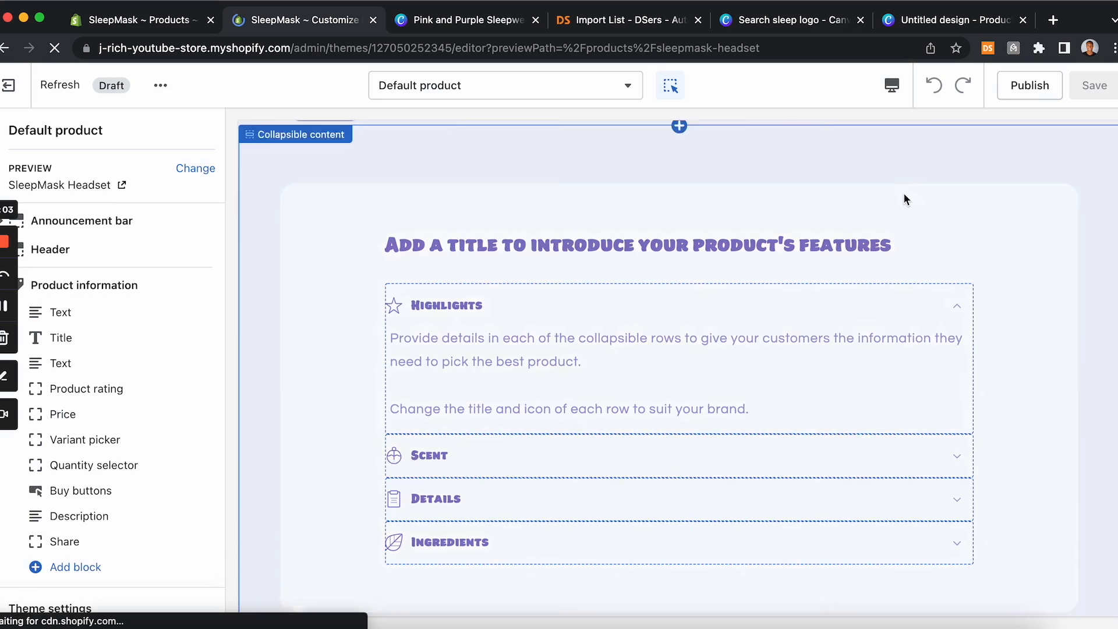
scroll(904, 200, "up", 10)
Step: Clear the vendor text block shown above the product title
scroll(803, 540, "up", 3)
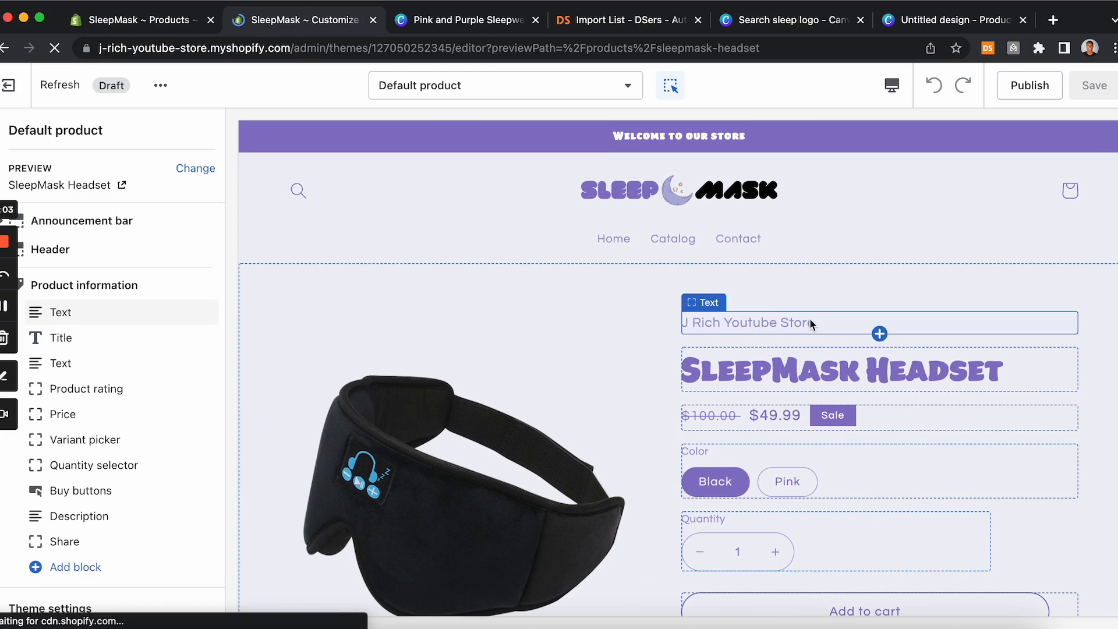
left_click(809, 323)
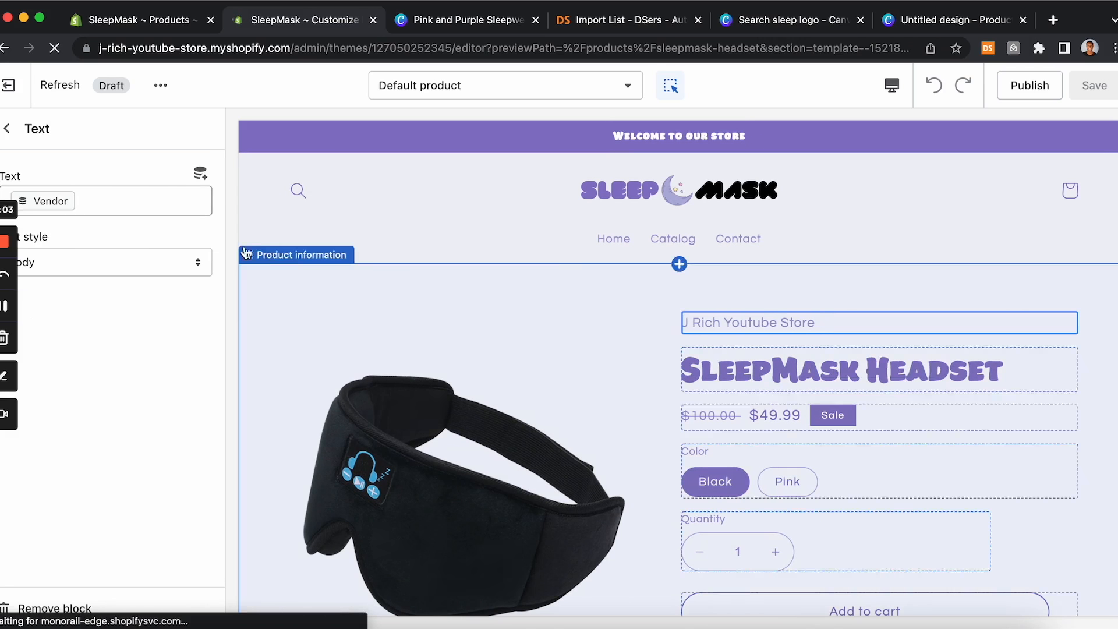
key("BackSpace")
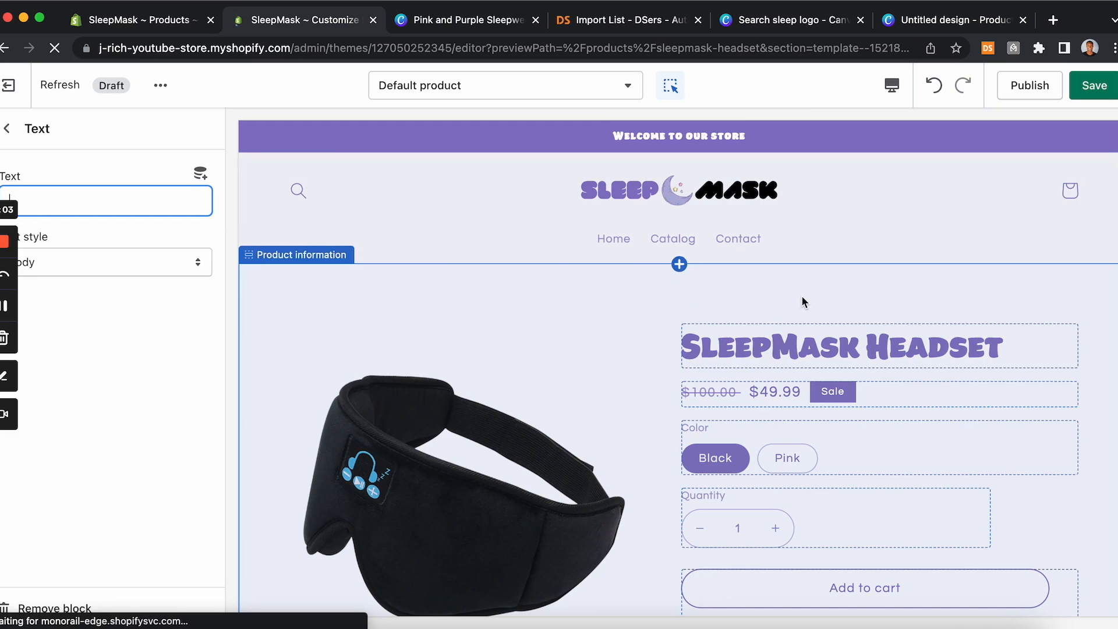
Step: Remove the collapsible content section with the product feature rows from the product template
scroll(801, 295, "down", 6)
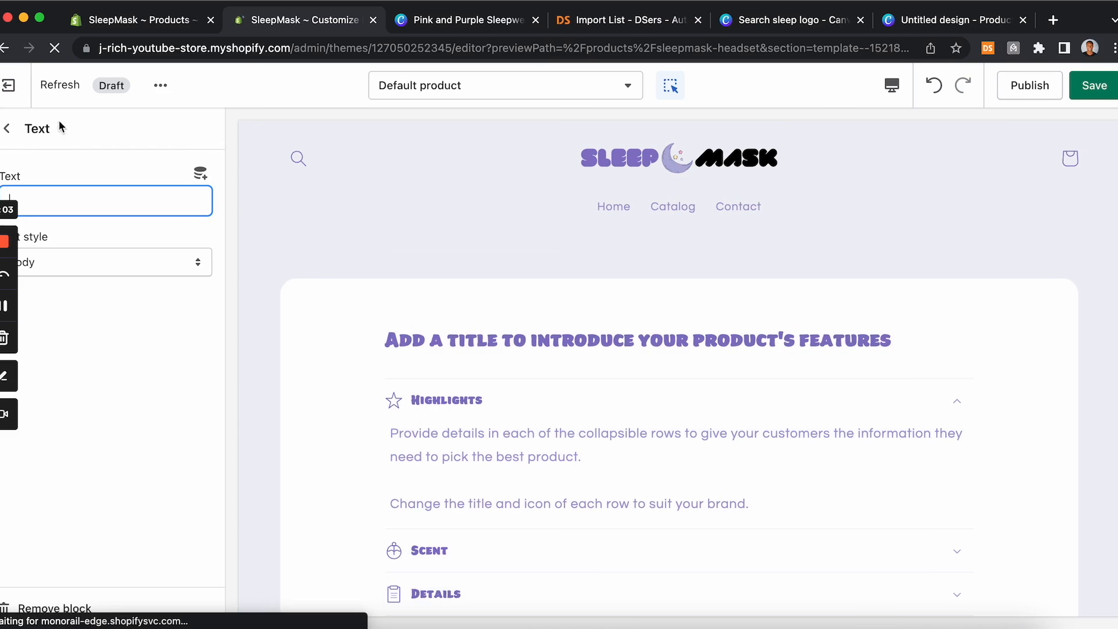
left_click(7, 129)
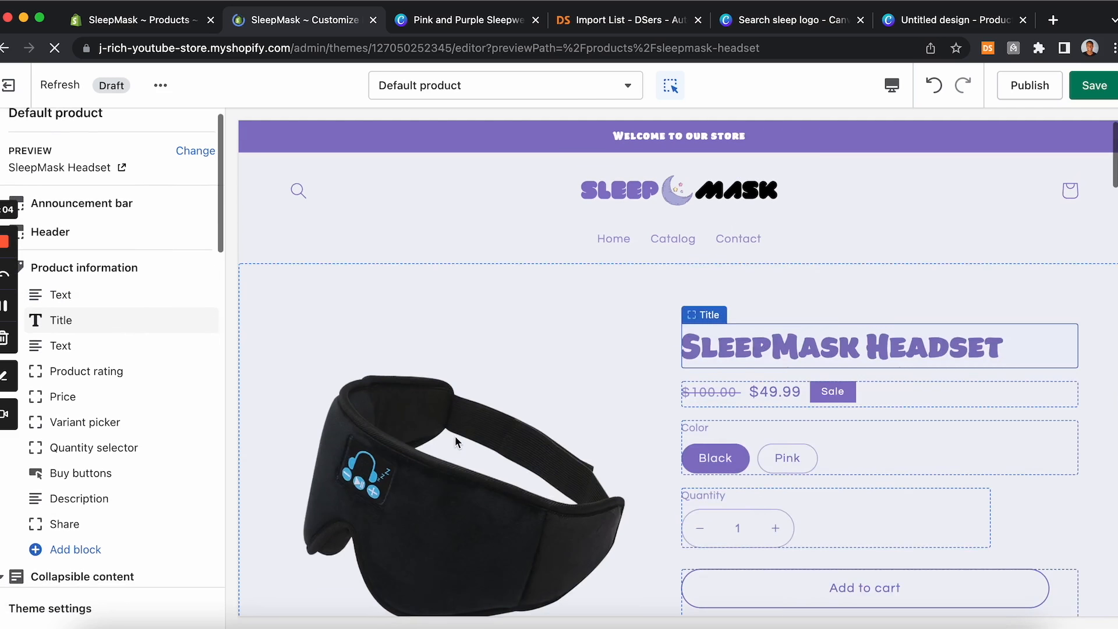
scroll(456, 435, "down", 6)
scroll(456, 443, "down", 8)
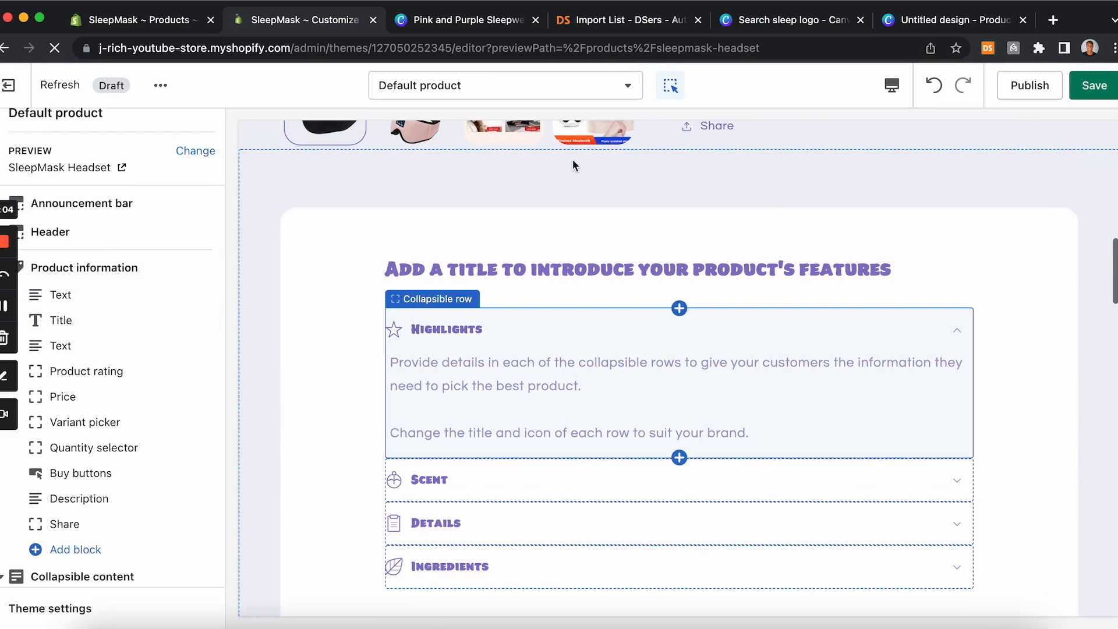
left_click(637, 223)
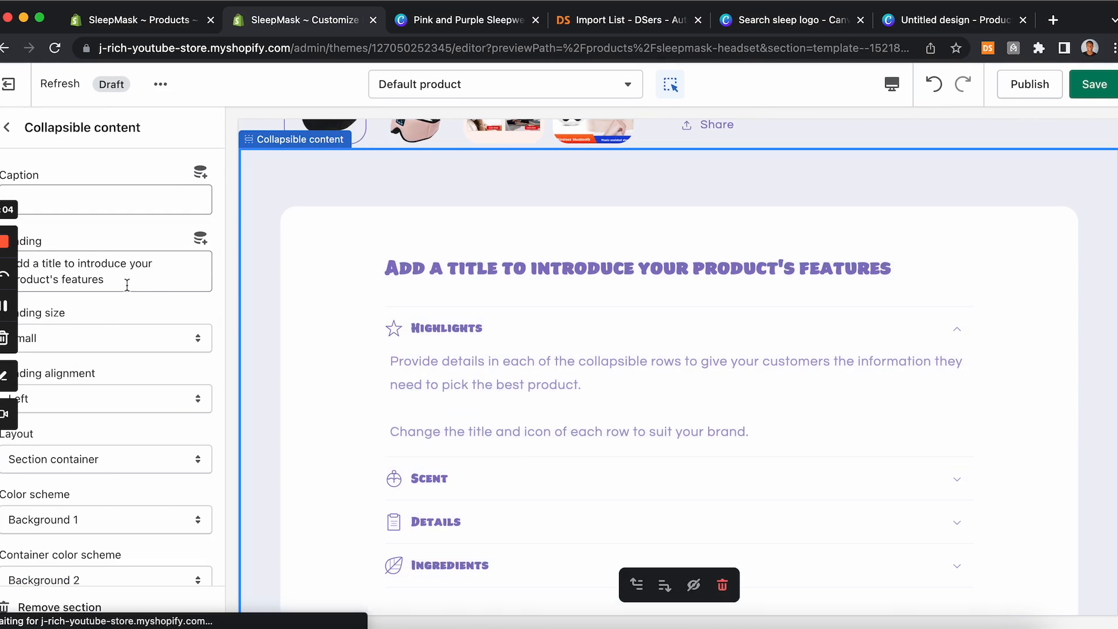
scroll(102, 310, "down", 10)
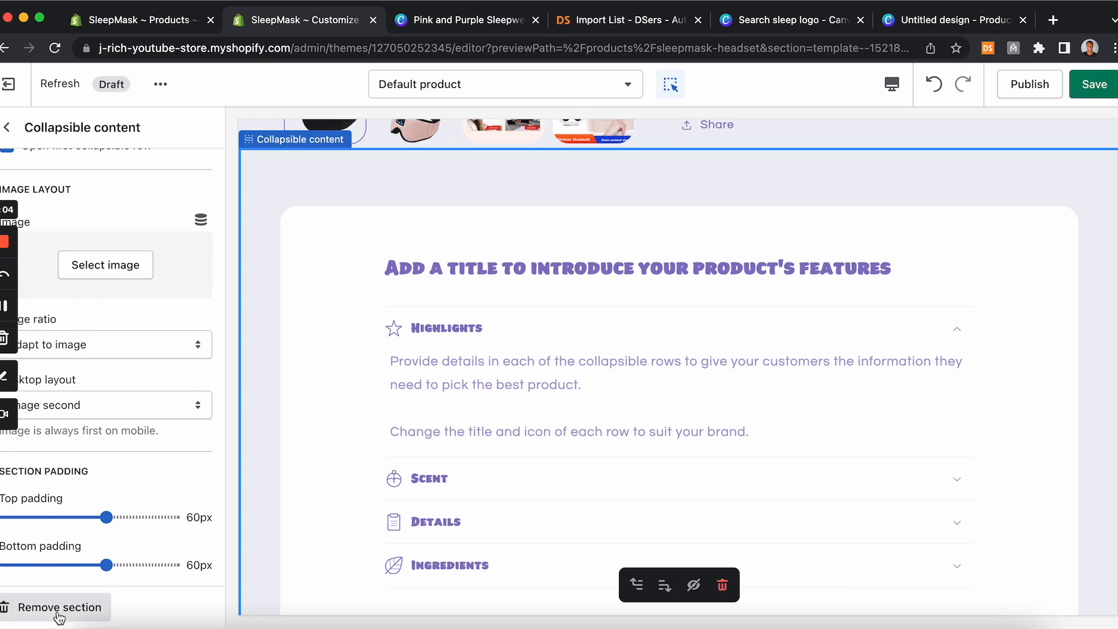
left_click(27, 609)
Step: Remove the customer review heading block from the rich text section below the product
scroll(492, 390, "up", 3)
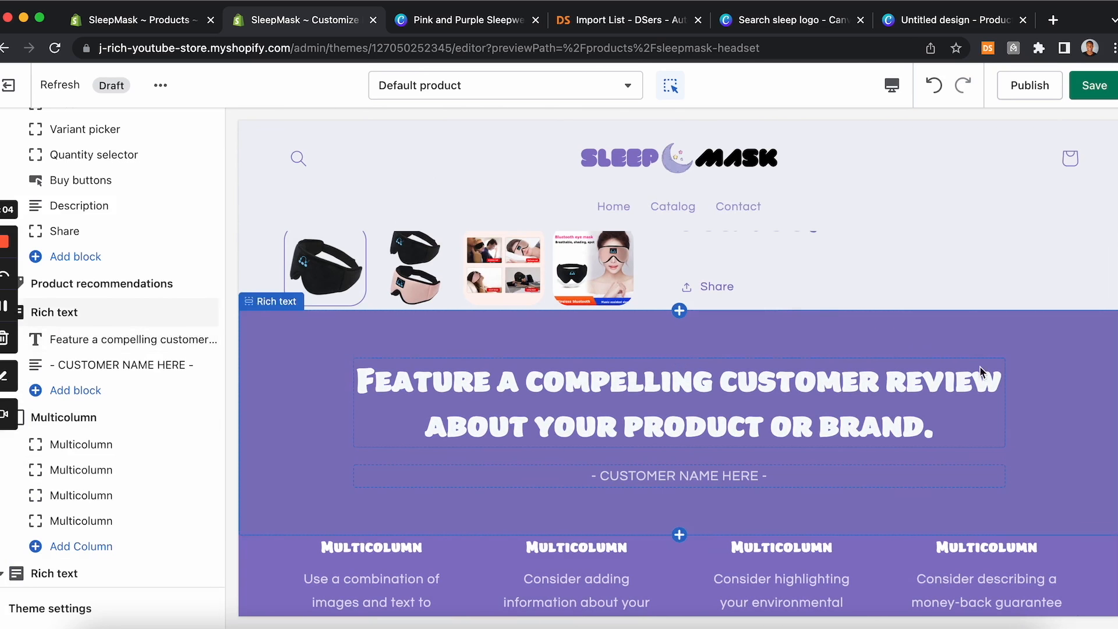
left_click(967, 396)
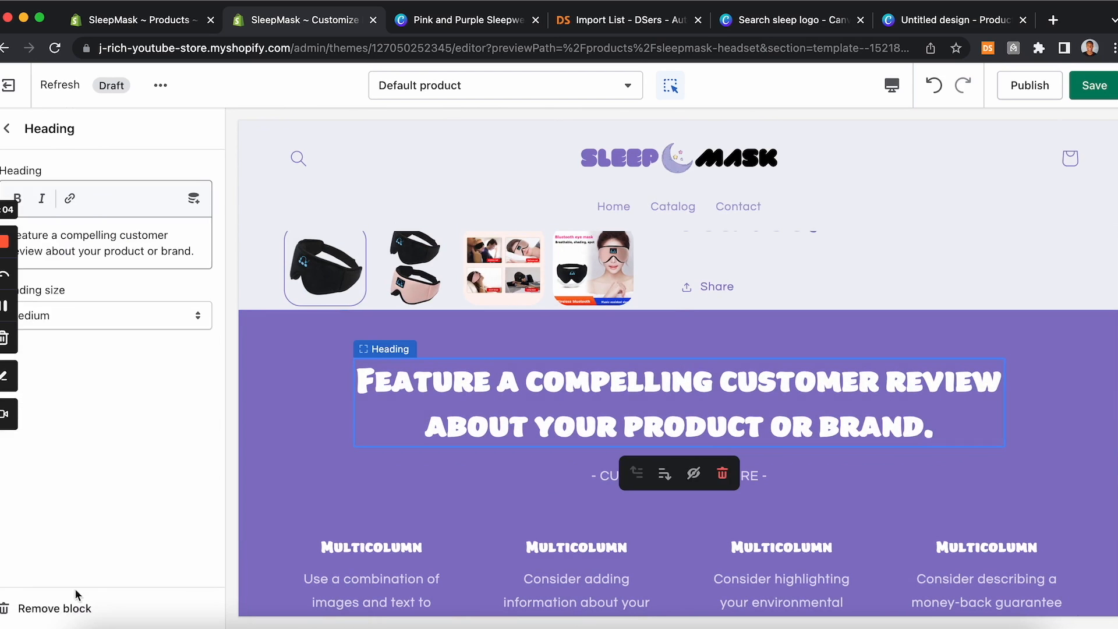
left_click(59, 608)
Step: Remove the four-column multicolumn section from the product template
scroll(597, 401, "down", 2)
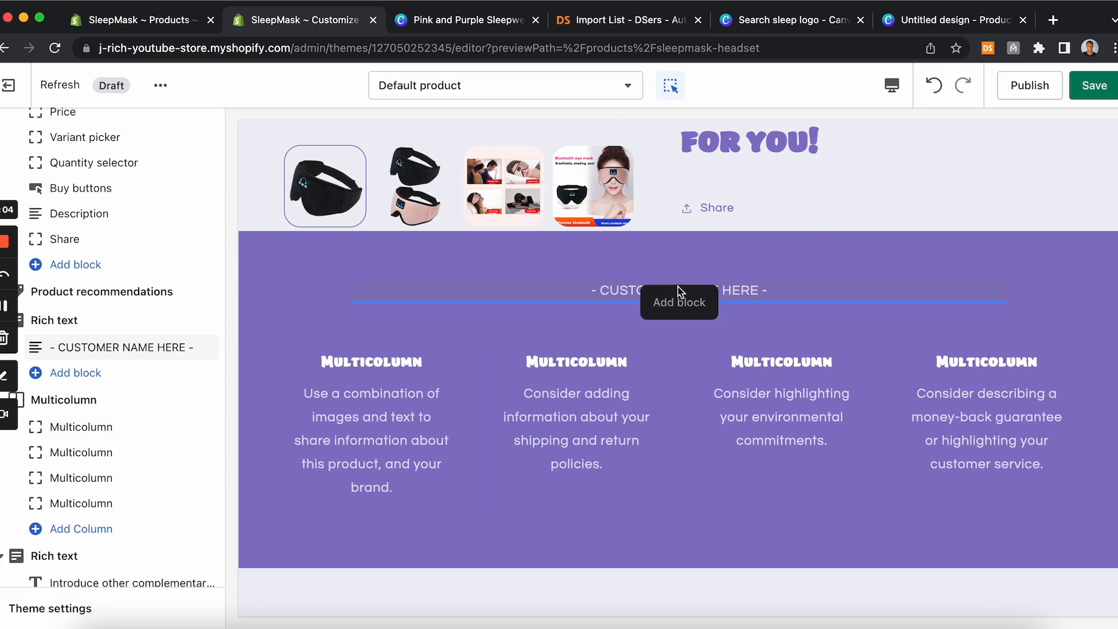
scroll(138, 465, "down", 2)
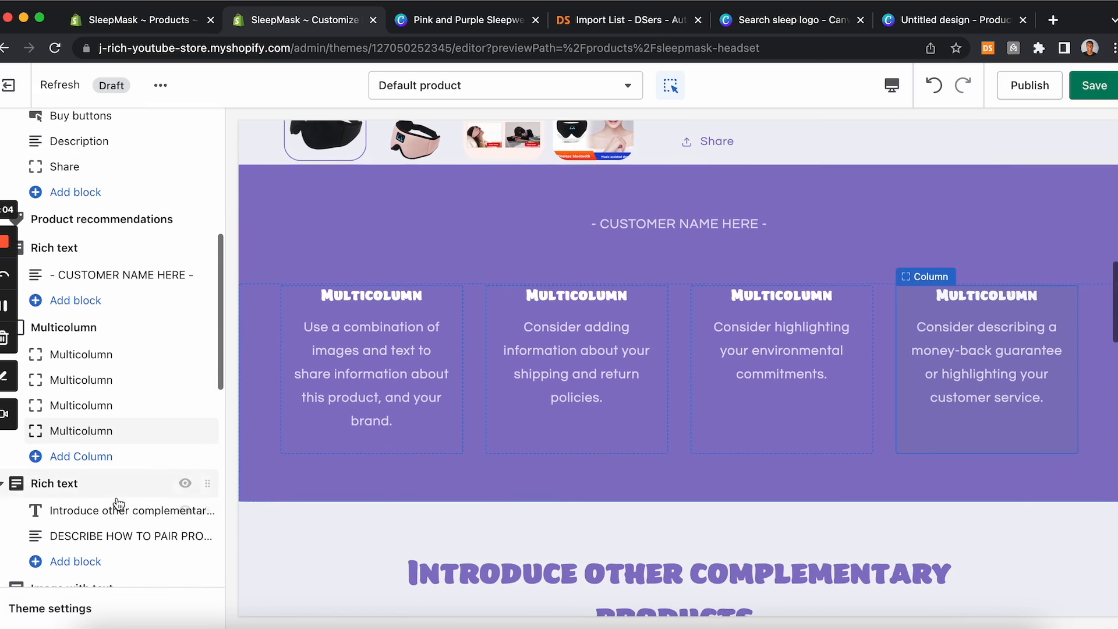
left_click(78, 331)
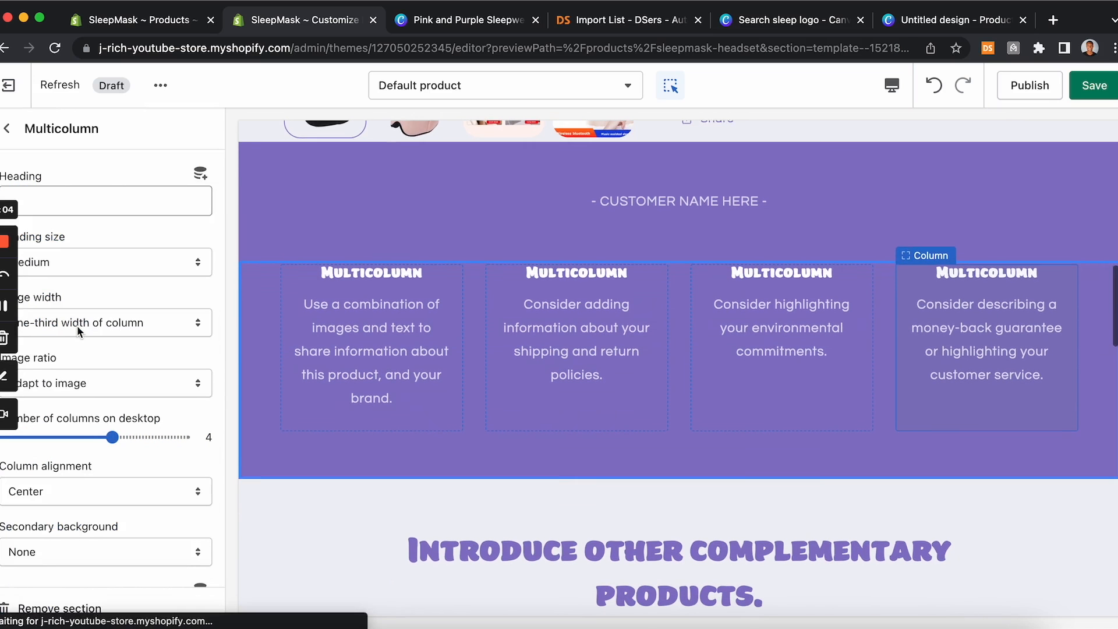
scroll(76, 408, "down", 8)
left_click(61, 609)
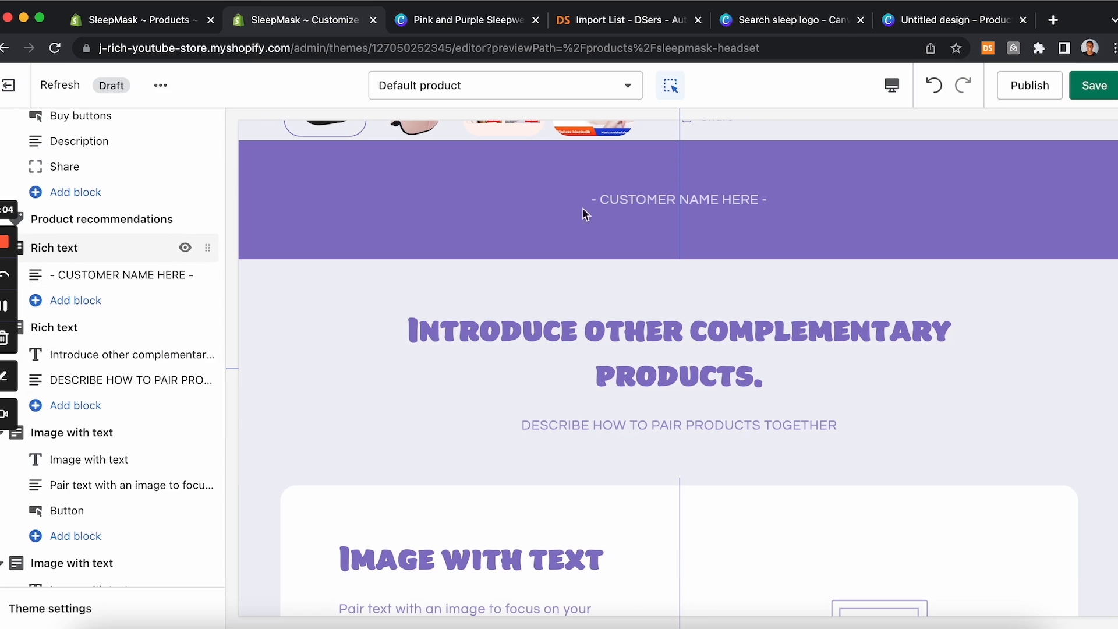
Step: Remove the customer-name rich text section and the complementary-products rich text section
left_click(75, 252)
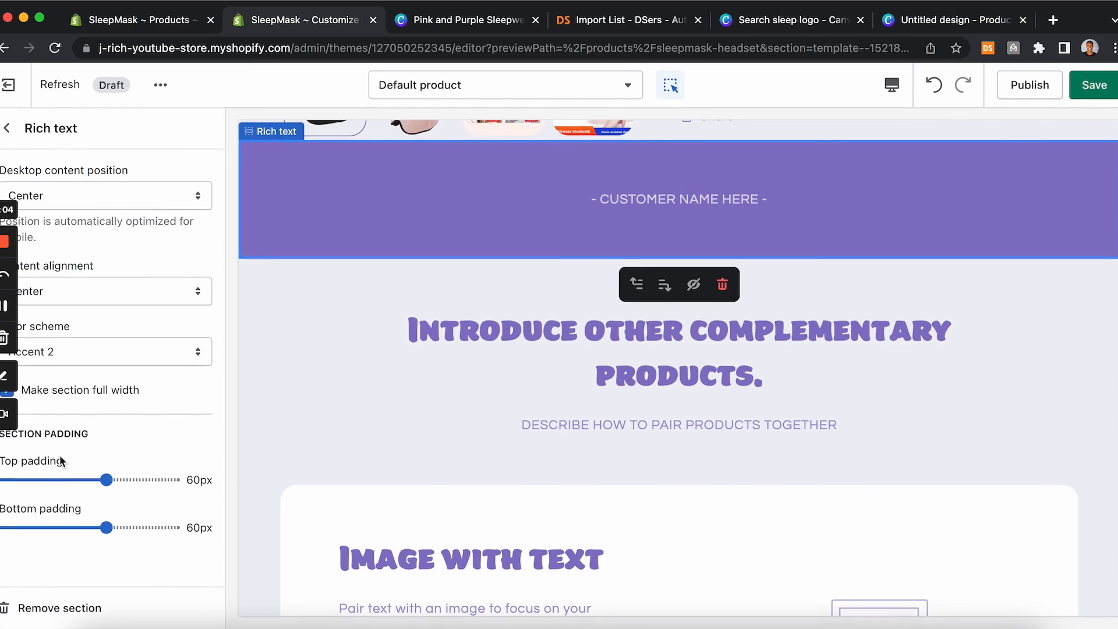
left_click(23, 608)
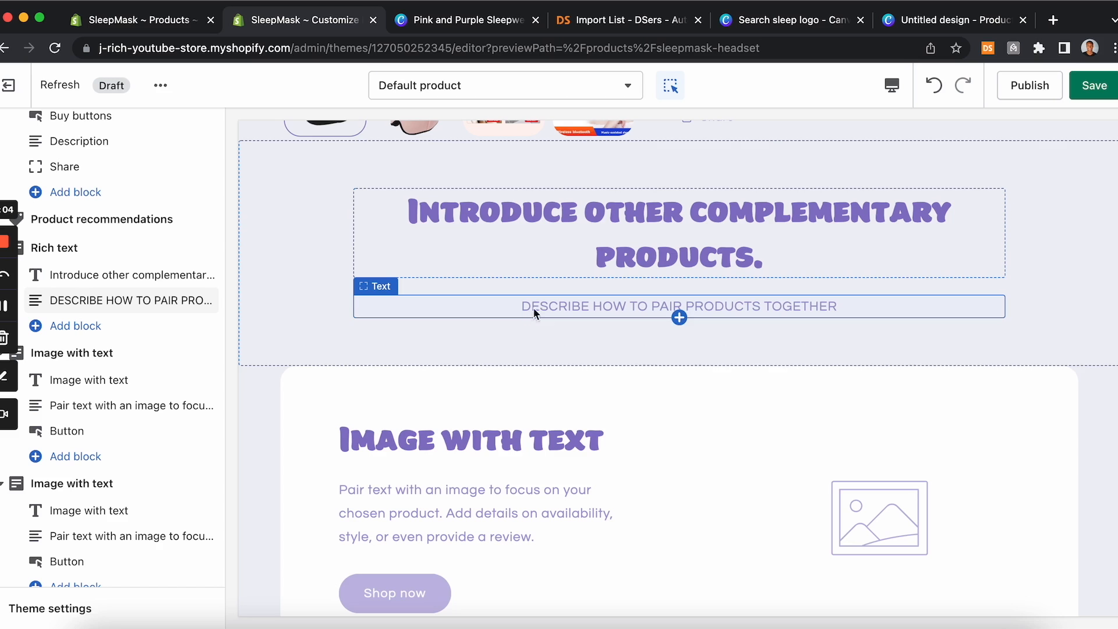
left_click(87, 250)
left_click(58, 612)
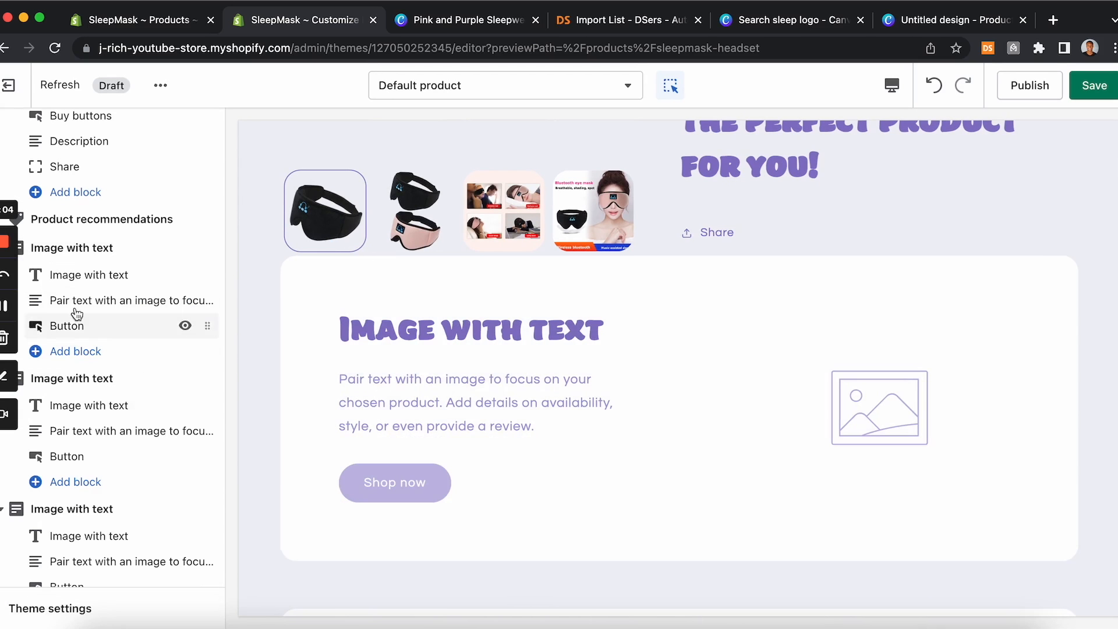
Step: Remove the first image-with-text section from the product template
left_click(76, 275)
left_click(58, 609)
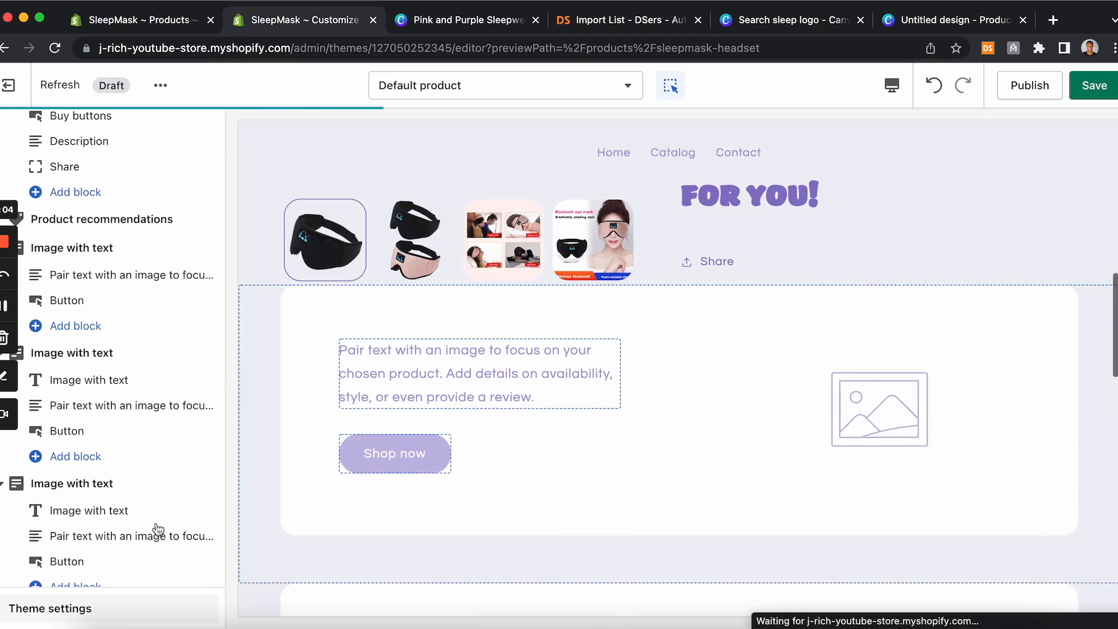
left_click(111, 256)
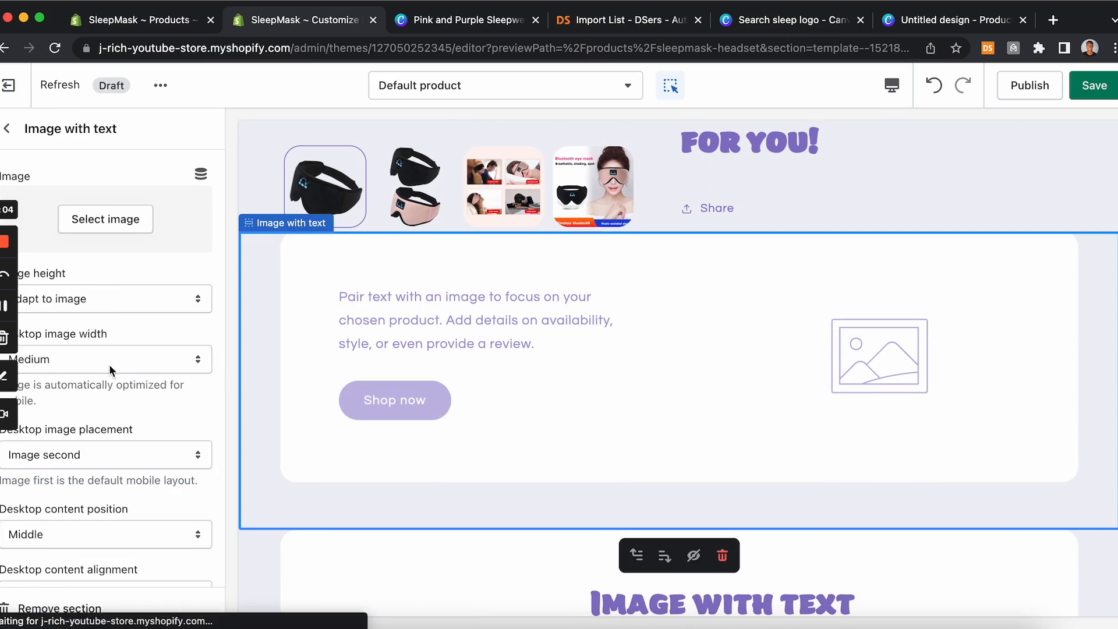
scroll(109, 364, "down", 10)
left_click(41, 606)
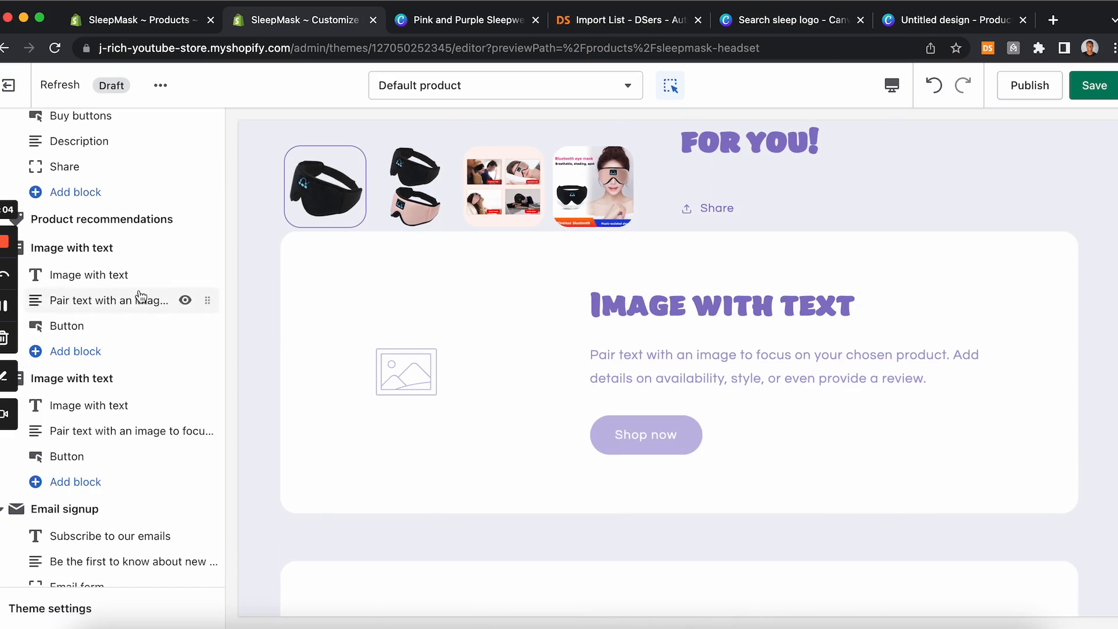
Step: Remove the second image-with-text section from the product template
left_click(82, 278)
left_click(58, 608)
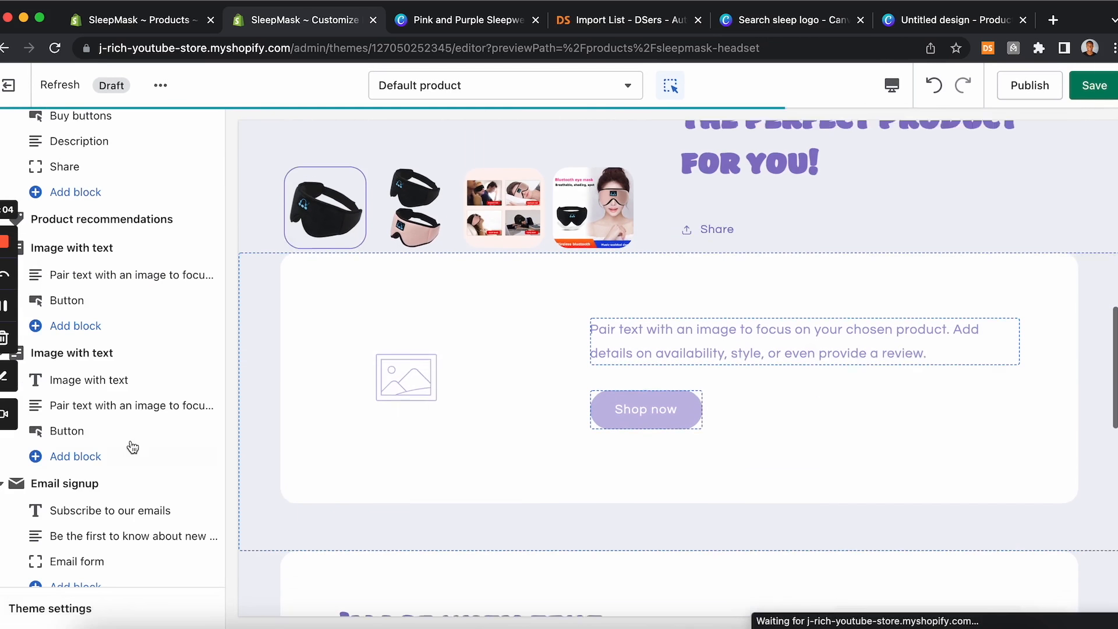
left_click(100, 252)
scroll(82, 379, "down", 10)
left_click(56, 609)
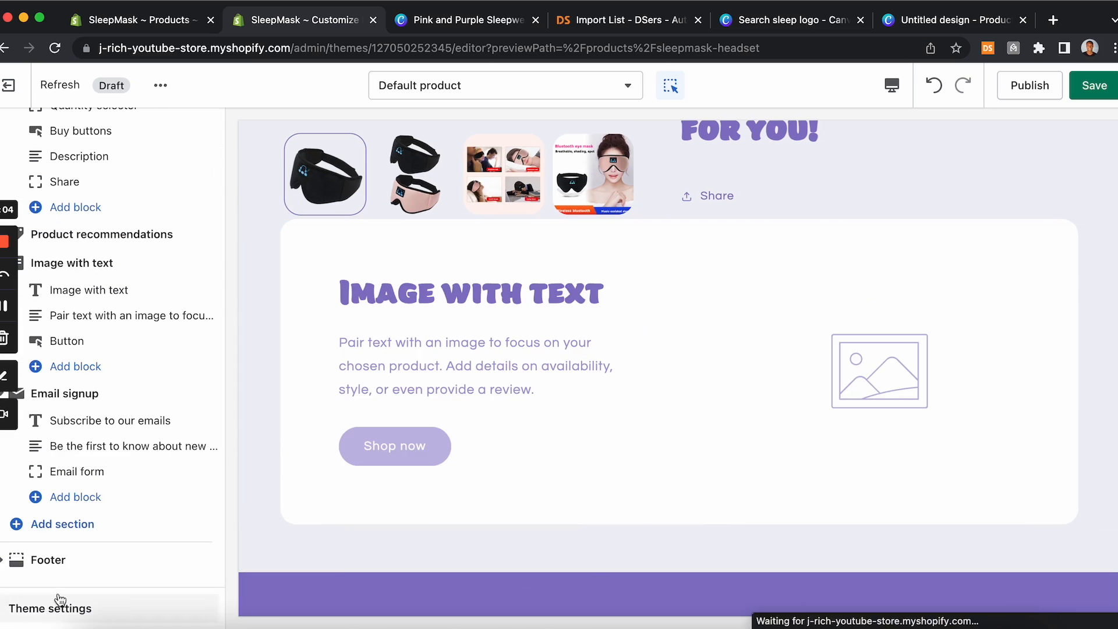
Step: Remove the remaining image-with-text section, leaving product recommendations and email signup
left_click(89, 288)
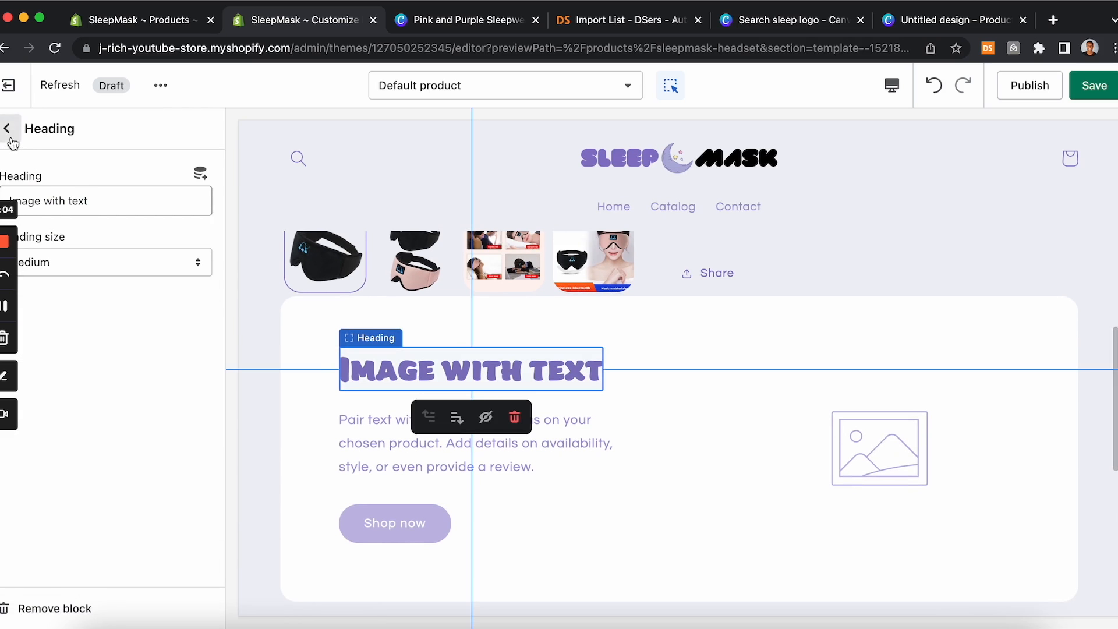
left_click(8, 130)
left_click(101, 265)
scroll(95, 353, "down", 8)
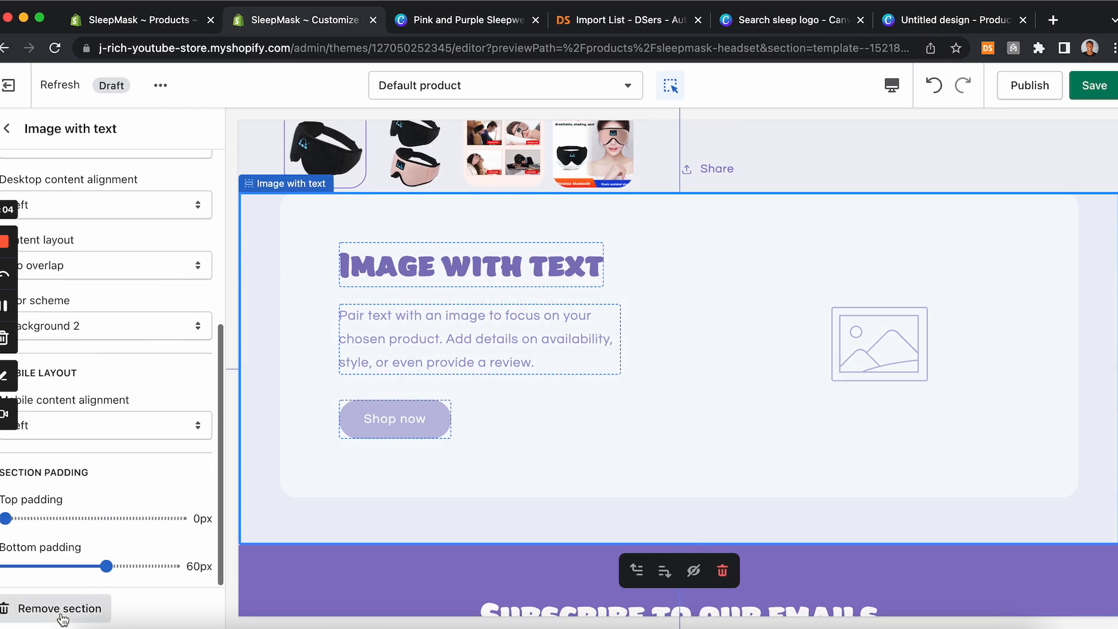
left_click(55, 608)
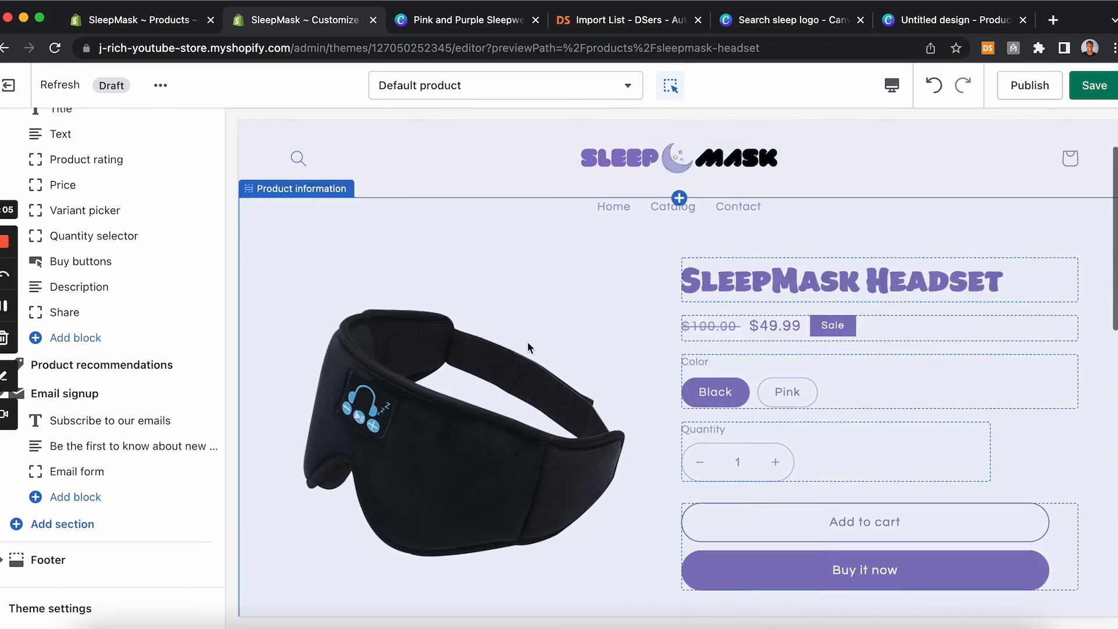
Step: Save the product template changes
scroll(528, 347, "down", 8)
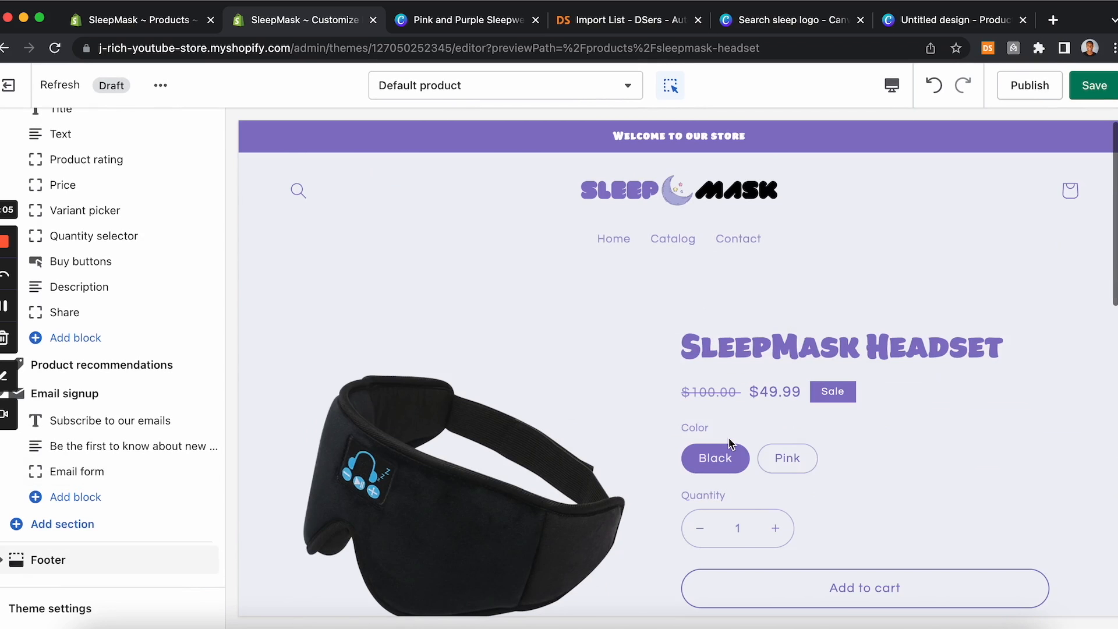
left_click(1105, 88)
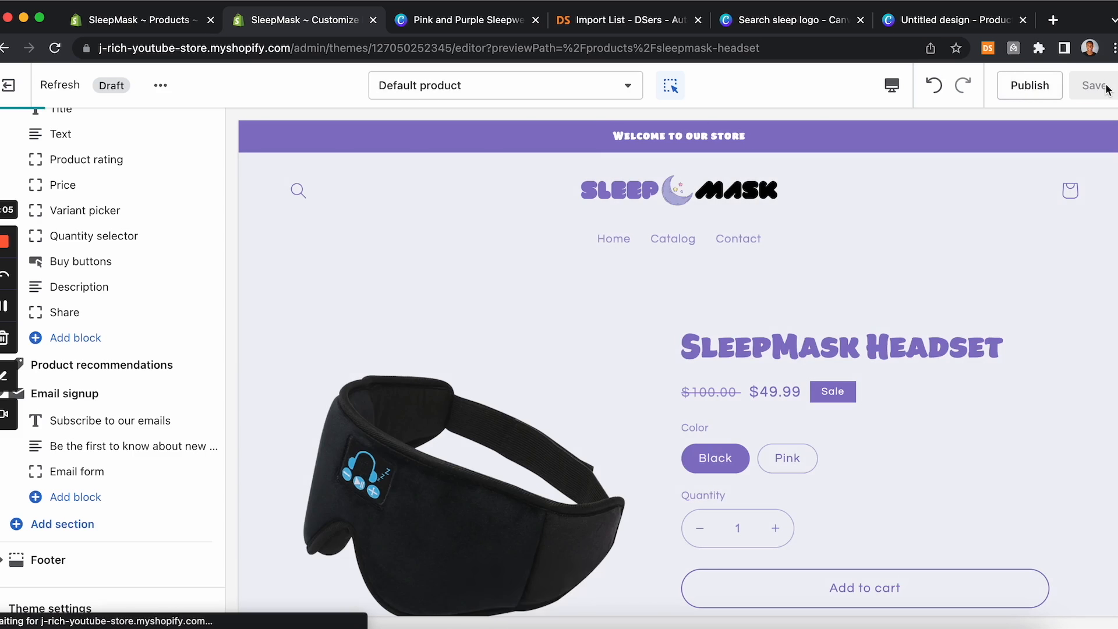
Step: Switch the theme editor to the Checkout template
left_click(611, 89)
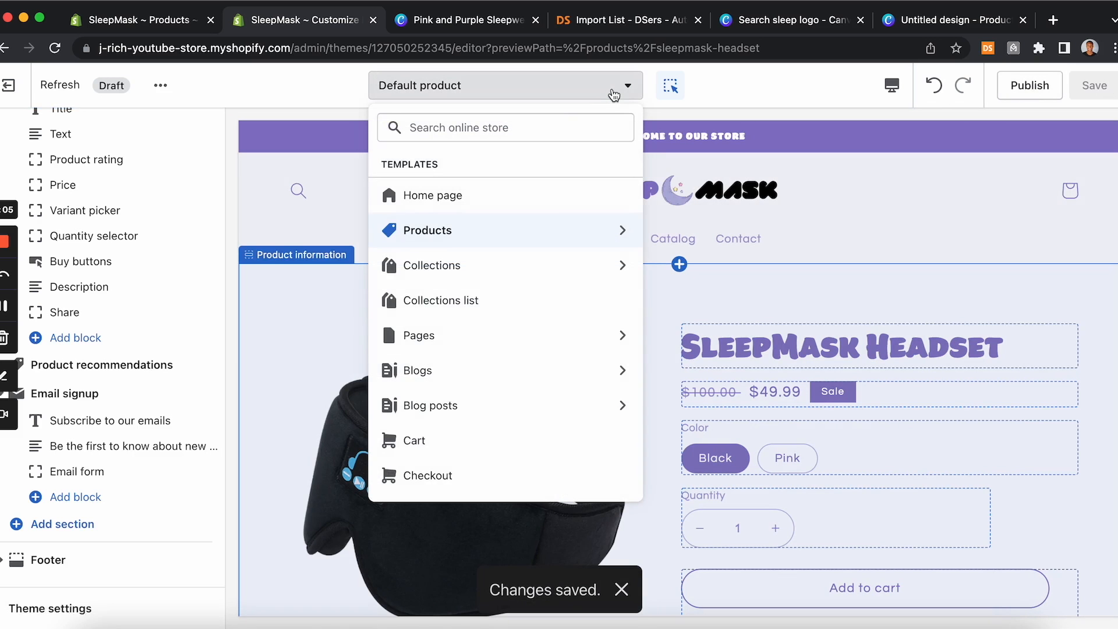
scroll(487, 399, "down", 1)
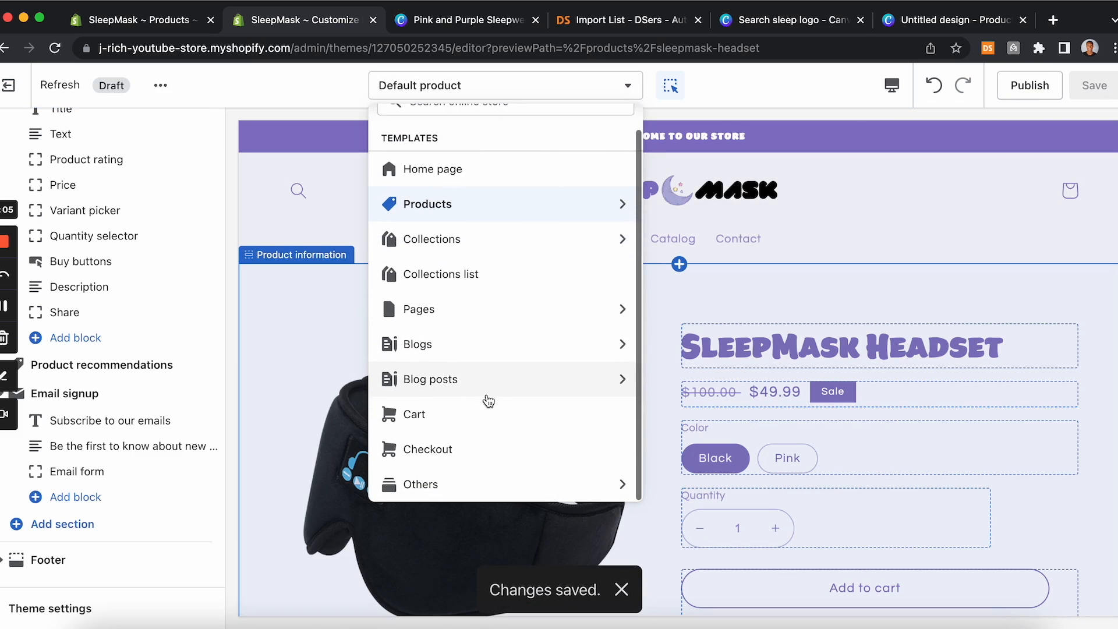
left_click(460, 455)
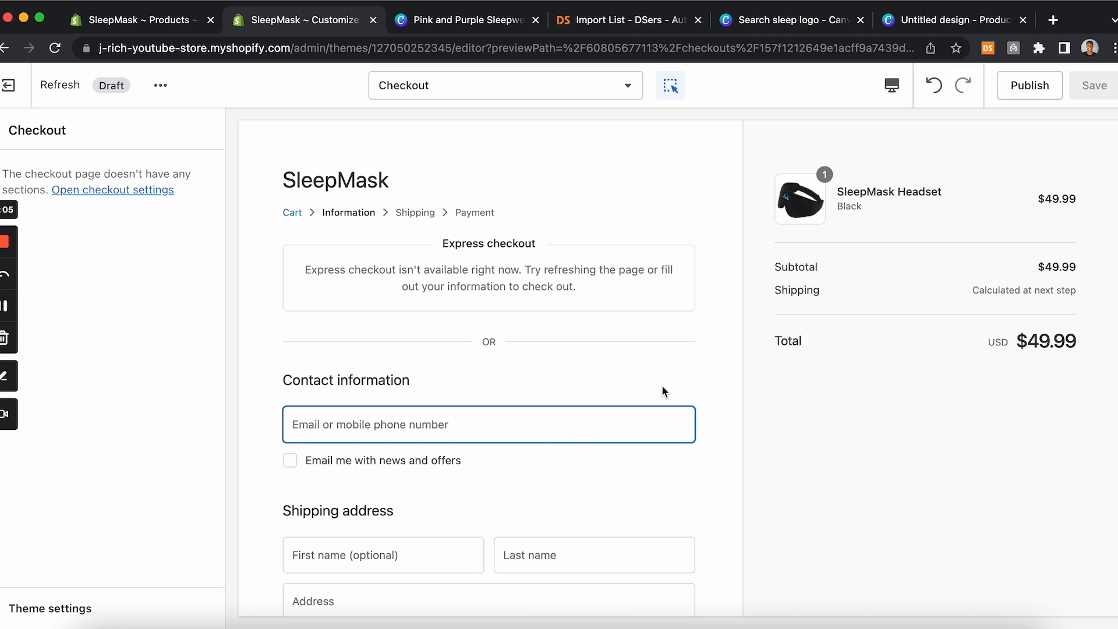
Step: Open the checkout settings and browse the theme settings down to the Checkout options
scroll(661, 386, "down", 5)
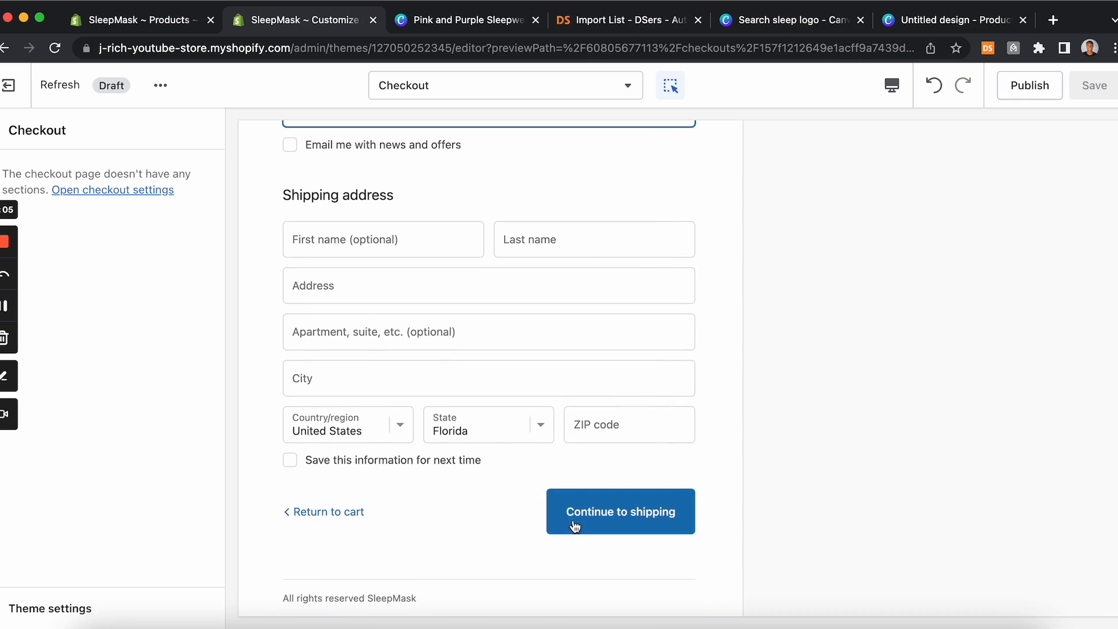
left_click(125, 193)
scroll(107, 334, "down", 2)
scroll(136, 226, "up", 1)
left_click(144, 208)
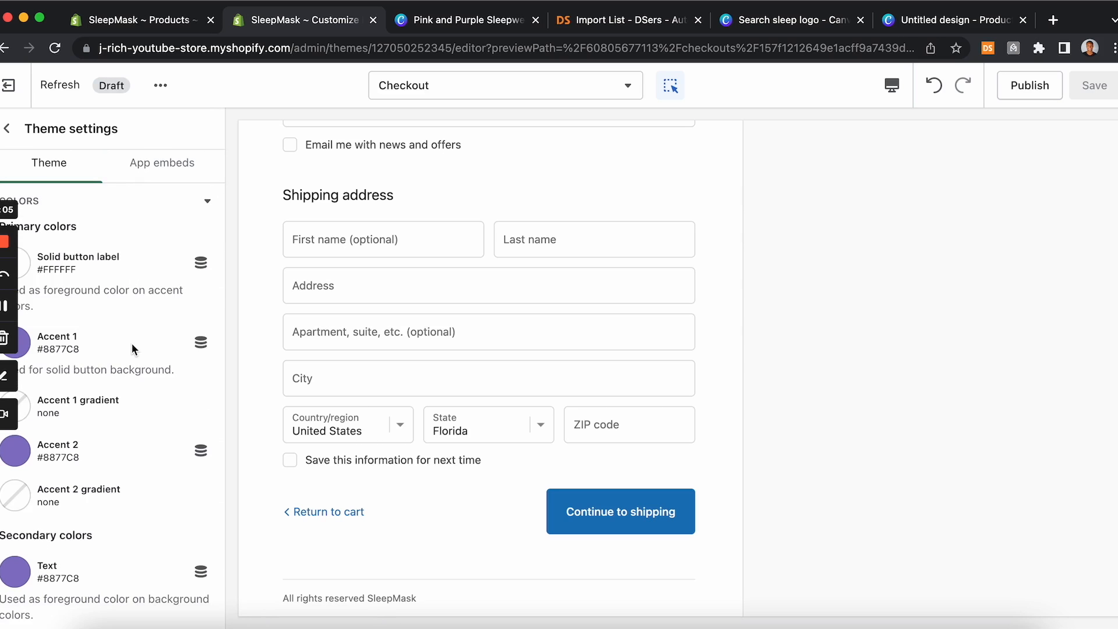
scroll(131, 342, "down", 15)
scroll(131, 343, "up", 15)
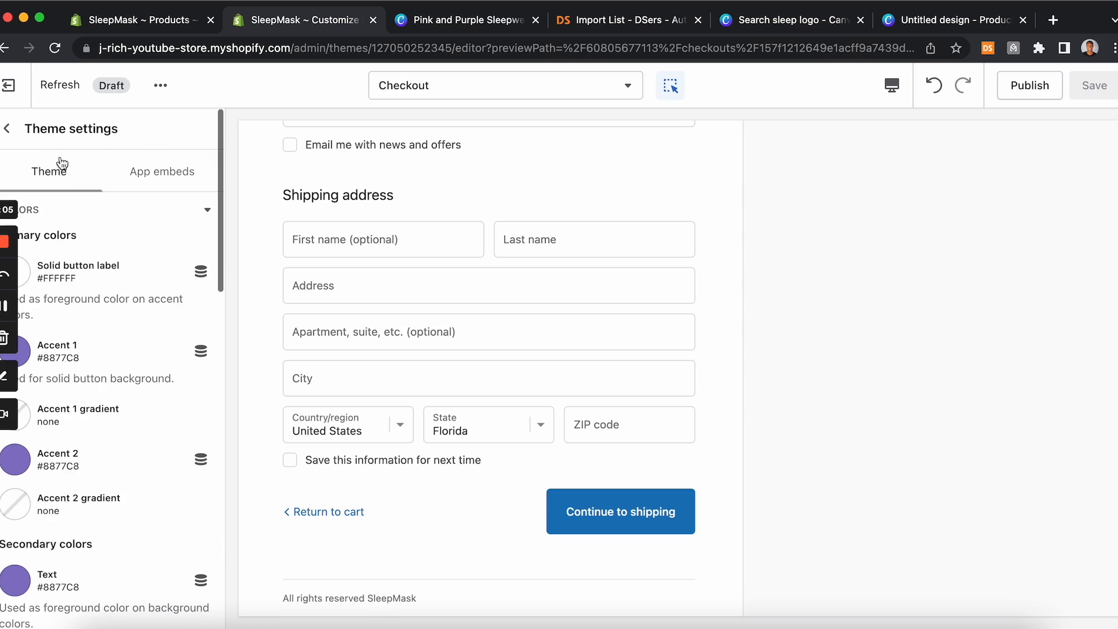
left_click(7, 128)
left_click(123, 191)
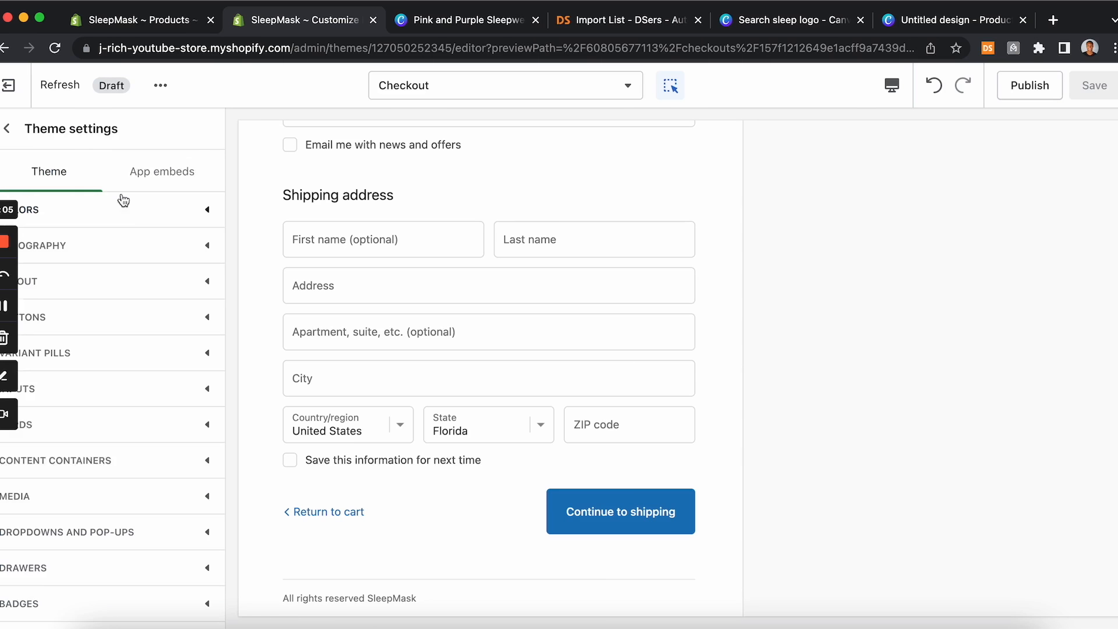
scroll(137, 272, "down", 5)
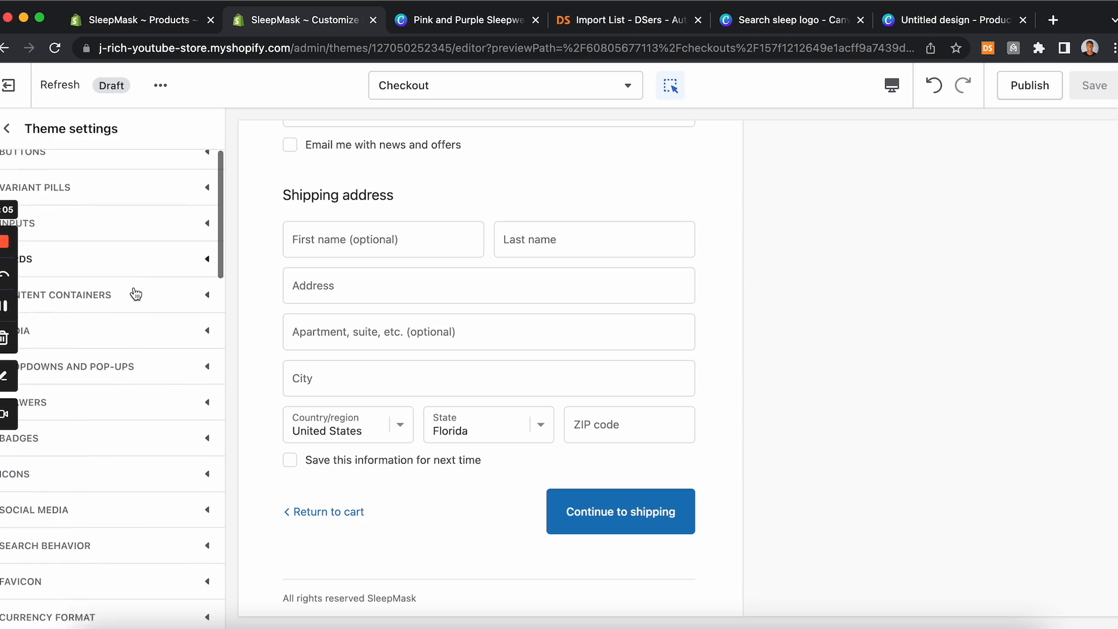
scroll(134, 293, "down", 5)
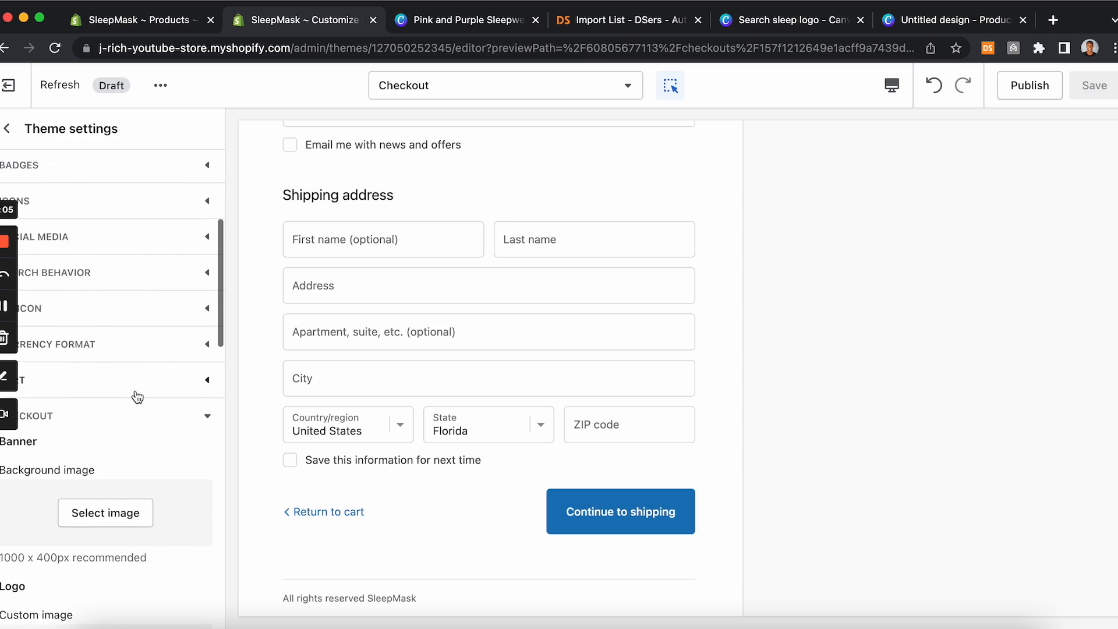
scroll(137, 397, "down", 6)
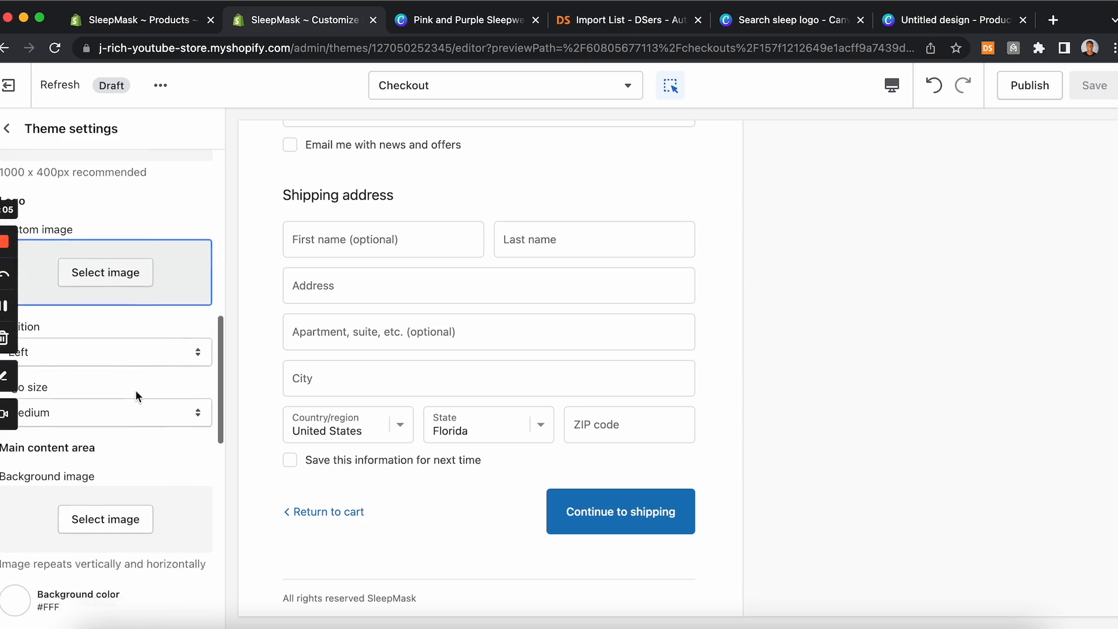
scroll(135, 390, "down", 7)
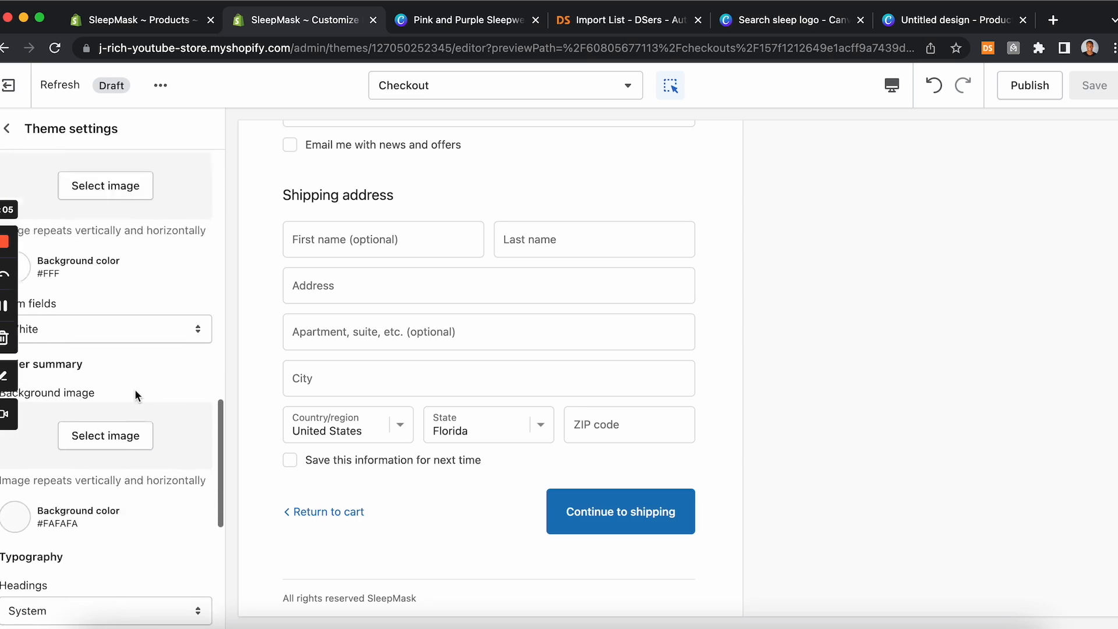
Step: Set the checkout Accents and Buttons colors to the purple #8877C8 swatch
scroll(135, 389, "down", 3)
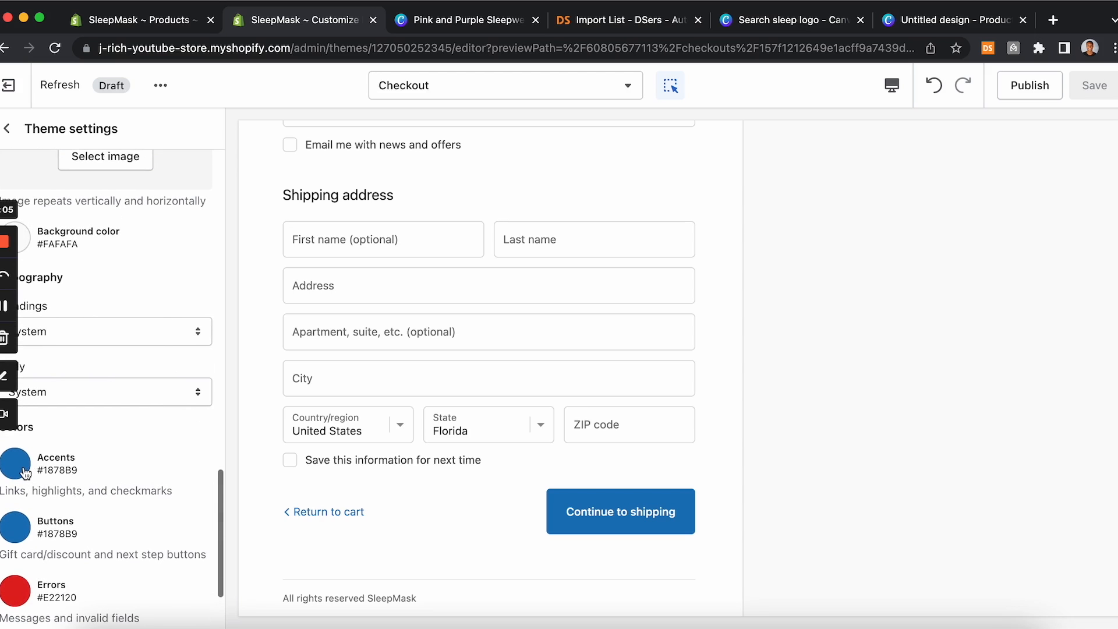
left_click(17, 466)
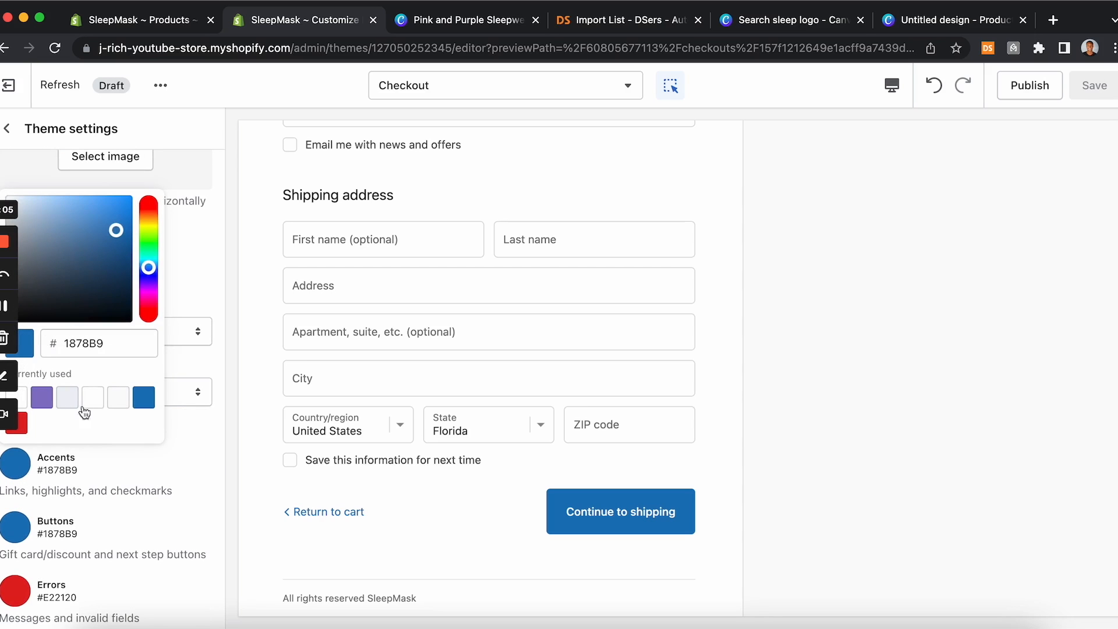
left_click(42, 397)
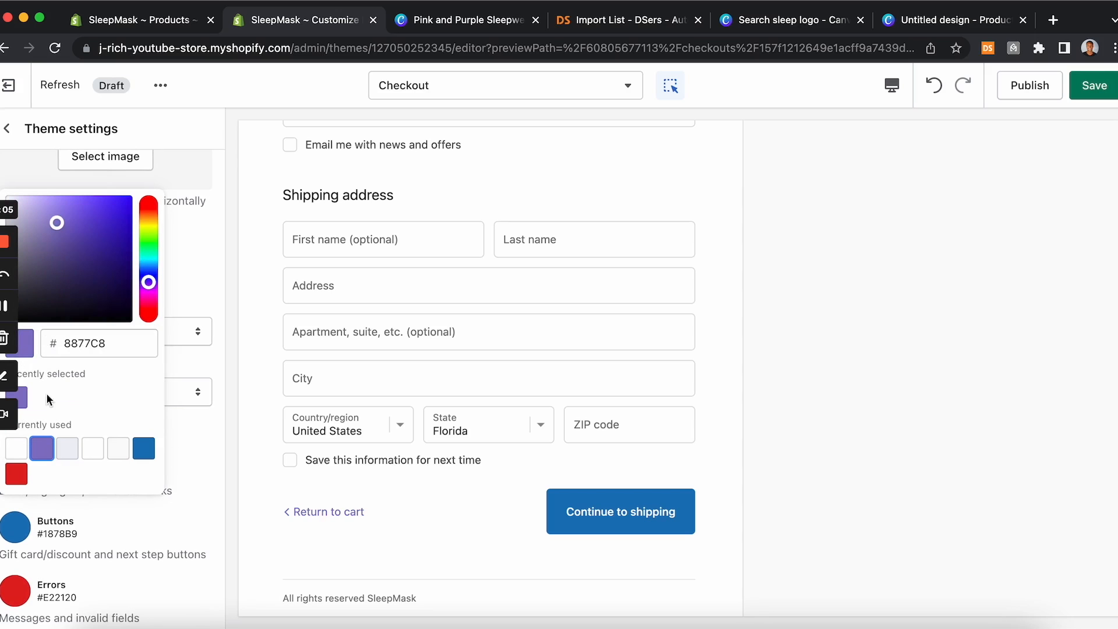
left_click(23, 531)
left_click(25, 466)
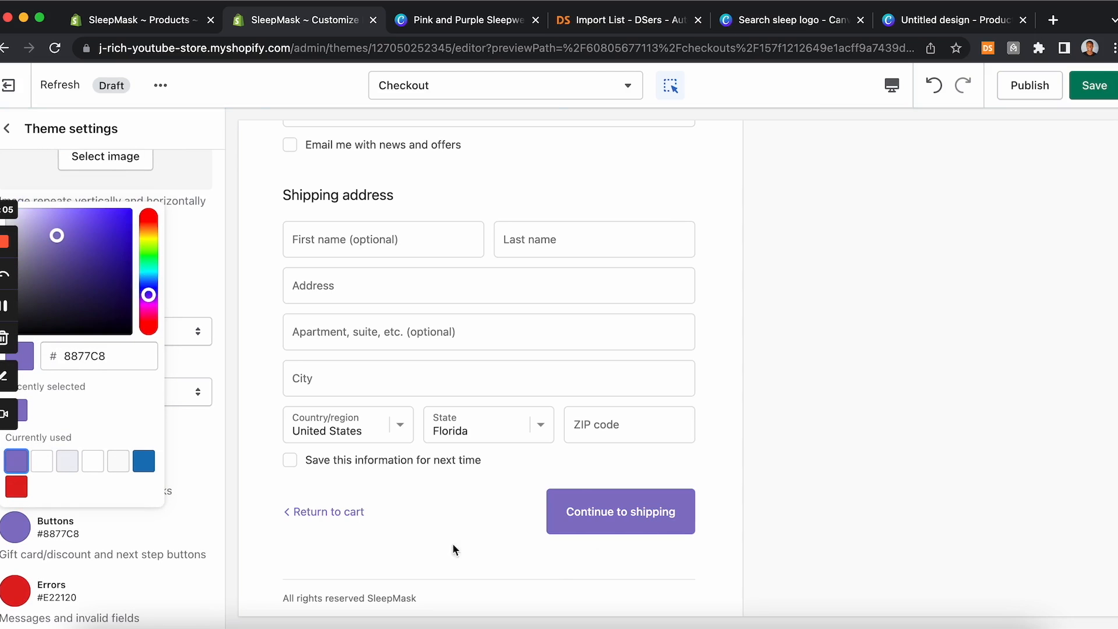
Step: Save the checkout theme settings
scroll(498, 427, "down", 5)
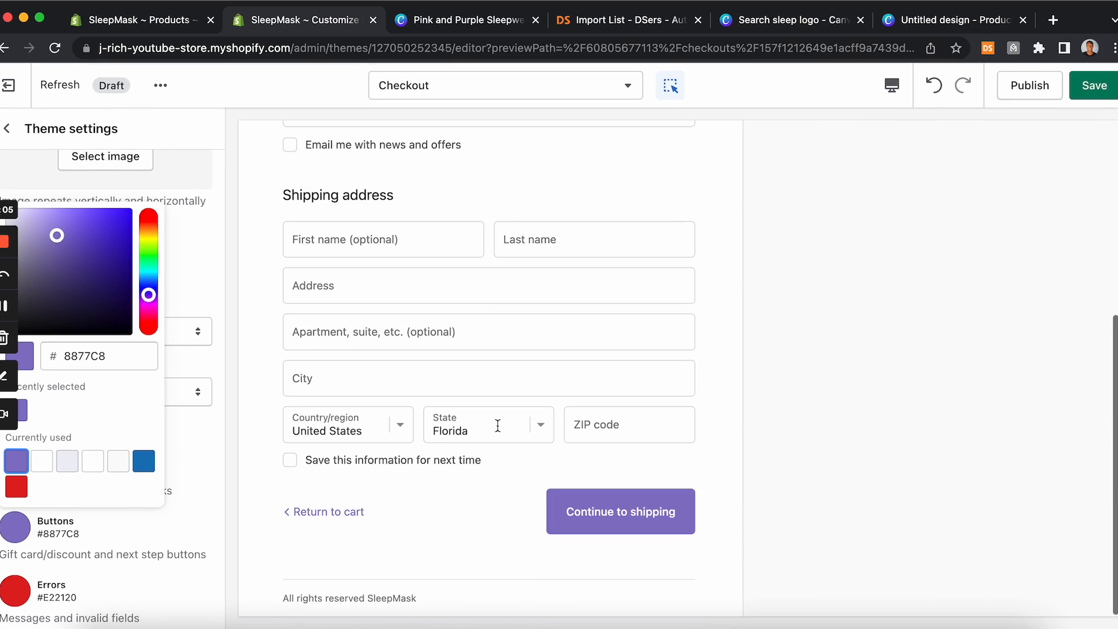
left_click(1105, 96)
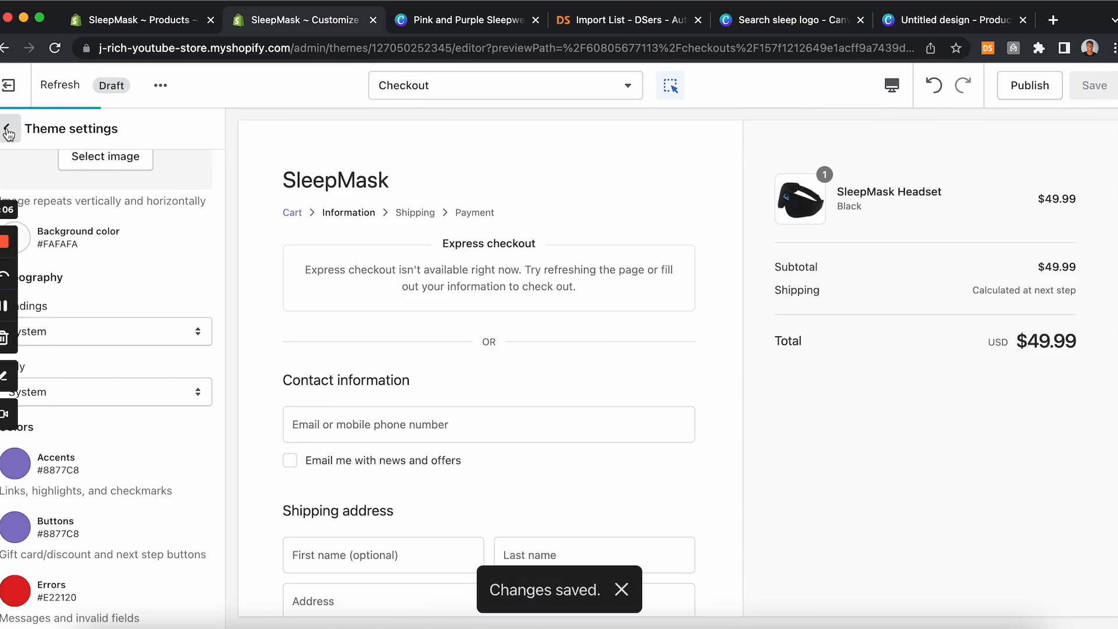
left_click(522, 86)
left_click(471, 197)
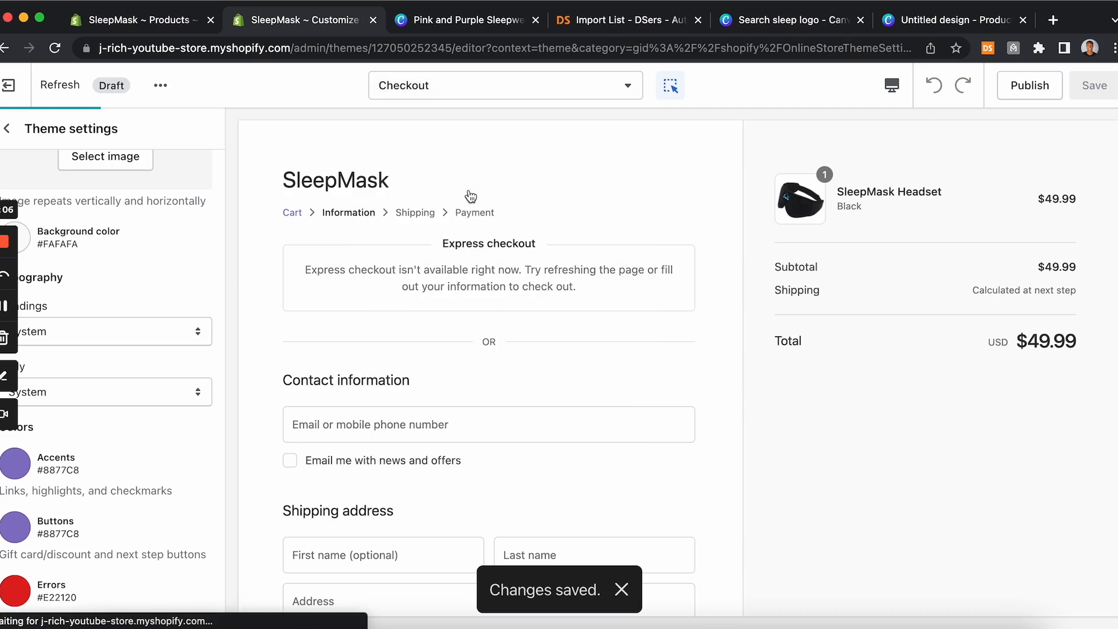
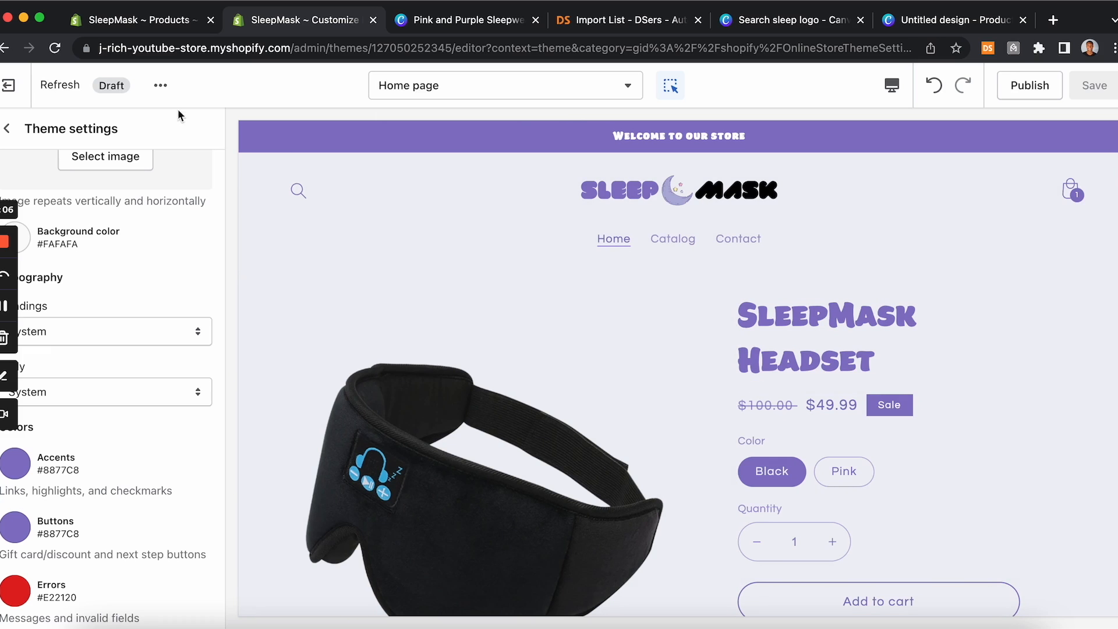
Step: Rename the Catalog item in the store's Main menu to SleepMask, link it to the SleepMask Headset product, and save the menu
left_click(163, 26)
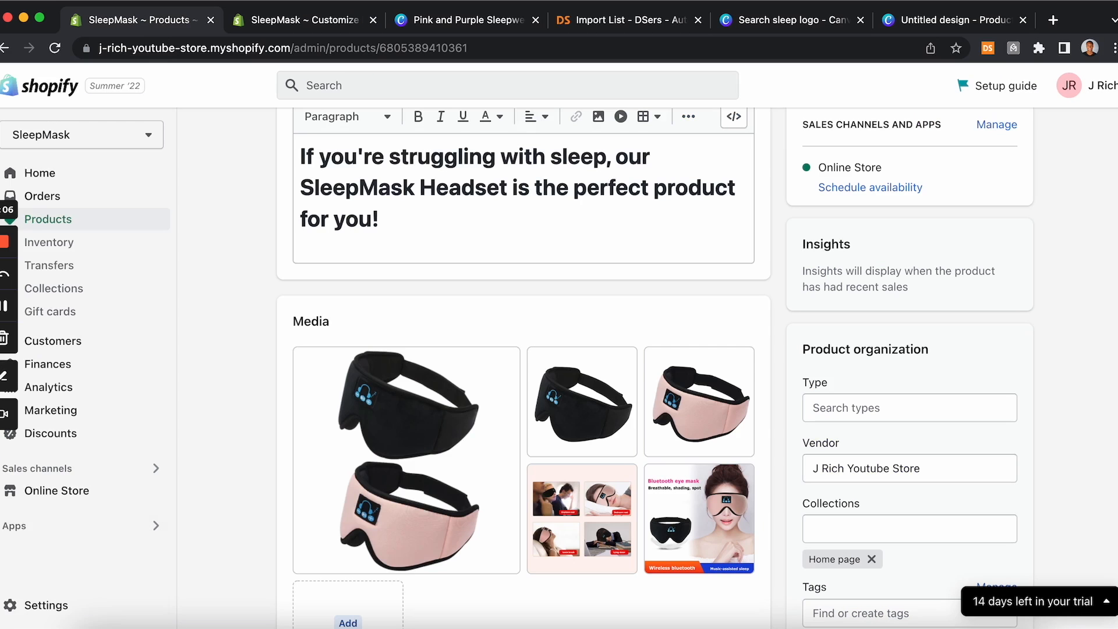
left_click(70, 493)
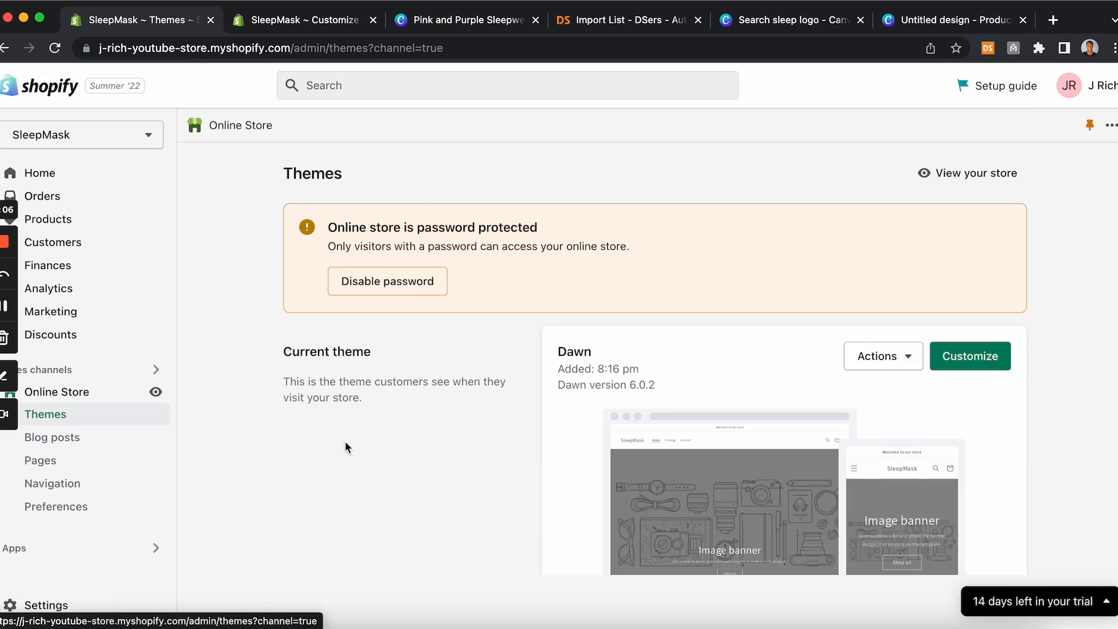
left_click(79, 488)
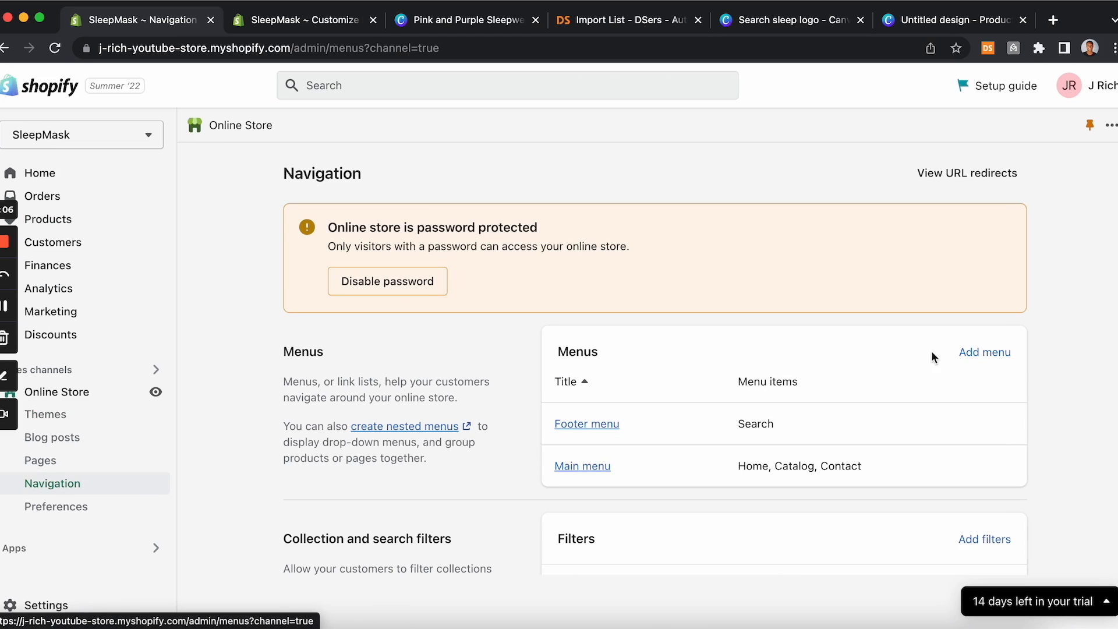
left_click(582, 469)
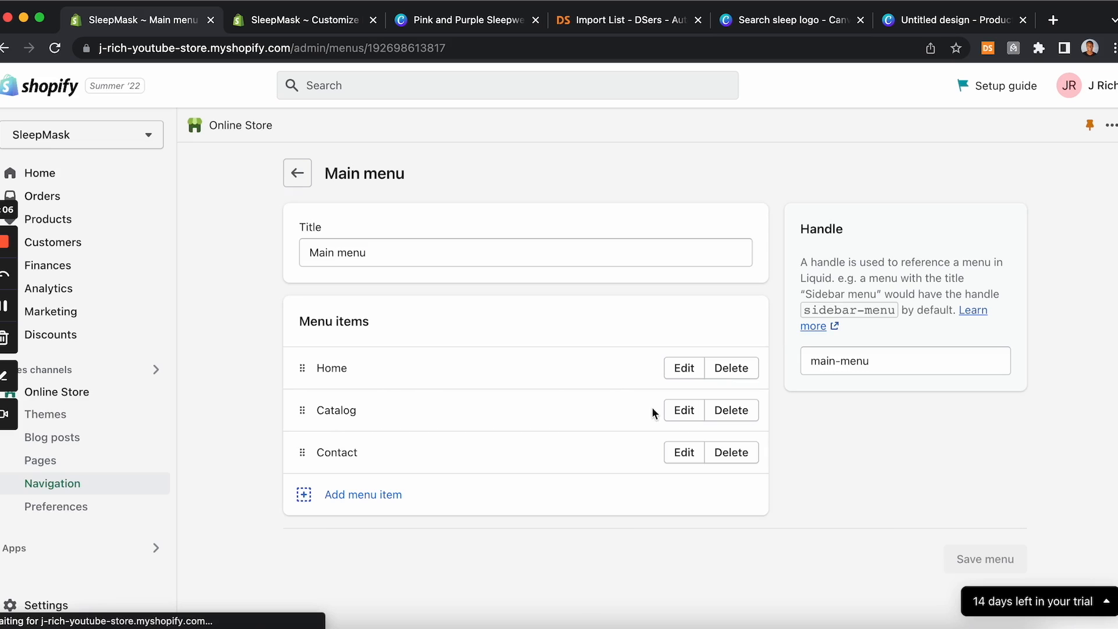
left_click(683, 410)
left_click_drag(945, 201, 816, 208)
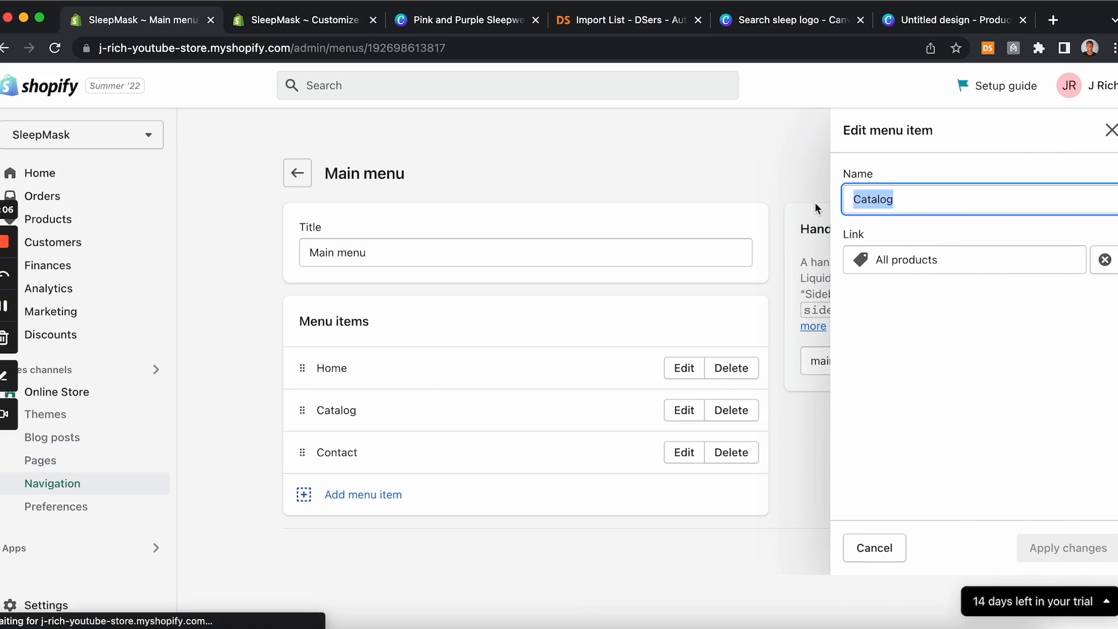
type("SleepMask")
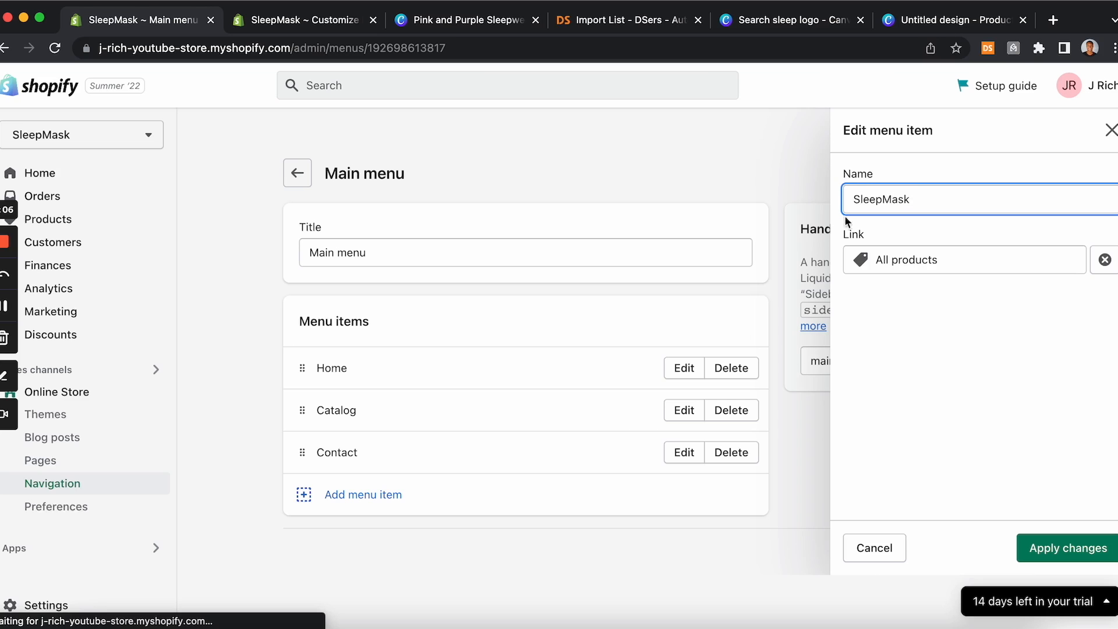
left_click(954, 250)
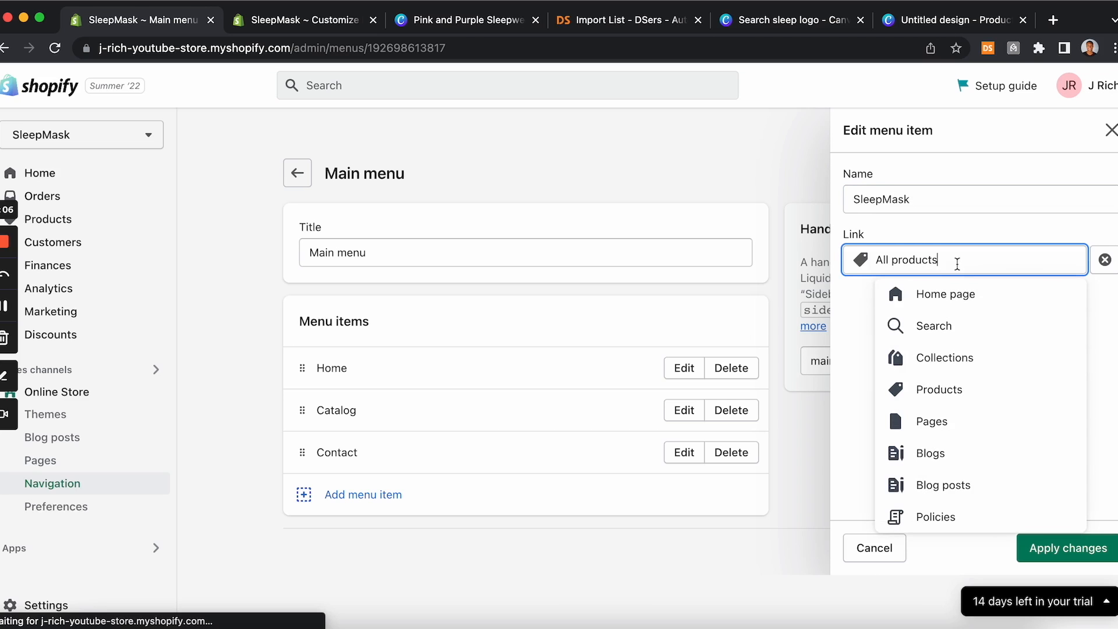
left_click(957, 401)
left_click(960, 360)
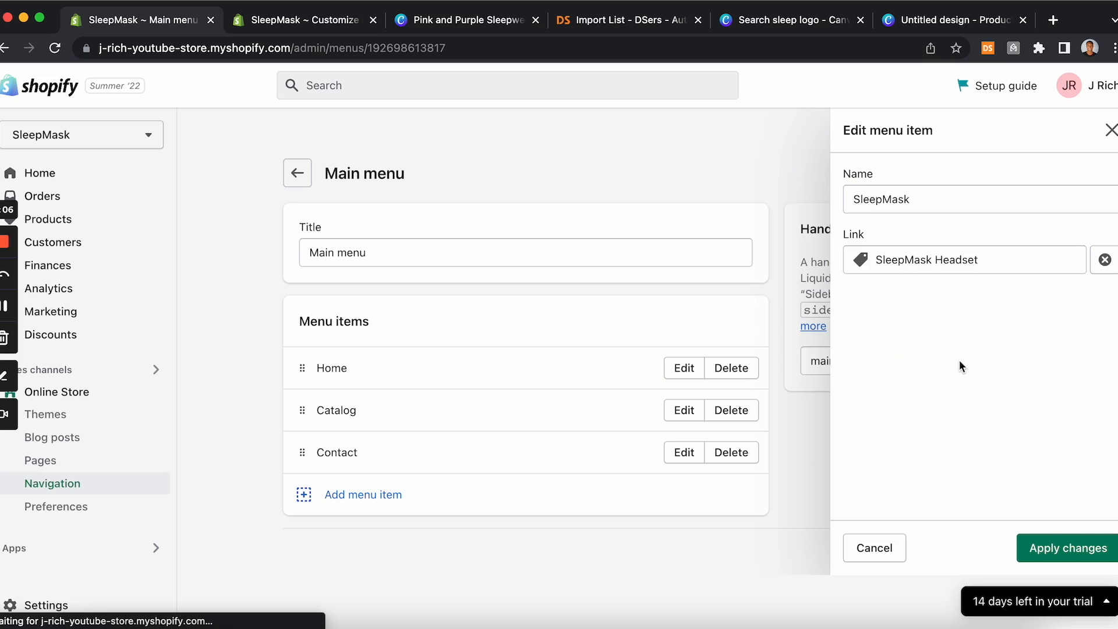
left_click(1034, 547)
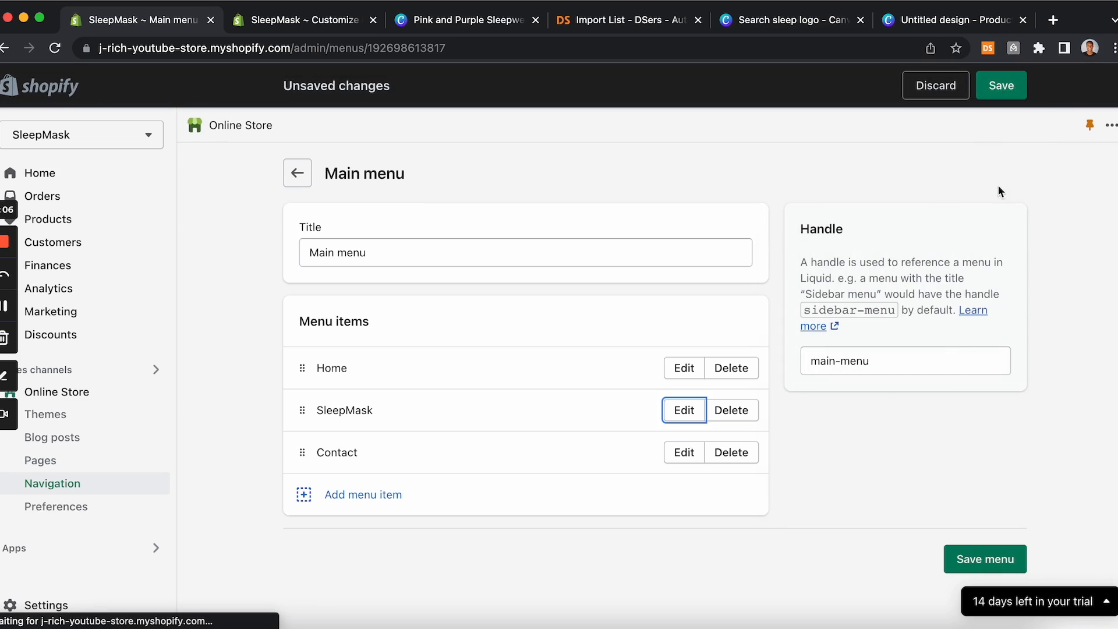
left_click(1010, 92)
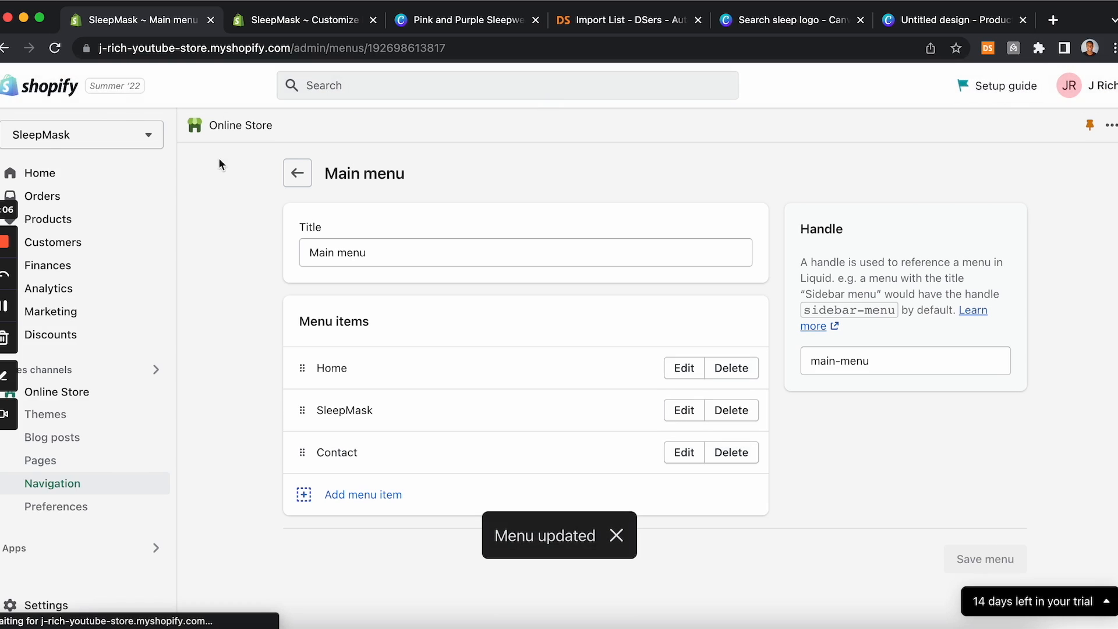
Step: Reload the theme editor and review the home page preview with the updated navigation
left_click(299, 23)
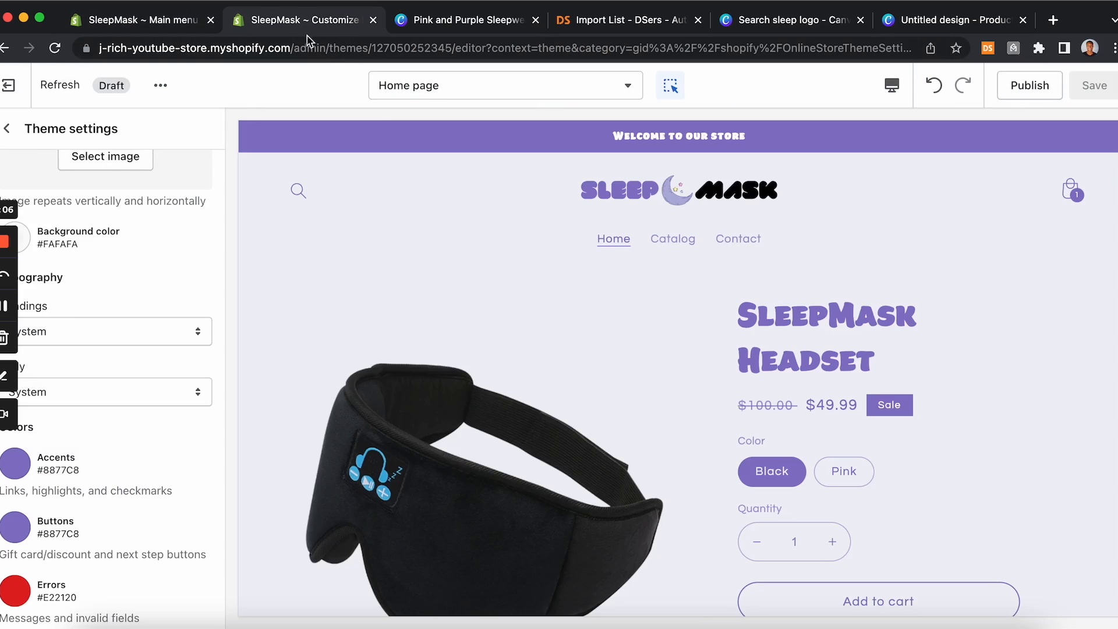
left_click(54, 48)
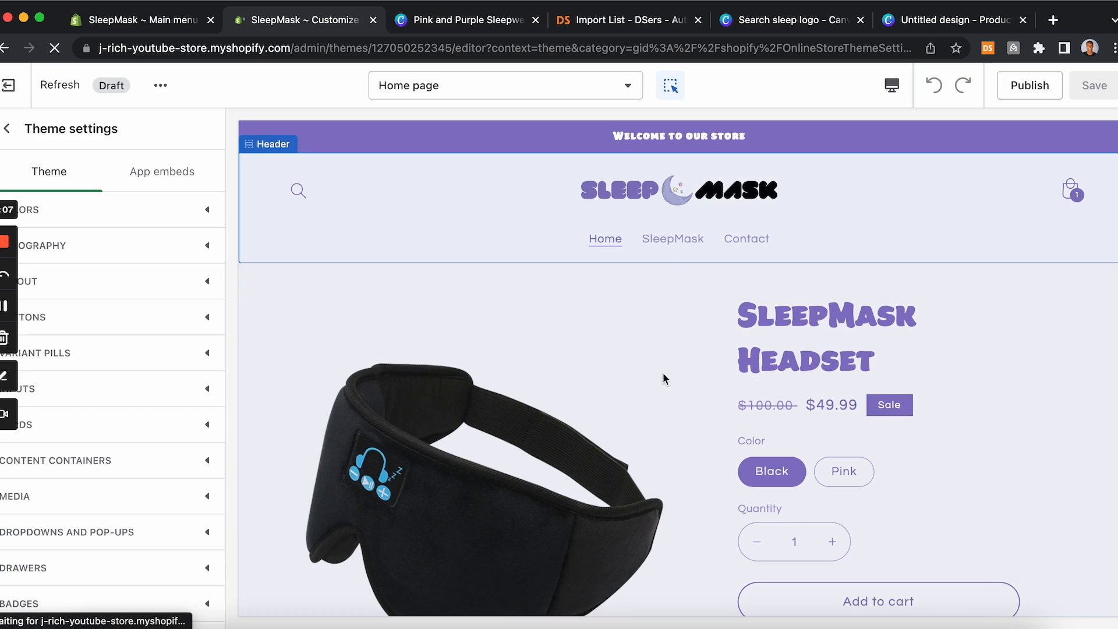
scroll(659, 392, "down", 10)
scroll(659, 392, "up", 10)
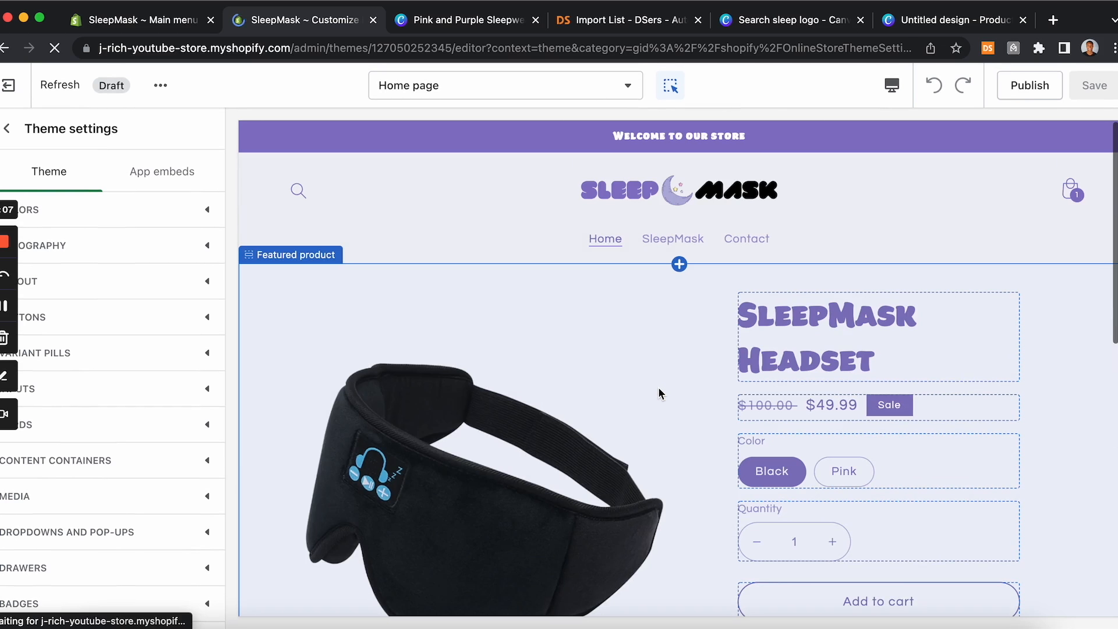
scroll(662, 356, "down", 4)
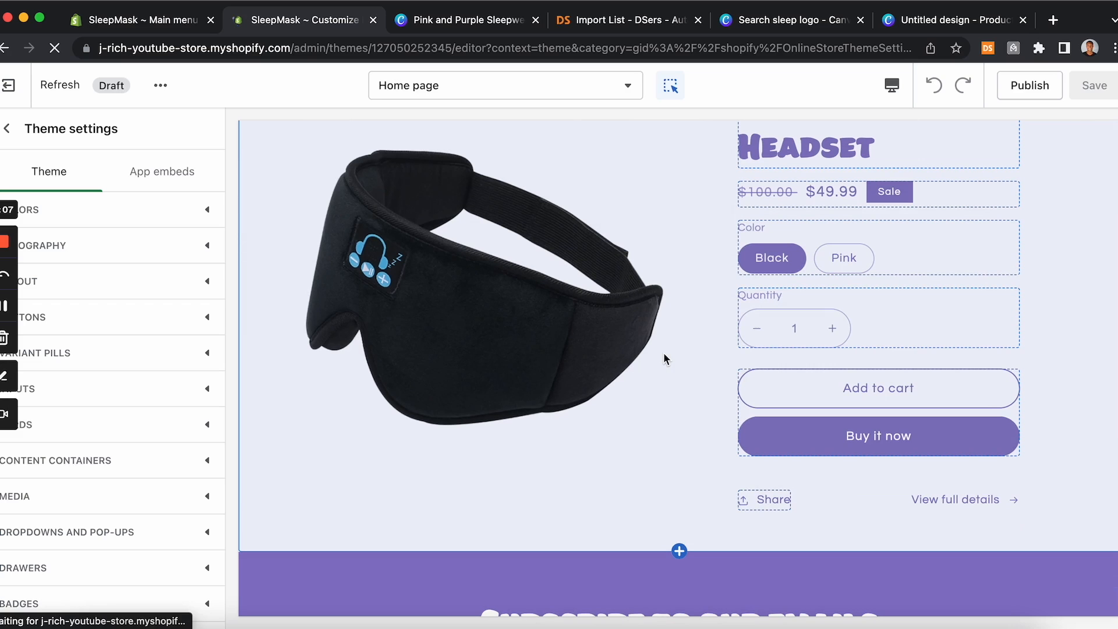
scroll(662, 352, "up", 5)
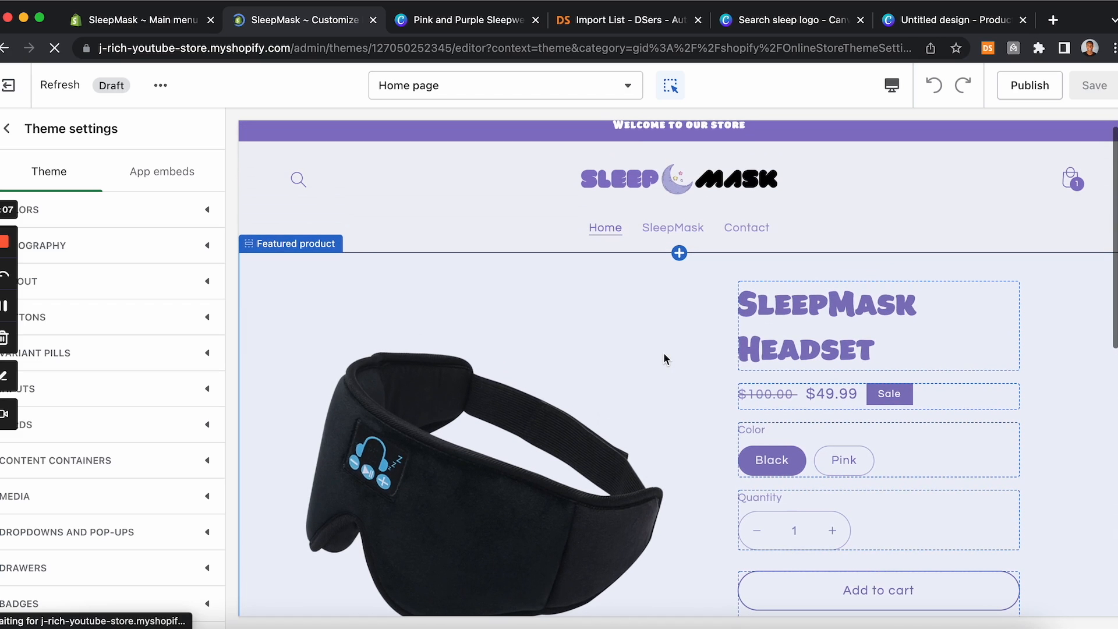
scroll(662, 352, "down", 1)
scroll(663, 352, "up", 1)
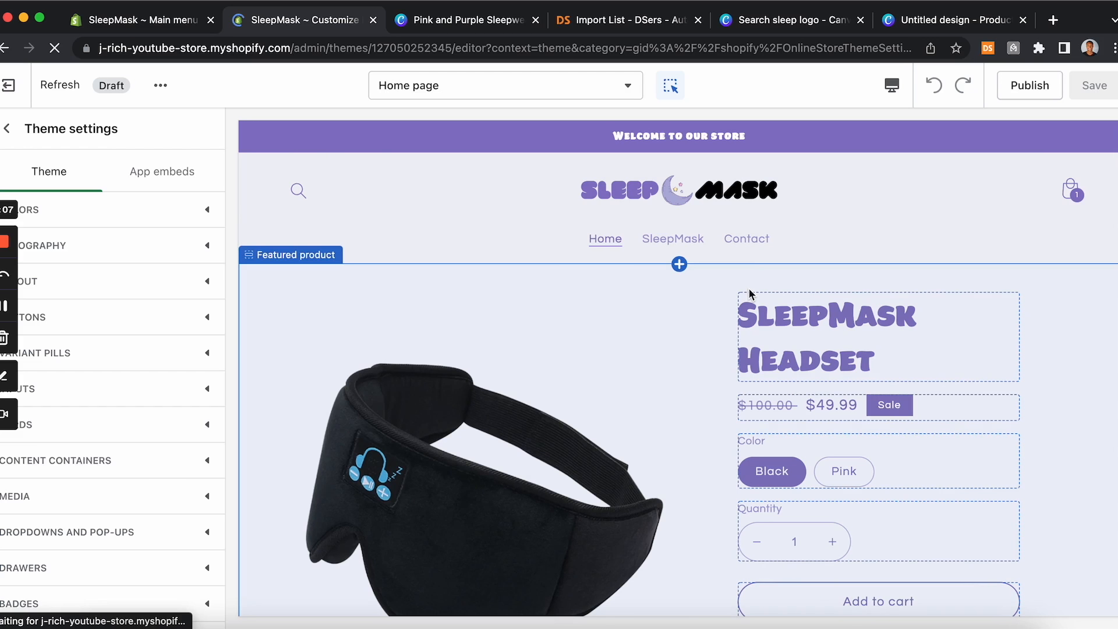
scroll(544, 414, "down", 10)
scroll(447, 391, "up", 3)
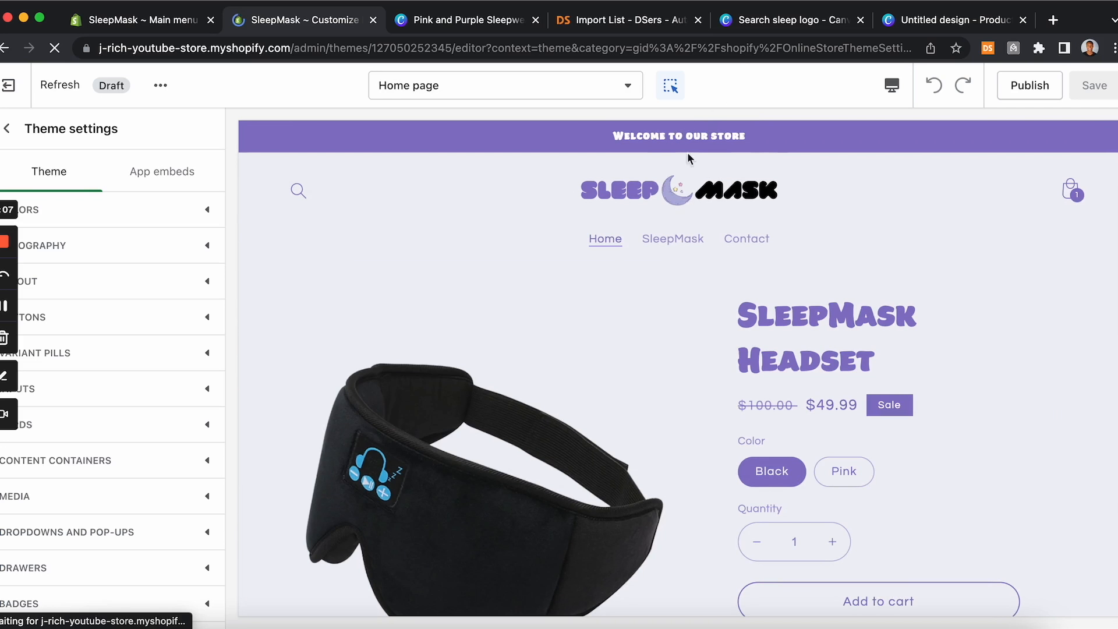
Step: Change the announcement bar text to FREE SHIPPING ON ALL ORDERS! and save the theme
left_click(694, 146)
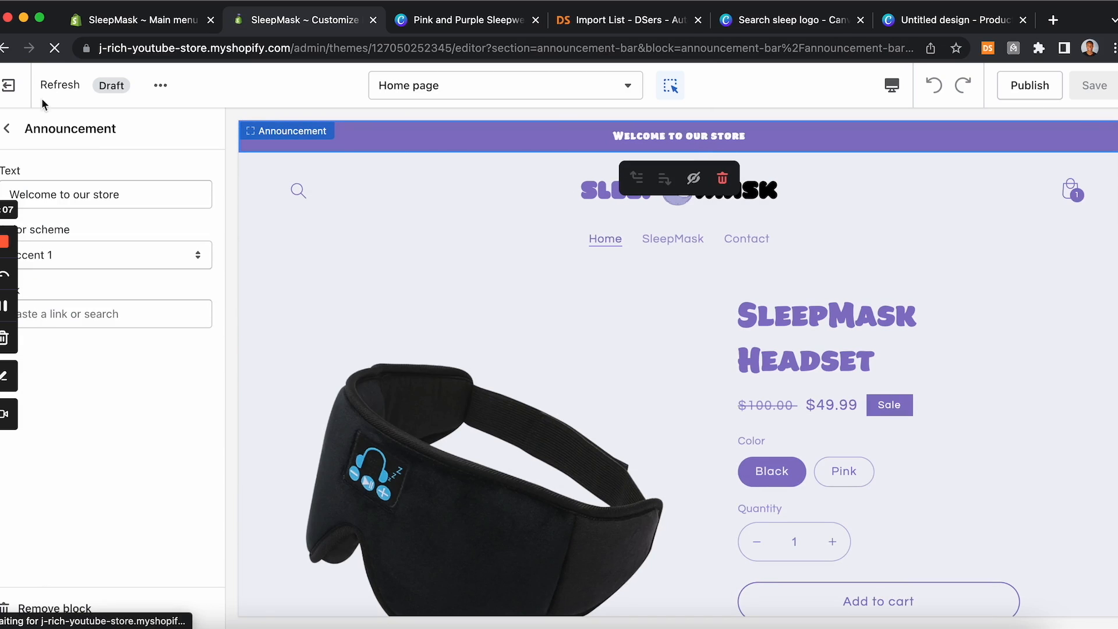
left_click_drag(140, 195, 13, 189)
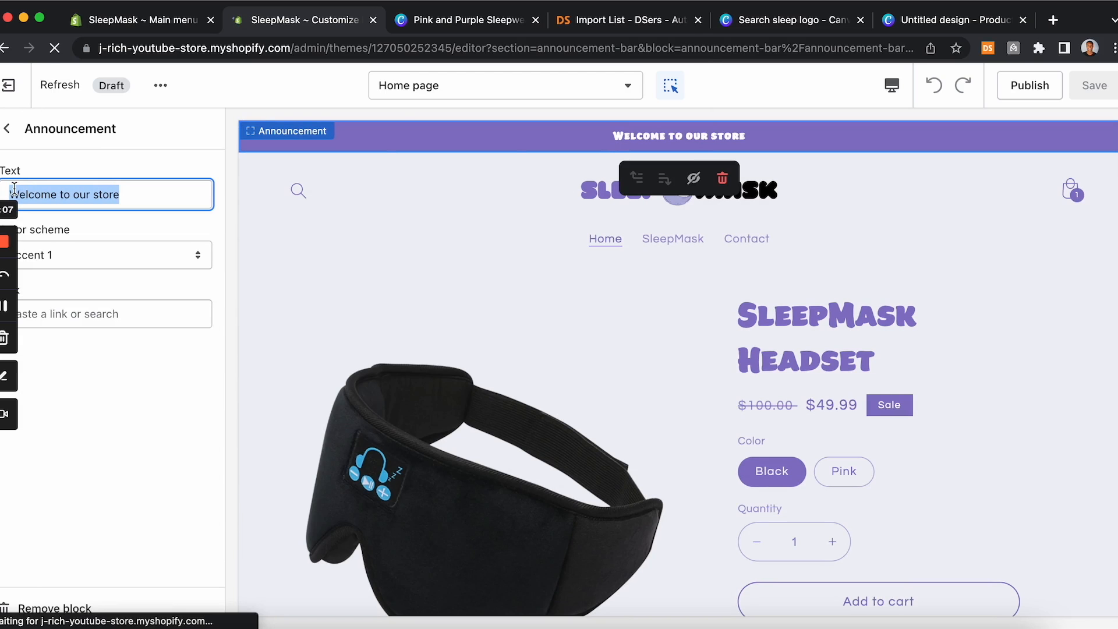
type("FRE")
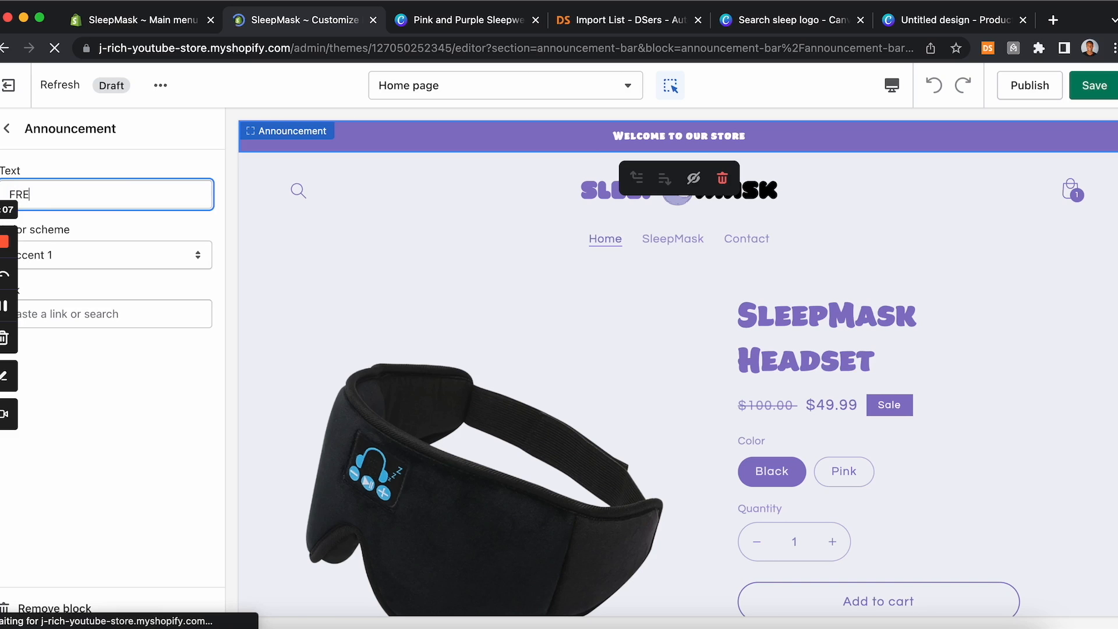
type("E SHIPPING ON")
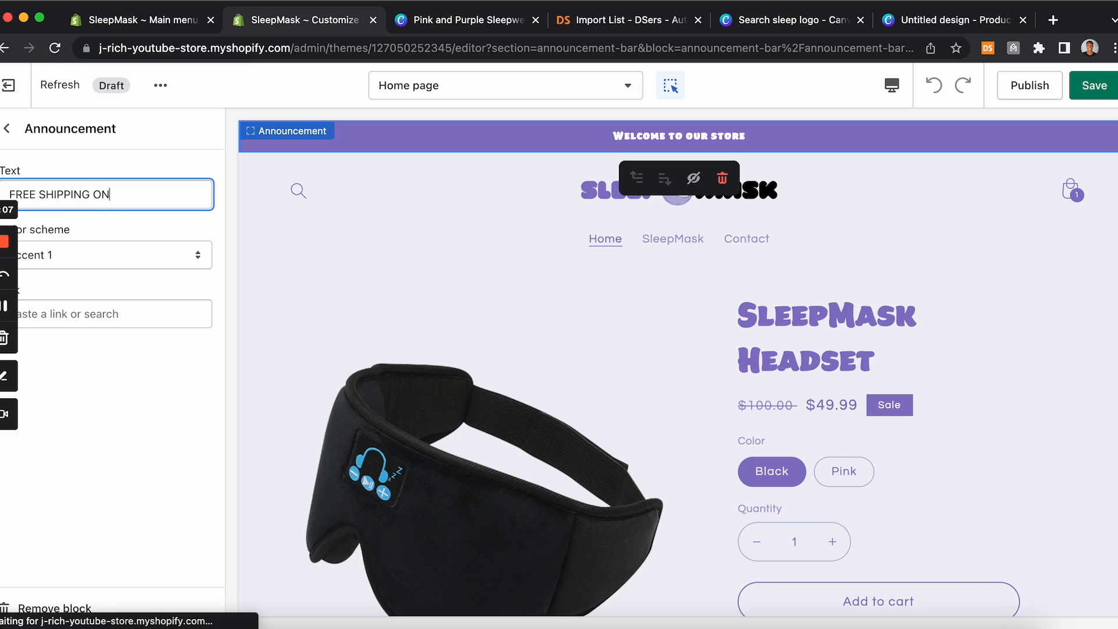
type(" ALL ORDERS")
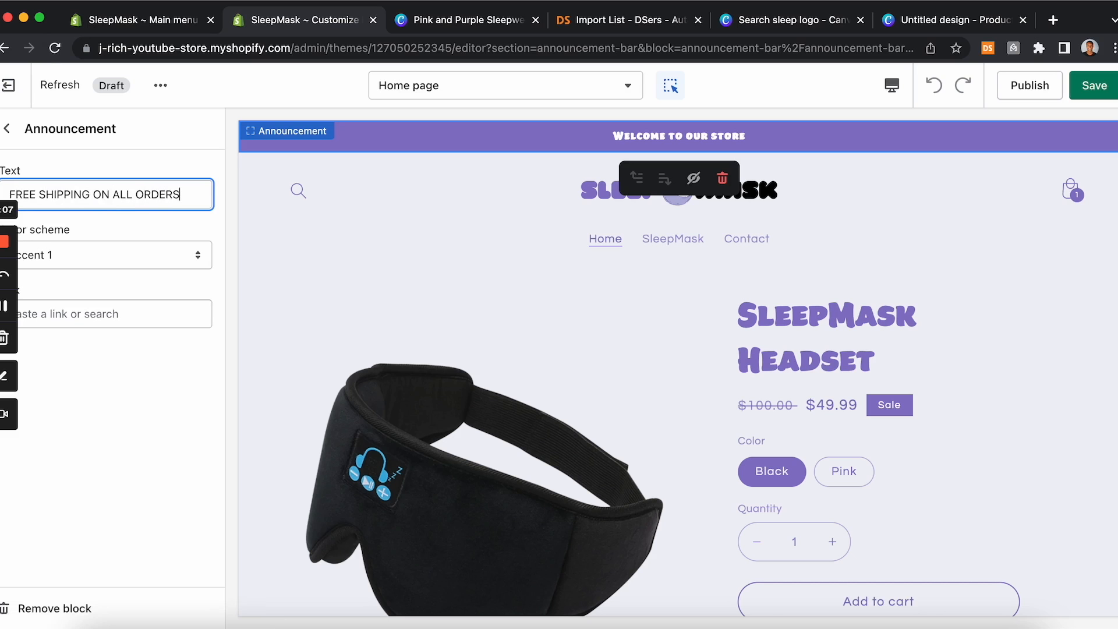
type("!")
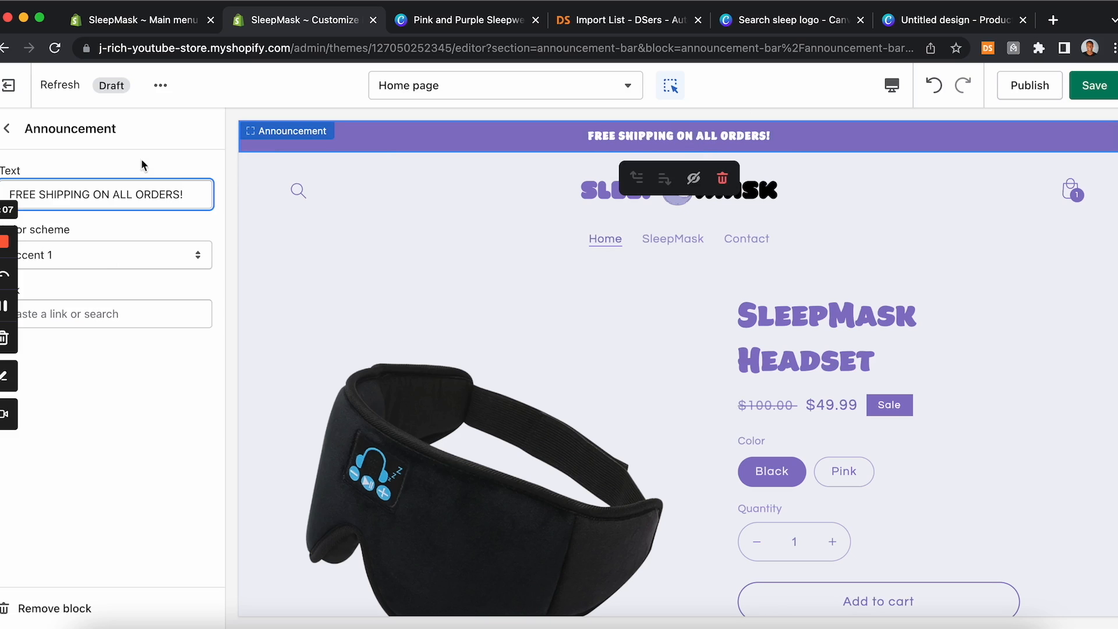
left_click(7, 128)
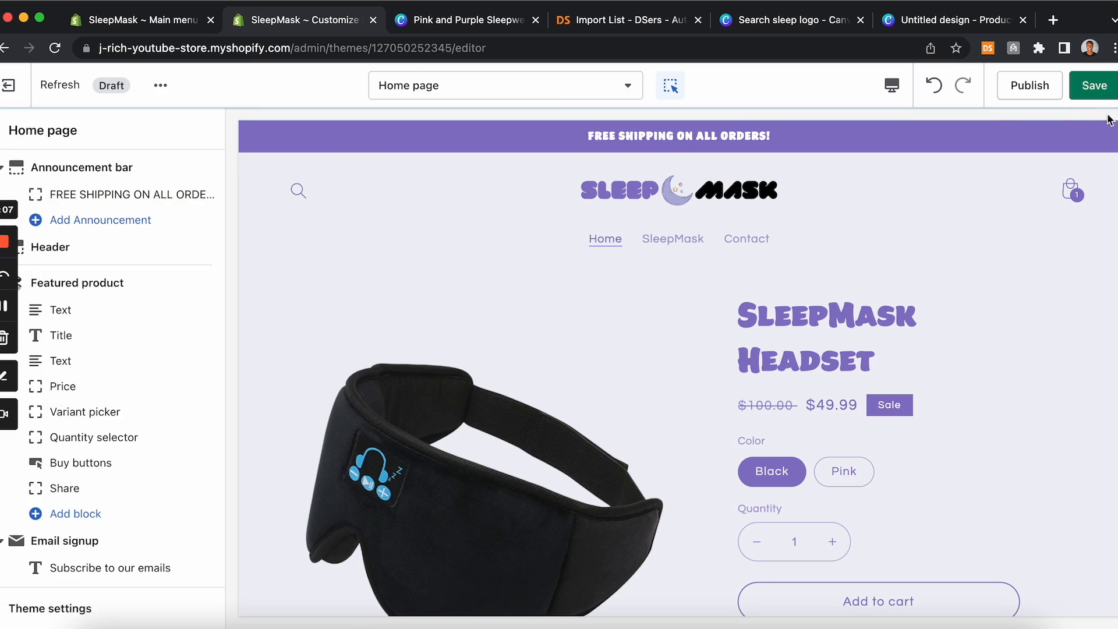
left_click(1094, 87)
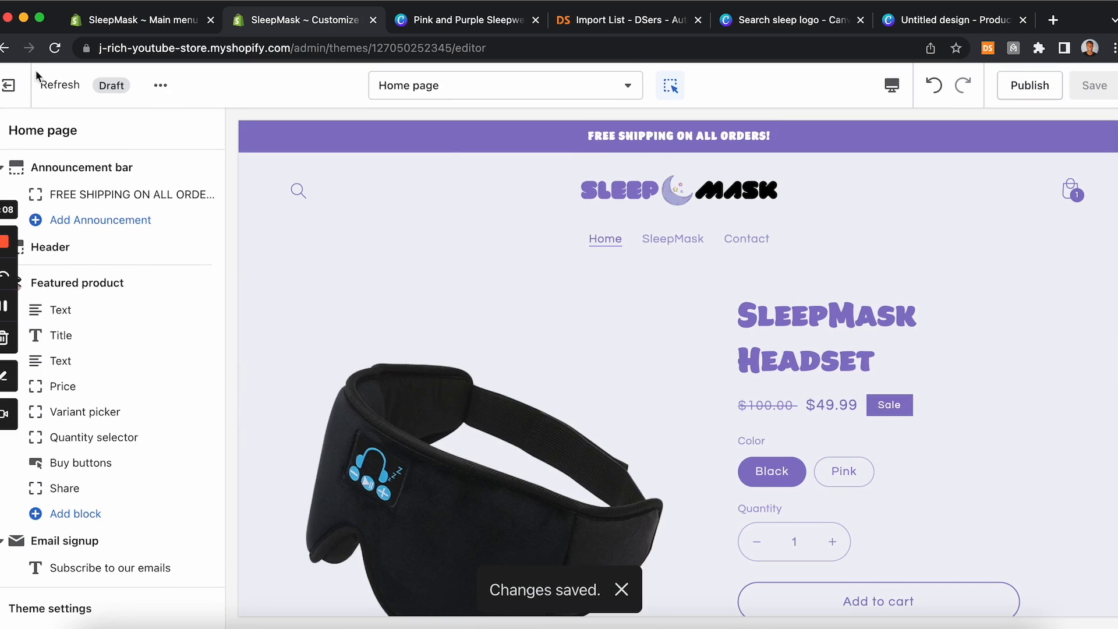
Step: Preview the theme as a storefront and scroll through the home page
left_click(161, 88)
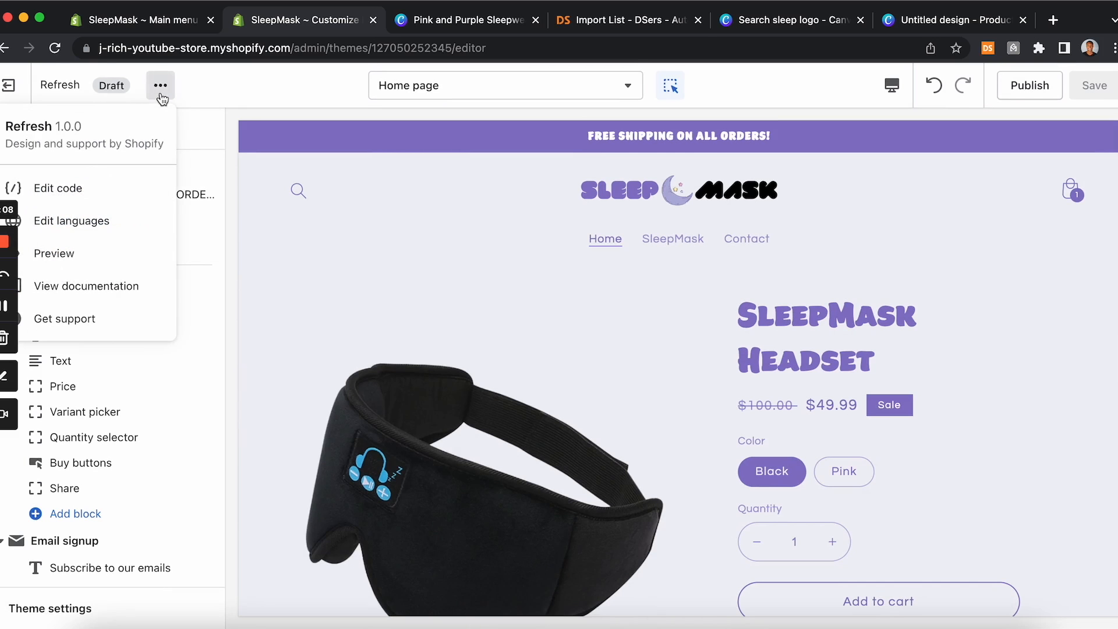
left_click(70, 257)
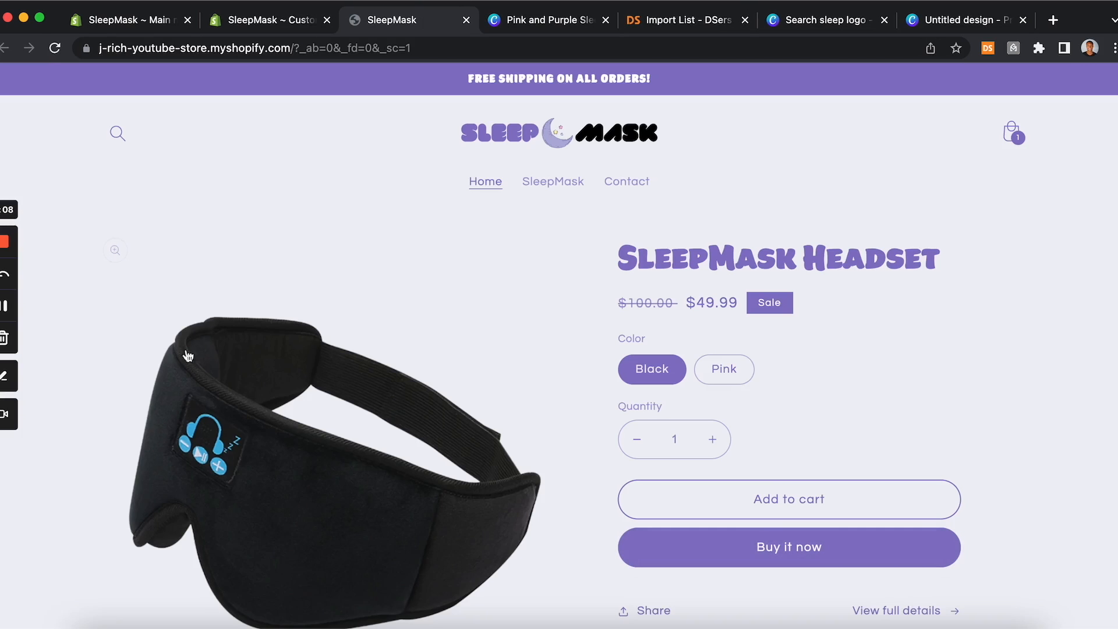
scroll(251, 307, "down", 10)
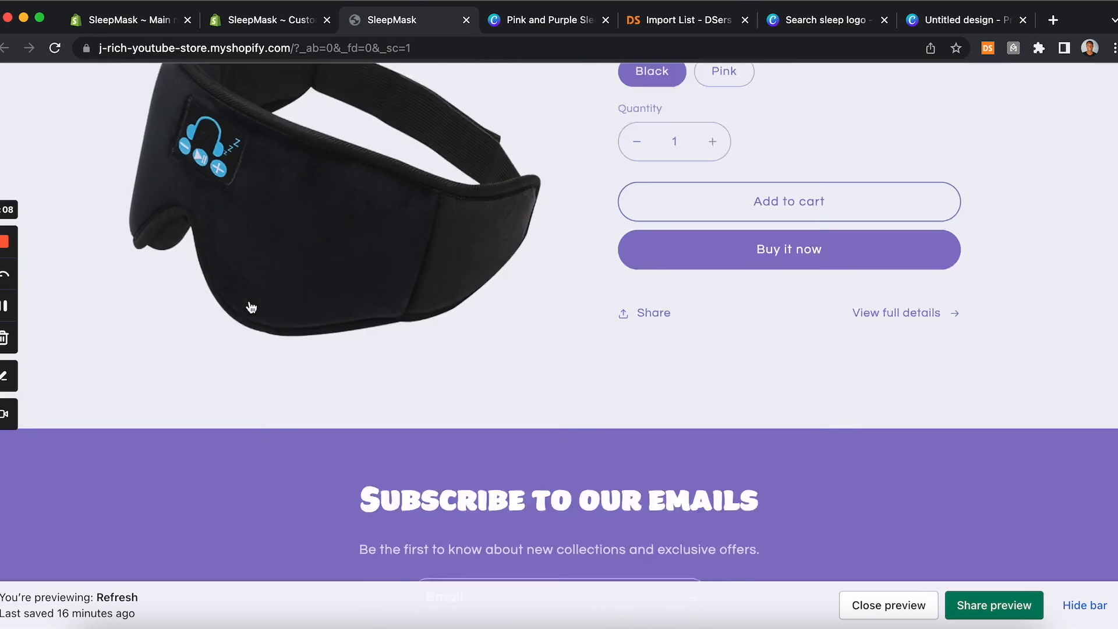
scroll(251, 307, "up", 10)
scroll(251, 304, "down", 5)
scroll(251, 300, "up", 5)
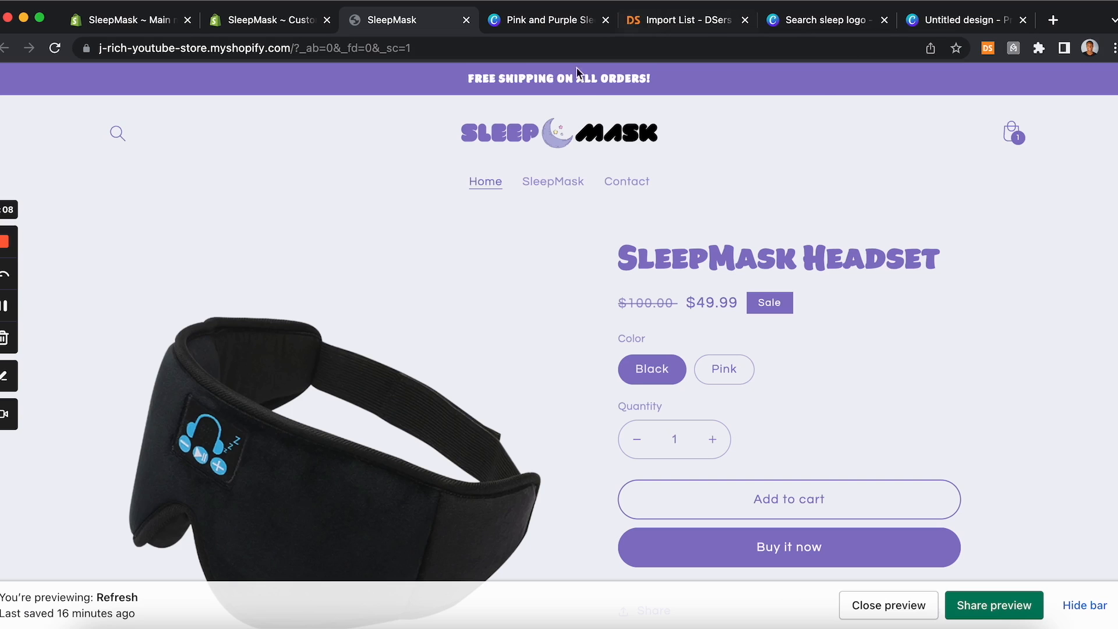
left_click(821, 24)
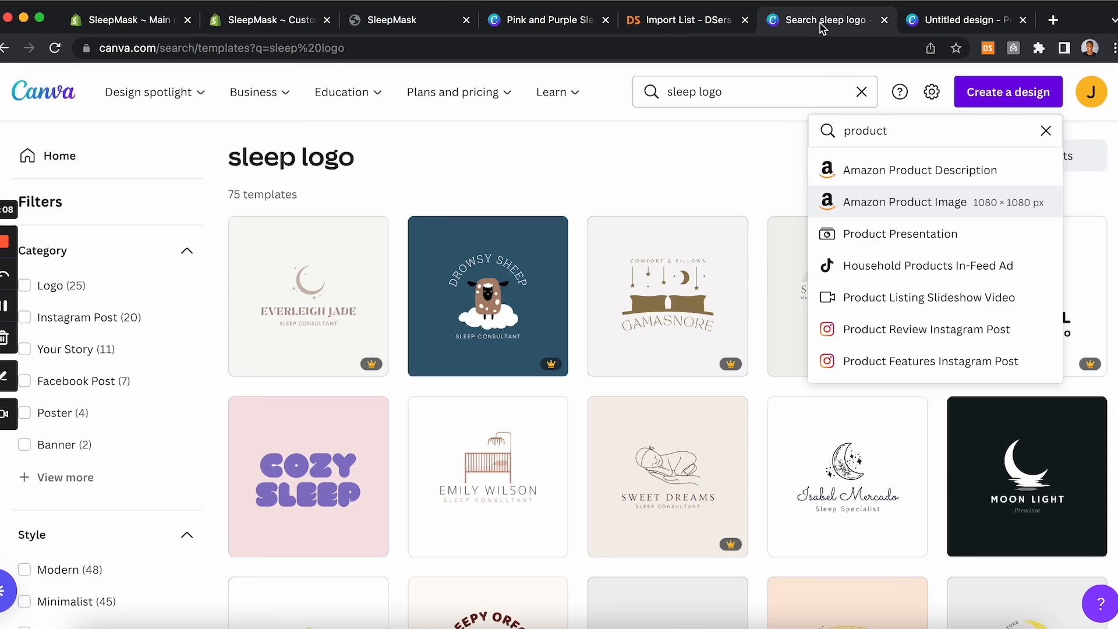
left_click(290, 26)
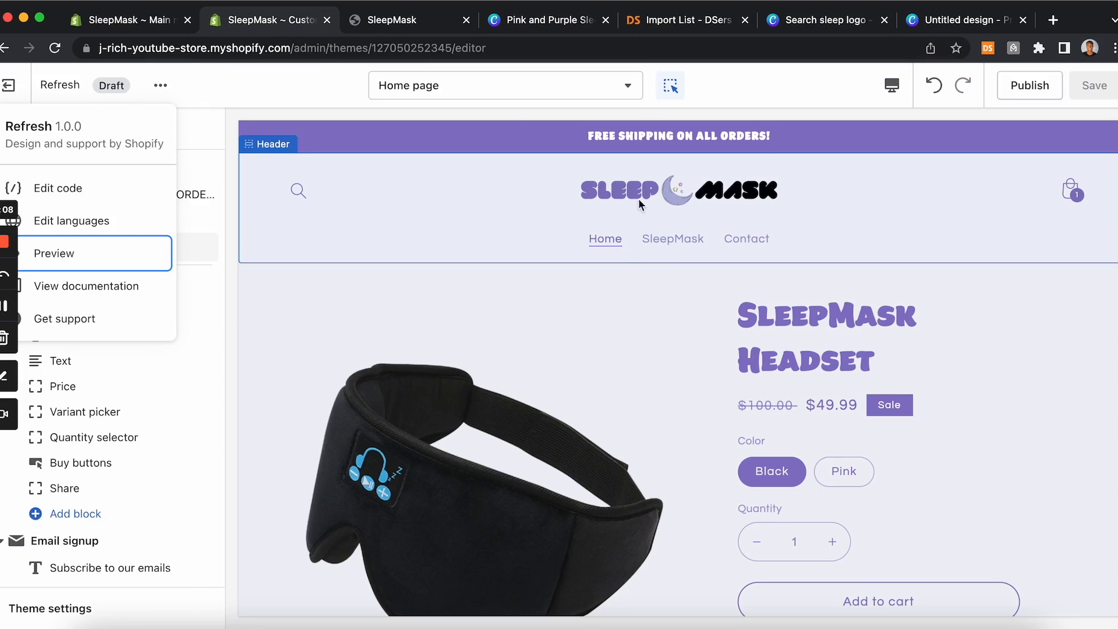
left_click(390, 30)
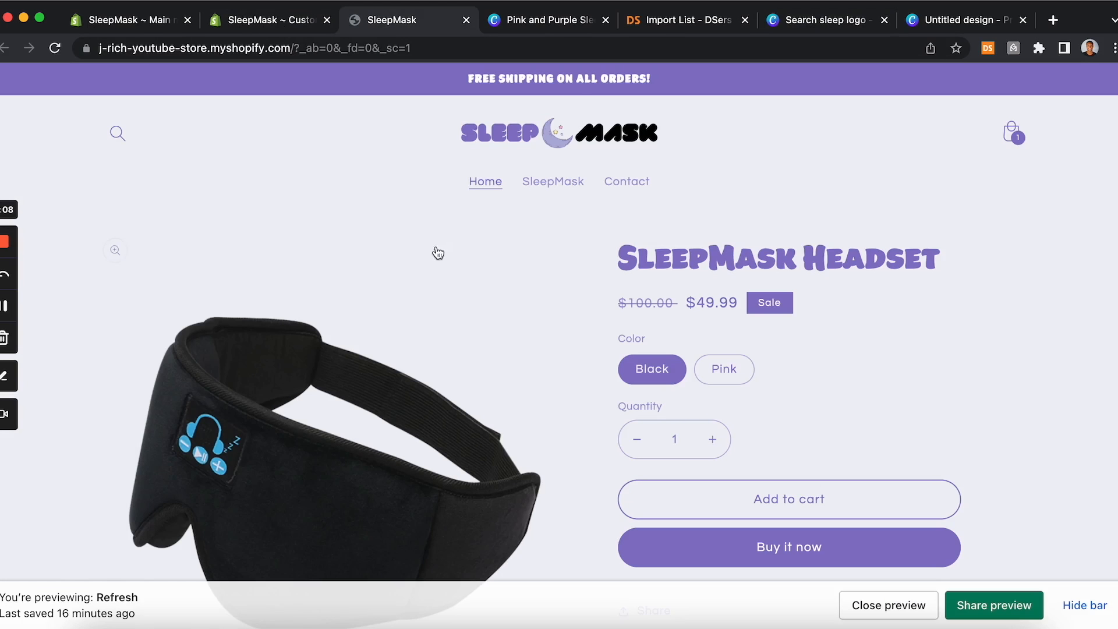
left_click(287, 28)
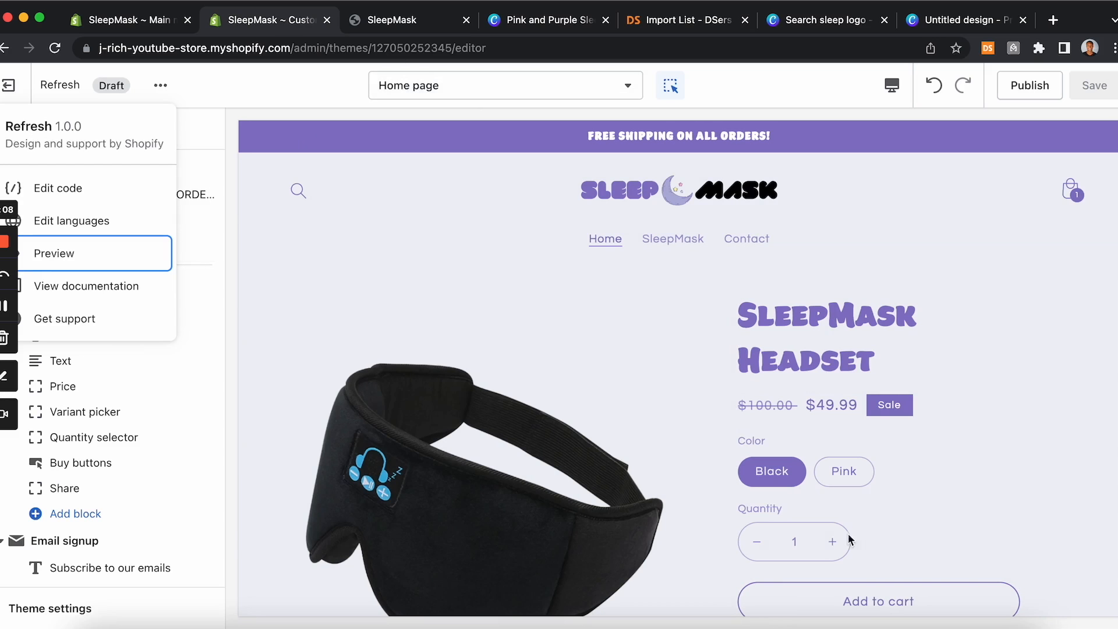
Step: Inspect the featured product title and the email signup heading blocks in the theme editor preview
scroll(722, 368, "down", 2)
scroll(699, 370, "up", 2)
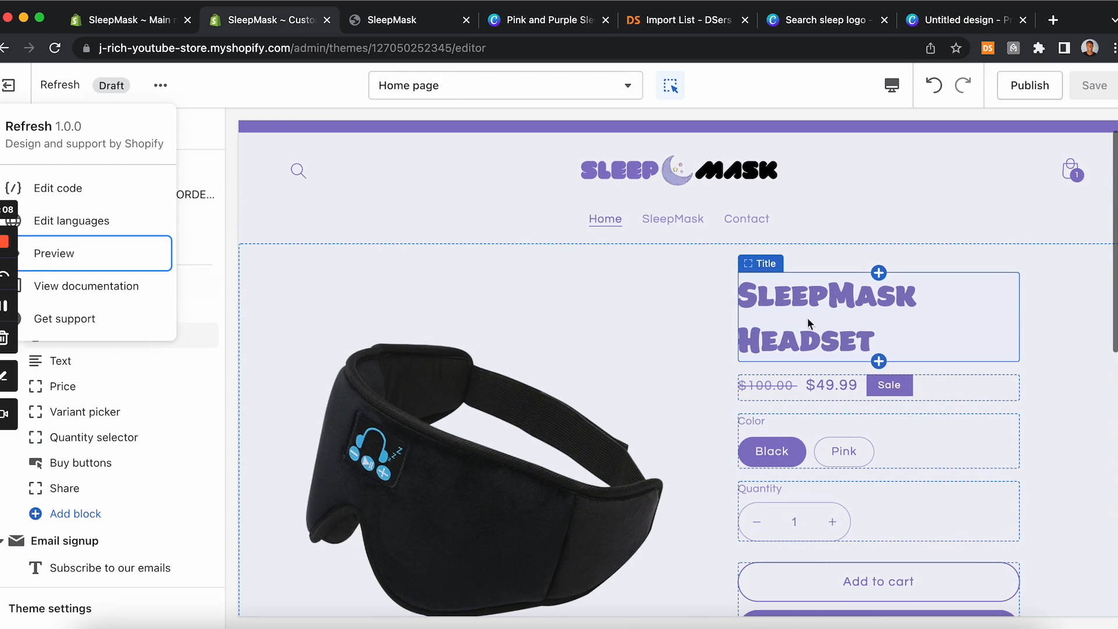
left_click(848, 301)
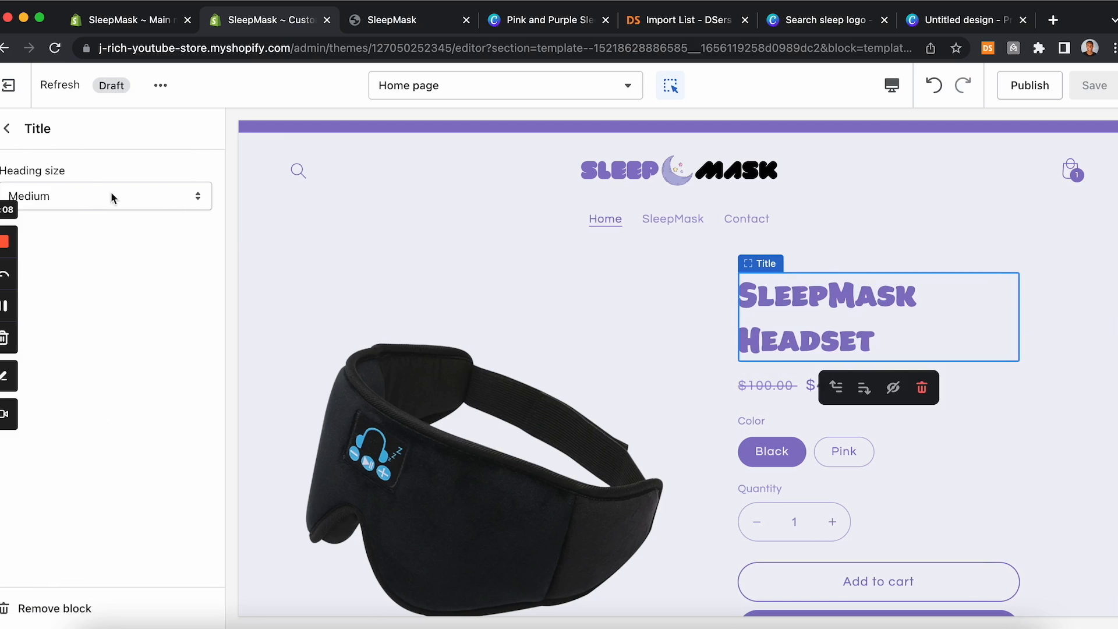
left_click(643, 242)
scroll(644, 326, "down", 8)
left_click(685, 287)
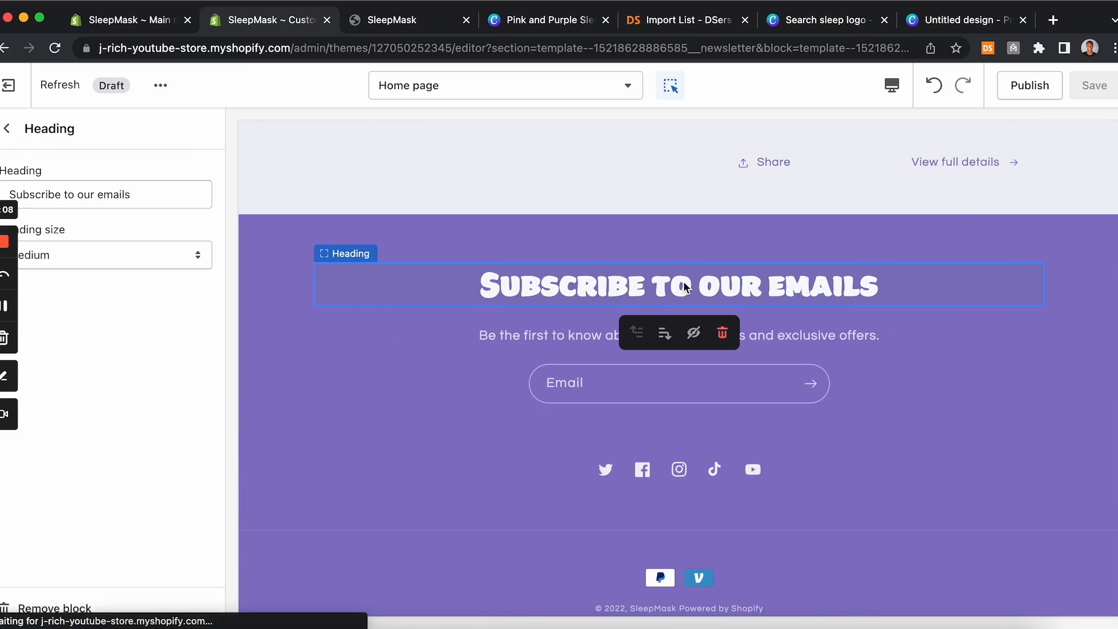
scroll(510, 309, "up", 10)
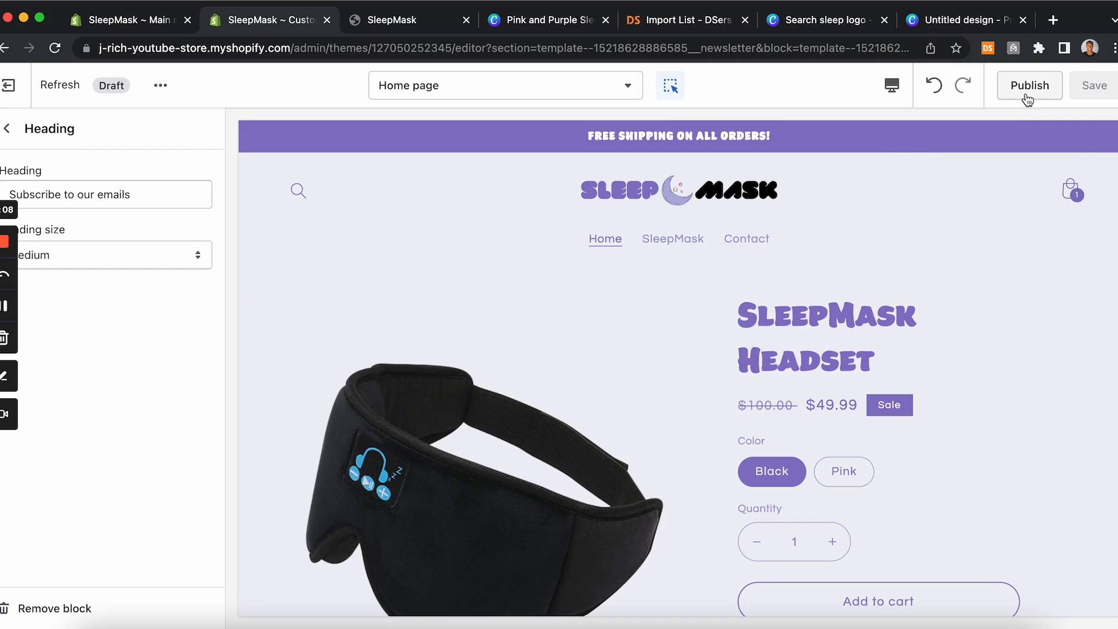
Step: Open the Online Store Themes page and review the current theme and the theme library
left_click(128, 21)
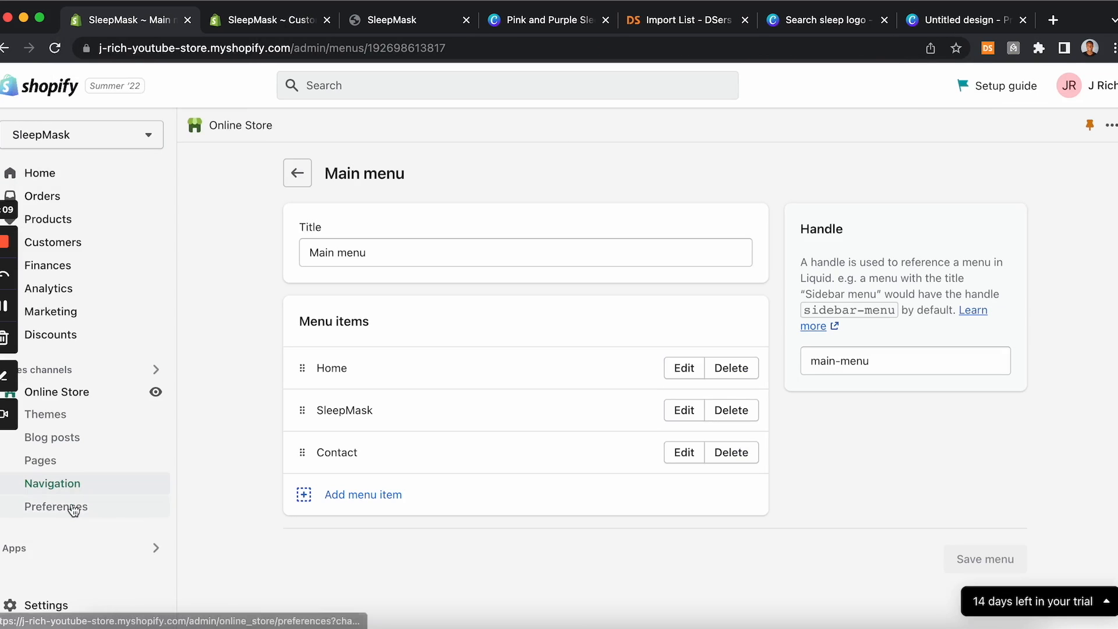
left_click(66, 414)
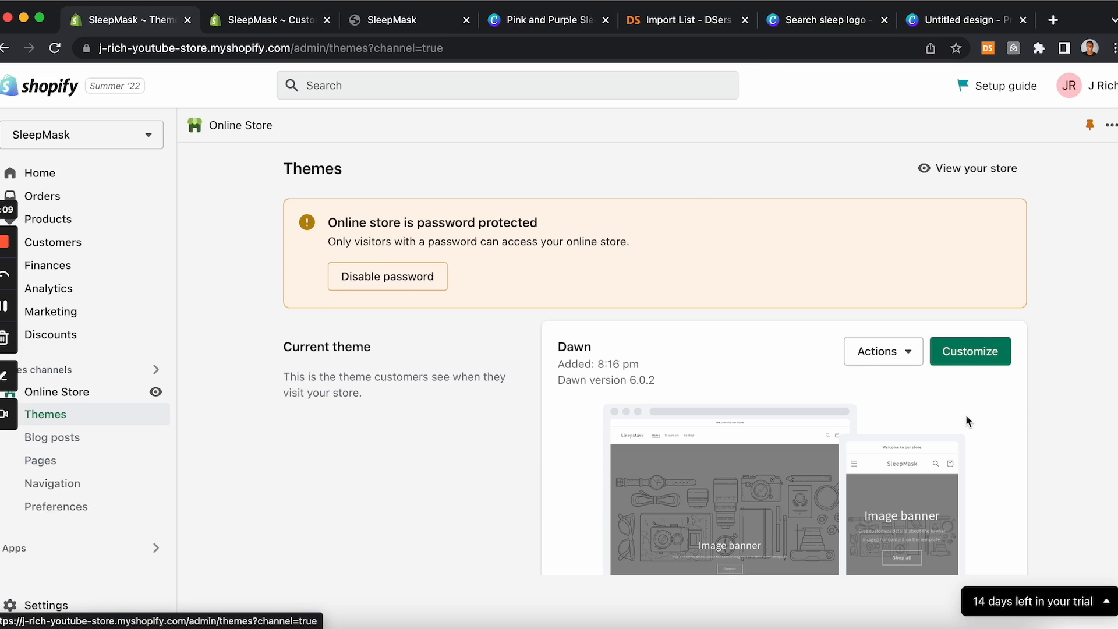
scroll(966, 417, "down", 5)
scroll(965, 421, "down", 5)
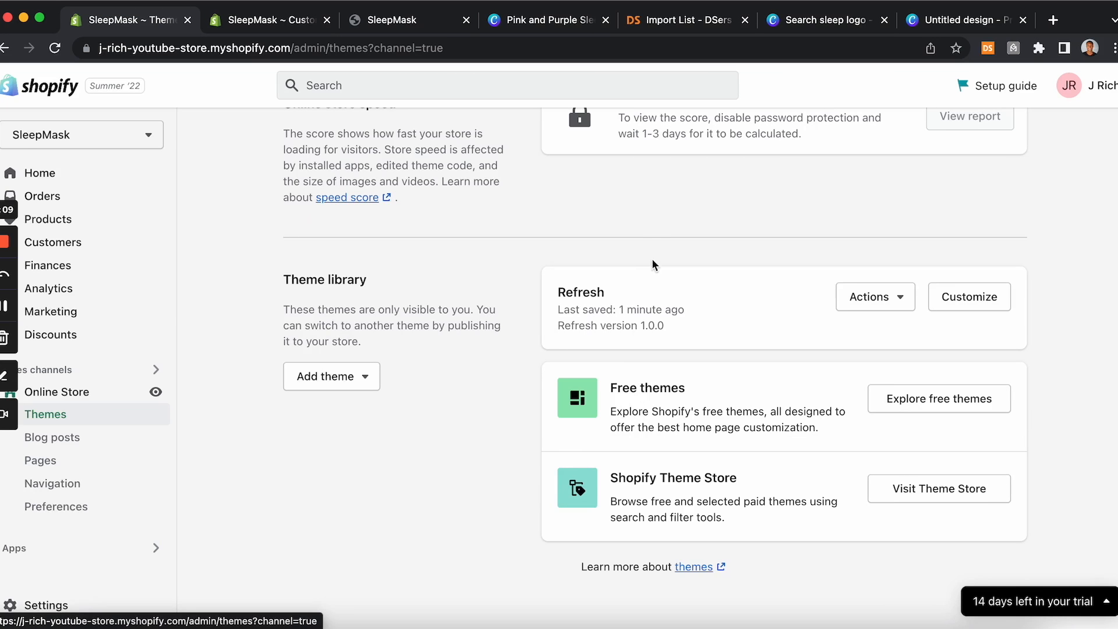
scroll(654, 262, "up", 10)
scroll(655, 262, "down", 4)
scroll(655, 264, "down", 2)
scroll(641, 565, "up", 1)
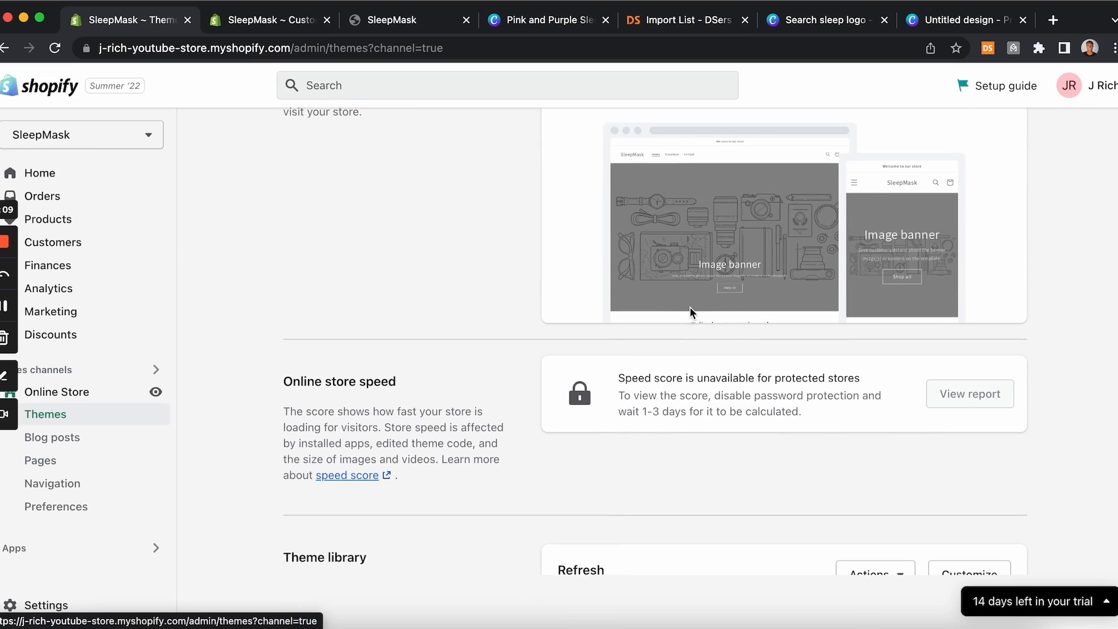
left_click(281, 19)
left_click(132, 28)
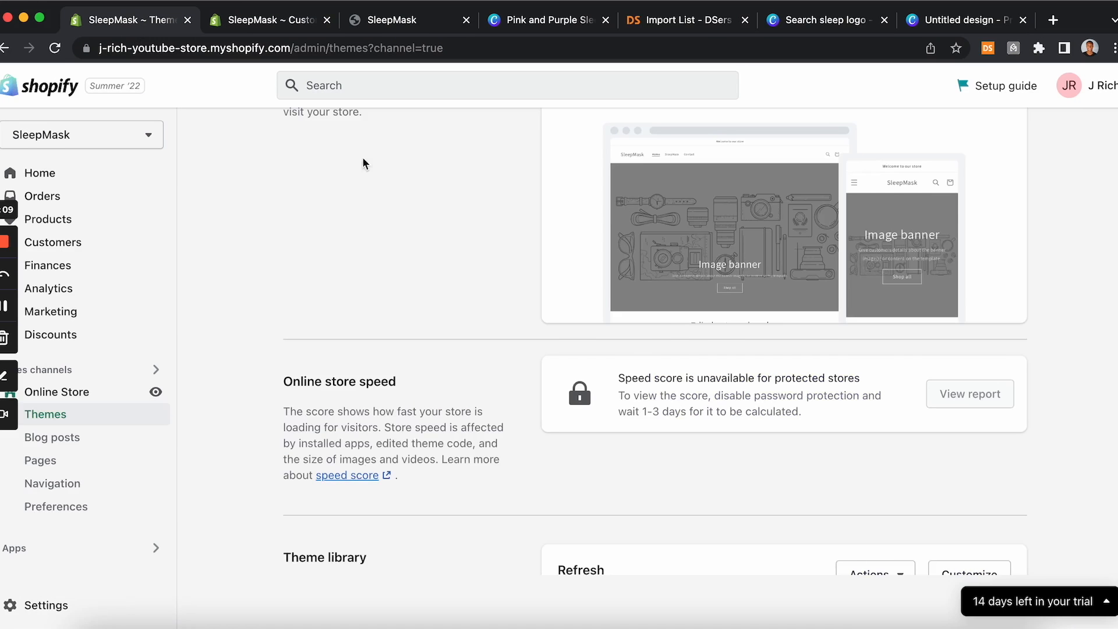
scroll(441, 207, "up", 3)
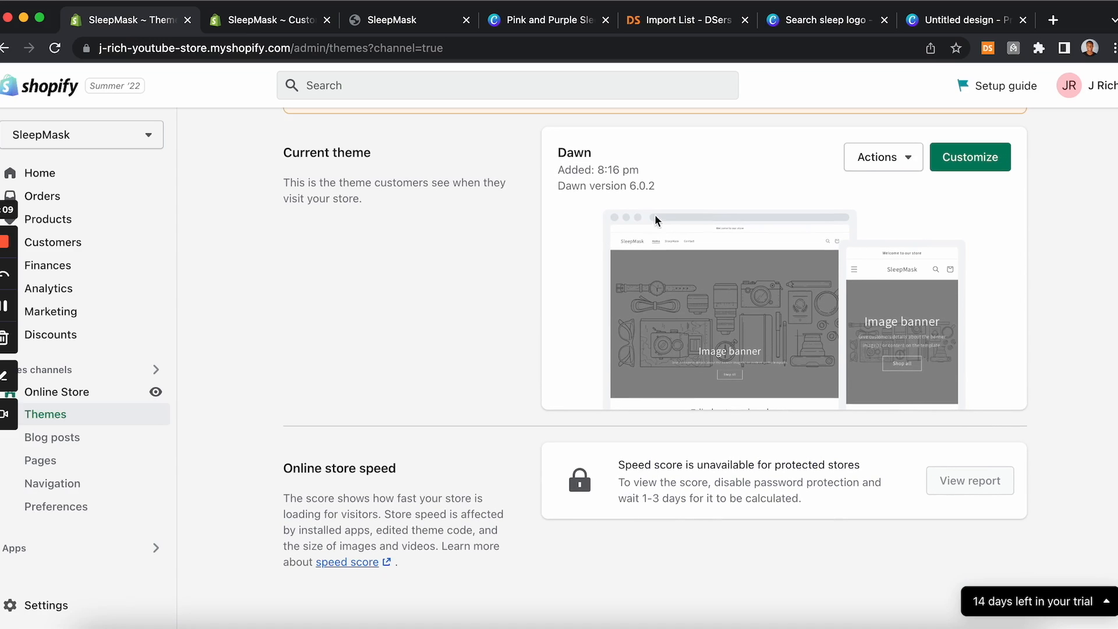
Step: Publish the Refresh theme from the theme editor, replacing the current Dawn theme
left_click(283, 24)
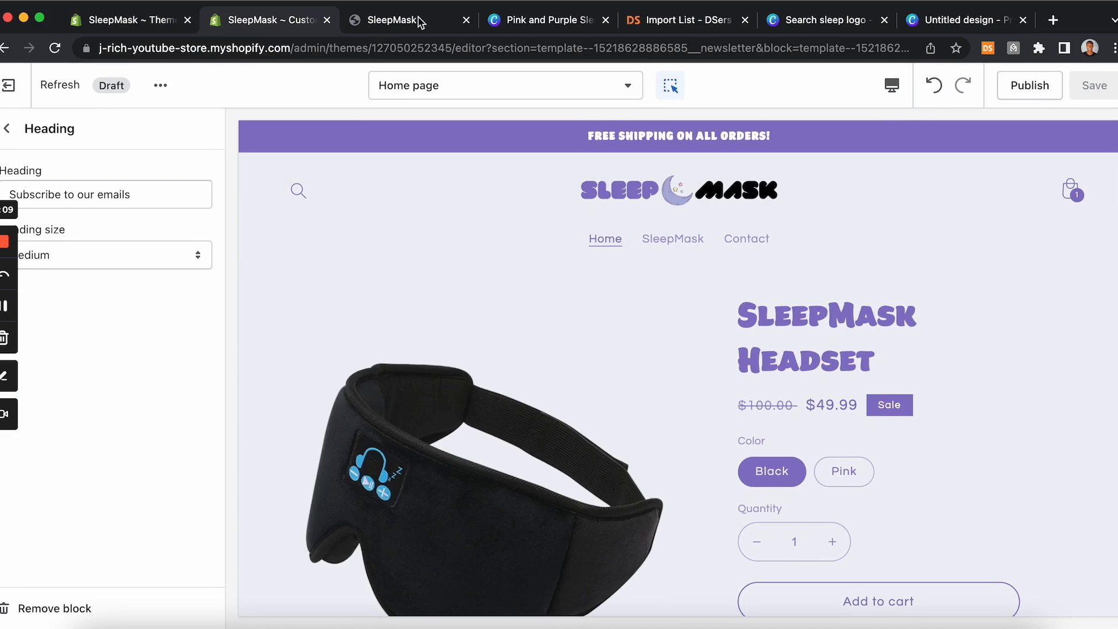
left_click(132, 20)
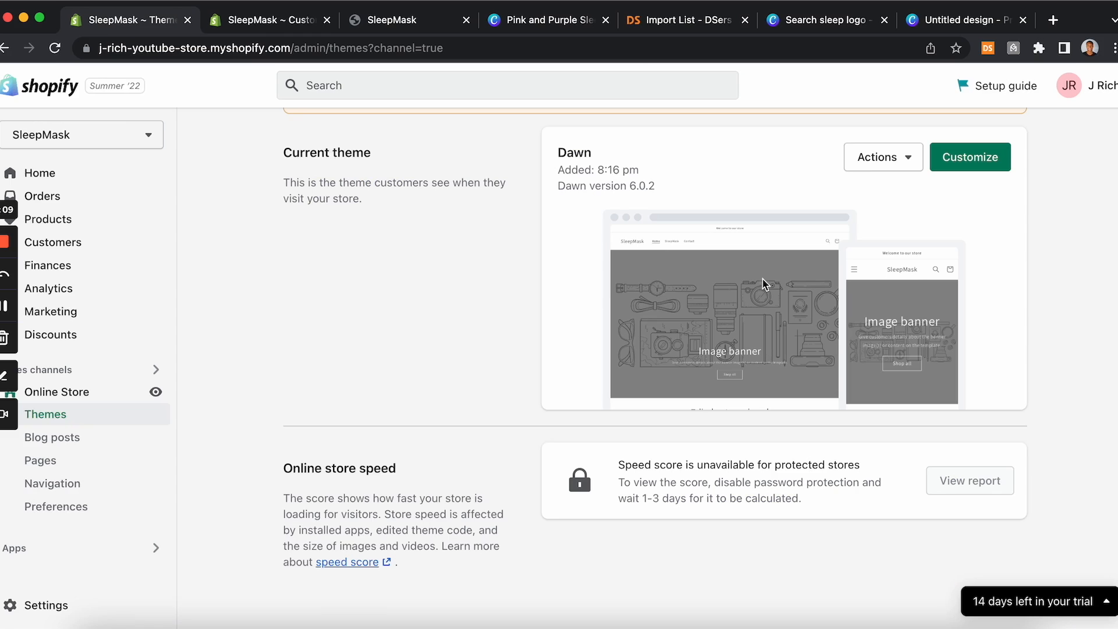
left_click(255, 26)
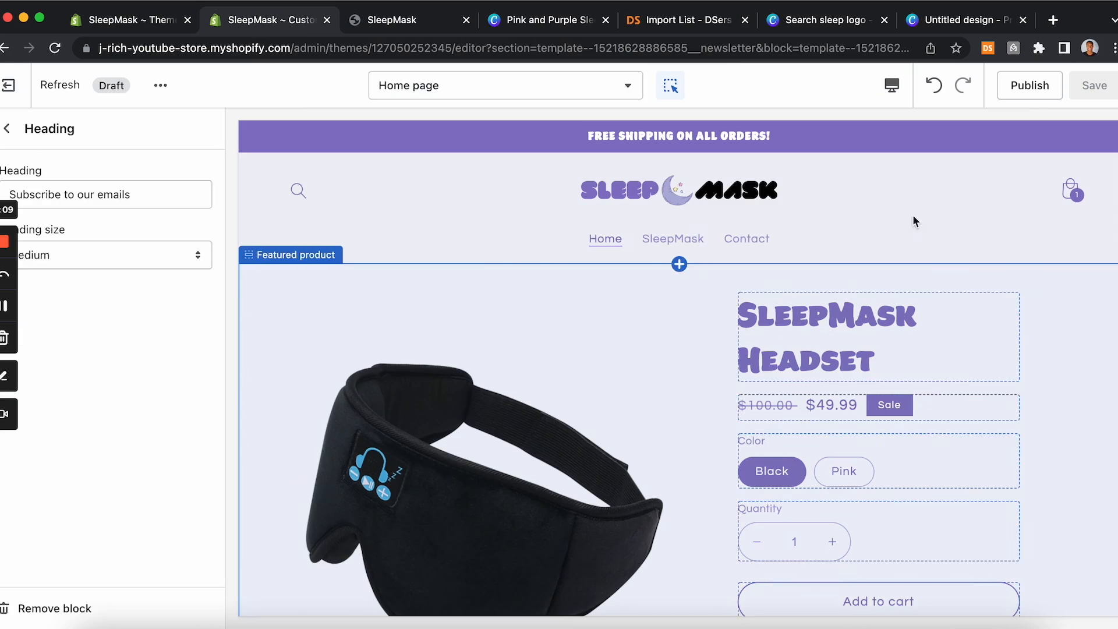
left_click(1030, 94)
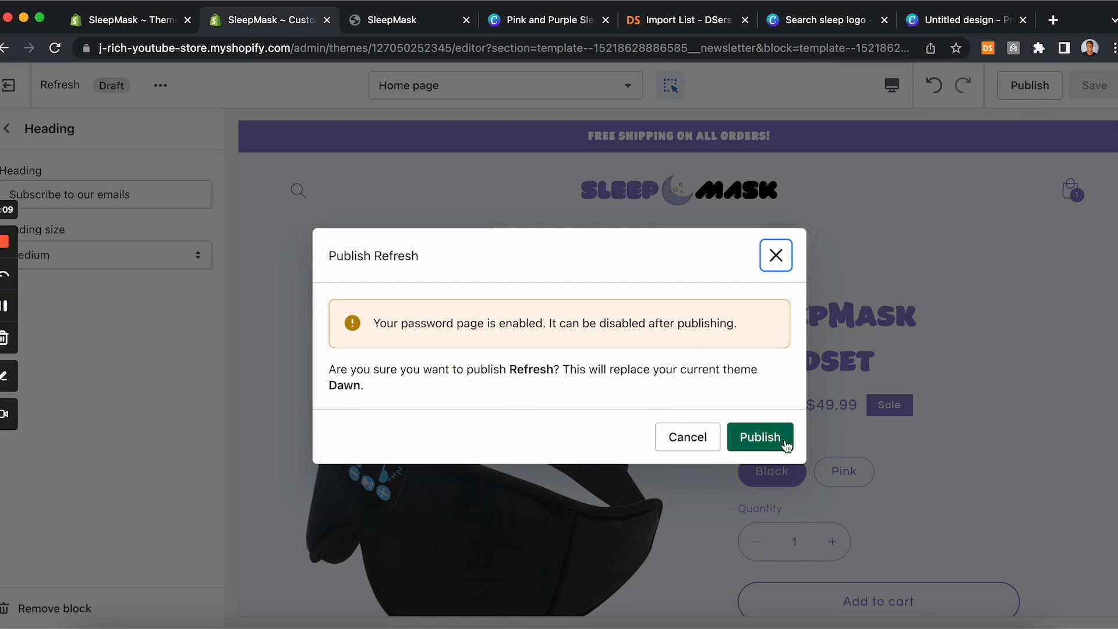
left_click(760, 438)
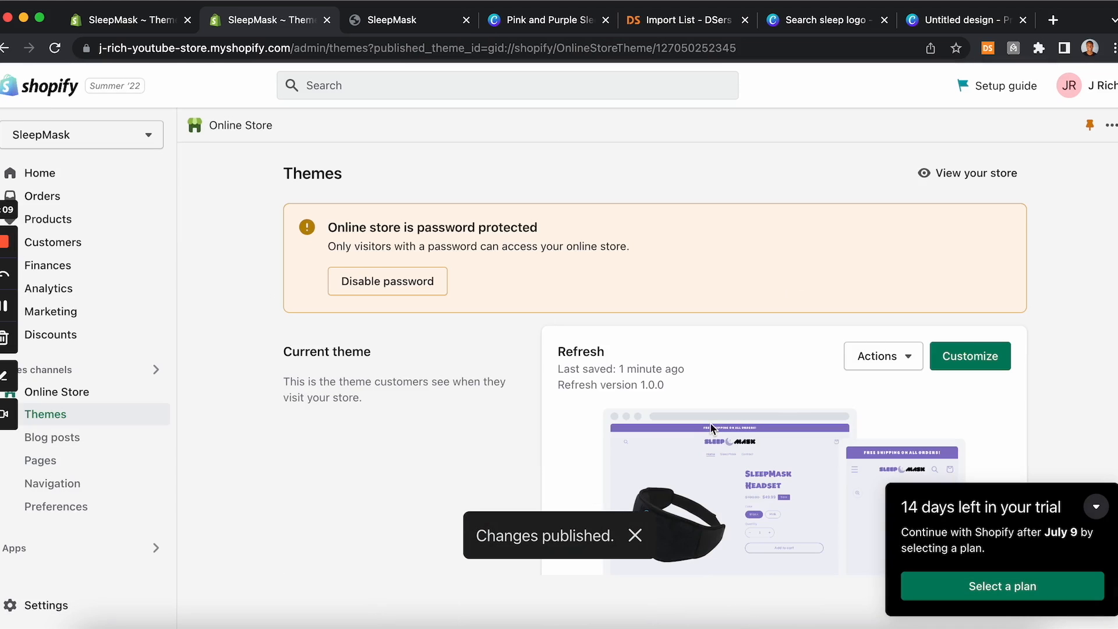
Step: Review the published theme's preview on the Themes page and check the DSers import list
scroll(710, 421, "down", 5)
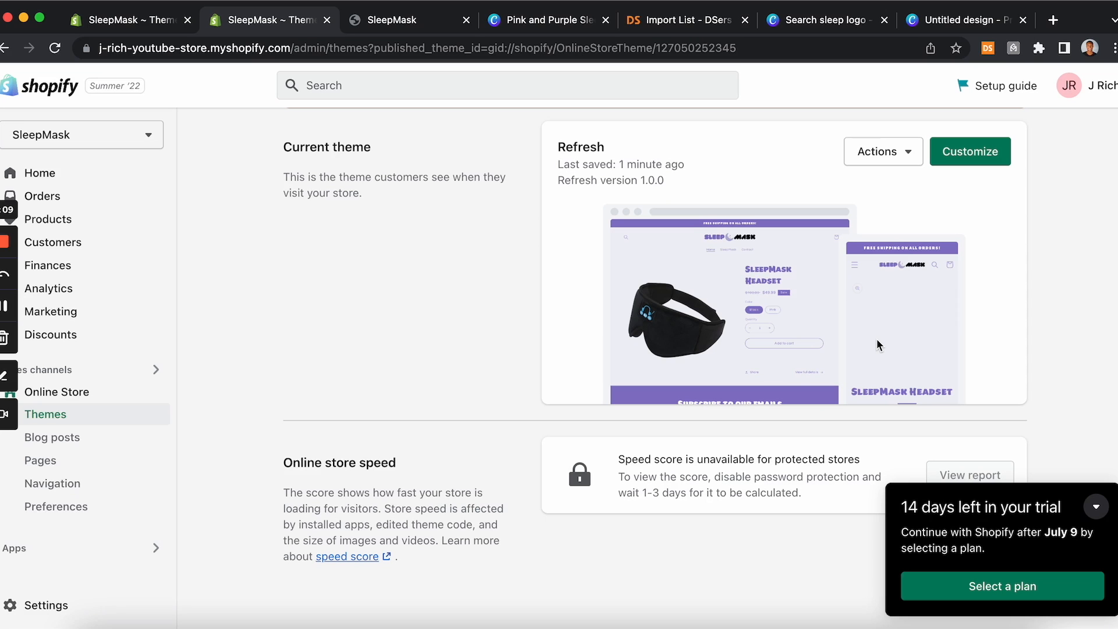
scroll(877, 340, "down", 10)
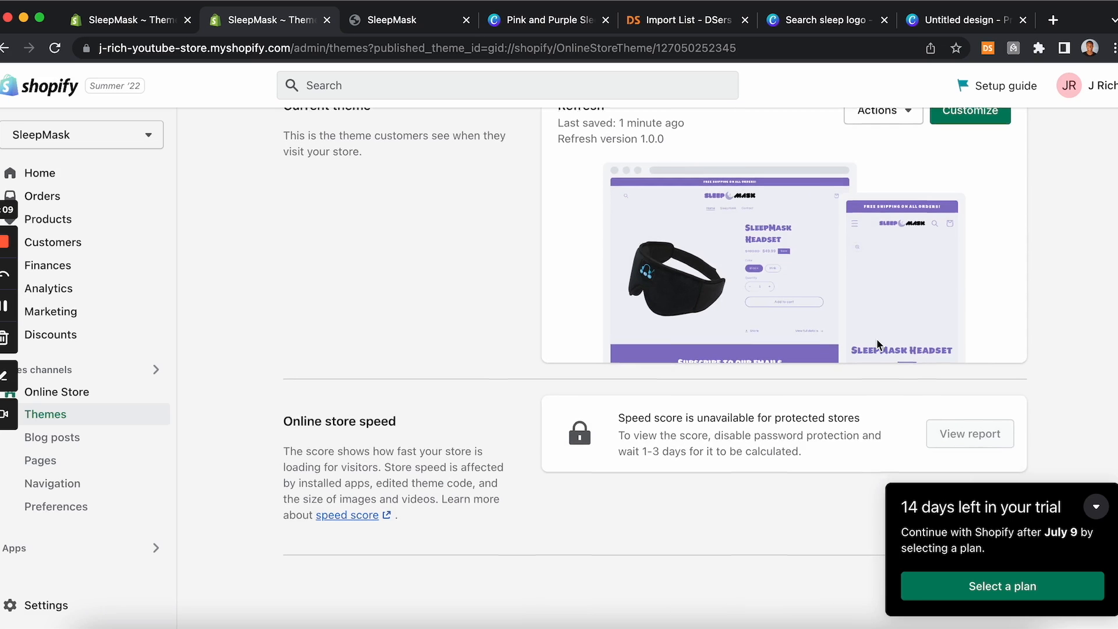
scroll(878, 344, "up", 10)
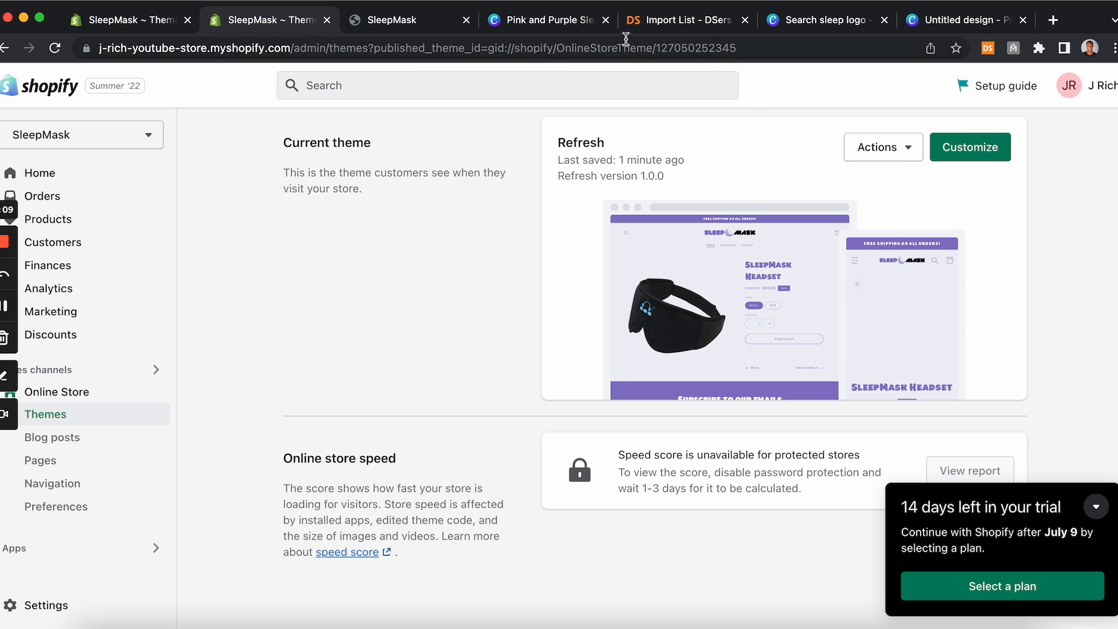
left_click(643, 21)
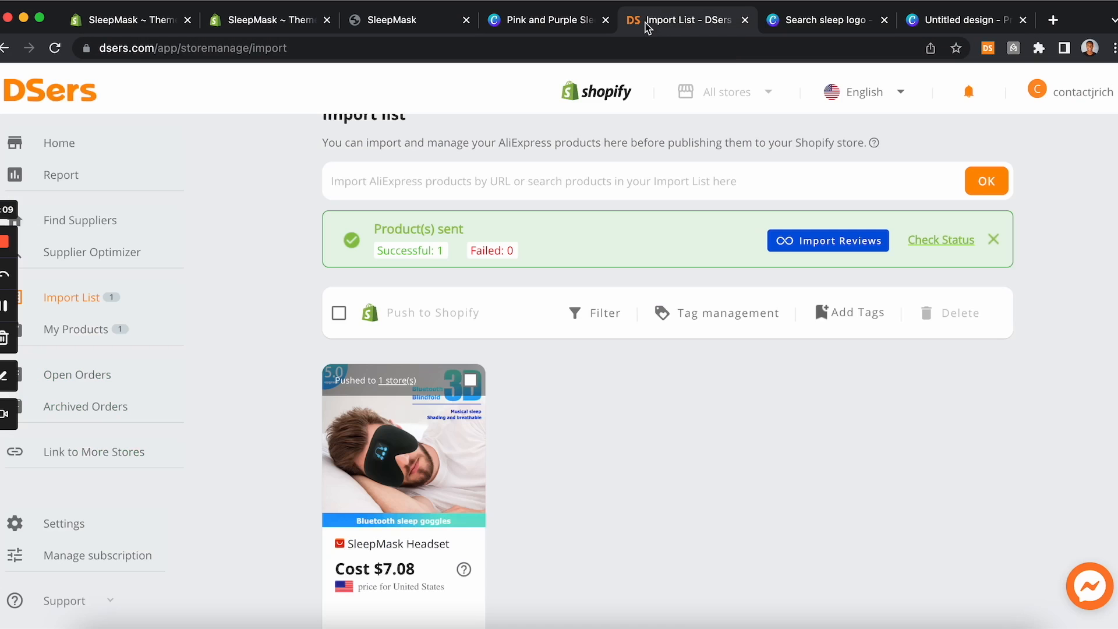
left_click(278, 20)
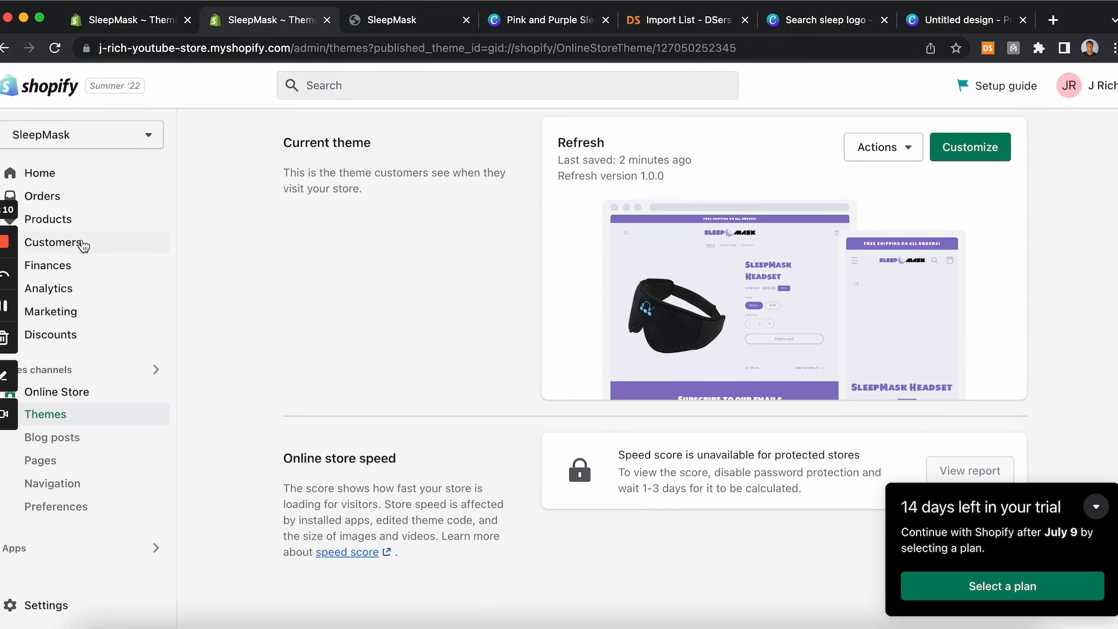
Step: Browse the Online Store themes, the installed apps list, and the store Home setup guide
left_click(81, 392)
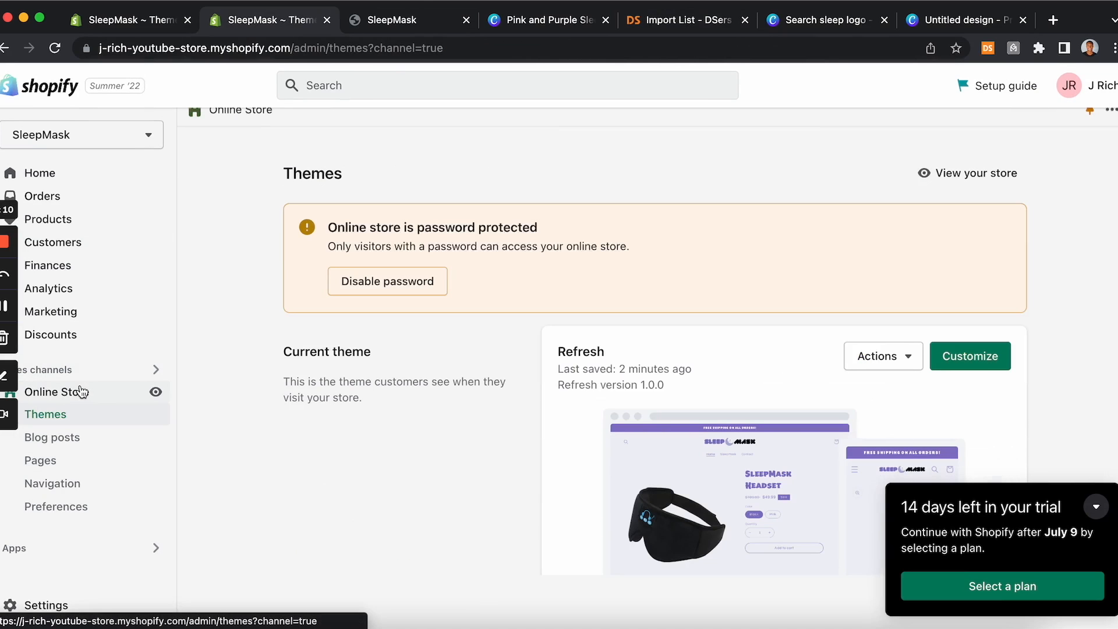
left_click(23, 548)
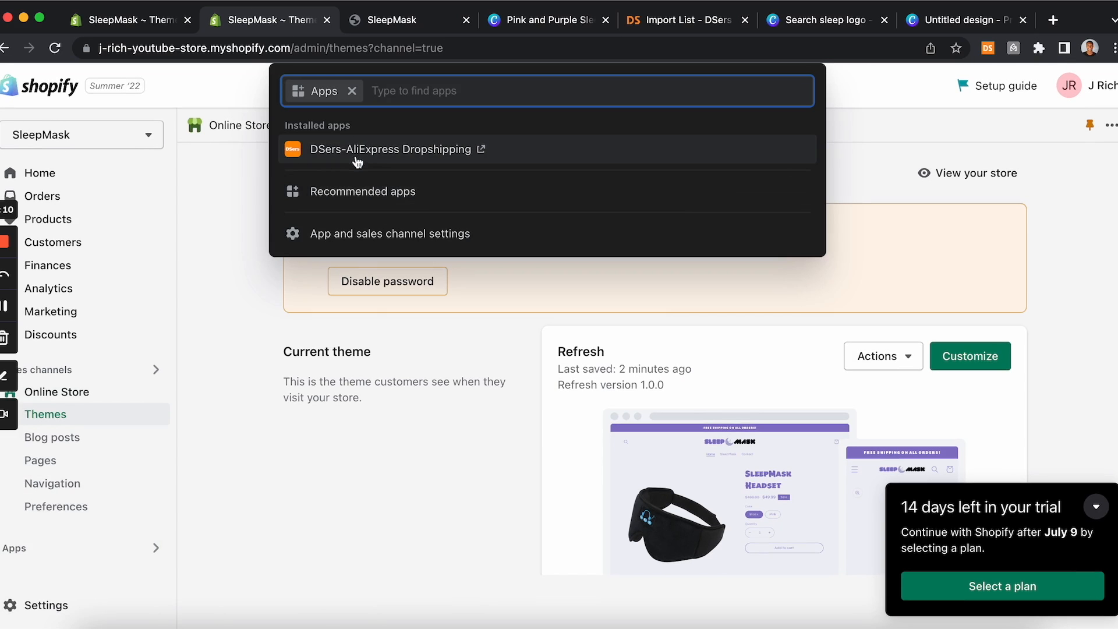
left_click(232, 431)
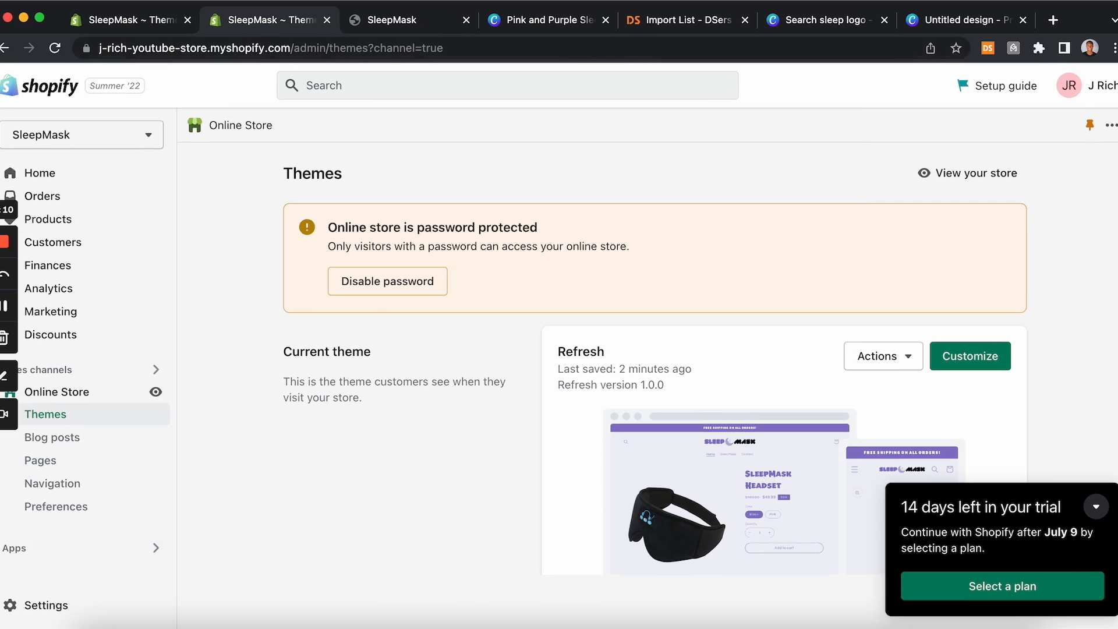
left_click(149, 549)
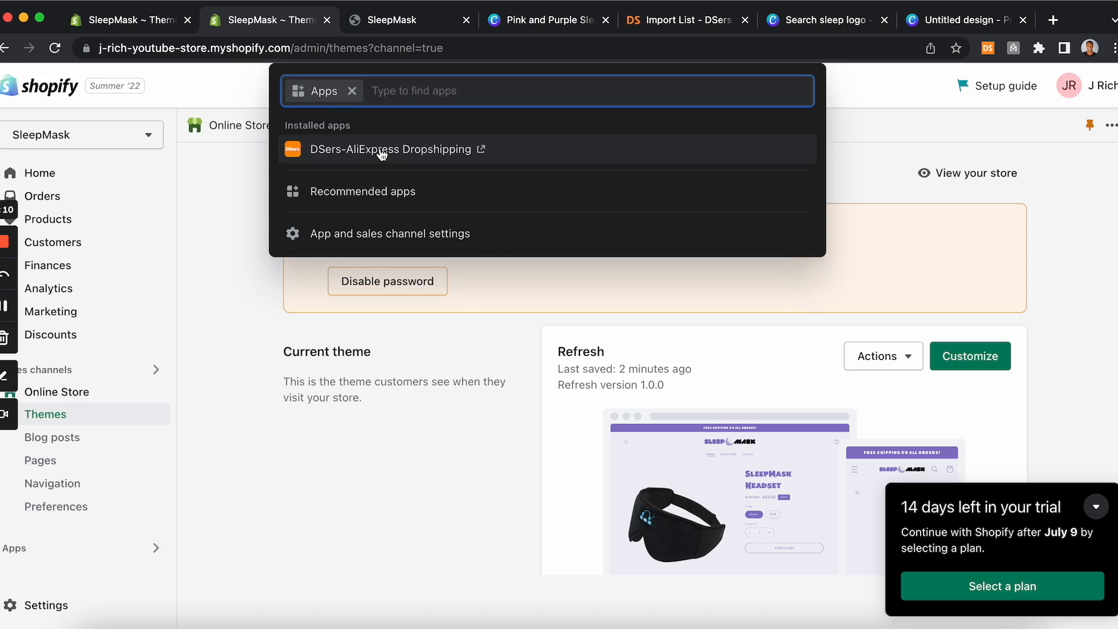
left_click(241, 431)
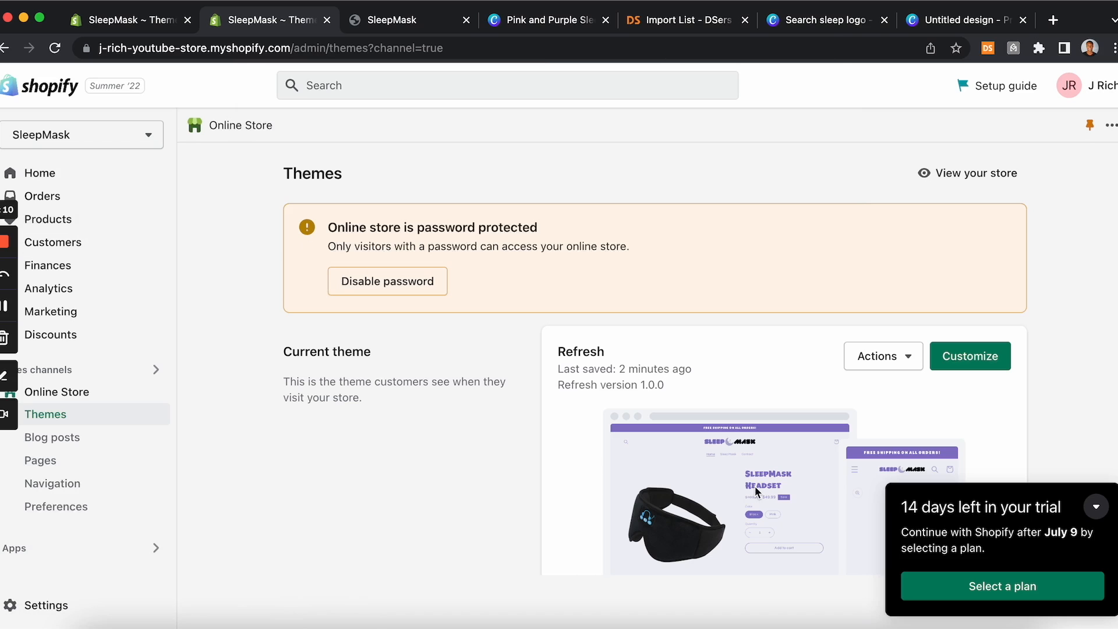
scroll(756, 490, "down", 2)
scroll(755, 491, "down", 1)
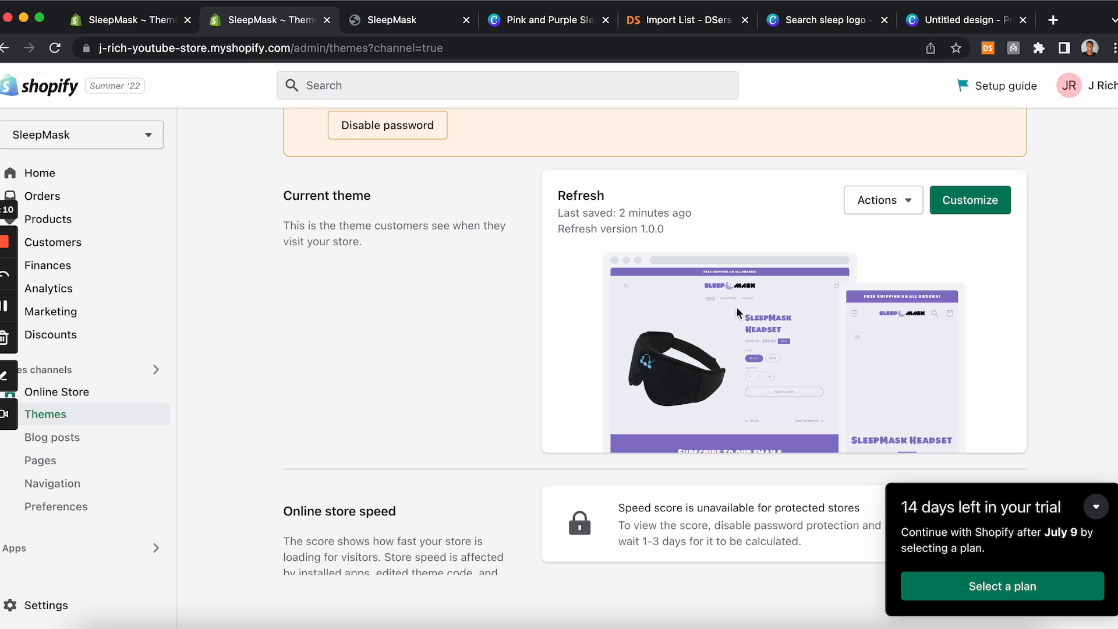
left_click(40, 174)
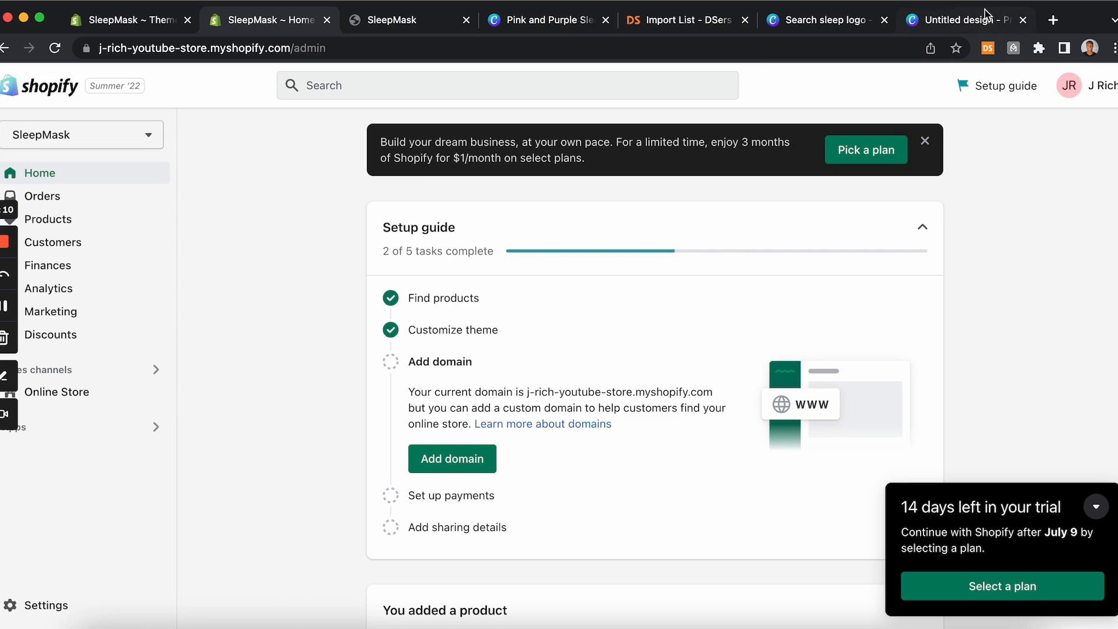
Step: Open namecheap.com in a new browser tab
left_click(1053, 21)
type("NAMECHEA")
key("BackSpace")
type("EAP.CO")
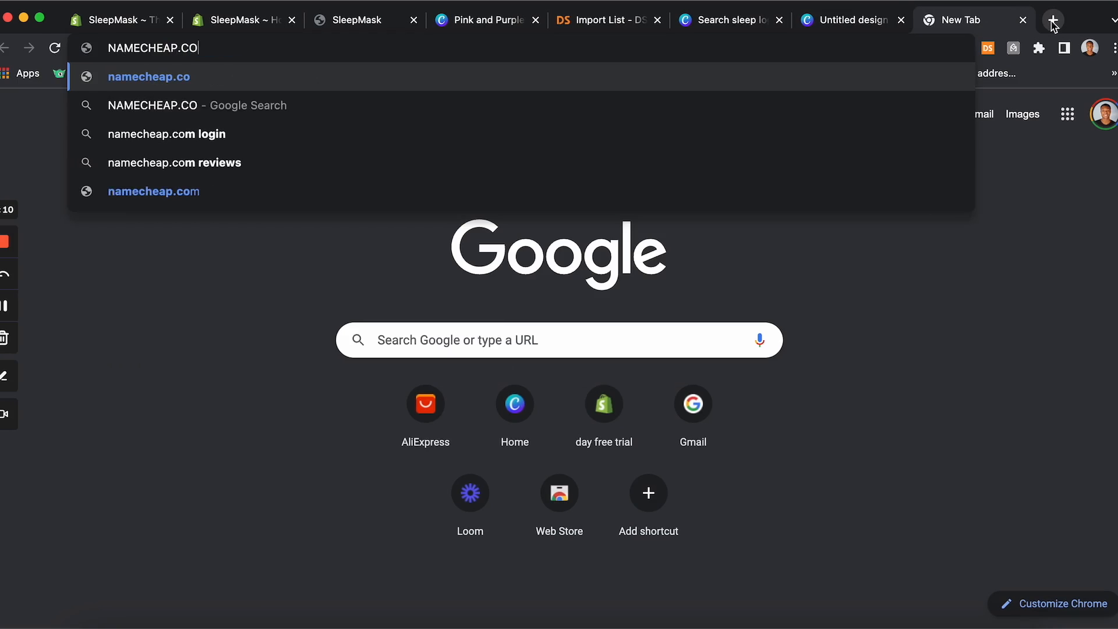
type("M")
key("Return")
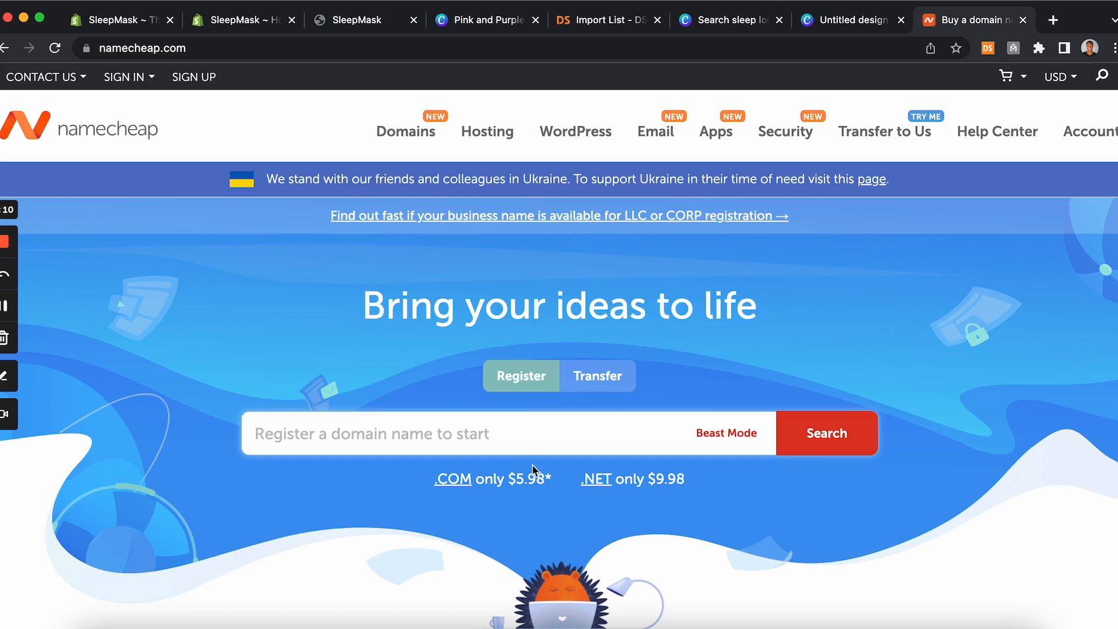
Step: Search Namecheap for the domain sleepmask.com and scroll through the suggested domain results
mouse_move(456, 132)
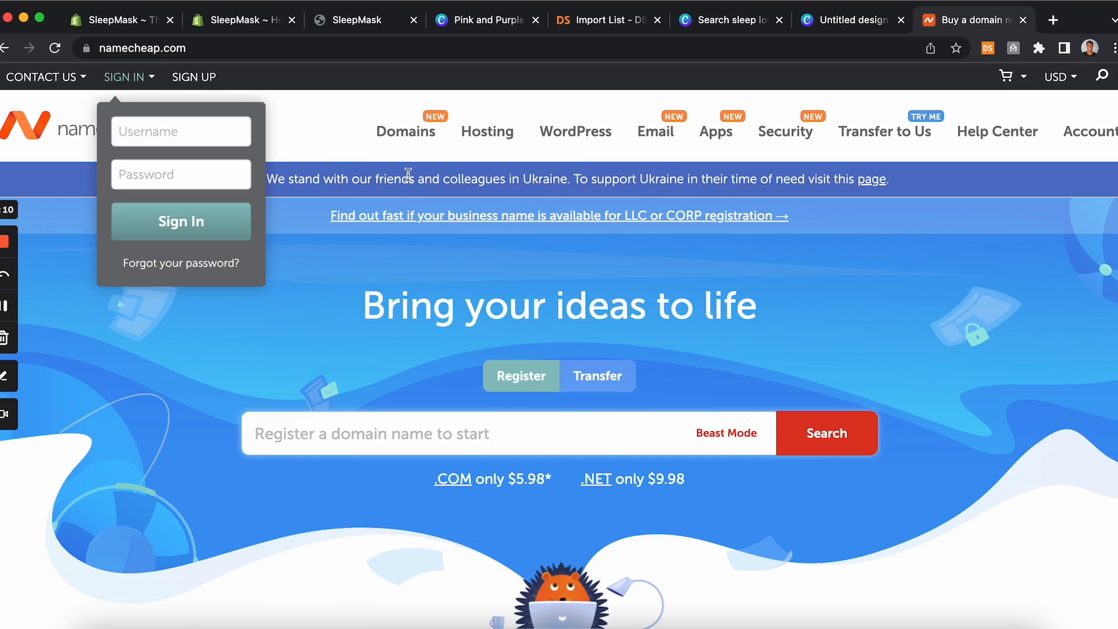
left_click(256, 18)
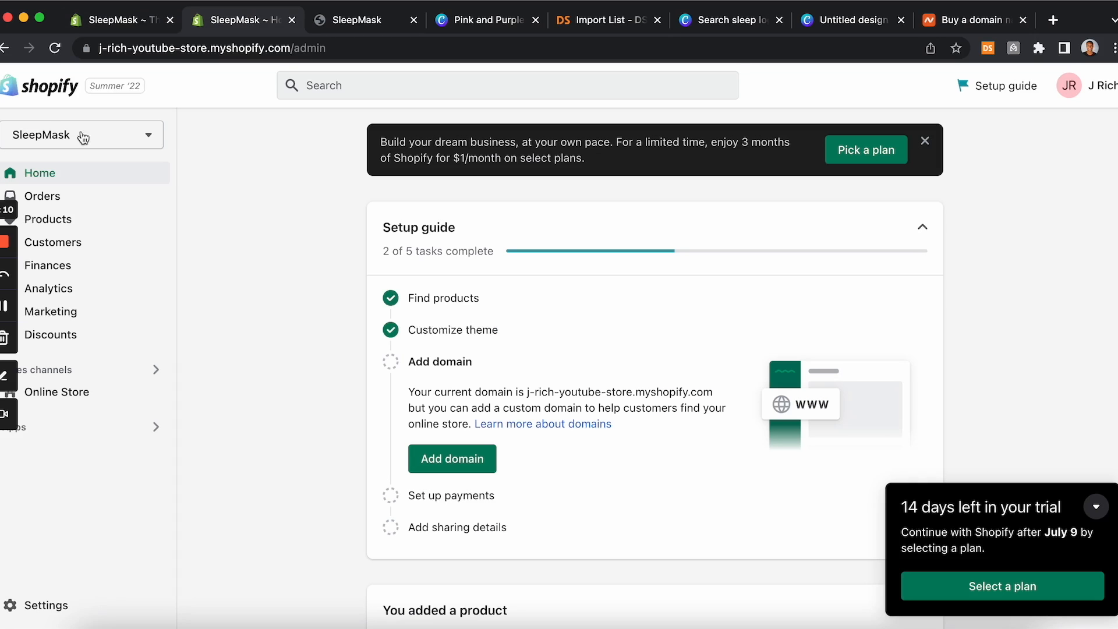
left_click(952, 19)
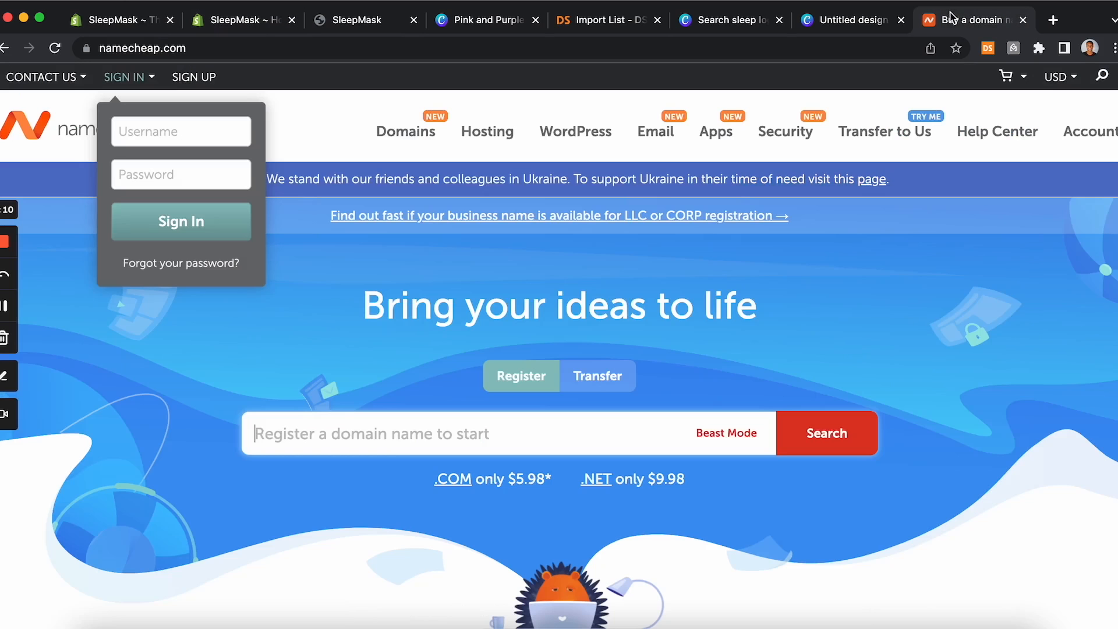
left_click(383, 445)
type("slee")
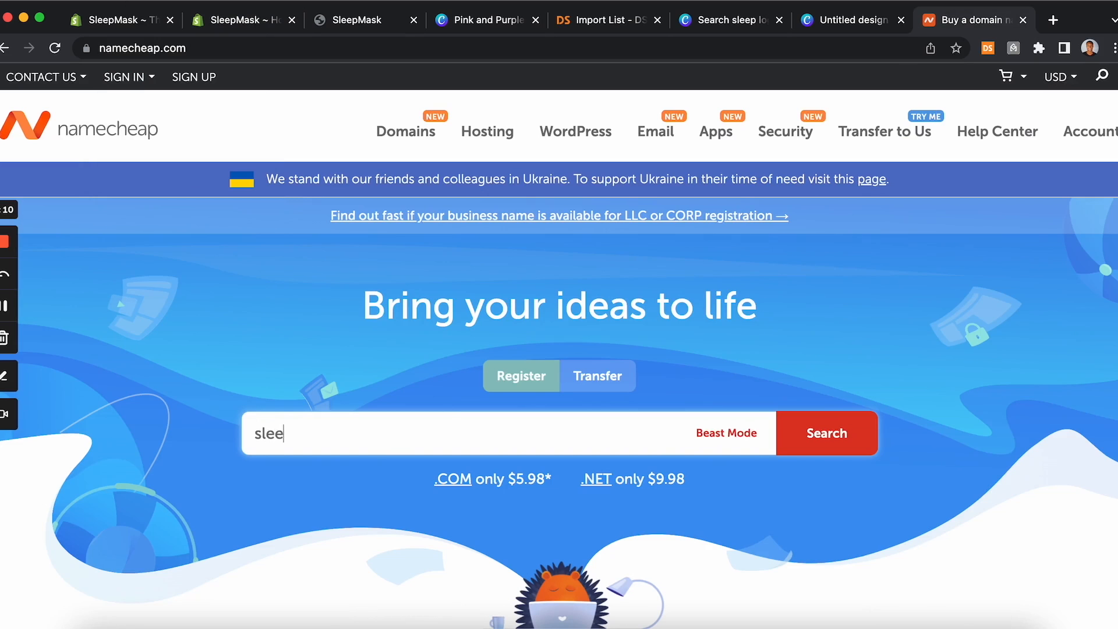
type("pmask.com")
key("Return")
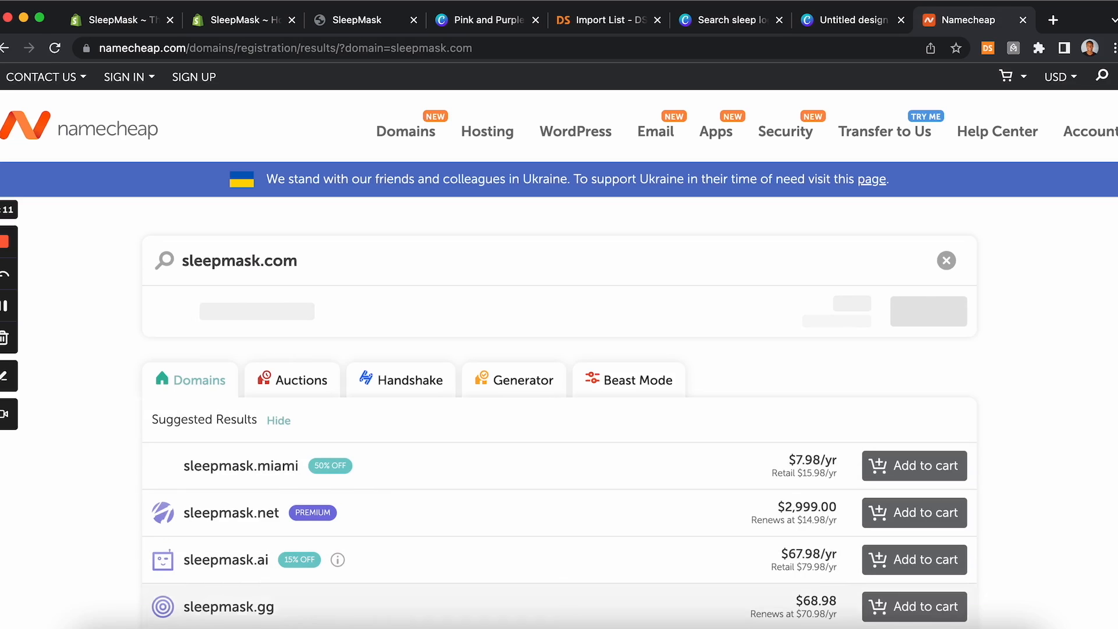
scroll(264, 393, "down", 5)
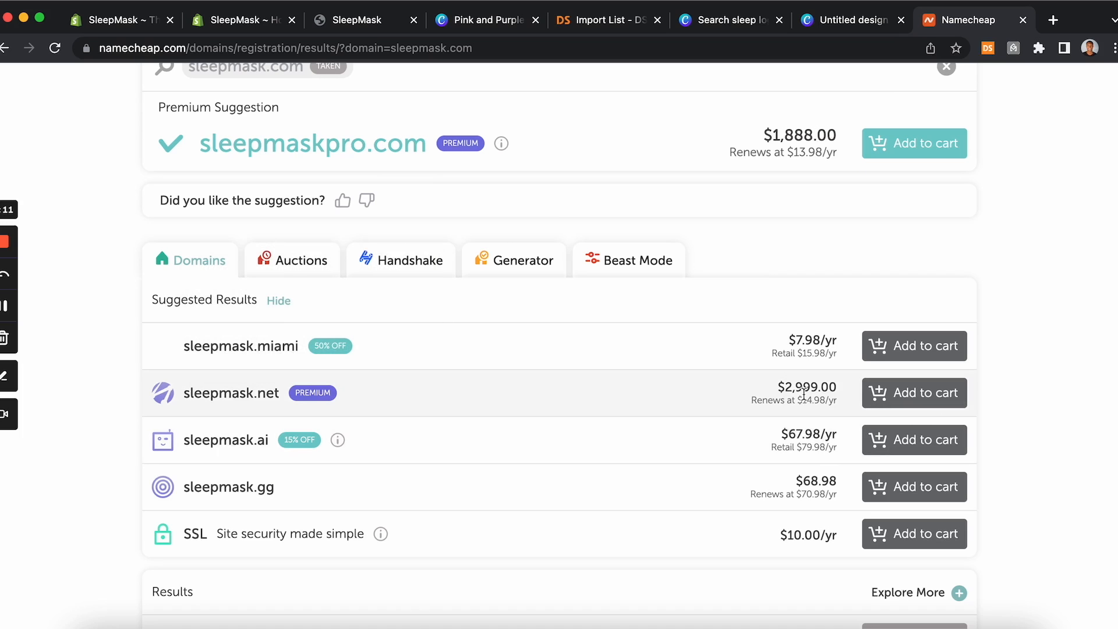
Step: Search Namecheap for the domain thesleepmask.com
scroll(779, 396, "down", 5)
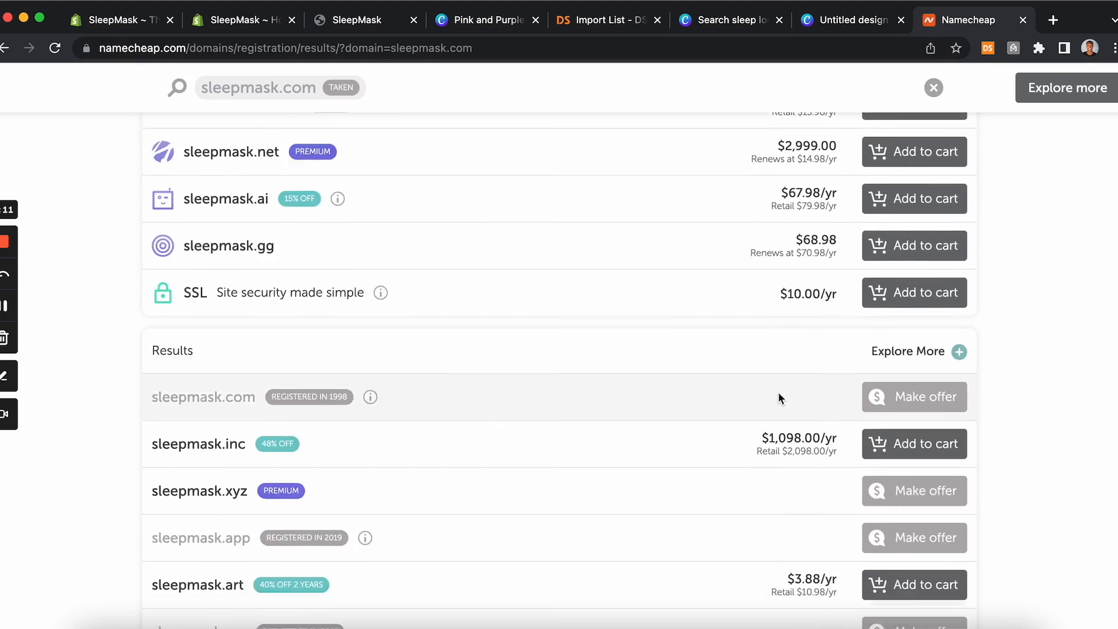
scroll(779, 397, "down", 4)
scroll(780, 398, "up", 8)
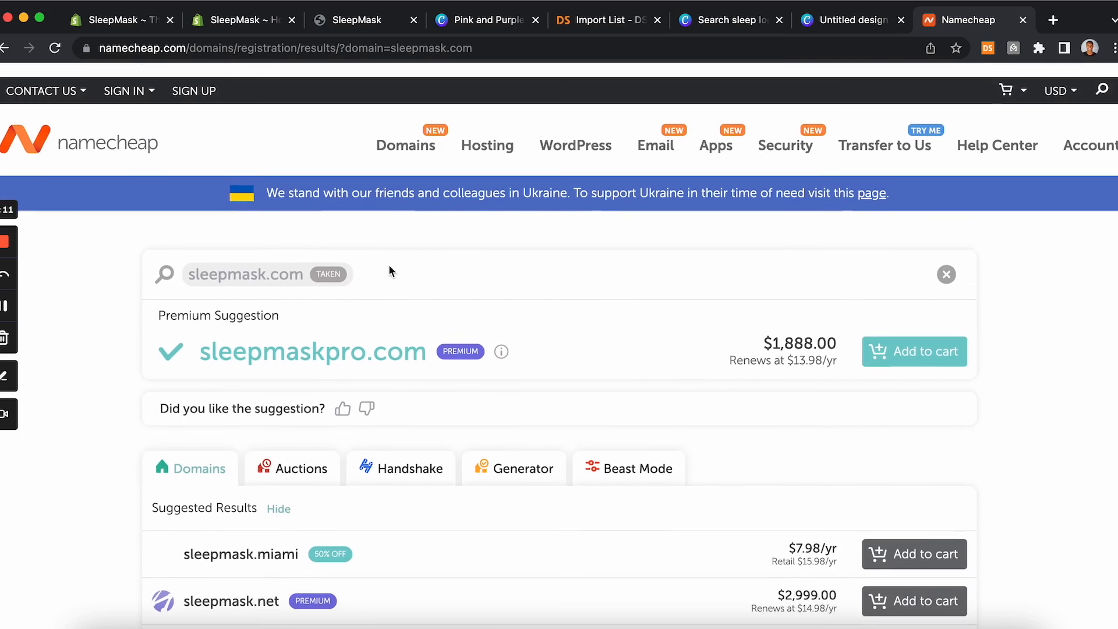
left_click(298, 257)
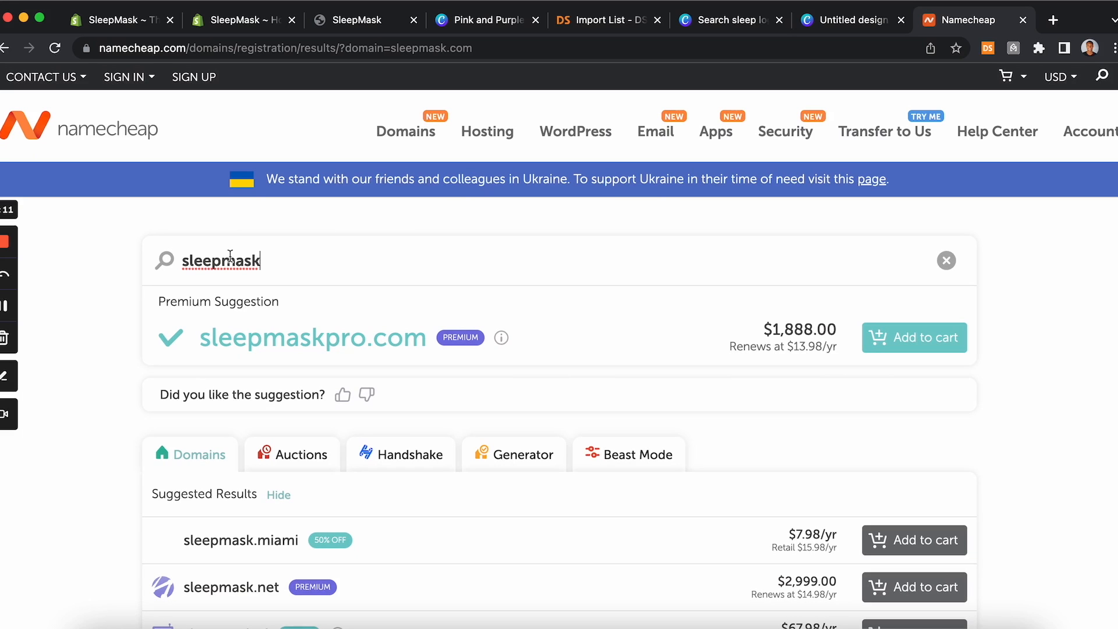
left_click(182, 261)
type("the")
left_click(287, 263)
type(".com")
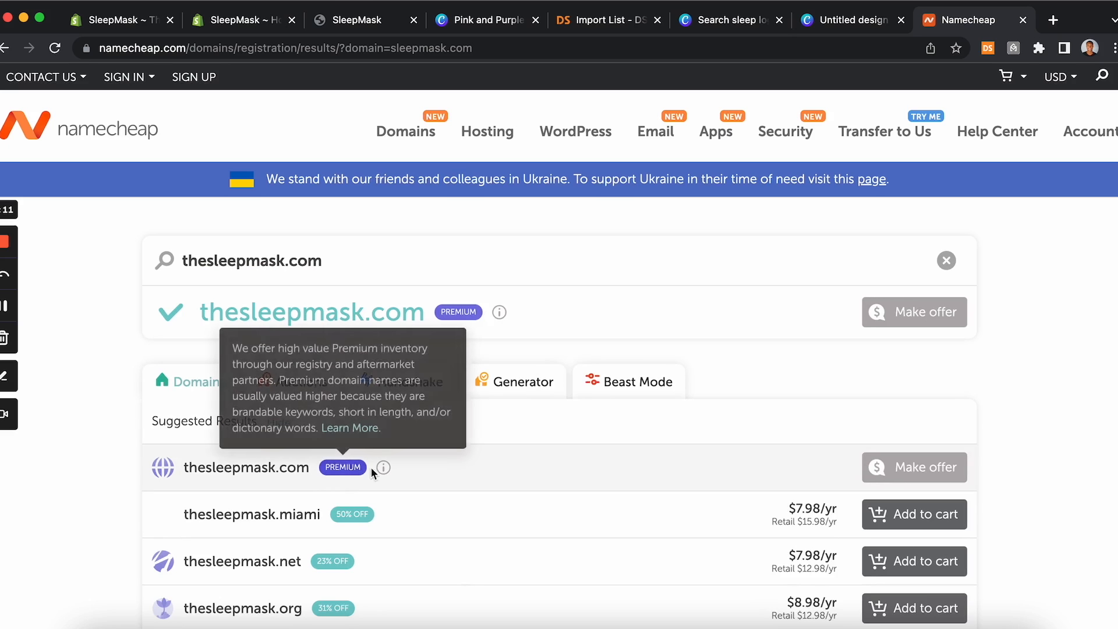
Step: Scroll through the thesleepmask.com results and glance at the Shopify admin and storefront tabs
scroll(546, 525, "down", 8)
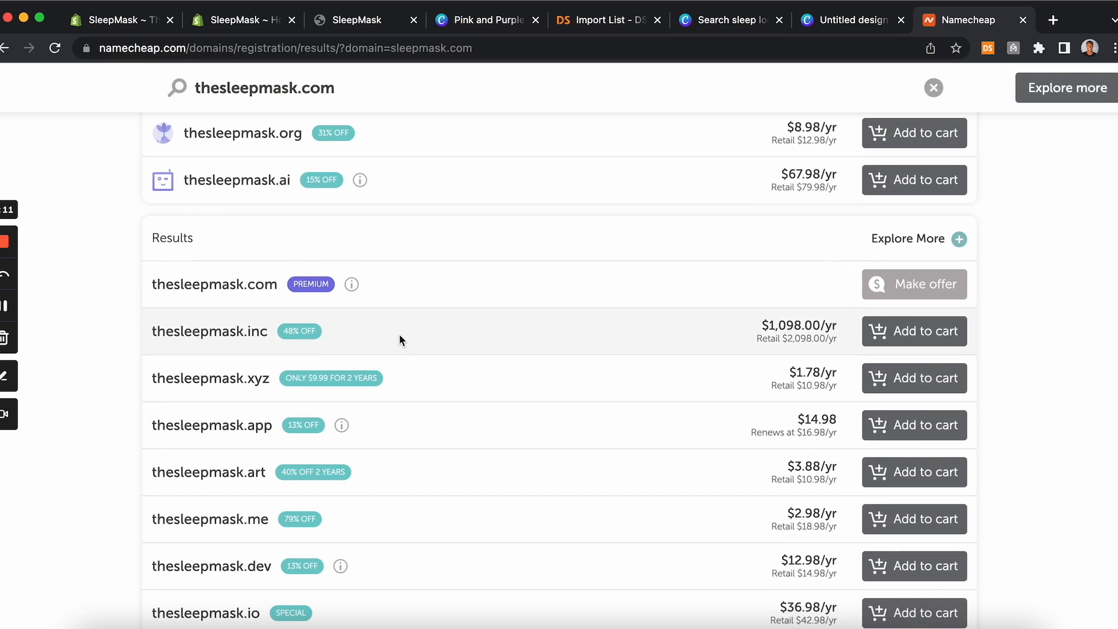
scroll(400, 334, "down", 1)
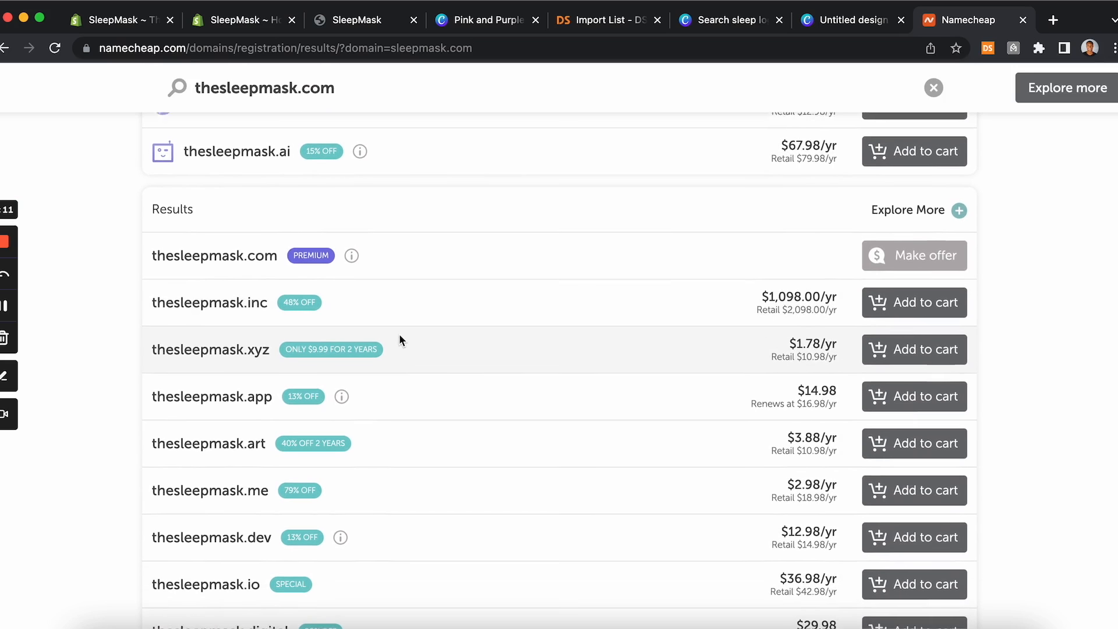
scroll(399, 334, "up", 10)
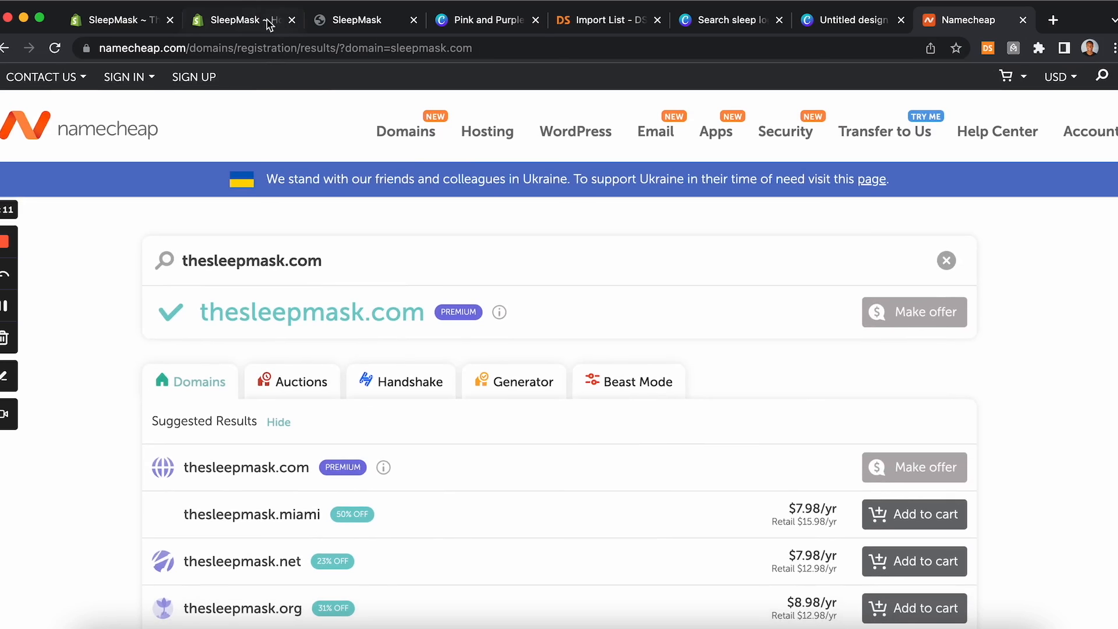
left_click(256, 20)
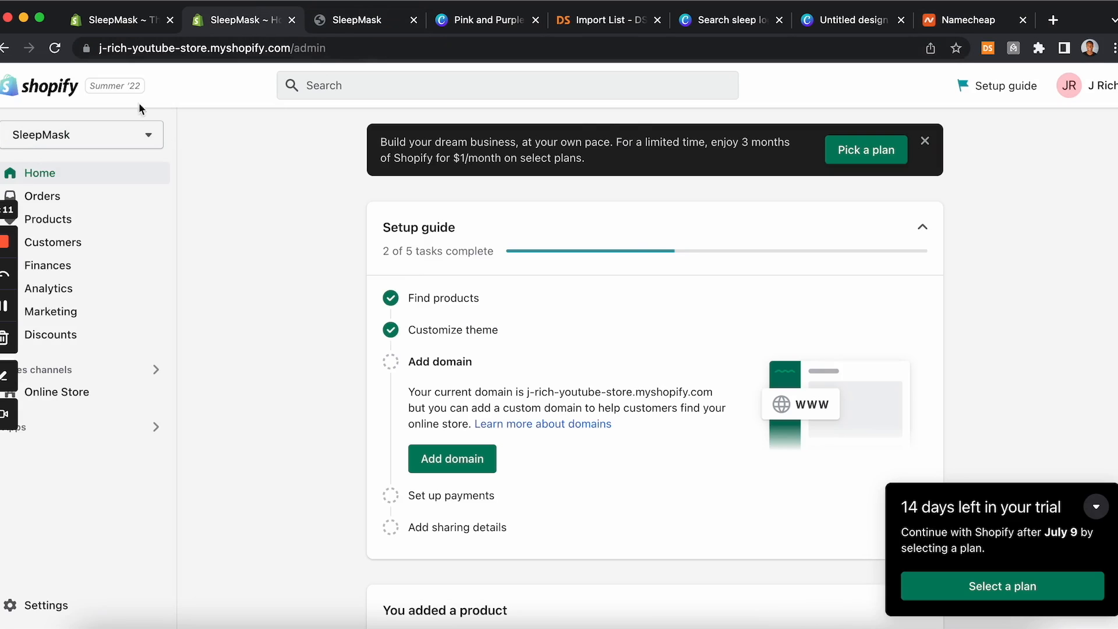
left_click(379, 21)
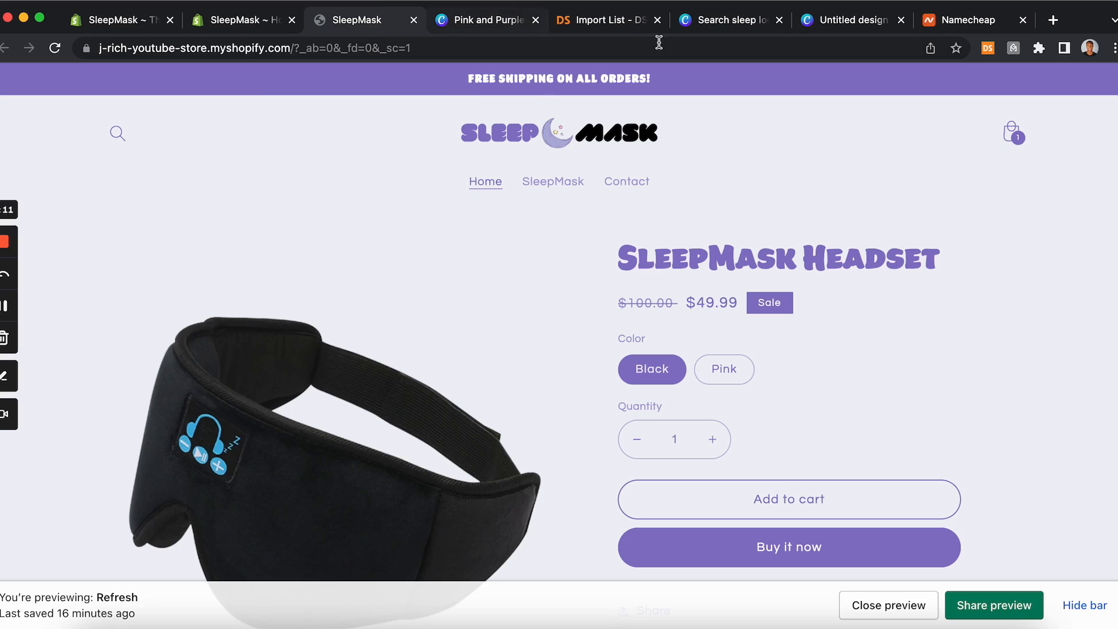
left_click(984, 23)
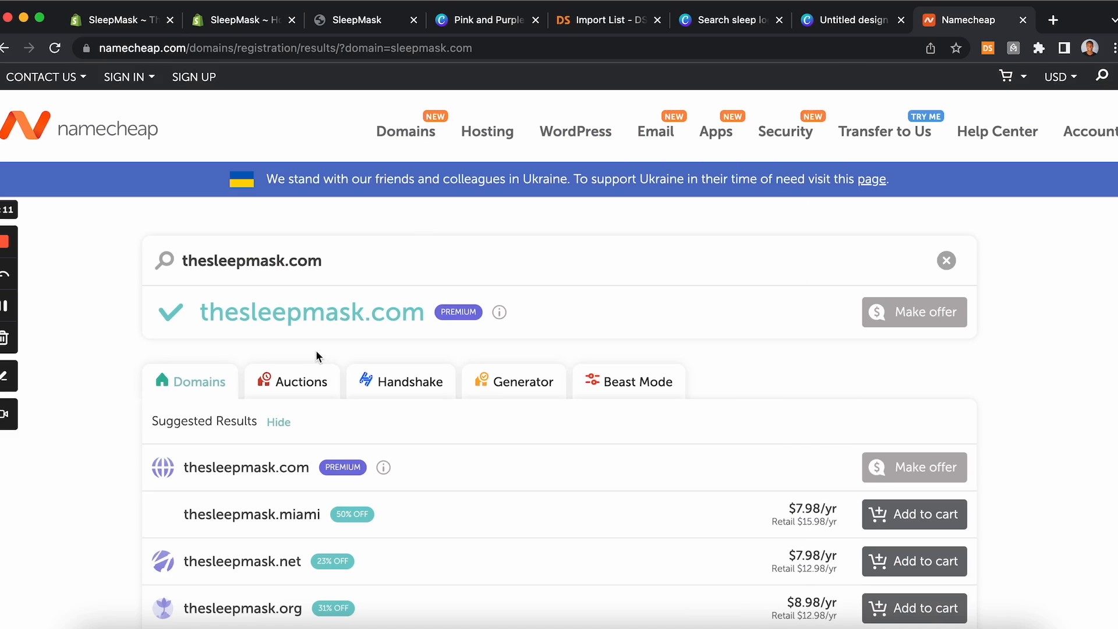
Step: Search Namecheap for shopsleepmask.com and scroll through the suggested domain results
left_click_drag(208, 267, 164, 270)
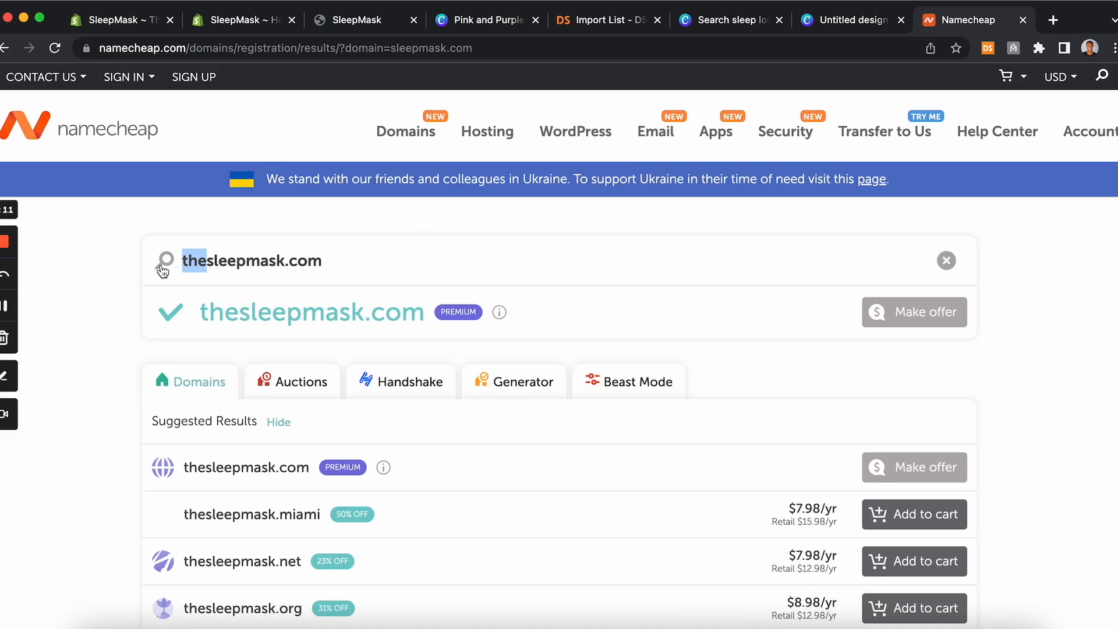
key("BackSpace")
type("shop")
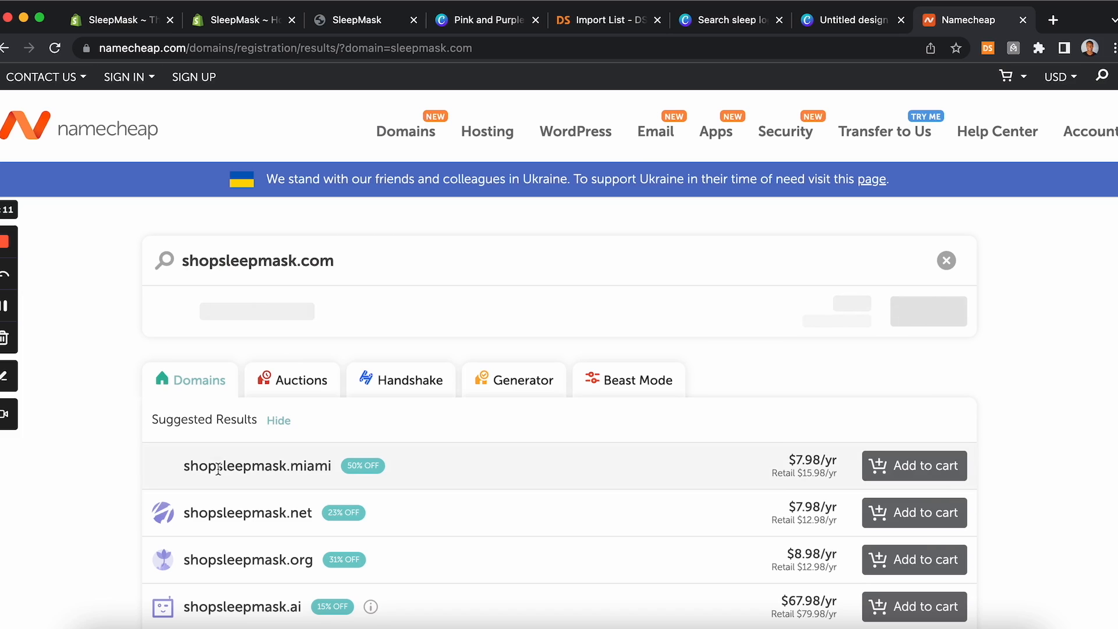
mouse_move(487, 322)
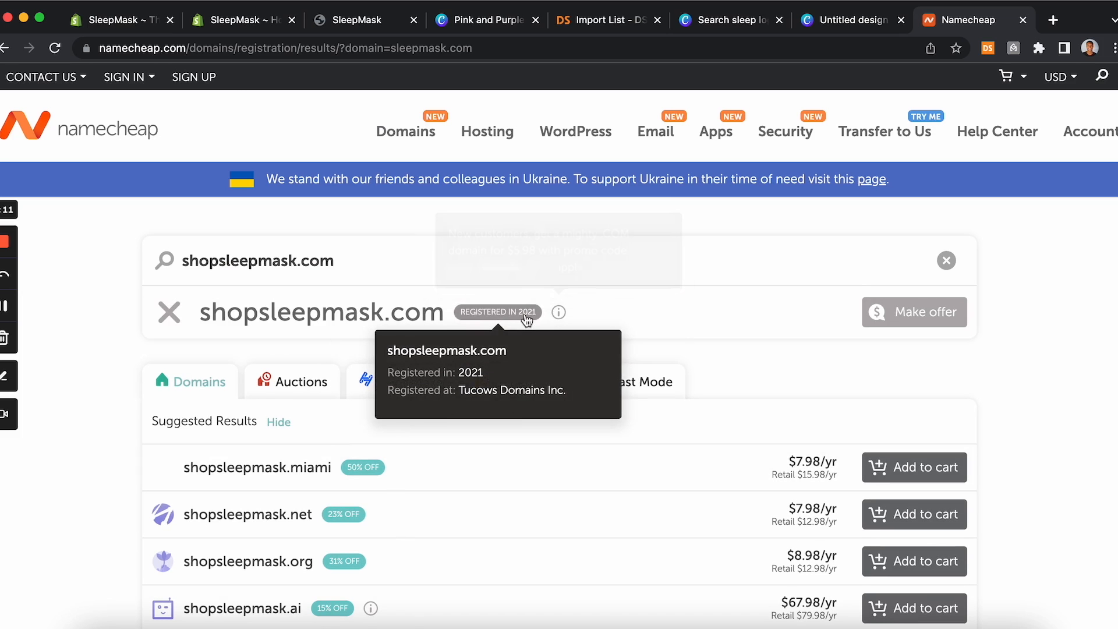
scroll(688, 525, "down", 8)
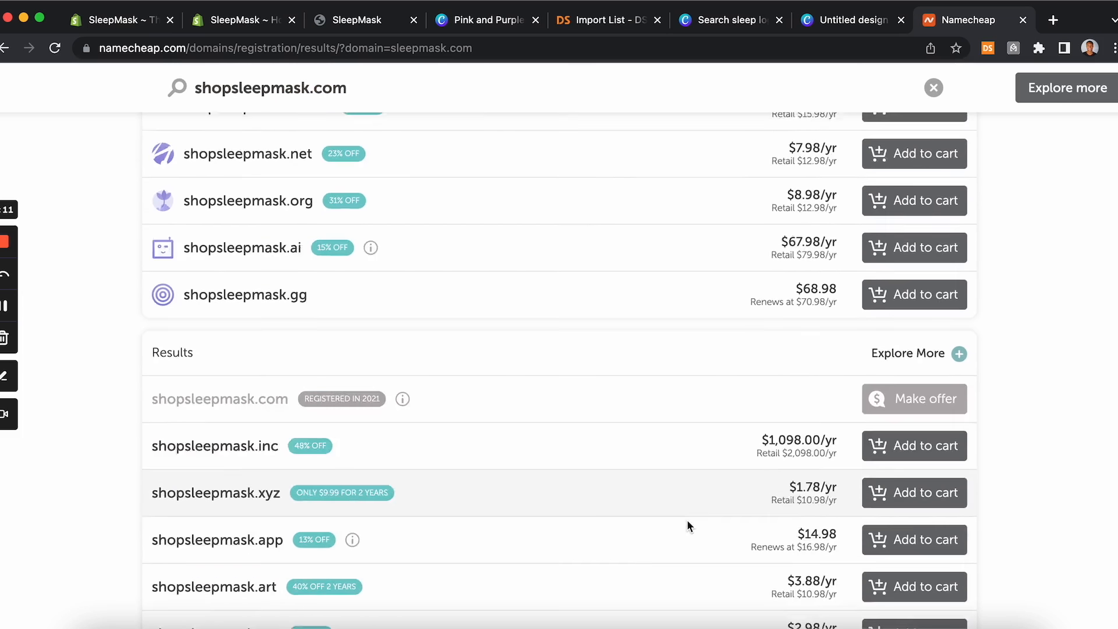
scroll(688, 526, "down", 2)
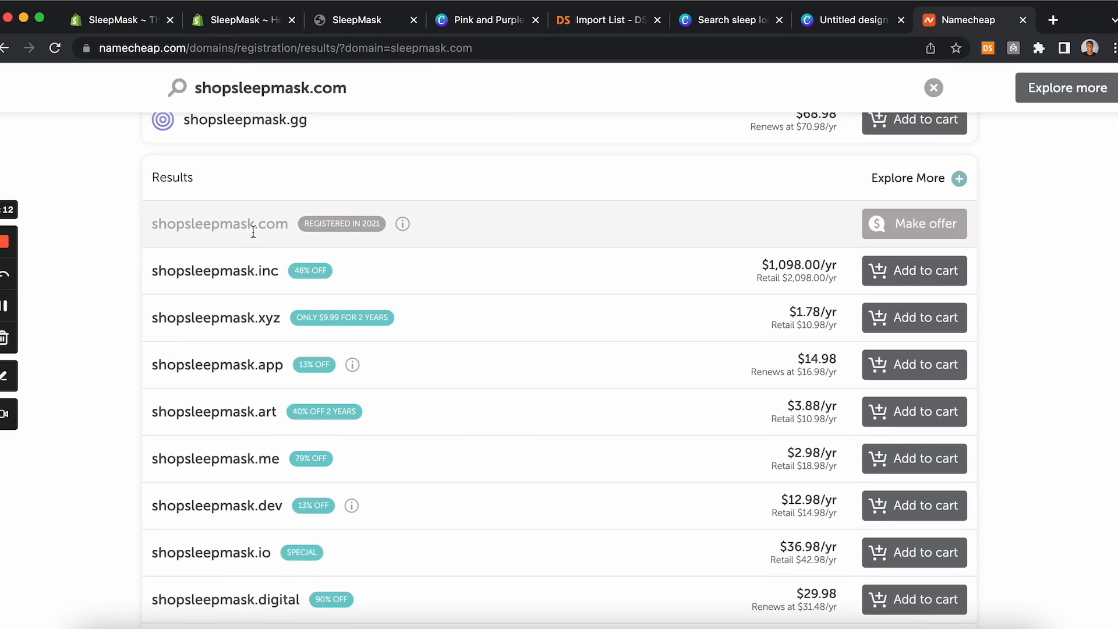
scroll(253, 231, "up", 8)
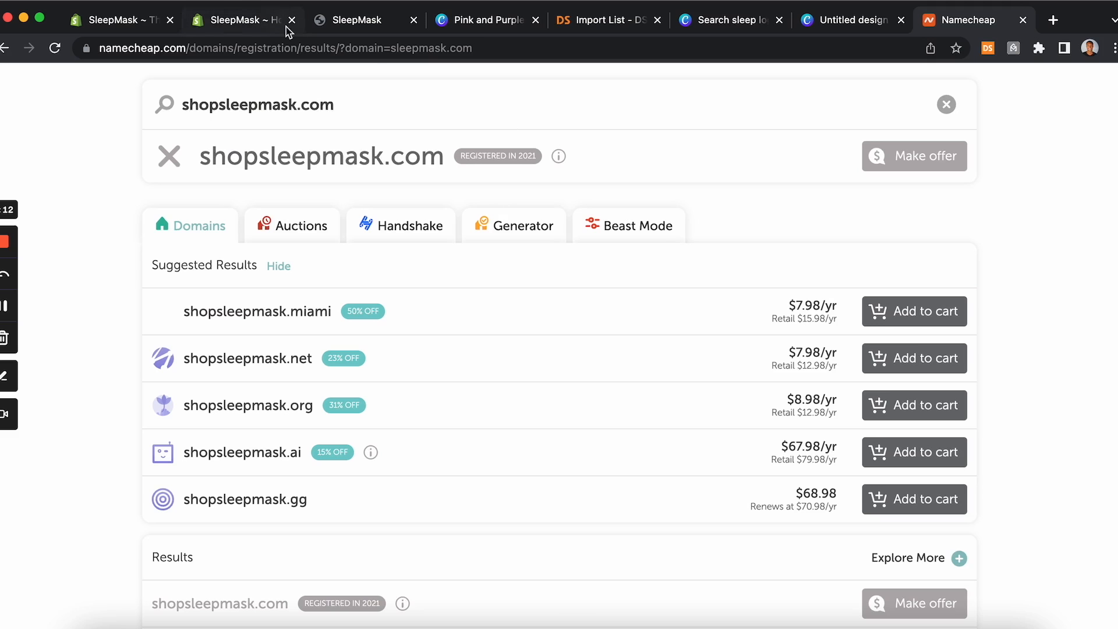
Step: Open the Set up payments task from the Shopify setup guide, then close the payments settings and task panel
left_click(224, 21)
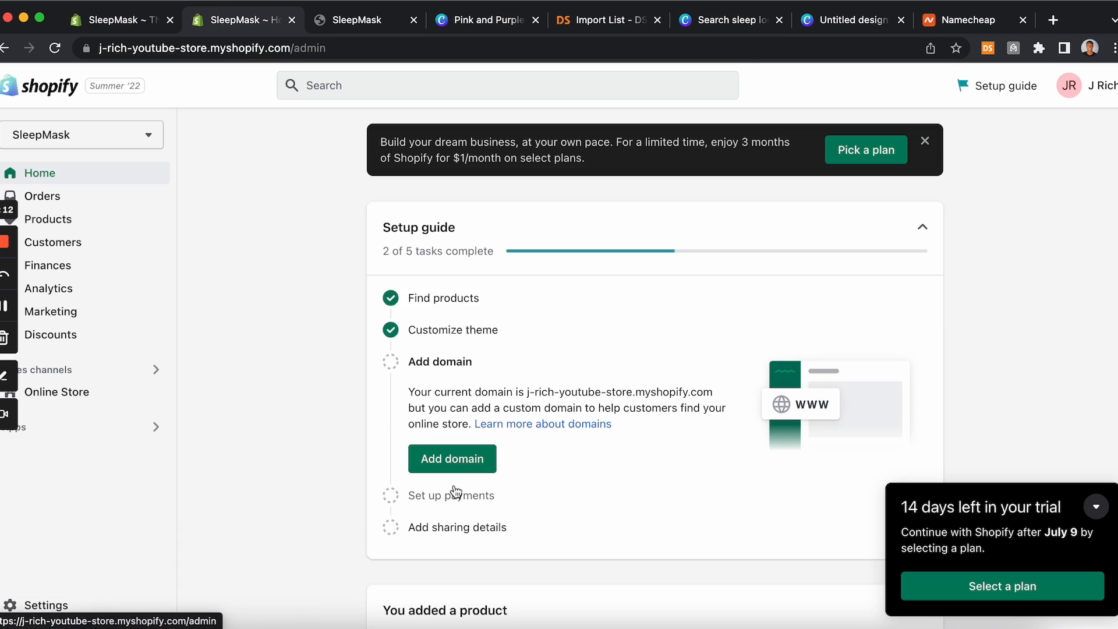
left_click(456, 504)
left_click(453, 498)
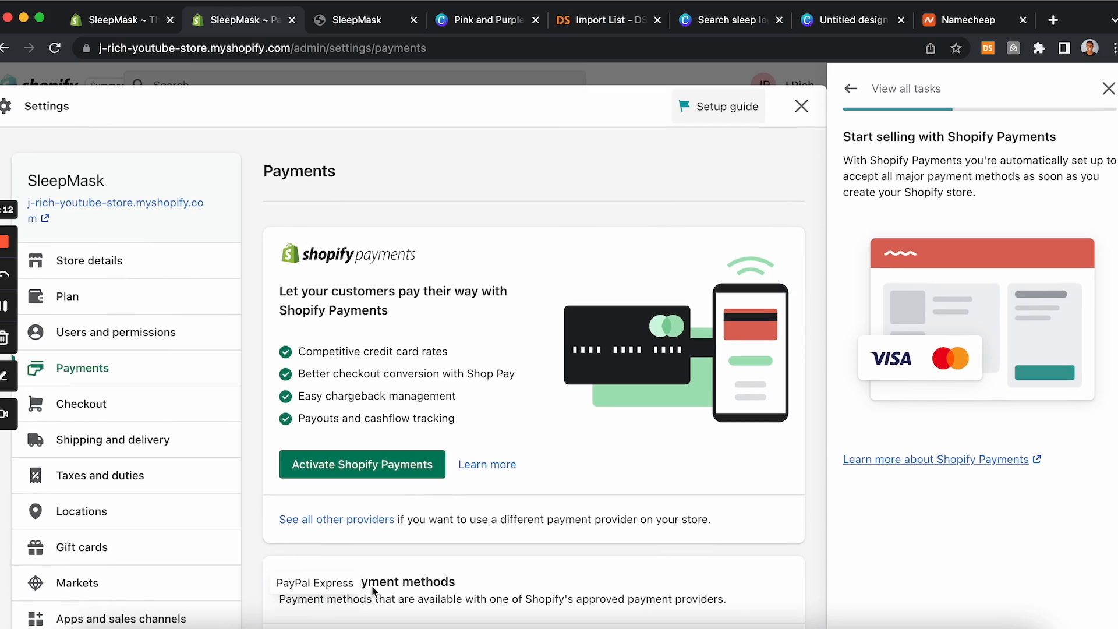
left_click(801, 106)
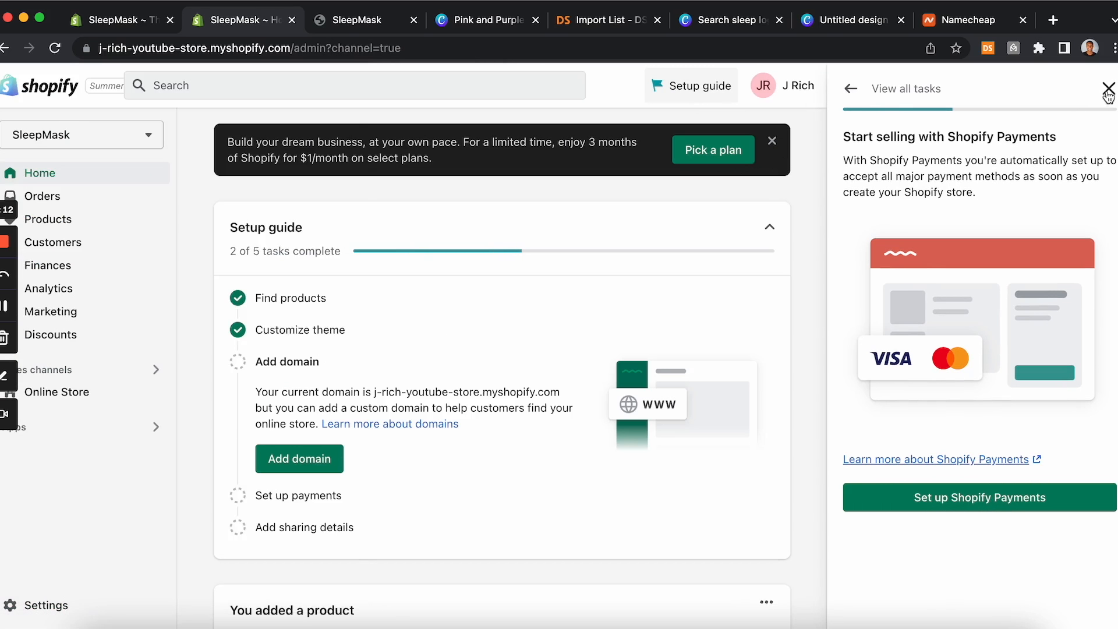
left_click(1108, 88)
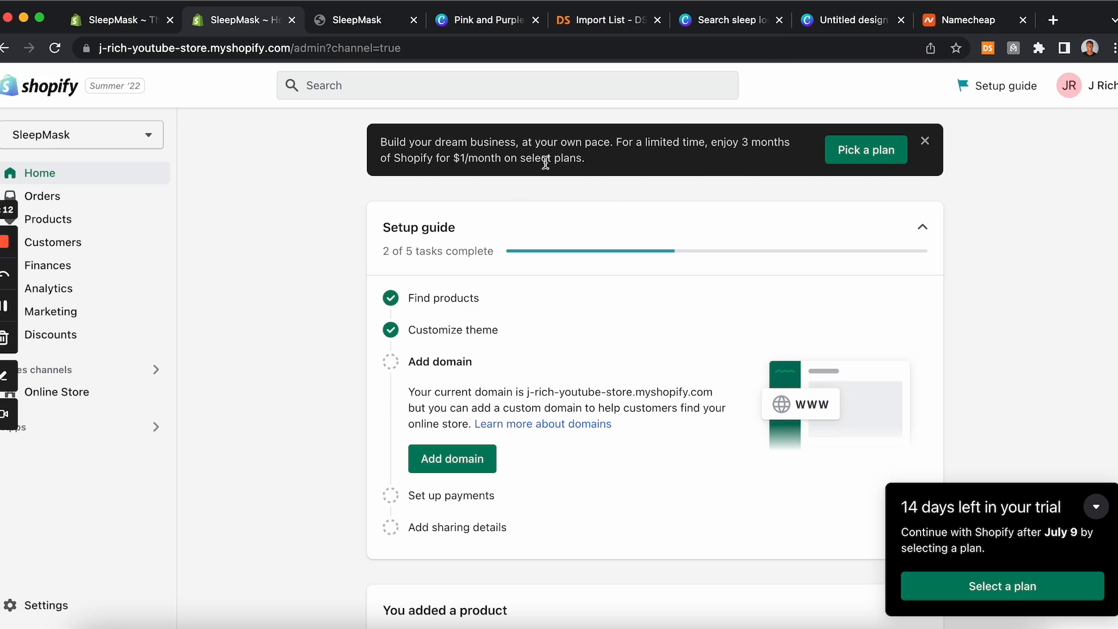
Step: Review the Shopify pricing plans and return to the admin Home page
left_click(867, 152)
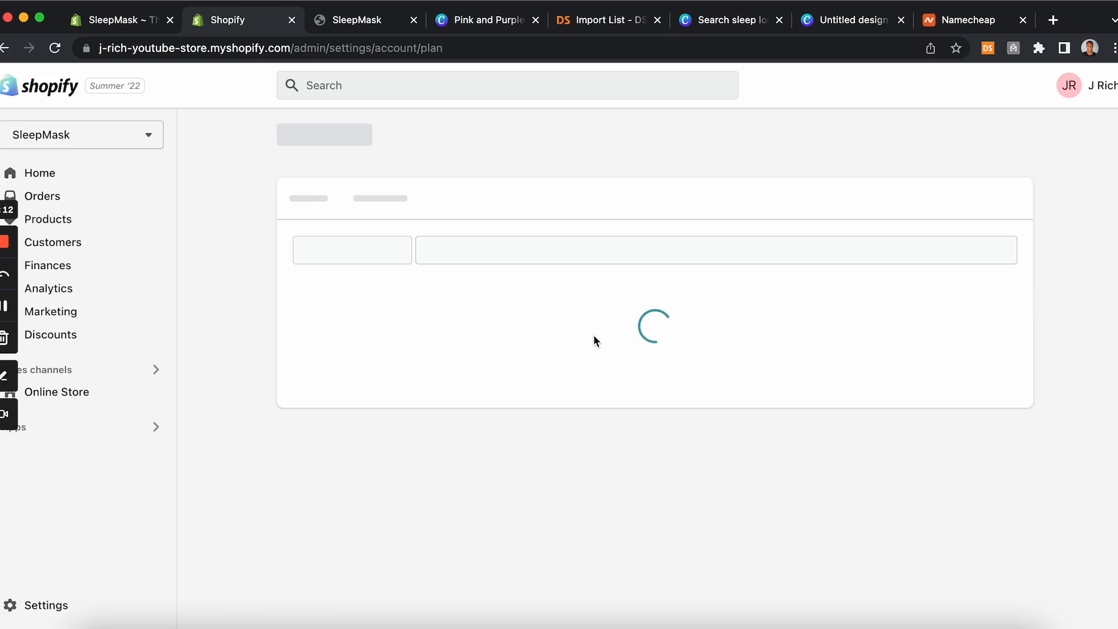
scroll(593, 334, "down", 2)
scroll(593, 333, "down", 4)
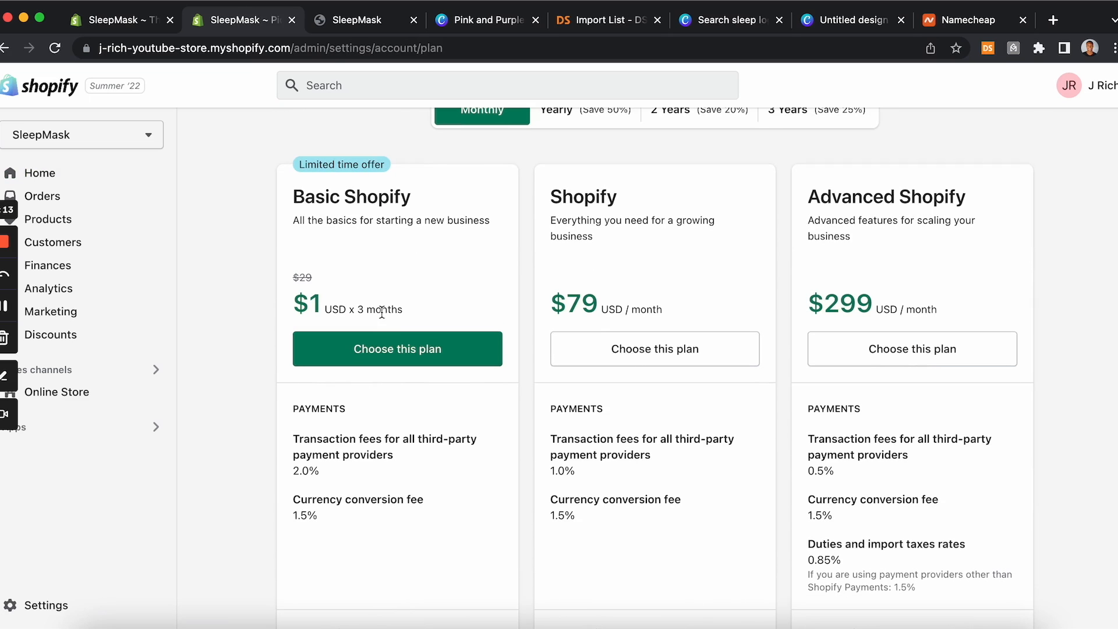
scroll(381, 312, "up", 2)
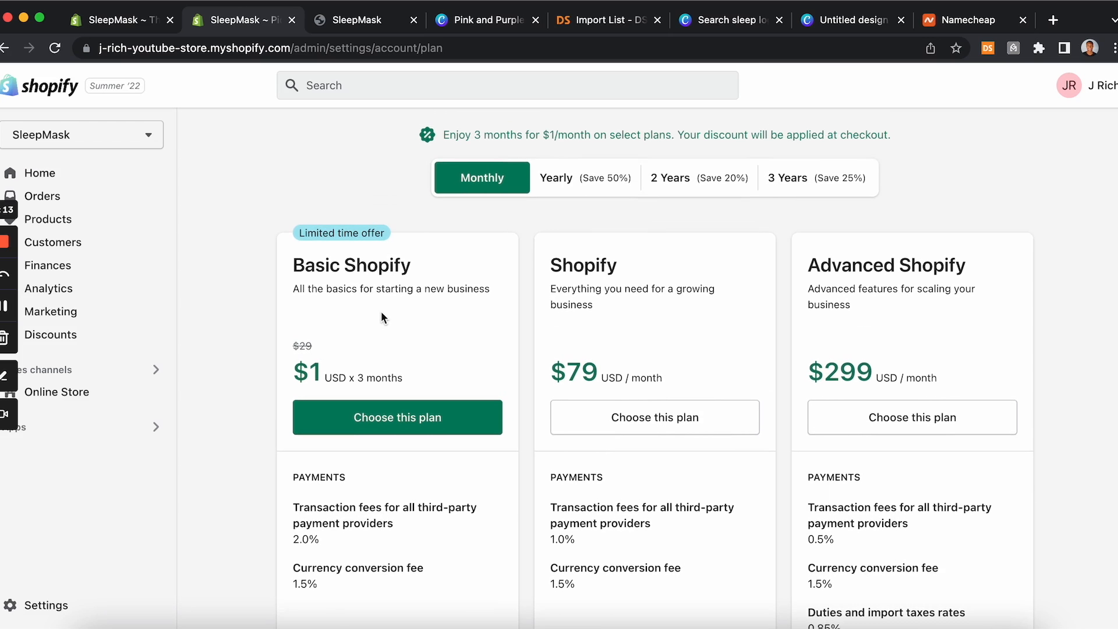
scroll(382, 316, "down", 2)
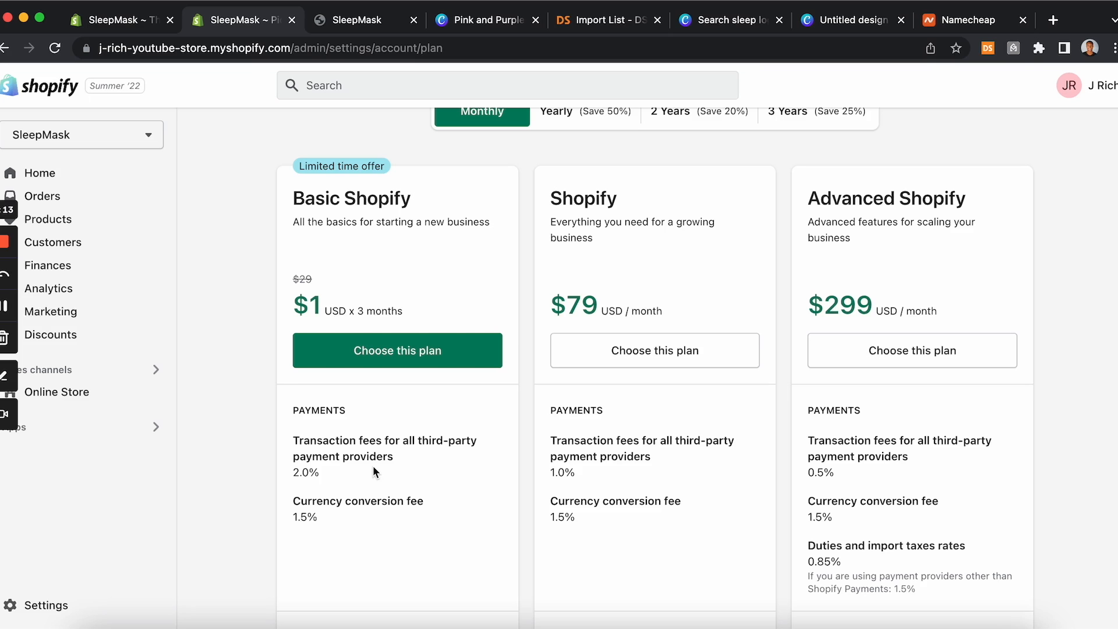
left_click(134, 184)
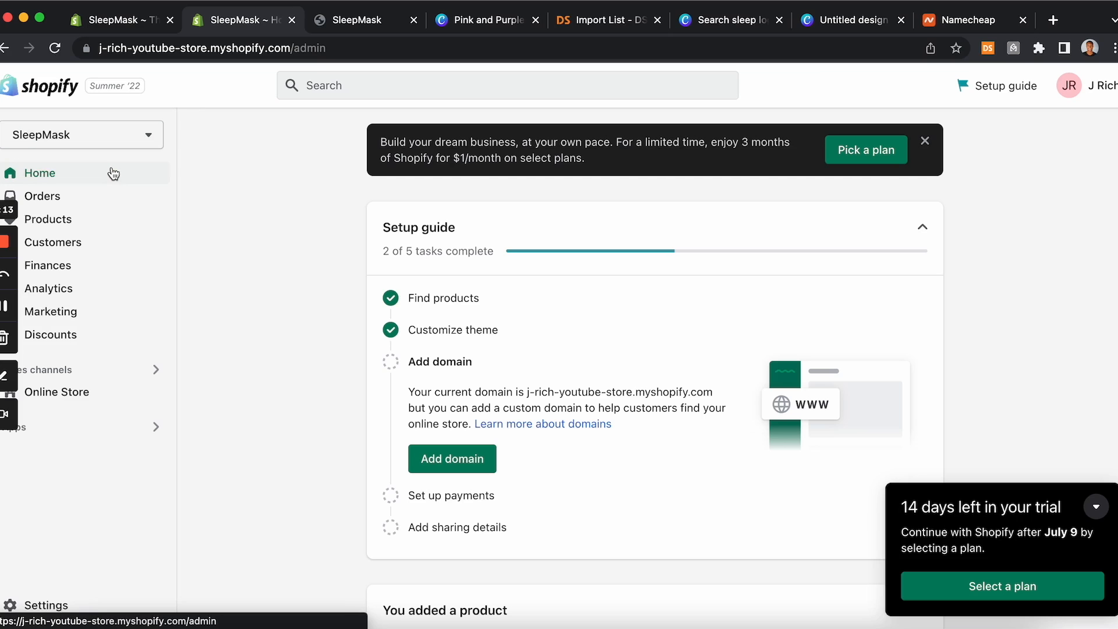
Step: Scroll through the storefront preview of the SleepMask Headset product page
left_click(370, 22)
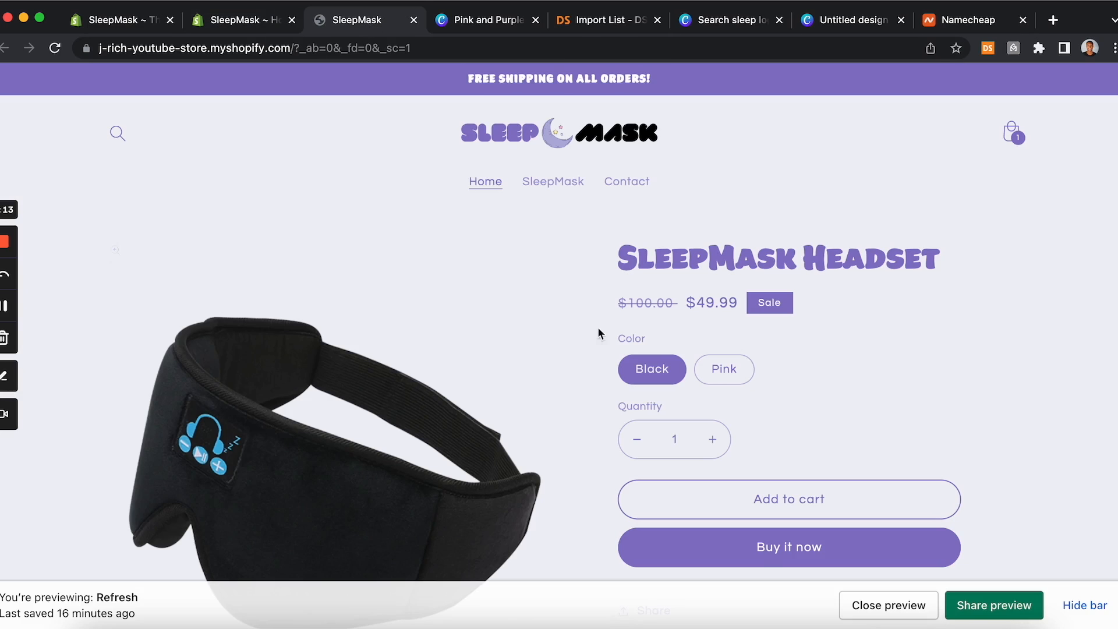
scroll(585, 302, "down", 2)
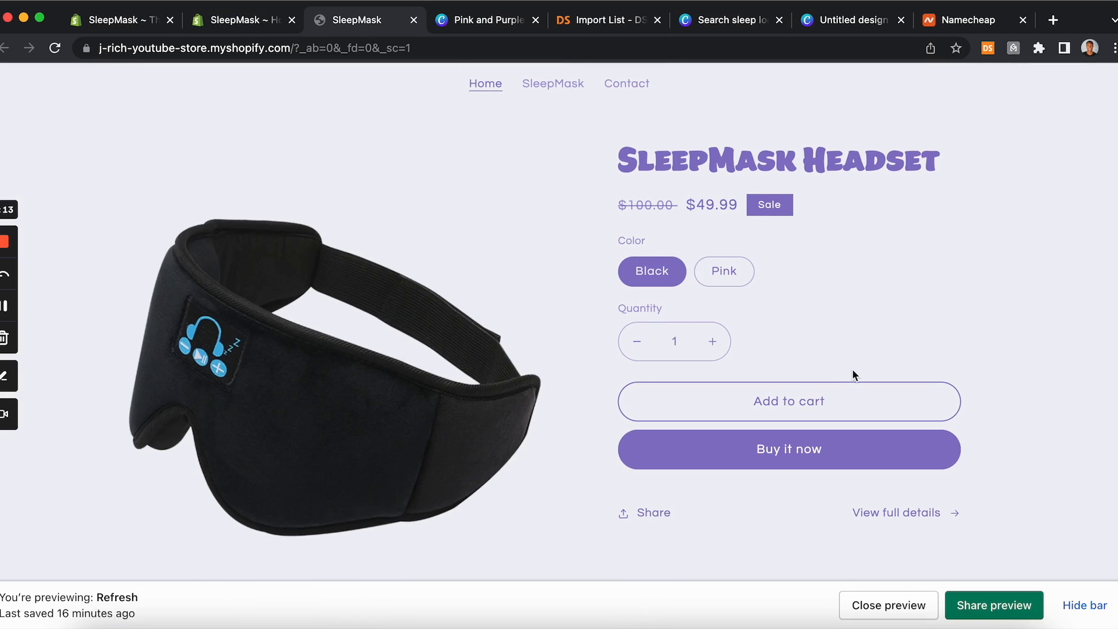
scroll(851, 372, "up", 3)
scroll(852, 373, "down", 1)
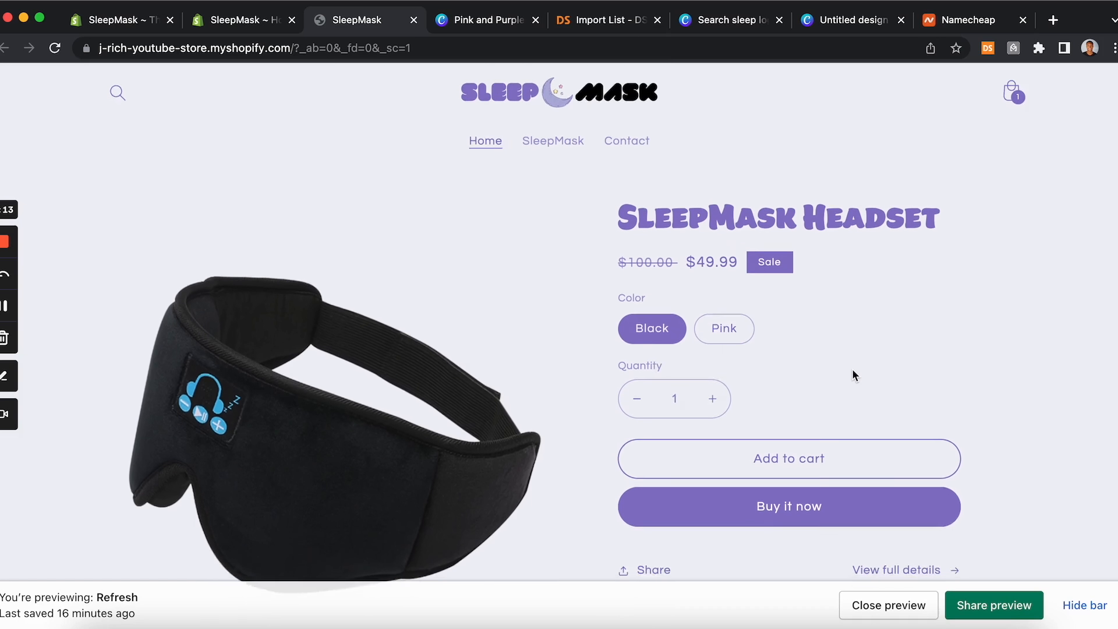
scroll(853, 372, "down", 1)
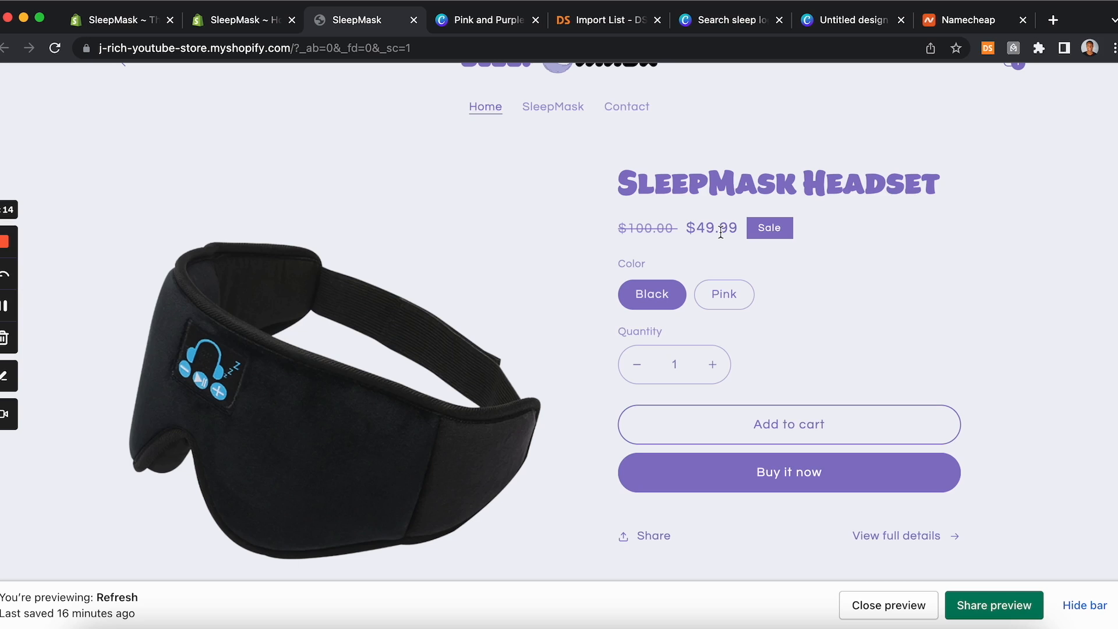
scroll(349, 305, "up", 3)
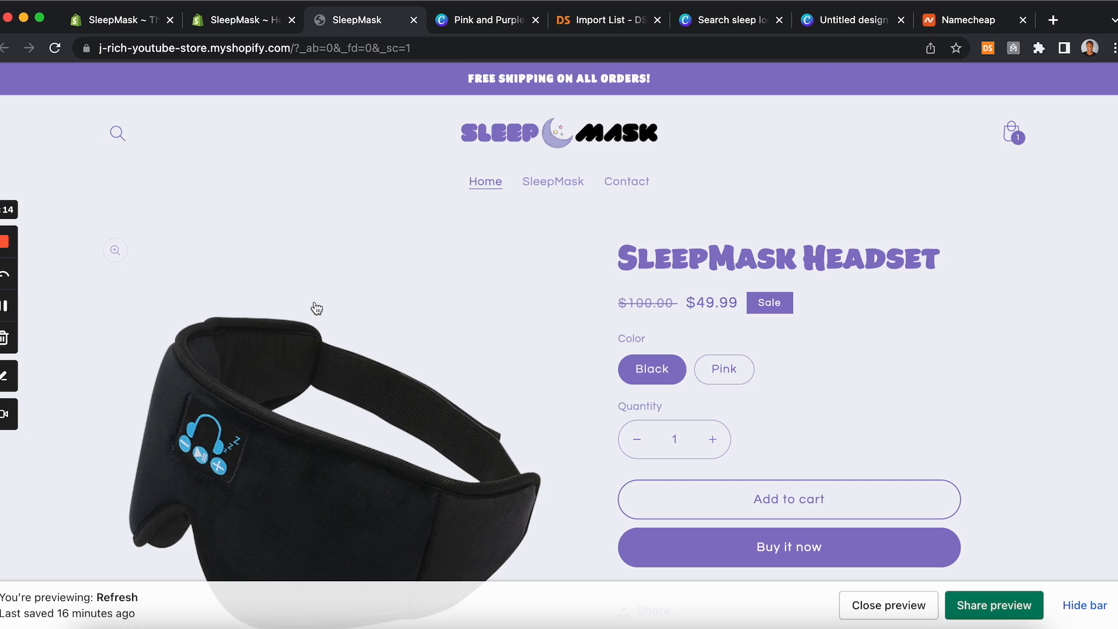
Step: Return to the Shopify admin, then view the SleepMask Facebook page and the shopsleepmask Instagram profile
left_click(235, 23)
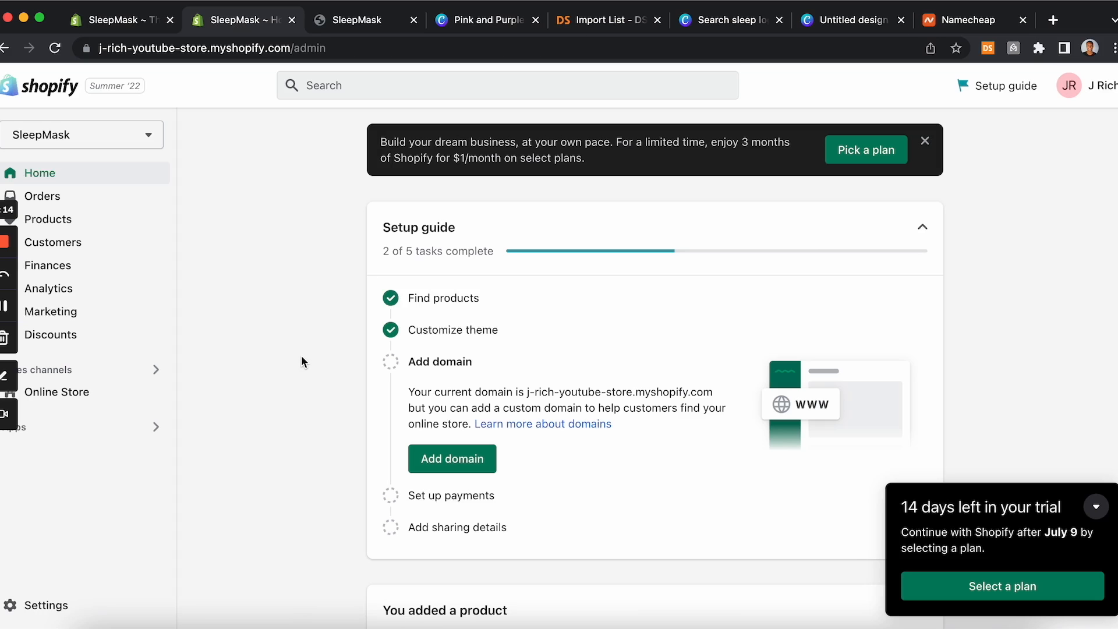
left_click(385, 29)
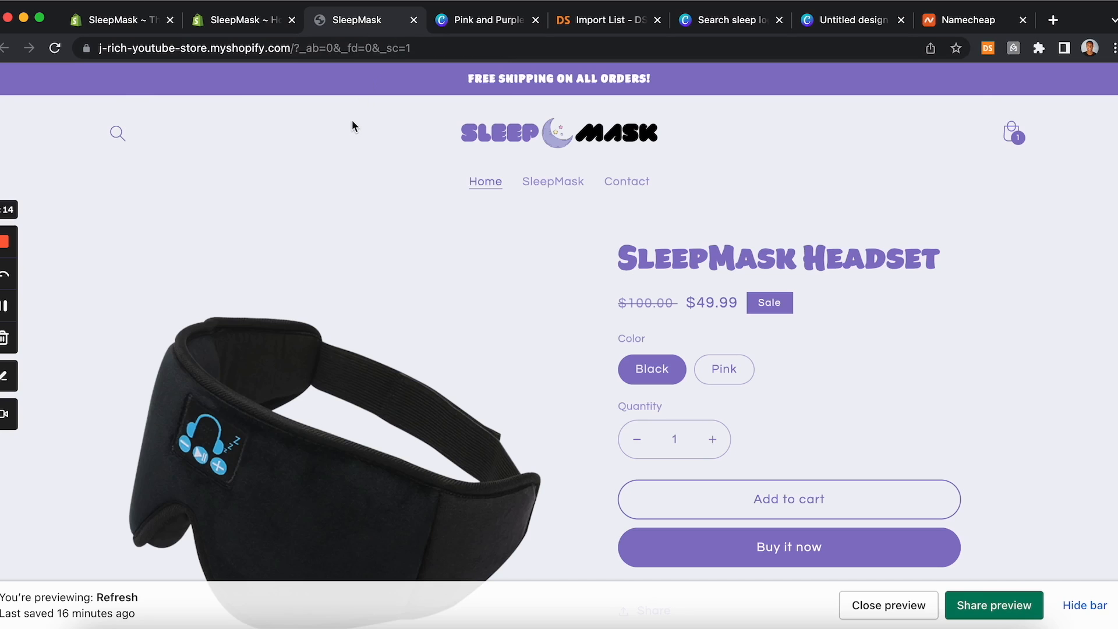
left_click(275, 22)
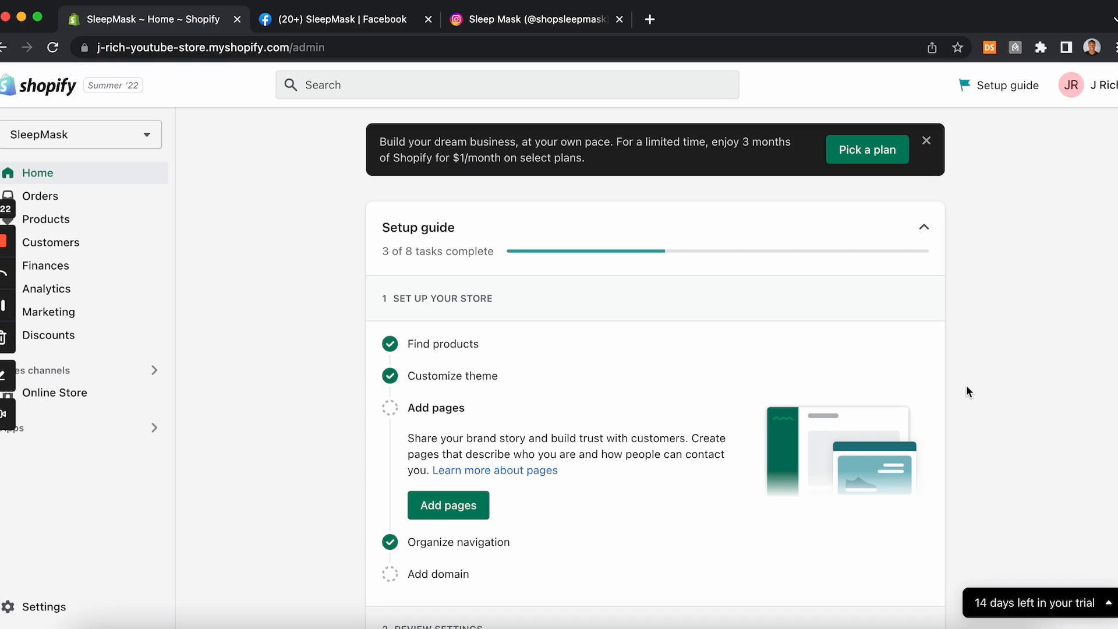
left_click(382, 20)
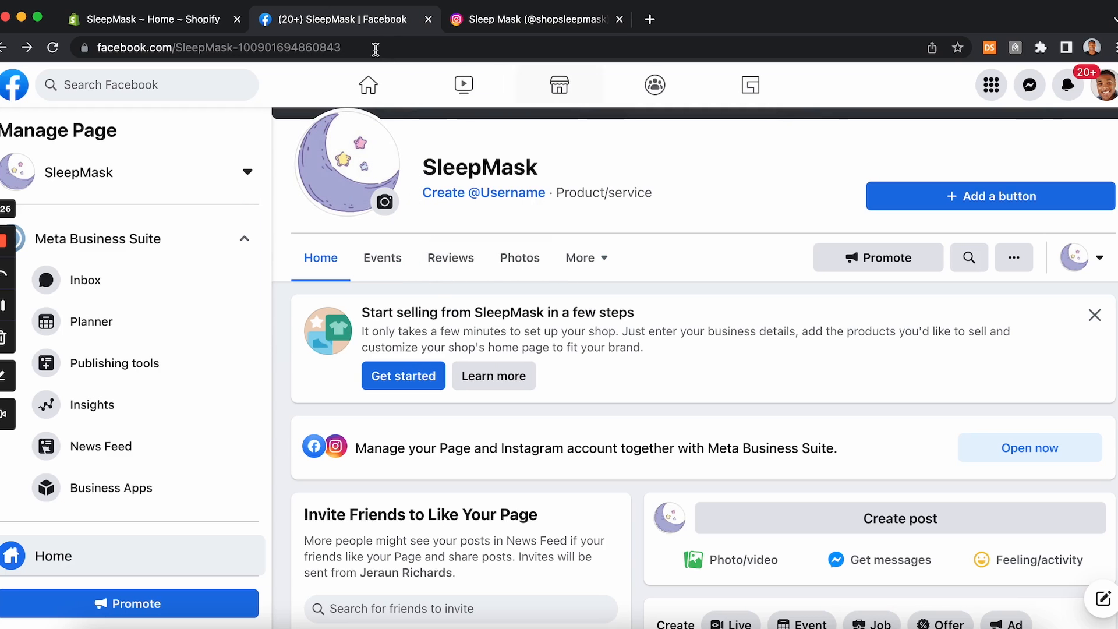
left_click(492, 24)
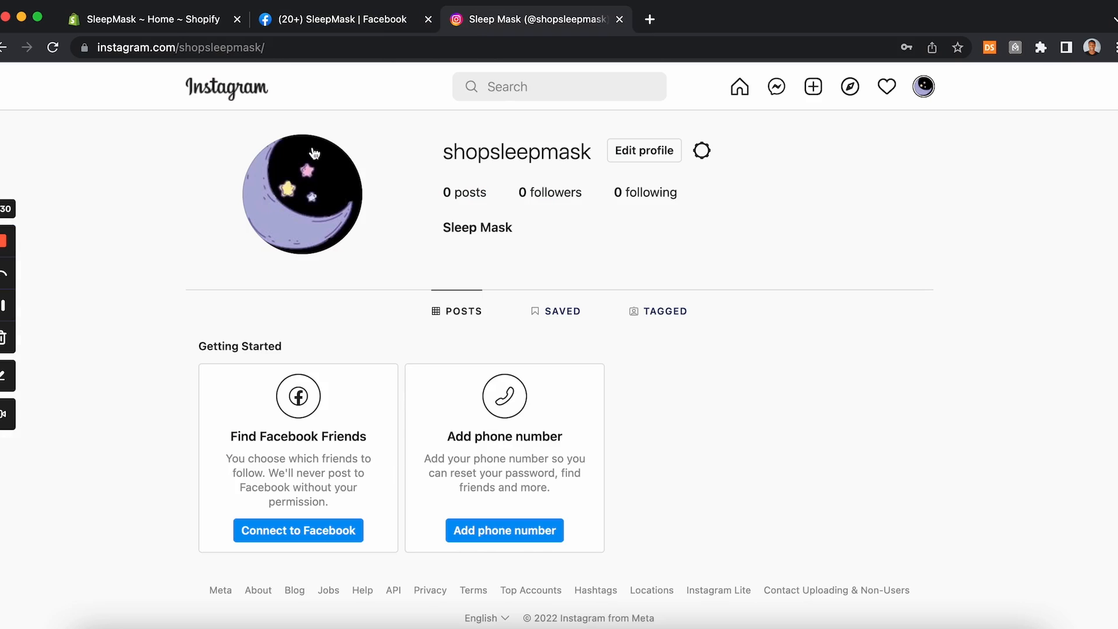
Step: Switch back to the Shopify admin and review the Pick a plan page
left_click(332, 26)
left_click(195, 24)
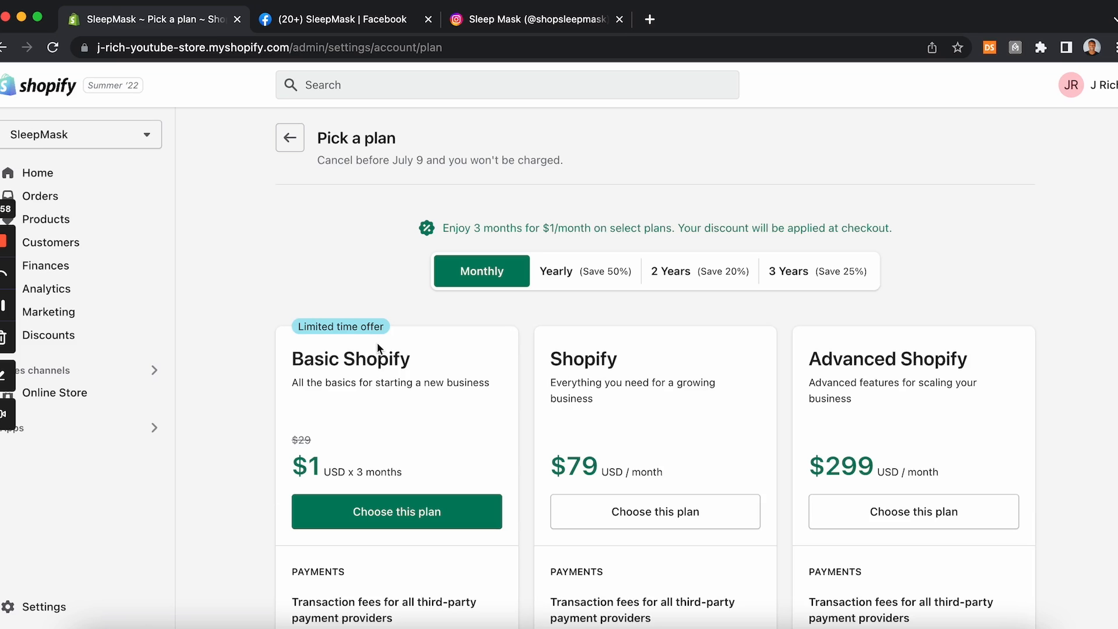
scroll(376, 341, "down", 2)
scroll(376, 342, "up", 2)
scroll(282, 273, "down", 1)
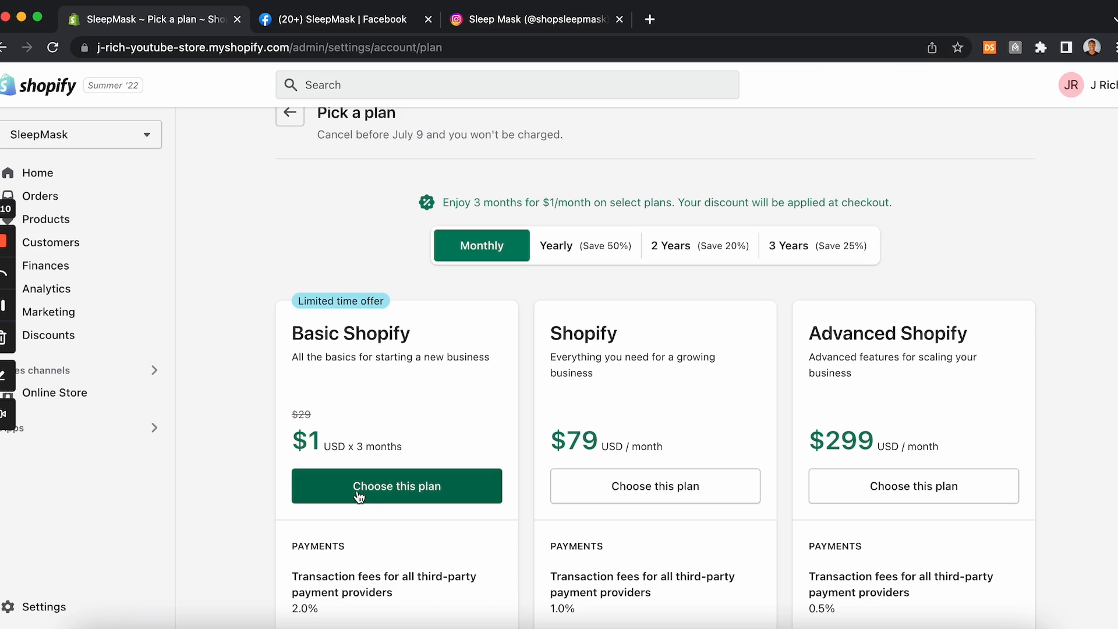
Step: Reload the Shopify admin Home page and glance at the SleepMask Facebook page
left_click(385, 23)
left_click(187, 20)
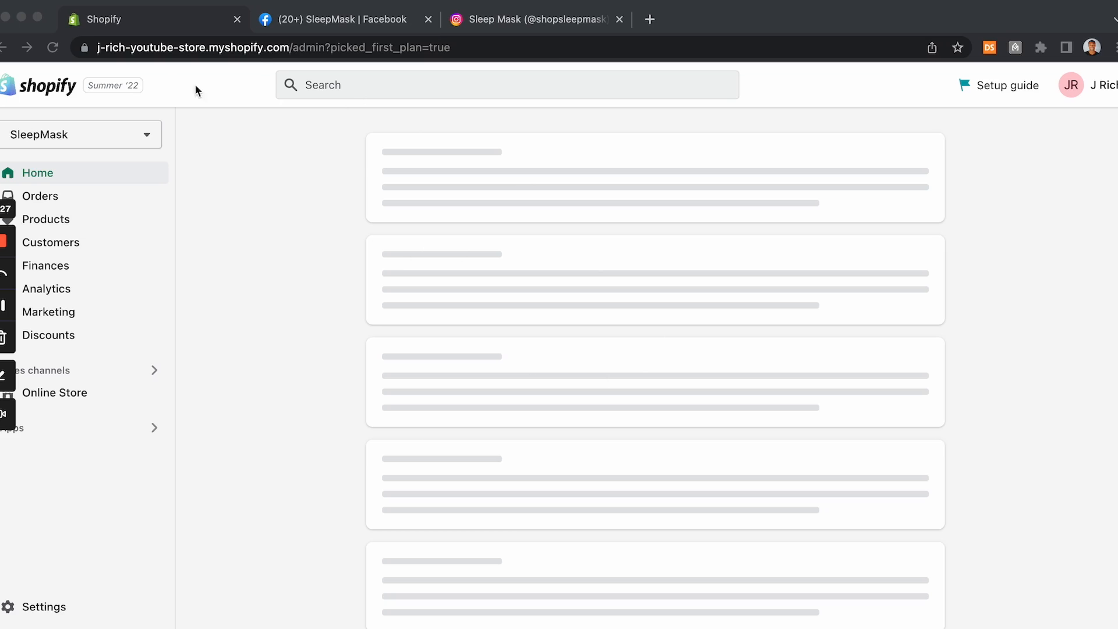
left_click(53, 47)
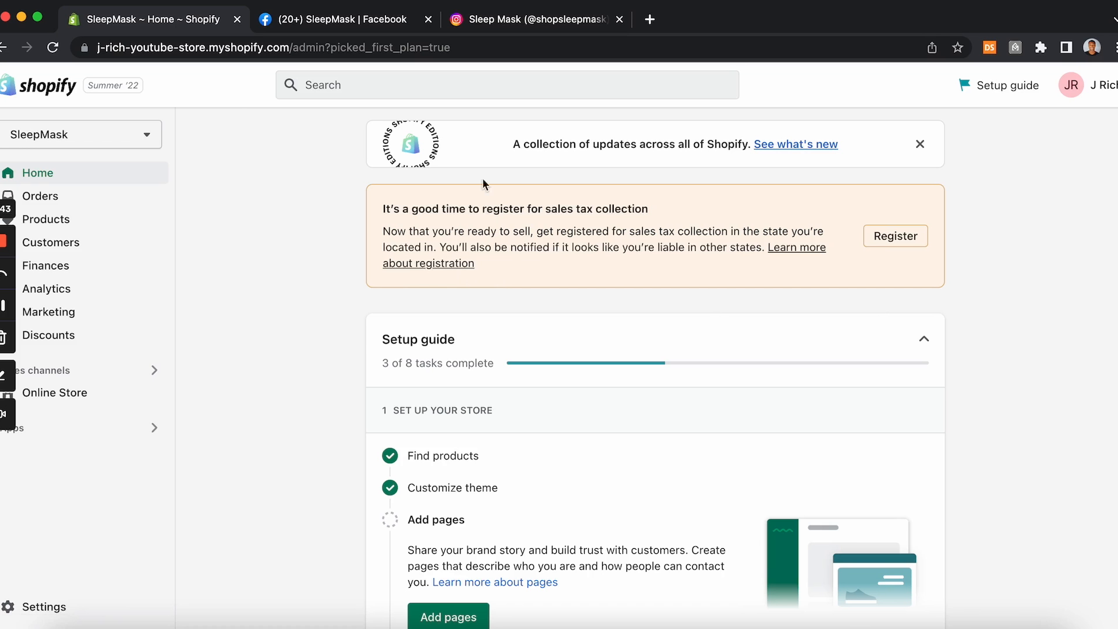
left_click(324, 22)
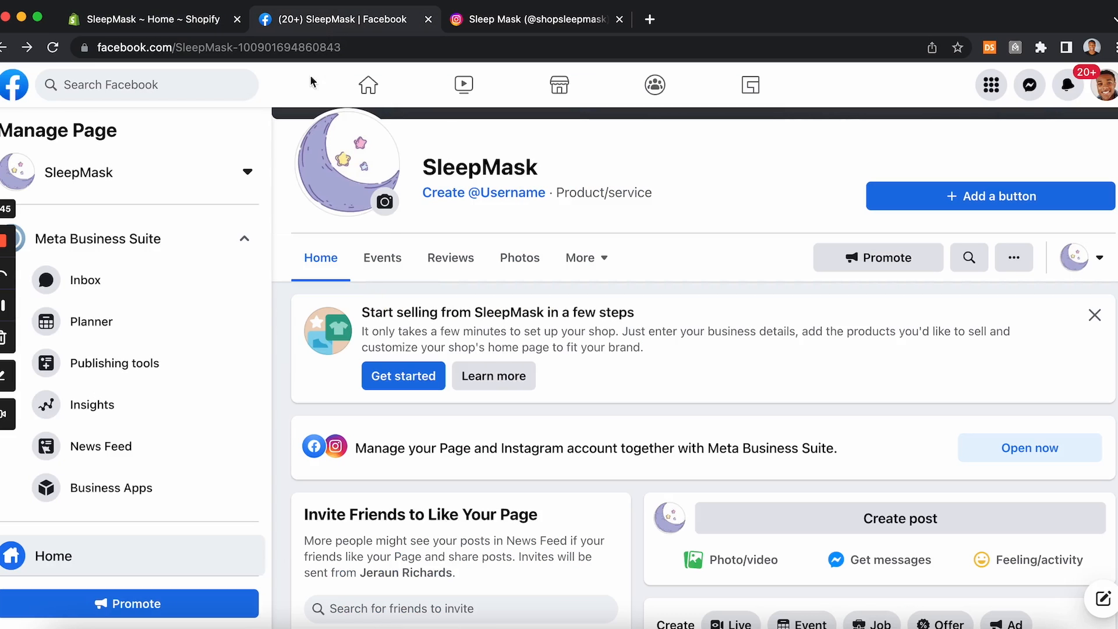
left_click(194, 19)
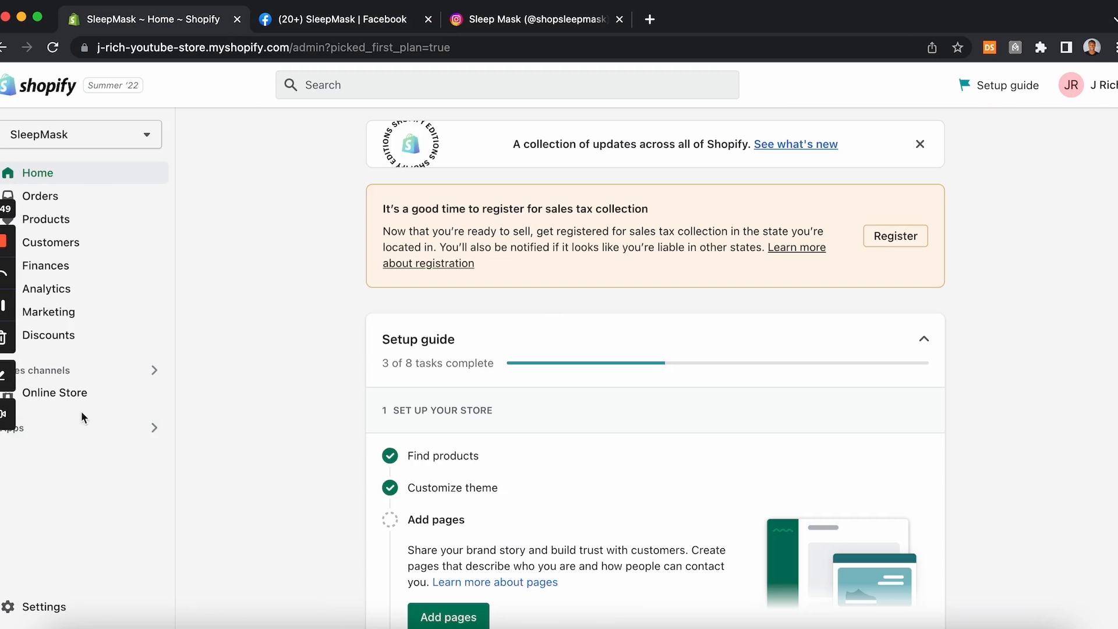
Step: Open the Online Store preferences and preview the live storefront in a new tab
left_click(82, 396)
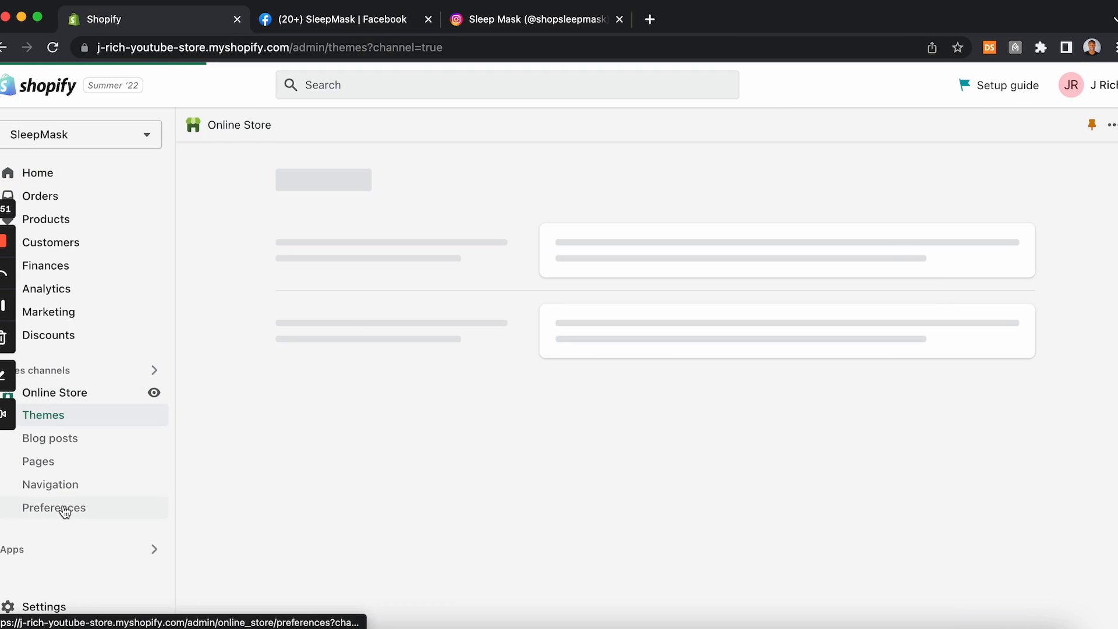
left_click(64, 509)
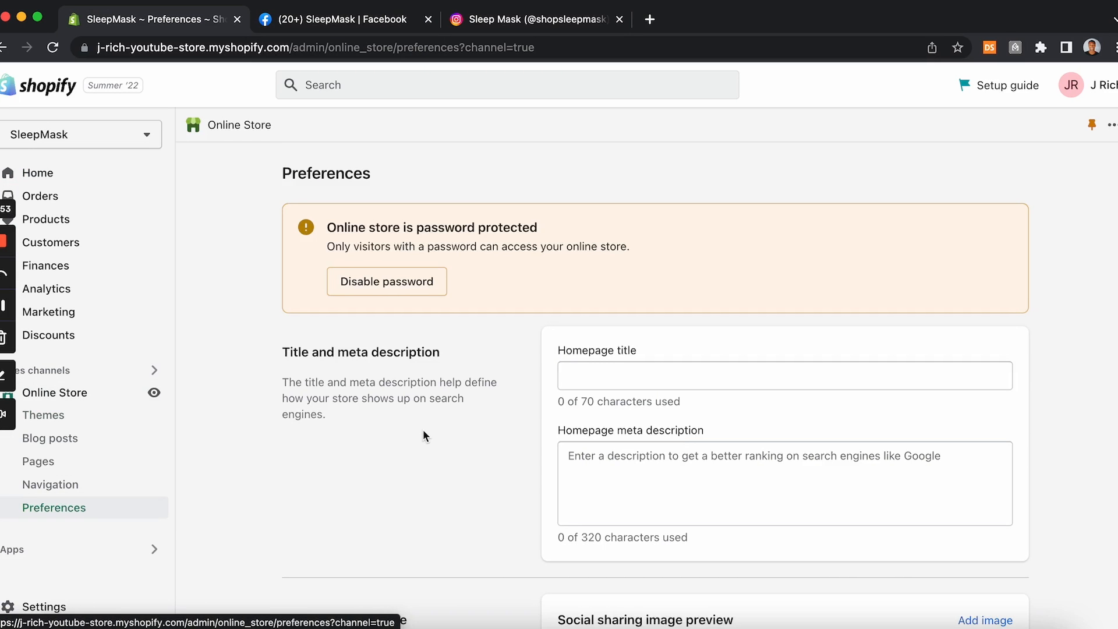
scroll(423, 431, "down", 5)
scroll(423, 431, "up", 3)
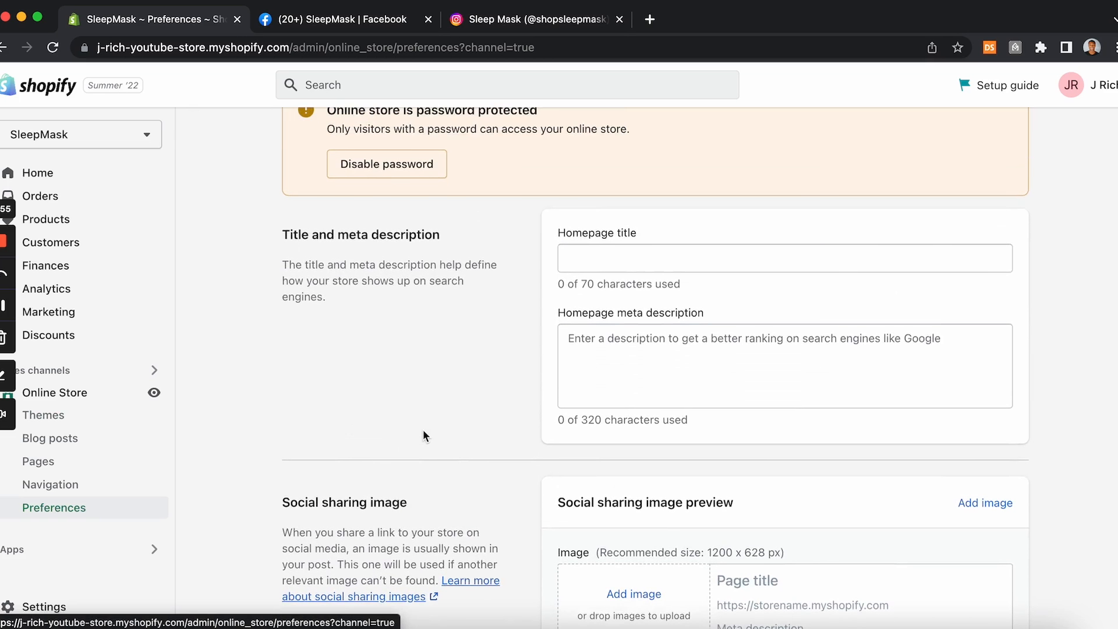
scroll(414, 375, "up", 2)
scroll(406, 364, "down", 10)
scroll(407, 365, "up", 10)
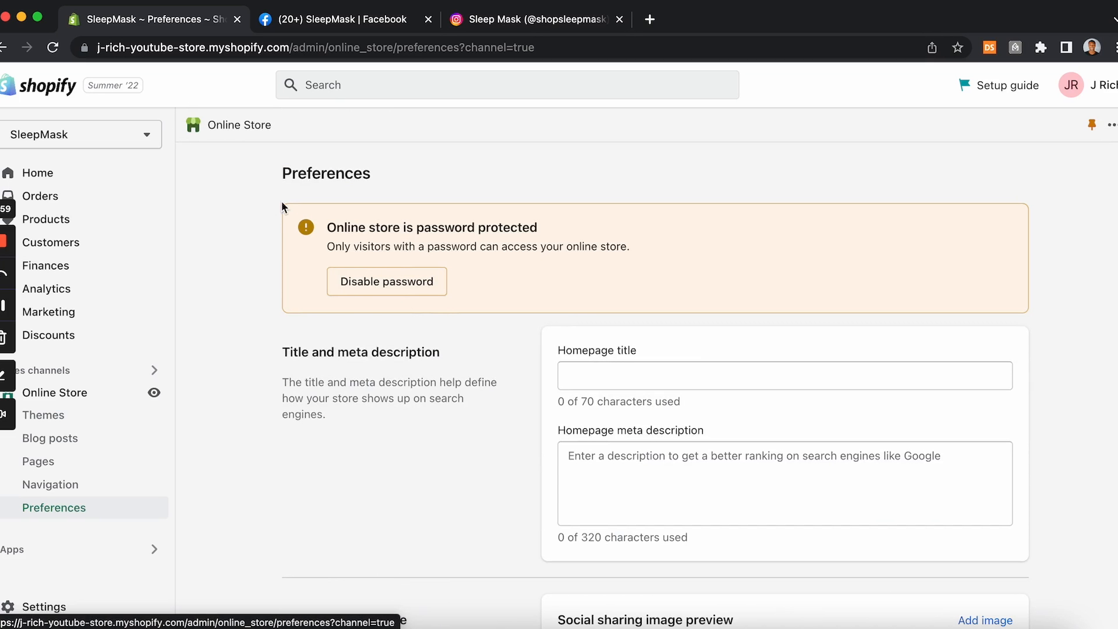
left_click(155, 395)
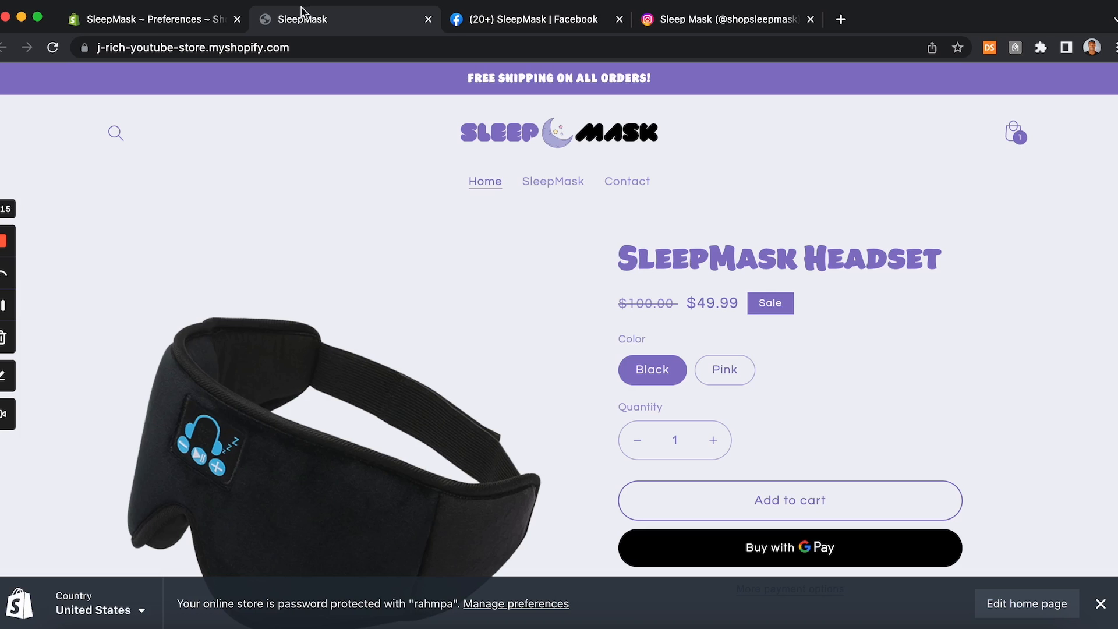
left_click(213, 22)
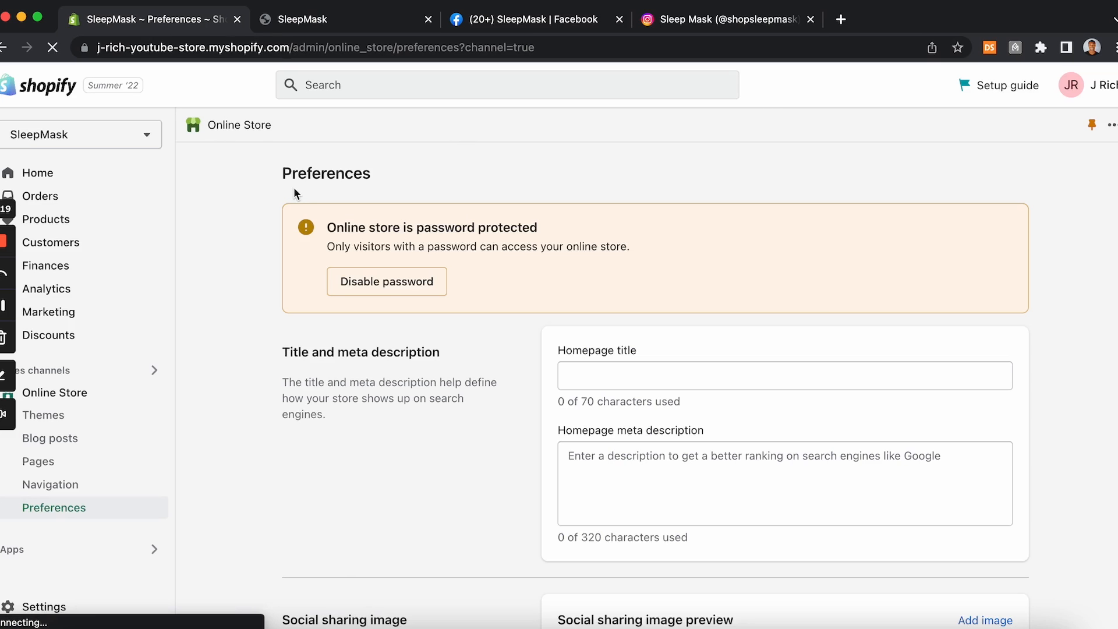
Step: Disable the online store password protection, save, and close the store-open confirmation
left_click(381, 283)
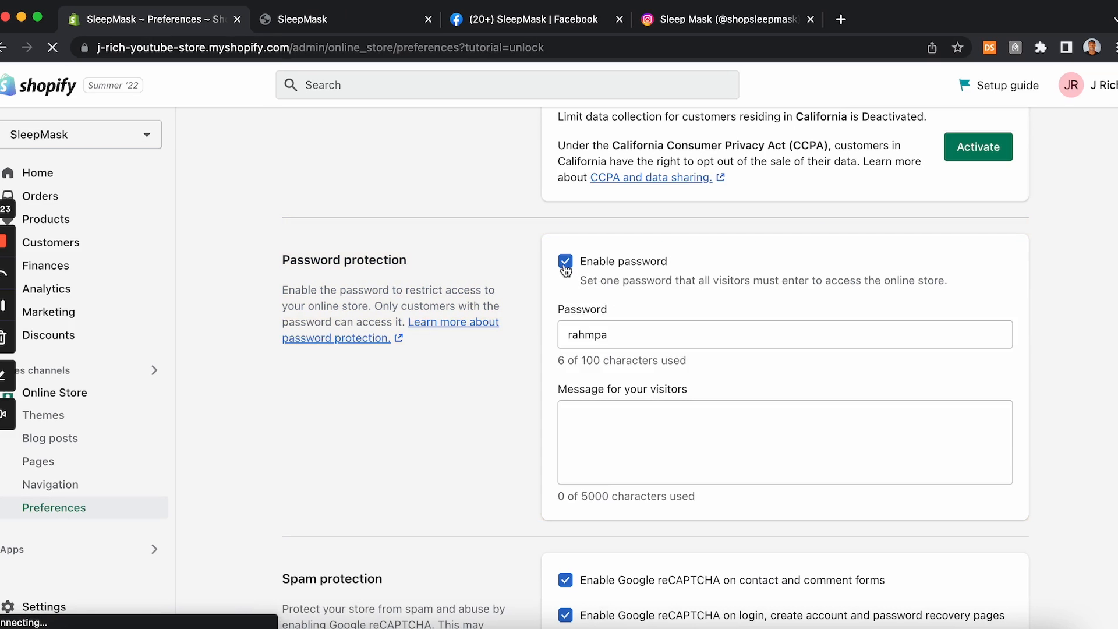
left_click(565, 265)
left_click(1002, 90)
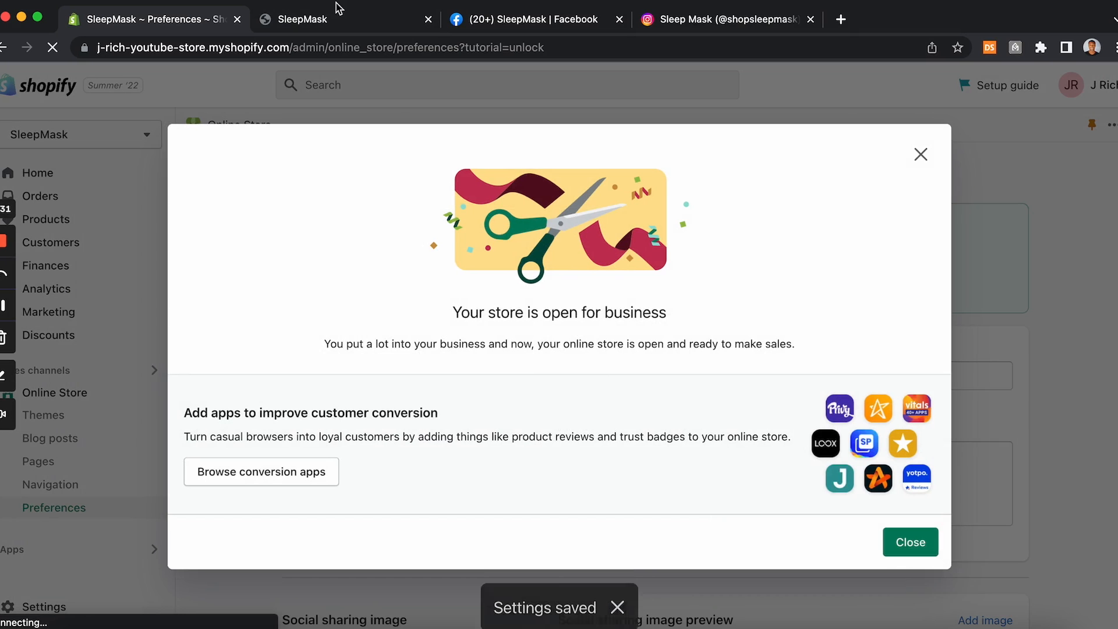
left_click(495, 20)
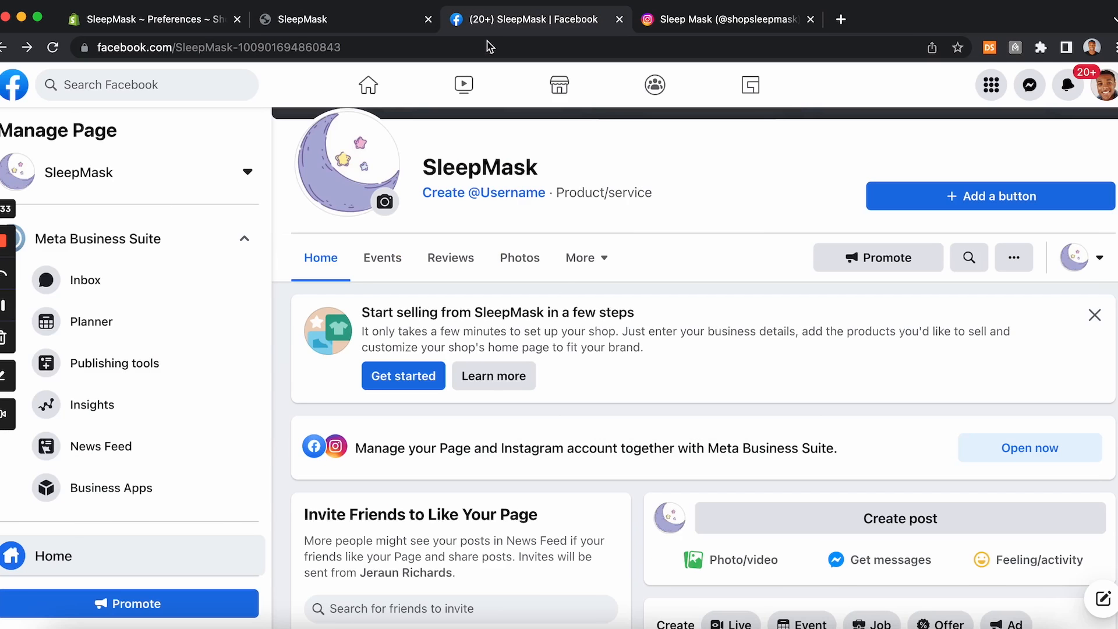
left_click(213, 13)
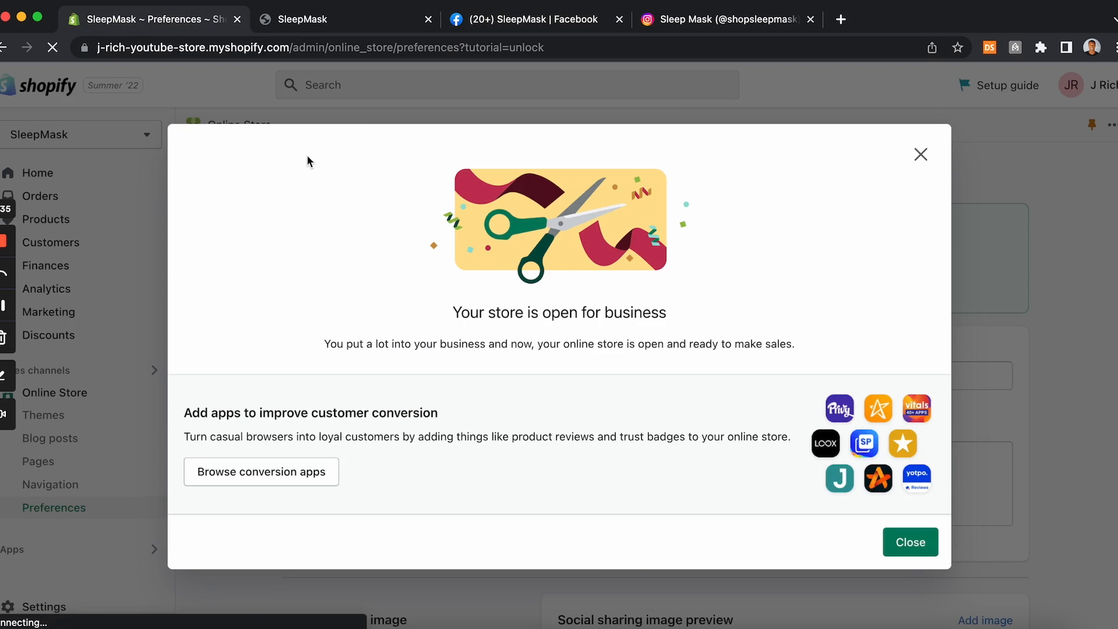
left_click(911, 542)
Step: Open the Facebook Pixel setup and start the Facebook and Instagram shop setup
scroll(661, 455, "down", 10)
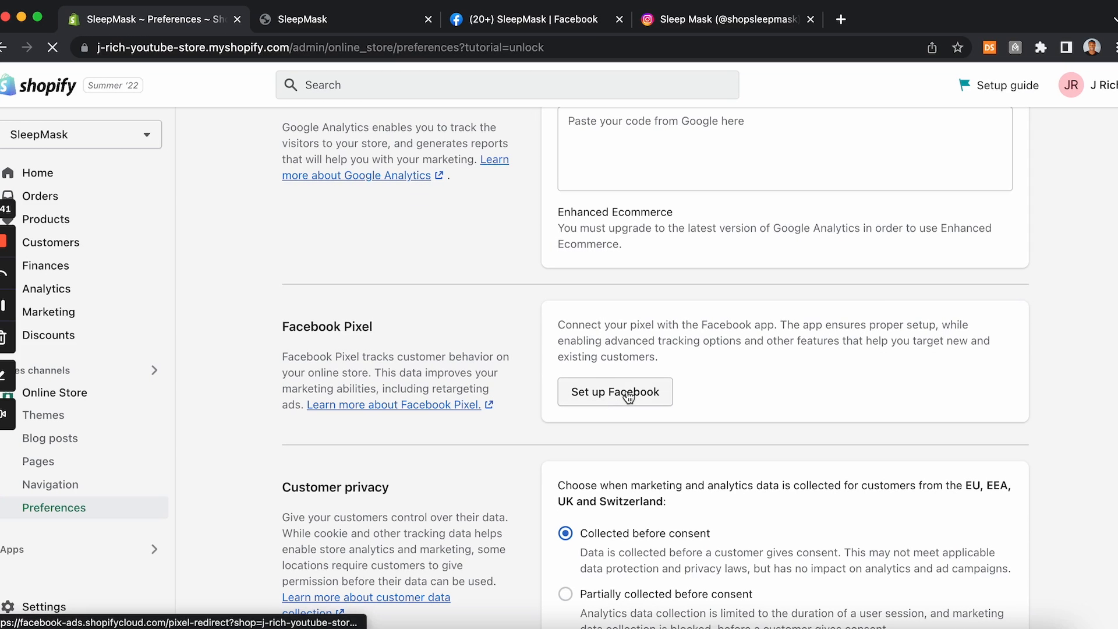
left_click(628, 394)
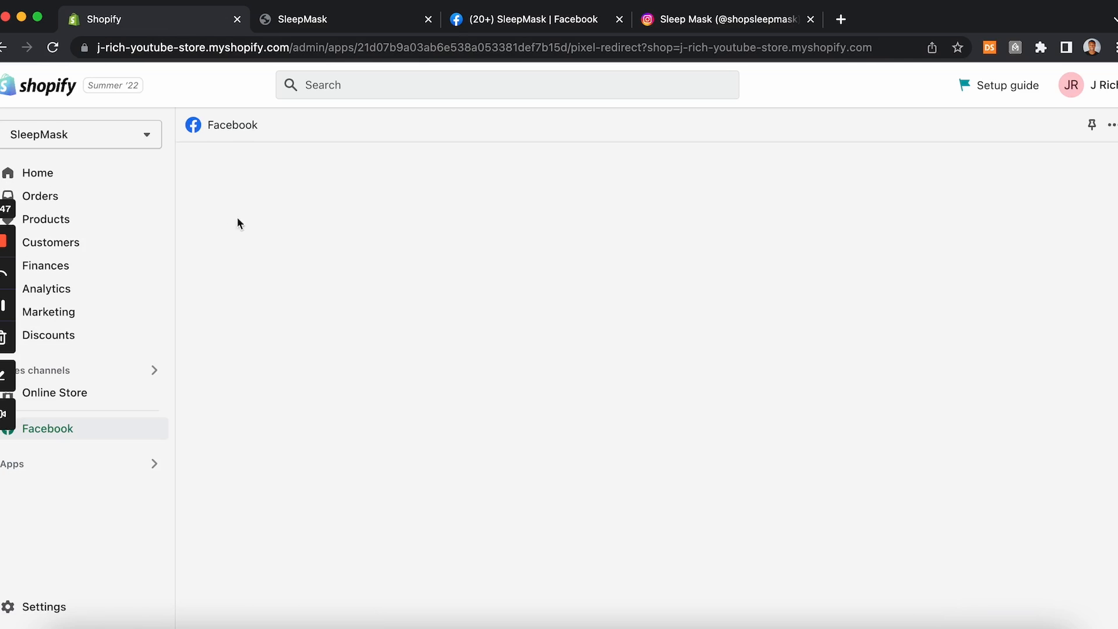
left_click(52, 47)
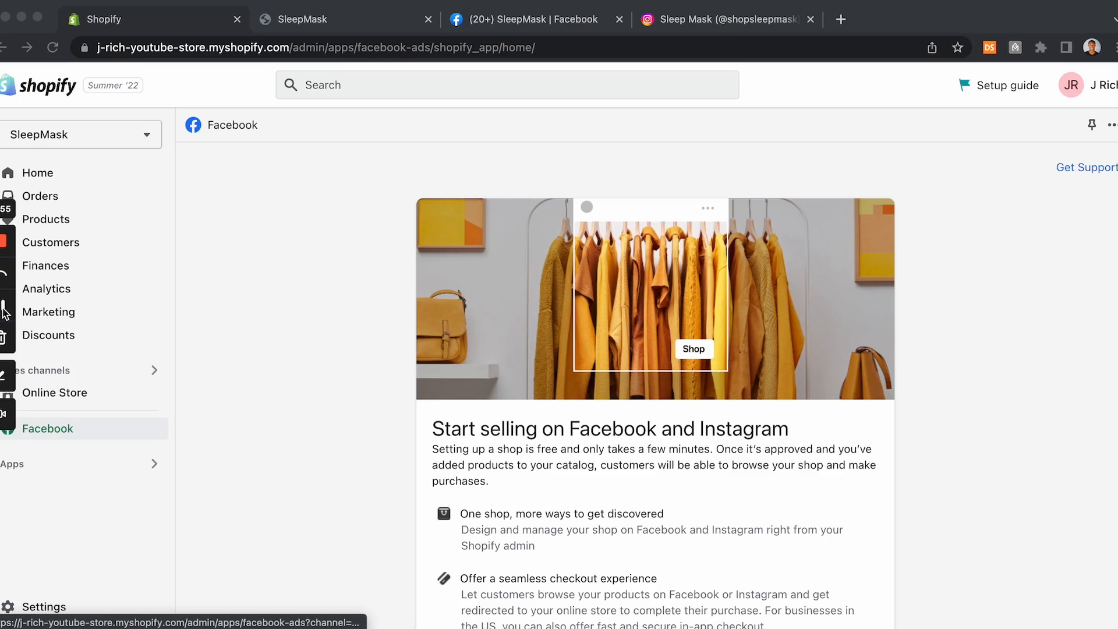
scroll(628, 184, "down", 4)
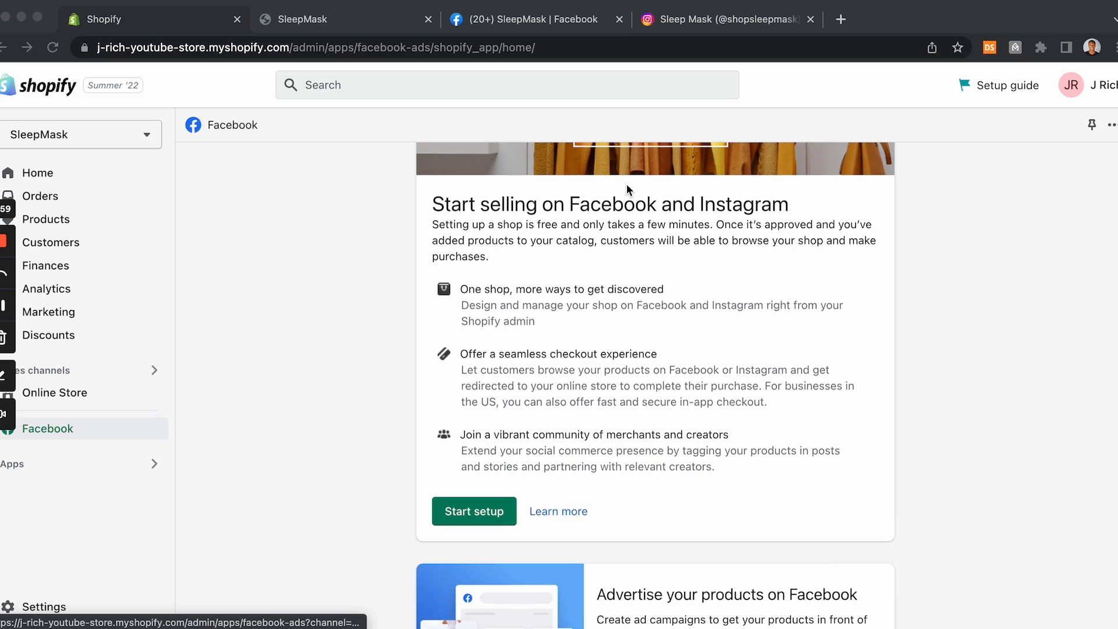
scroll(626, 185, "down", 3)
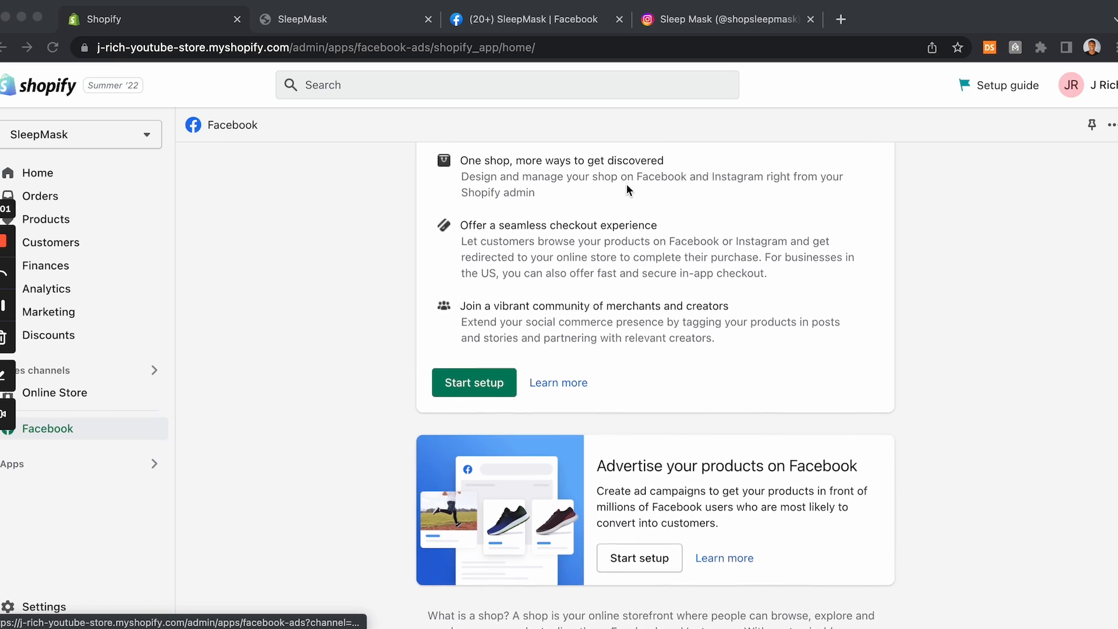
left_click(477, 395)
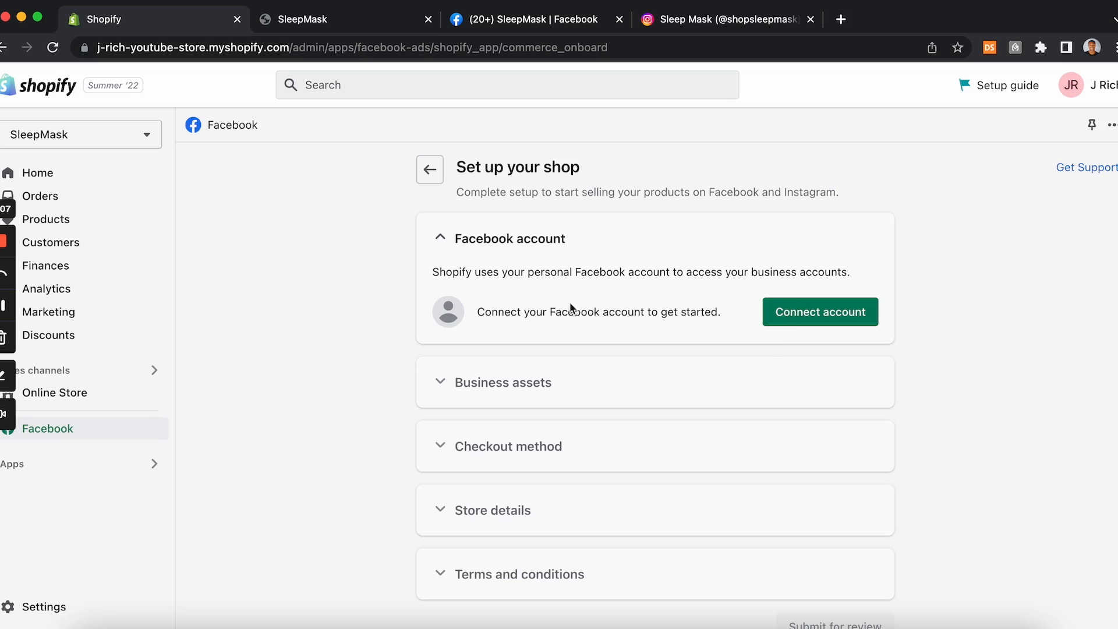
Step: Connect the Facebook account, confirming it and allowing Facebook to share business assets with Shopify
left_click(799, 312)
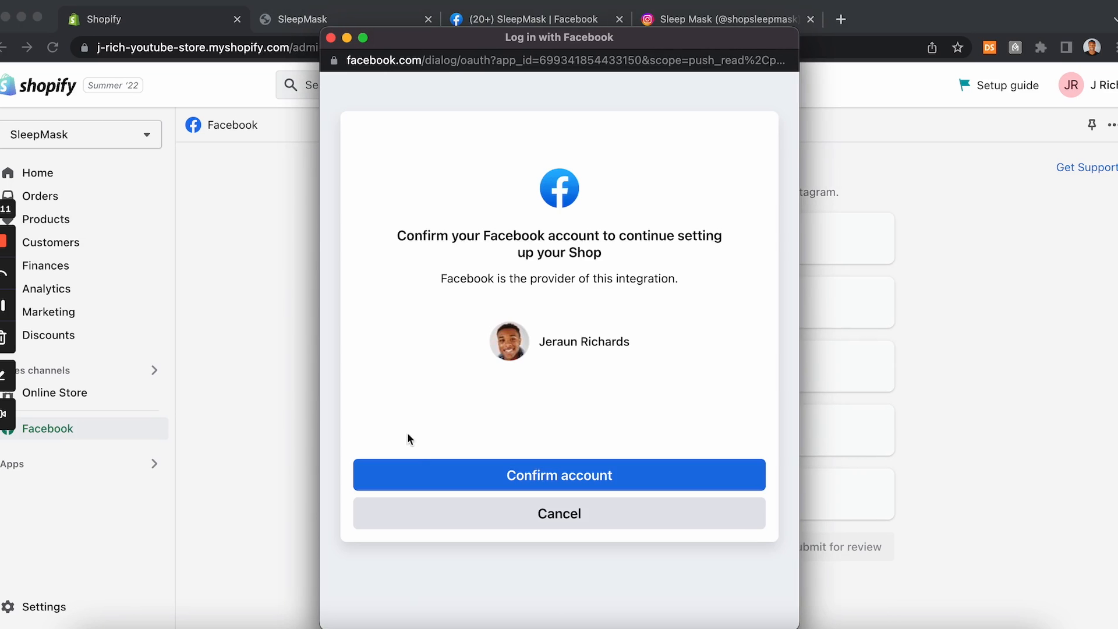
left_click(412, 474)
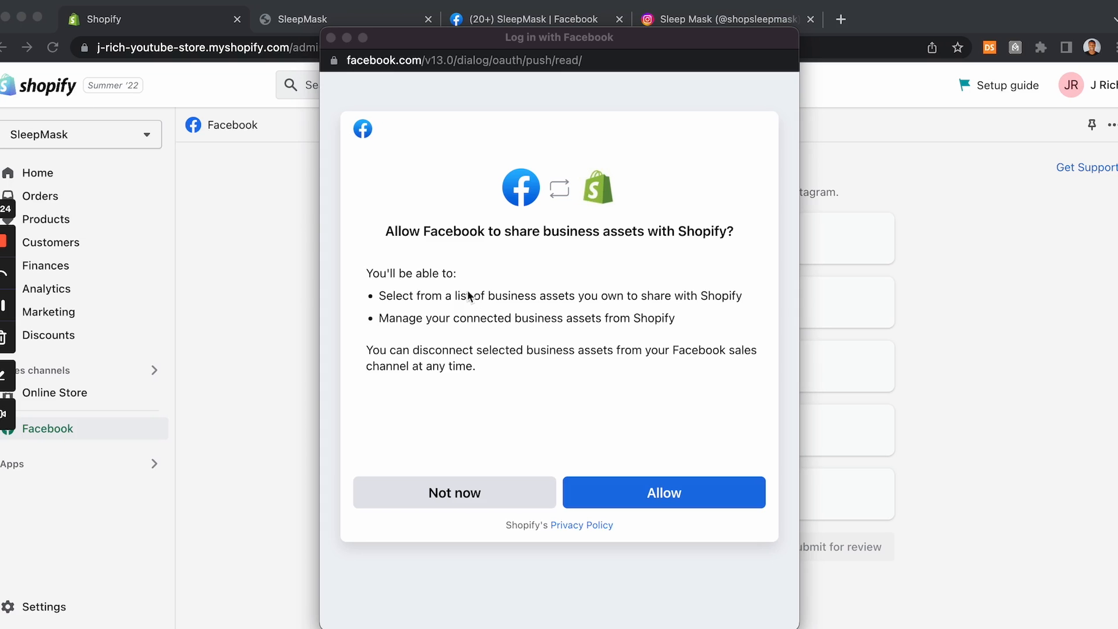
left_click(649, 497)
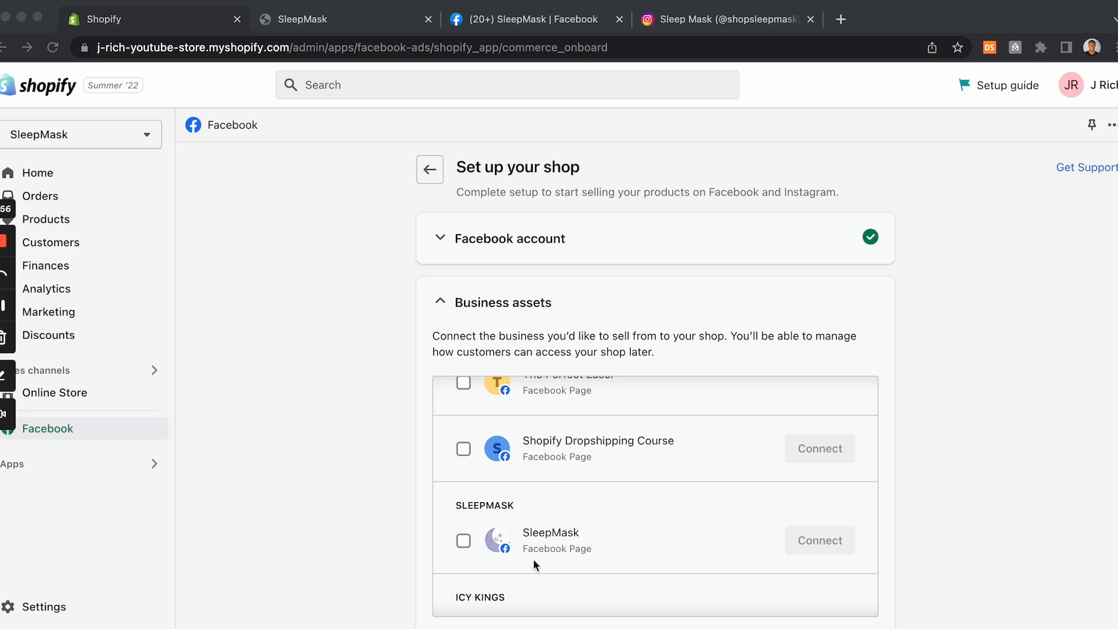
Step: Connect the SleepMask Facebook Page as the business asset and save Your Shopify online store as the checkout method
left_click(464, 547)
left_click(464, 541)
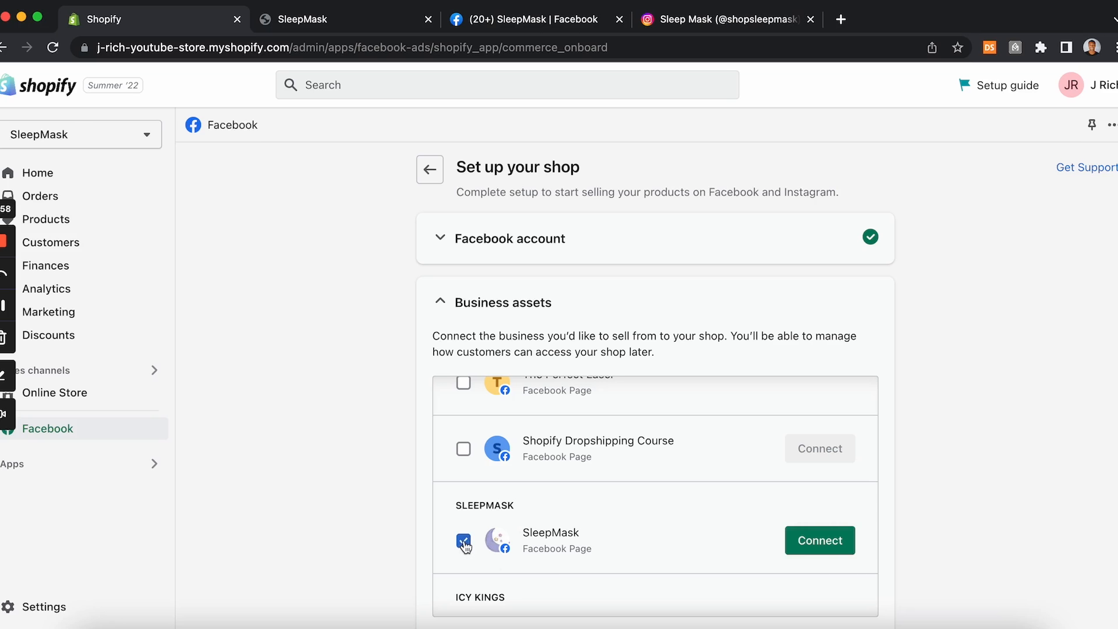
left_click(848, 552)
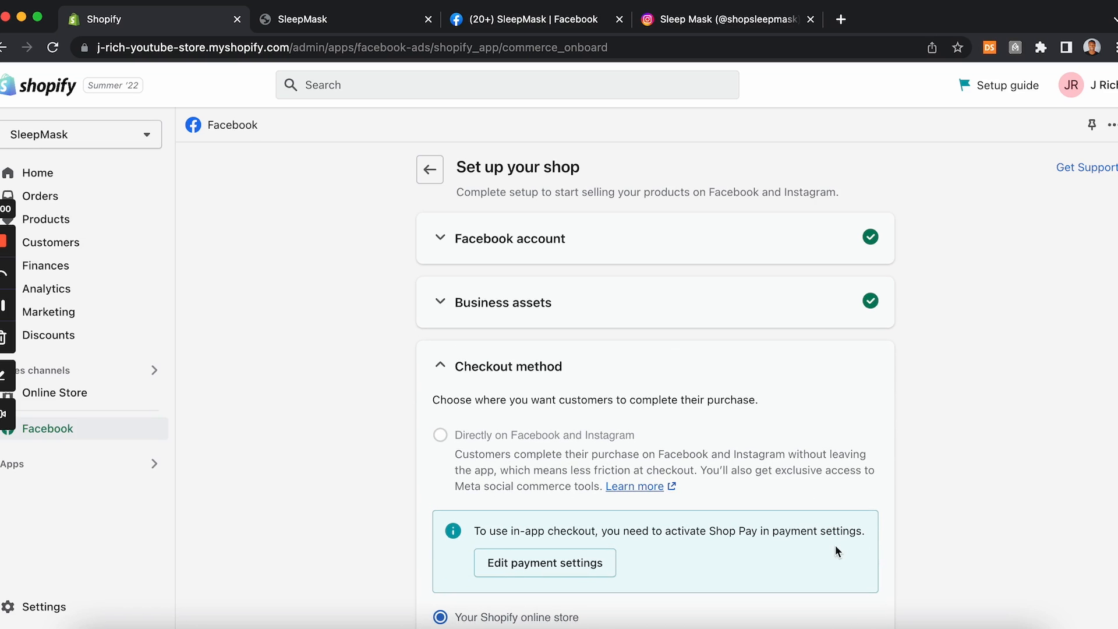
scroll(701, 417, "down", 3)
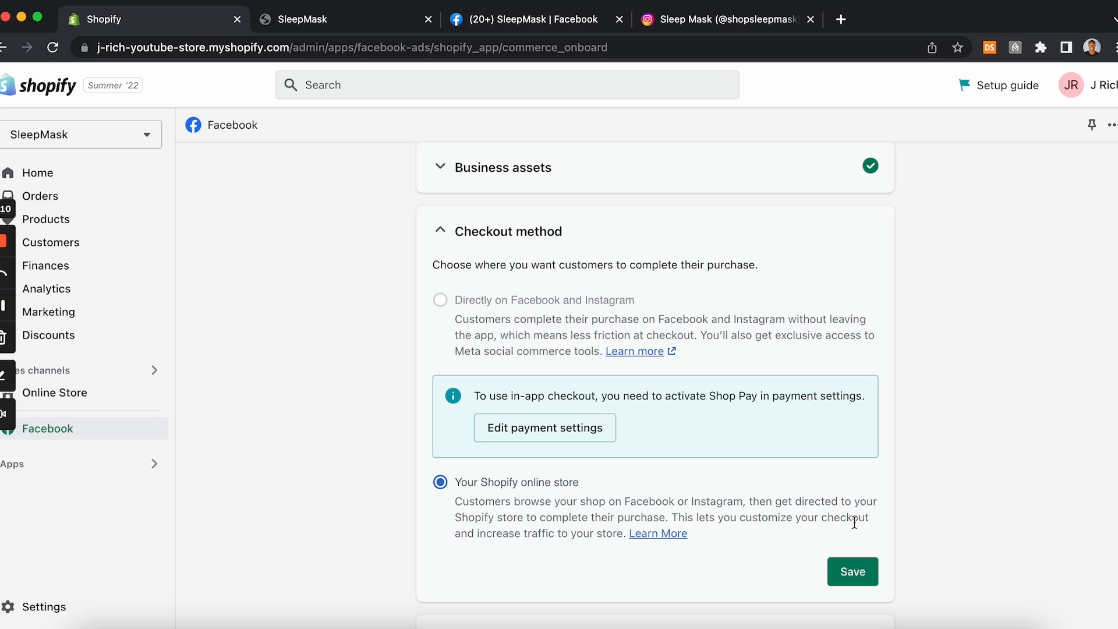
left_click(857, 573)
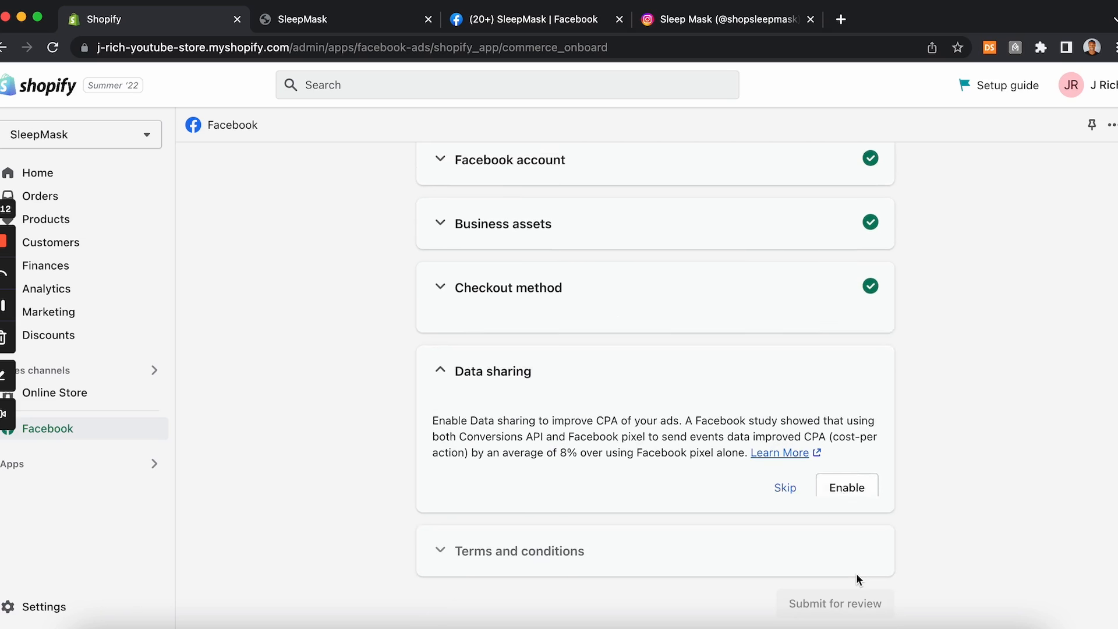
Step: Enable data sharing with the Enhanced preference and save it
scroll(588, 354, "down", 2)
scroll(588, 354, "up", 2)
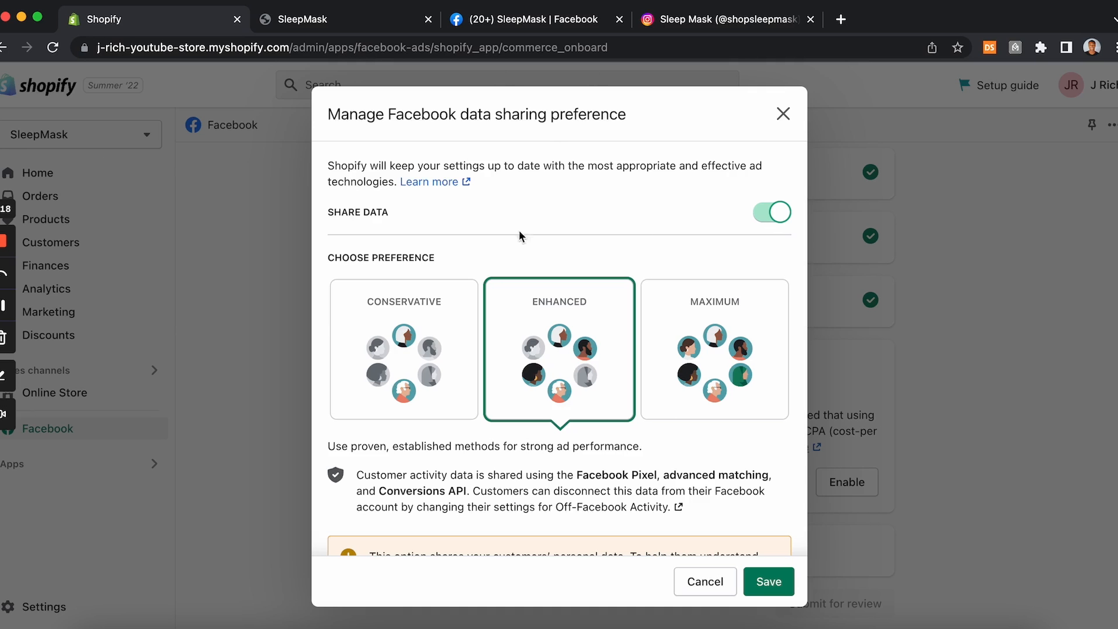
scroll(513, 333, "down", 3)
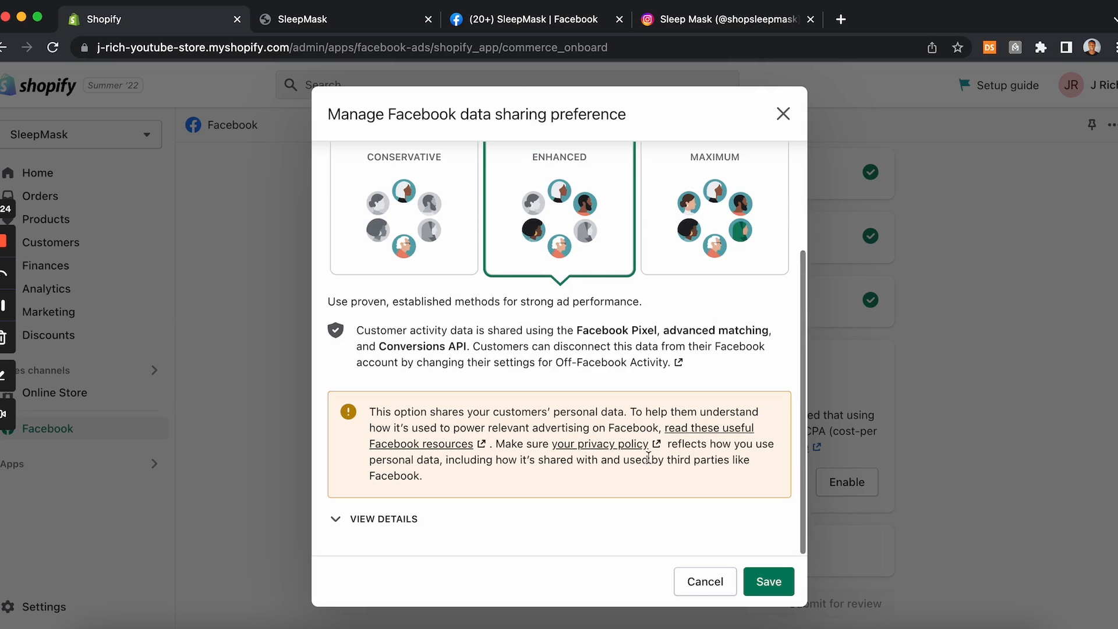
left_click(769, 579)
scroll(768, 574, "down", 3)
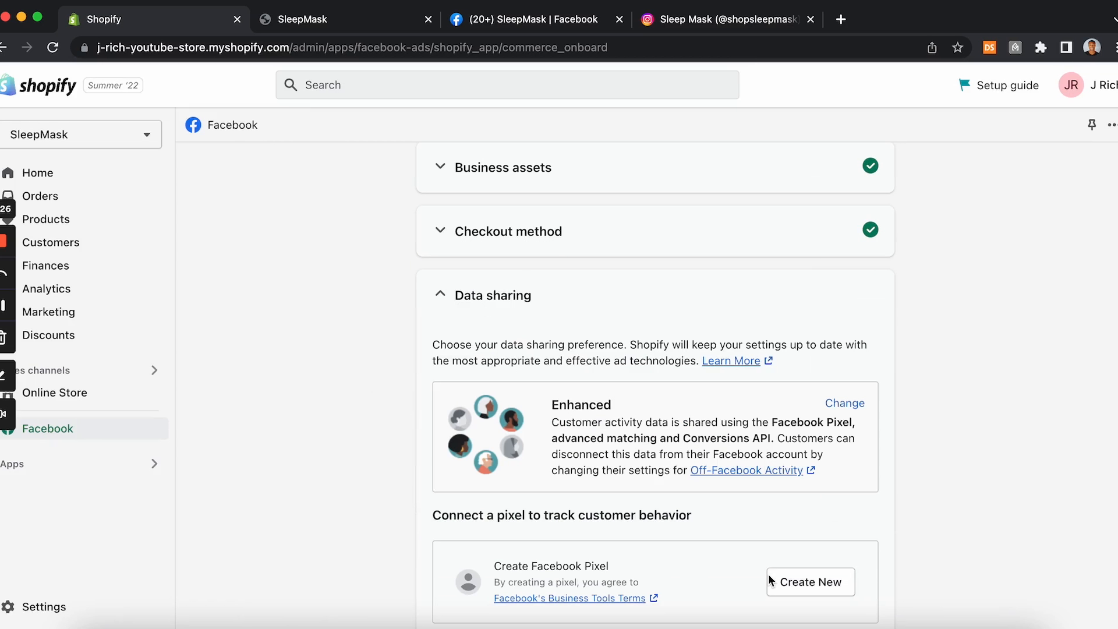
scroll(768, 575, "down", 3)
scroll(768, 575, "down", 1)
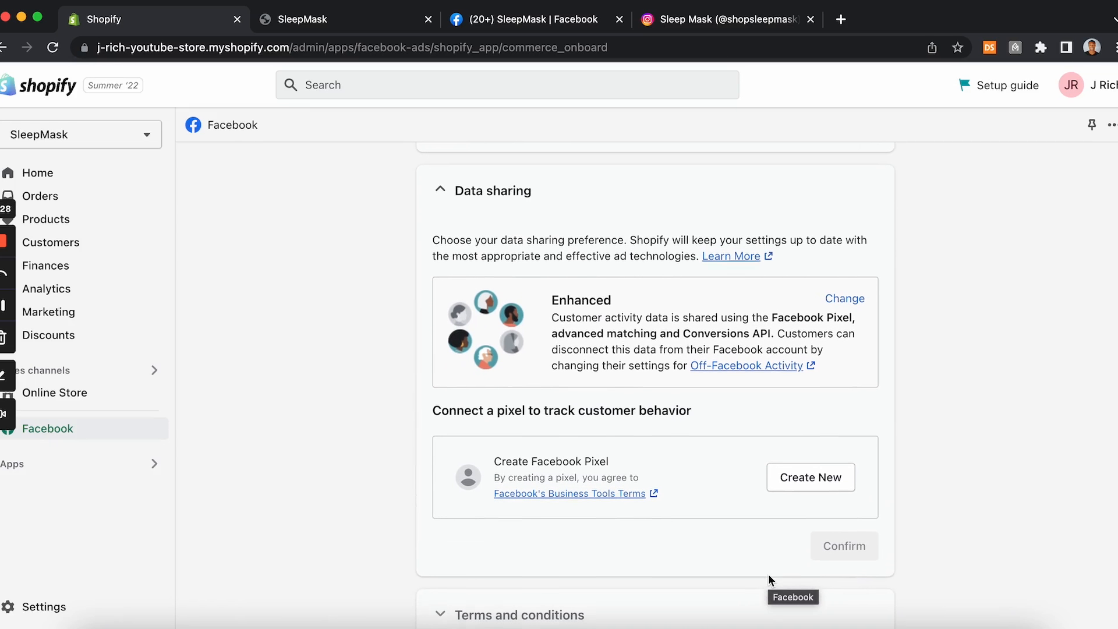
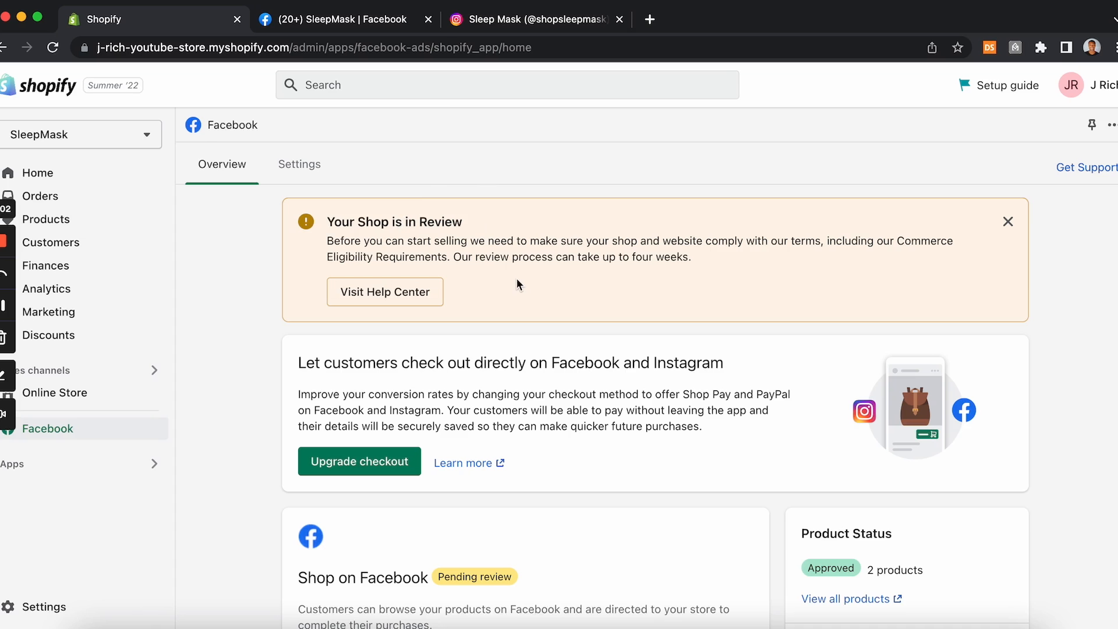
Step: Review the store's Facebook sales channel overview and compare it with the SleepMask Facebook page
scroll(516, 284, "down", 5)
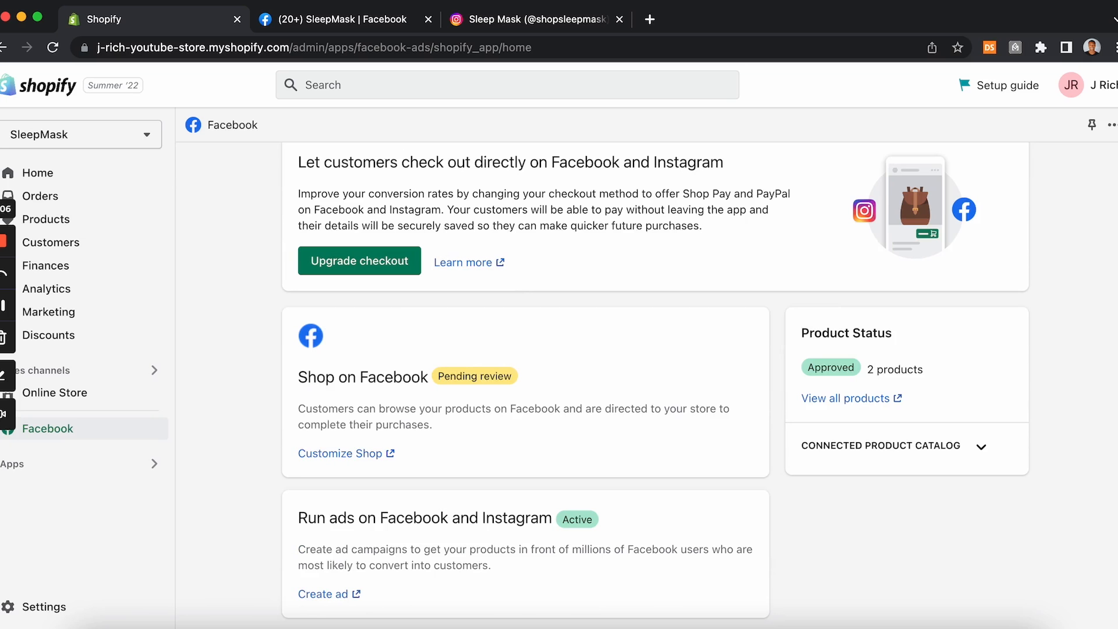
scroll(382, 285, "up", 5)
left_click(356, 23)
left_click(194, 28)
scroll(431, 200, "down", 3)
scroll(365, 572, "up", 3)
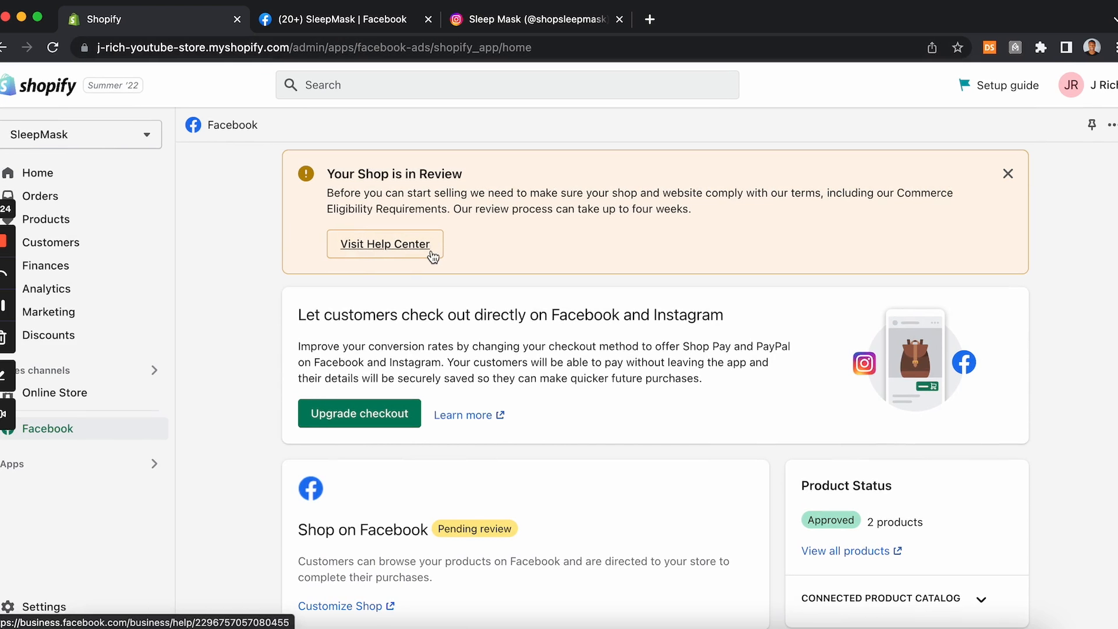
left_click(387, 20)
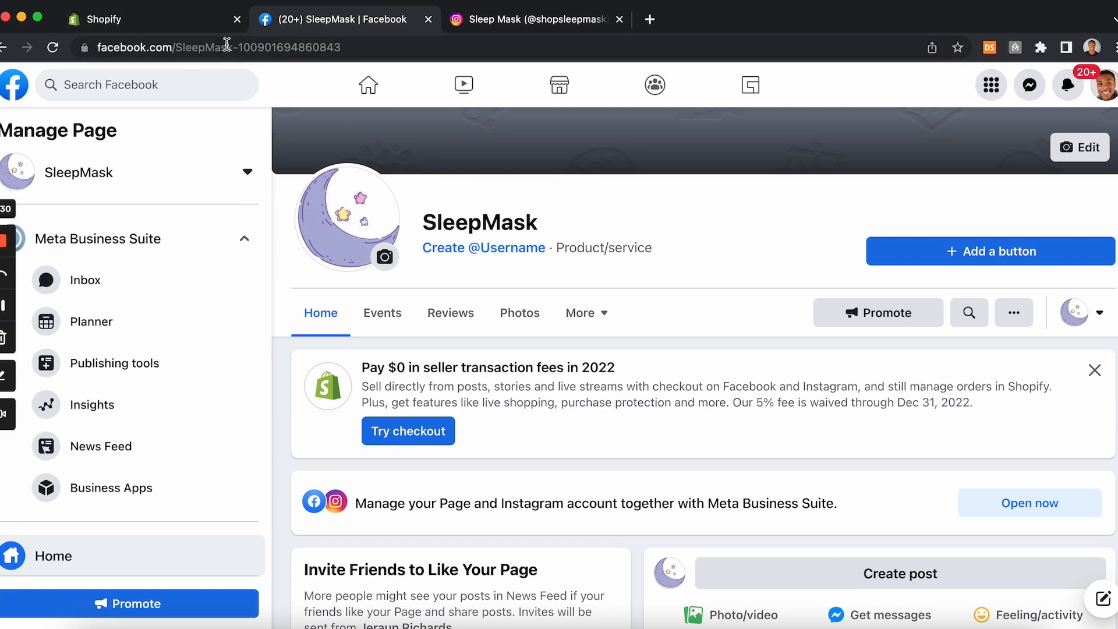
left_click(190, 22)
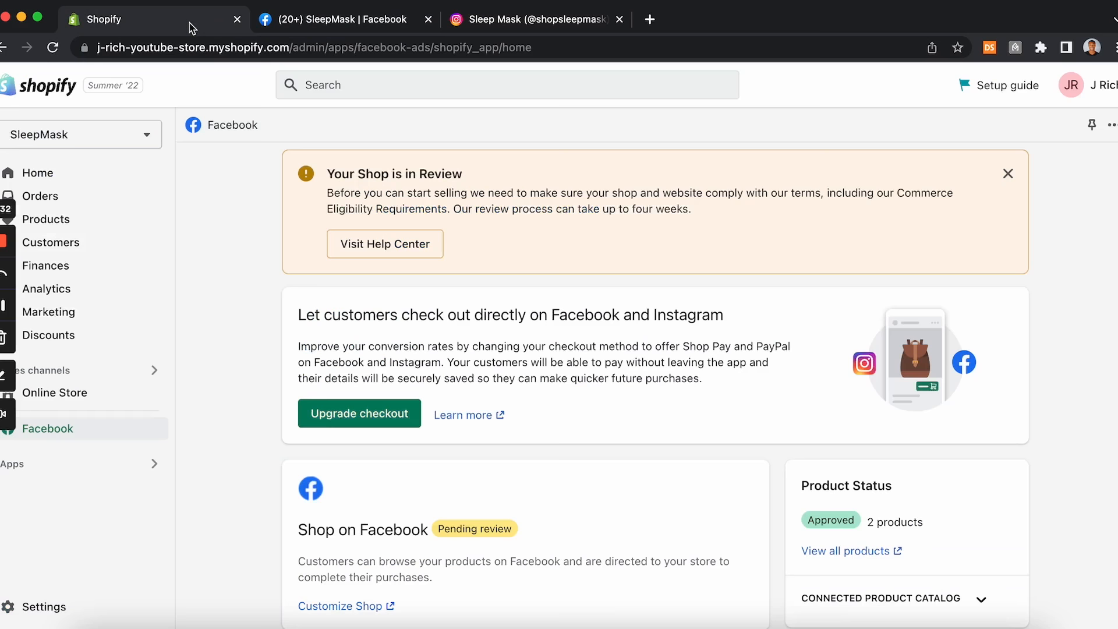
scroll(432, 309, "down", 3)
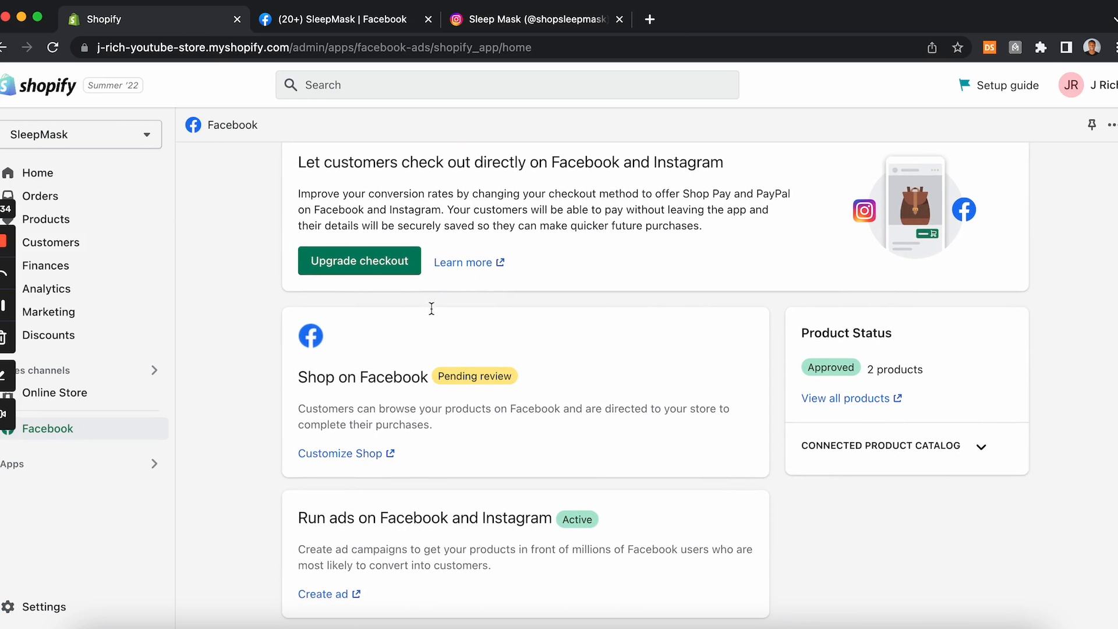
scroll(242, 389, "up", 3)
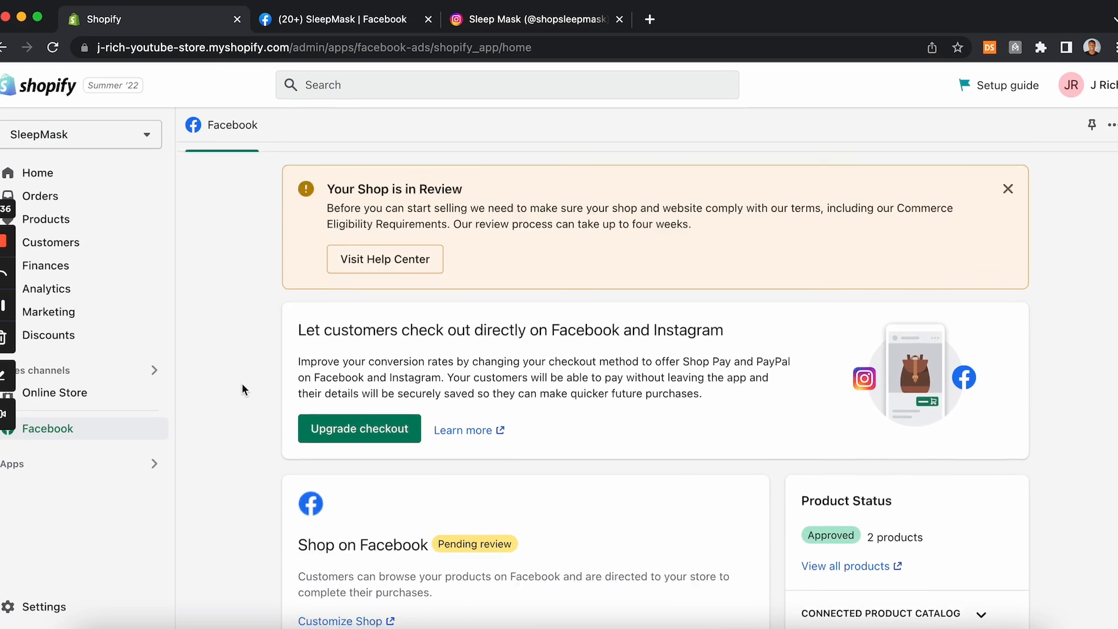
Step: Open Meta Business Suite for the SleepMask page in a new browser tab
left_click(328, 19)
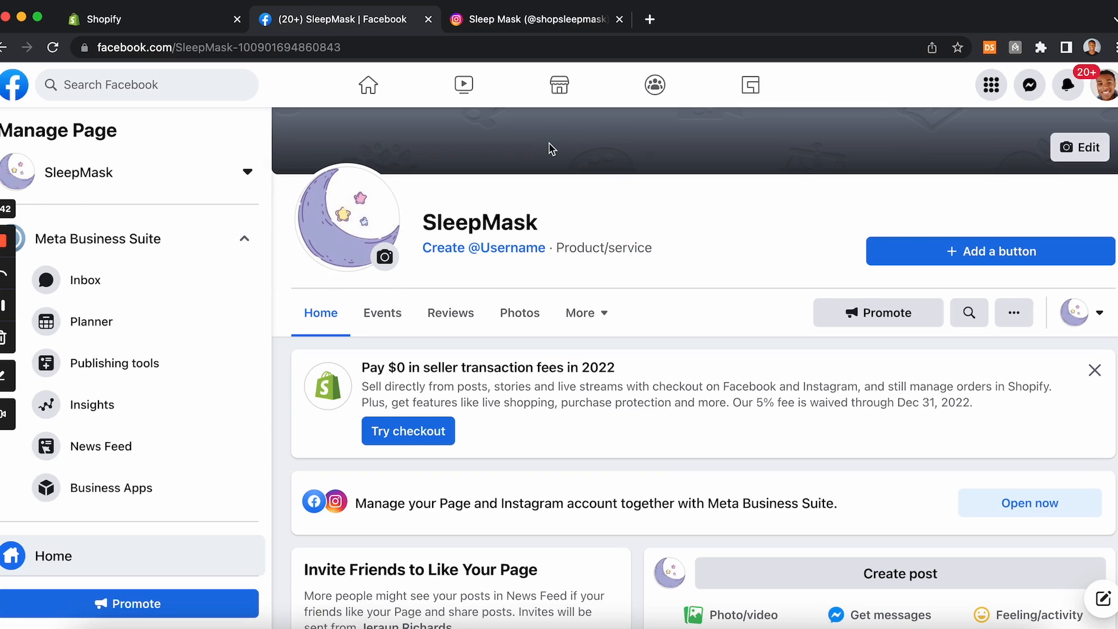
left_click(650, 19)
type("busin")
key("Return")
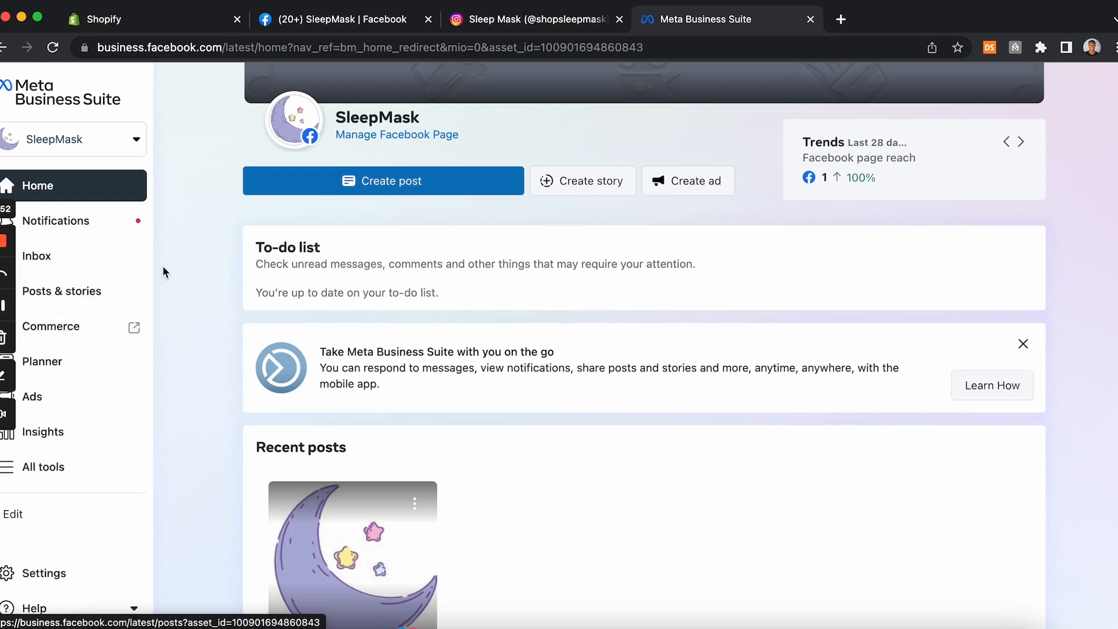
Step: Open Commerce Manager and review the shop's overview, checklist and action-needed items
left_click(91, 329)
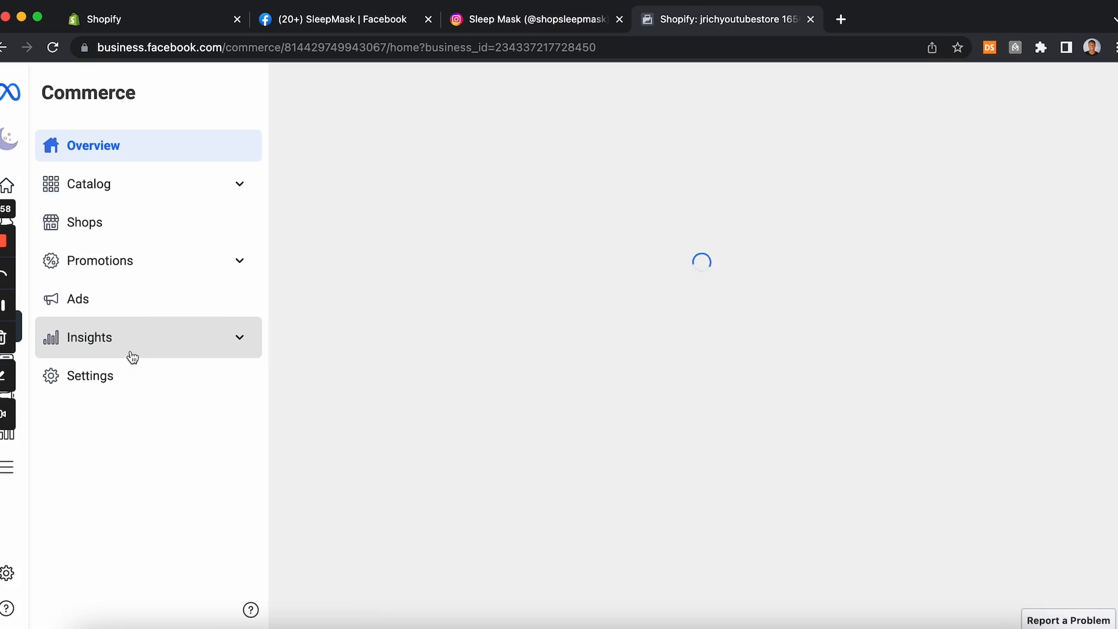
scroll(717, 303, "down", 2)
scroll(716, 303, "up", 2)
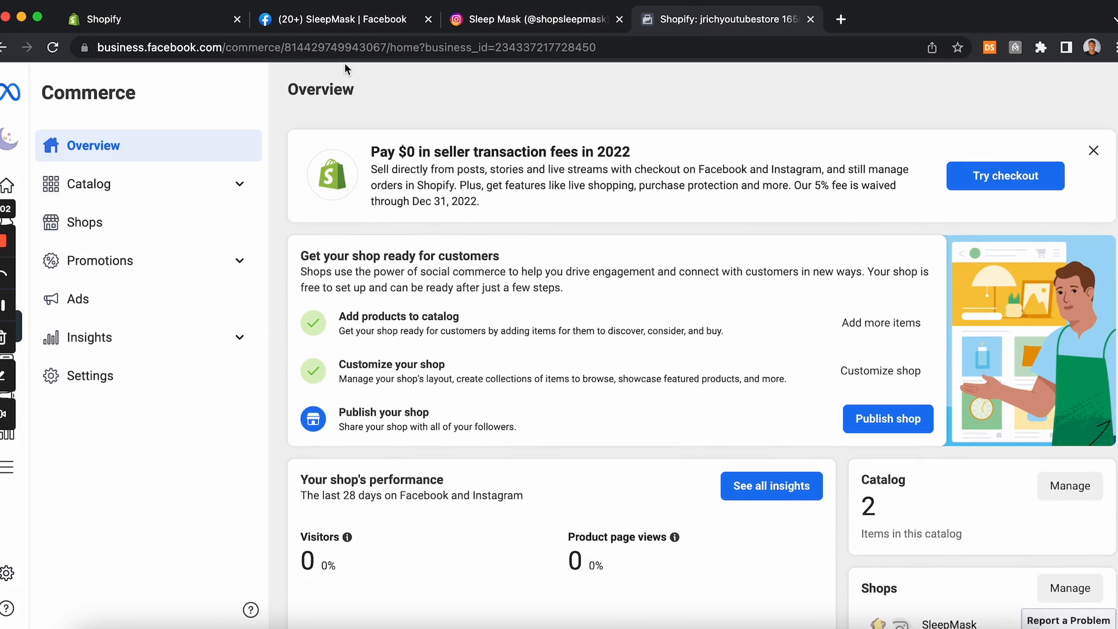
scroll(343, 69, "down", 2)
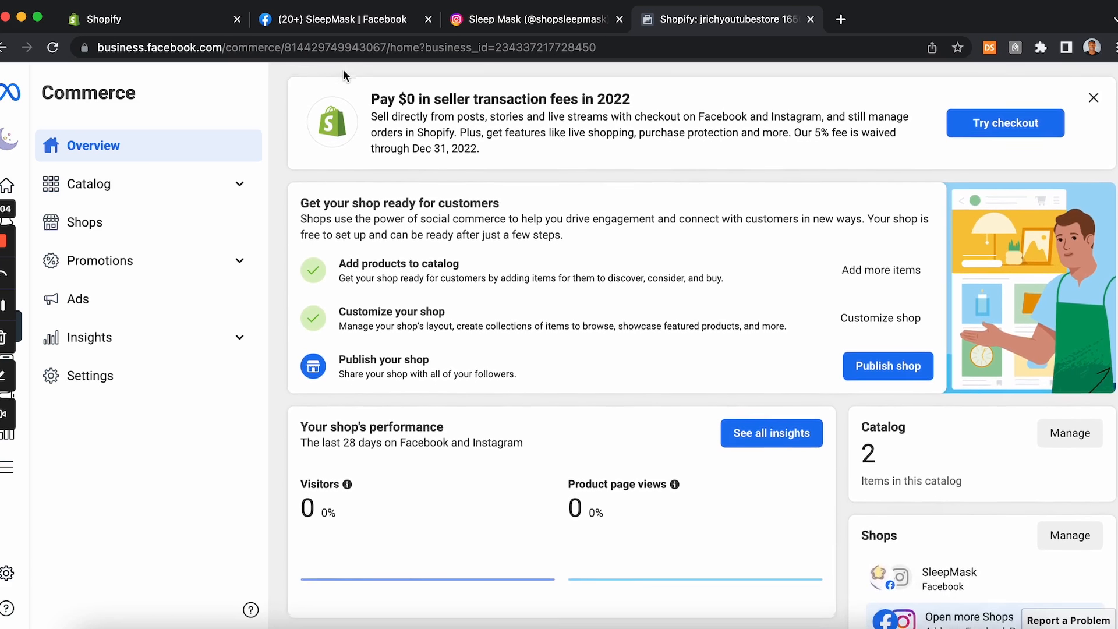
scroll(344, 69, "up", 1)
scroll(452, 319, "down", 5)
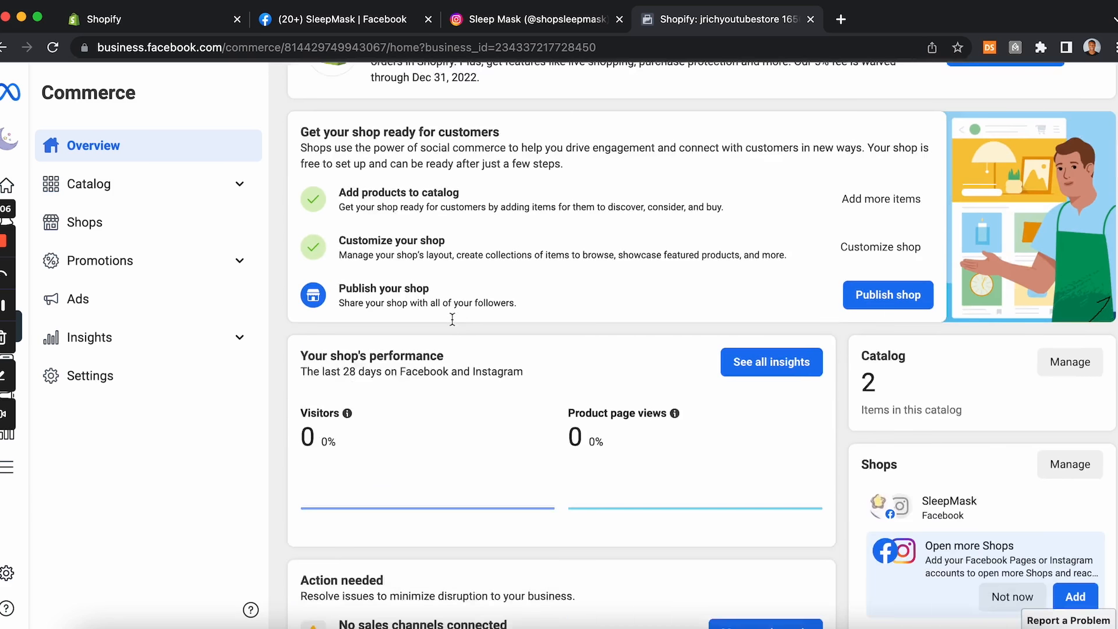
scroll(452, 319, "down", 4)
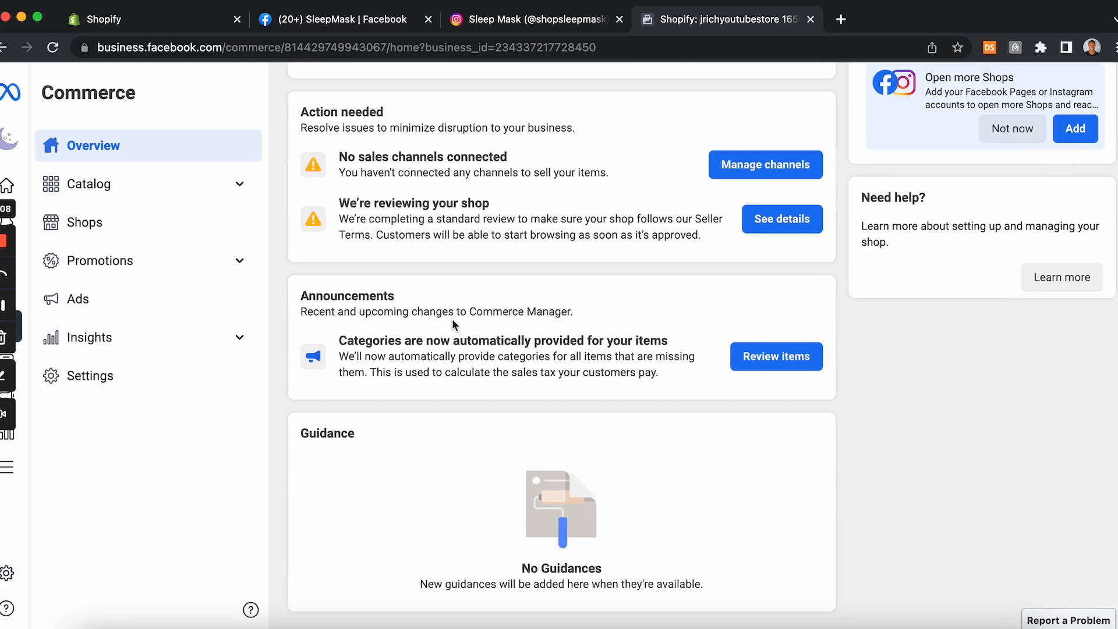
scroll(452, 320, "up", 10)
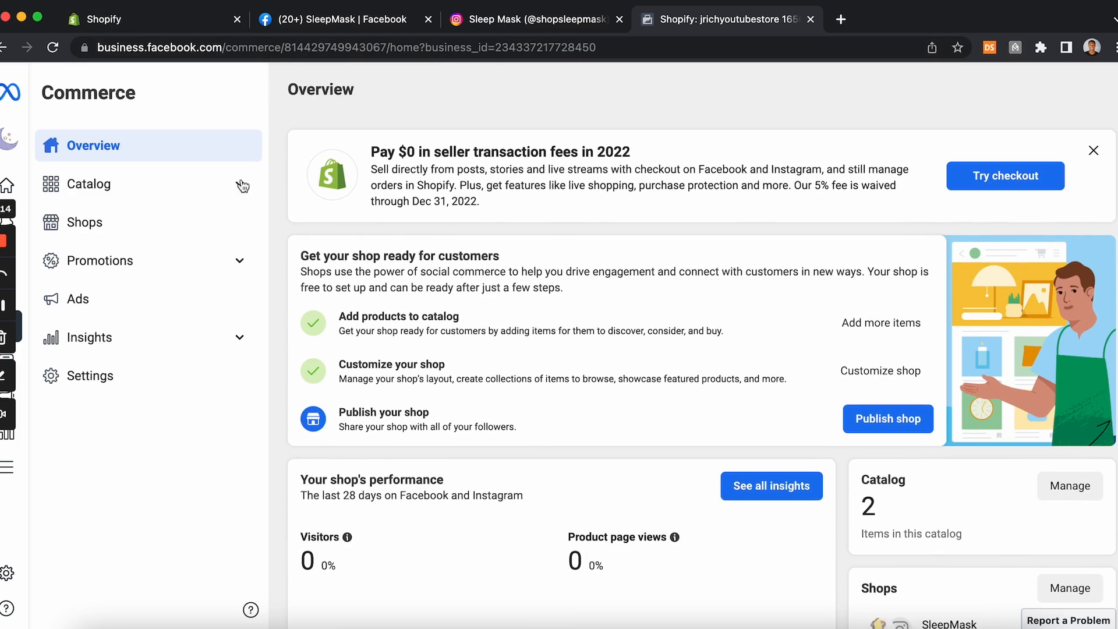
Step: Connect the catalog's event tracking to SleepMask's pixel and save the connection
left_click(113, 189)
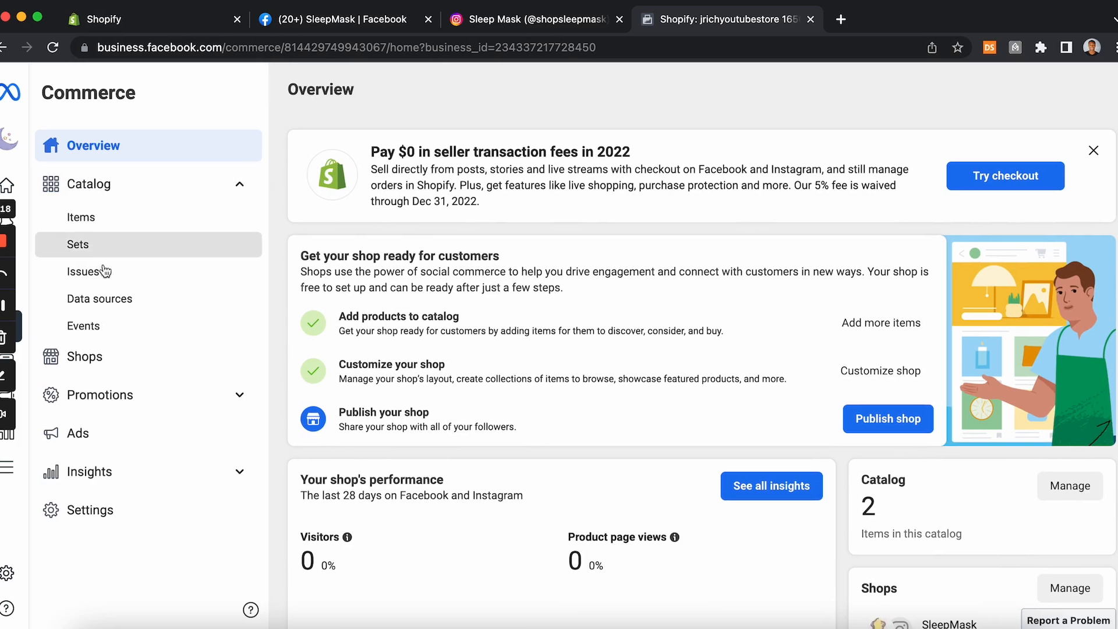
left_click(102, 326)
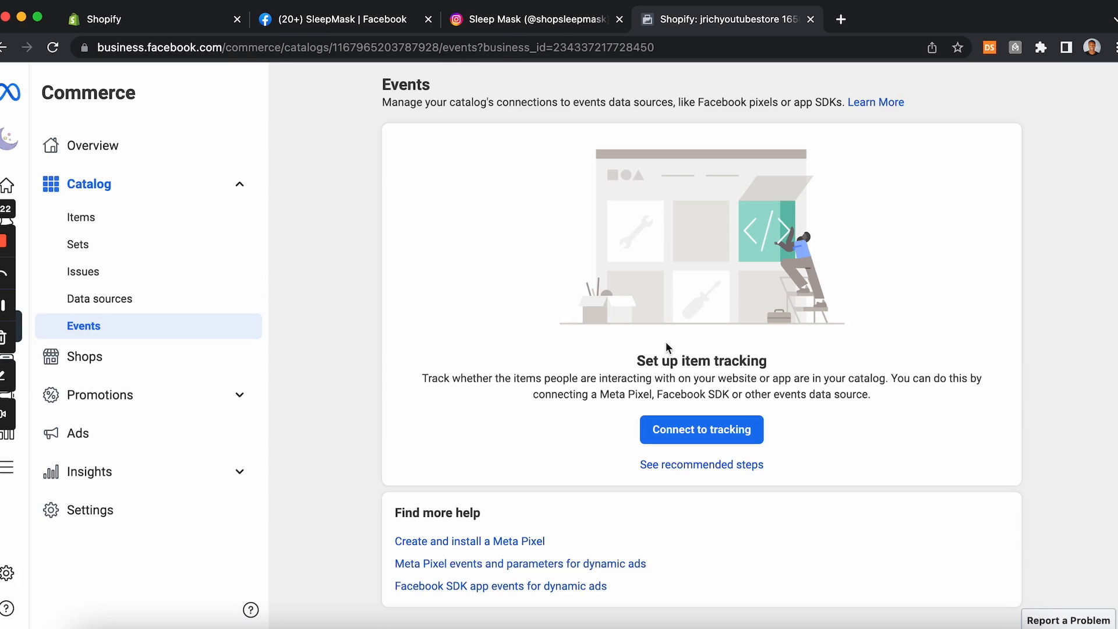
left_click(697, 438)
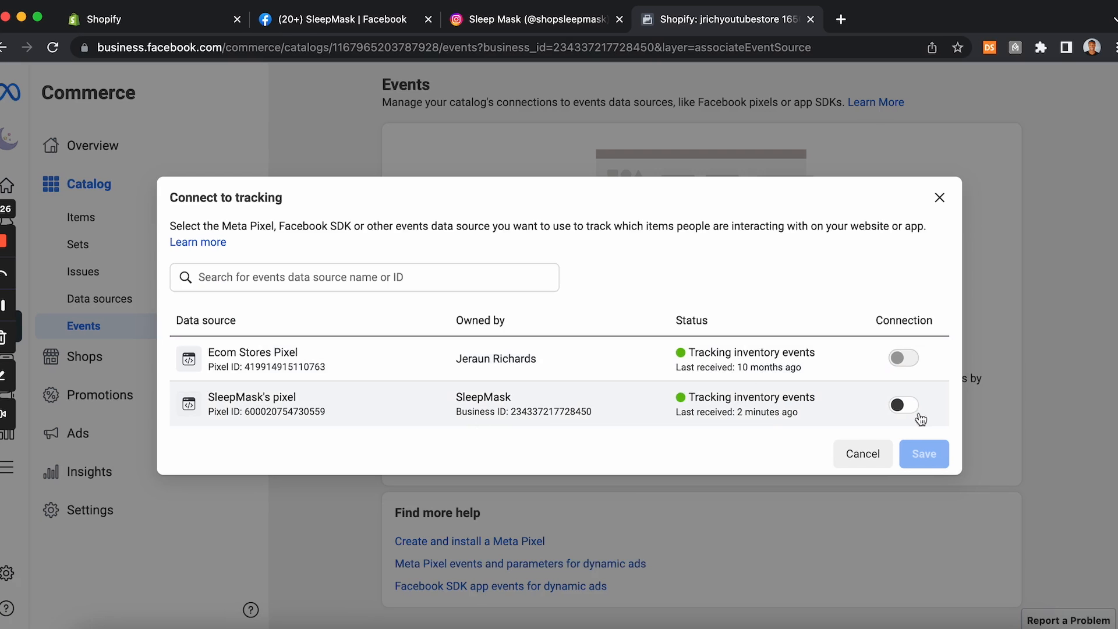
left_click(902, 407)
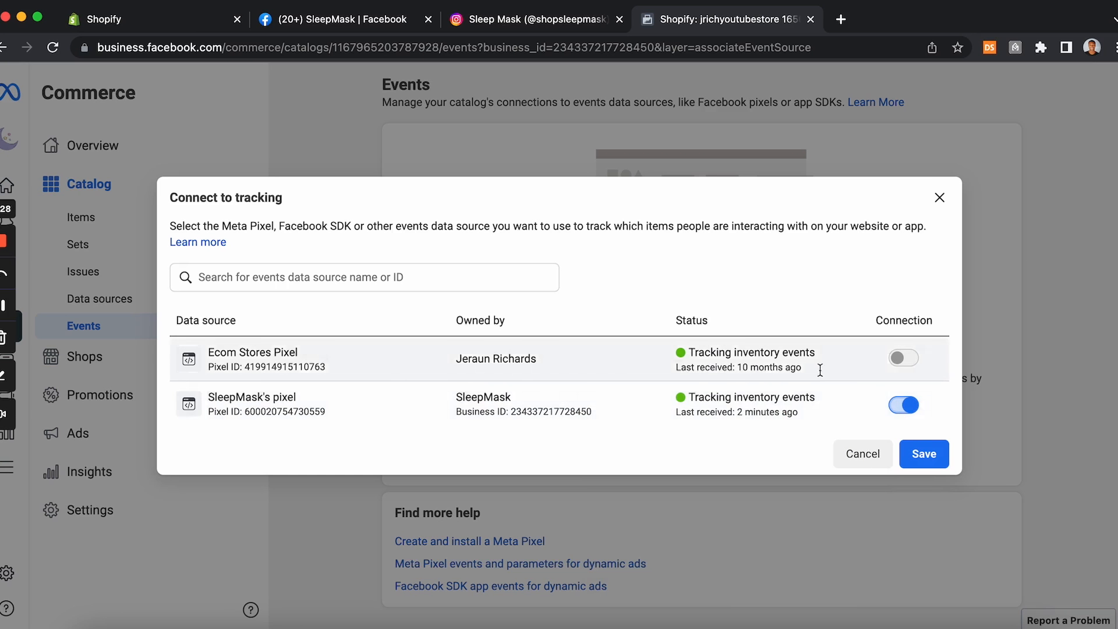
left_click(911, 450)
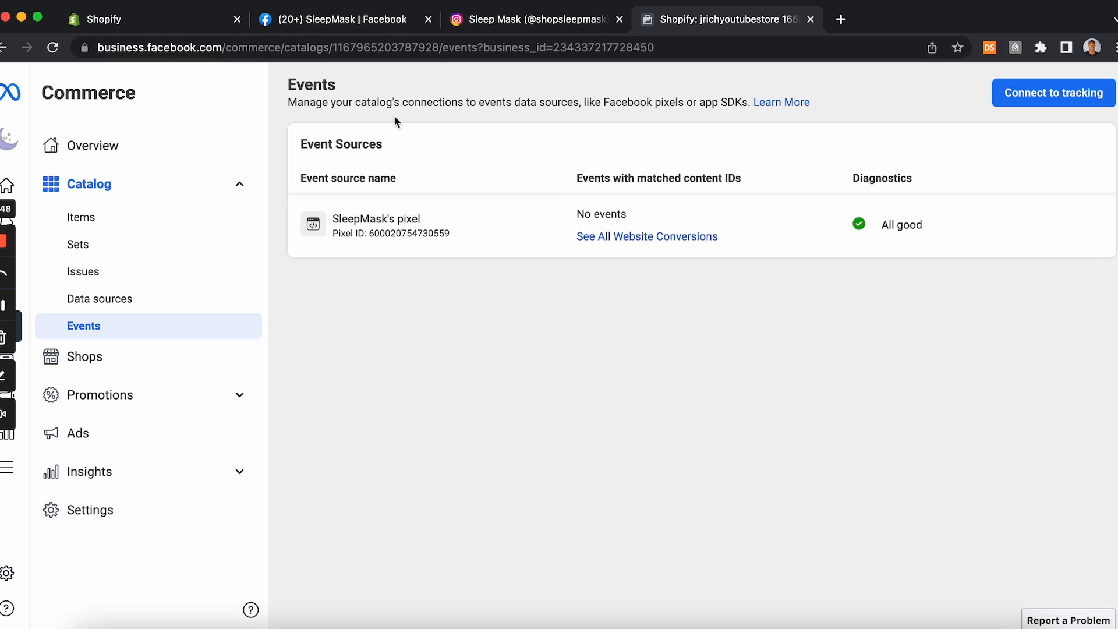
Step: Open the online store preferences and follow the Facebook Pixel setup link to the Facebook channel
mouse_move(27, 139)
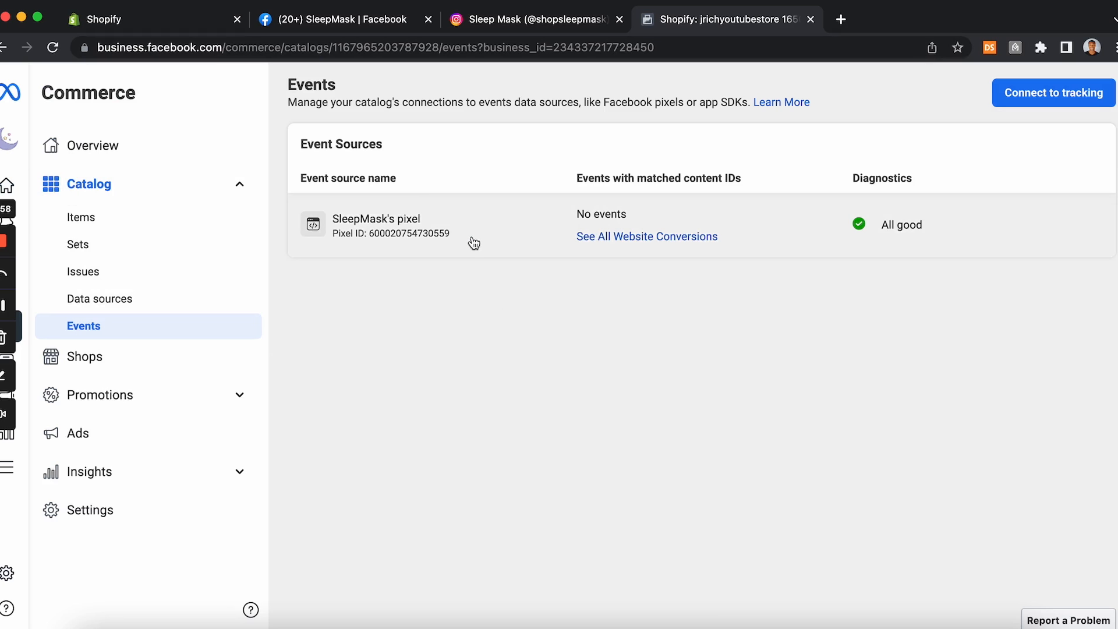
left_click(321, 23)
left_click(185, 23)
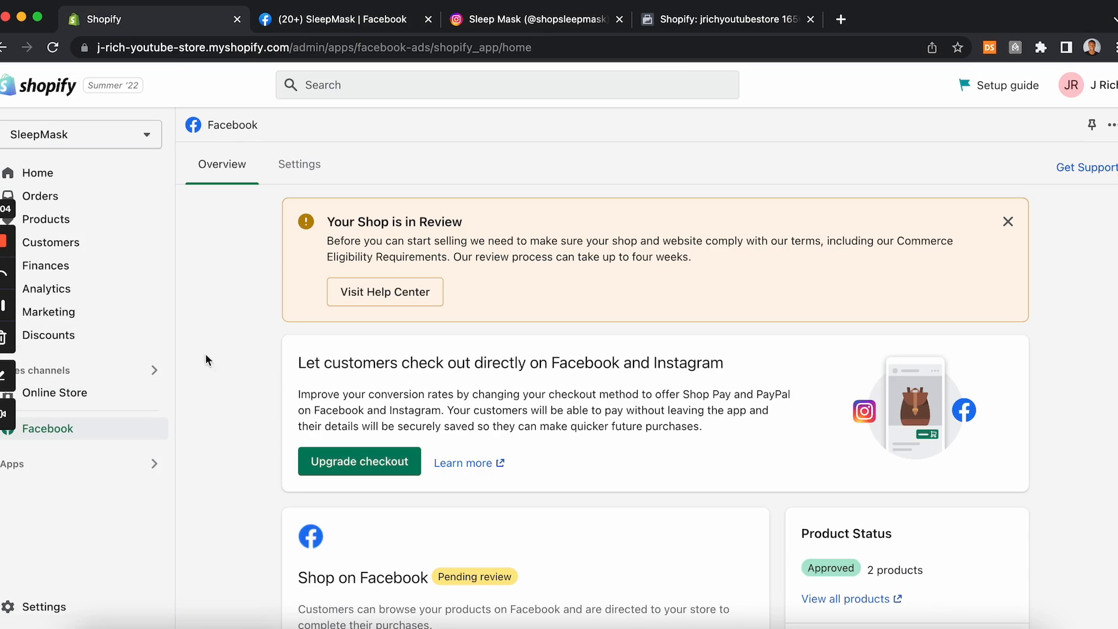
left_click(86, 394)
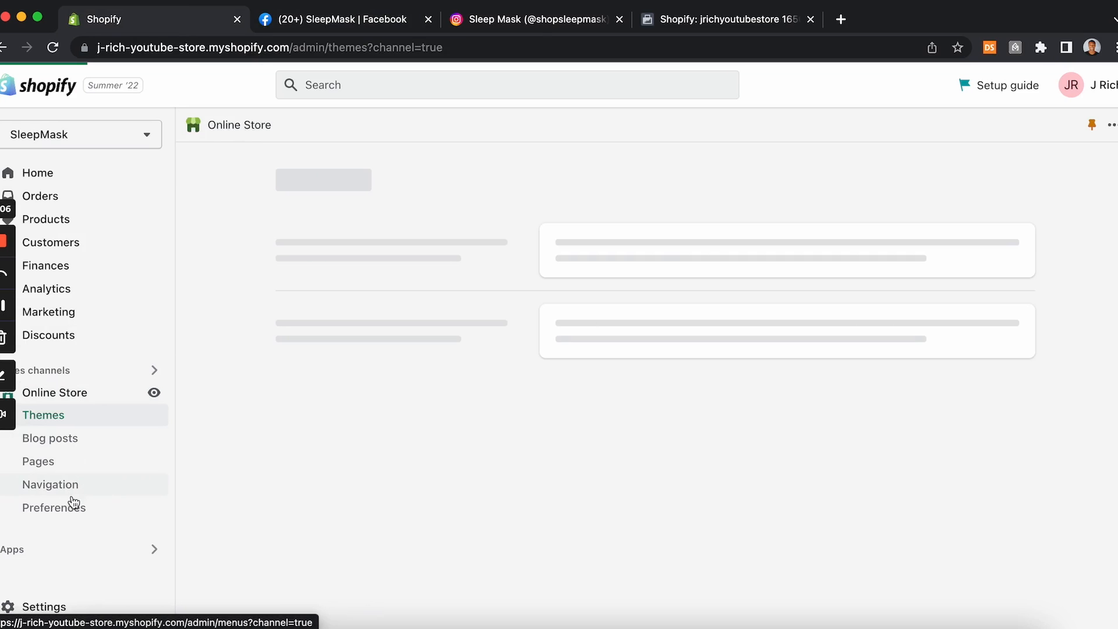
left_click(71, 508)
scroll(379, 438, "down", 10)
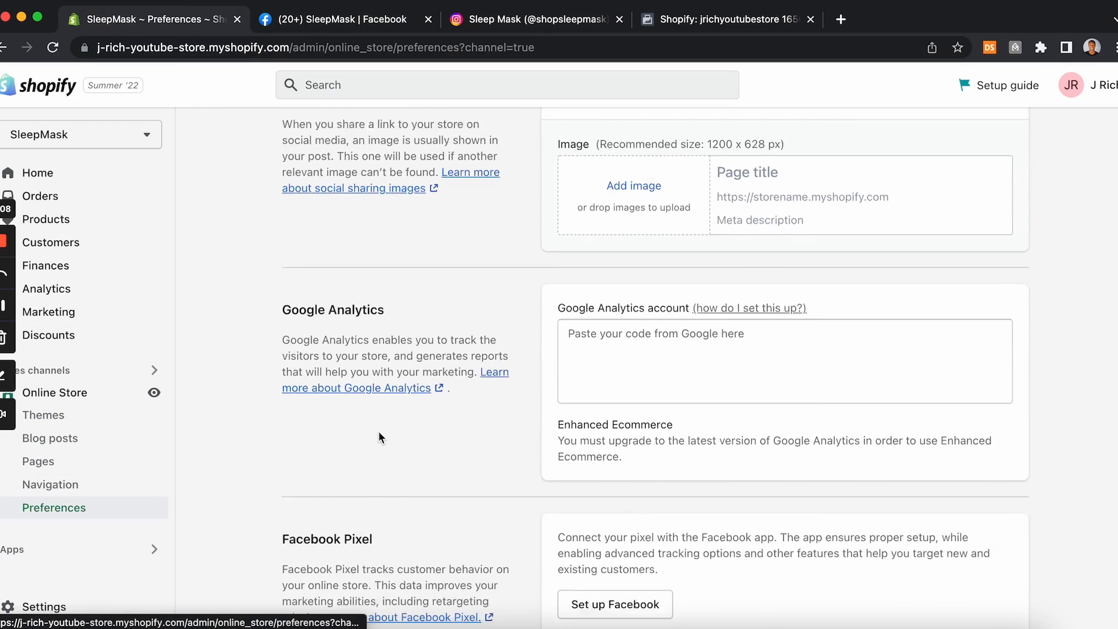
scroll(379, 434, "down", 5)
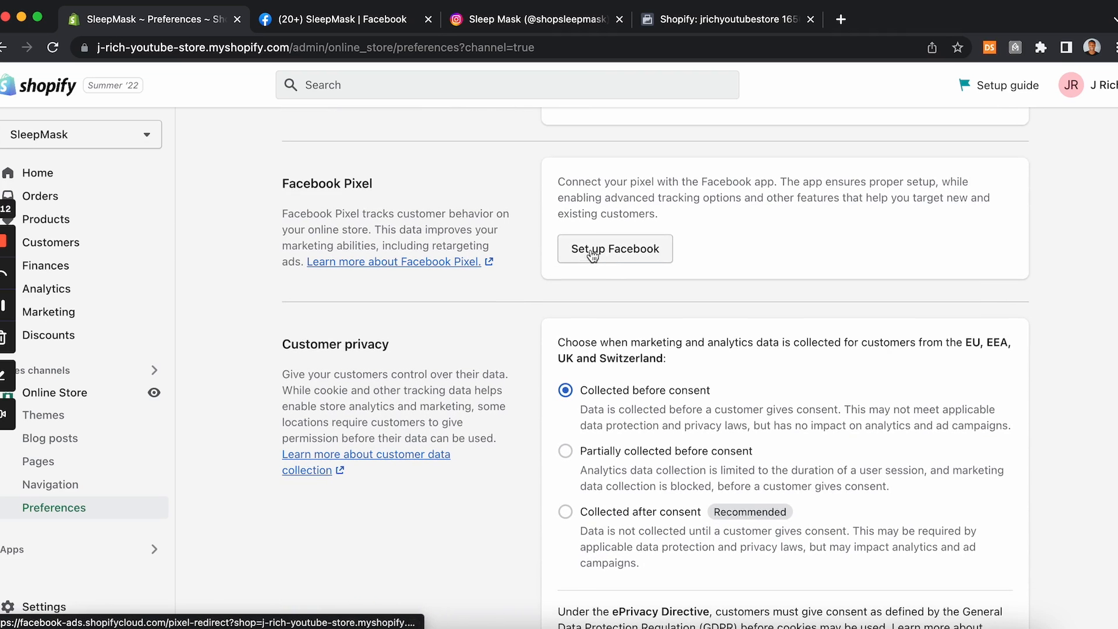
left_click(602, 252)
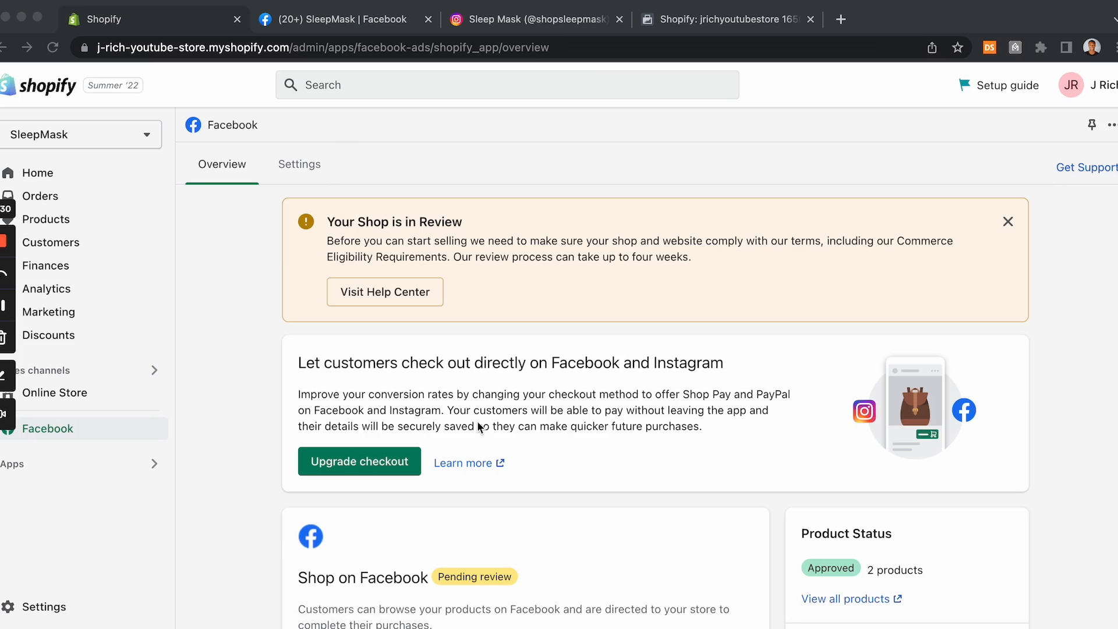
Step: Review the Facebook channel settings, including business assets, data sharing and the tracking pixel
scroll(477, 426, "down", 2)
scroll(477, 425, "up", 2)
left_click(298, 165)
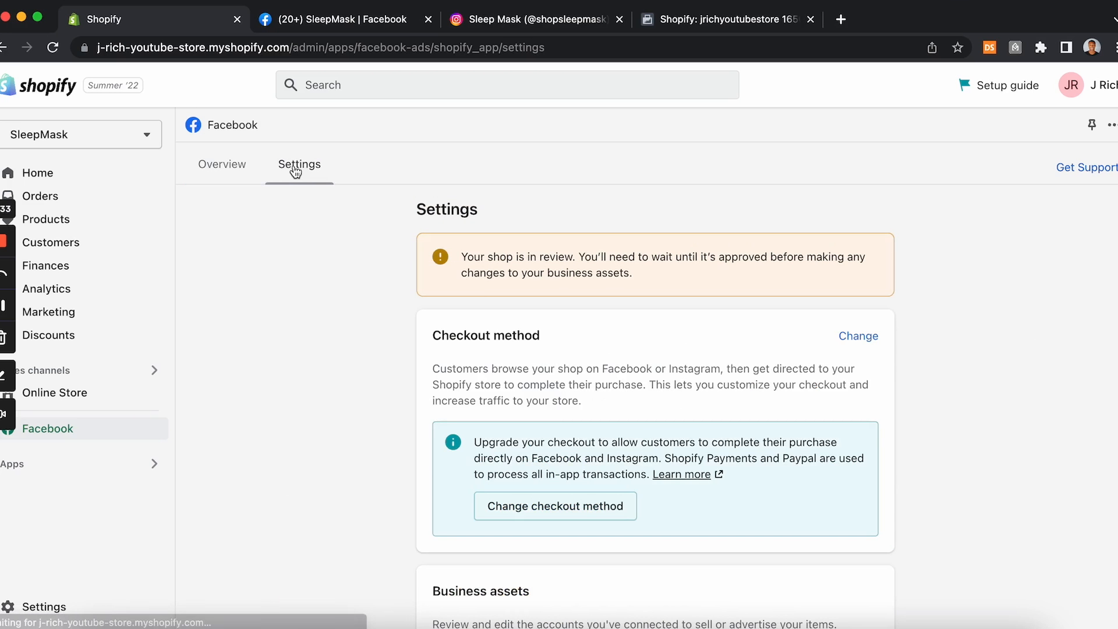
scroll(327, 320, "down", 10)
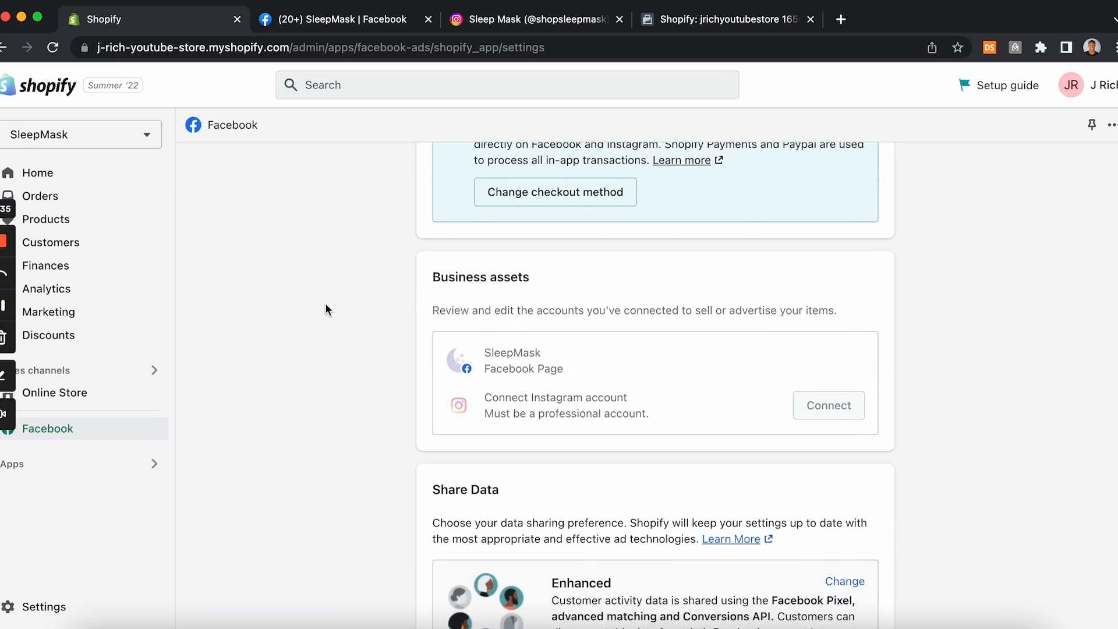
scroll(325, 304, "down", 1)
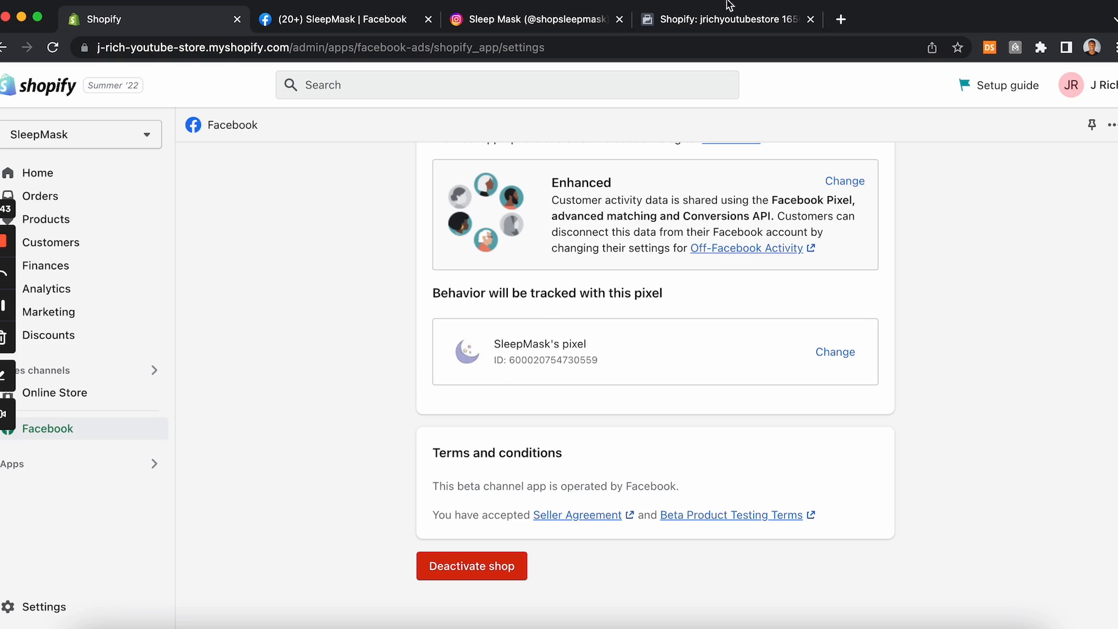
Step: Compare the pixel connected in Commerce Manager with the store's Facebook channel settings, and glance over the Instagram profile
left_click(679, 21)
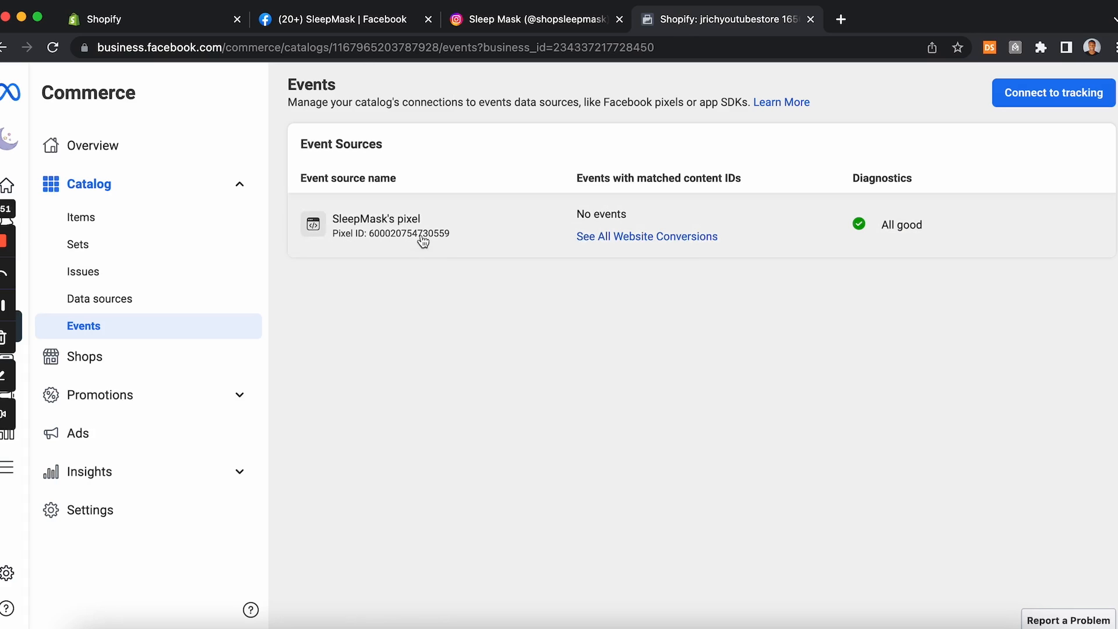
left_click(354, 28)
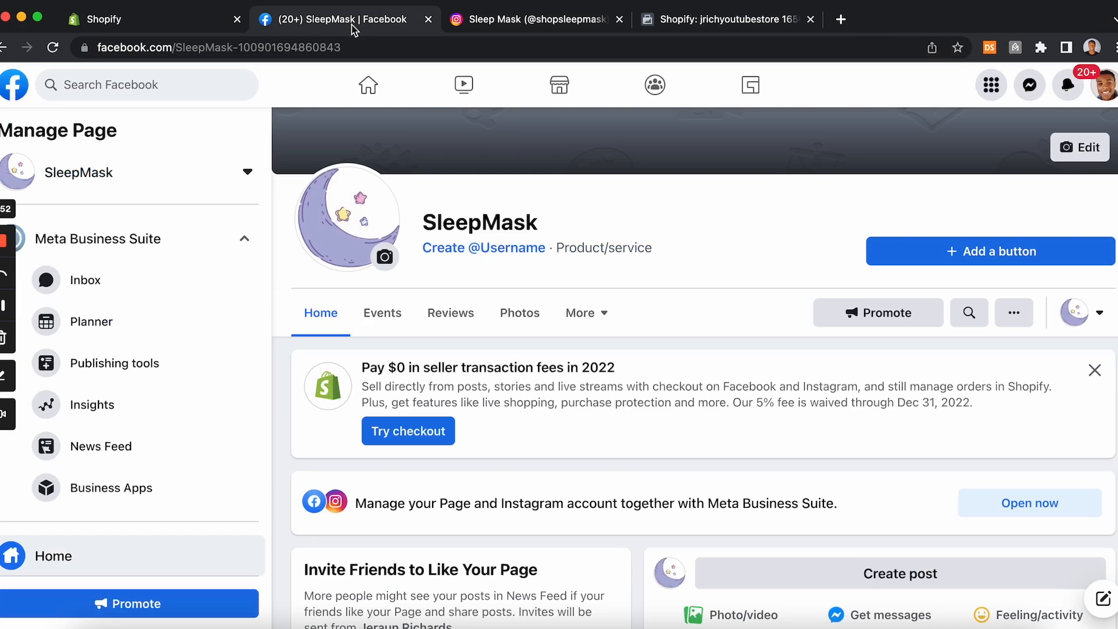
left_click(127, 17)
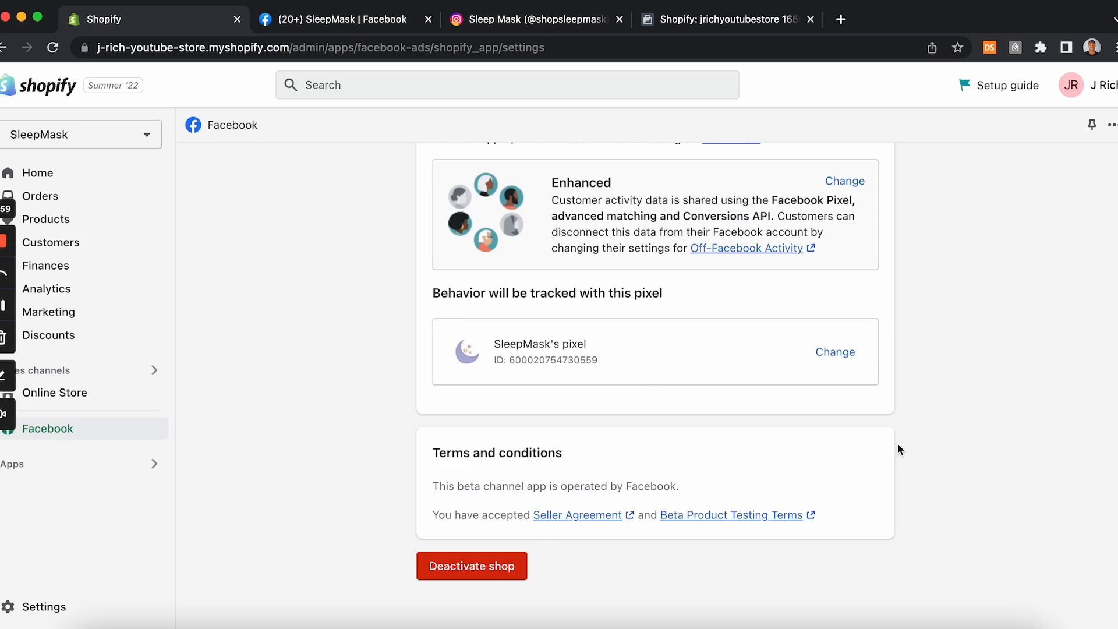
left_click(695, 28)
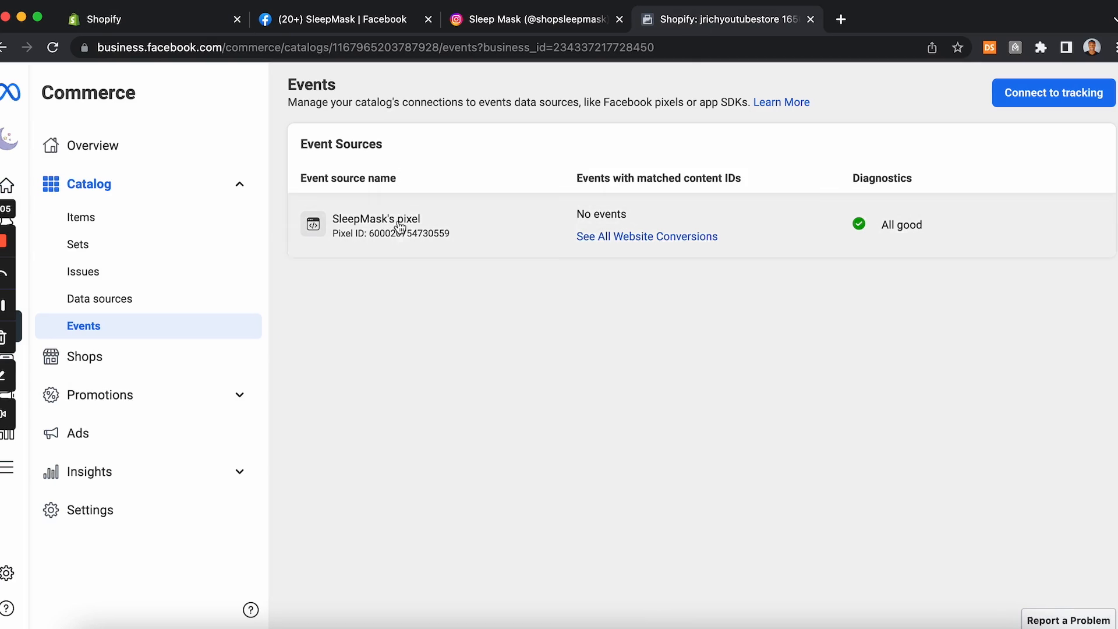
left_click(187, 19)
scroll(570, 268, "up", 15)
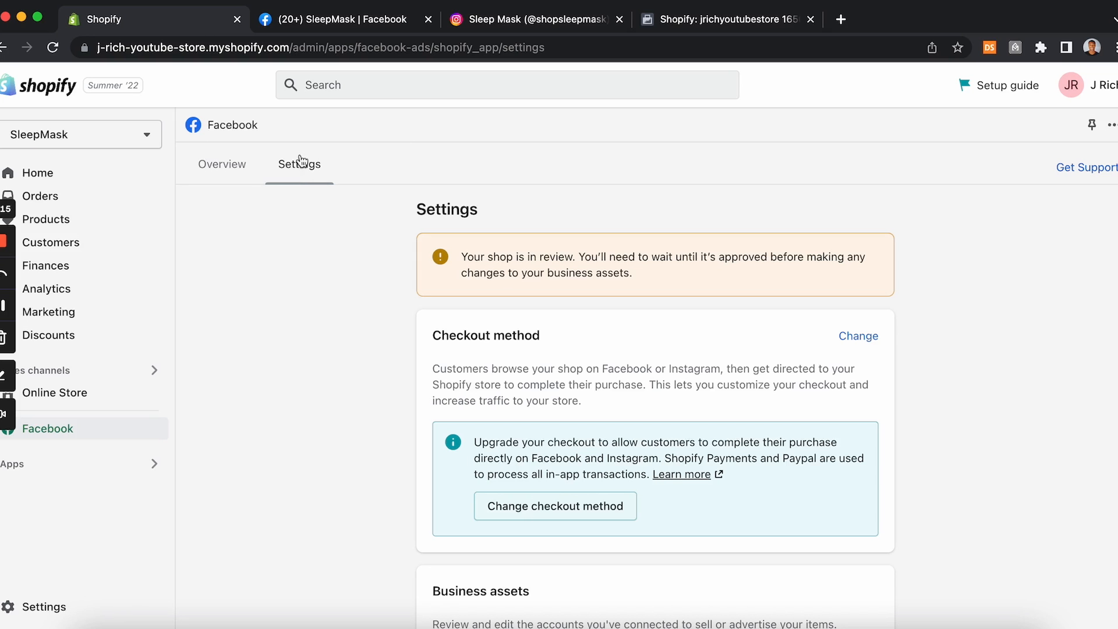
left_click(233, 167)
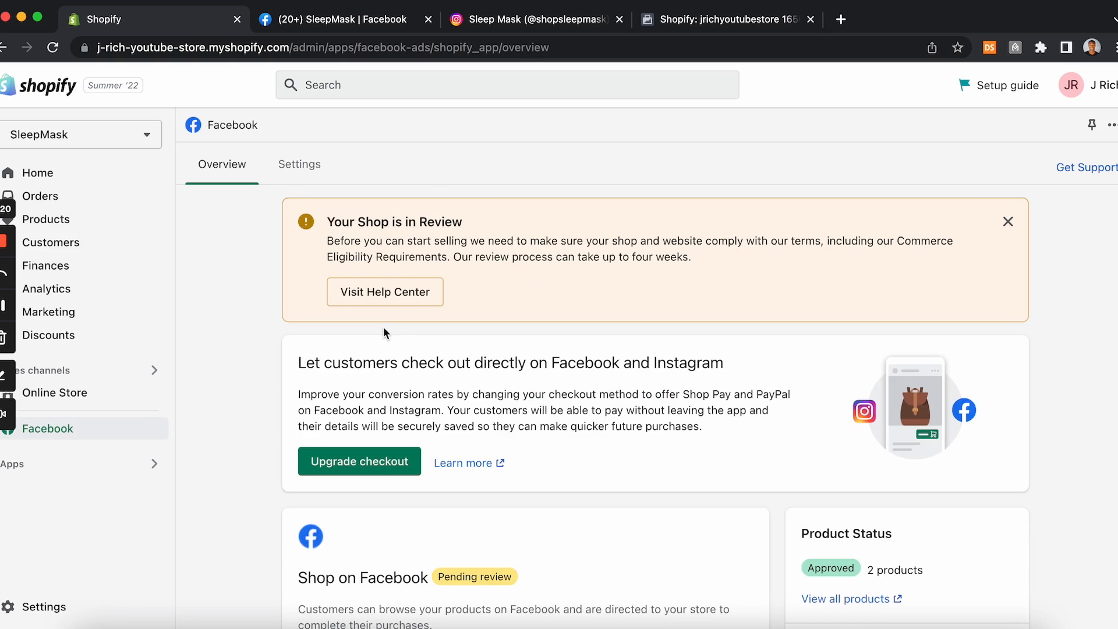
left_click(519, 24)
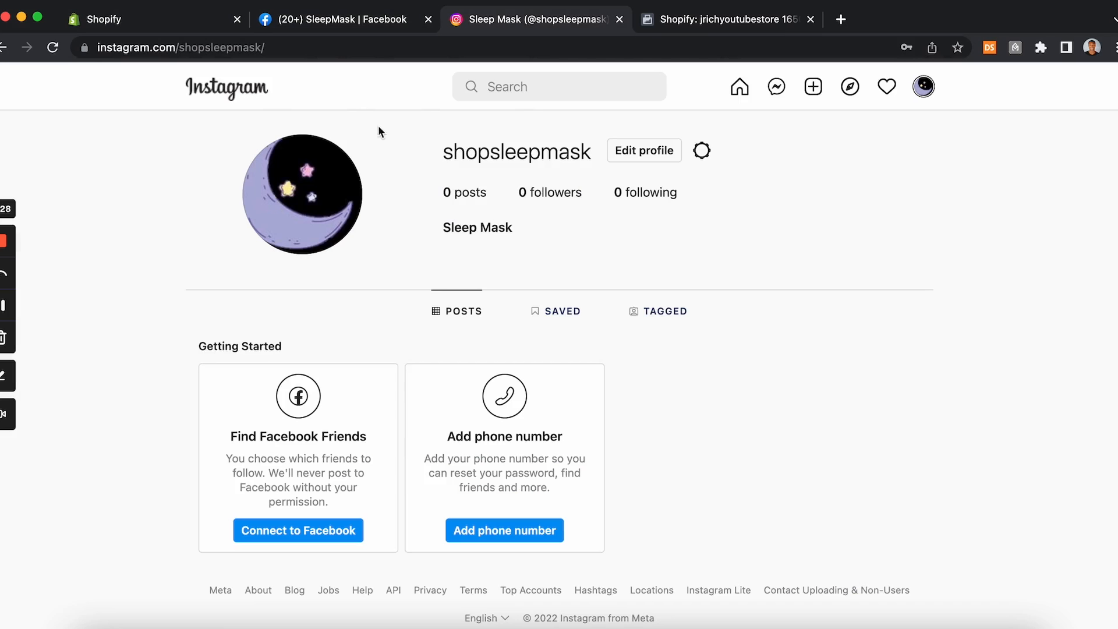
left_click(365, 27)
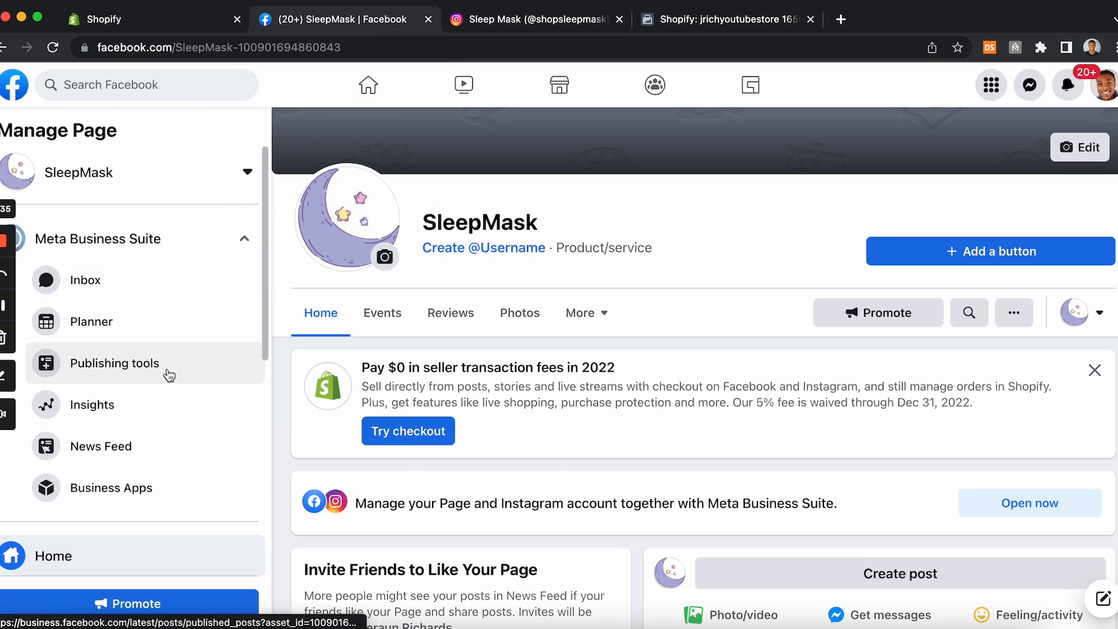
Step: Open the Page's Instagram settings and start connecting an account, allowing access to Instagram messages in Inbox
scroll(145, 382, "down", 8)
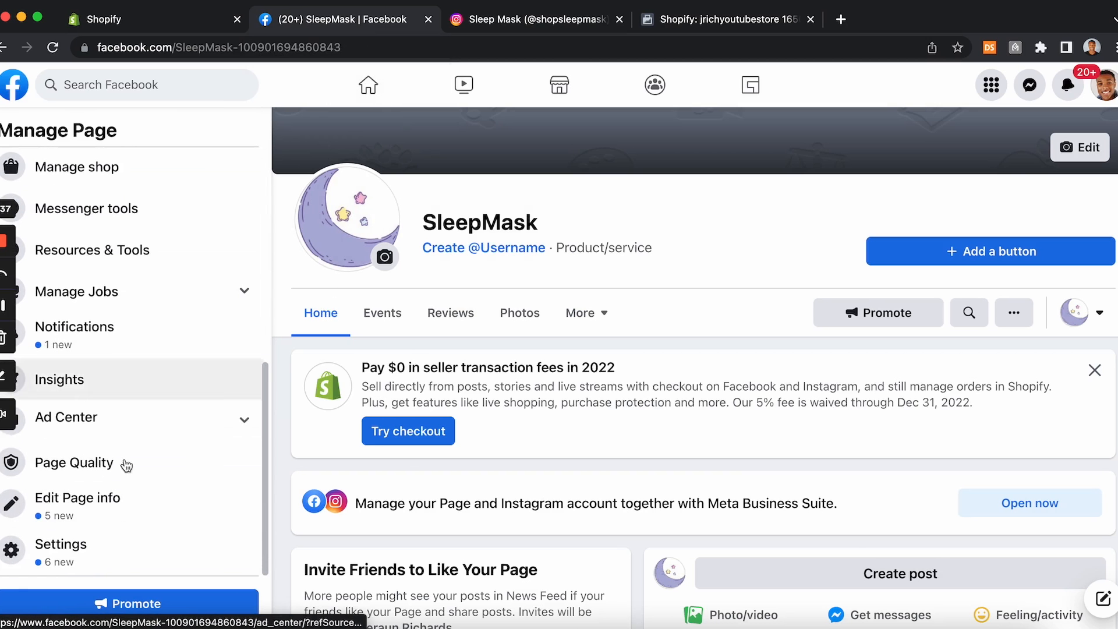
left_click(75, 550)
scroll(76, 556, "down", 3)
scroll(76, 556, "down", 3)
left_click(92, 428)
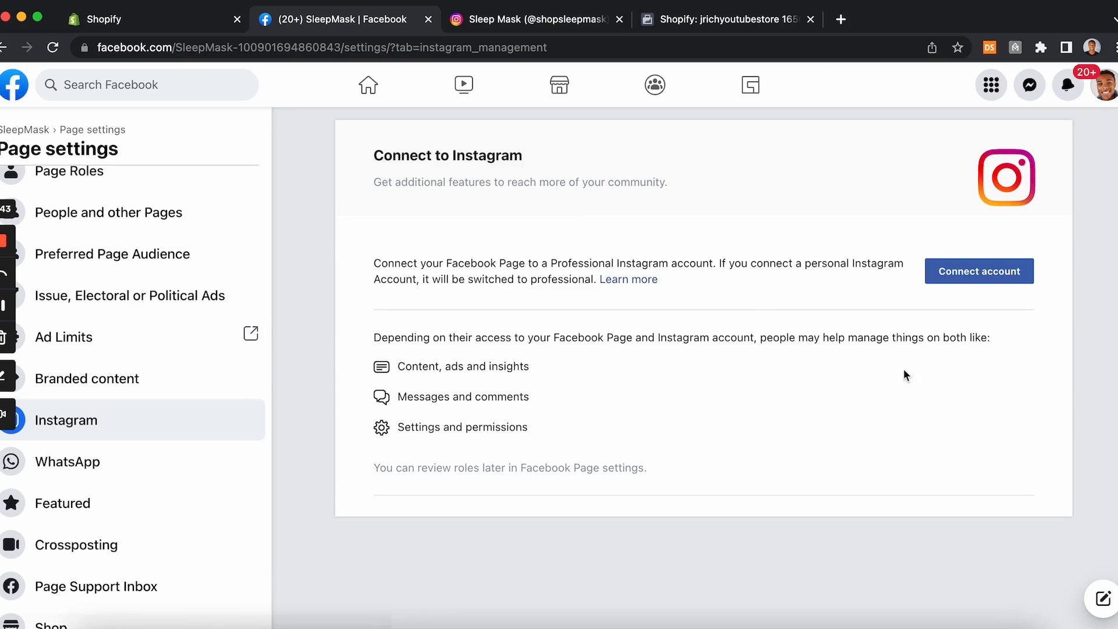
left_click(1006, 284)
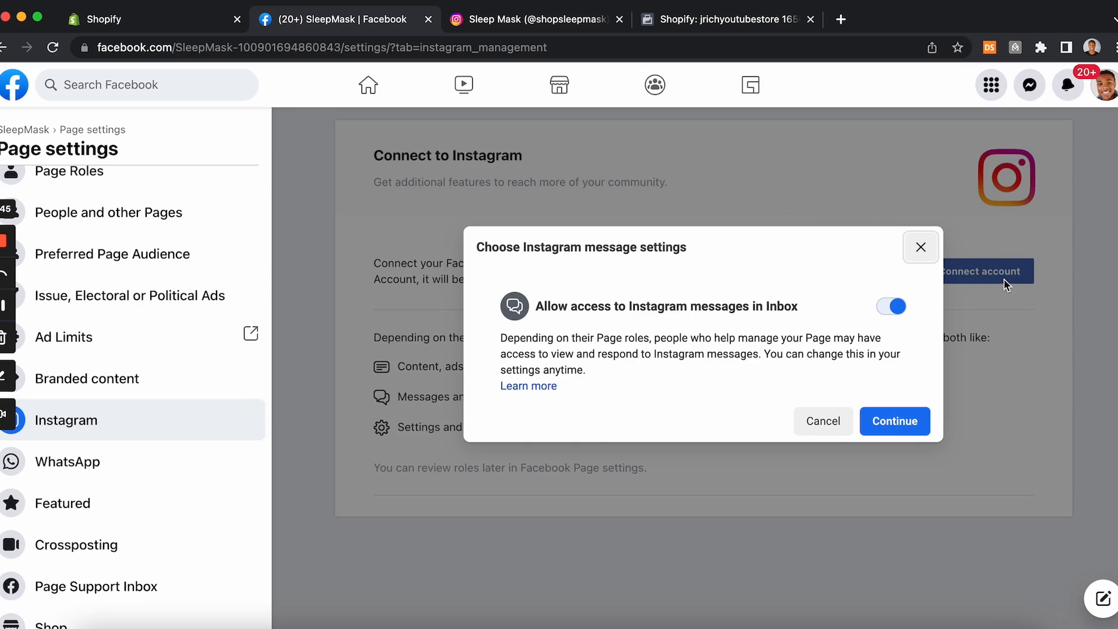
left_click(884, 420)
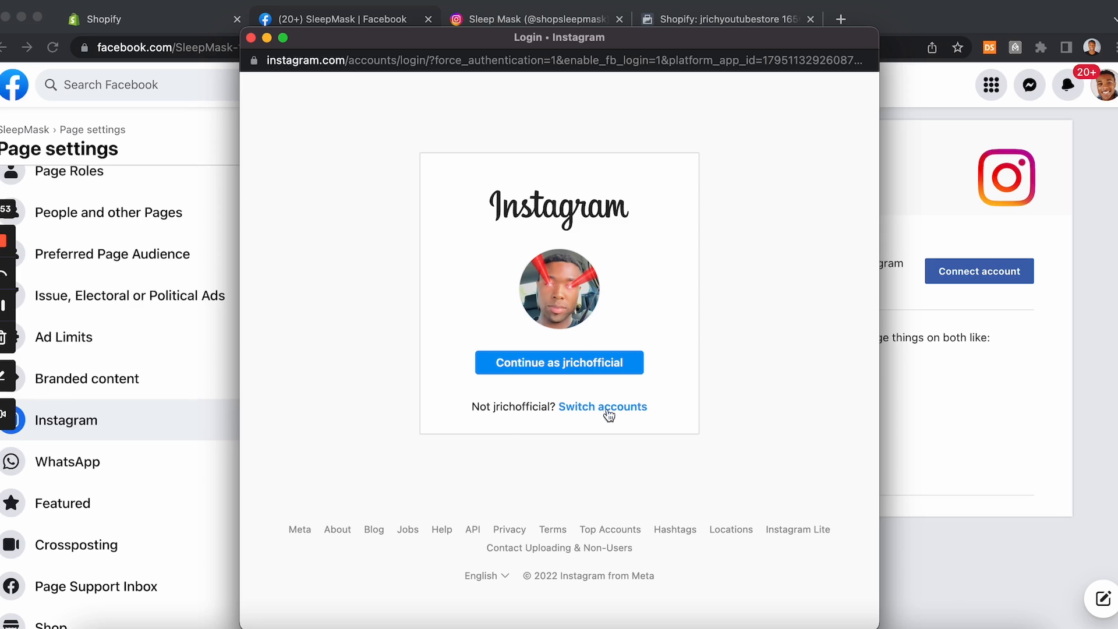
Step: Switch accounts and log in to the shopsleepmask Instagram account using the saved password
left_click(606, 408)
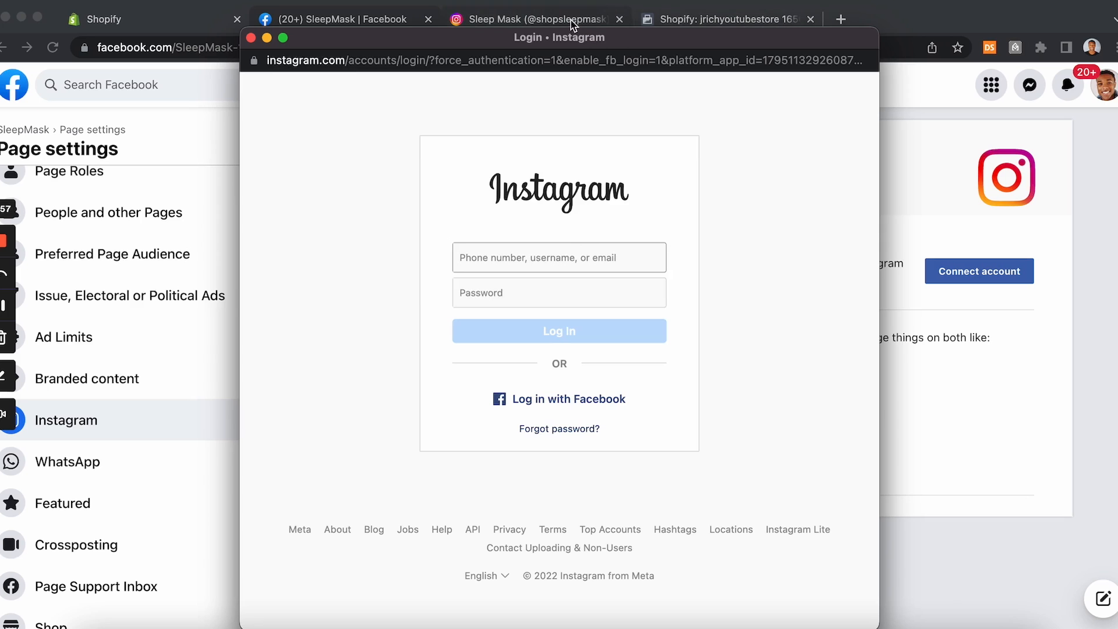
type("shopsleepmask")
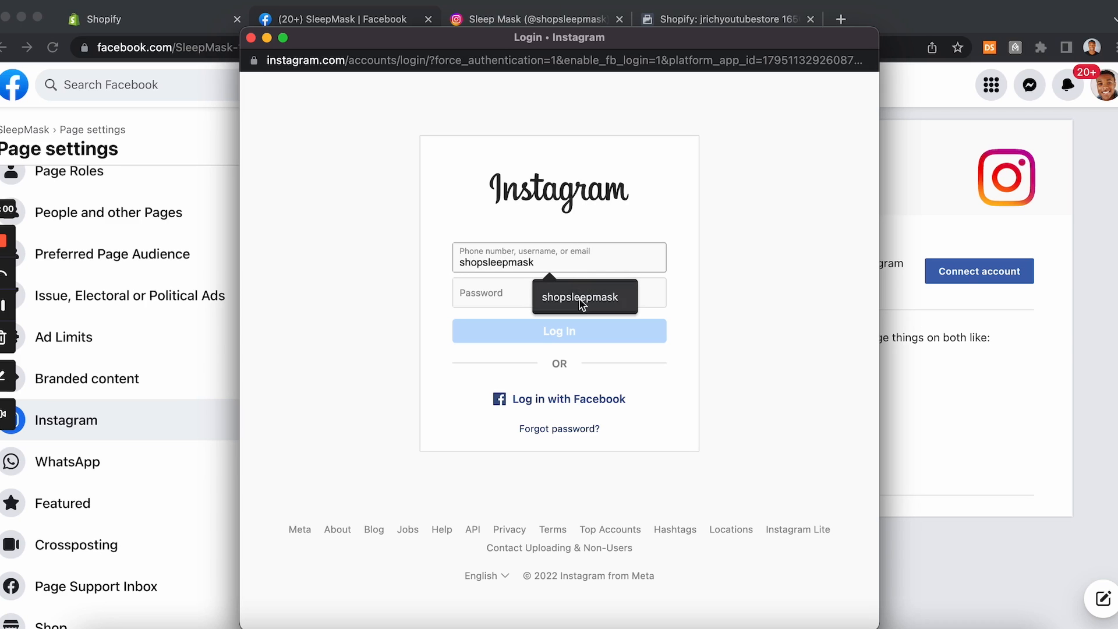
left_click(579, 298)
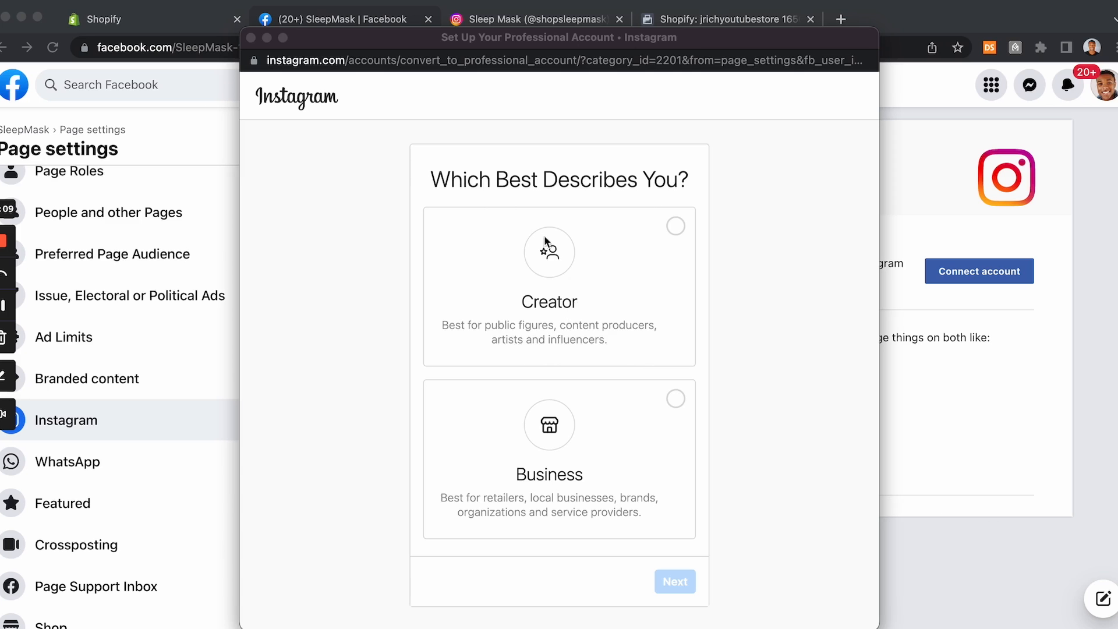
Step: Set up the Instagram professional account as Business, skip the contact info, and finish
left_click(676, 400)
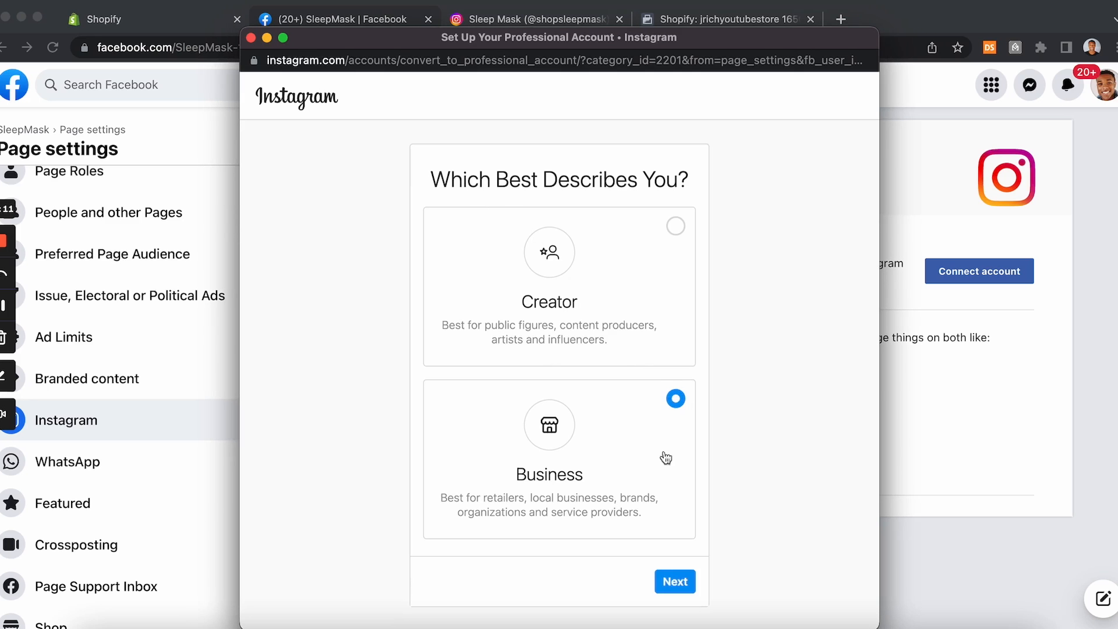
left_click(671, 580)
left_click(674, 581)
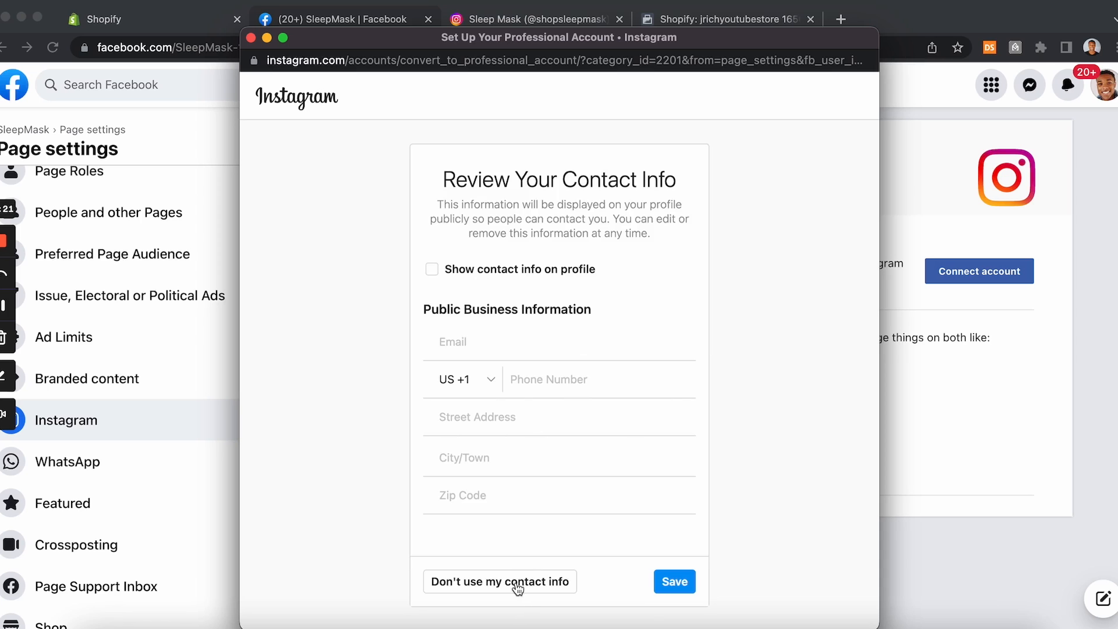
left_click(511, 583)
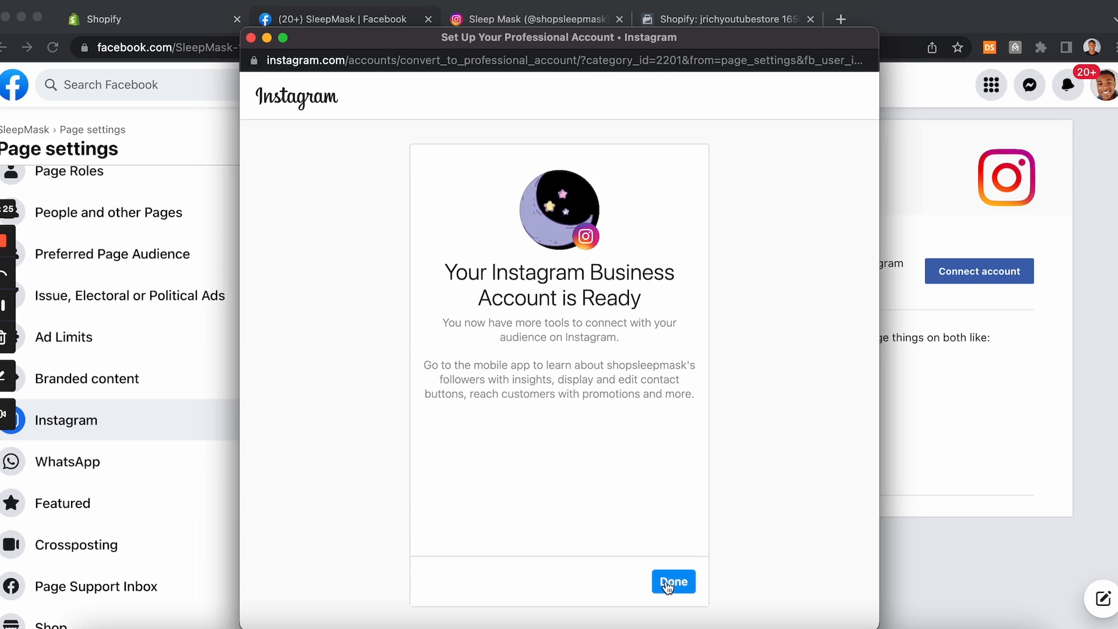
left_click(673, 581)
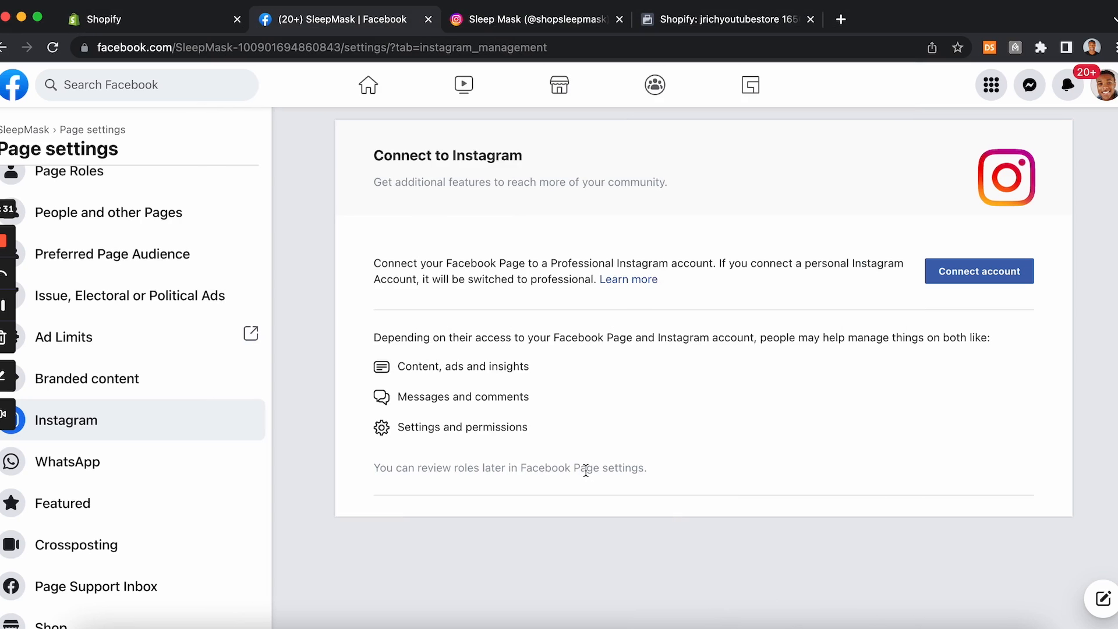
Step: Reload the Page's Instagram settings and check the Instagram profile tab
left_click(53, 48)
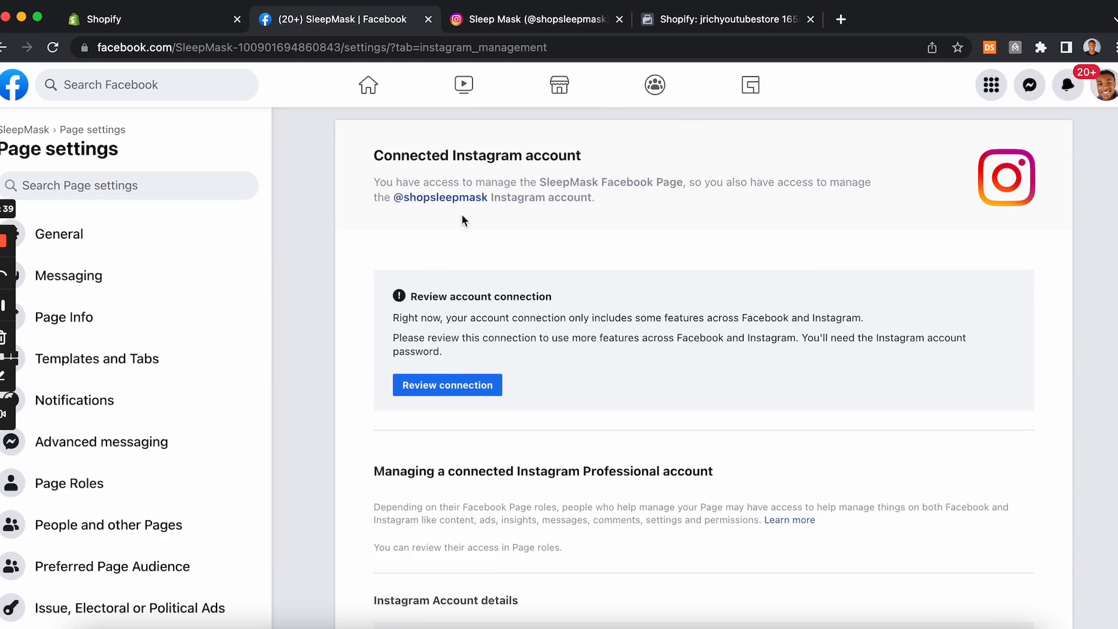
left_click(558, 22)
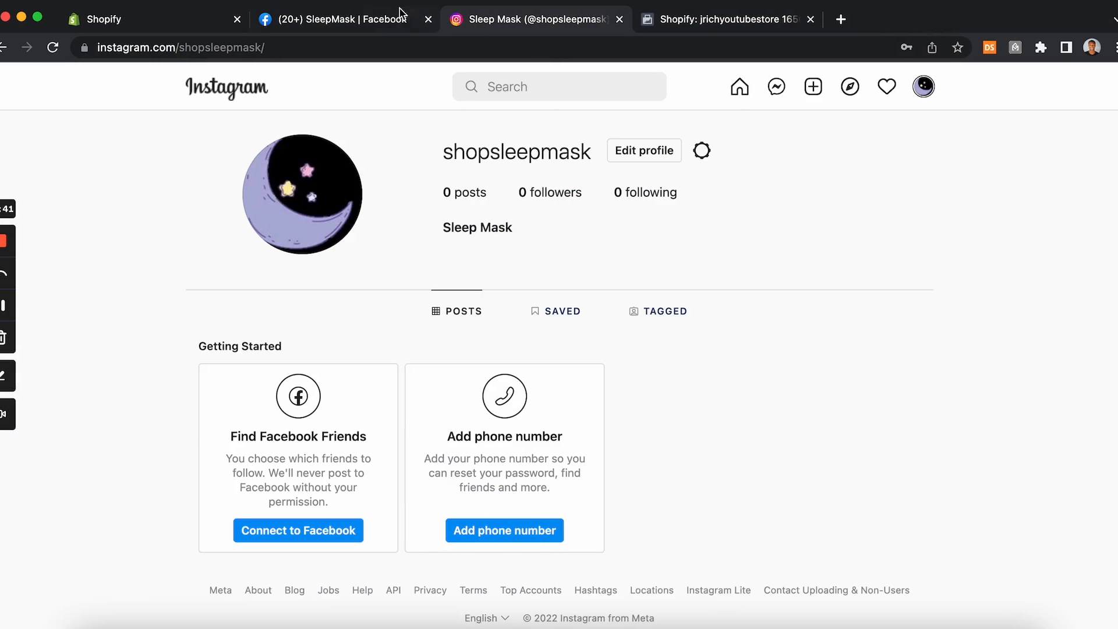
left_click(382, 23)
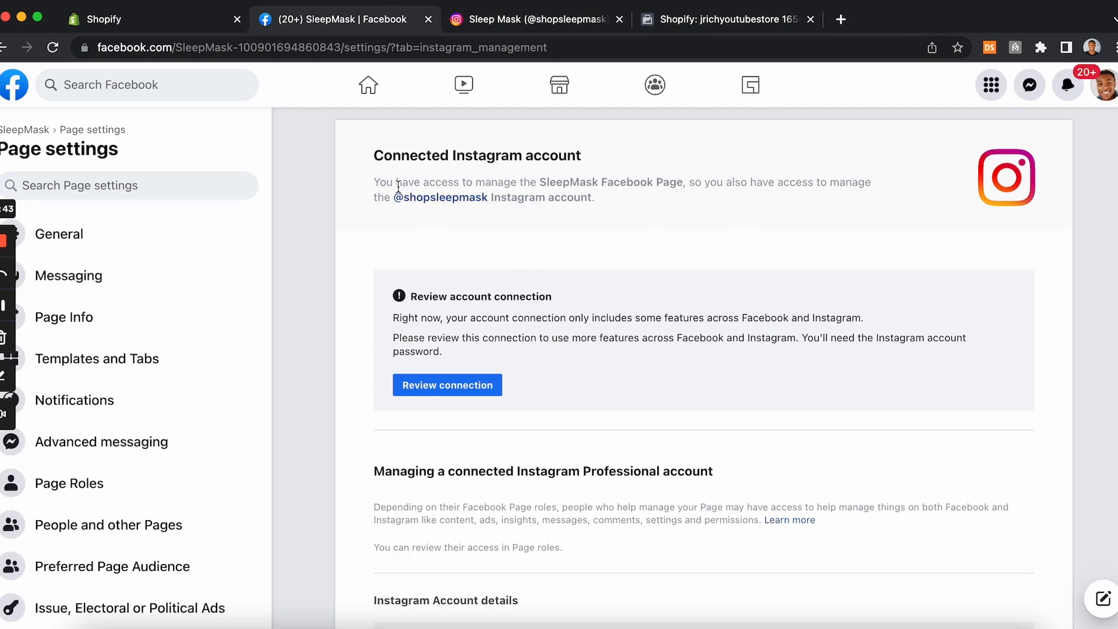
left_click(3, 306)
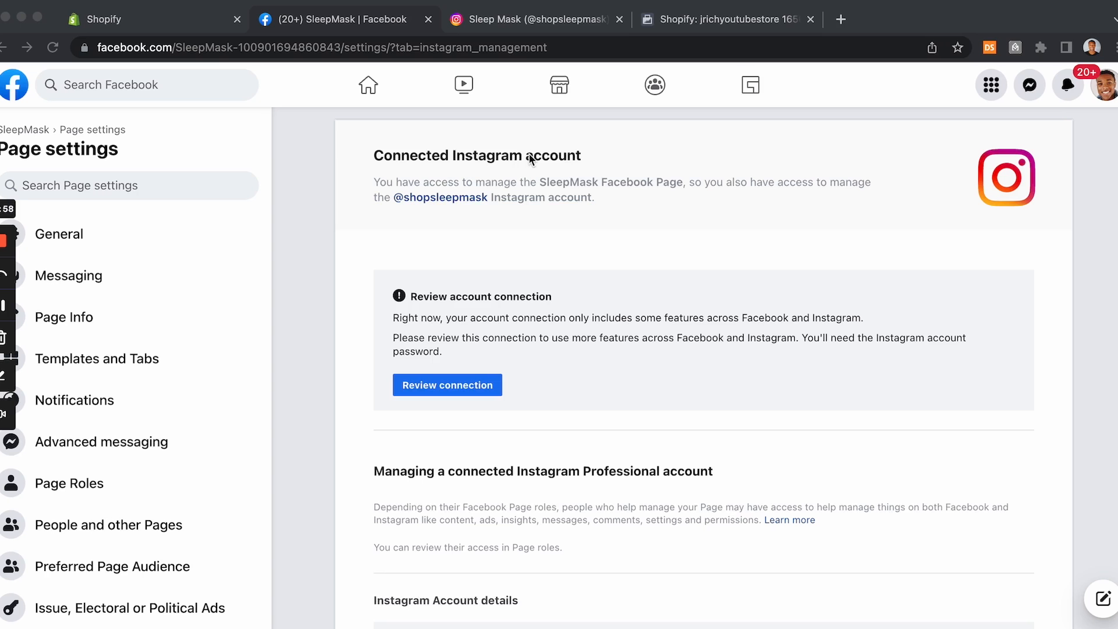
Step: Review the Page and Instagram connection and proceed to confirm it
left_click(456, 385)
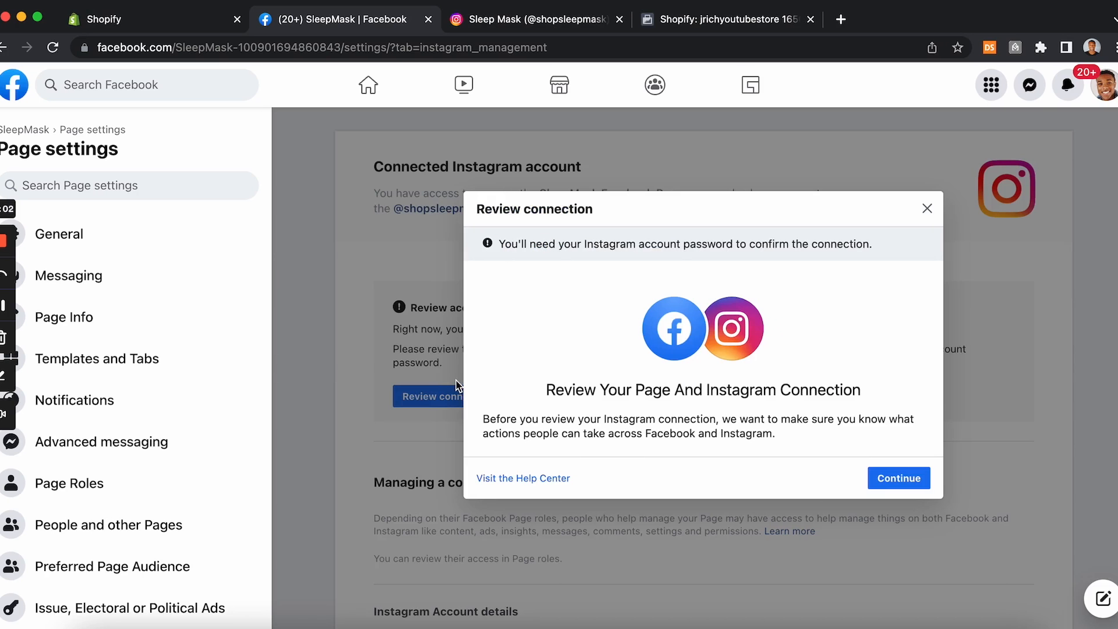
left_click(879, 476)
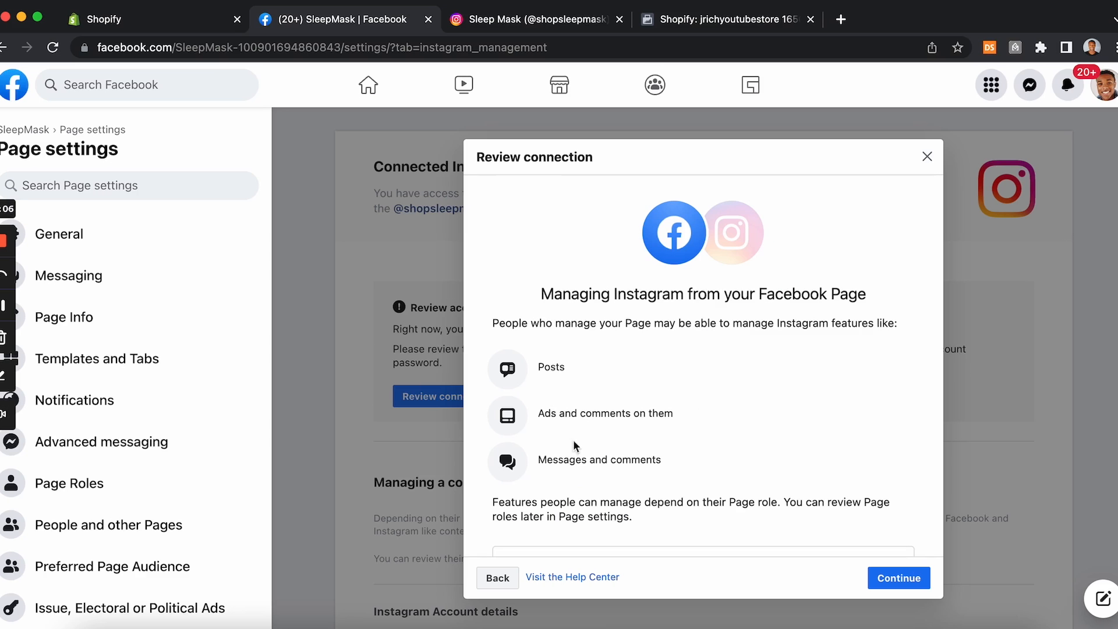
scroll(687, 457, "down", 2)
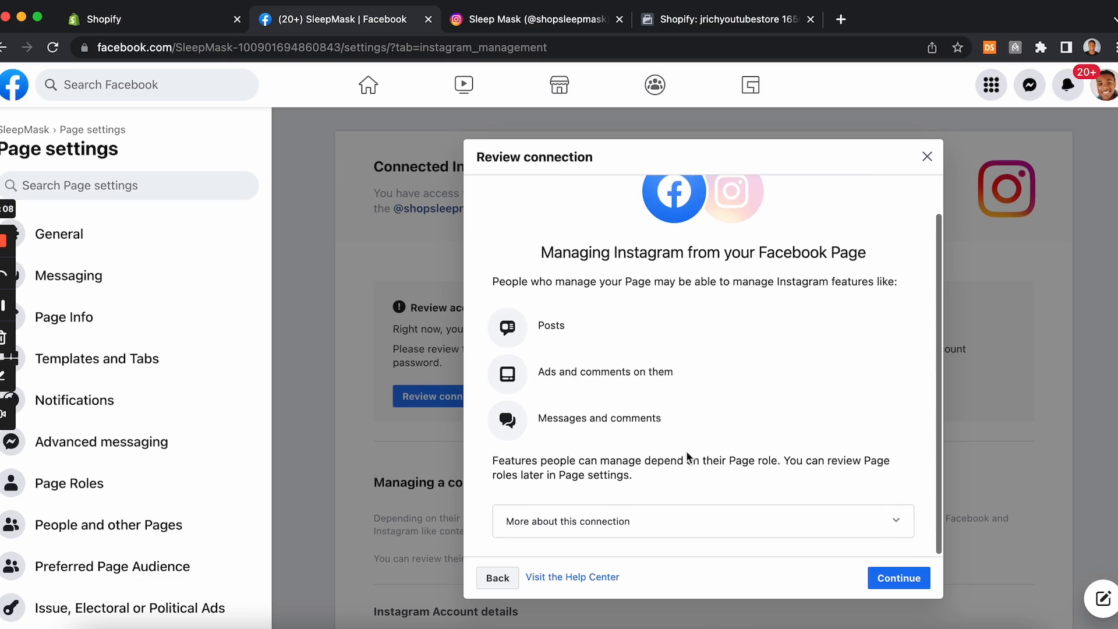
left_click(909, 582)
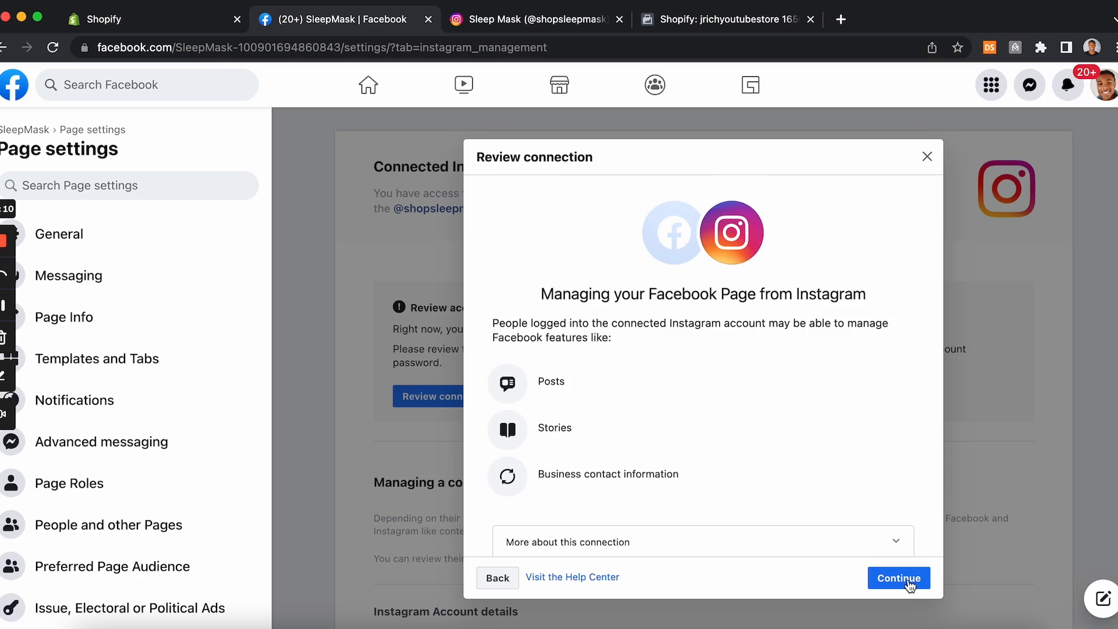
left_click(892, 573)
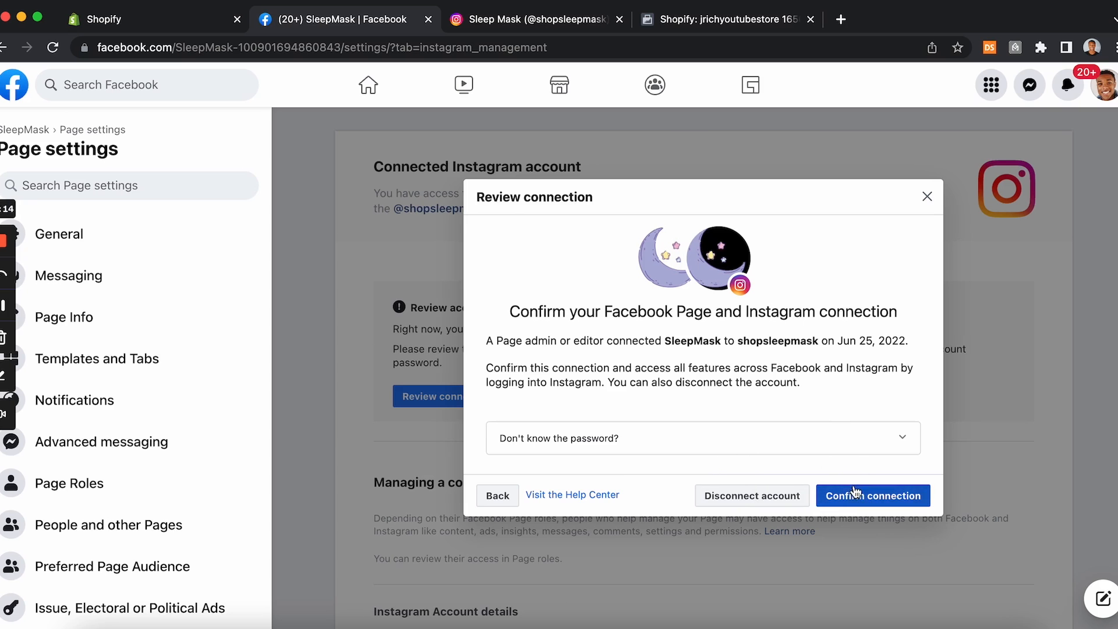
left_click(855, 494)
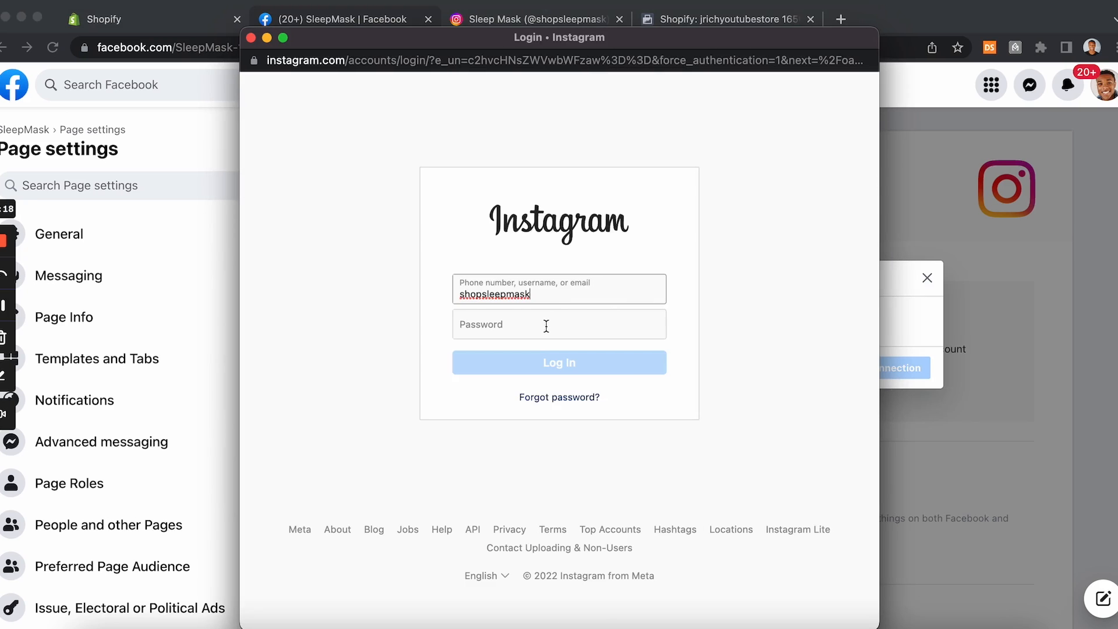
Step: Enter the Instagram account password, decline saving the login info, and close the confirmation
left_click(546, 326)
left_click(2, 304)
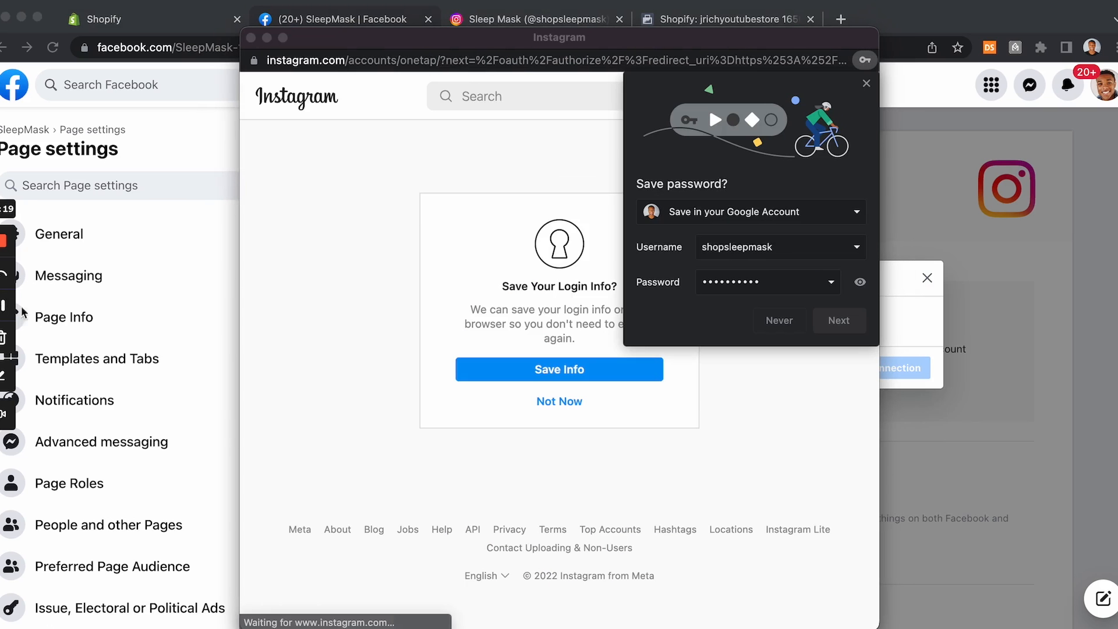
left_click(582, 403)
left_click(582, 406)
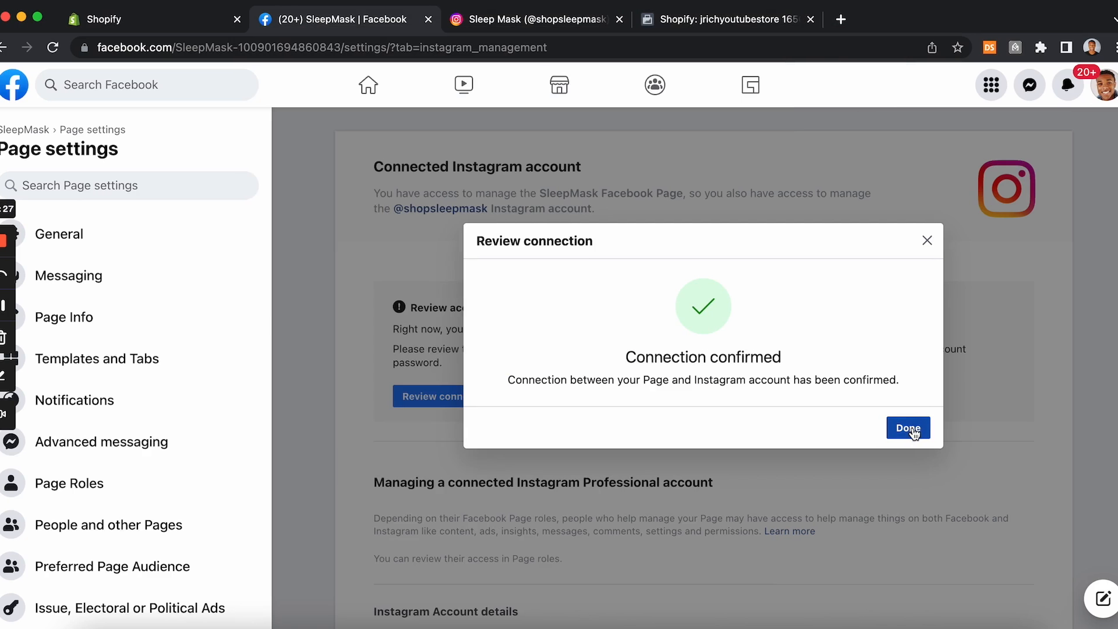
left_click(912, 431)
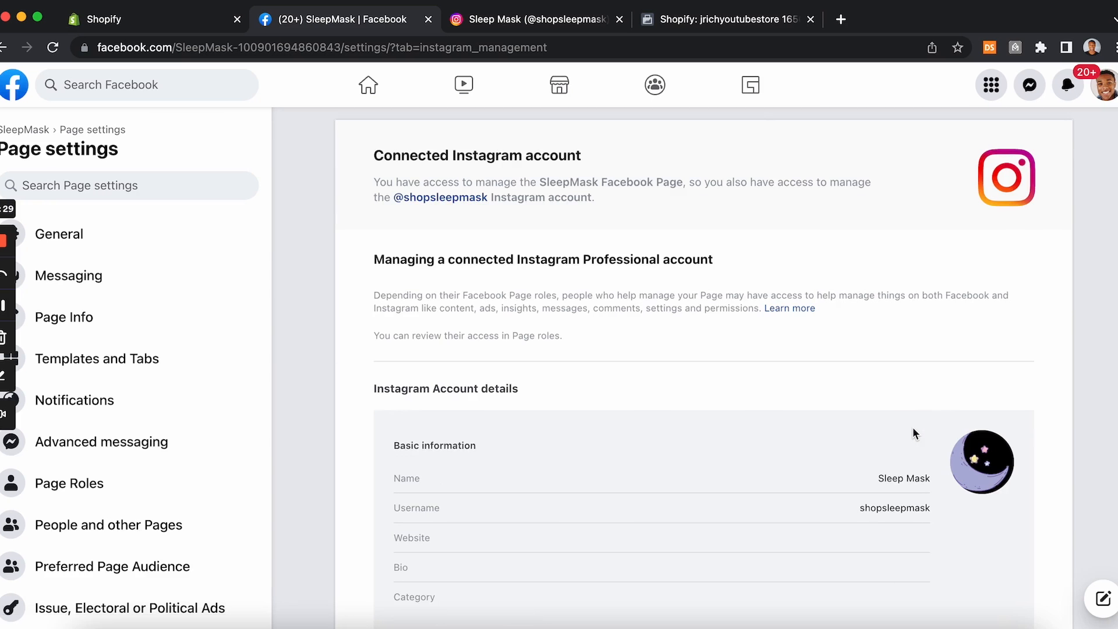
Step: Look over the connected Instagram account details, then the store's myshopify.com address in the Shopify admin
scroll(606, 432, "down", 10)
scroll(609, 433, "up", 10)
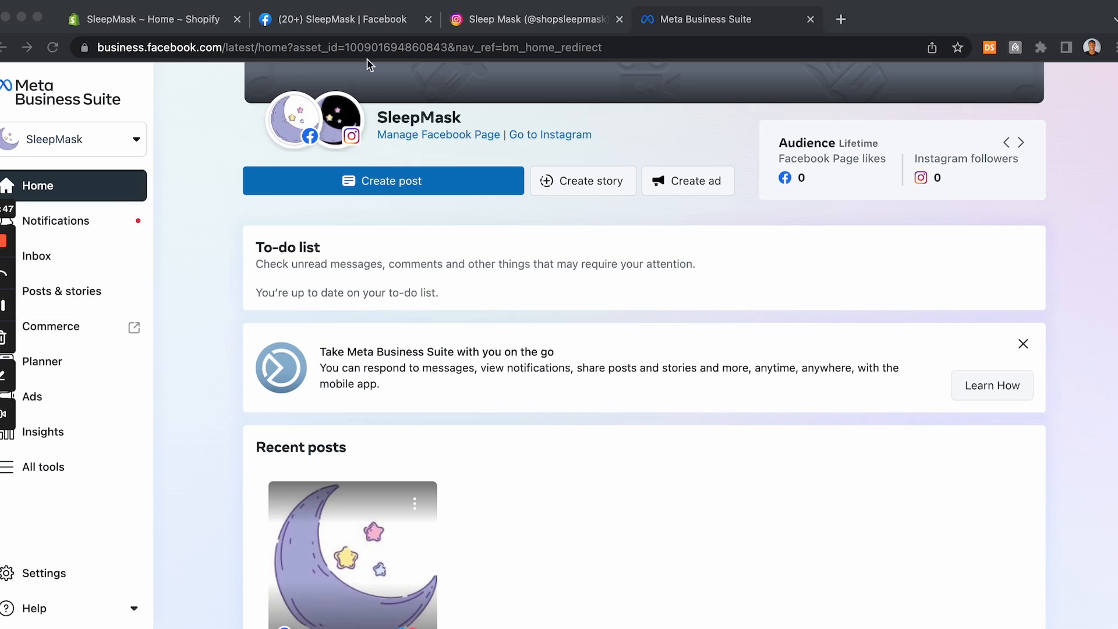
left_click(166, 21)
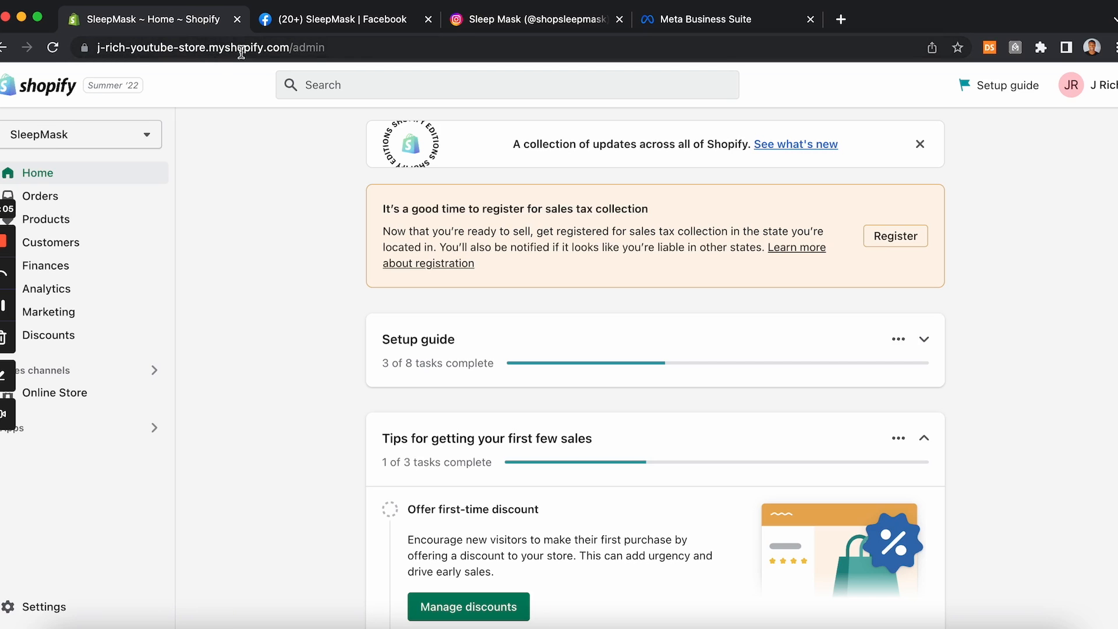
left_click_drag(210, 49, 290, 49)
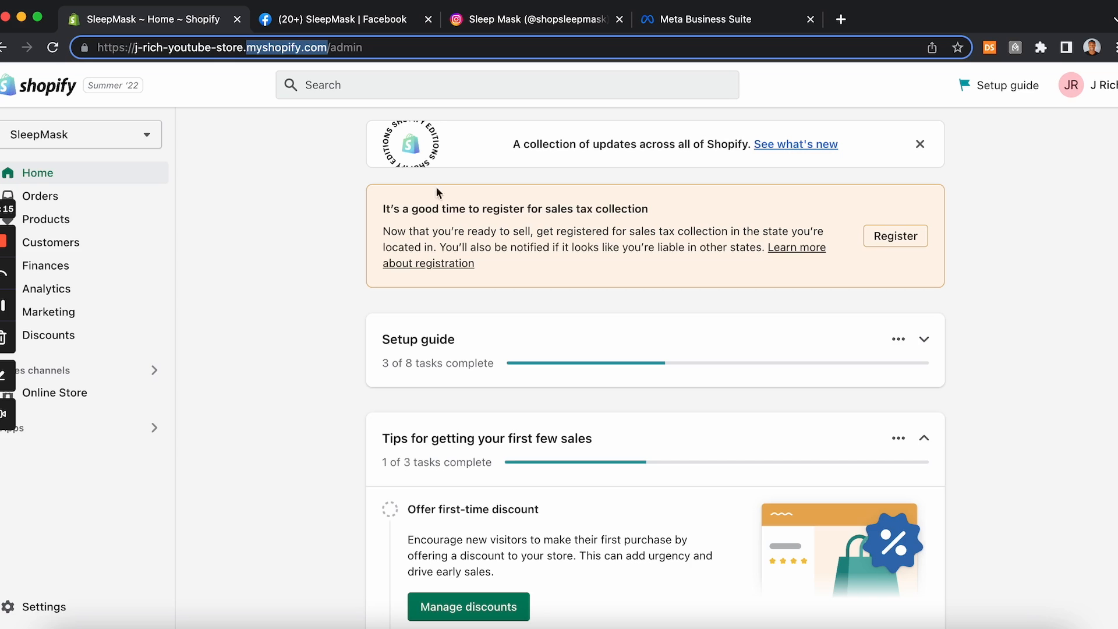
left_click(404, 241)
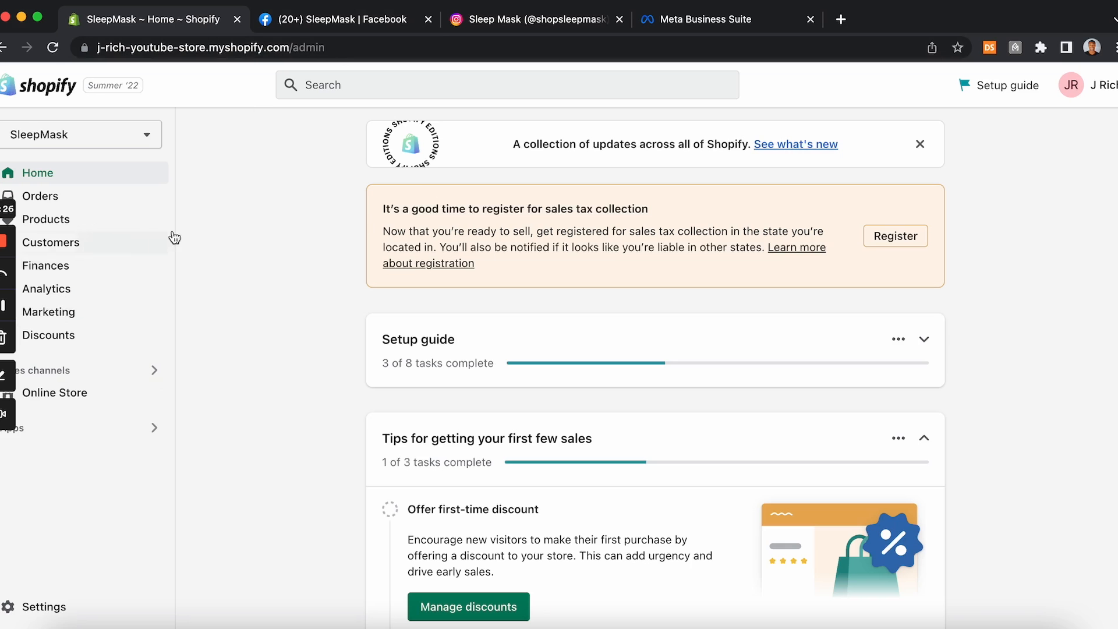
Step: In the store settings, open Domains and search for a new domain named thesleepmaskstore
left_click(55, 605)
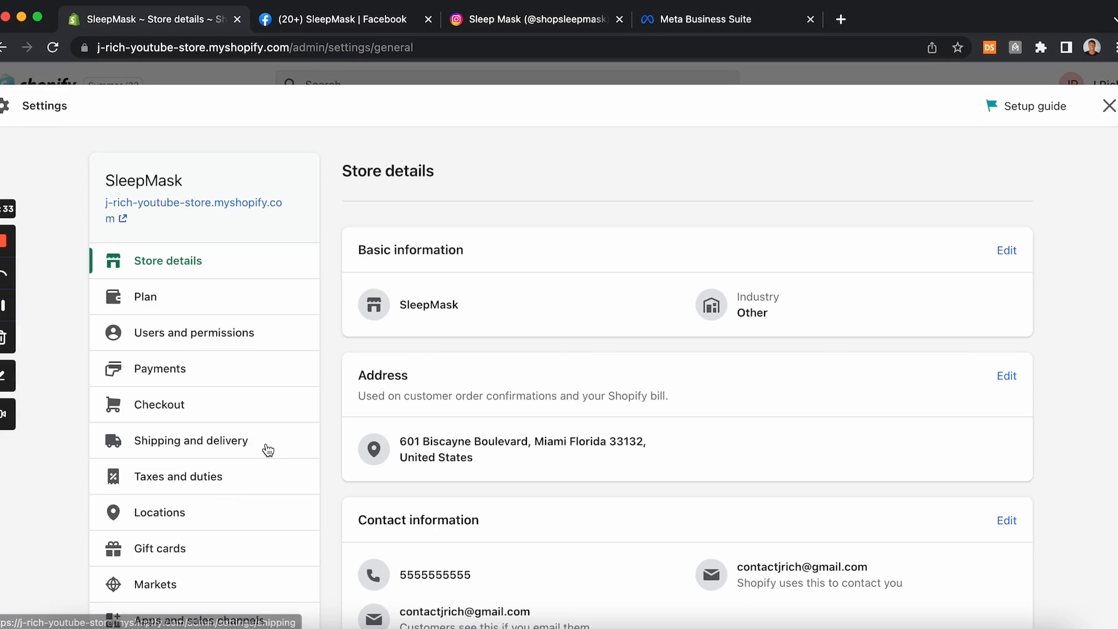
scroll(267, 449, "down", 2)
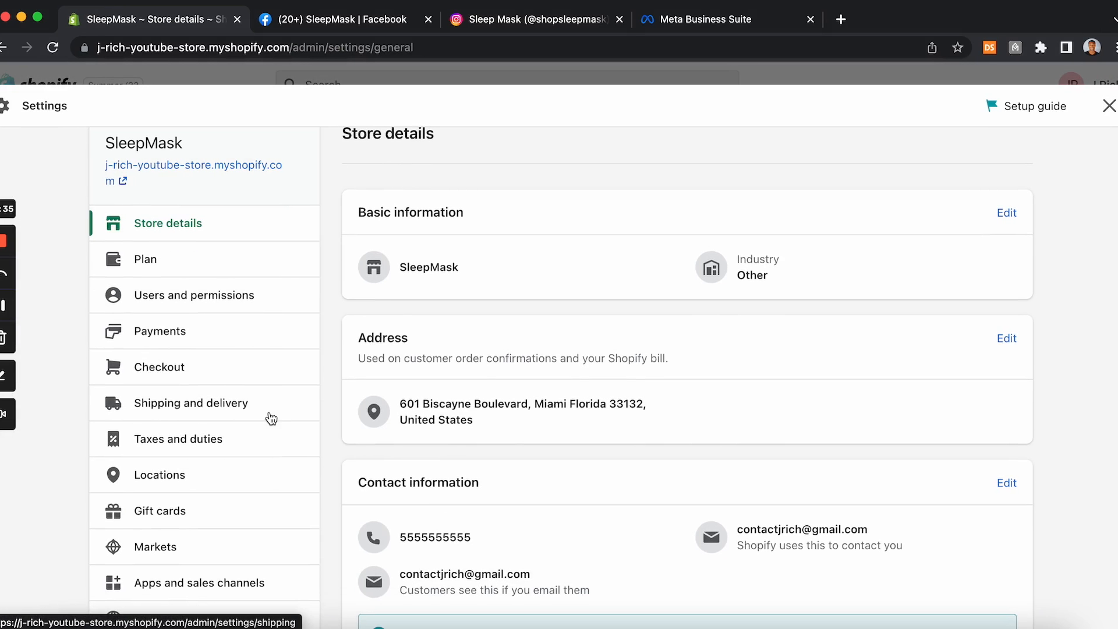
scroll(269, 417, "down", 6)
left_click(173, 399)
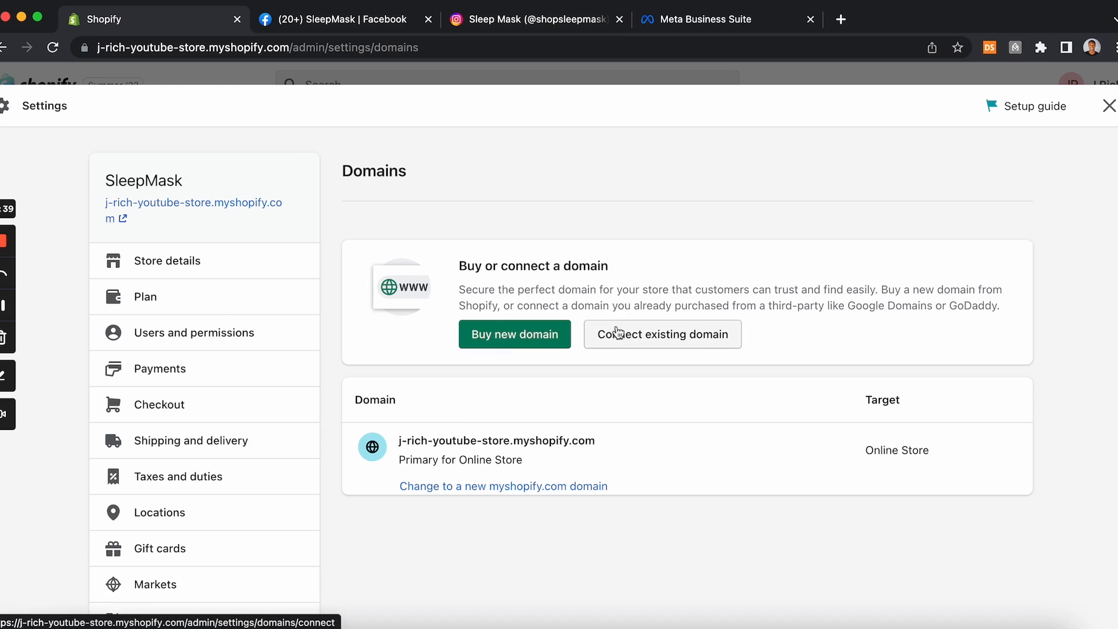
left_click(540, 339)
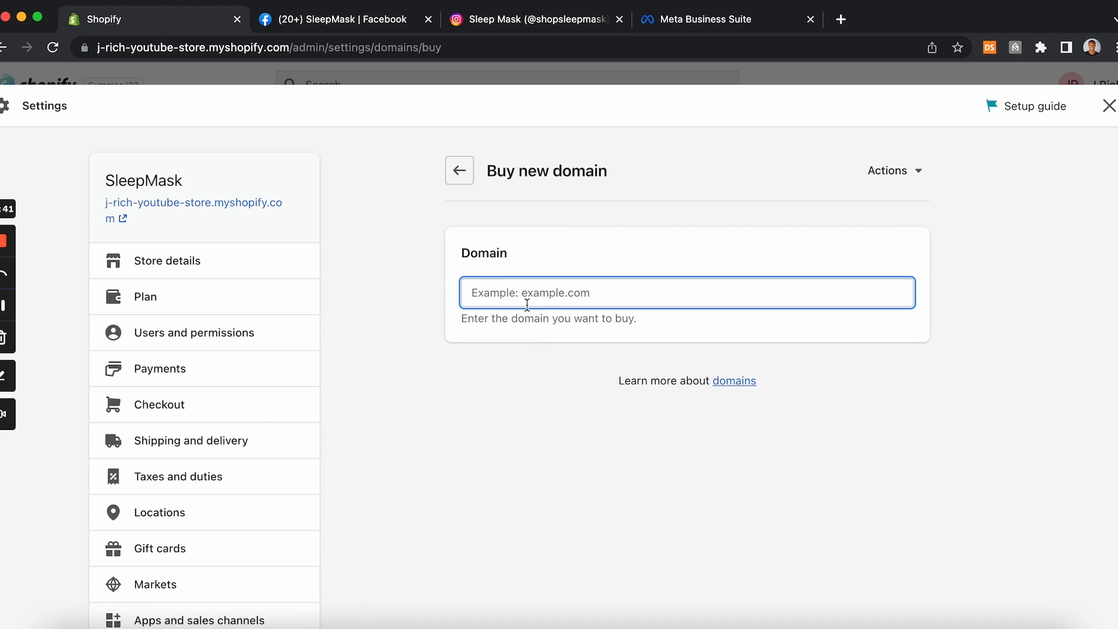
type("thesl")
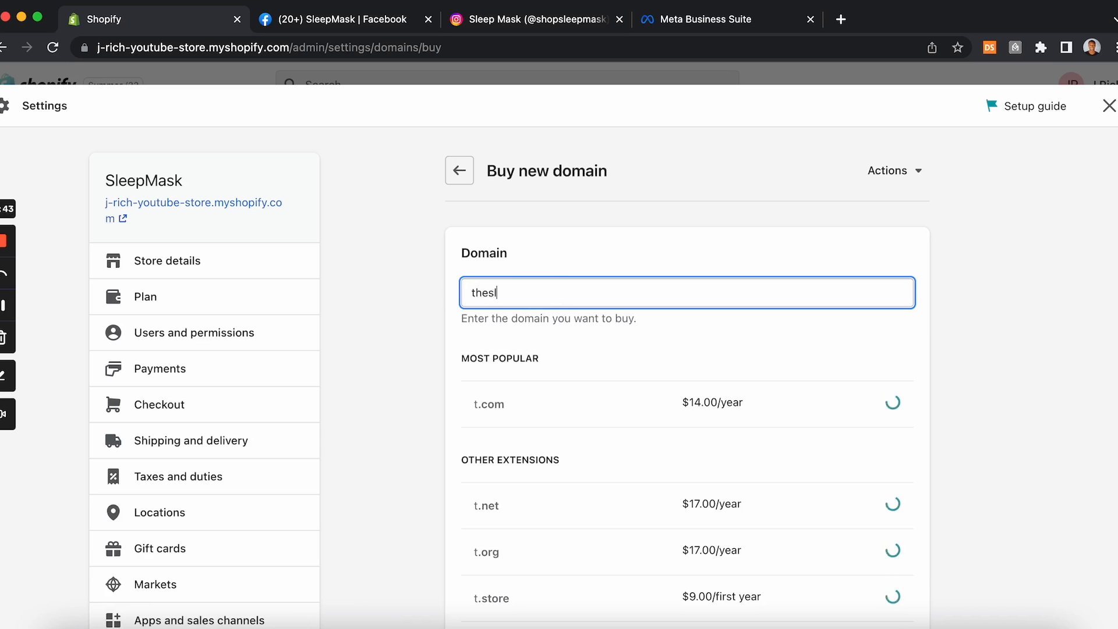
type("eepmaskstore")
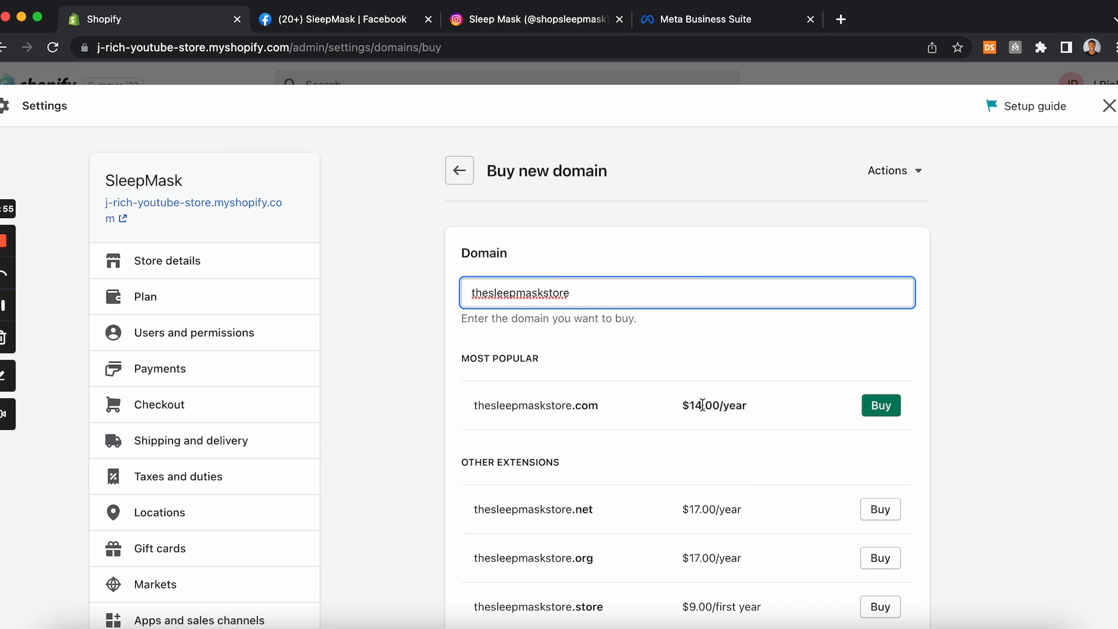
Step: Open Namecheap in a new tab and search it for the domain thesleepmaskstore.com
left_click(842, 20)
type("name")
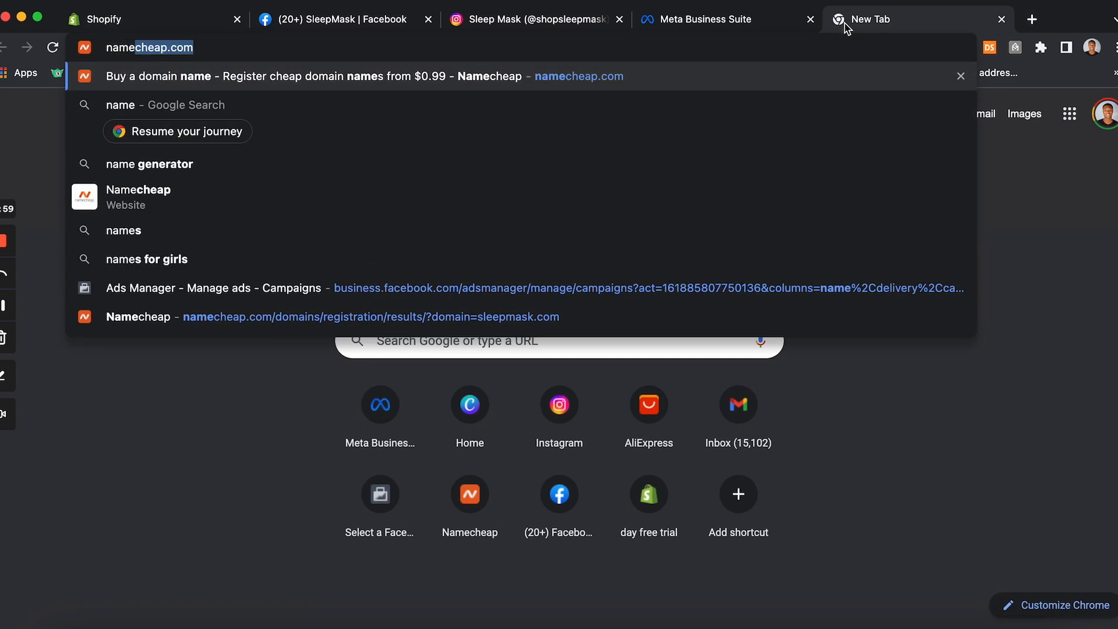
key("Return")
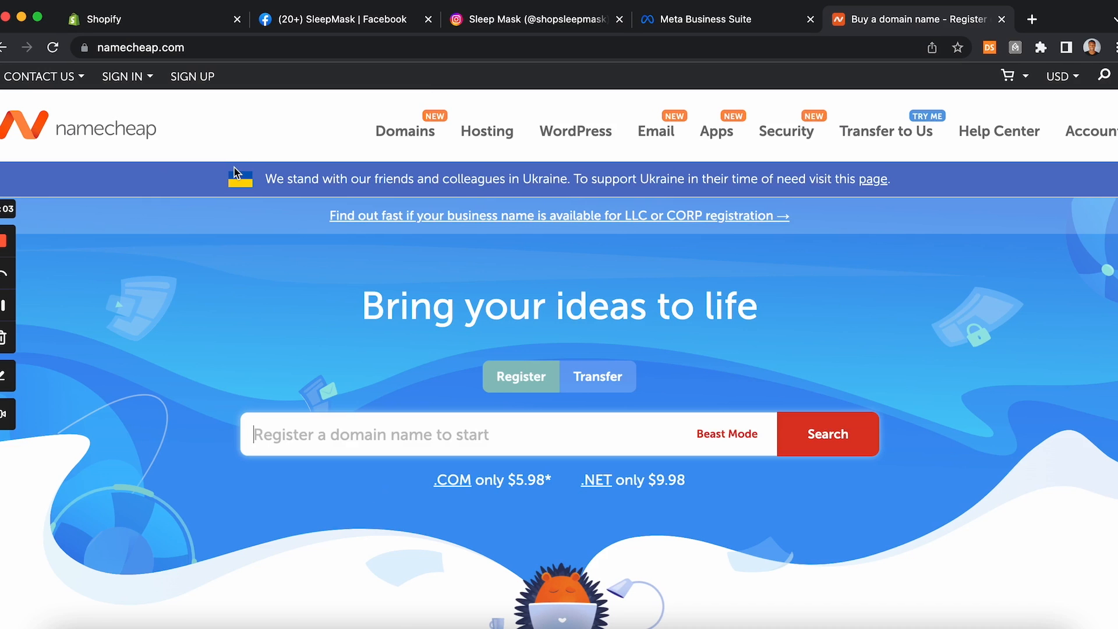
type("thesl")
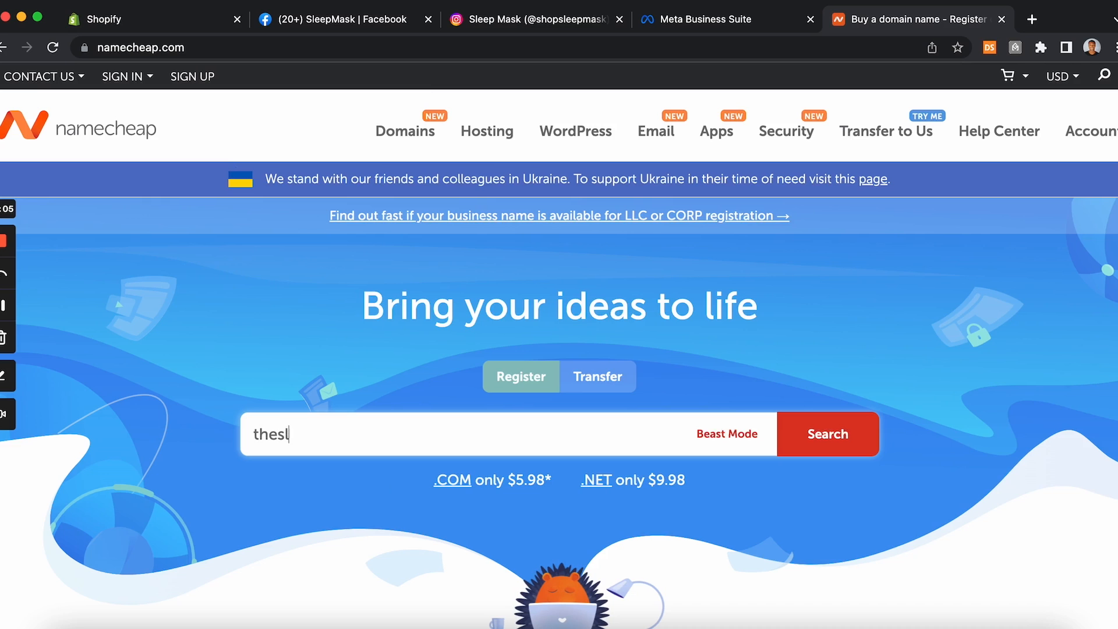
type("eepmasks")
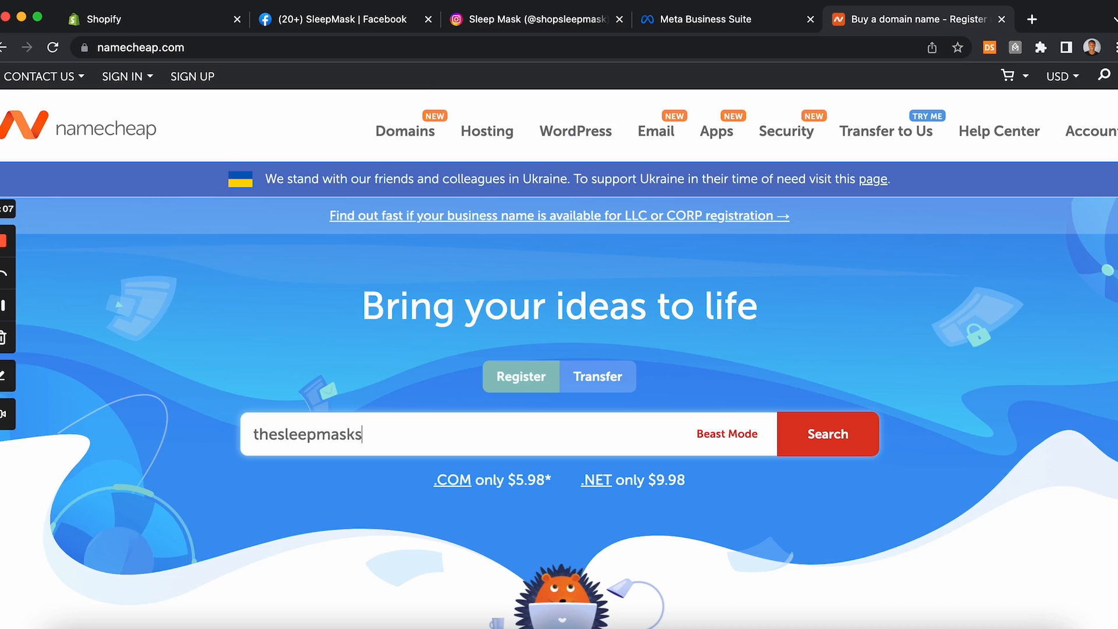
type("tore.com")
key("Return")
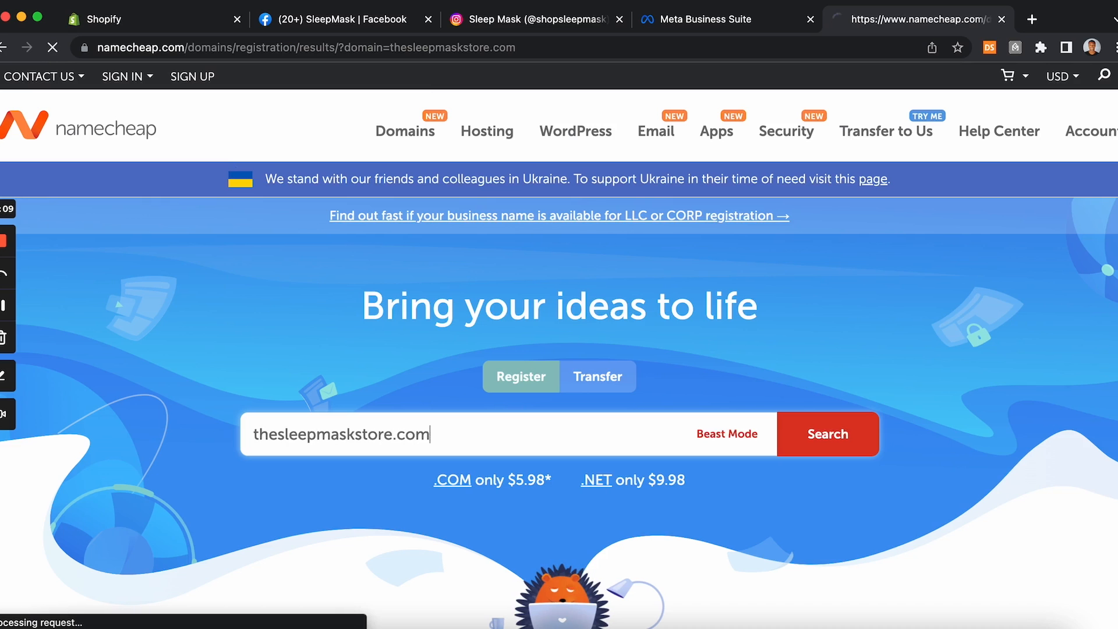
scroll(330, 292, "down", 1)
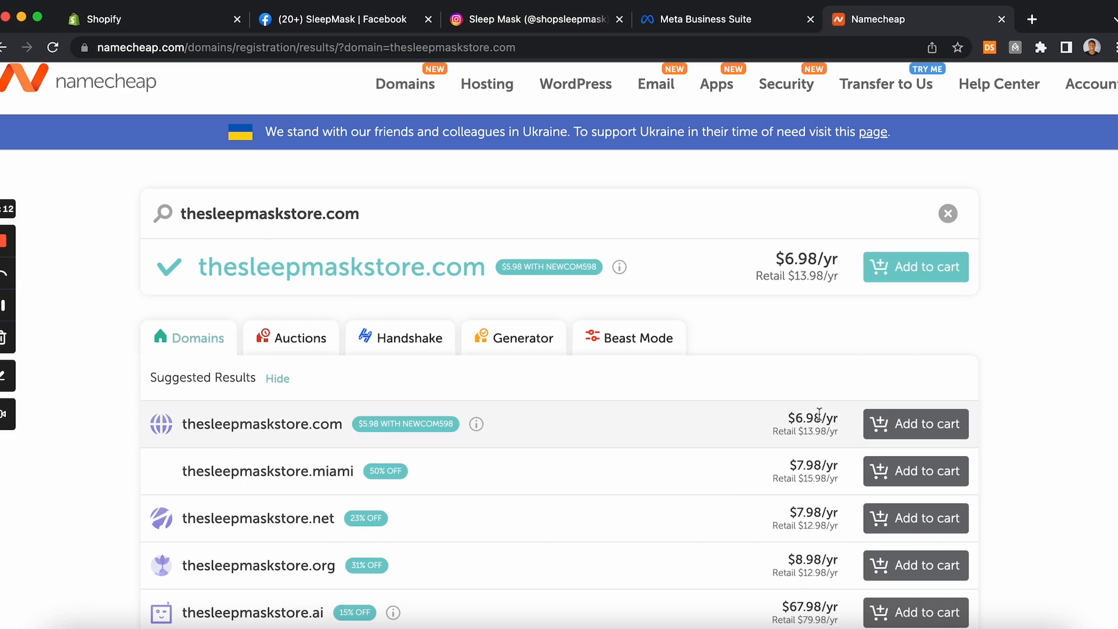
scroll(864, 444, "up", 1)
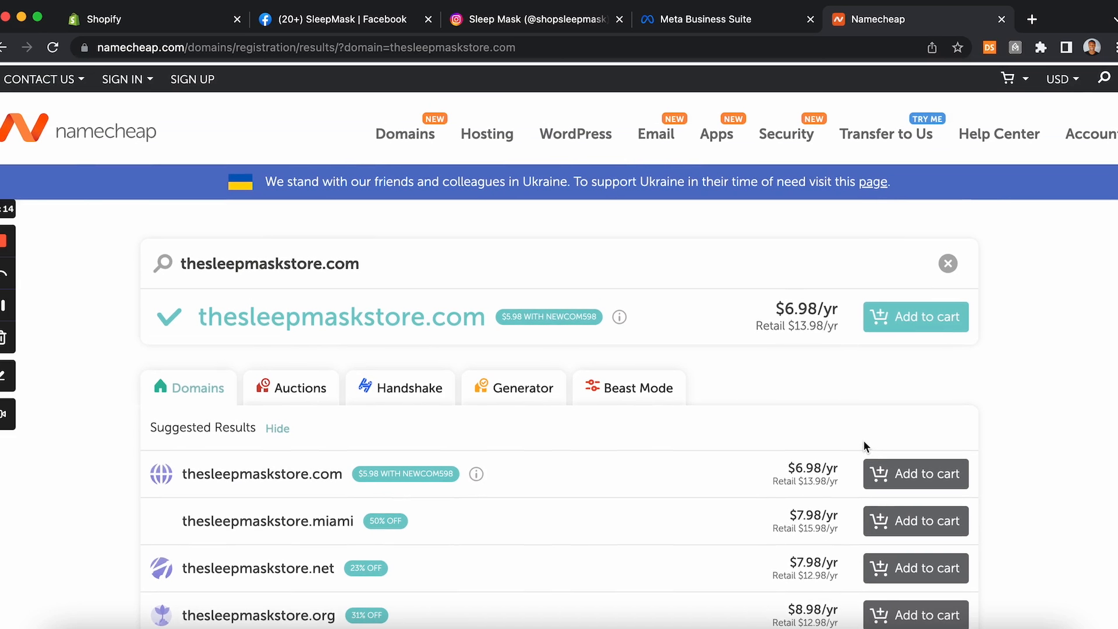
scroll(864, 442, "down", 1)
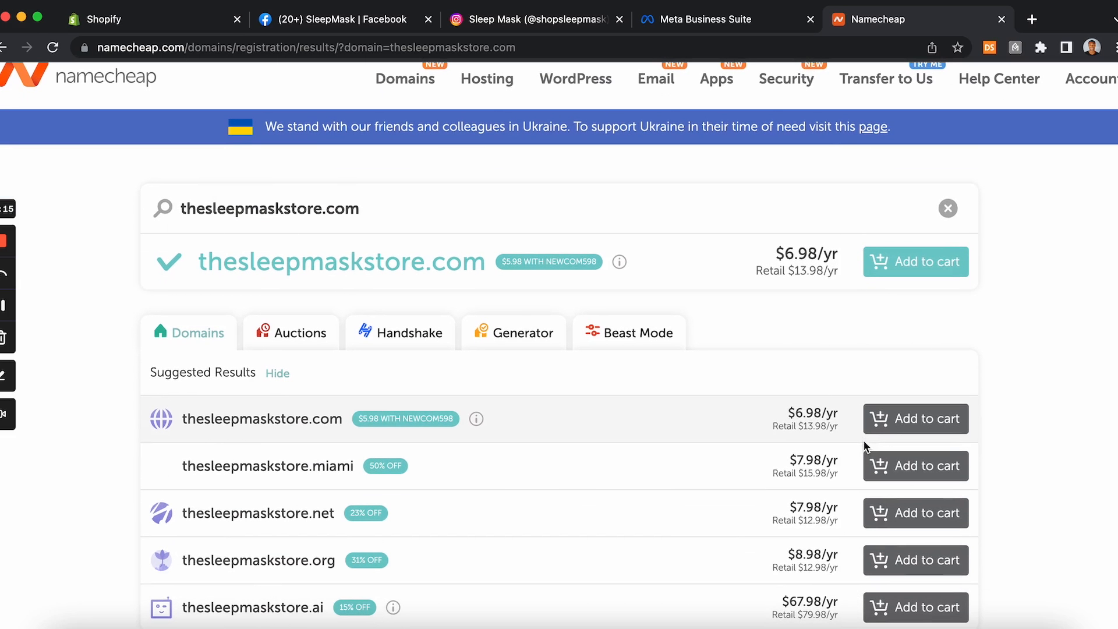
Step: Compare the domain's prices between the Namecheap results and the Shopify domain page
left_click(722, 19)
left_click(498, 24)
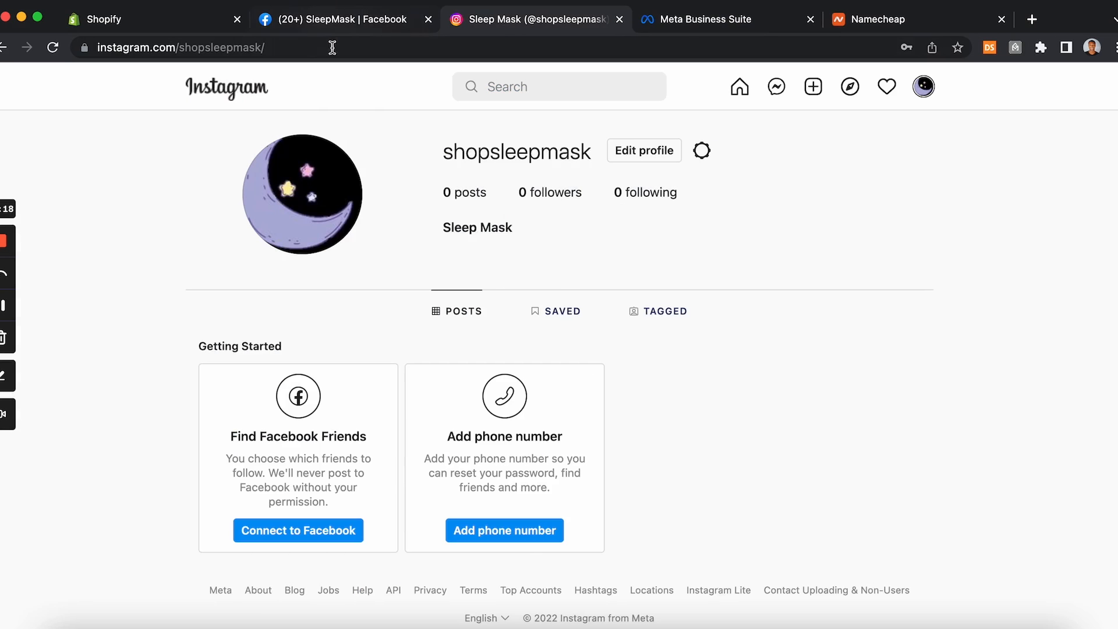
left_click(189, 26)
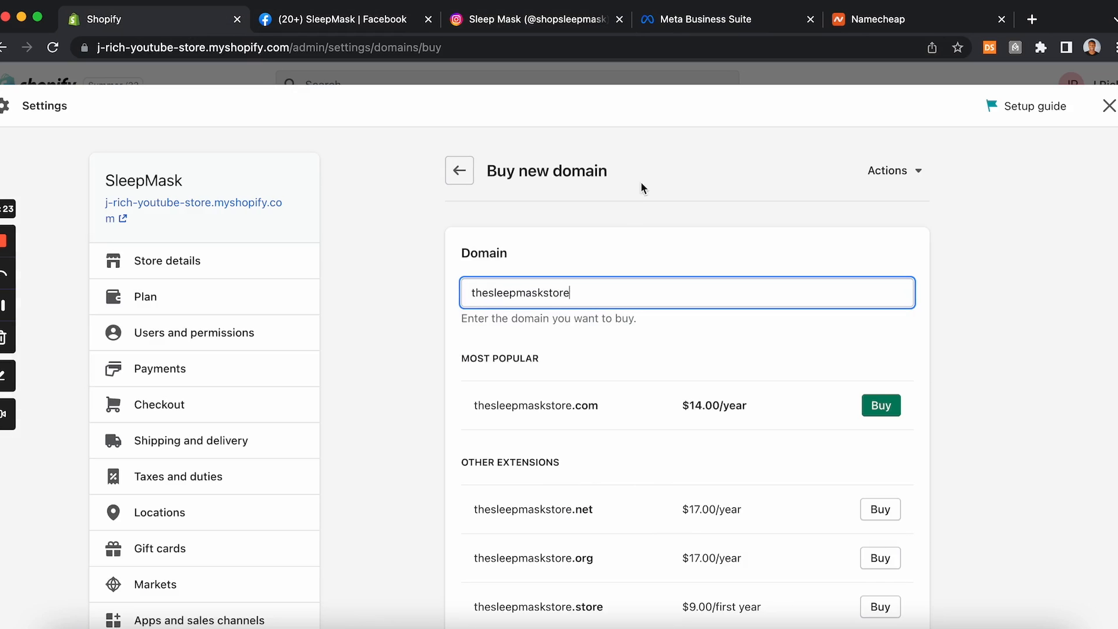
left_click(885, 20)
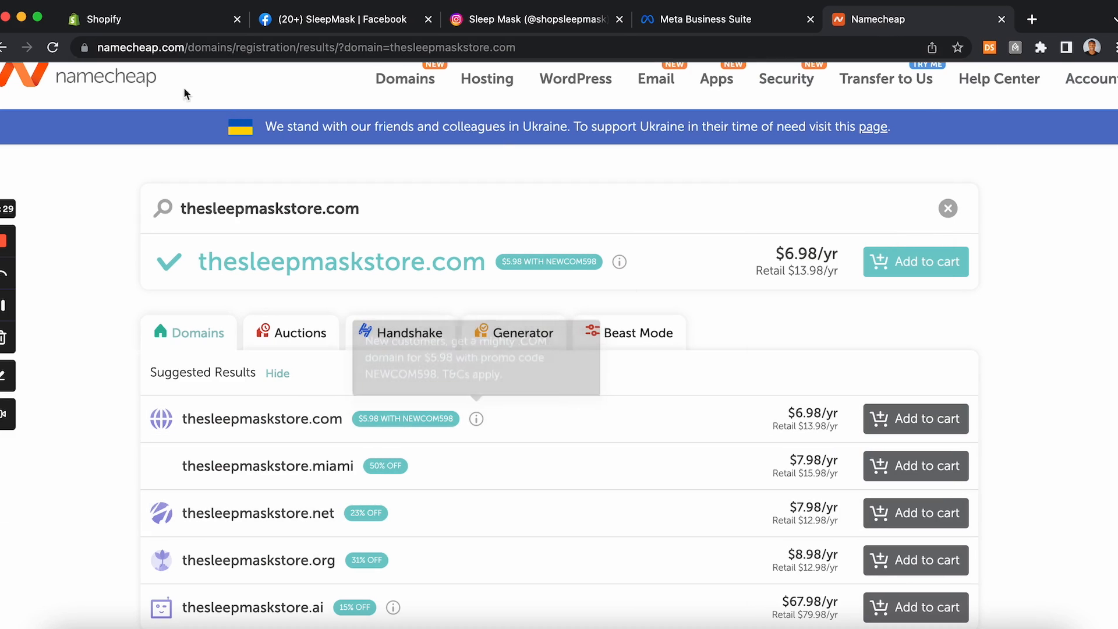
left_click(114, 23)
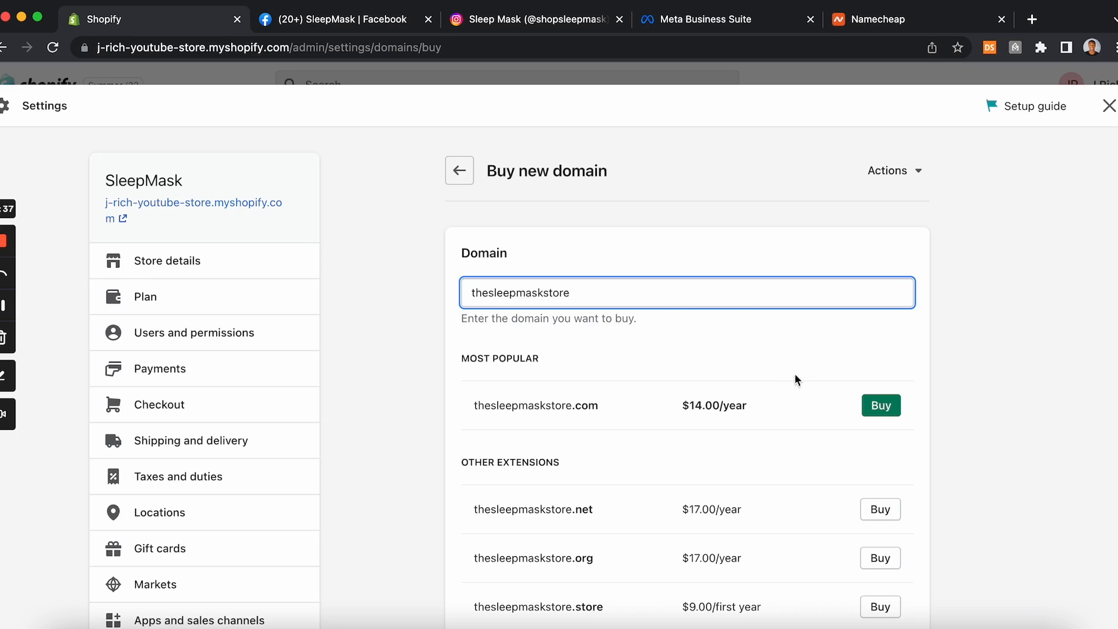
Step: Buy the thesleepmaskstore.com domain through Shopify with yearly auto-renew, then close the setup guide panel
left_click(879, 414)
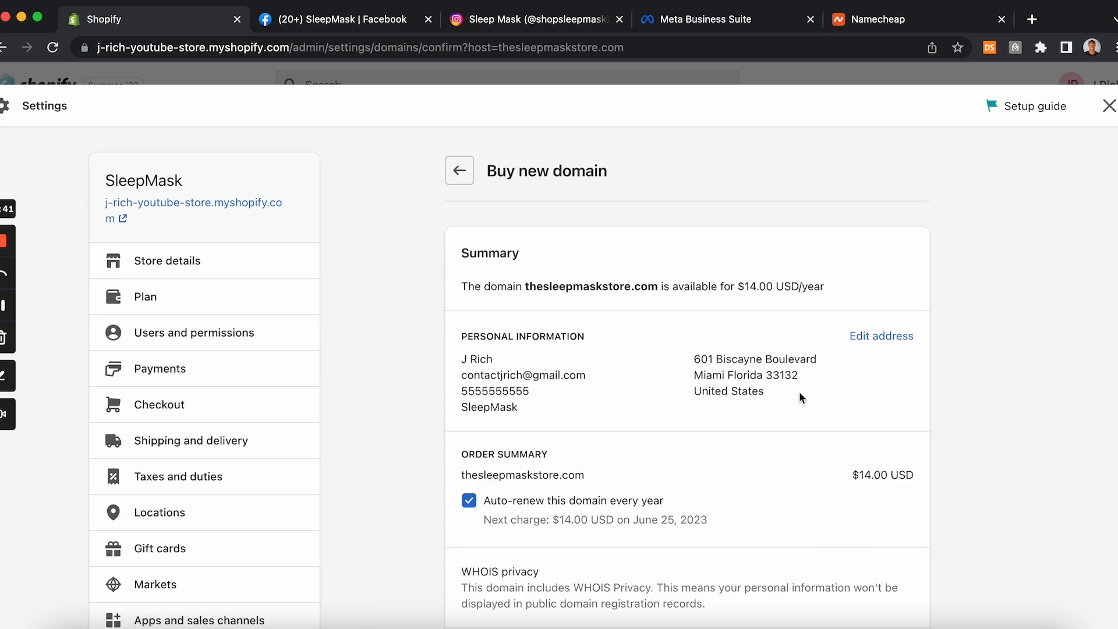
scroll(2, 310, "down", 5)
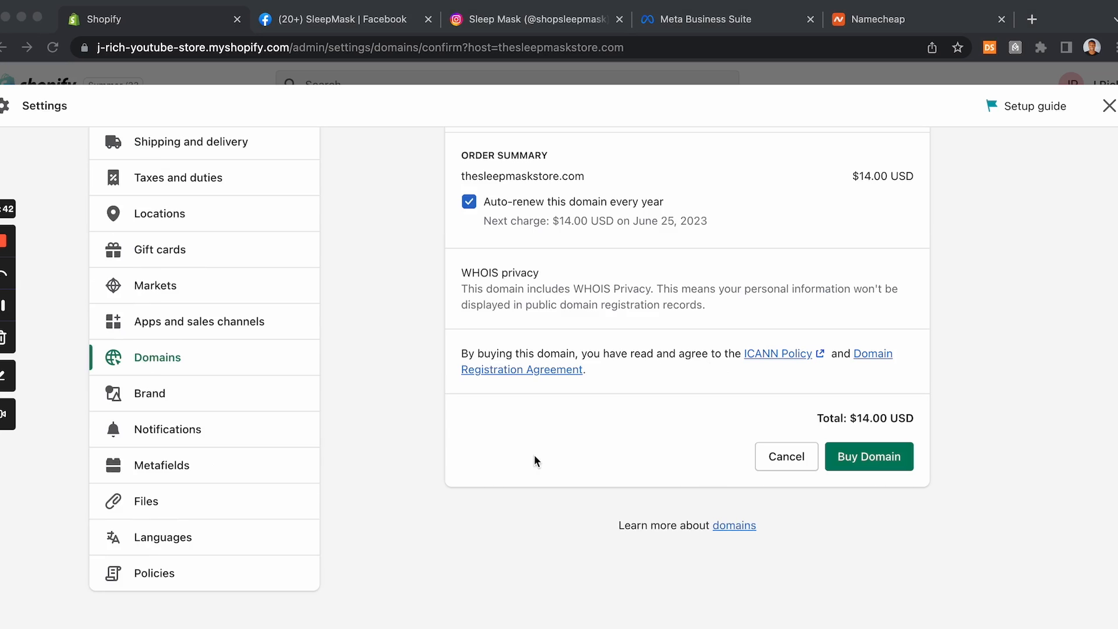
left_click(875, 456)
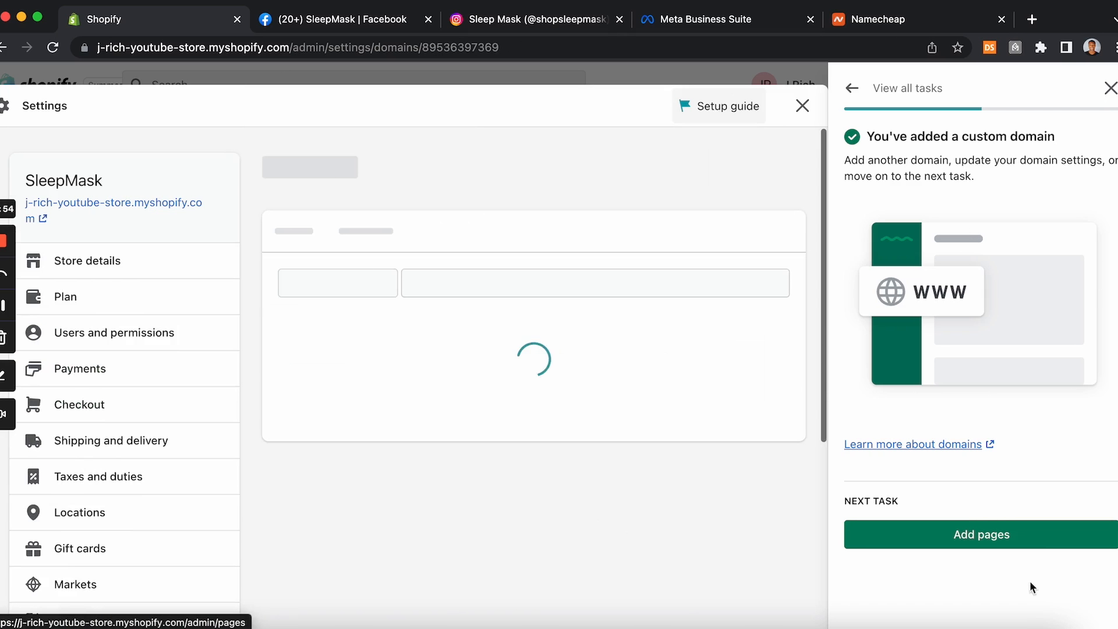
left_click(1111, 90)
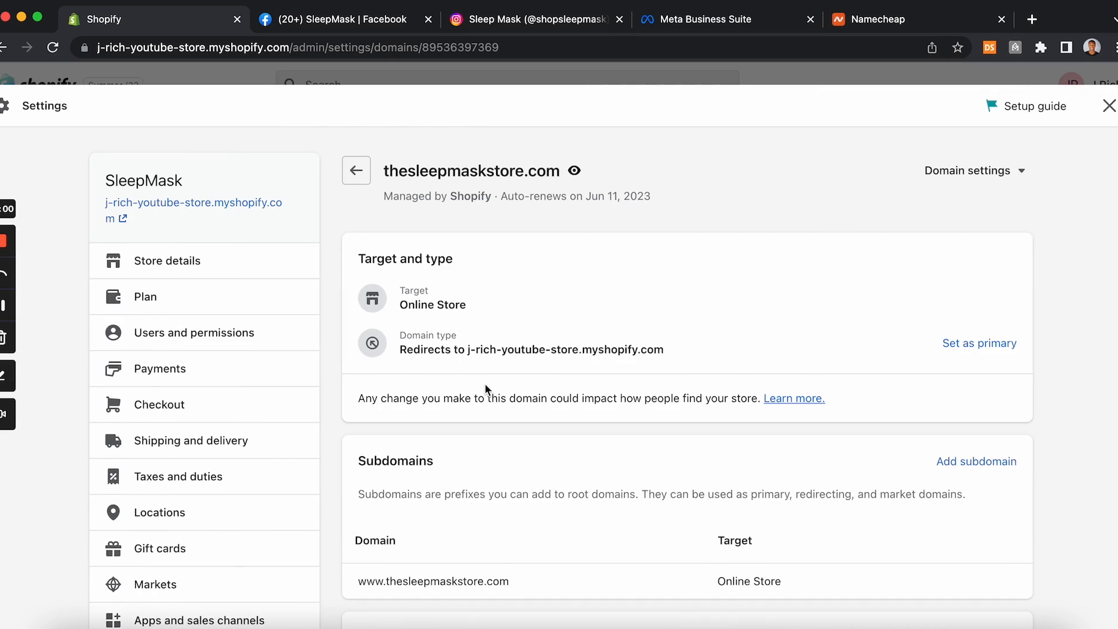
Step: Set thesleepmaskstore.com as the primary domain for the Online Store
scroll(485, 383, "down", 1)
scroll(460, 363, "up", 1)
left_click(968, 344)
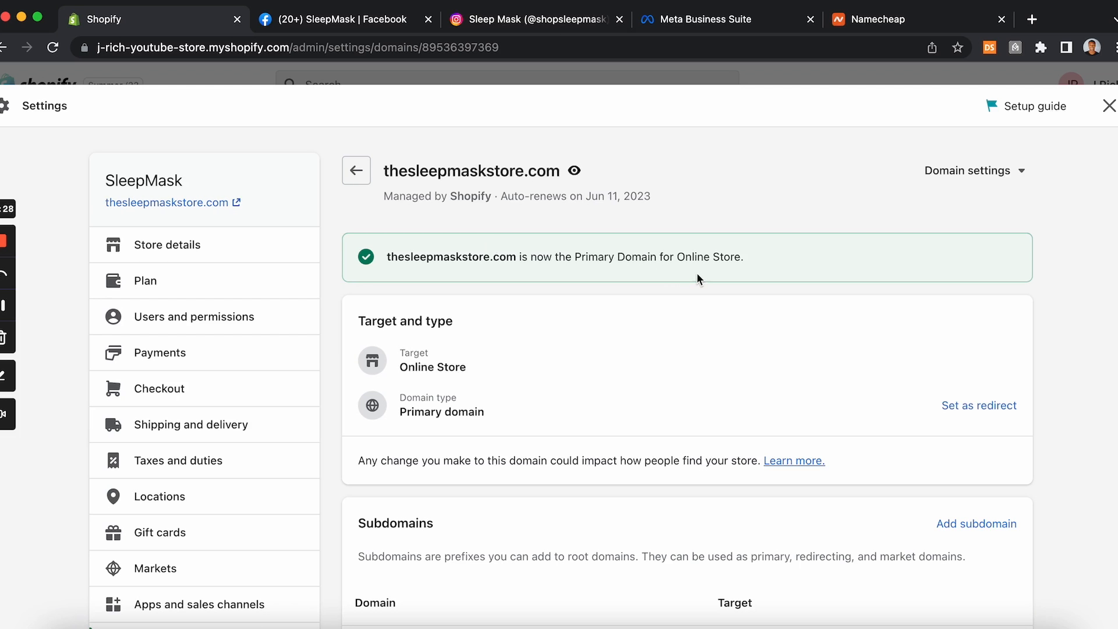
Step: Copy the domain name and open thesleepmaskstore.com in a new tab to view the live store
scroll(708, 277, "down", 5)
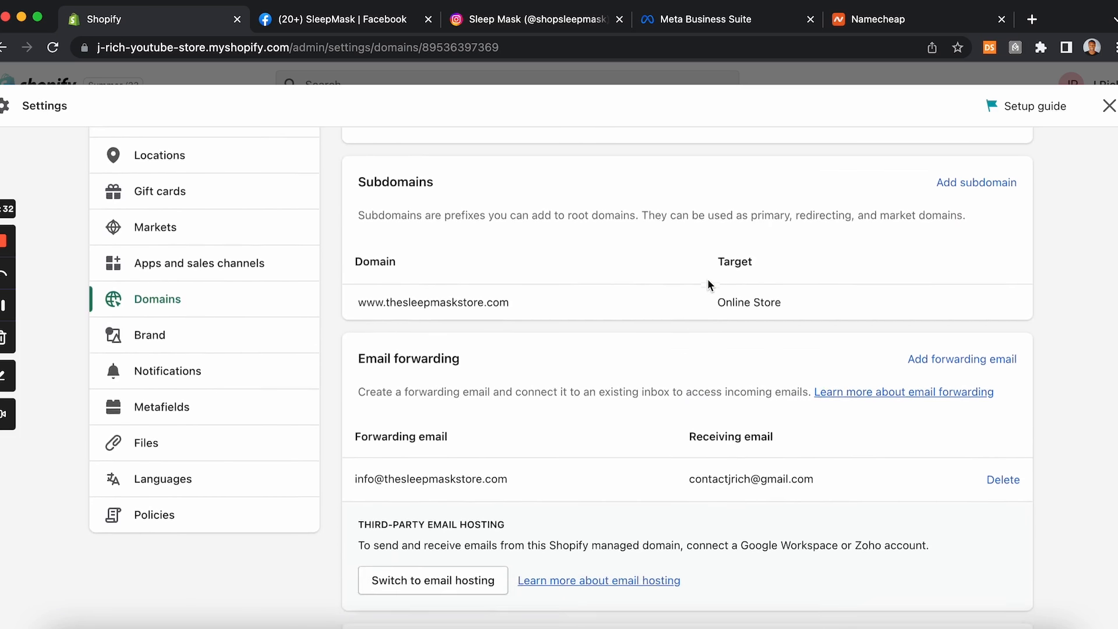
scroll(708, 278, "up", 10)
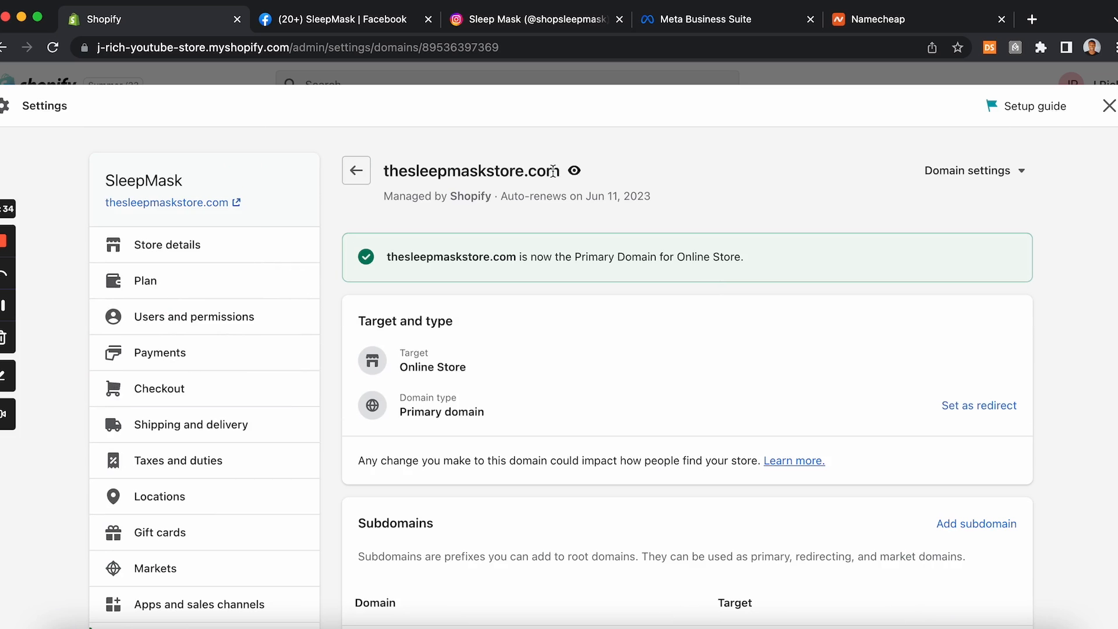
left_click_drag(557, 171, 369, 179)
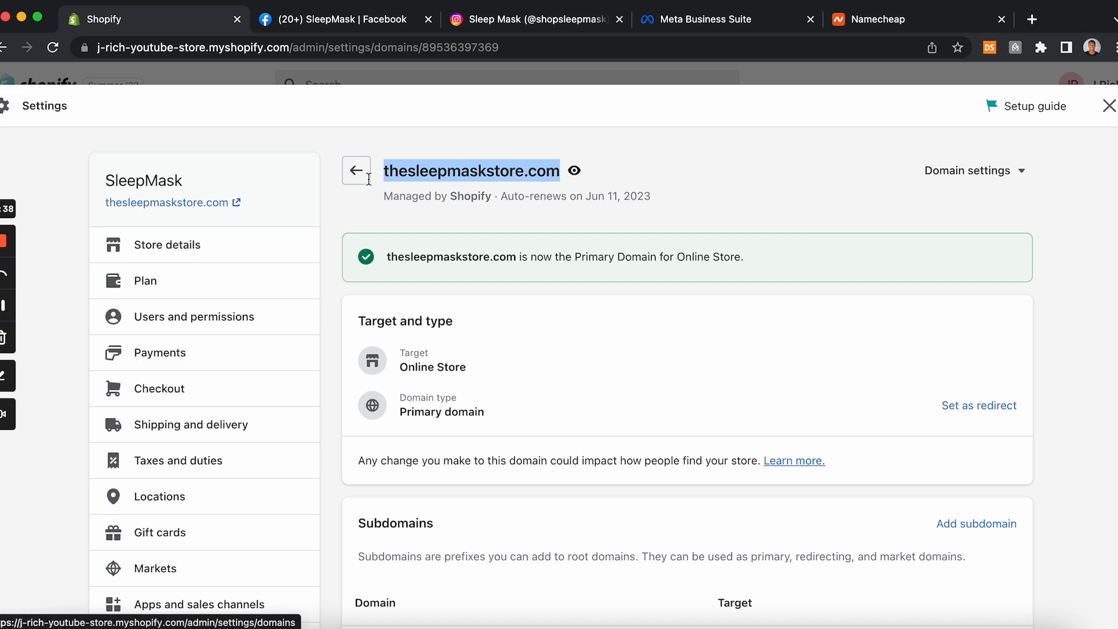
left_click(1032, 19)
type("Domainsthesleepmaskstore.com")
left_click_drag(154, 46, 75, 51)
key("BackSpace")
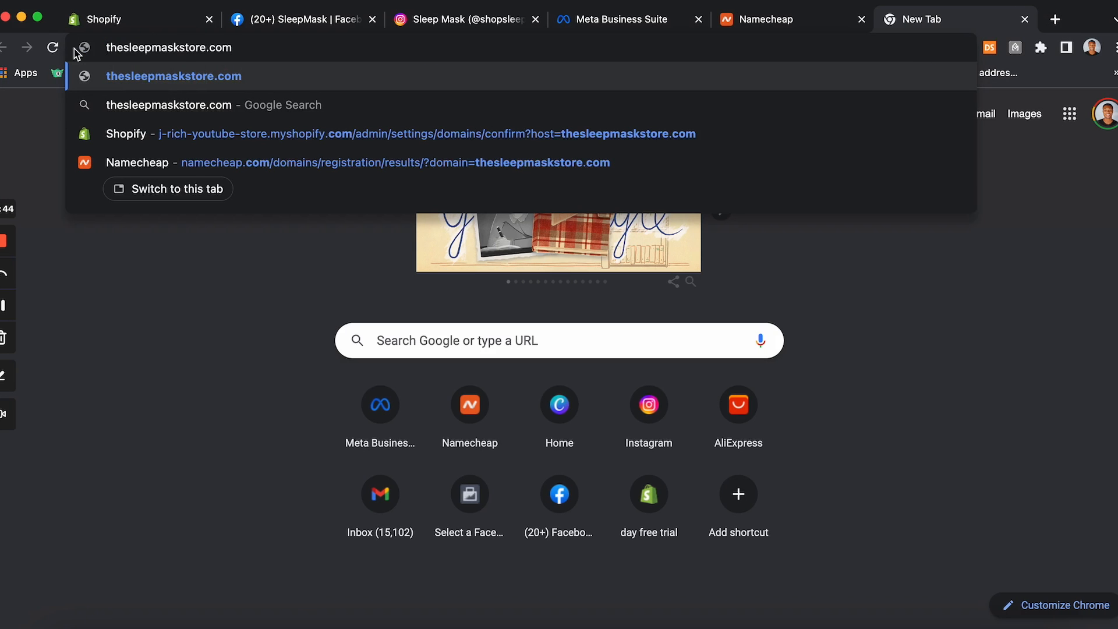
key("Return")
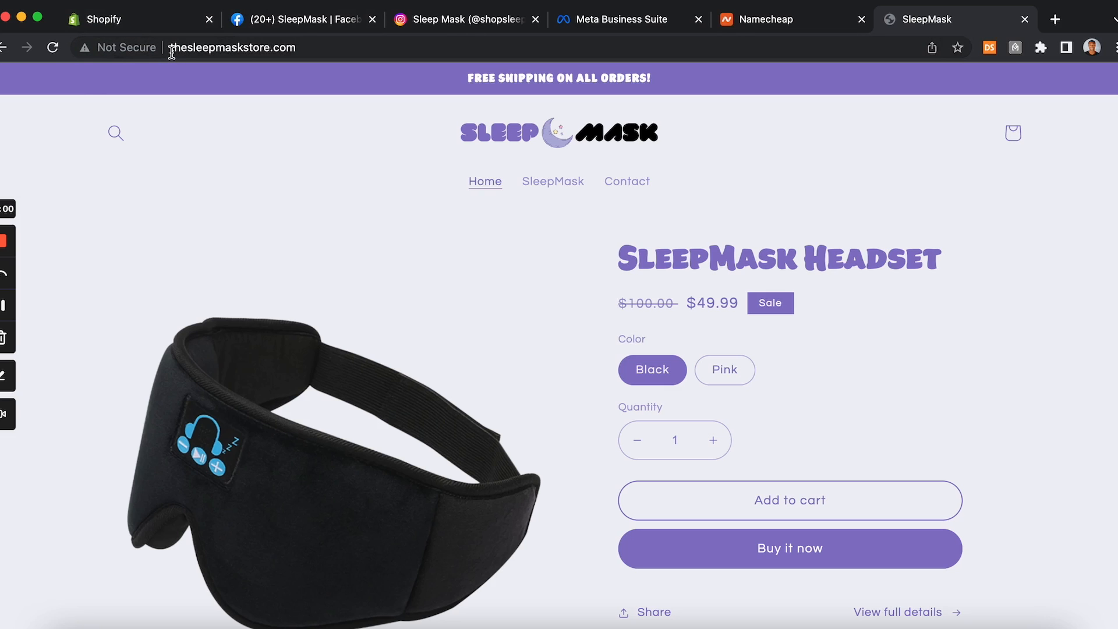
Step: Review the store's domain list in the Shopify admin
left_click(142, 23)
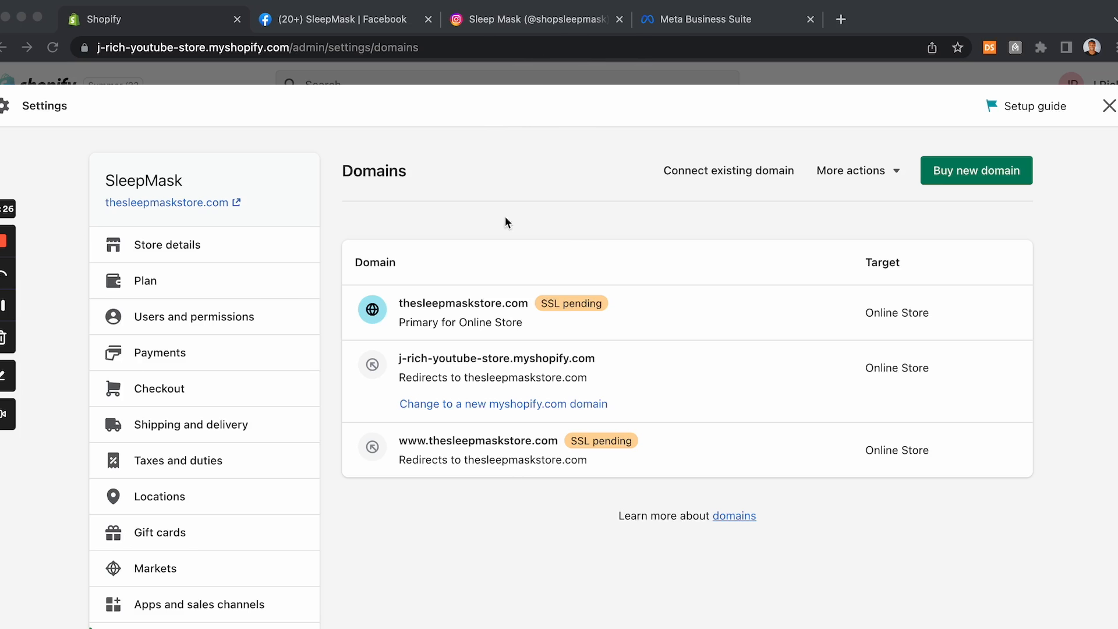
left_click(673, 23)
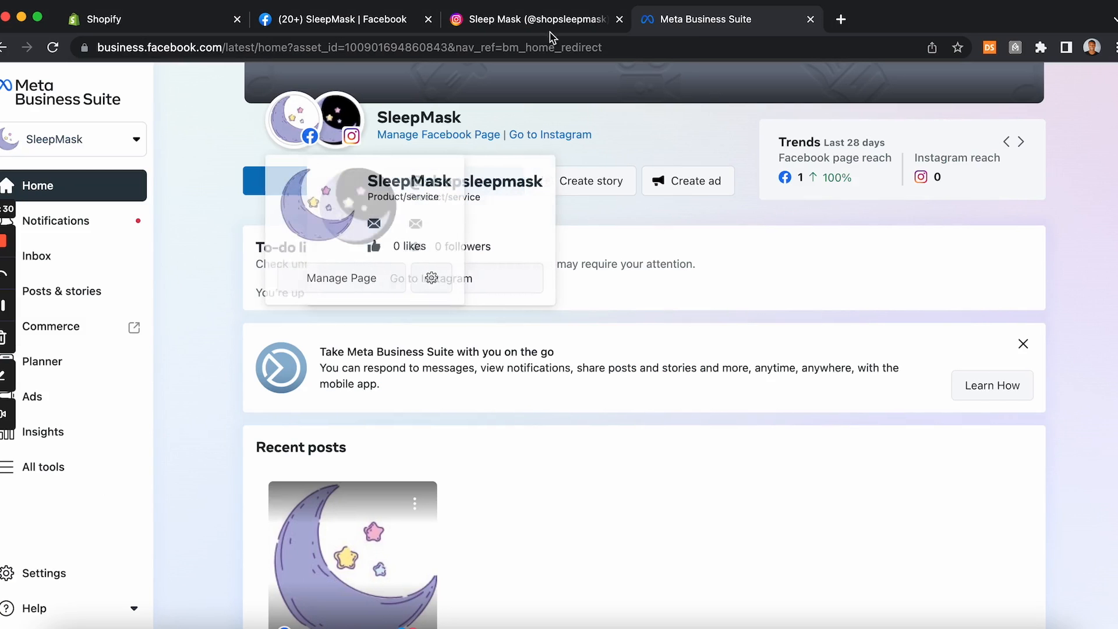
left_click(159, 31)
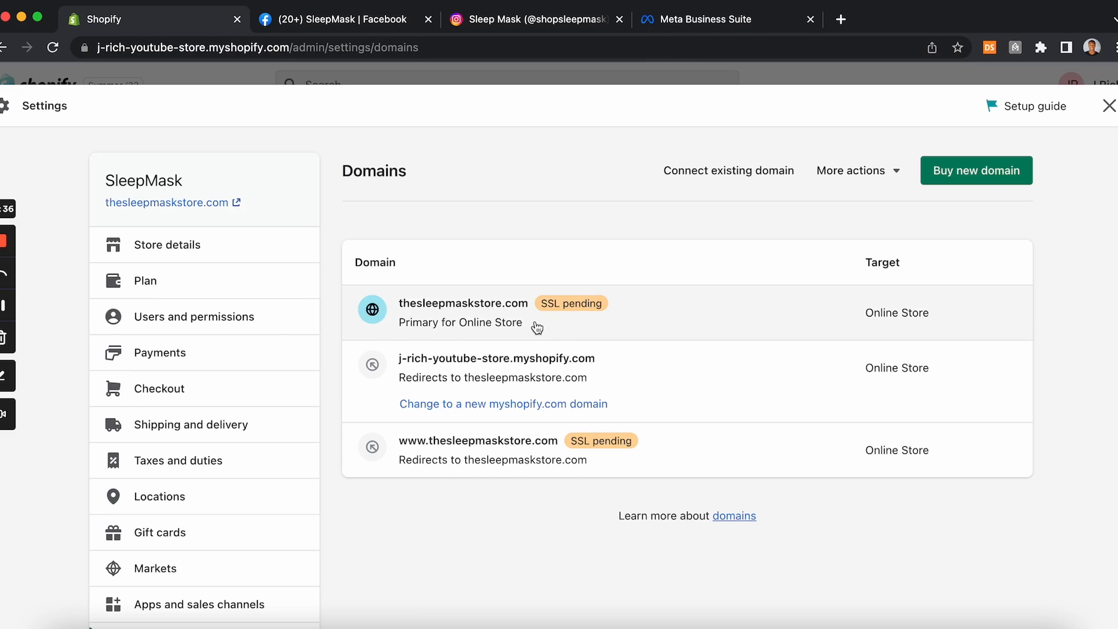
Step: In Meta business settings, open Brand Safety domains and add the domain thesleepmaskstore.com
left_click(689, 28)
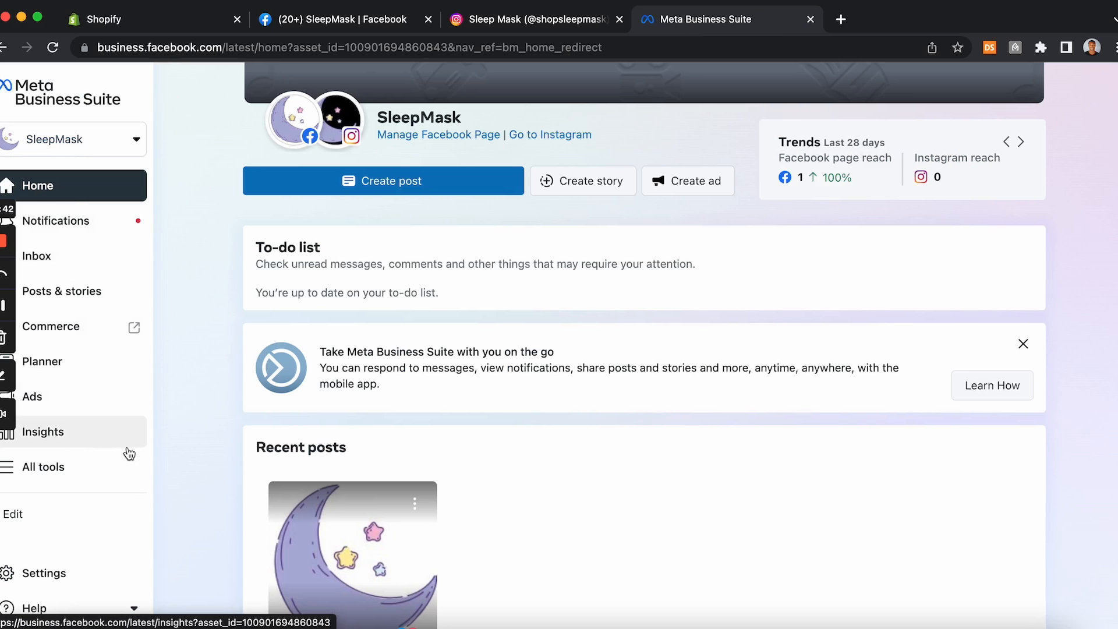
left_click(26, 570)
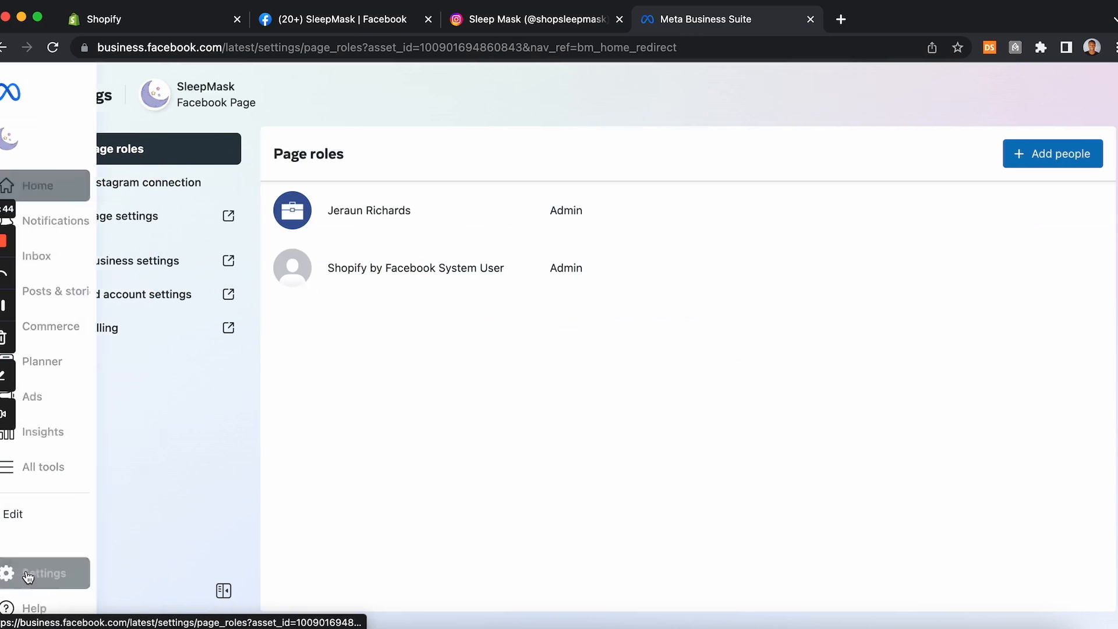
left_click(154, 269)
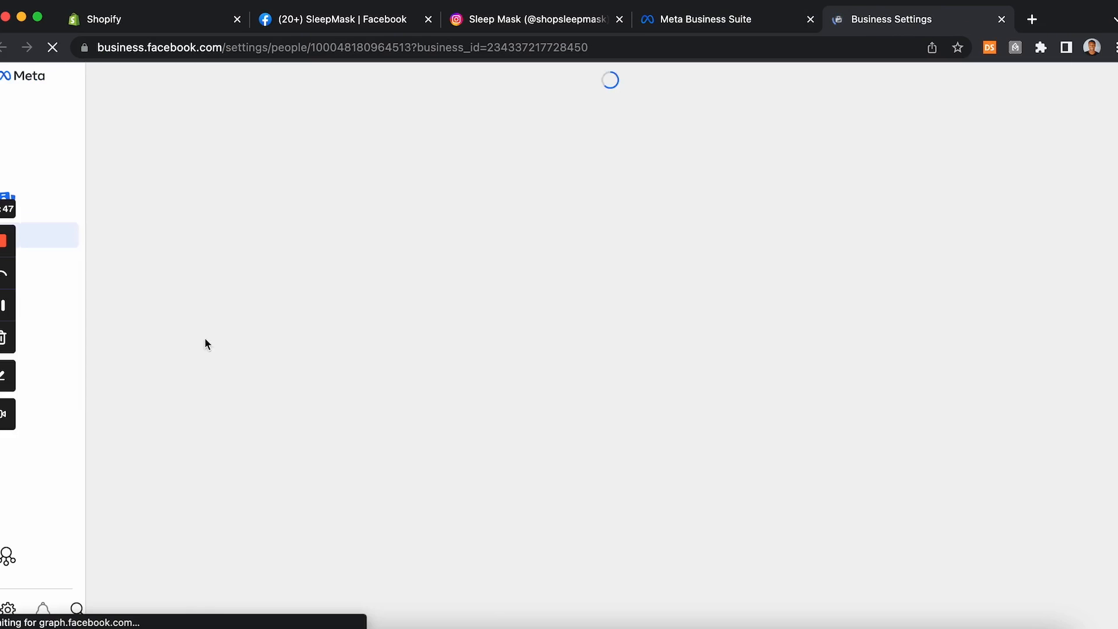
scroll(112, 419, "down", 4)
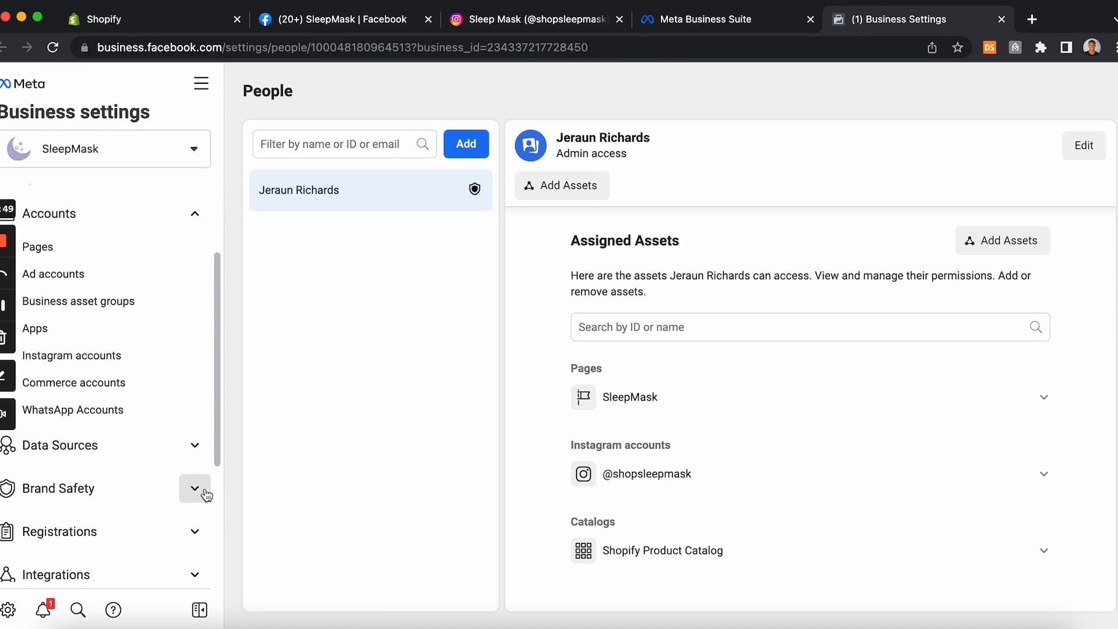
left_click(192, 490)
scroll(165, 491, "down", 3)
left_click(86, 443)
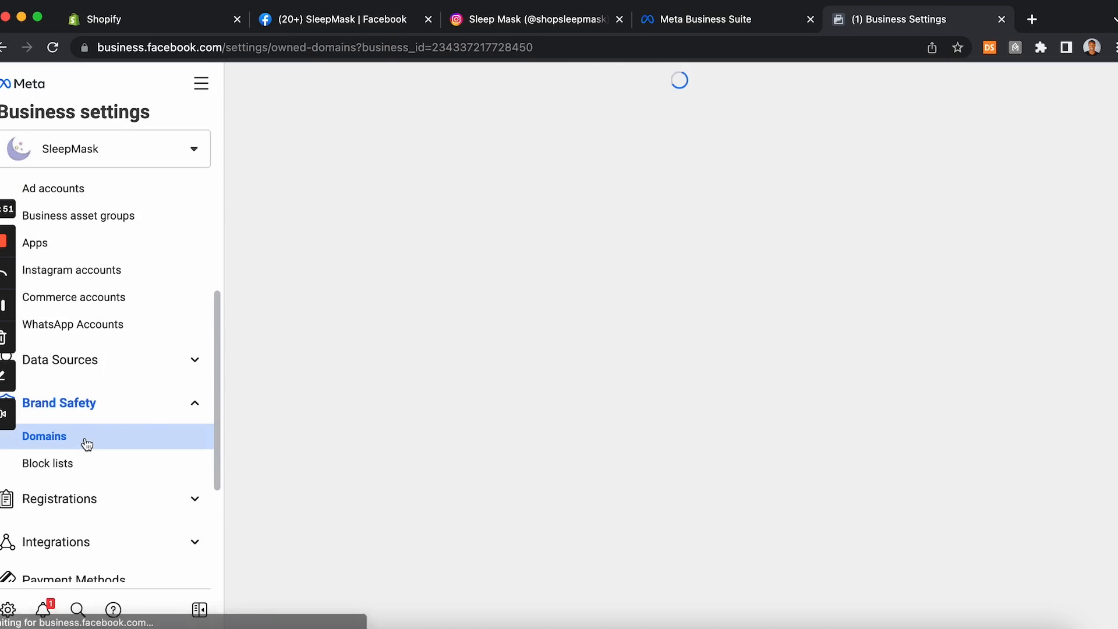
left_click(683, 452)
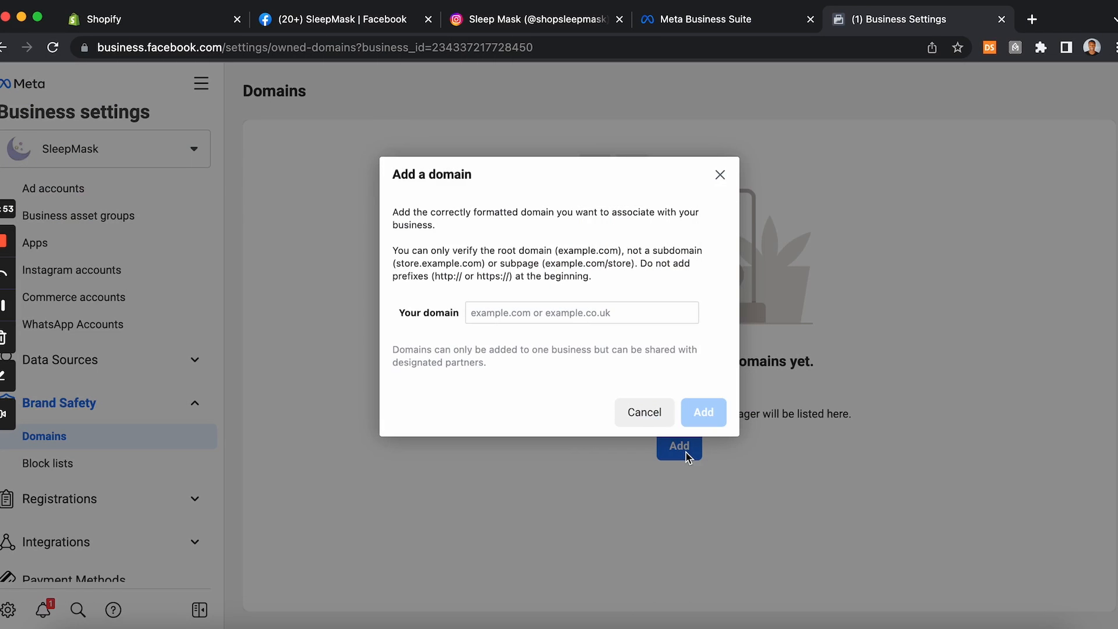
left_click(568, 313)
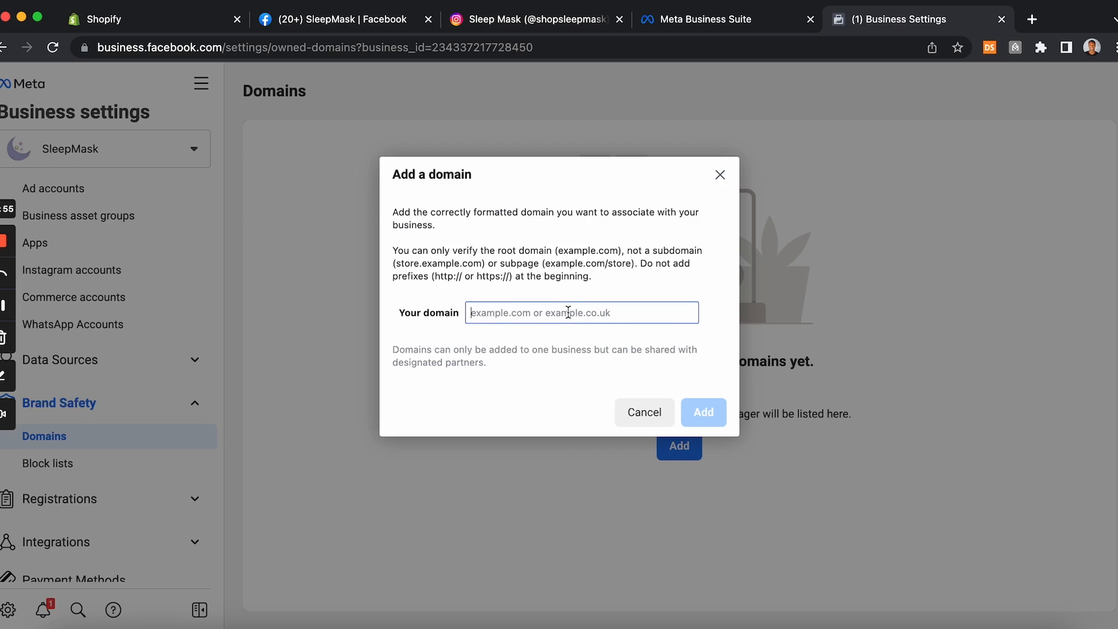
type("thesleepmaskstore.com")
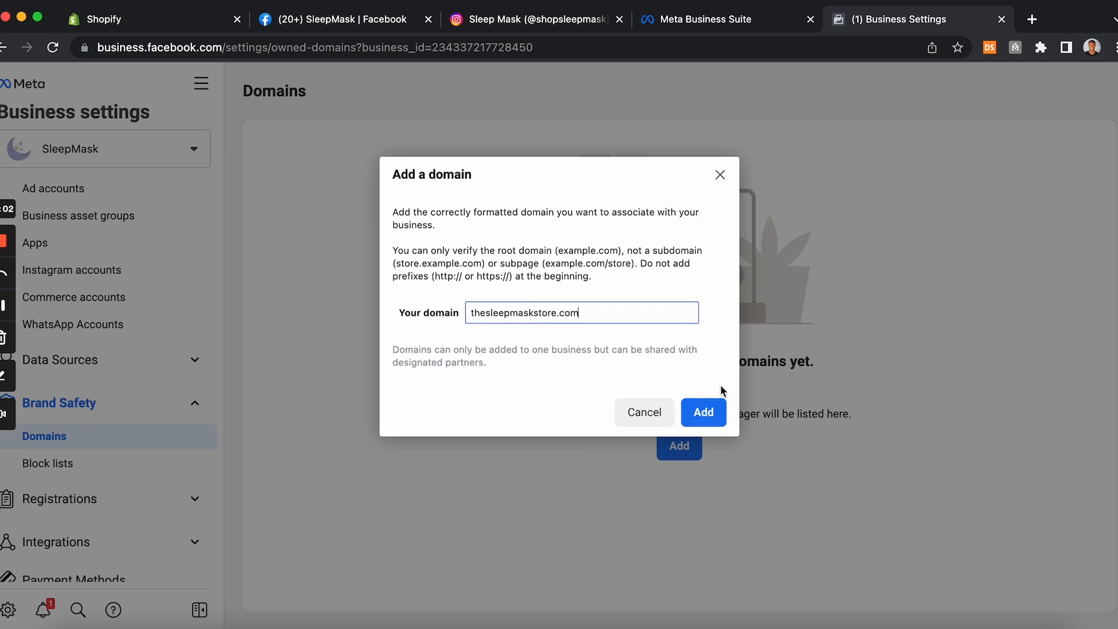
left_click(712, 407)
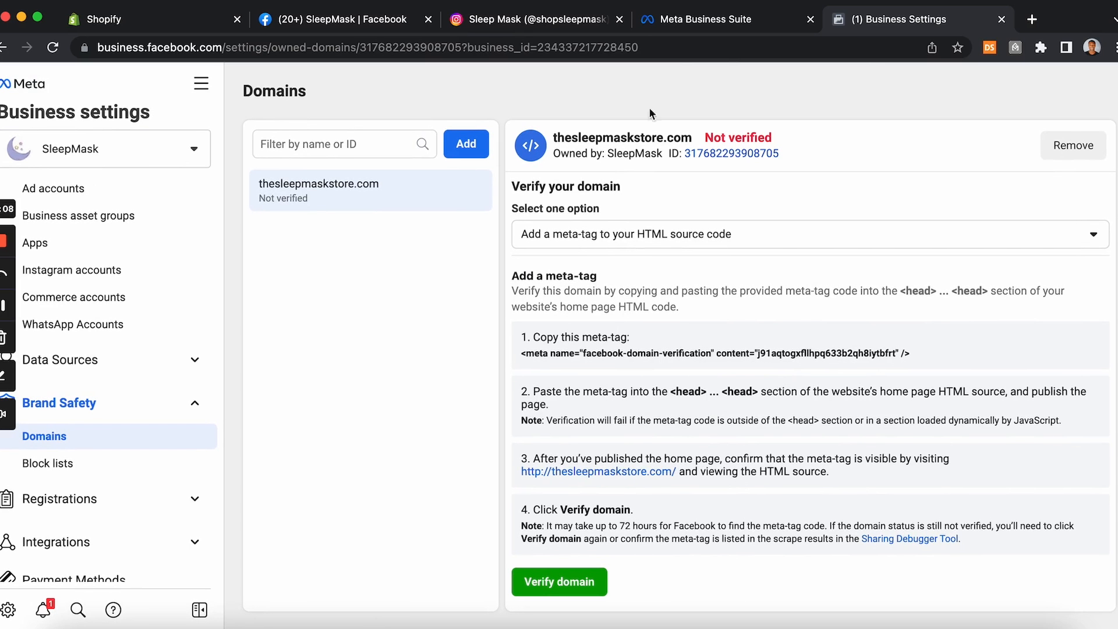
Step: Open the domain verification method options and review the meta-tag instructions
left_click(560, 243)
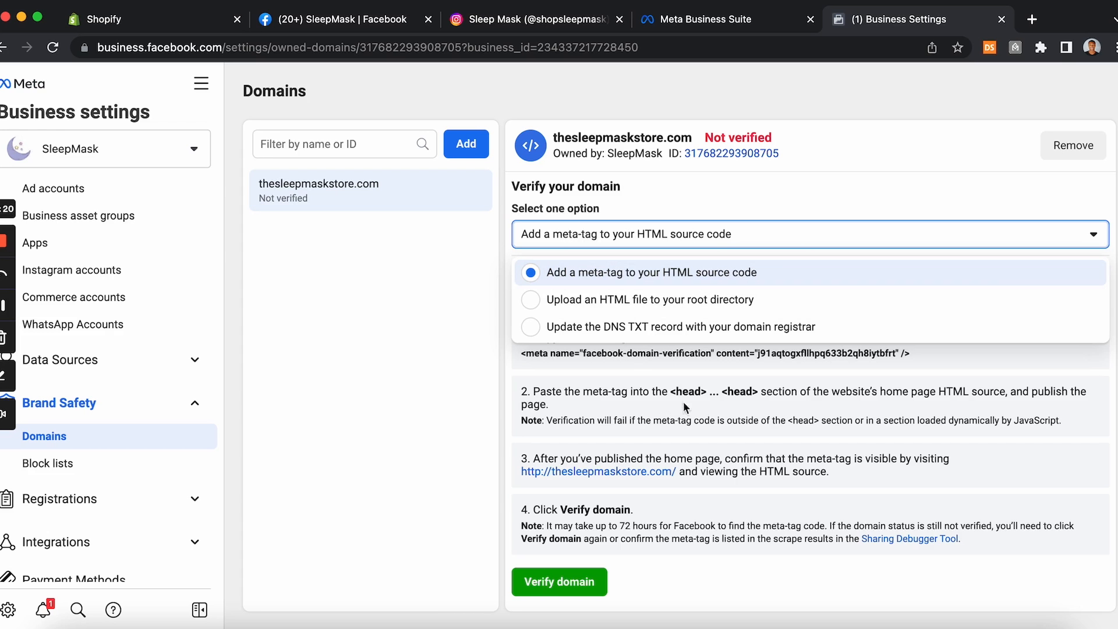
left_click(6, 309)
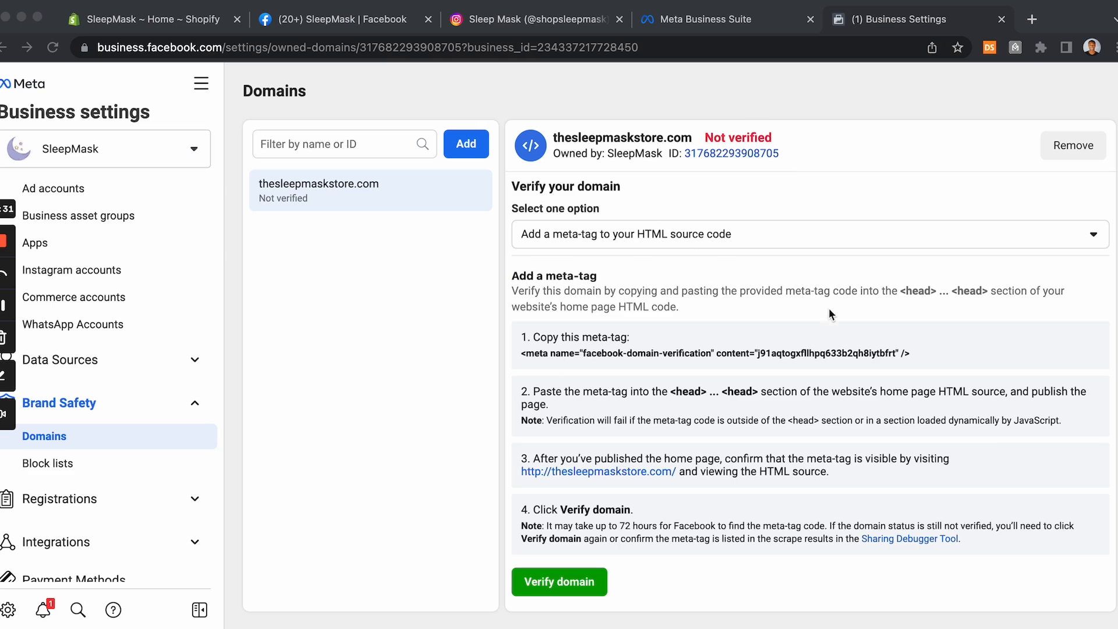
left_click(628, 353)
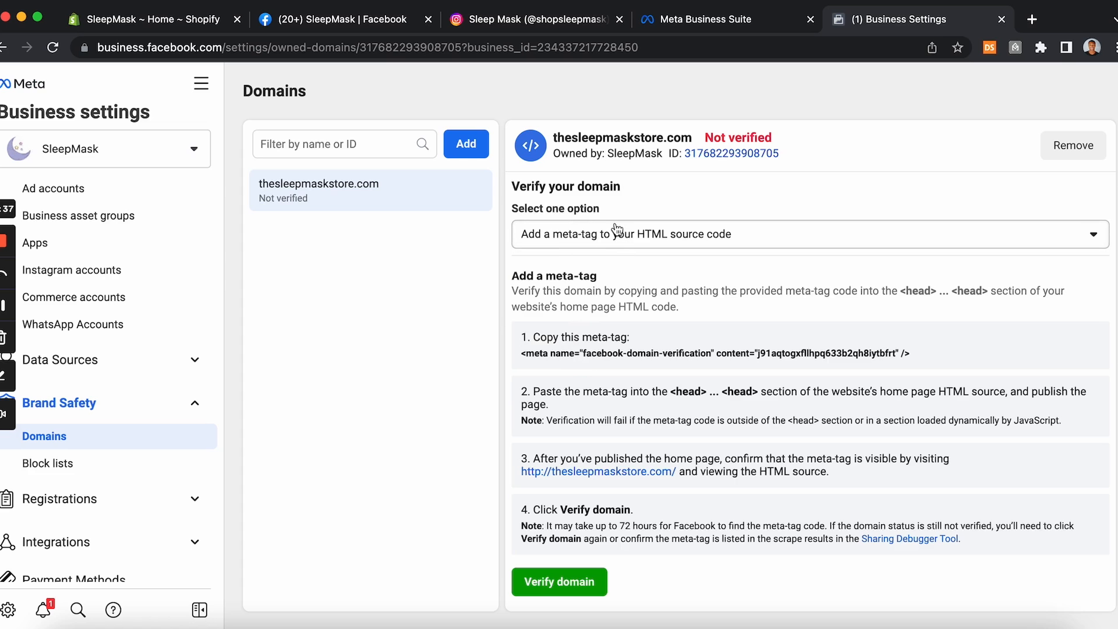
left_click(172, 30)
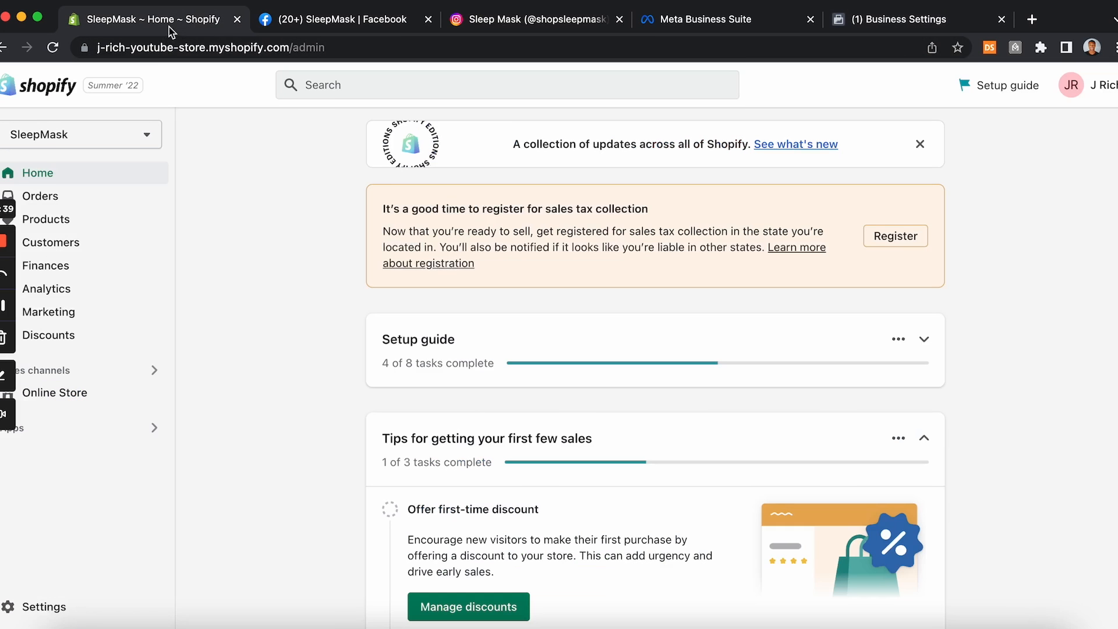
left_click(70, 393)
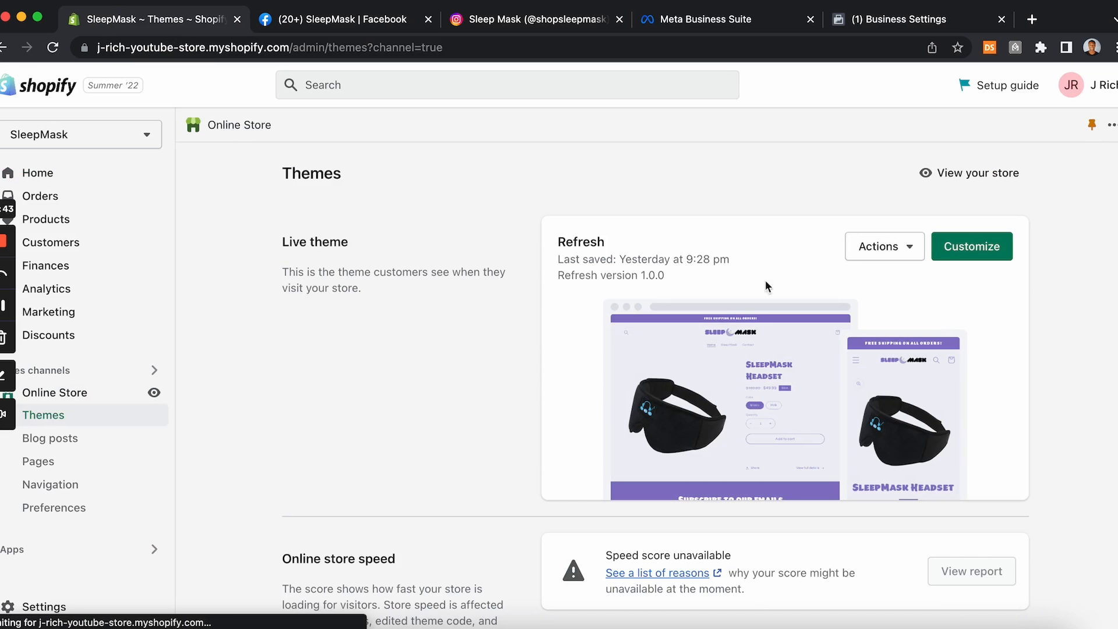
left_click(904, 251)
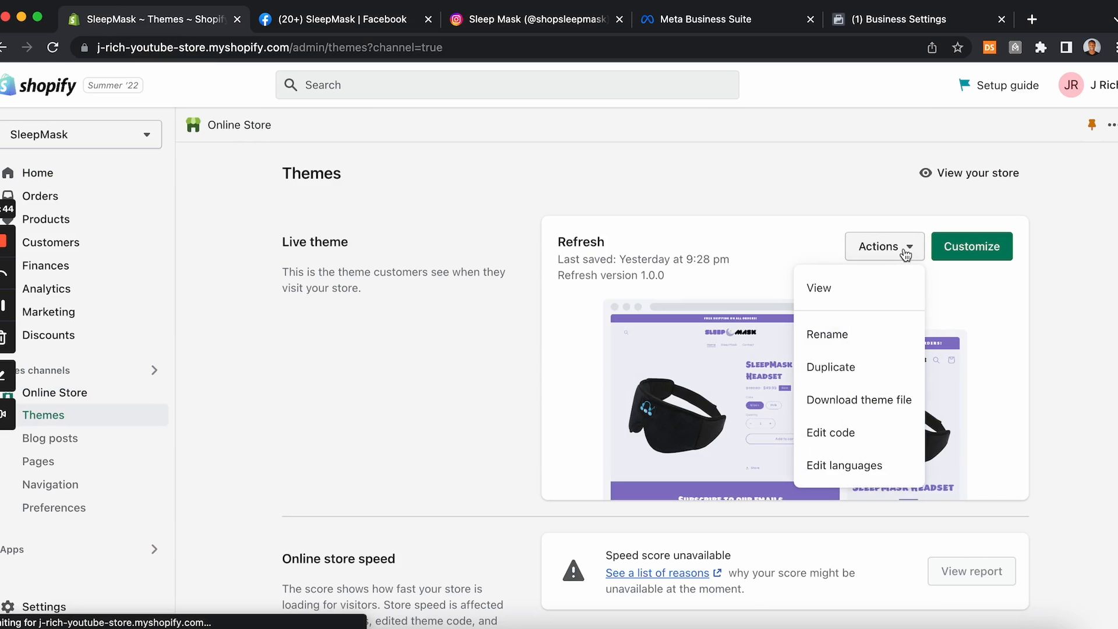
left_click(854, 434)
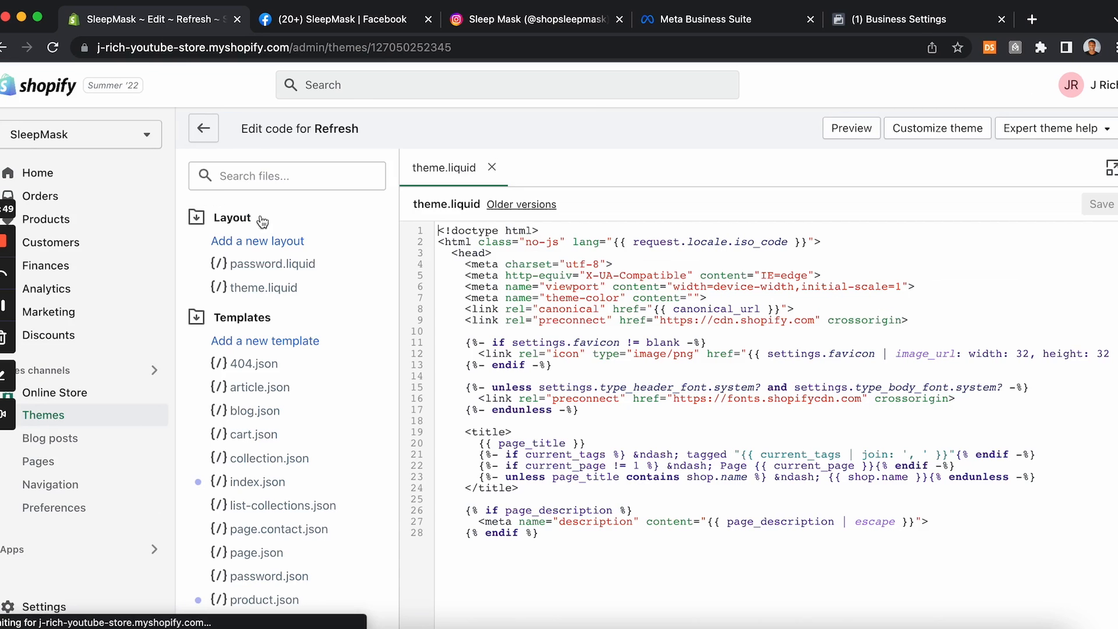
left_click(273, 288)
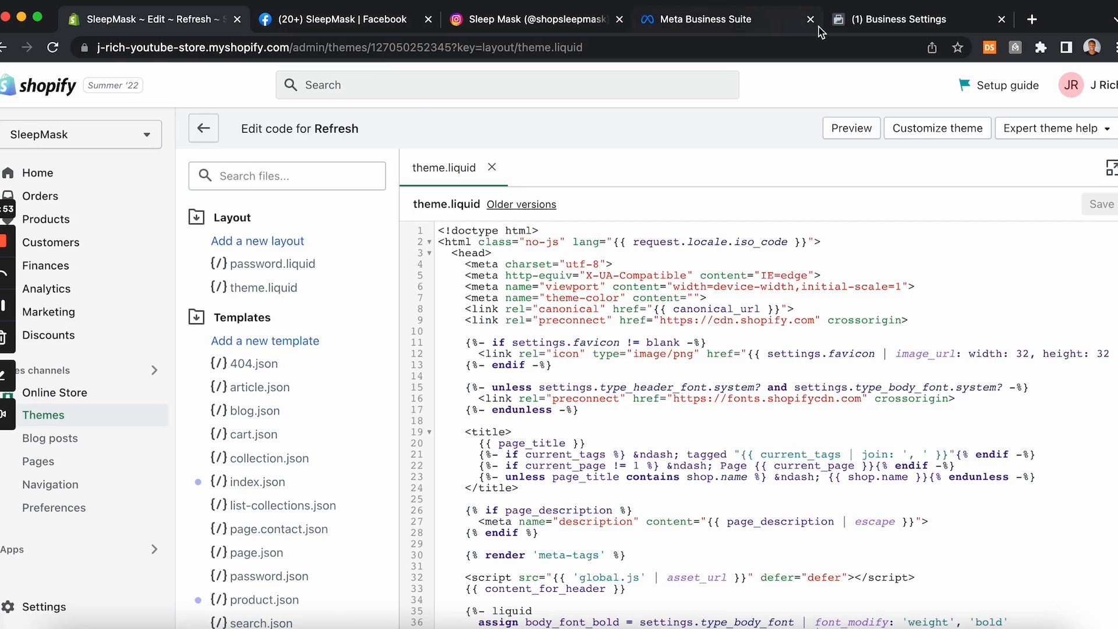
left_click(877, 26)
left_click_drag(879, 28, 349, 27)
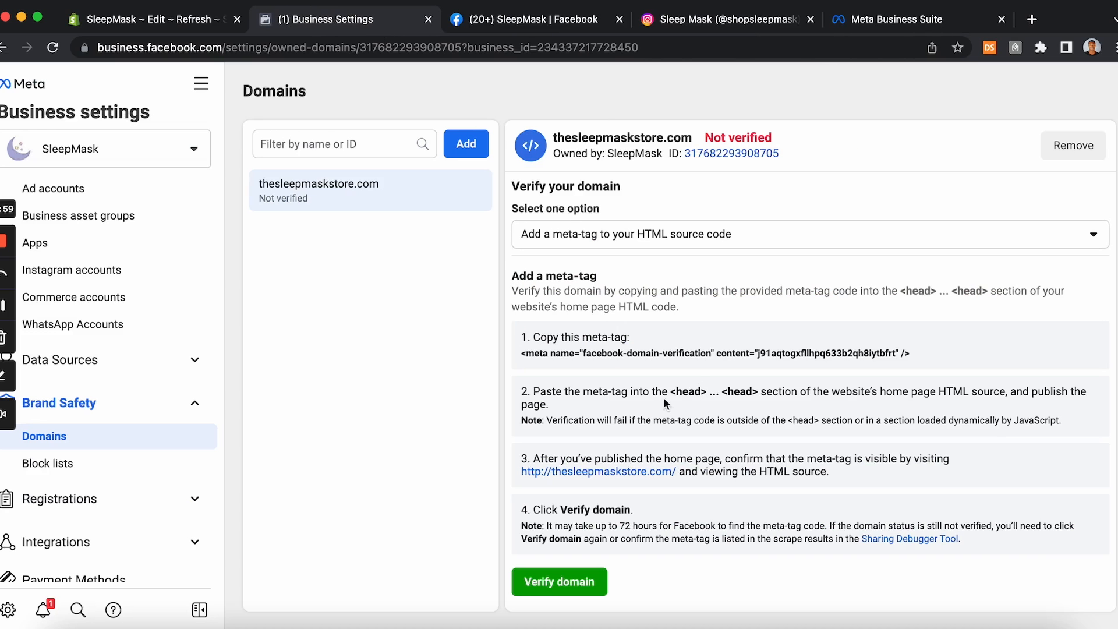
left_click(168, 19)
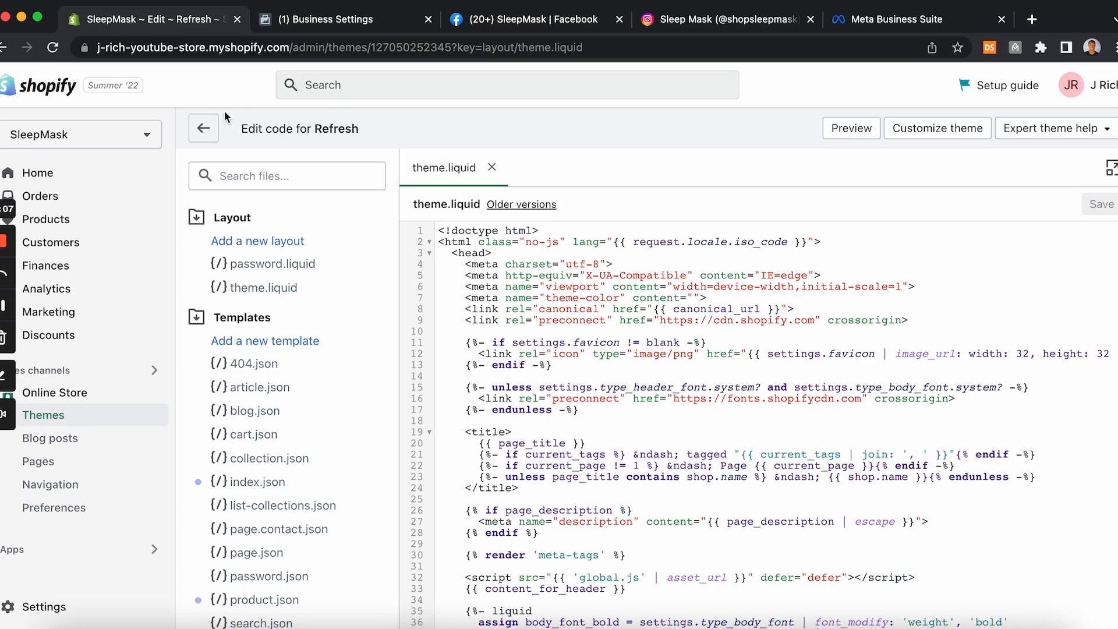
left_click(205, 130)
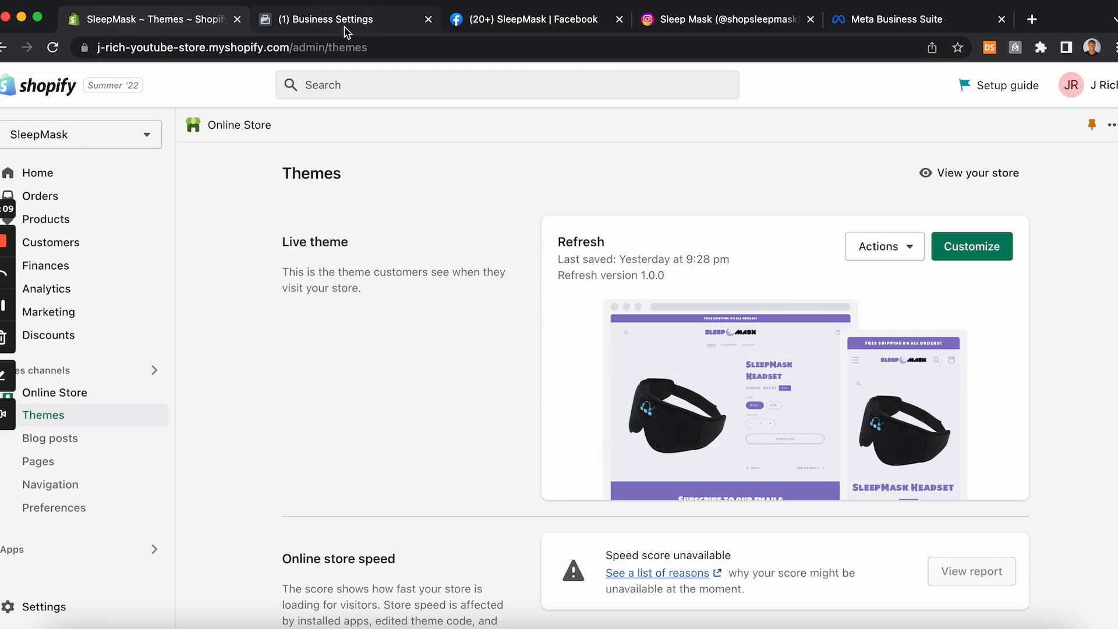
Step: Switch the domain verification method to updating the DNS TXT record with the domain registrar
left_click(345, 29)
left_click(600, 236)
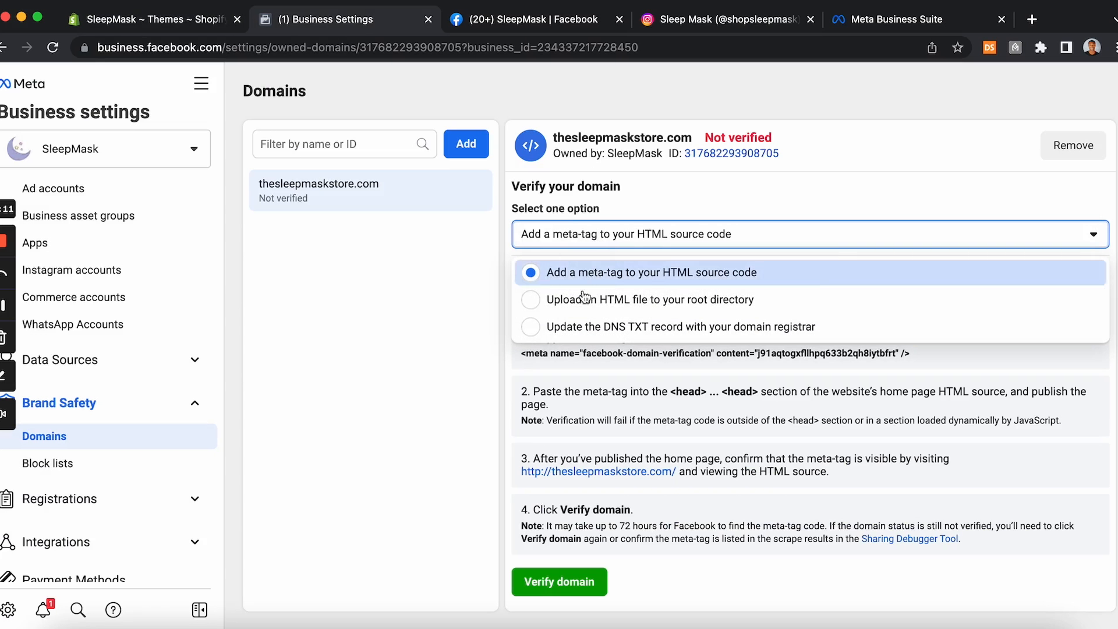
left_click(686, 325)
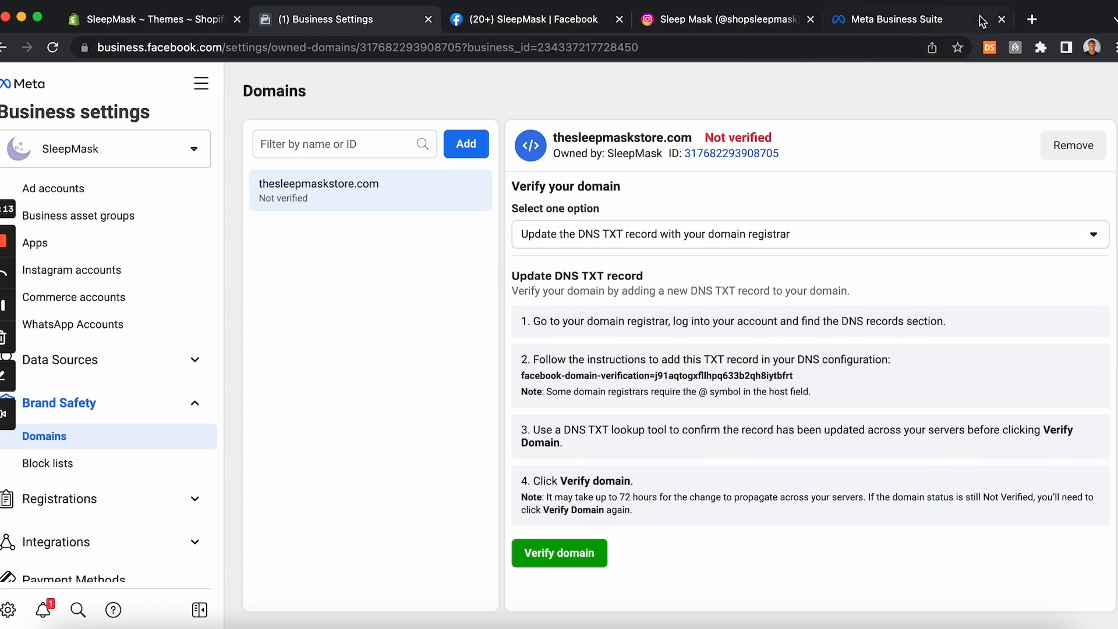
Step: Open thesleepmaskstore.com in a new tab to check the live store, then close that tab
left_click(189, 19)
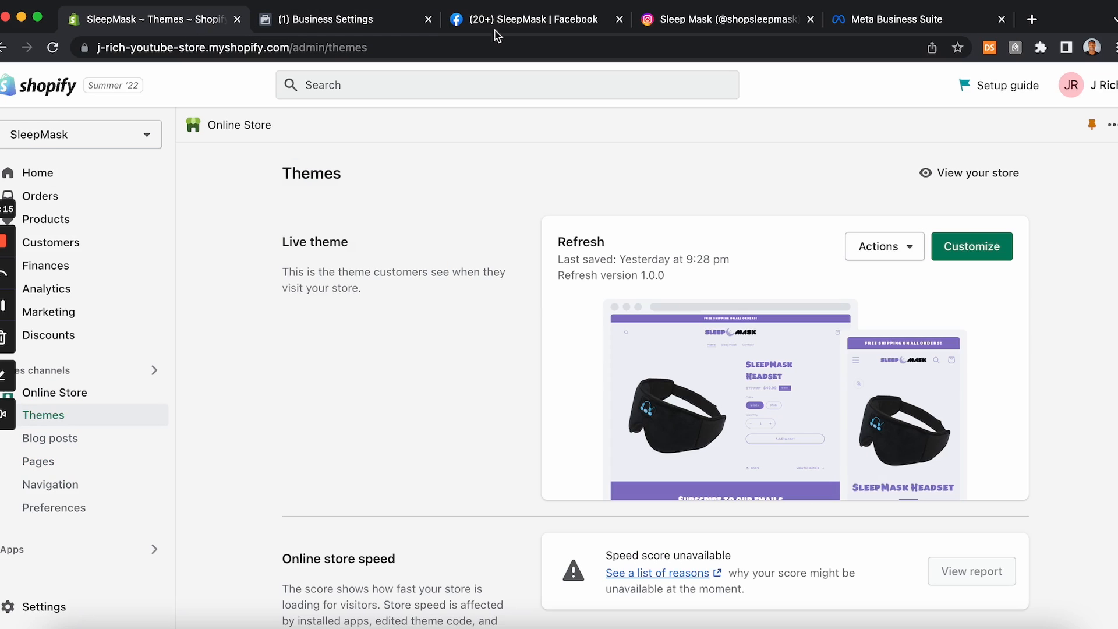
left_click(1033, 19)
type("th")
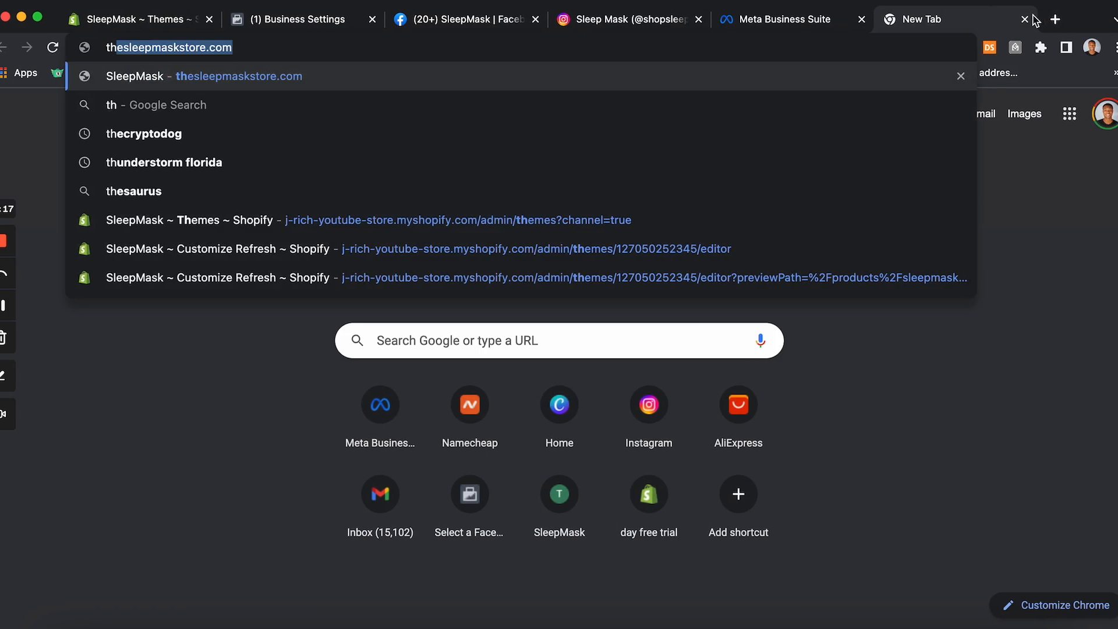
key("Return")
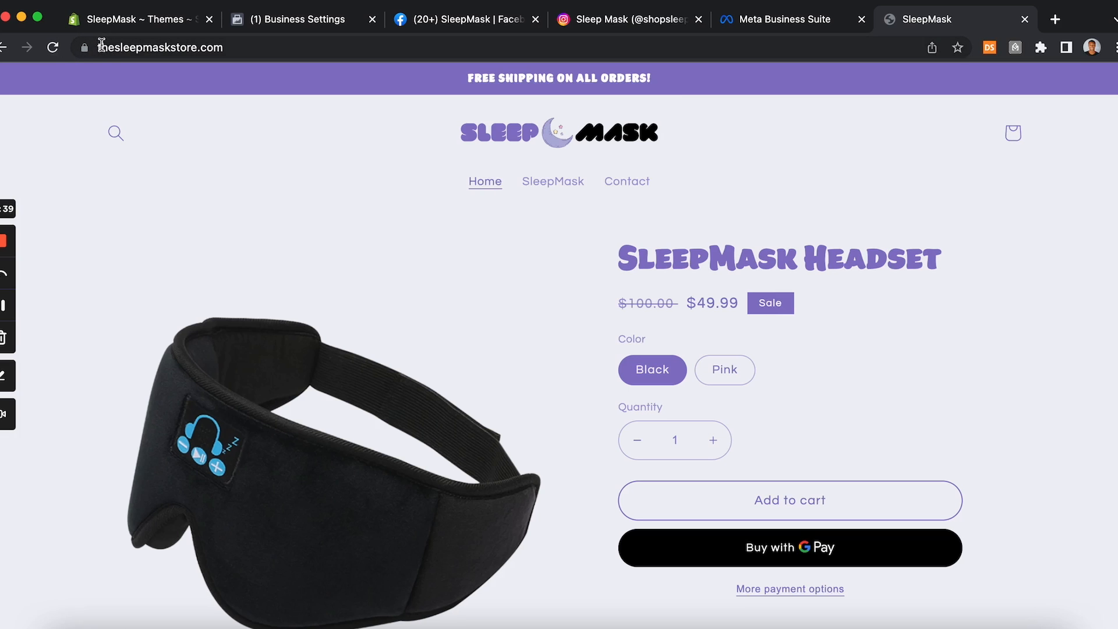
left_click(1025, 19)
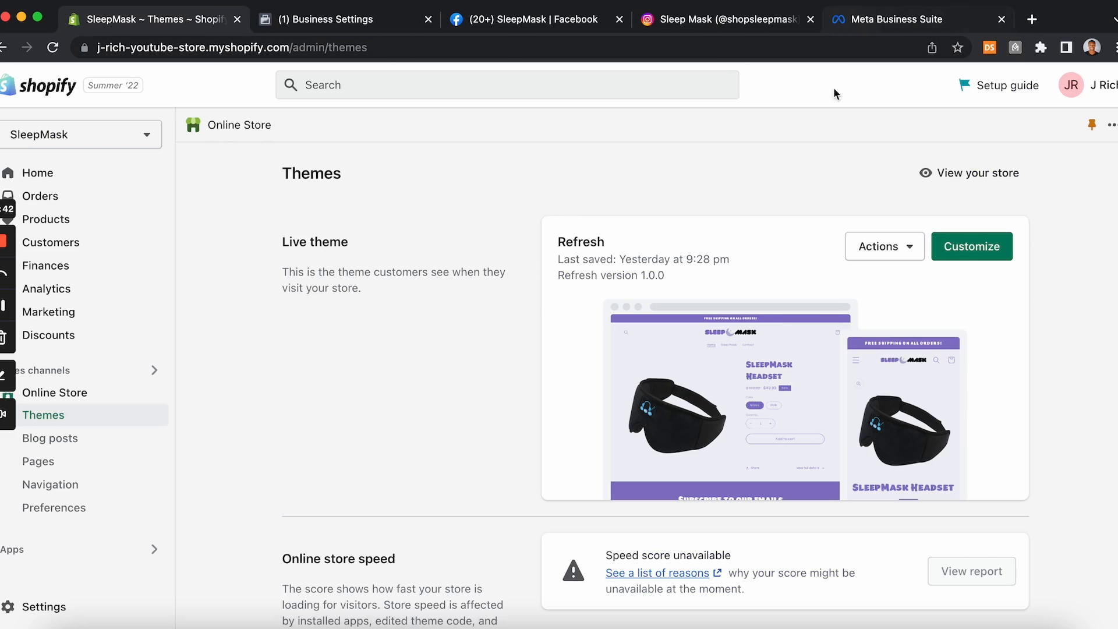
Step: Open the DNS settings for thesleepmaskstore.com from the Shopify domain settings
left_click(882, 22)
left_click(361, 27)
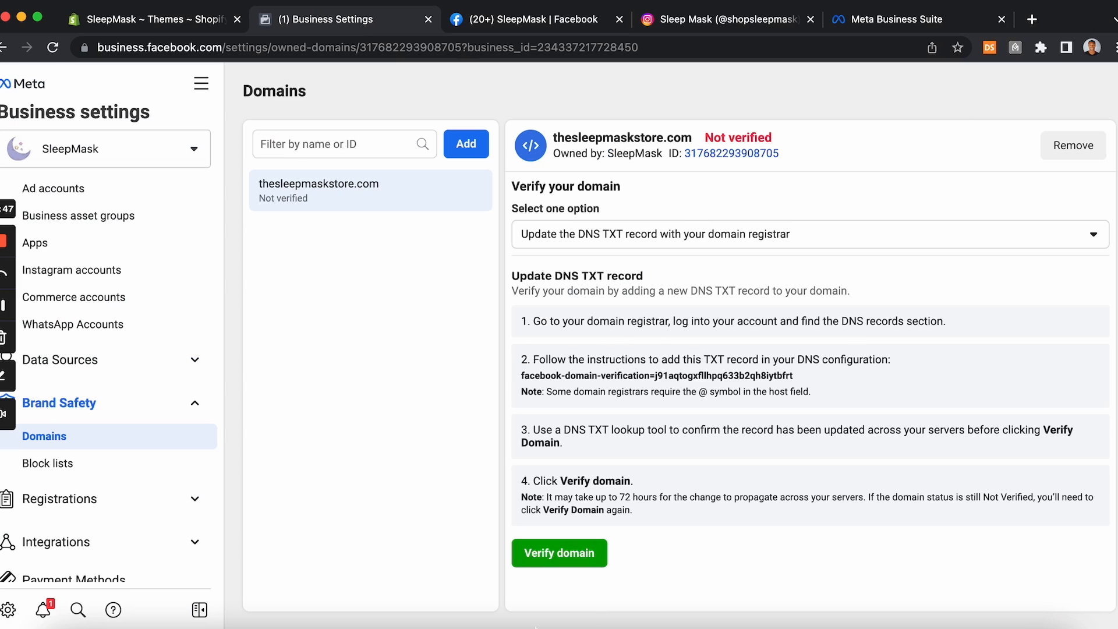
left_click(598, 383)
left_click(153, 22)
left_click(44, 606)
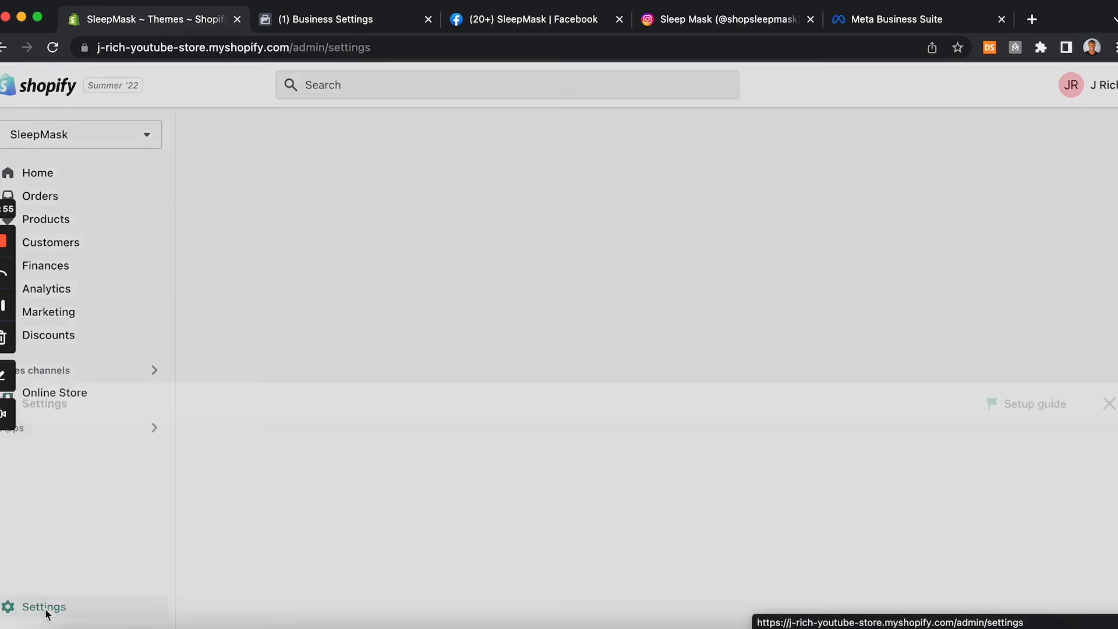
scroll(172, 522, "down", 3)
left_click(173, 520)
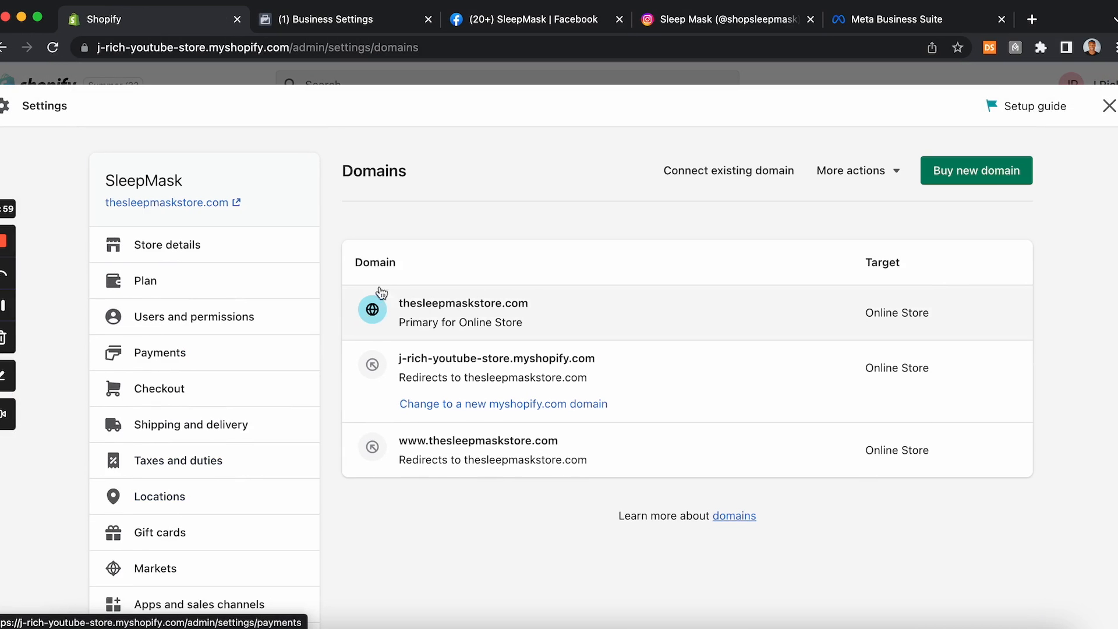
left_click(447, 307)
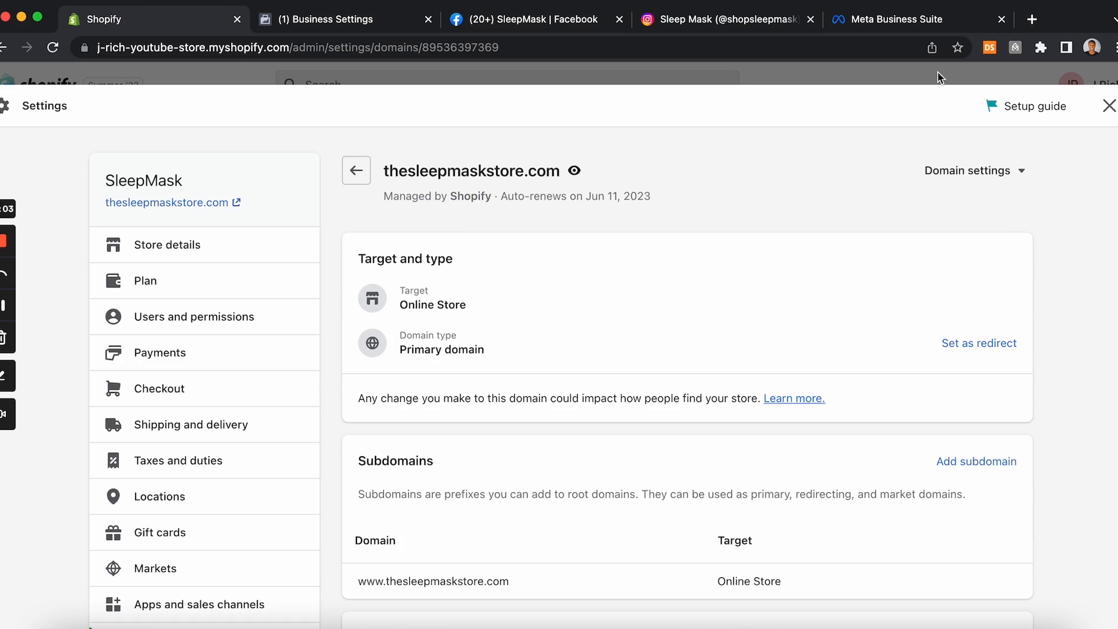
left_click(1017, 176)
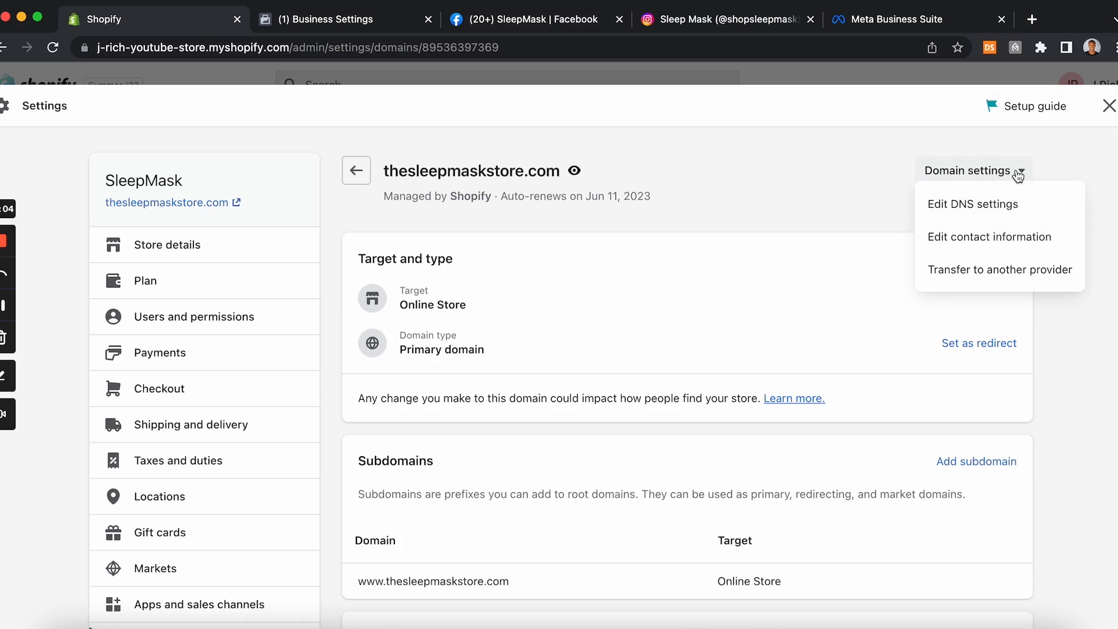
left_click(987, 205)
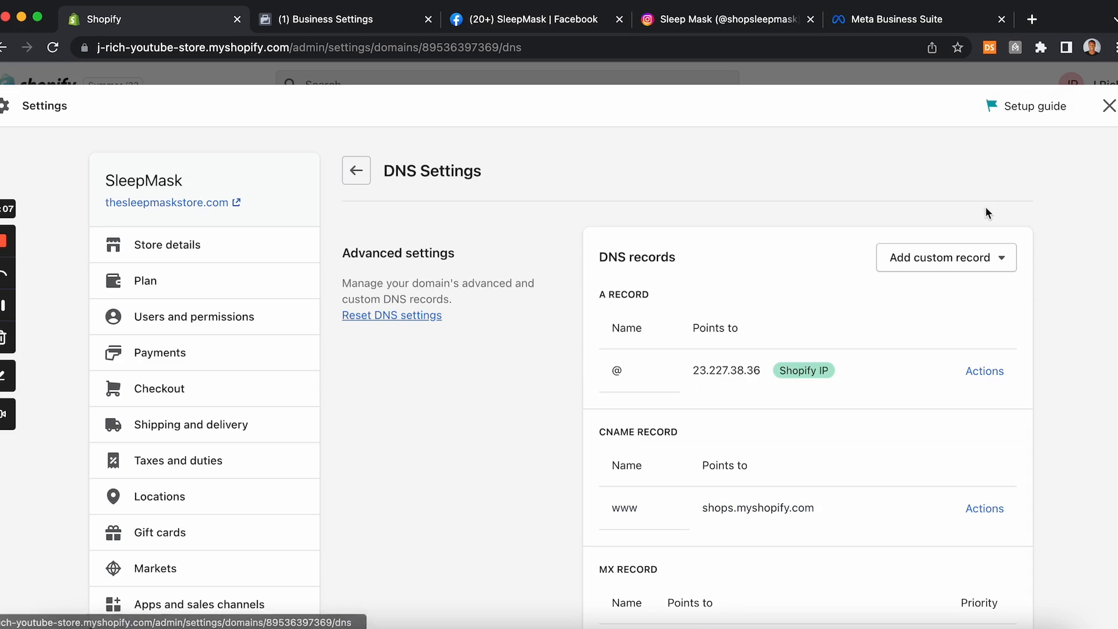
scroll(826, 390, "down", 3)
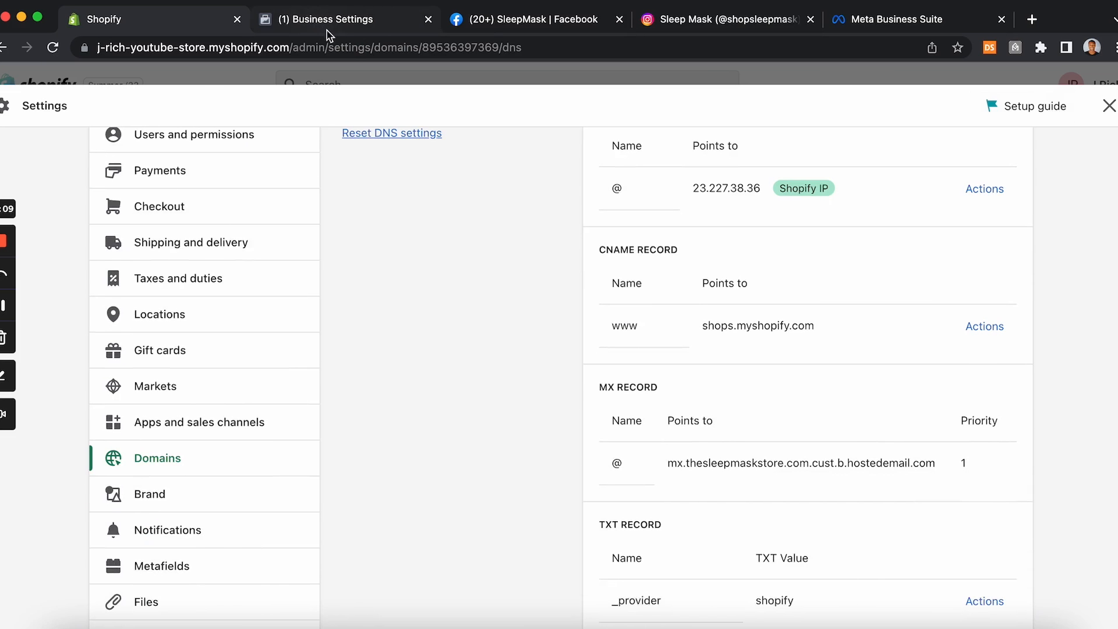
Step: Copy the facebook-domain-verification TXT value from Meta's DNS instructions
left_click(322, 22)
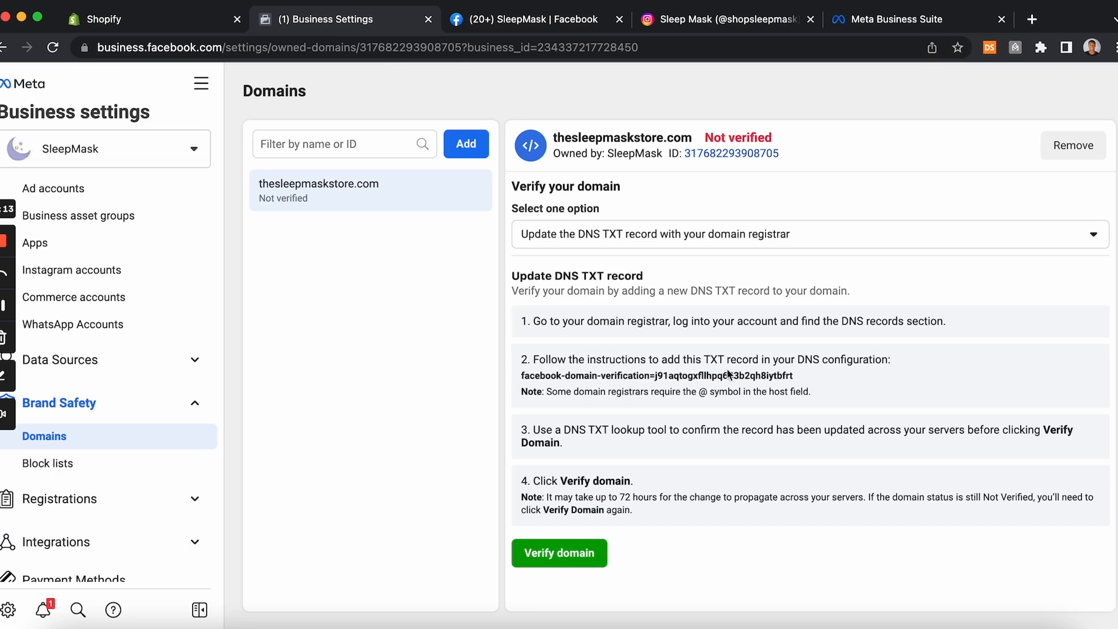
left_click(666, 378)
left_click(175, 23)
Step: Add a custom TXT record named @ with the copied facebook-domain-verification value in Shopify DNS settings
scroll(681, 239, "up", 2)
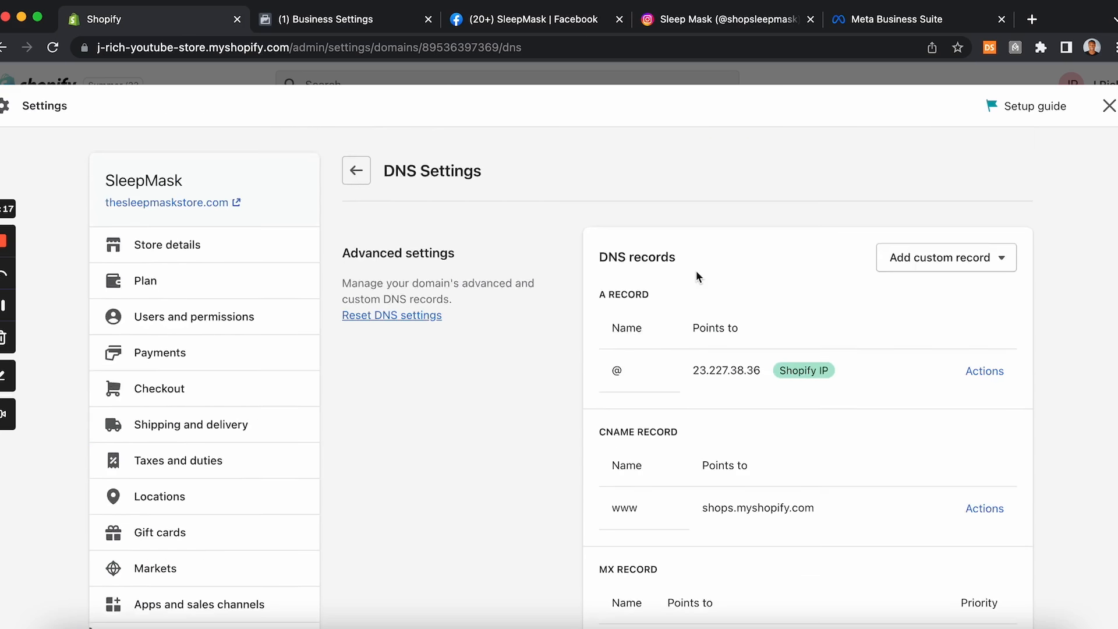
scroll(697, 271, "down", 7)
scroll(812, 310, "up", 7)
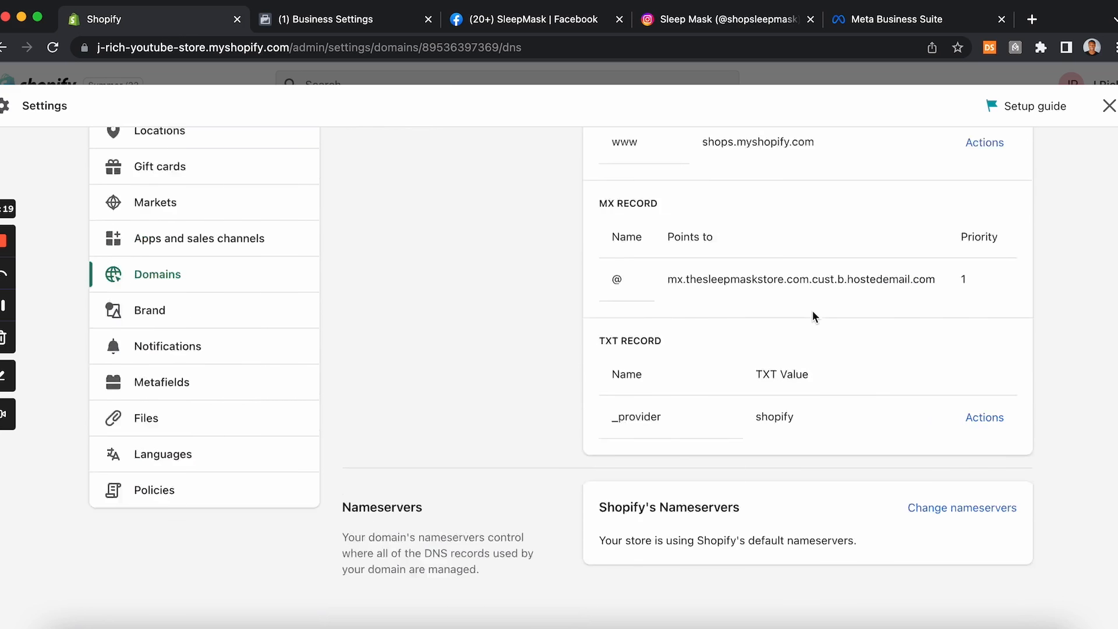
left_click(964, 258)
left_click(939, 396)
left_click(627, 378)
left_click(316, 29)
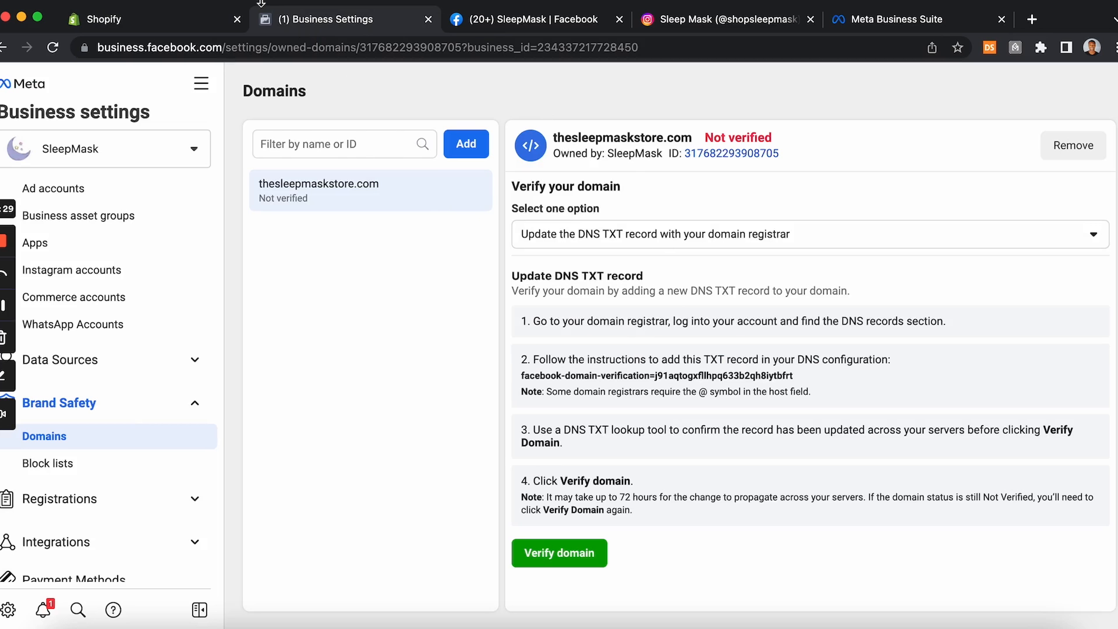
left_click(175, 21)
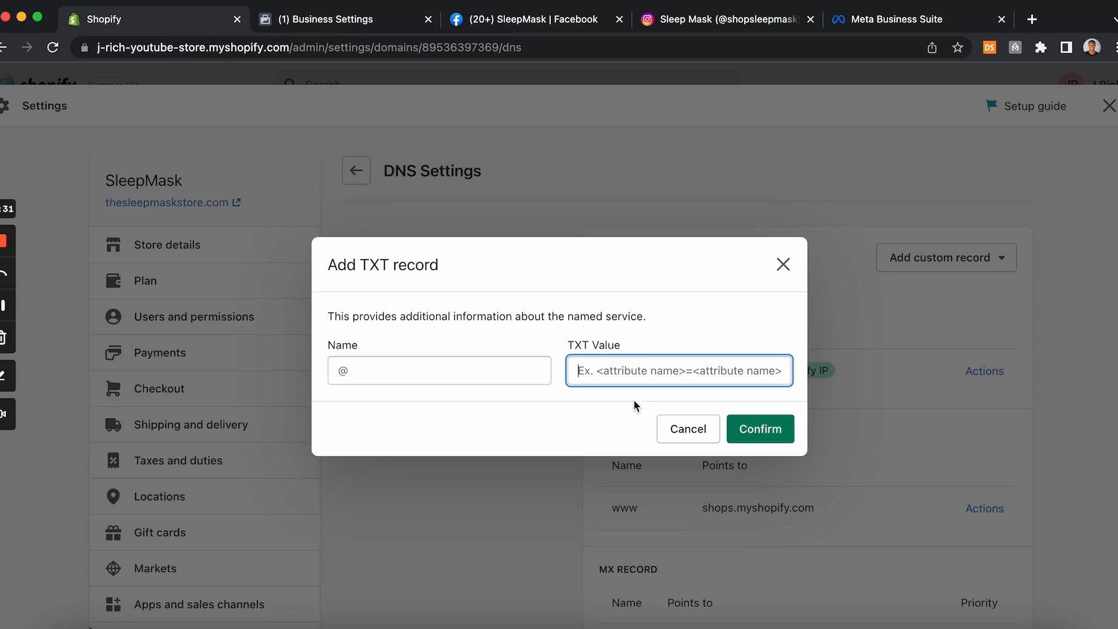
key("super+v")
left_click(489, 375)
type("@")
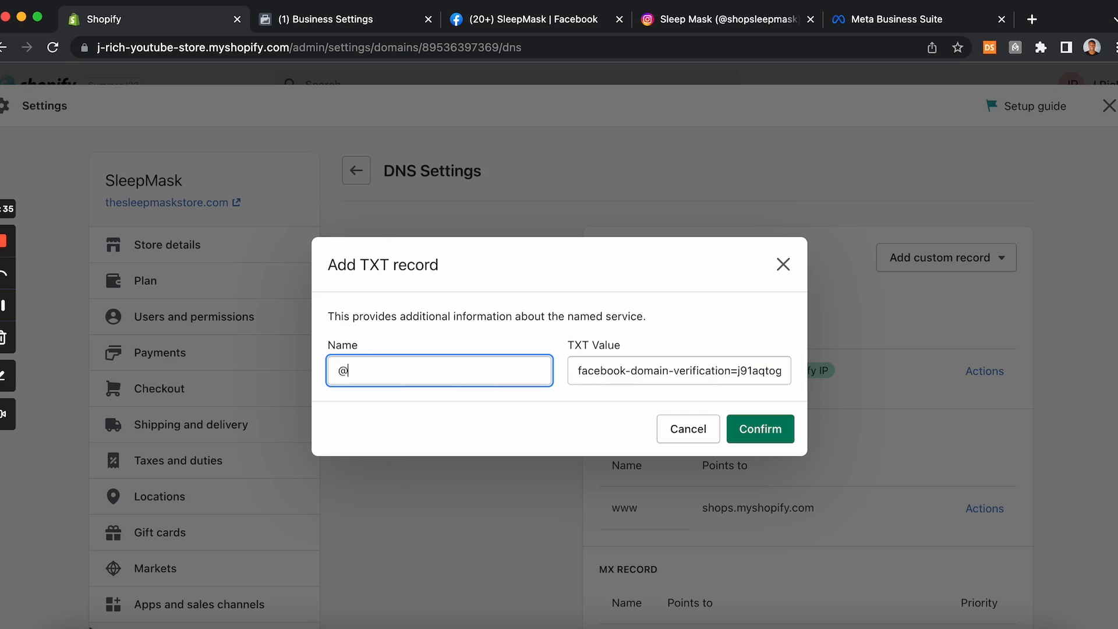
left_click(760, 432)
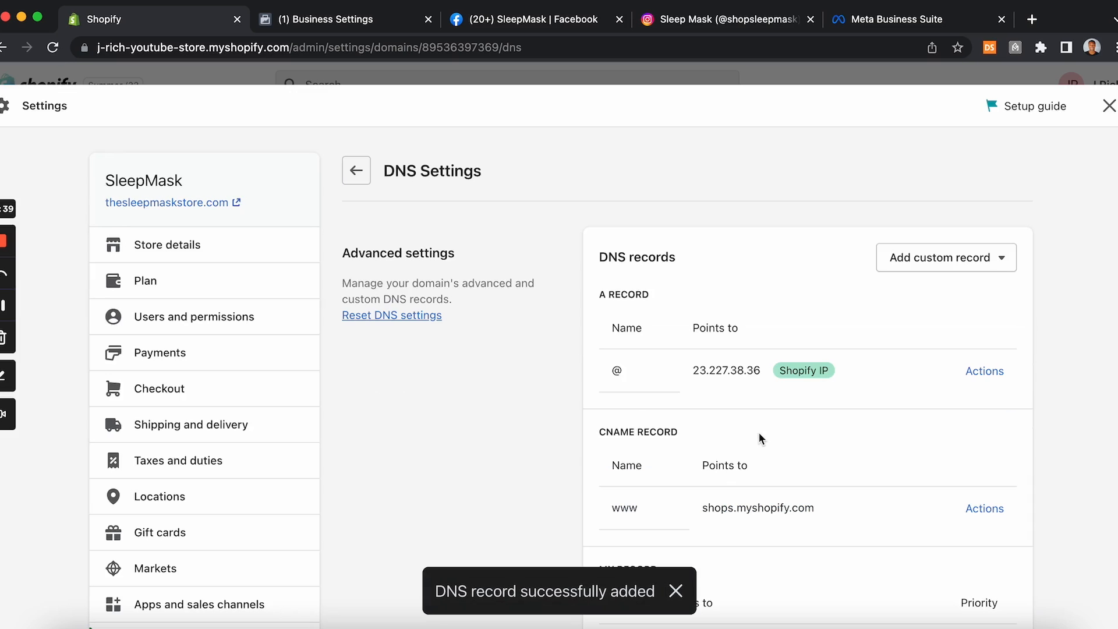
scroll(758, 431, "down", 1)
scroll(760, 432, "down", 7)
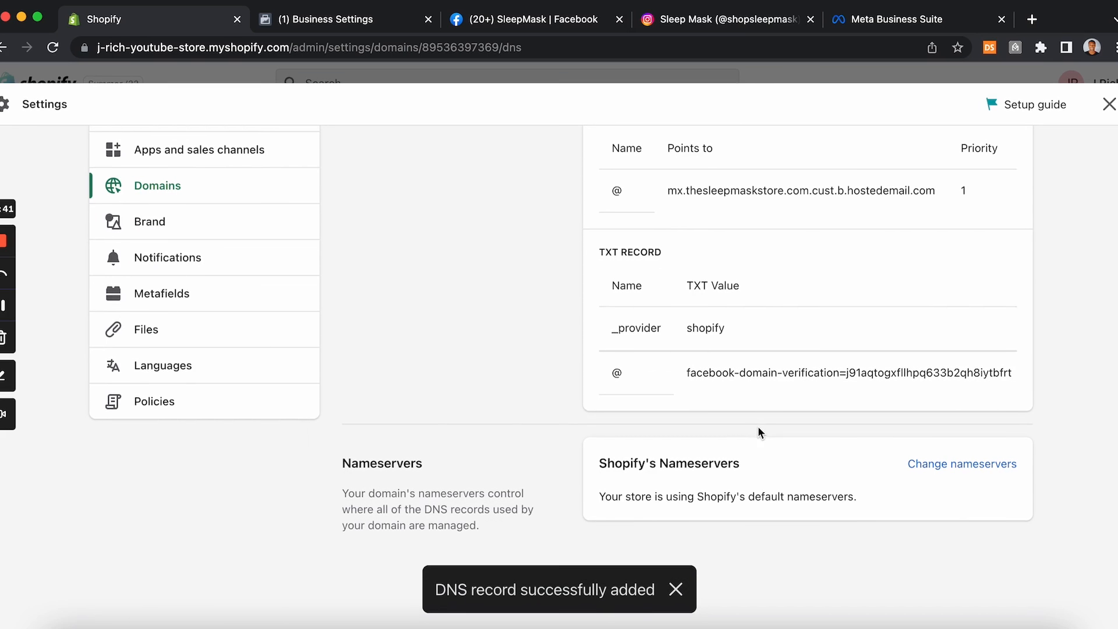
Step: Verify thesleepmaskstore.com in Meta business settings and close the confirmation
left_click(390, 31)
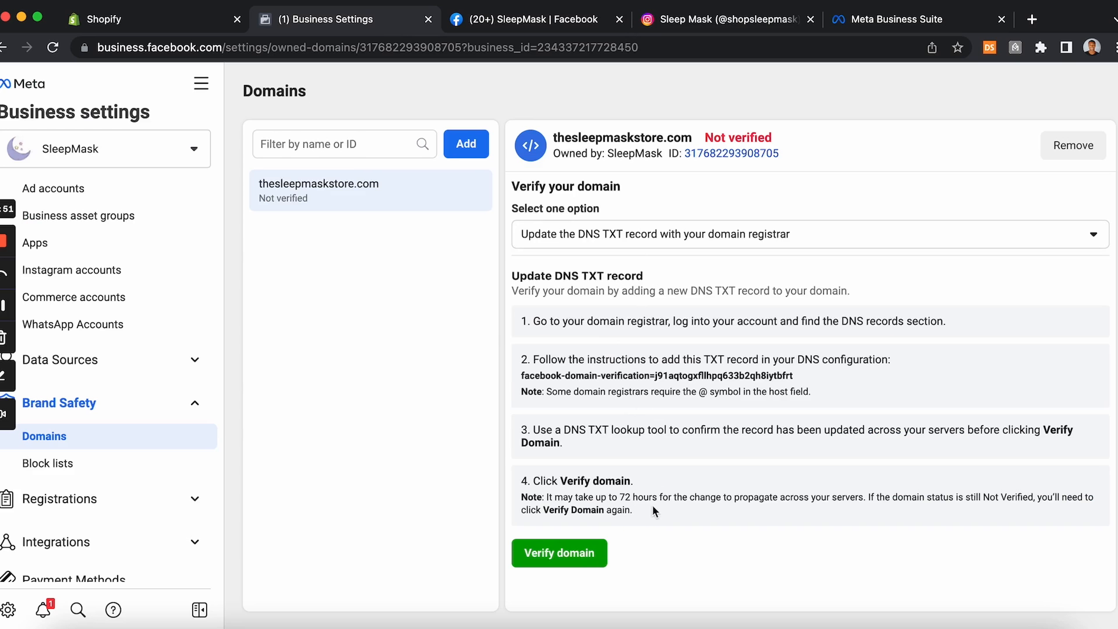
left_click(537, 547)
left_click(537, 553)
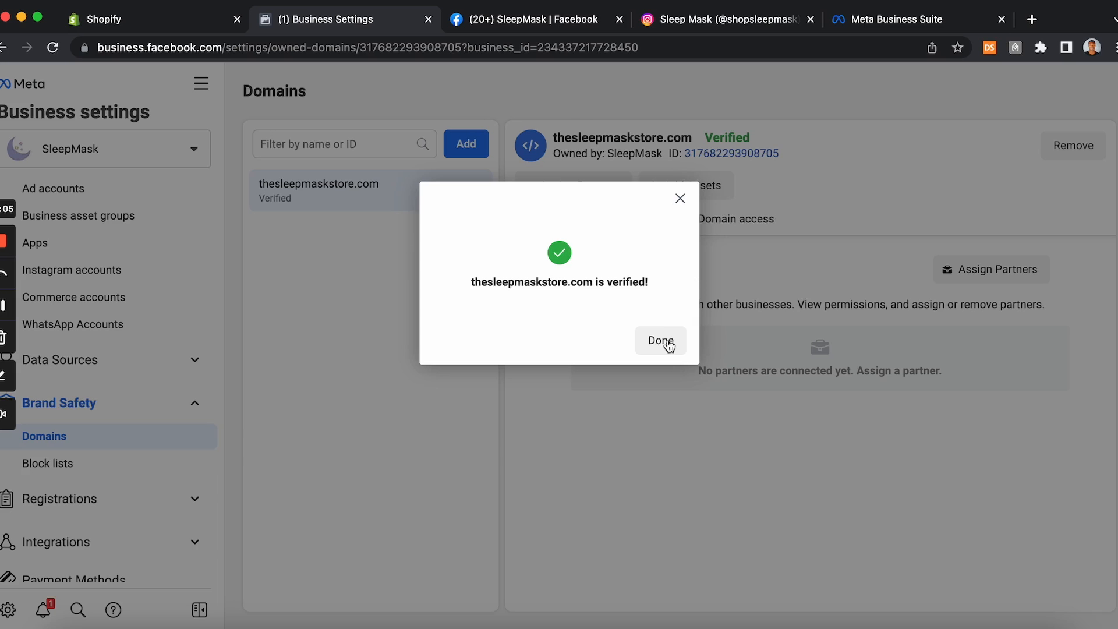
left_click(663, 342)
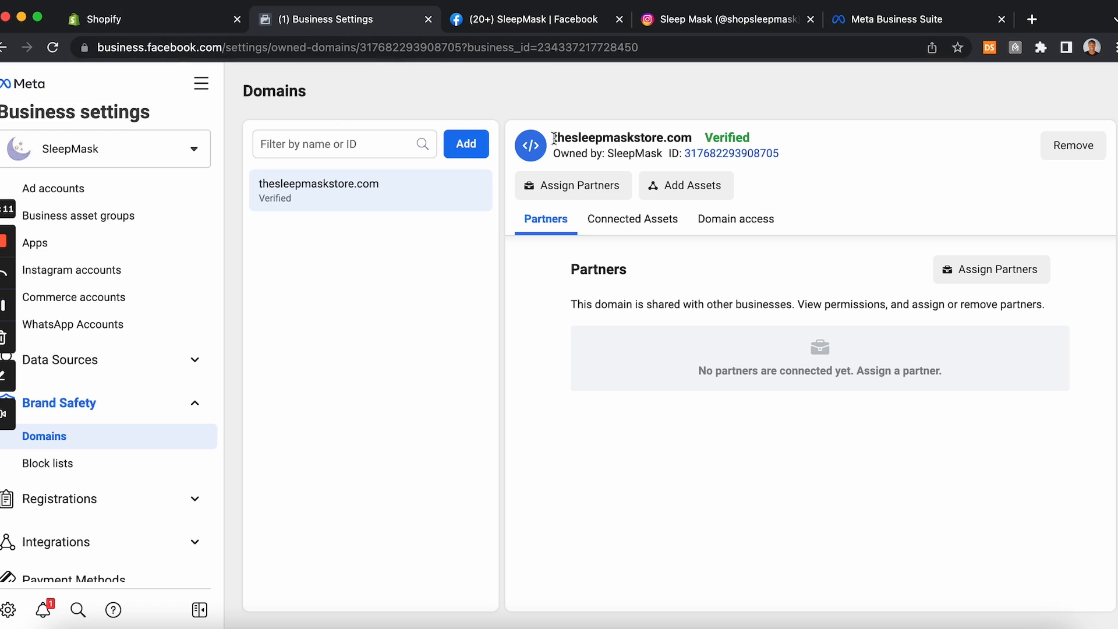
Step: Connect the SleepMask classic Facebook page as an asset of the thesleepmaskstore.com domain
left_click(2, 307)
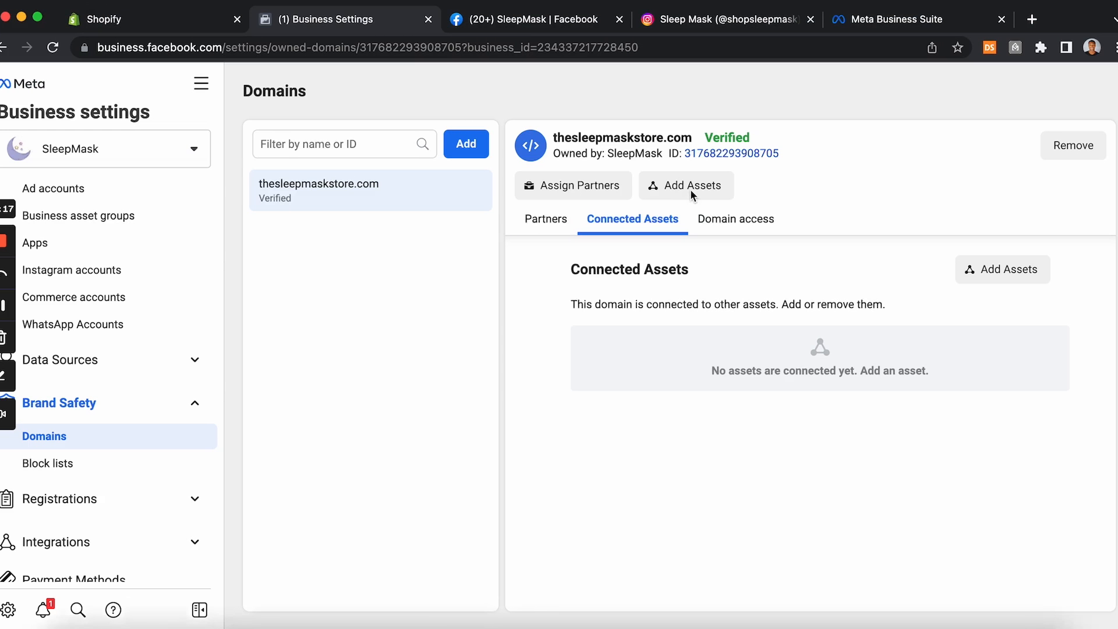
left_click(709, 190)
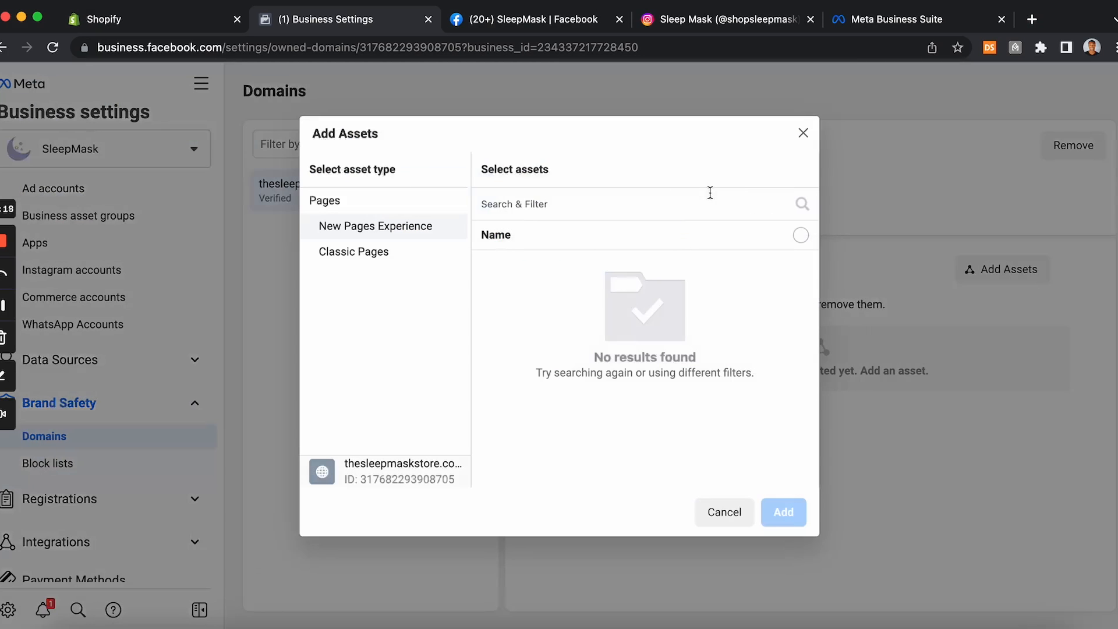
left_click(367, 254)
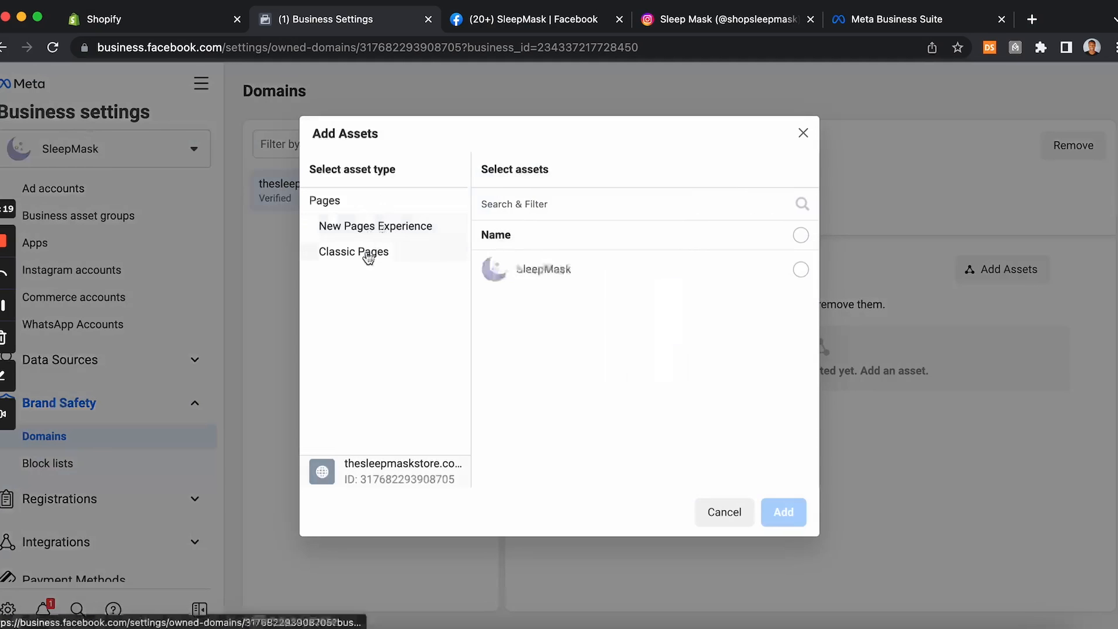
left_click(800, 270)
left_click(784, 522)
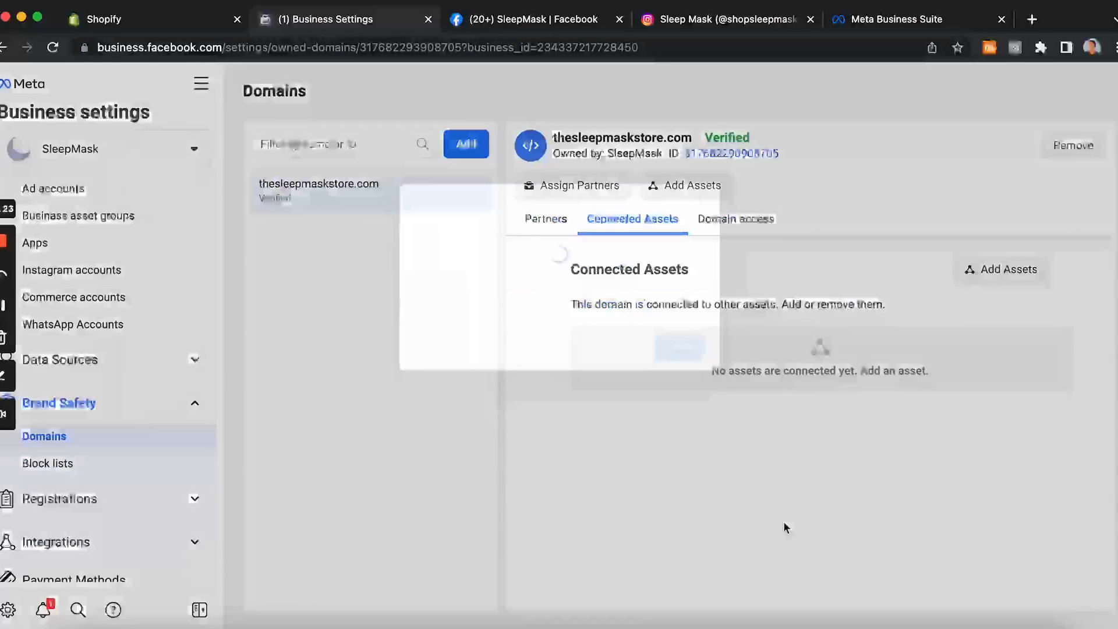
left_click(680, 330)
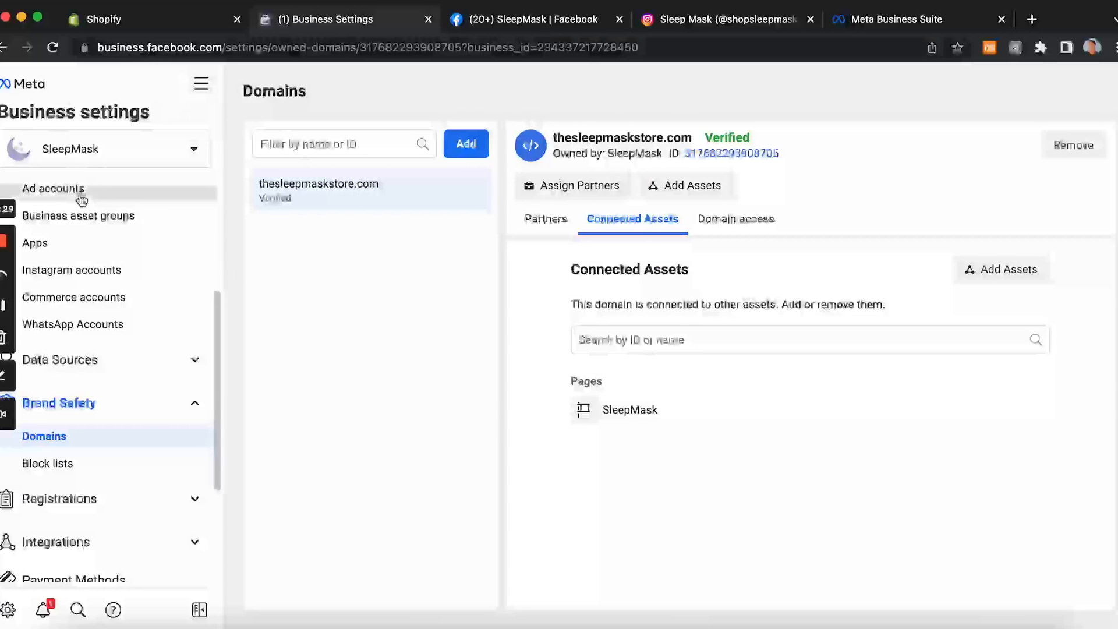
left_click(201, 83)
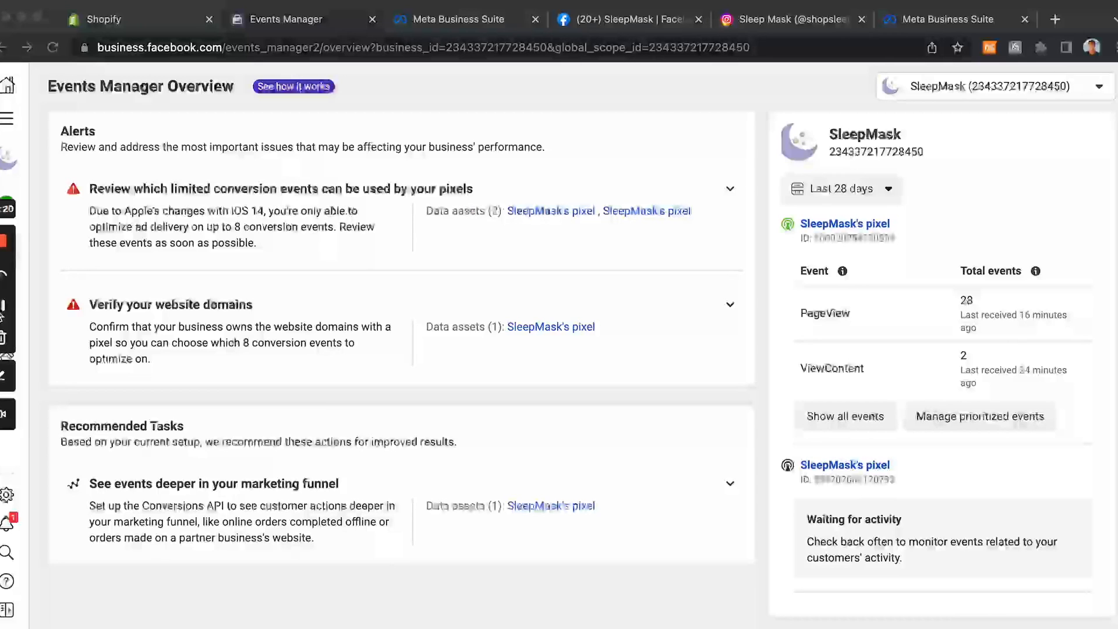
left_click(169, 20)
scroll(281, 313, "down", 2)
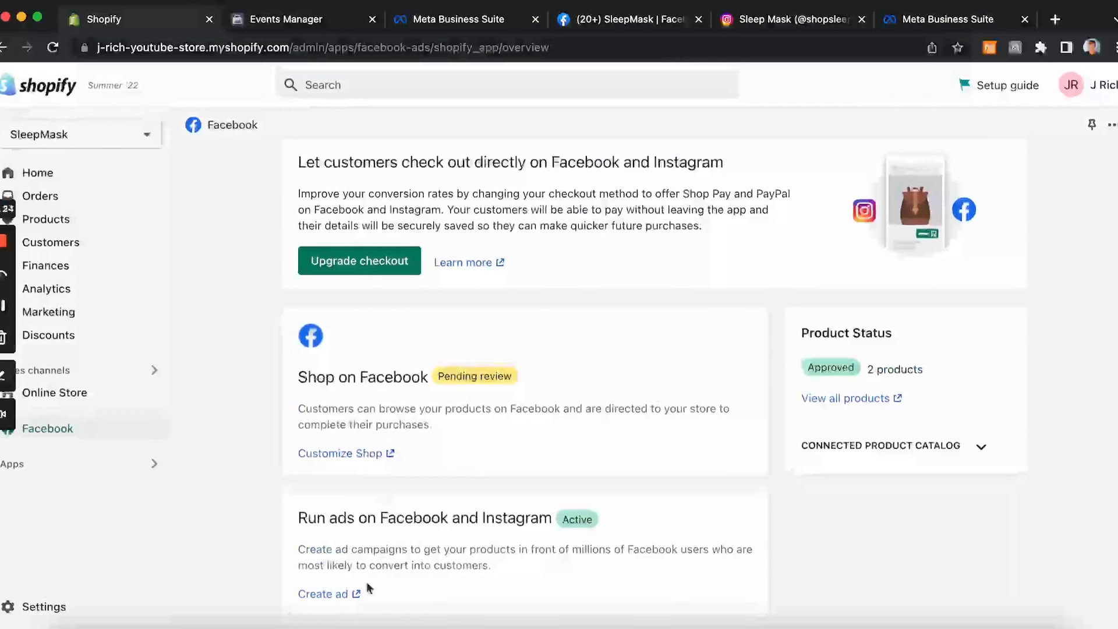
left_click(600, 23)
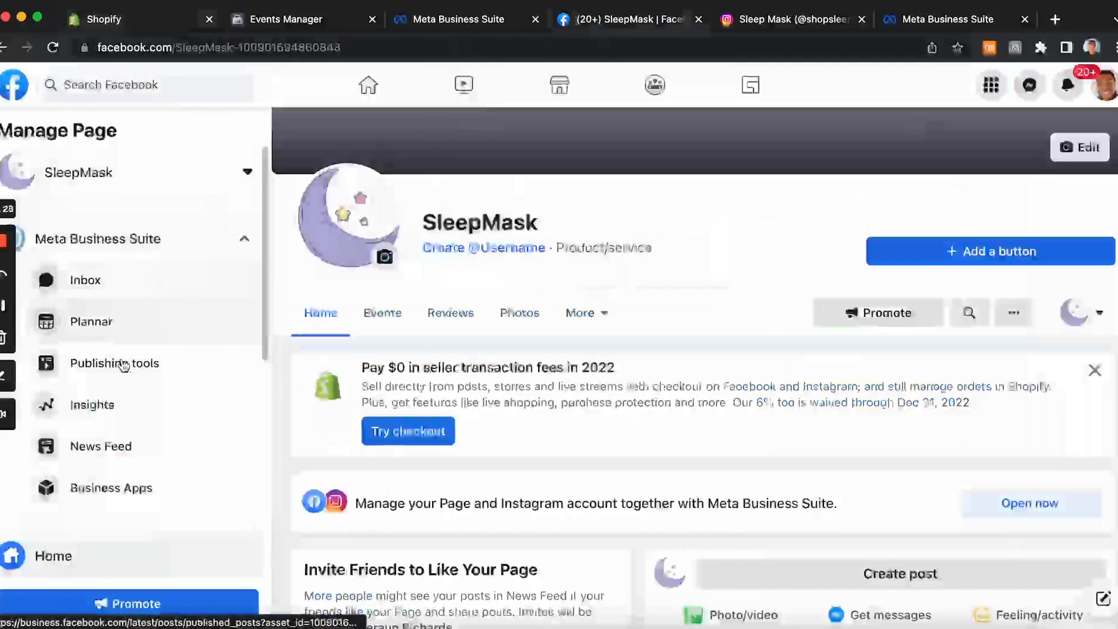
scroll(125, 378, "down", 5)
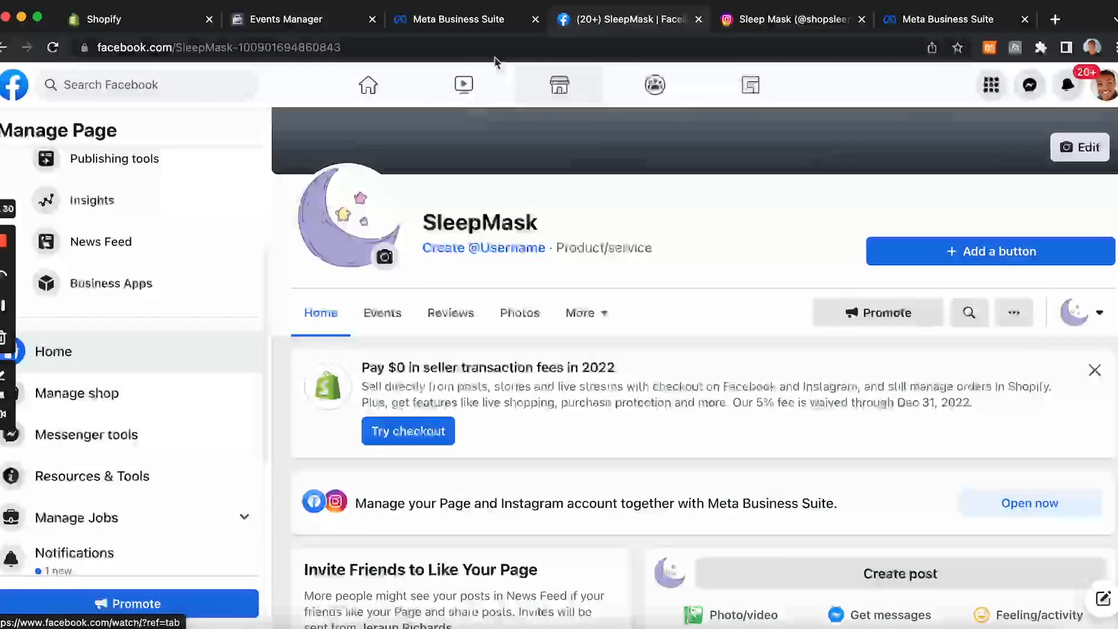
left_click(465, 20)
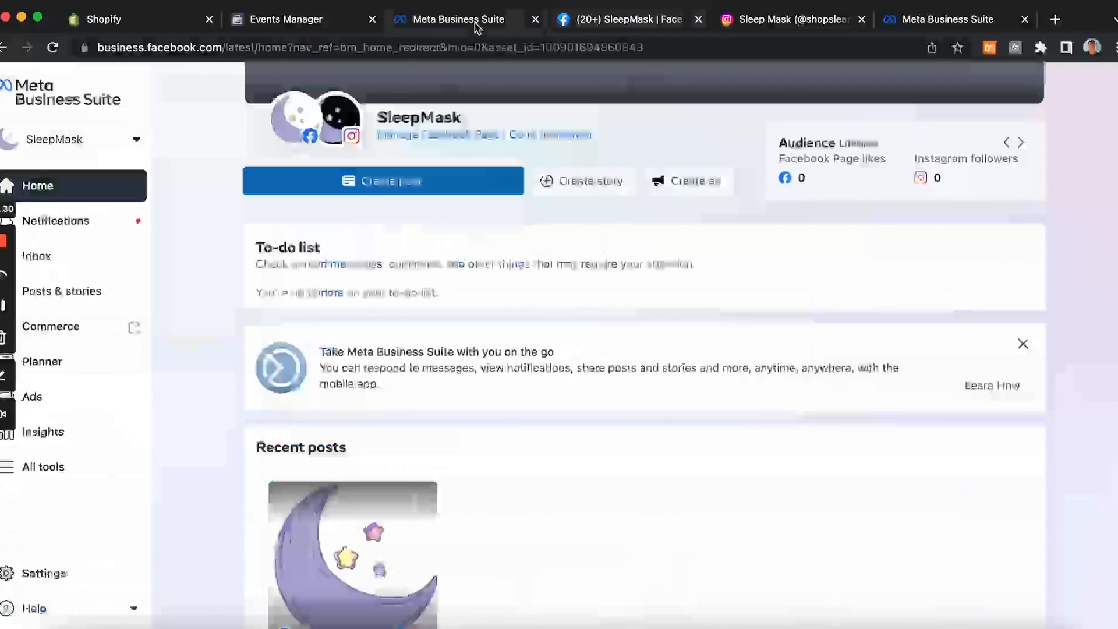
left_click(696, 181)
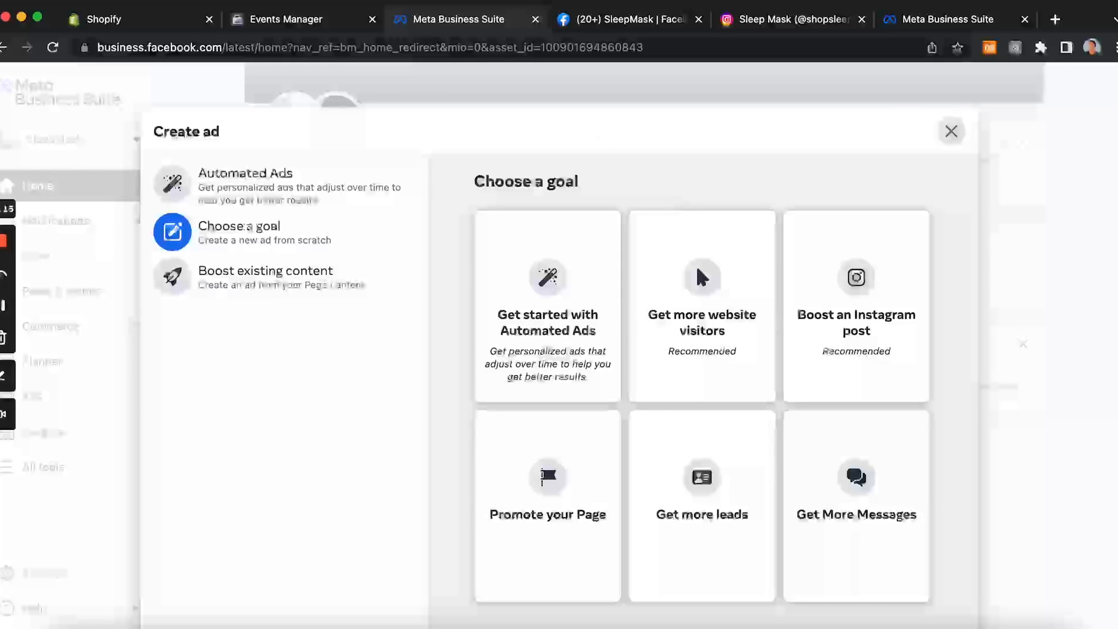
Step: Open the web event configurations for thesleepmaskstore.com from the pixel's data source and start editing its events
left_click(326, 26)
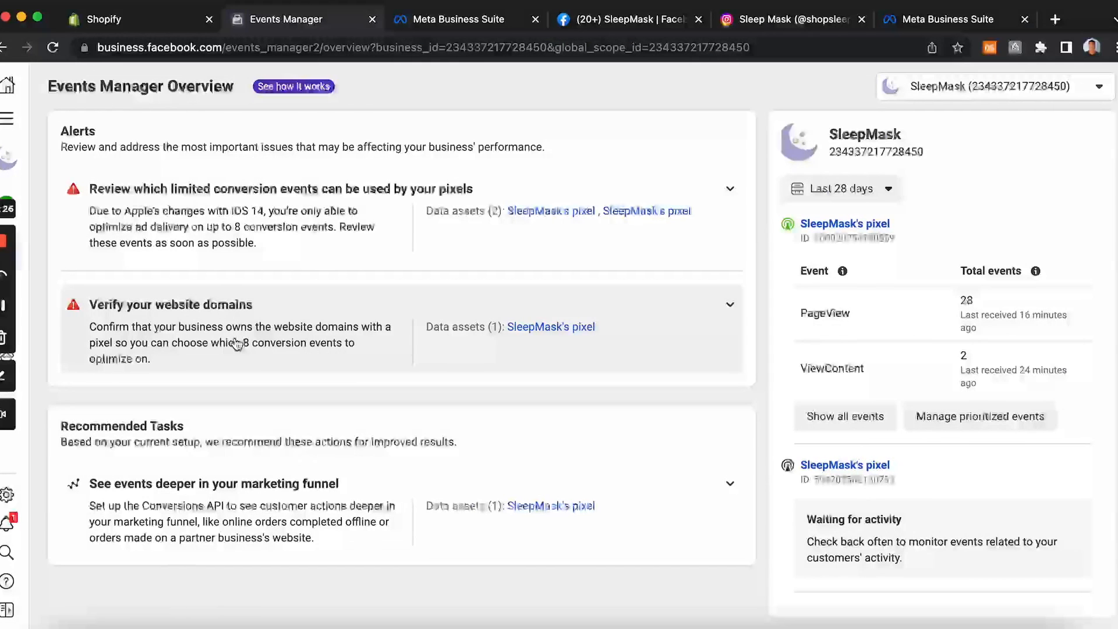
mouse_move(5, 622)
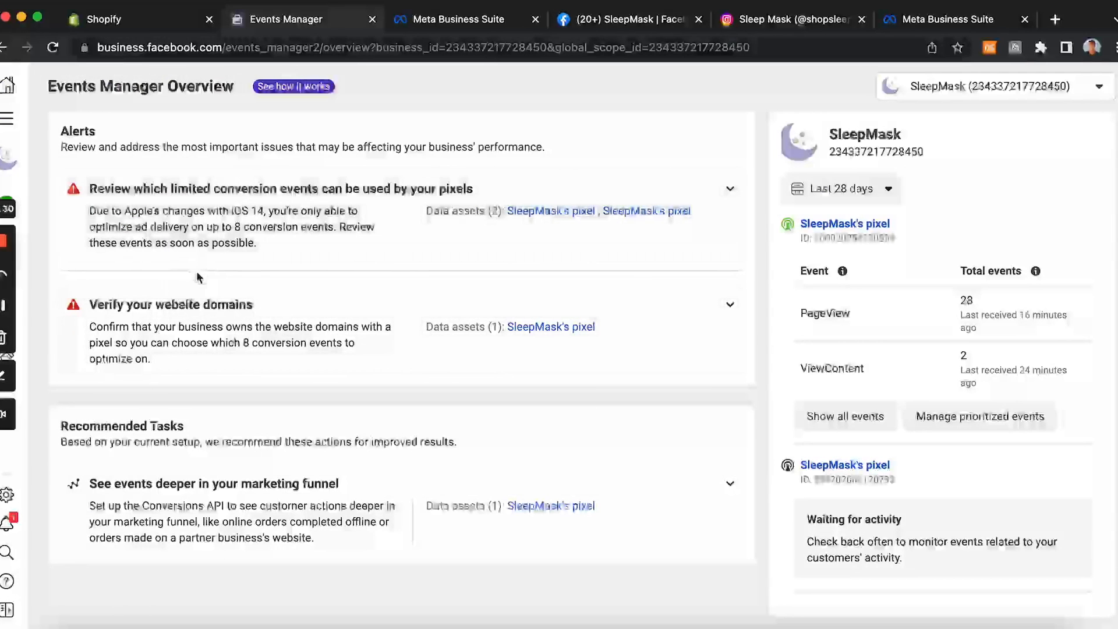
left_click(5, 617)
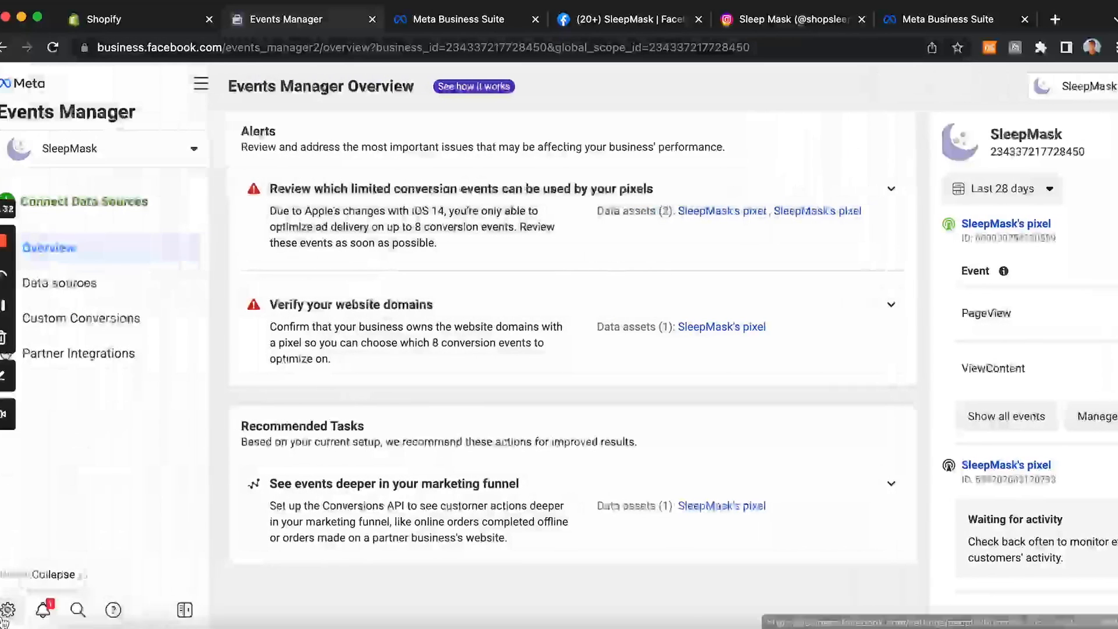
left_click(112, 291)
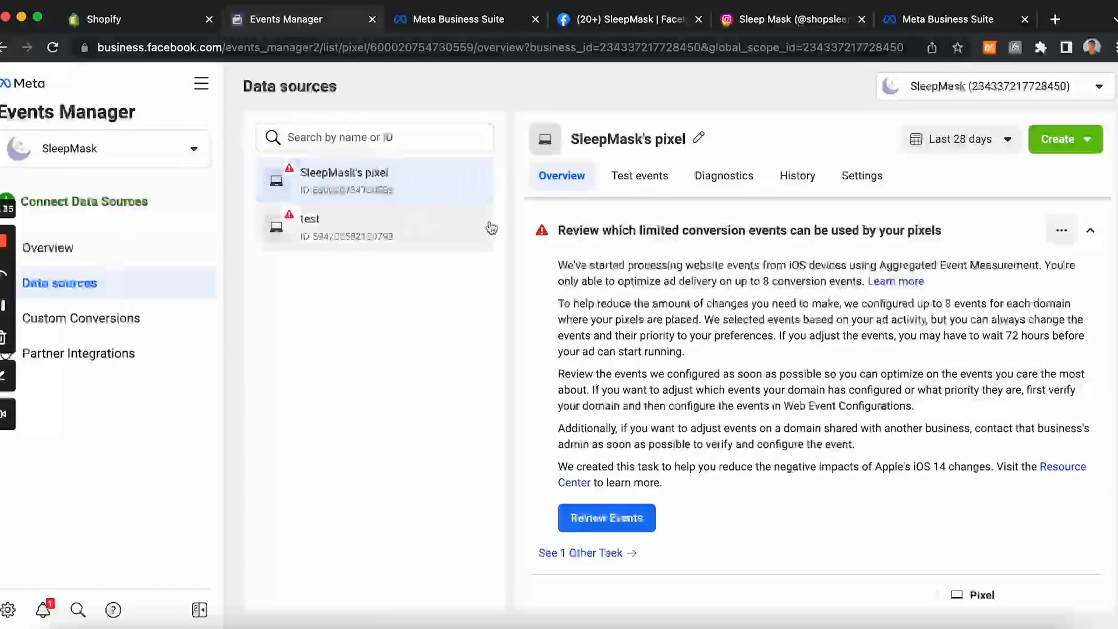
left_click(629, 523)
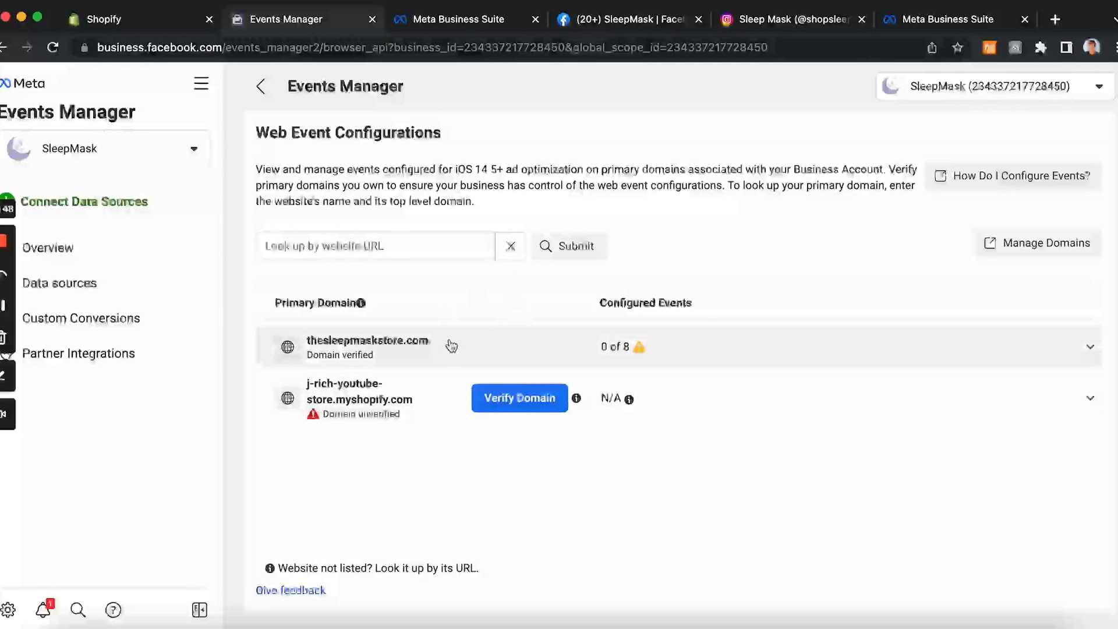
left_click(512, 347)
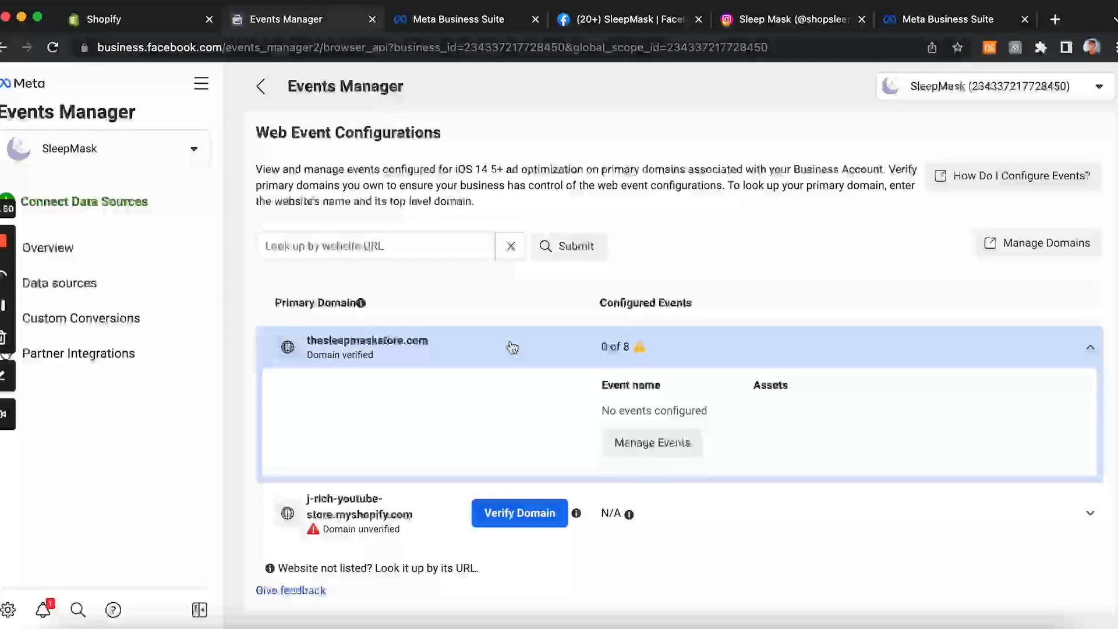
left_click(642, 444)
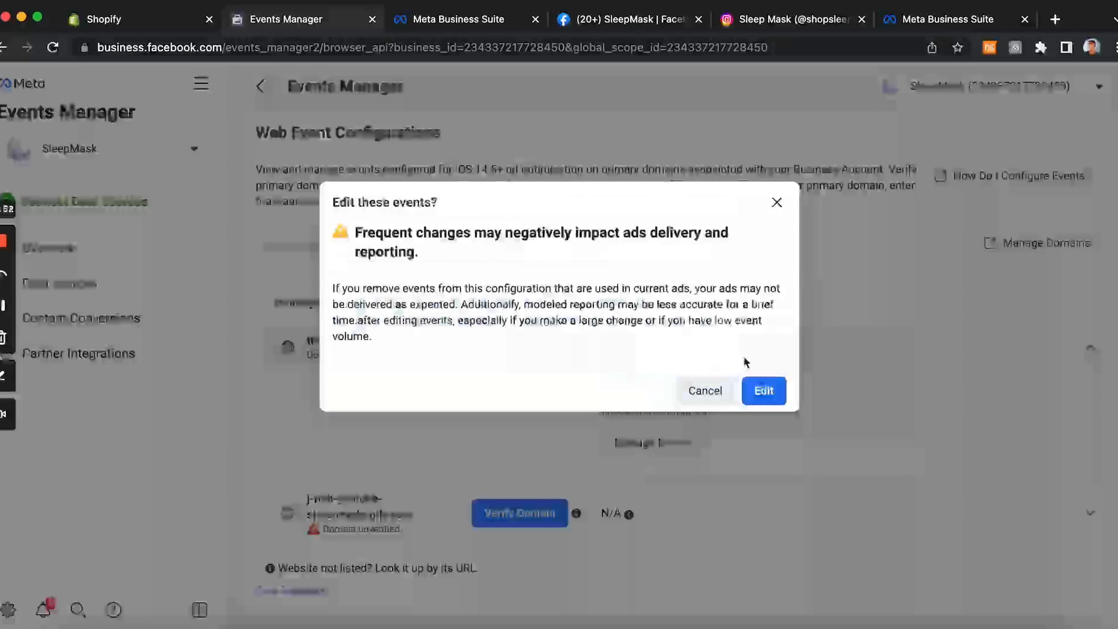
left_click(762, 388)
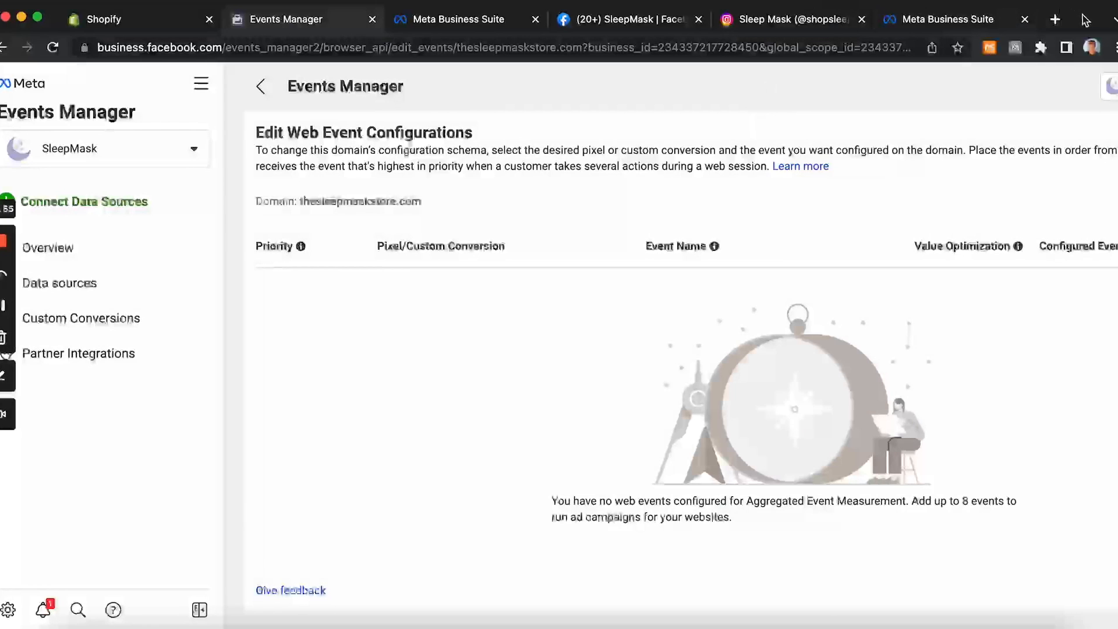
Step: Add a highest-priority web event using SleepMask's pixel with the Add payment info event
mouse_move(1065, 19)
left_mouse_down()
mouse_move(961, 128)
mouse_move(1080, 18)
mouse_move(1073, 1)
left_mouse_up()
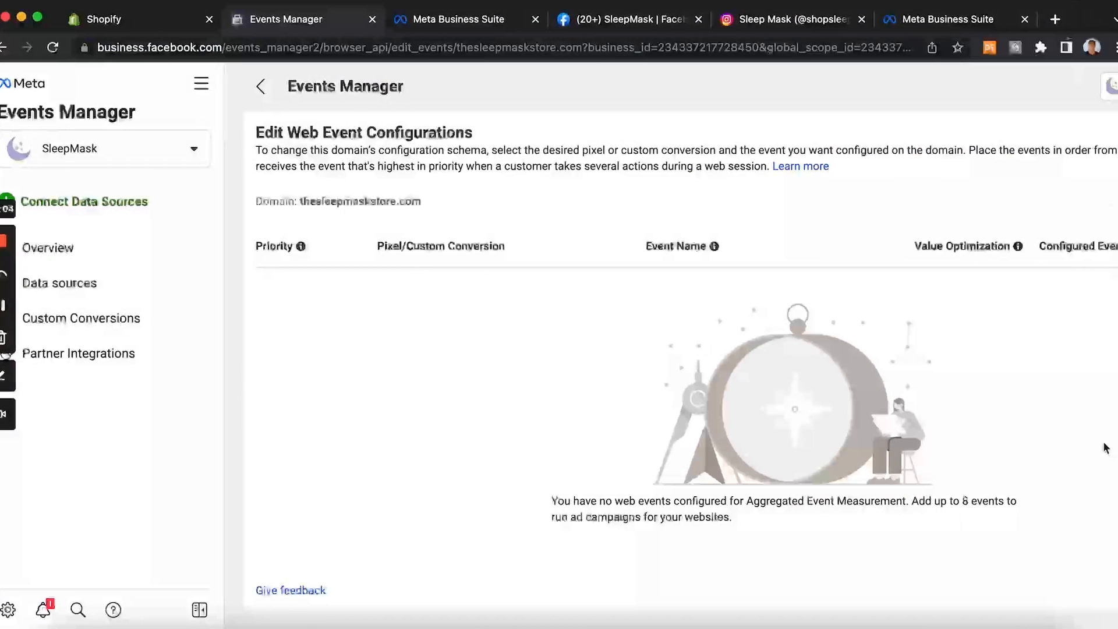
scroll(1105, 449, "right", 2)
scroll(787, 411, "left", 2)
scroll(786, 411, "right", 4)
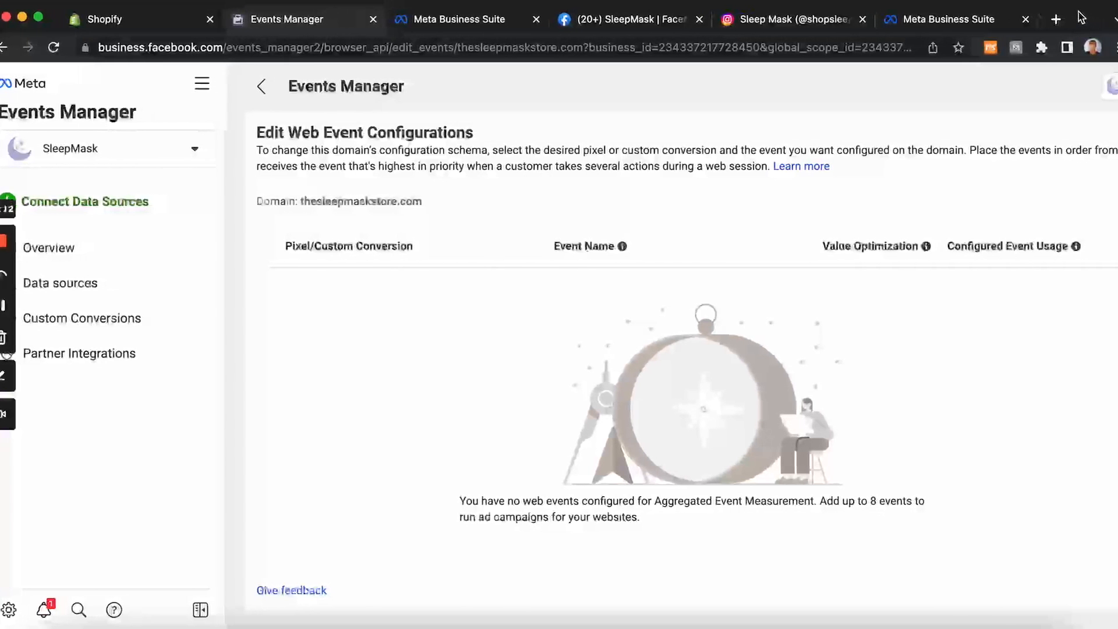
left_click(3, 307)
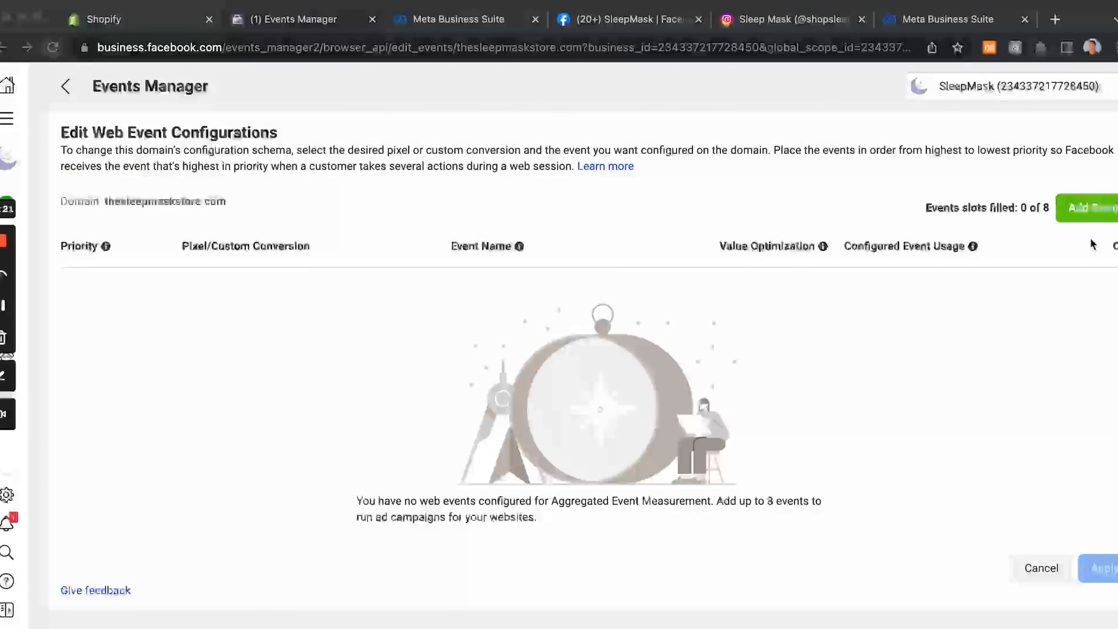
left_click(1092, 213)
left_click(1077, 213)
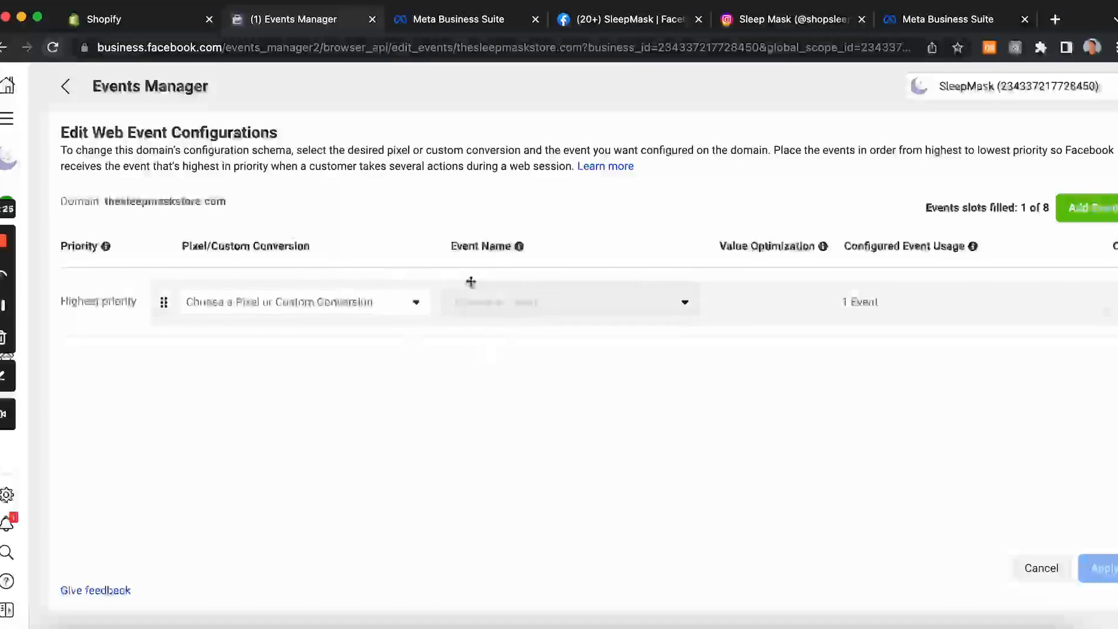
left_click(415, 302)
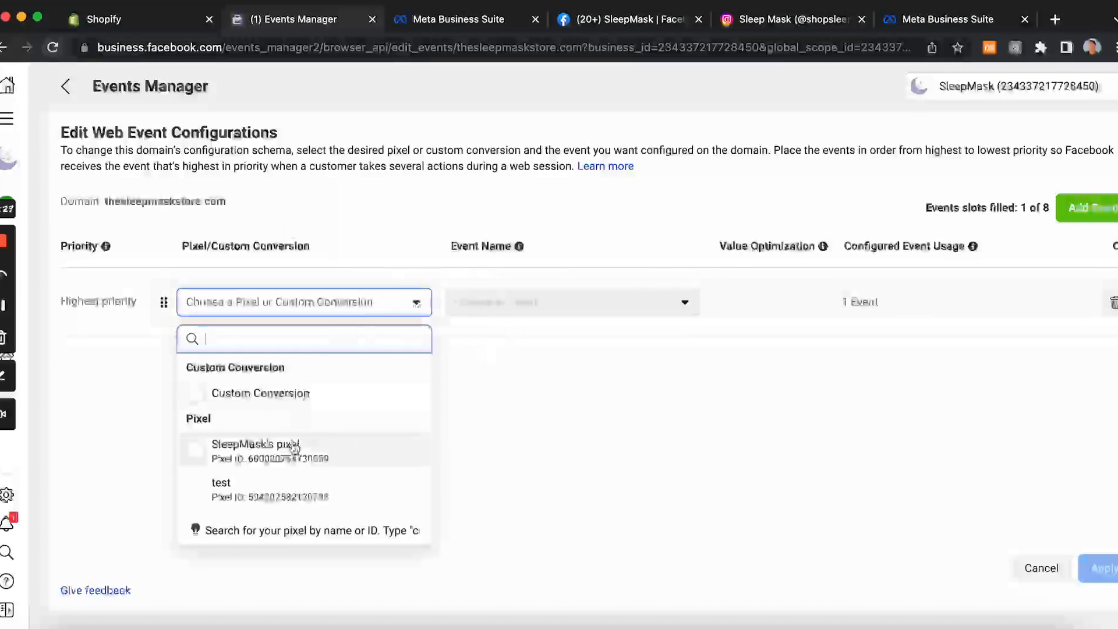
left_click(278, 457)
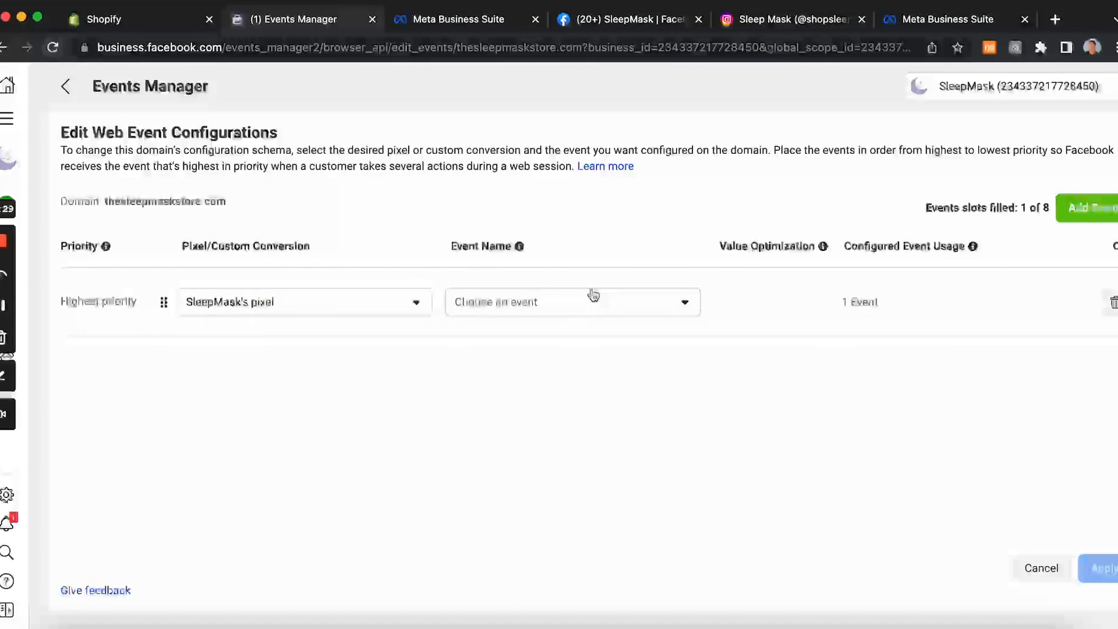
left_click(563, 307)
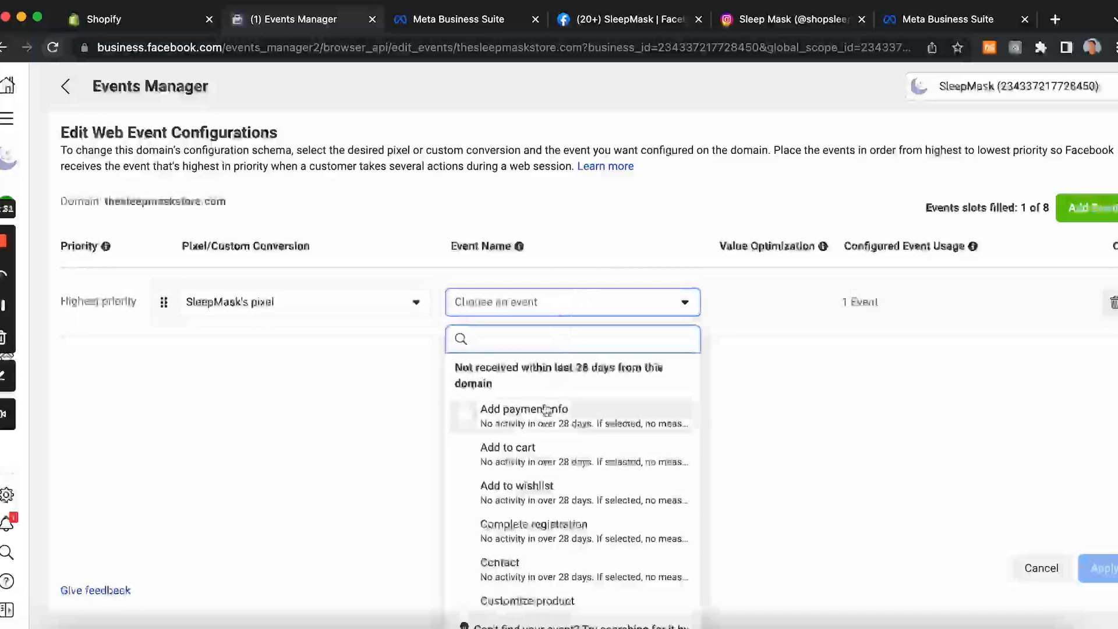
left_click(469, 423)
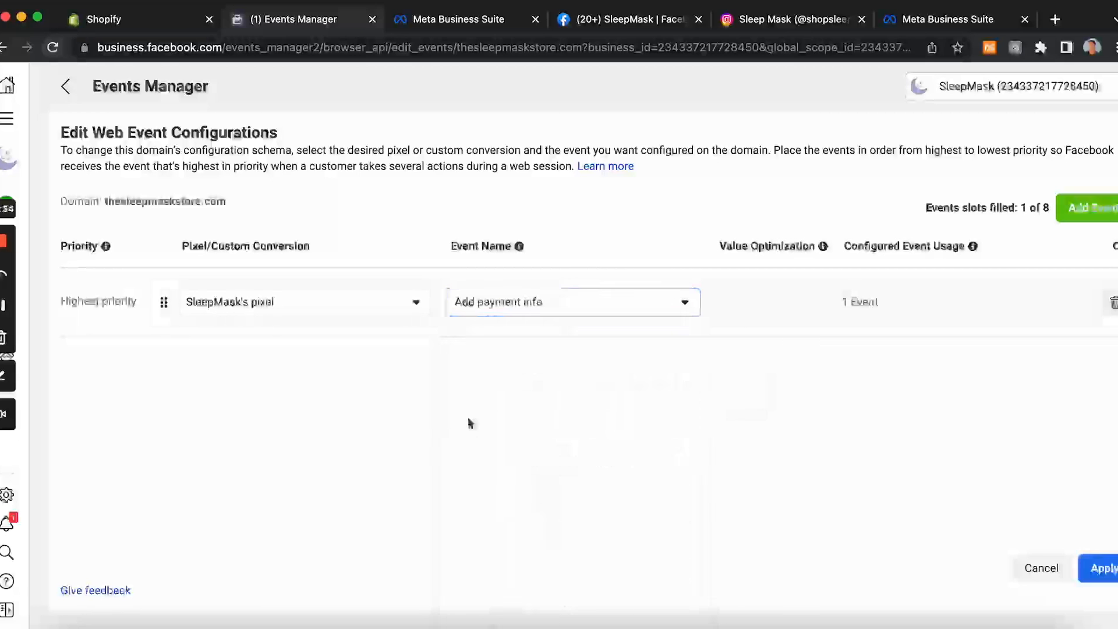
Step: Add a second web event using SleepMask's pixel with the Add to cart event
left_click(1089, 226)
left_click(388, 346)
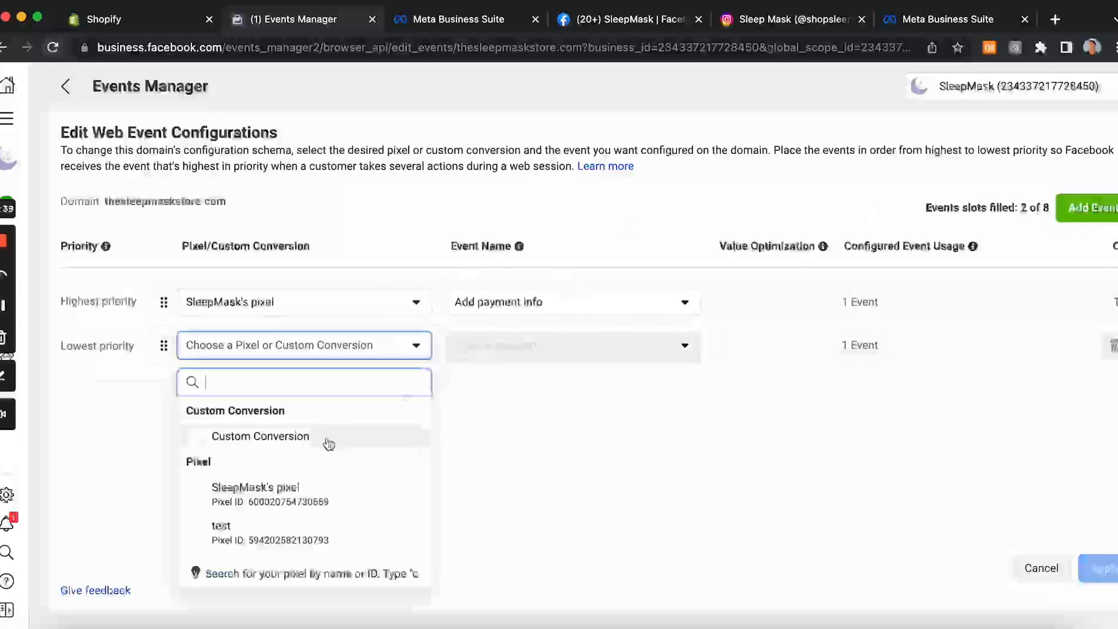
left_click(285, 504)
left_click(559, 349)
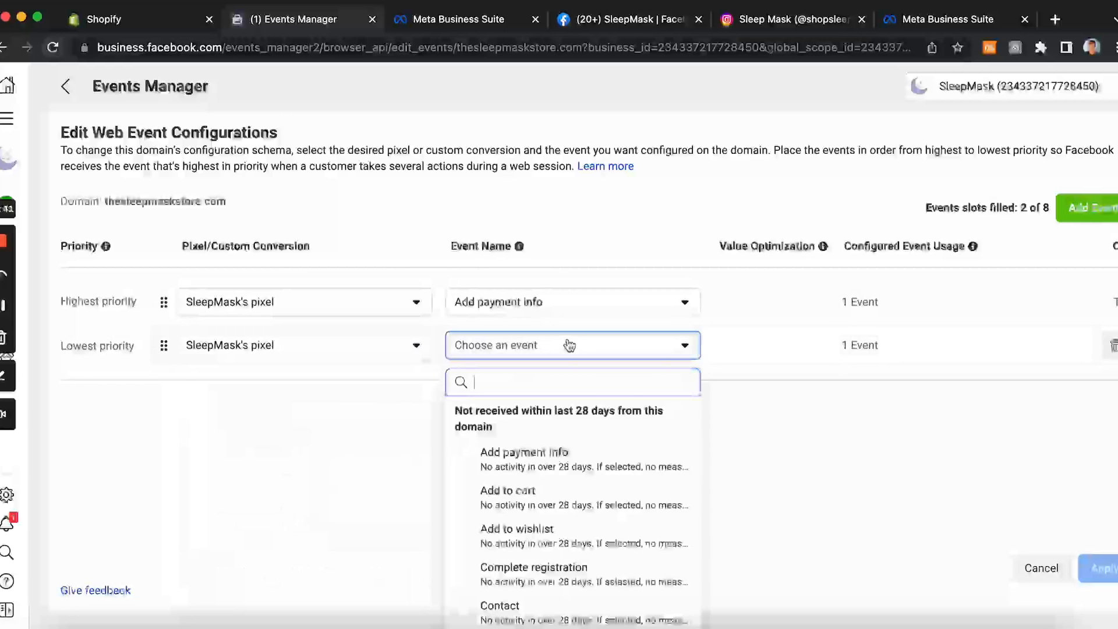
left_click(553, 502)
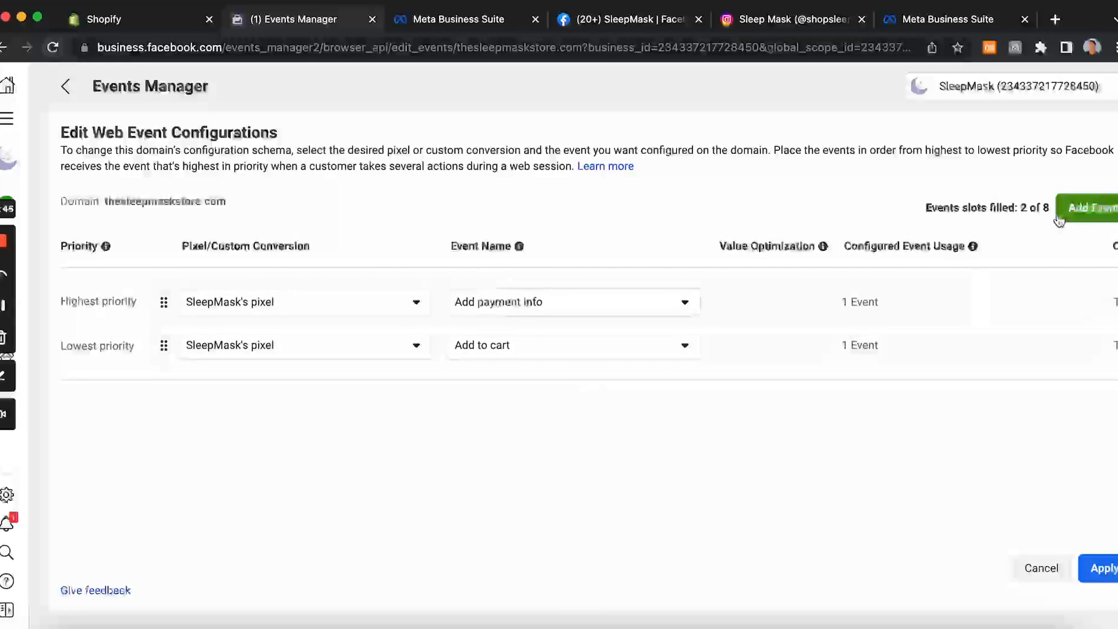
Step: Add a third web event using SleepMask's pixel with the Initiate checkout event
left_click(1077, 211)
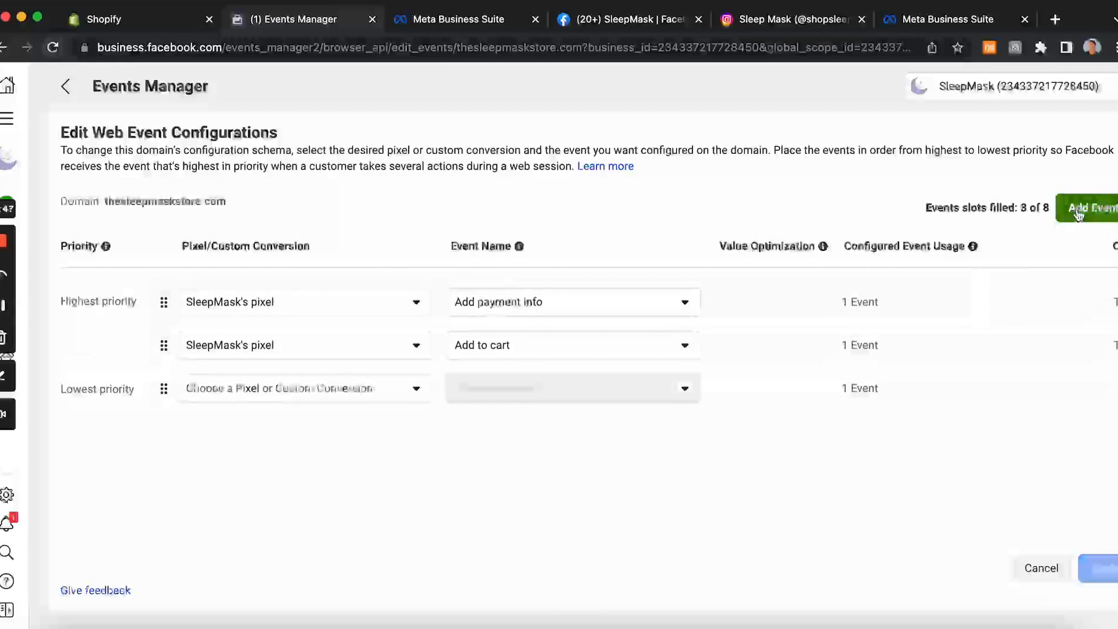
left_click(385, 387)
left_click(280, 271)
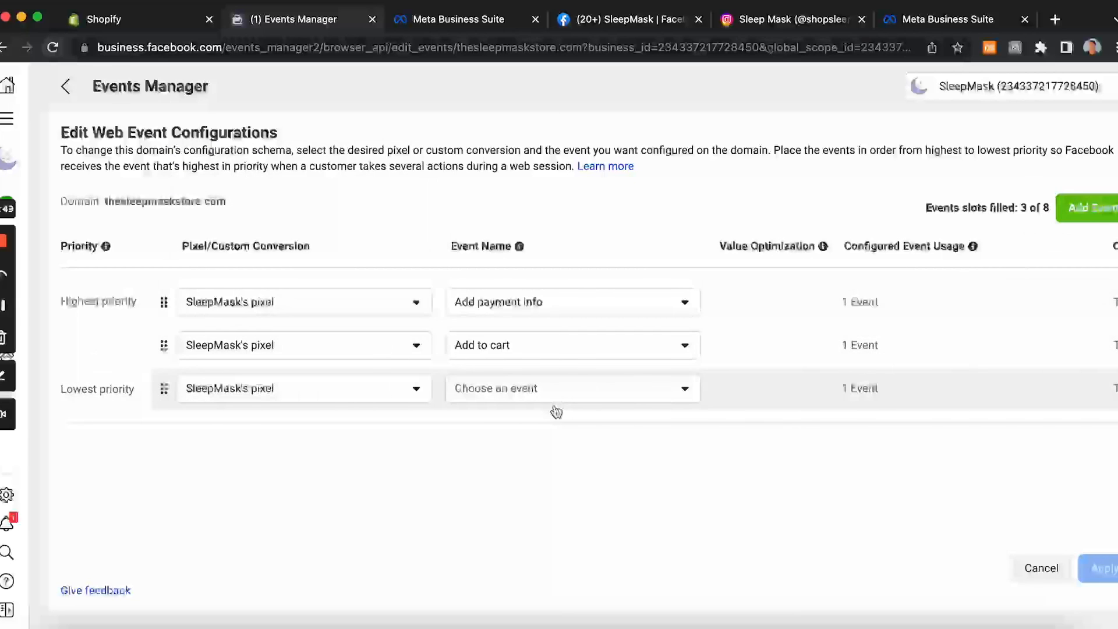
left_click(524, 391)
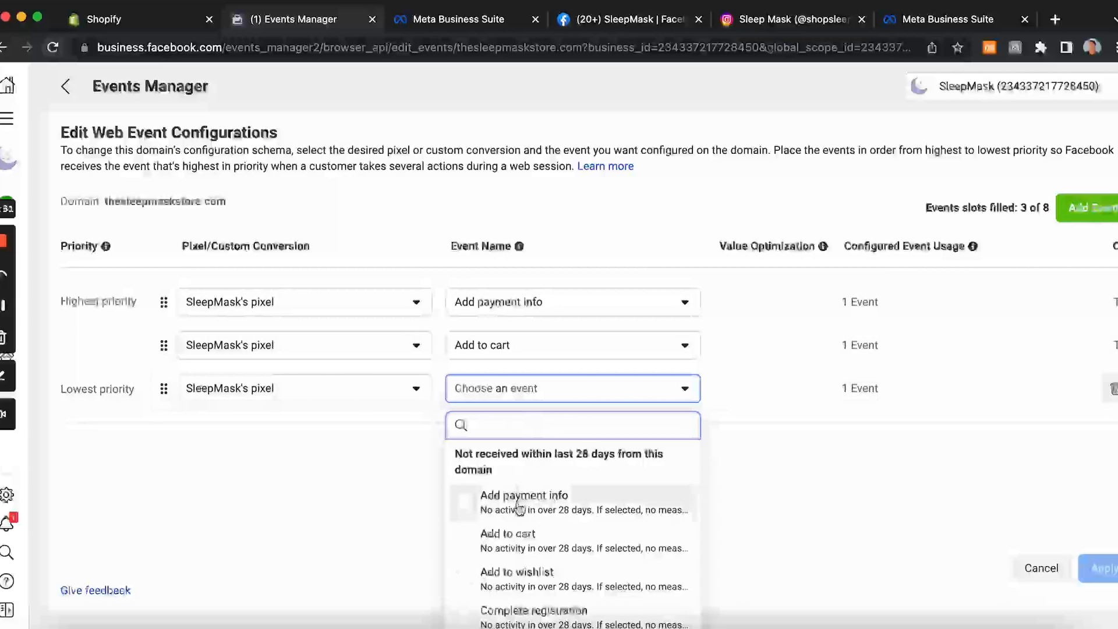
scroll(520, 508, "down", 1)
scroll(520, 508, "down", 5)
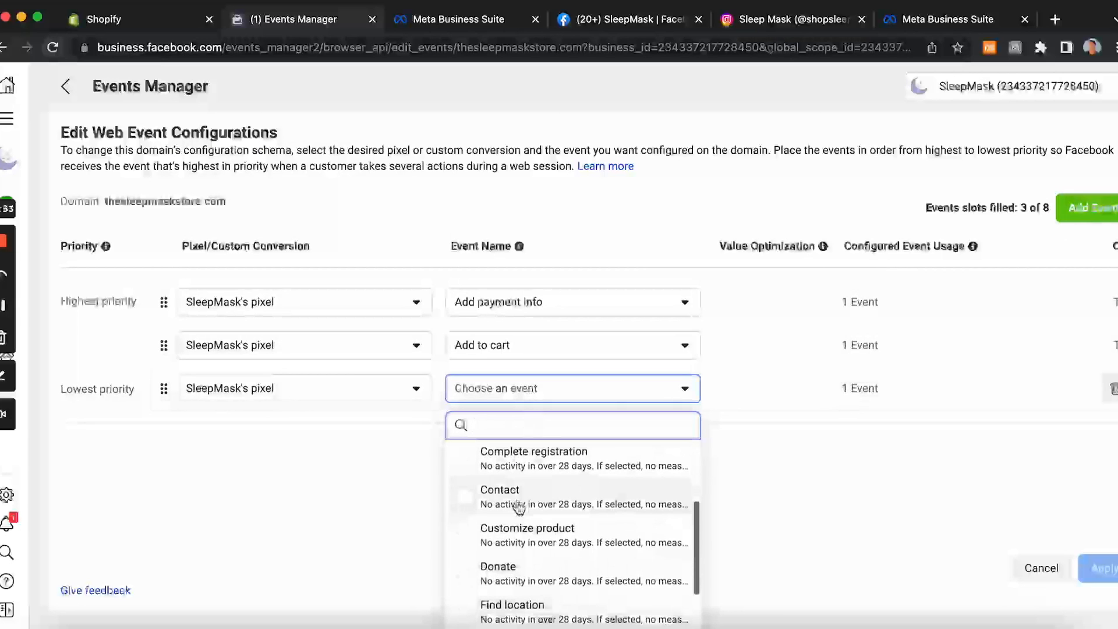
scroll(518, 507, "down", 2)
left_click(519, 511)
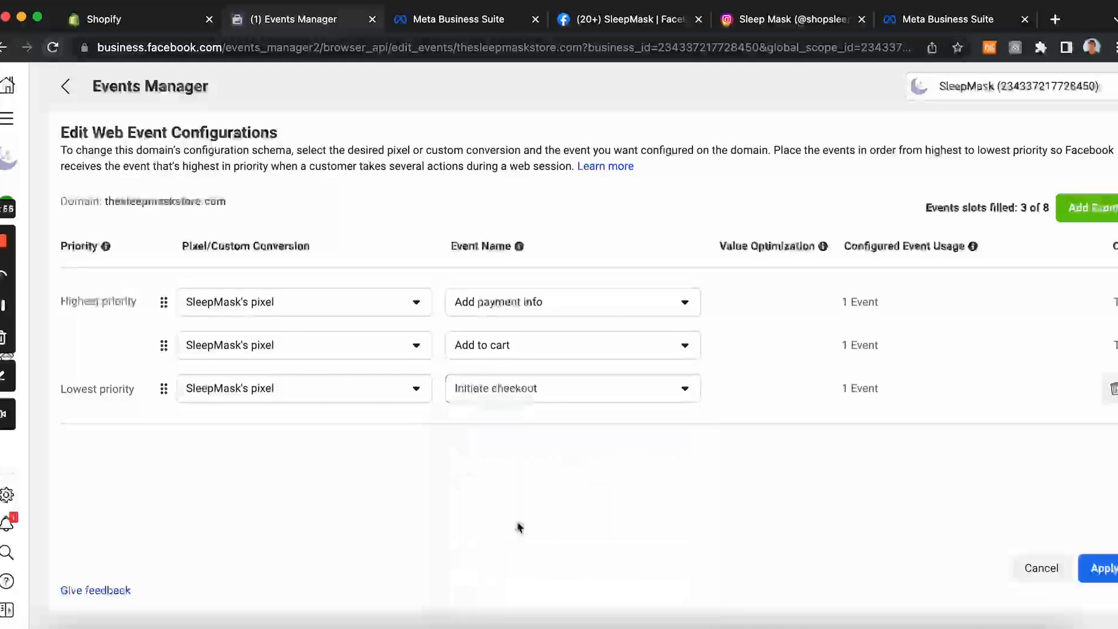
Step: Add a fourth web event using SleepMask's pixel with the Purchase event
left_click(1086, 207)
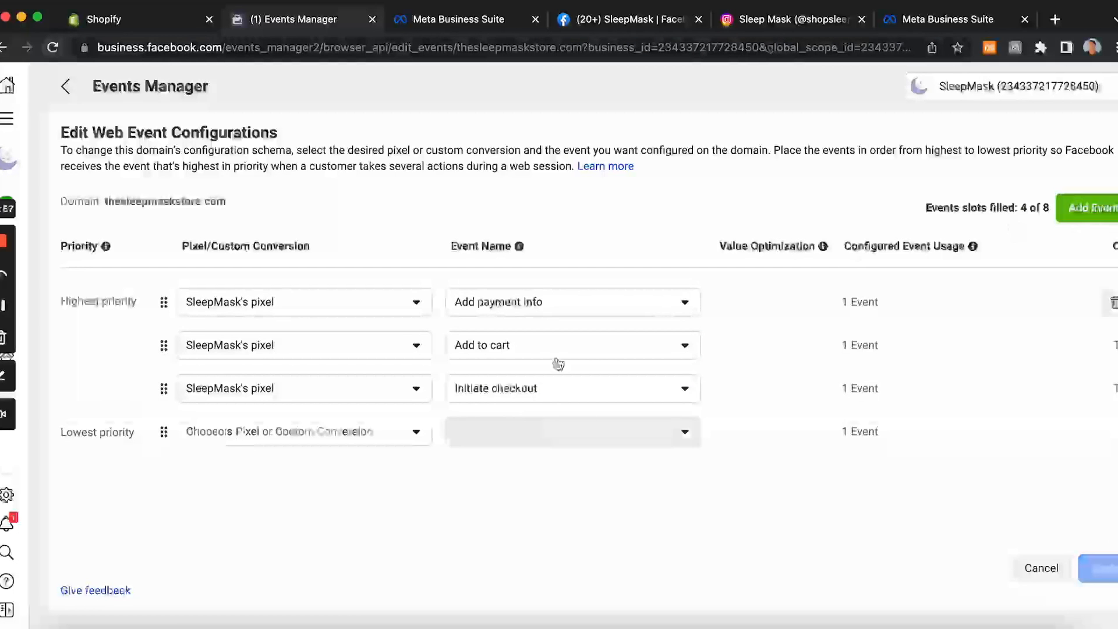
left_click(402, 424)
left_click(250, 309)
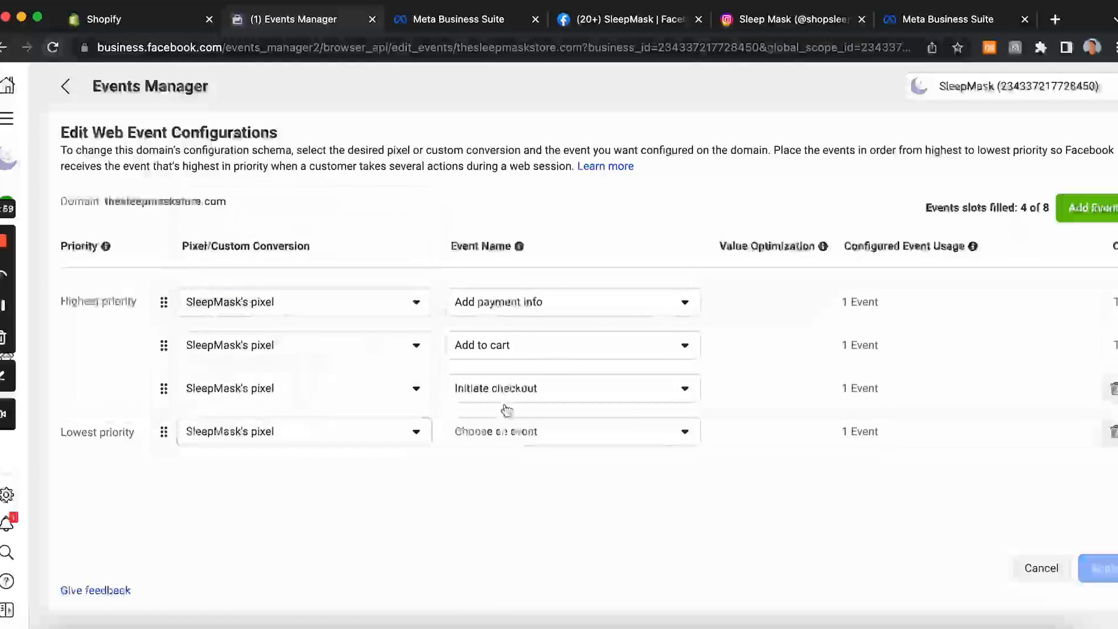
left_click(524, 437)
scroll(588, 331, "down", 5)
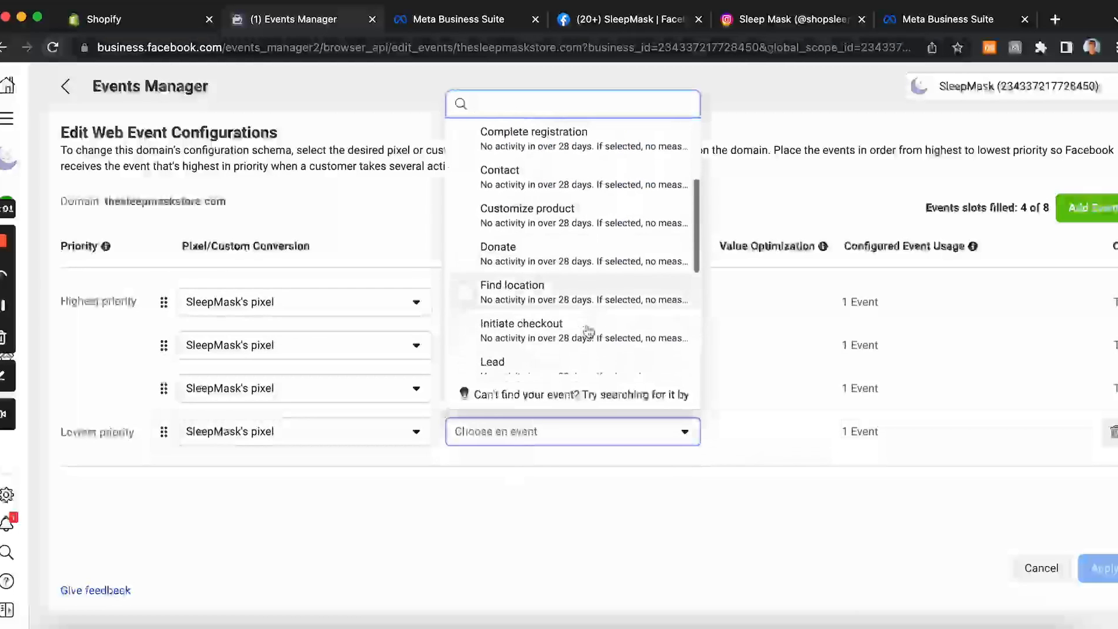
scroll(588, 329, "down", 1)
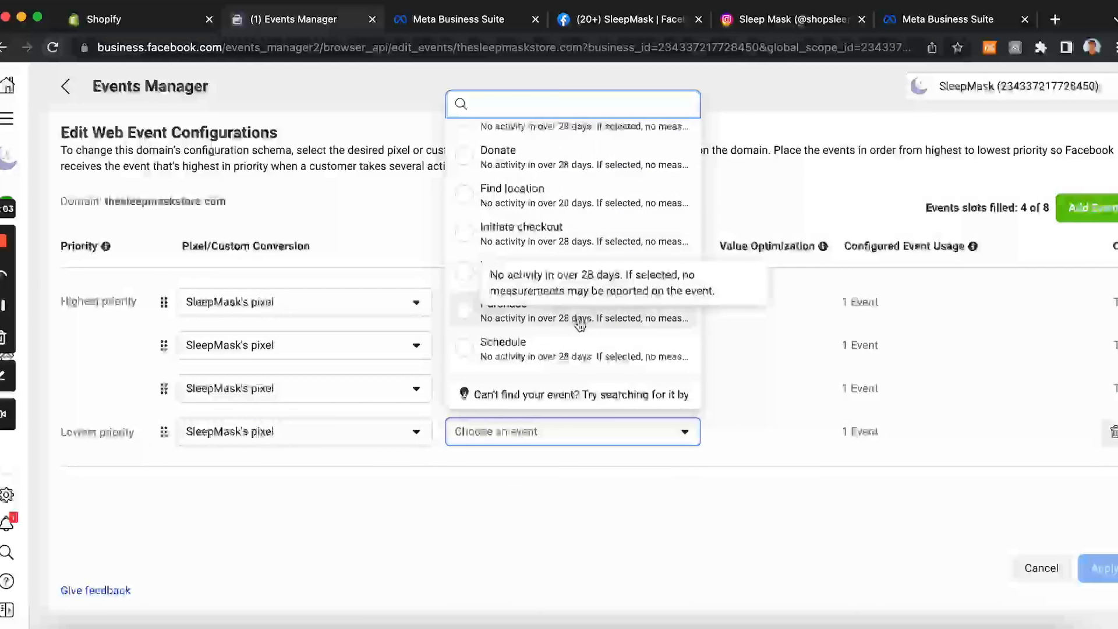
left_click(580, 320)
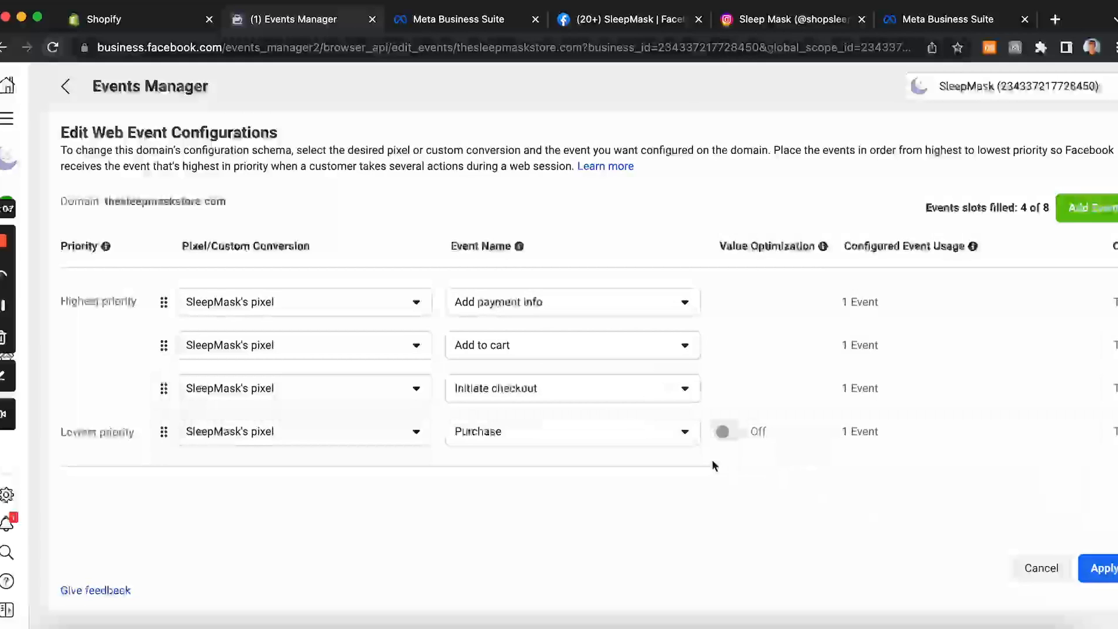
Step: Add a fifth web event using SleepMask's pixel with the View content event
left_click(1084, 208)
left_click(410, 478)
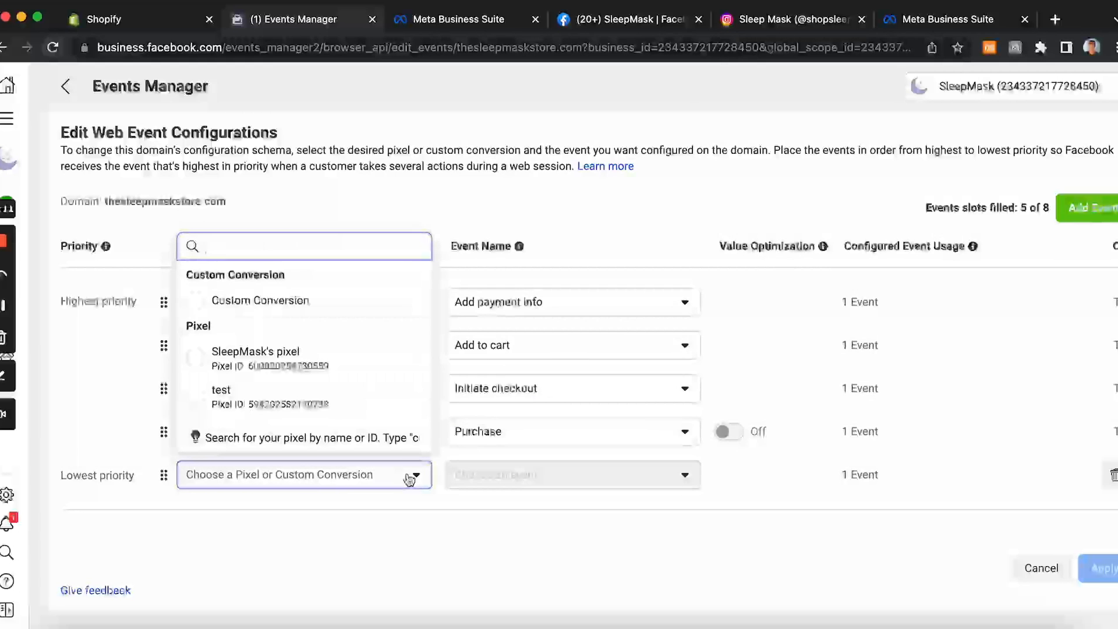
left_click(323, 349)
left_click(496, 475)
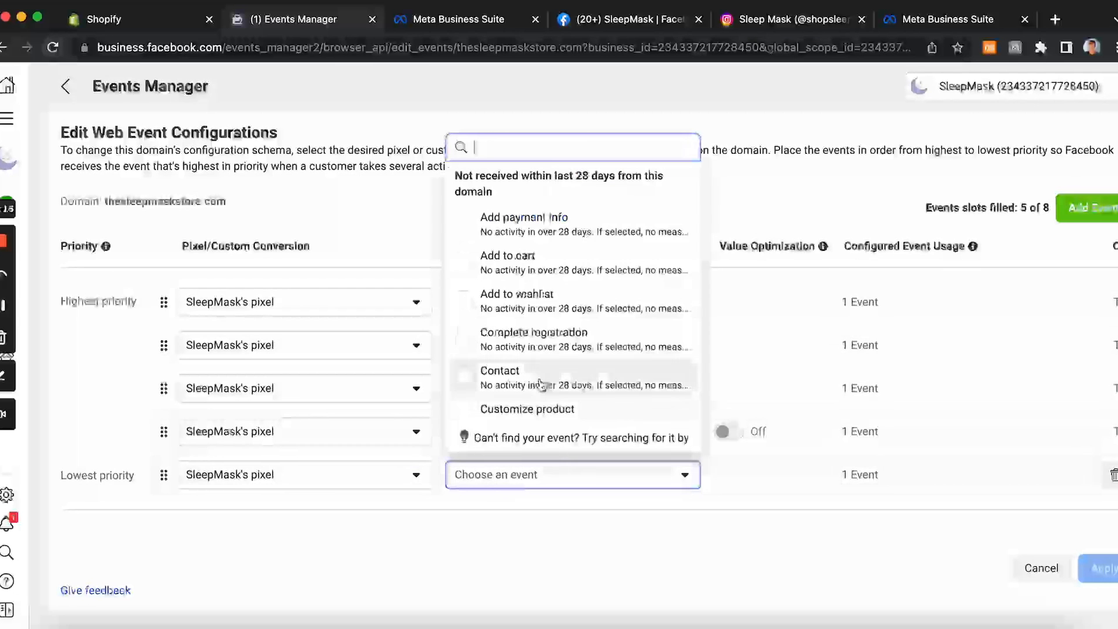
scroll(540, 402, "down", 3)
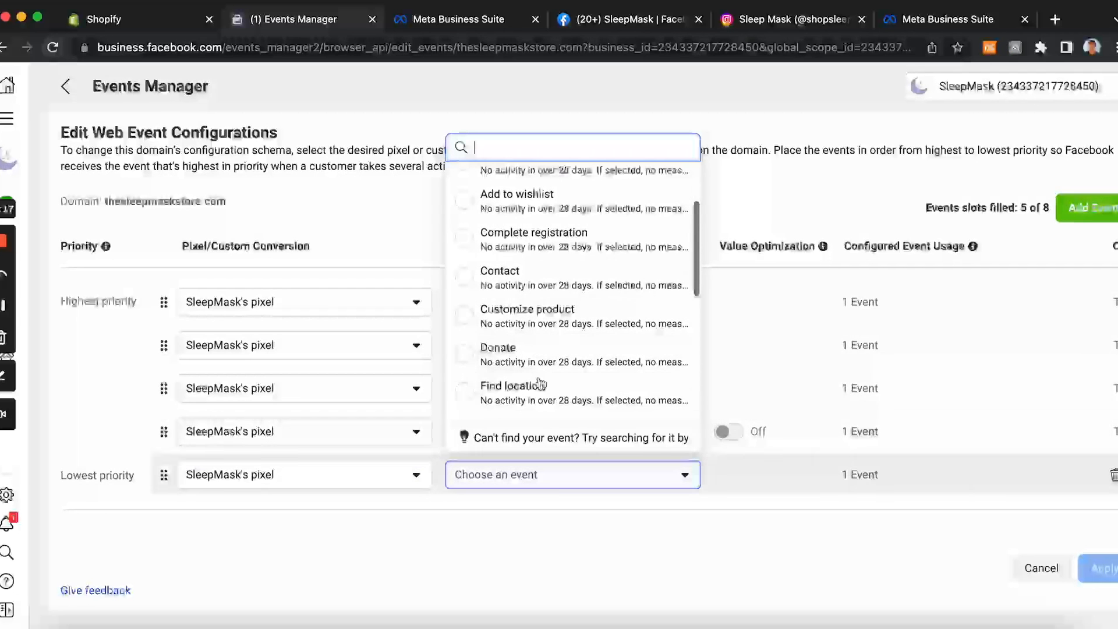
scroll(541, 383, "down", 6)
scroll(541, 383, "down", 4)
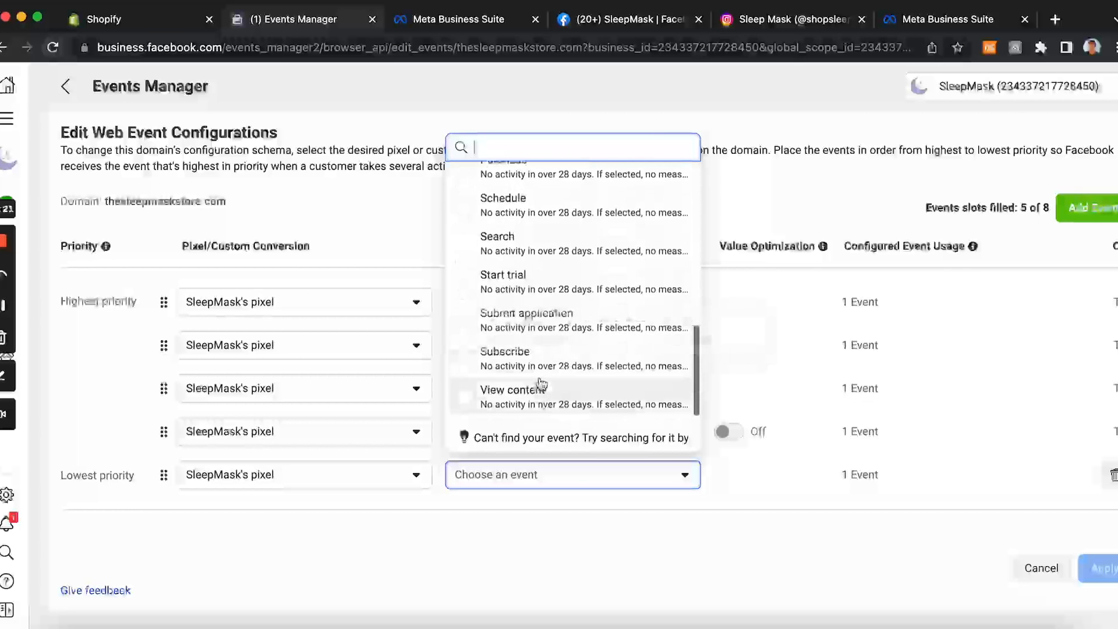
scroll(576, 309, "up", 10)
scroll(576, 308, "up", 3)
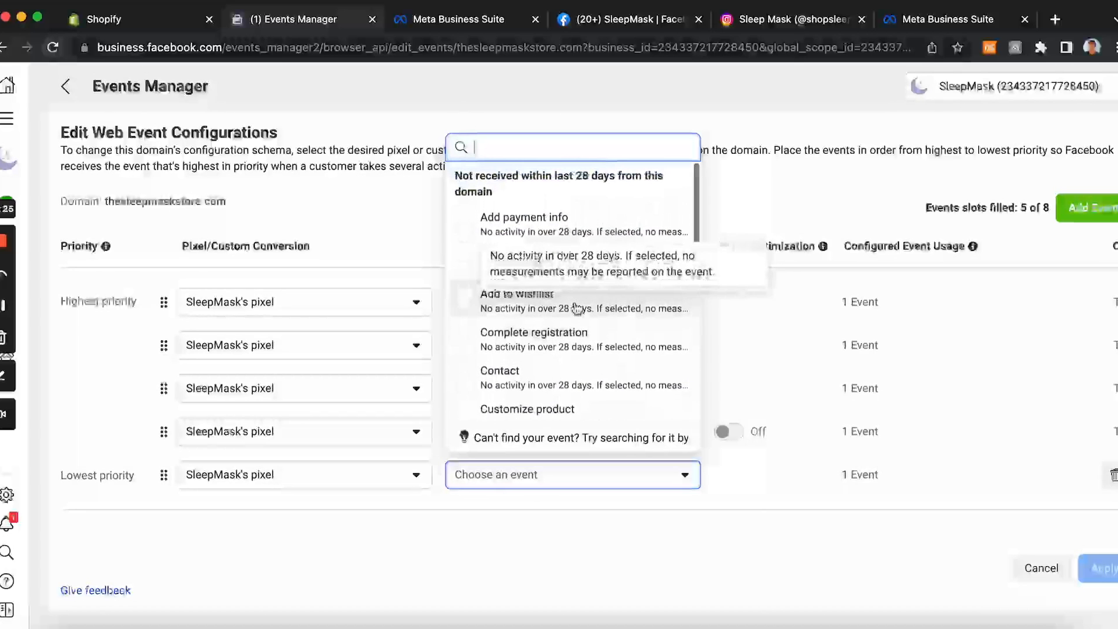
scroll(576, 308, "down", 3)
scroll(577, 308, "down", 6)
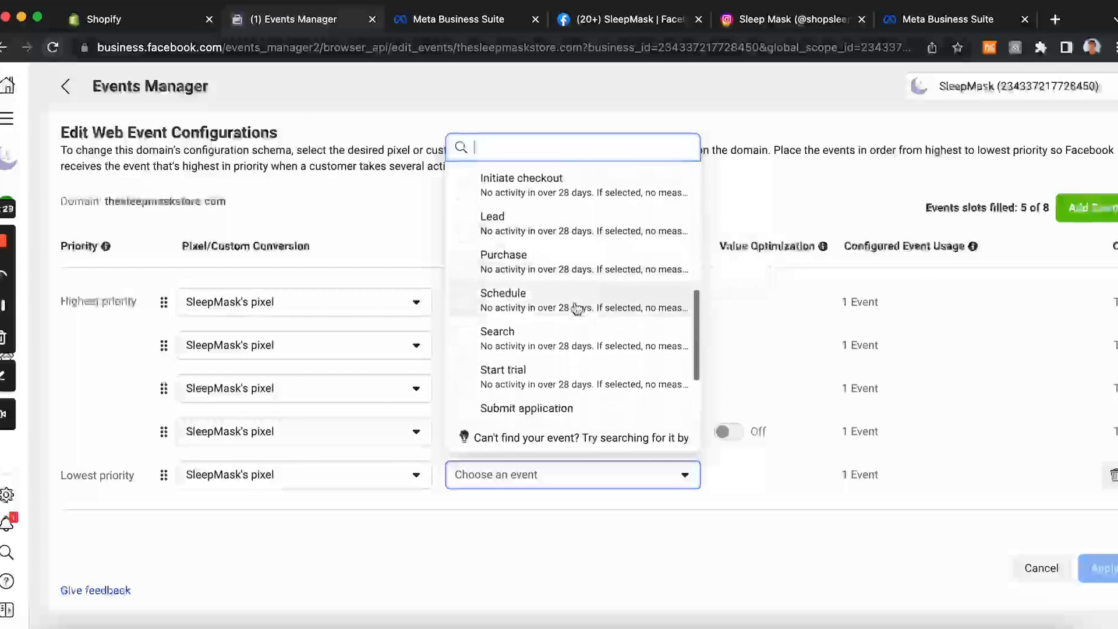
scroll(576, 308, "up", 2)
scroll(577, 309, "down", 4)
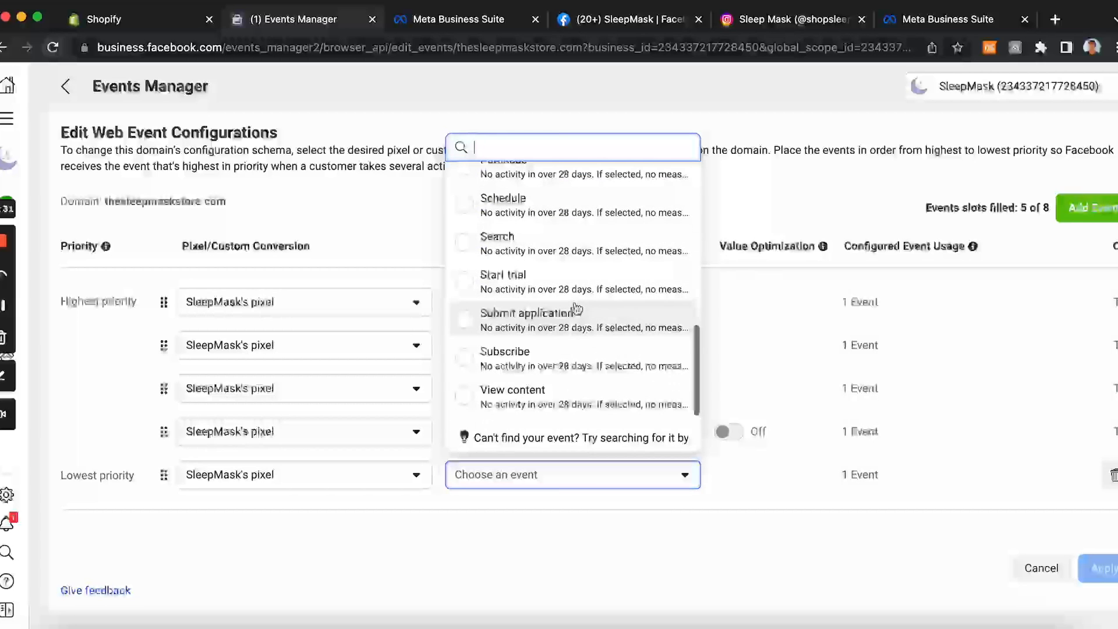
left_click(466, 401)
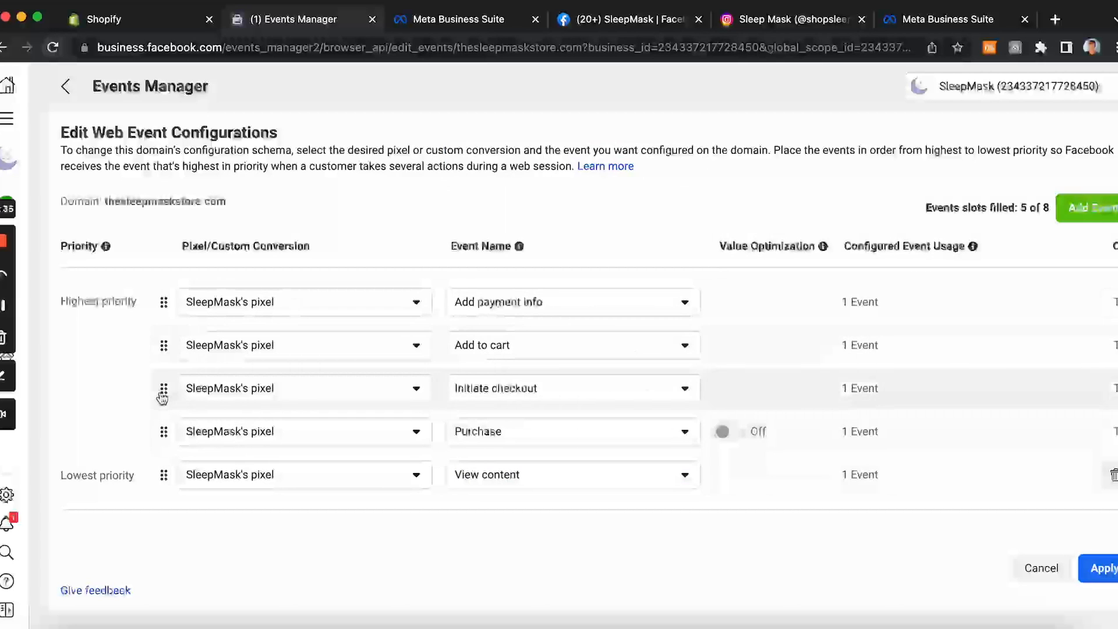
Step: Reorder the events to Purchase, Add payment info, Initiate checkout, Add to cart, then View content as lowest priority
left_click_drag(166, 443, 169, 298)
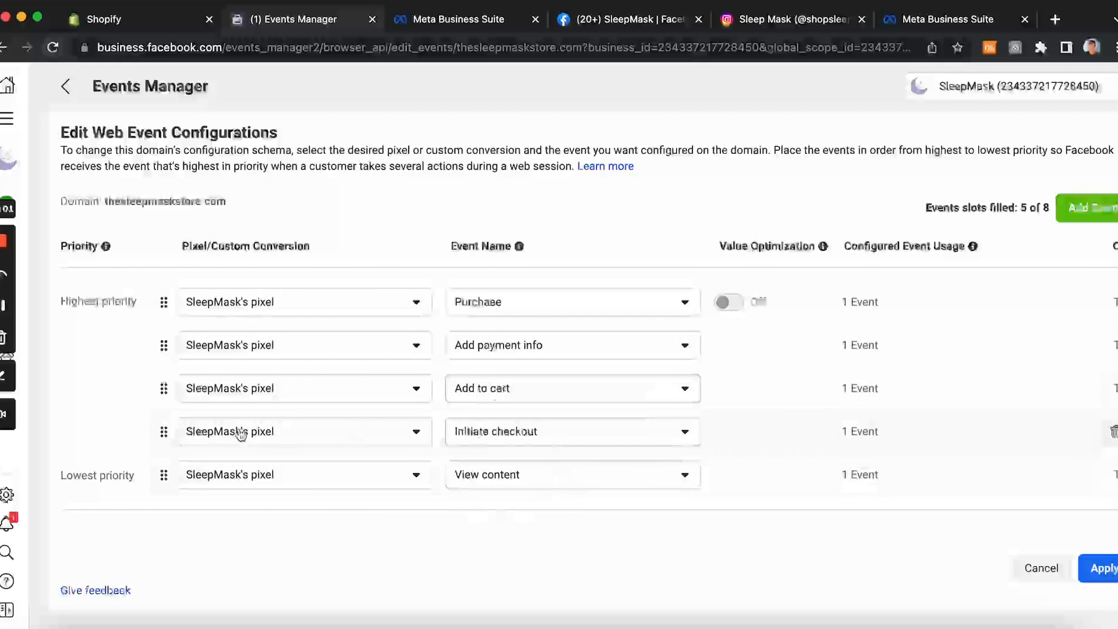
left_click_drag(173, 432, 158, 330)
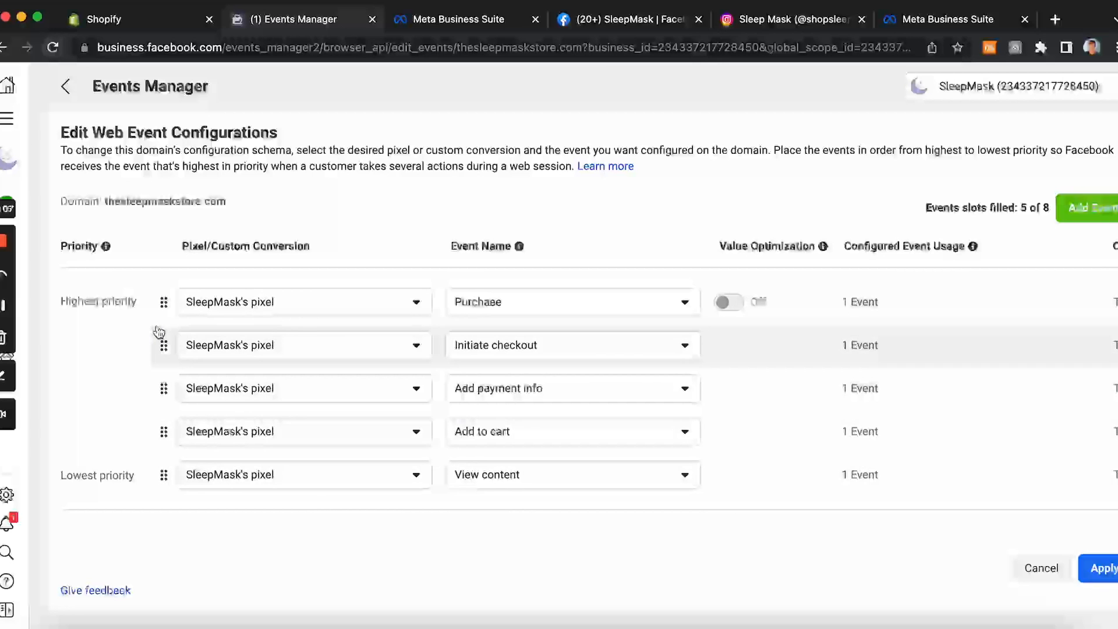
left_click_drag(165, 345, 160, 386)
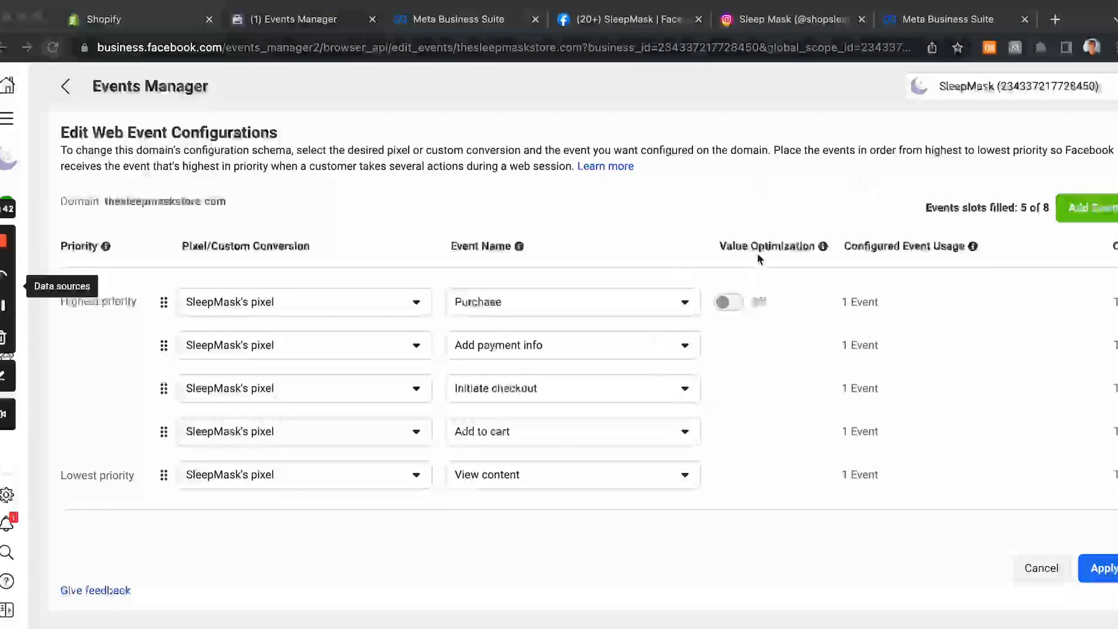
Step: Apply the updated web event configuration and confirm the changes for the domain
left_click(726, 302)
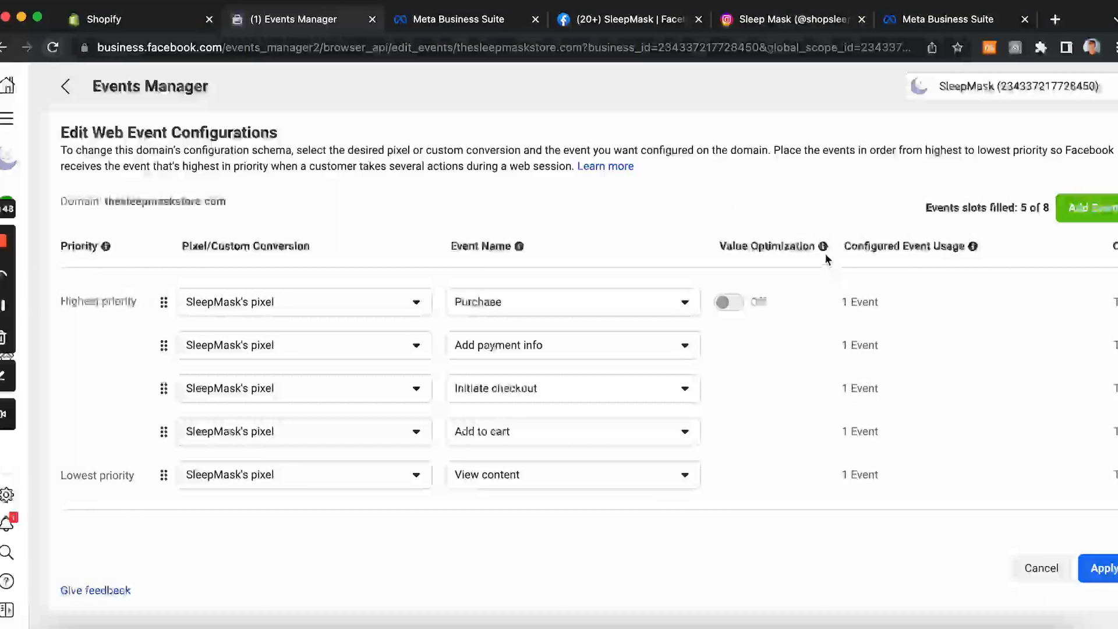
mouse_move(823, 252)
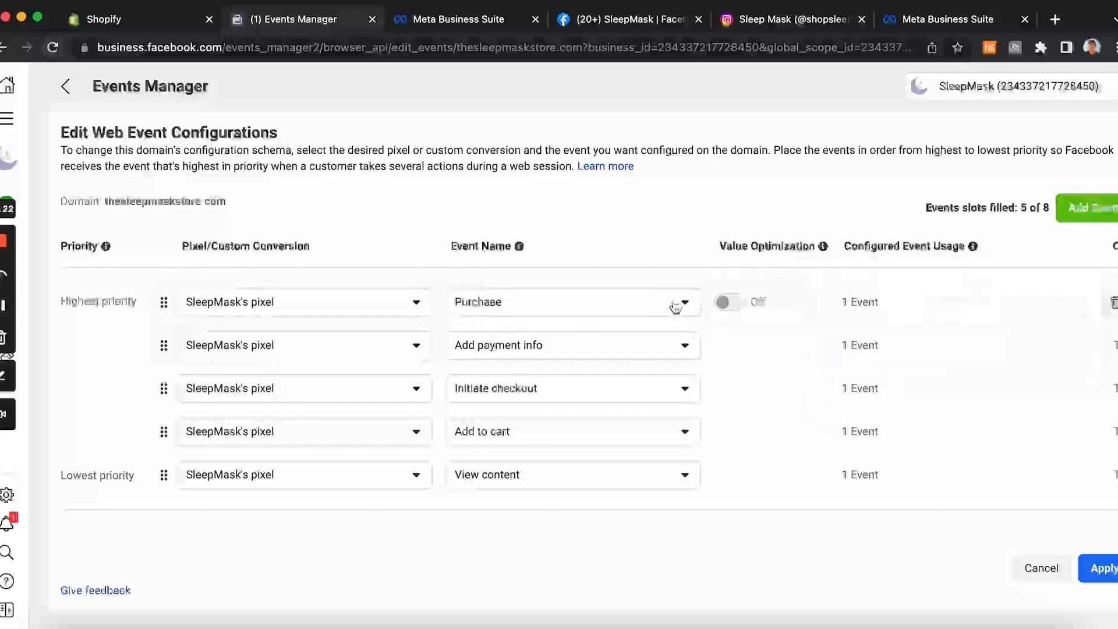
mouse_move(726, 308)
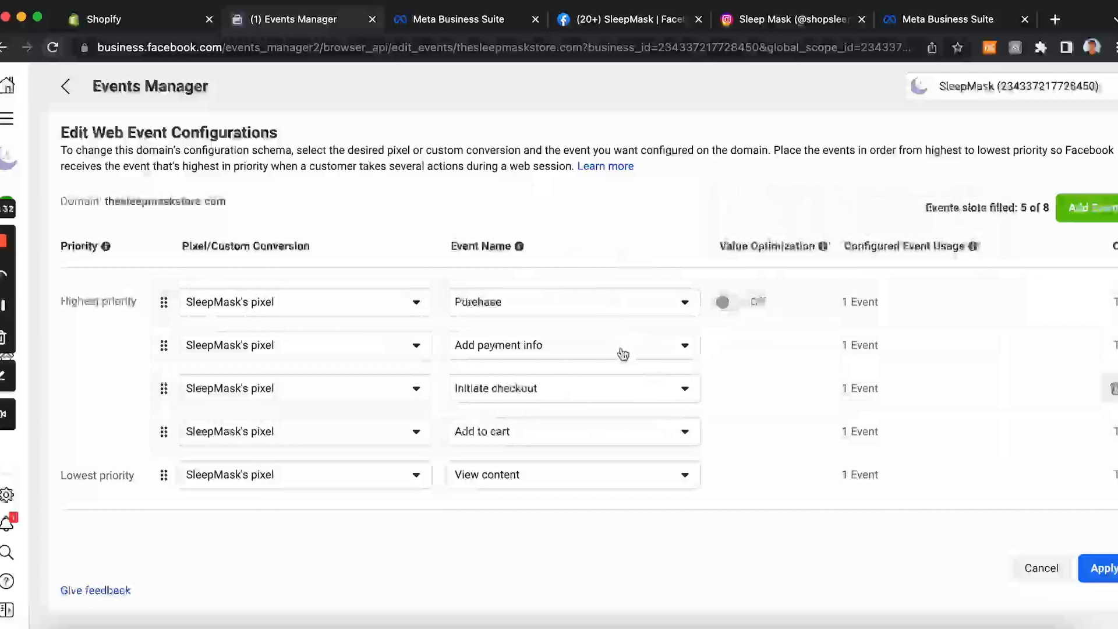
left_click(1103, 574)
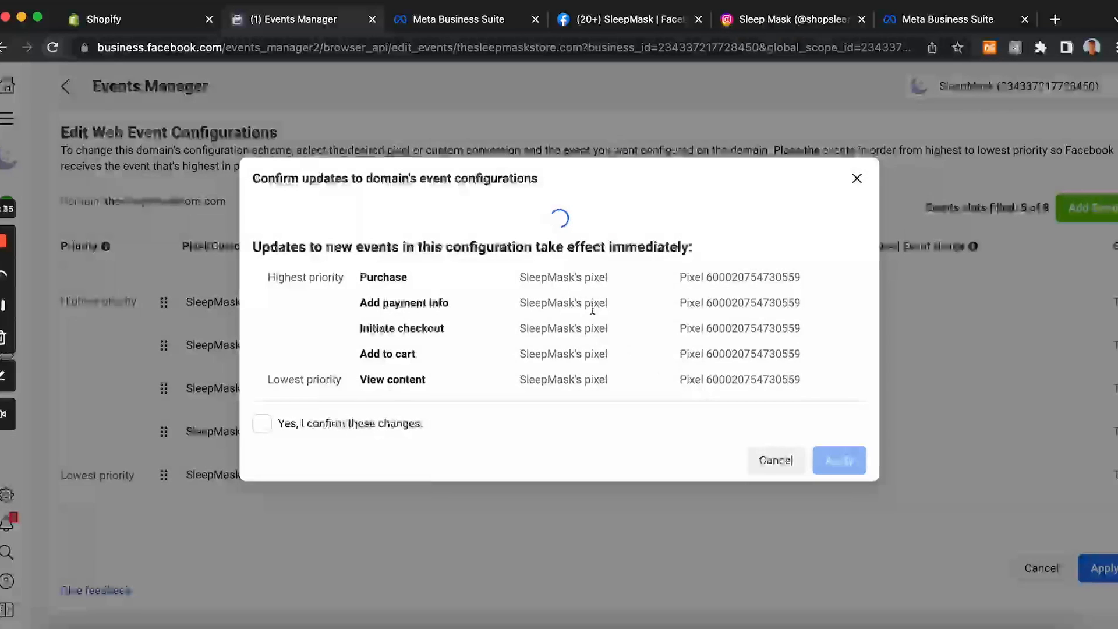
left_click(262, 400)
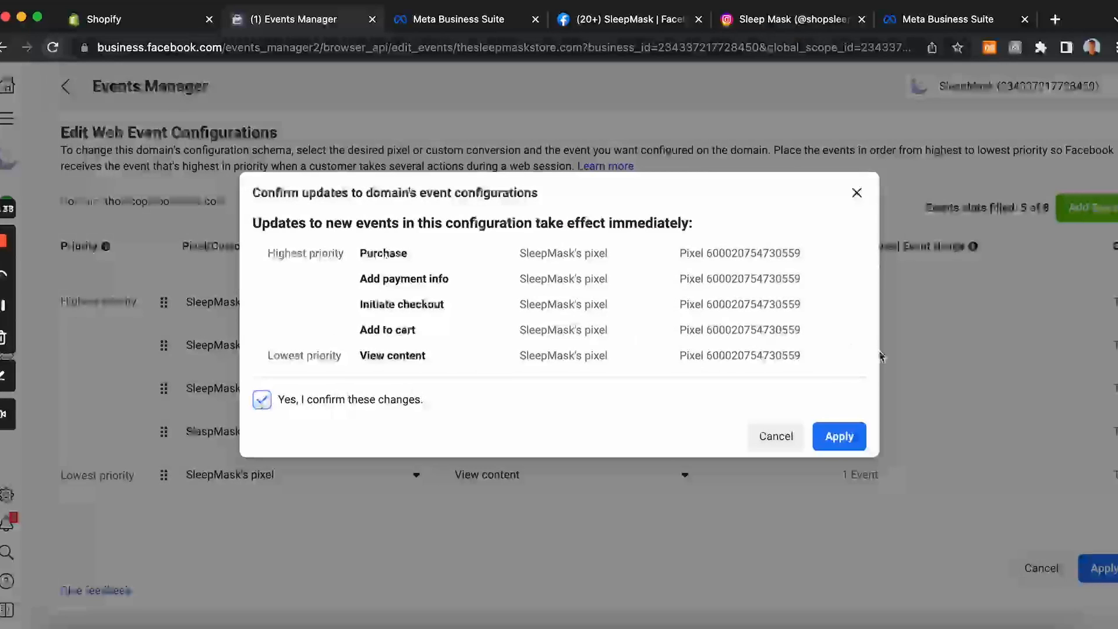
left_click(847, 436)
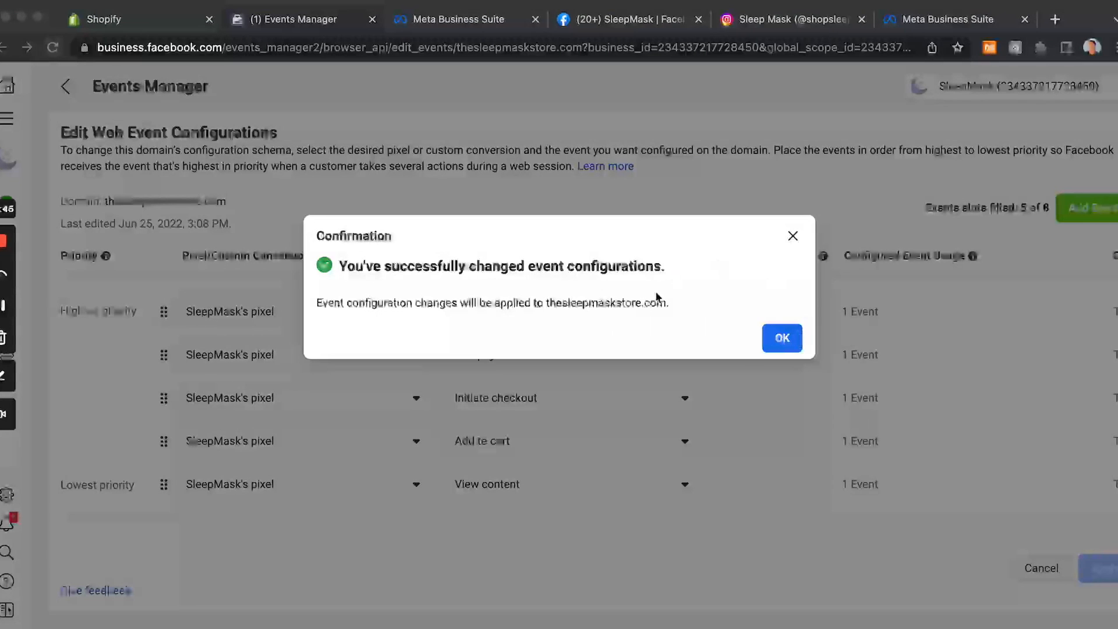
left_click(789, 344)
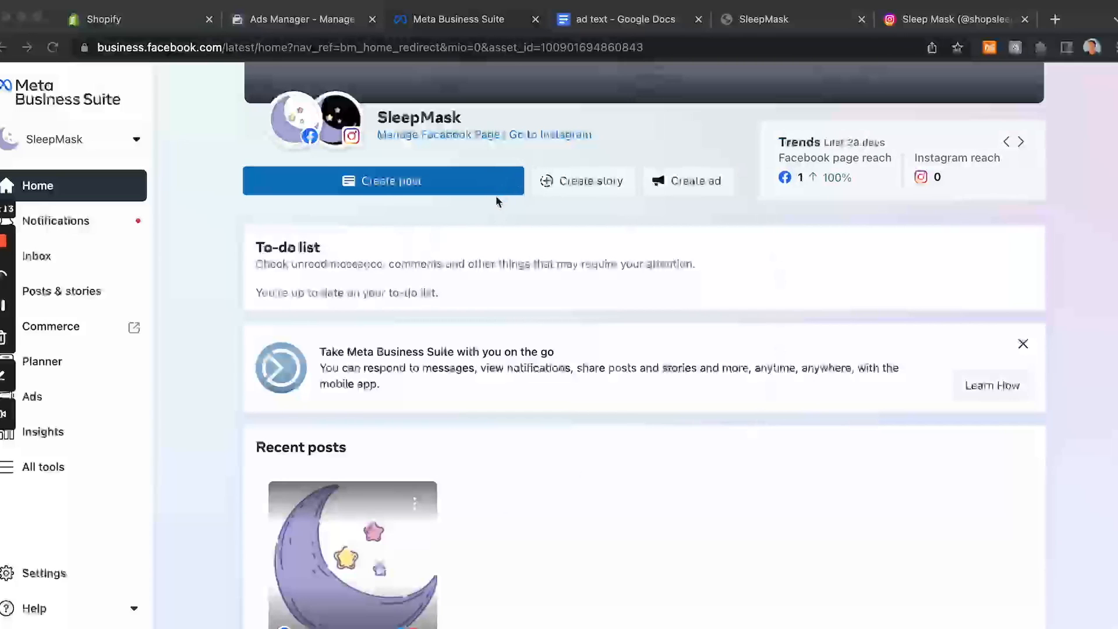
Step: In Ads Manager, start creating a new ad campaign with the Sales objective
left_click(682, 185)
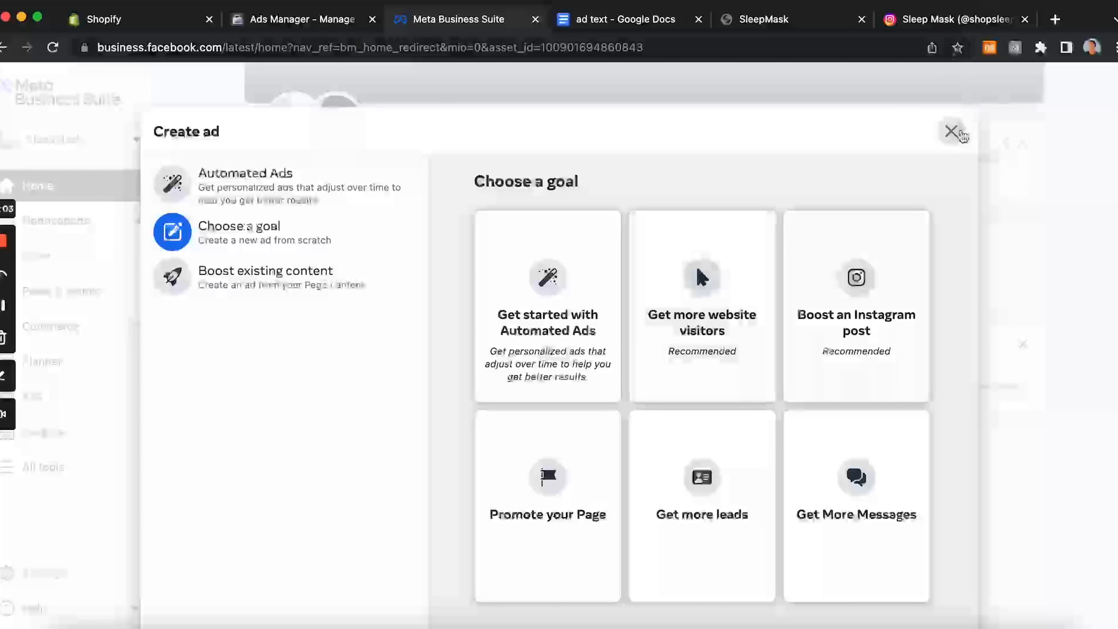
left_click(960, 134)
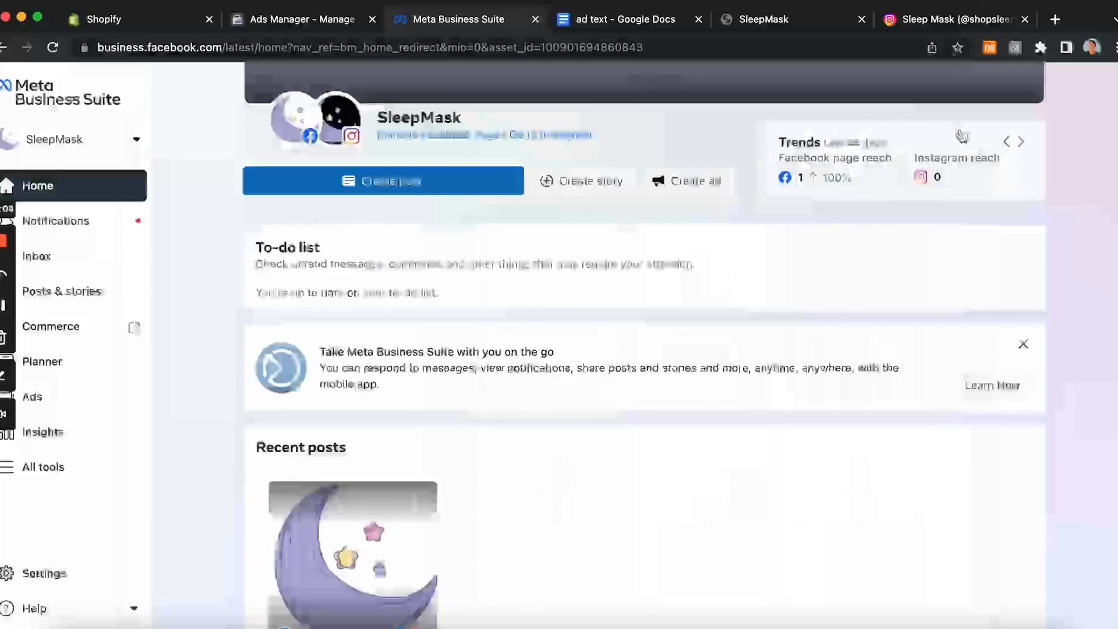
left_click(312, 22)
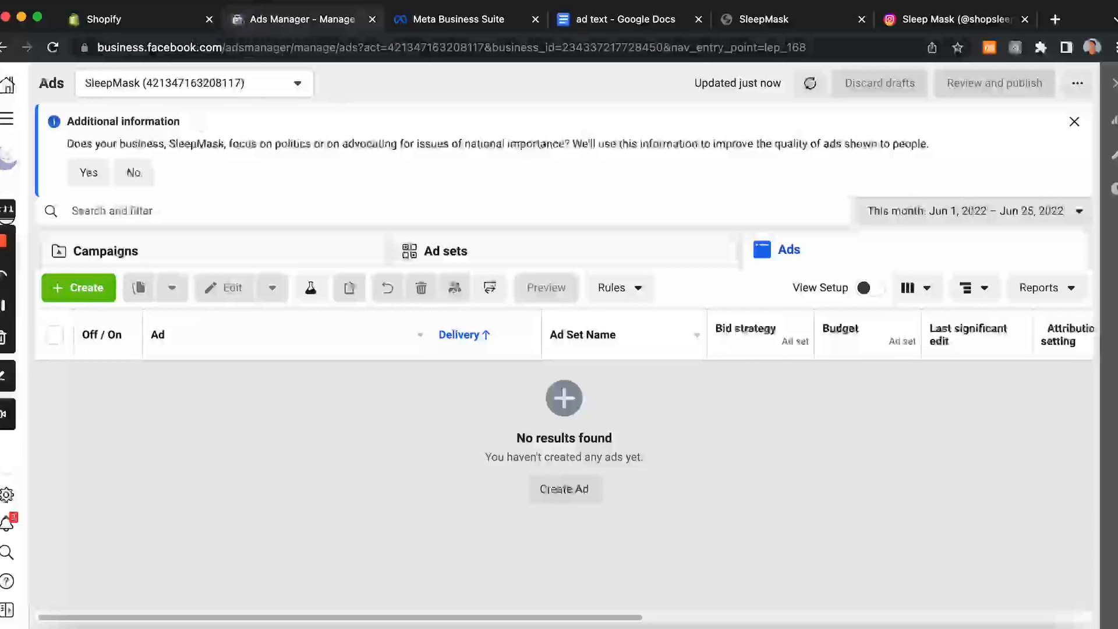
left_click(431, 11)
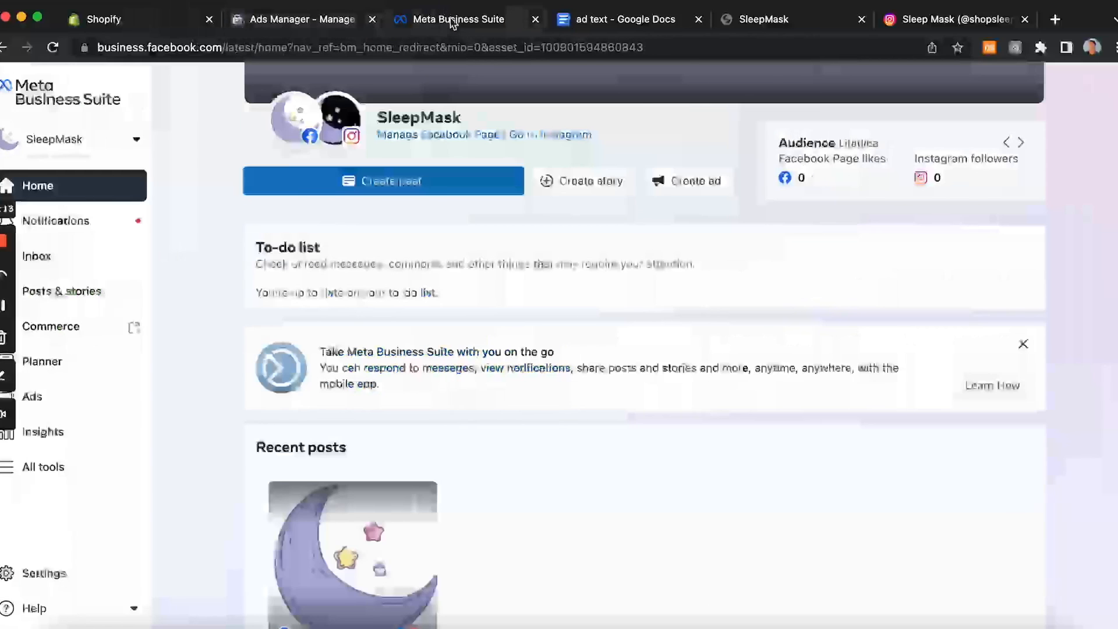
left_click(303, 19)
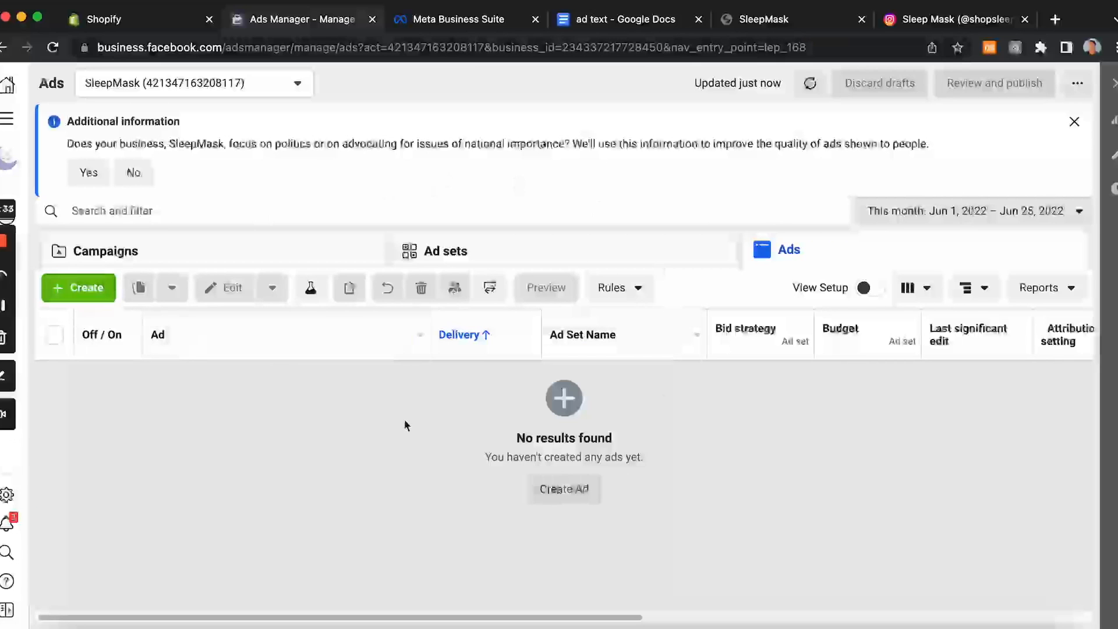
left_click(563, 489)
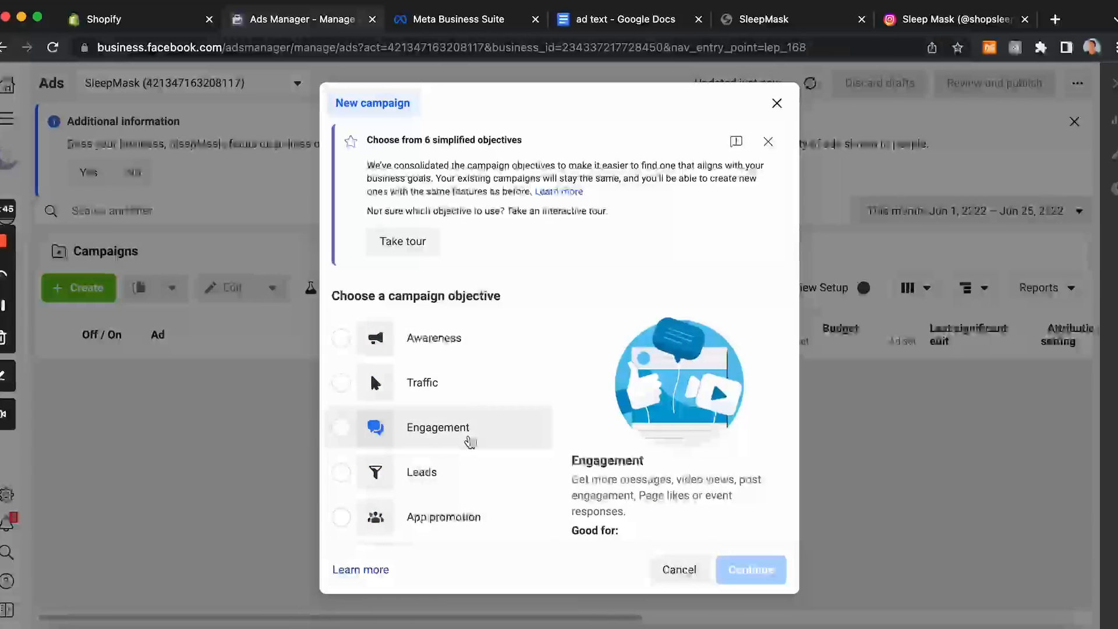
scroll(470, 442, "down", 3)
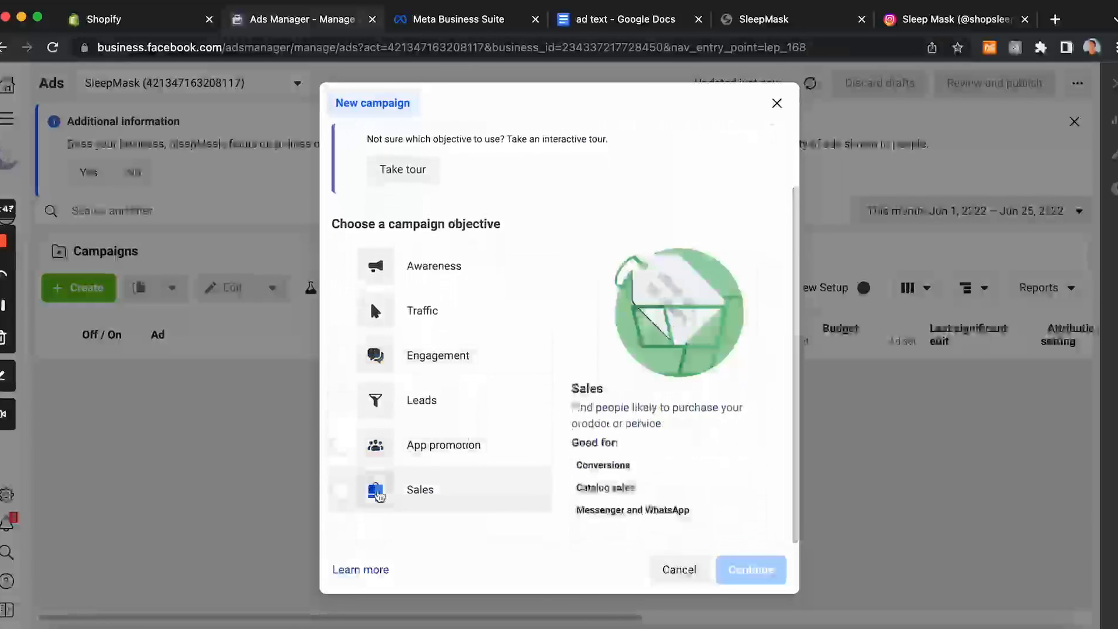
left_click(342, 489)
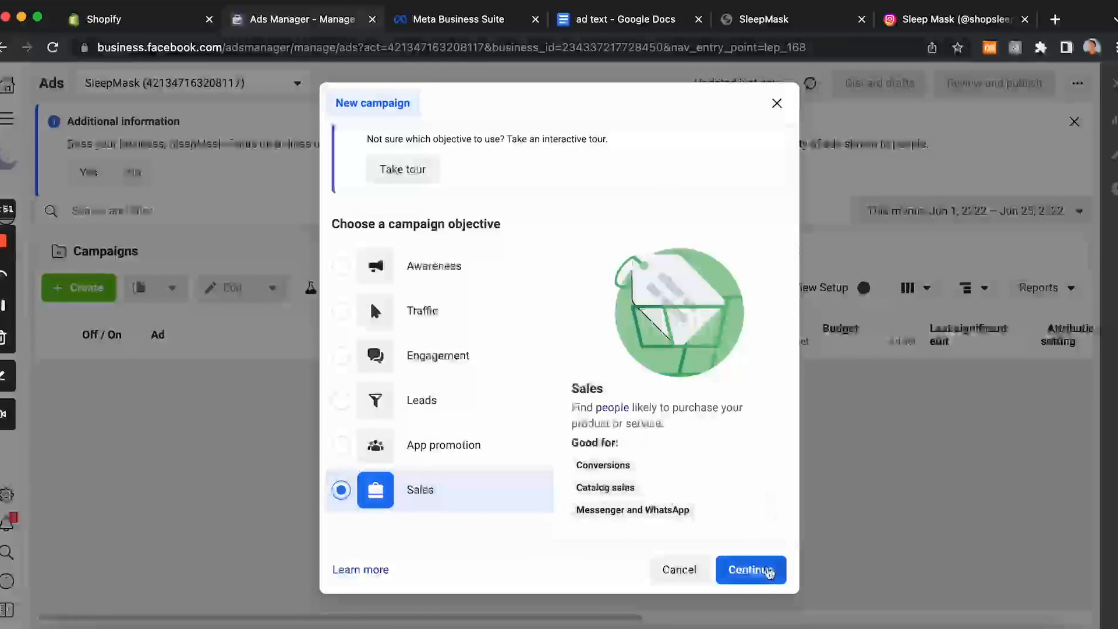
left_click(756, 571)
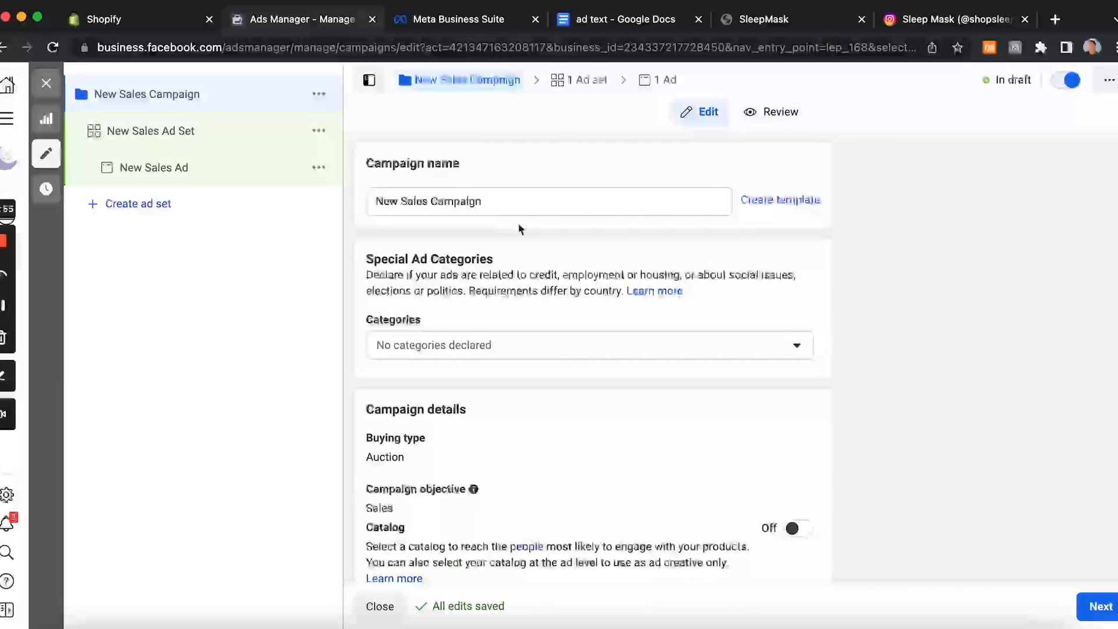
Step: Rename the new sales campaign as Test 1
left_click(502, 206)
left_click_drag(504, 205, 357, 205)
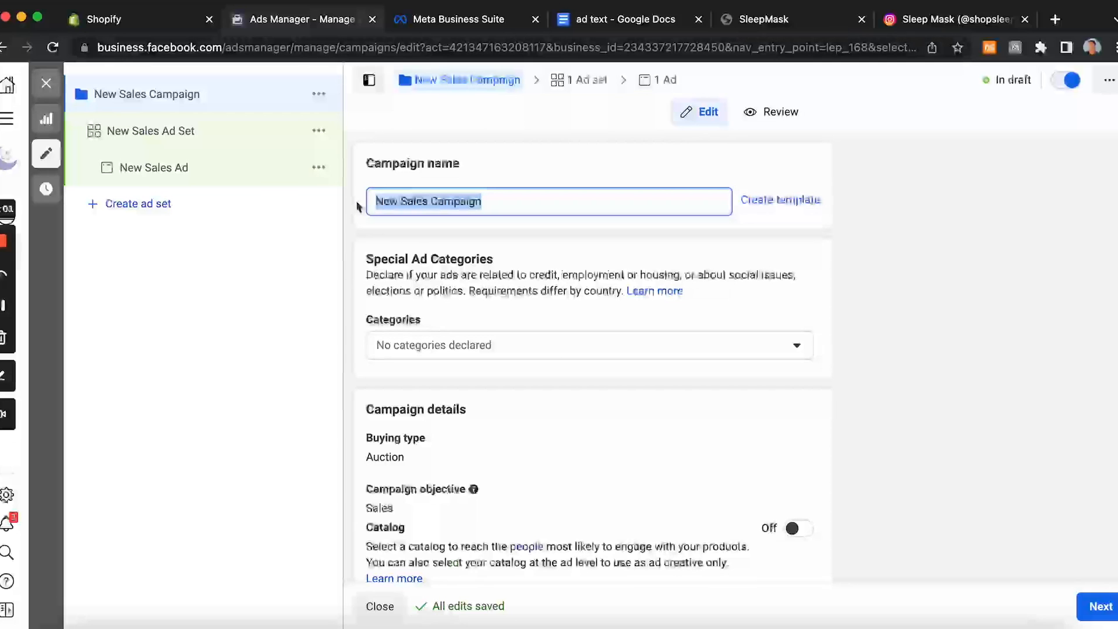
type("Test 1")
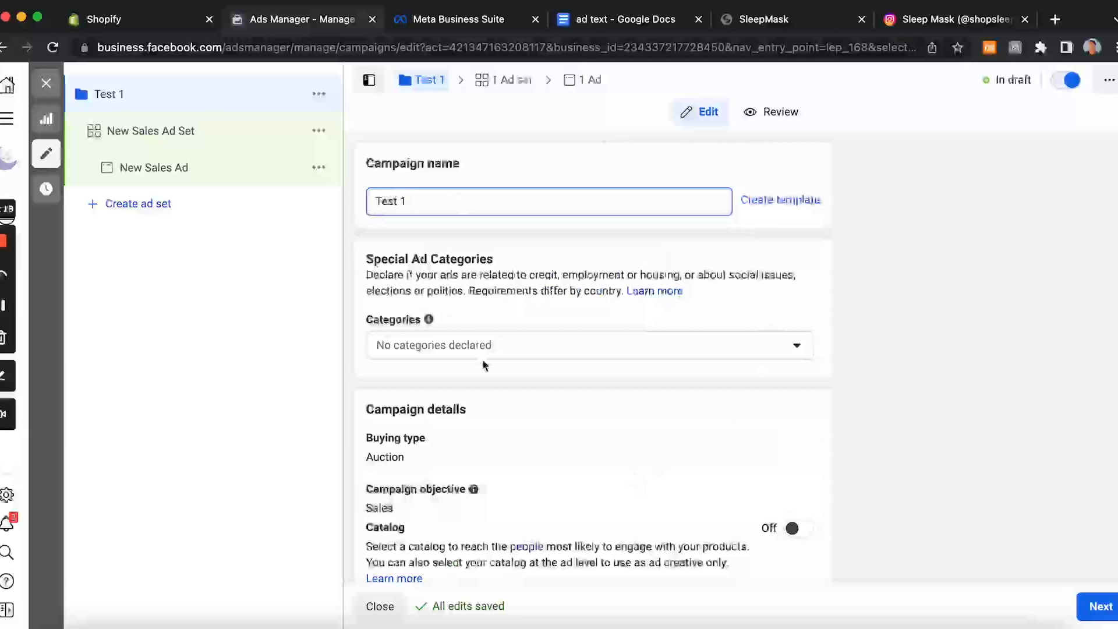
scroll(483, 361, "down", 3)
scroll(482, 365, "down", 5)
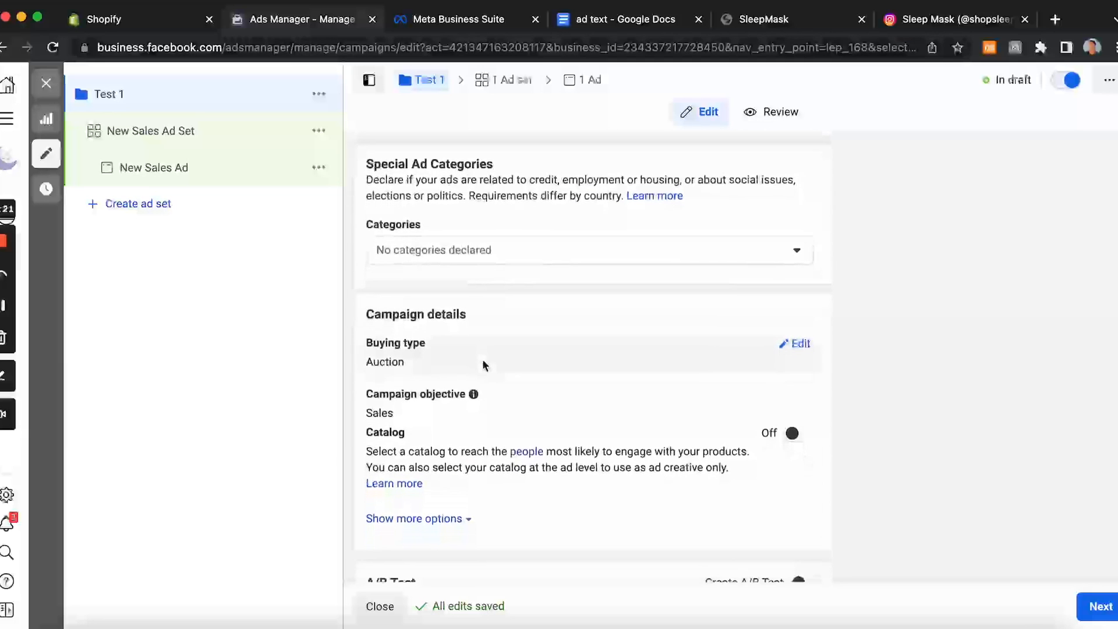
Step: Turn on Campaign Budget Optimization for the Test 1 campaign
scroll(482, 365, "down", 2)
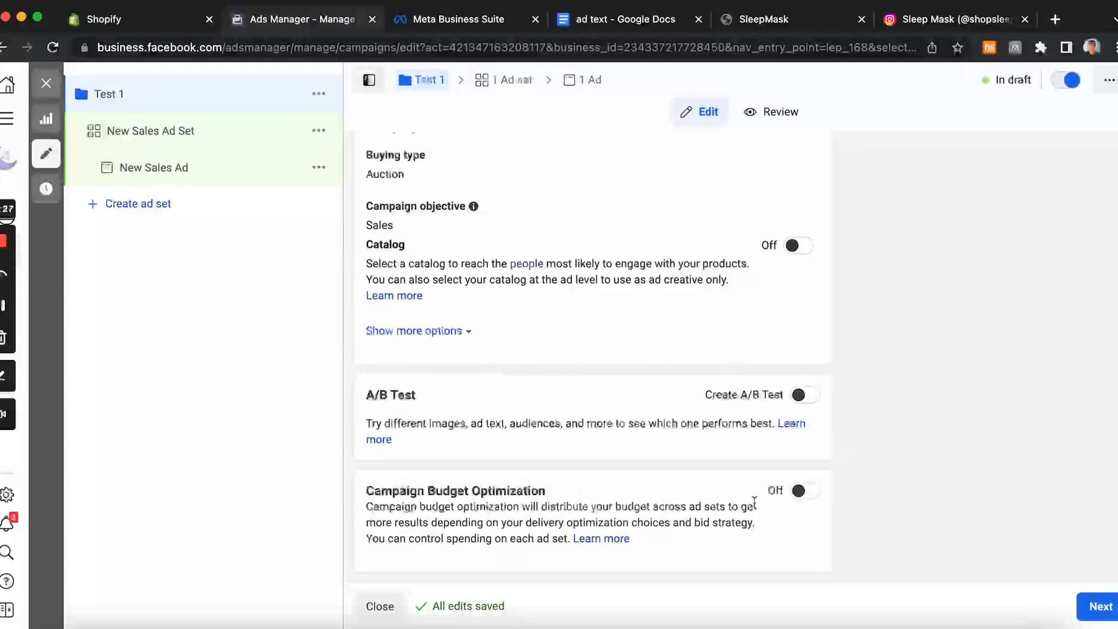
left_click(801, 492)
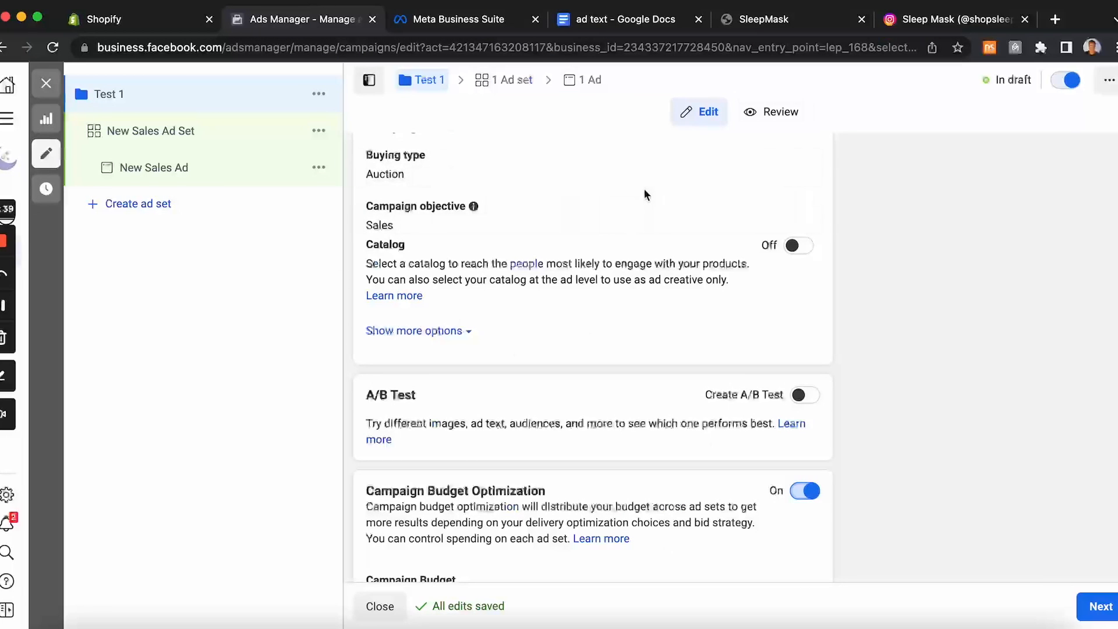
Step: Enter a daily campaign budget of $10
scroll(572, 210, "down", 5)
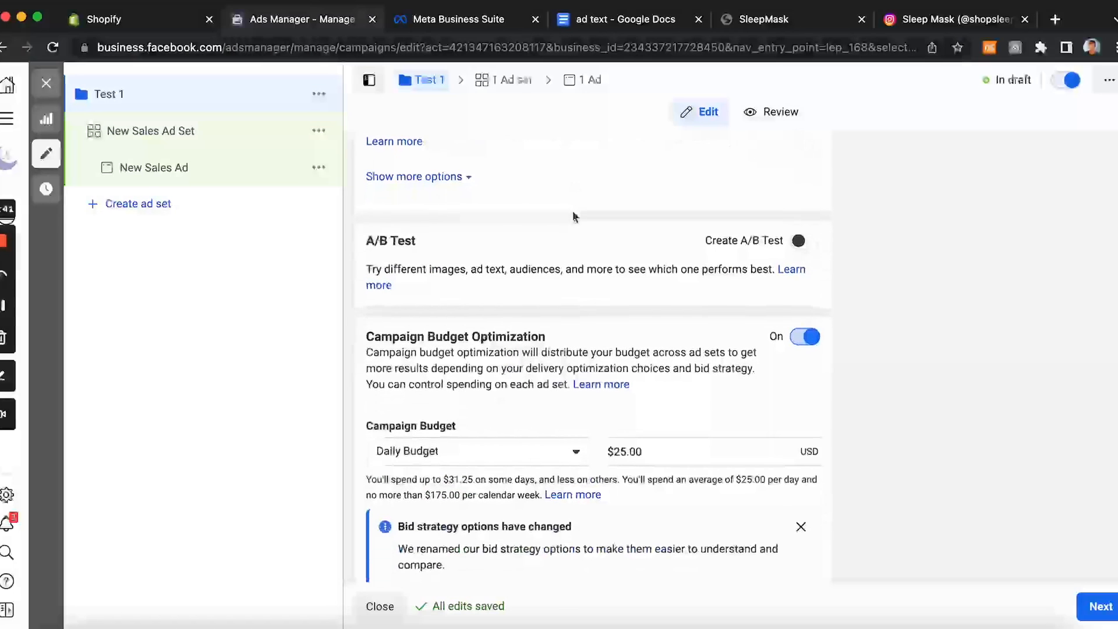
scroll(572, 210, "down", 3)
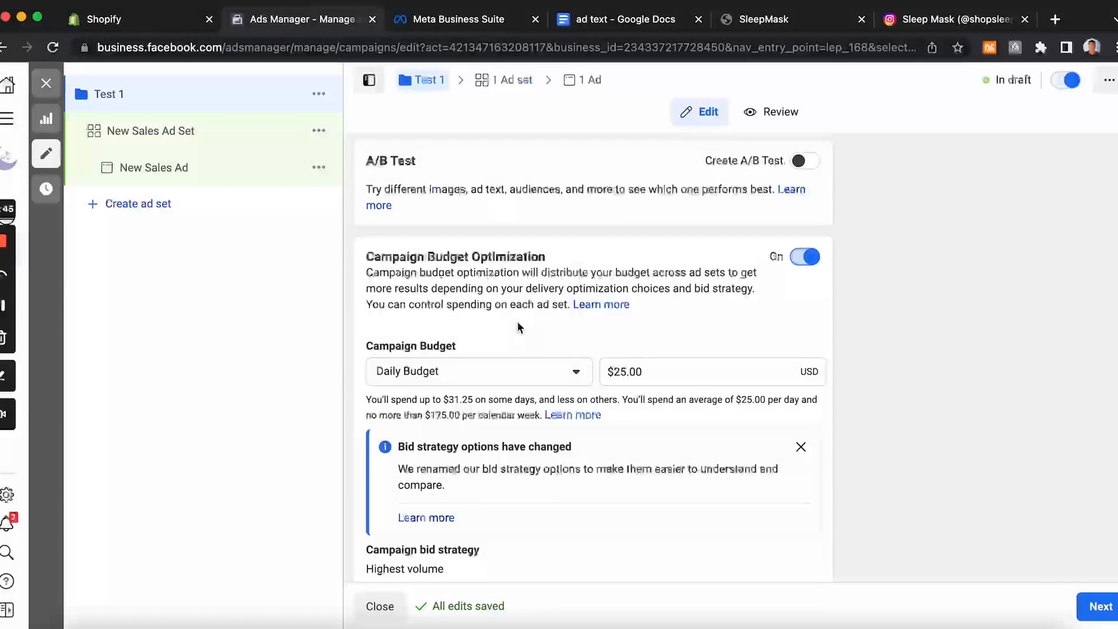
left_click(641, 371)
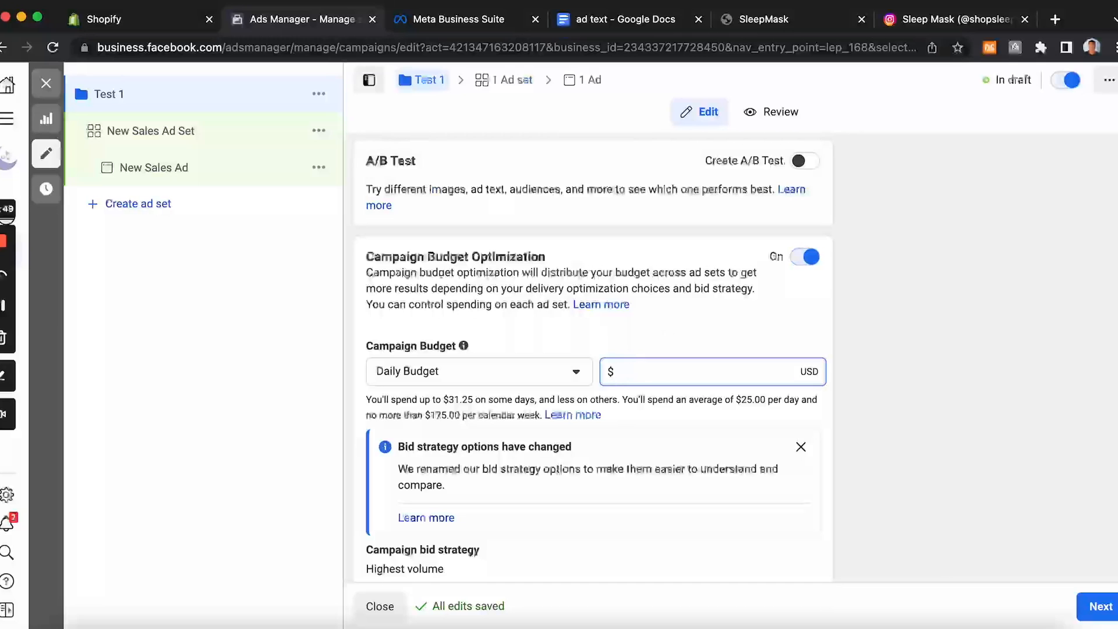
type("10")
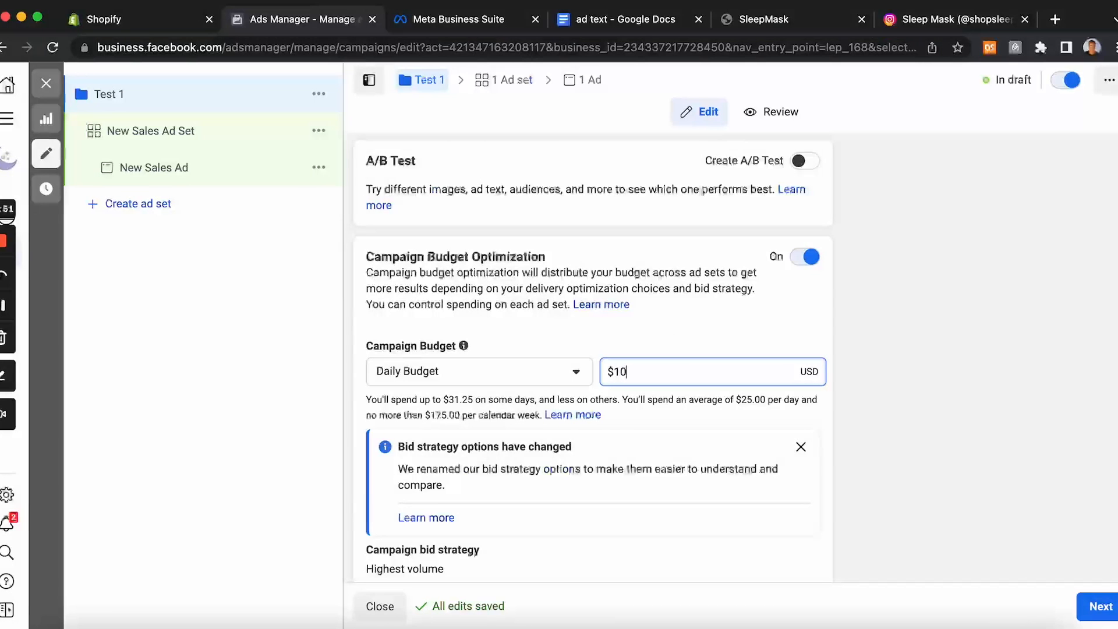
Step: Switch Campaign Budget Optimization off and back on again
scroll(873, 452, "down", 2)
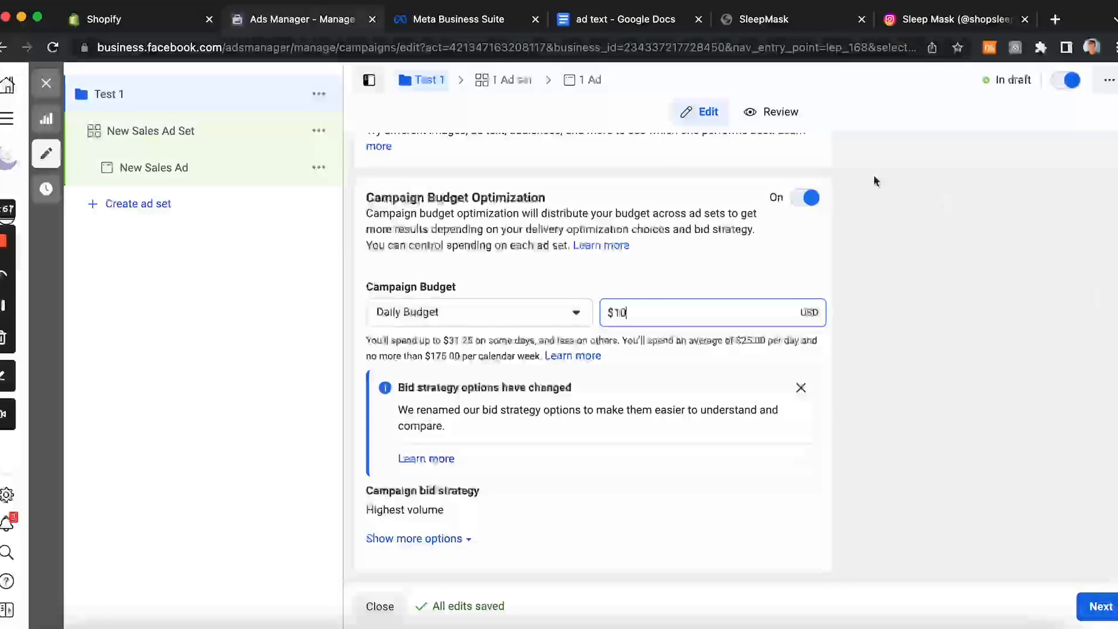
left_click(807, 199)
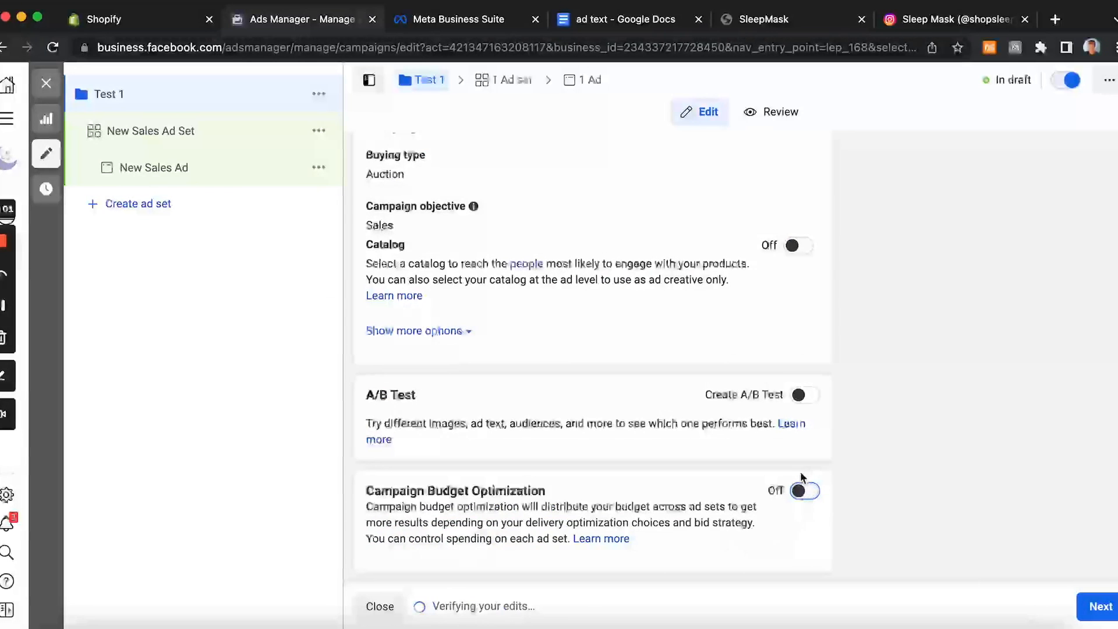
left_click(804, 490)
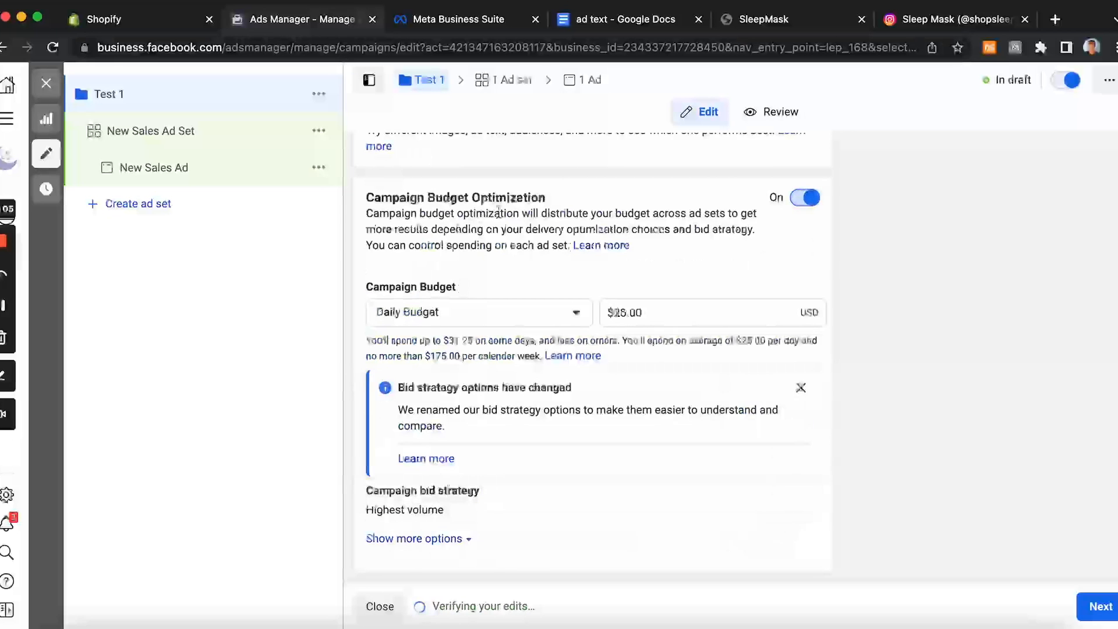
Step: Set the daily campaign budget to $10 and continue to the ad set settings
left_click(625, 313)
key("BackSpace")
key("BackSpace")
type("1")
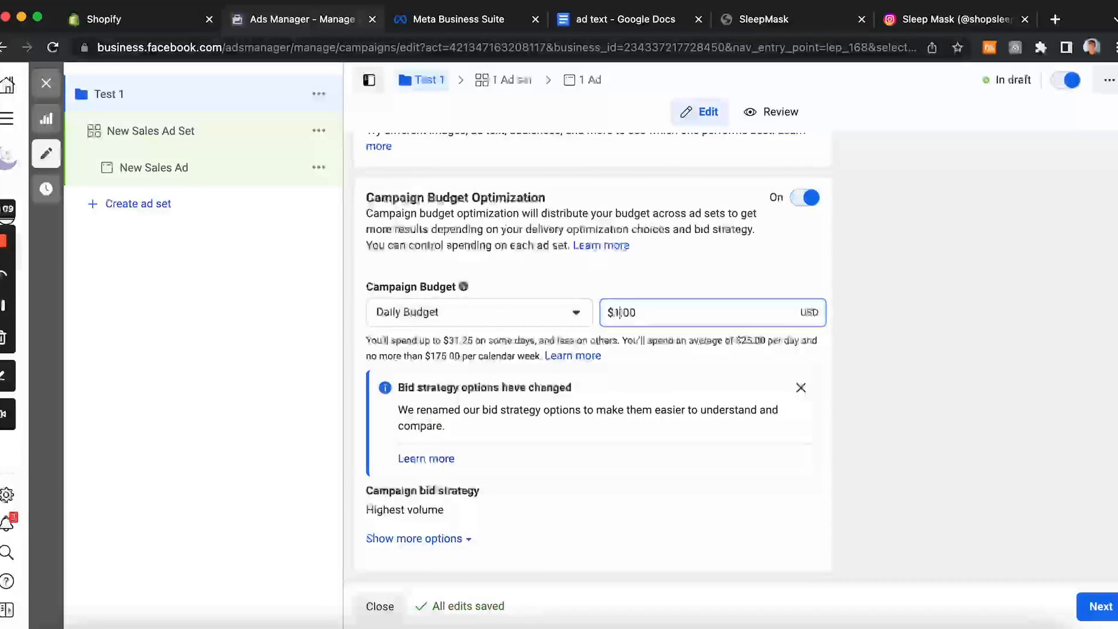
type("0")
left_click(1100, 609)
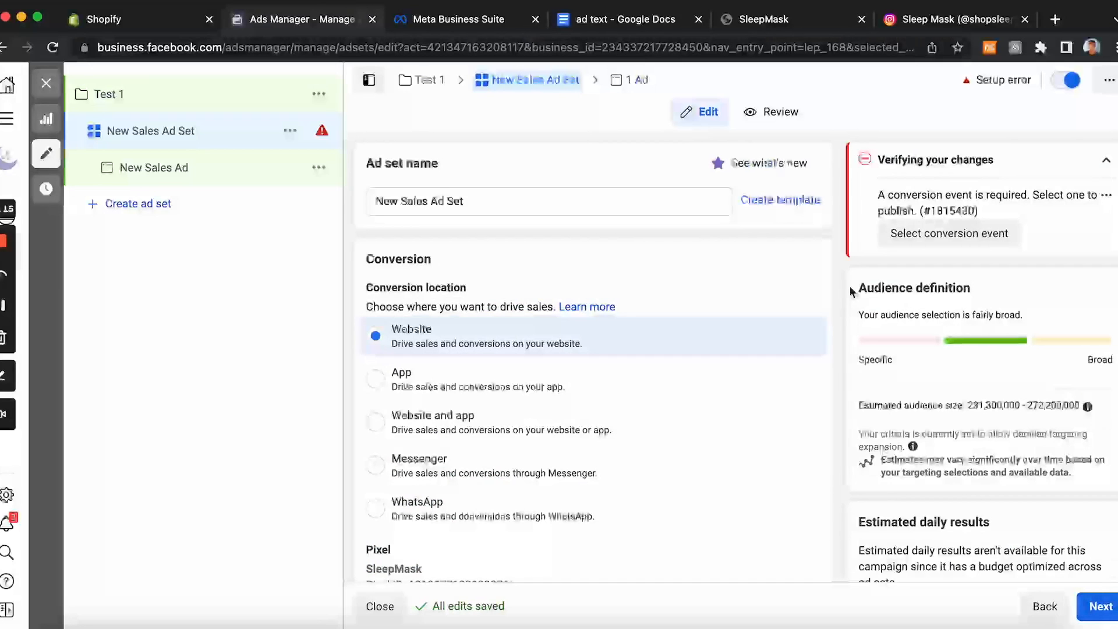
Step: Choose Purchase as the ad set's conversion event for the SleepMask pixel
scroll(576, 343, "down", 3)
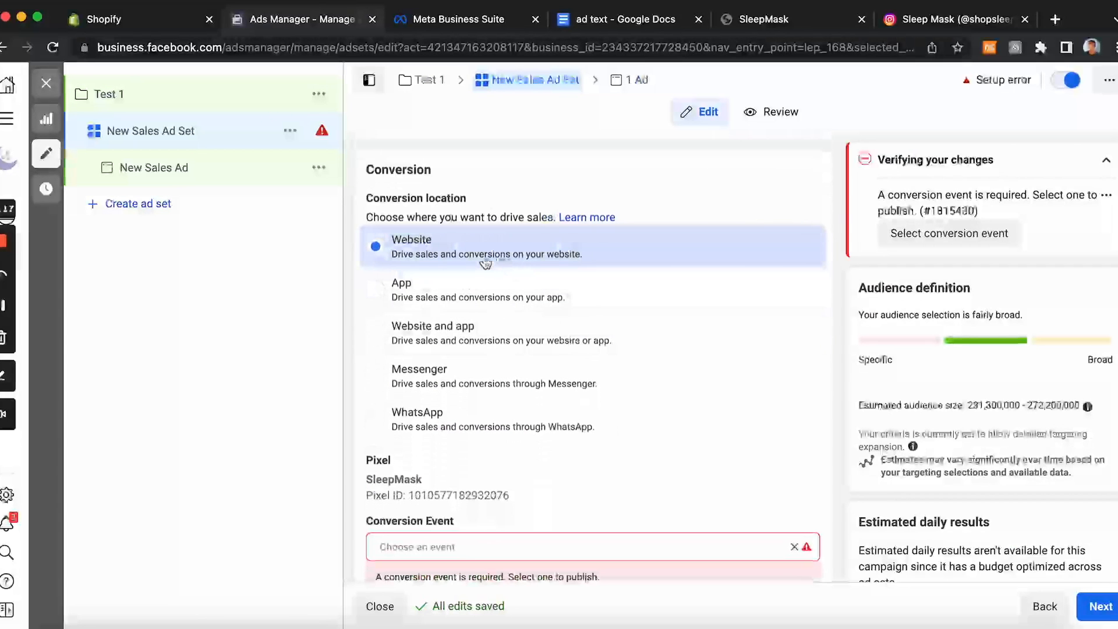
scroll(501, 256, "down", 5)
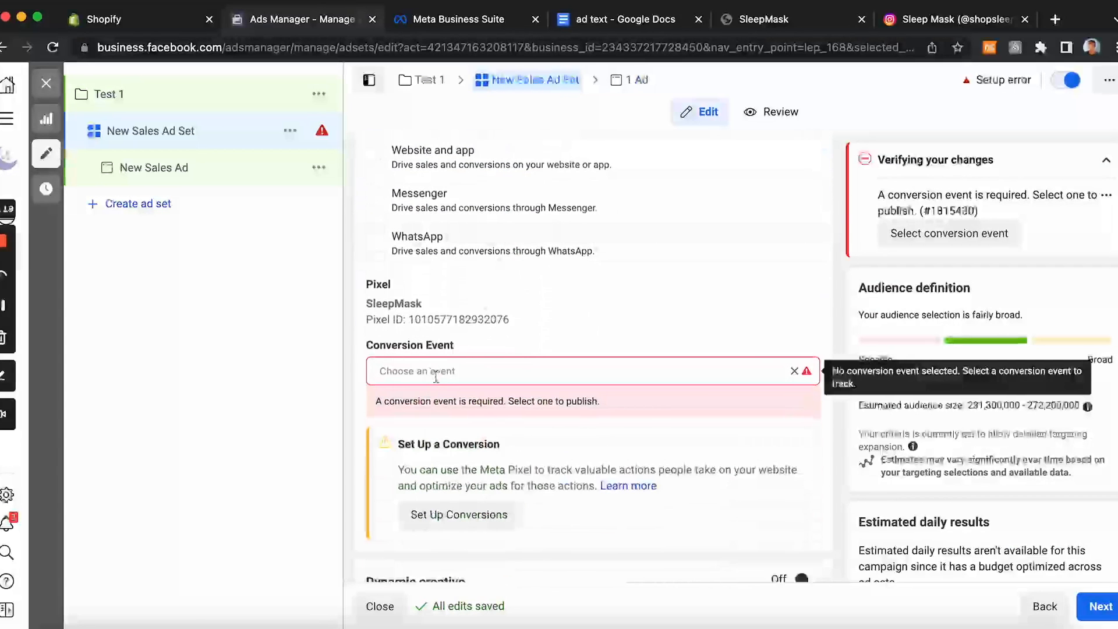
left_click(474, 377)
scroll(473, 478, "down", 3)
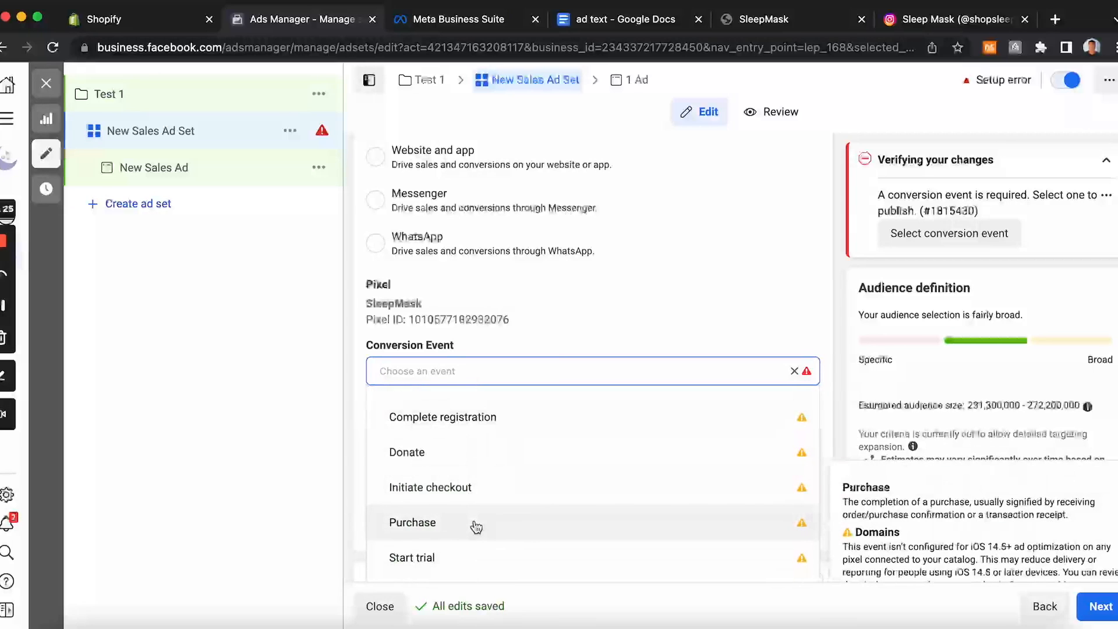
scroll(476, 527, "up", 2)
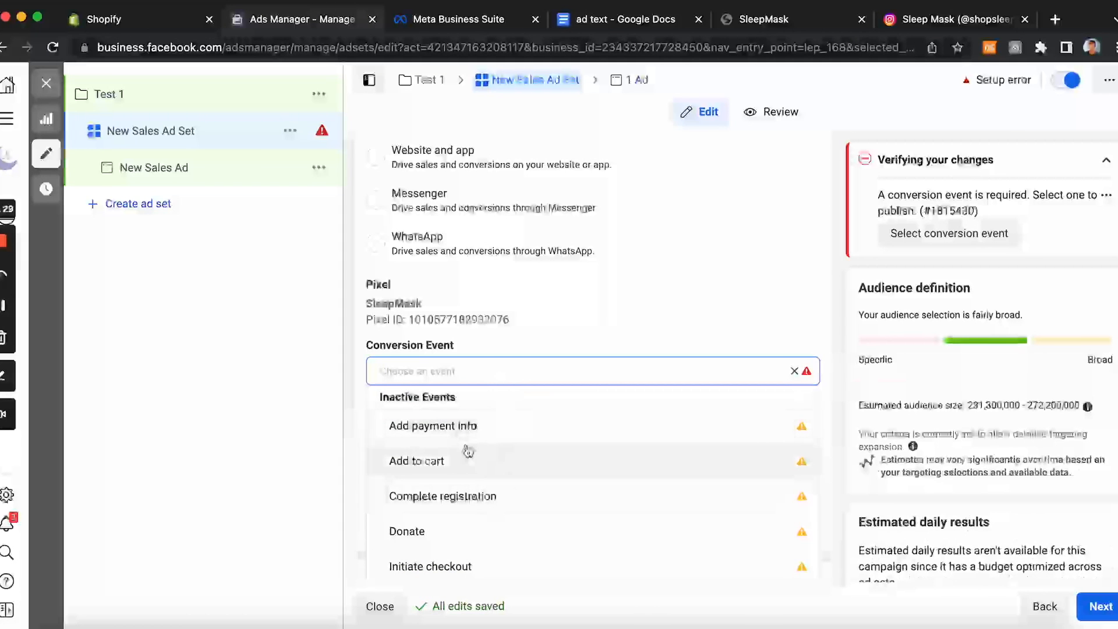
scroll(468, 451, "down", 1)
scroll(466, 508, "down", 3)
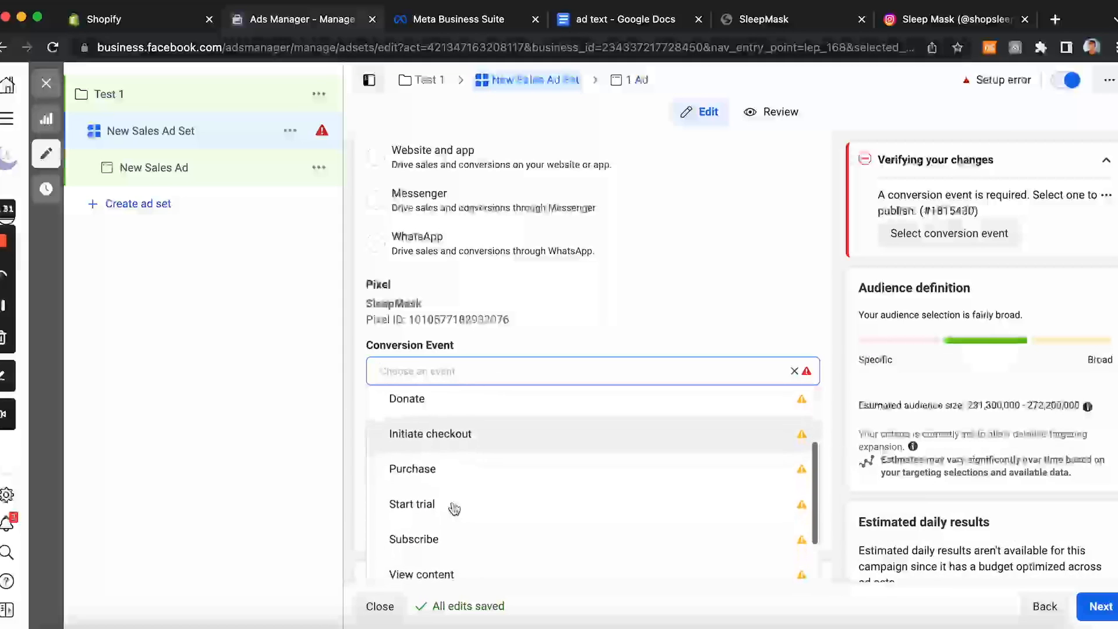
scroll(467, 511, "down", 2)
scroll(456, 492, "up", 5)
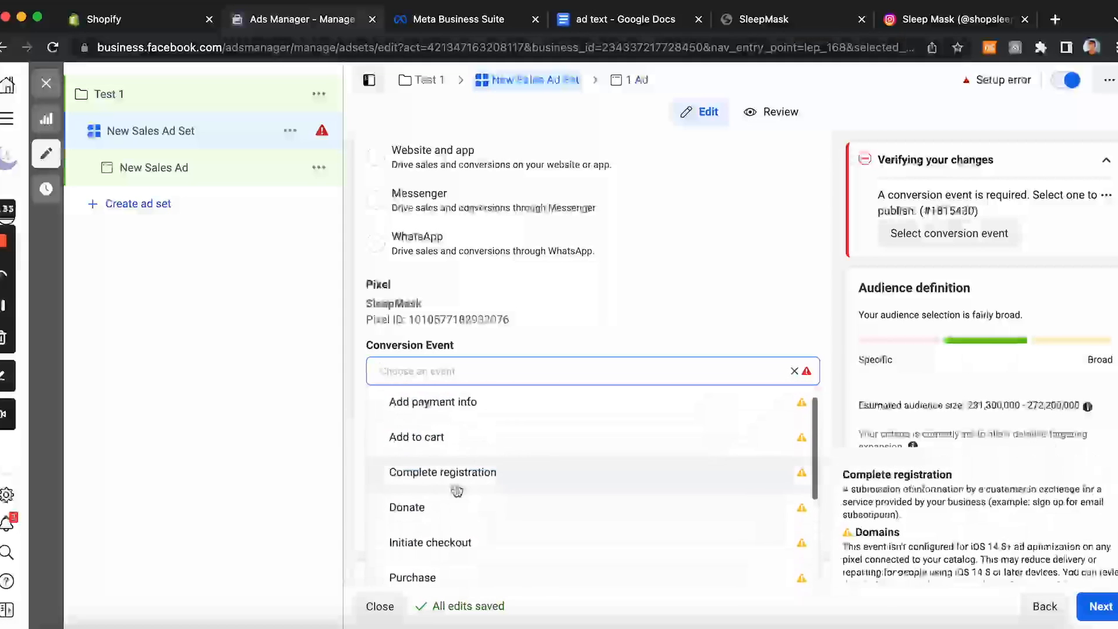
scroll(488, 457, "down", 4)
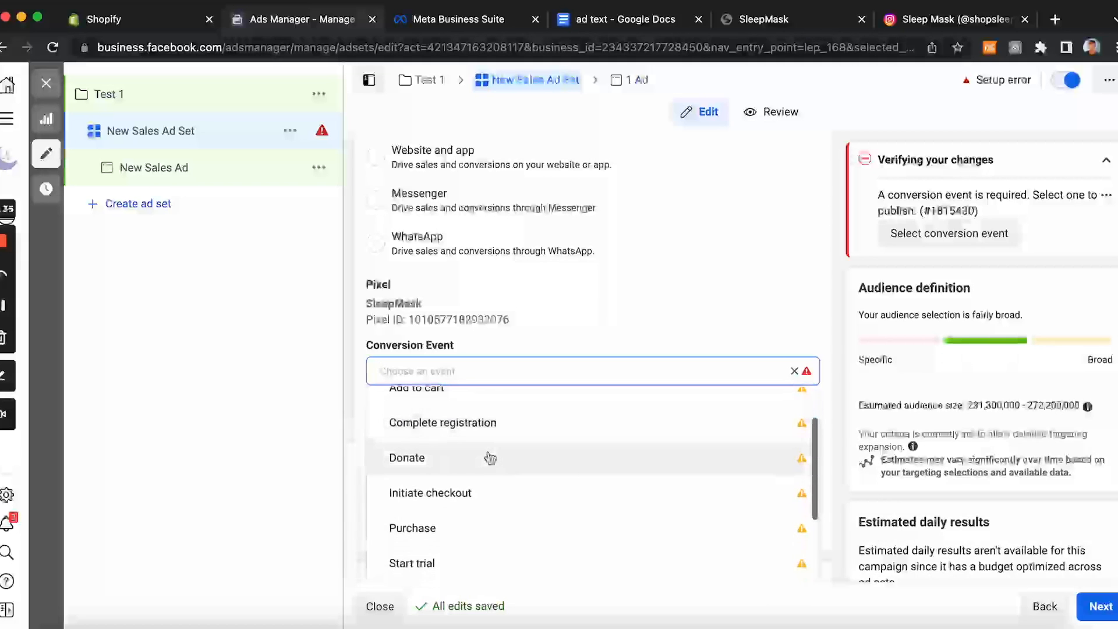
scroll(507, 519, "down", 2)
scroll(505, 514, "up", 2)
scroll(505, 515, "up", 3)
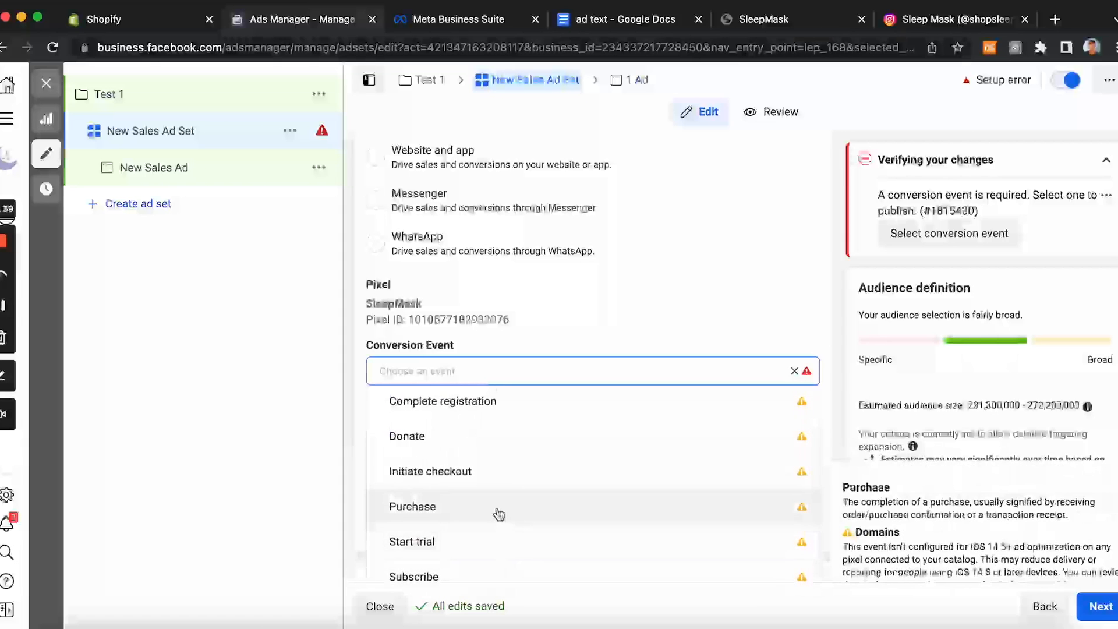
left_click(499, 515)
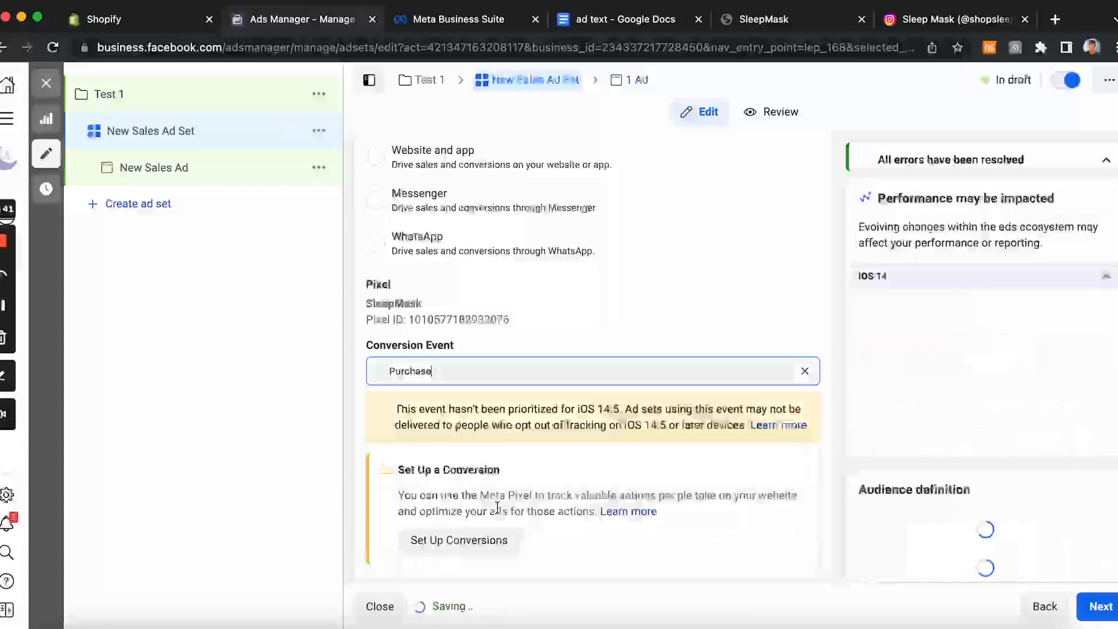
scroll(498, 509, "down", 1)
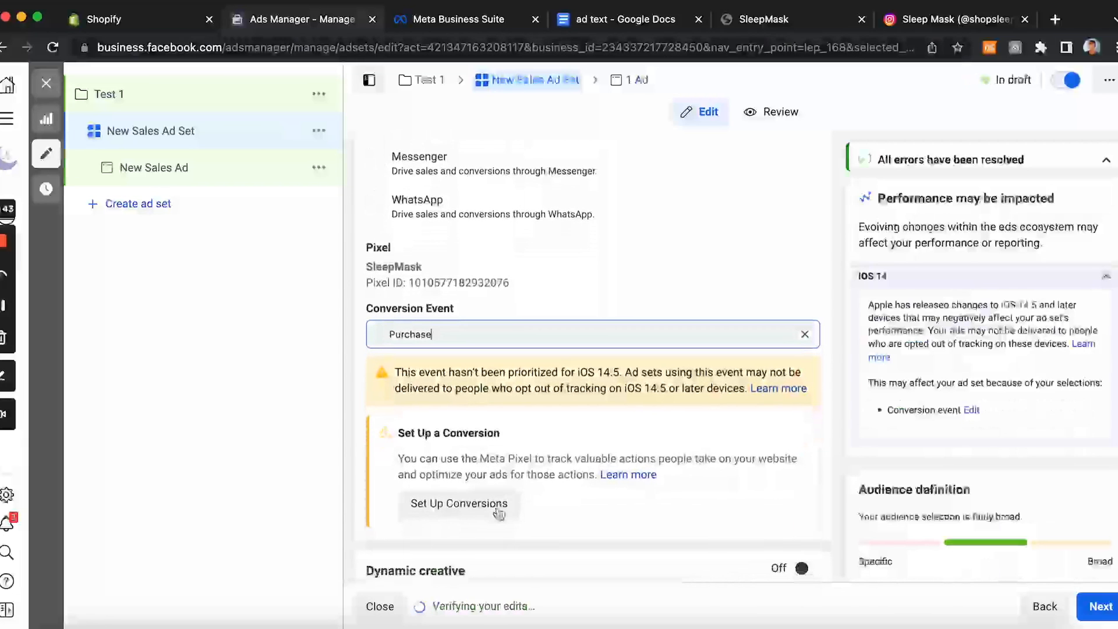
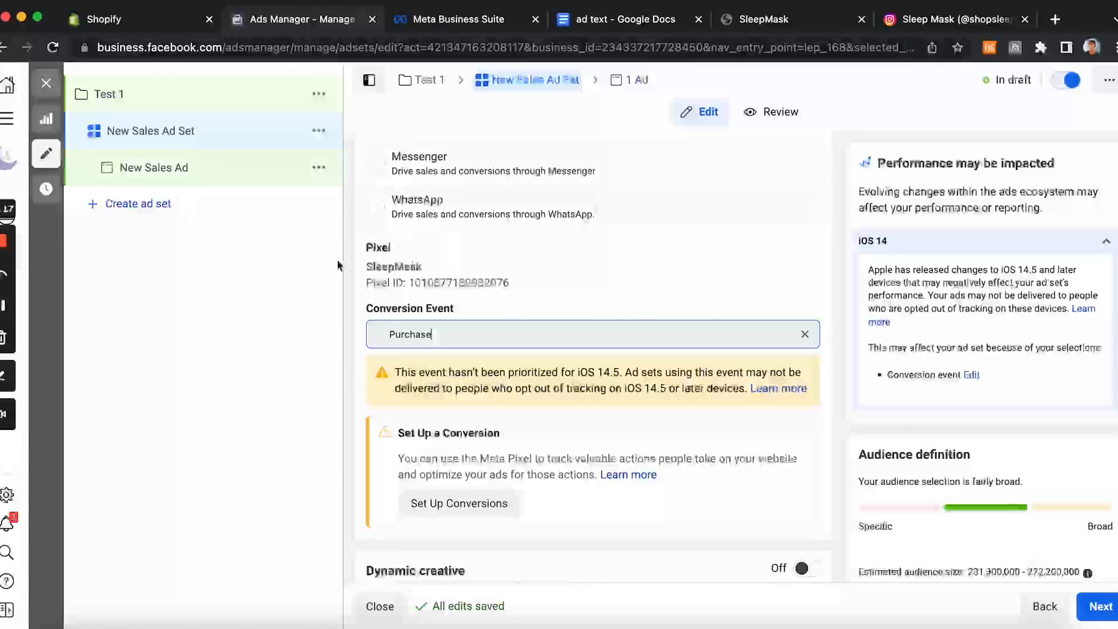
Step: Scroll through the ad set's schedule and audience settings down to detailed targeting
scroll(449, 389, "down", 5)
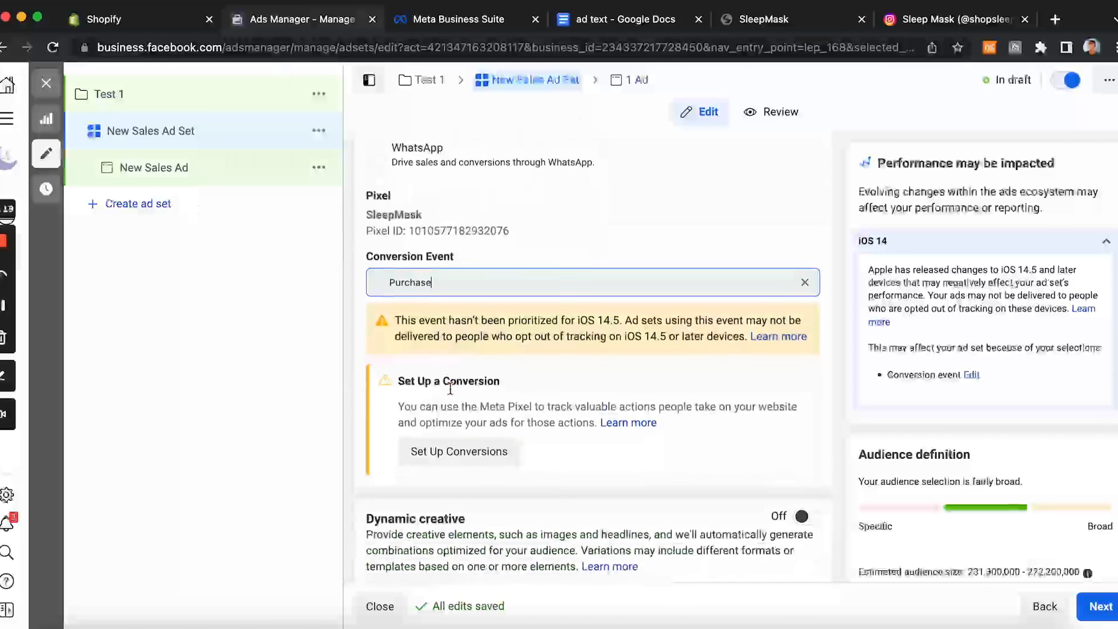
scroll(451, 393, "down", 8)
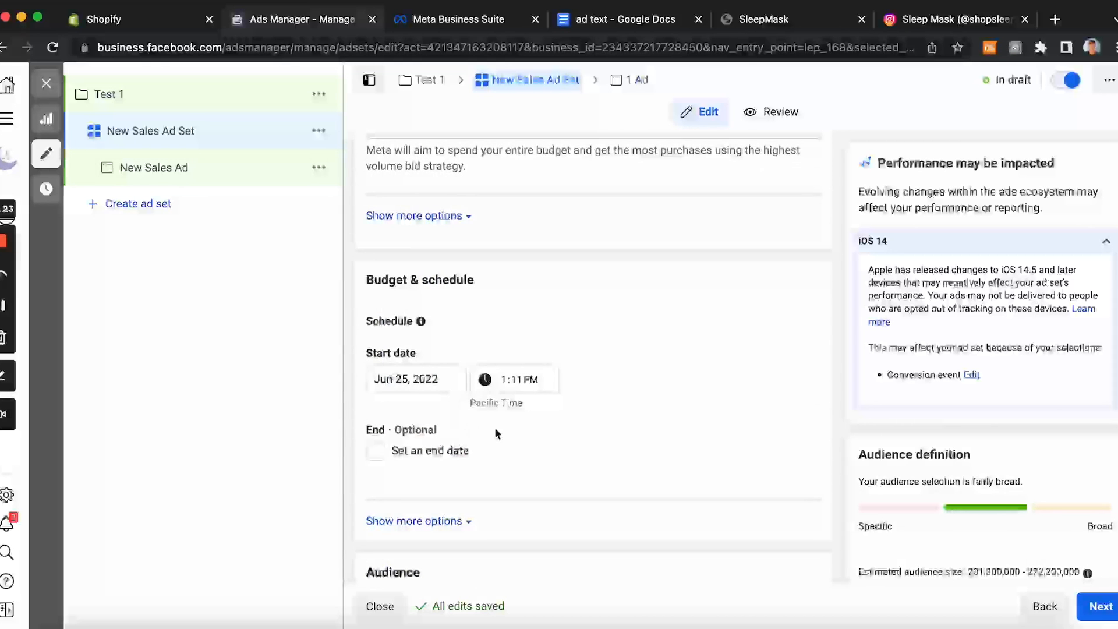
scroll(529, 361, "down", 6)
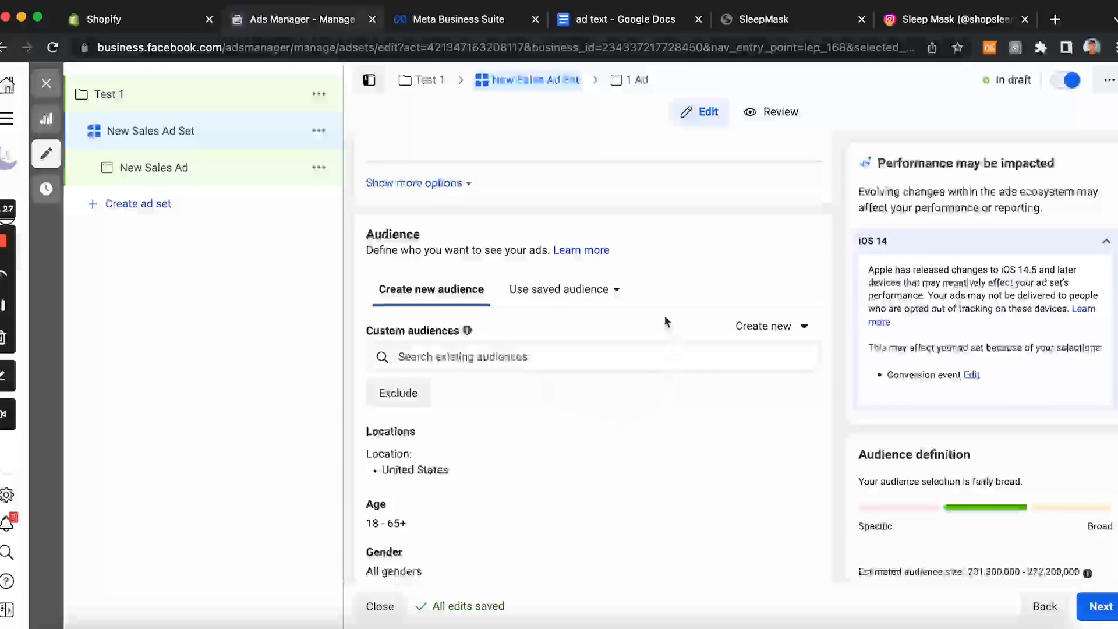
scroll(664, 320, "up", 4)
scroll(667, 321, "down", 3)
scroll(667, 321, "down", 2)
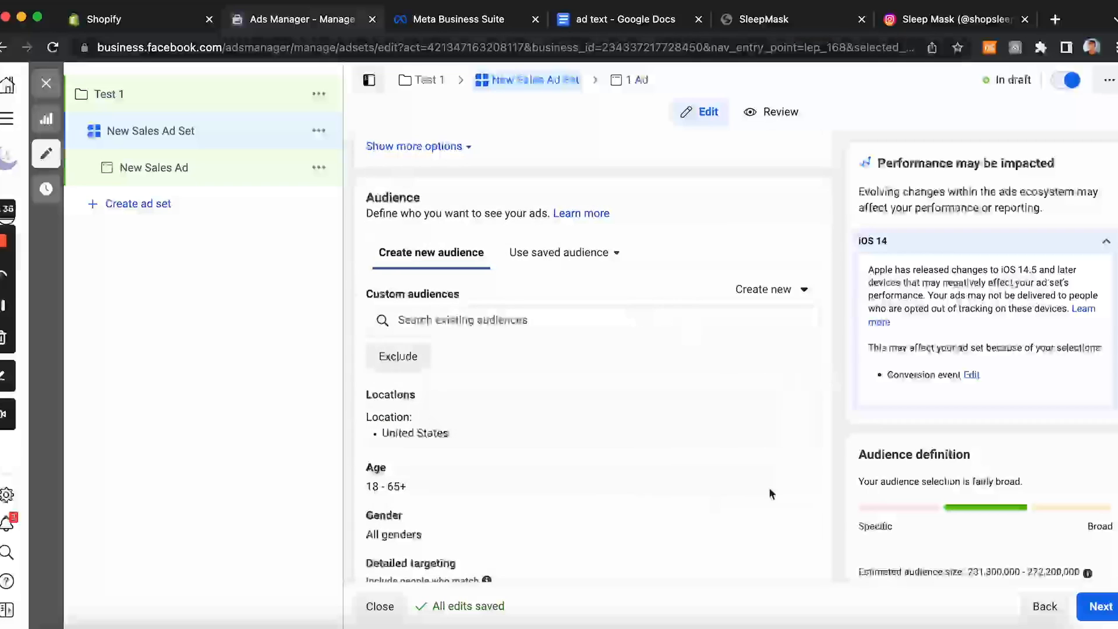
scroll(767, 415, "down", 1)
scroll(767, 415, "down", 1)
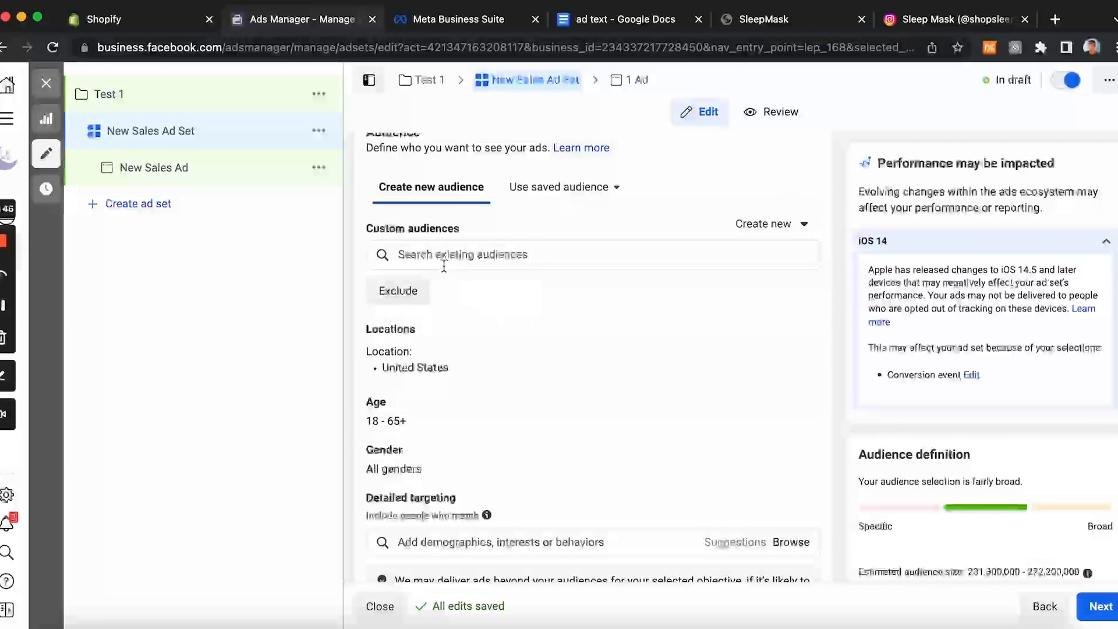
scroll(491, 316, "down", 3)
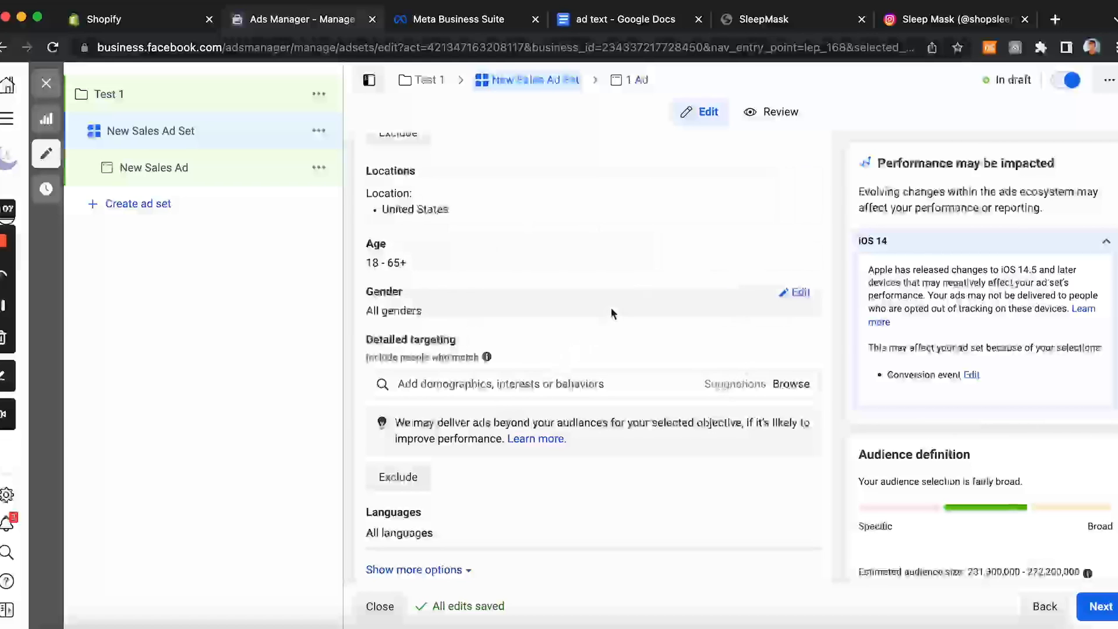
left_click(498, 385)
type("sleep")
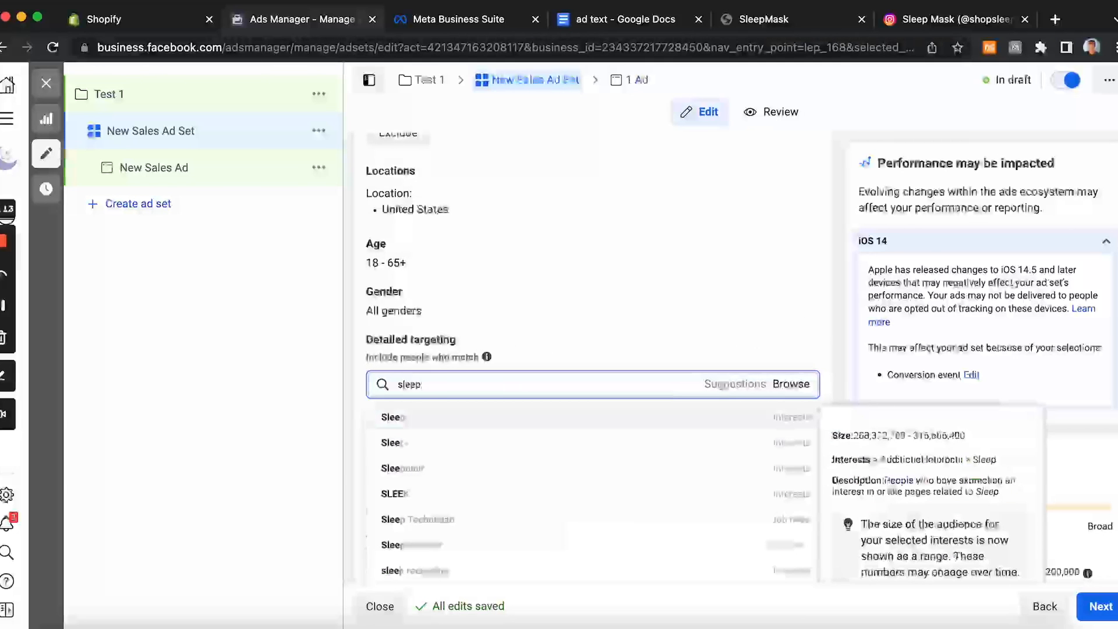
left_click(765, 303)
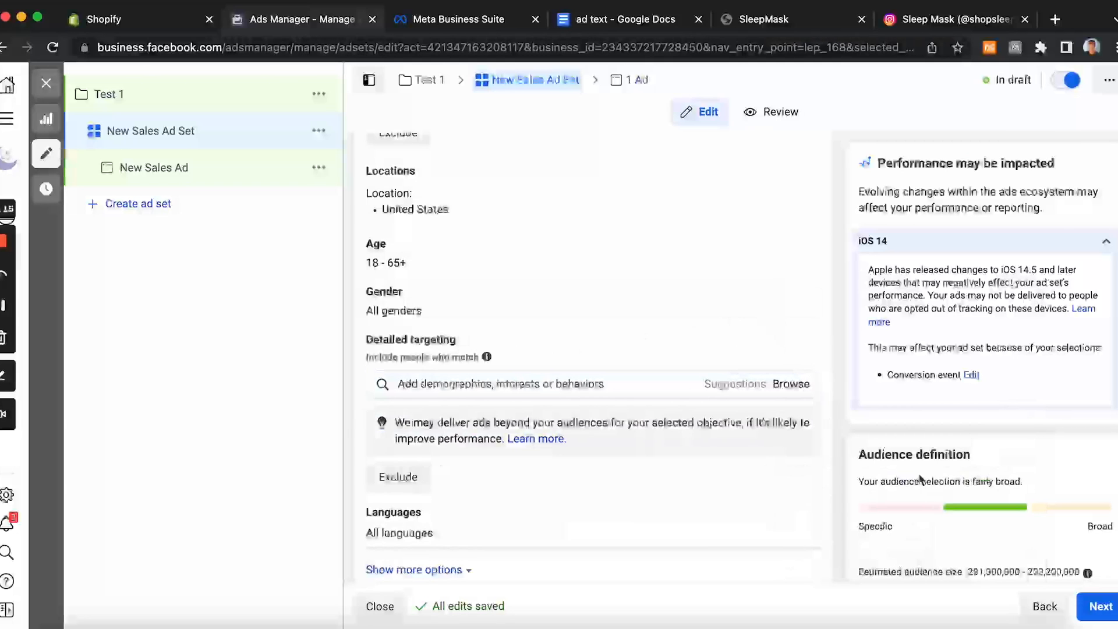
Step: Look over the SleepMask store page and return to the ad set's audience settings
scroll(704, 311, "up", 2)
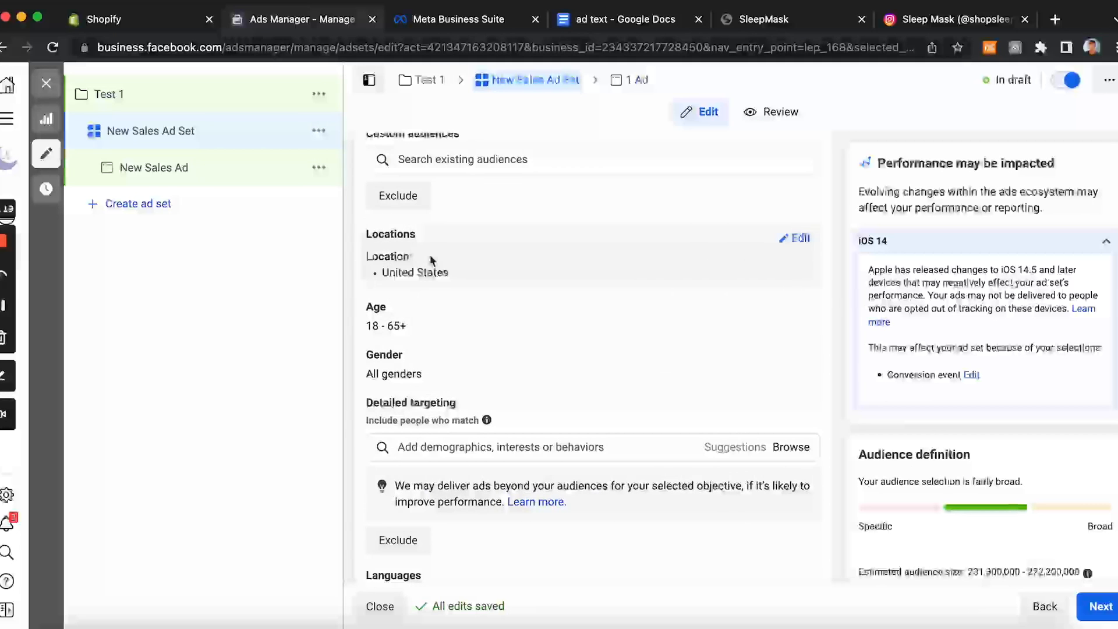
scroll(505, 384, "down", 3)
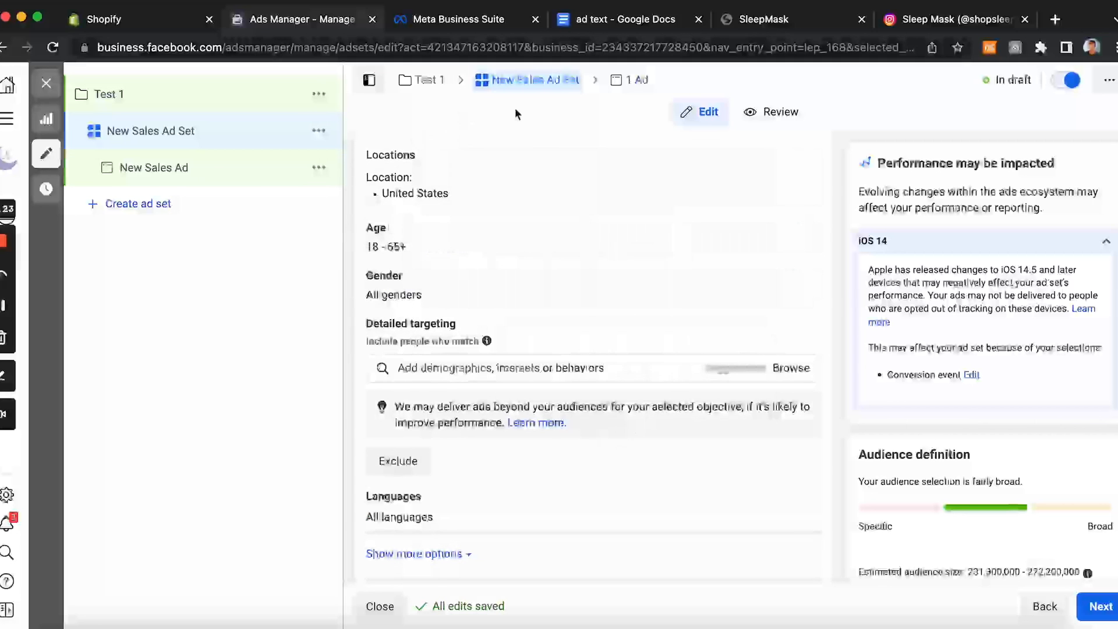
left_click(757, 19)
scroll(402, 430, "down", 3)
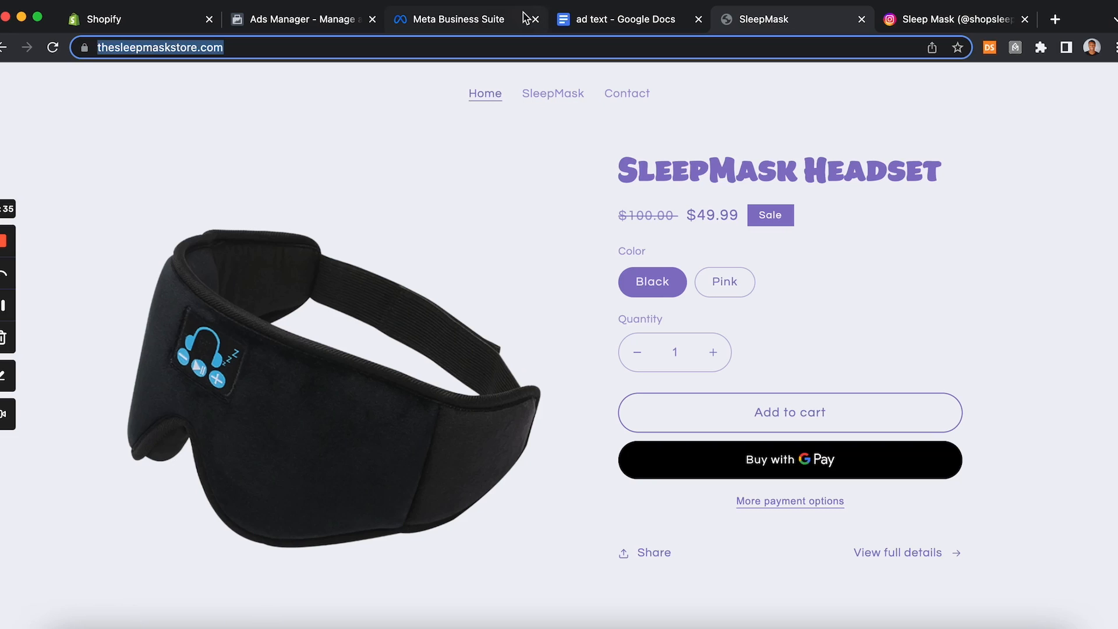
left_click(314, 19)
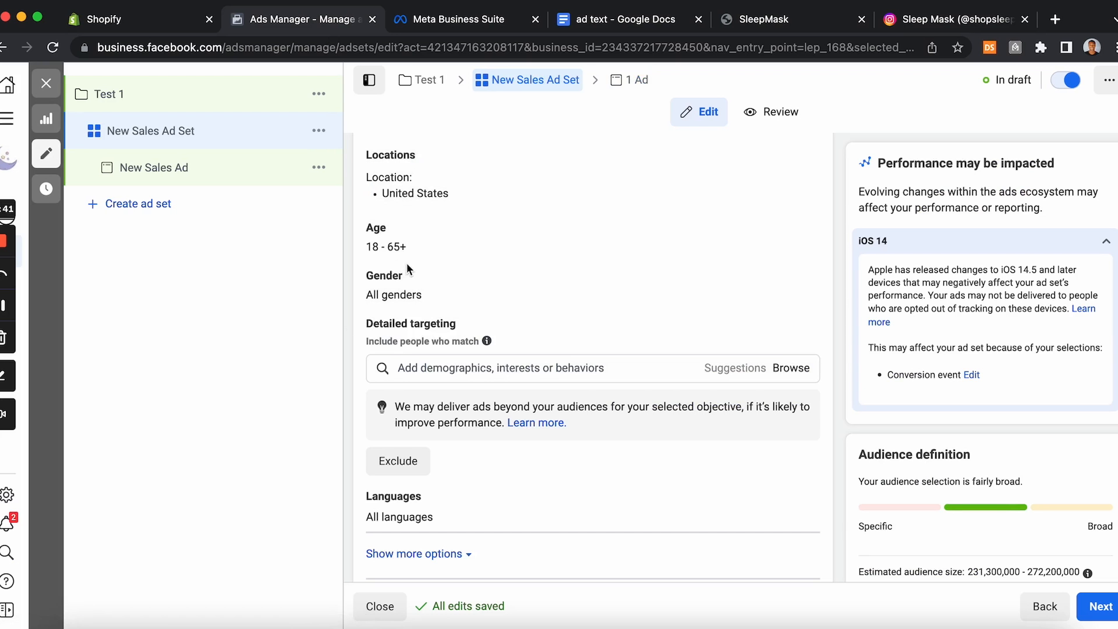
scroll(565, 321, "down", 2)
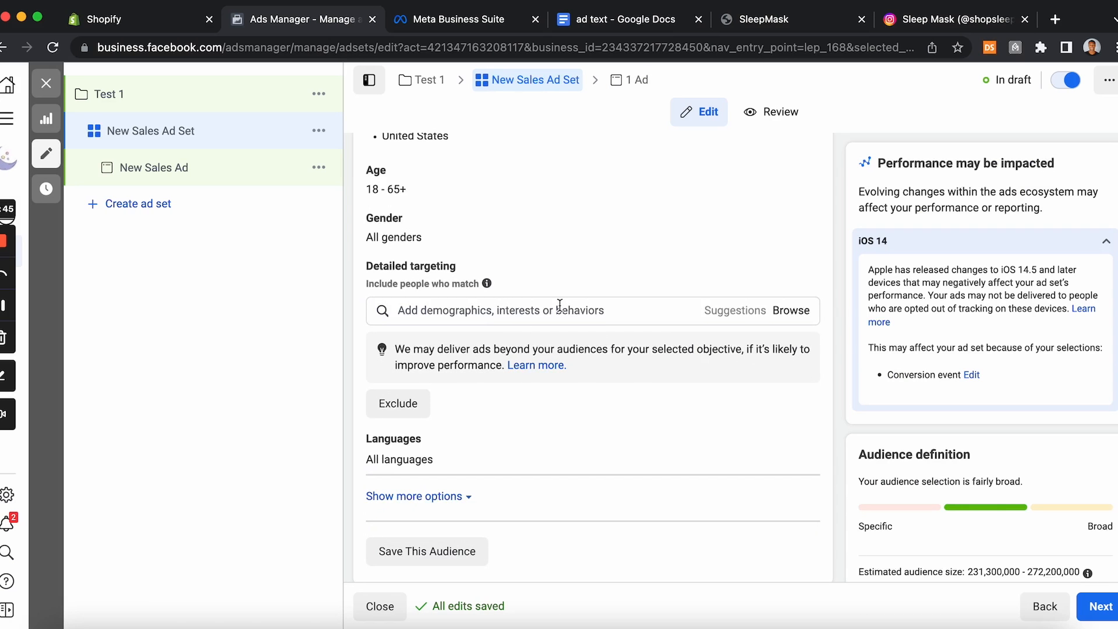
scroll(559, 305, "down", 4)
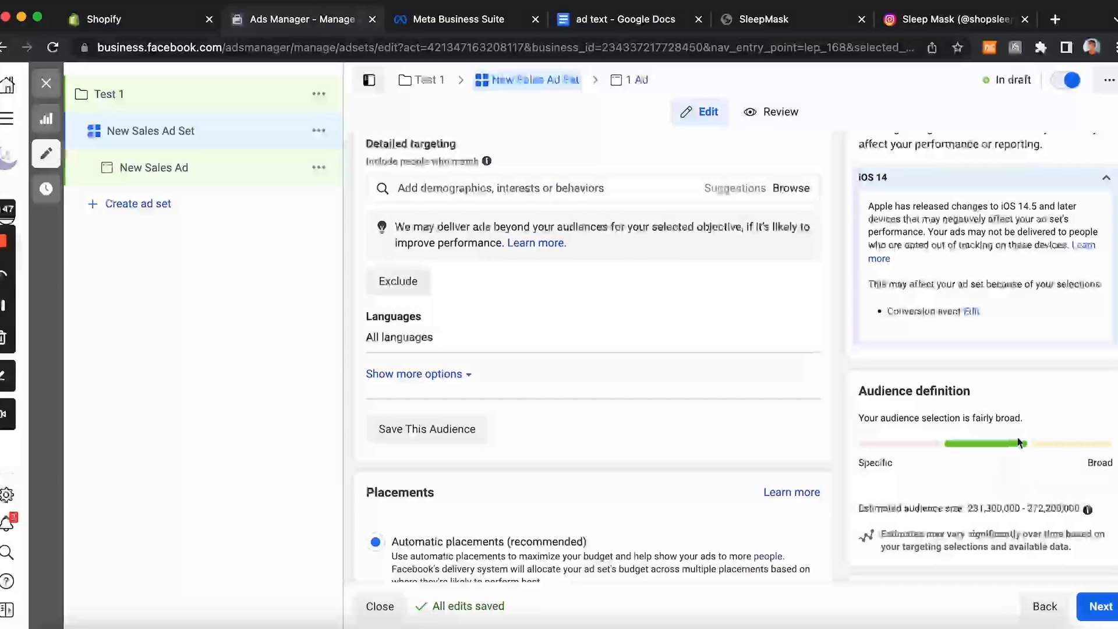
Step: Add the Sleep interest to detailed targeting and remove it again
left_click(549, 197)
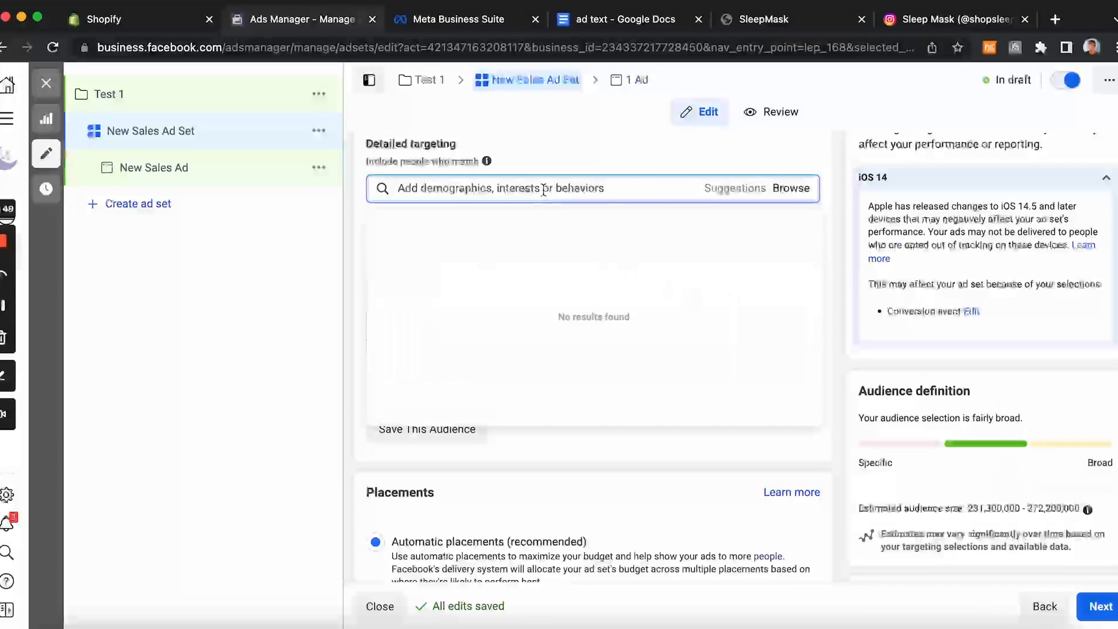
type("sleep")
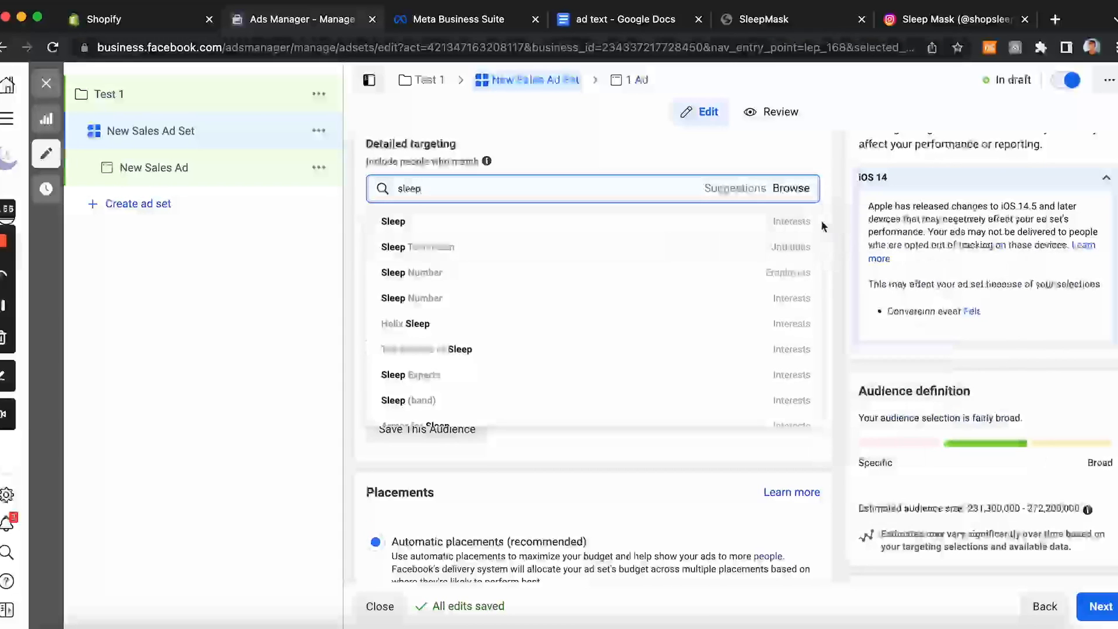
left_click(789, 224)
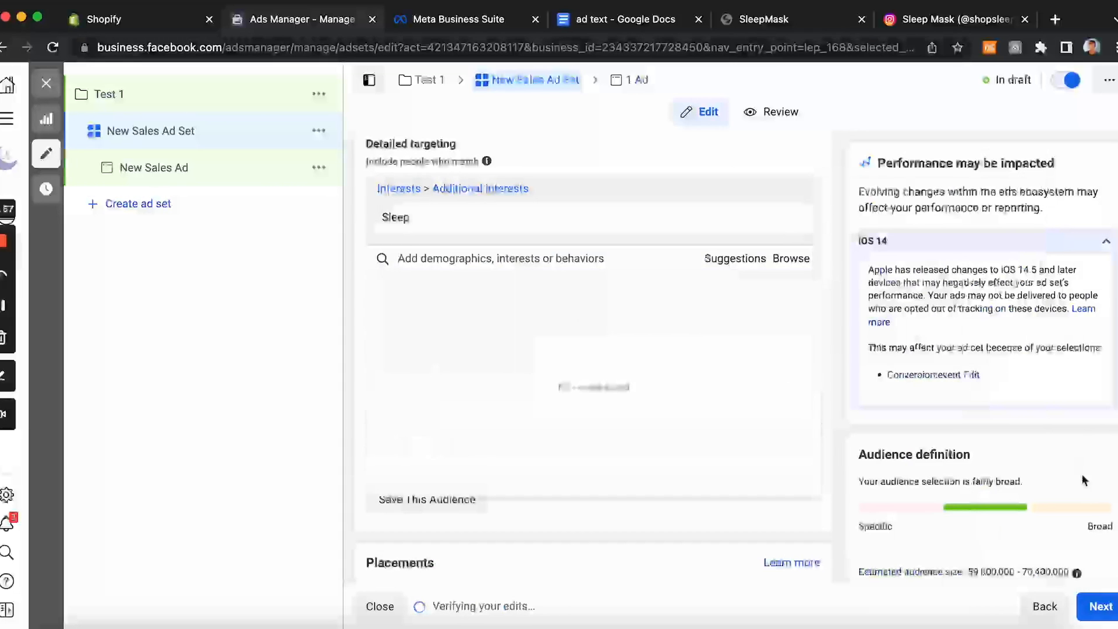
scroll(1064, 524, "down", 2)
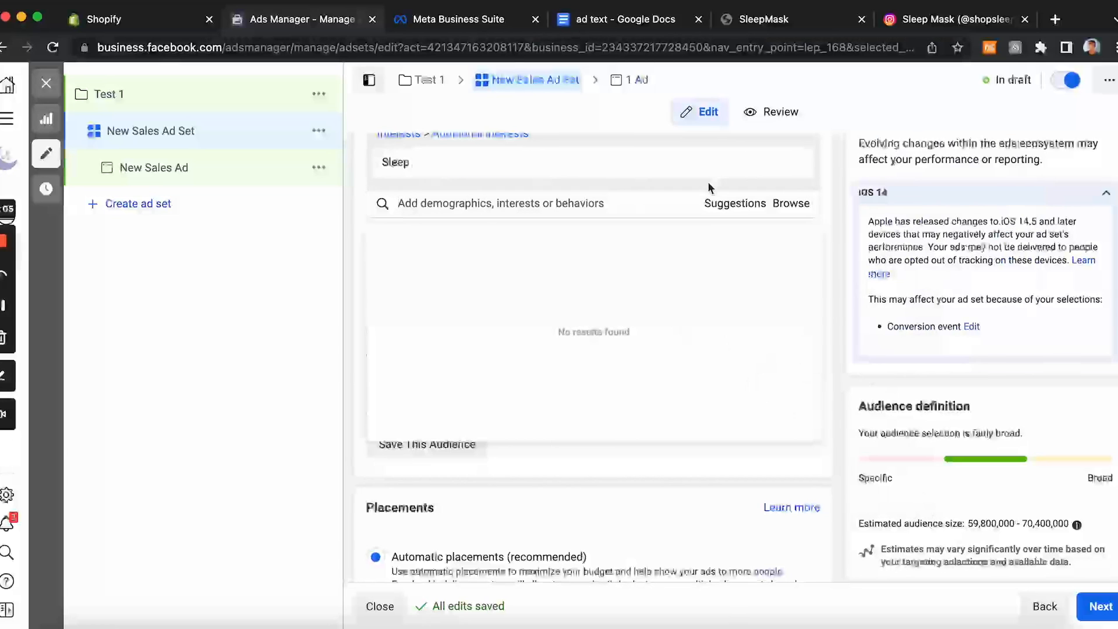
left_click(792, 165)
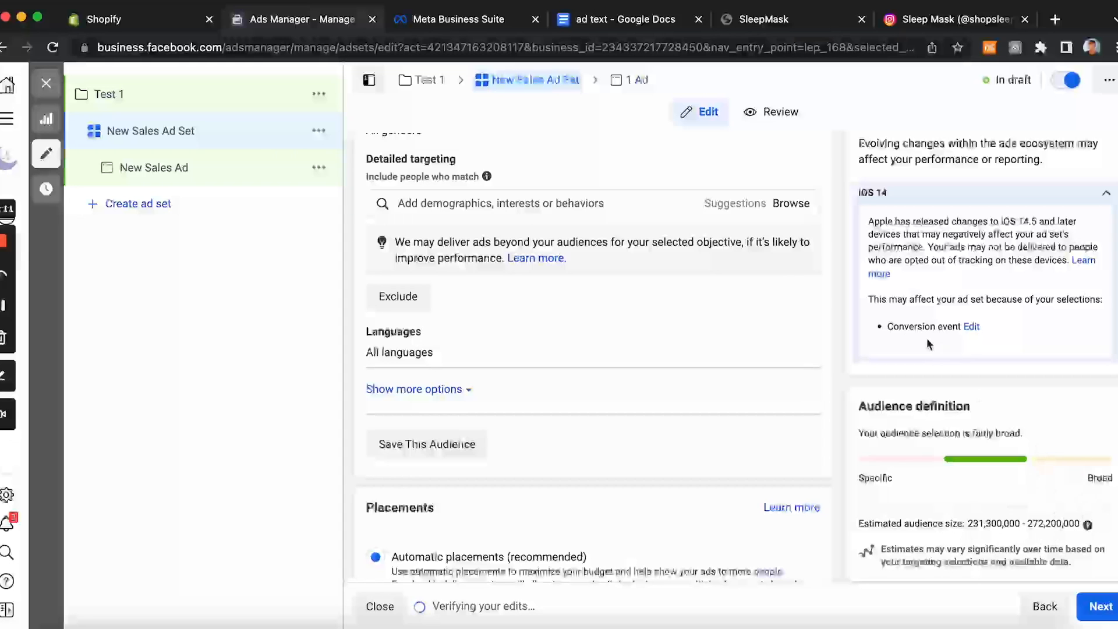
Step: Re-add the Sleep interest to detailed targeting and remove it once more
left_click(533, 201)
type("sl")
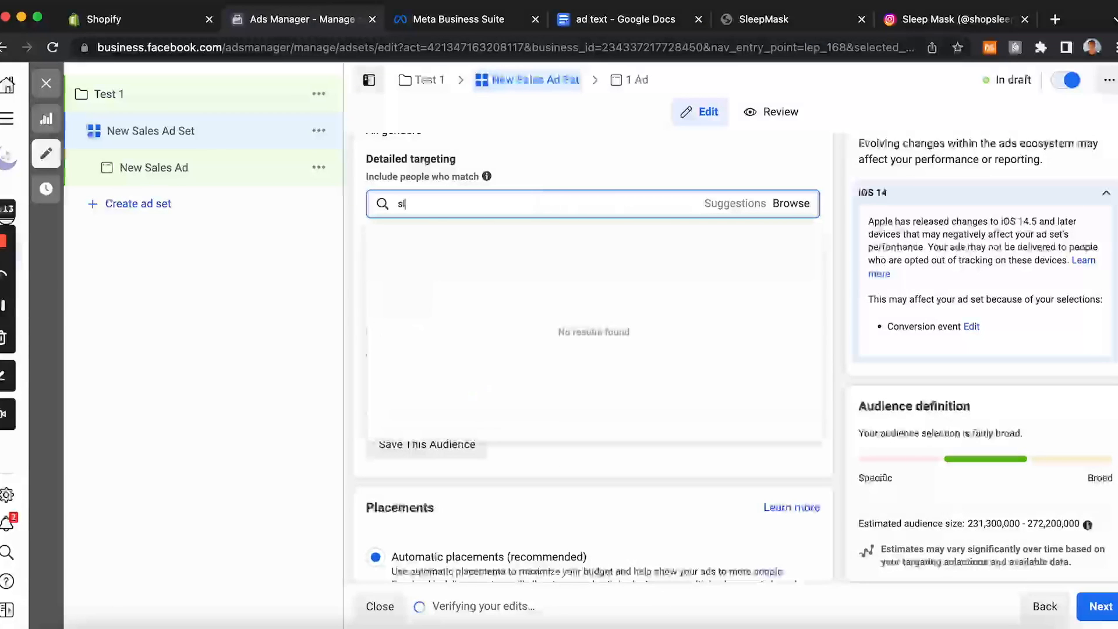
type("eep")
left_click(481, 235)
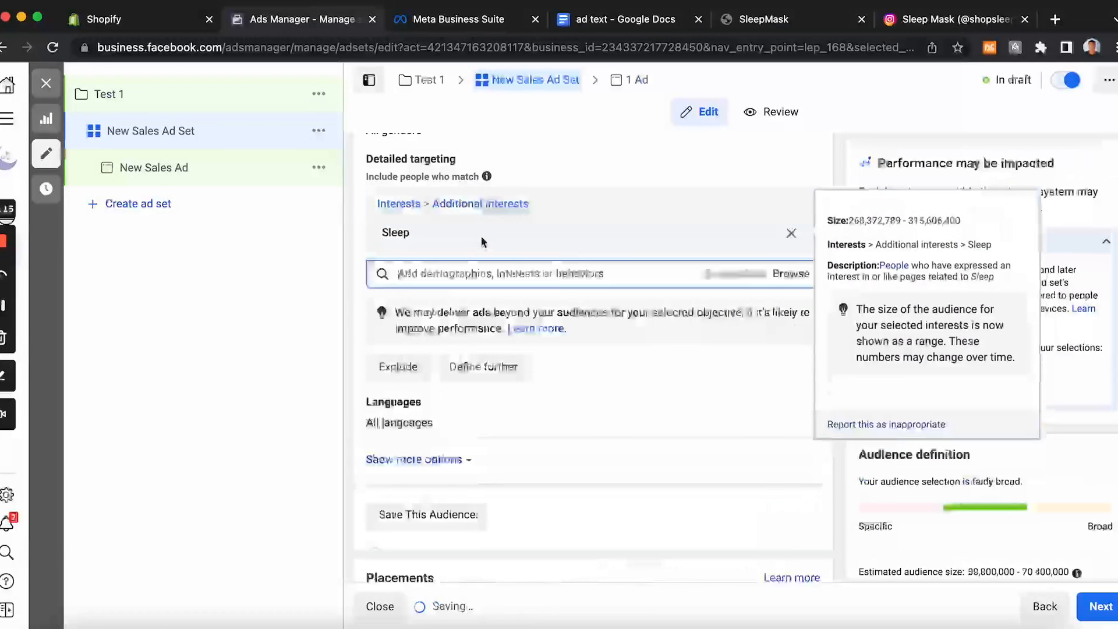
scroll(997, 543, "down", 1)
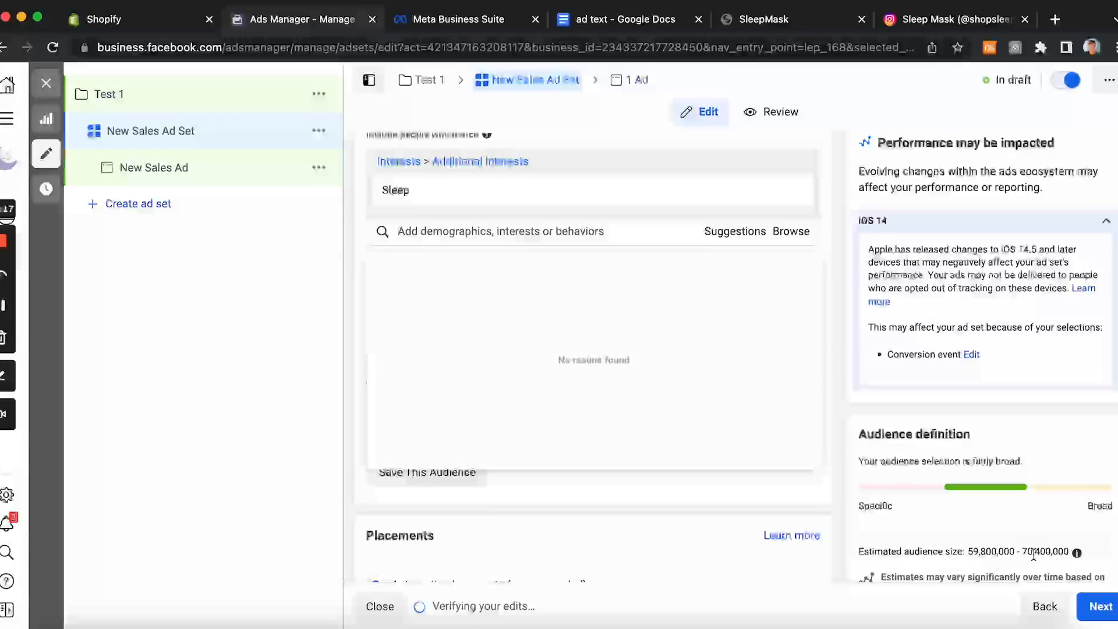
mouse_move(1075, 553)
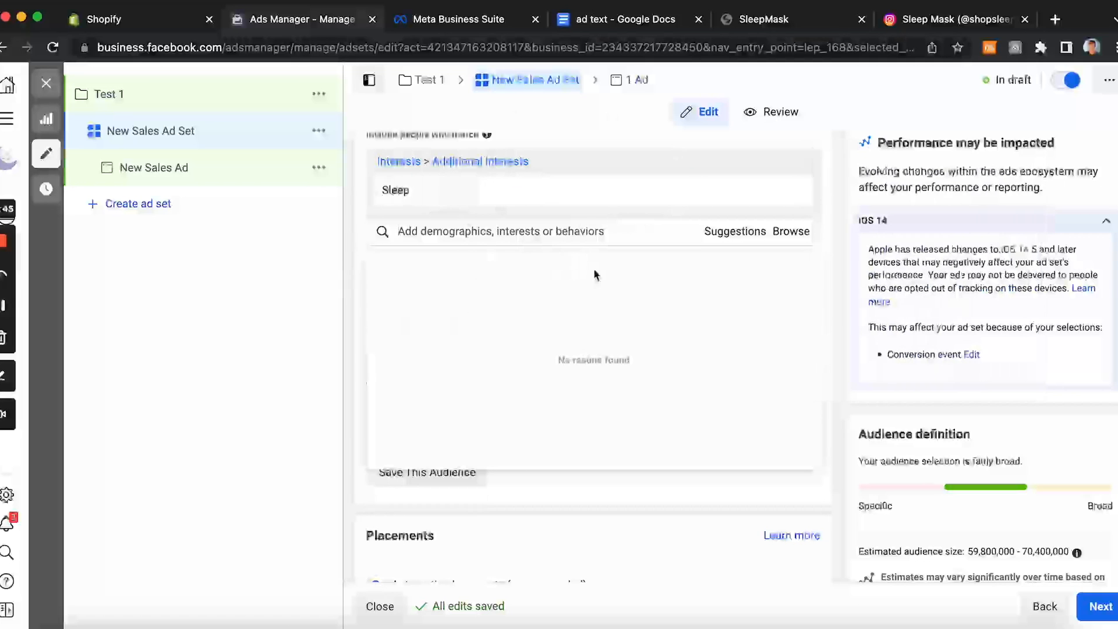
mouse_move(390, 206)
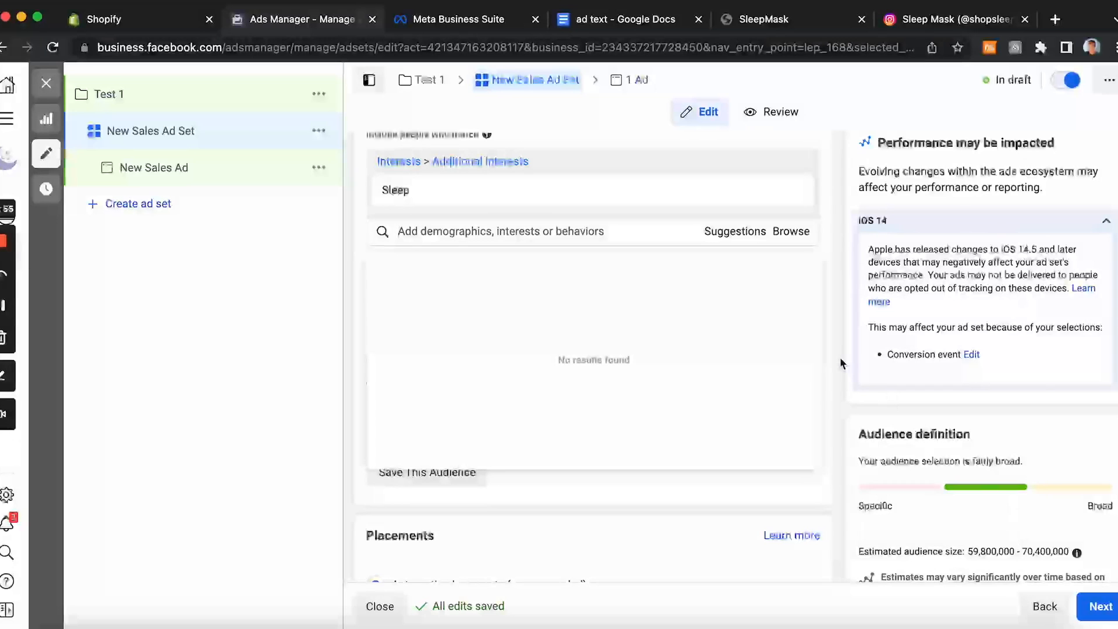
left_click(792, 193)
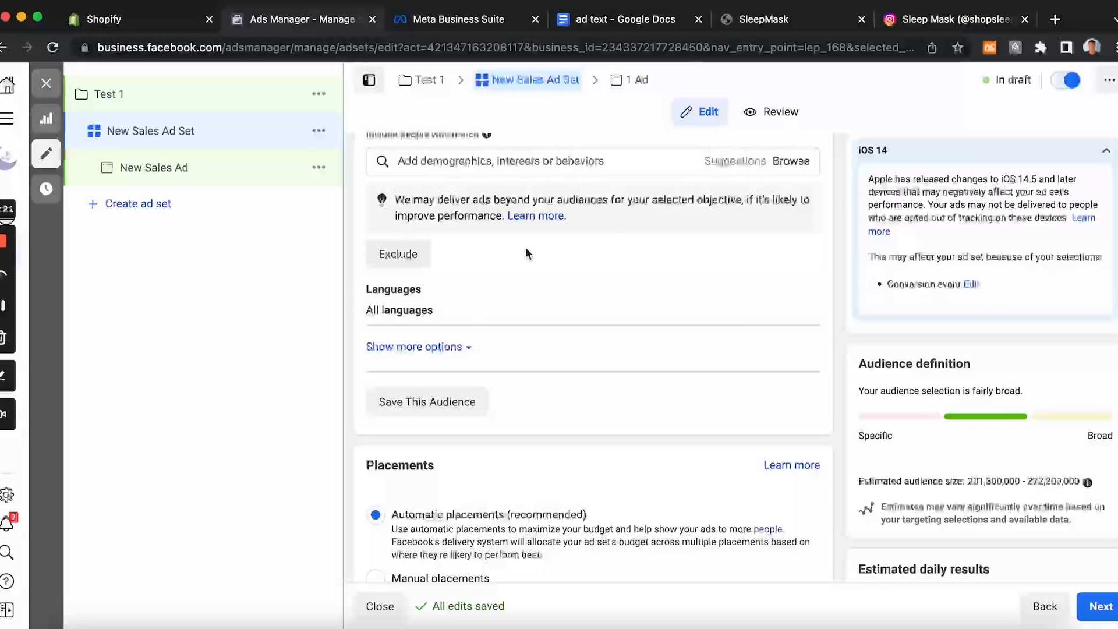
Step: Add Sleep as an interest in the ad set's detailed targeting
left_click(528, 169)
type("sleep")
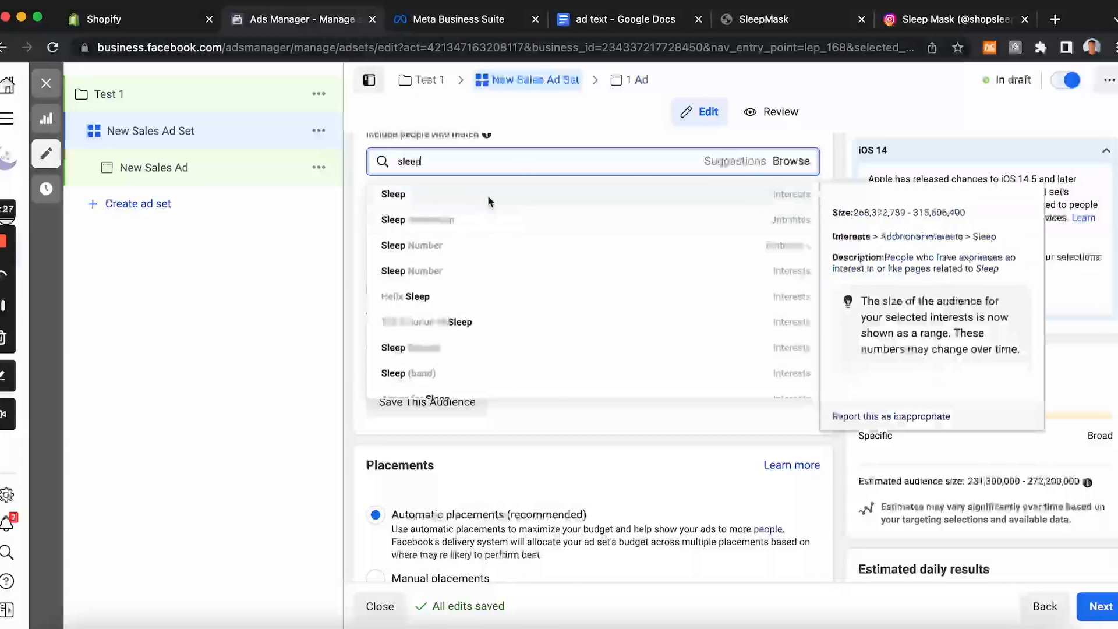
left_click(487, 195)
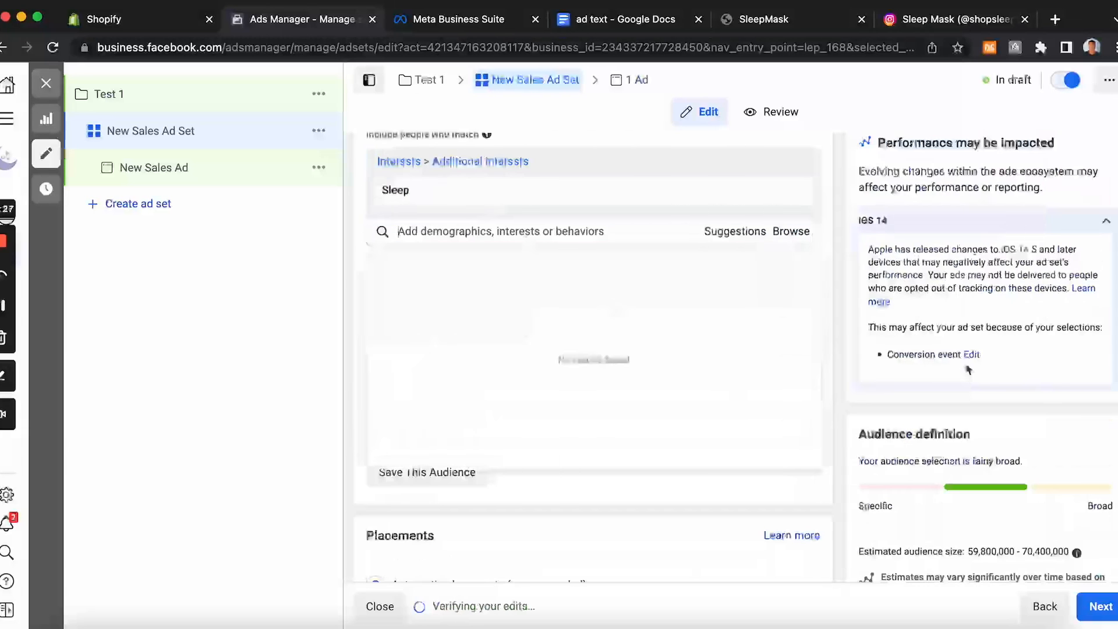
left_click(839, 319)
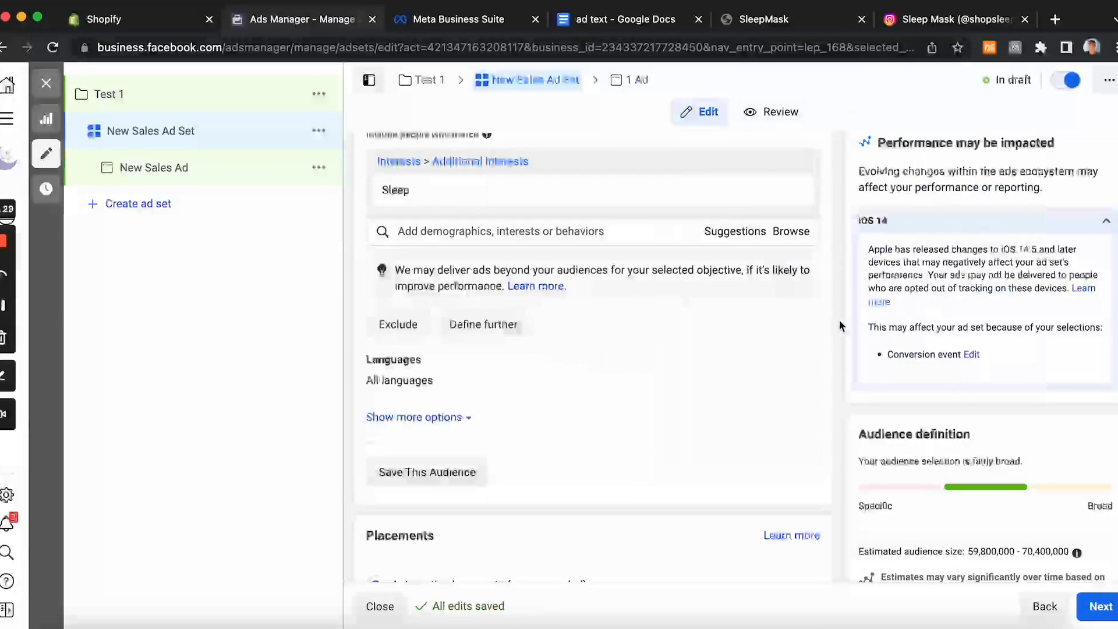
Step: Switch the ad set's placements from automatic to Manual placements
scroll(778, 412, "down", 3)
scroll(778, 413, "down", 1)
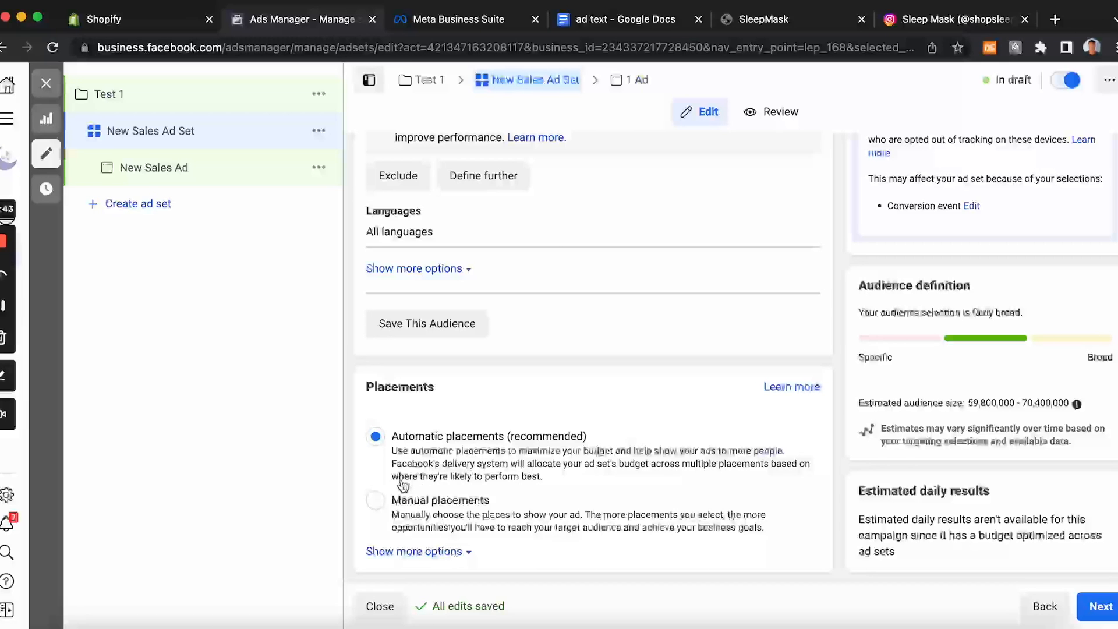
left_click(381, 504)
scroll(499, 411, "down", 4)
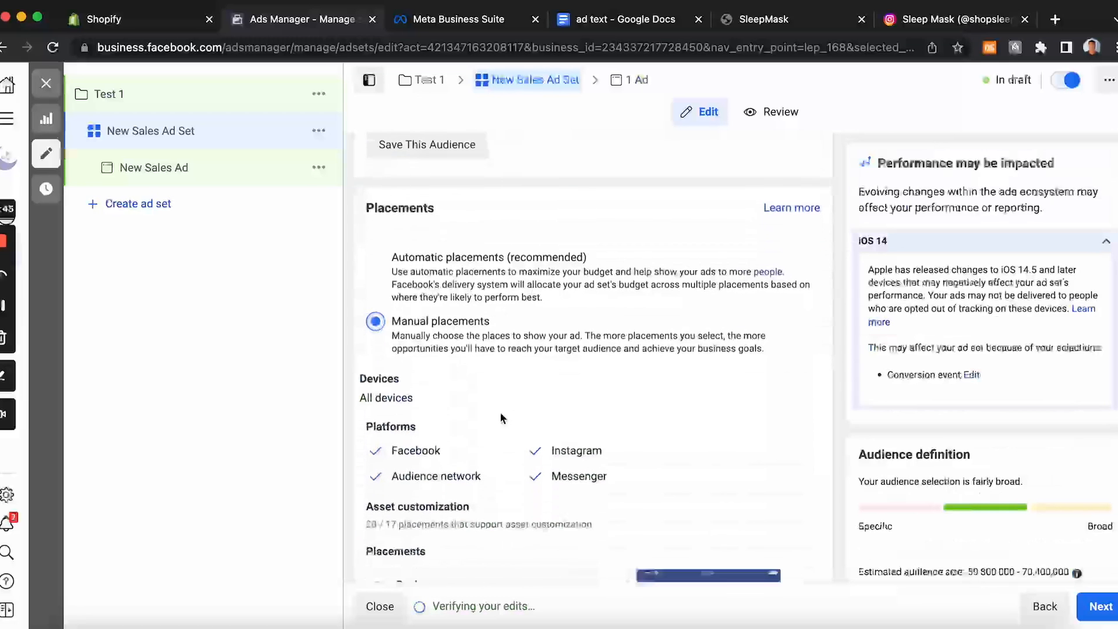
left_click(931, 20)
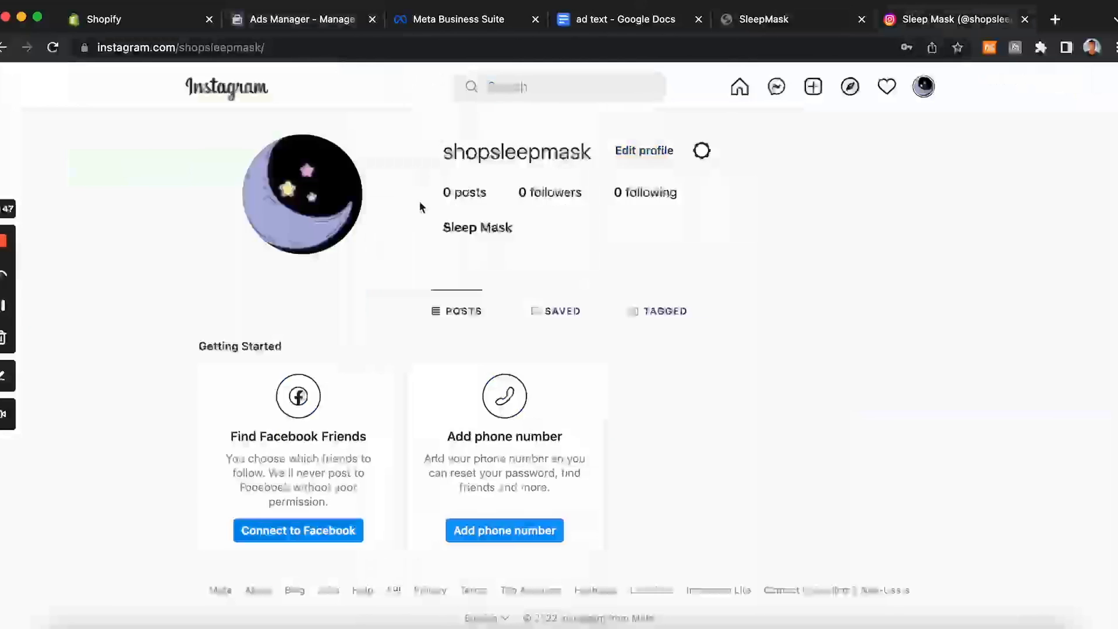
left_click(735, 26)
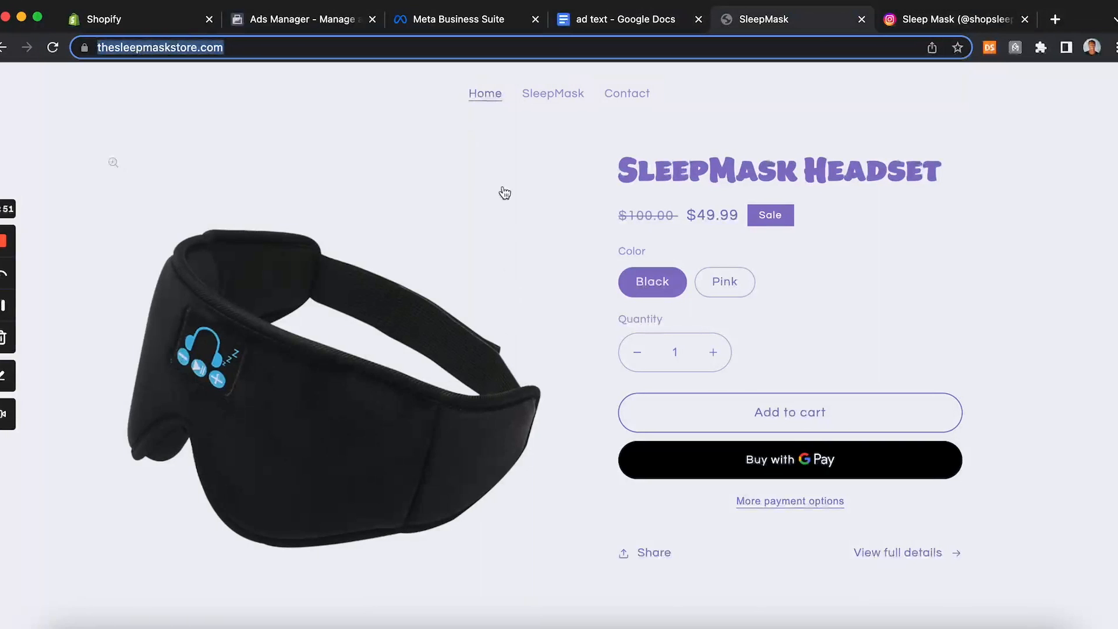
left_click(317, 23)
Step: Review the list of manual placements across feeds, stories and reels
scroll(488, 355, "down", 8)
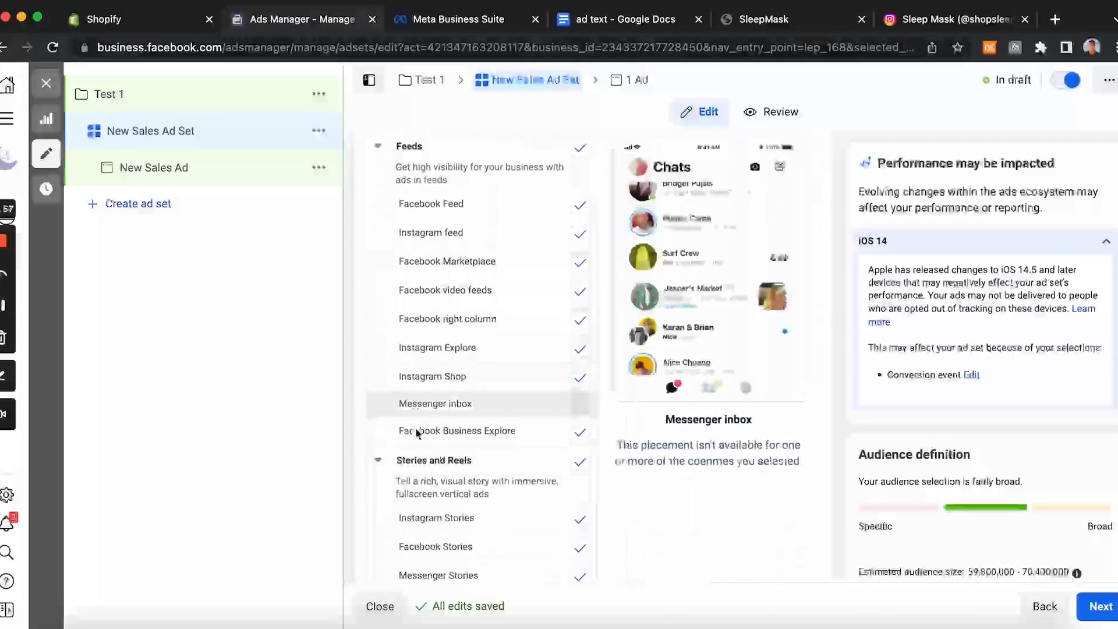
scroll(450, 494, "down", 2)
scroll(450, 495, "down", 2)
scroll(450, 495, "up", 3)
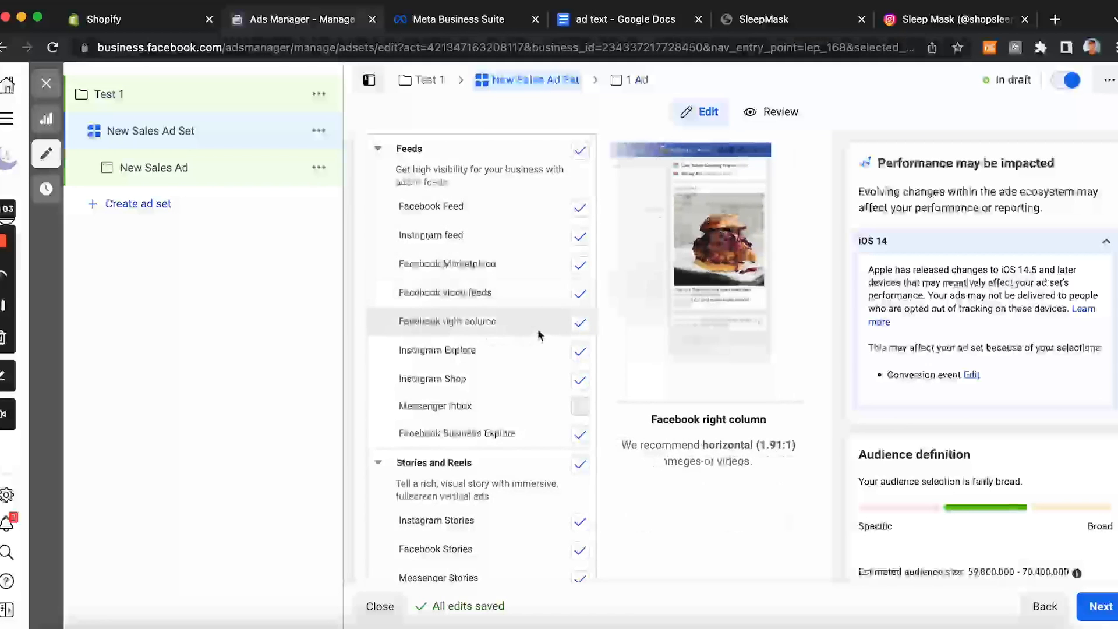
scroll(539, 362, "down", 2)
scroll(542, 326, "down", 2)
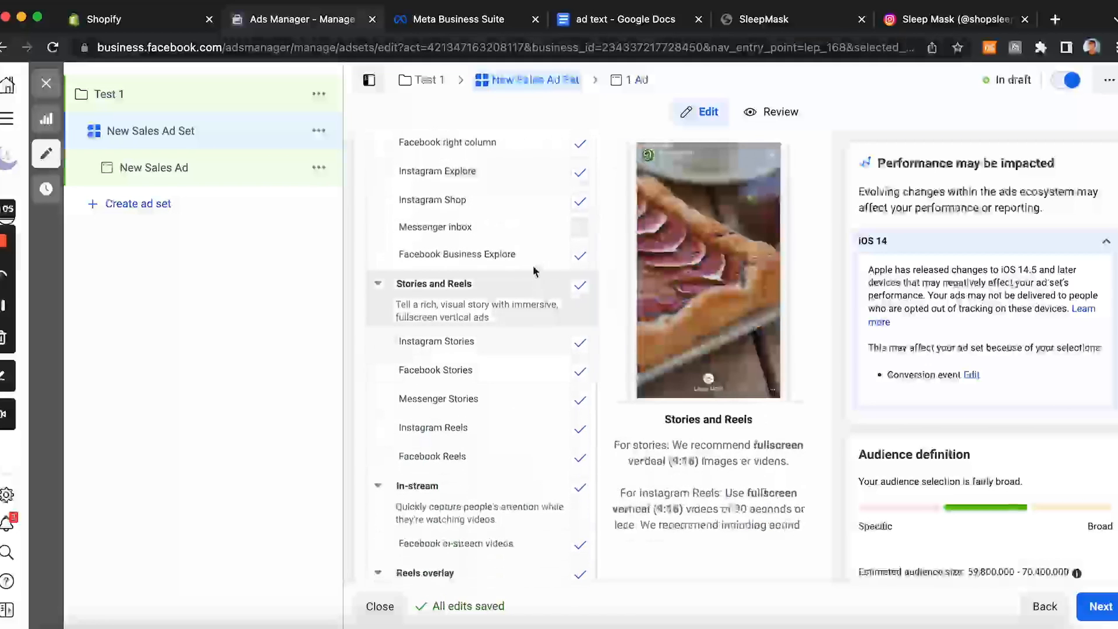
Step: Uncheck the In-stream, In-article and Apps and sites placements
scroll(565, 257, "down", 4)
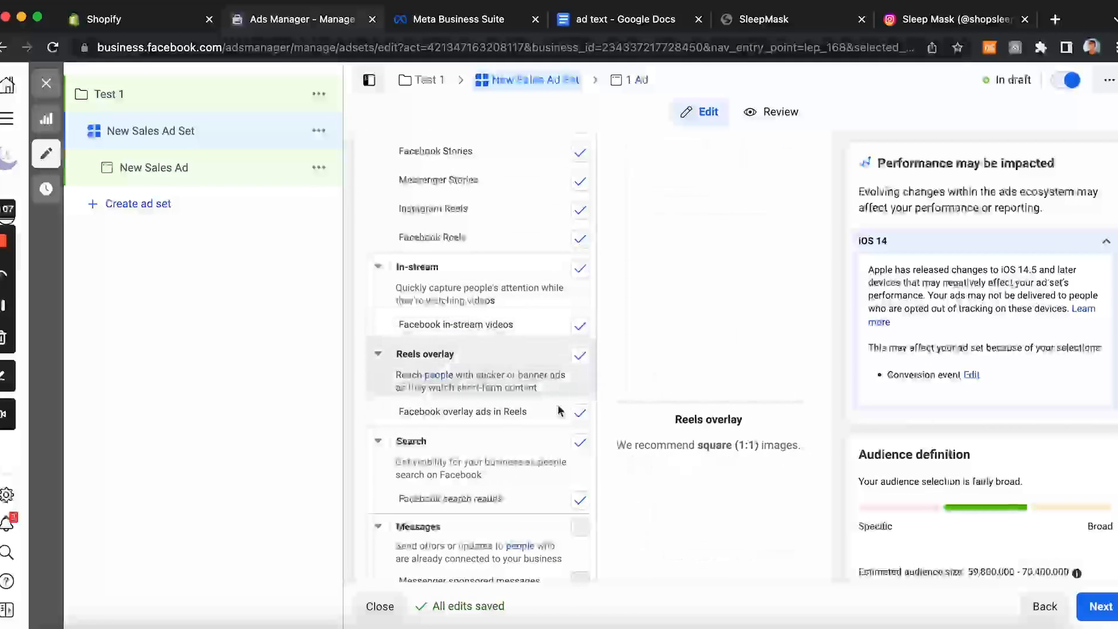
left_click(580, 269)
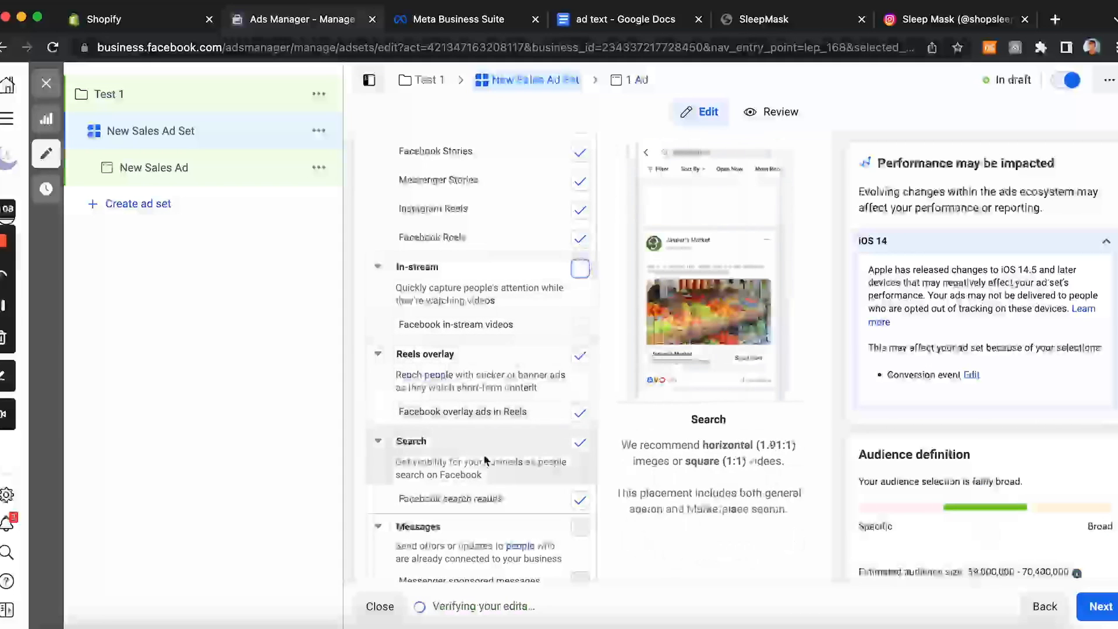
scroll(520, 490, "down", 1)
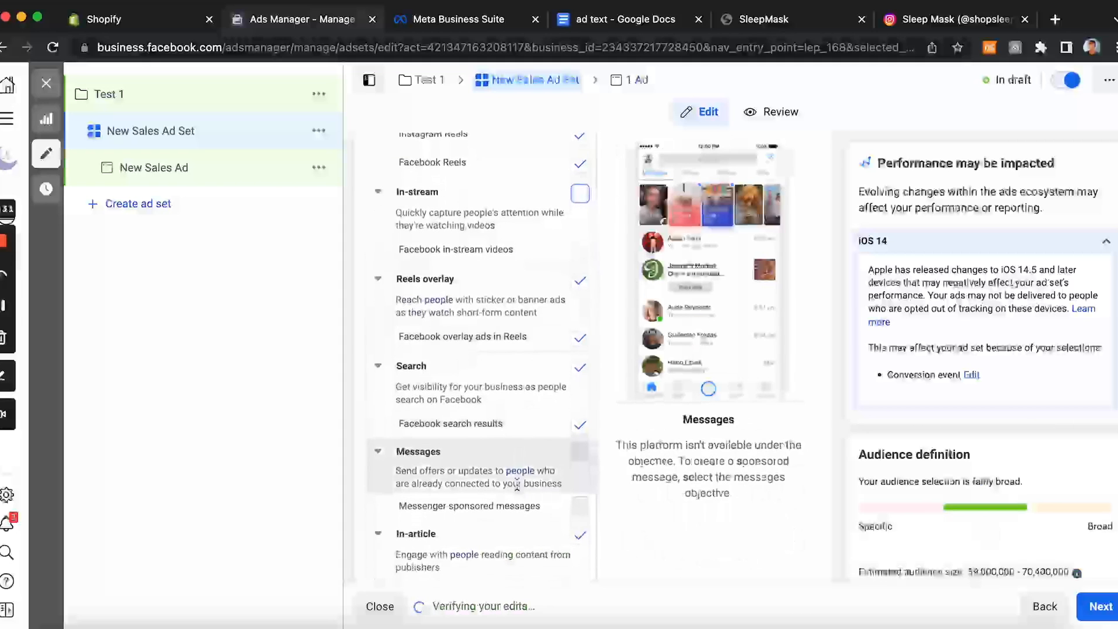
scroll(520, 490, "down", 3)
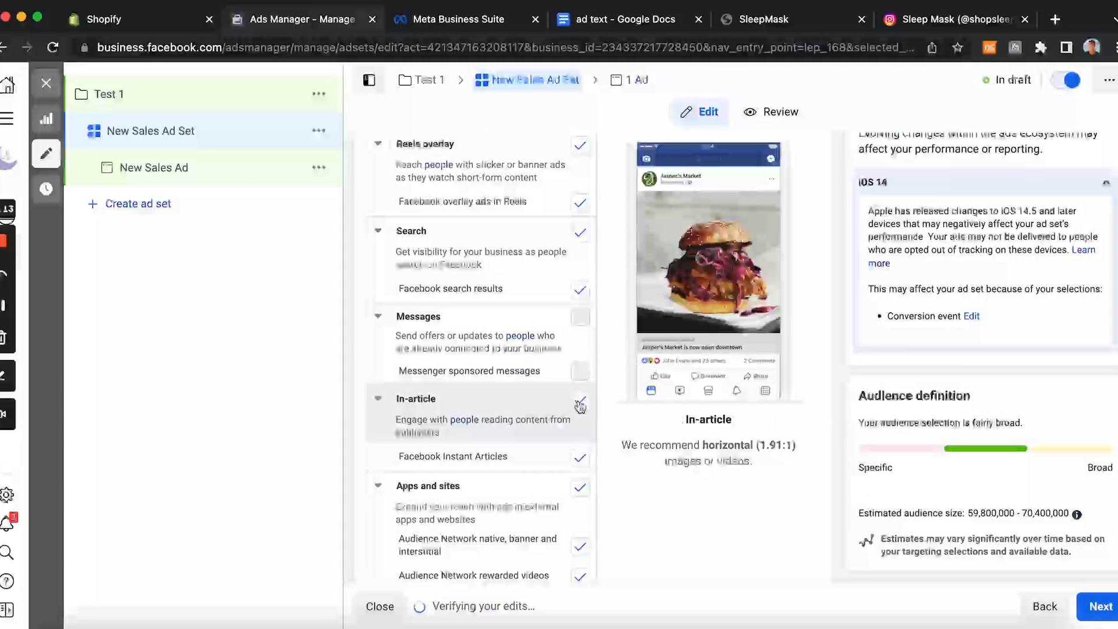
left_click(580, 403)
scroll(549, 358, "down", 2)
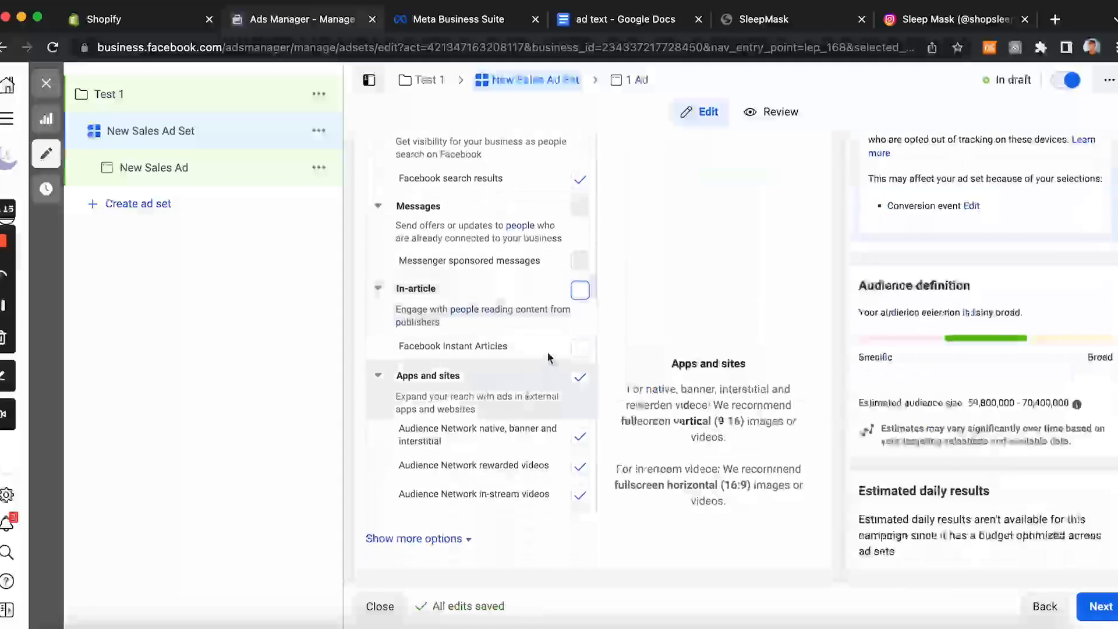
left_click(580, 378)
Step: Uncheck the Search and Messenger Stories placements
scroll(520, 406, "up", 4)
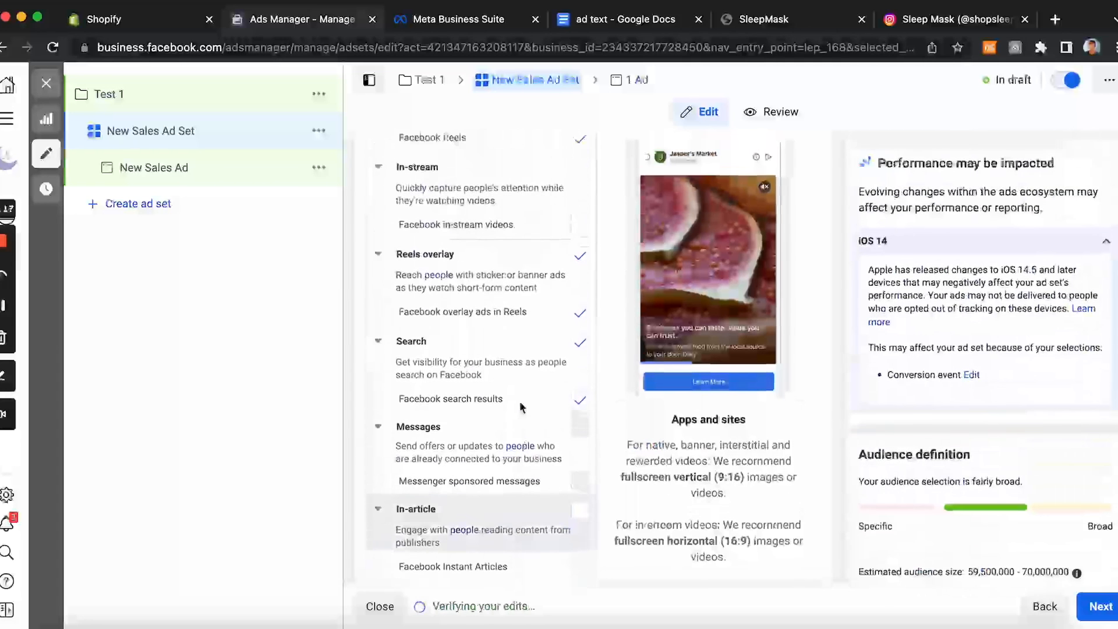
scroll(520, 401, "up", 1)
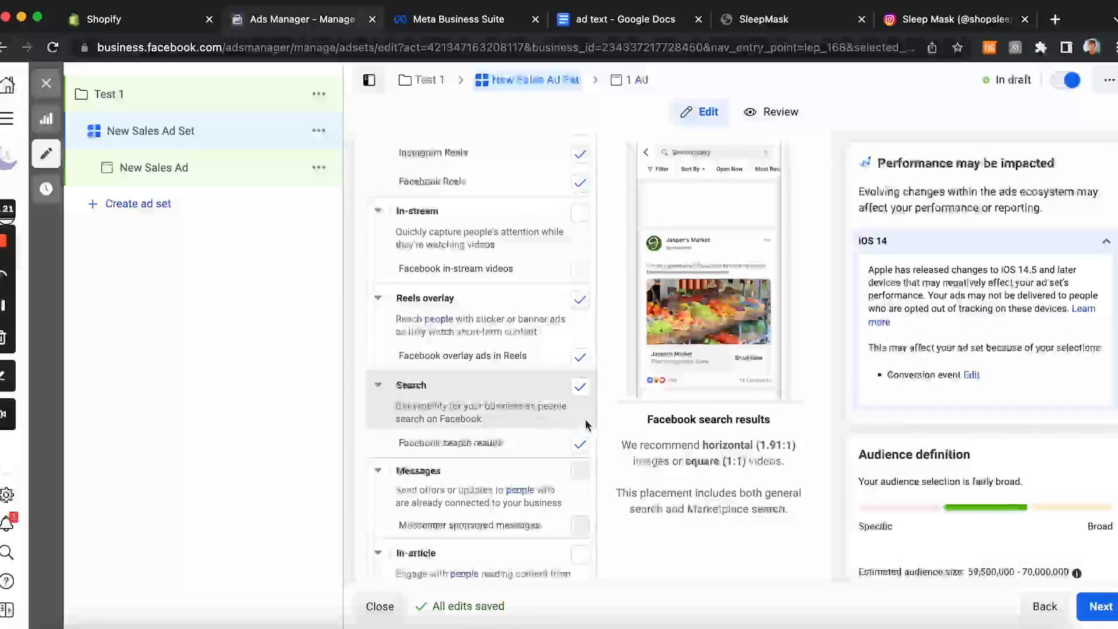
left_click(577, 396)
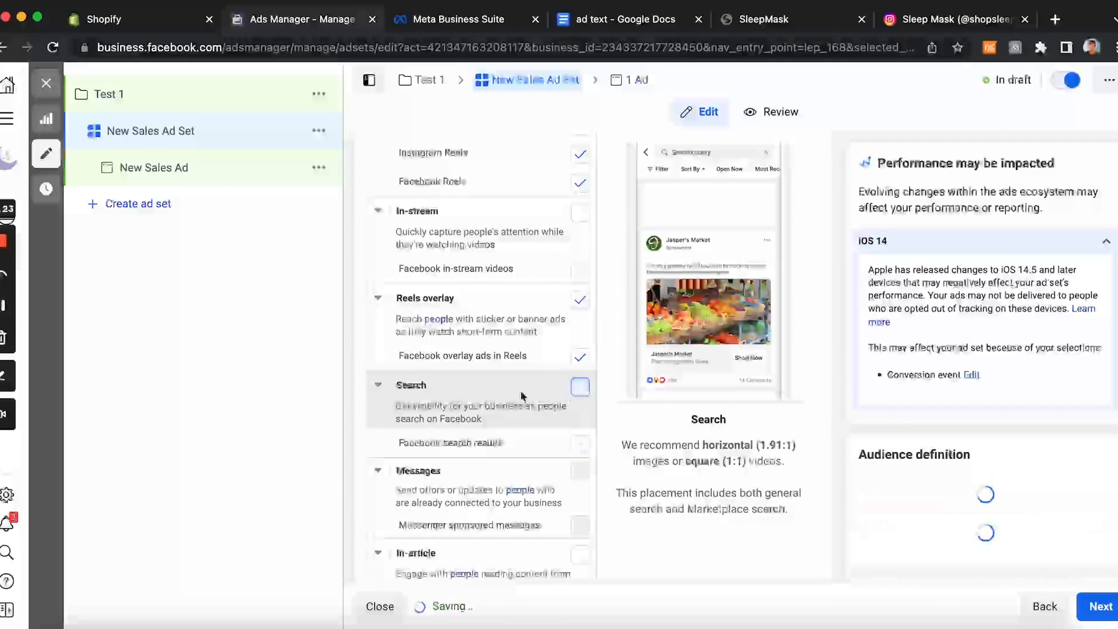
scroll(491, 312, "up", 1)
scroll(491, 313, "up", 4)
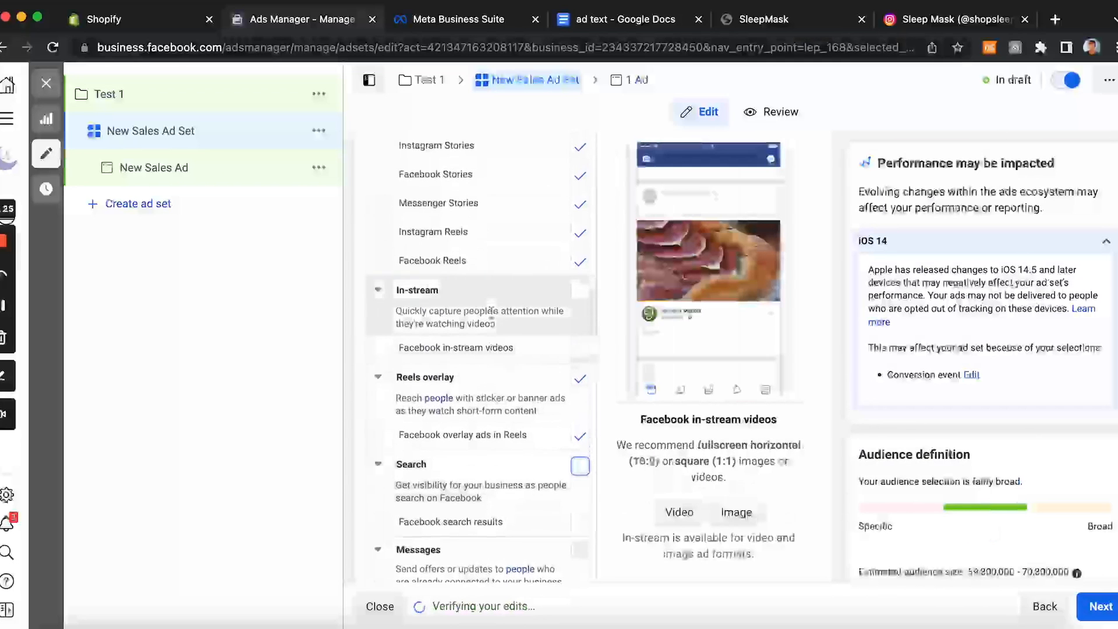
left_click(576, 337)
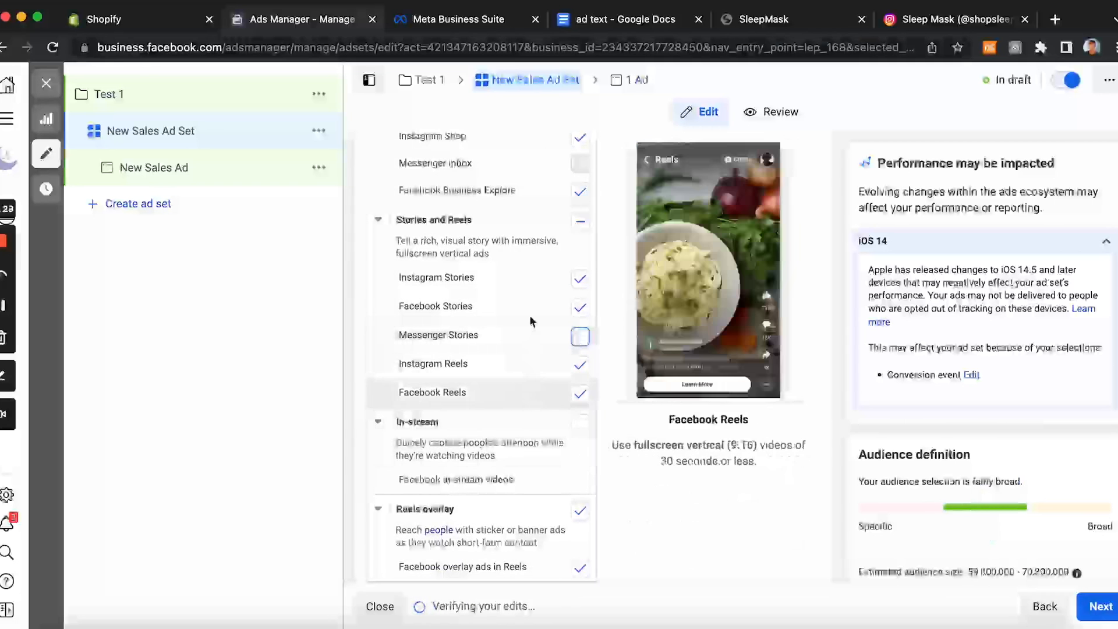
Step: Review the remaining selected placements across feeds, stories, reels and overlays
scroll(552, 393, "up", 2)
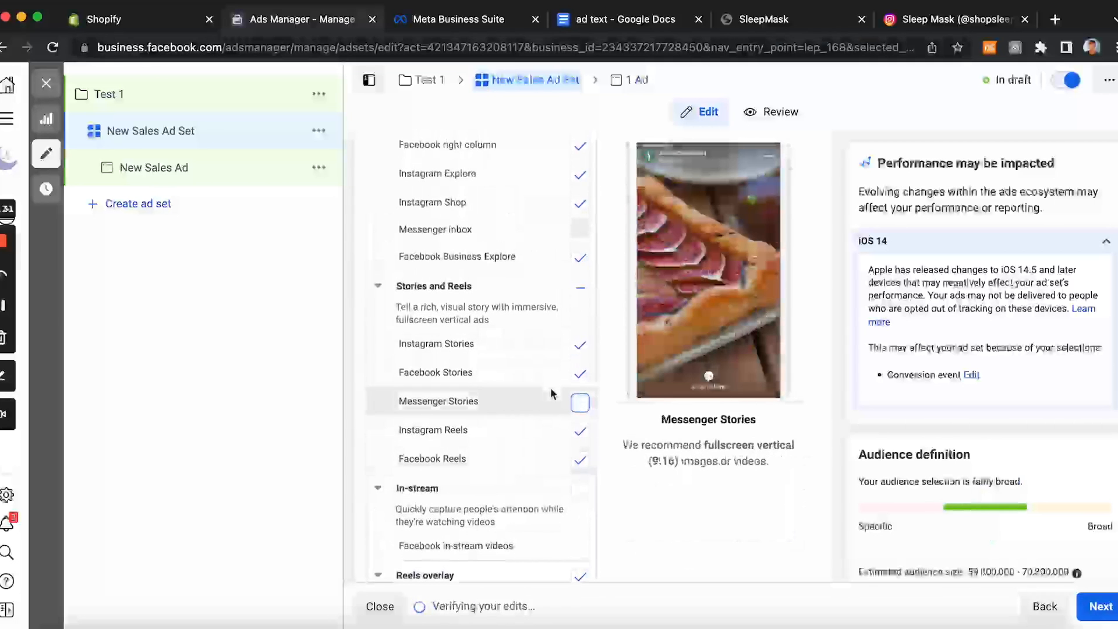
scroll(552, 393, "up", 3)
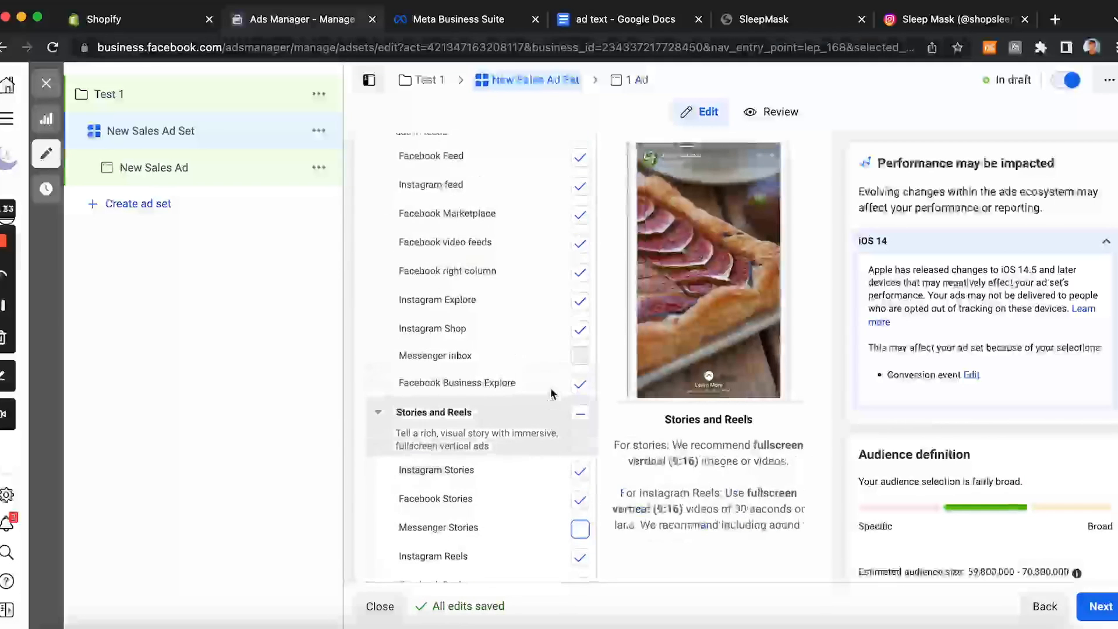
scroll(552, 394, "up", 4)
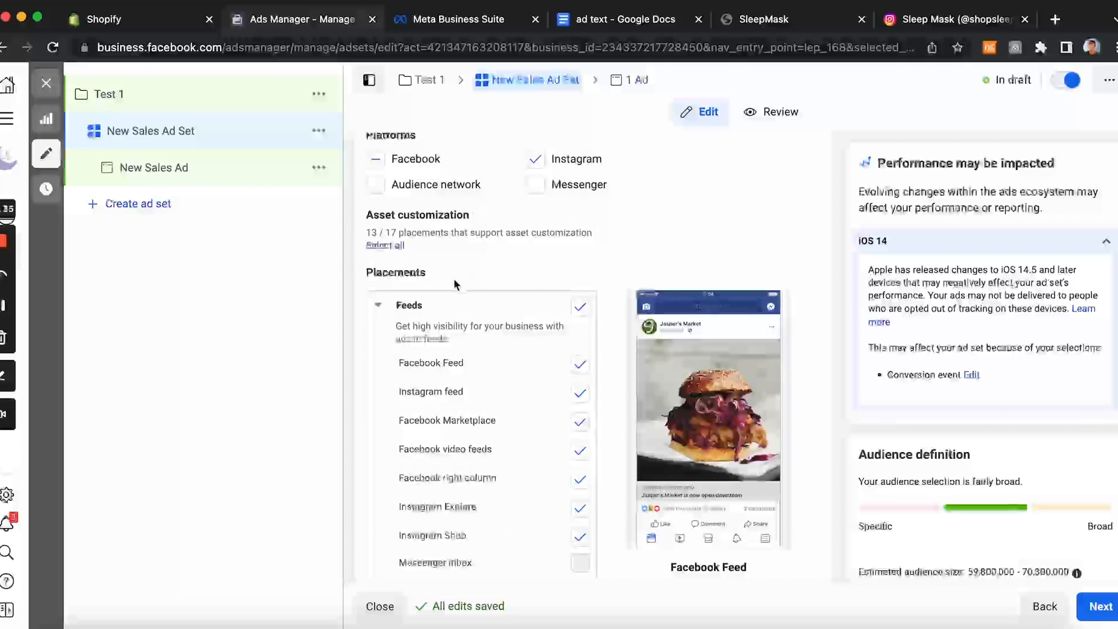
scroll(454, 283, "down", 2)
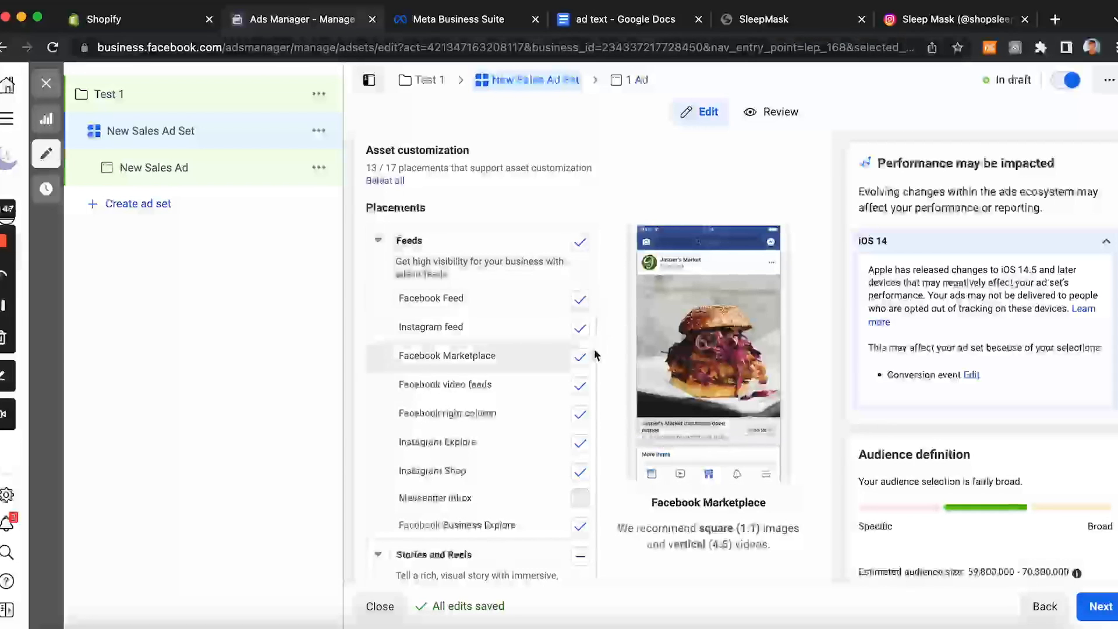
scroll(577, 430, "down", 1)
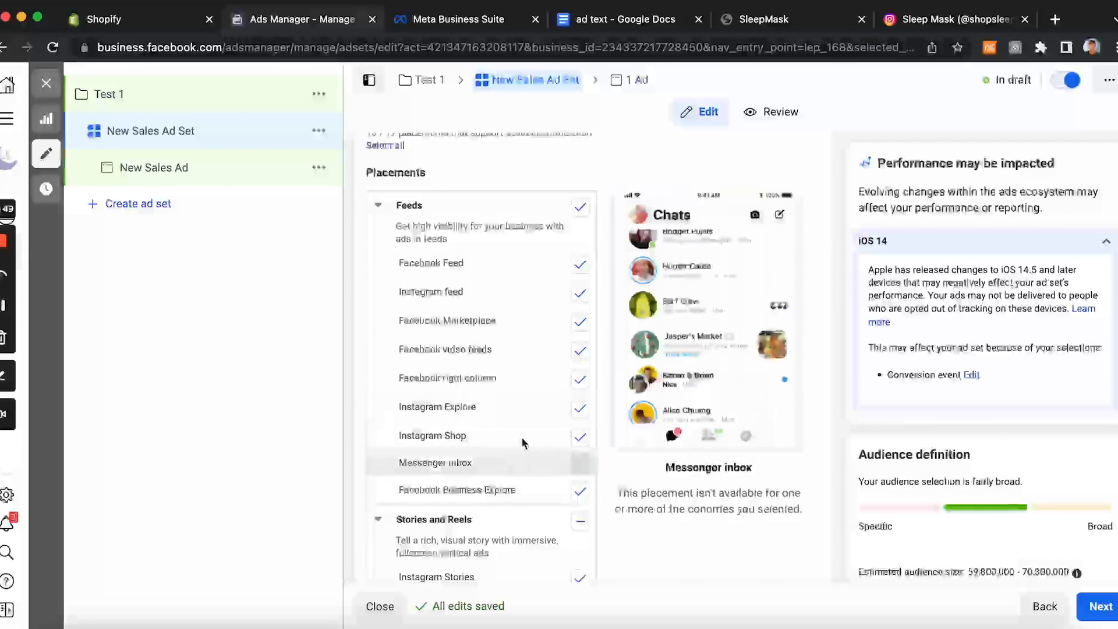
scroll(527, 426, "down", 6)
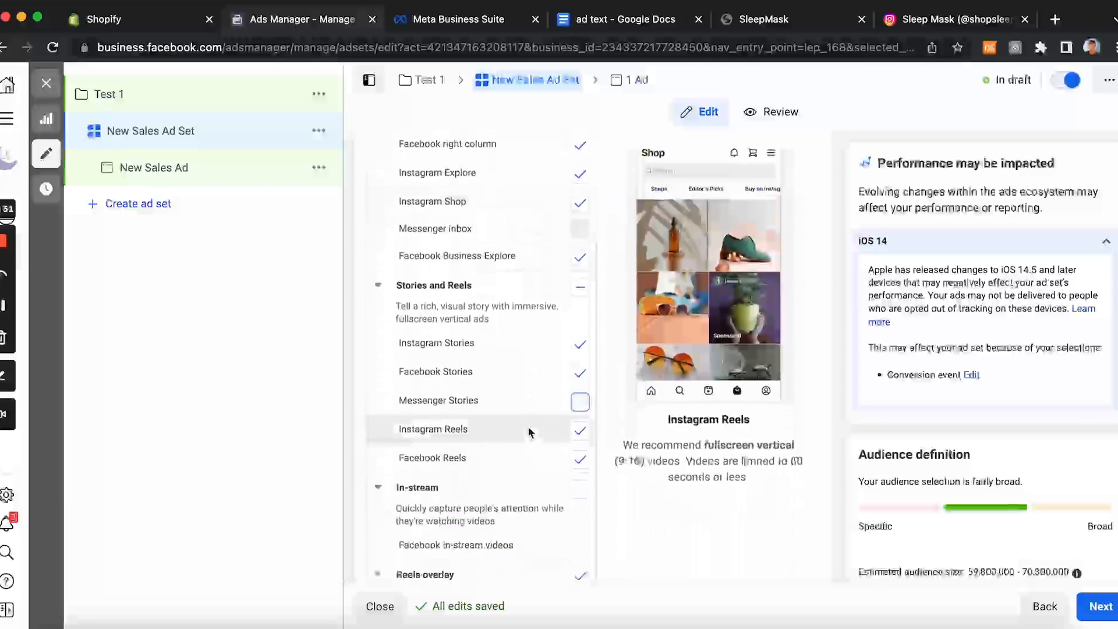
scroll(527, 431, "down", 1)
scroll(527, 431, "down", 4)
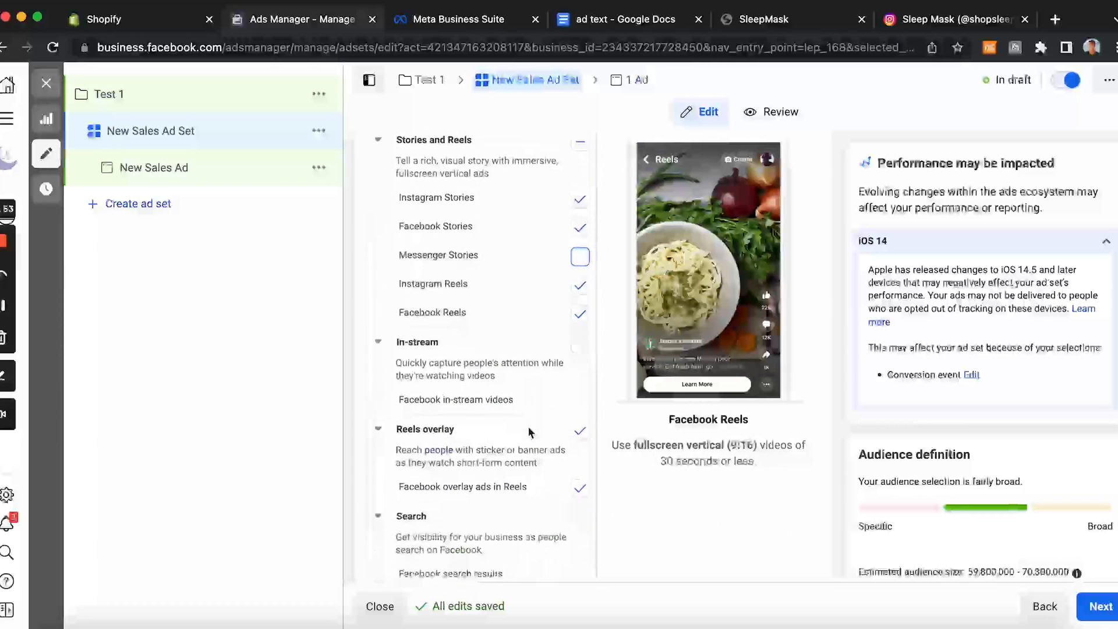
scroll(526, 430, "up", 1)
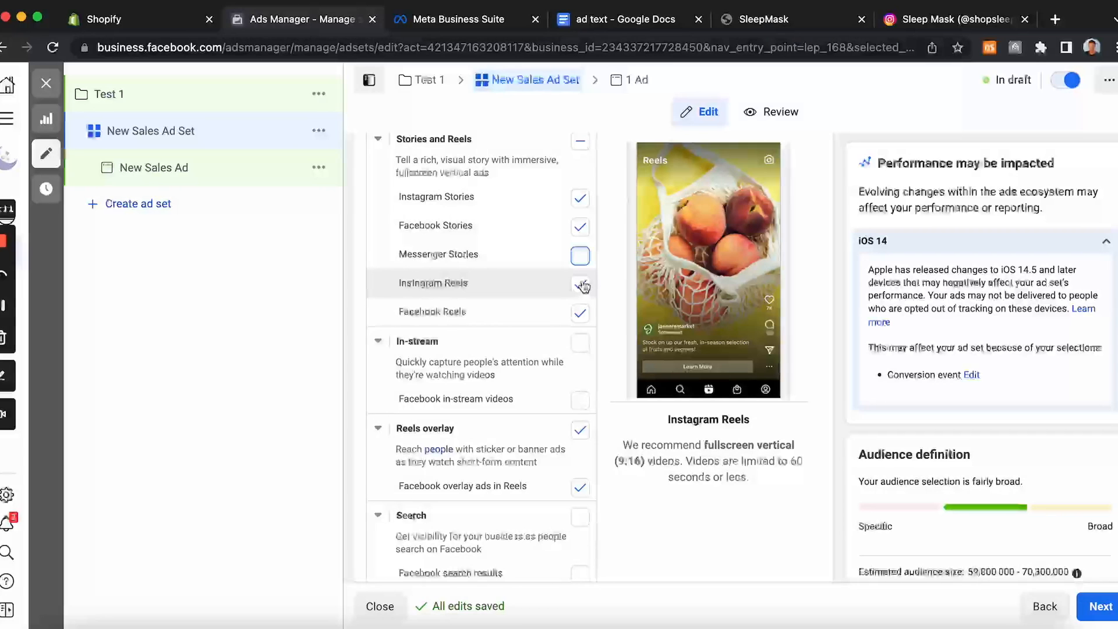
scroll(627, 467, "down", 5)
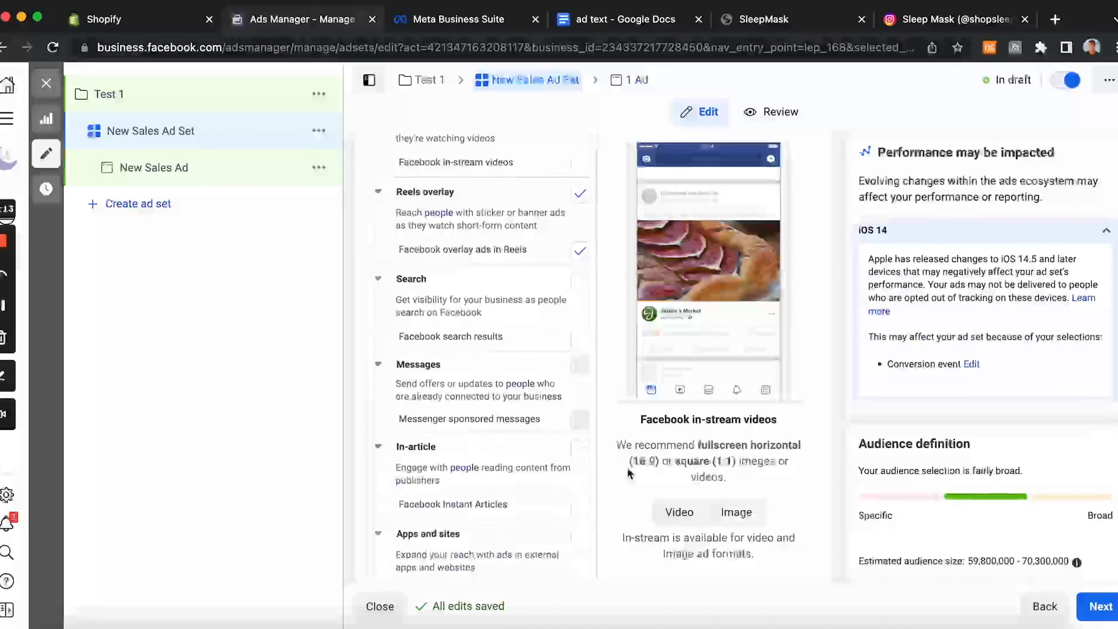
scroll(627, 467, "down", 3)
Step: Continue to the ad and set its Instagram account to shopsleepmask
left_click(1104, 612)
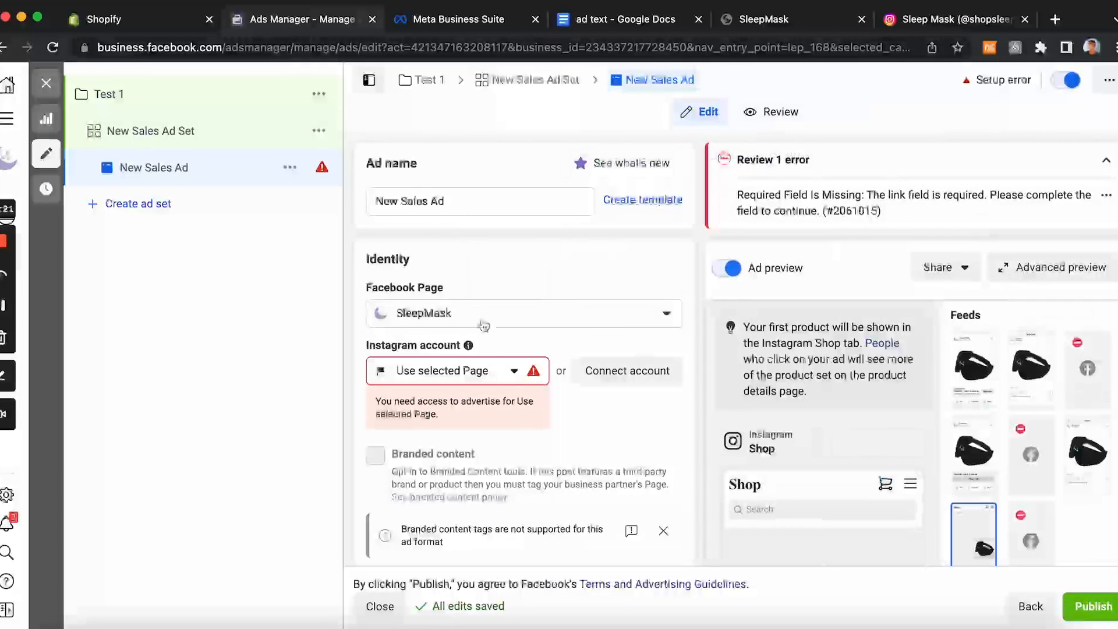
left_click(508, 375)
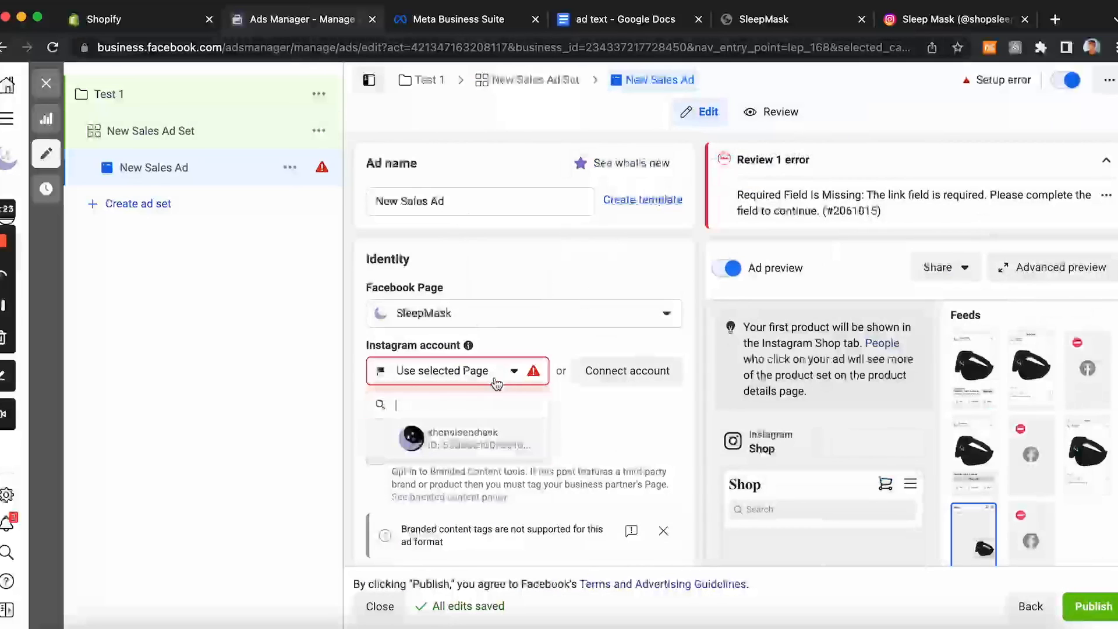
left_click(470, 436)
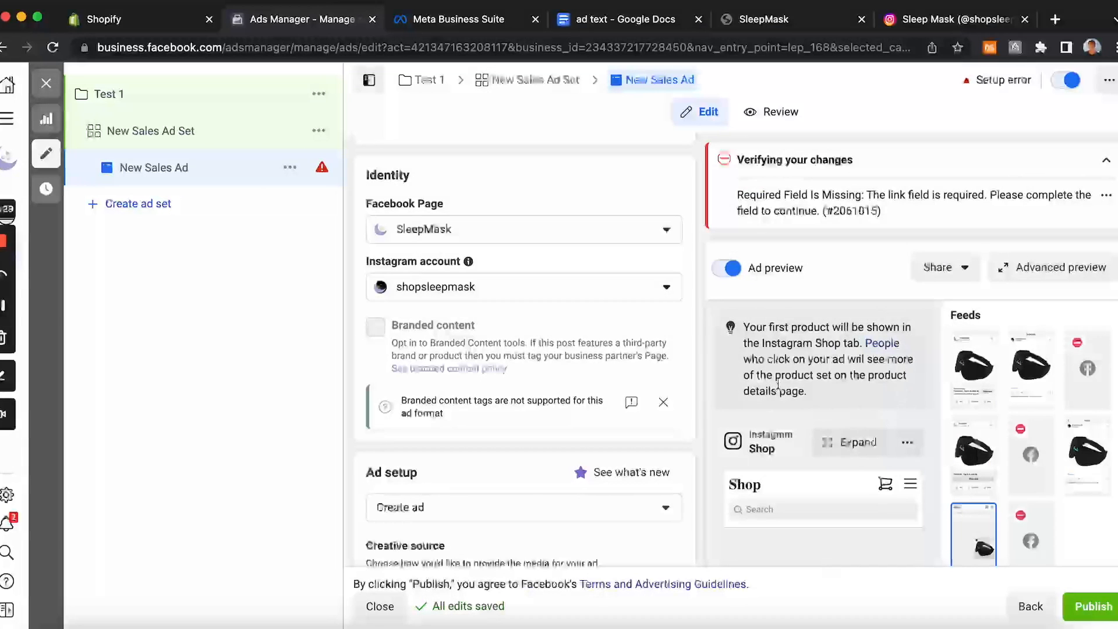
Step: Open the advanced preview to examine how the ad appears in each placement, then close it
left_click(1014, 277)
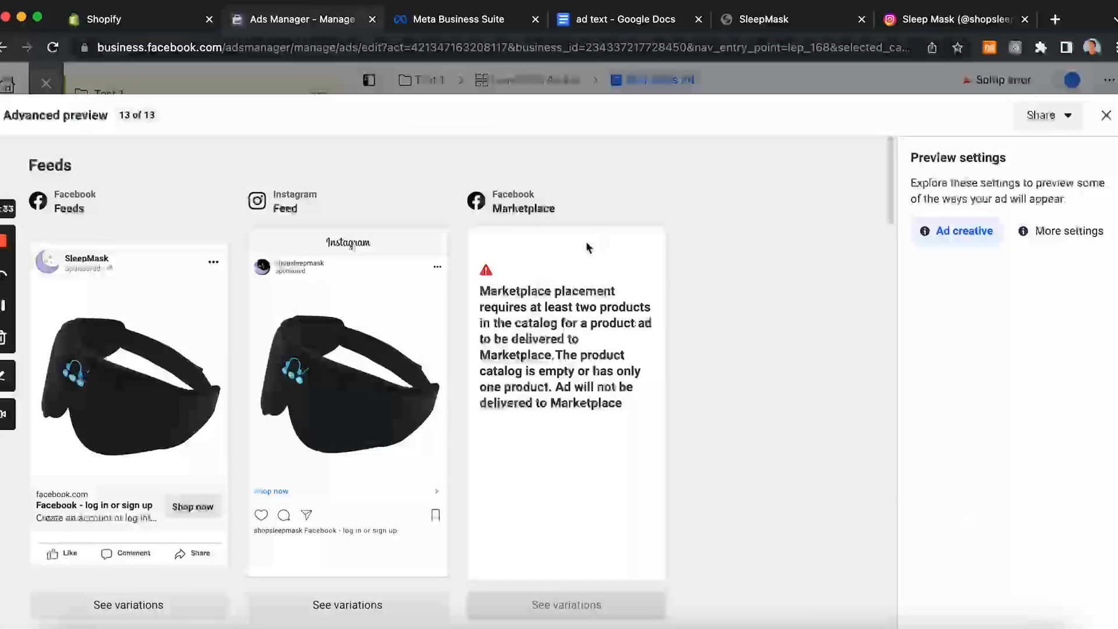
scroll(299, 428, "down", 3)
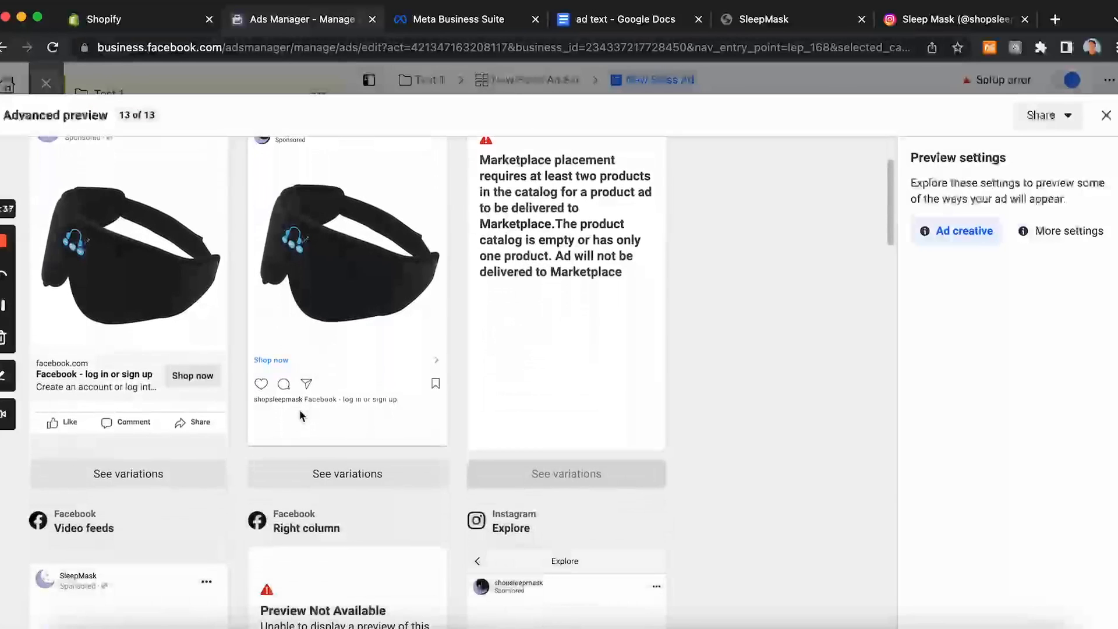
scroll(299, 411, "up", 5)
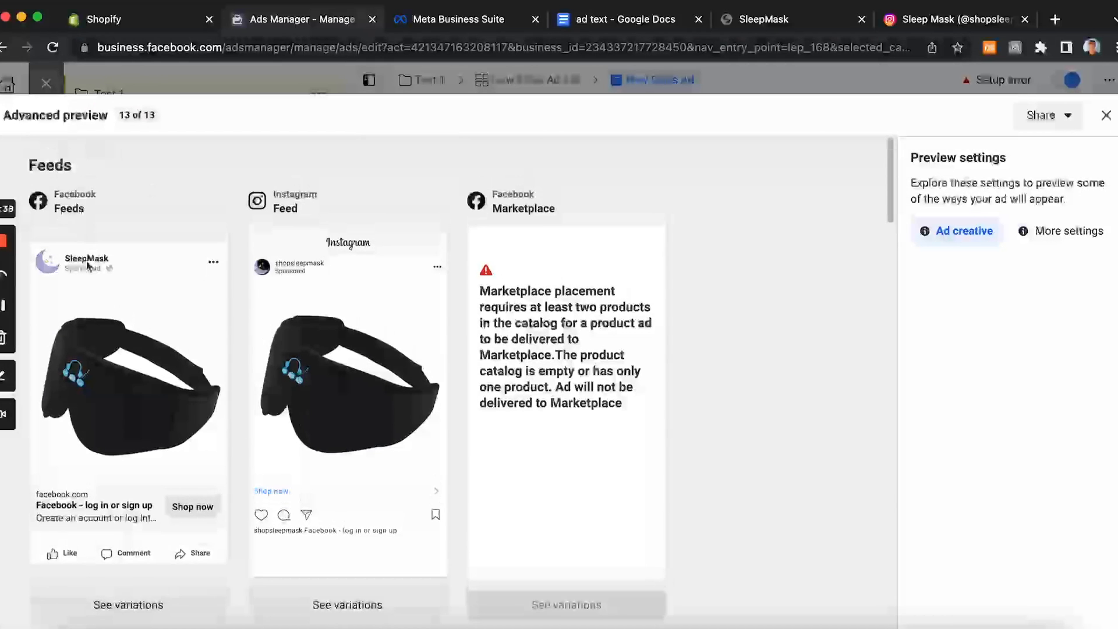
scroll(321, 365, "down", 1)
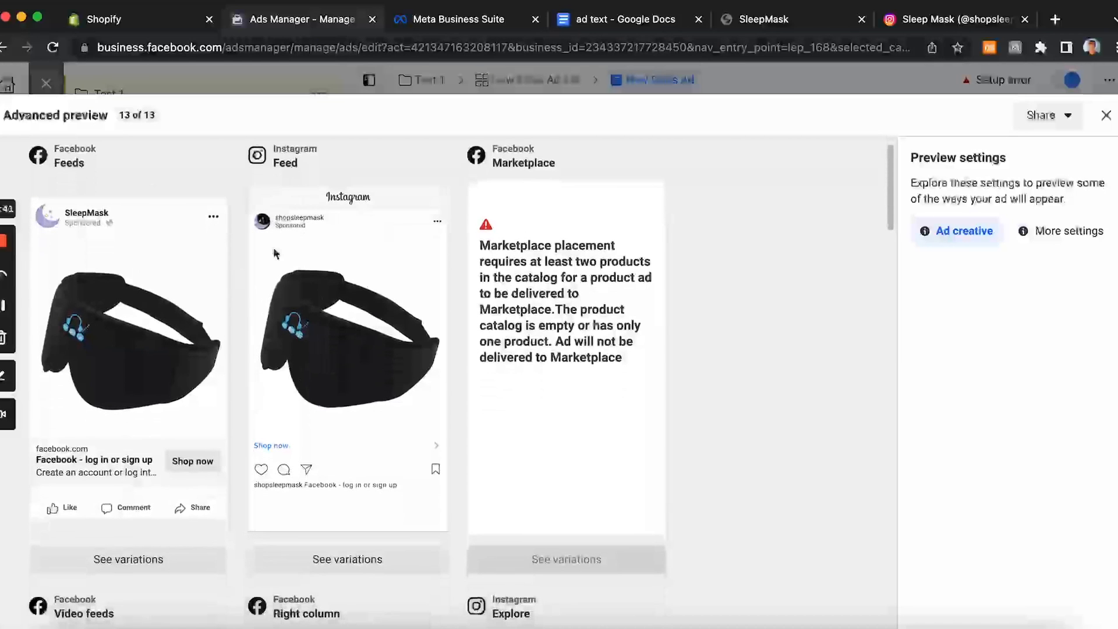
scroll(254, 318, "down", 10)
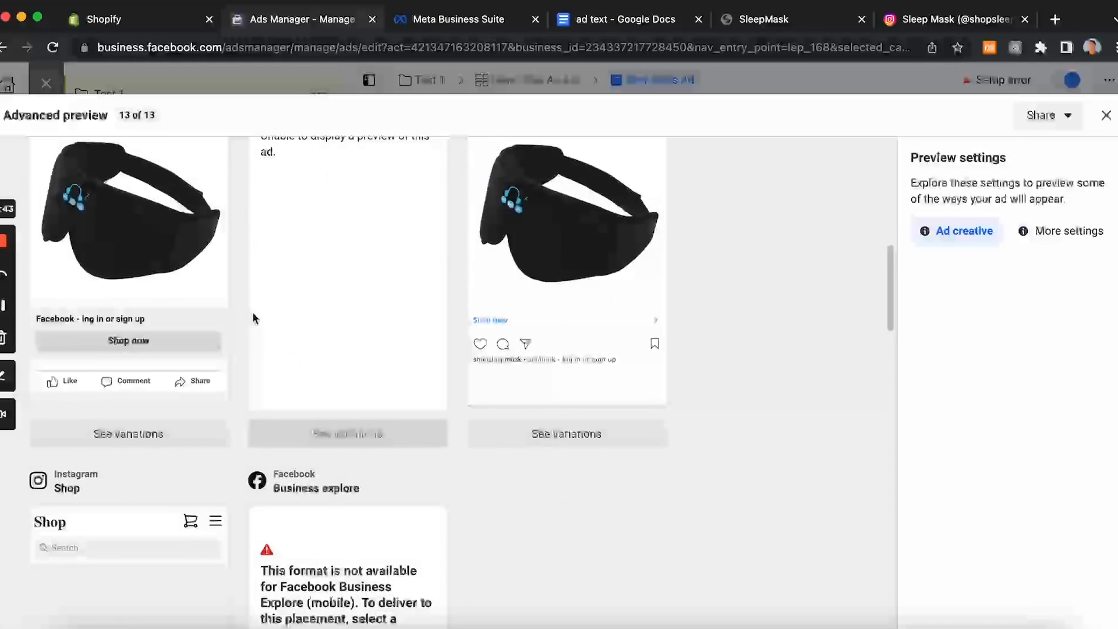
scroll(139, 378, "up", 8)
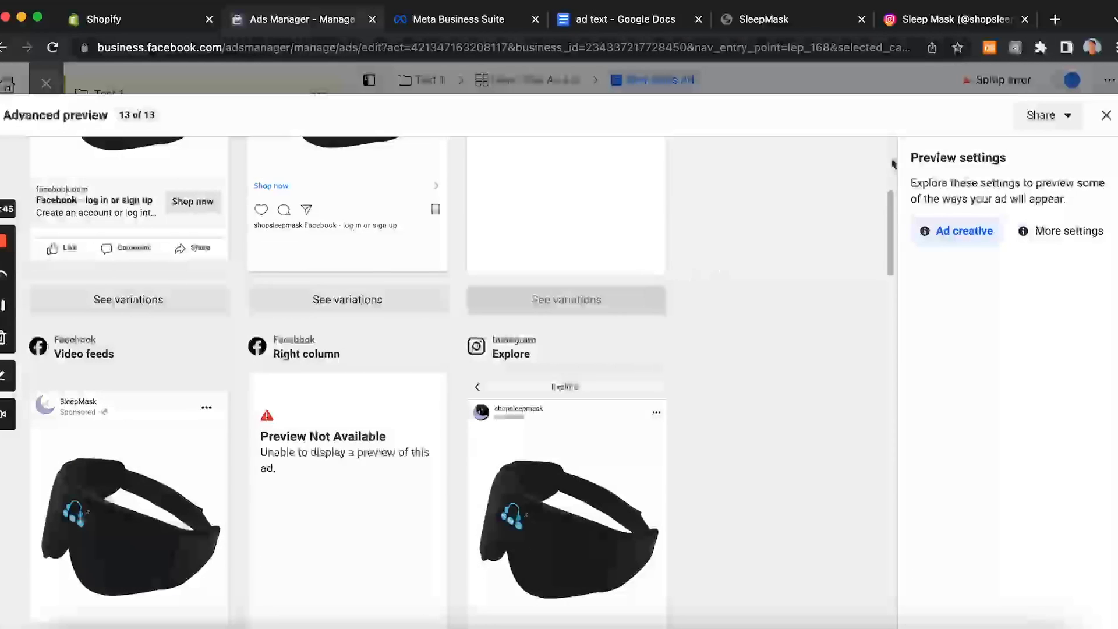
left_click(1106, 116)
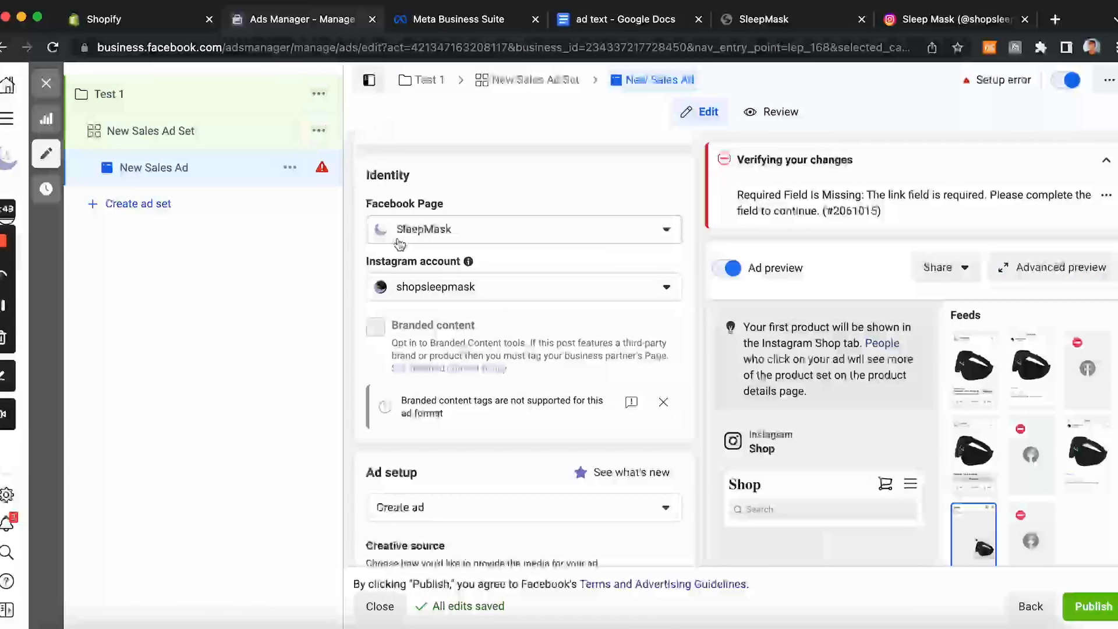
Step: Switch the ad's creative source to Manual upload with the Single image or video format
scroll(406, 278, "down", 5)
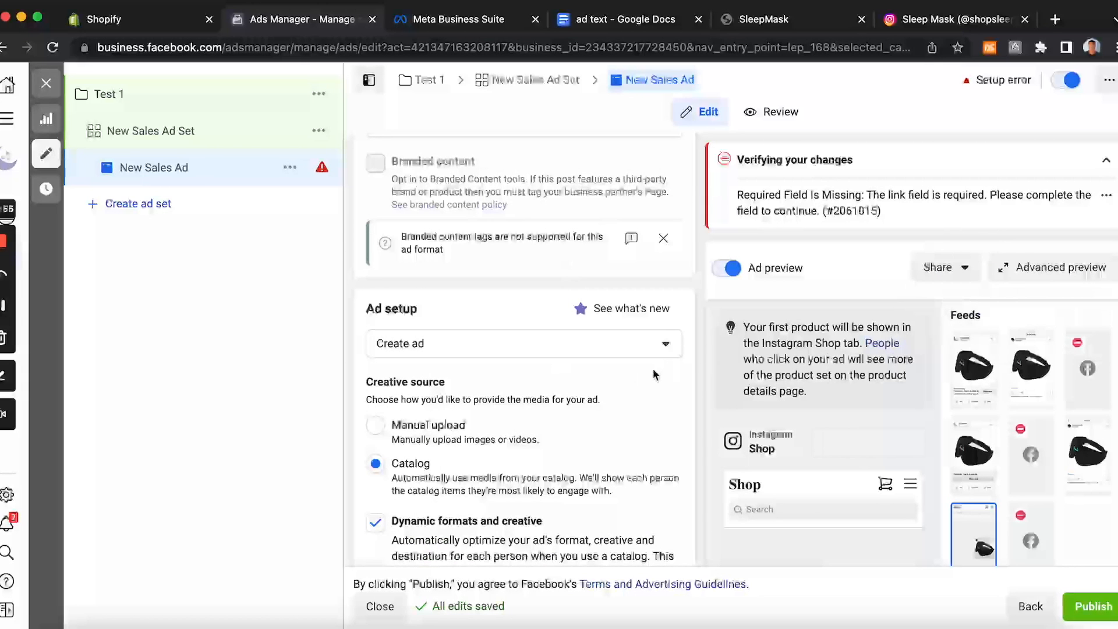
scroll(653, 375, "down", 3)
scroll(654, 374, "down", 1)
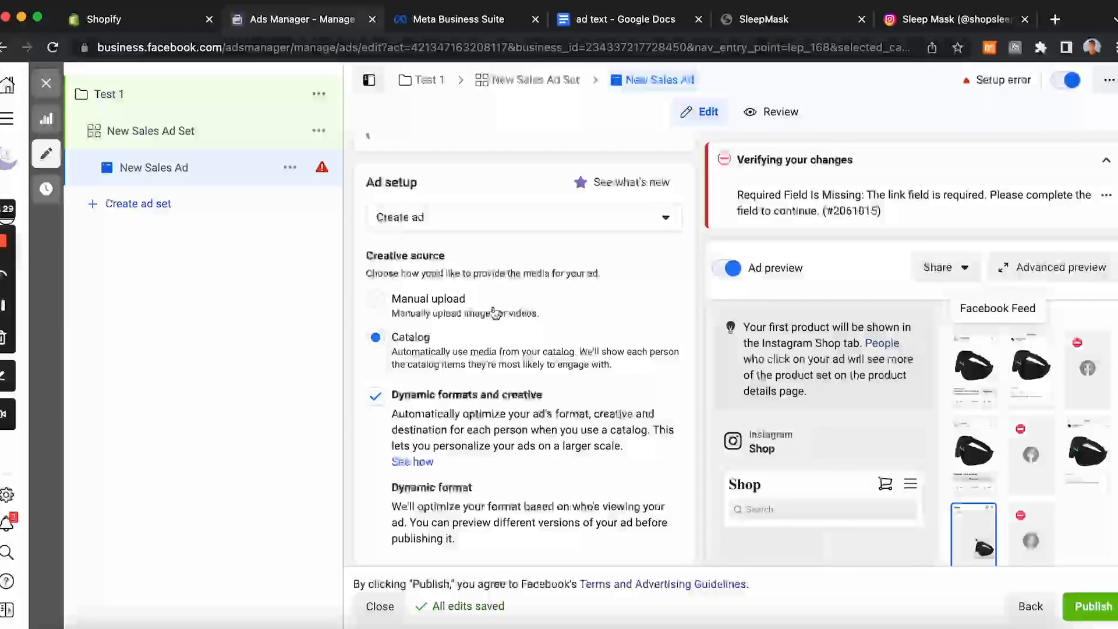
left_click(378, 302)
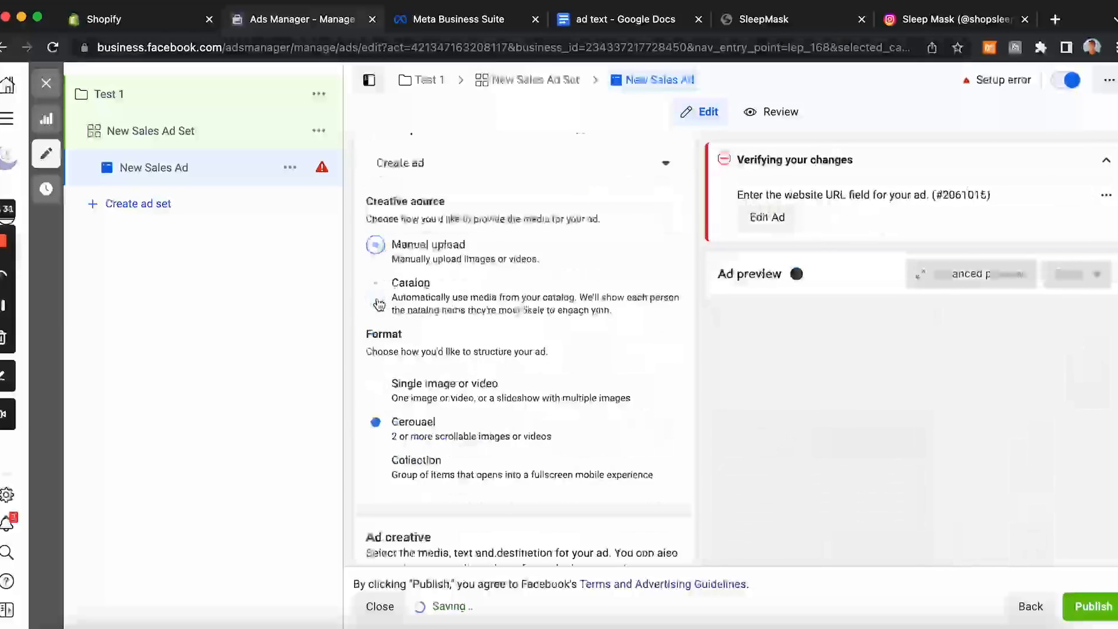
left_click(377, 387)
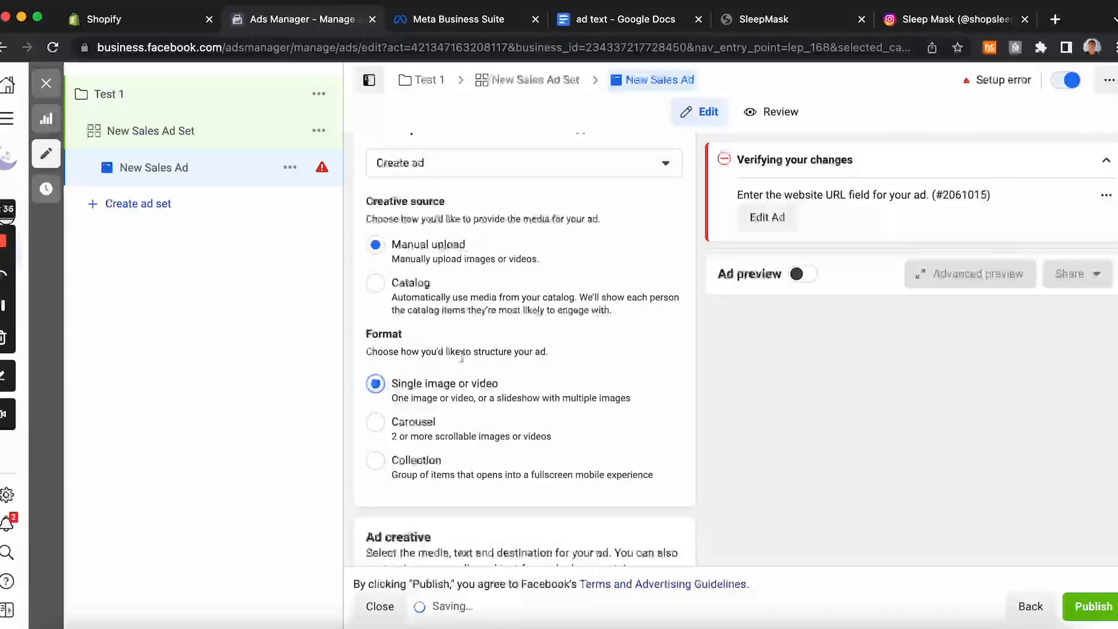
Step: Add the existing account image 71RqM4ITHIL… as the ad's media
scroll(460, 369, "down", 2)
scroll(463, 376, "down", 4)
scroll(460, 370, "down", 1)
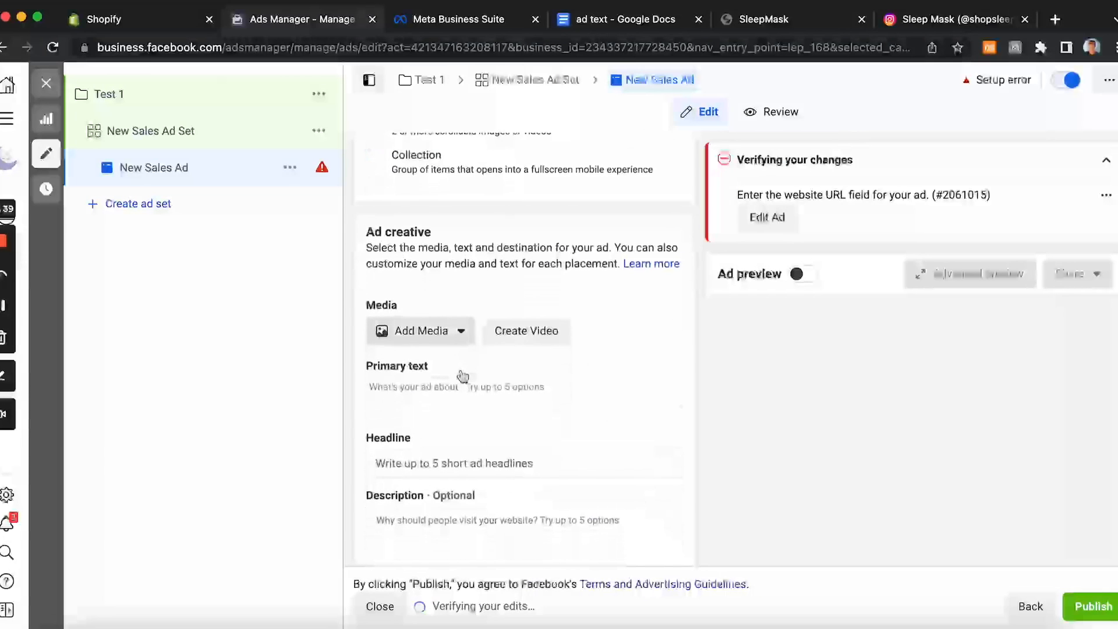
left_click(459, 332)
left_click(436, 369)
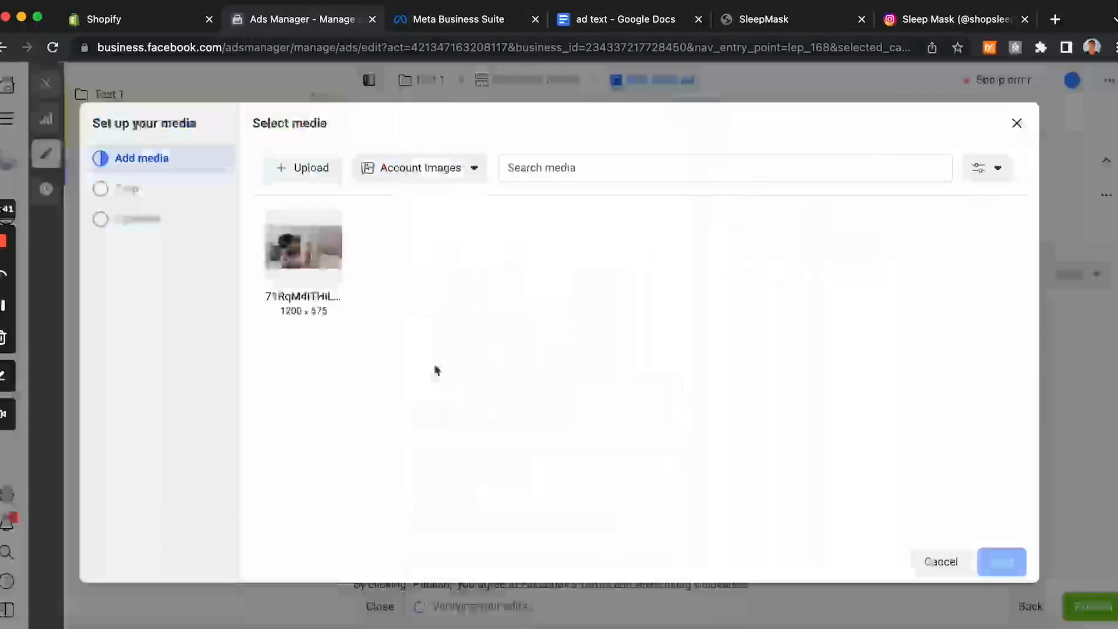
left_click(310, 261)
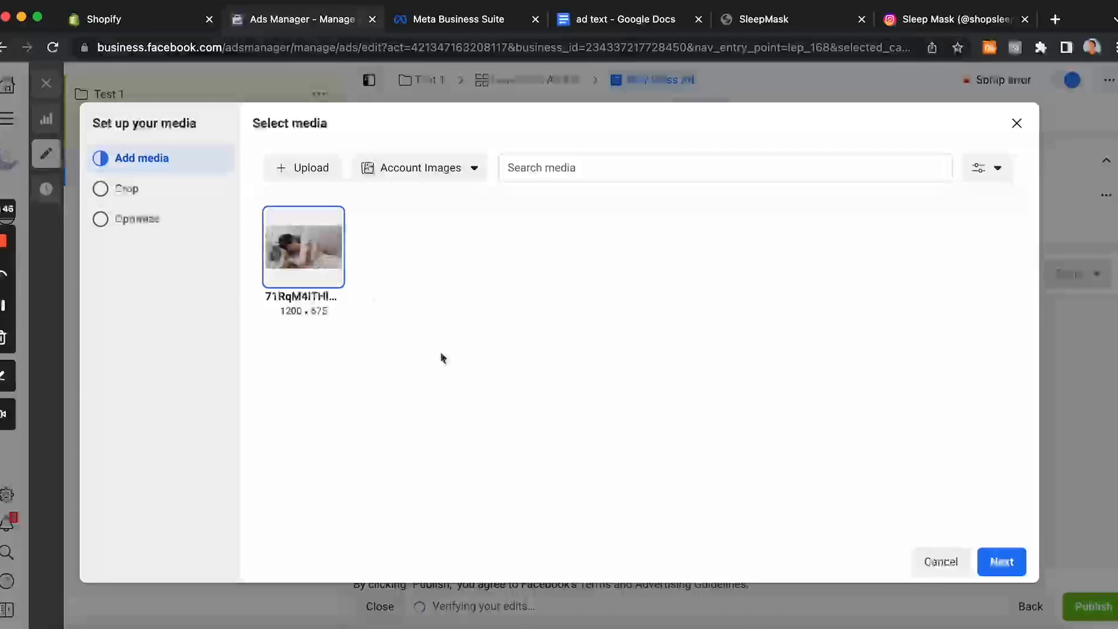
left_click(1002, 561)
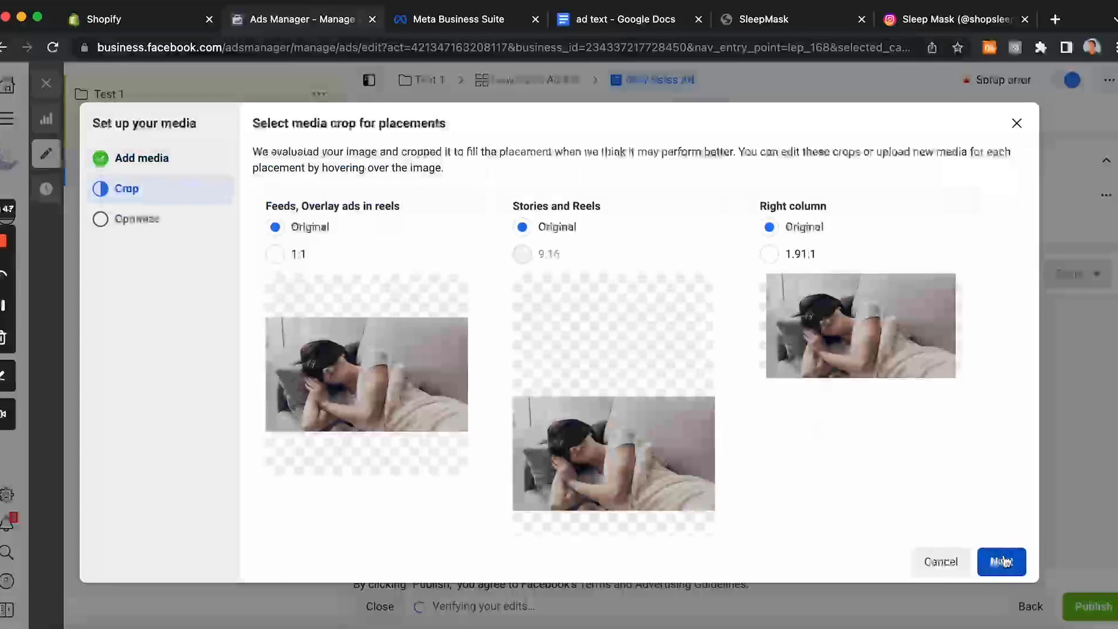
Step: Crop the image to 1:1 for feeds and 1.91:1 for the right column, keeping the default media optimizations
scroll(728, 389, "down", 3)
scroll(728, 389, "up", 2)
scroll(728, 389, "down", 2)
scroll(728, 382, "up", 2)
mouse_move(677, 396)
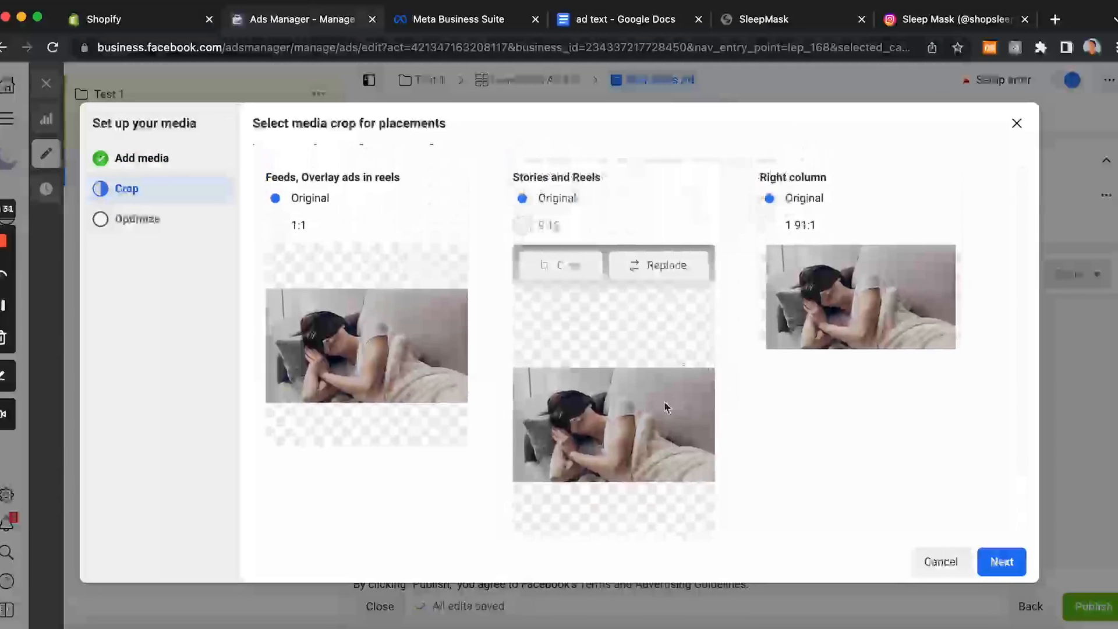
scroll(607, 309, "down", 2)
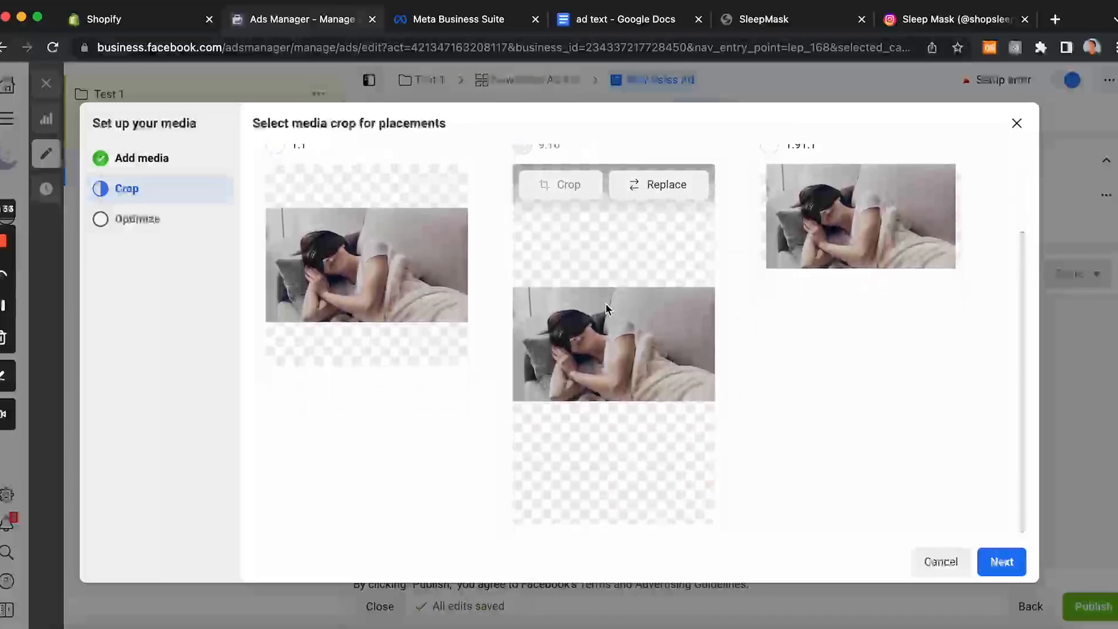
scroll(605, 286, "up", 2)
mouse_move(541, 235)
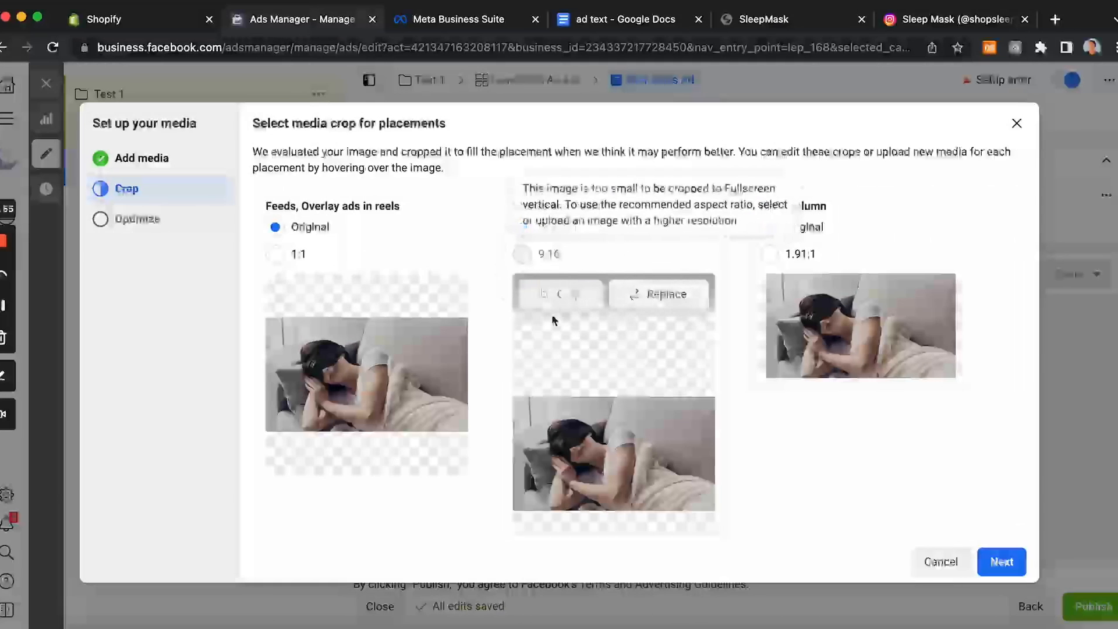
scroll(577, 386, "down", 2)
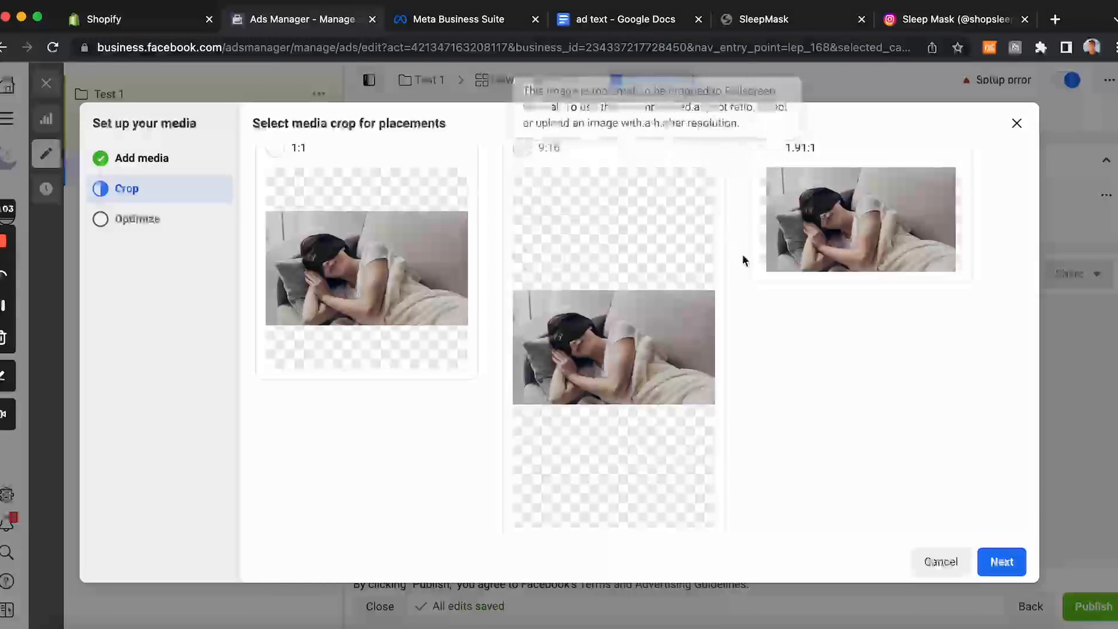
scroll(743, 260, "up", 2)
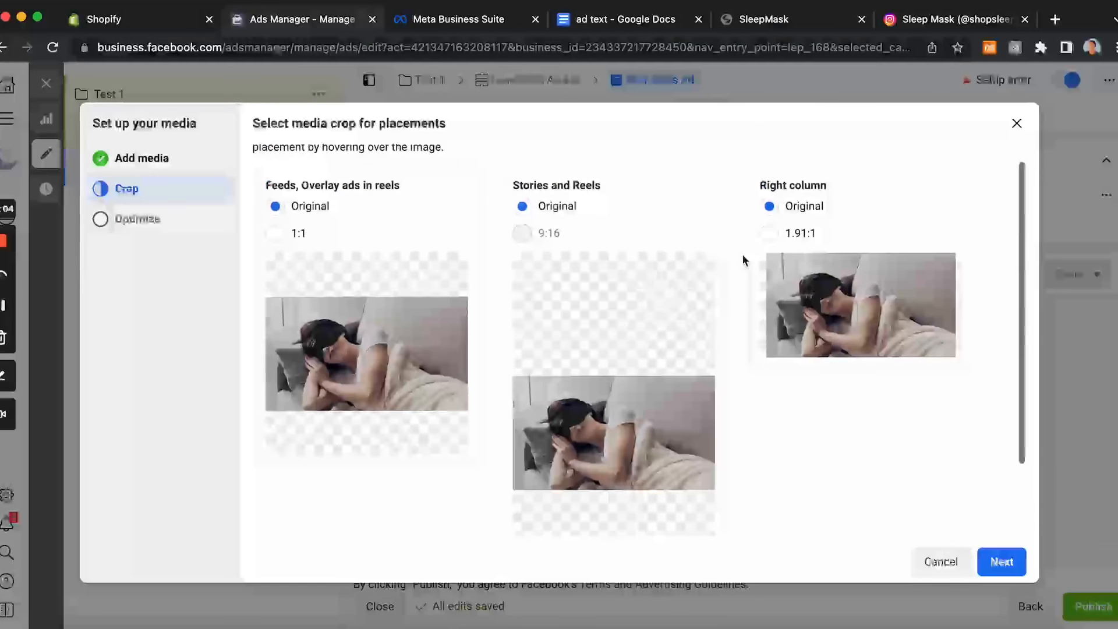
left_click(275, 228)
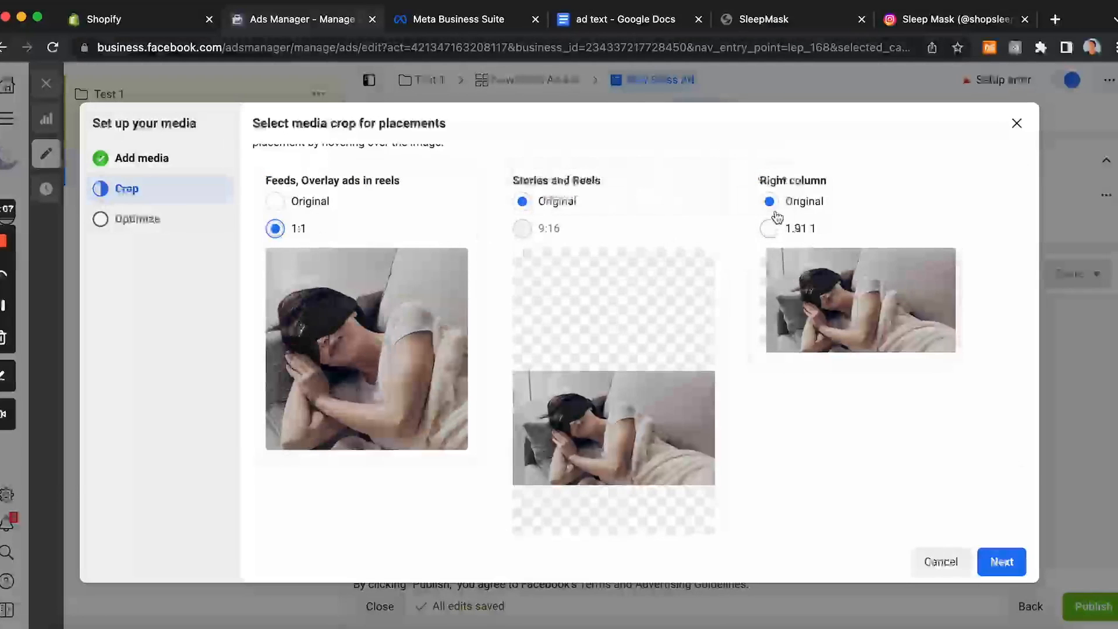
left_click(770, 229)
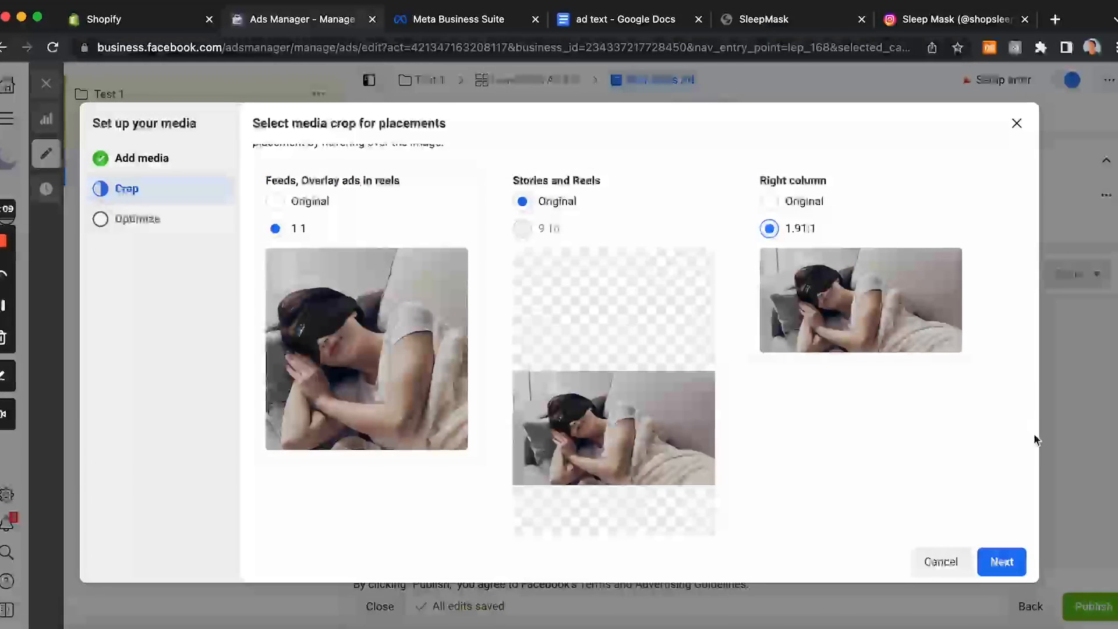
left_click(1002, 563)
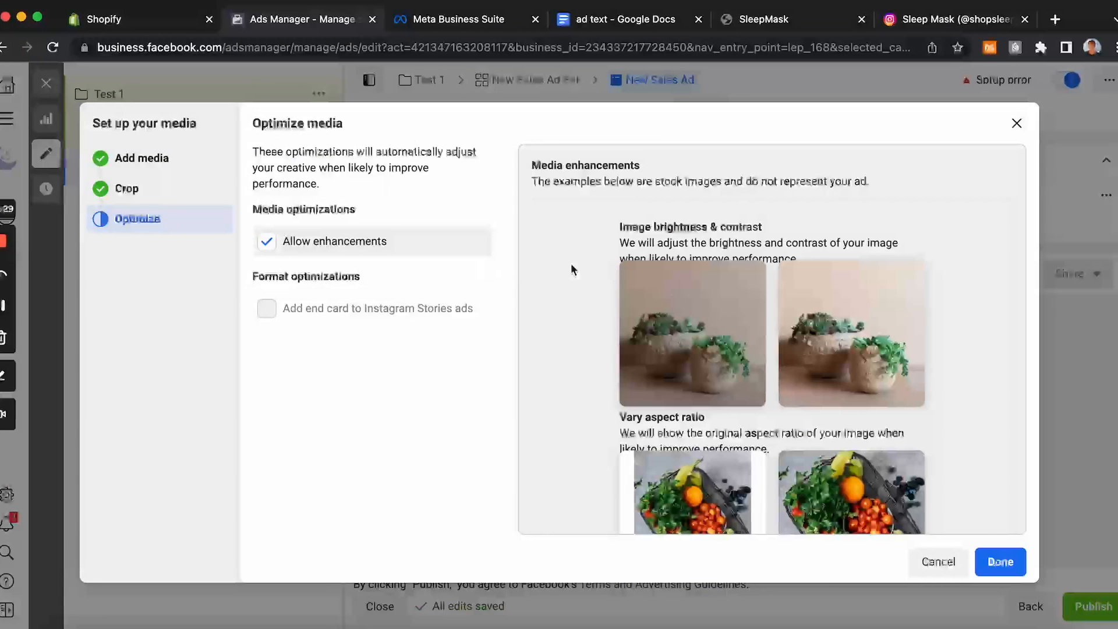
left_click(1000, 562)
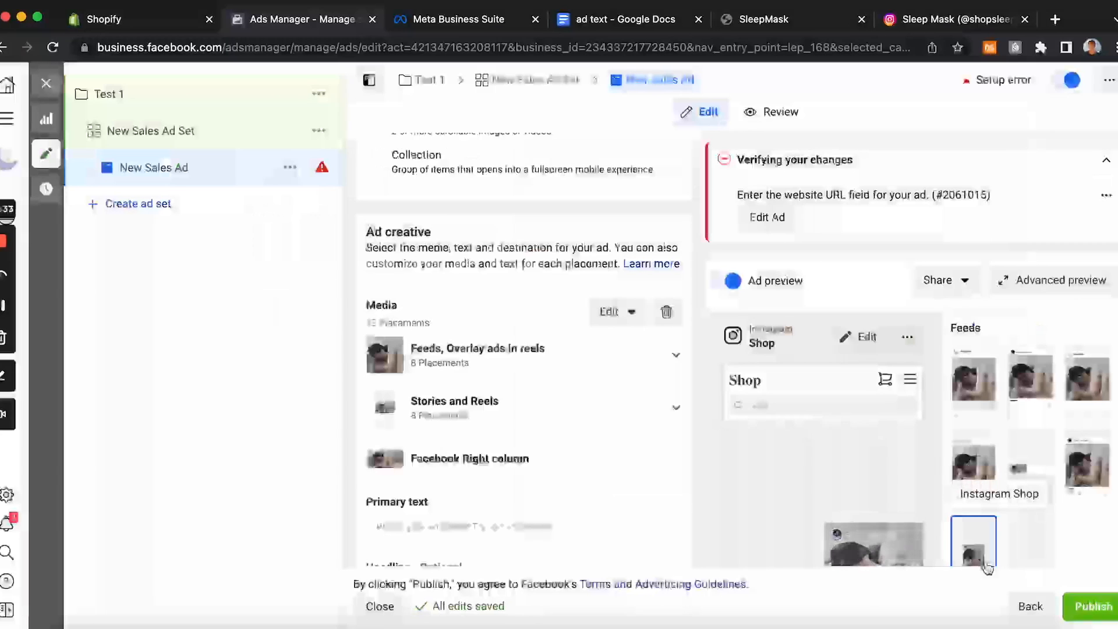
Step: Examine the ad in the advanced placement preview alongside the SleepMask store page, then close the preview
scroll(767, 396, "down", 1)
scroll(970, 388, "down", 1)
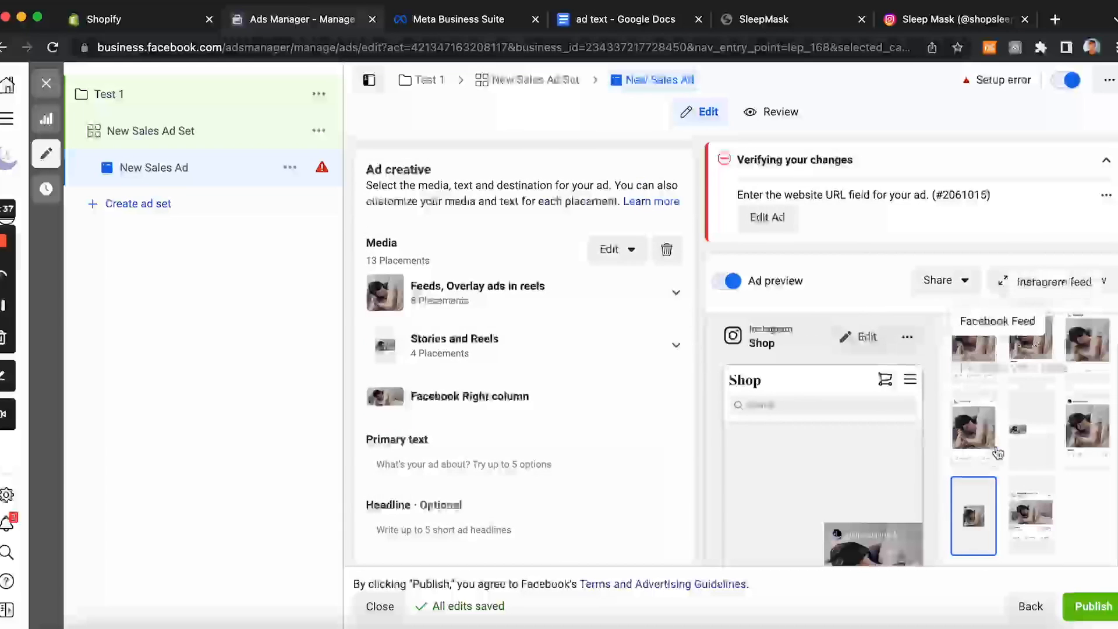
left_click(1021, 286)
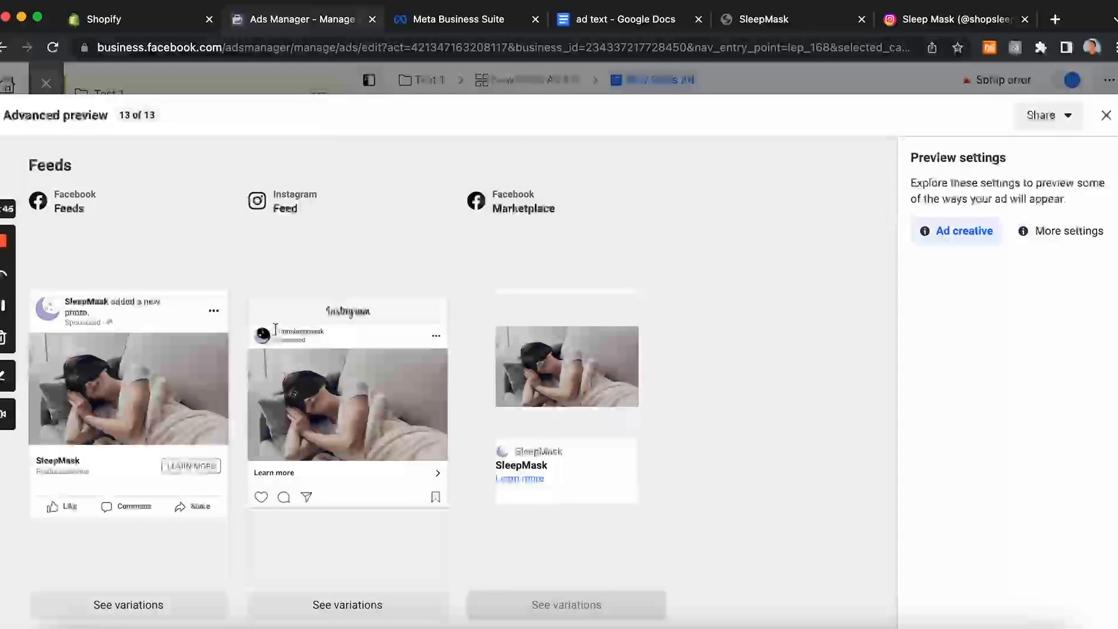
left_click(769, 19)
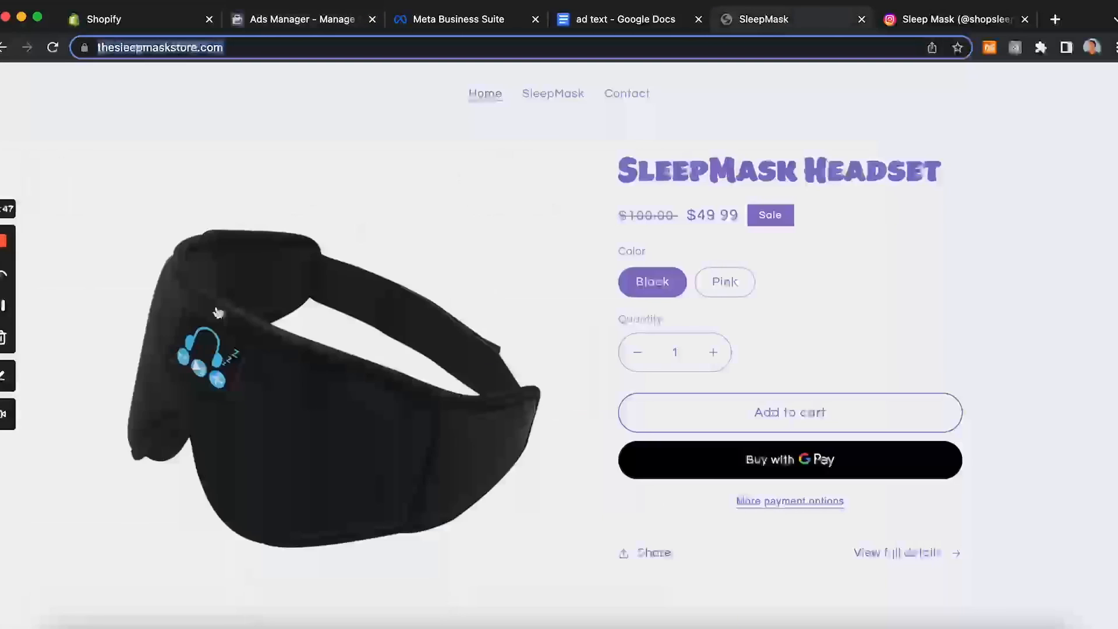
left_click(284, 23)
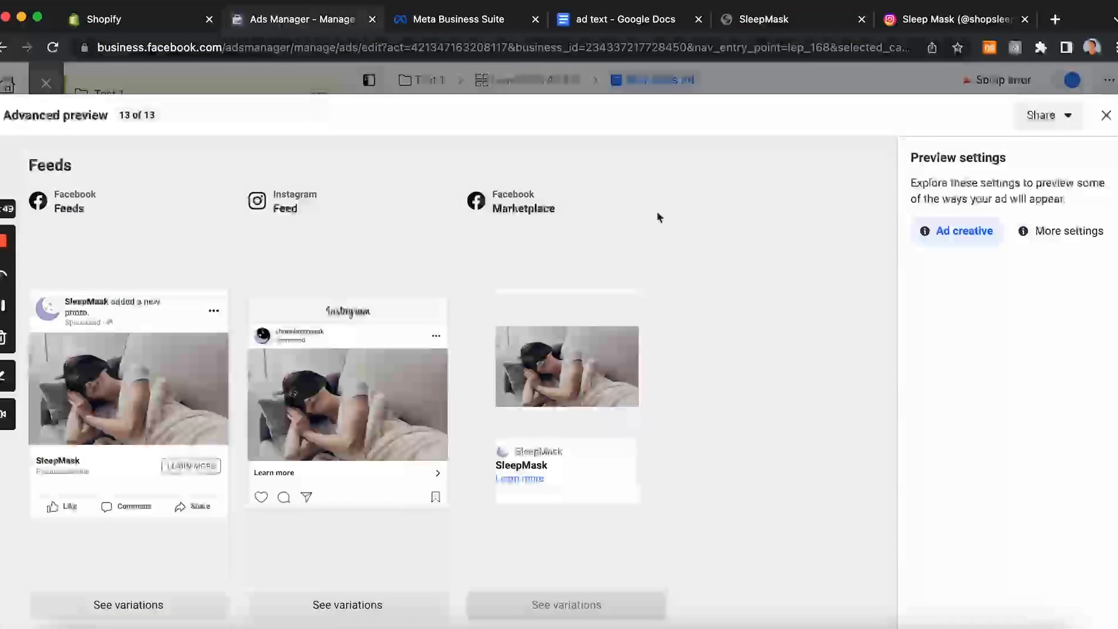
left_click(1105, 114)
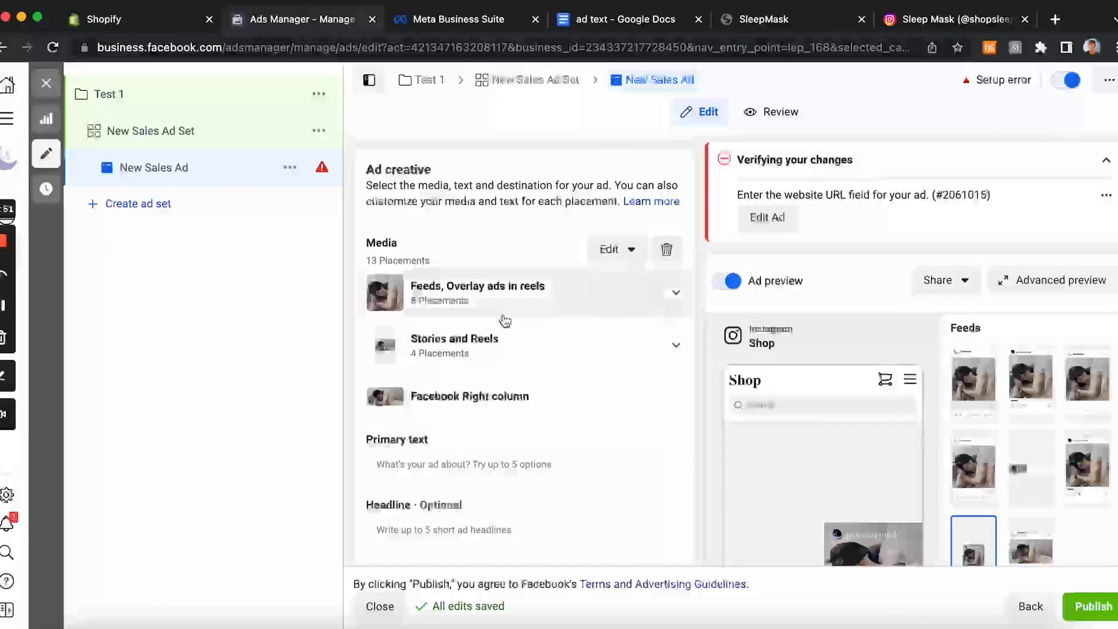
Step: Copy the first paragraph from the ad text document and paste it as the ad's primary text
scroll(504, 321, "down", 3)
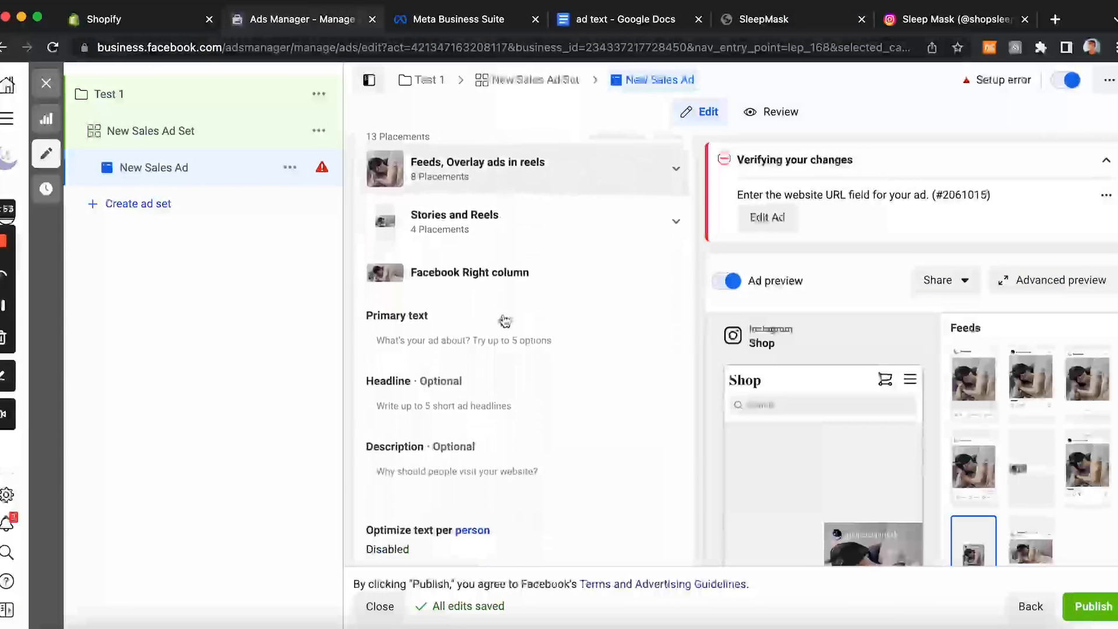
scroll(770, 343, "down", 1)
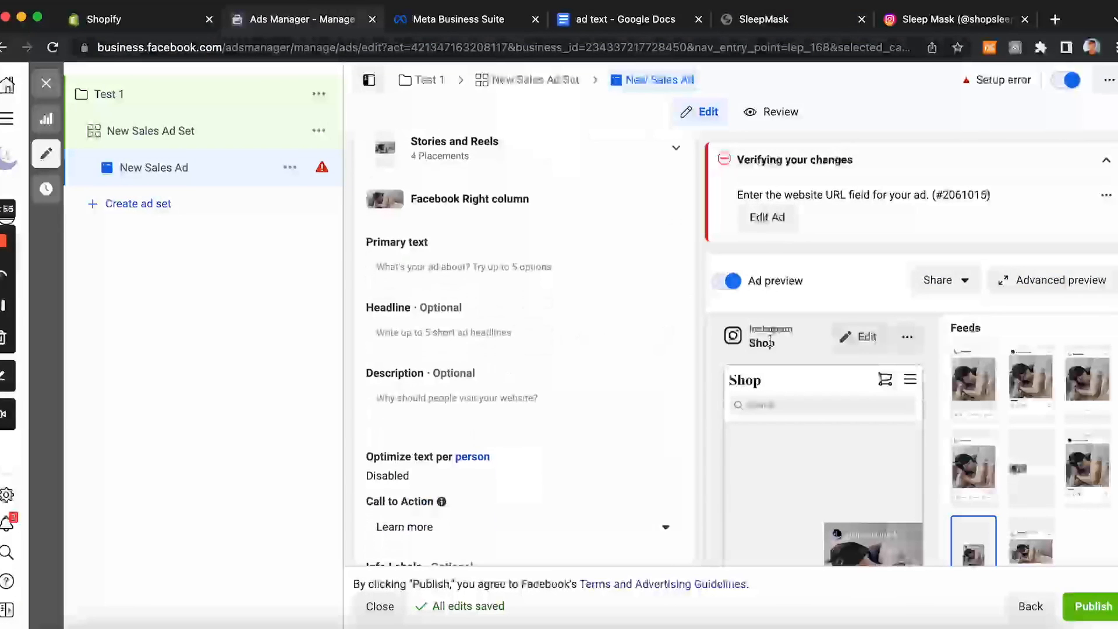
scroll(770, 342, "up", 1)
left_click(544, 291)
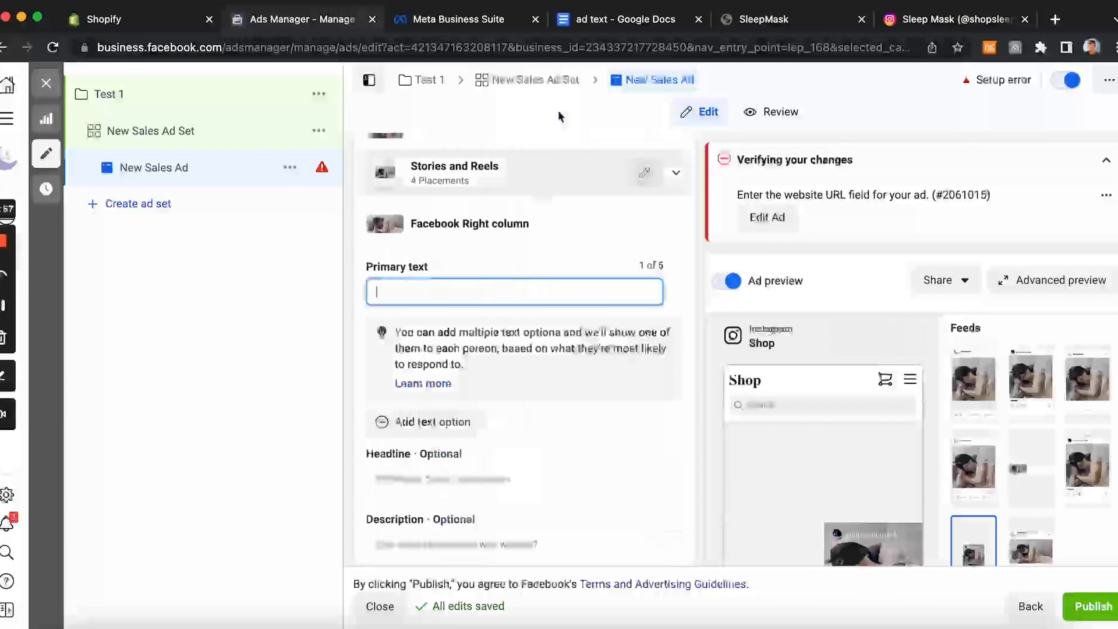
left_click(608, 21)
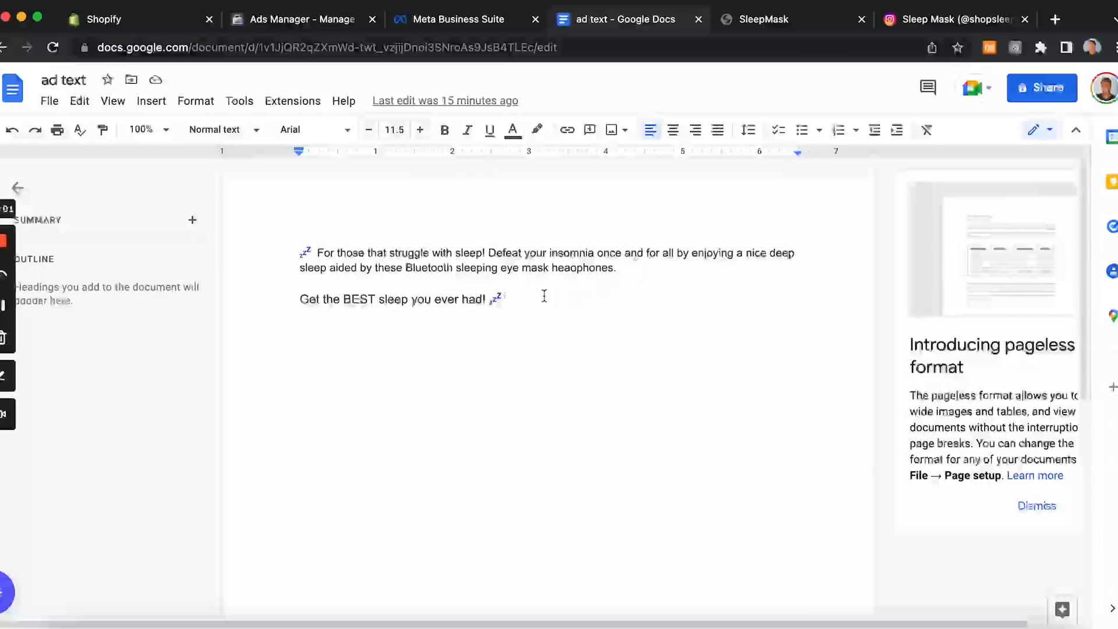
left_click(324, 19)
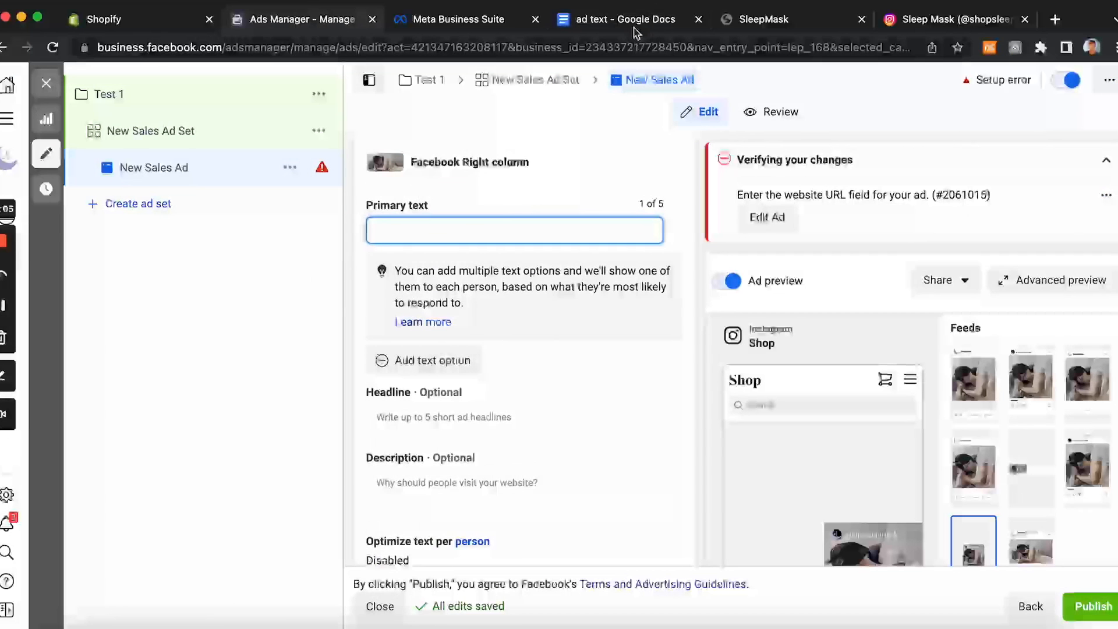
left_click(611, 22)
left_click_drag(646, 273, 323, 219)
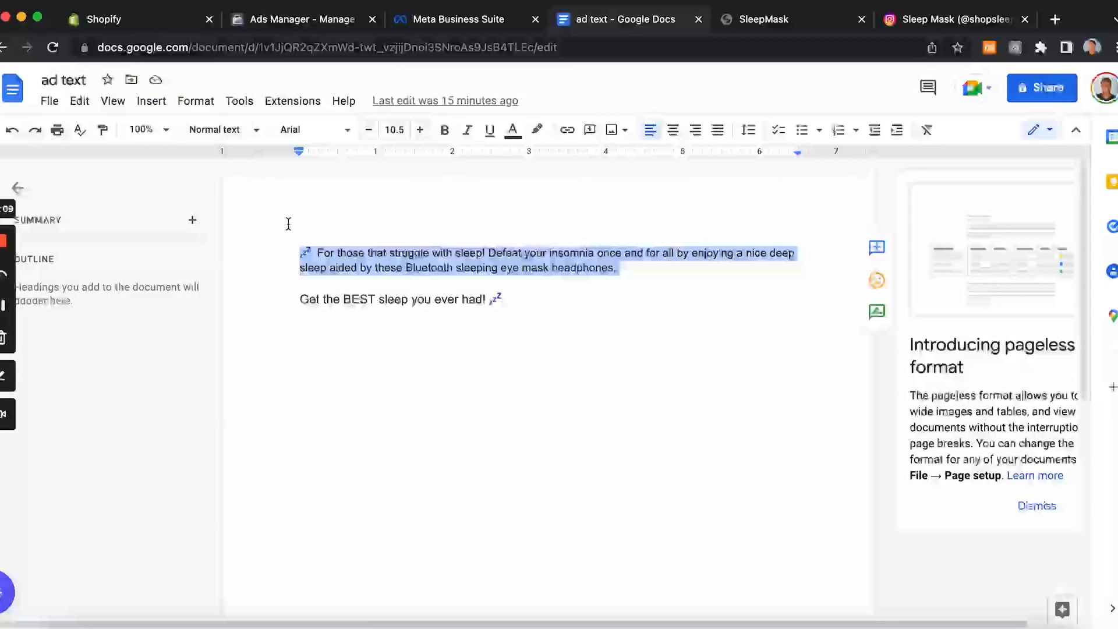
left_click(294, 28)
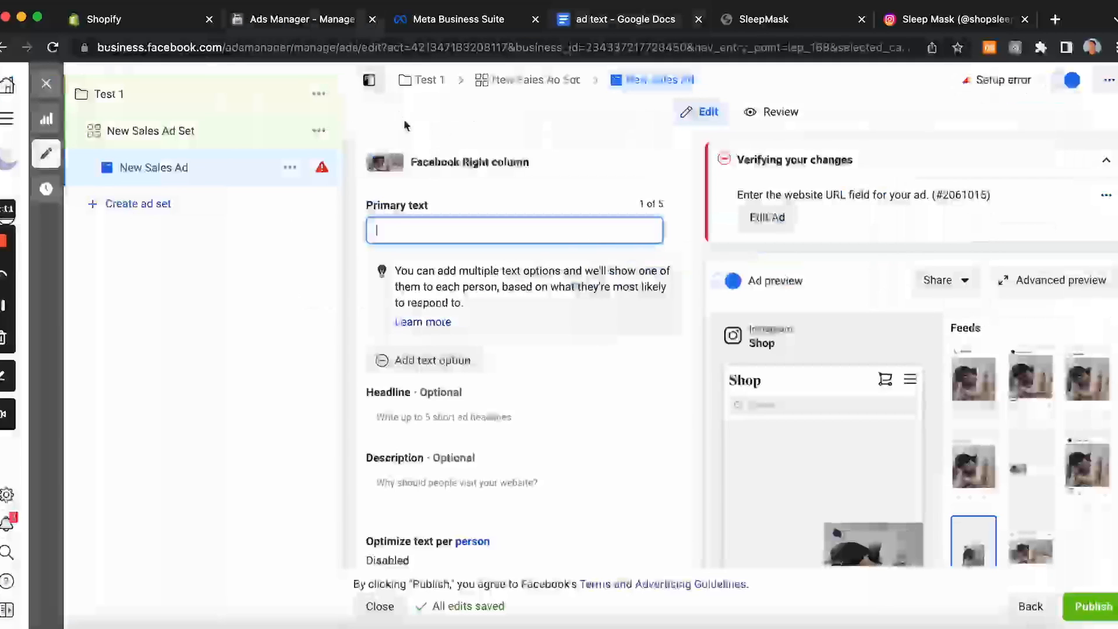
type("💤 For those that struggle with sleep! Defeat your insomnia once and for all by enjoying a nice deep sleep aided by these Bluetooth sleeping eye mask headphones.")
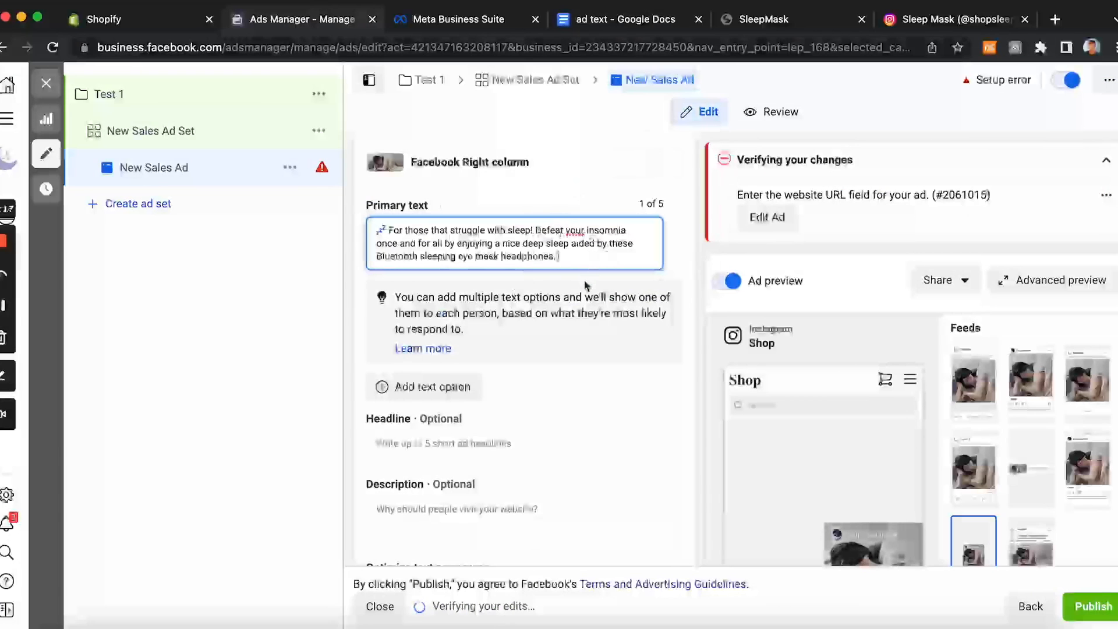
left_click(534, 232)
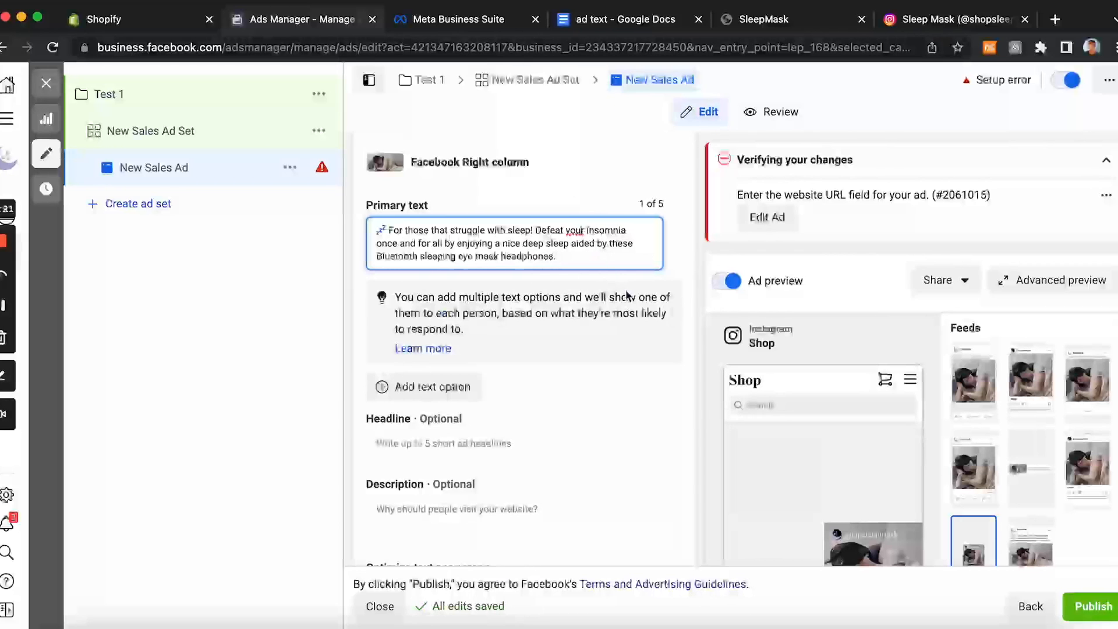
Step: Copy "Get the BEST sleep you ever had!" from the document and paste it as the headline
left_click(590, 26)
mouse_move(515, 310)
left_mouse_down()
mouse_move(295, 289)
mouse_move(300, 301)
mouse_move(509, 303)
left_mouse_up()
key("super+c")
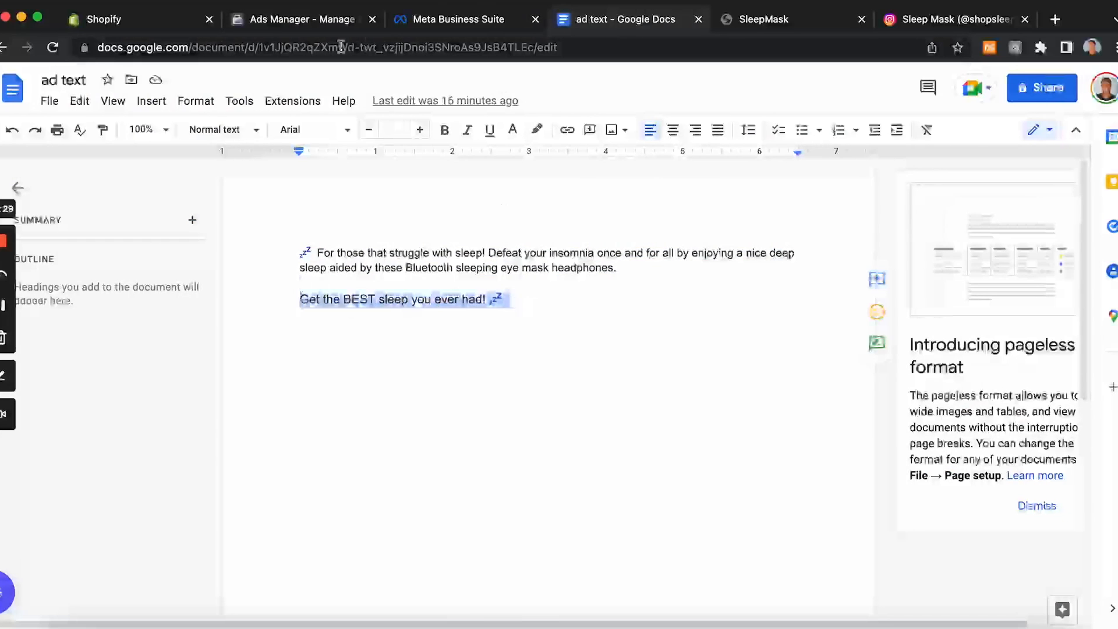
left_click(338, 21)
left_click(497, 446)
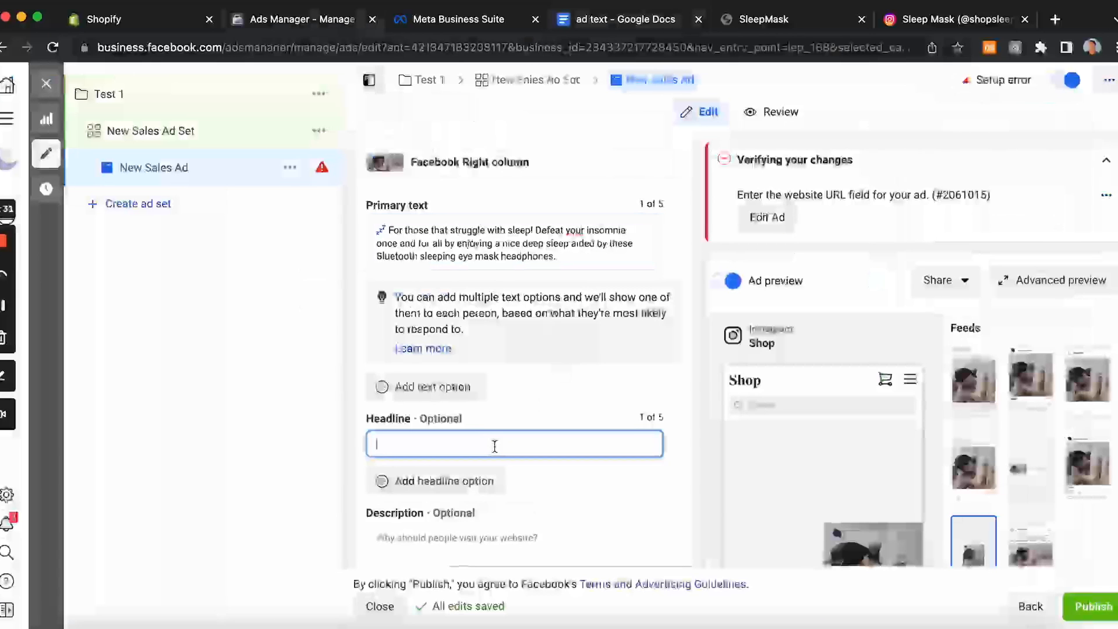
key("super+v")
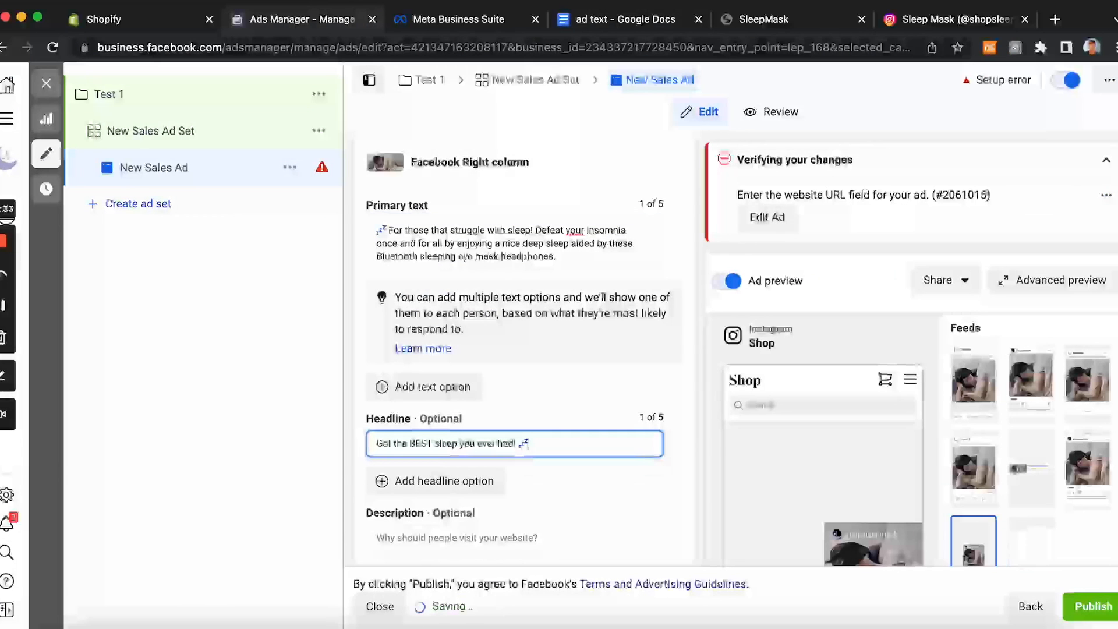
Step: Copy the primary text and paste it into the description field
left_click_drag(557, 256, 375, 228)
key("super+c")
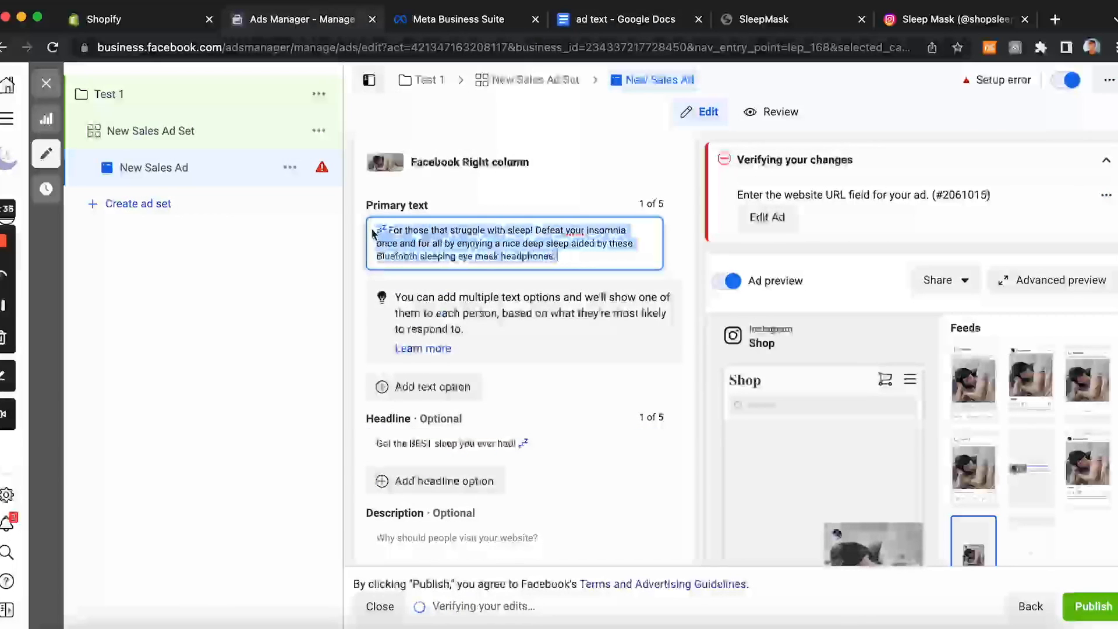
scroll(494, 367, "down", 2)
left_click(460, 449)
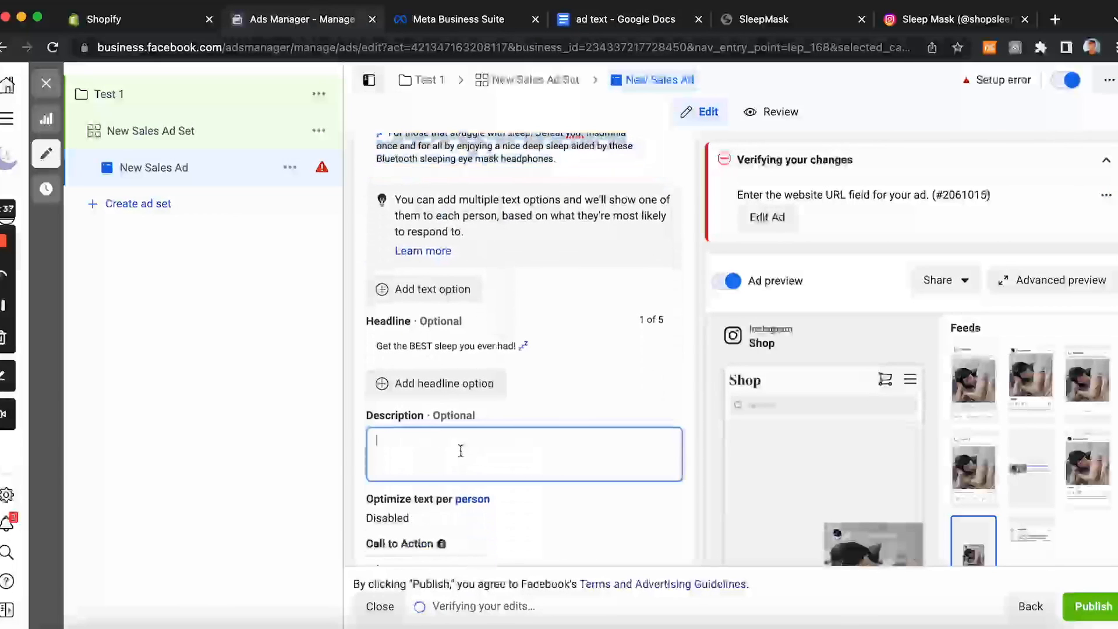
key("super+v")
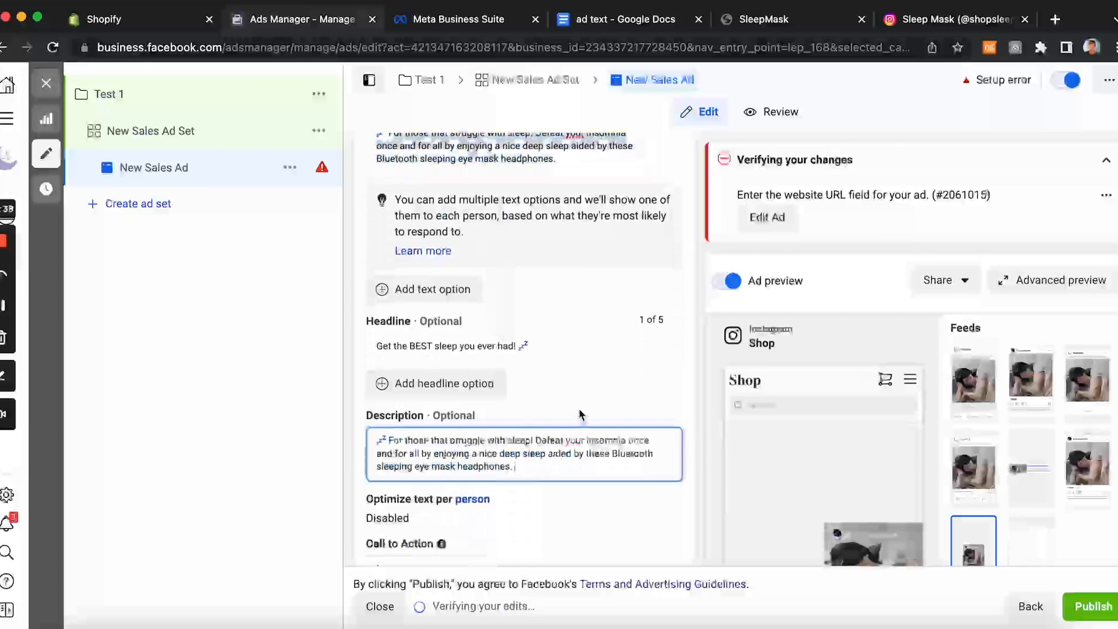
Step: Review the Call to Action options and keep Learn more as the button
scroll(580, 415, "down", 2)
scroll(579, 411, "down", 3)
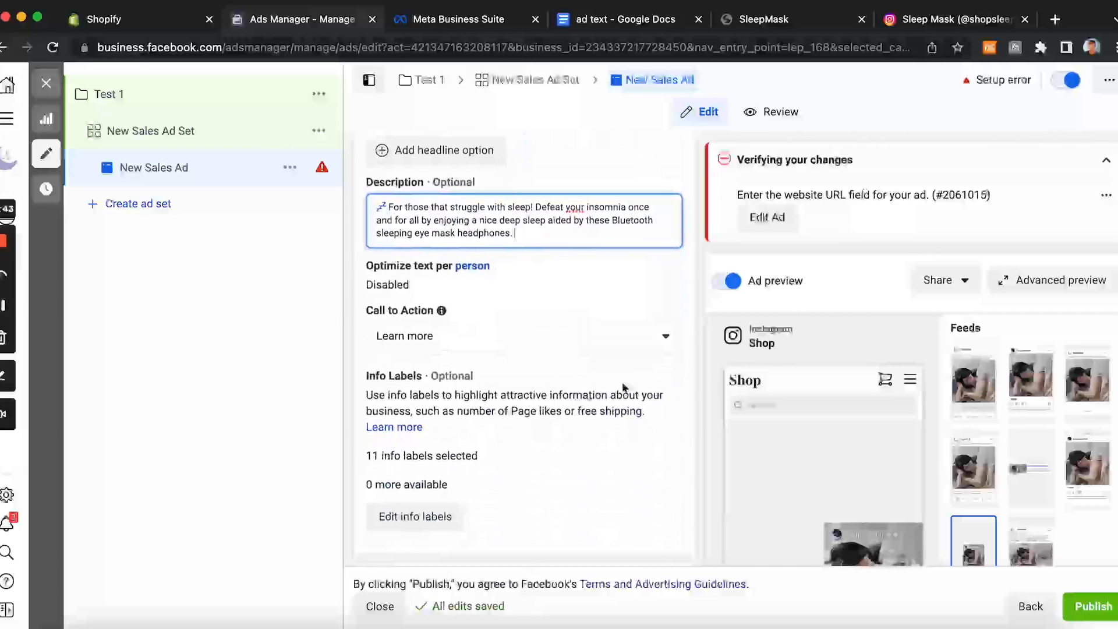
left_click(663, 342)
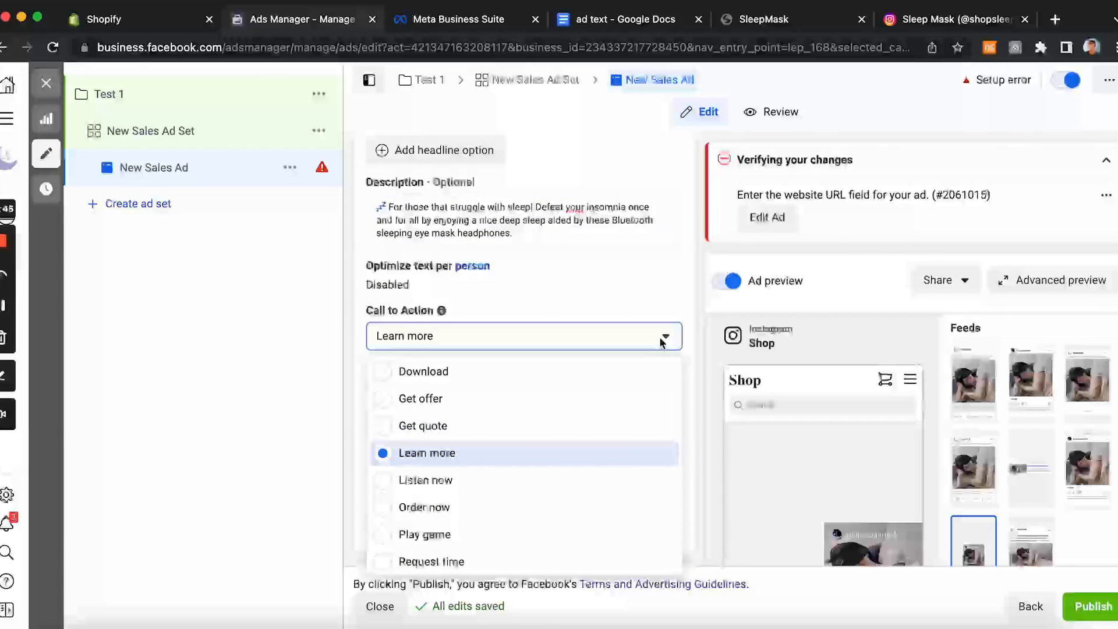
scroll(524, 457, "down", 3)
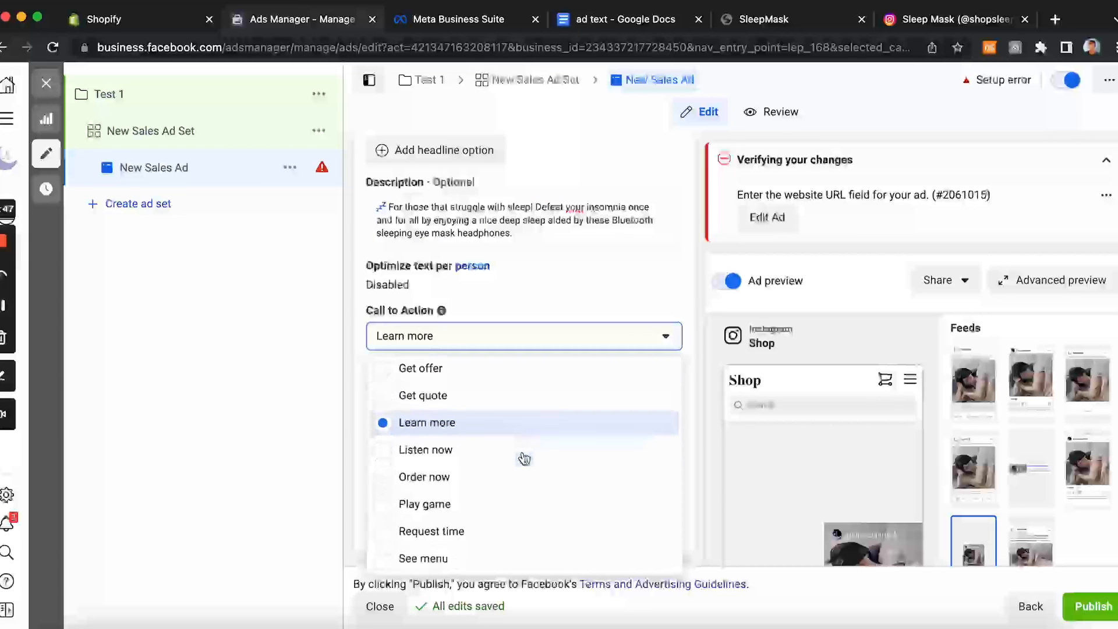
scroll(526, 451, "up", 2)
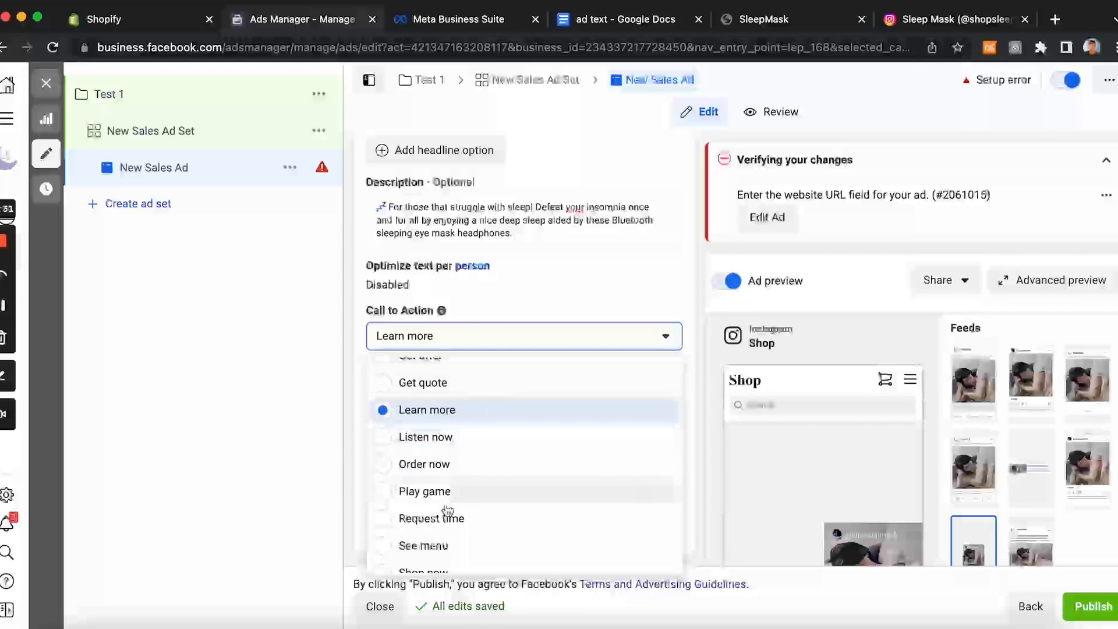
scroll(460, 443, "down", 2)
scroll(455, 448, "up", 3)
left_click(659, 313)
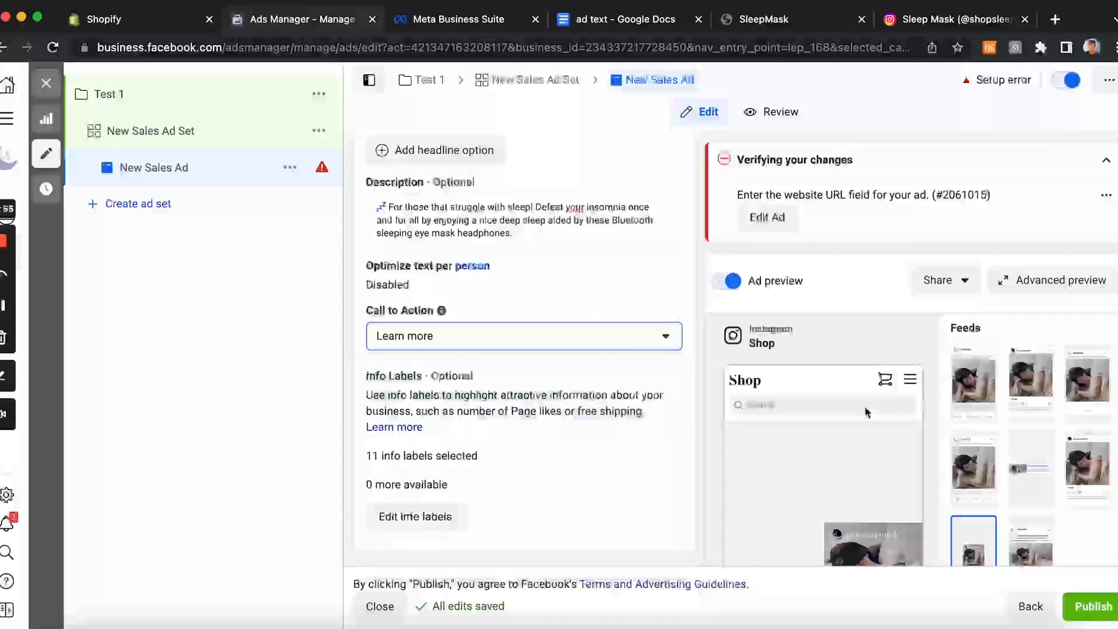
Step: Open the ad's advanced preview and close it again
scroll(996, 444, "down", 2)
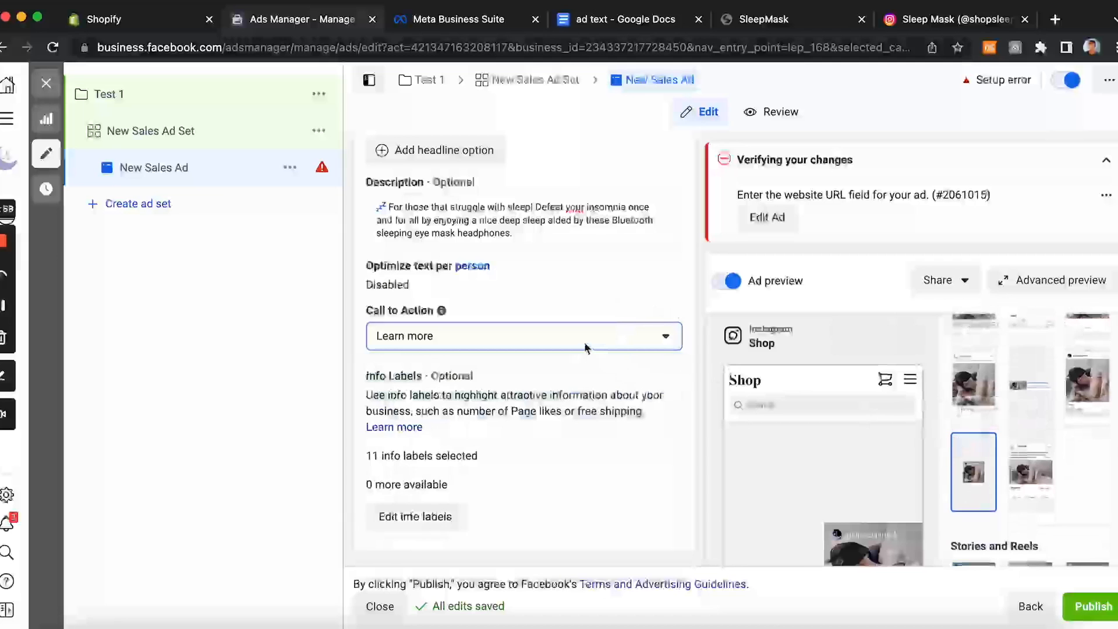
scroll(587, 347, "up", 1)
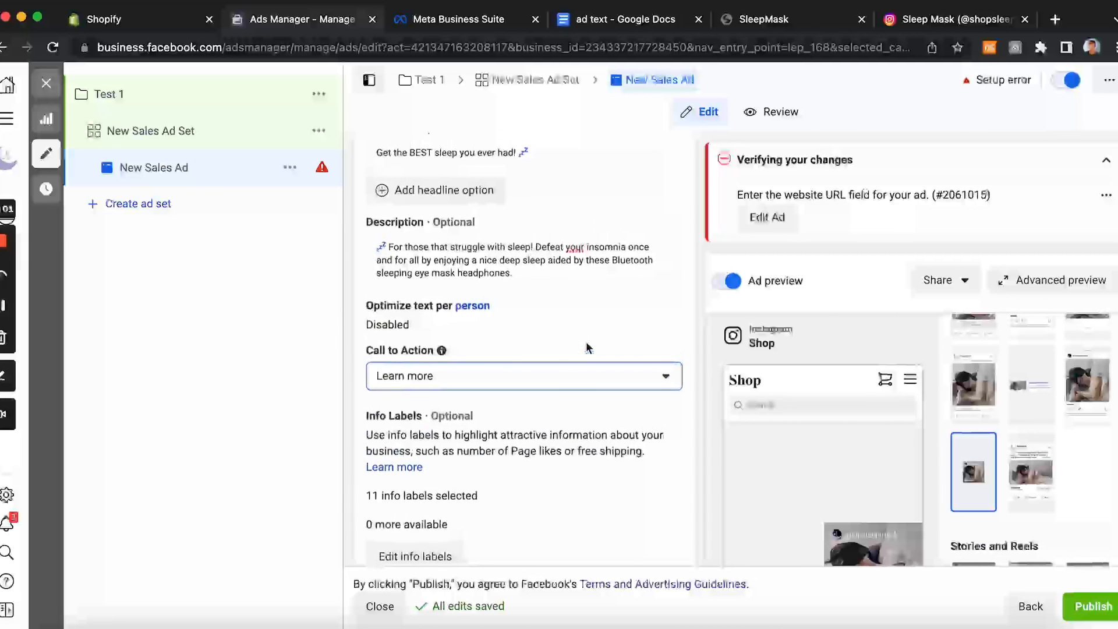
left_click(1043, 282)
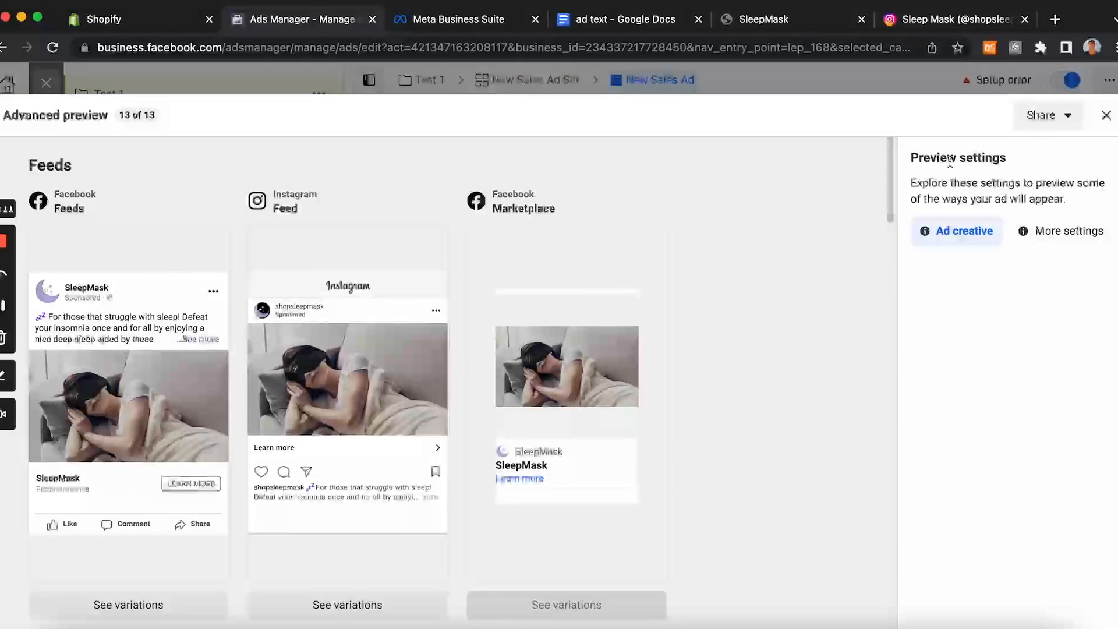
left_click(1106, 114)
Step: Copy the store's address from the SleepMask page and paste it as the ad's Website URL
scroll(517, 374, "down", 6)
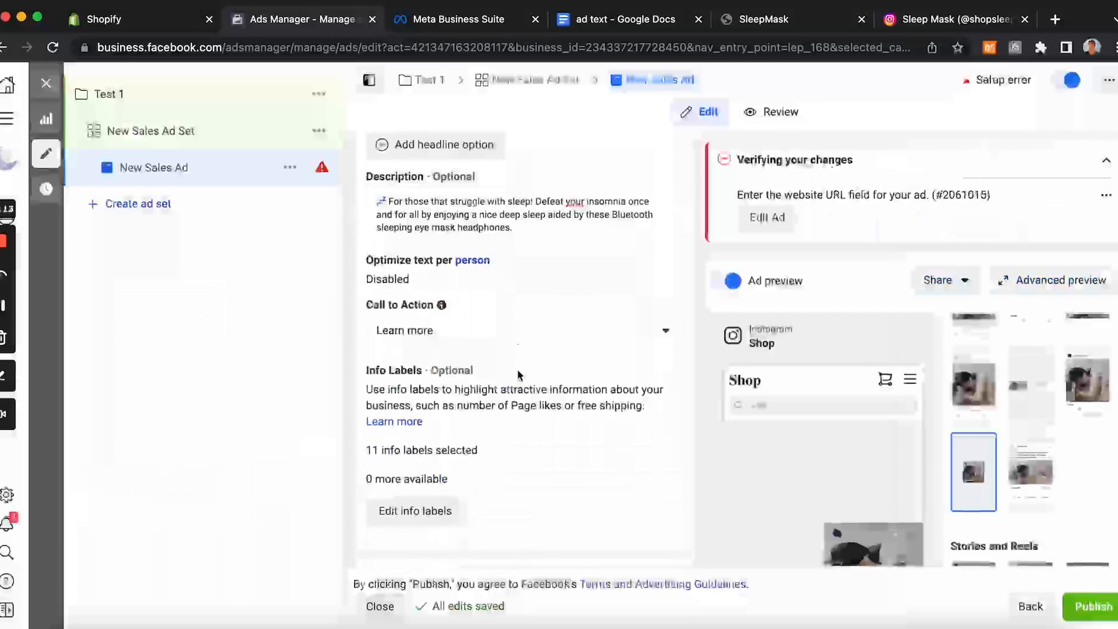
scroll(518, 376, "down", 1)
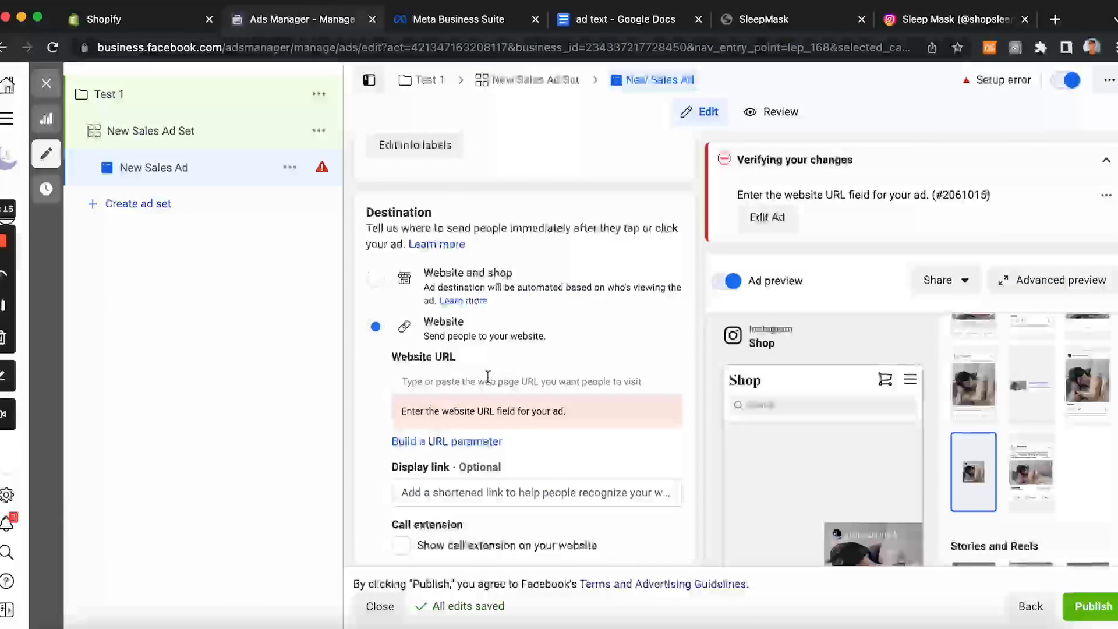
left_click(489, 378)
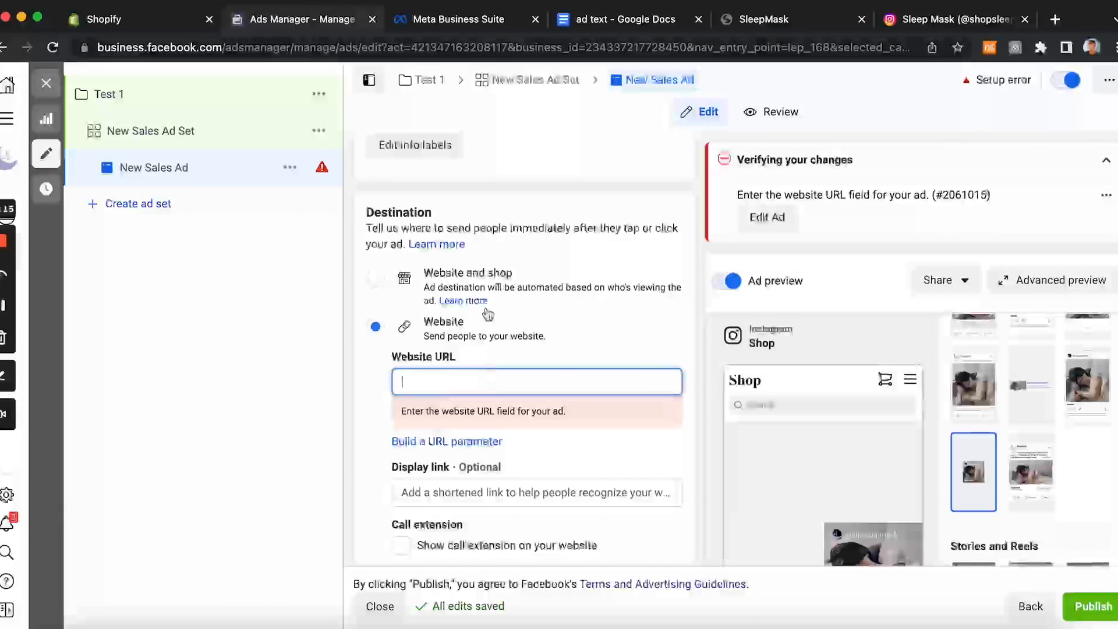
left_click(770, 22)
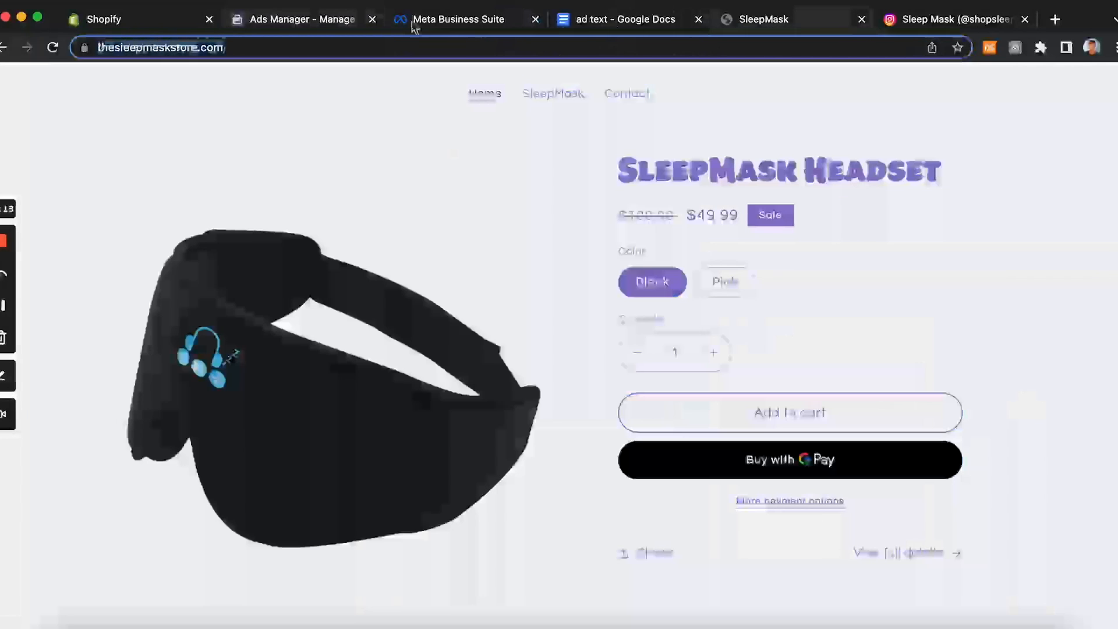
left_click(318, 22)
type("https://thesleepmaskstore.com/")
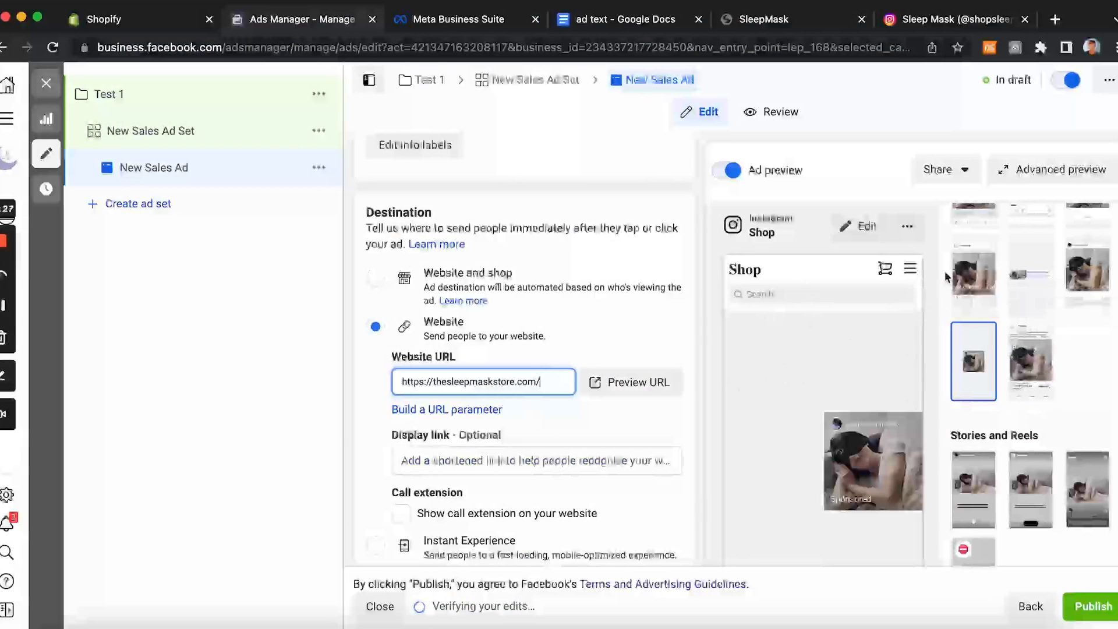
Step: Examine the ad across all placements in the advanced preview, then close it
left_click(1014, 171)
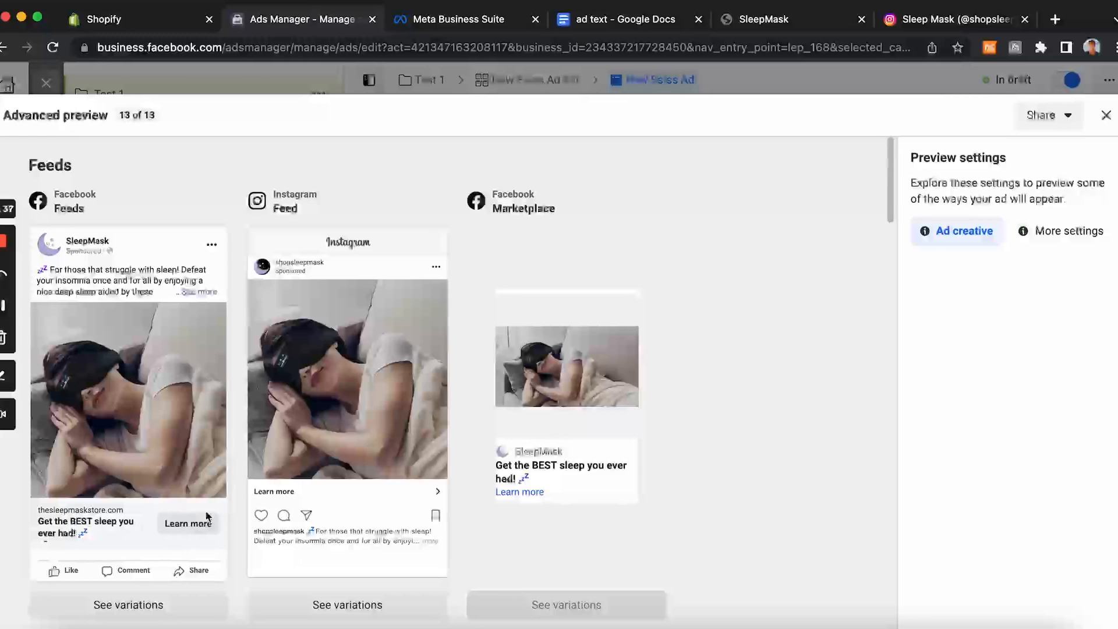
scroll(196, 518, "down", 1)
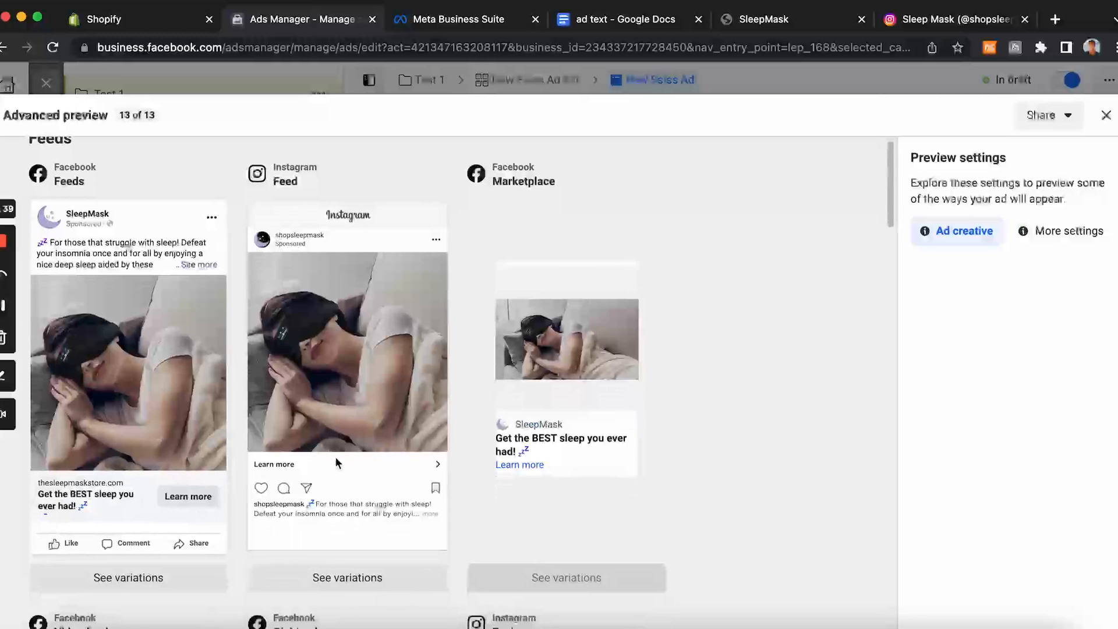
scroll(319, 463, "down", 5)
scroll(320, 464, "down", 2)
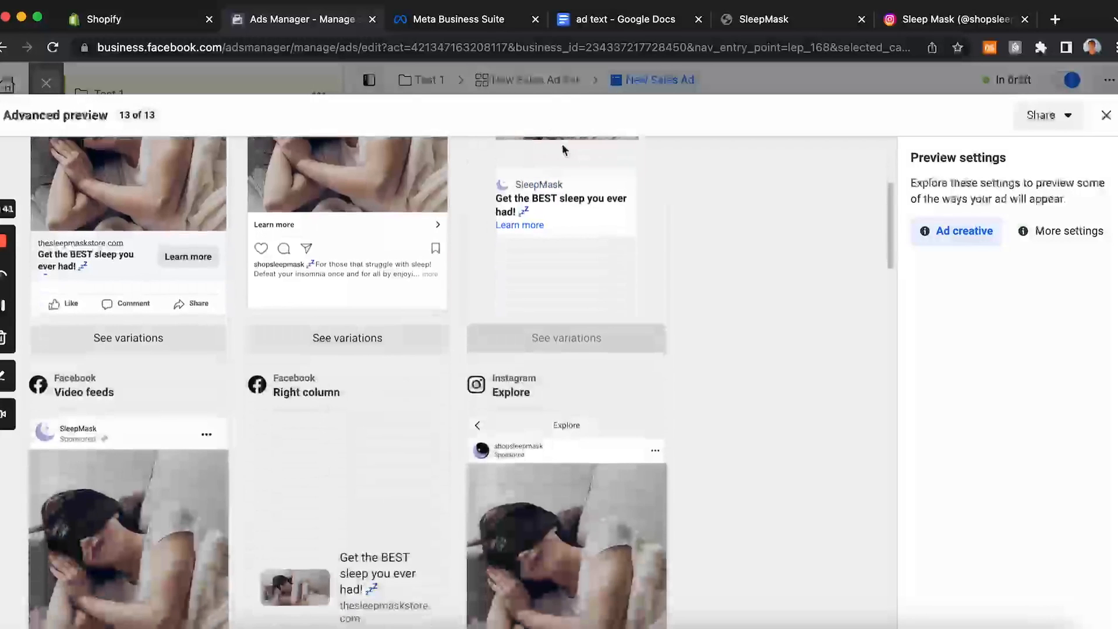
scroll(477, 332, "down", 4)
scroll(474, 340, "down", 5)
scroll(475, 341, "up", 5)
scroll(474, 342, "up", 10)
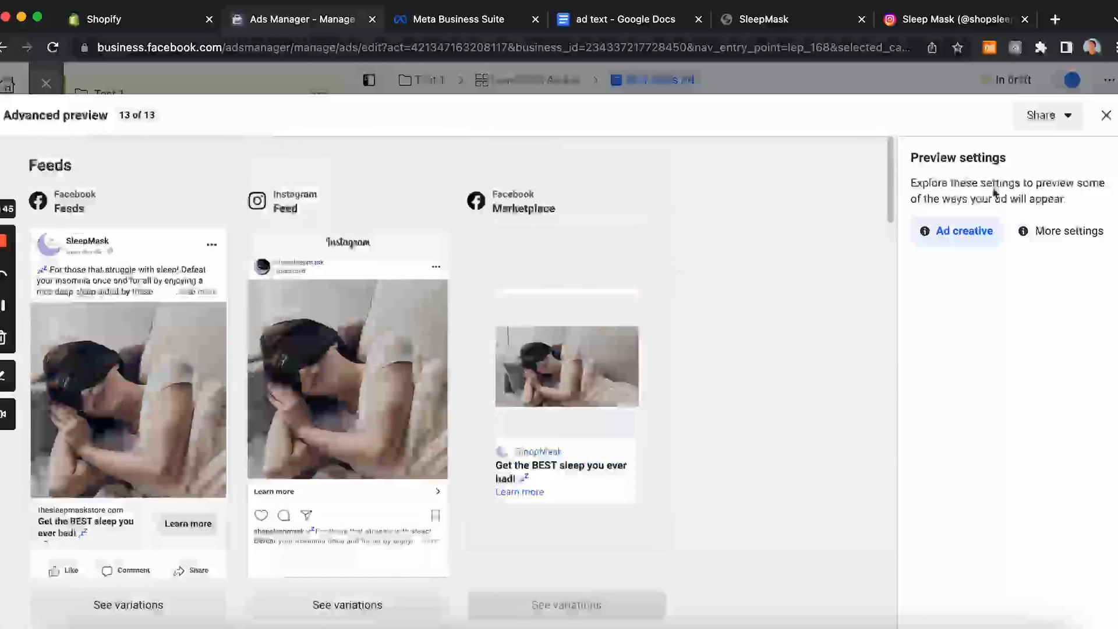
left_click(1106, 115)
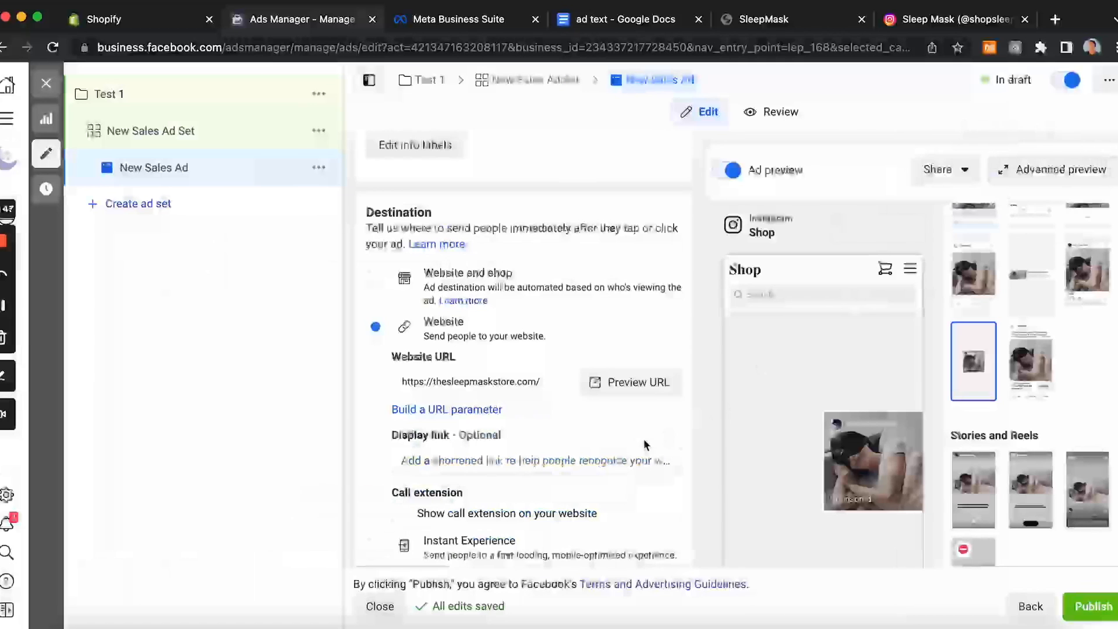
Step: Publish the campaign, ad set and ad, then view and close the publishing details
scroll(644, 438, "down", 5)
scroll(644, 439, "down", 6)
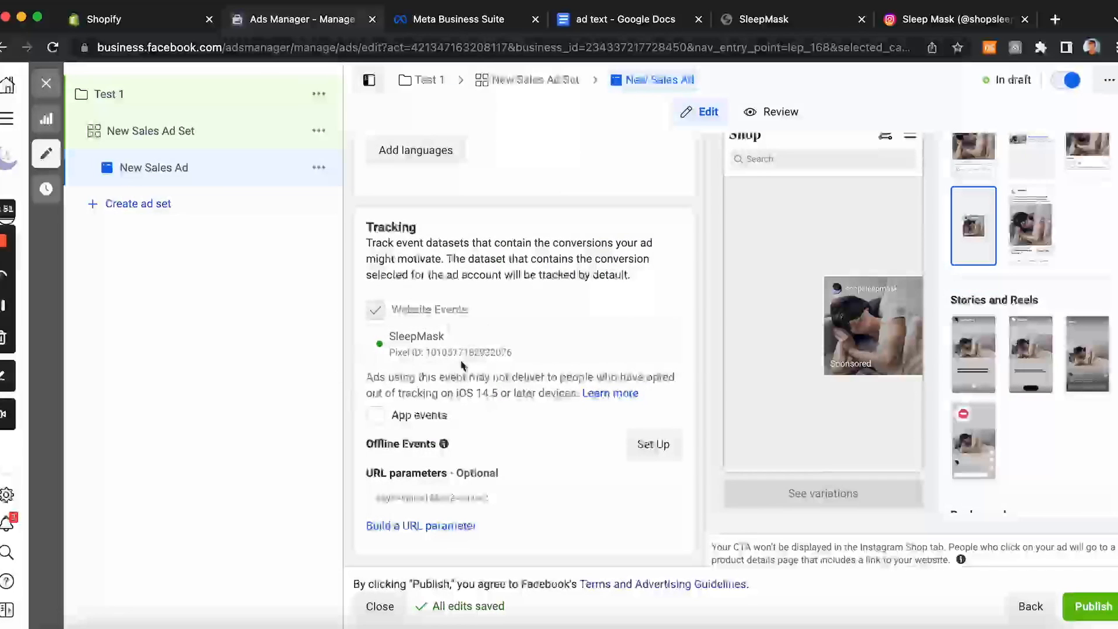
scroll(687, 431, "up", 3)
scroll(687, 431, "up", 9)
scroll(688, 431, "up", 9)
scroll(687, 431, "up", 10)
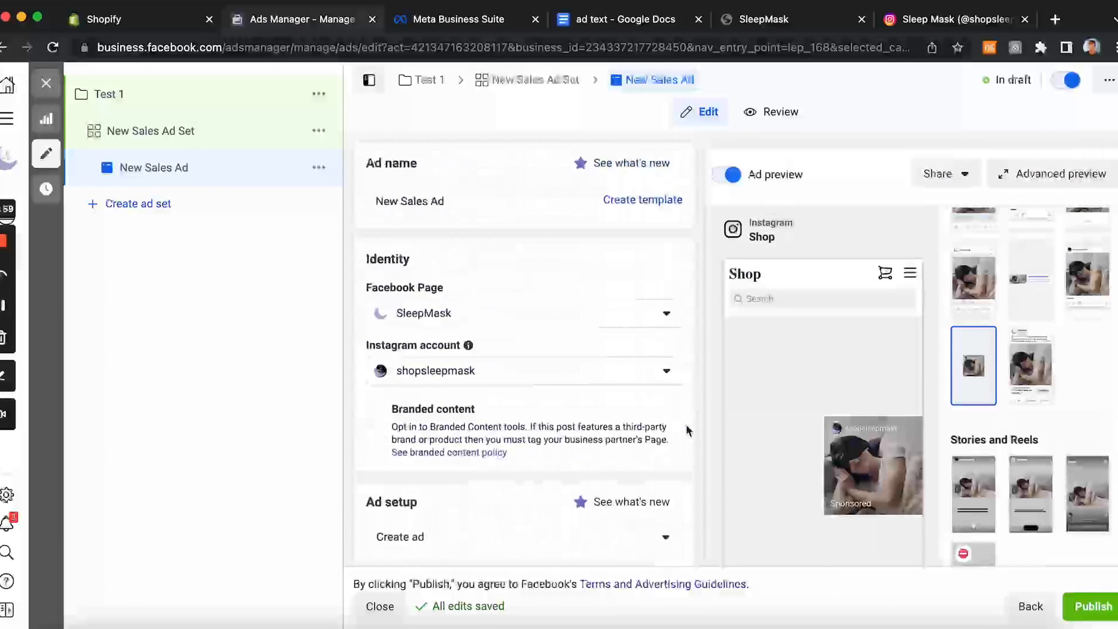
scroll(688, 431, "down", 15)
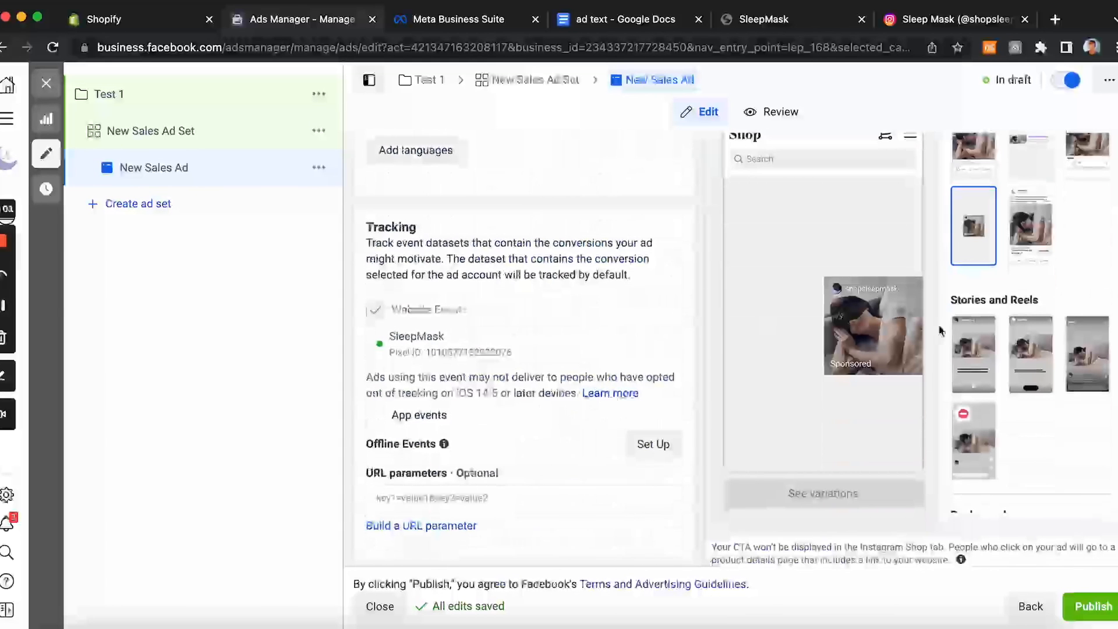
left_click(1094, 606)
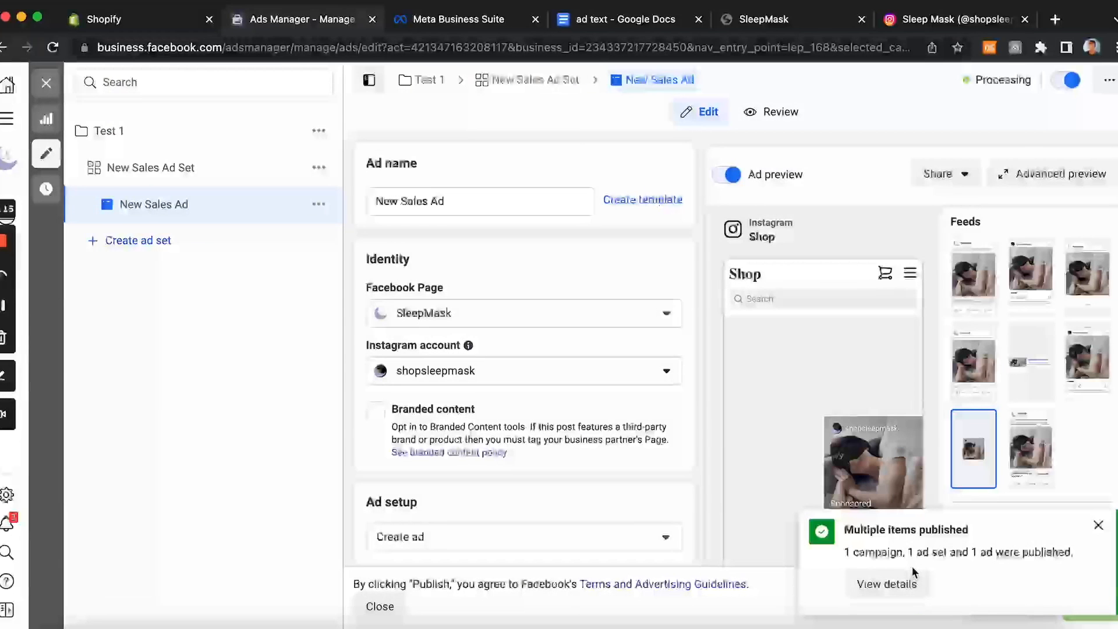
left_click(887, 584)
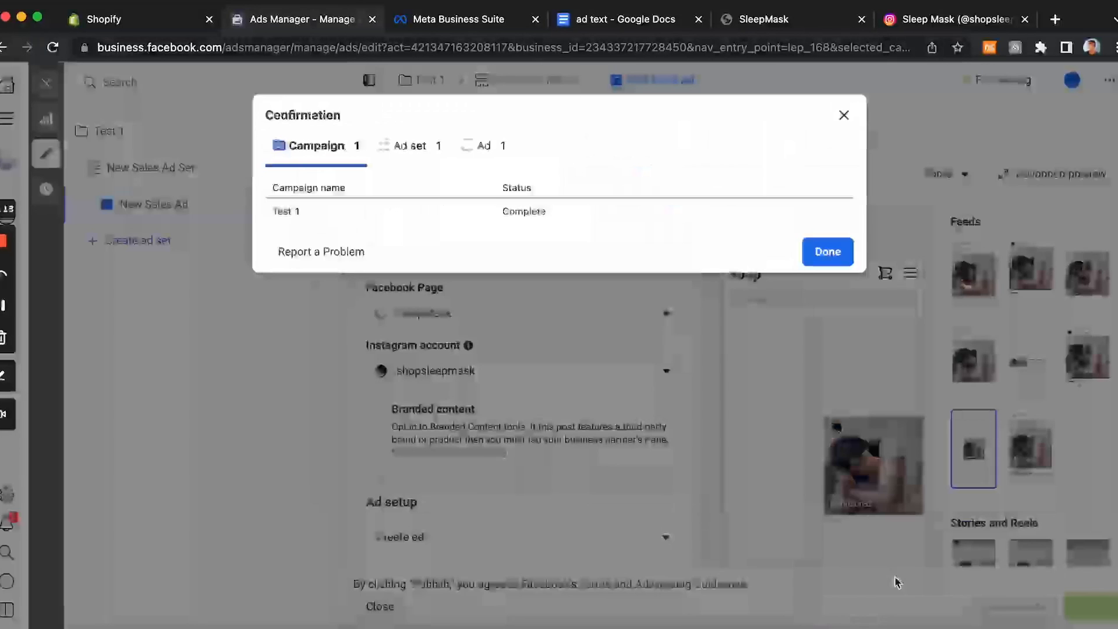
left_click(845, 119)
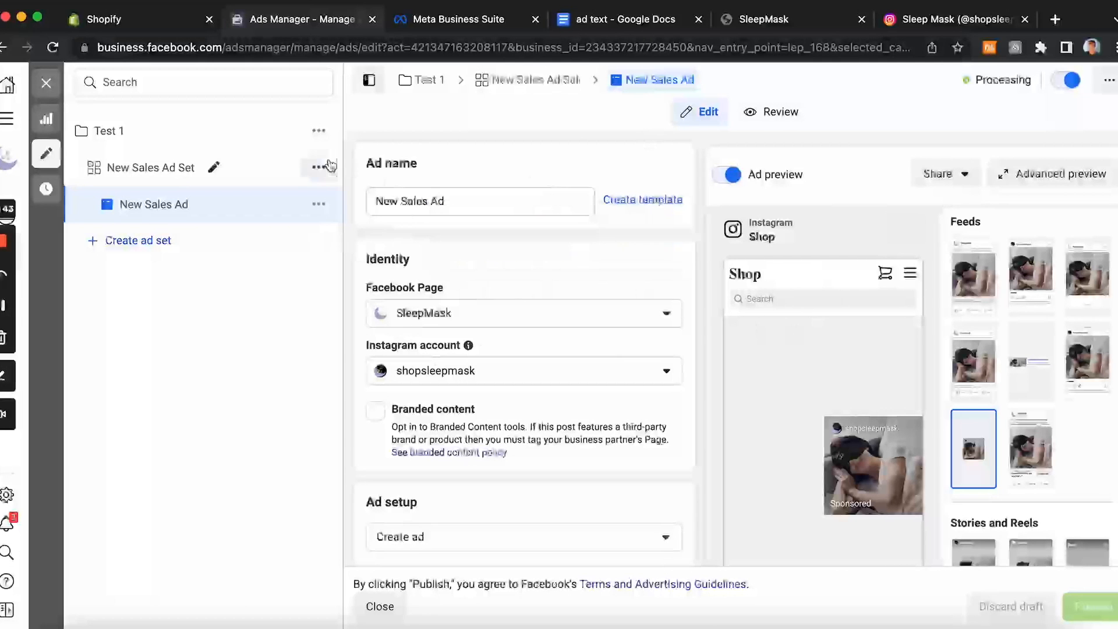
Step: Review the ad set's budget and schedule settings, then close the editor
left_click(187, 176)
scroll(446, 310, "down", 4)
scroll(447, 315, "down", 12)
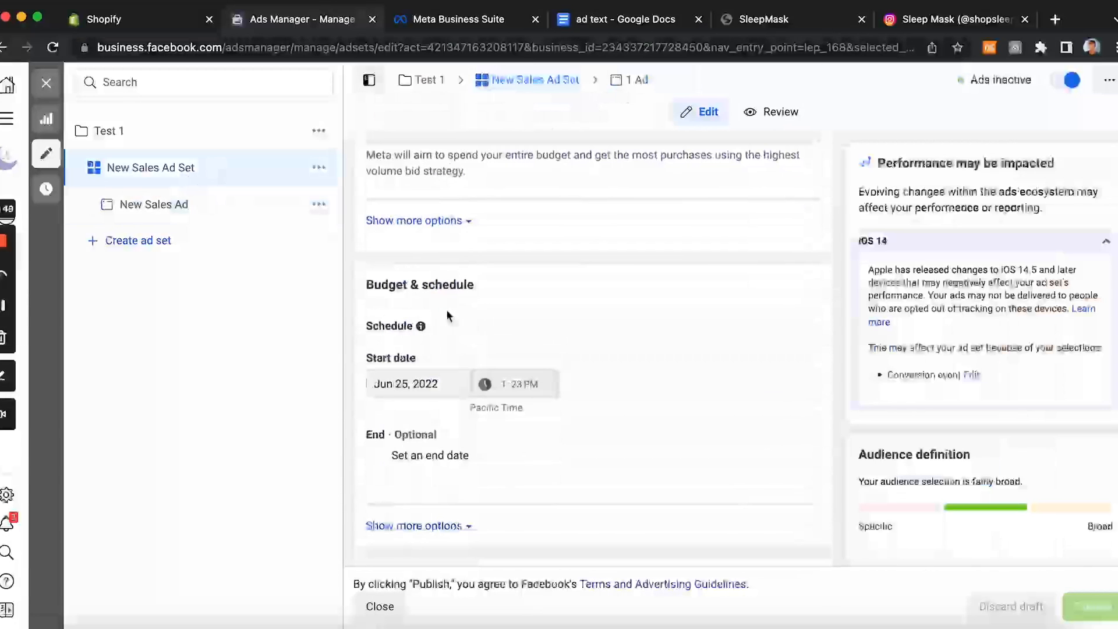
scroll(446, 309, "down", 3)
scroll(449, 317, "up", 5)
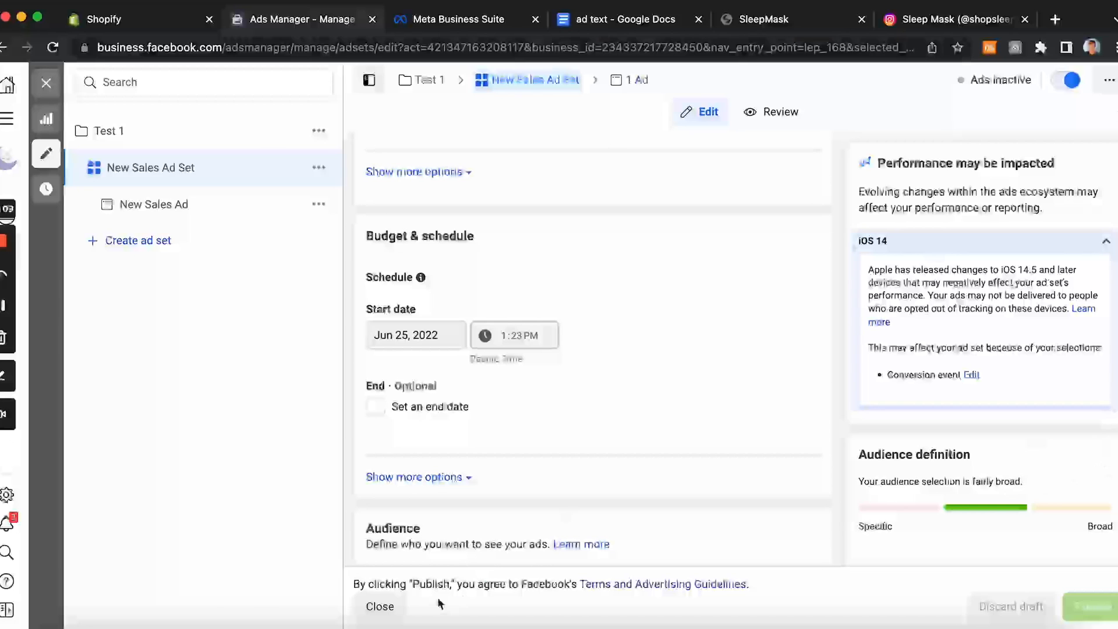
left_click(389, 607)
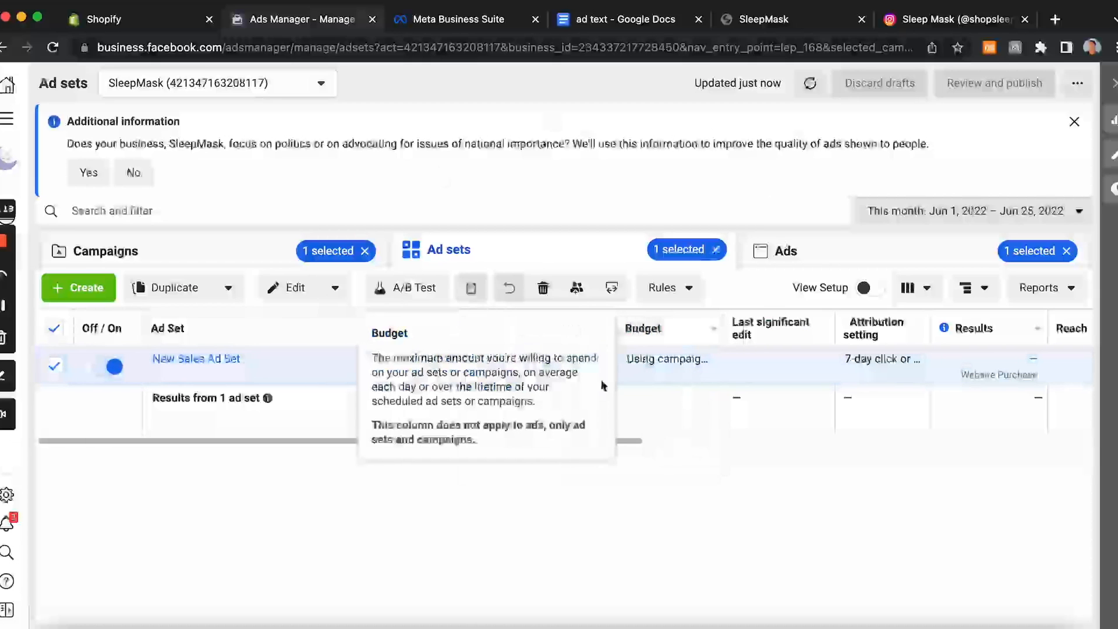
Step: Drill down from the Test 1 campaign to its ad set and ad, and scroll through the ad's columns
left_click_drag(317, 445, 334, 402)
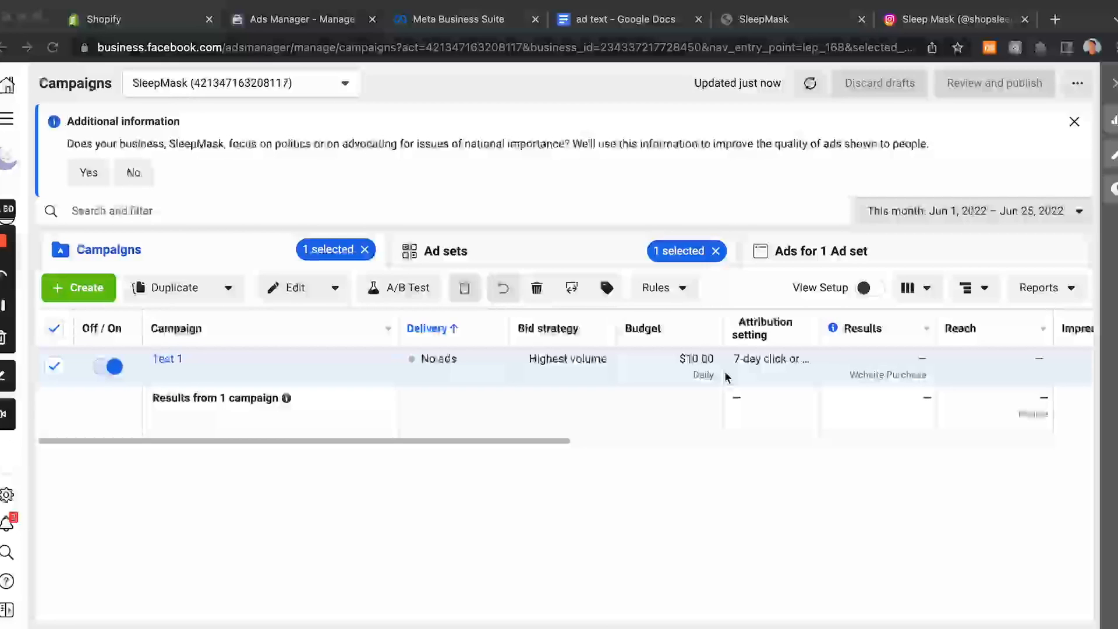
left_click(167, 362)
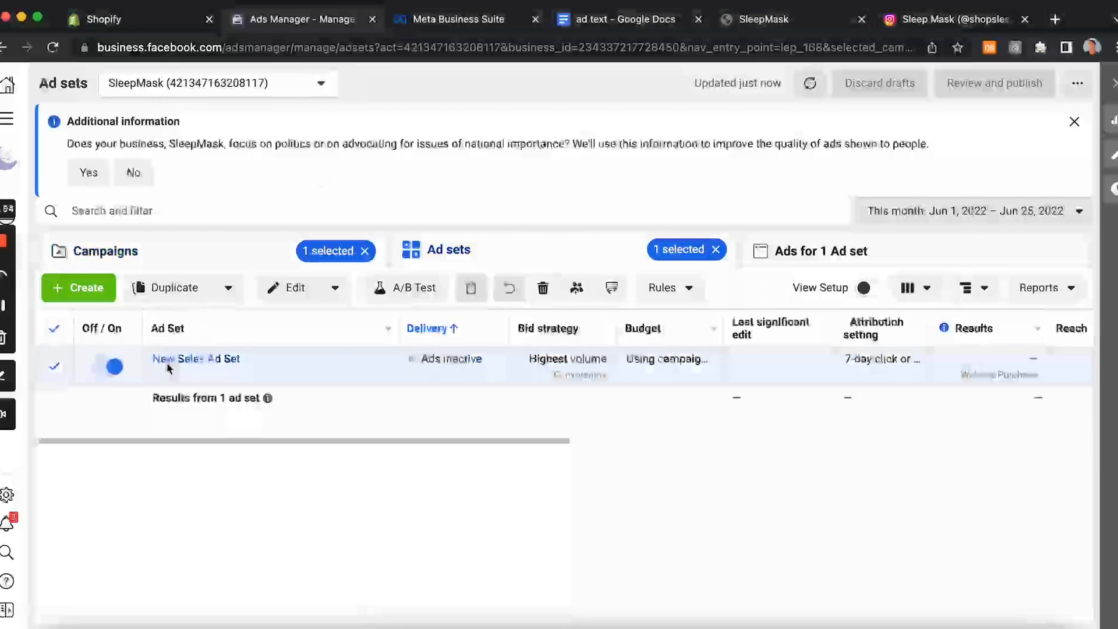
left_click(184, 362)
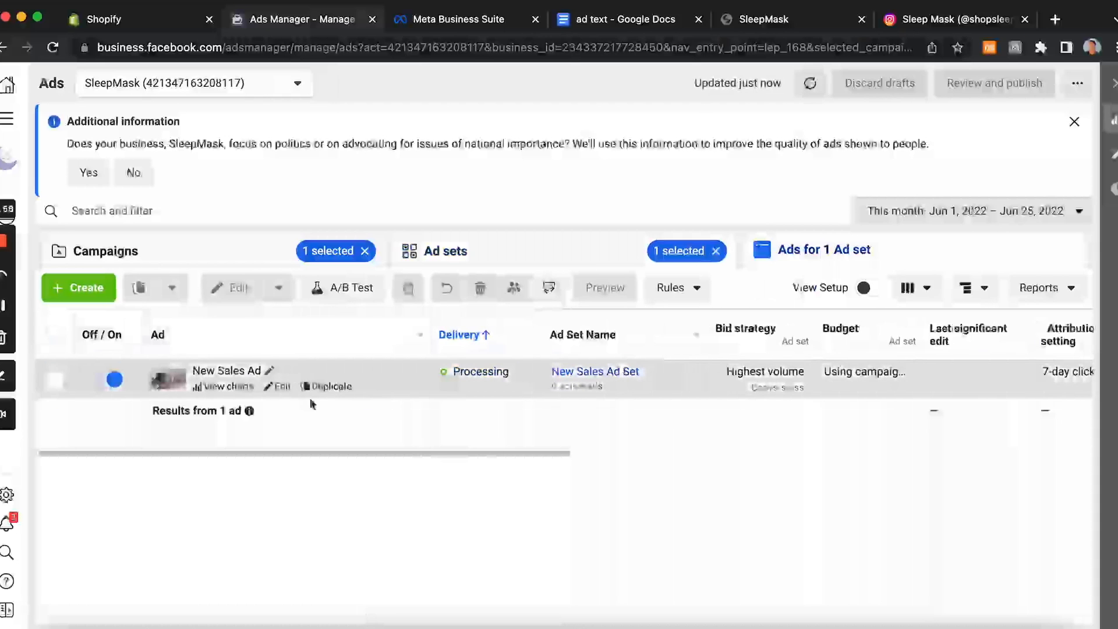
left_click_drag(312, 454, 866, 462)
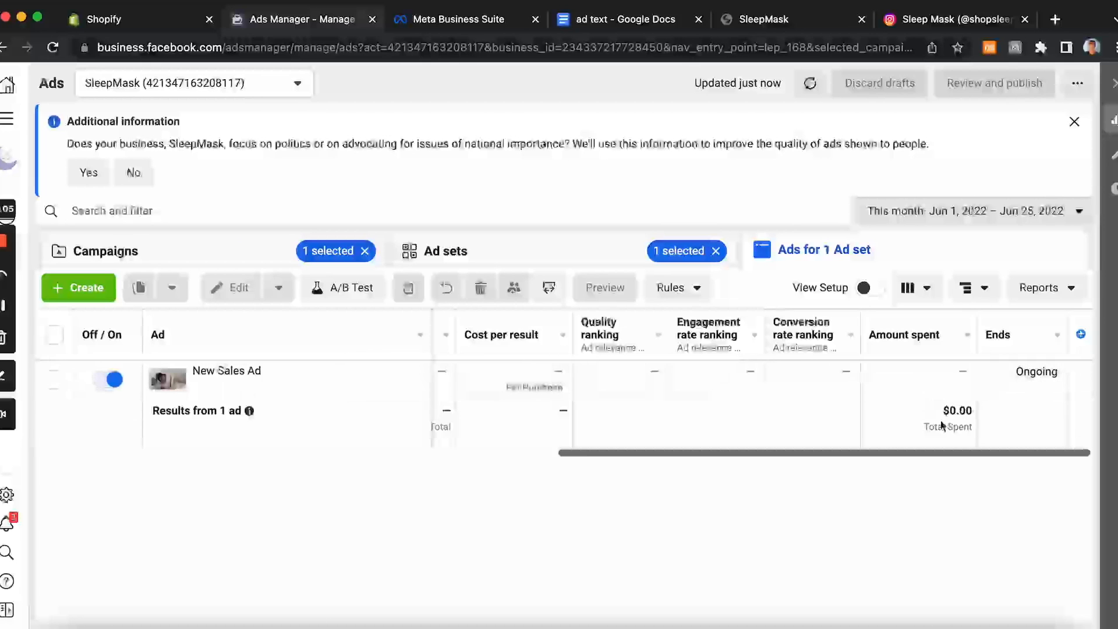
left_click_drag(929, 455, 550, 456)
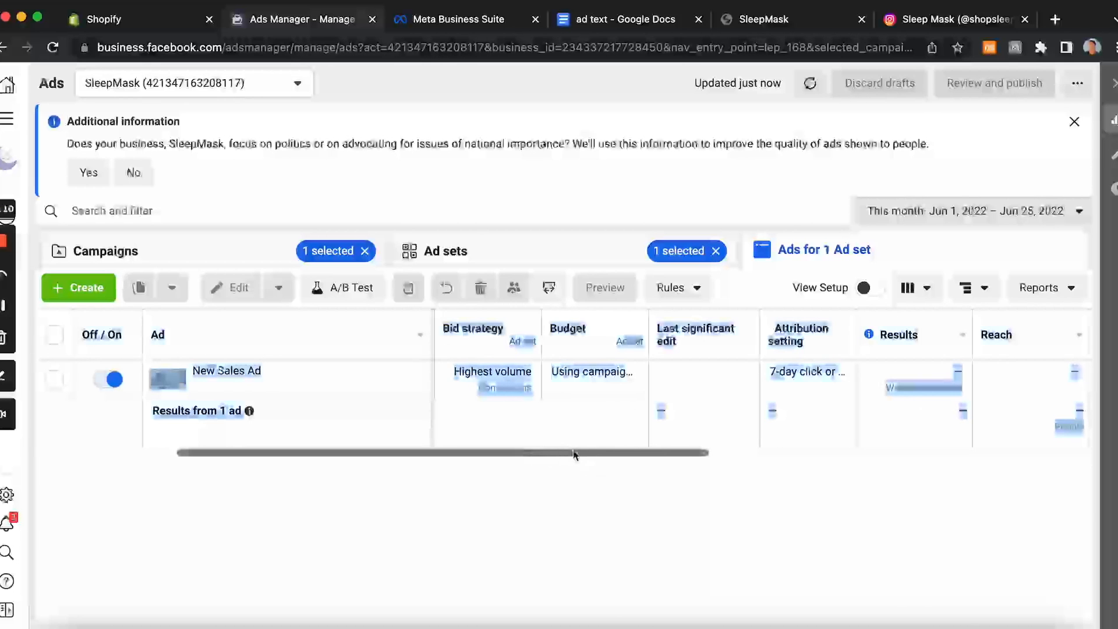
left_click_drag(632, 464, 1011, 442)
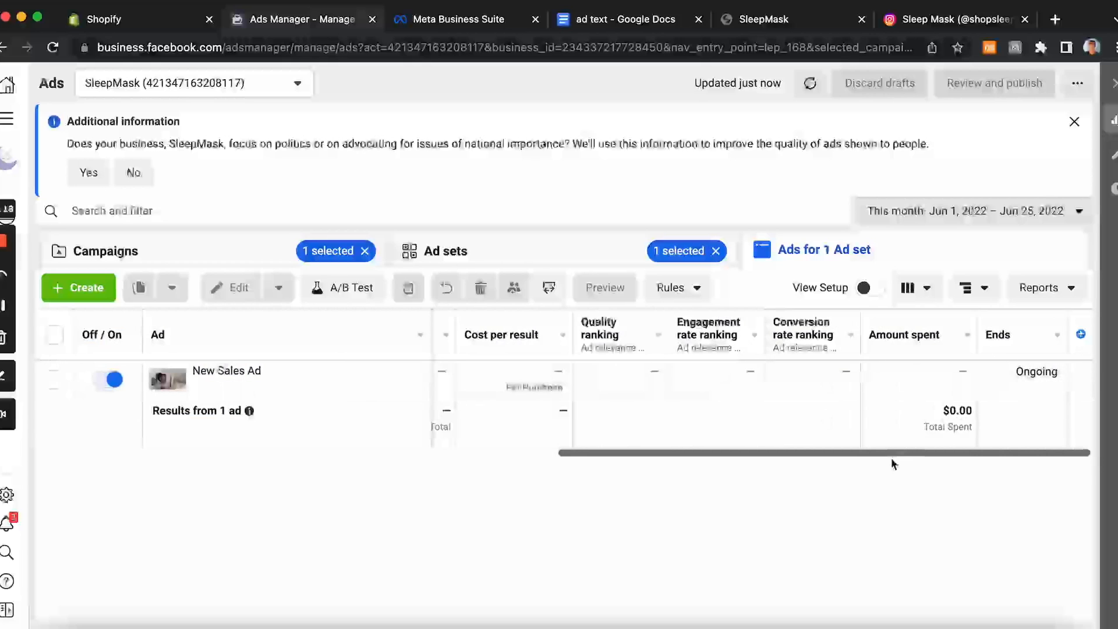
left_click_drag(904, 454, 658, 452)
scroll(871, 465, "right", 5)
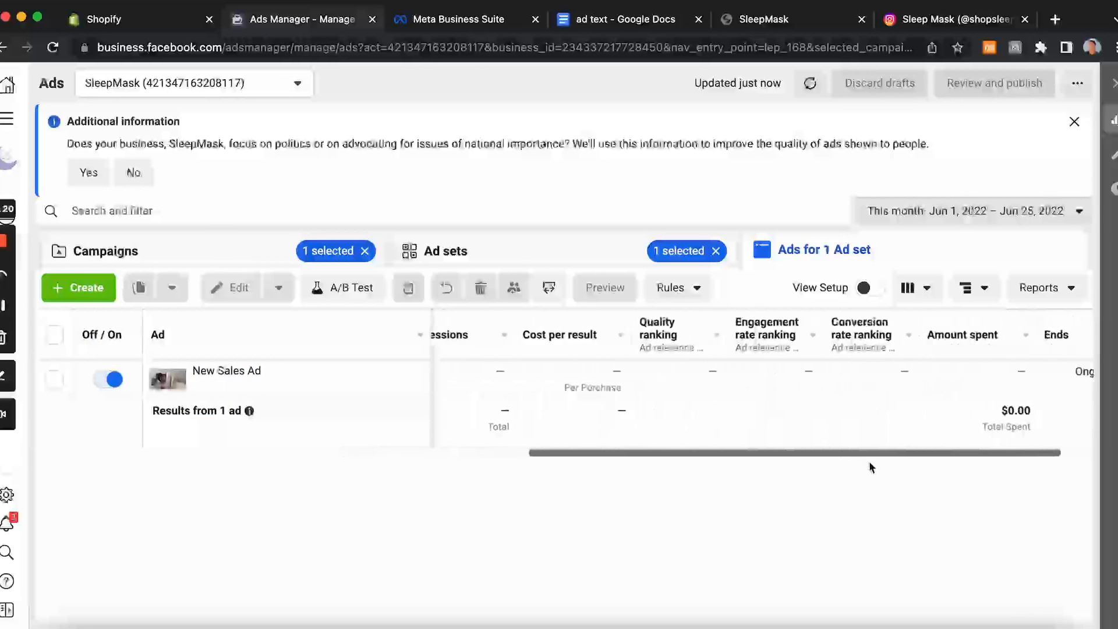
scroll(693, 495, "left", 5)
scroll(692, 495, "left", 5)
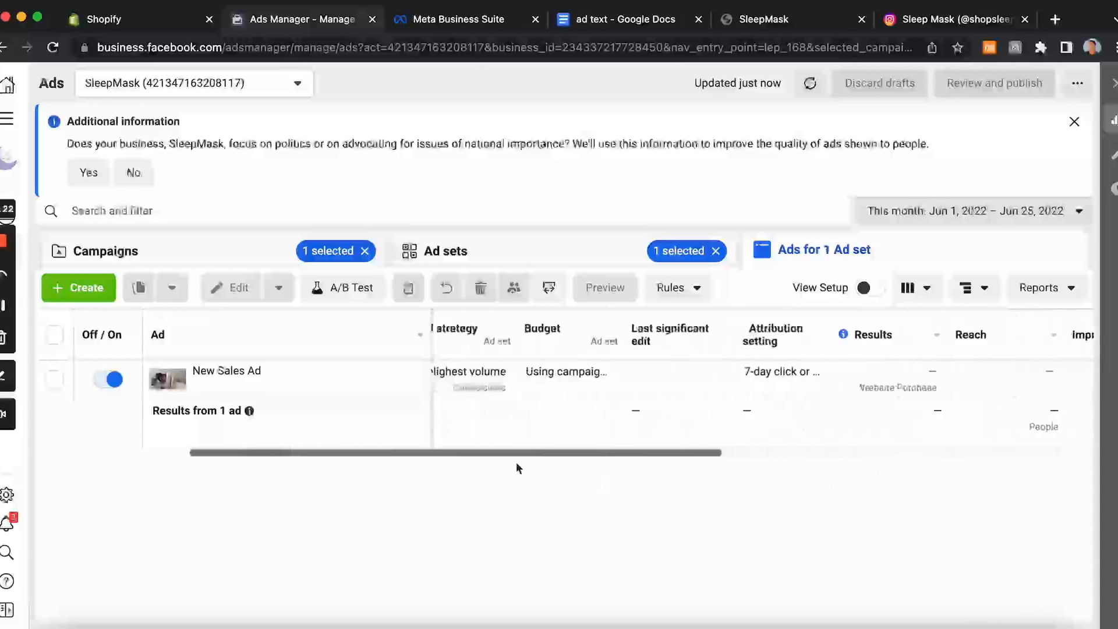
Step: Scroll the ad table back to its first columns
scroll(376, 455, "left", 2)
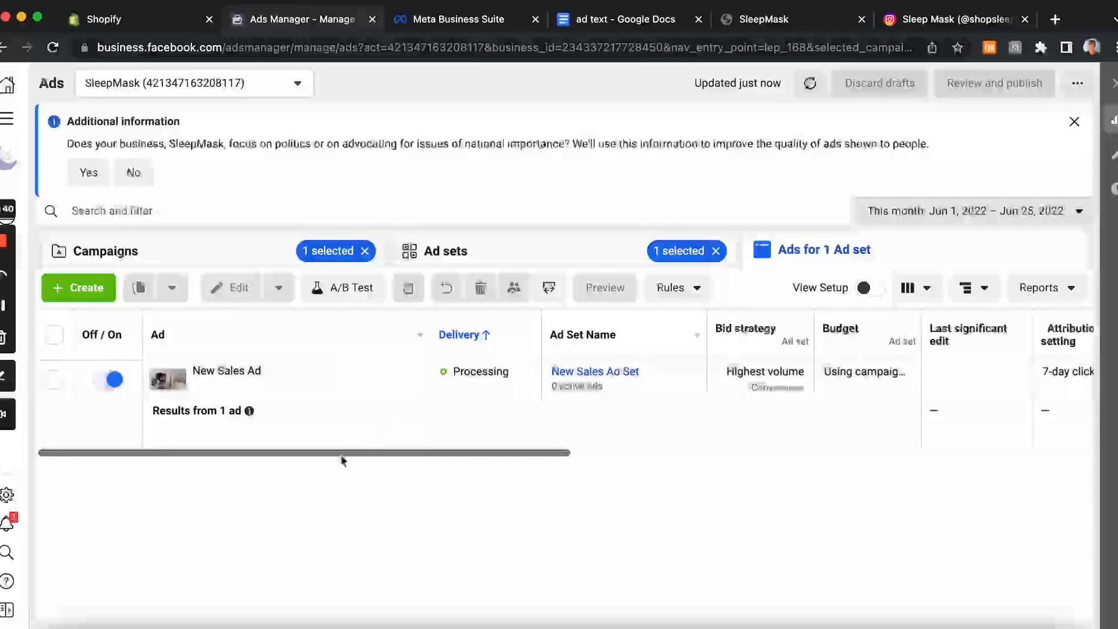
left_click_drag(300, 456, 389, 437)
left_click(942, 484)
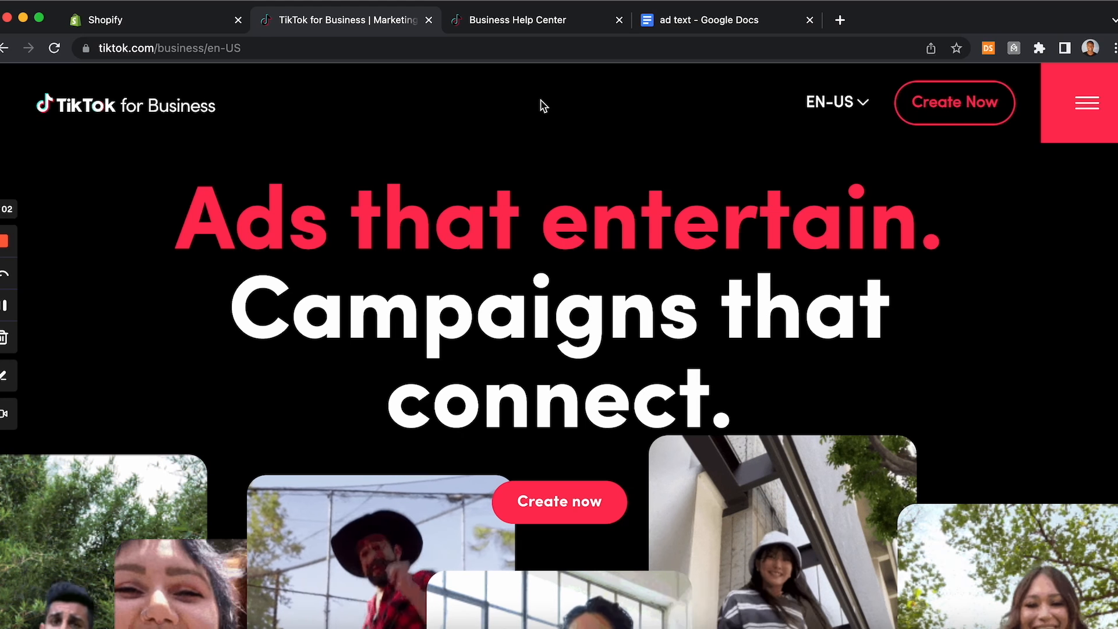
Step: Examine TikTok's video and image ad specifications in the Business Help Center
left_click(554, 24)
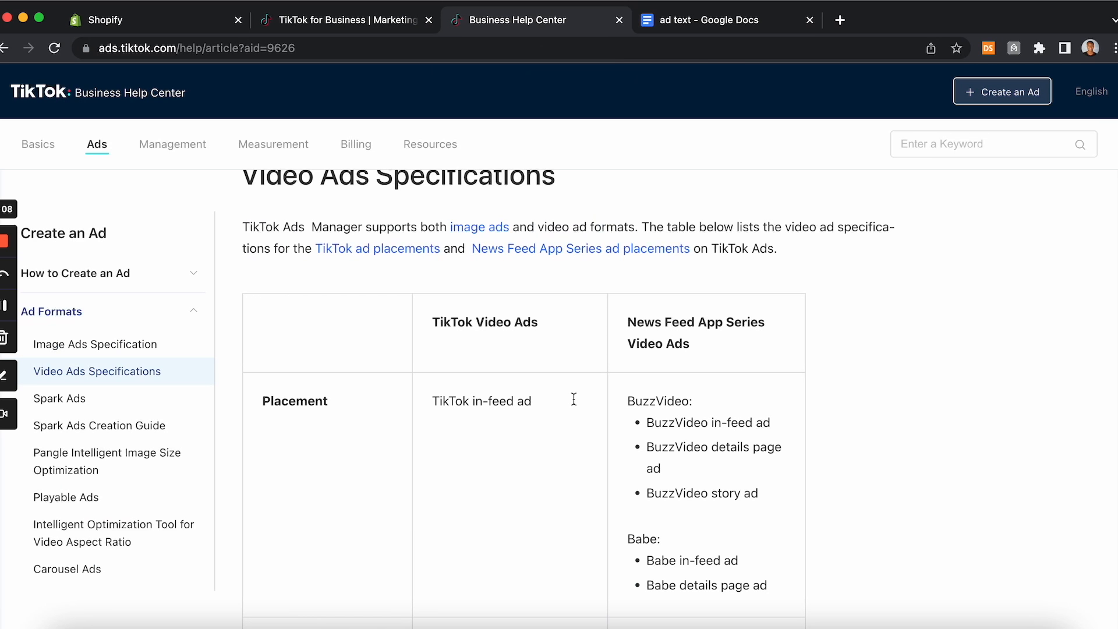
scroll(433, 495, "down", 6)
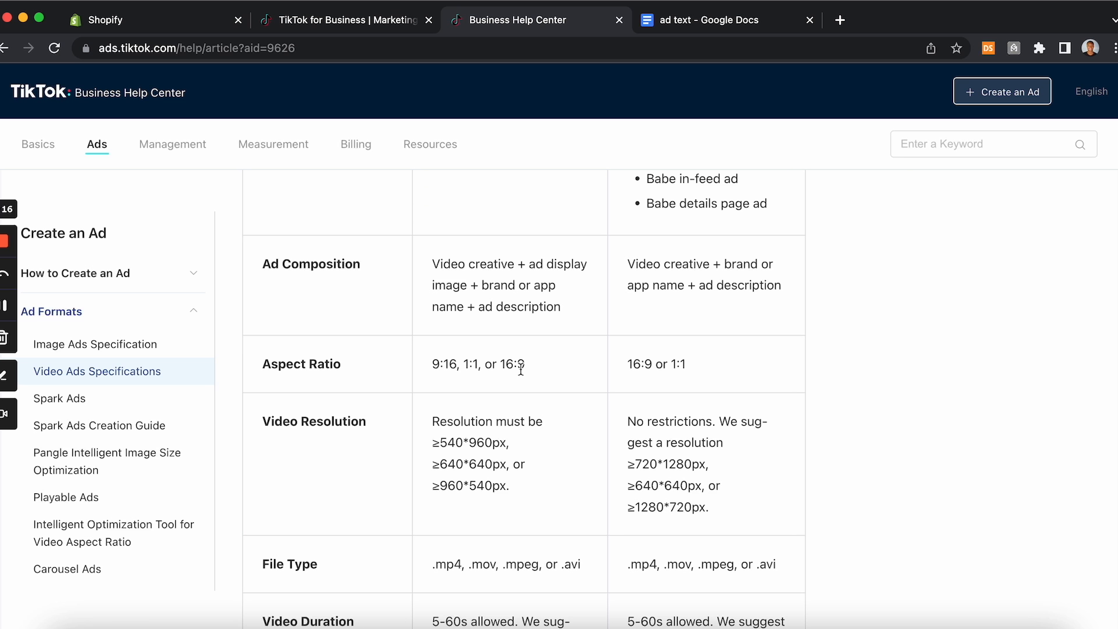
scroll(521, 370, "up", 8)
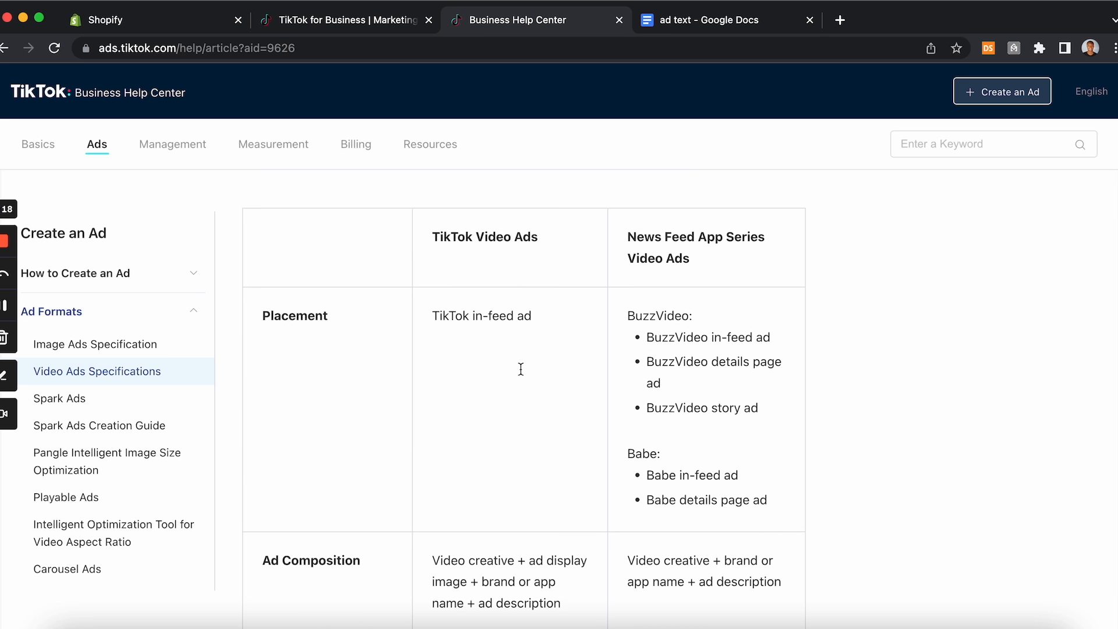
scroll(542, 386, "down", 2)
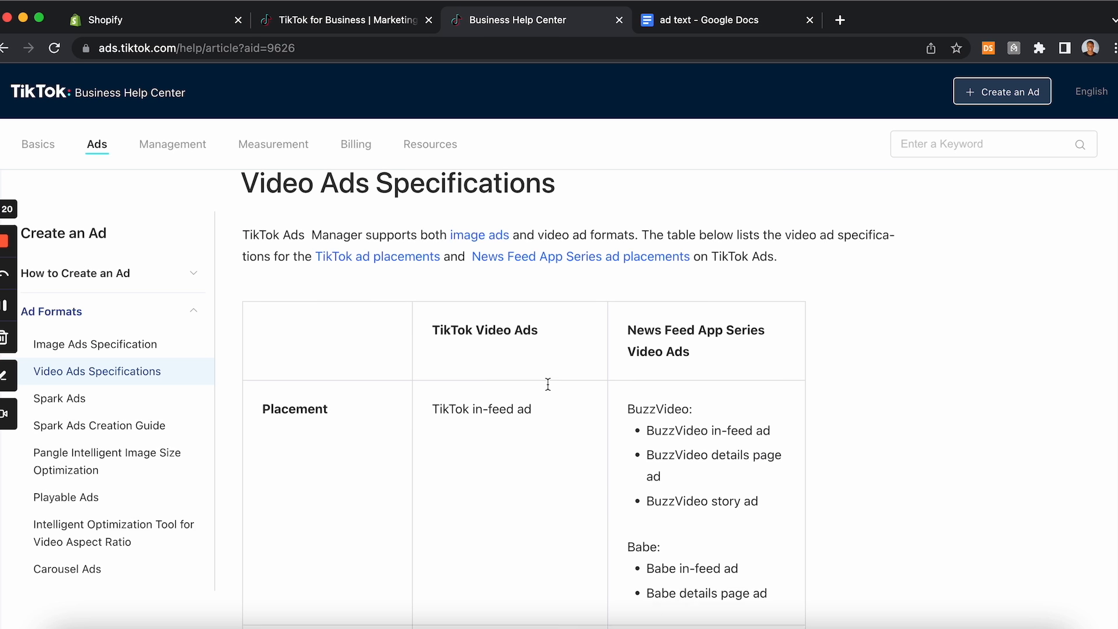
left_click(84, 348)
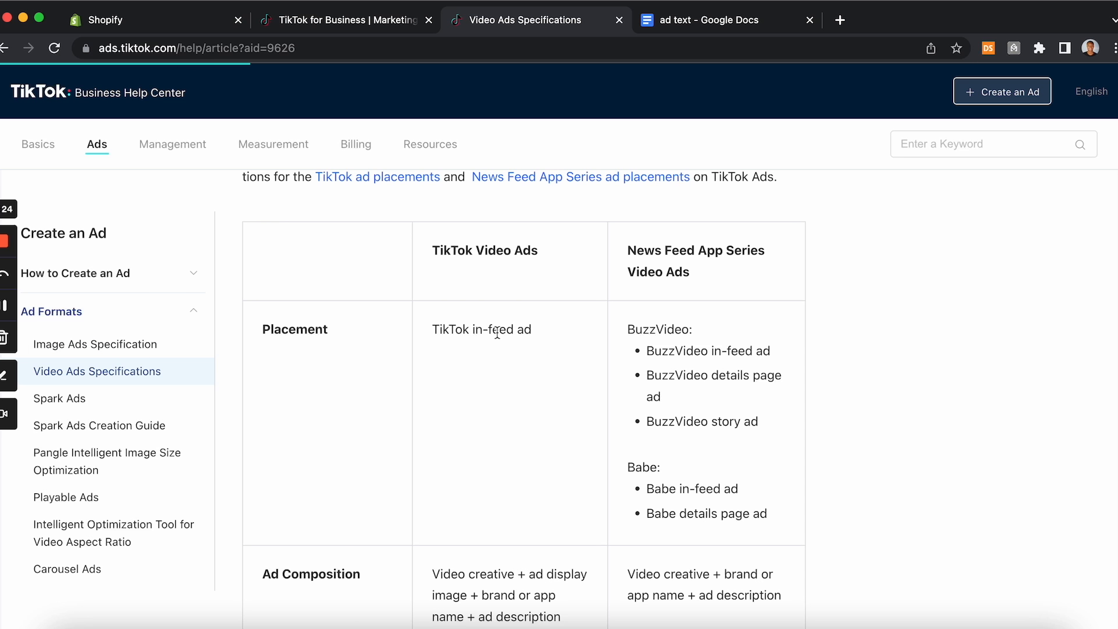
scroll(468, 435, "down", 1)
scroll(468, 435, "down", 1)
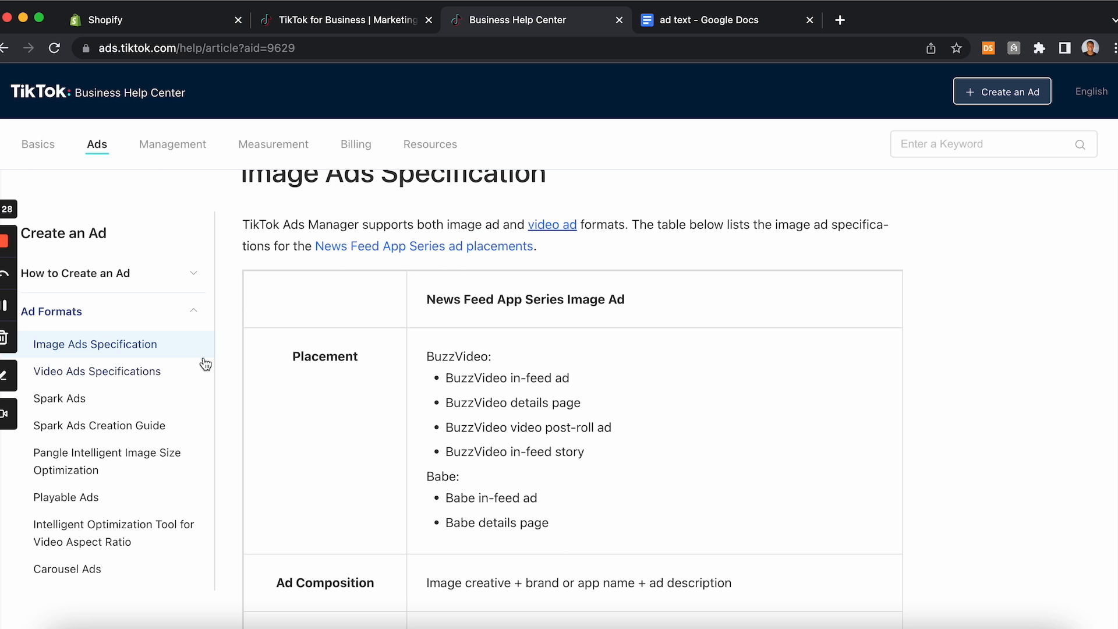
left_click(135, 373)
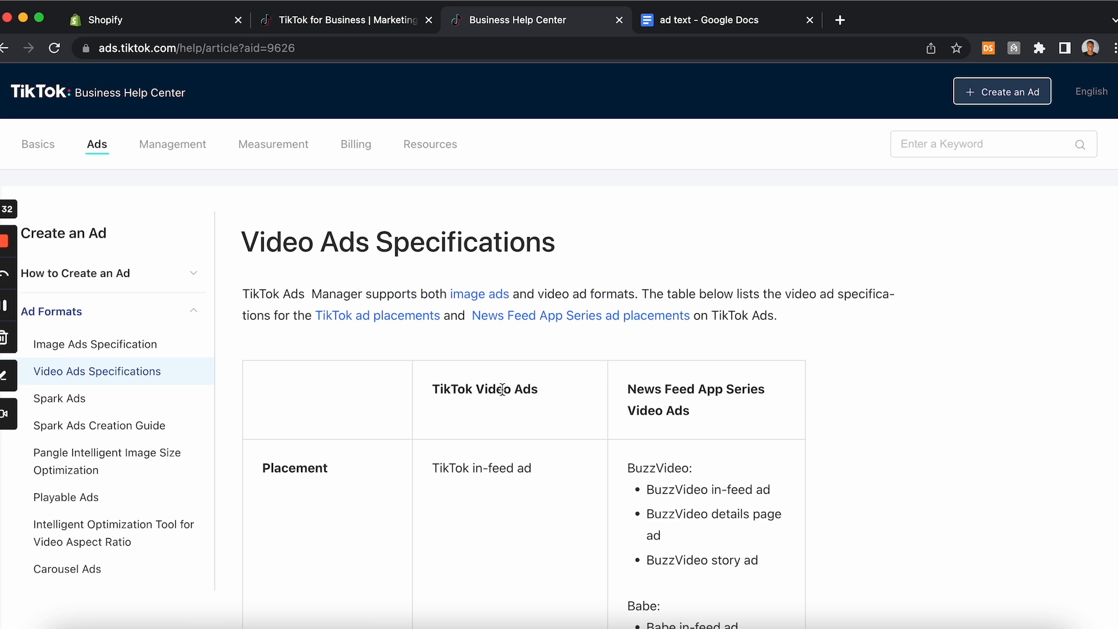
scroll(502, 389, "down", 7)
scroll(497, 362, "down", 3)
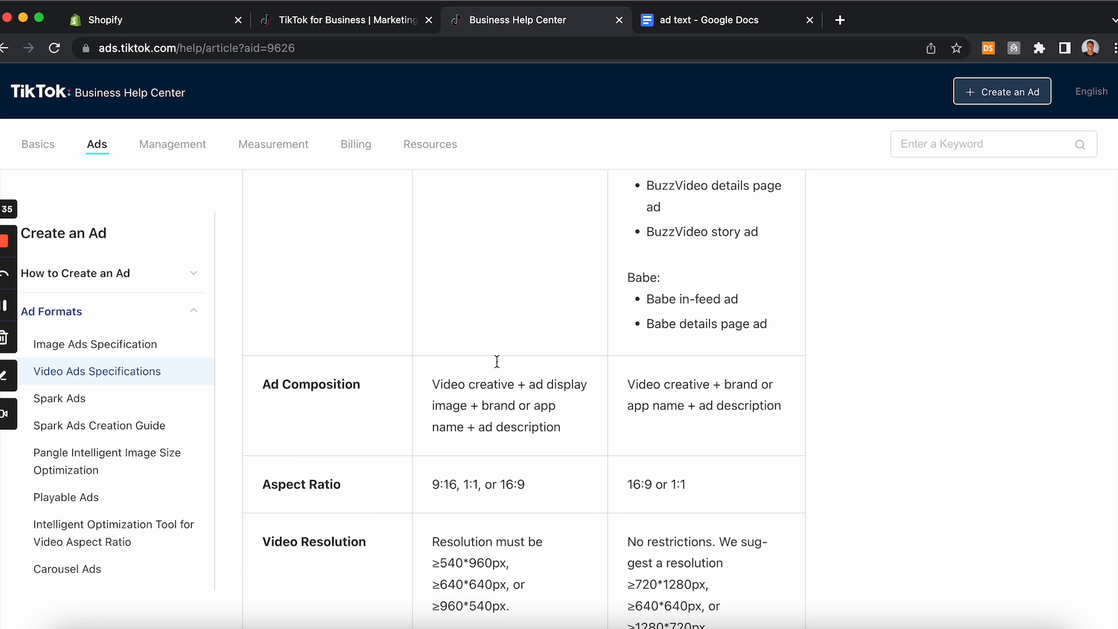
scroll(479, 455, "up", 10)
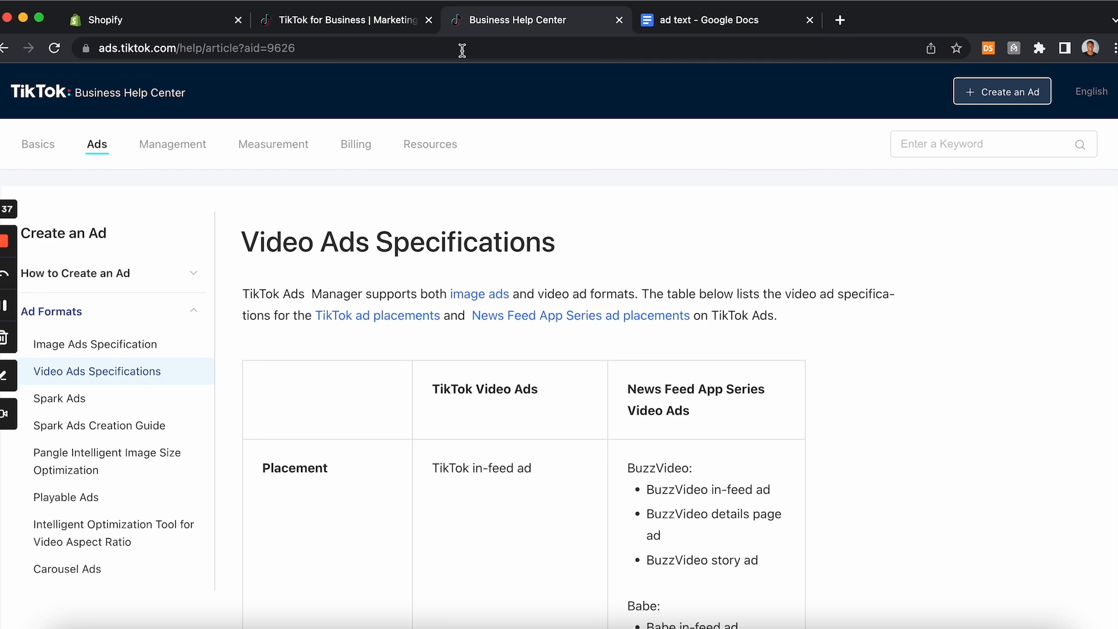
Step: Start a TikTok for Business sign-up and fill in the account e-mail address
left_click(369, 20)
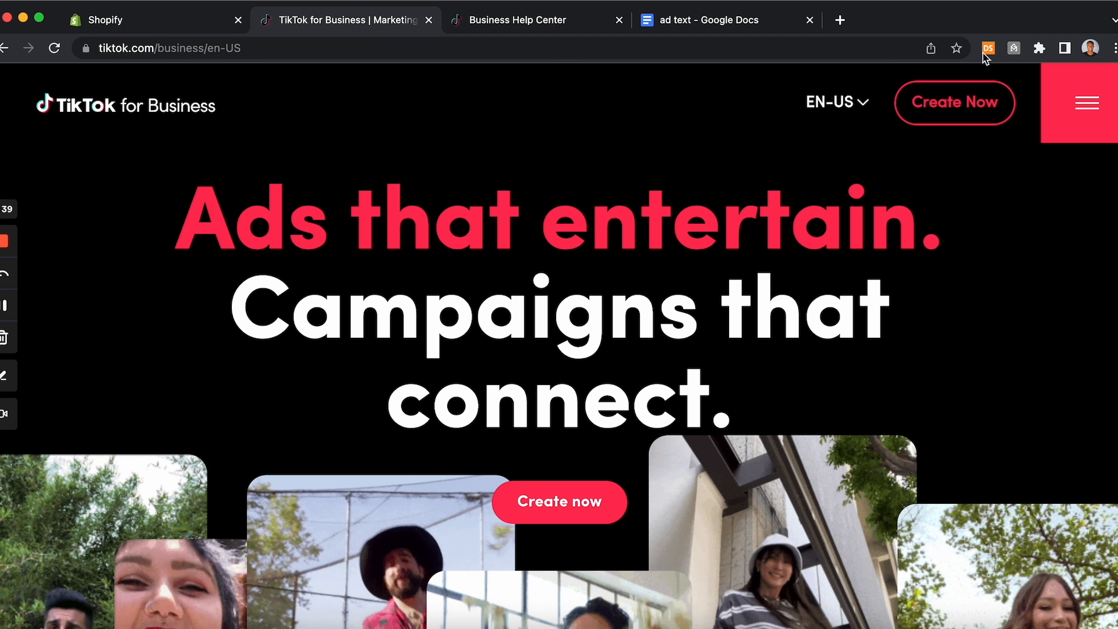
left_click(967, 104)
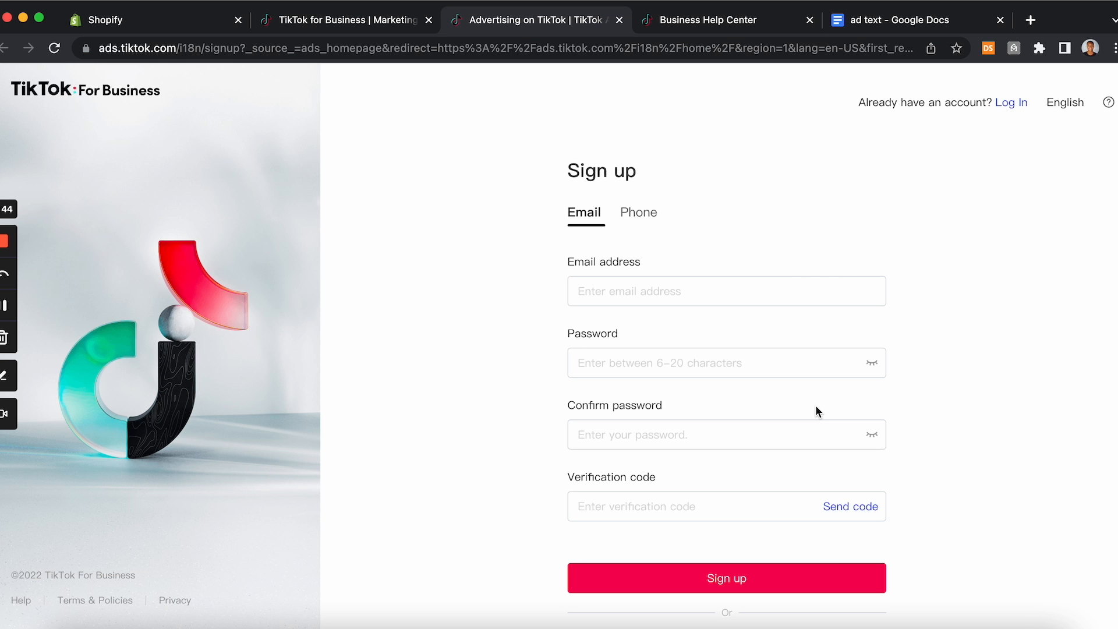
left_click(639, 292)
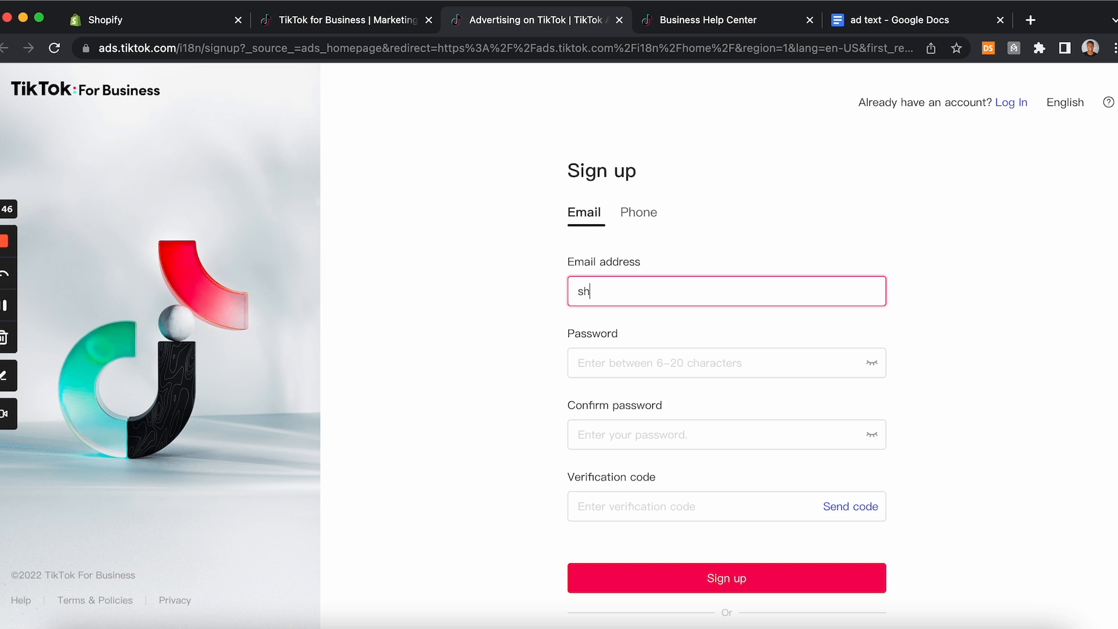
left_click(624, 291)
key("BackSpace")
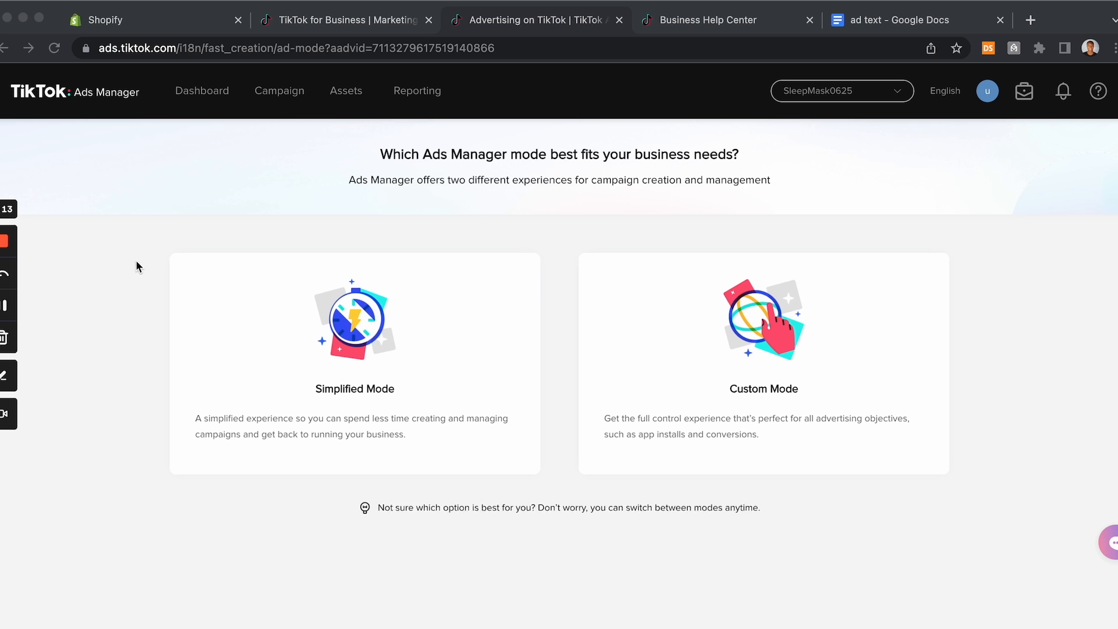
Step: Open campaign creation in Custom Mode, confirming the switch away from Simplified Mode
left_click(1019, 379)
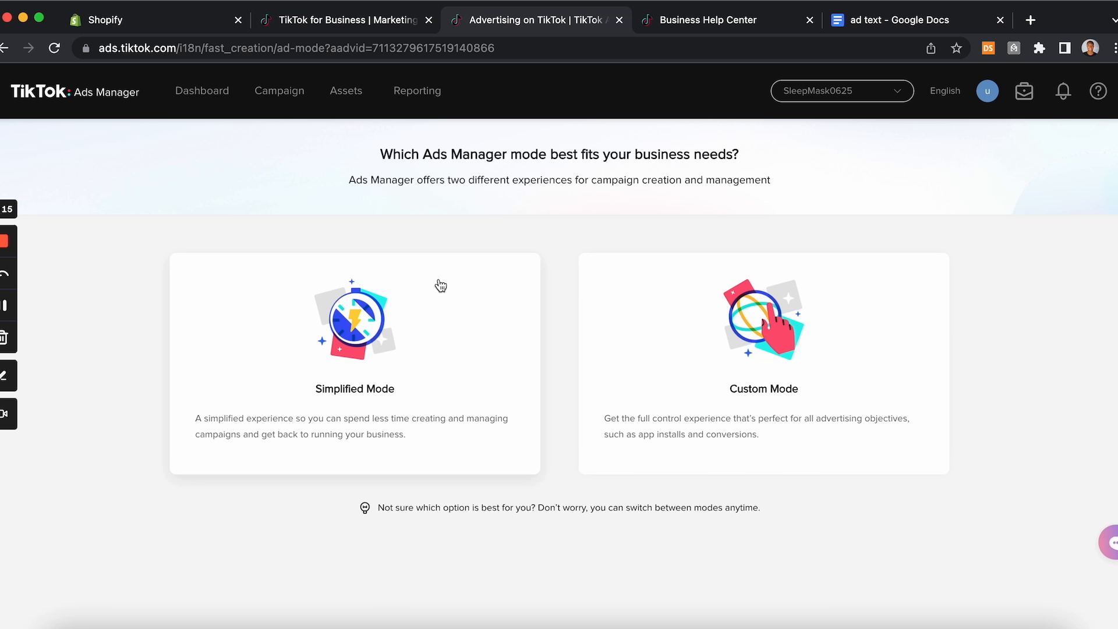
left_click(408, 334)
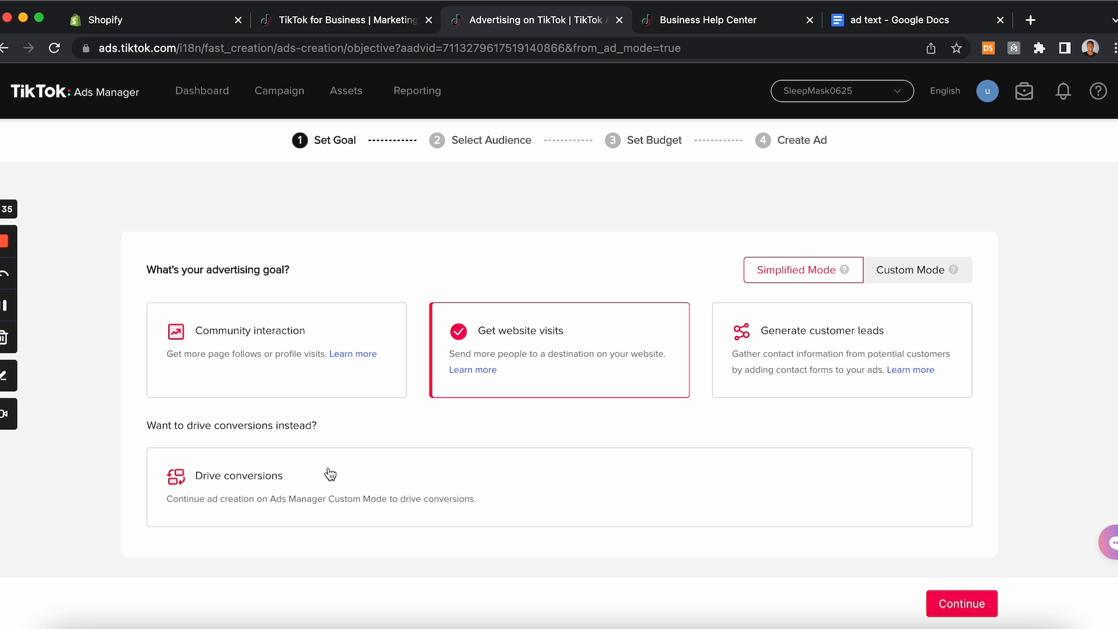
left_click(917, 273)
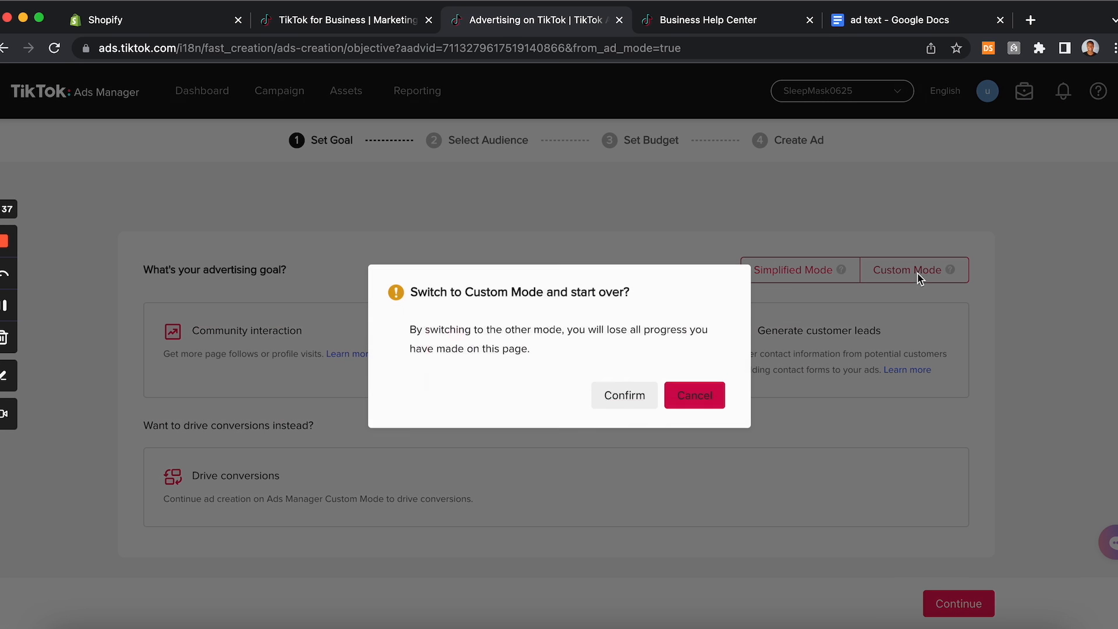
left_click(620, 395)
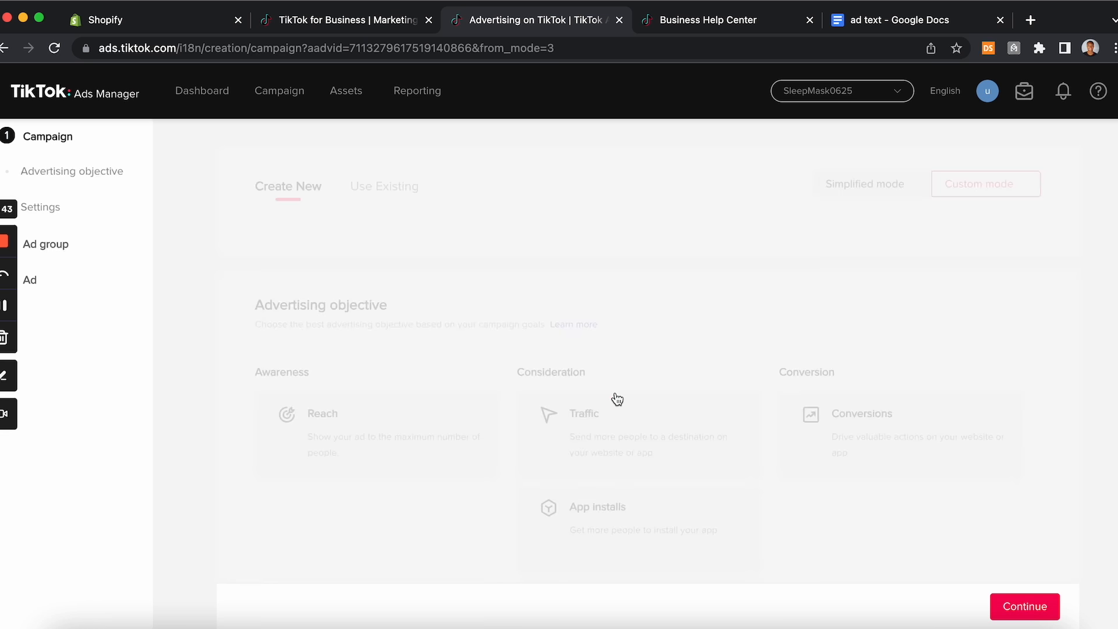
Step: Browse the advertising objectives and select Conversions
scroll(617, 399, "down", 3)
scroll(618, 399, "down", 3)
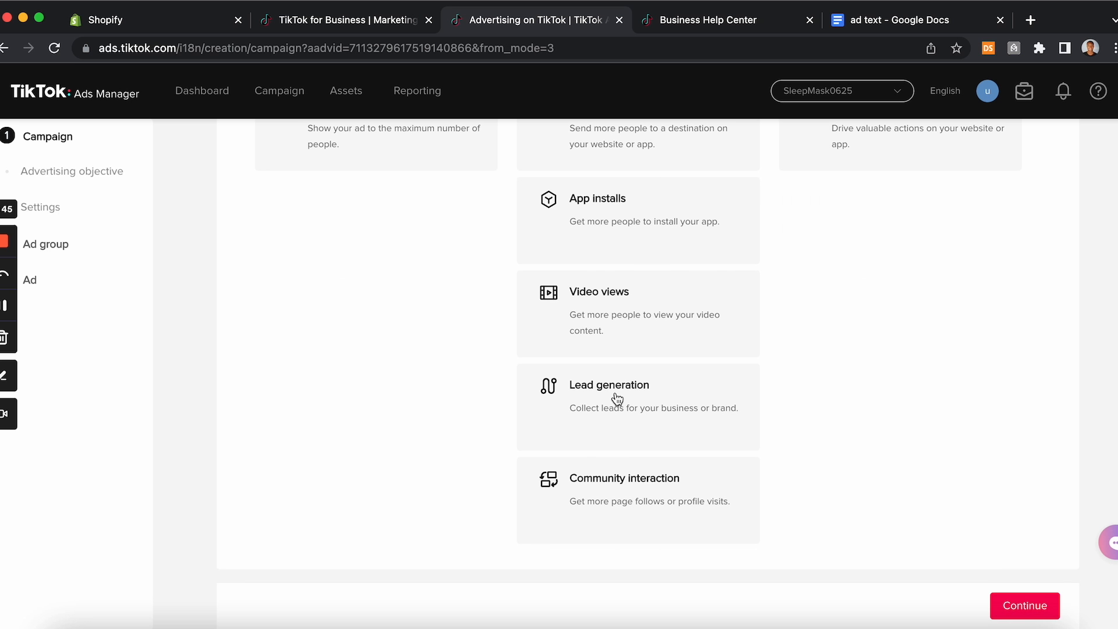
scroll(617, 400, "up", 5)
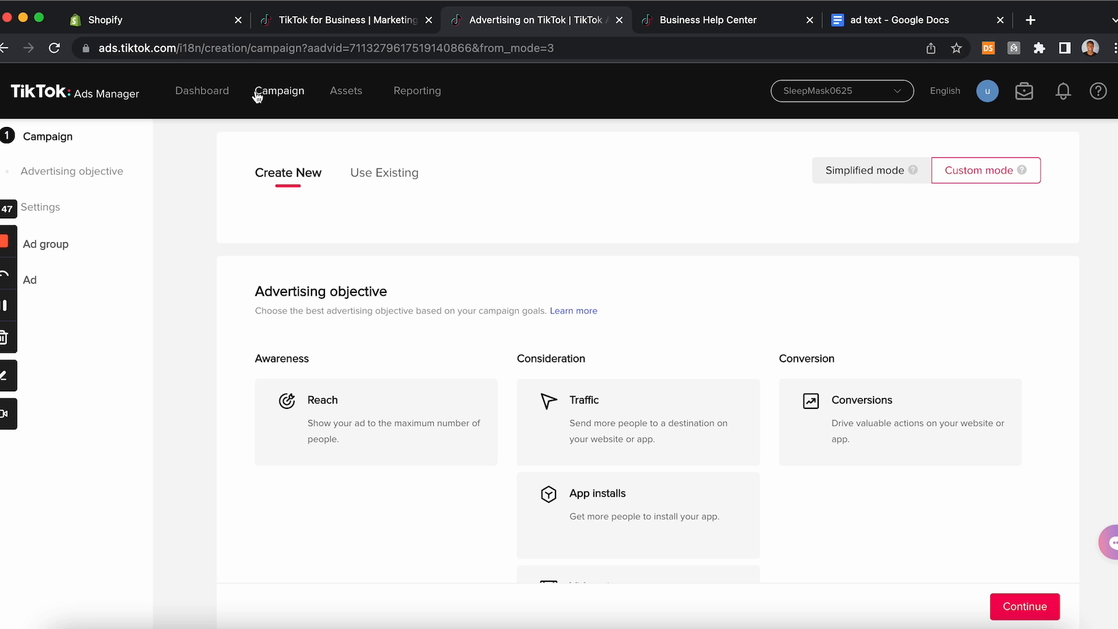
scroll(308, 223, "down", 2)
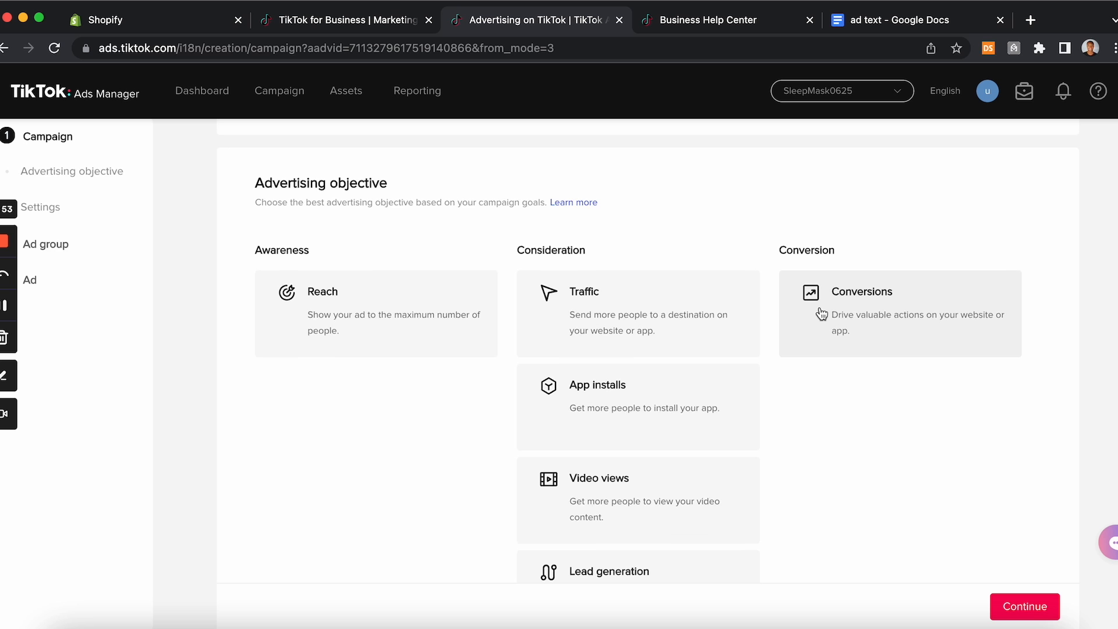
scroll(822, 314, "up", 2)
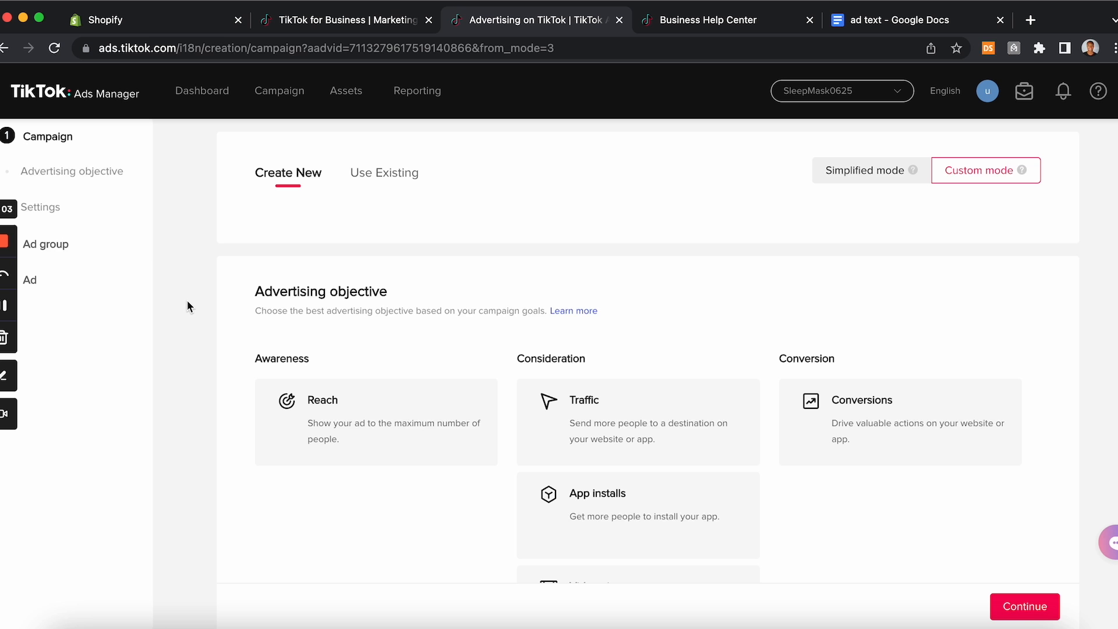
scroll(188, 303, "down", 2)
scroll(187, 301, "down", 5)
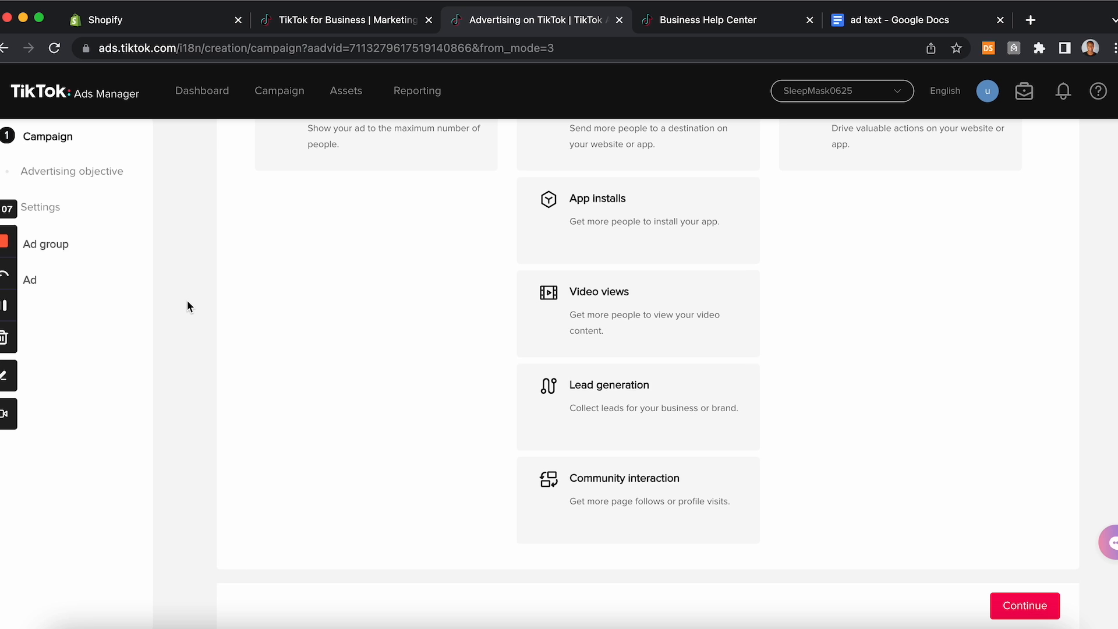
scroll(629, 317, "up", 5)
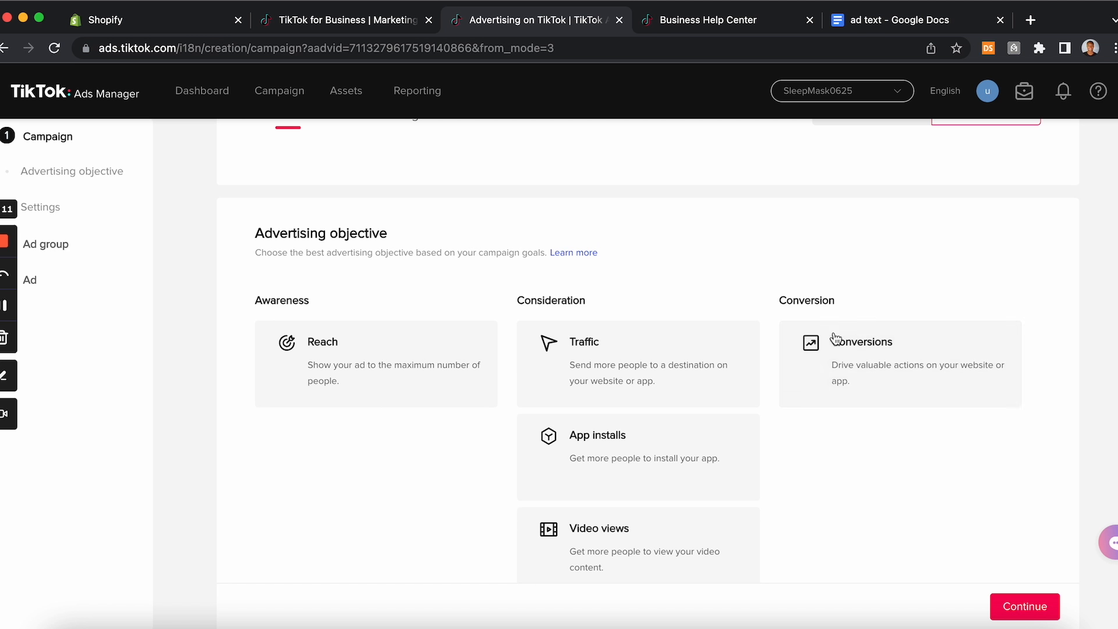
left_click(856, 349)
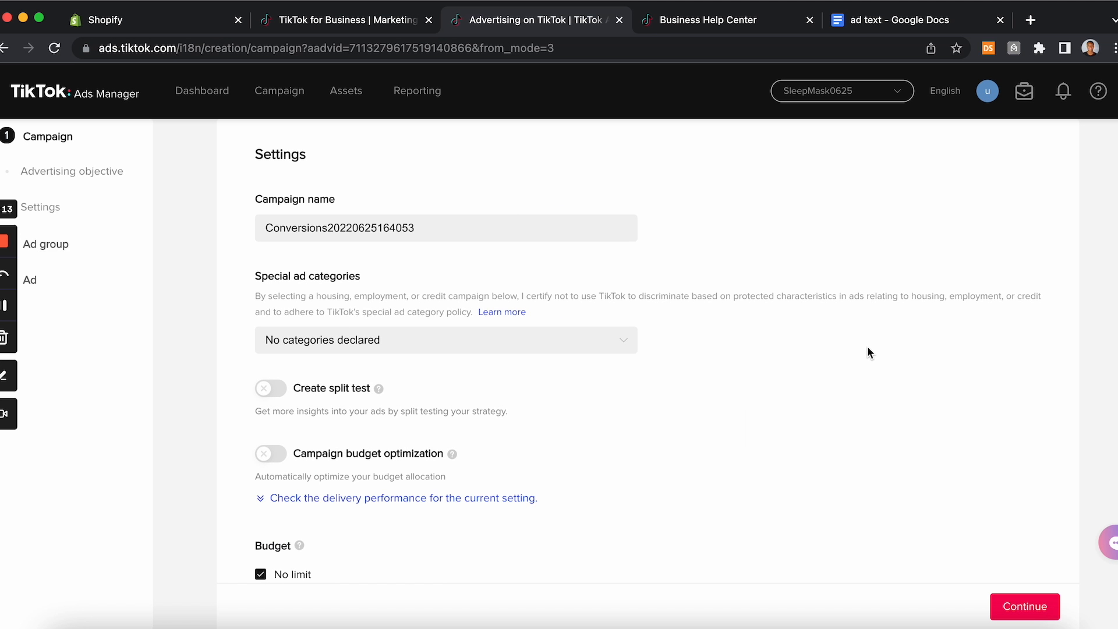
Step: Name the campaign Test 1 and leave the special ad categories undeclared
left_click_drag(416, 228, 222, 229)
type("Test")
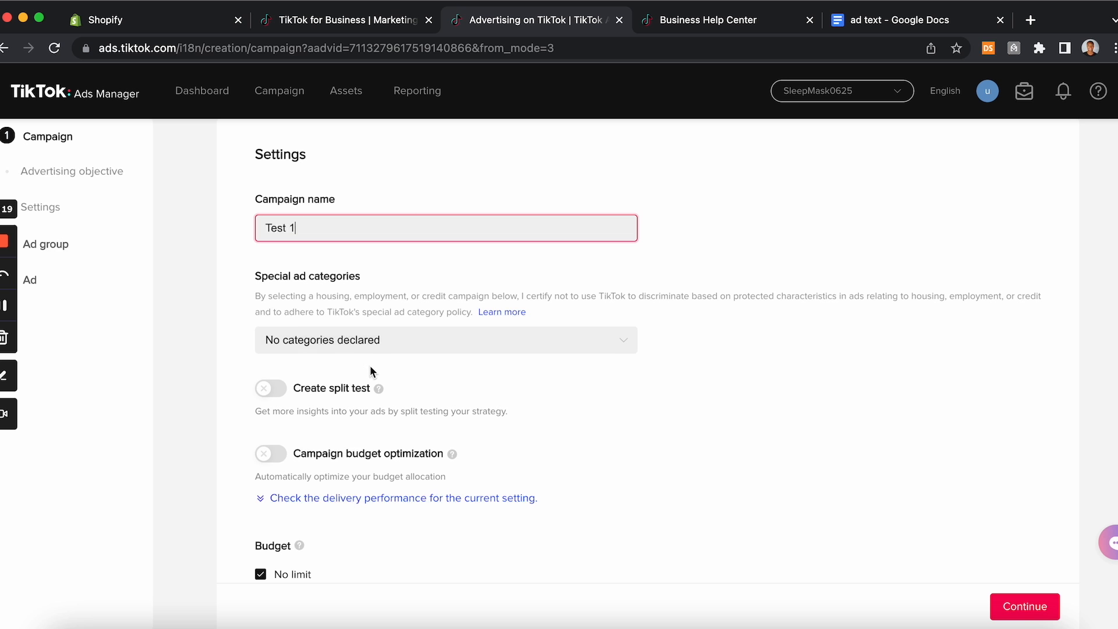
type(" 1")
left_click(354, 338)
scroll(382, 445, "down", 1)
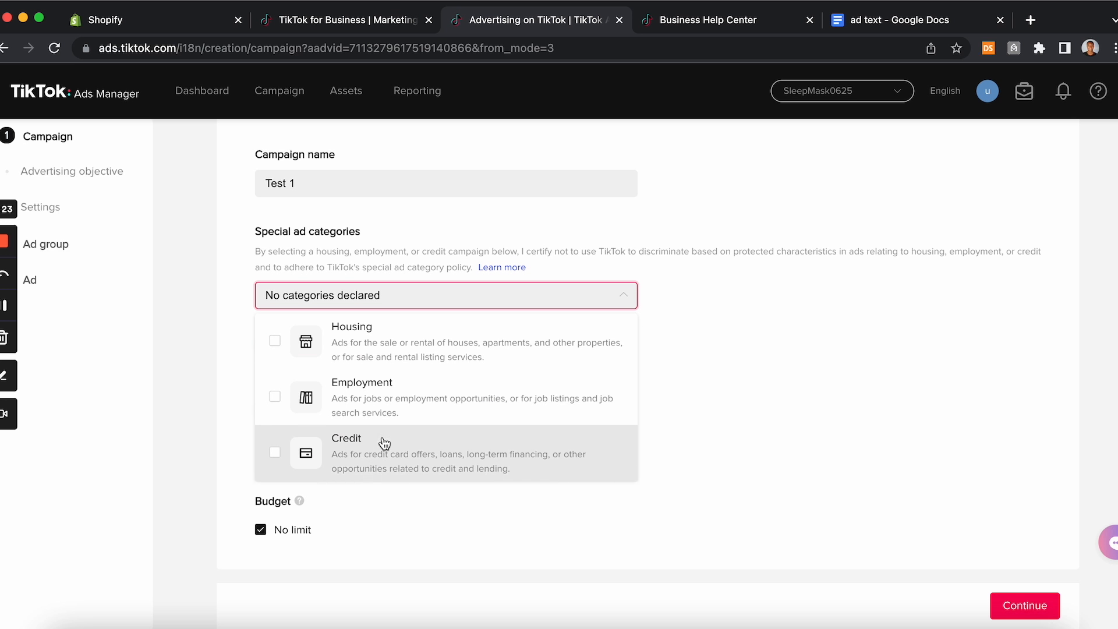
left_click(725, 354)
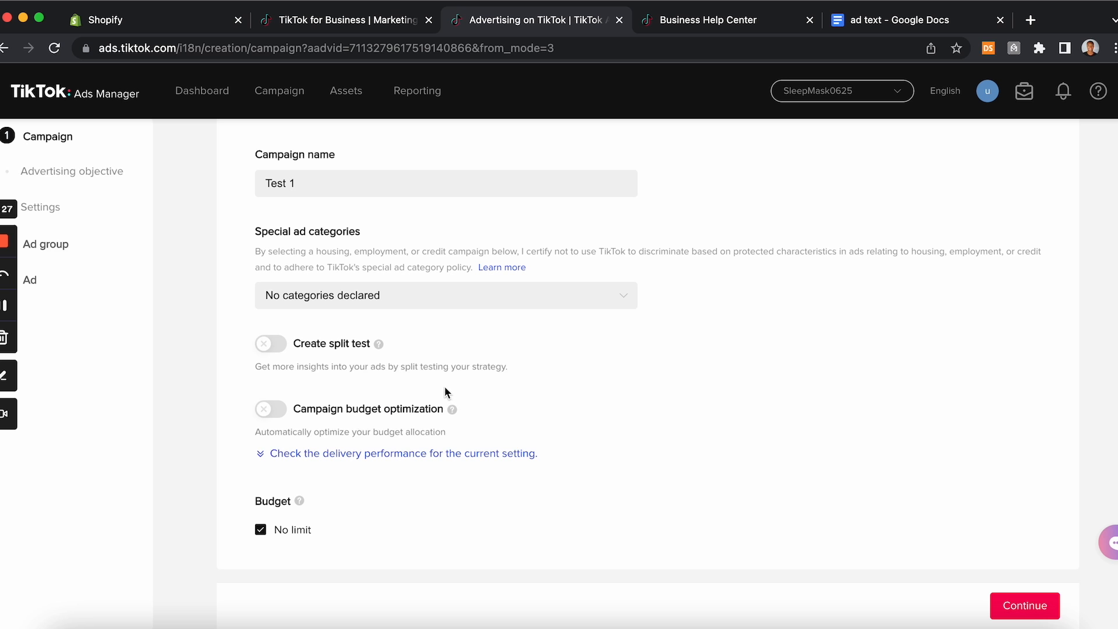
Step: Enable campaign budget optimization, enter a daily budget of 10 USD and try to continue
left_click(280, 411)
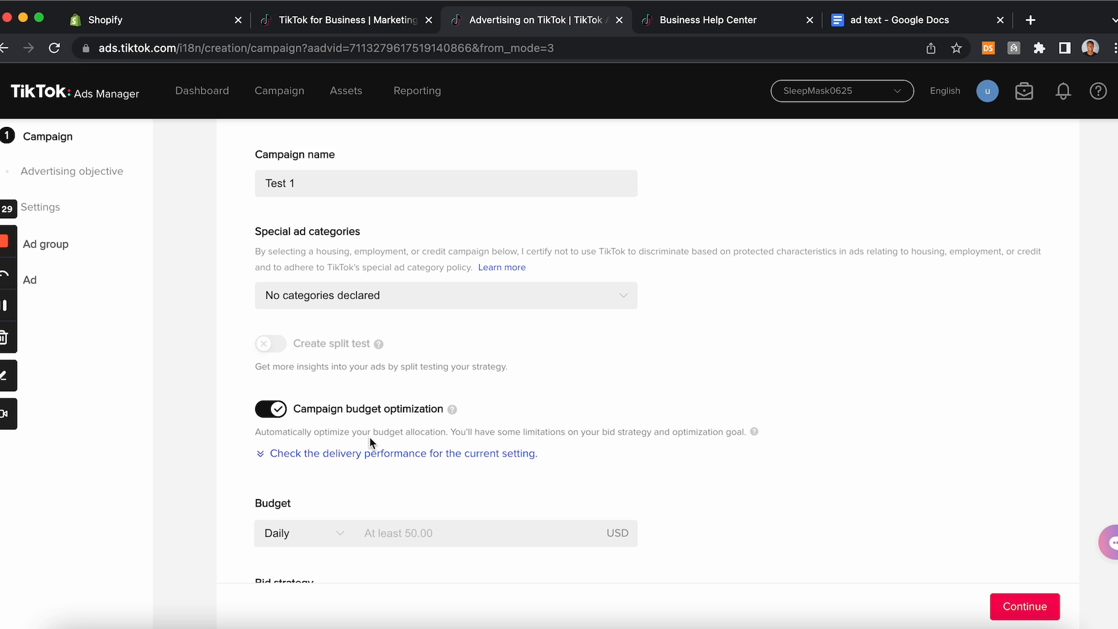
scroll(369, 436, "down", 3)
left_click(389, 363)
type("1")
scroll(462, 461, "down", 1)
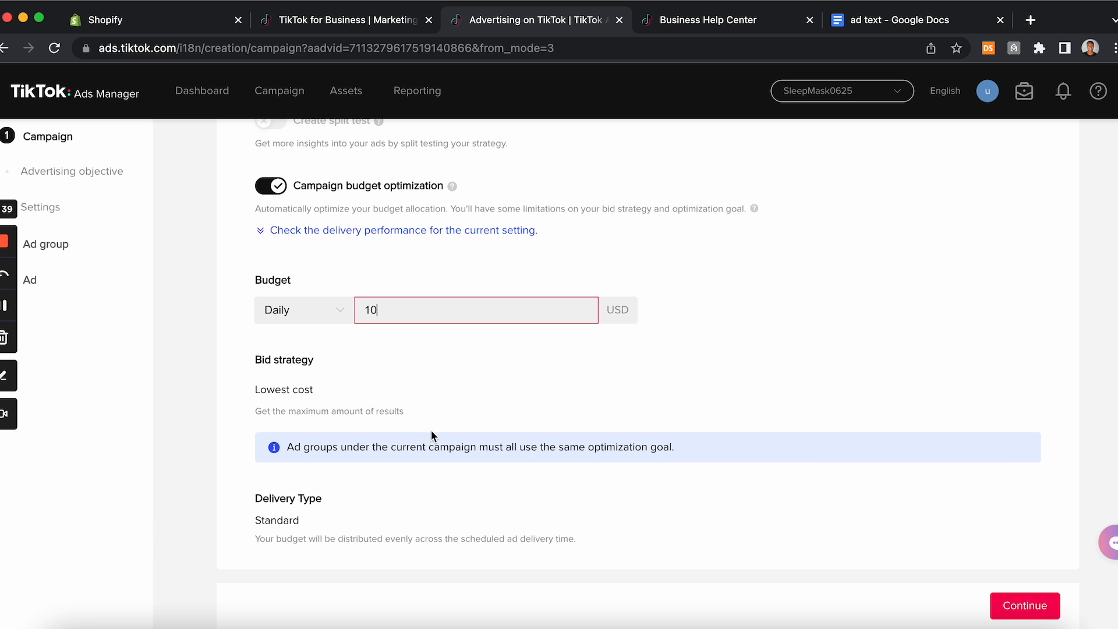
left_click(1020, 606)
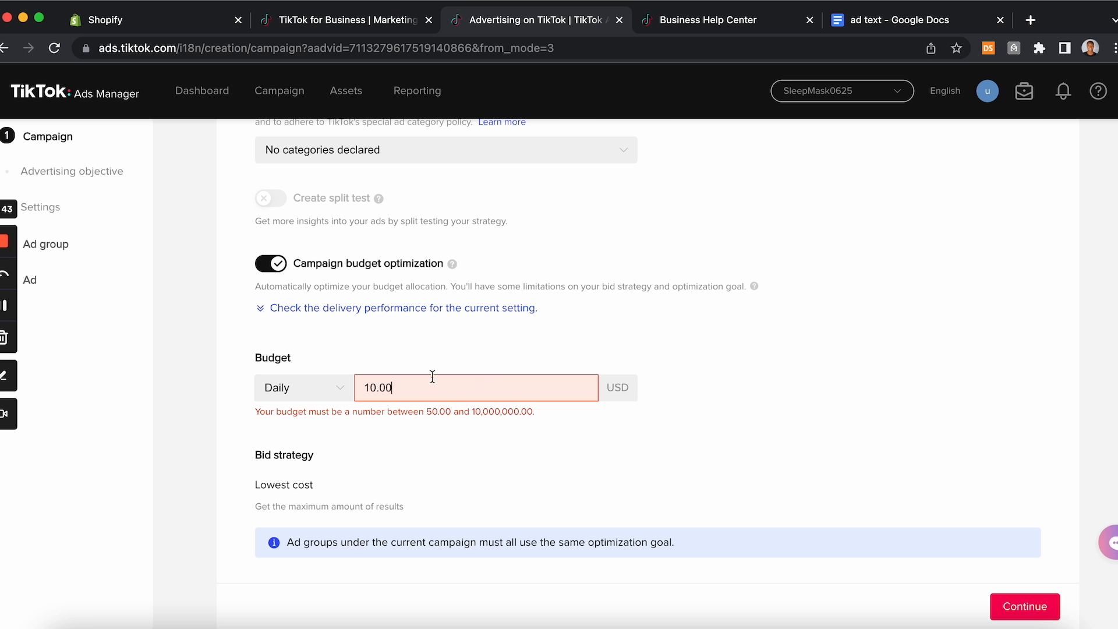
Step: Set the daily campaign budget to 50 USD
left_click_drag(444, 383, 262, 388)
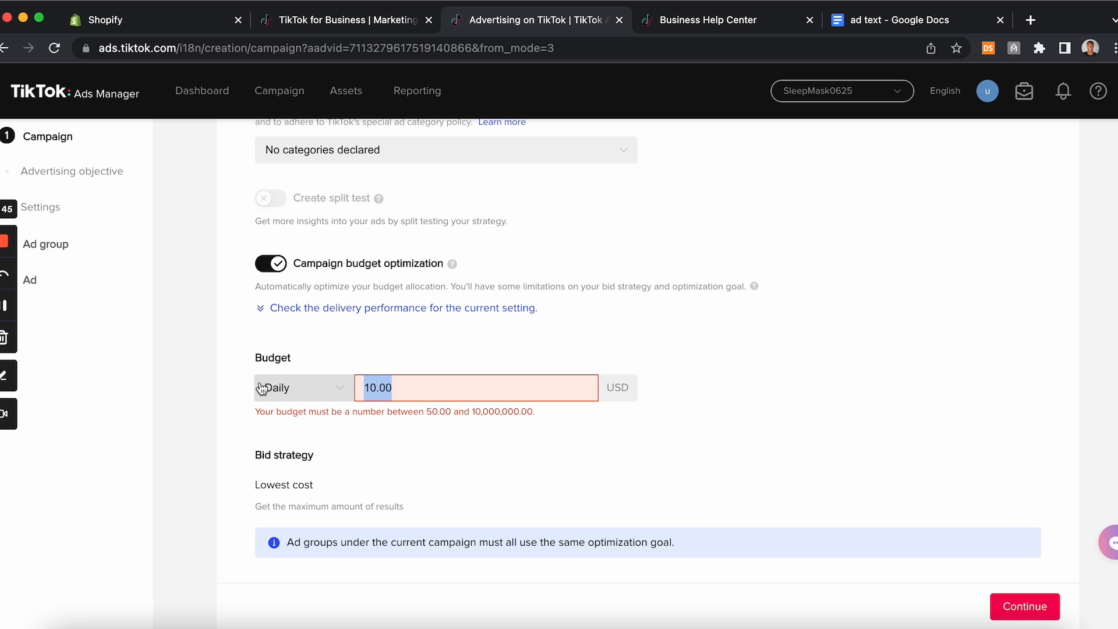
key("BackSpace")
type("50")
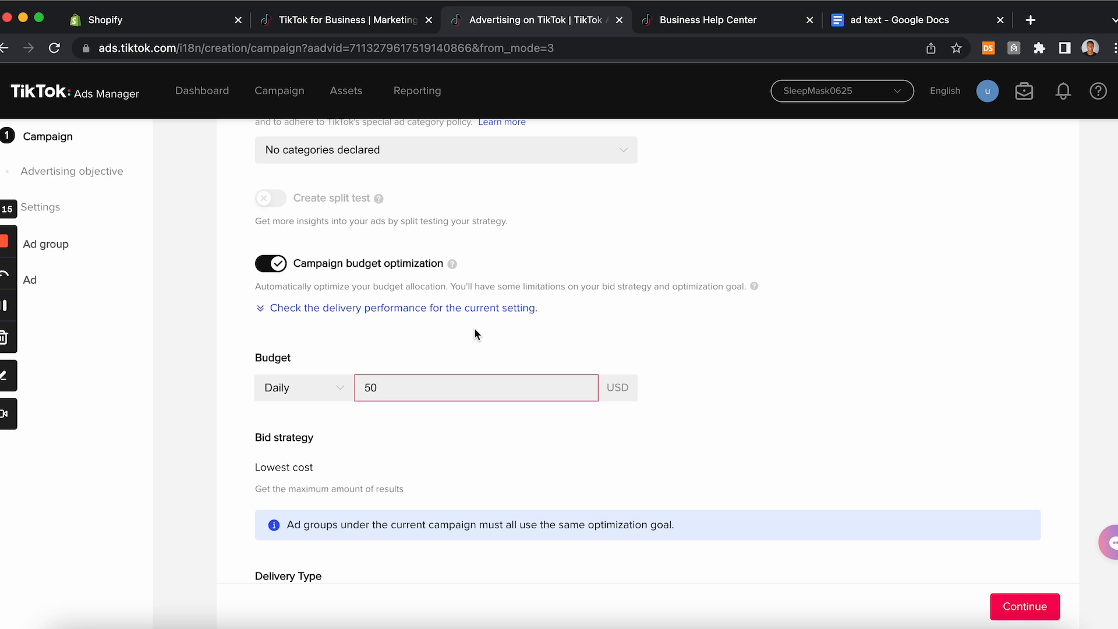
scroll(482, 428, "down", 3)
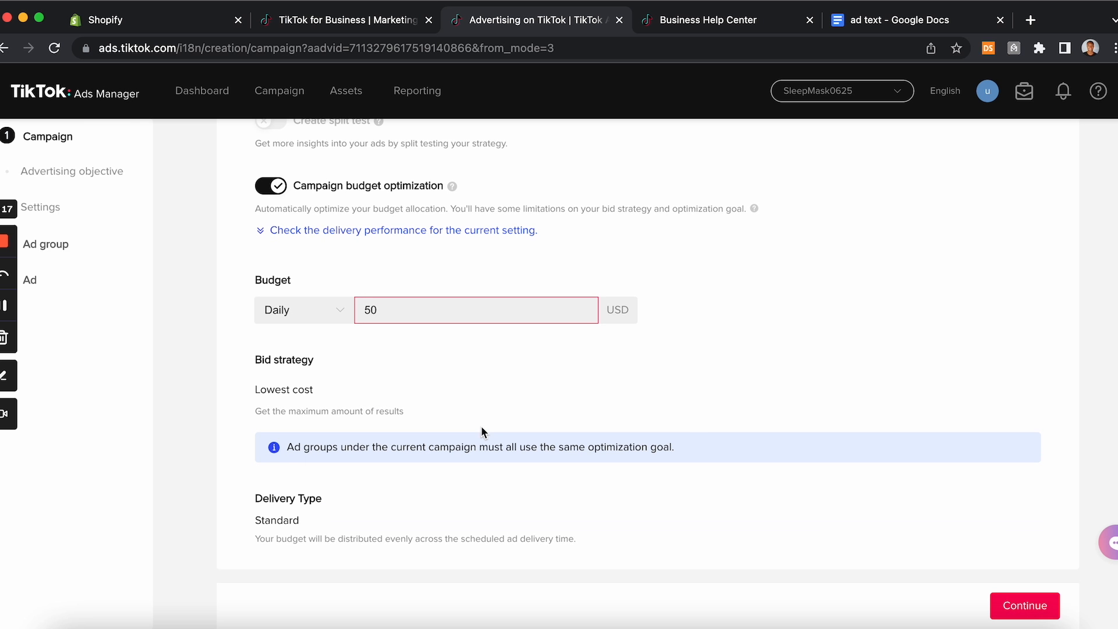
Step: Continue to the ad group setup and rename the ad group Ad group test 1
left_click(1035, 607)
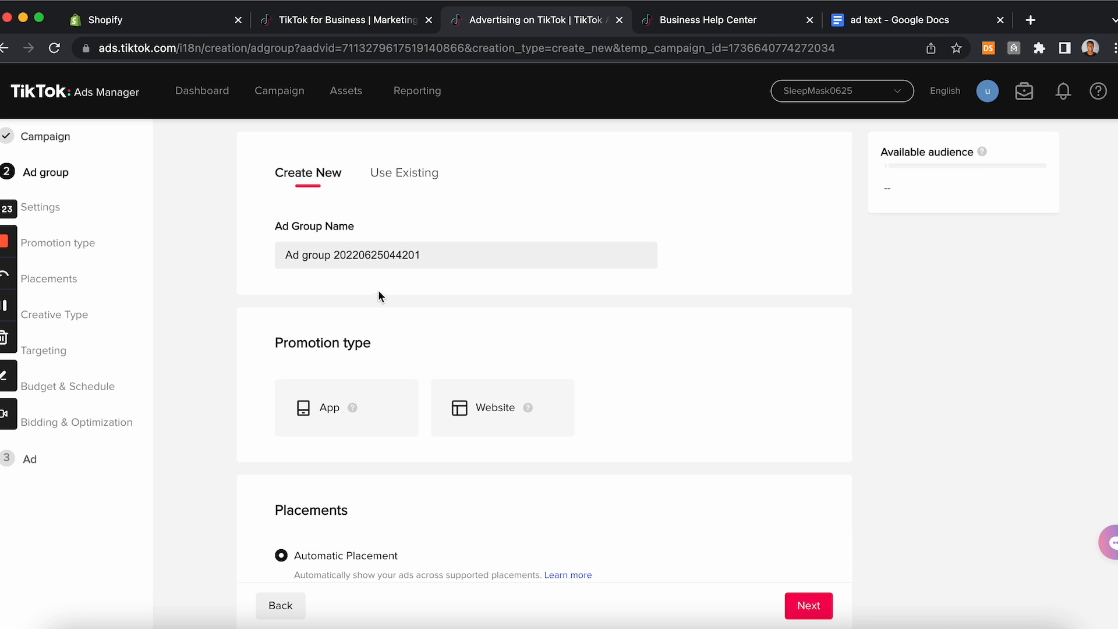
left_click_drag(440, 257, 337, 255)
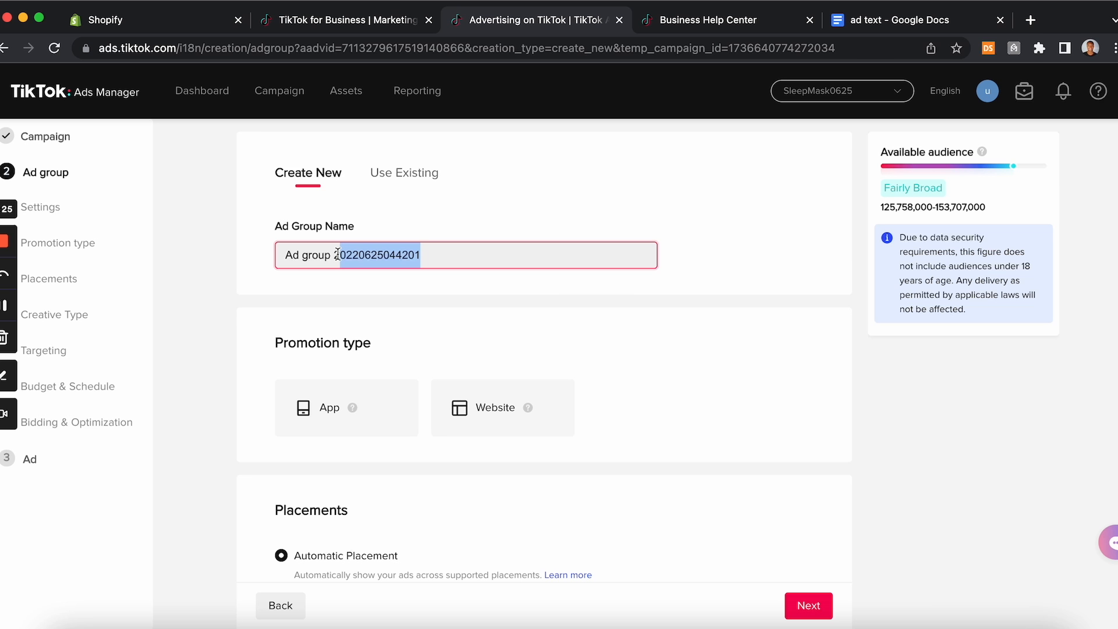
key("BackSpace")
type("test 1")
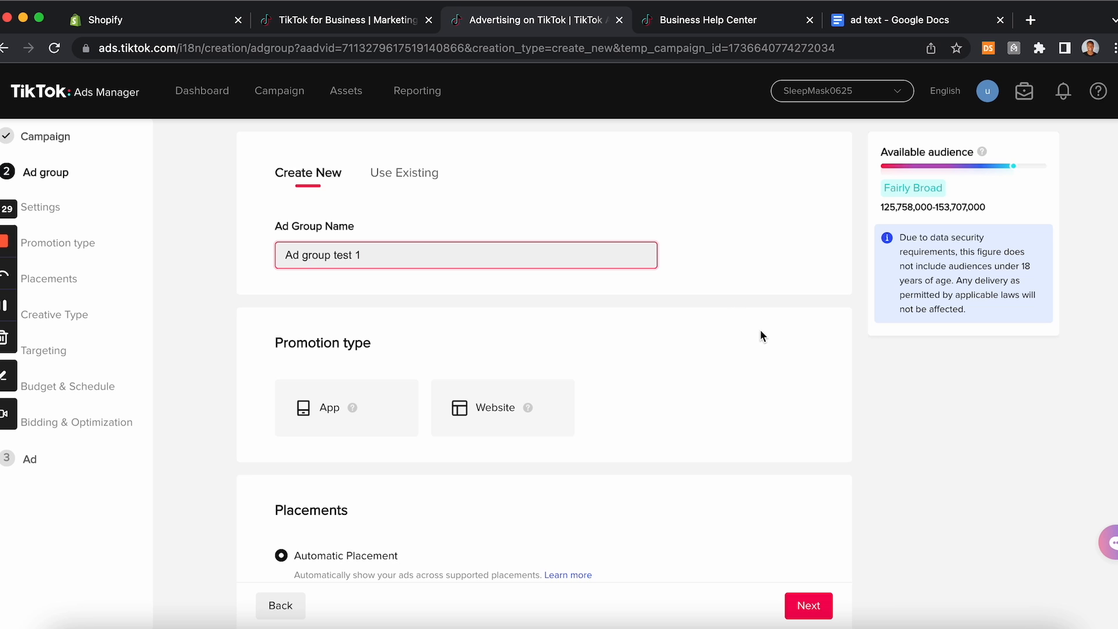
left_click(753, 361)
Step: Choose Website as the promotion type and open the TikTok Pixel list
scroll(752, 367, "down", 2)
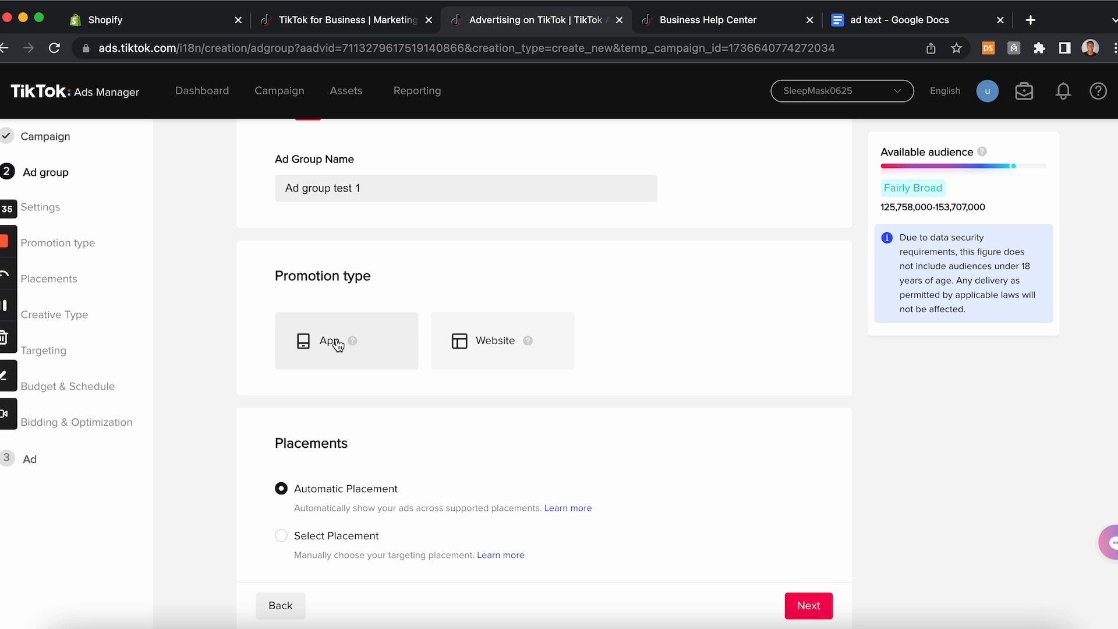
left_click(483, 349)
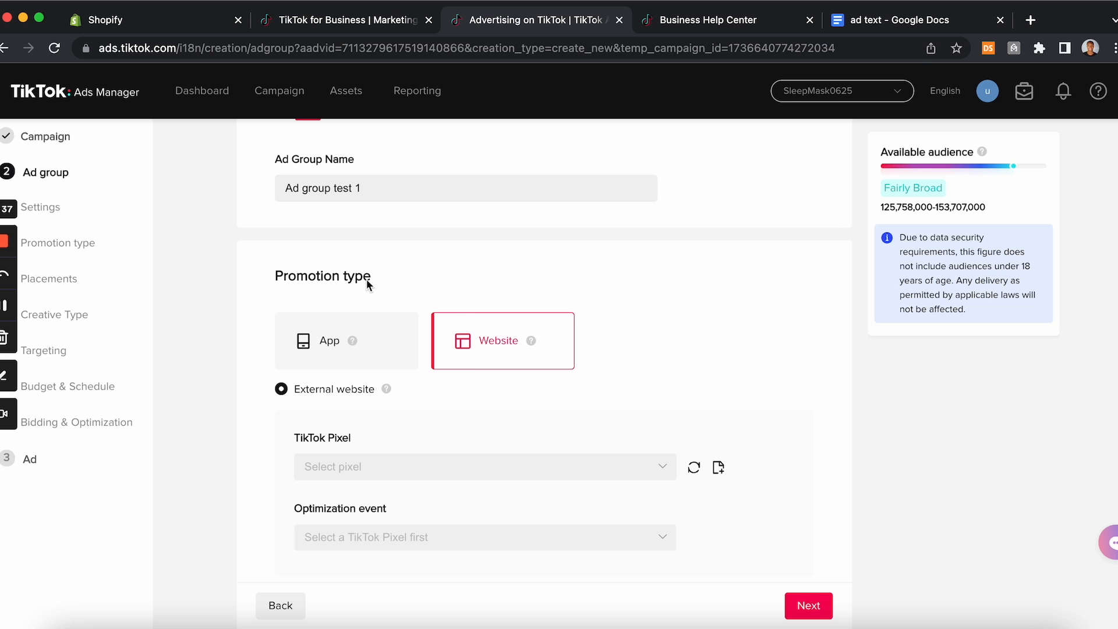
scroll(470, 434, "down", 2)
left_click(412, 384)
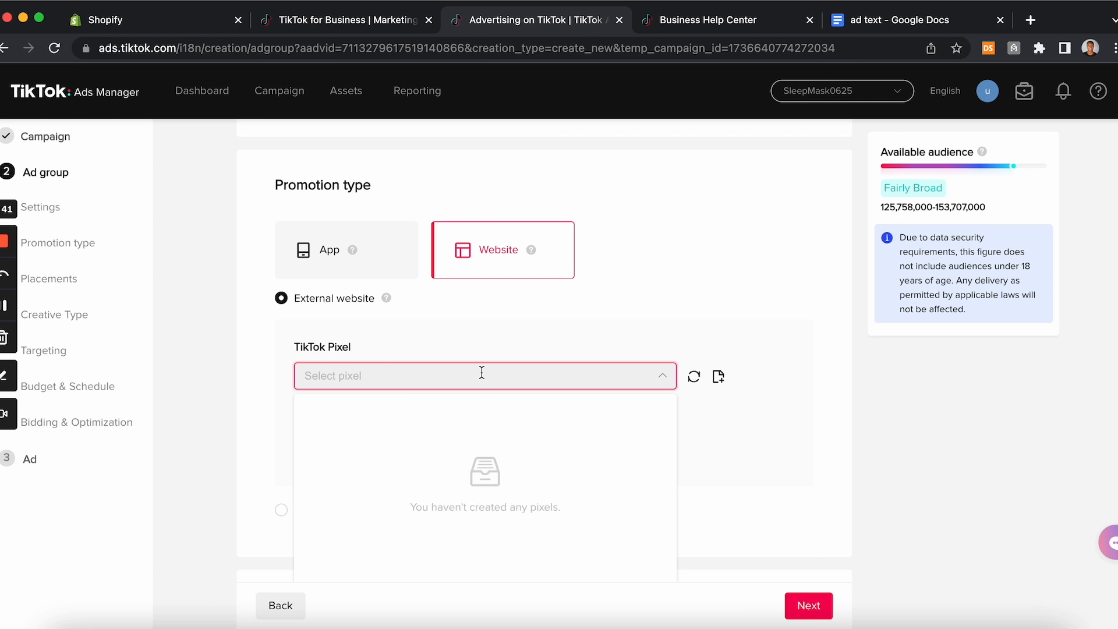
left_click(666, 376)
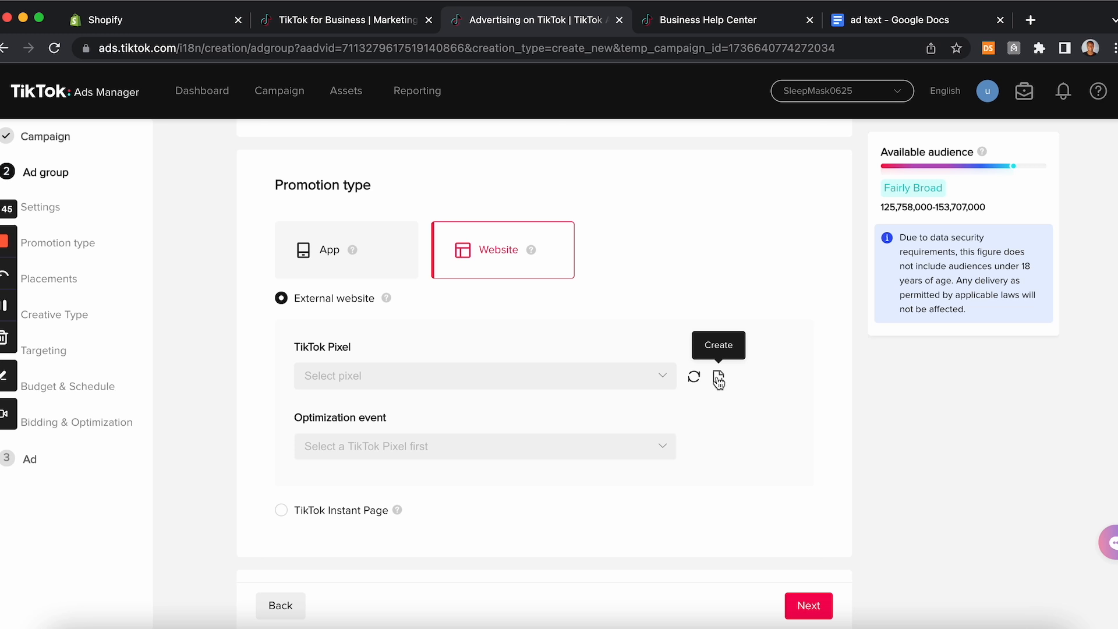
Step: Start creating a new pixel in Events Manager, skipping the introduction and choosing TikTok Pixel as the connection method
left_click(719, 379)
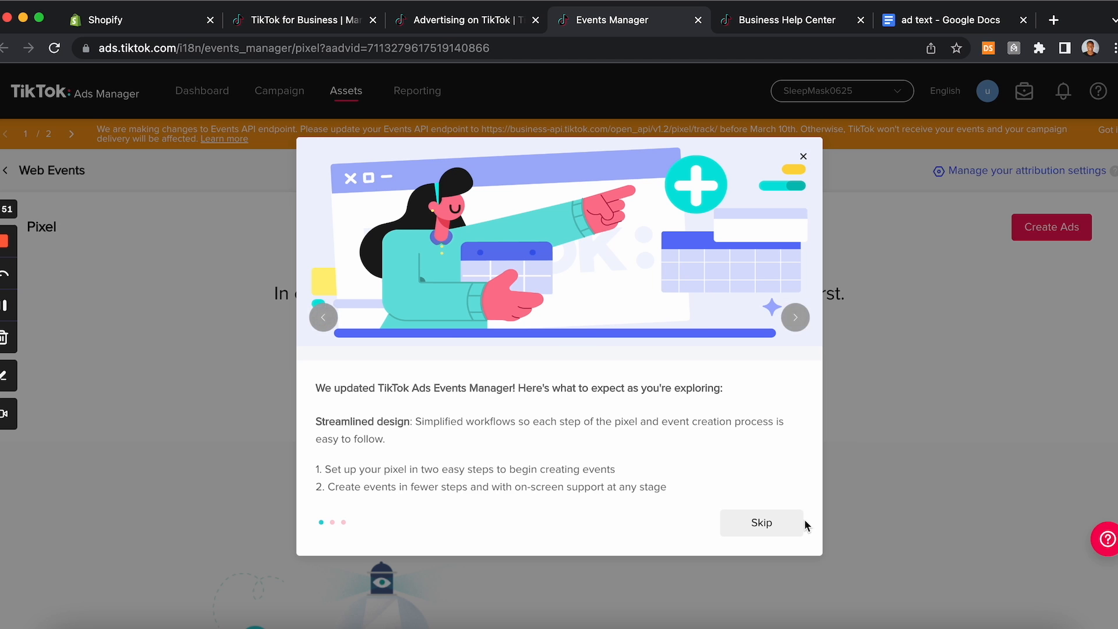
left_click(795, 318)
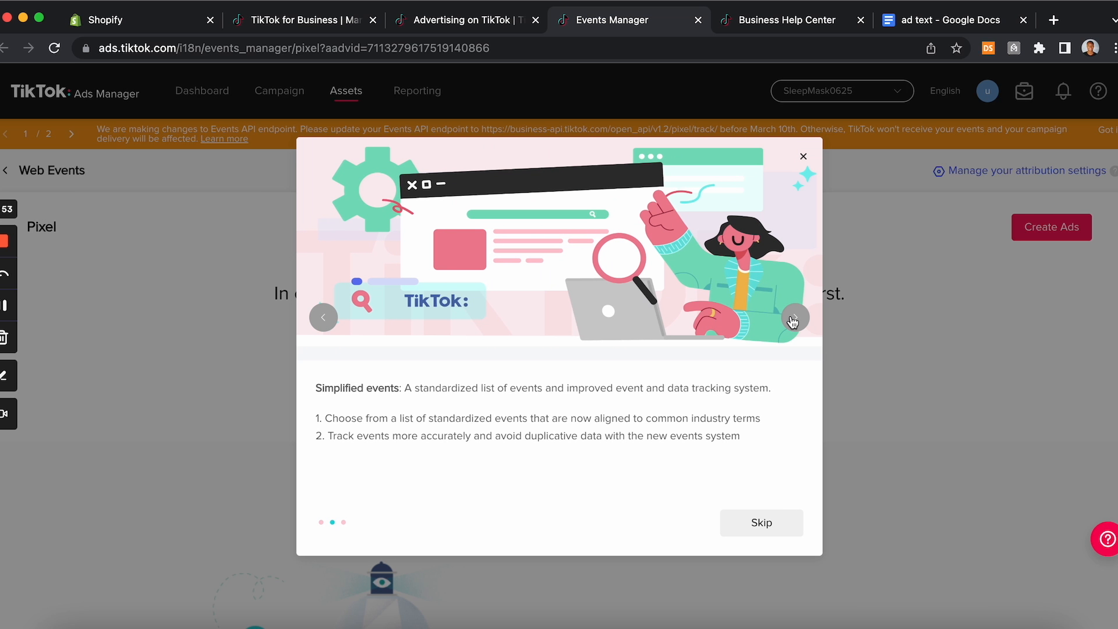
left_click(781, 522)
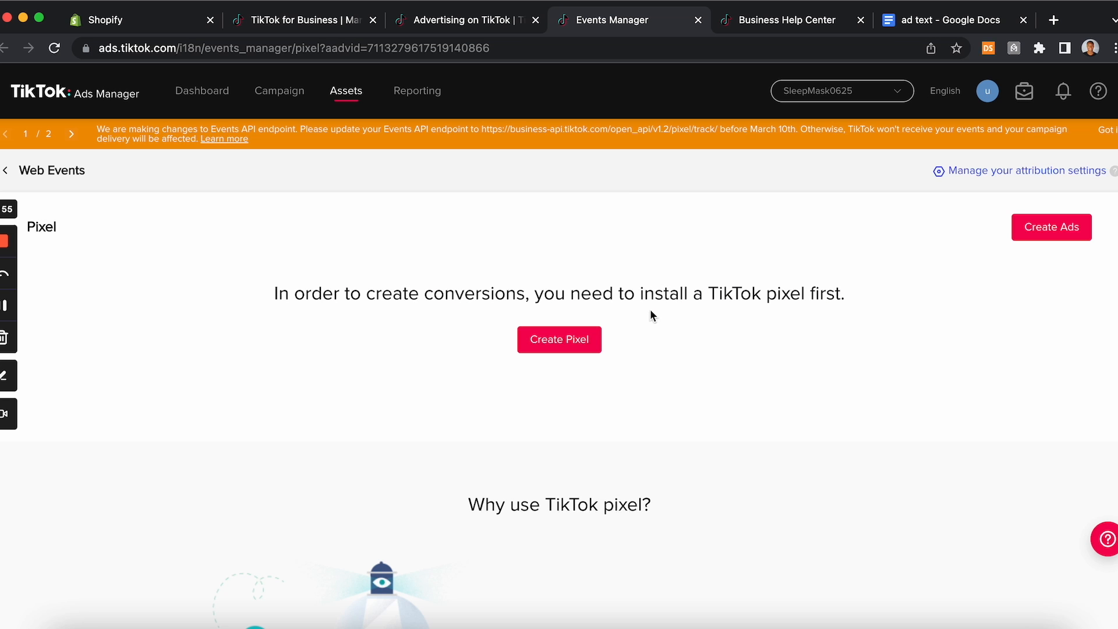
left_click(565, 338)
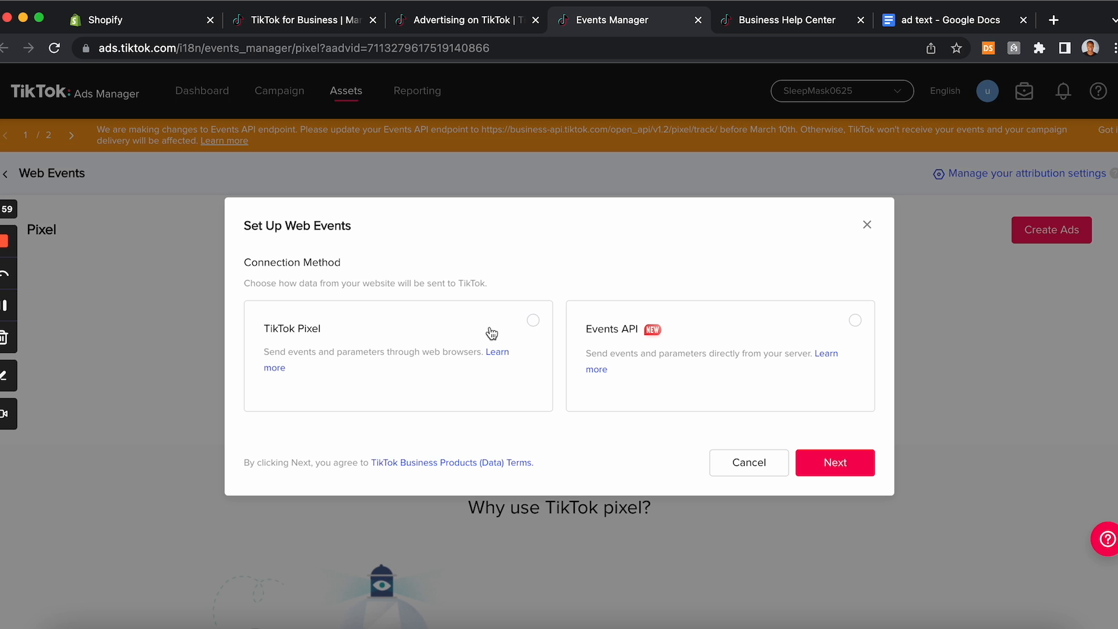
left_click(542, 324)
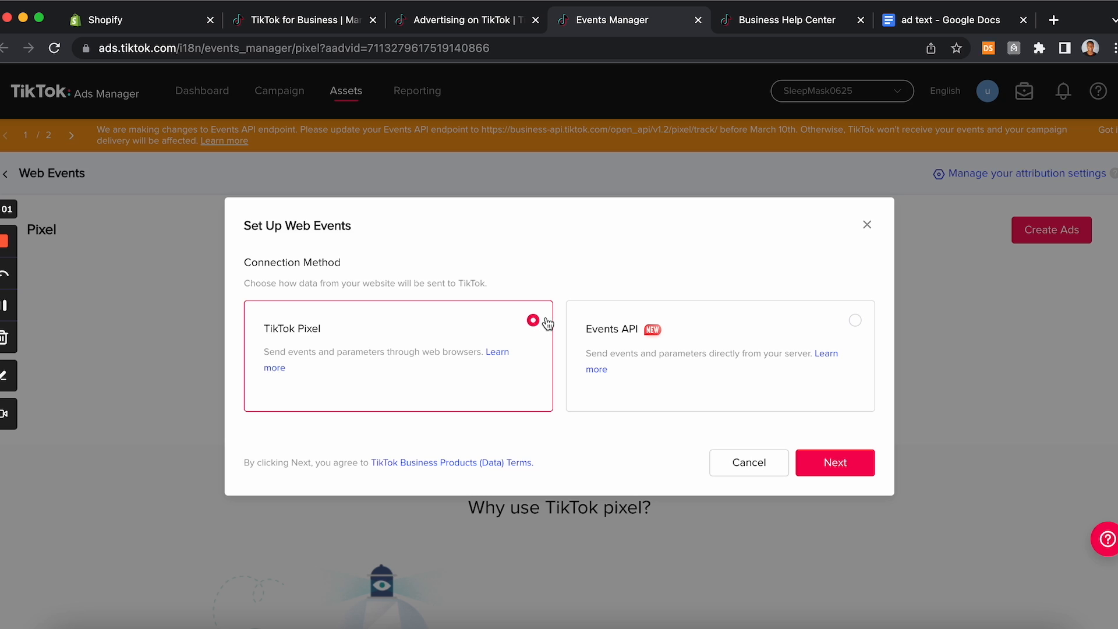
left_click(829, 465)
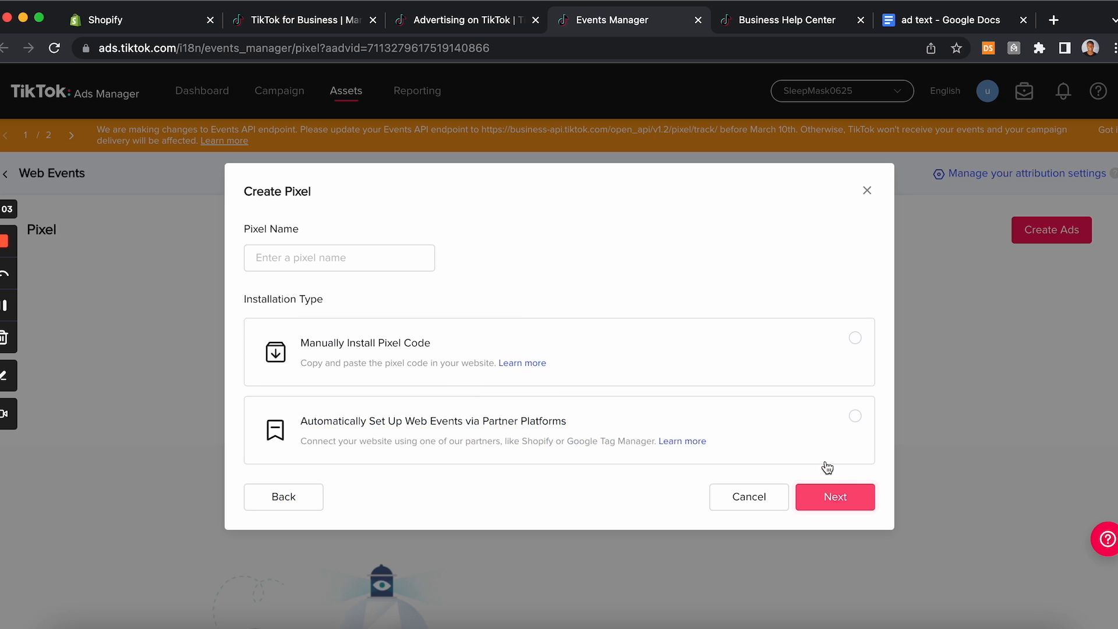
Step: Name the pixel SleepMask and set it up automatically through the Shopify partner platform
left_click(317, 257)
type("SleepMask")
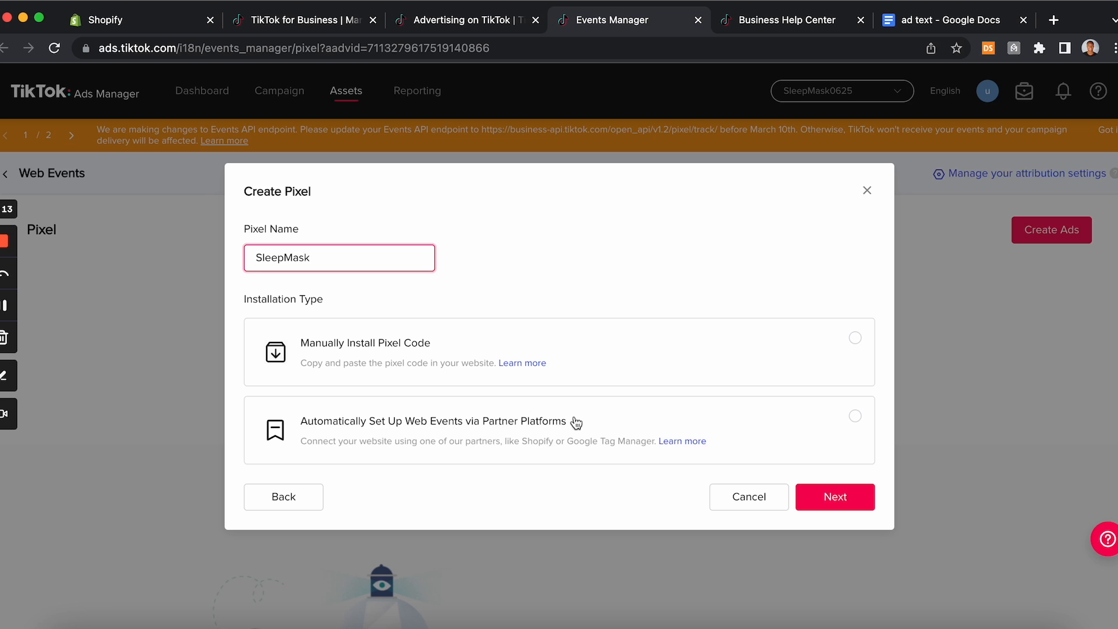
left_click(857, 420)
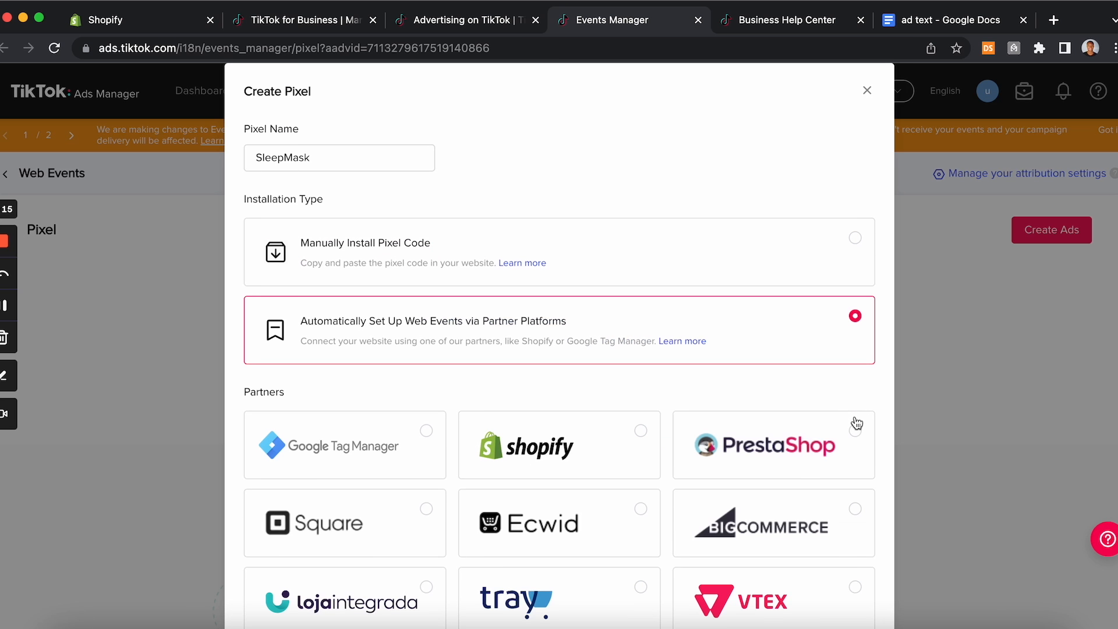
left_click(618, 441)
scroll(622, 441, "down", 3)
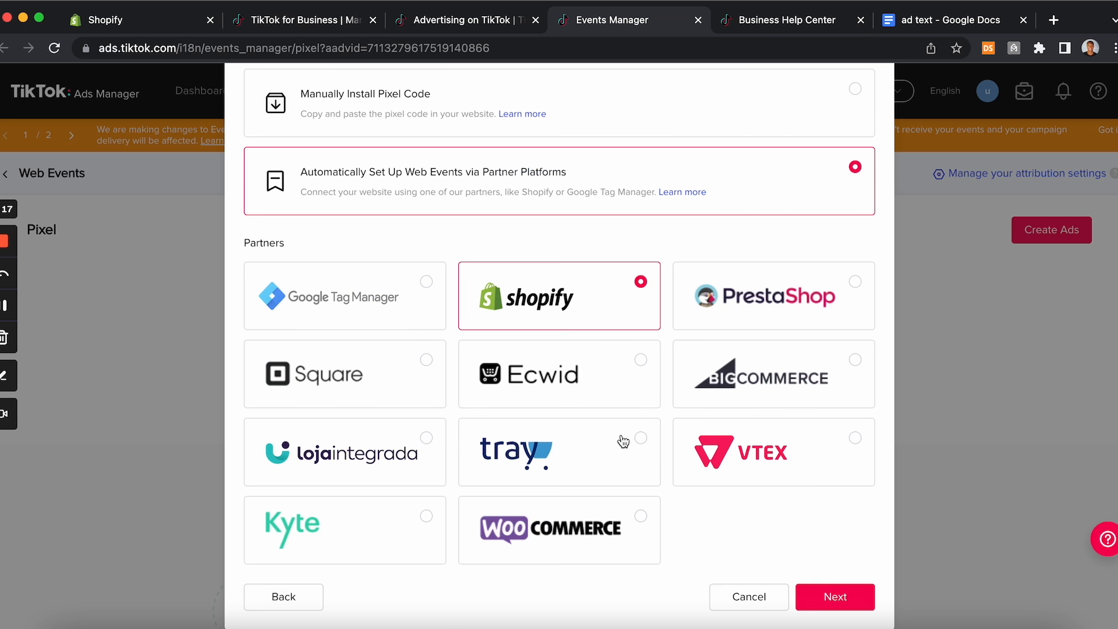
left_click(810, 606)
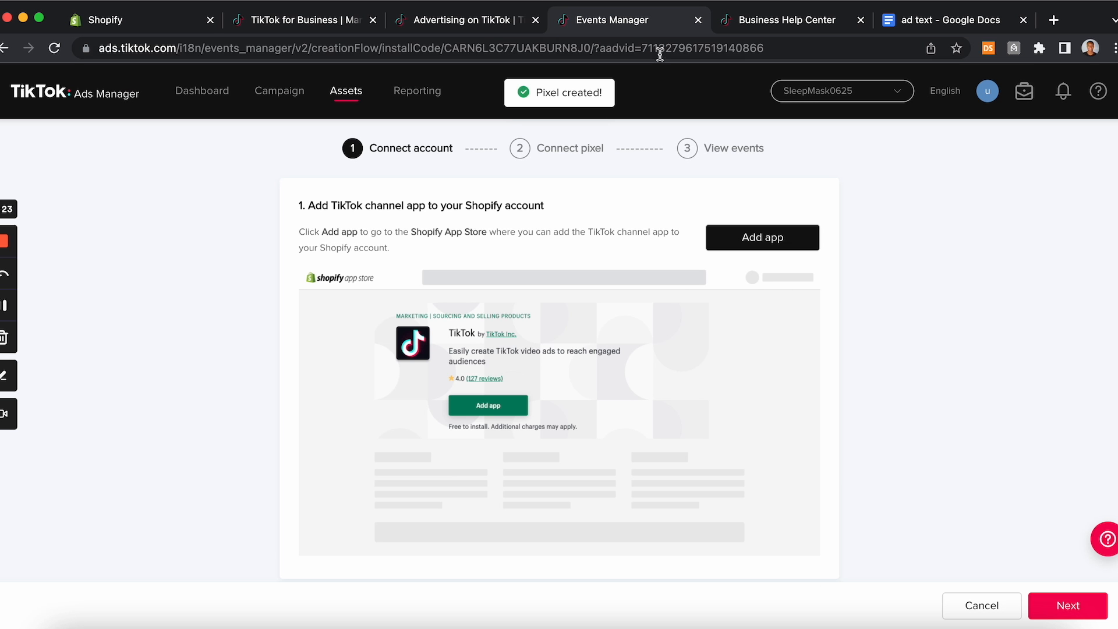
Step: Switch to the Shopify admin and search the Shopify App Store for tiktok
left_click(175, 19)
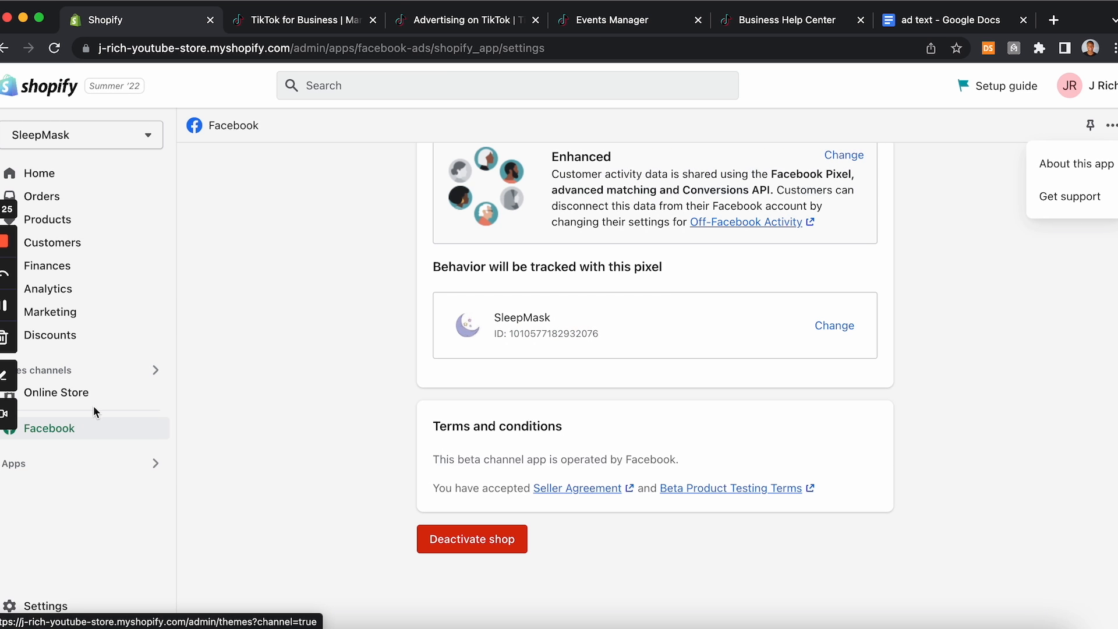
left_click(153, 465)
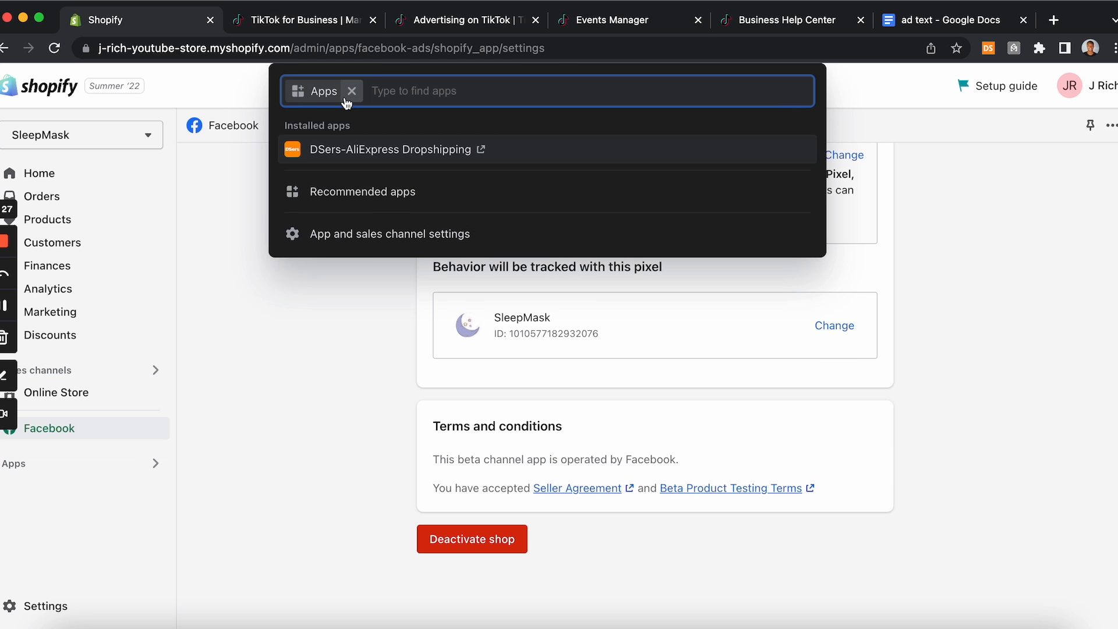
type("tiktok")
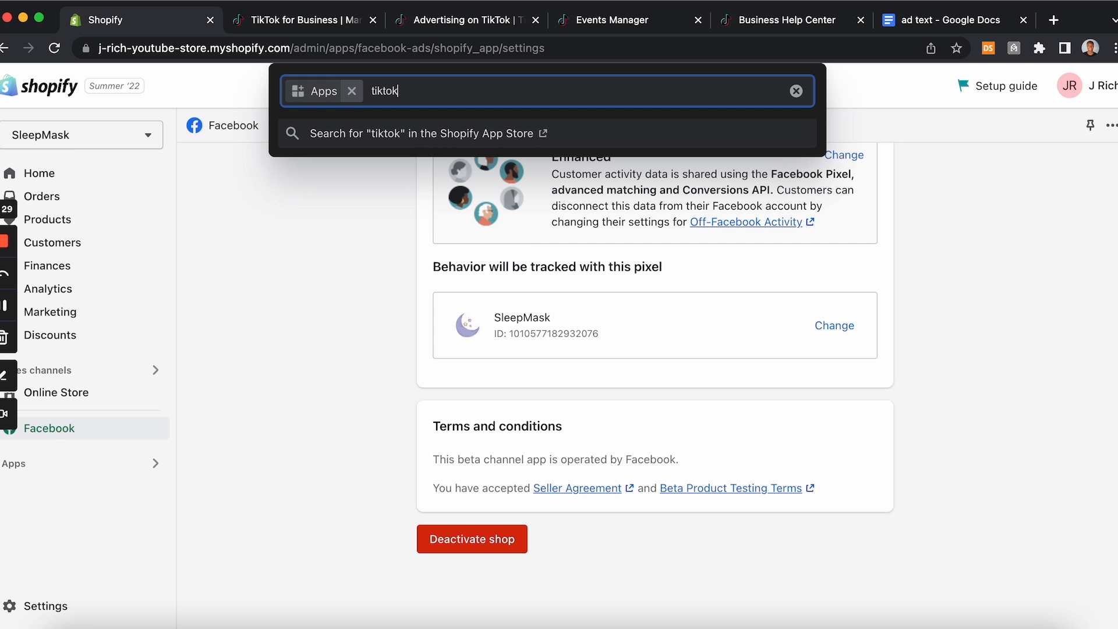
key("Return")
Step: Open the TikTok app by TikTok Inc. from the search results and add it
left_click(674, 28)
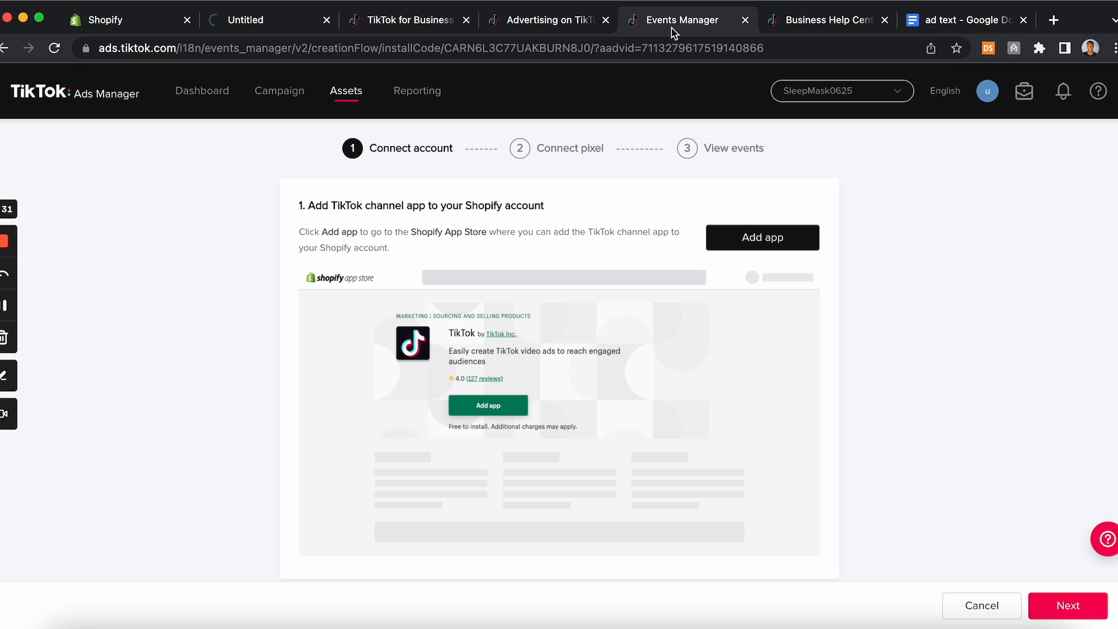
left_click(272, 27)
scroll(420, 261, "down", 1)
scroll(421, 265, "down", 1)
left_click(423, 285)
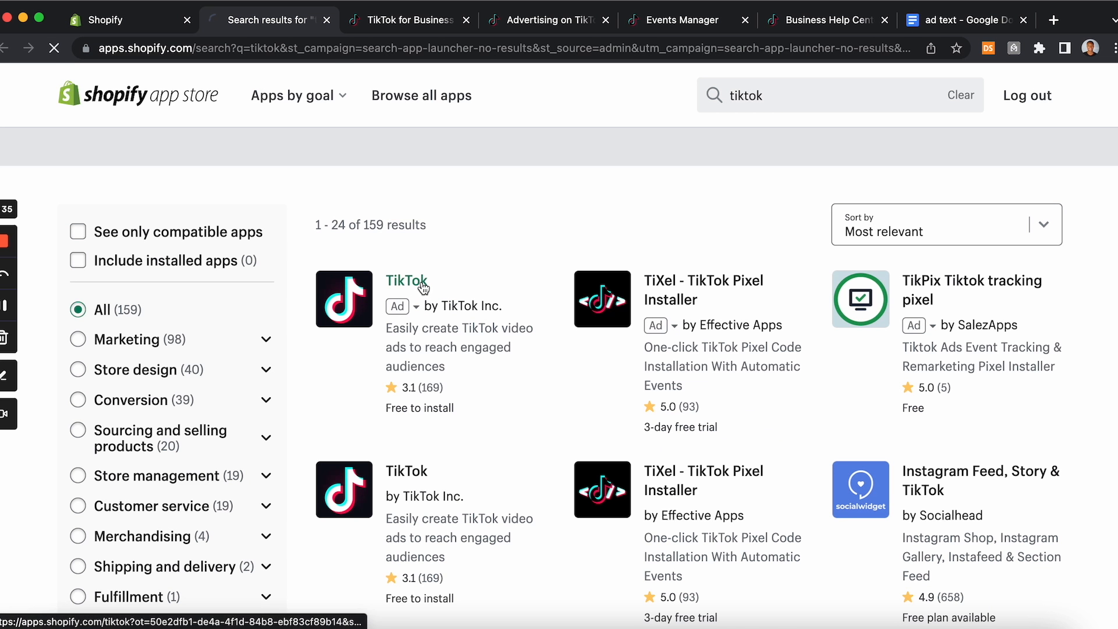
scroll(394, 316, "down", 1)
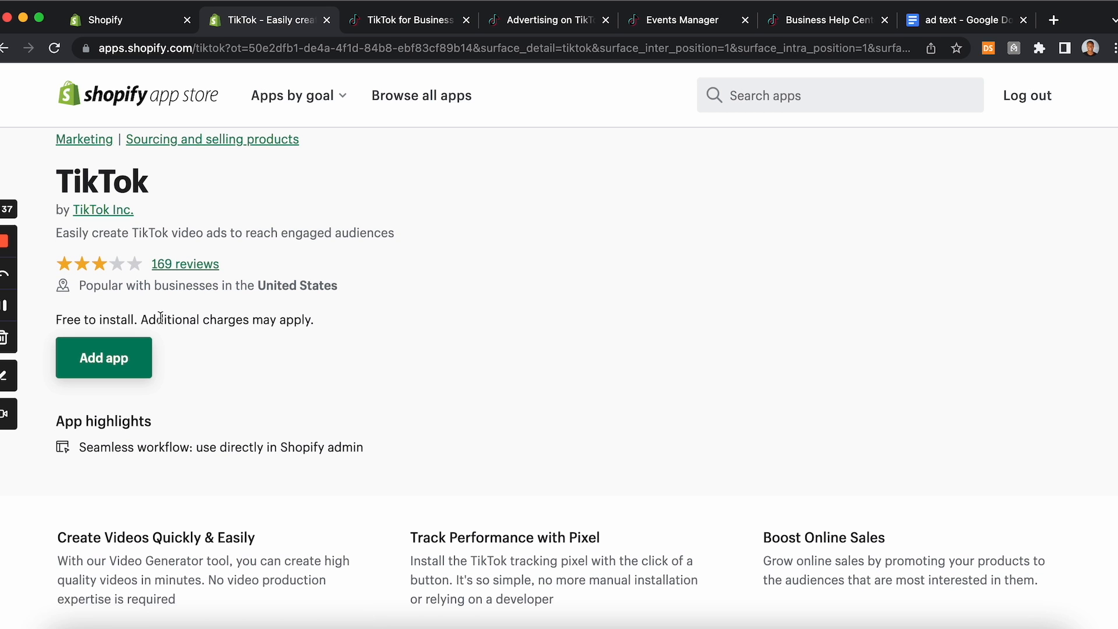
left_click(138, 359)
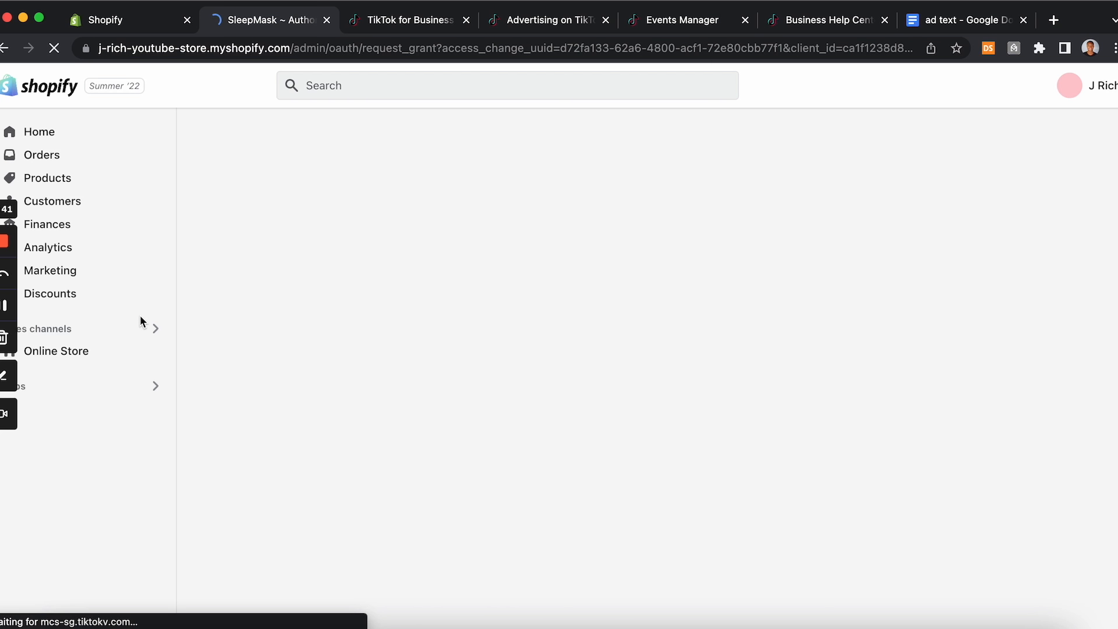
Step: Install the TikTok channel app on the SleepMask store
scroll(502, 404, "down", 5)
scroll(502, 404, "up", 5)
left_click(824, 146)
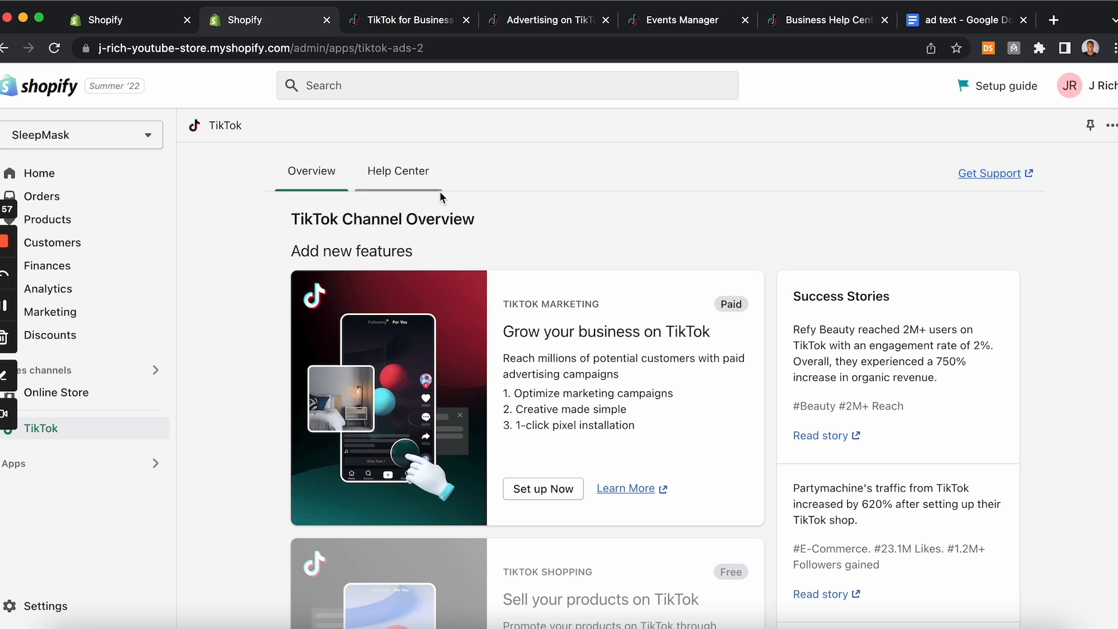
Step: Review the Shopify connection steps for the new pixel in Events Manager
scroll(502, 191, "down", 3)
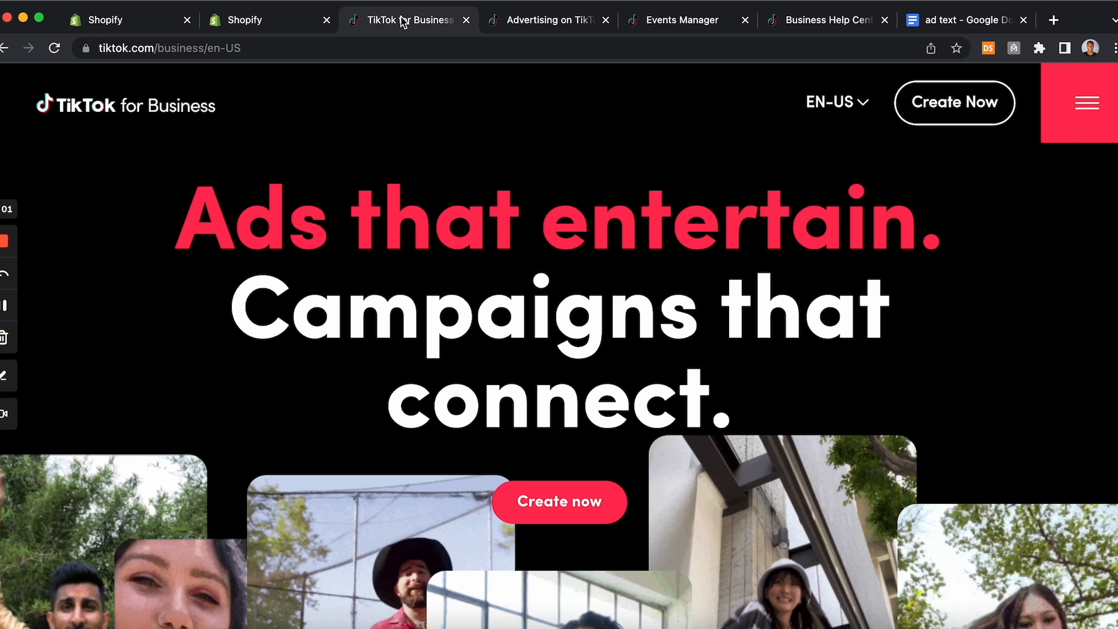
left_click(402, 20)
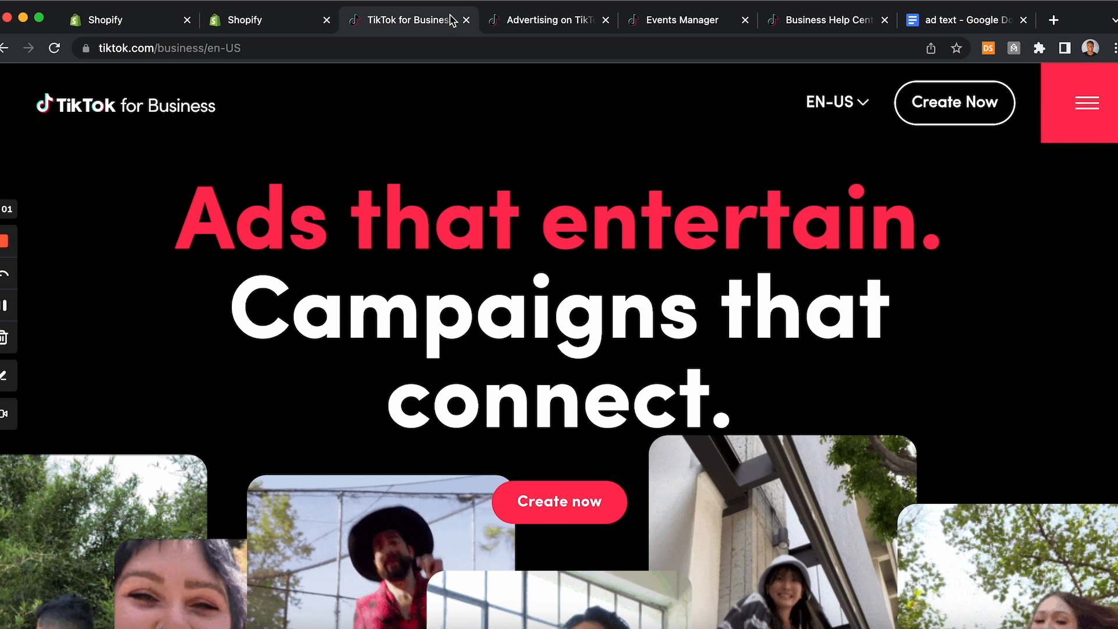
left_click(466, 19)
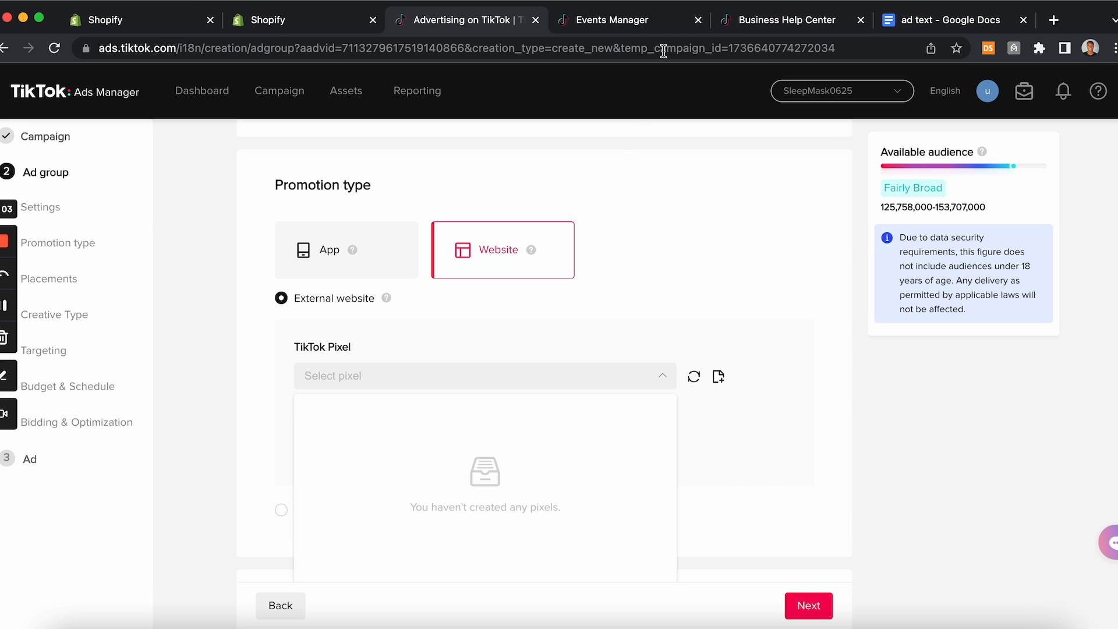
left_click(644, 23)
left_click_drag(643, 29, 484, 23)
scroll(548, 202, "down", 3)
scroll(549, 205, "down", 6)
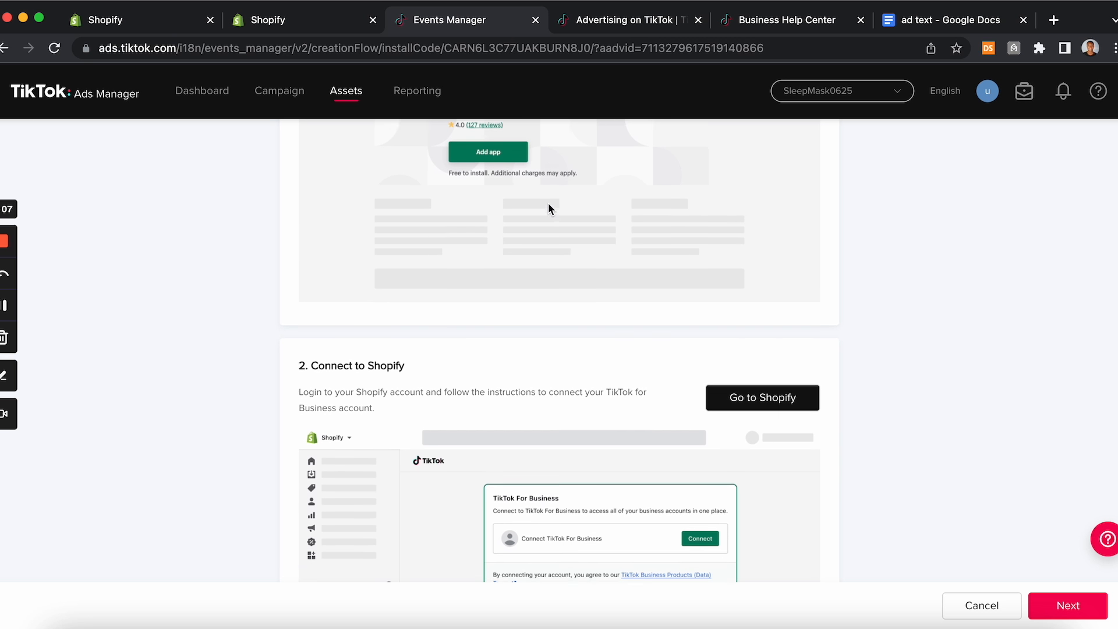
scroll(548, 207, "down", 6)
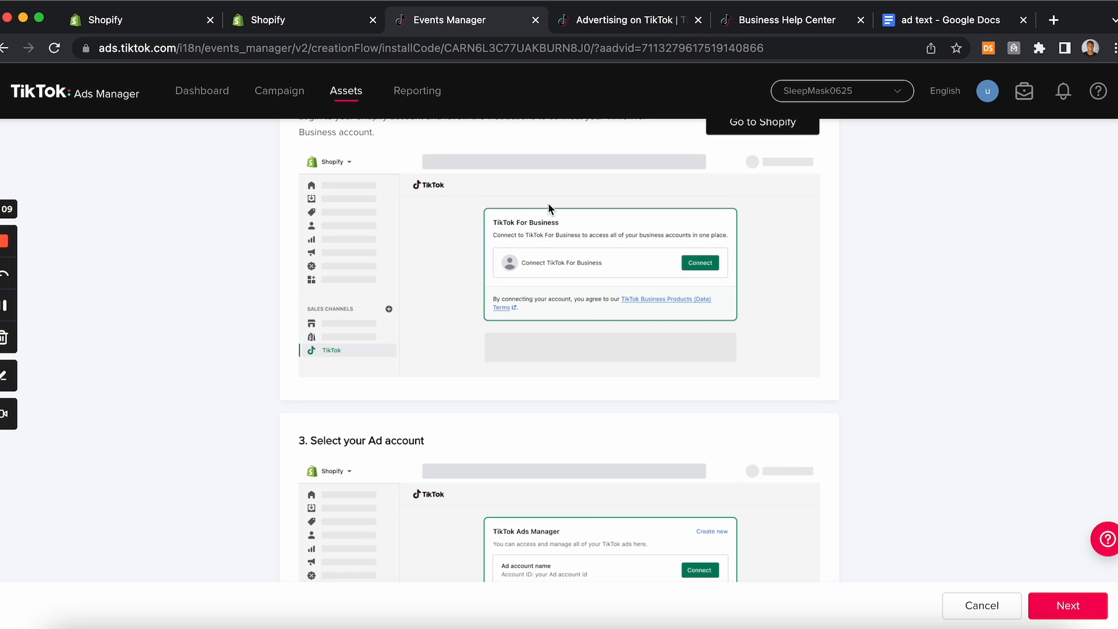
scroll(549, 208, "down", 7)
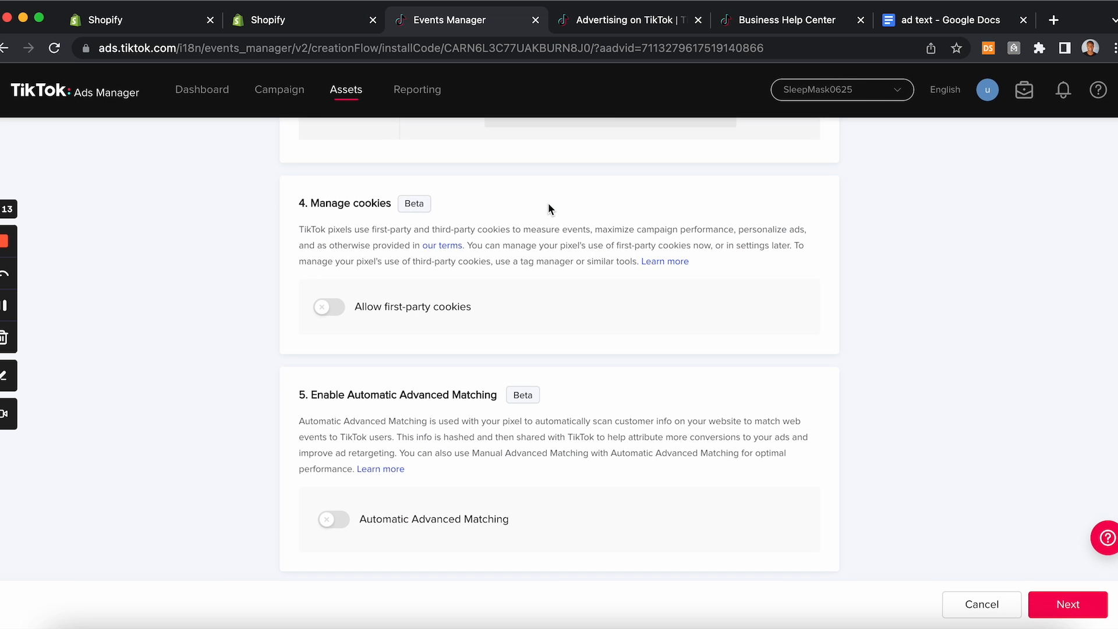
scroll(547, 203, "up", 20)
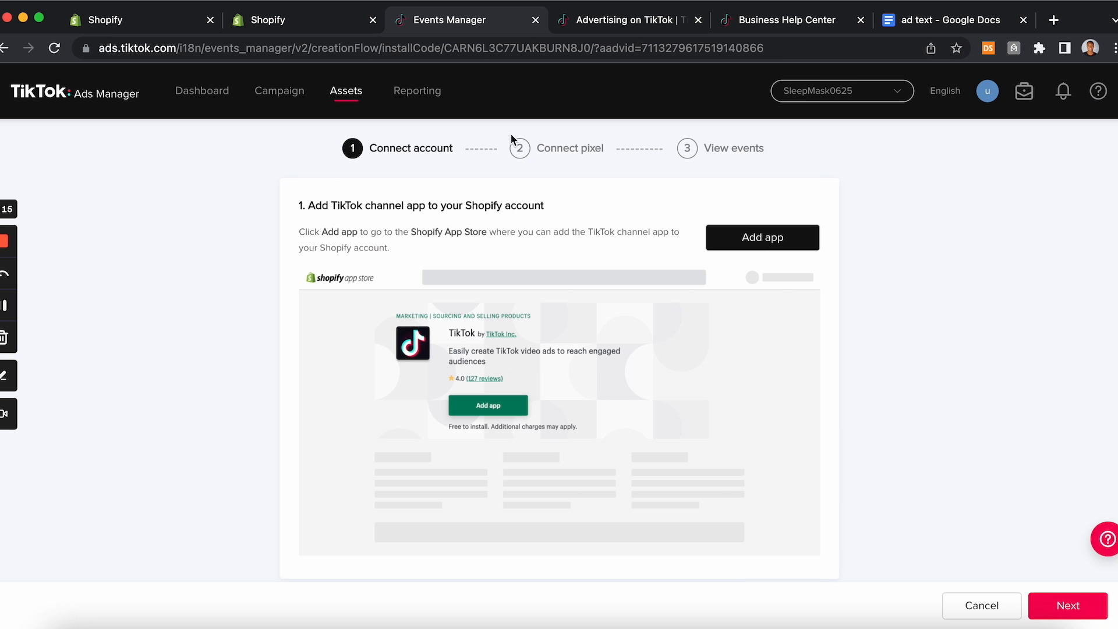
Step: Return to the TikTok channel in Shopify and start setting up TikTok Marketing
left_click(304, 48)
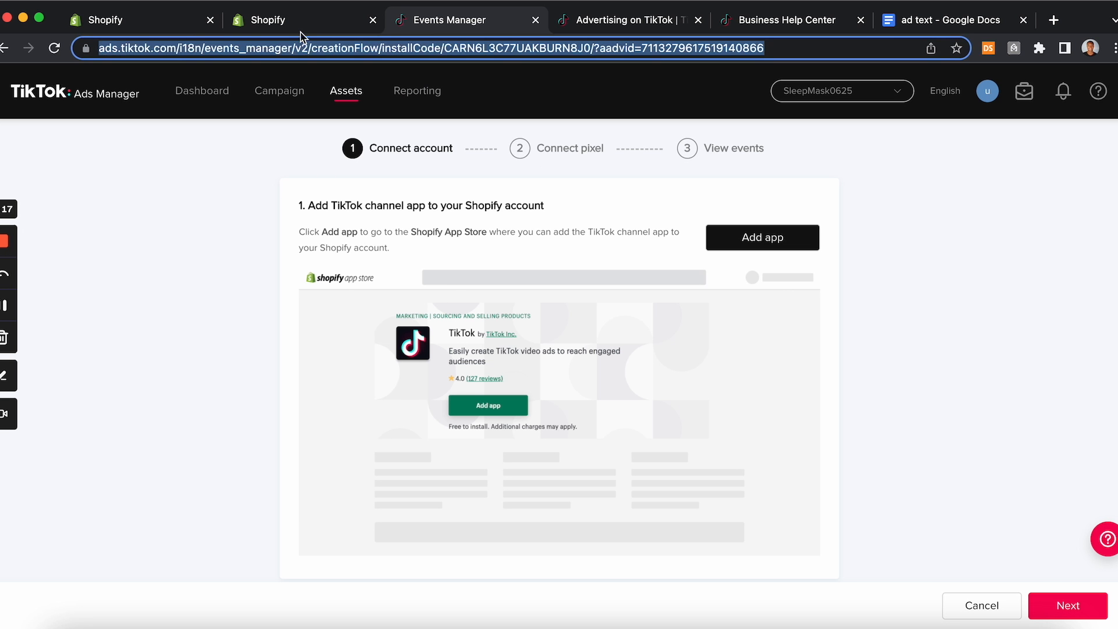
left_click(294, 22)
scroll(704, 378, "down", 2)
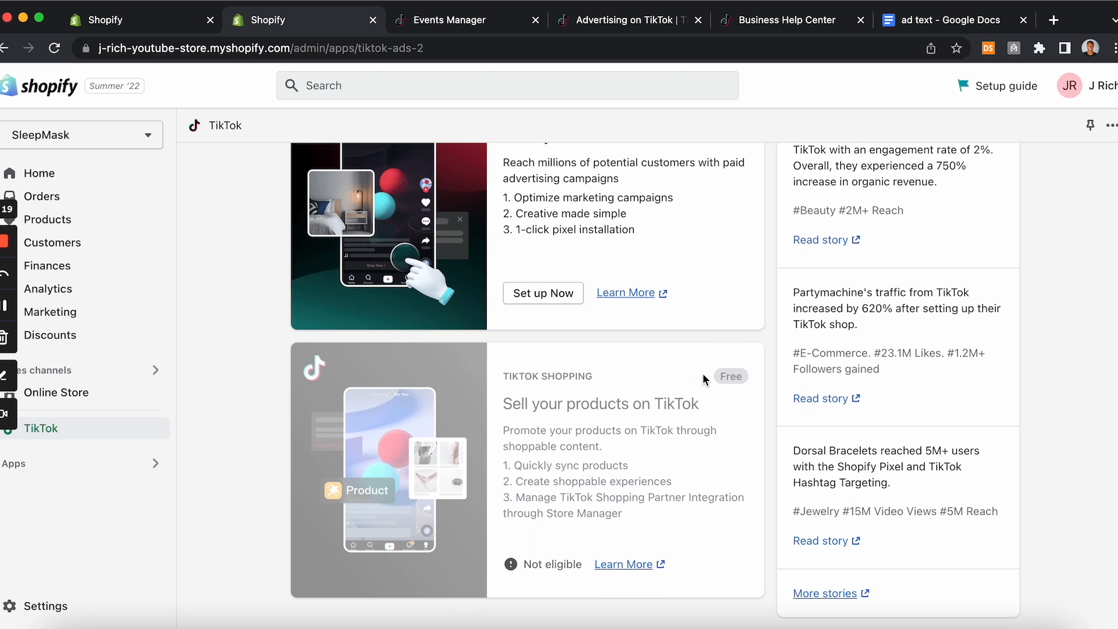
scroll(704, 377, "up", 1)
left_click(546, 326)
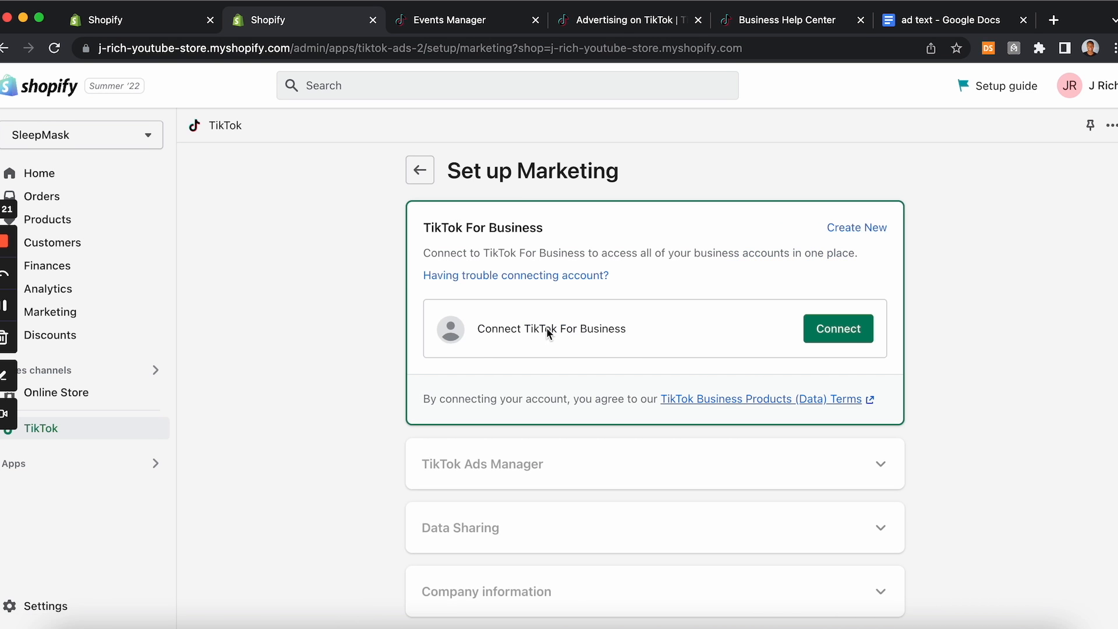
Step: Connect the TikTok For Business account to the Shopify store
scroll(546, 327, "down", 1)
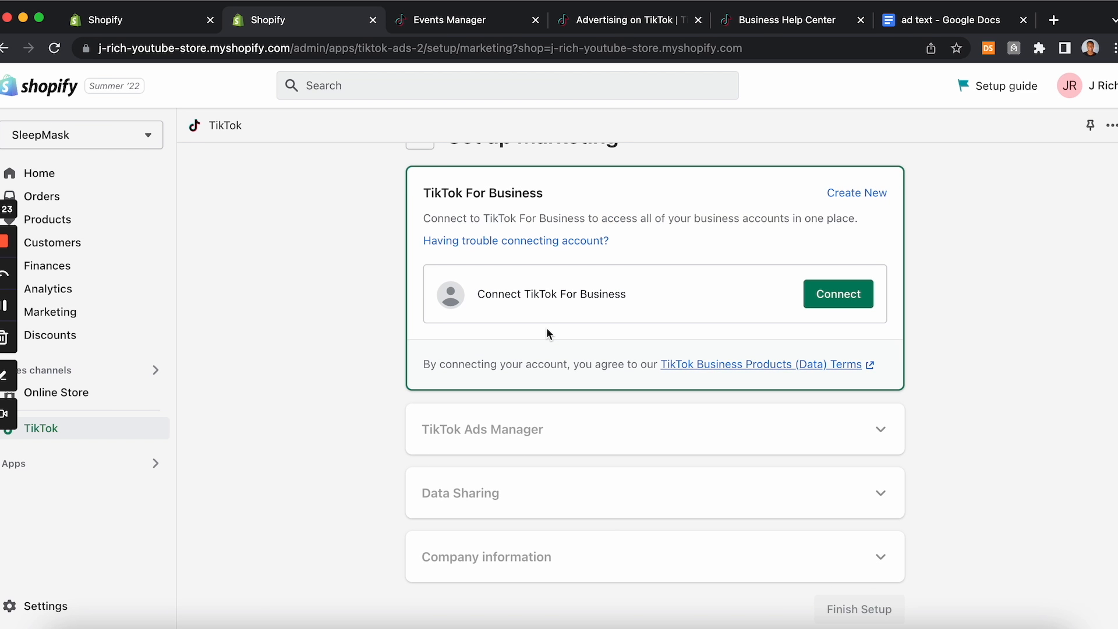
scroll(831, 320, "up", 1)
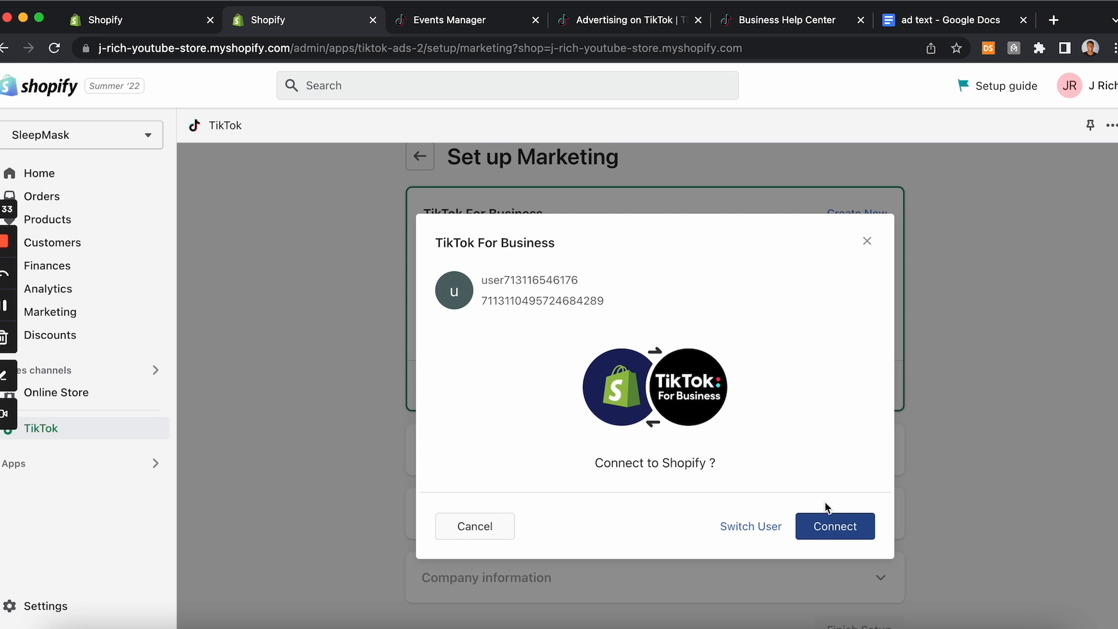
left_click(835, 525)
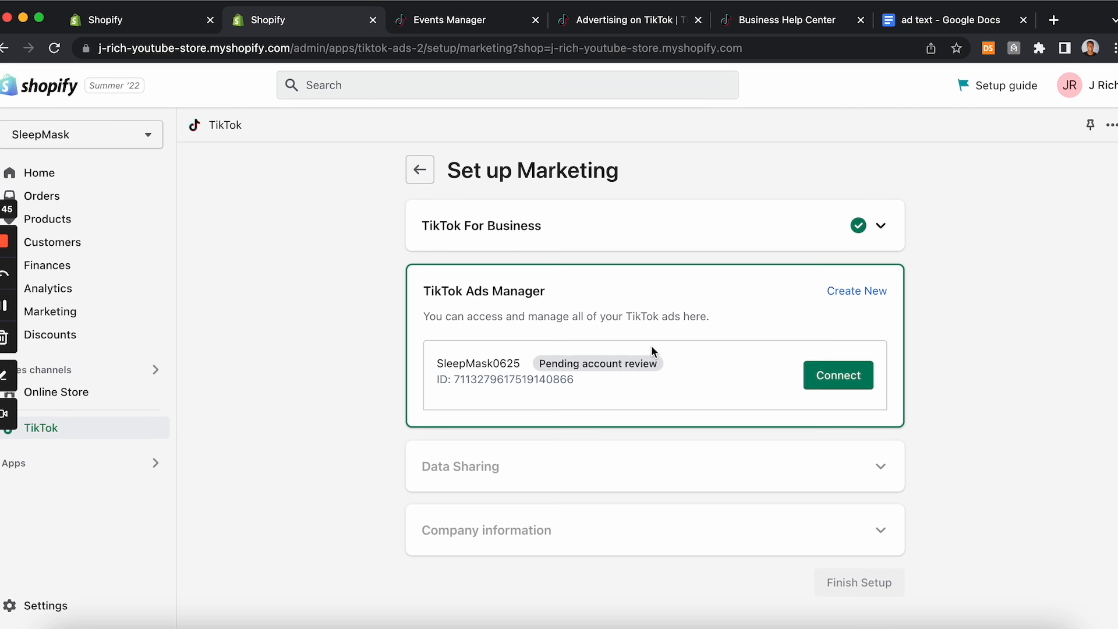
Step: Connect the SleepMask0625 TikTok Ads Manager account and choose the Enhanced data sharing level
left_click(840, 377)
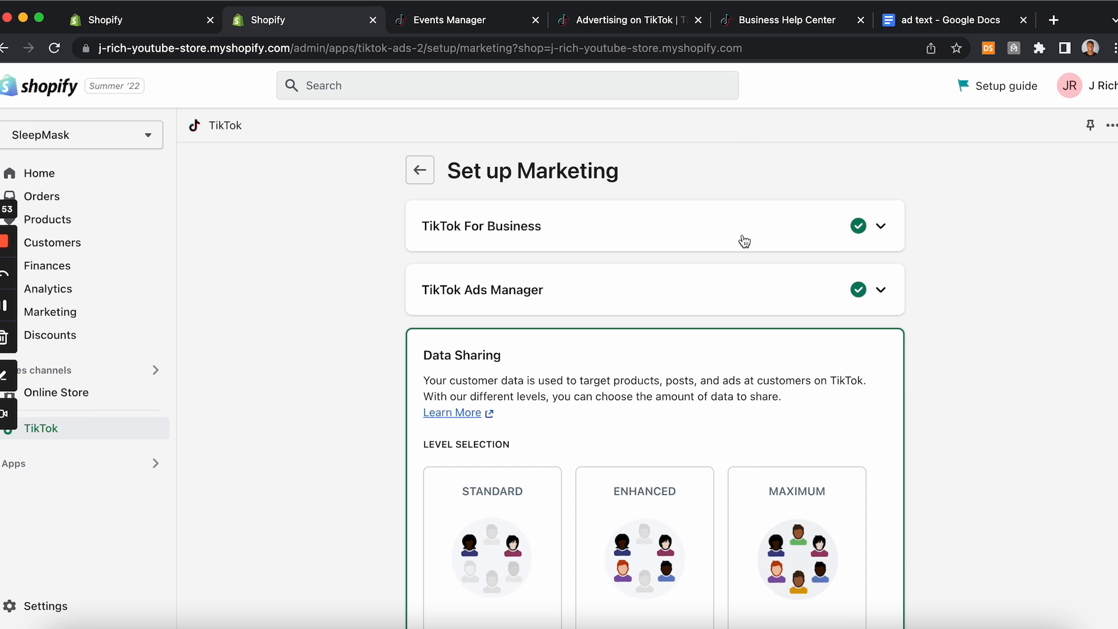
scroll(744, 240, "down", 2)
scroll(552, 212, "down", 2)
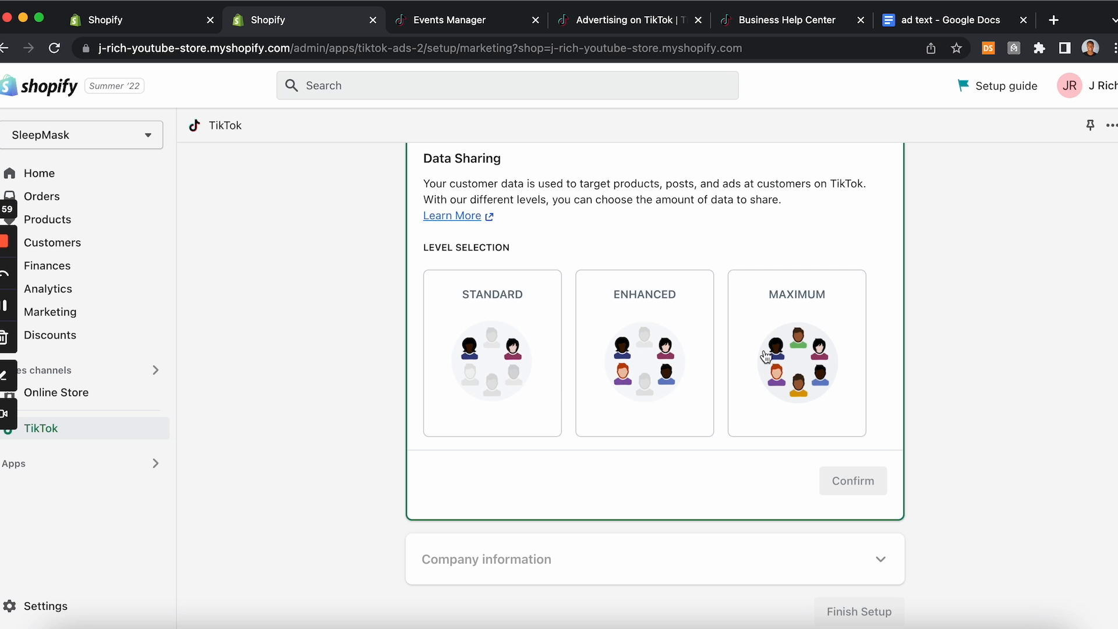
left_click(677, 323)
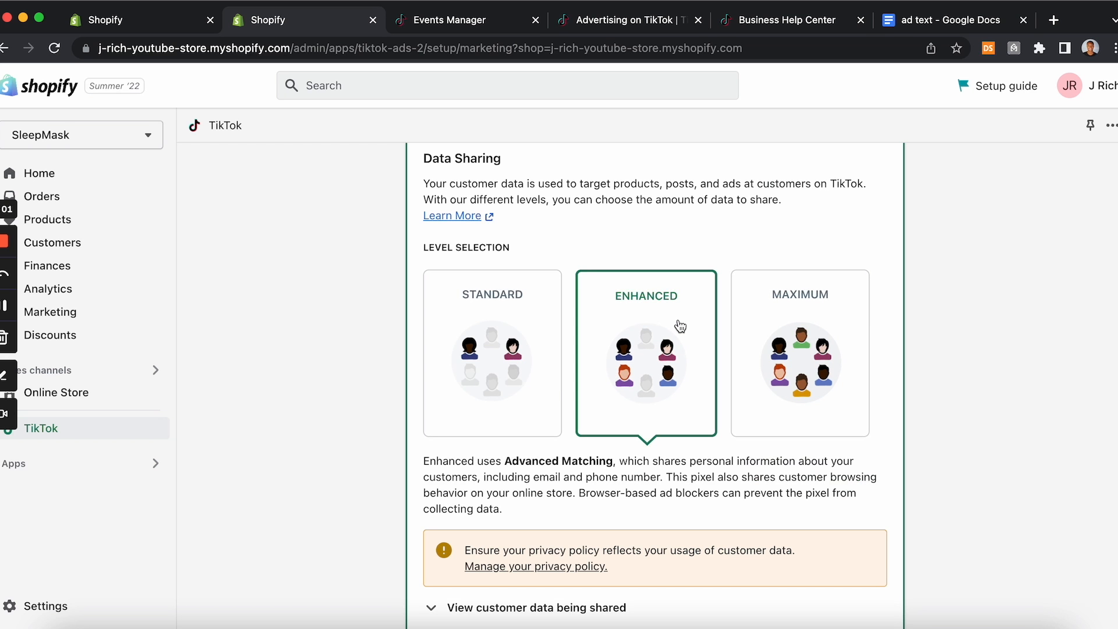
Step: Connect the SleepMask pixel for data sharing and finish the TikTok marketing setup
scroll(673, 341, "down", 5)
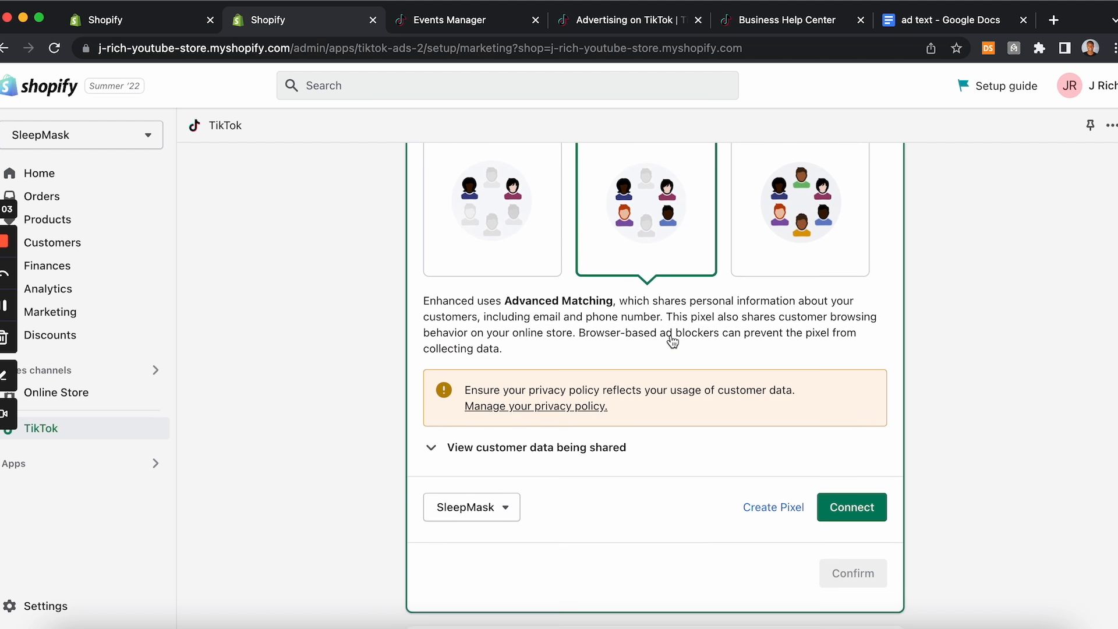
scroll(673, 342, "down", 1)
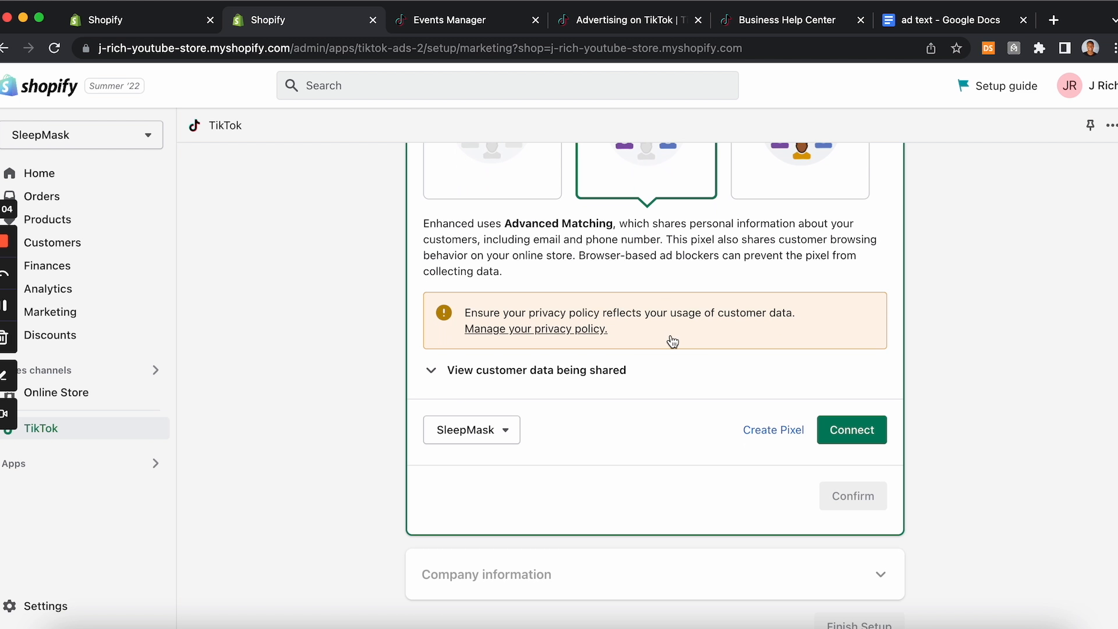
left_click(859, 431)
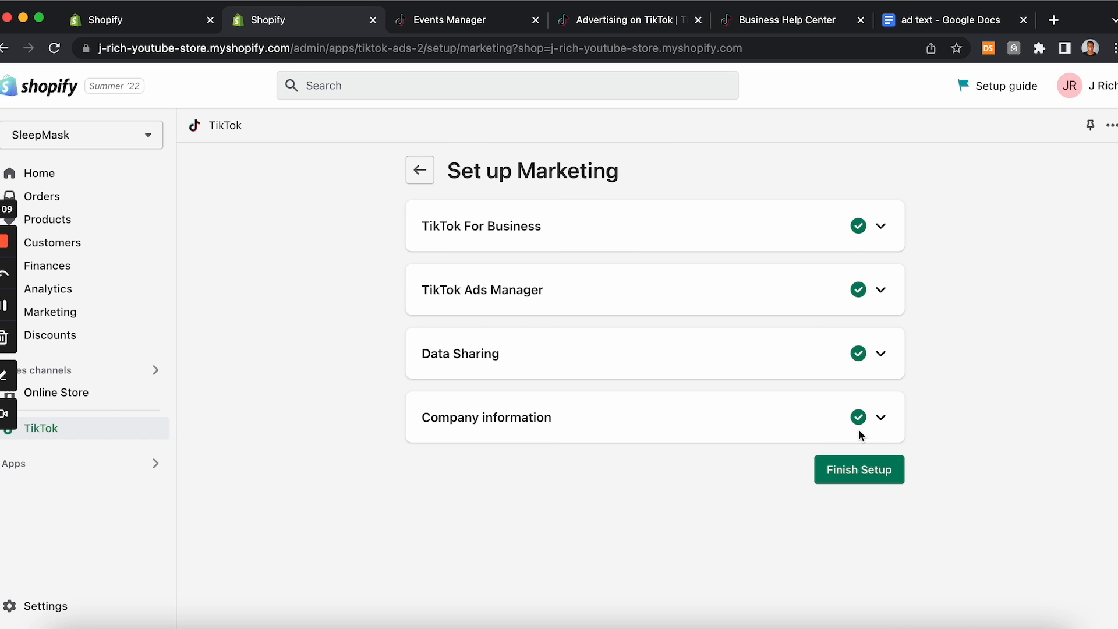
left_click(872, 465)
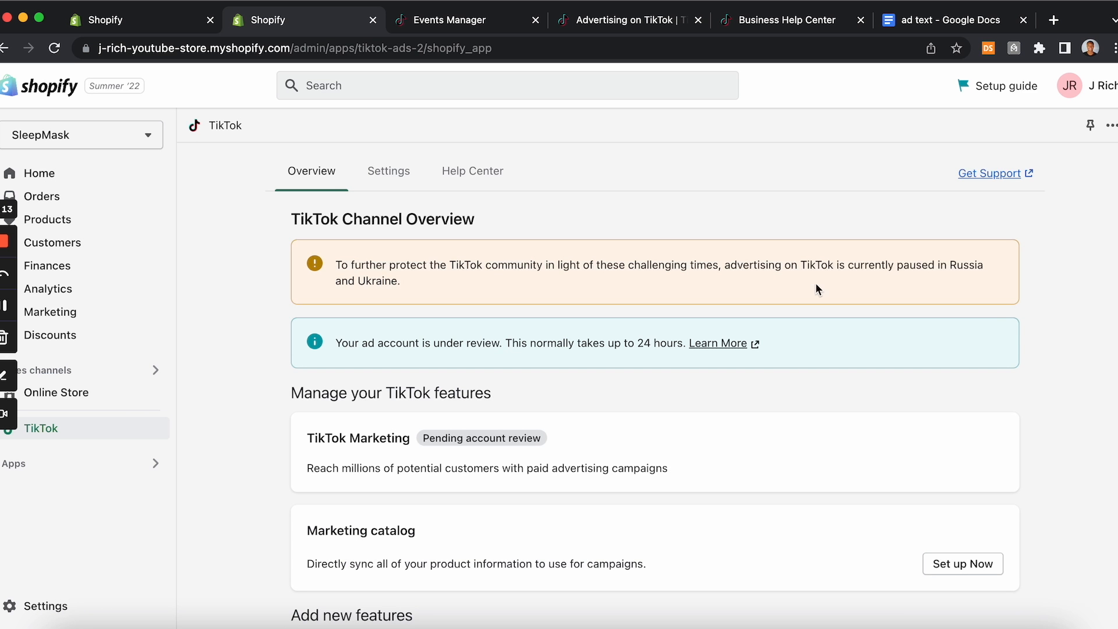
Step: Review the TikTok channel overview page in Shopify
scroll(635, 271, "down", 3)
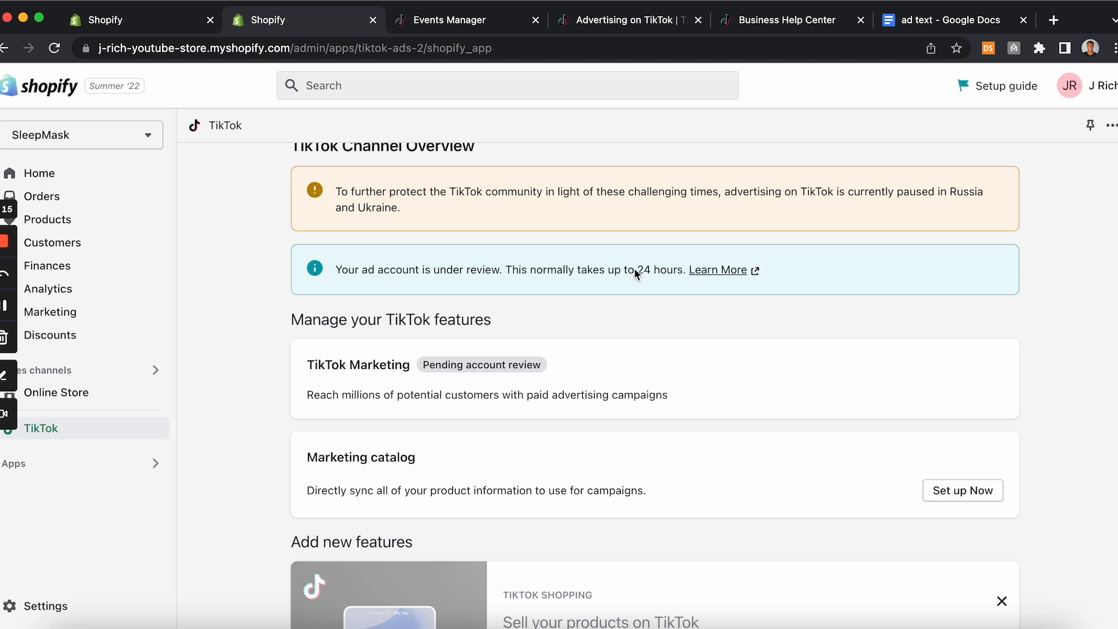
scroll(635, 272, "up", 3)
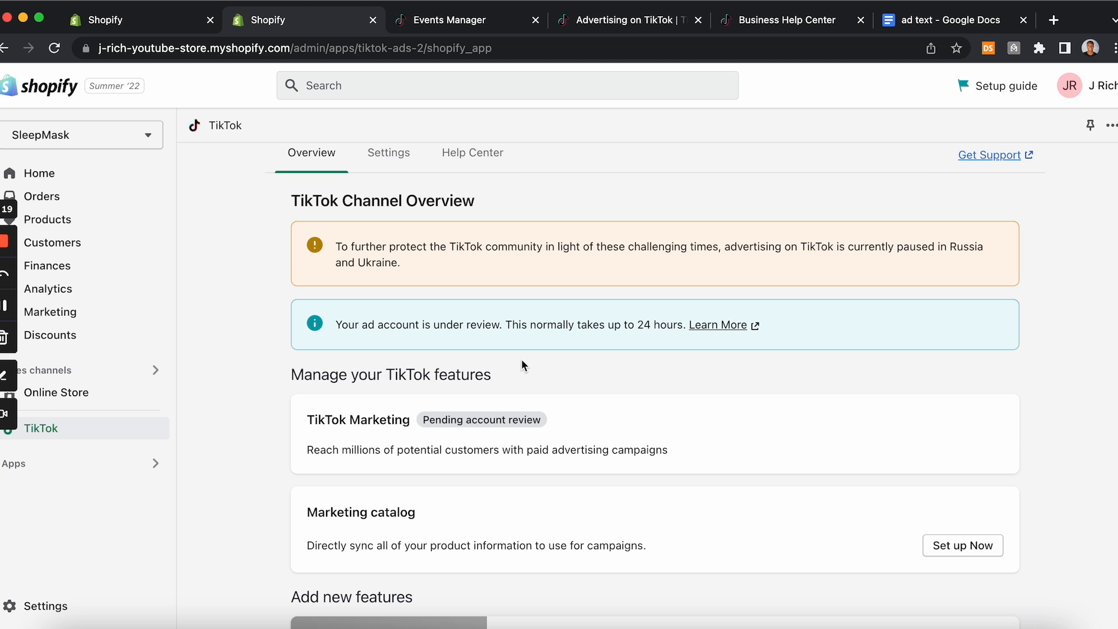
scroll(522, 361, "down", 10)
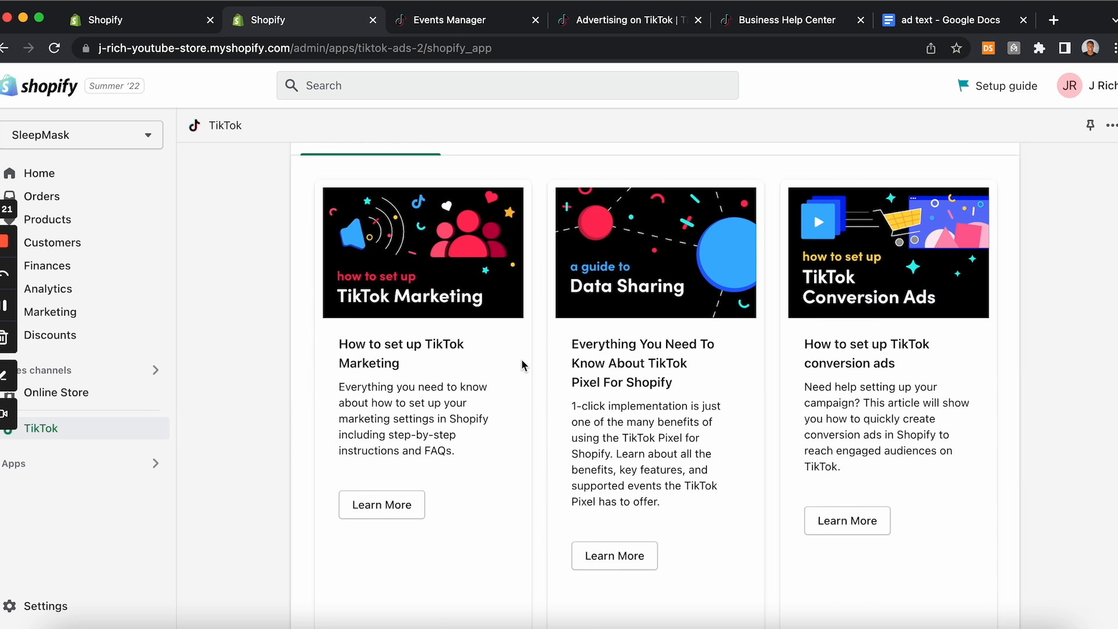
scroll(522, 365, "down", 4)
scroll(522, 366, "up", 10)
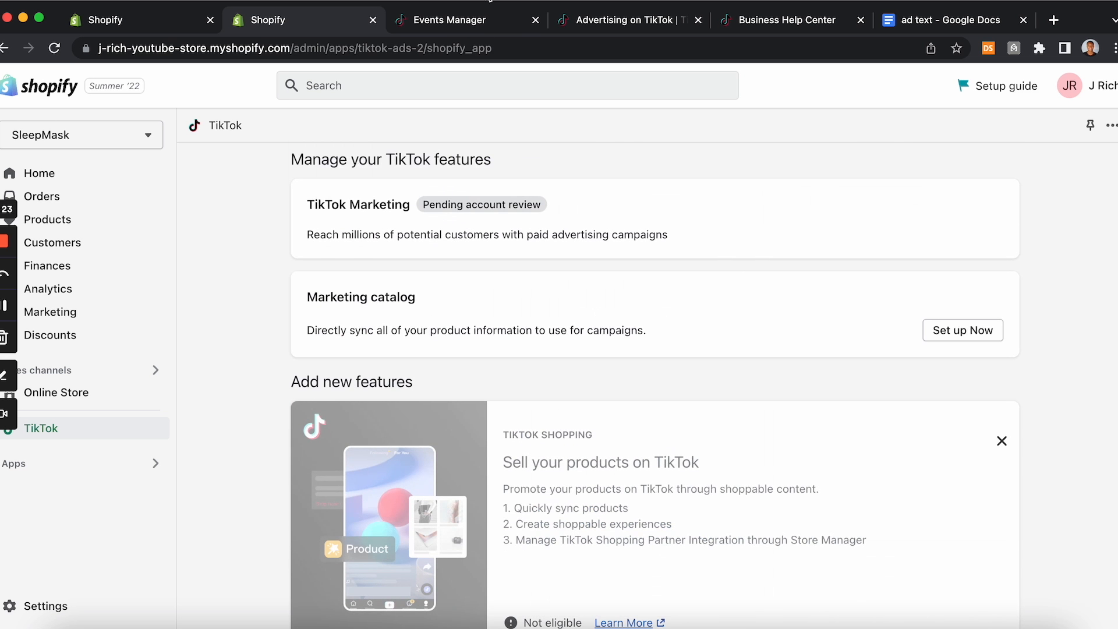
Step: Complete the Shopify pixel connection flow in TikTok Events Manager
left_click(486, 20)
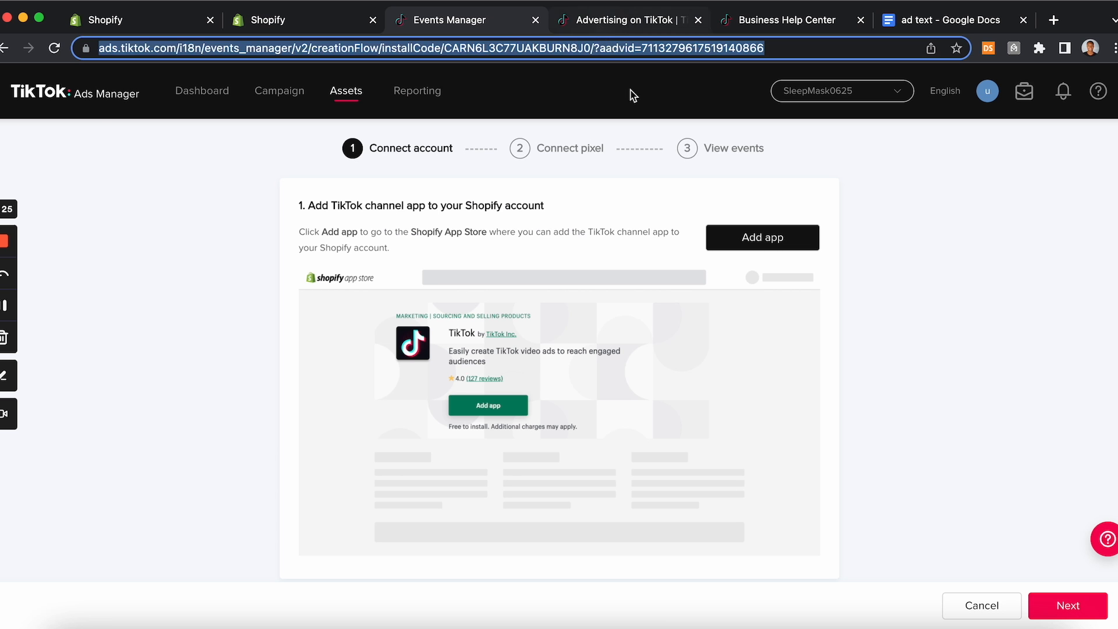
left_click(1063, 606)
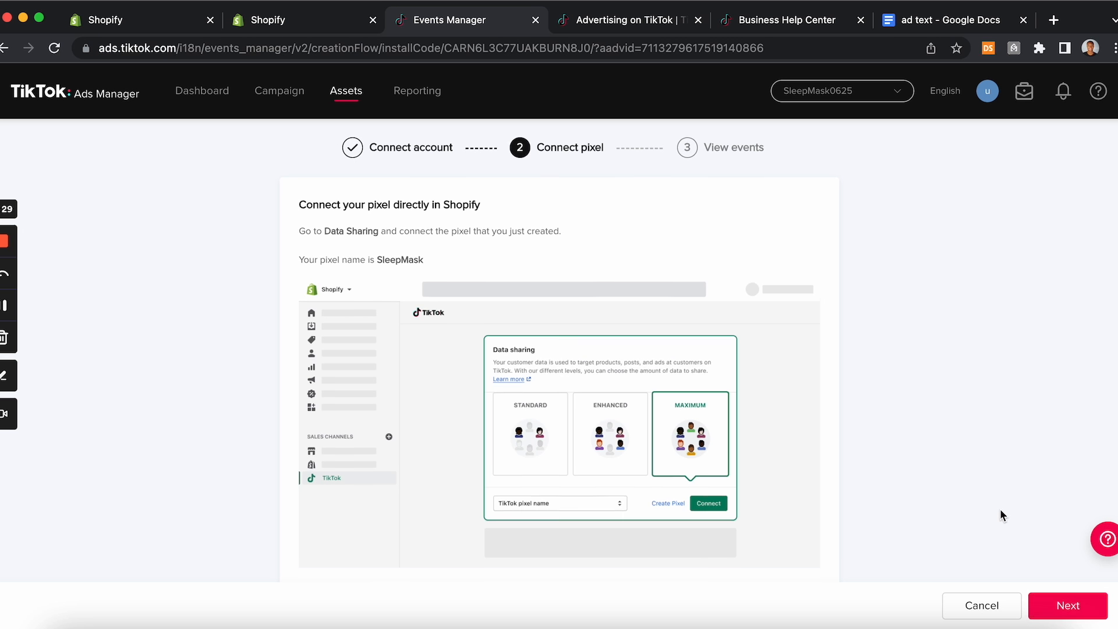
left_click(1066, 606)
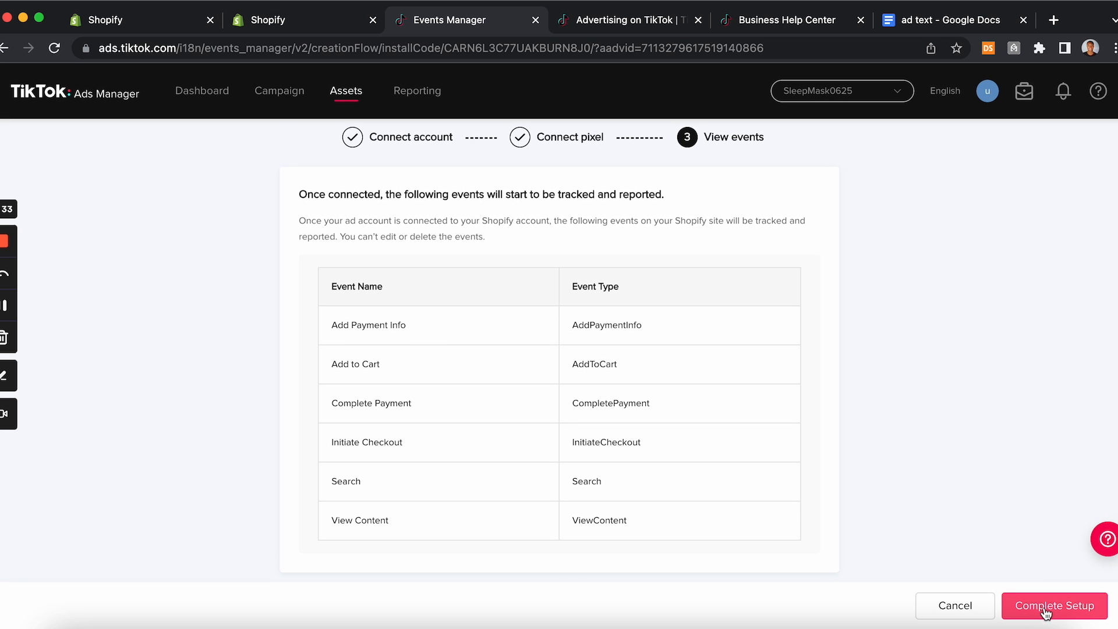
scroll(624, 369, "down", 1)
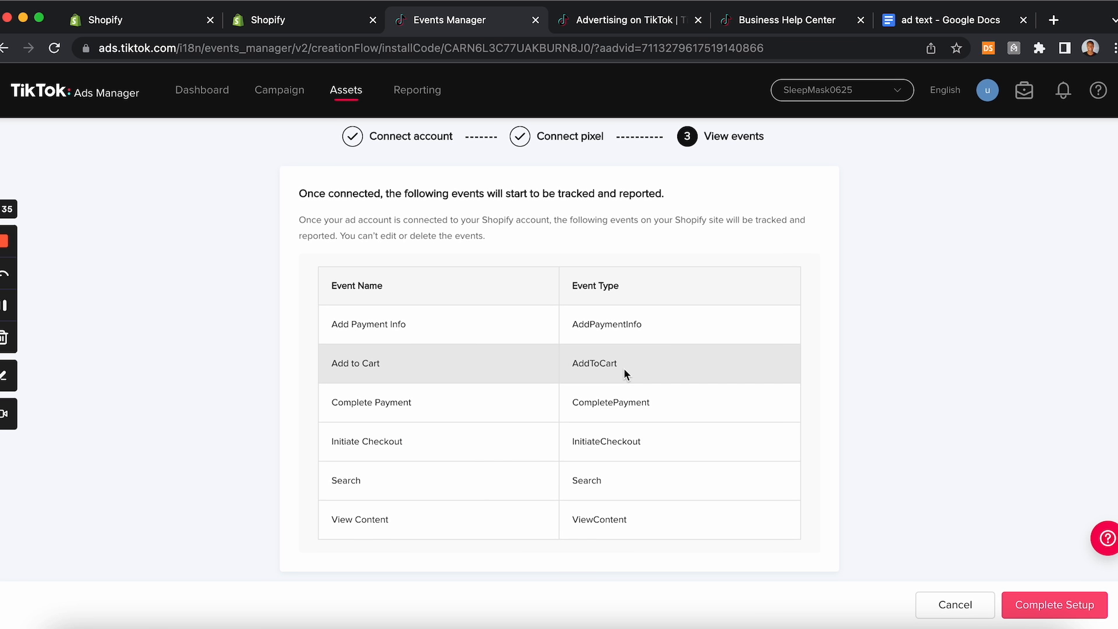
left_click(510, 319)
scroll(581, 336, "down", 1)
left_click(1029, 609)
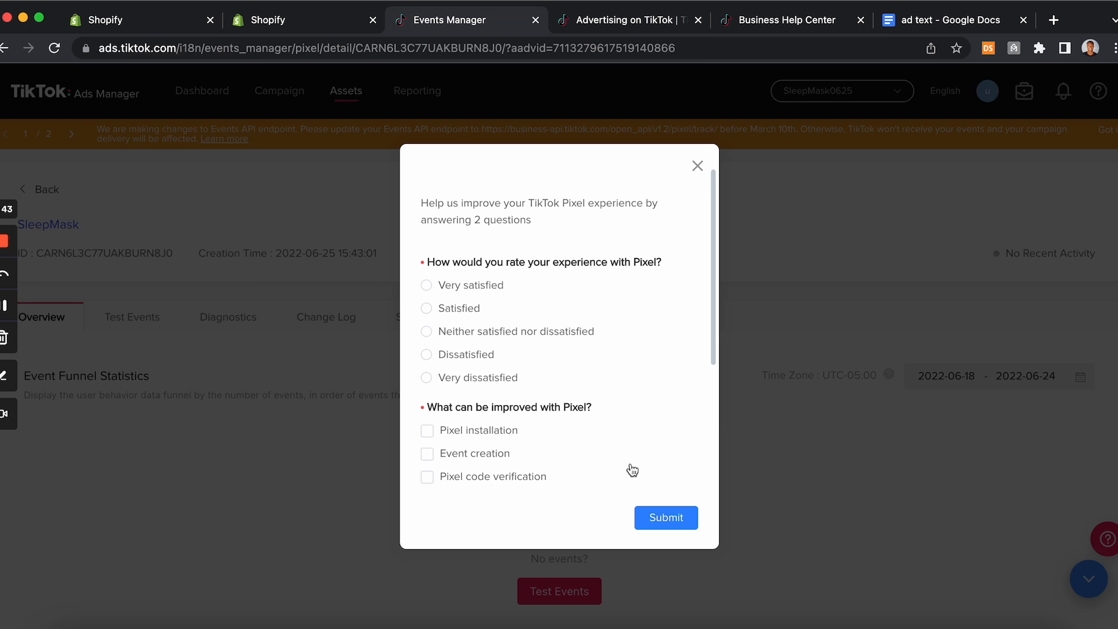
Step: Dismiss the pixel feedback survey and open the SleepMask pixel's Test Events tab
left_click(698, 166)
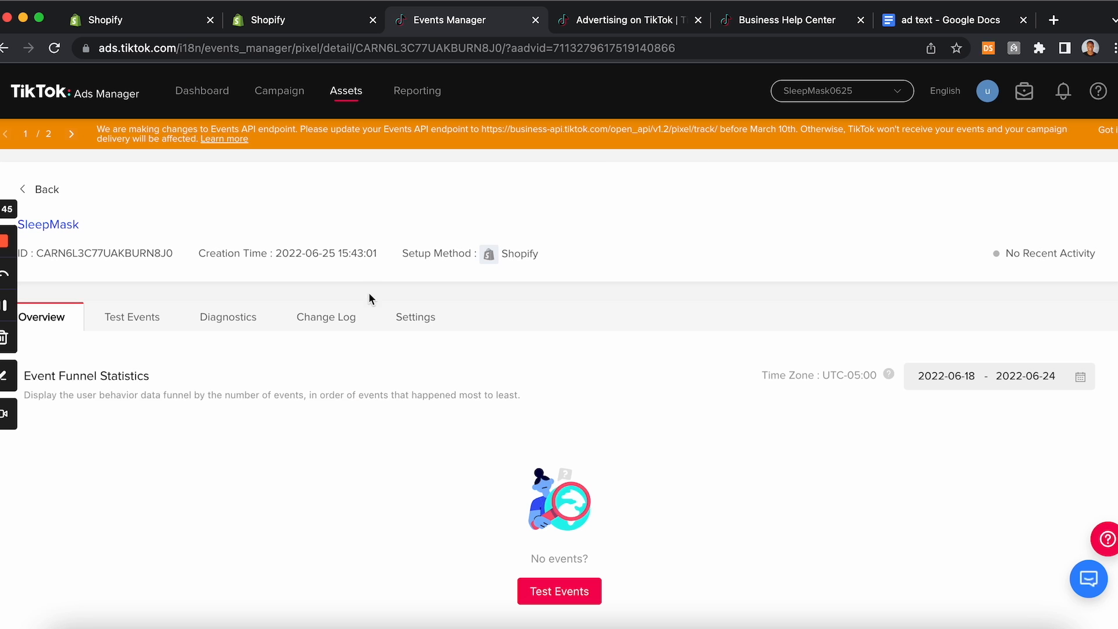
scroll(387, 382, "down", 1)
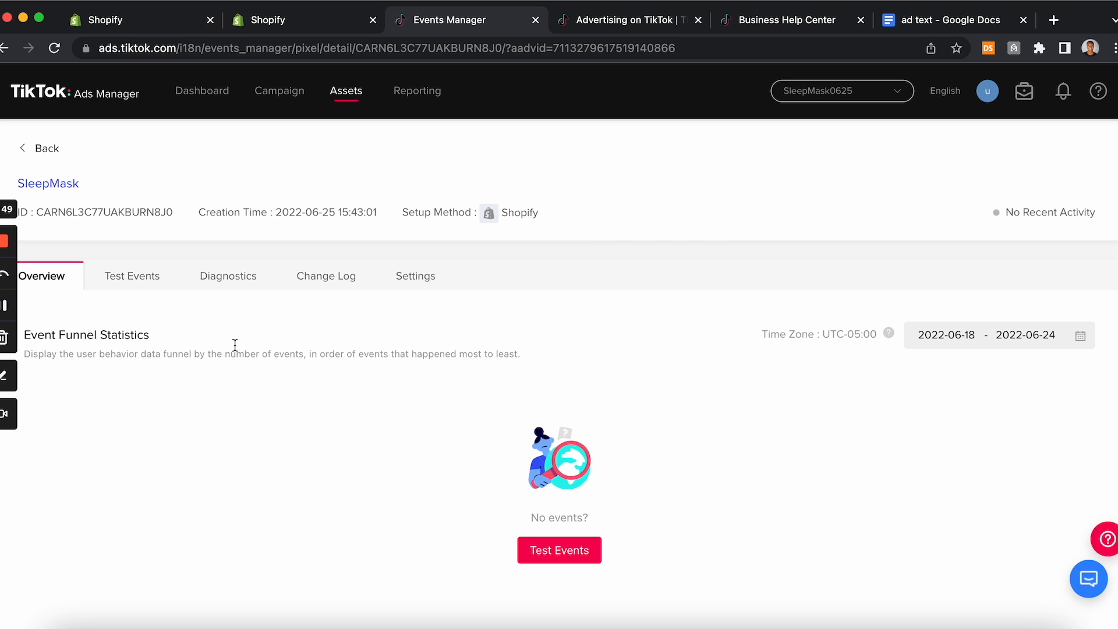
scroll(237, 252, "up", 1)
left_click(132, 317)
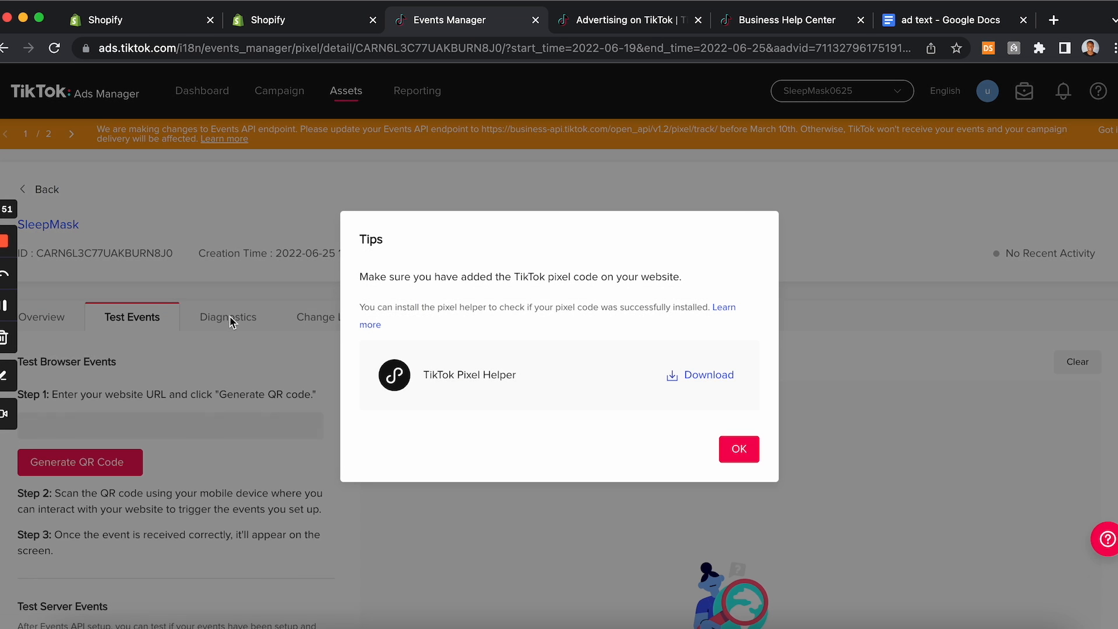
Step: Return to the ad group setup and select SleepMask as the TikTok Pixel
left_click(312, 28)
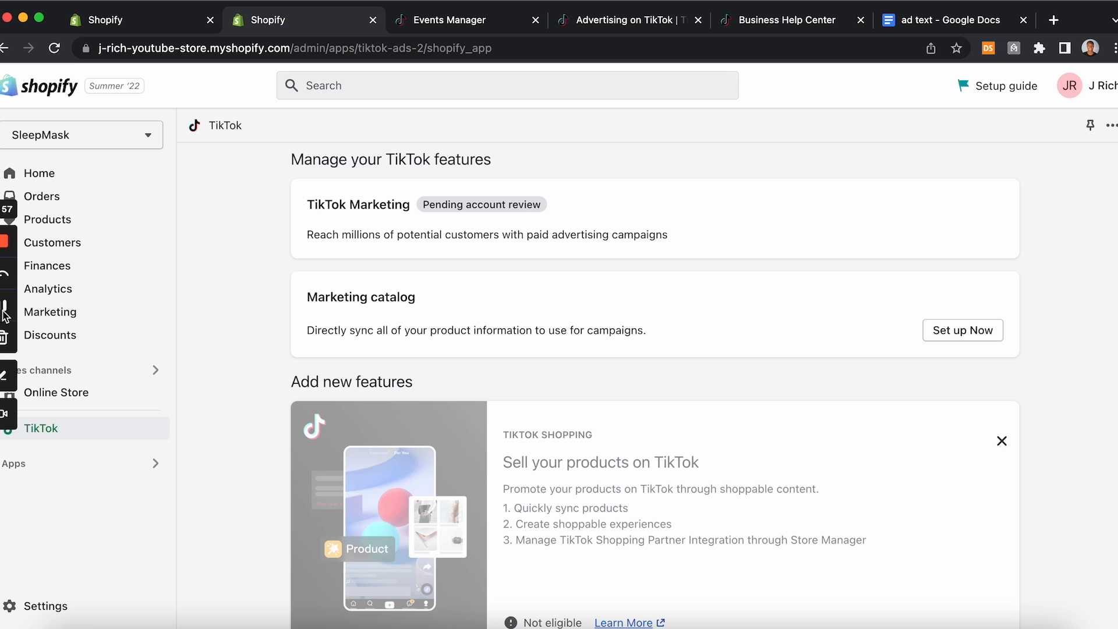
left_click(3, 308)
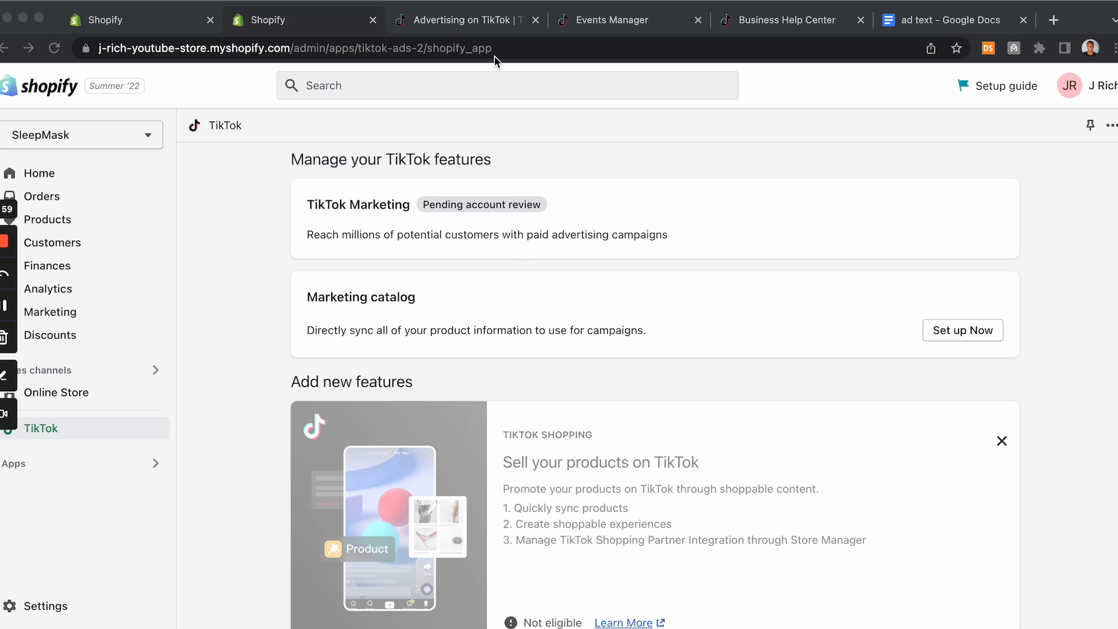
left_click(471, 23)
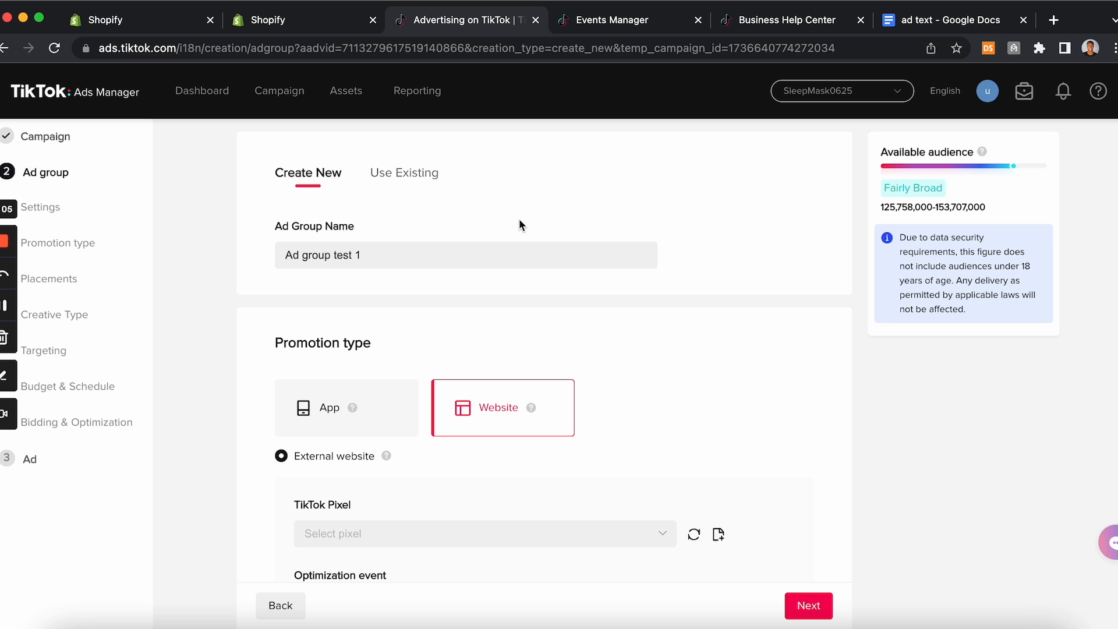
scroll(497, 423, "down", 2)
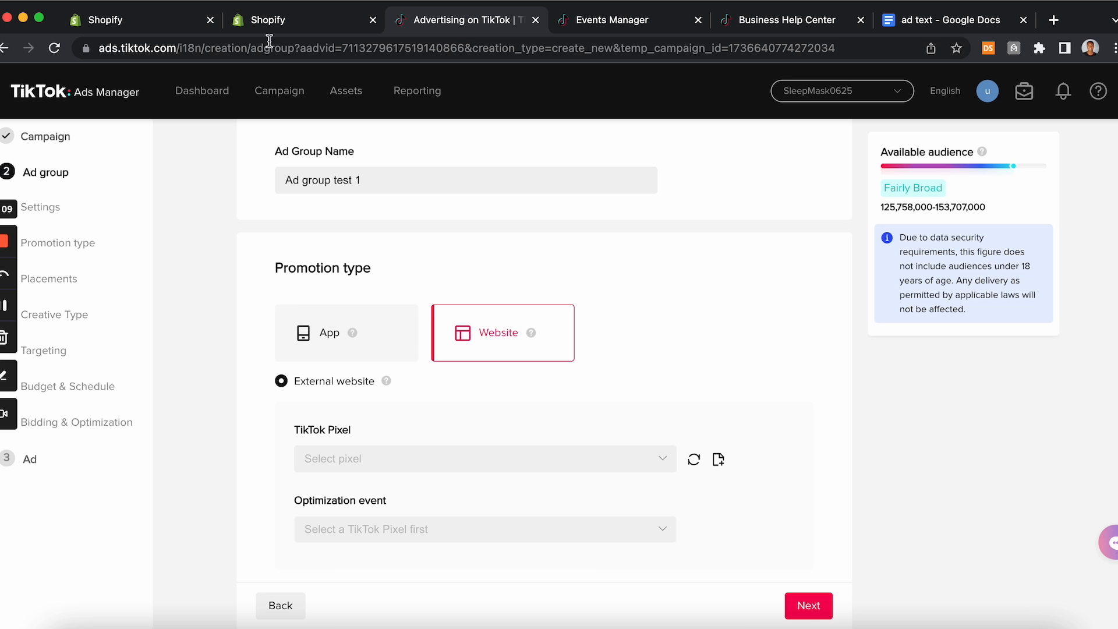
left_click(389, 459)
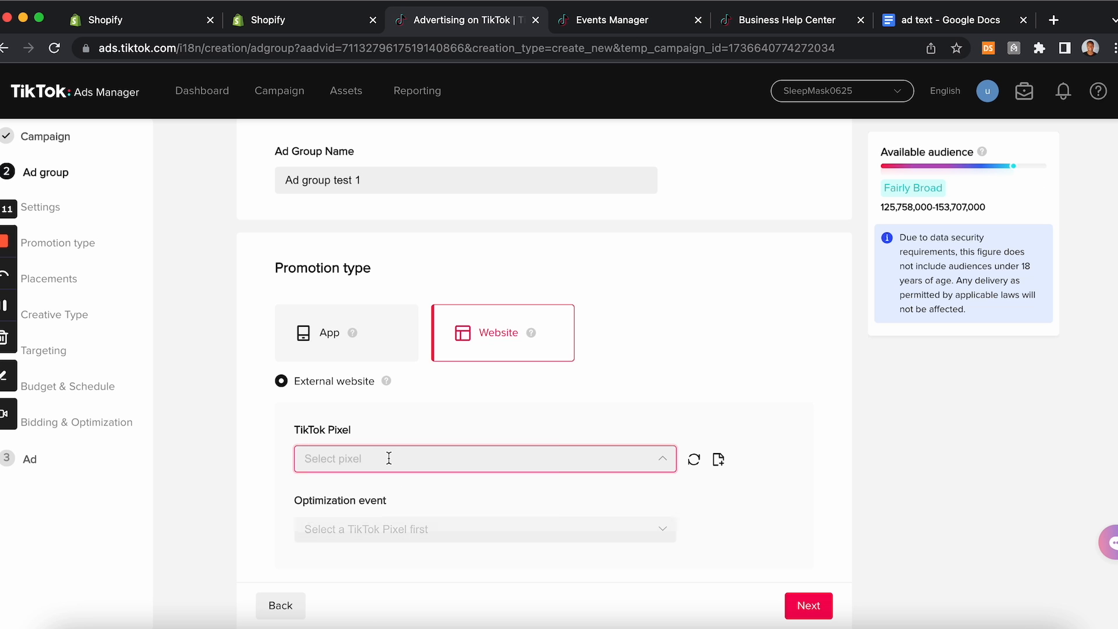
left_click(385, 495)
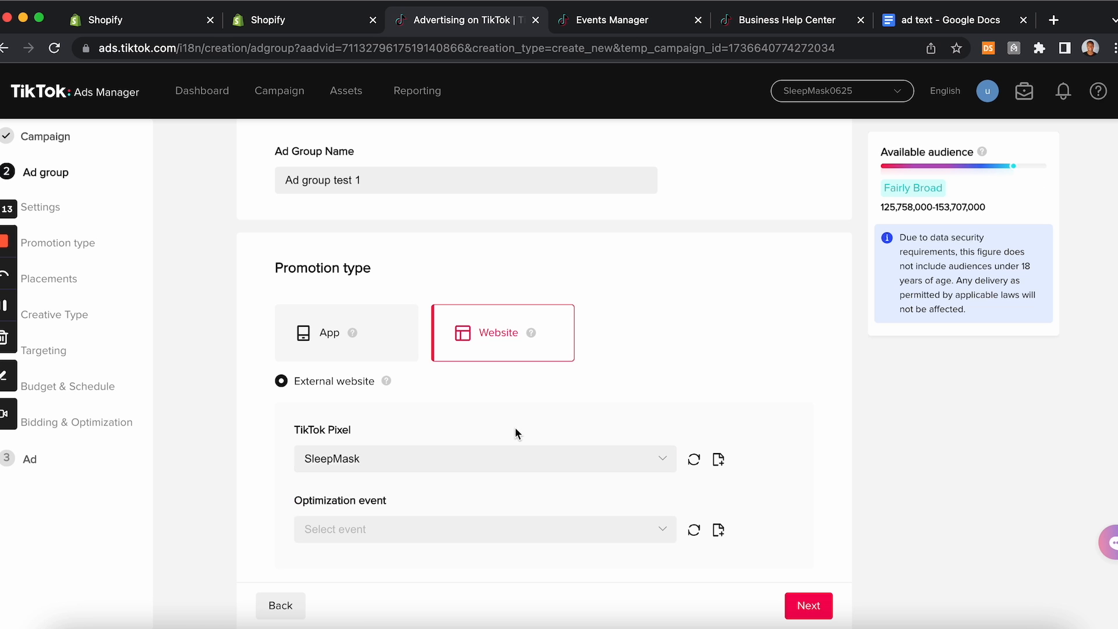
Step: Set the ad group's optimization event to Complete Payment
scroll(515, 427, "down", 3)
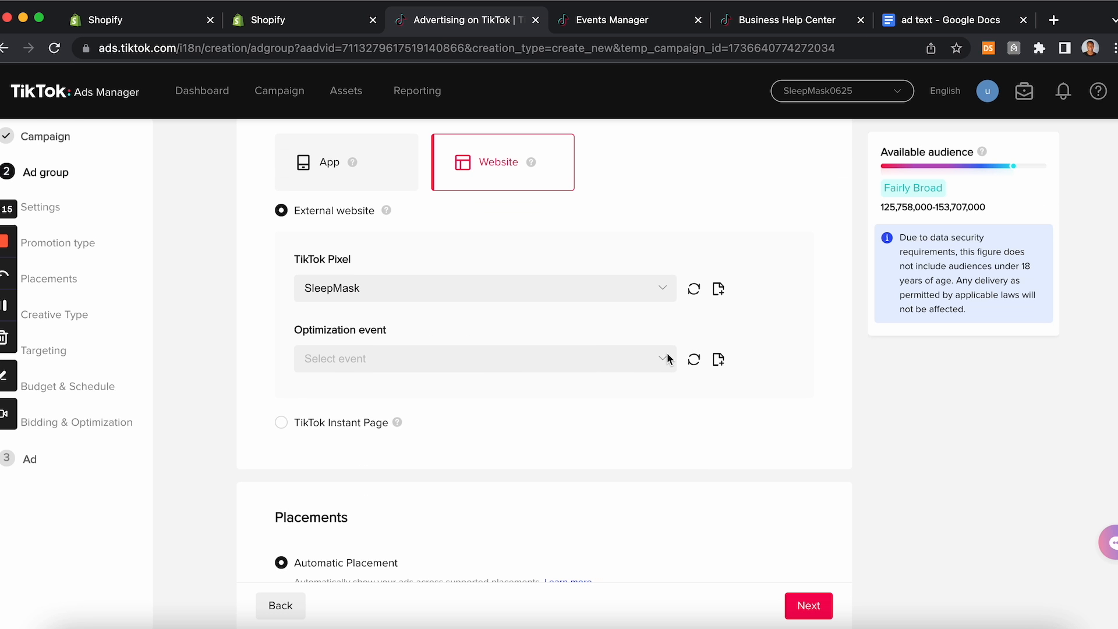
left_click(663, 359)
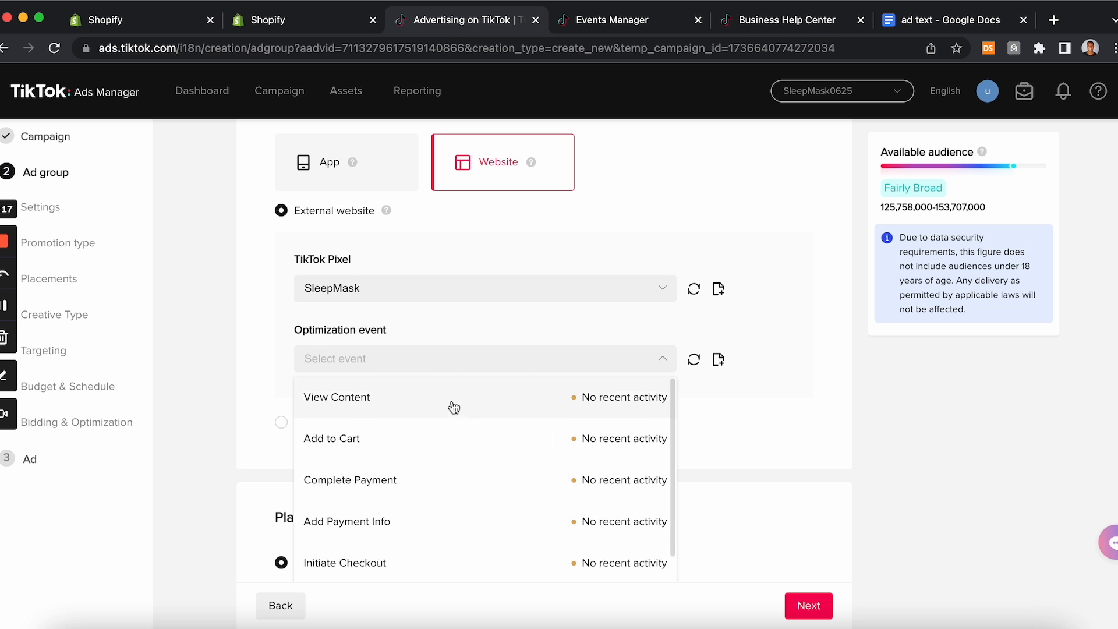
scroll(526, 486, "down", 5)
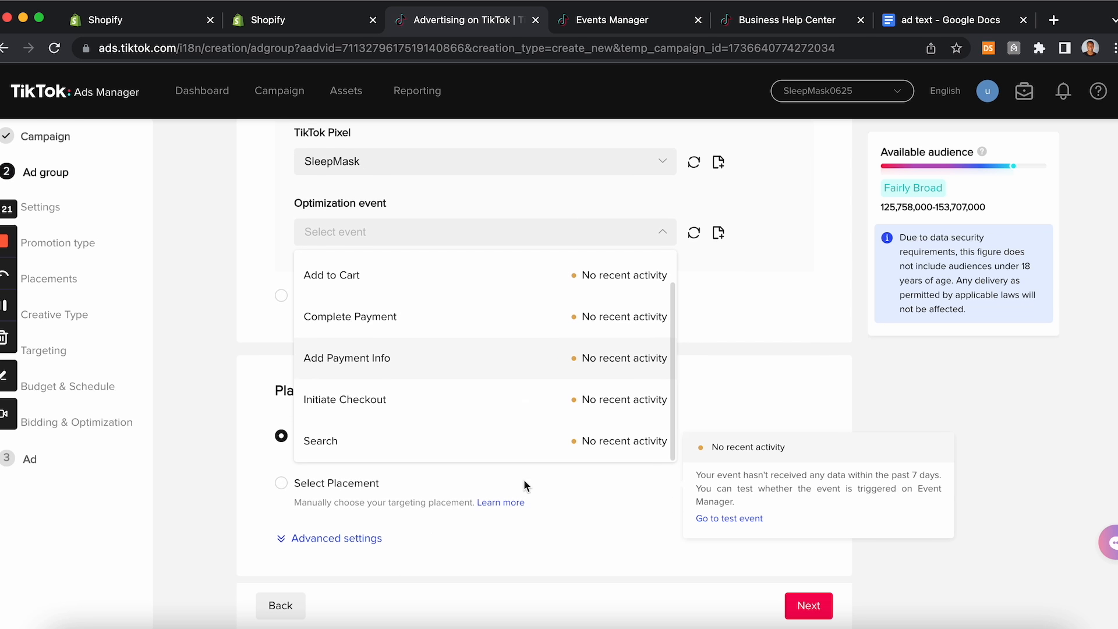
scroll(526, 487, "up", 1)
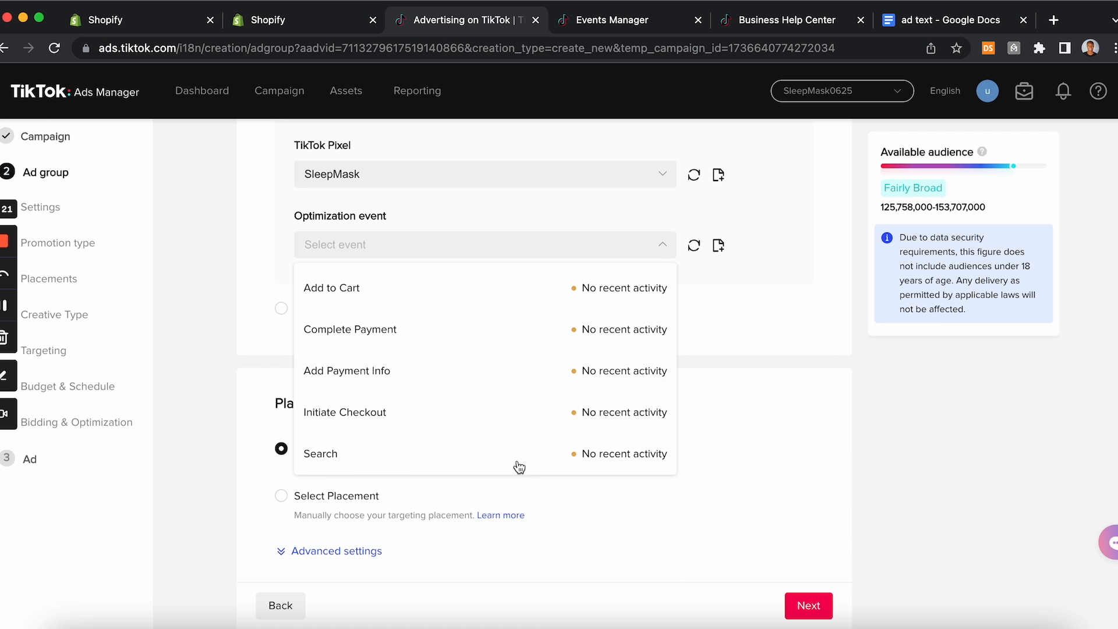
left_click(430, 337)
scroll(546, 361, "up", 1)
scroll(546, 365, "up", 3)
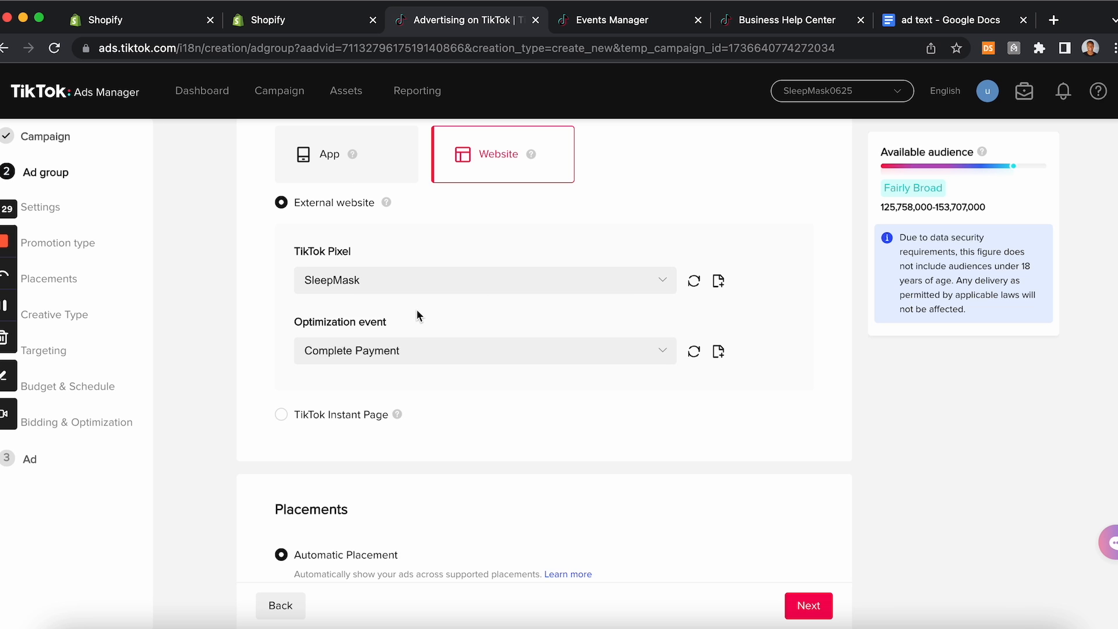
scroll(417, 312, "down", 8)
scroll(417, 312, "down", 3)
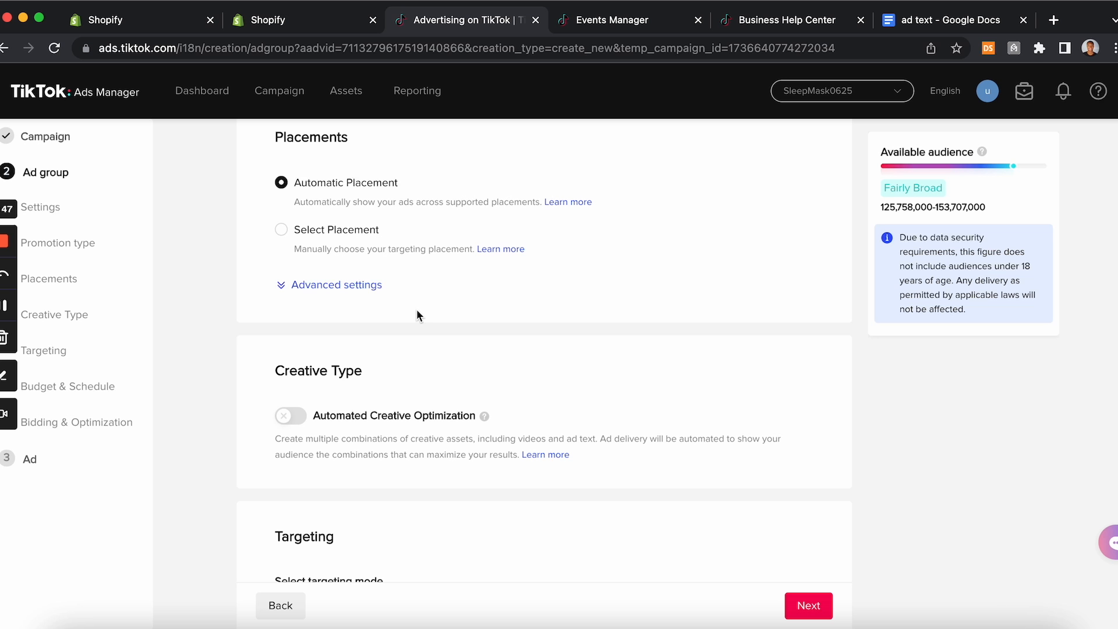
scroll(417, 312, "up", 2)
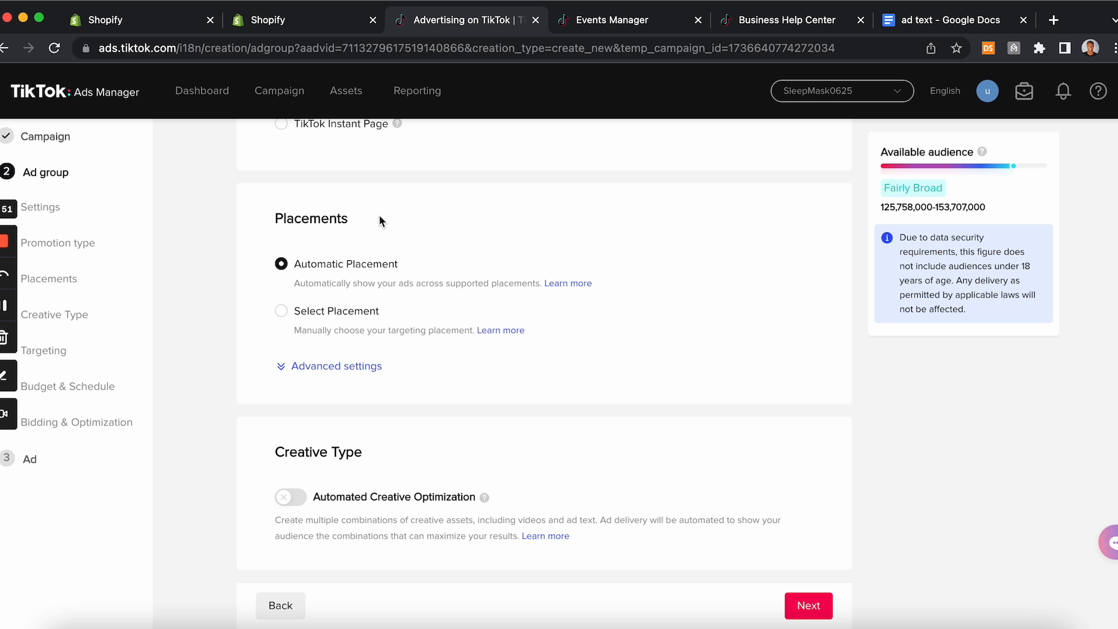
Step: Switch the ad group's placements to Select Placement
scroll(380, 220, "down", 2)
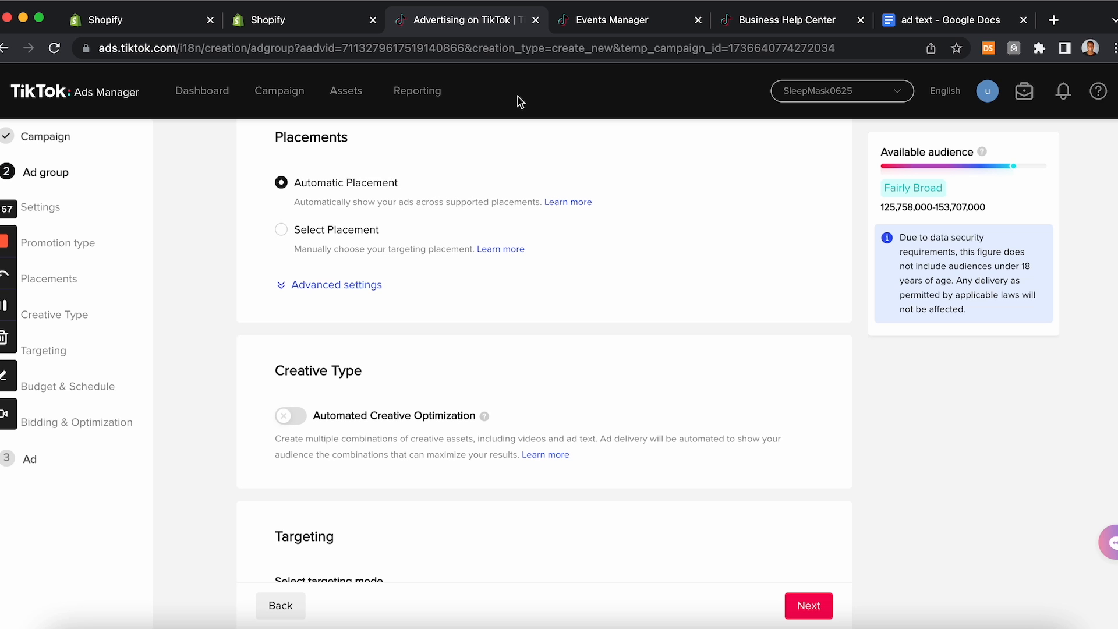
left_click(282, 231)
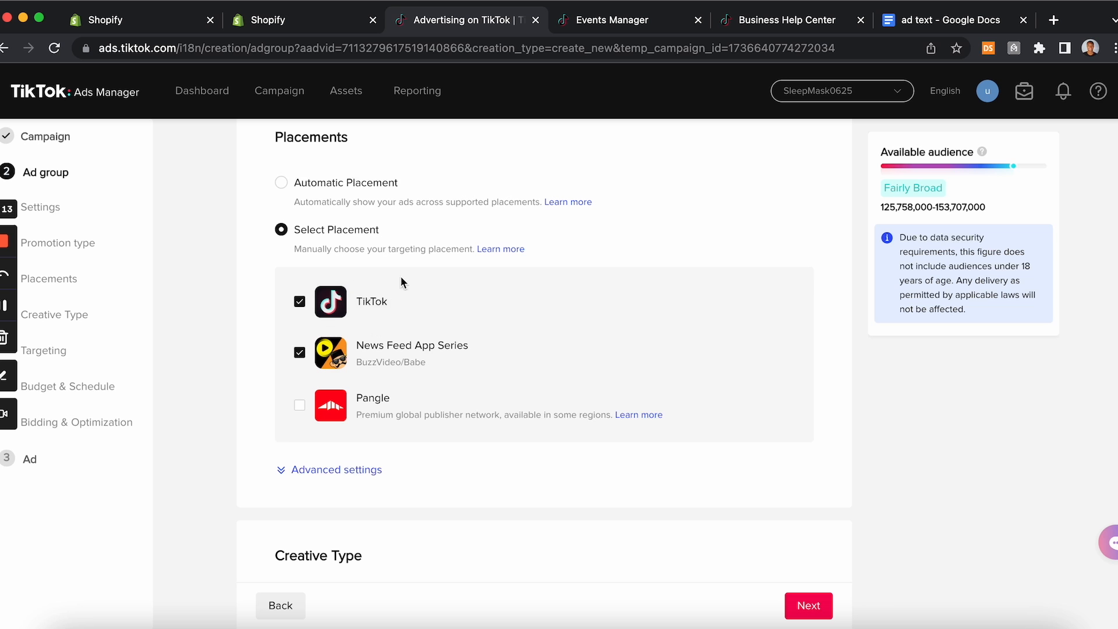
Step: Review TikTok's image and video ad specifications in the Business Help Center
left_click(616, 29)
left_click(756, 31)
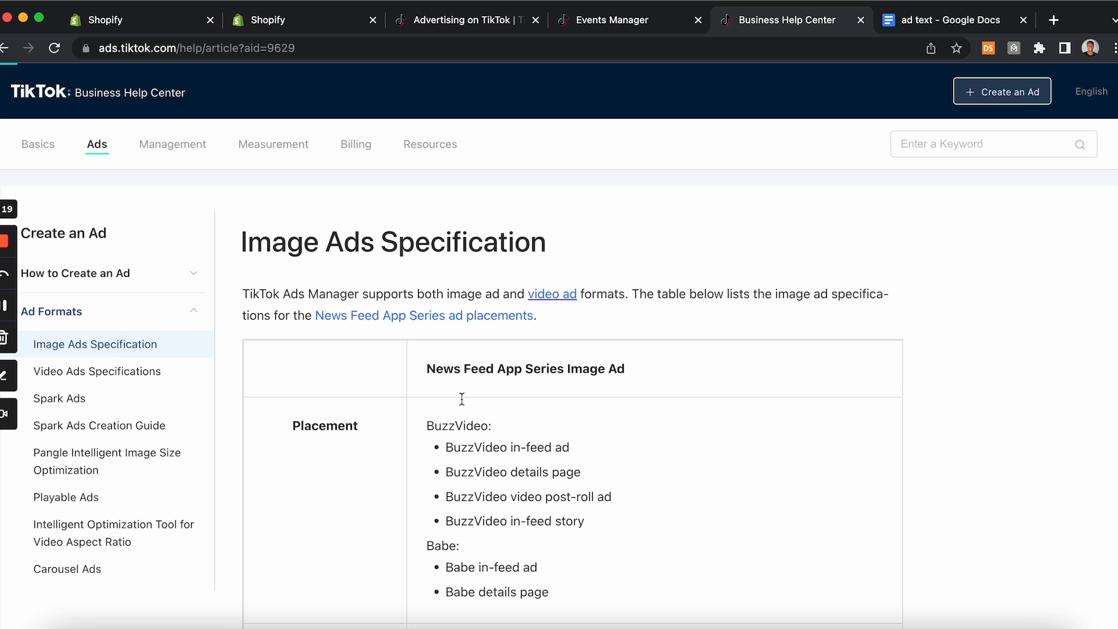
scroll(462, 399, "down", 5)
scroll(462, 400, "down", 3)
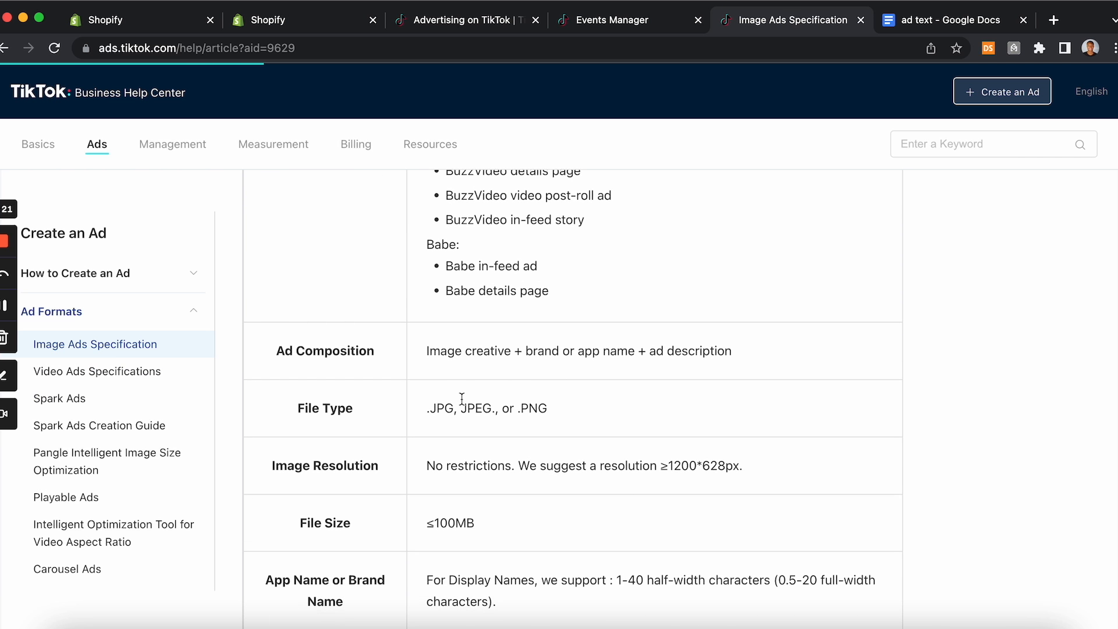
scroll(462, 400, "down", 10)
scroll(462, 399, "up", 2)
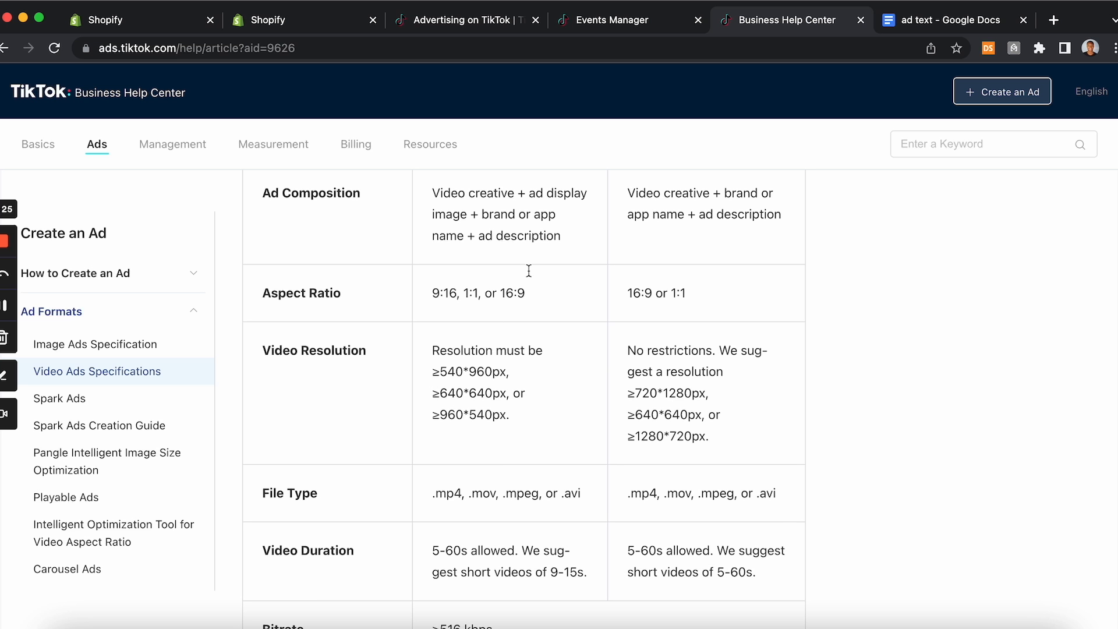
left_click(456, 23)
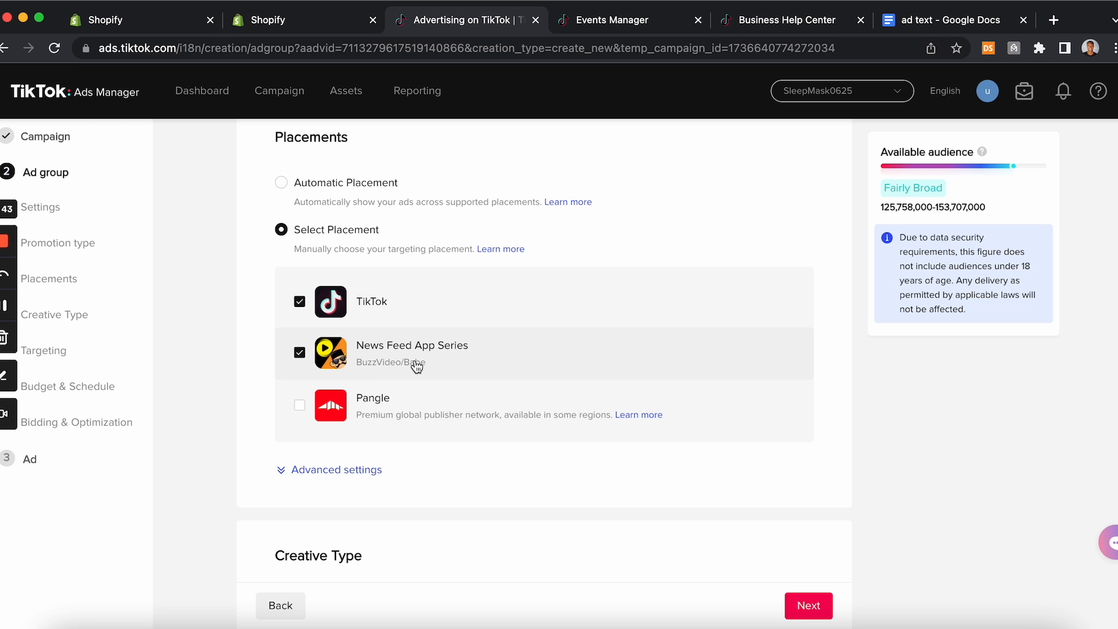
left_click(756, 20)
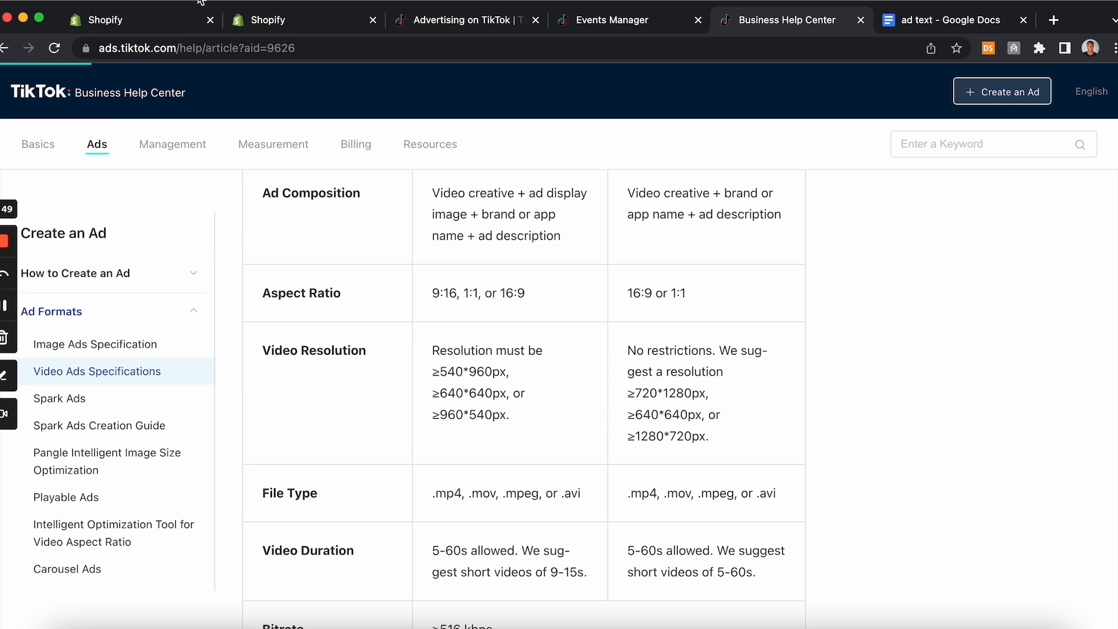
mouse_move(172, 144)
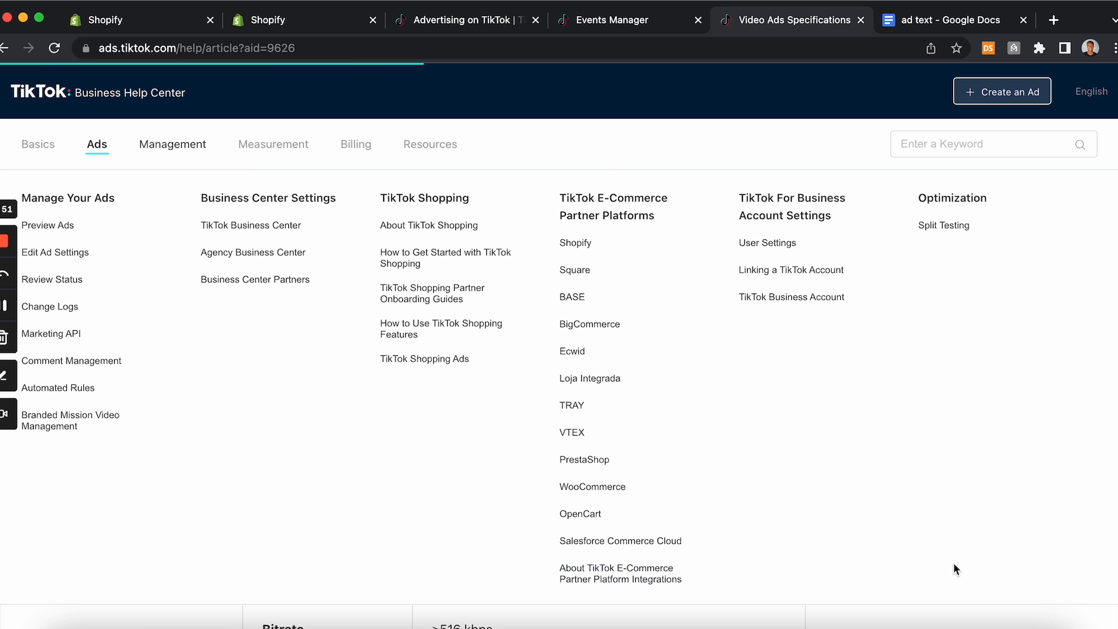
scroll(494, 317, "down", 1)
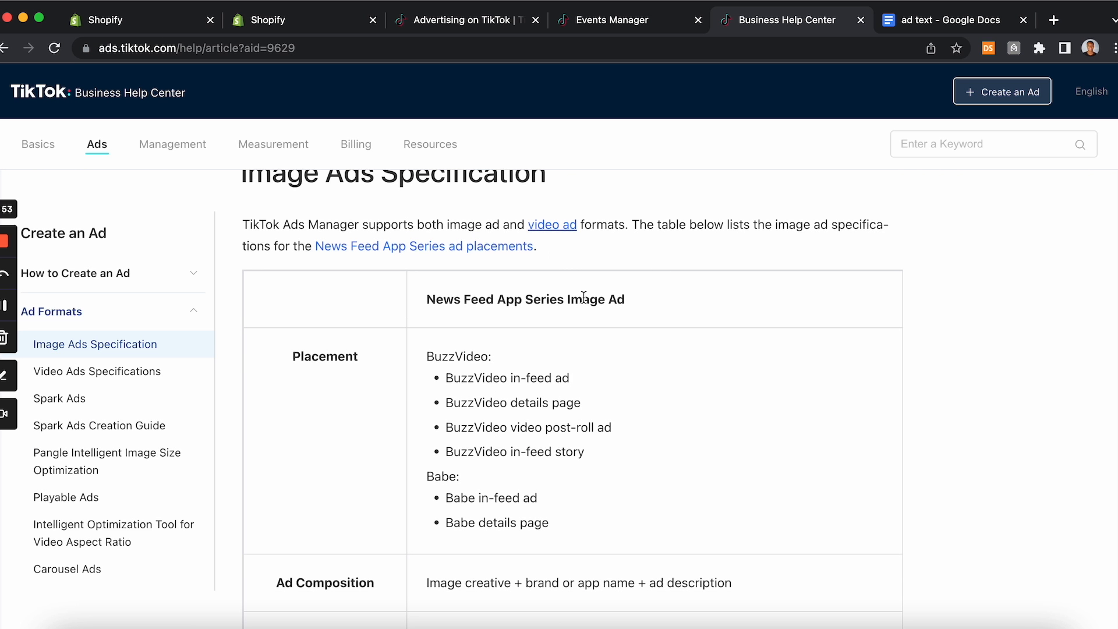
scroll(513, 396, "down", 1)
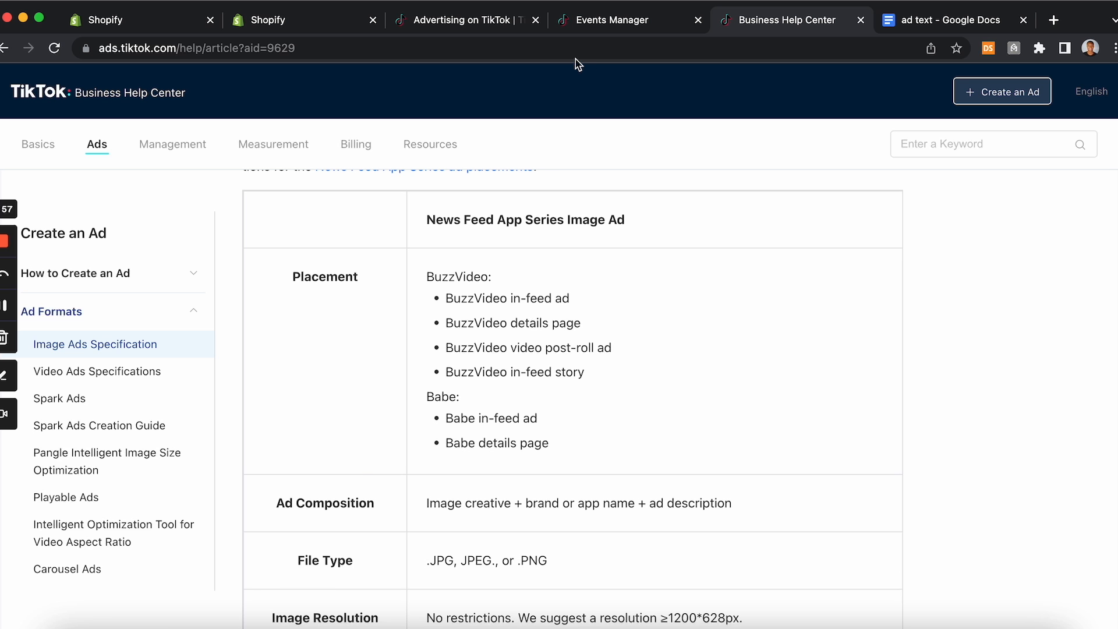
left_click(462, 30)
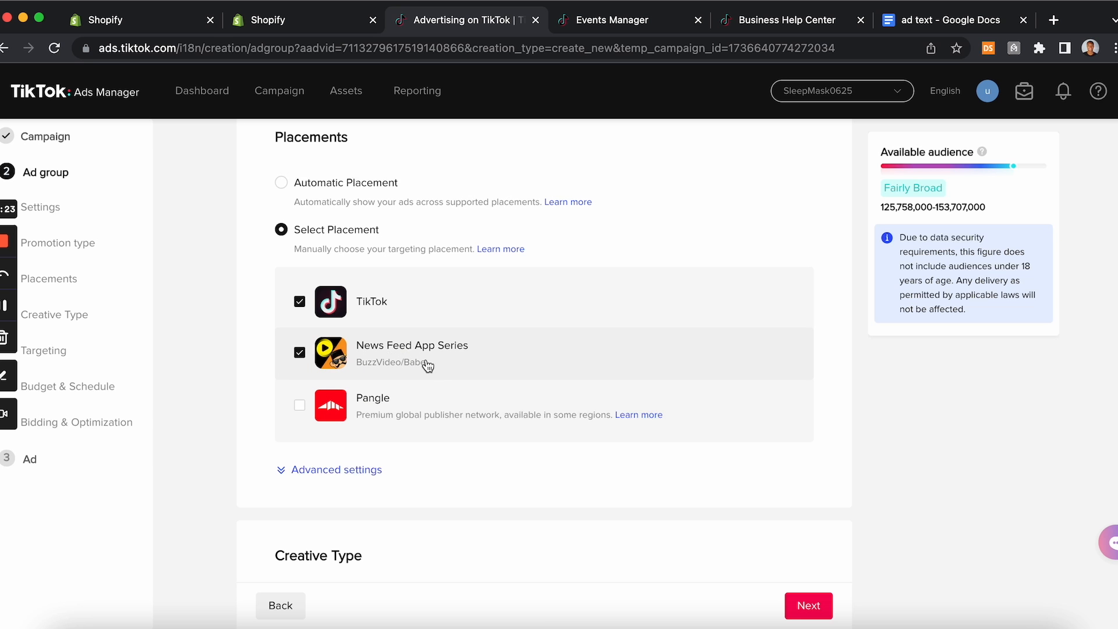
Step: Switch the ad group's placements back to Automatic Placement
scroll(452, 356, "up", 1)
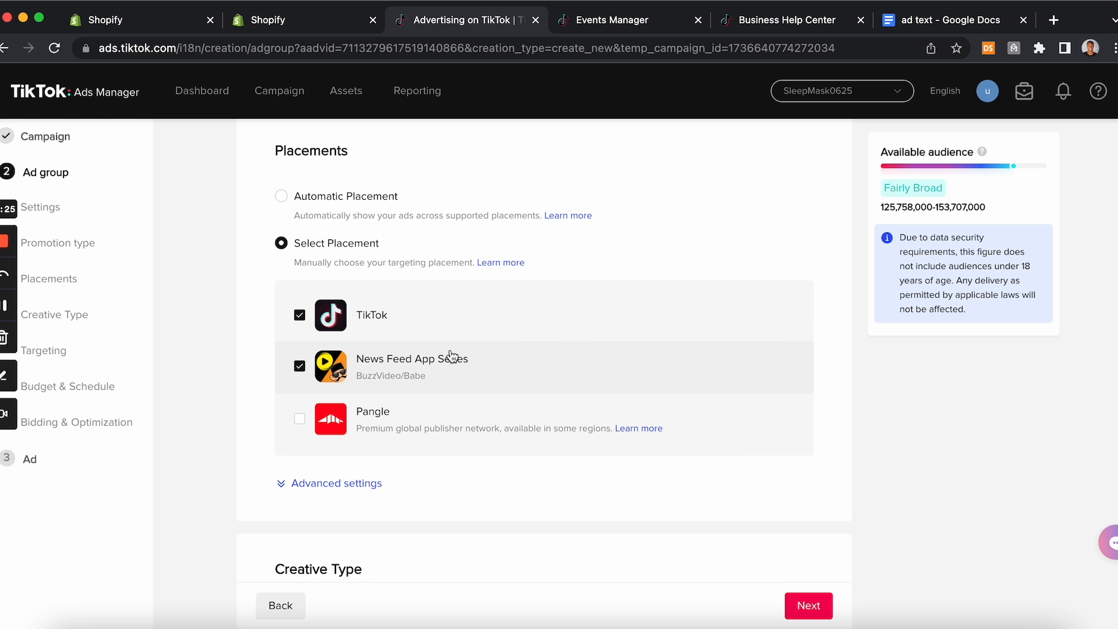
left_click(281, 195)
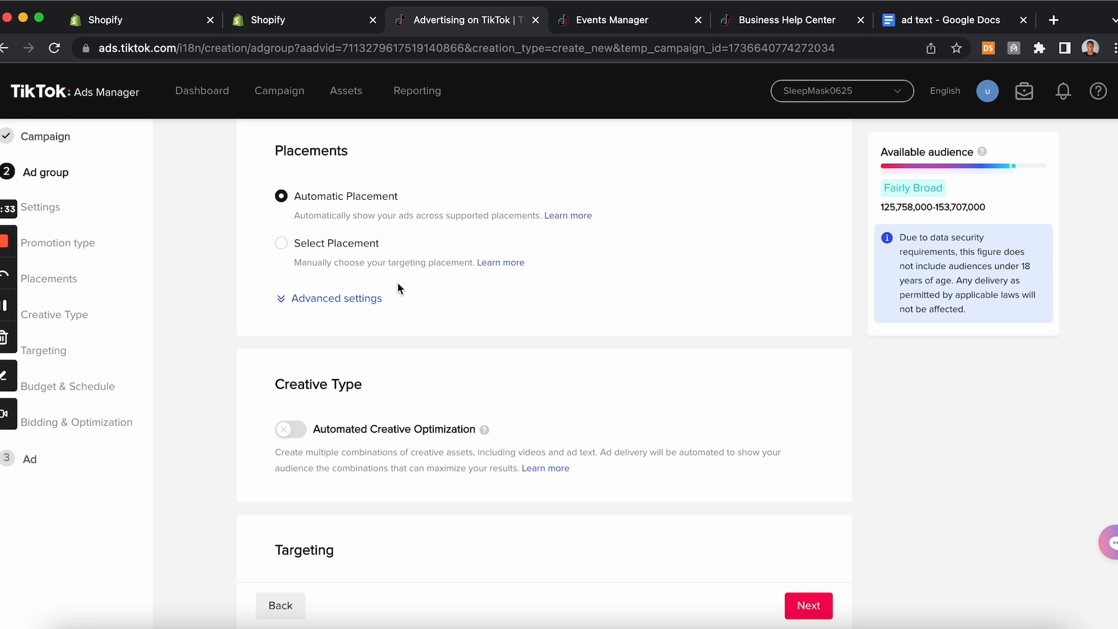
scroll(398, 283, "up", 1)
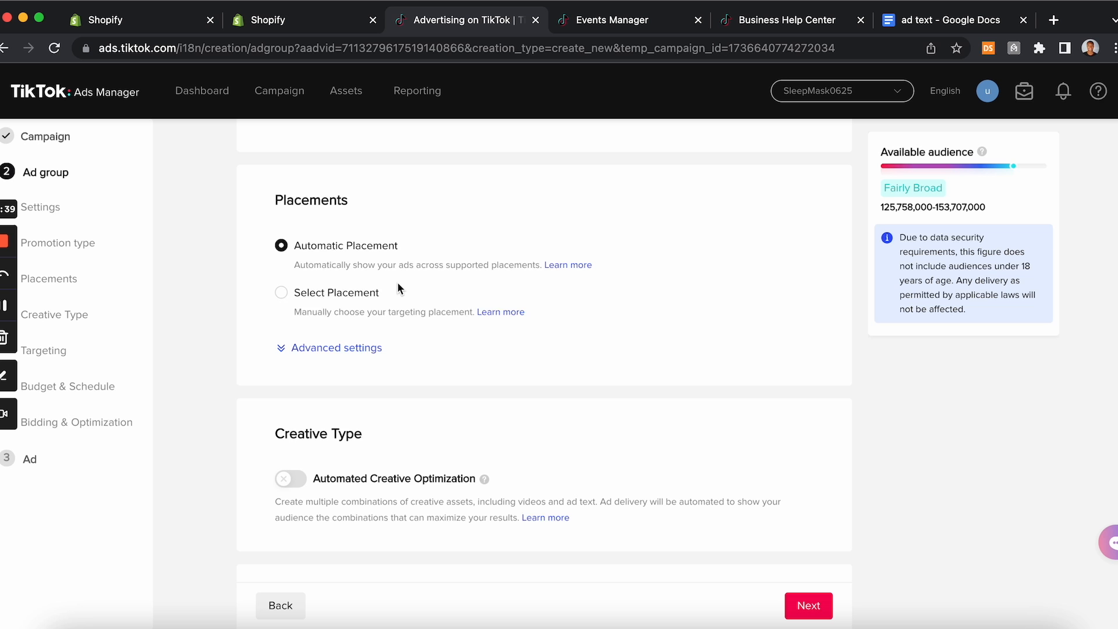
scroll(398, 287, "down", 3)
left_click(278, 309)
scroll(359, 296, "down", 5)
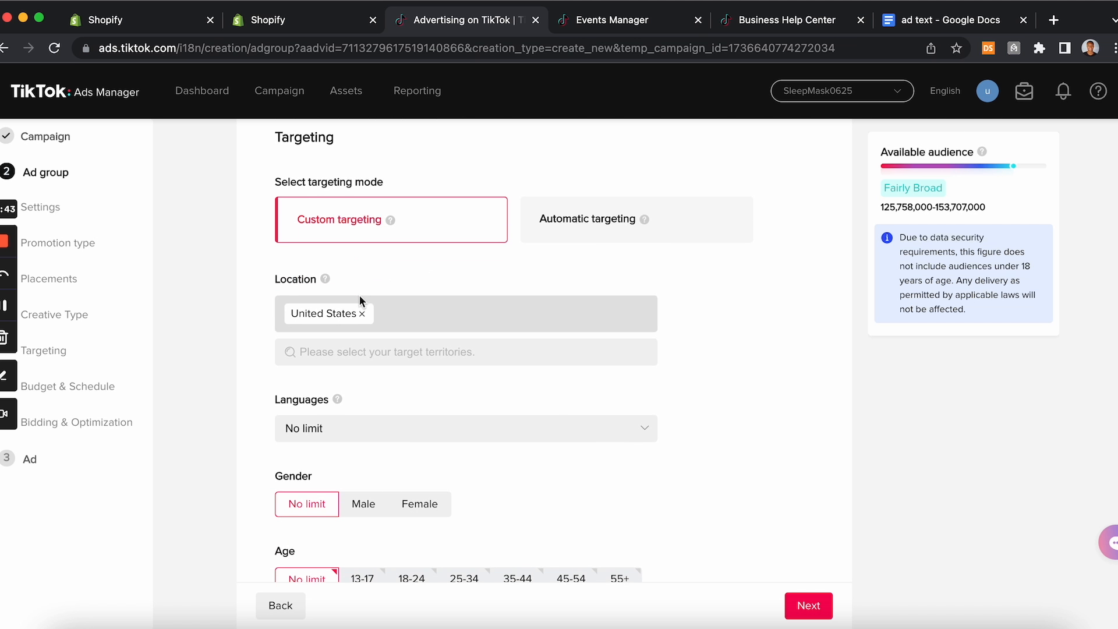
scroll(361, 301, "down", 1)
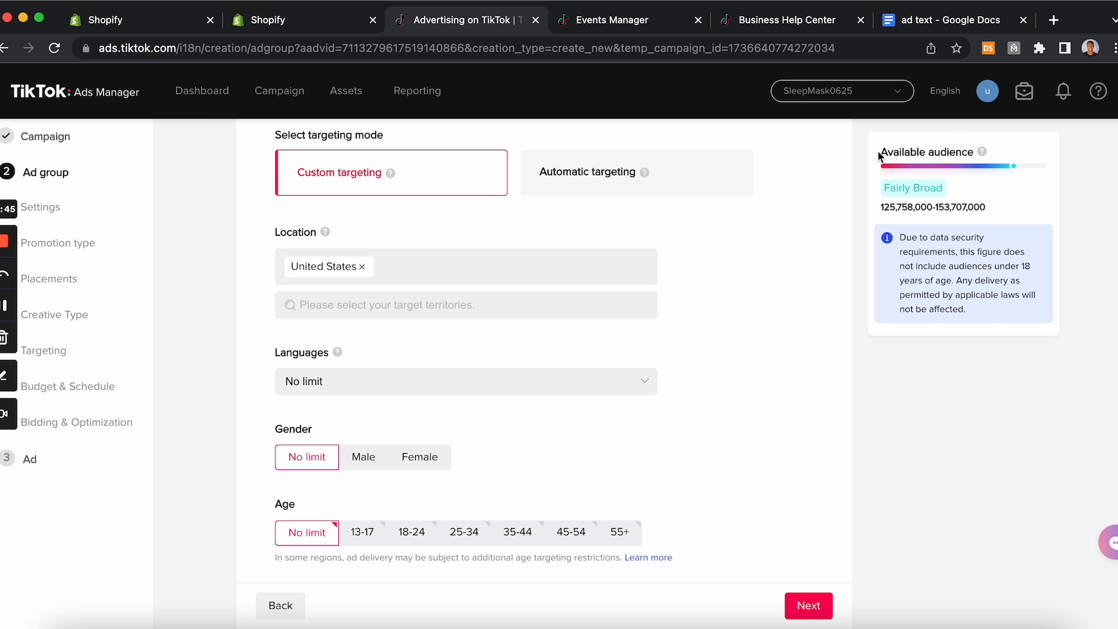